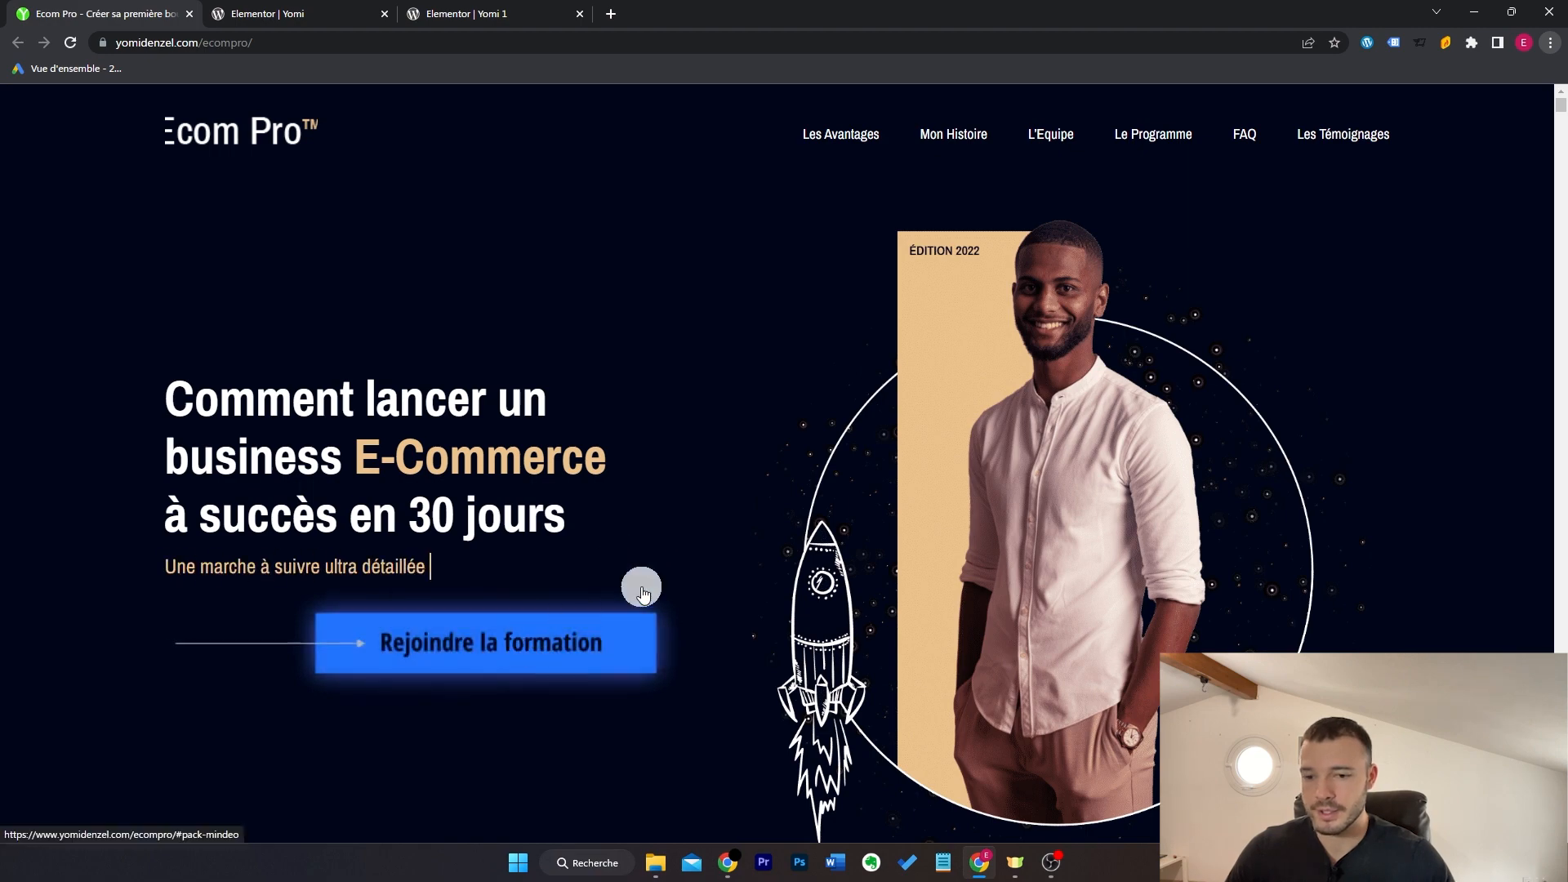
Step: Look through the Ecom Pro reference page from the hero down to the rocket section to examine its layout
{"action": "scroll", "coordinate": [906, 474], "scroll_direction": "down", "scroll_amount": 5}
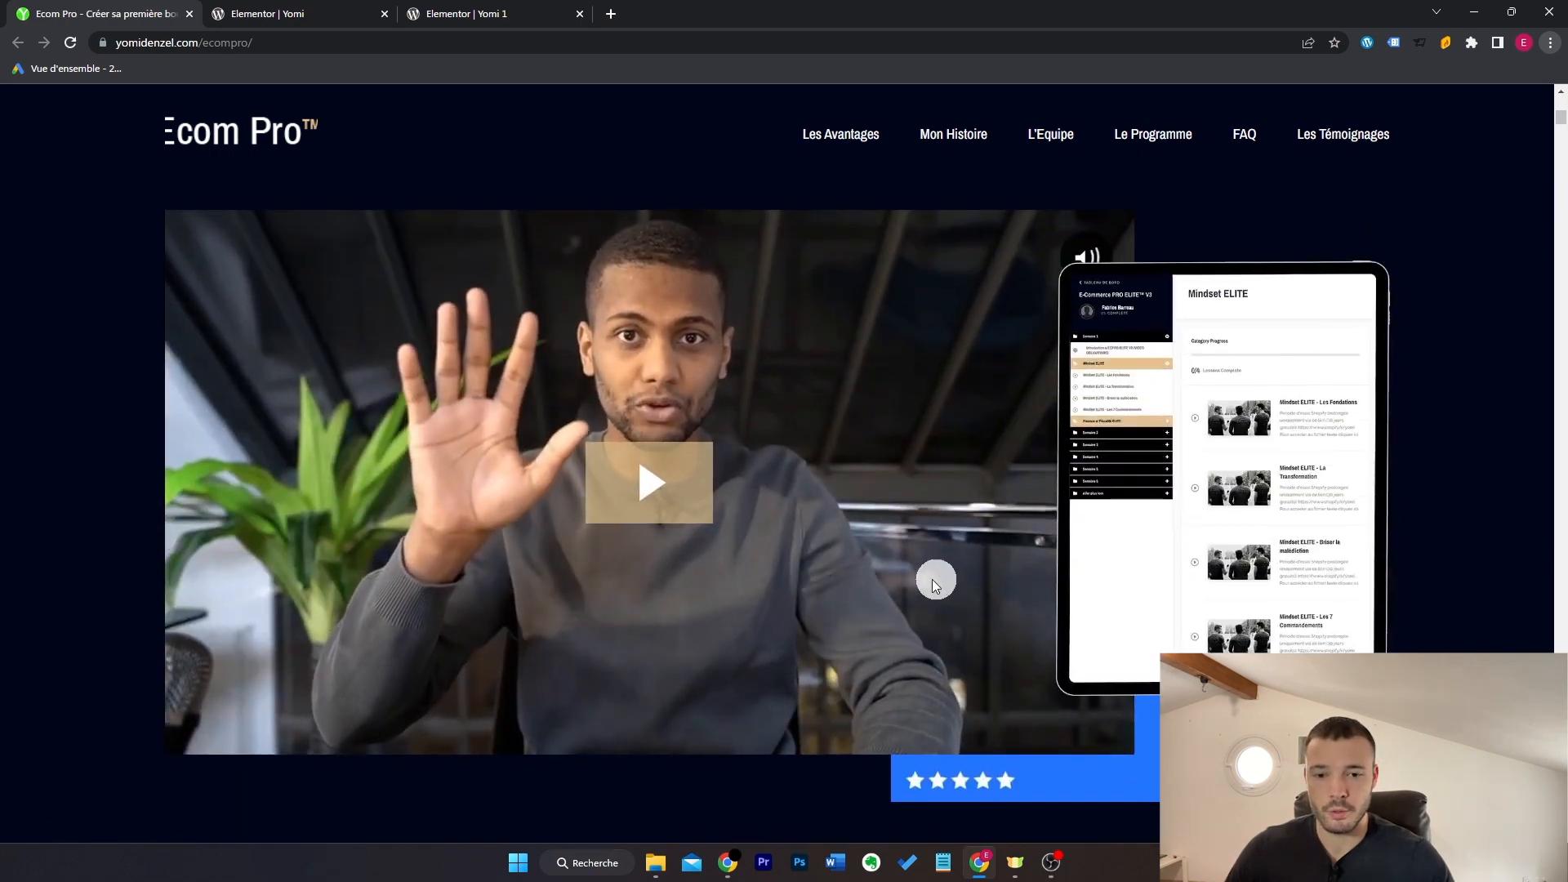
{"action": "scroll", "coordinate": [1371, 390], "scroll_direction": "down", "scroll_amount": 8}
{"action": "scroll", "coordinate": [1376, 391], "scroll_direction": "down", "scroll_amount": 10}
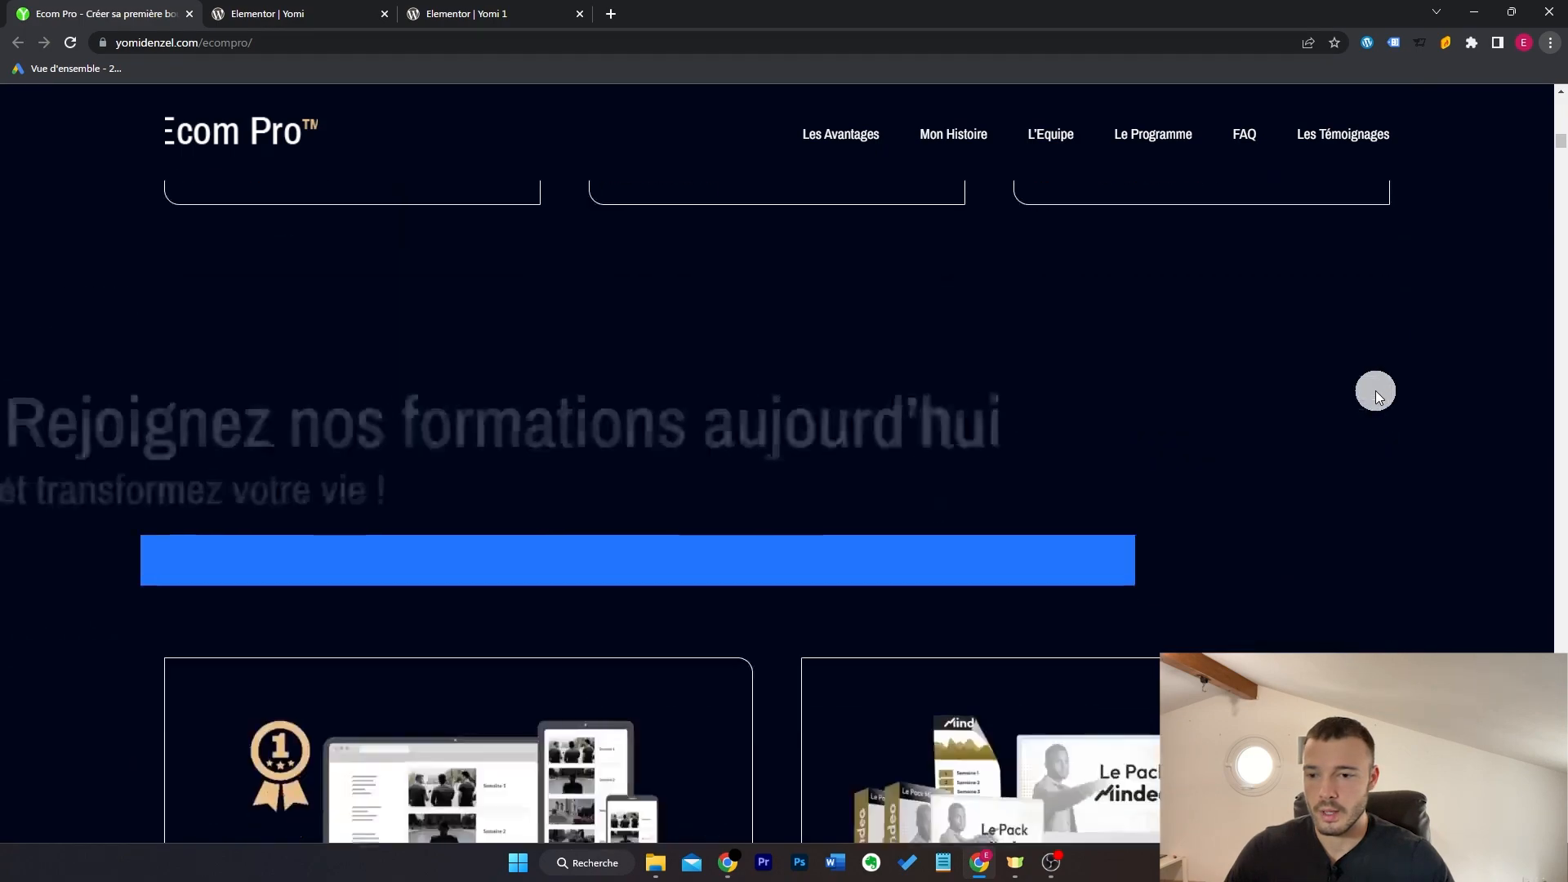
{"action": "scroll", "coordinate": [621, 490], "scroll_direction": "down", "scroll_amount": 5}
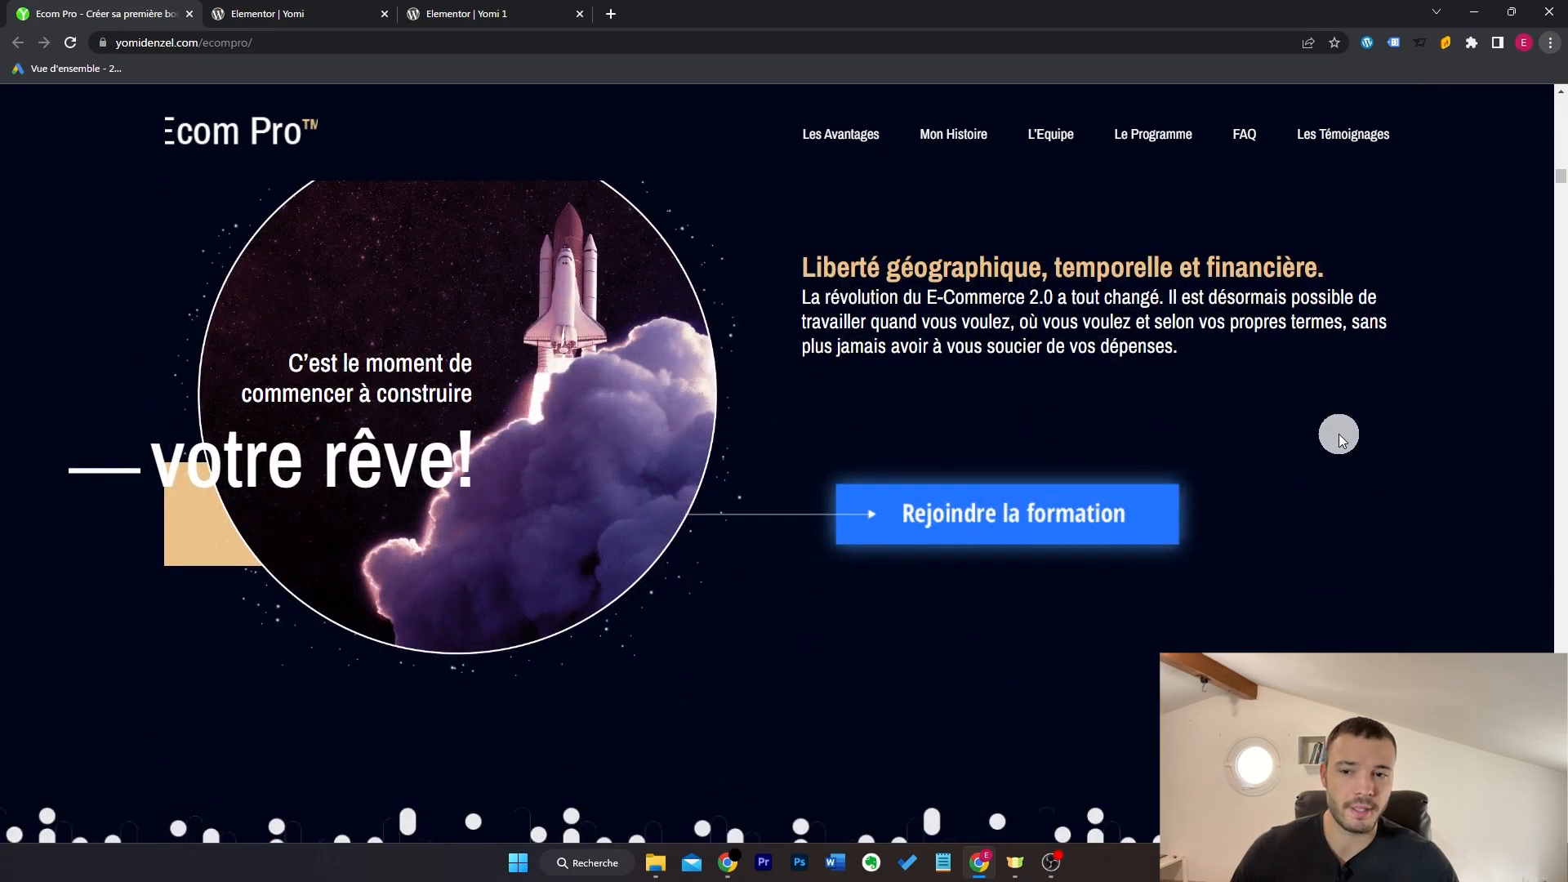
{"action": "scroll", "coordinate": [1341, 434], "scroll_direction": "up", "scroll_amount": 3}
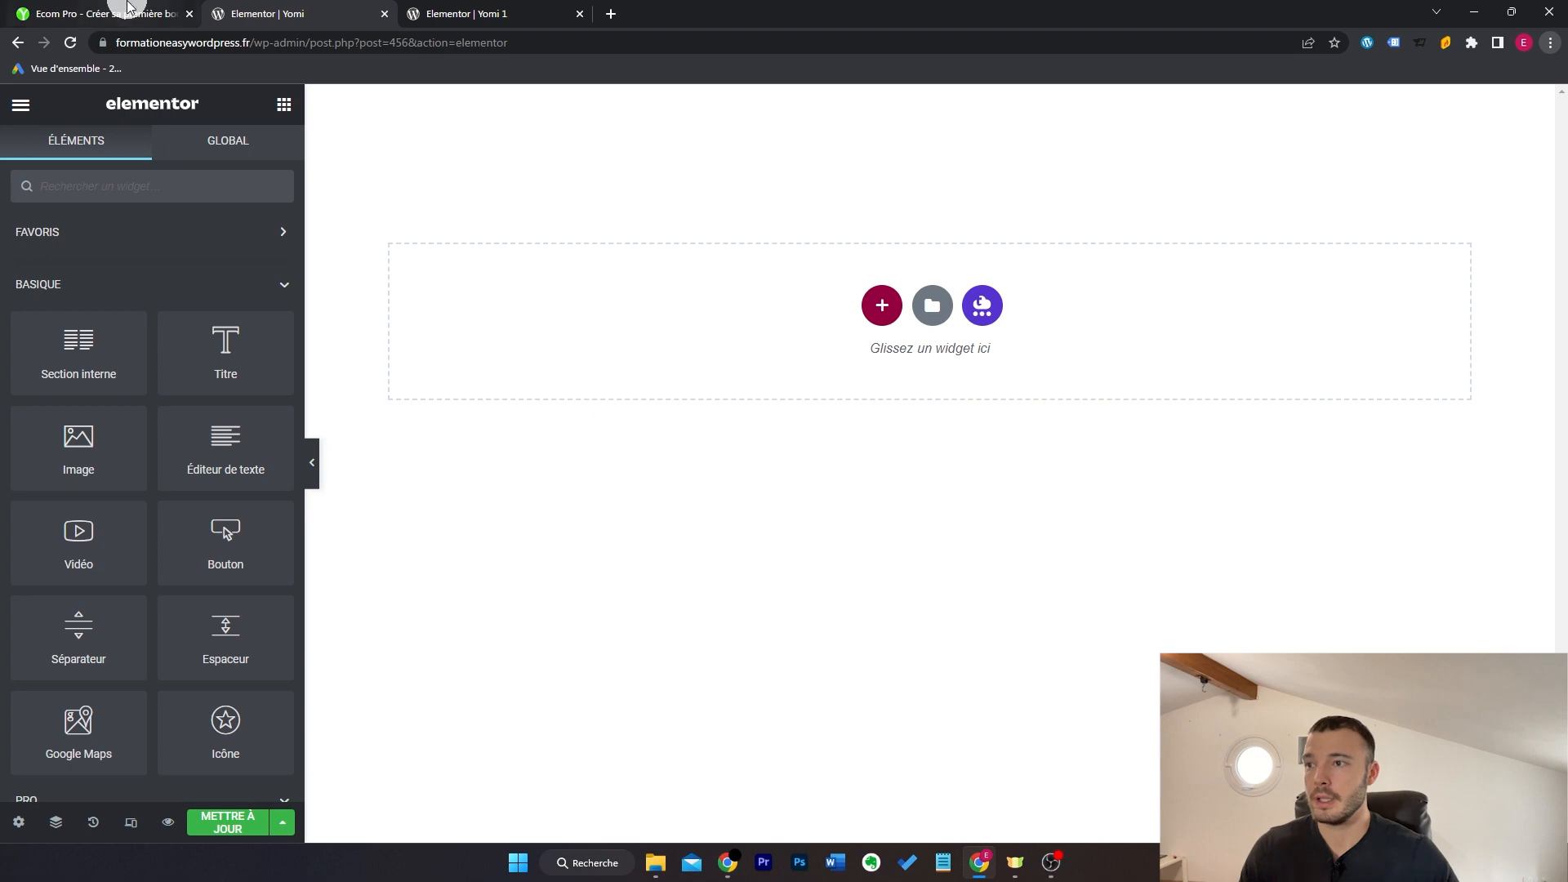
Step: Inspect the hero container on the Ecom Pro reference page and copy its background colour code #000519
{"action": "left_click", "coordinate": [128, 11]}
{"action": "right_click", "coordinate": [70, 298]}
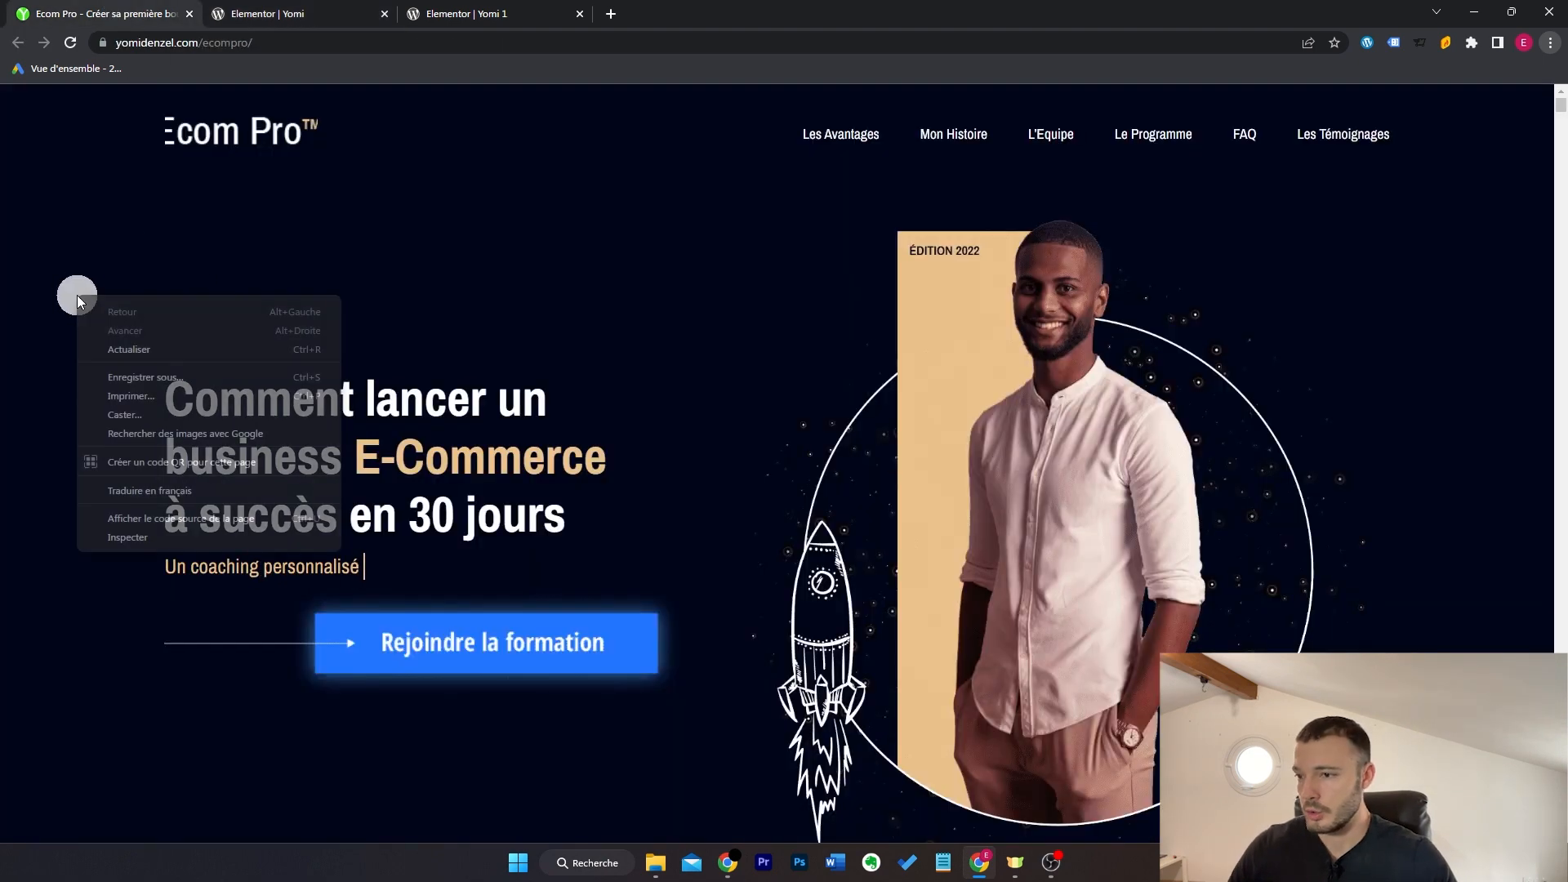
{"action": "left_click", "coordinate": [143, 527]}
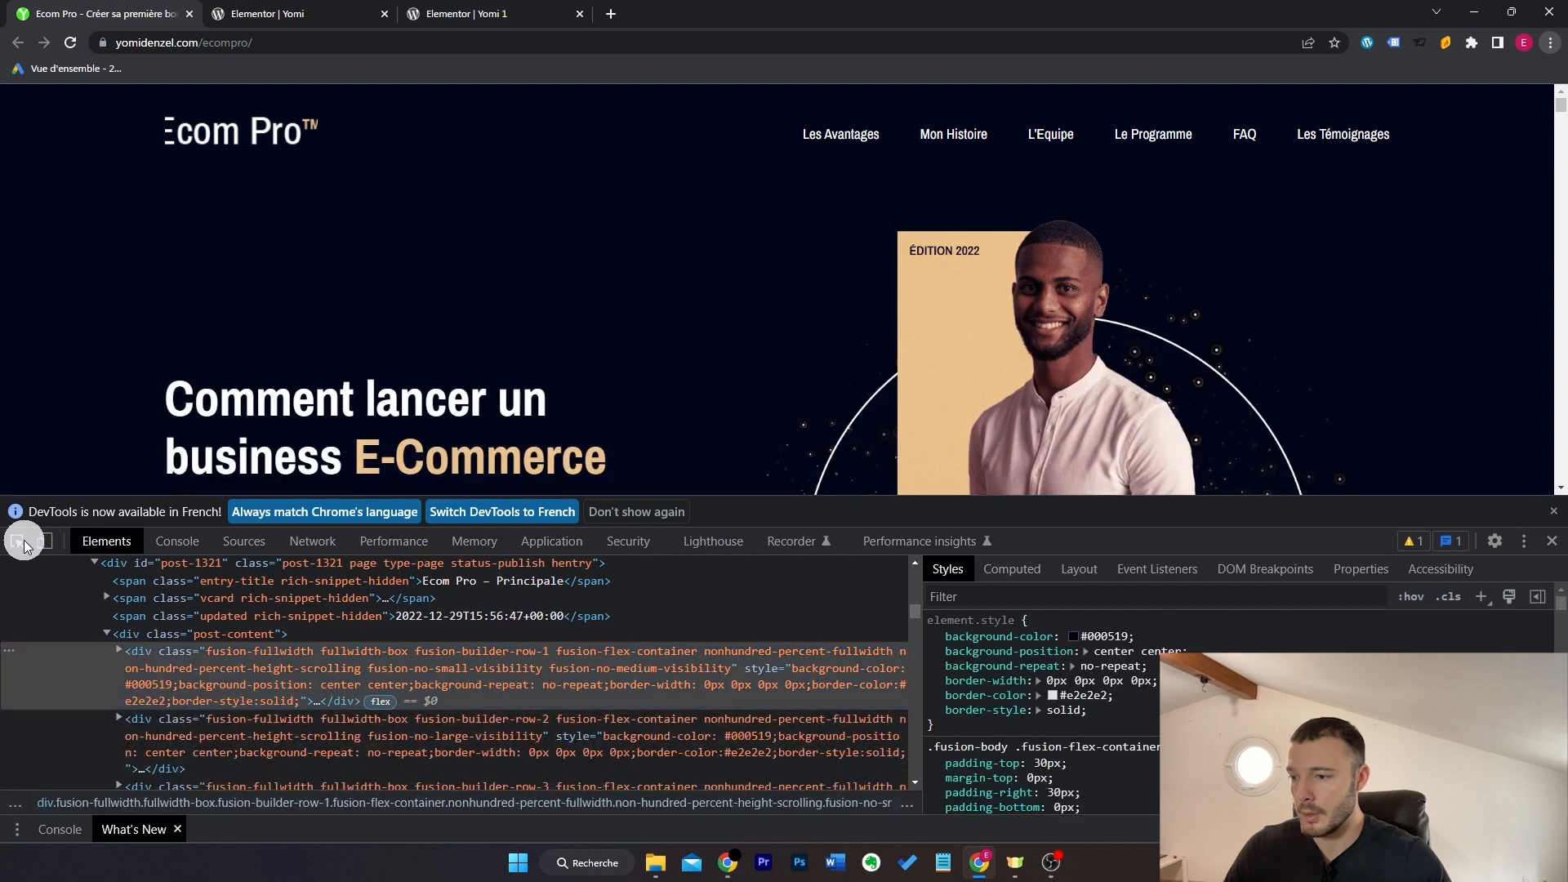
{"action": "left_click", "coordinate": [24, 546]}
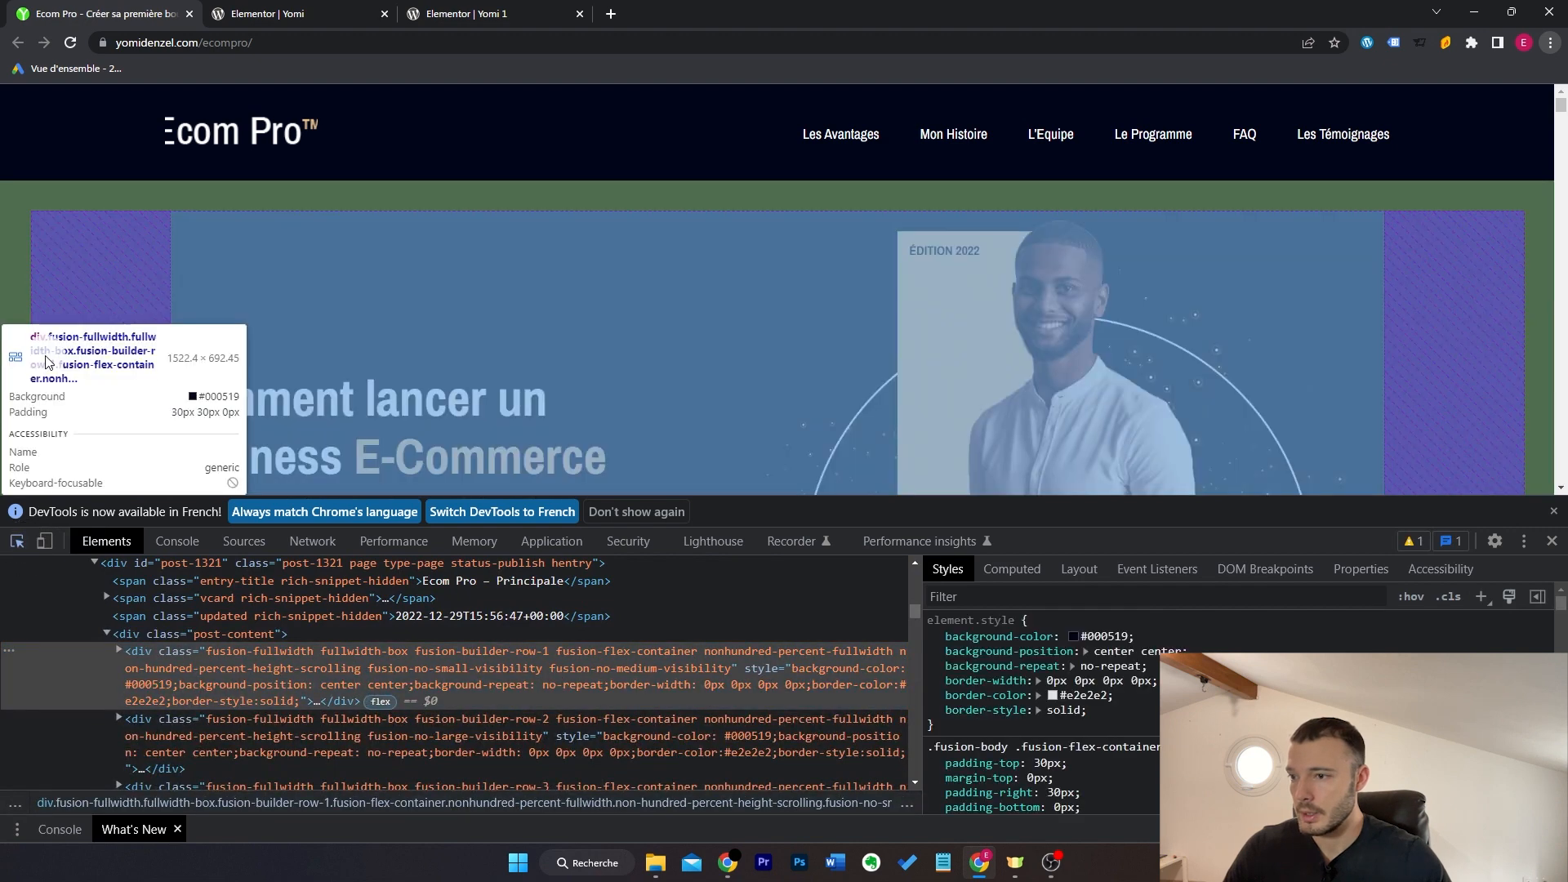
{"action": "left_click", "coordinate": [46, 325]}
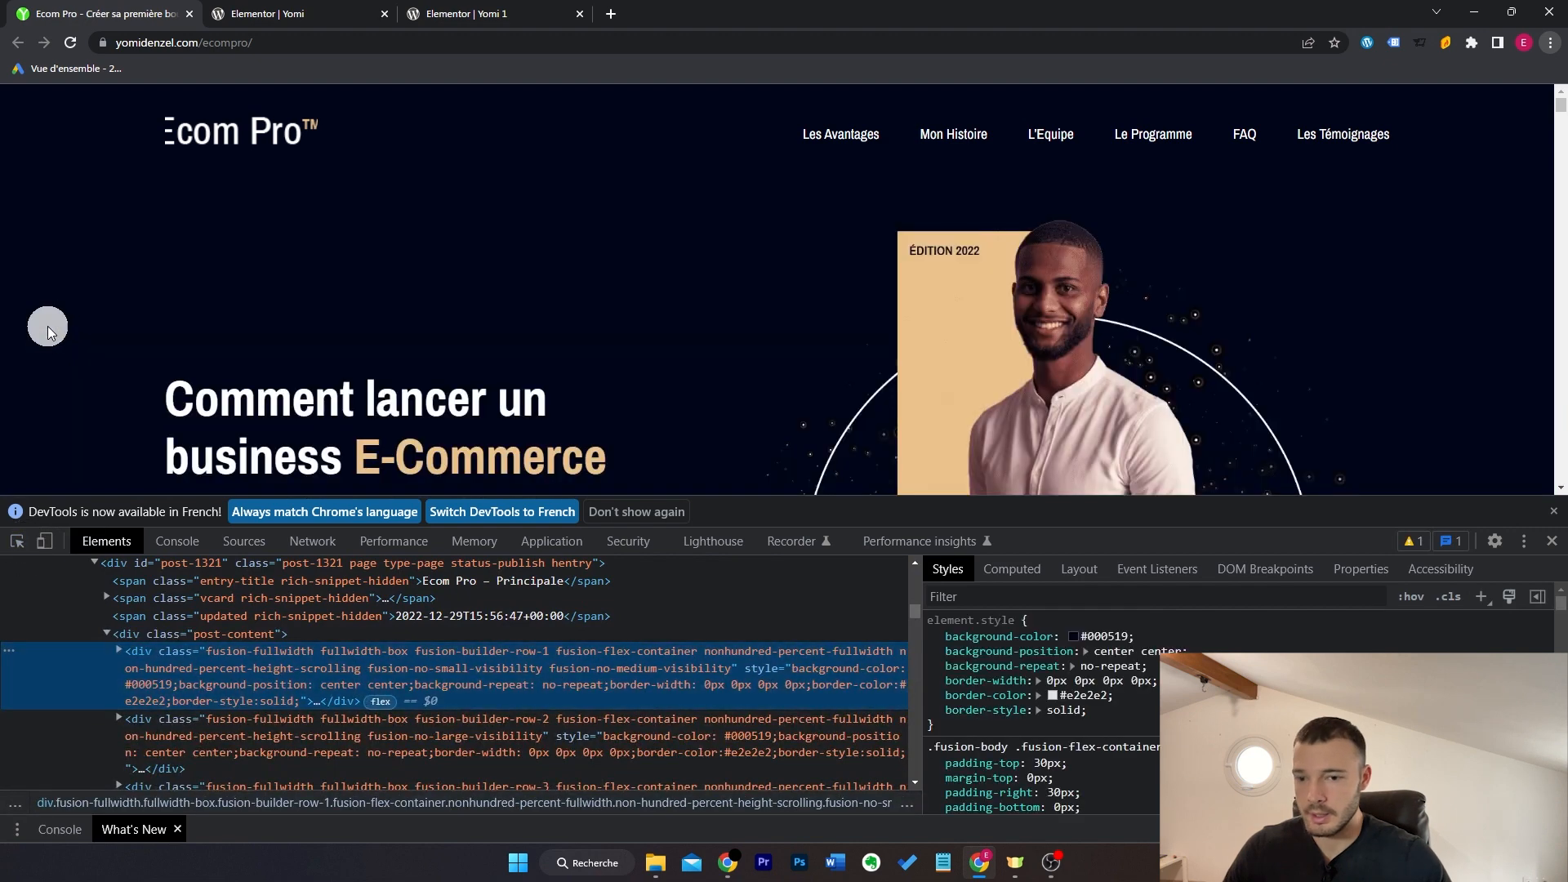
{"action": "left_click", "coordinate": [1098, 636]}
{"action": "key", "text": "ctrl+c"}
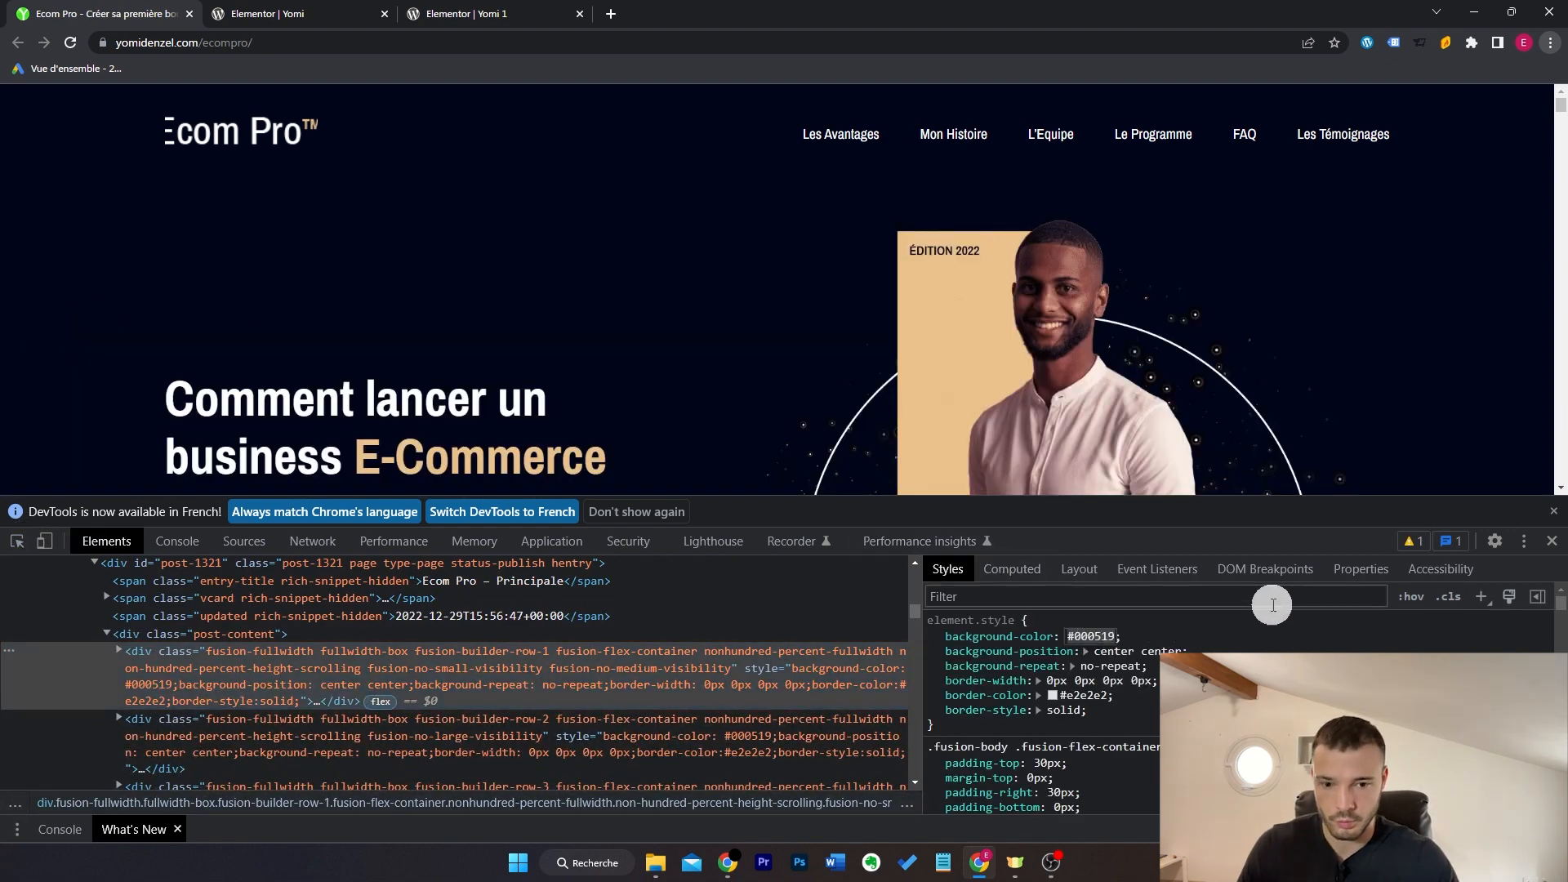
{"action": "left_click", "coordinate": [1552, 540]}
Step: In the Yomi page's Elementor editor, set a classic body background with colour #000519 and return to the widget list
{"action": "left_click", "coordinate": [234, 10]}
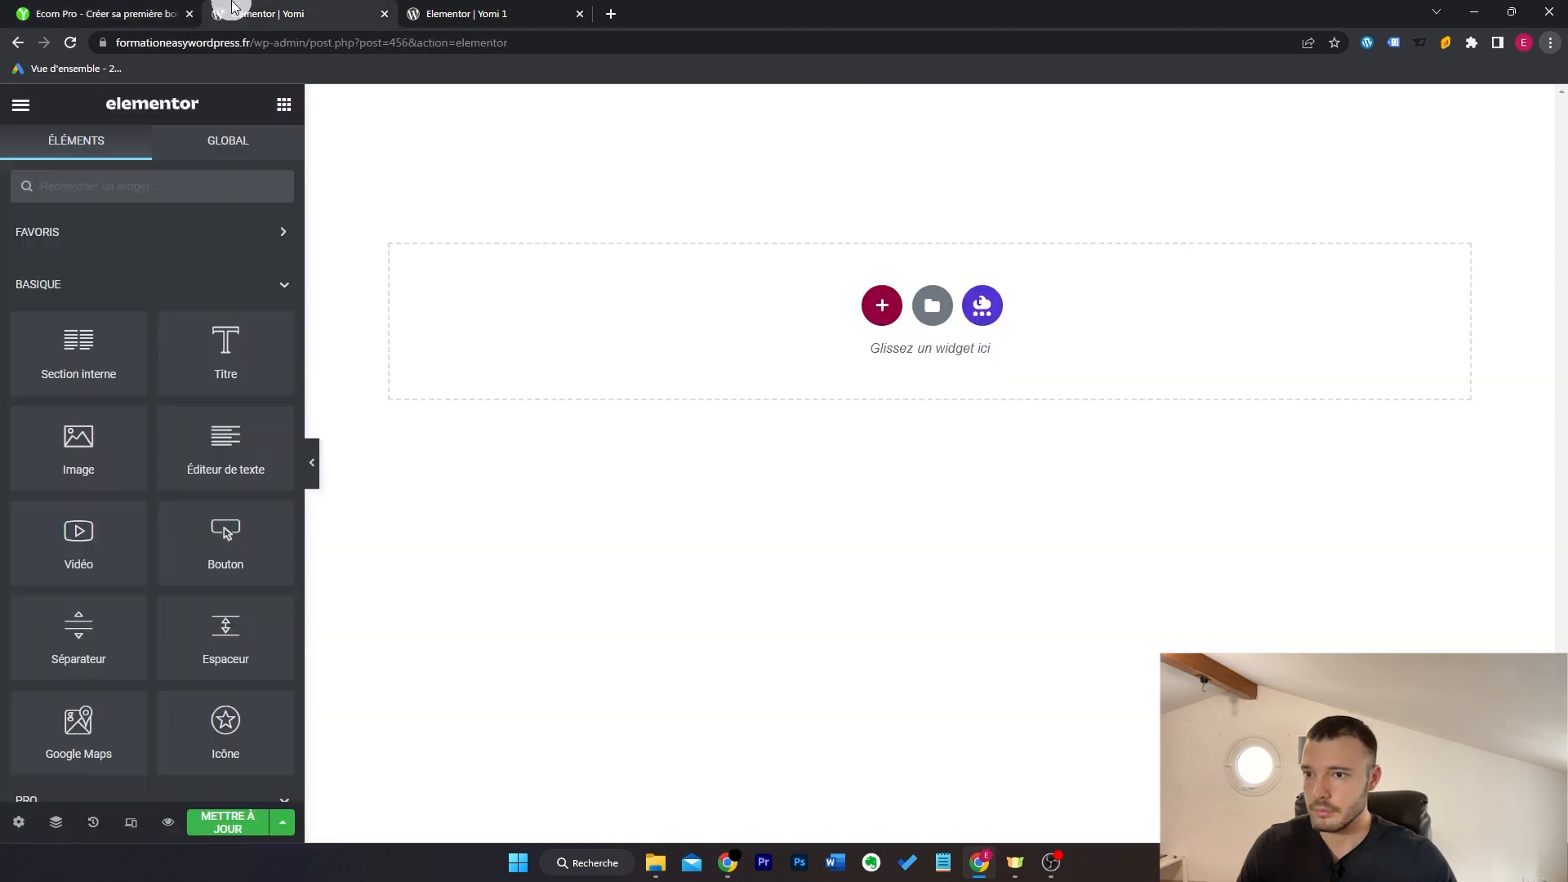
{"action": "left_click", "coordinate": [23, 822]}
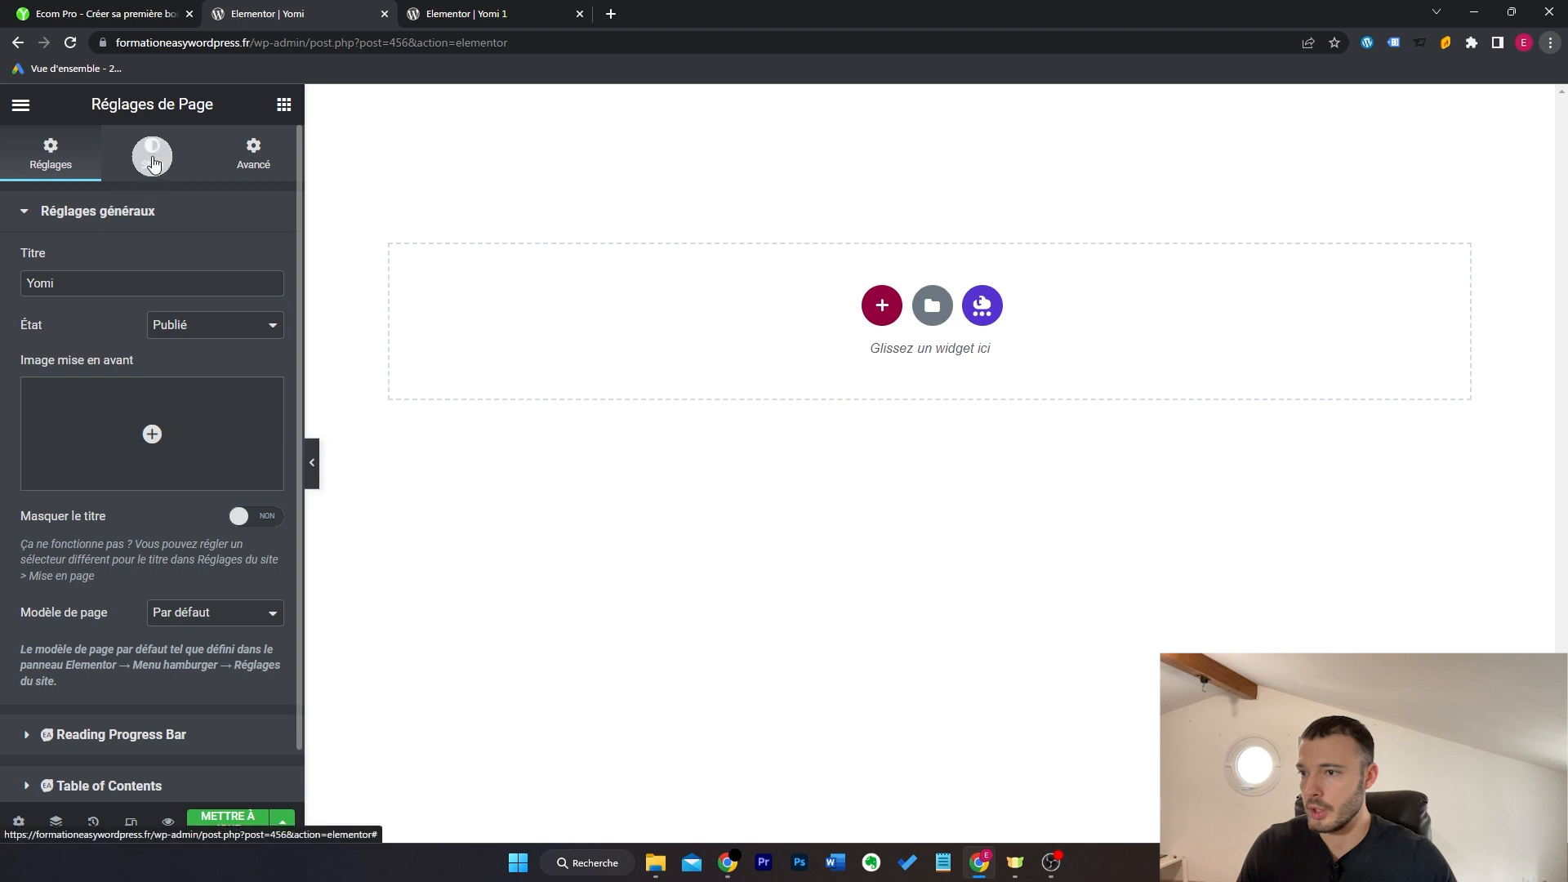
{"action": "left_click", "coordinate": [154, 183]}
{"action": "left_click", "coordinate": [159, 215]}
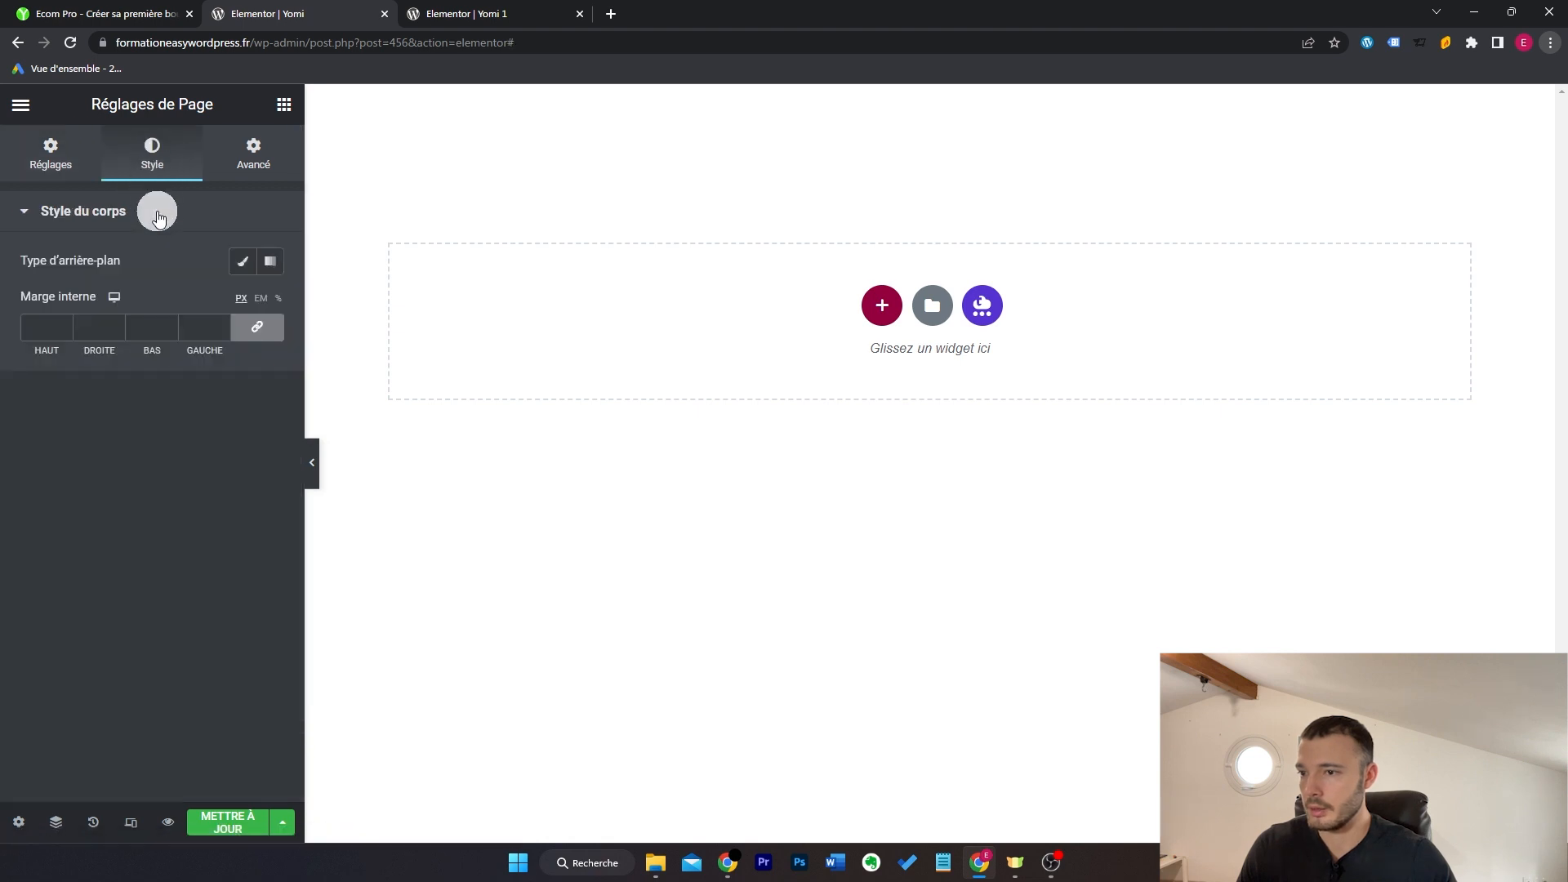
{"action": "left_click", "coordinate": [228, 261]}
{"action": "left_click", "coordinate": [260, 302]}
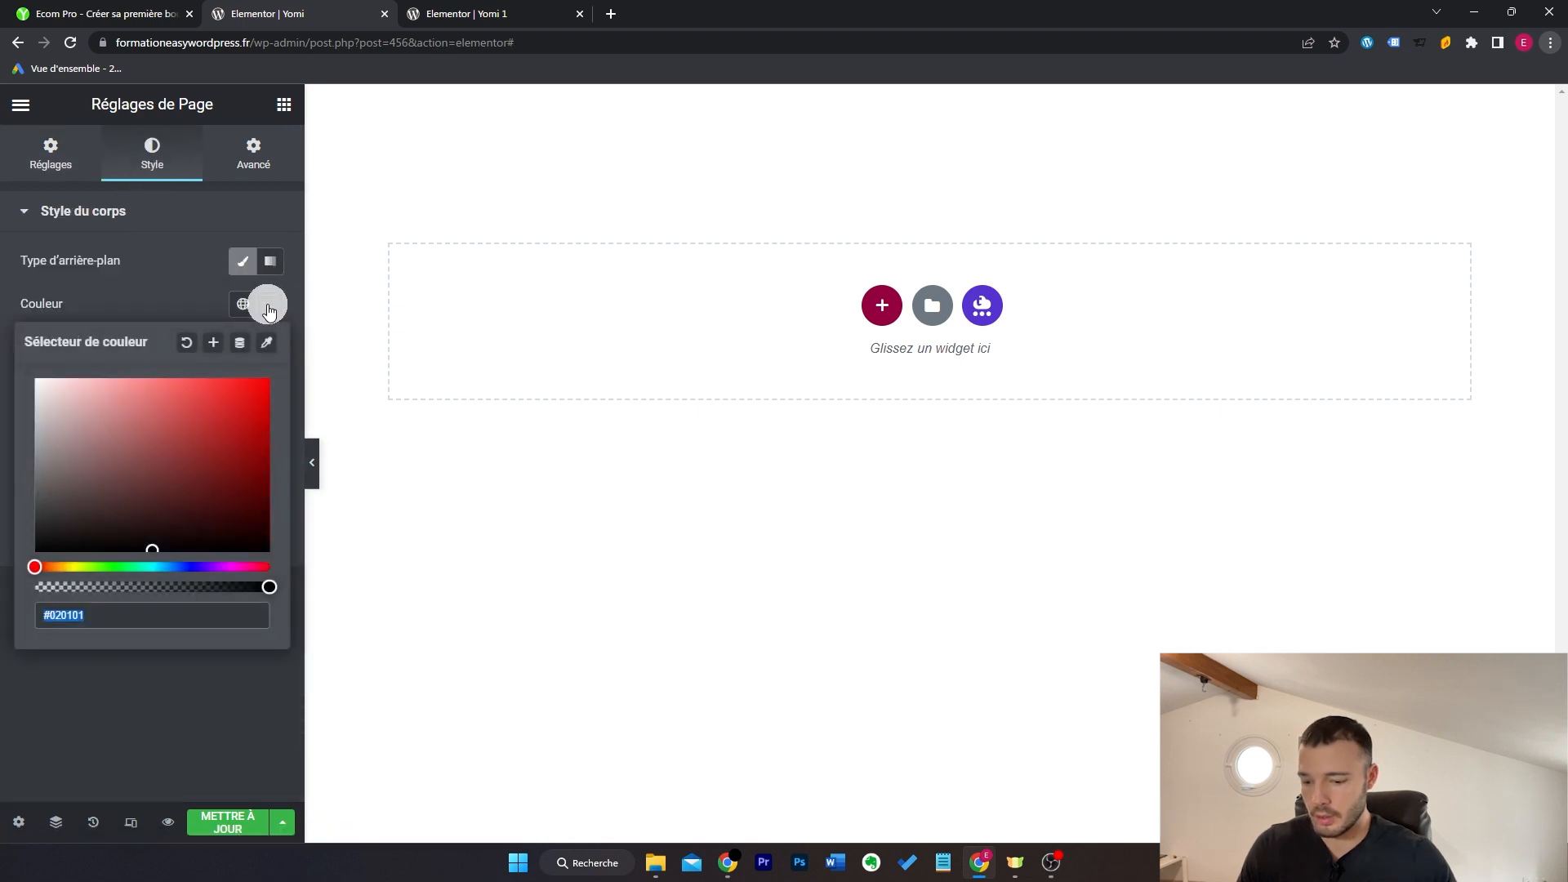
{"action": "key", "text": "ctrl+v"}
{"action": "left_click", "coordinate": [269, 309]}
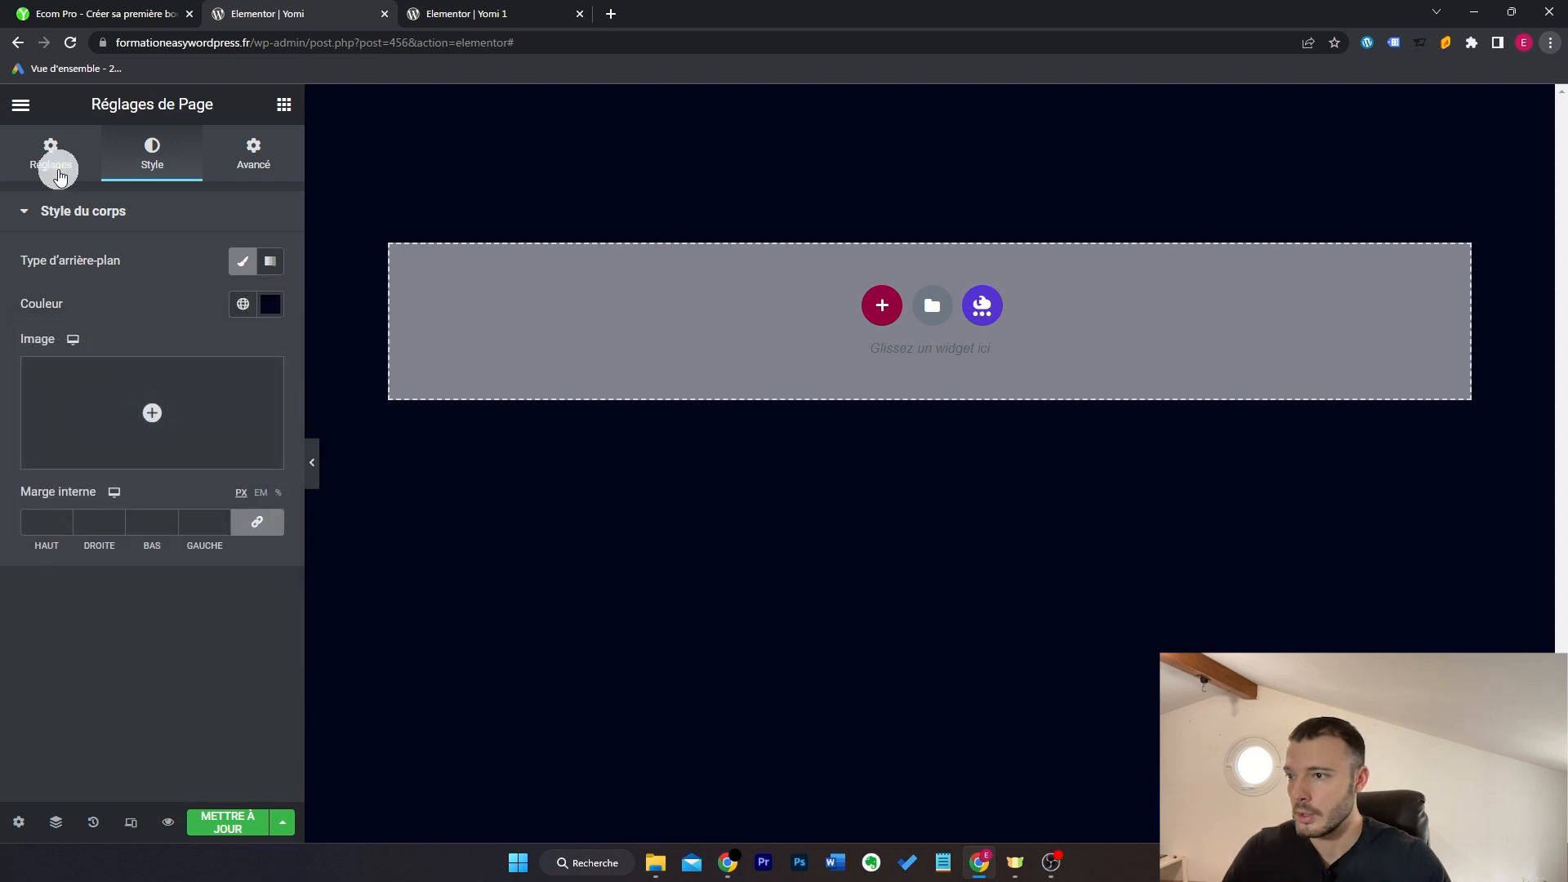
{"action": "left_click", "coordinate": [58, 176]}
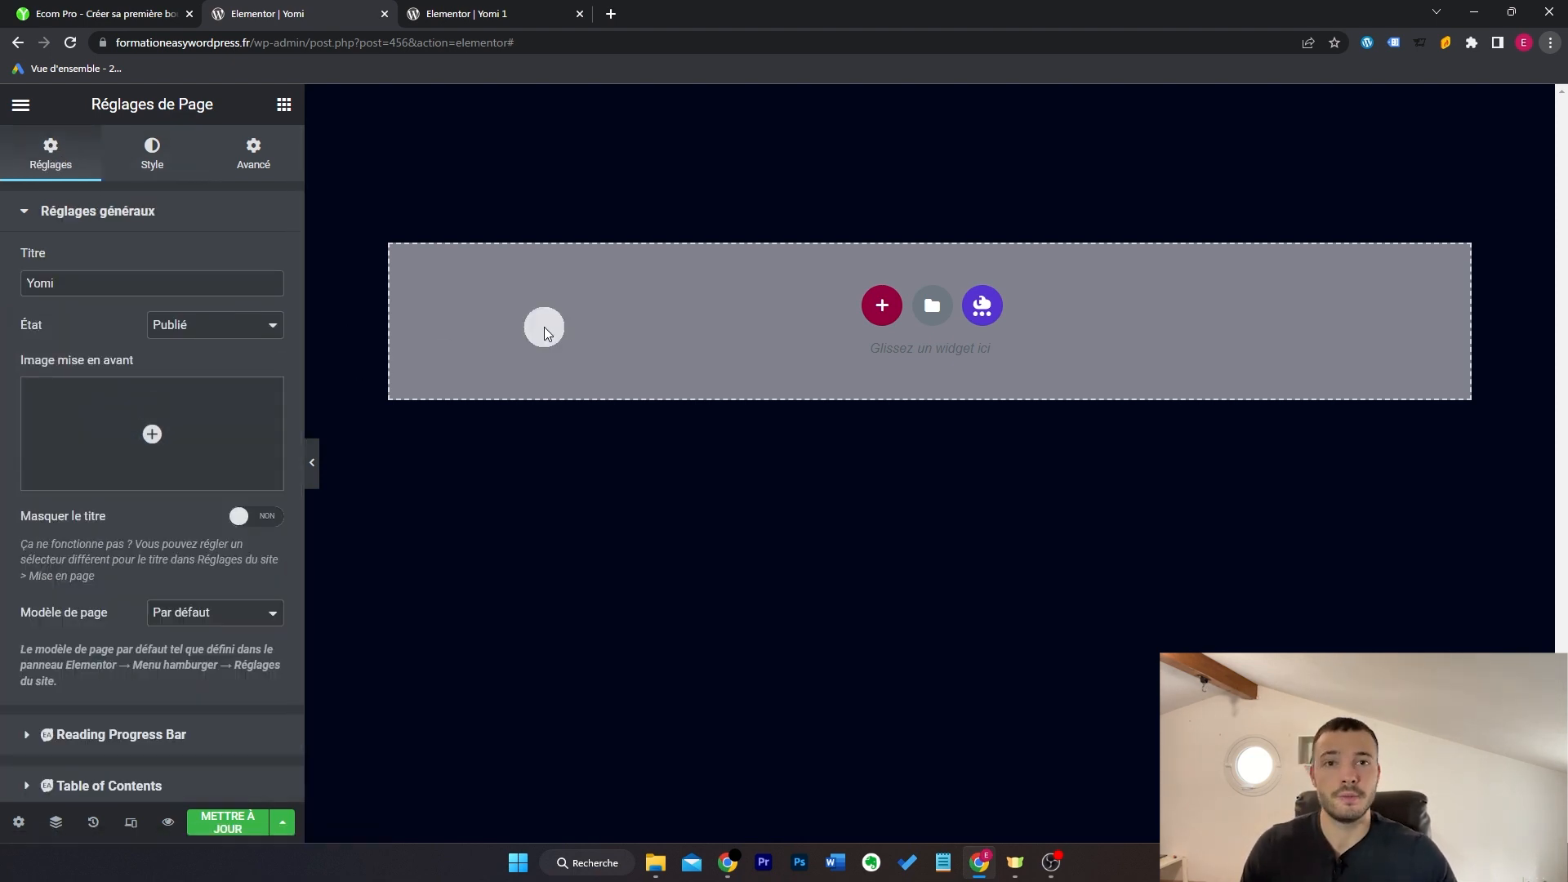
{"action": "left_click", "coordinate": [297, 109]}
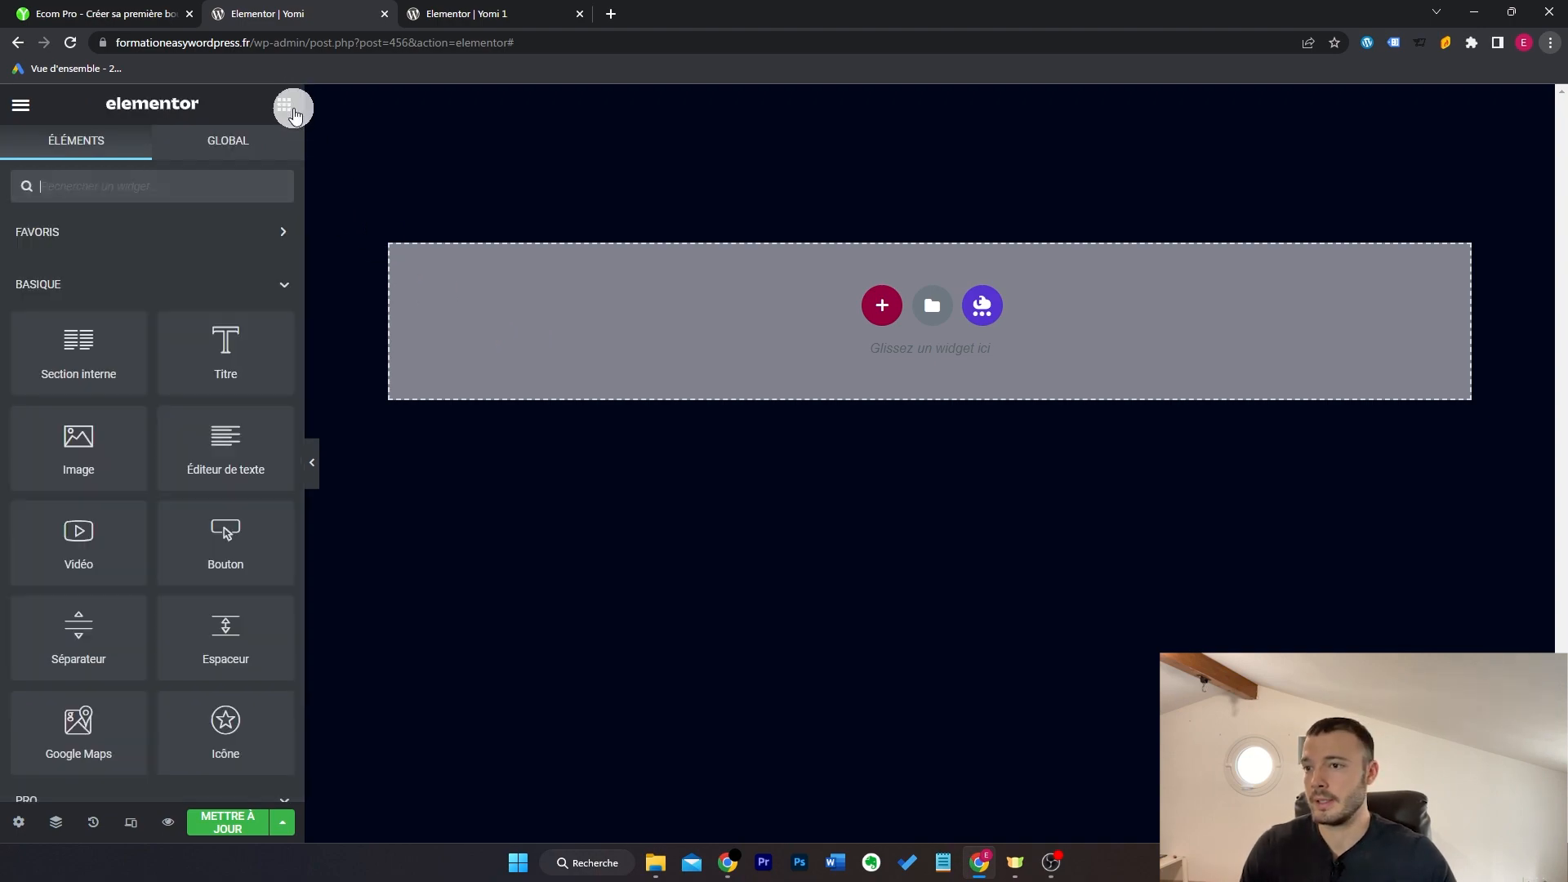
Step: Following the reference hero, add a two-column section and insert the image yomi-2022-800x800.png.png in its right column
{"action": "left_click", "coordinate": [115, 13]}
{"action": "scroll", "coordinate": [782, 341], "scroll_direction": "down", "scroll_amount": 15}
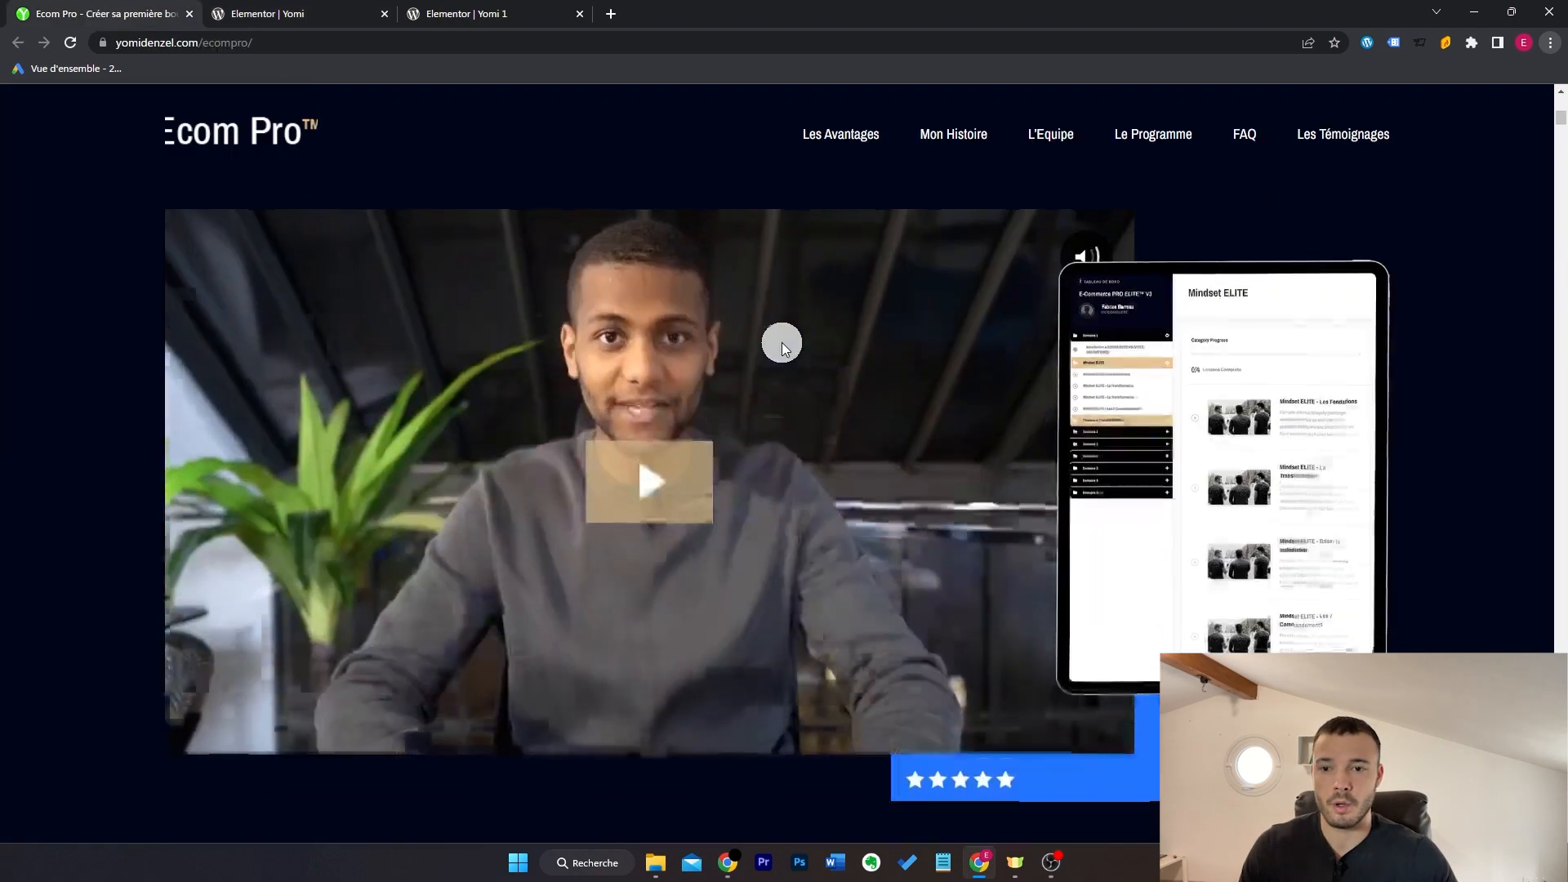
{"action": "scroll", "coordinate": [782, 341], "scroll_direction": "up", "scroll_amount": 15}
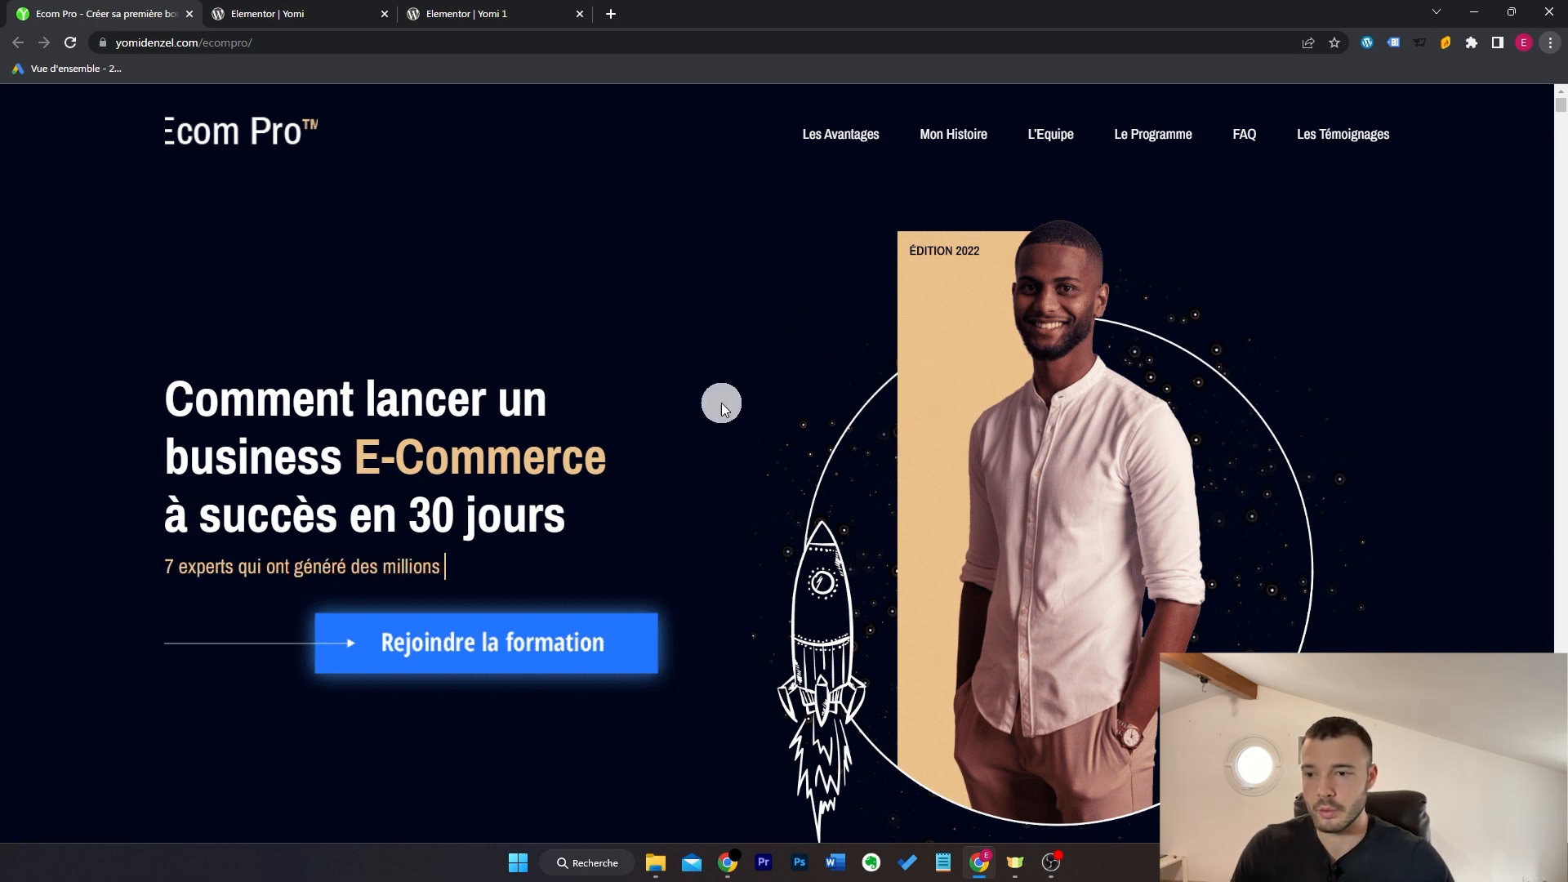
{"action": "left_click", "coordinate": [282, 13]}
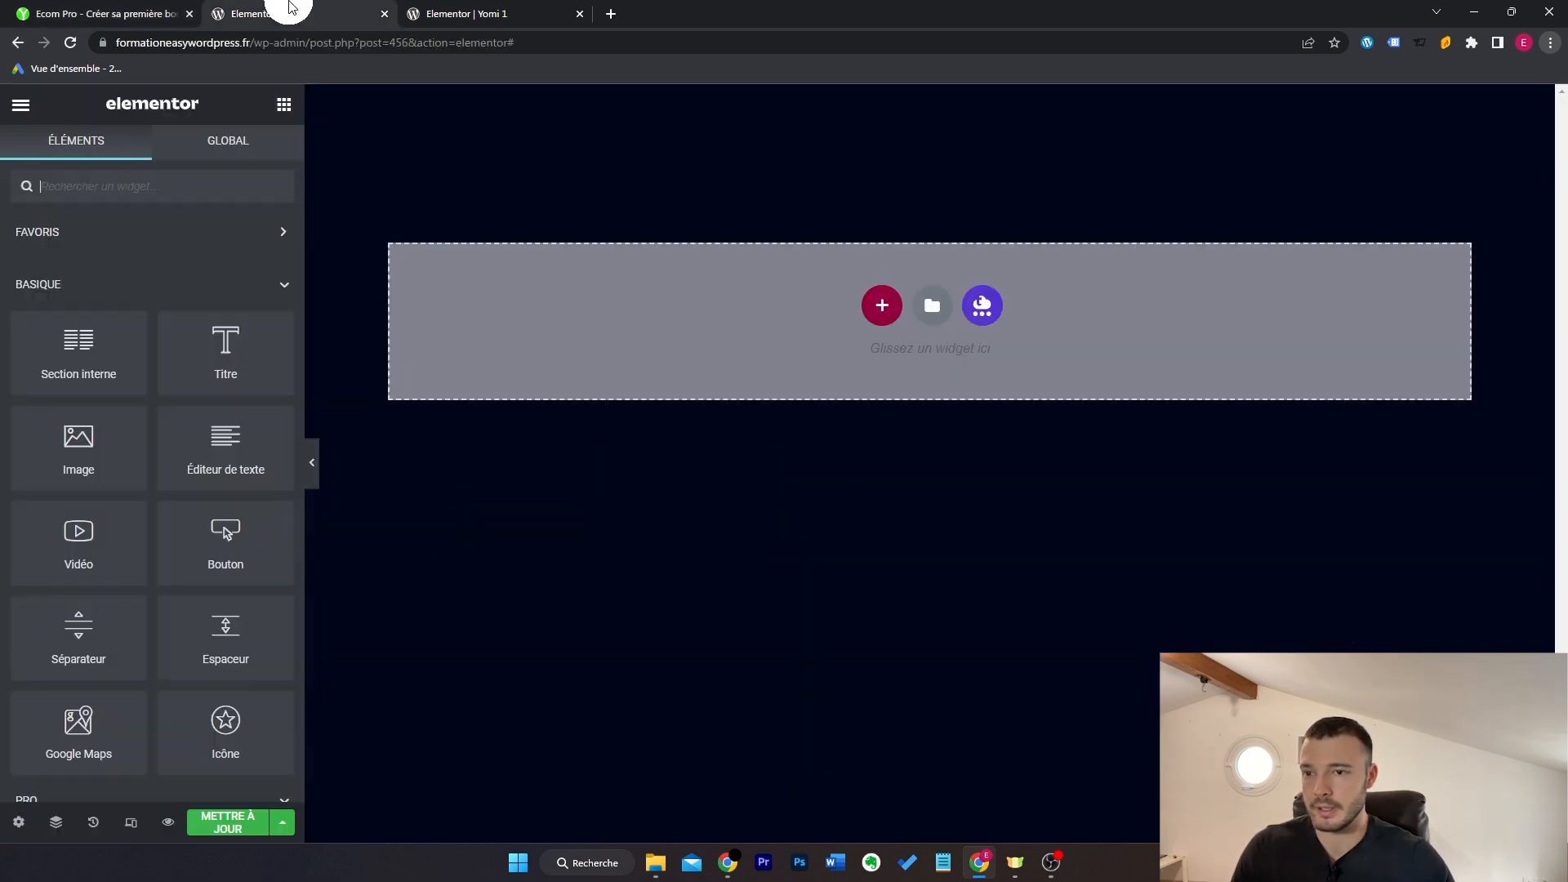
{"action": "left_click", "coordinate": [879, 304]}
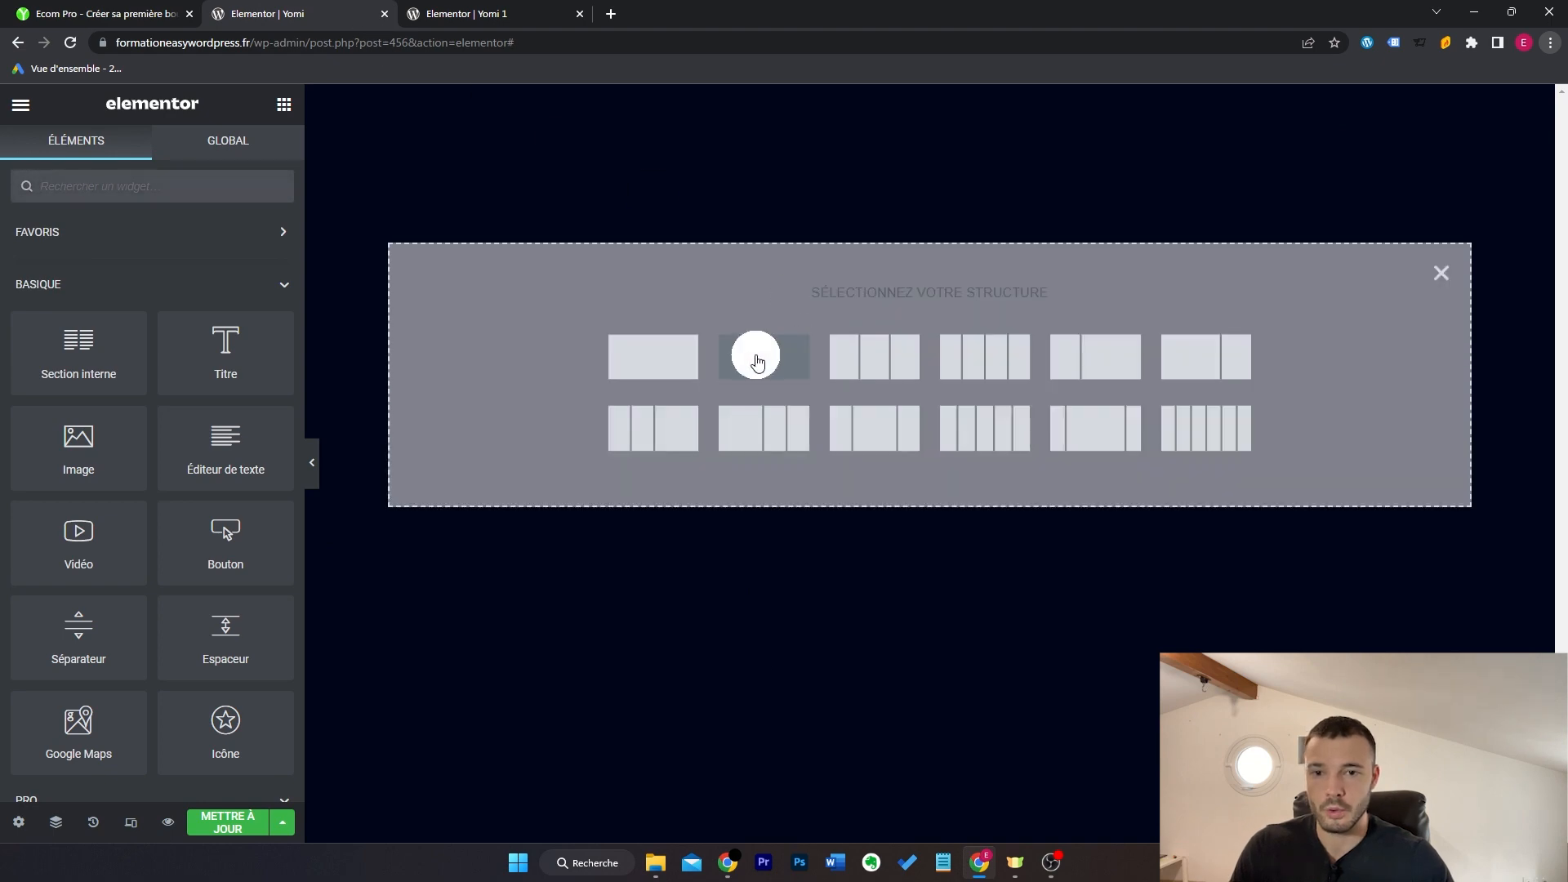
{"action": "left_click", "coordinate": [757, 362]}
{"action": "left_click_drag", "start_coordinate": [87, 448], "coordinate": [1131, 144]}
{"action": "left_click", "coordinate": [645, 518]}
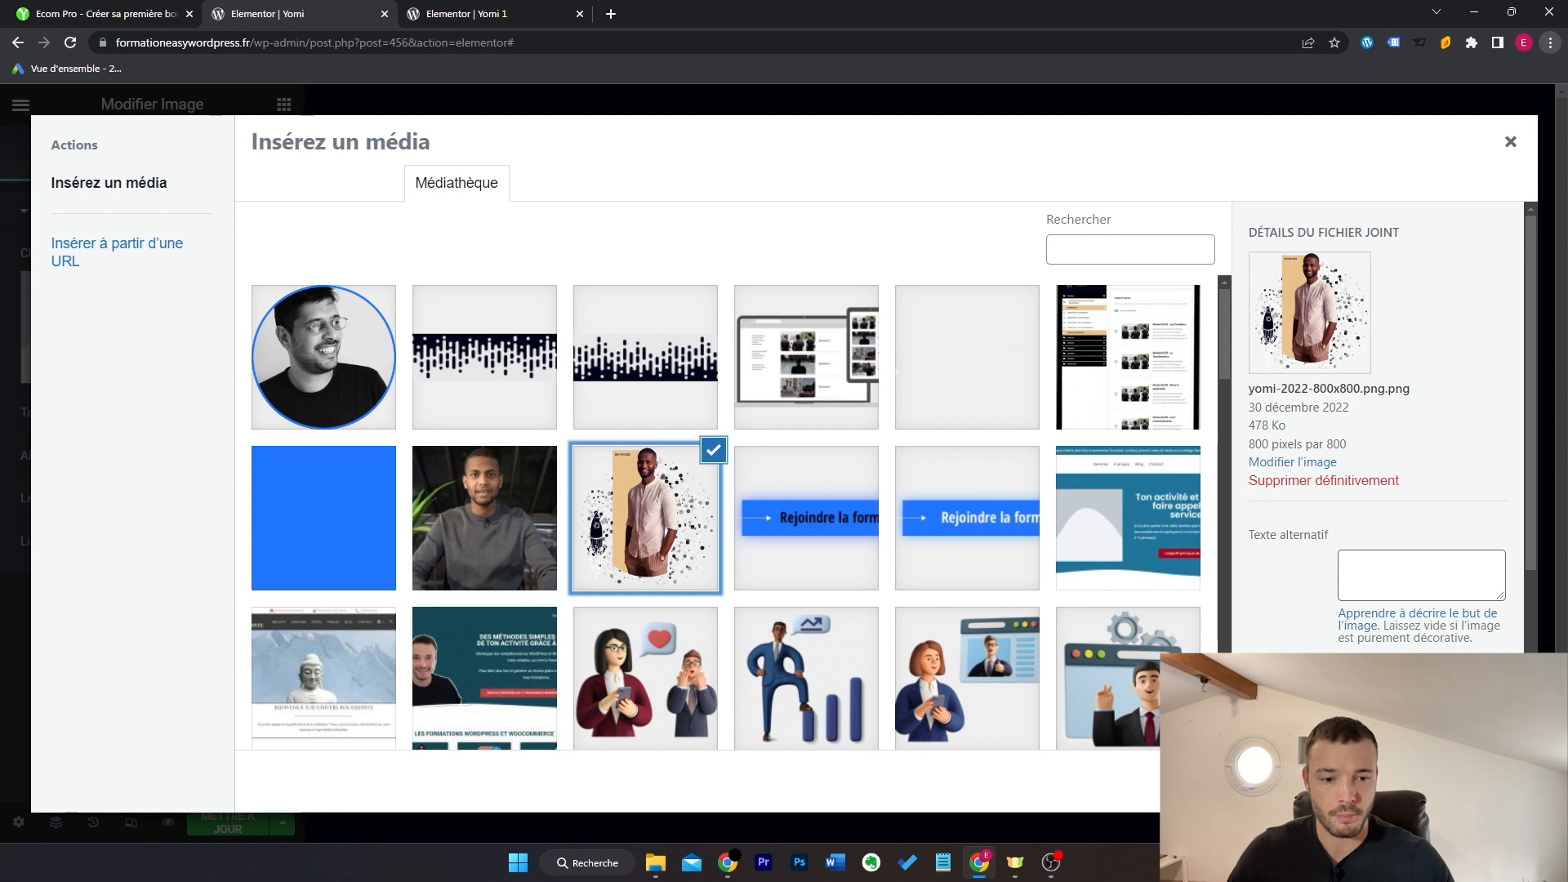
{"action": "left_click", "coordinate": [1464, 782]}
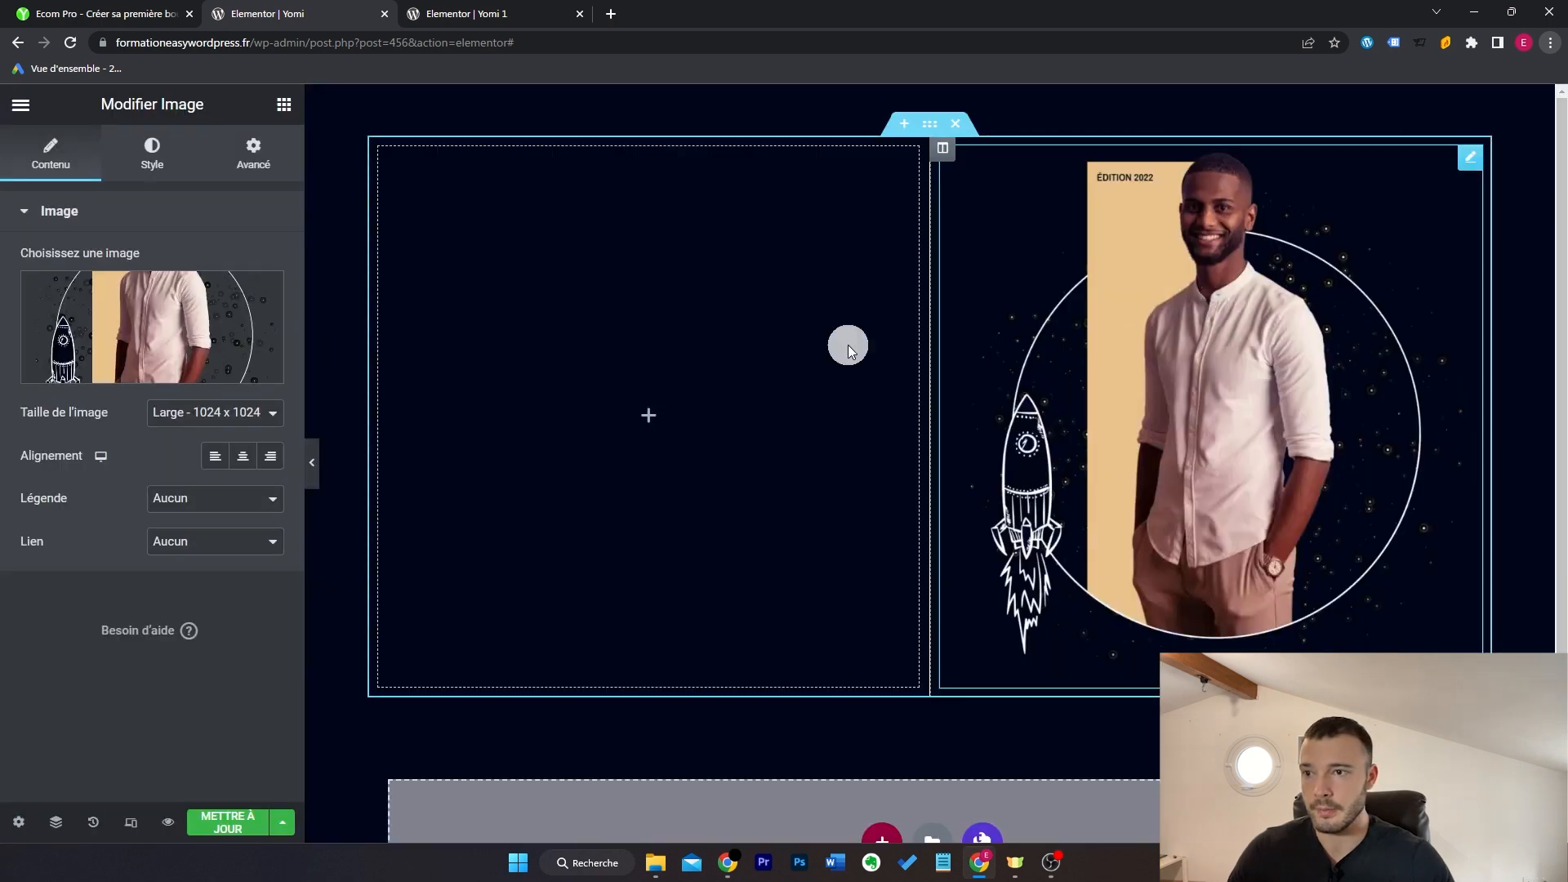
Step: Copy the reference page's headline into a text editor widget in the left column: "Comment lancer un business E-Commerce à succès en 30 jours"
{"action": "left_click", "coordinate": [155, 11]}
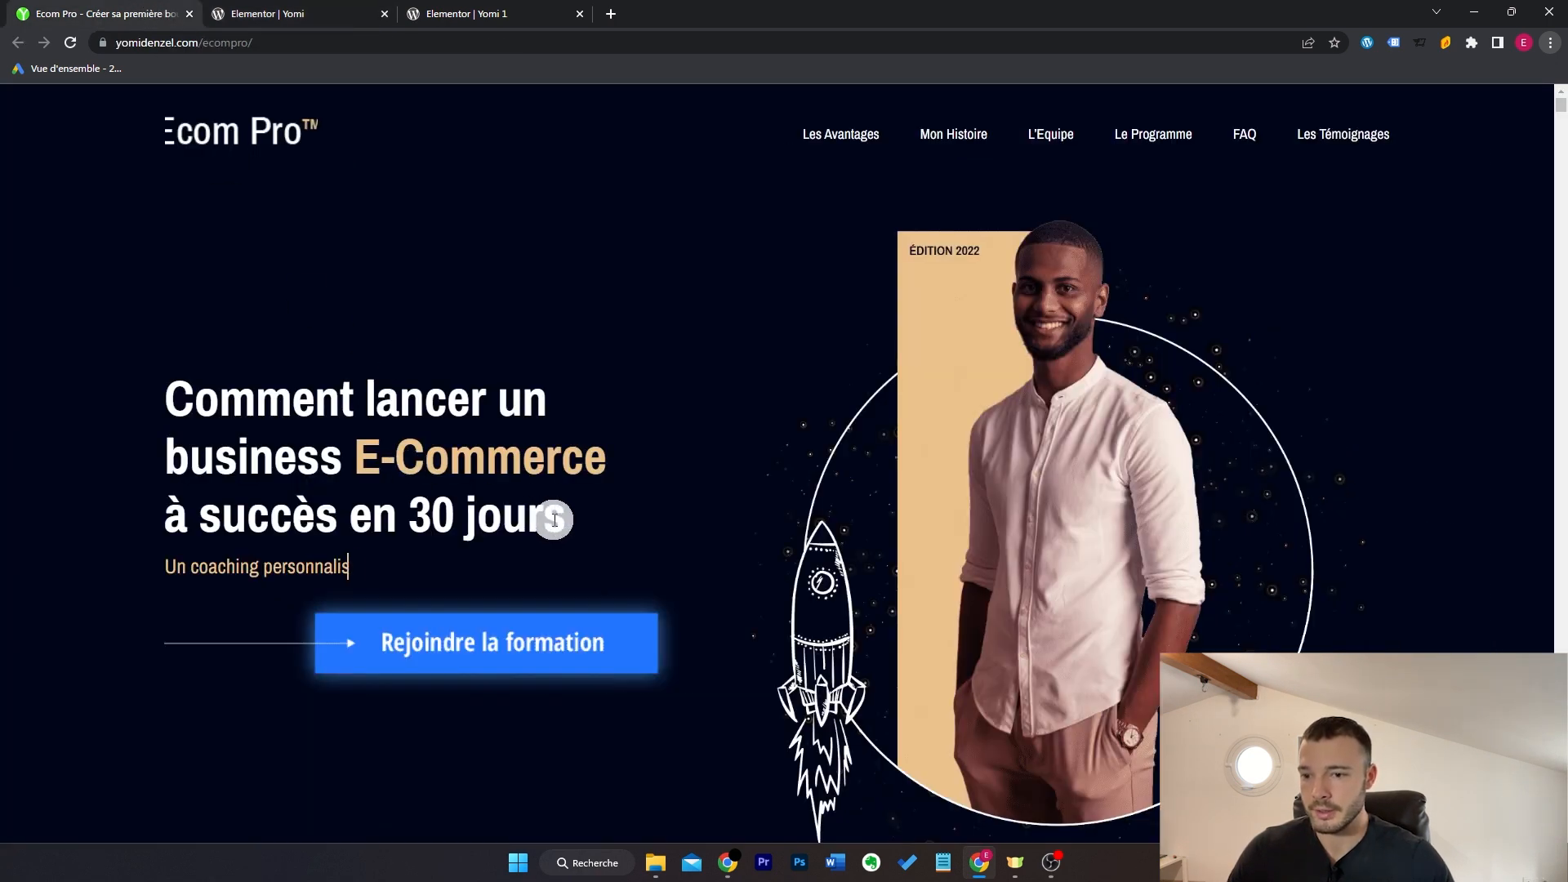
{"action": "left_click_drag", "start_coordinate": [554, 520], "coordinate": [528, 367]}
{"action": "key", "text": "ctrl+Tab"}
{"action": "left_click", "coordinate": [213, 525]}
{"action": "key", "text": "ctrl+a"}
{"action": "type", "text": "Comment lancer un business E-Commerce  à succès en 30 jours"}
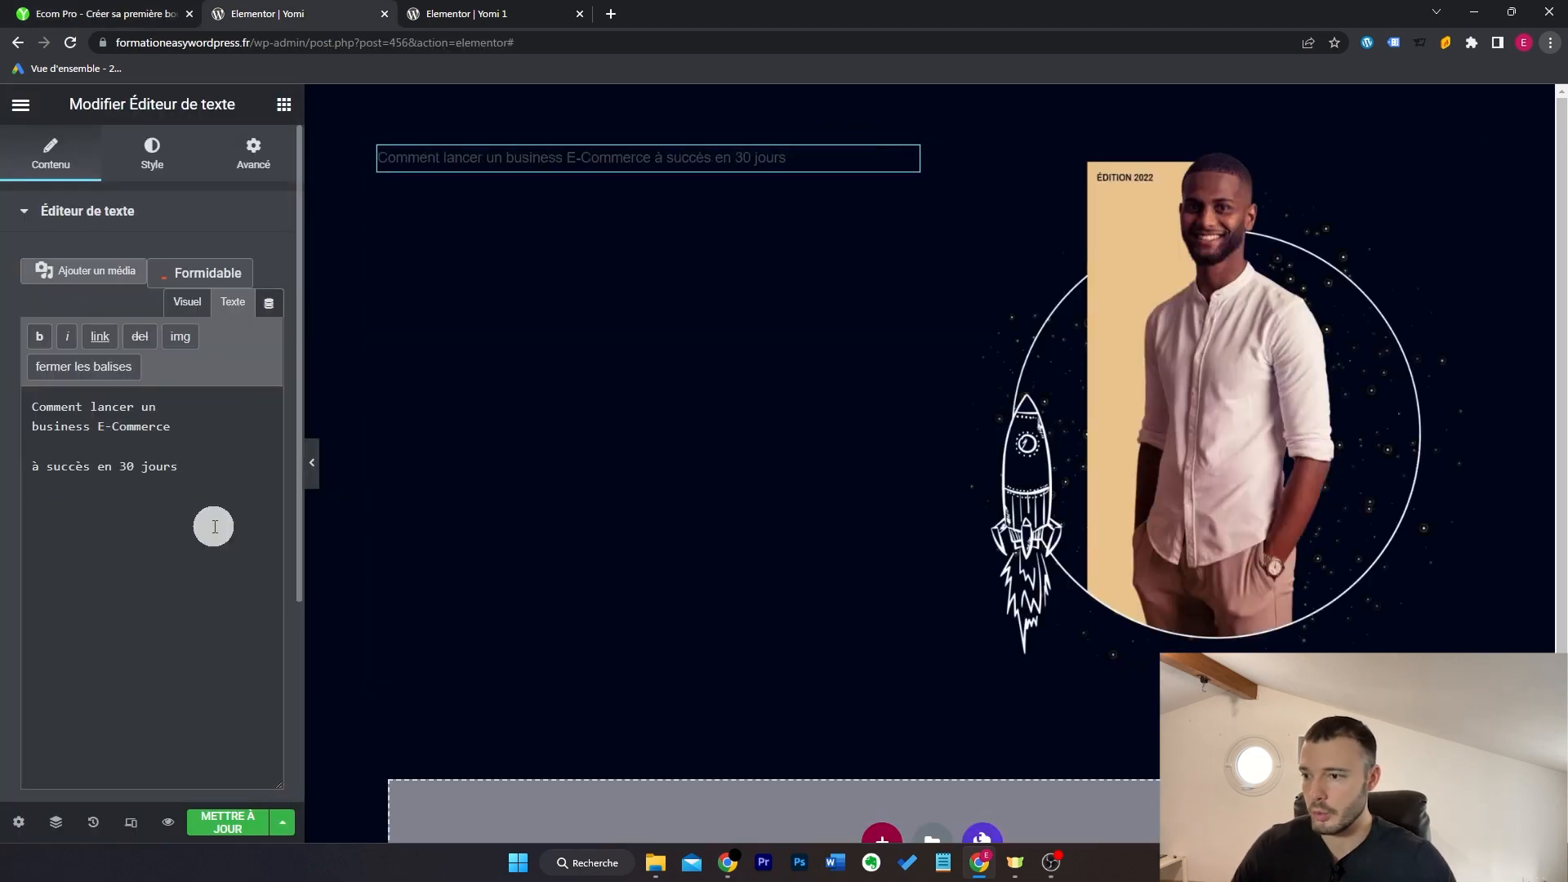
Step: Set the headline widget's text colour to white, matching the reference page
{"action": "left_click", "coordinate": [158, 168]}
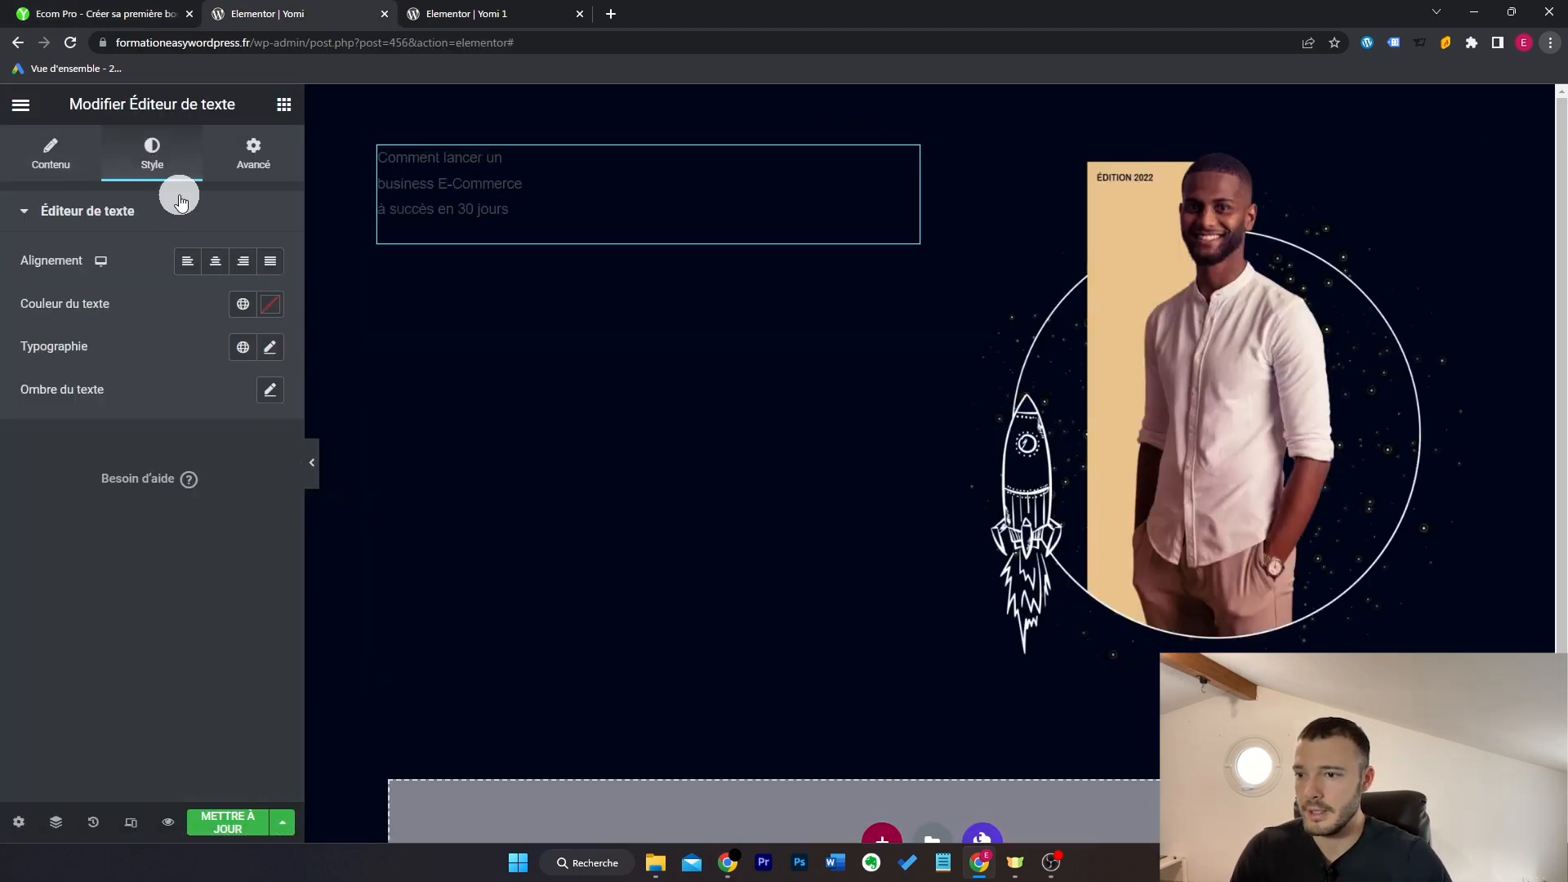
{"action": "left_click", "coordinate": [81, 14]}
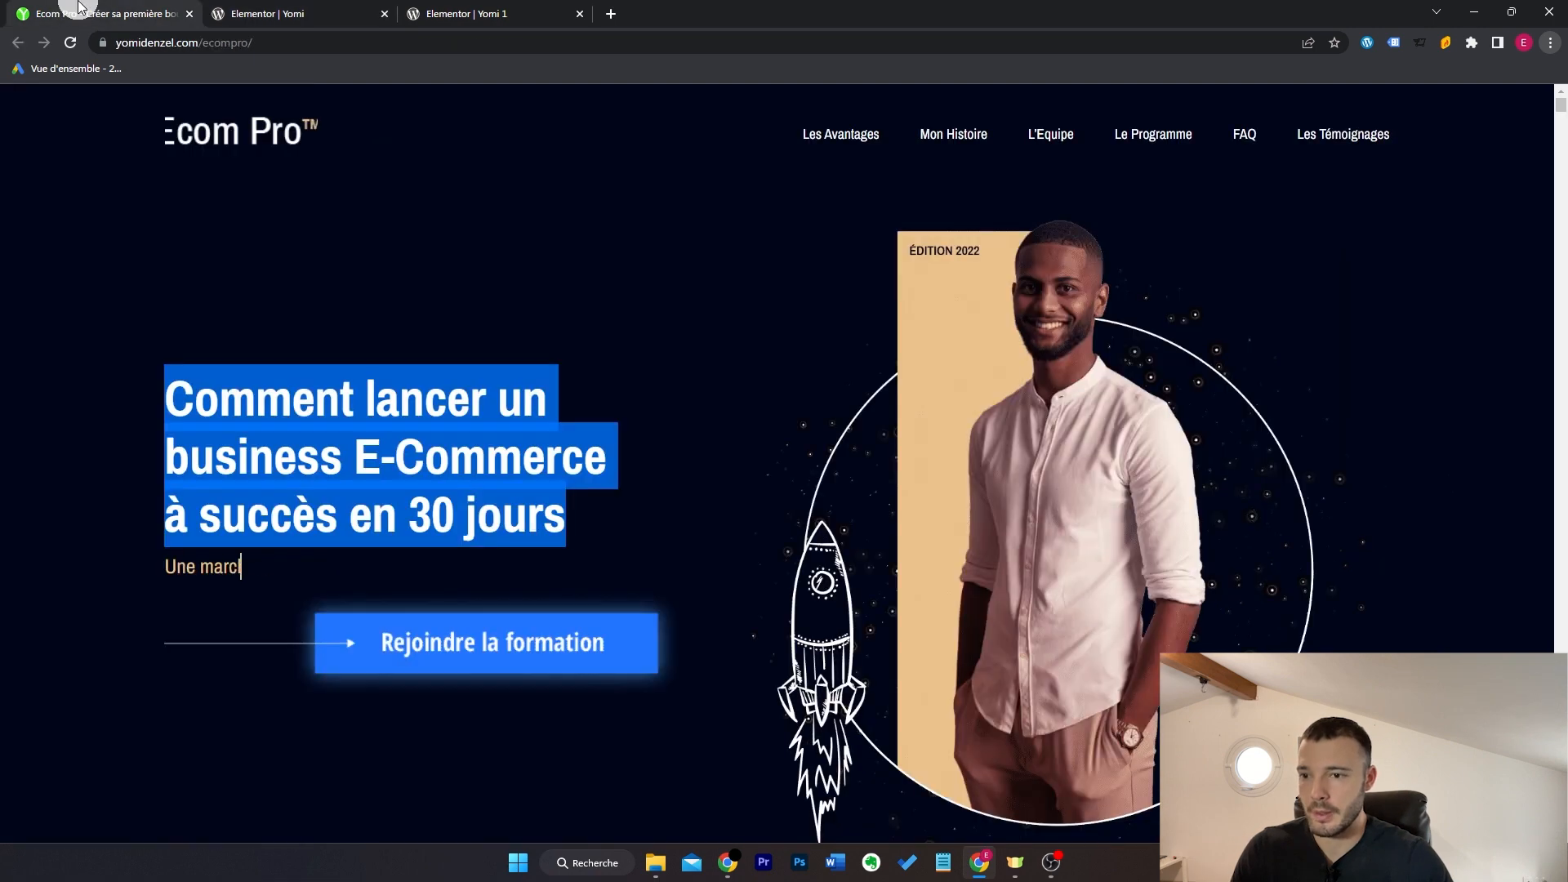
{"action": "left_click", "coordinate": [330, 14]}
{"action": "left_click", "coordinate": [268, 306]}
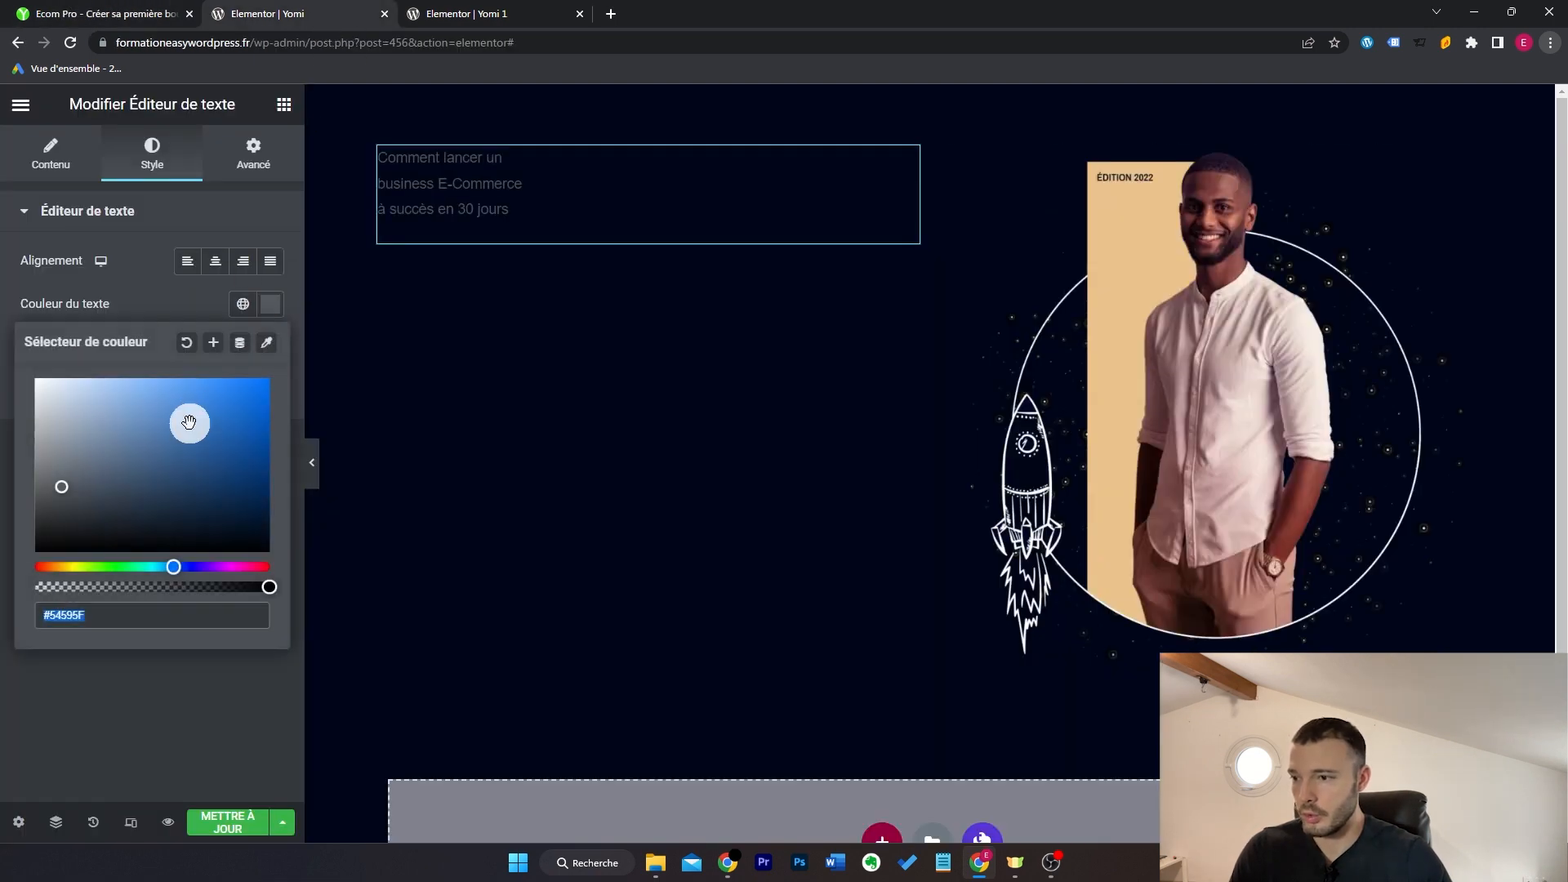
{"action": "left_click_drag", "start_coordinate": [192, 422], "coordinate": [1, 380]}
Step: Inspect the reference page's headline to read its font family, size and weight
{"action": "right_click", "coordinate": [388, 439]}
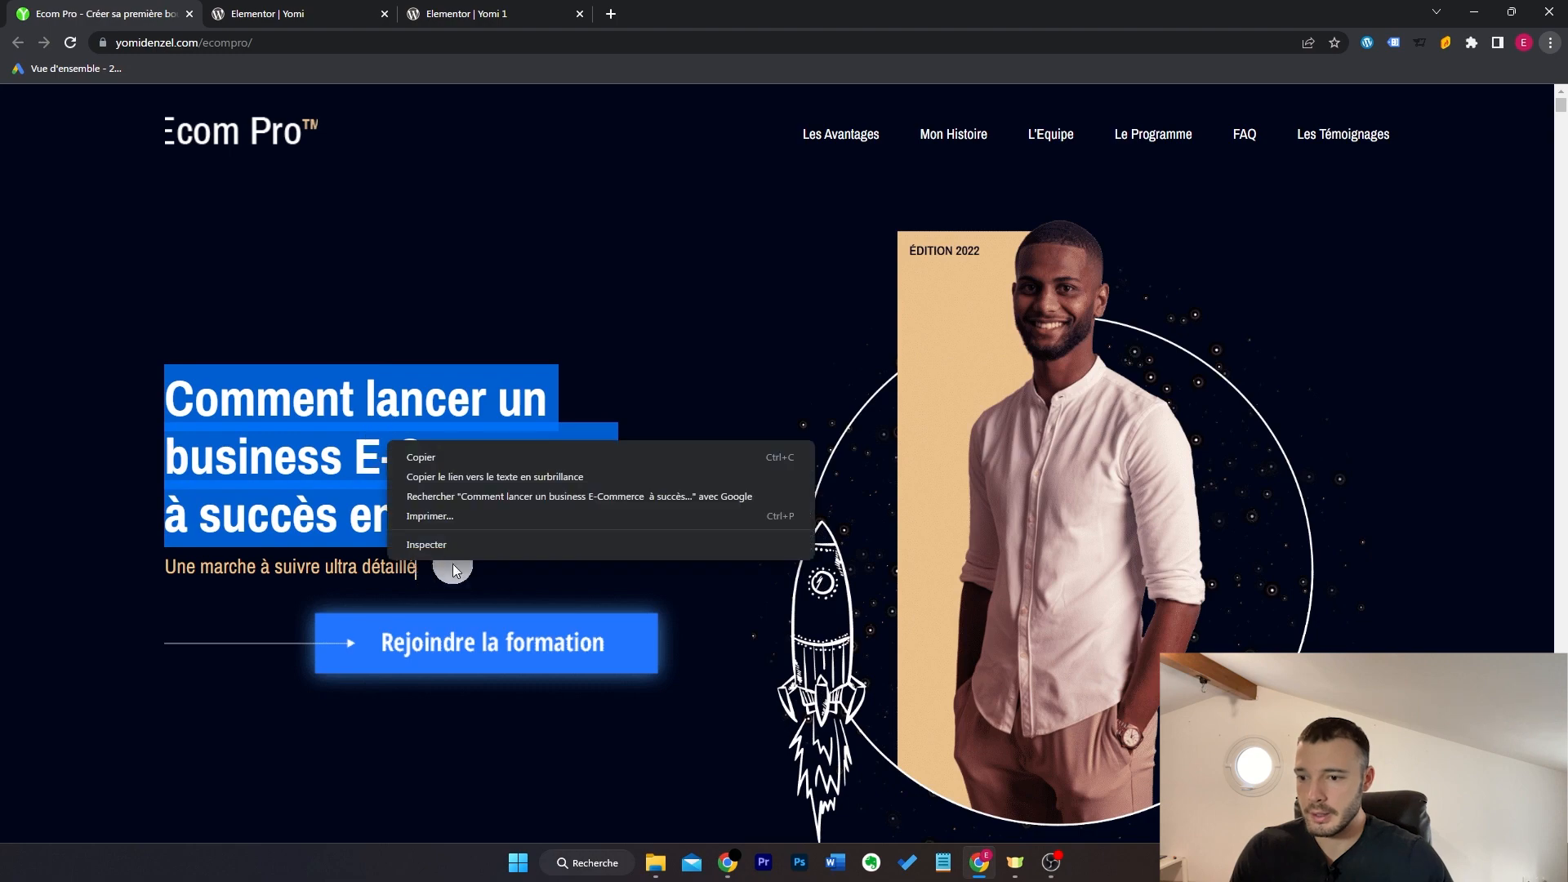
{"action": "key", "text": "Escape"}
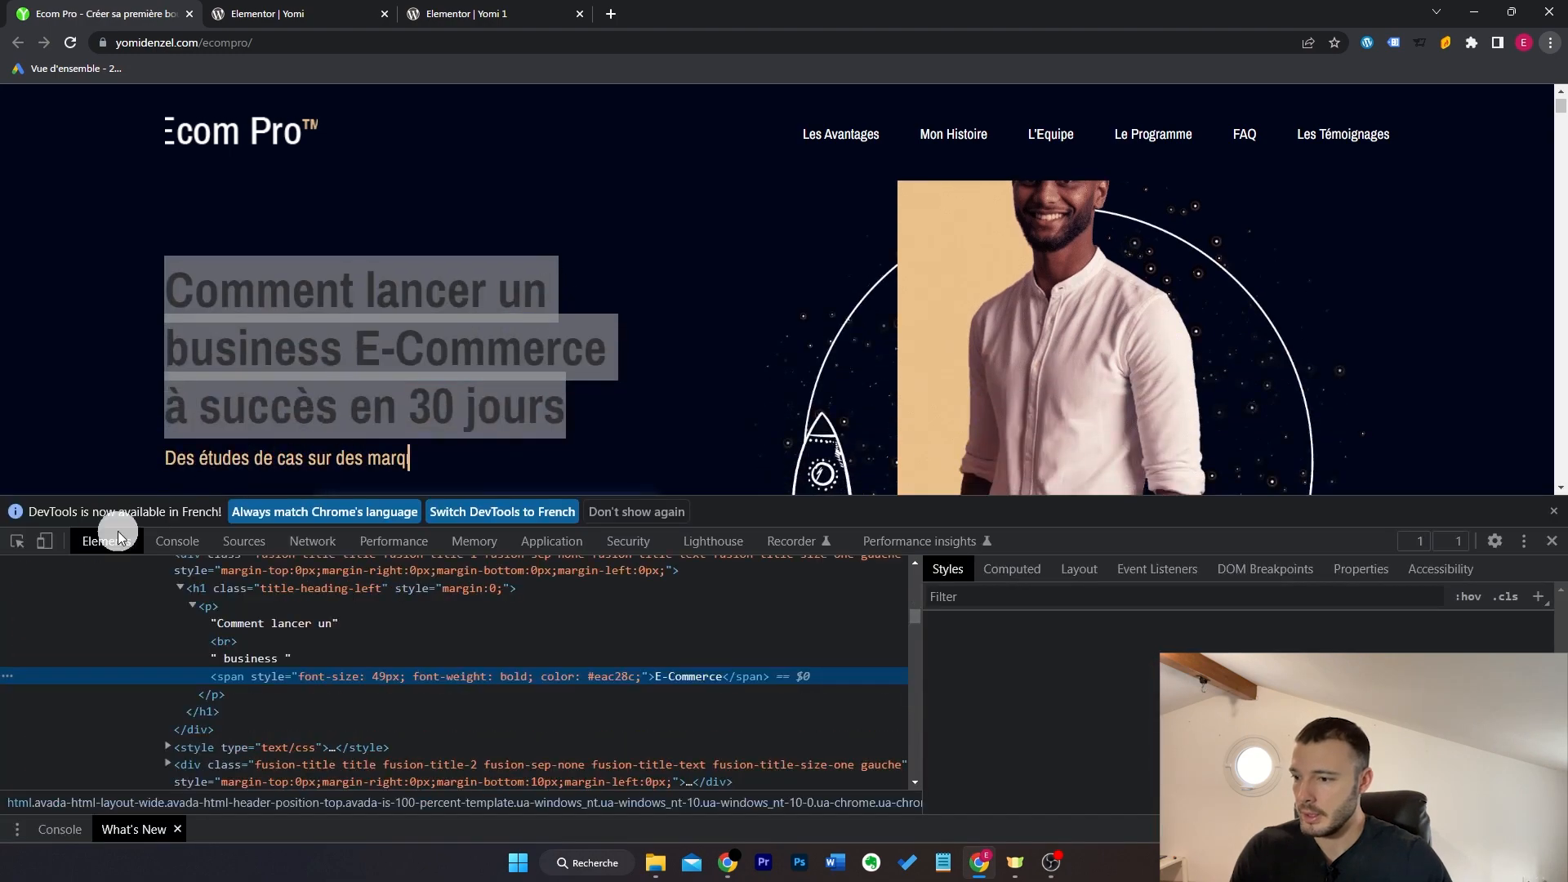
{"action": "left_click", "coordinate": [18, 543]}
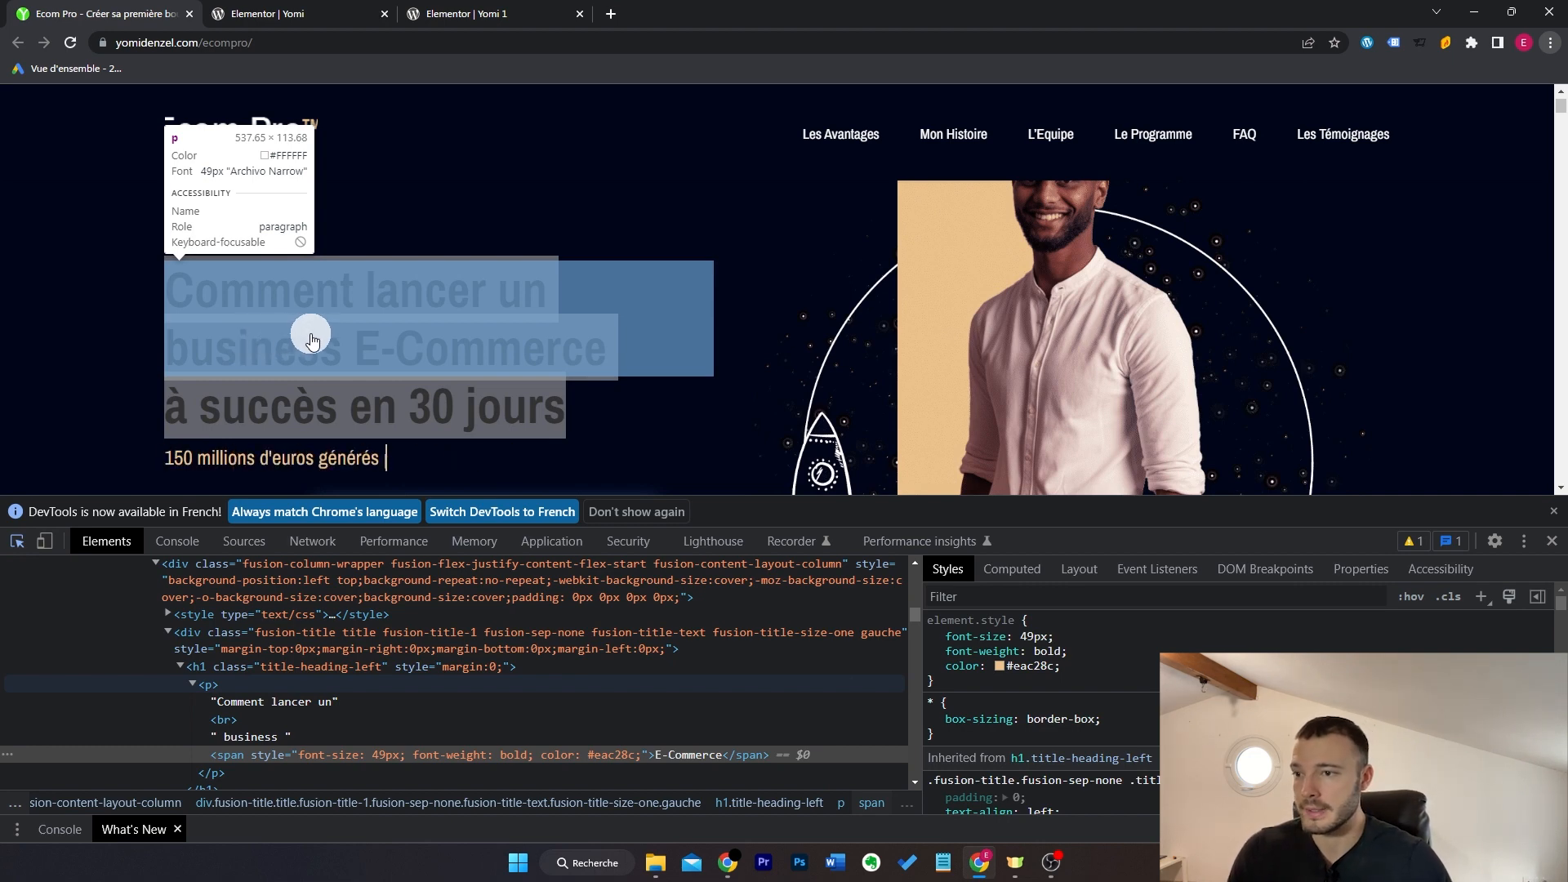
Step: Set the headline widget's typography to the Archivo Narrow family, 49 px size and Bold weight
{"action": "left_click", "coordinate": [313, 10]}
{"action": "left_click", "coordinate": [272, 349]}
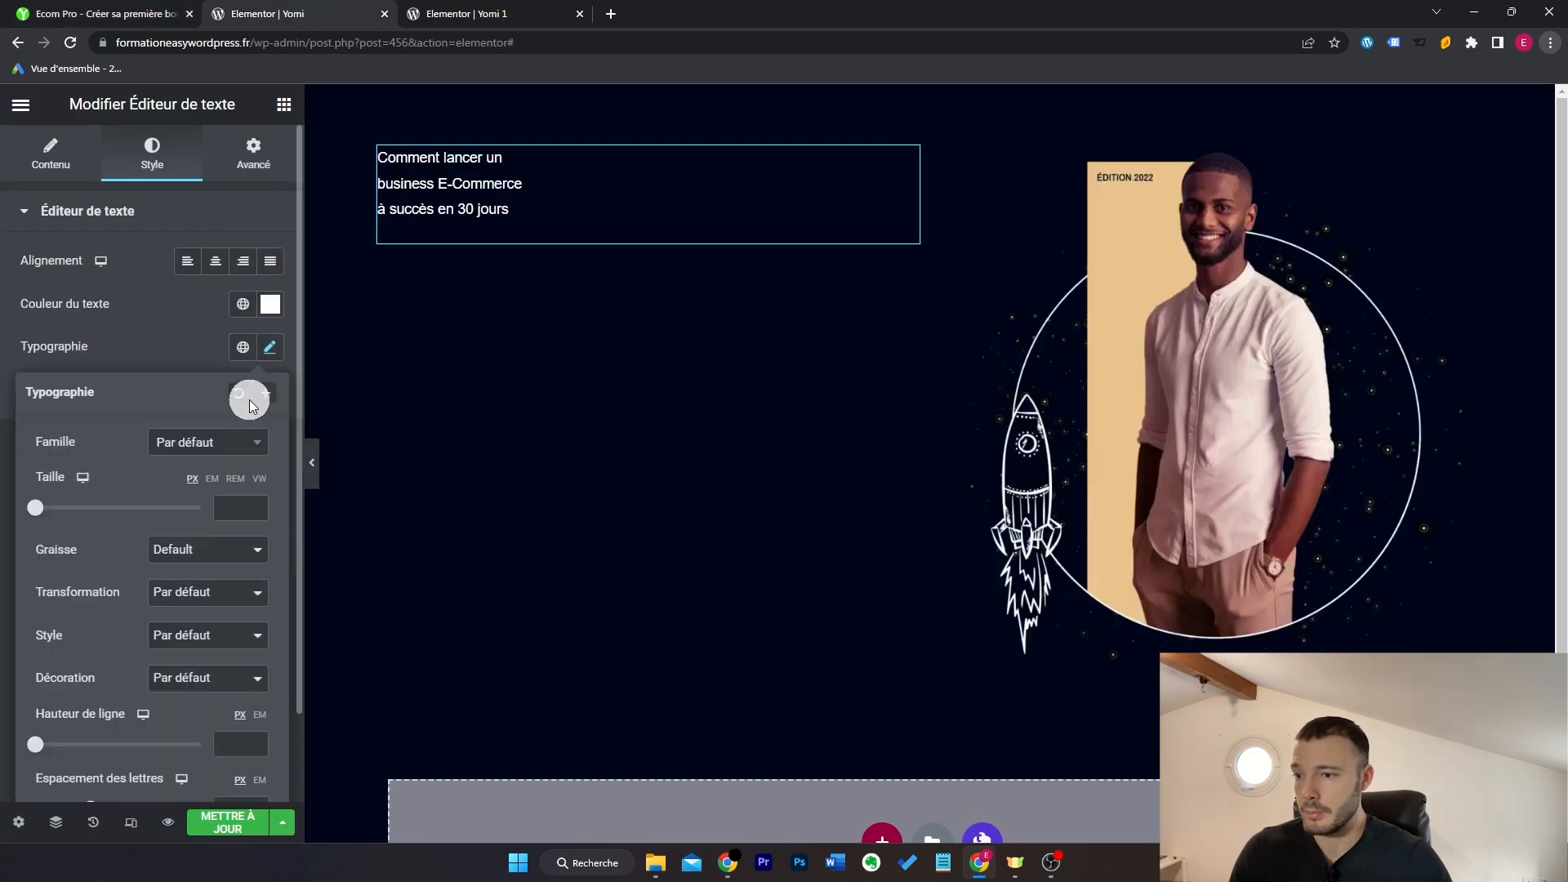
{"action": "left_click", "coordinate": [219, 452]}
{"action": "type", "text": "archiv"}
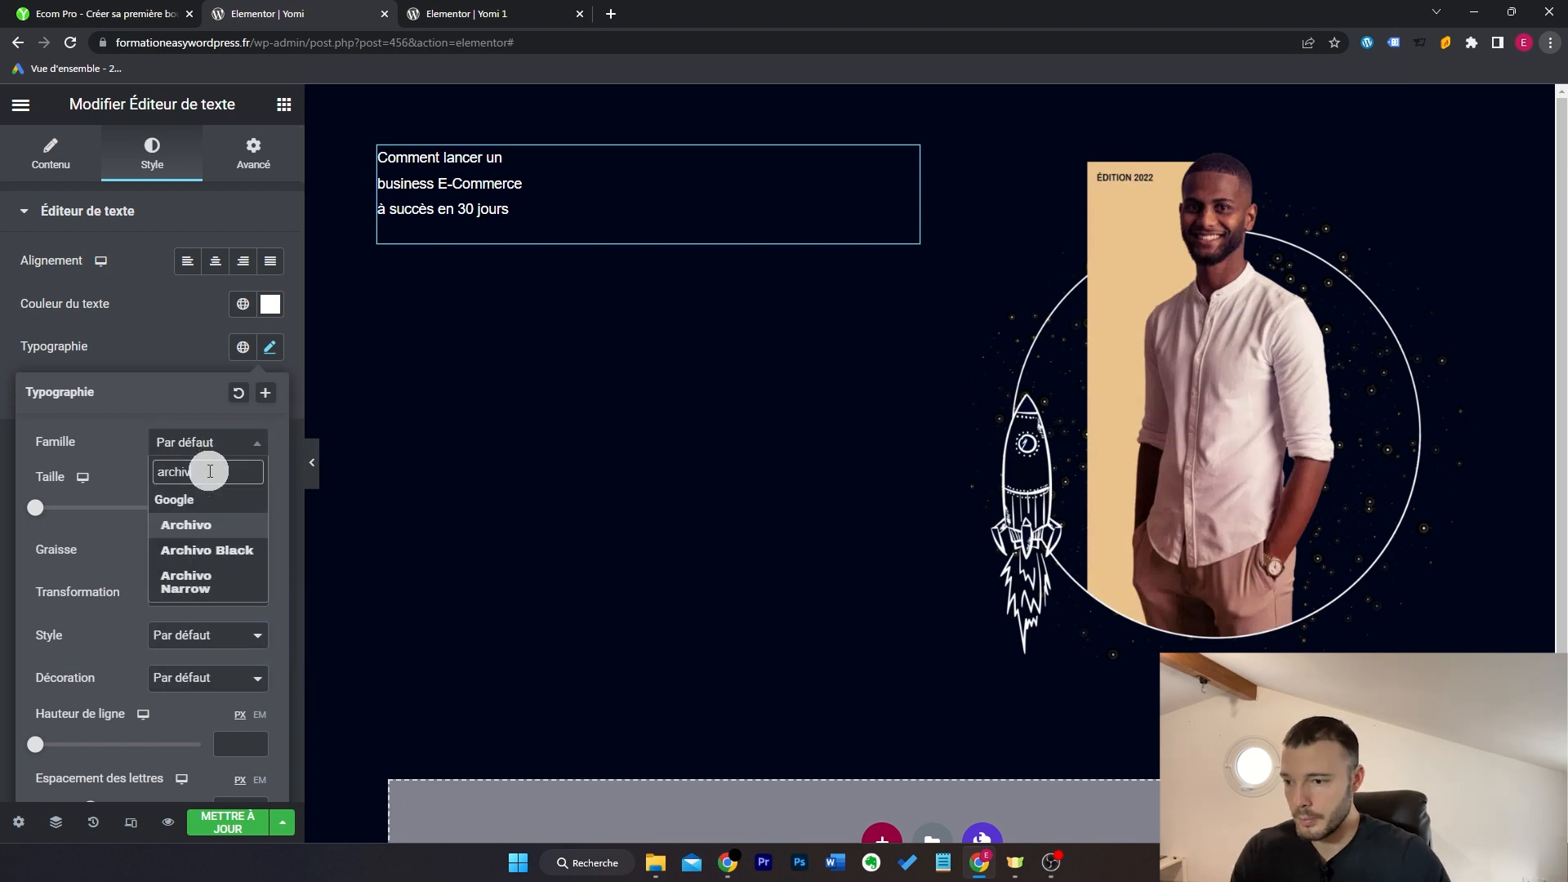
{"action": "left_click", "coordinate": [186, 582]}
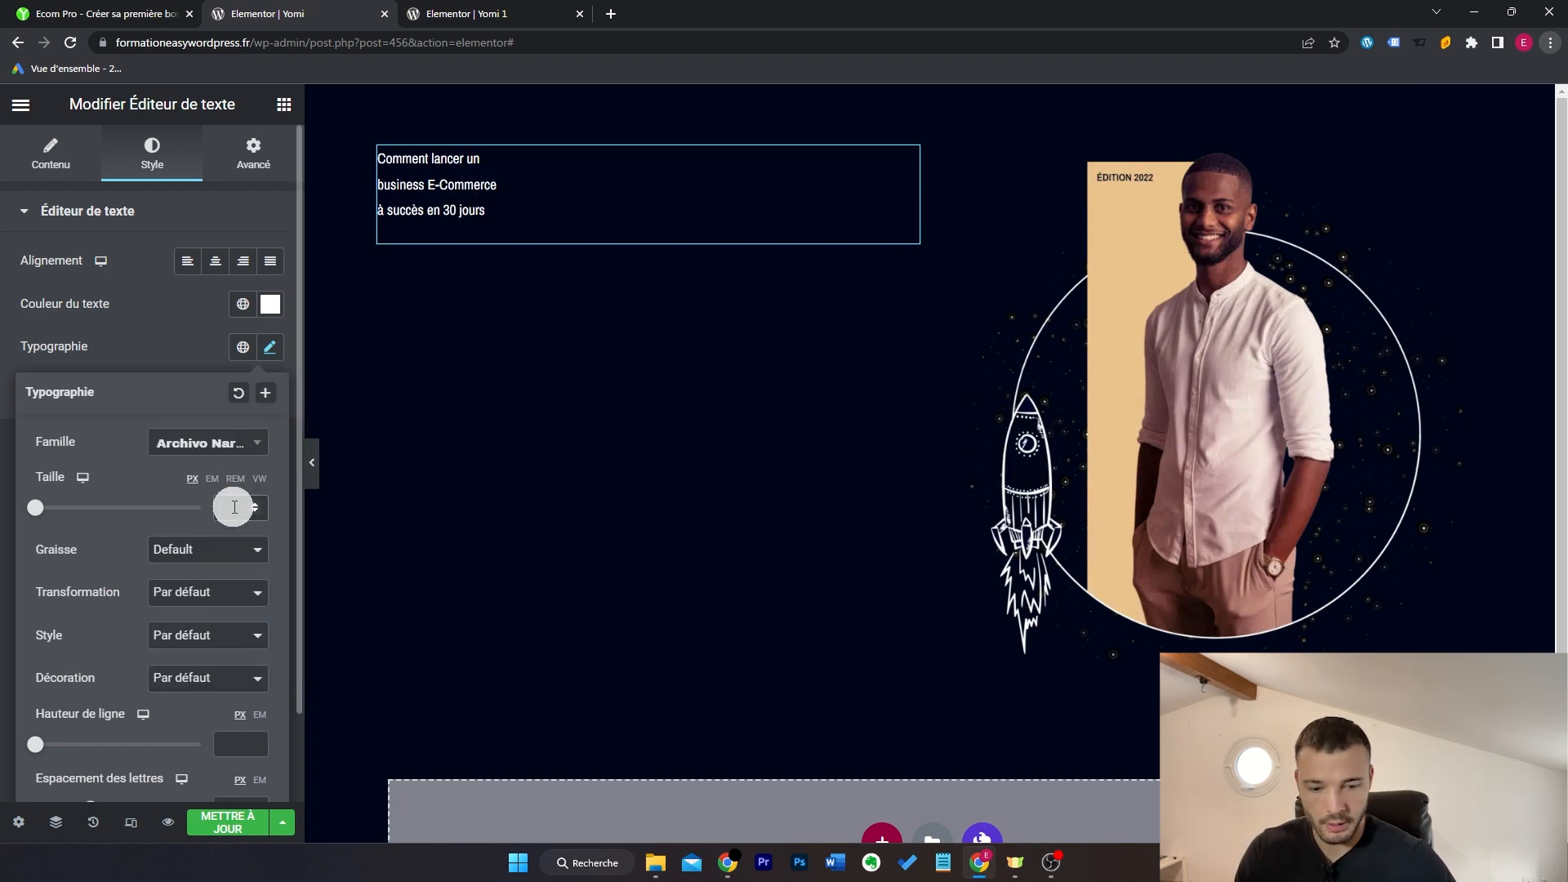
{"action": "type", "text": "49"}
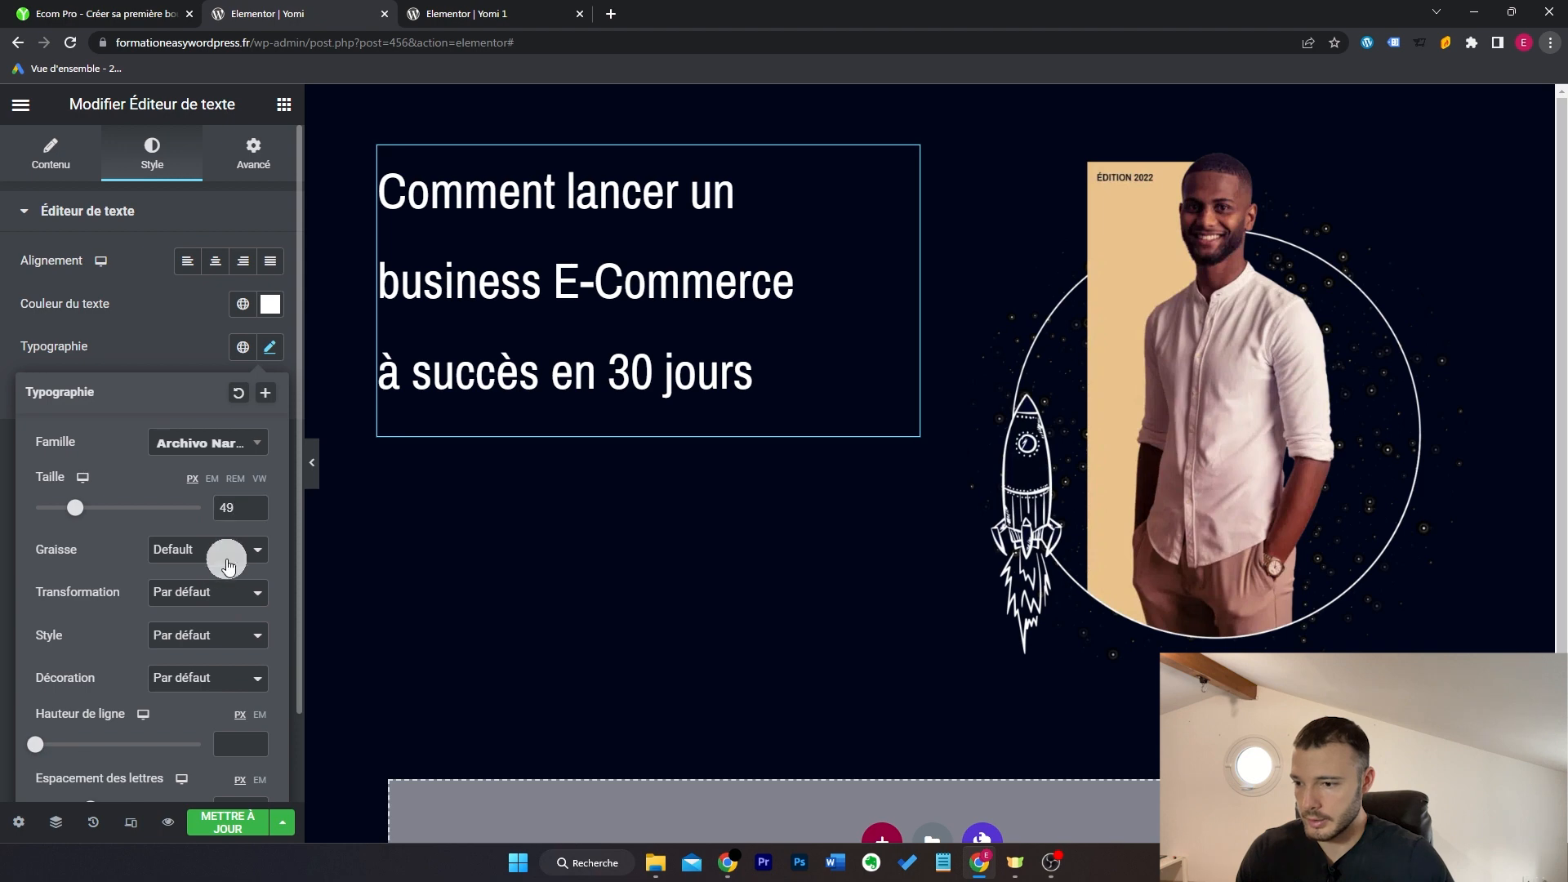
{"action": "left_click", "coordinate": [228, 564]}
{"action": "left_click", "coordinate": [204, 745]}
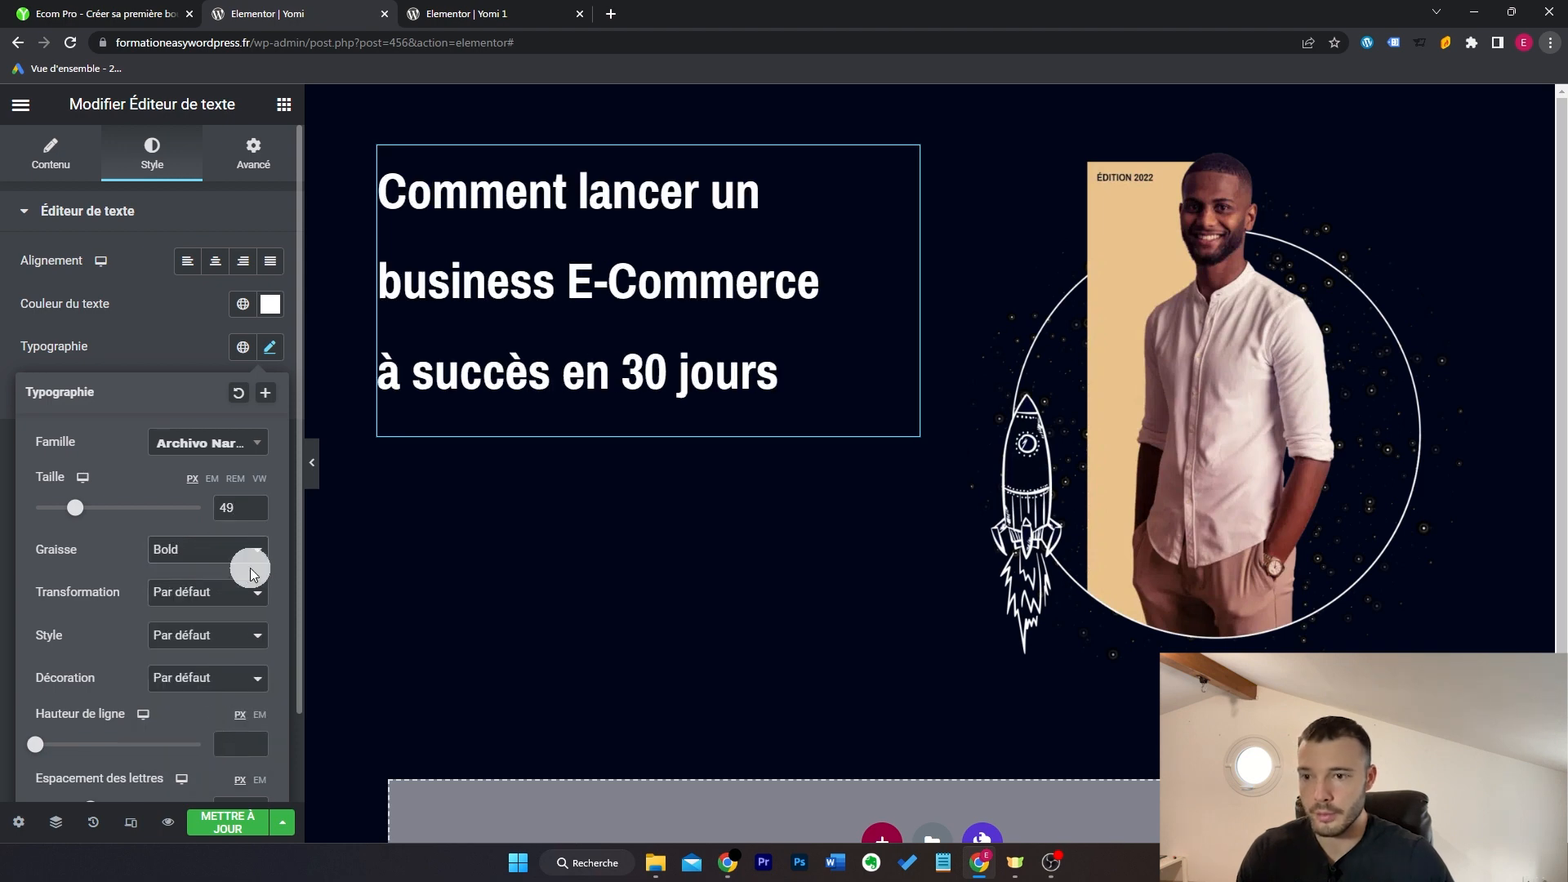
Step: Set the headline widget's line height to 50 px, then compare with the reference page's headline and close its code inspector
{"action": "scroll", "coordinate": [160, 714], "scroll_direction": "down", "scroll_amount": 1}
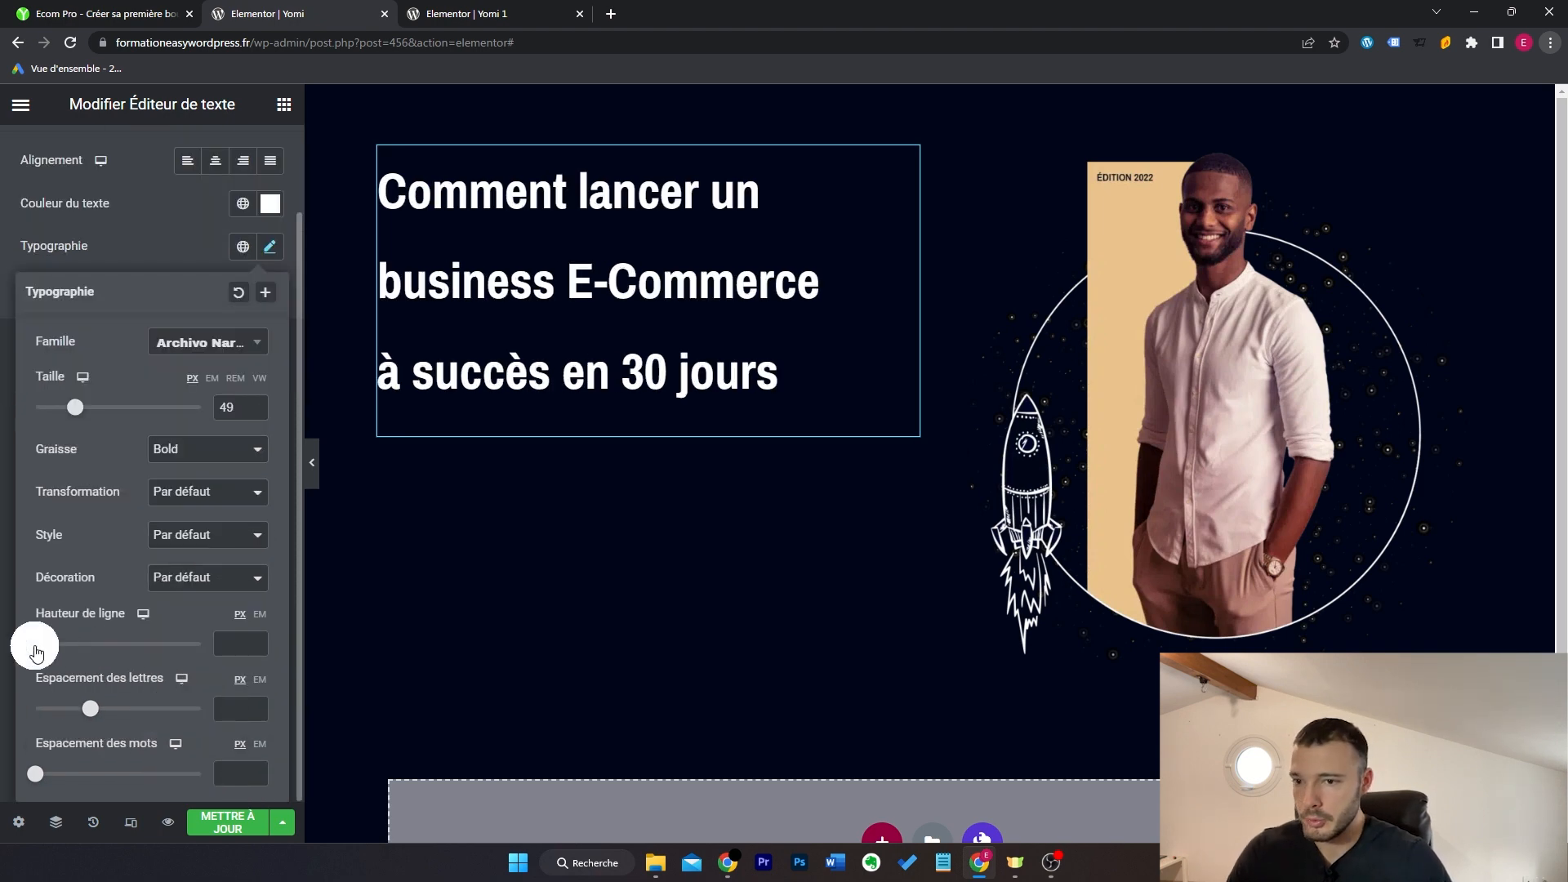
{"action": "left_click_drag", "start_coordinate": [36, 651], "coordinate": [118, 675]}
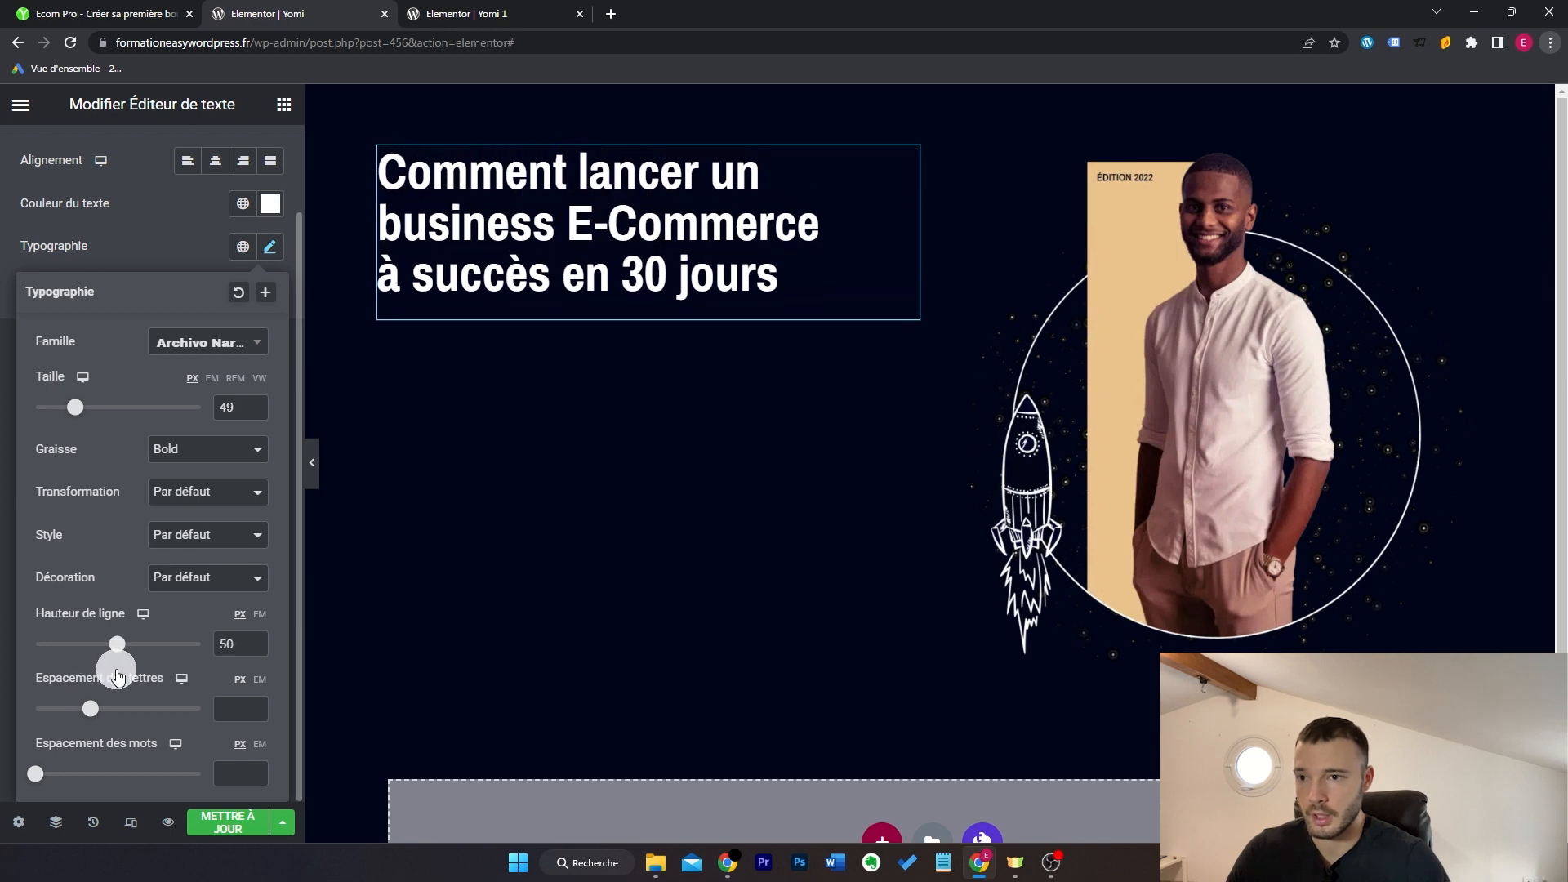
{"action": "left_click", "coordinate": [77, 14]}
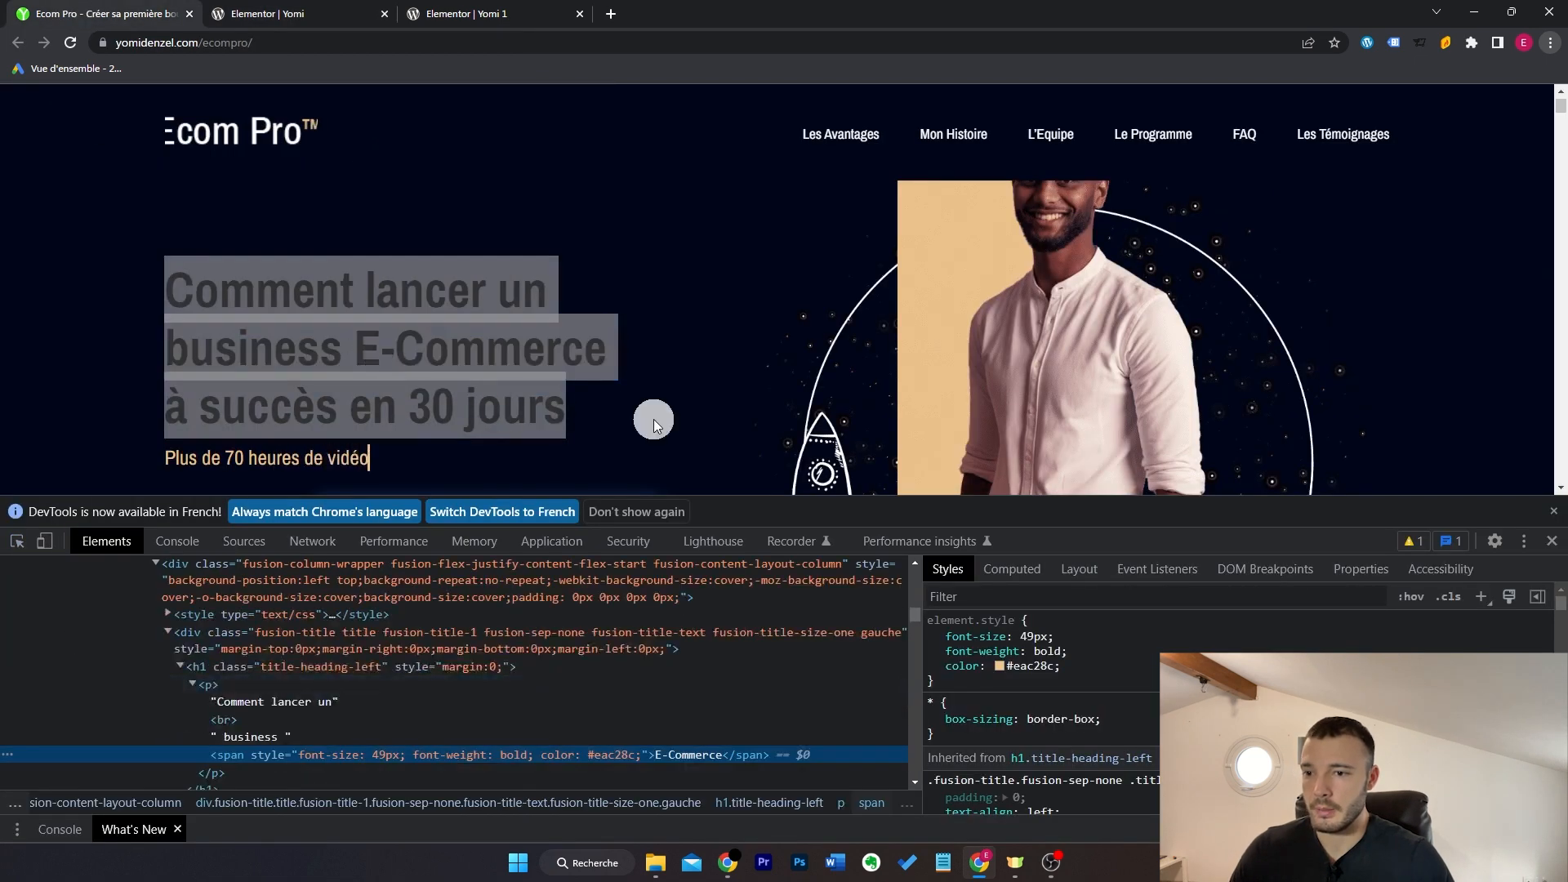
{"action": "left_click", "coordinate": [1552, 540]}
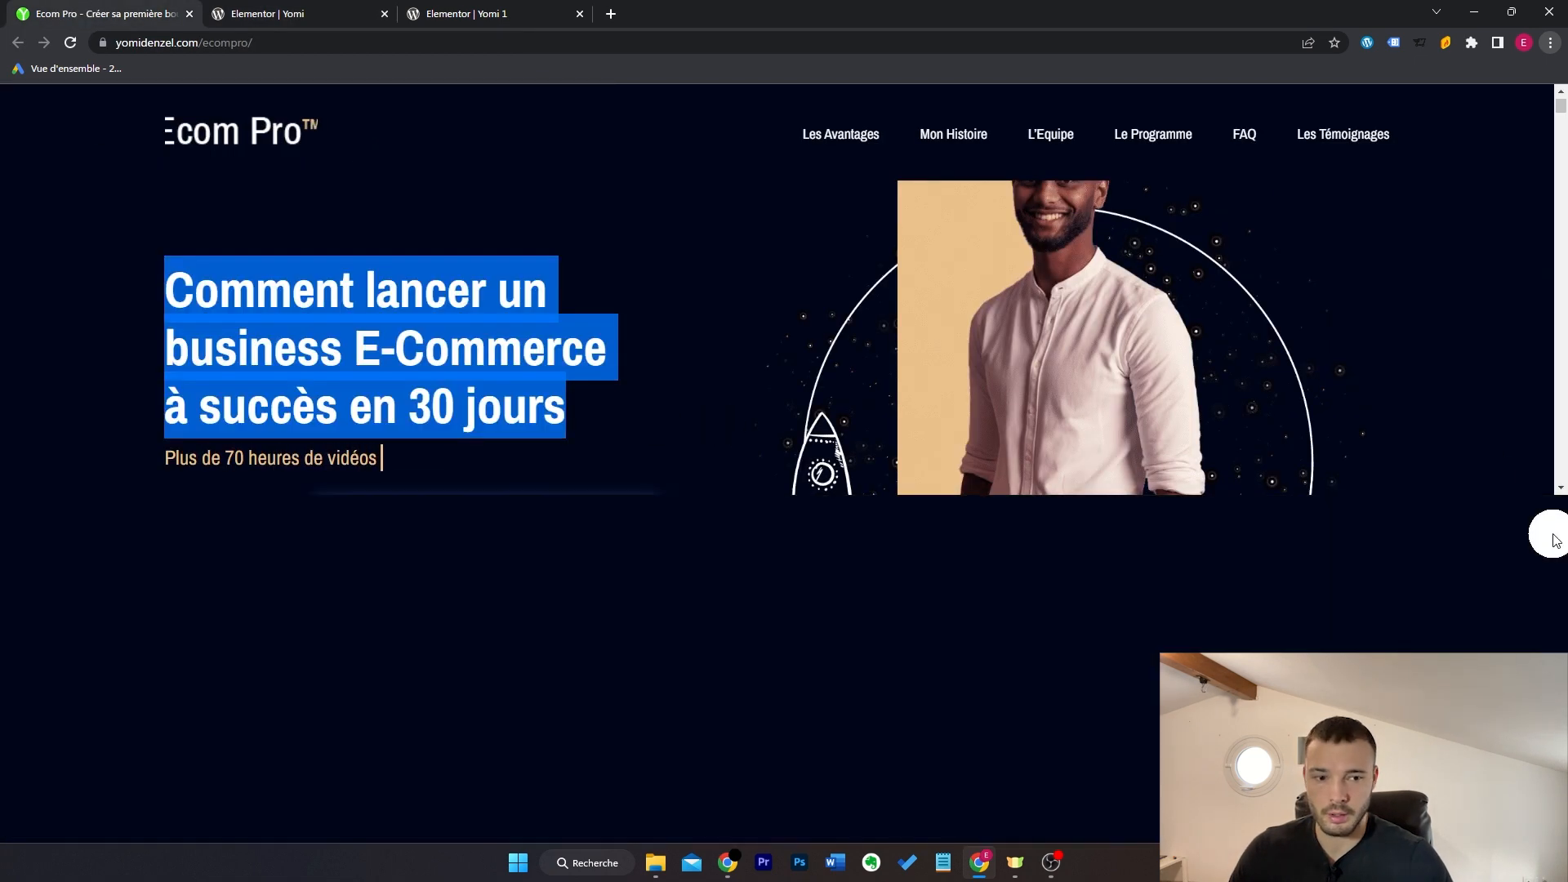
{"action": "left_click", "coordinate": [641, 456]}
{"action": "left_click", "coordinate": [258, 14]}
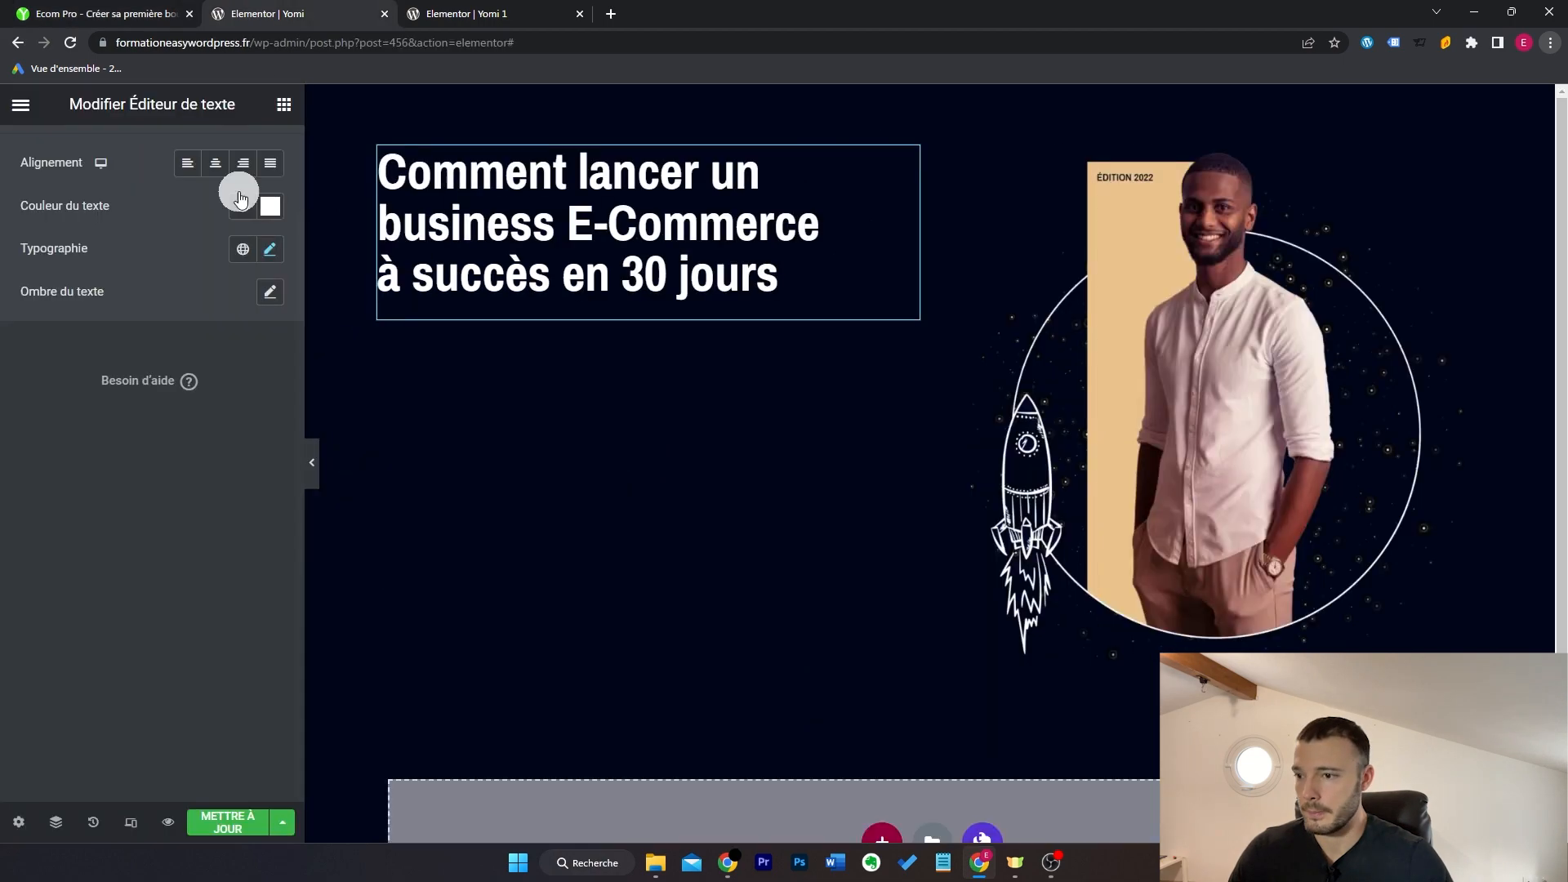
Step: Colour the word "E-Commerce" in the headline with the reference page's gold, #eac28c
{"action": "left_click", "coordinate": [283, 104]}
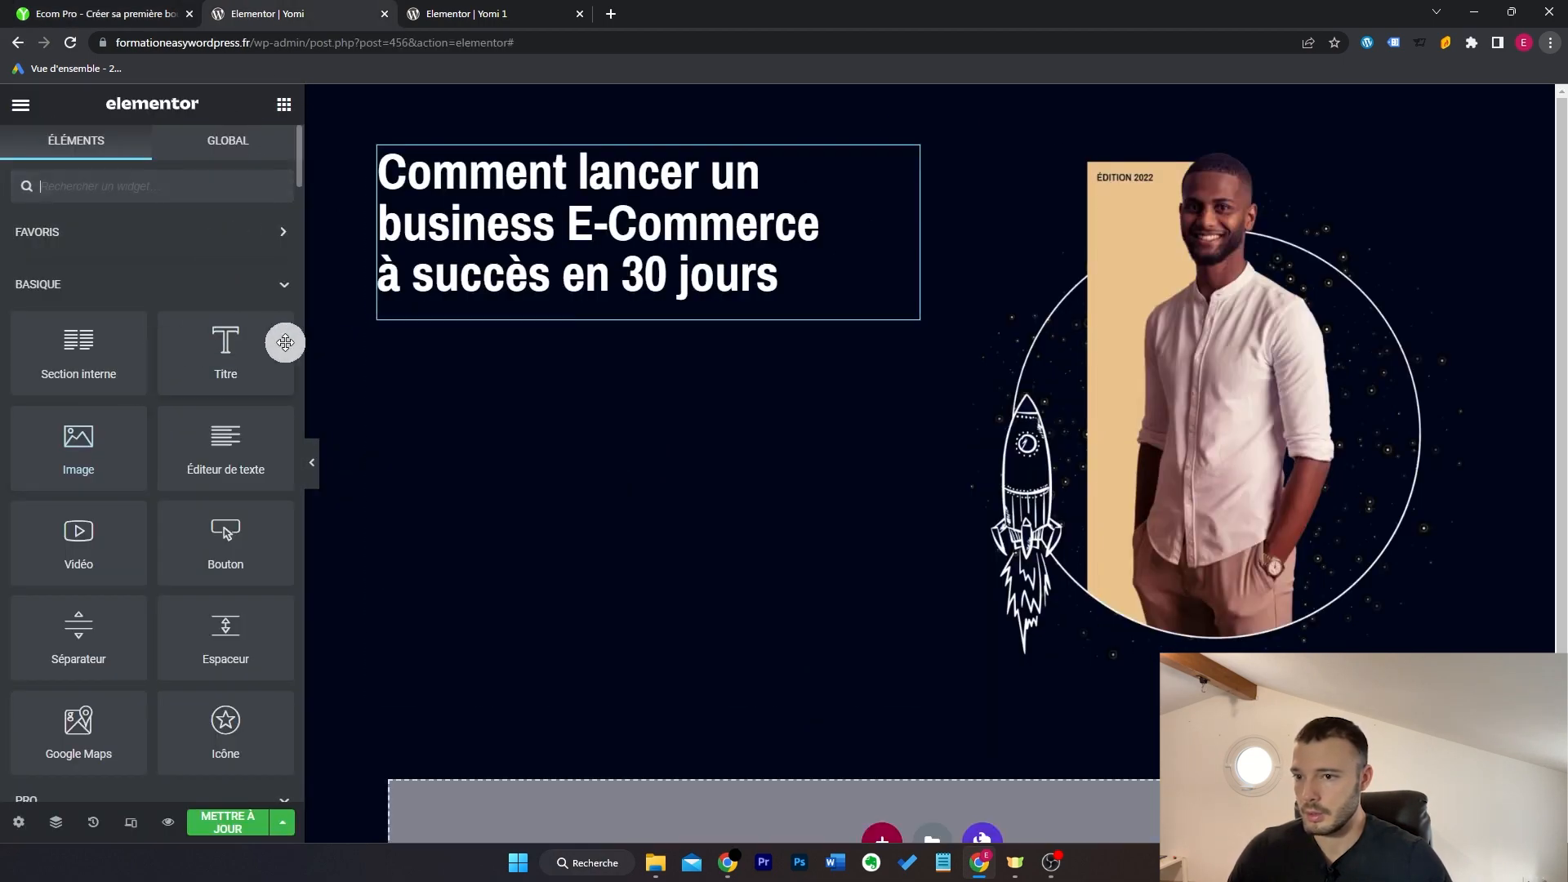
{"action": "left_click", "coordinate": [912, 166]}
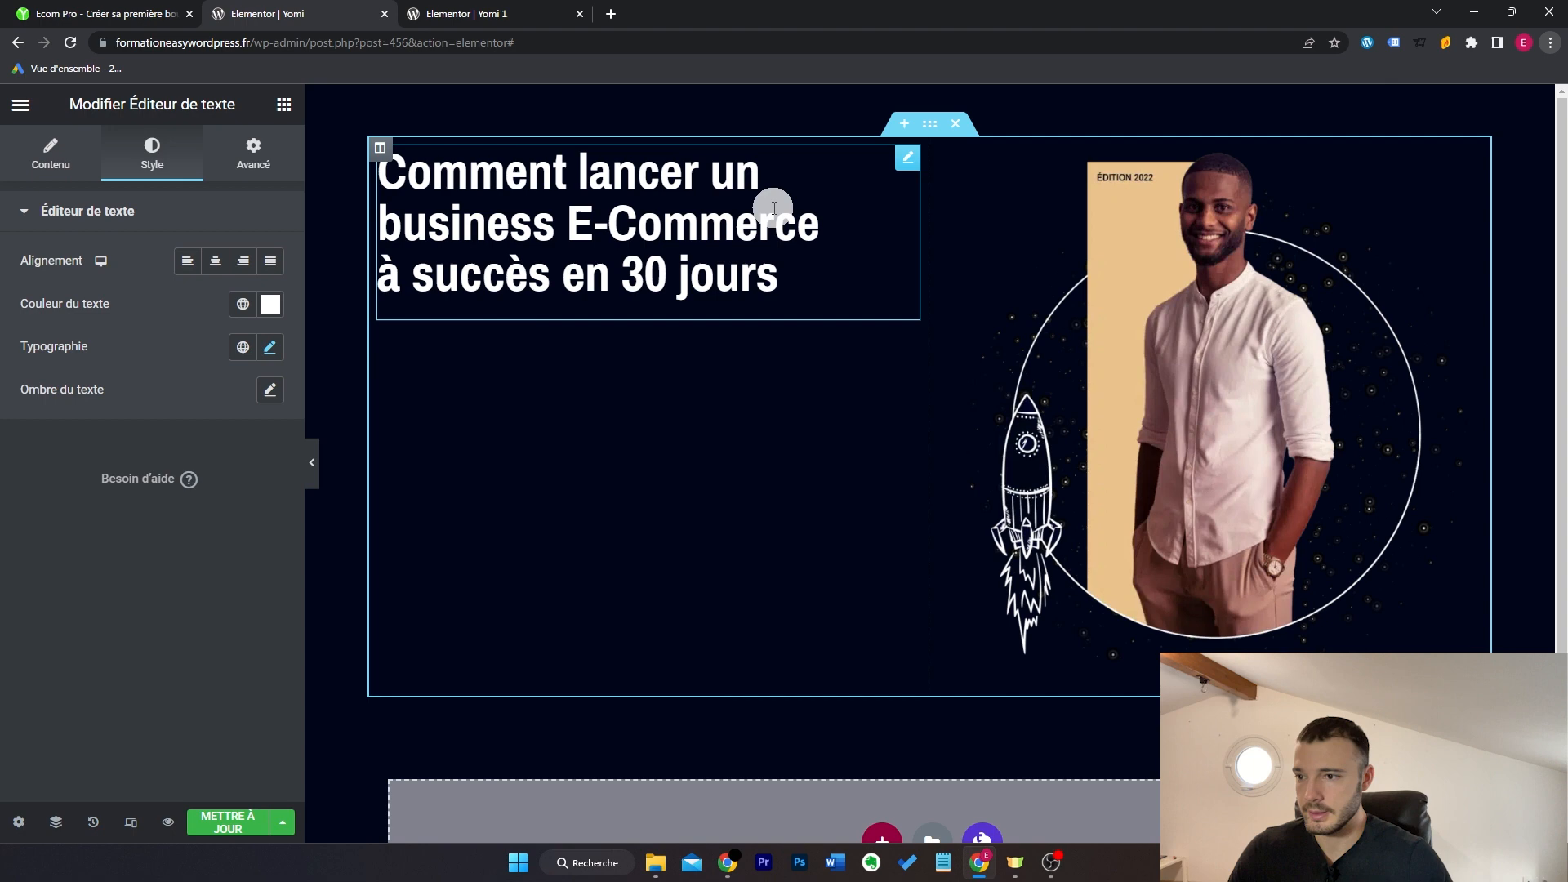
{"action": "left_click", "coordinate": [51, 155]}
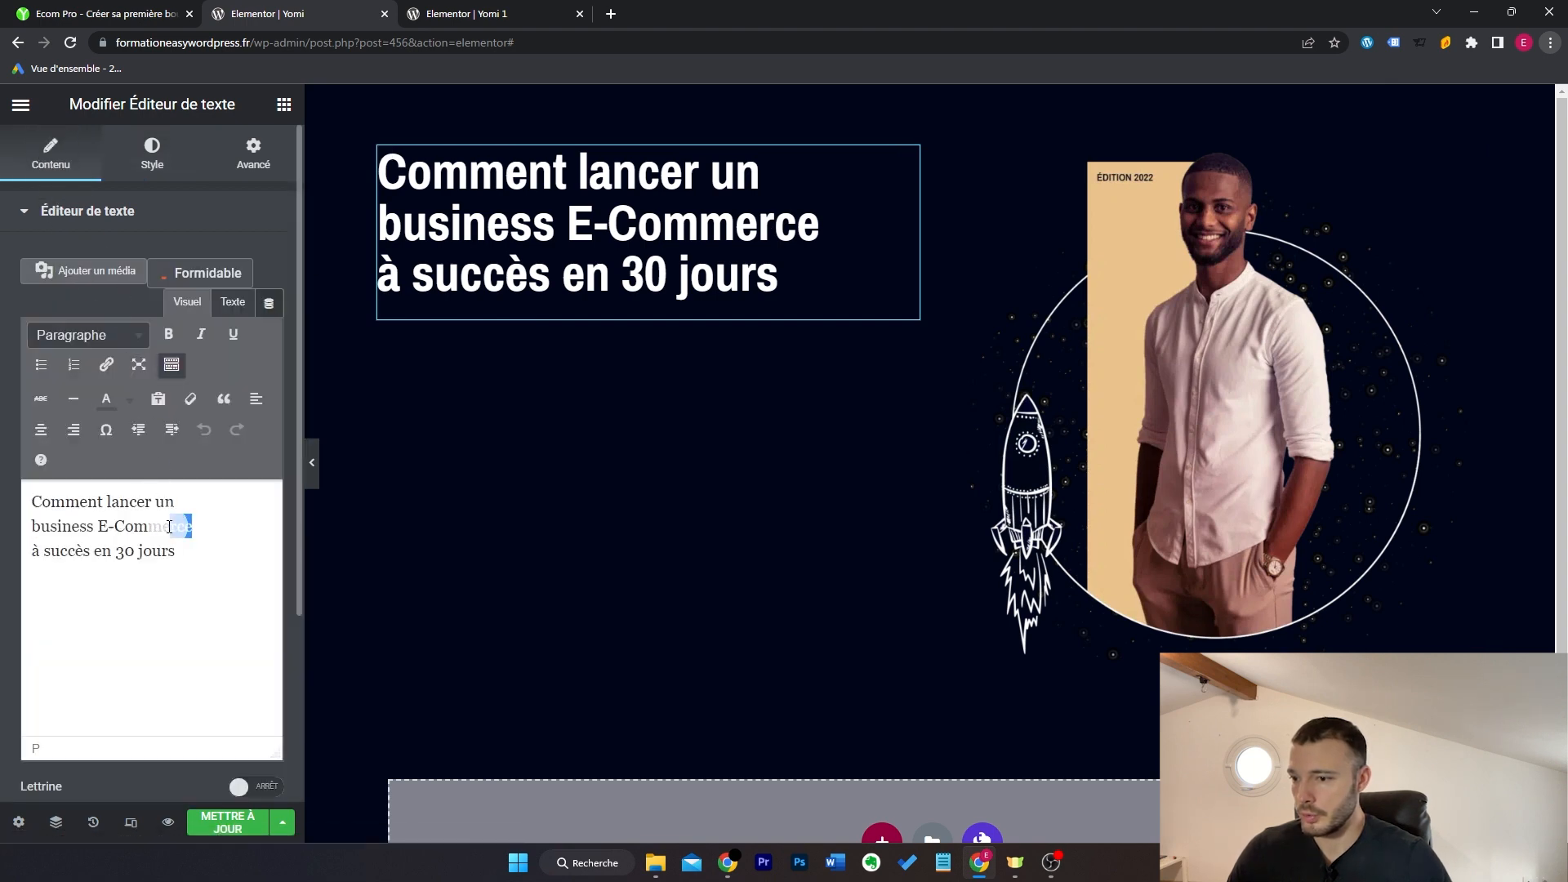
{"action": "left_click", "coordinate": [128, 399]}
{"action": "left_click", "coordinate": [115, 545]}
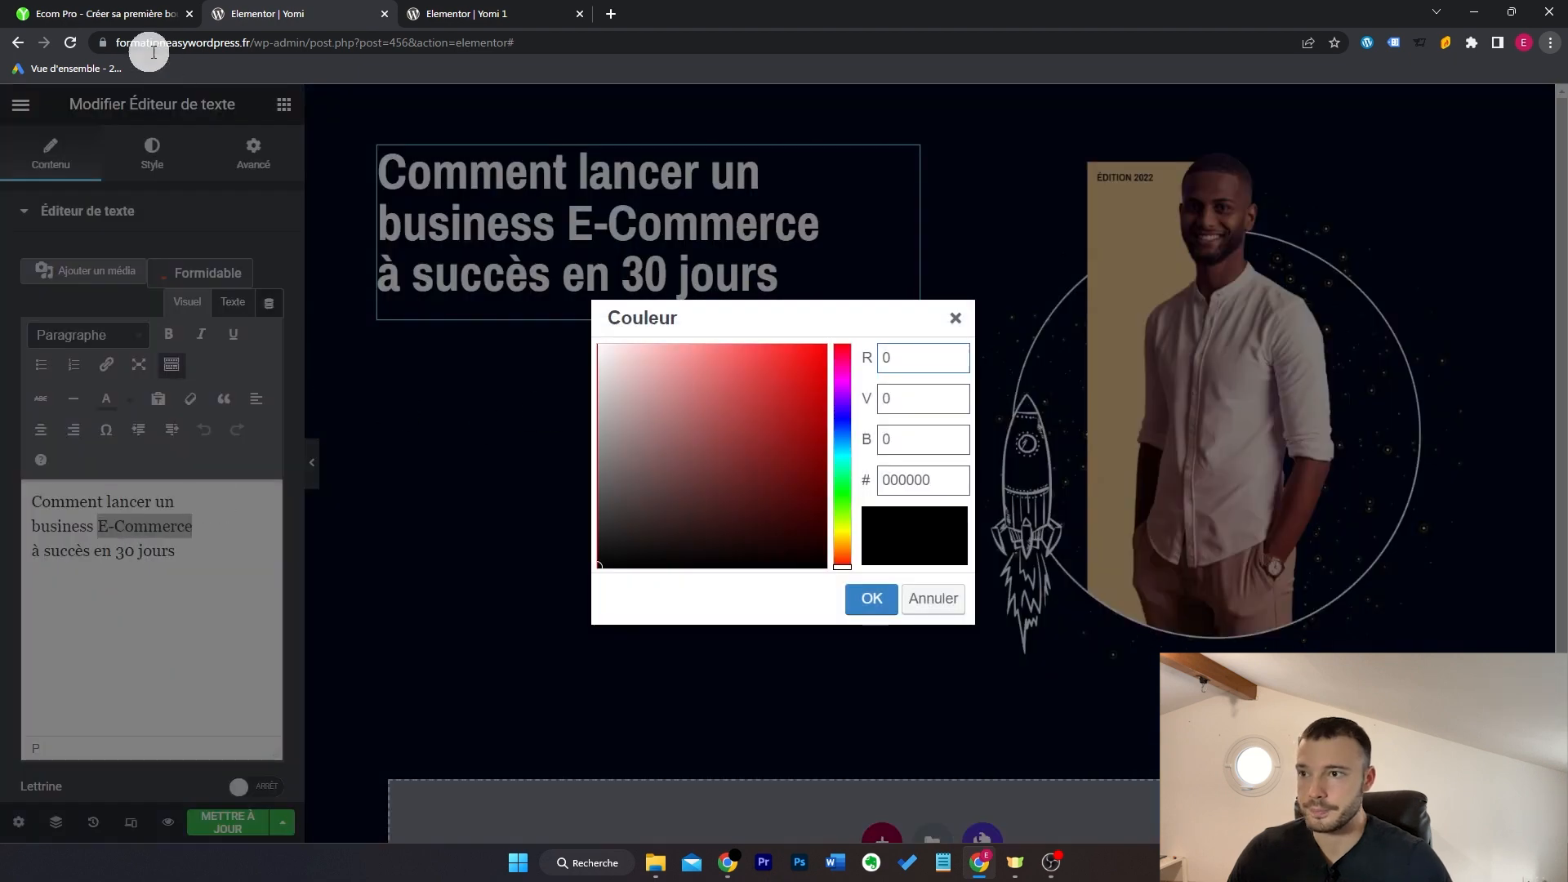
{"action": "left_click", "coordinate": [106, 14]}
{"action": "left_click", "coordinate": [506, 355]}
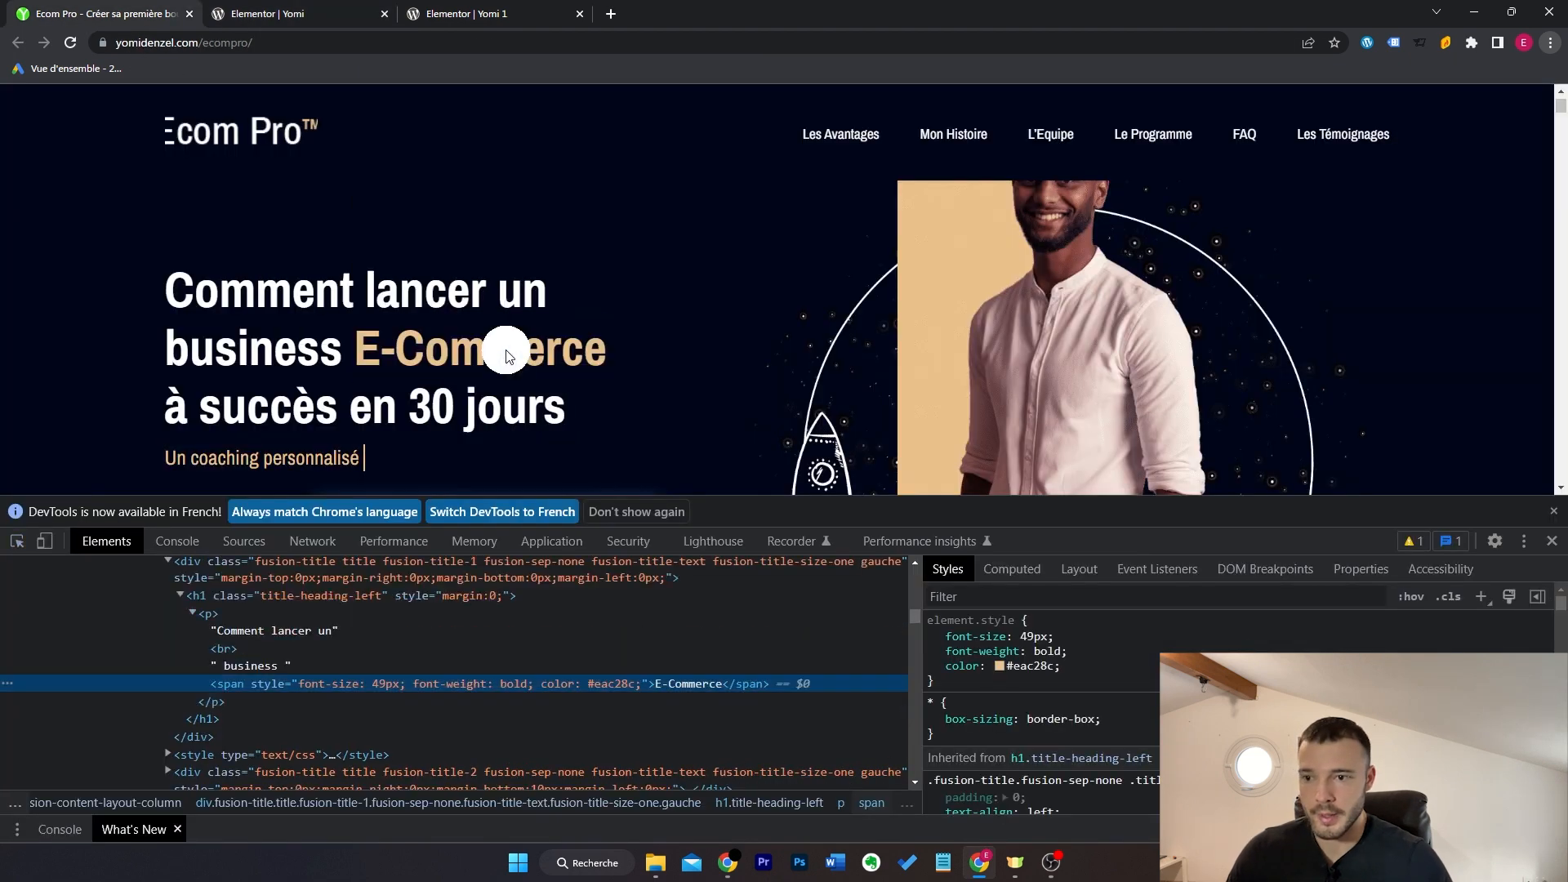
{"action": "left_click", "coordinate": [1025, 666]}
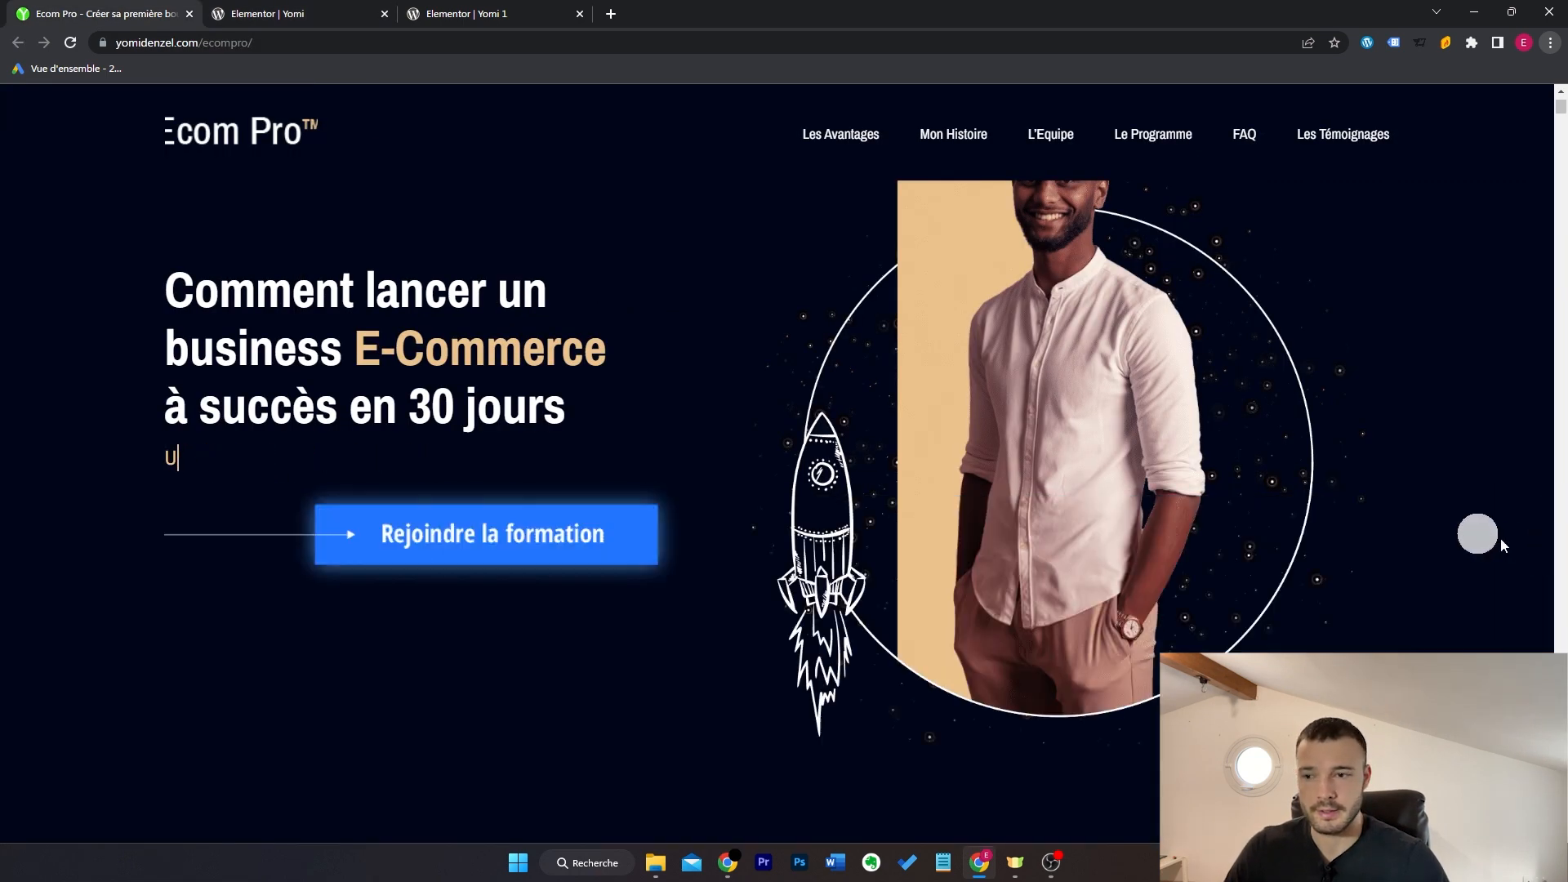
{"action": "left_click", "coordinate": [1551, 541]}
{"action": "left_click", "coordinate": [262, 13]}
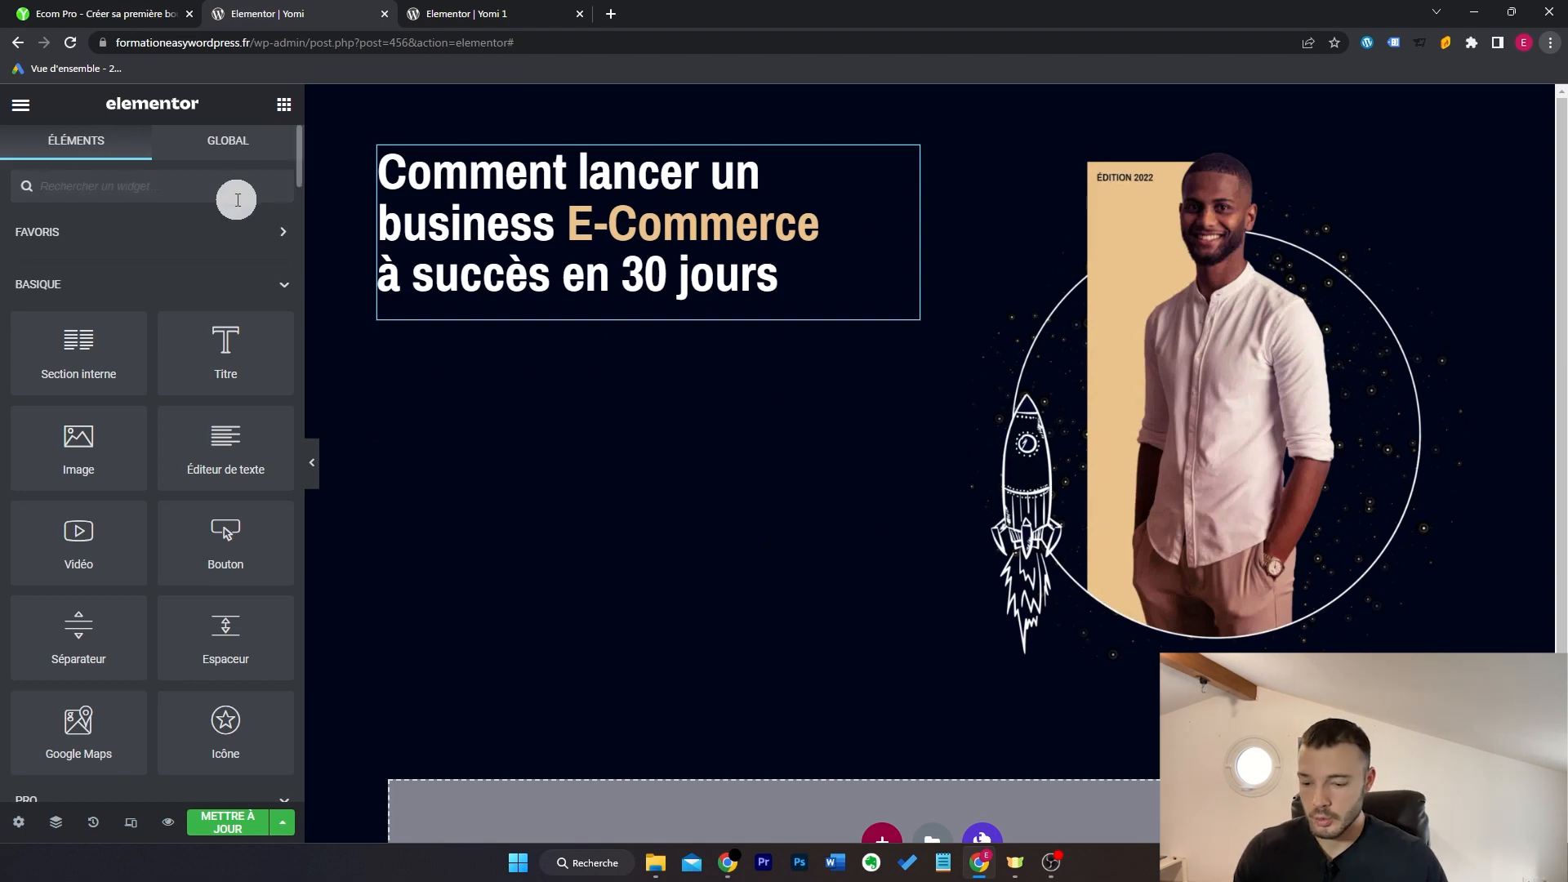
Step: Add a Fancy Text widget below the headline and clear its prefix and suffix texts
{"action": "type", "text": "fancy"}
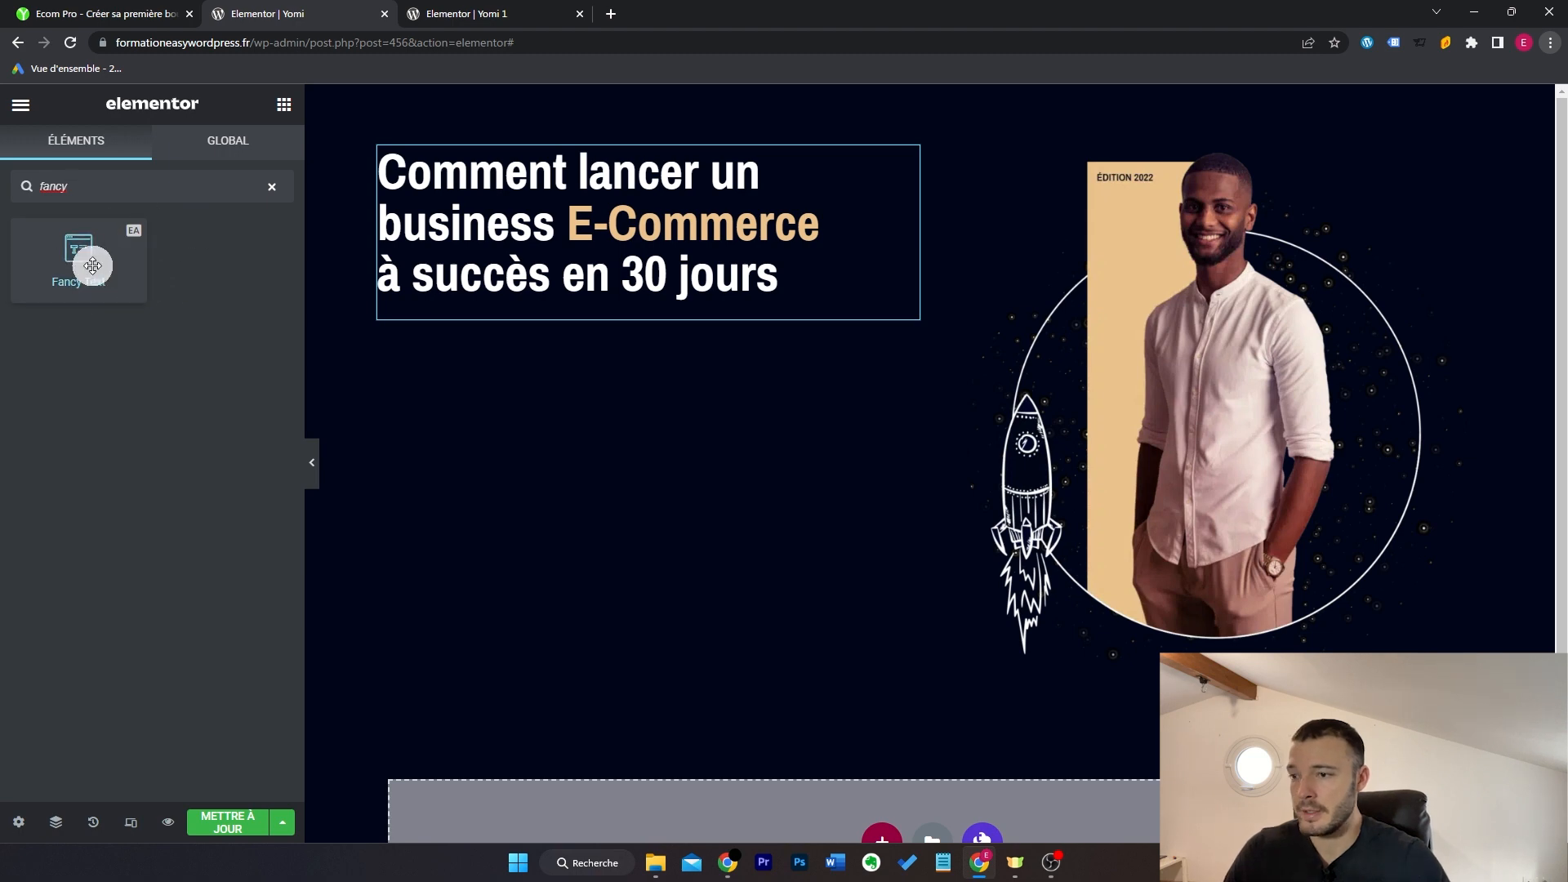
{"action": "left_click_drag", "start_coordinate": [81, 267], "coordinate": [611, 320]}
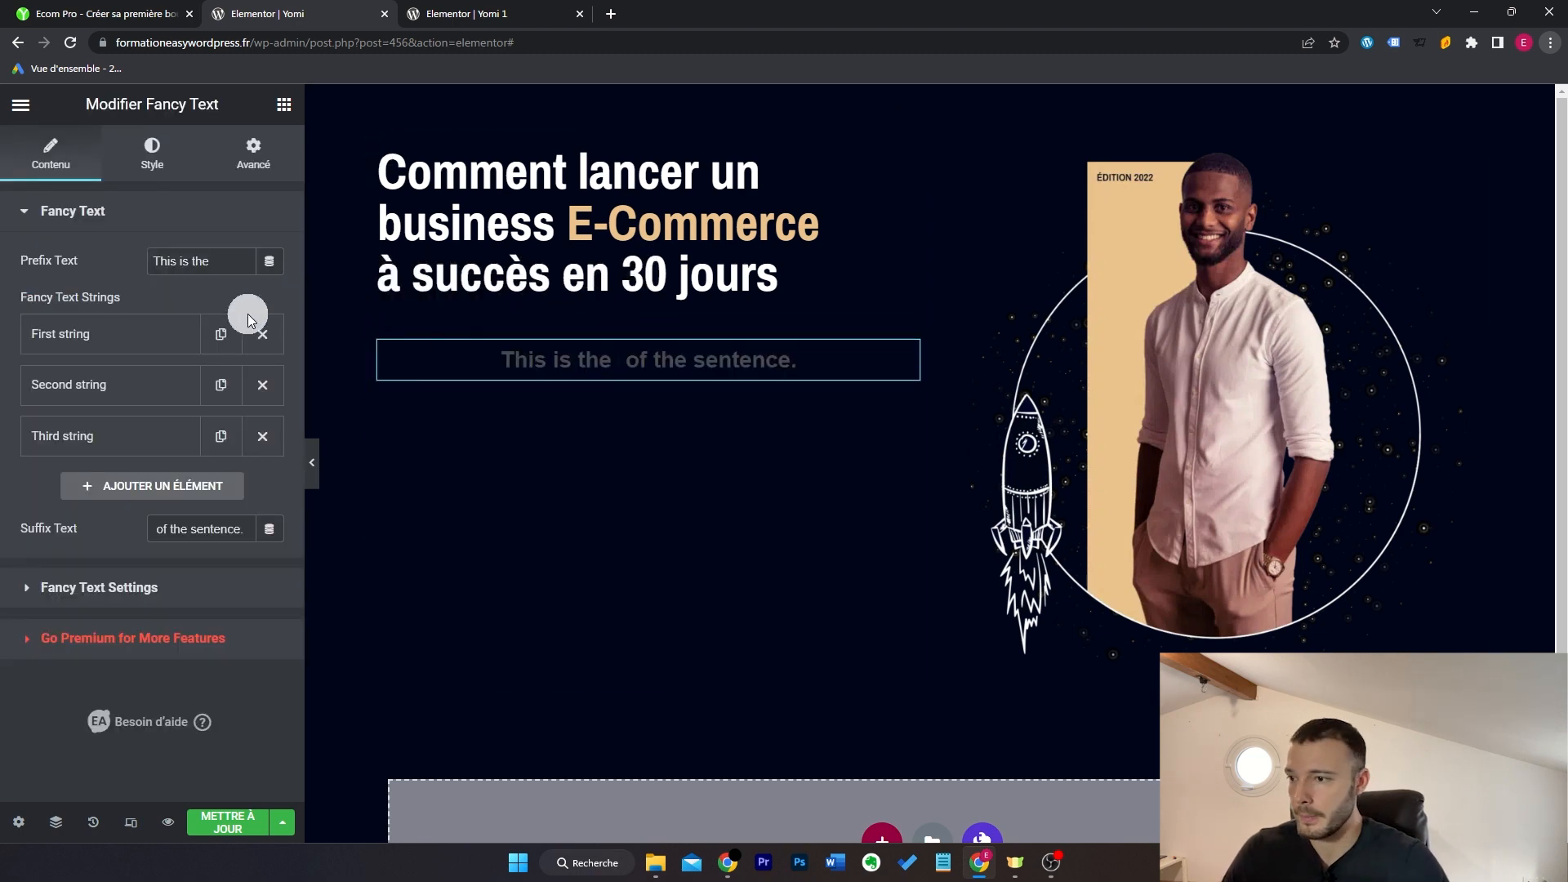
{"action": "triple_click", "coordinate": [217, 258]}
{"action": "key", "text": "BackSpace"}
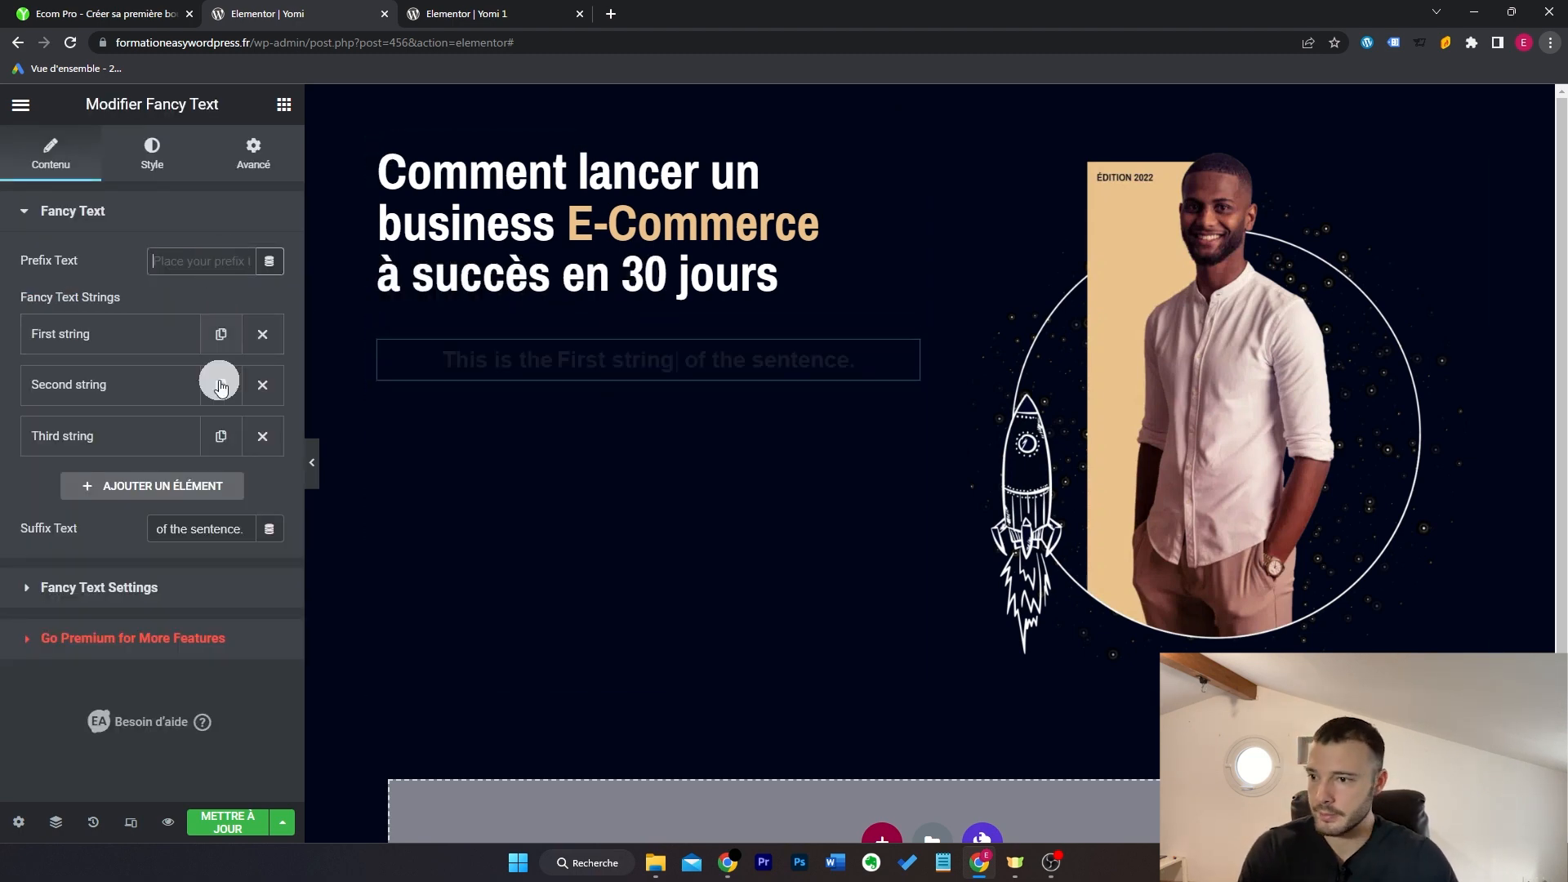
{"action": "left_click", "coordinate": [214, 528]}
{"action": "triple_click", "coordinate": [217, 529]}
{"action": "key", "text": "BackSpace"}
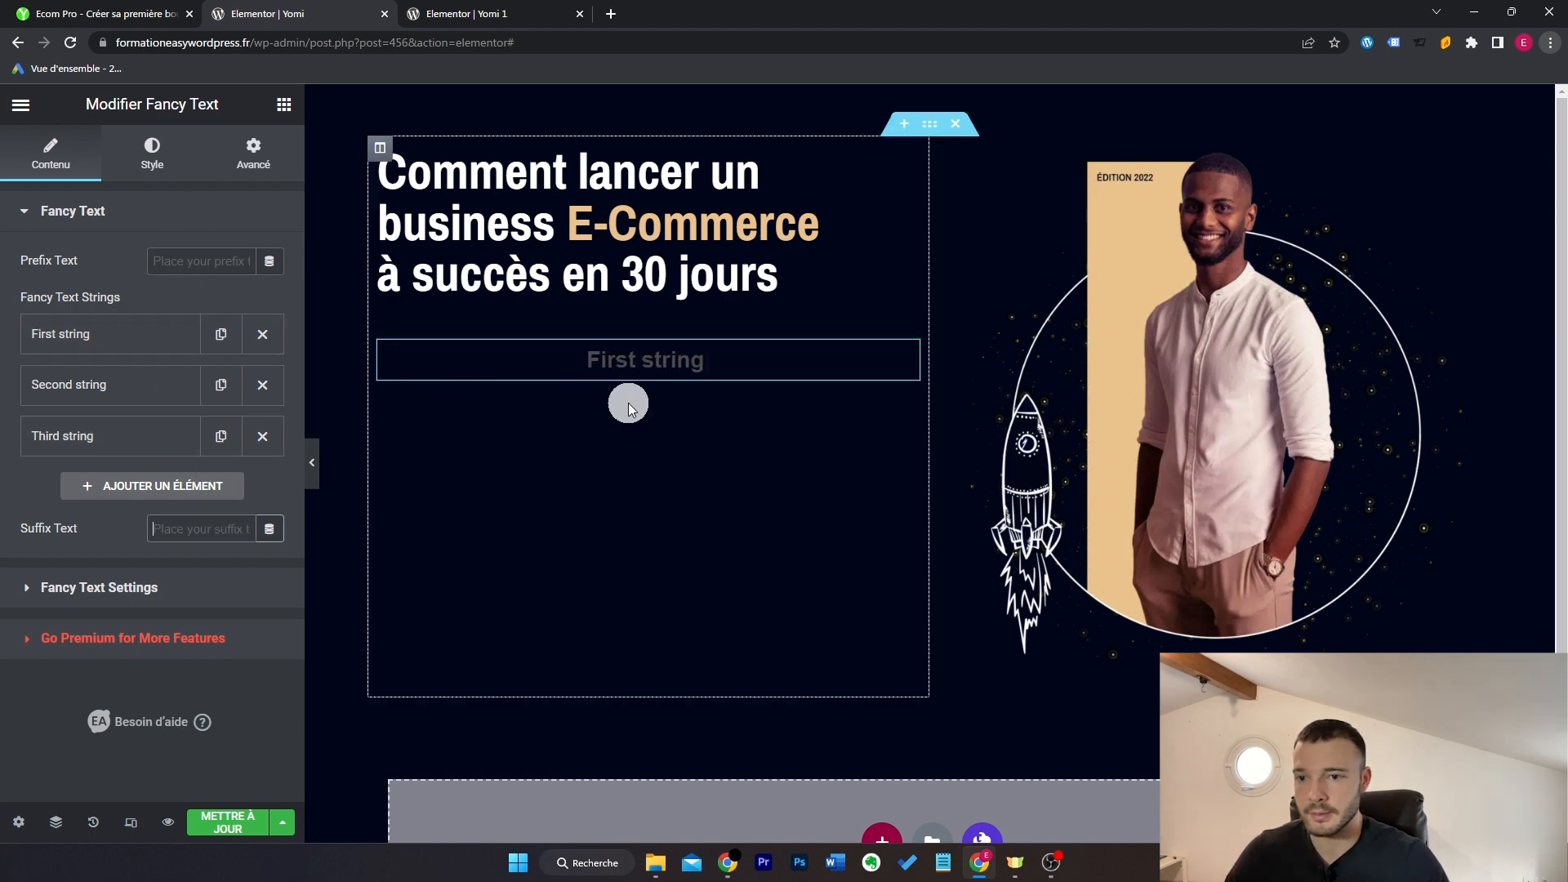
Step: Set the first fancy text string to the reference page's "Des études de cas sur des marques à 8 chiffres"
{"action": "left_click", "coordinate": [149, 8]}
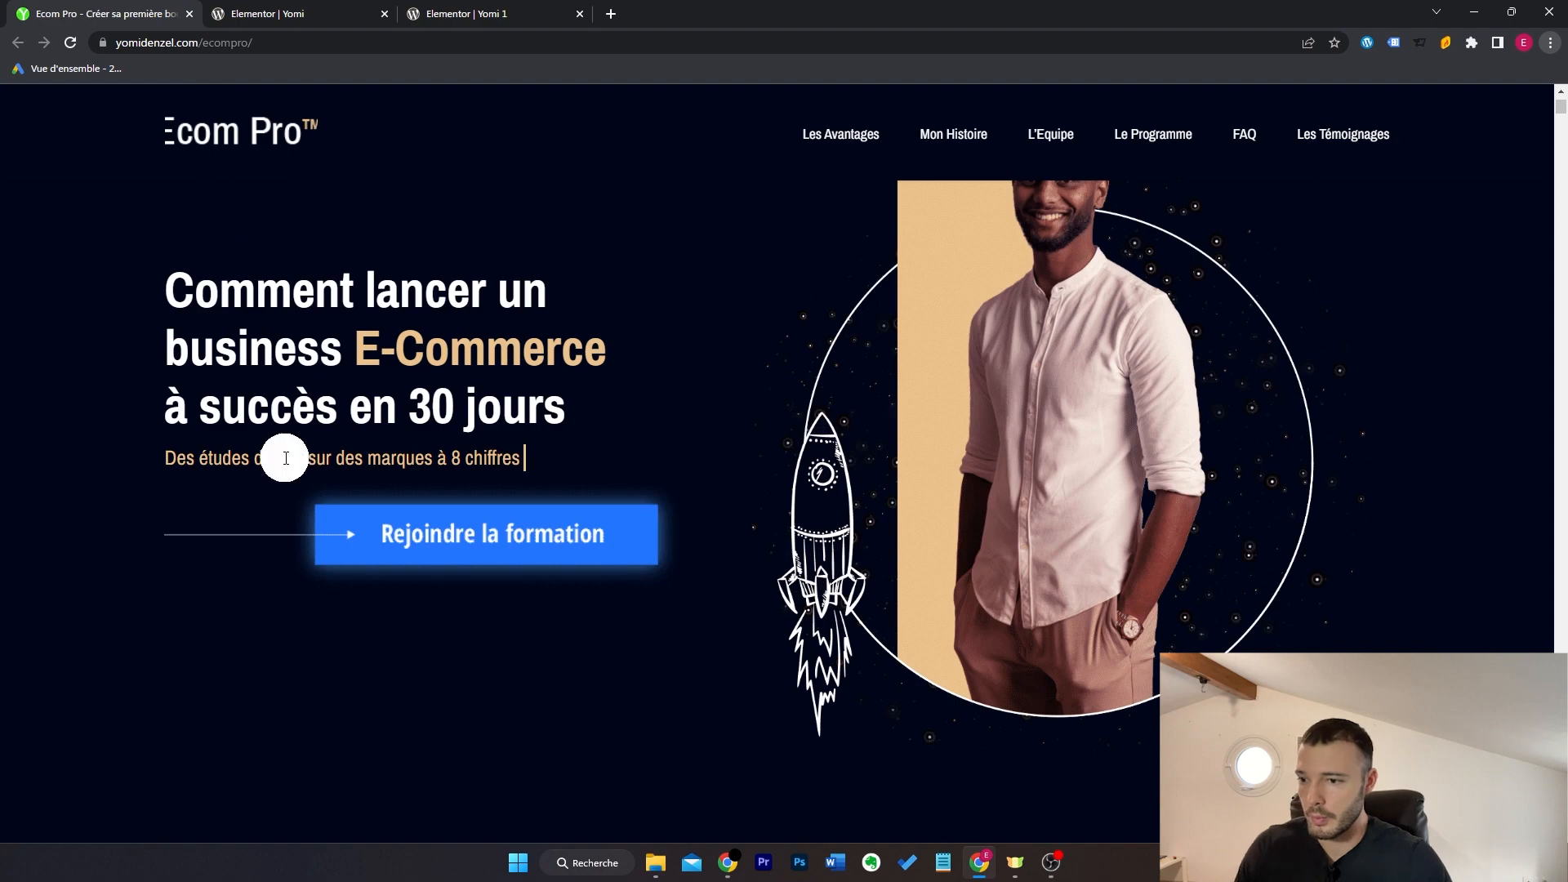
{"action": "left_click", "coordinate": [343, 13]}
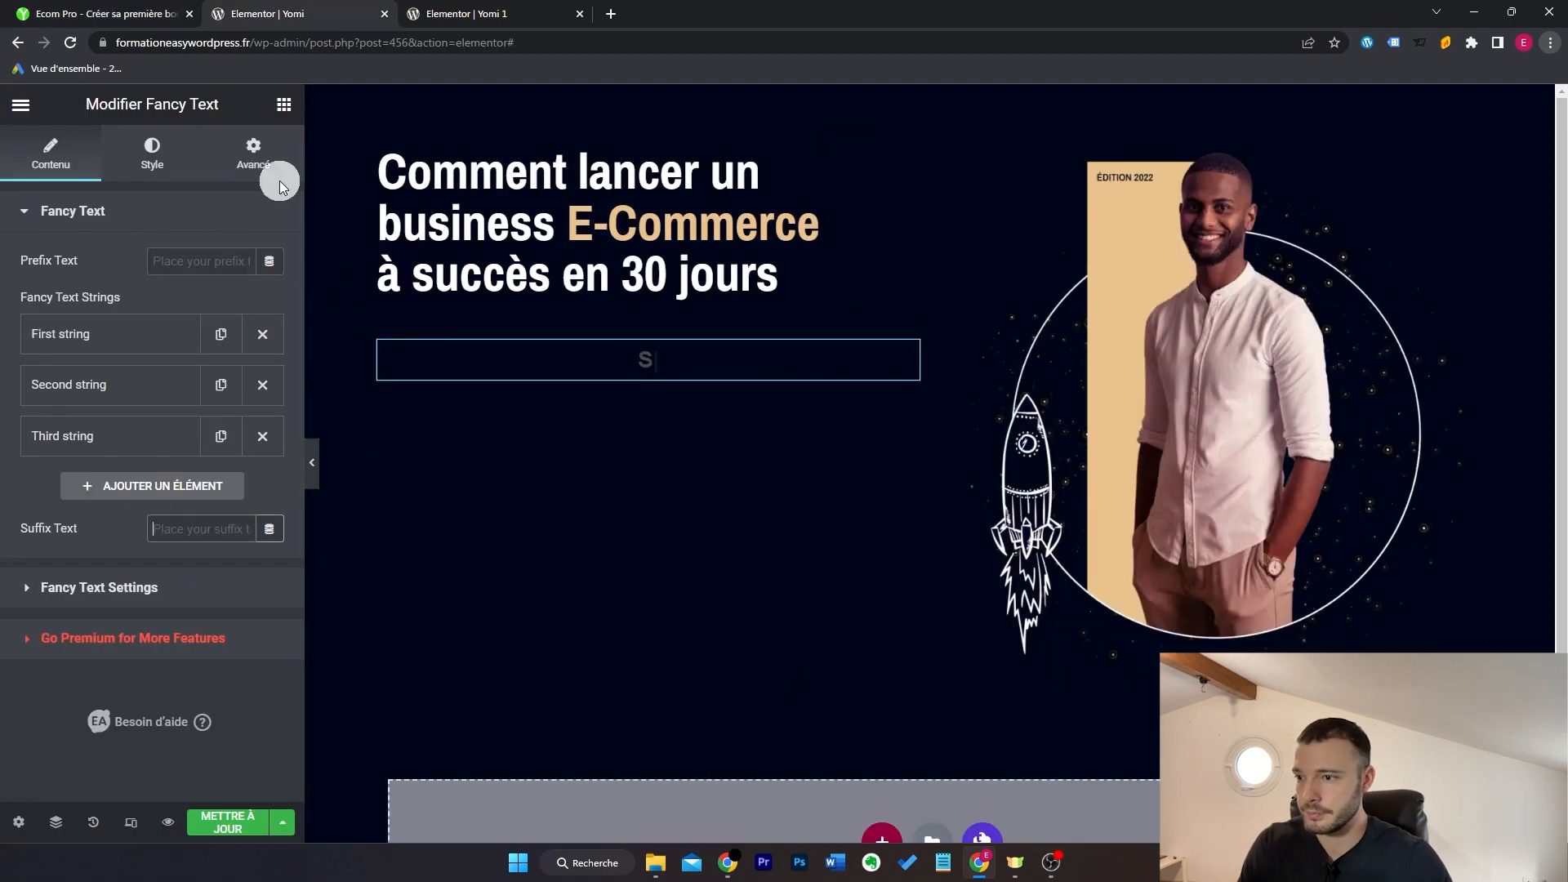
{"action": "left_click", "coordinate": [153, 345]}
{"action": "triple_click", "coordinate": [150, 406]}
{"action": "type", "text": "Des études de cas sur des marques à 8 chiffres"}
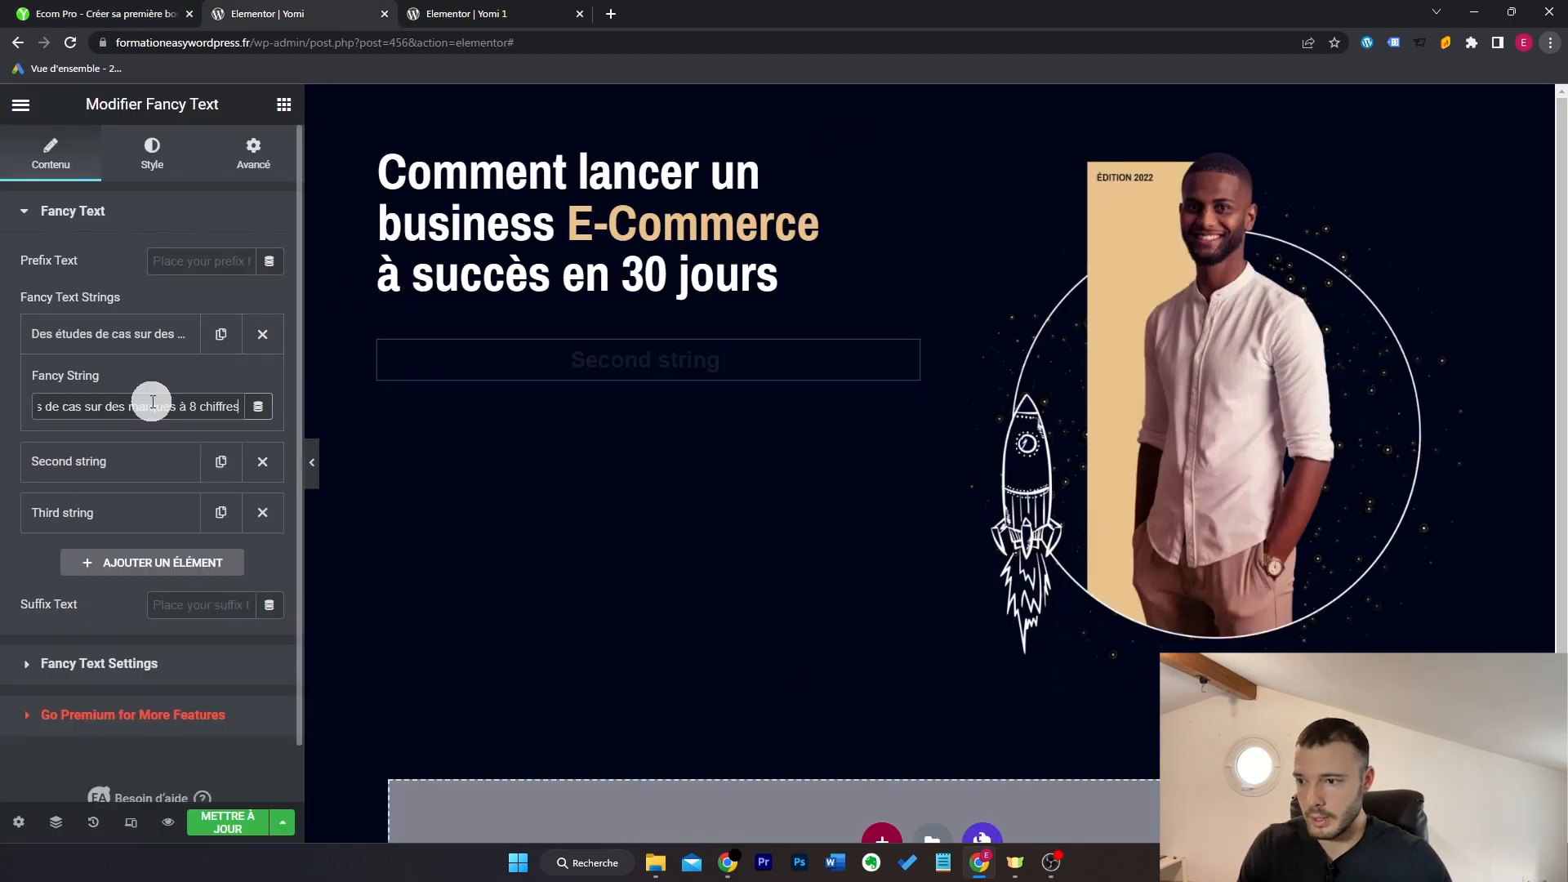
Step: Set the second fancy text string to the reference page's "150 millions d'euros générés par les membres"
{"action": "left_click", "coordinate": [145, 25]}
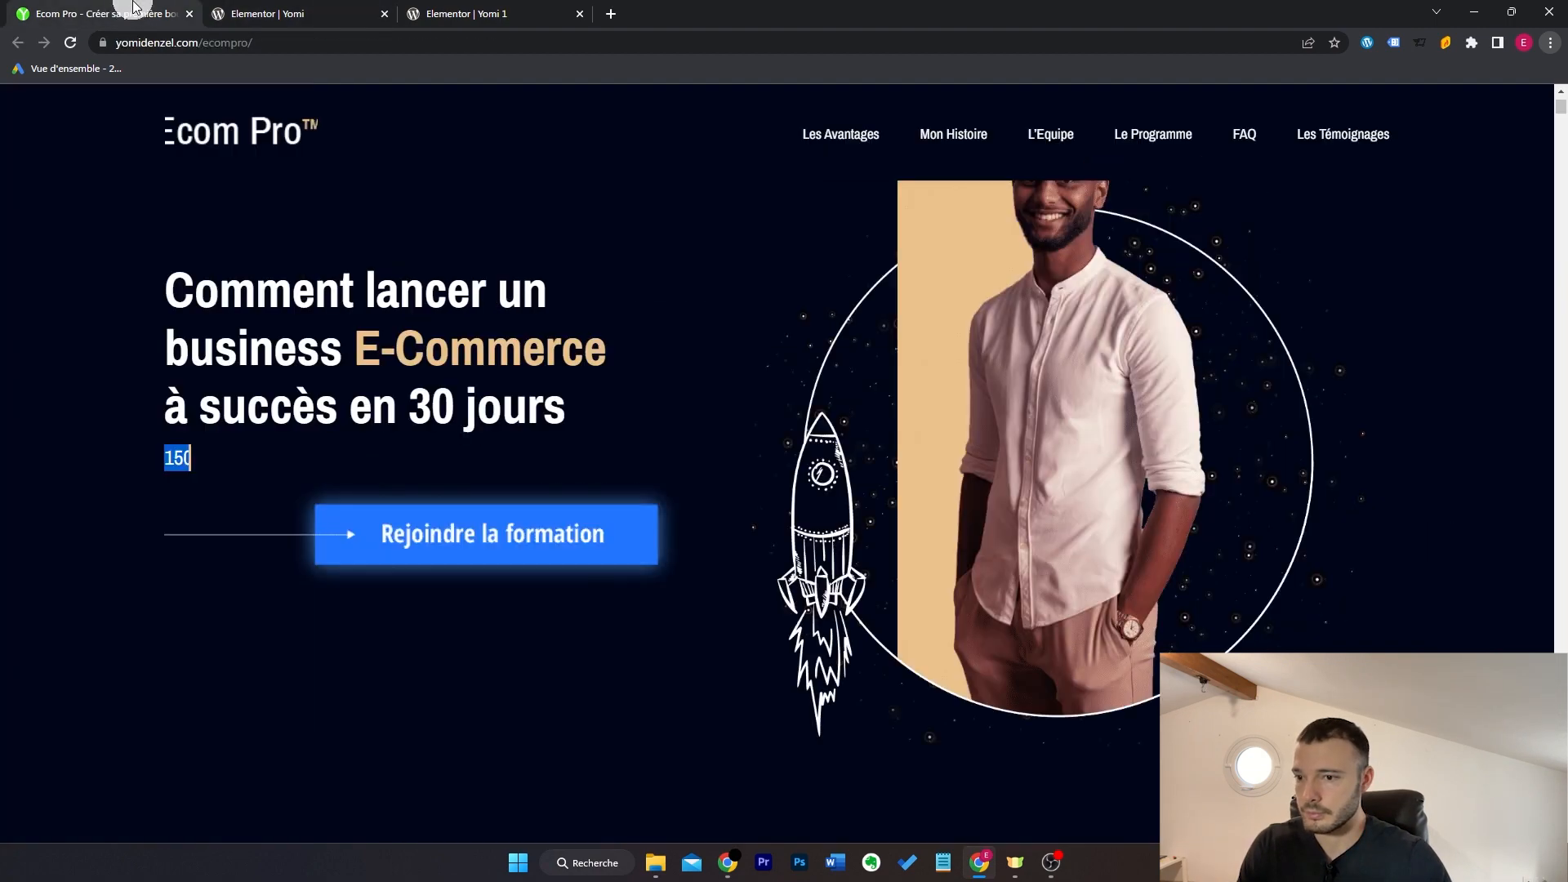
{"action": "left_click", "coordinate": [301, 24]}
{"action": "left_click", "coordinate": [147, 462]}
{"action": "double_click", "coordinate": [150, 463]}
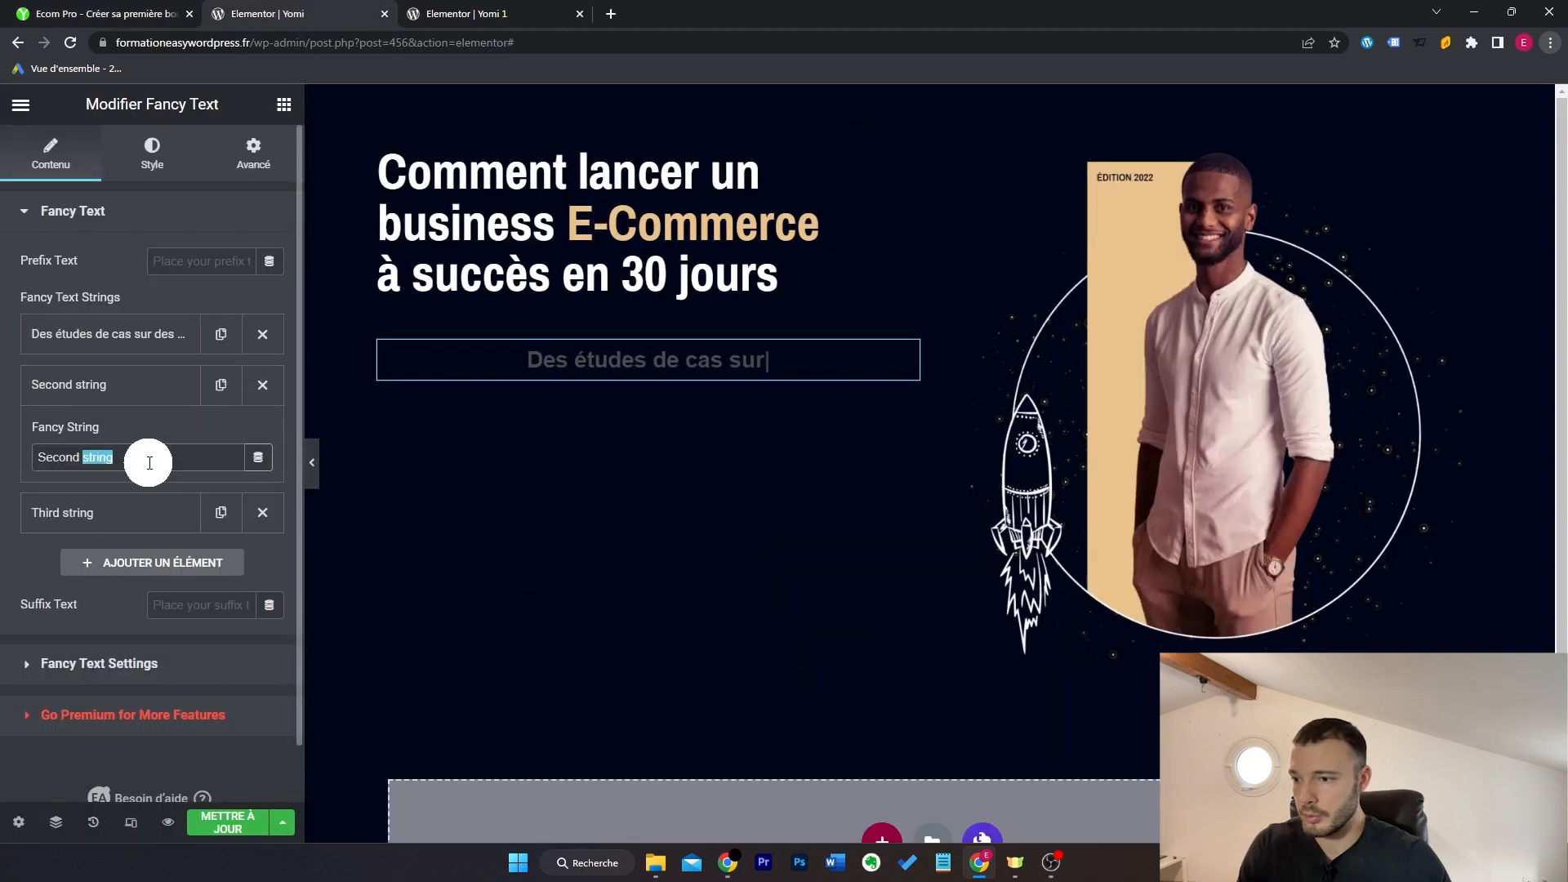
{"action": "triple_click", "coordinate": [149, 463]}
{"action": "type", "text": "150 millions d'euros générés par les membres"}
{"action": "left_click", "coordinate": [149, 385]}
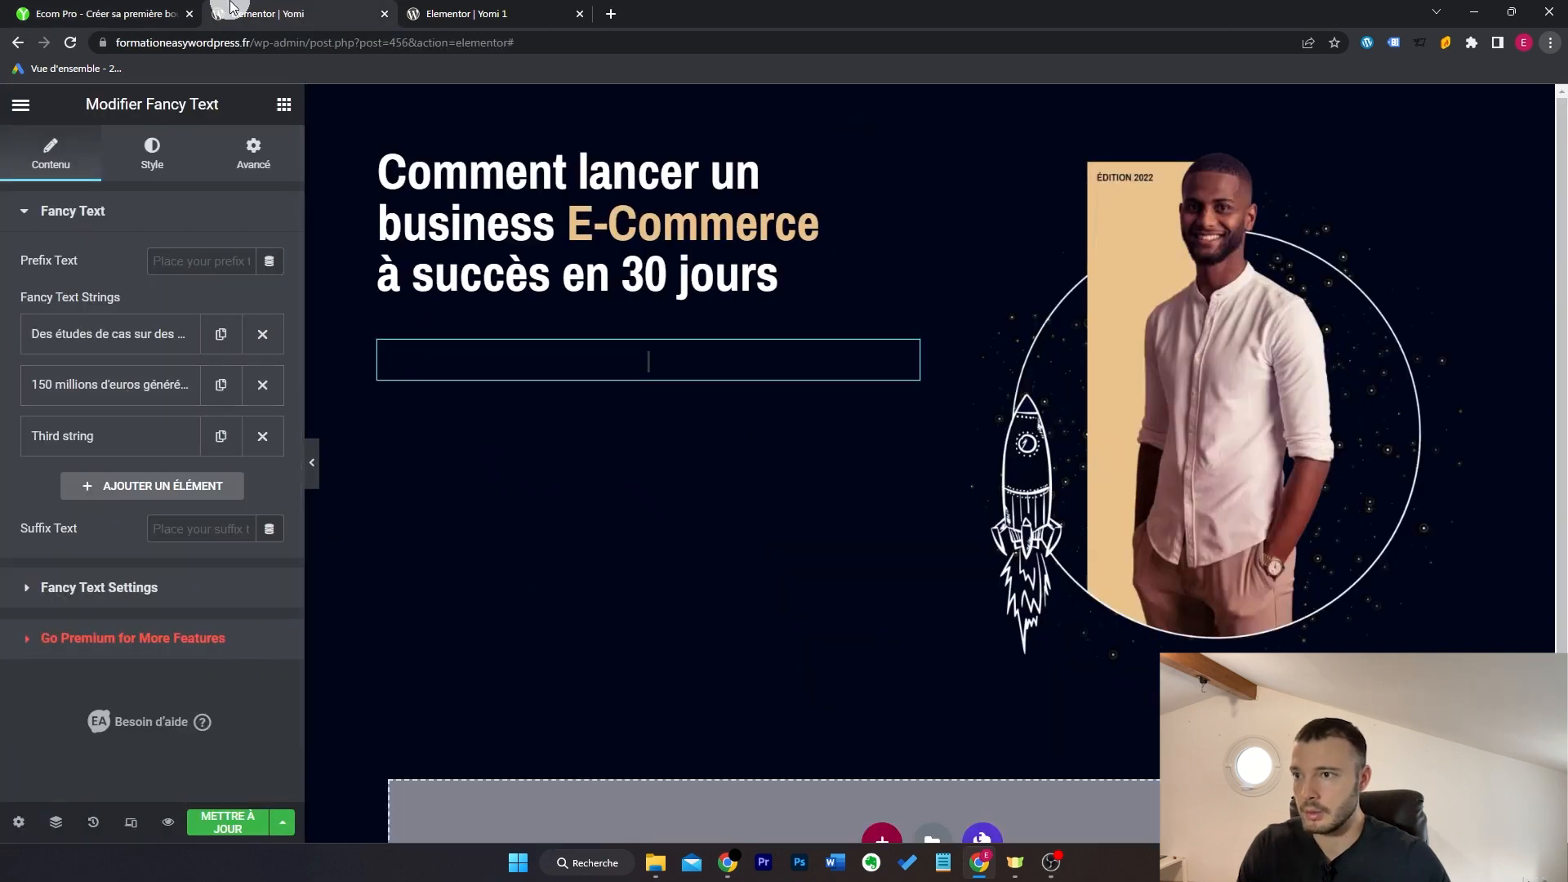
Step: Set the third fancy text string to the reference page's "Plus de 70 heures de vidéos"
{"action": "left_click", "coordinate": [155, 13]}
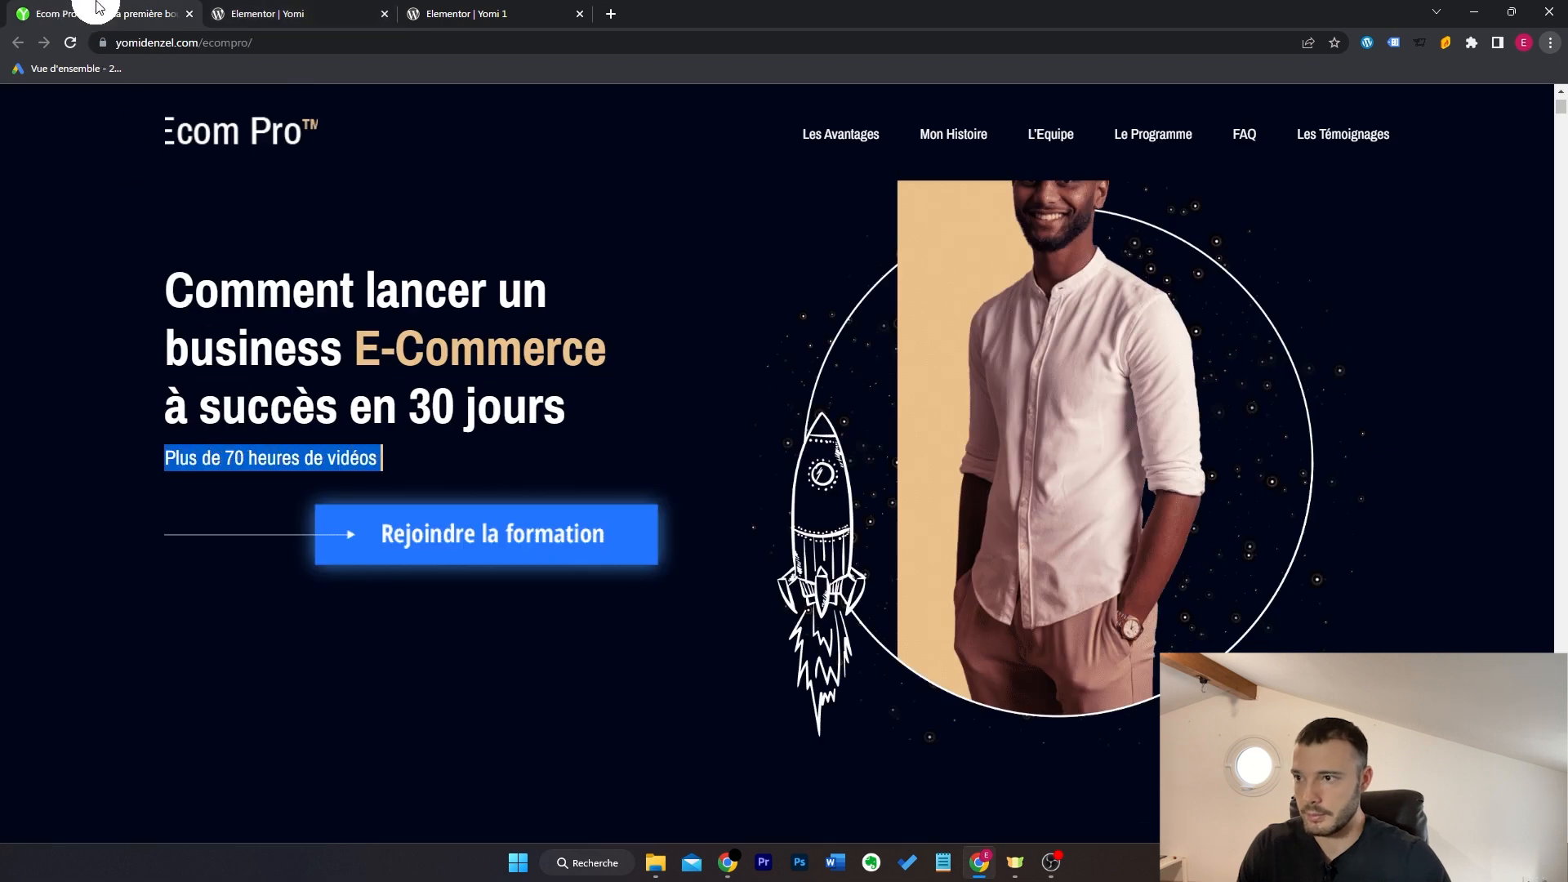
{"action": "left_click", "coordinate": [347, 8]}
{"action": "left_click", "coordinate": [110, 441]}
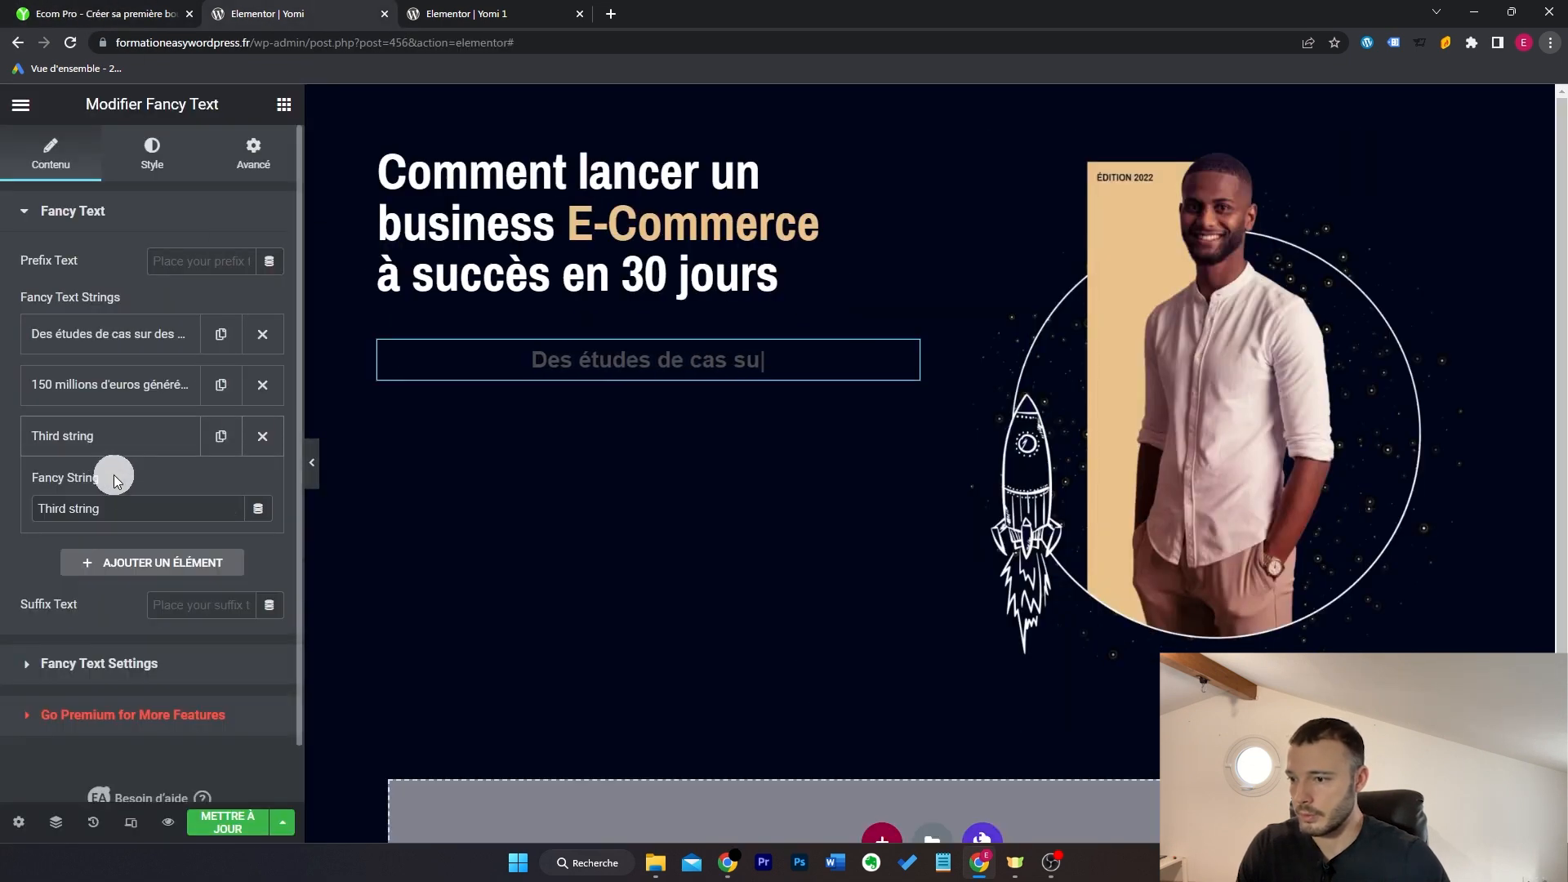
{"action": "double_click", "coordinate": [132, 508]}
{"action": "triple_click", "coordinate": [132, 509]}
{"action": "type", "text": "Plus de 70 heures de vidéos"}
{"action": "left_click", "coordinate": [140, 436]}
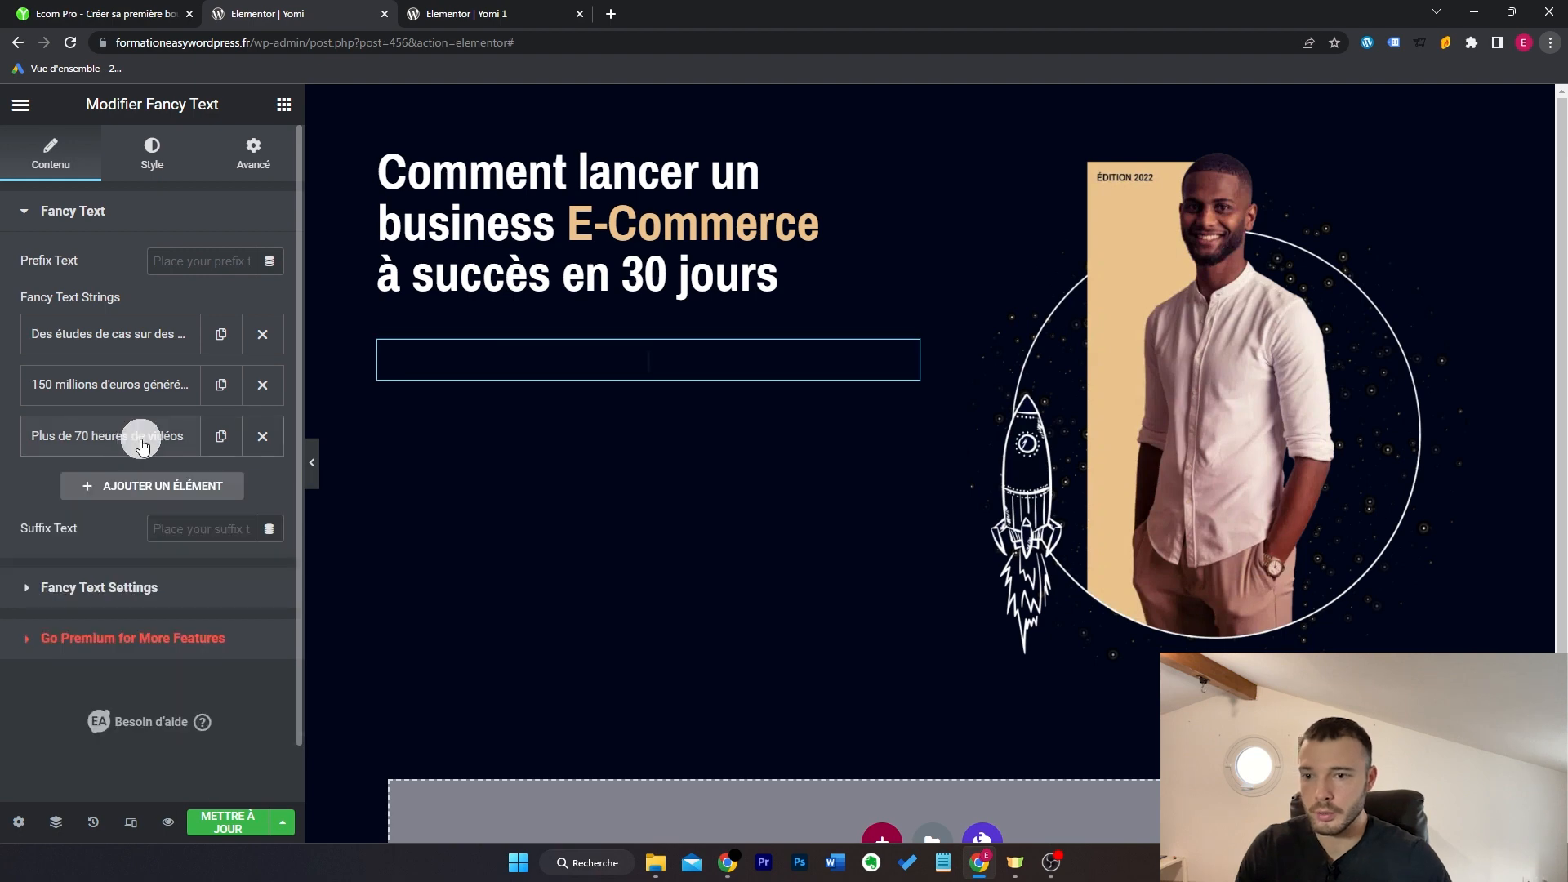
Step: Align the fancy text left like the reference page and set its typing speed to 10
{"action": "left_click", "coordinate": [224, 590]}
{"action": "left_click", "coordinate": [213, 358]}
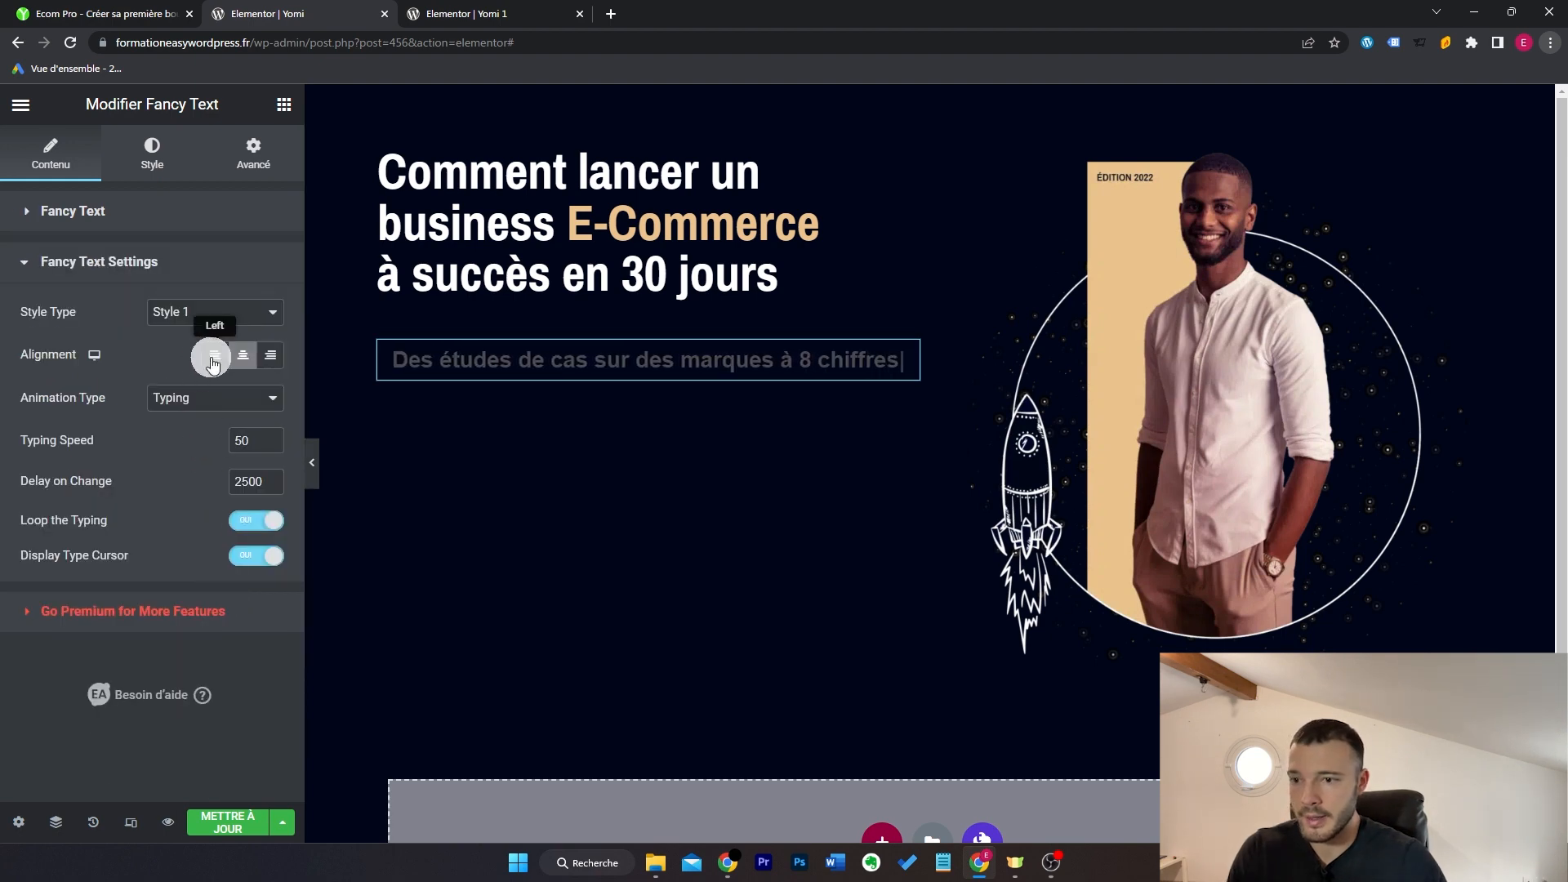
{"action": "left_click", "coordinate": [168, 10]}
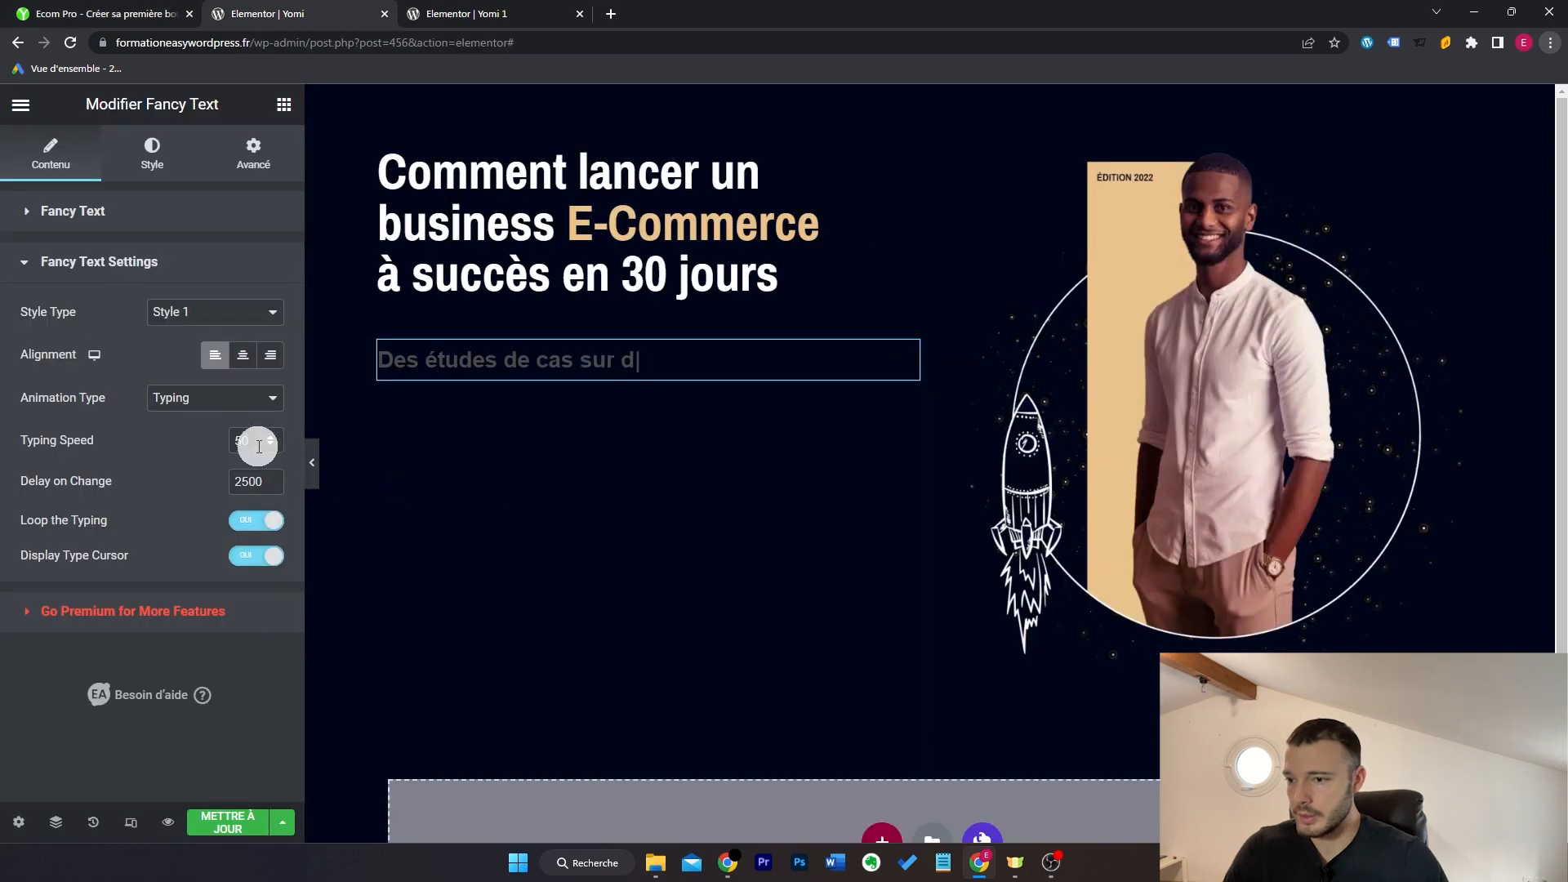
{"action": "left_click_drag", "start_coordinate": [259, 446], "coordinate": [163, 443]}
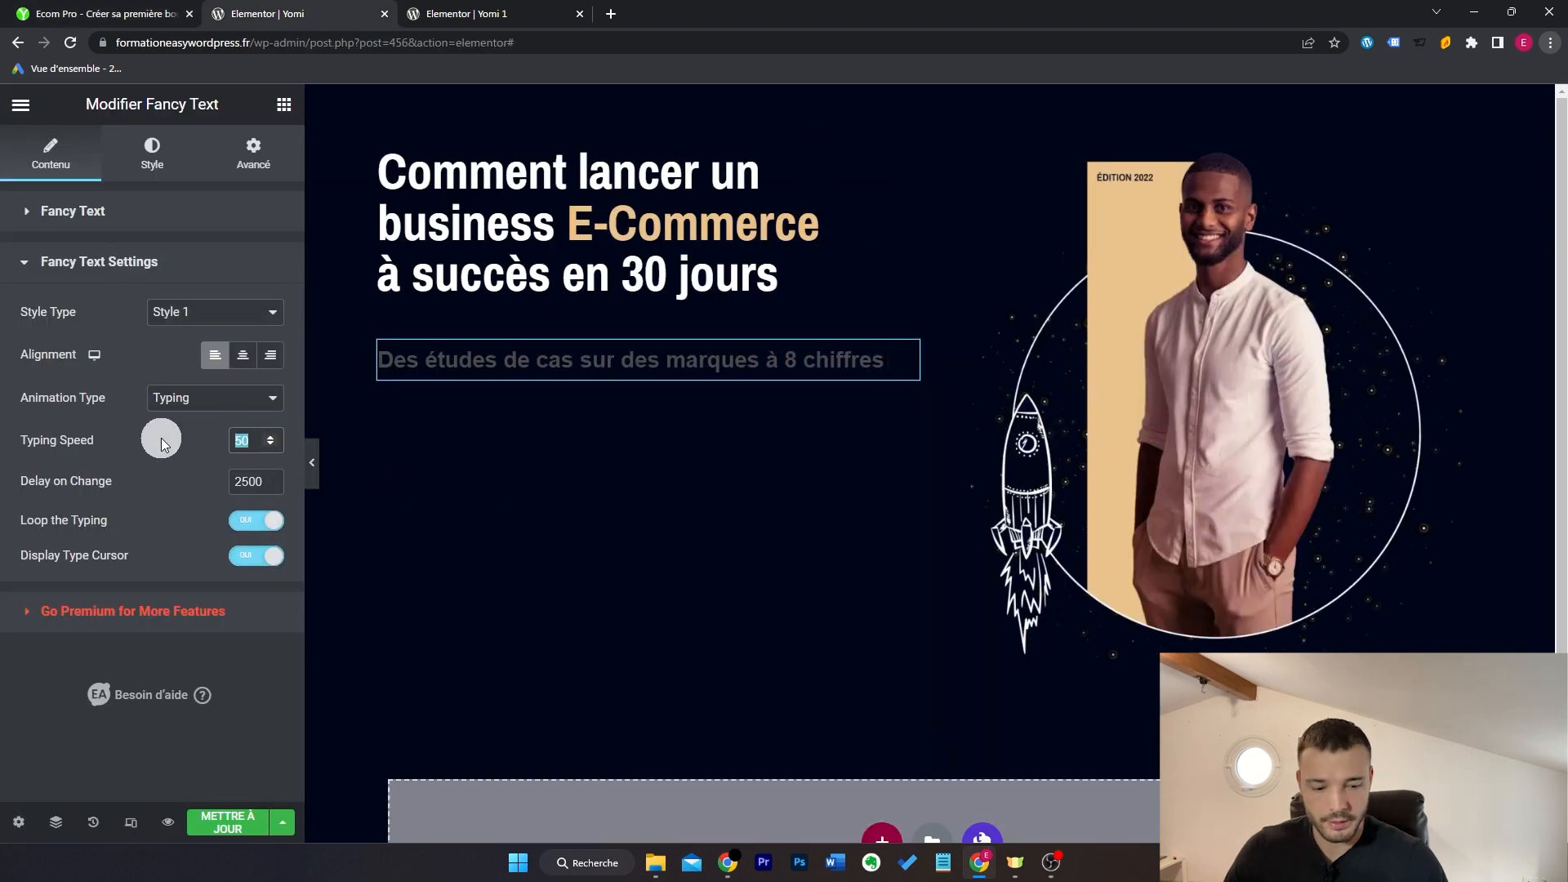
{"action": "type", "text": "10"}
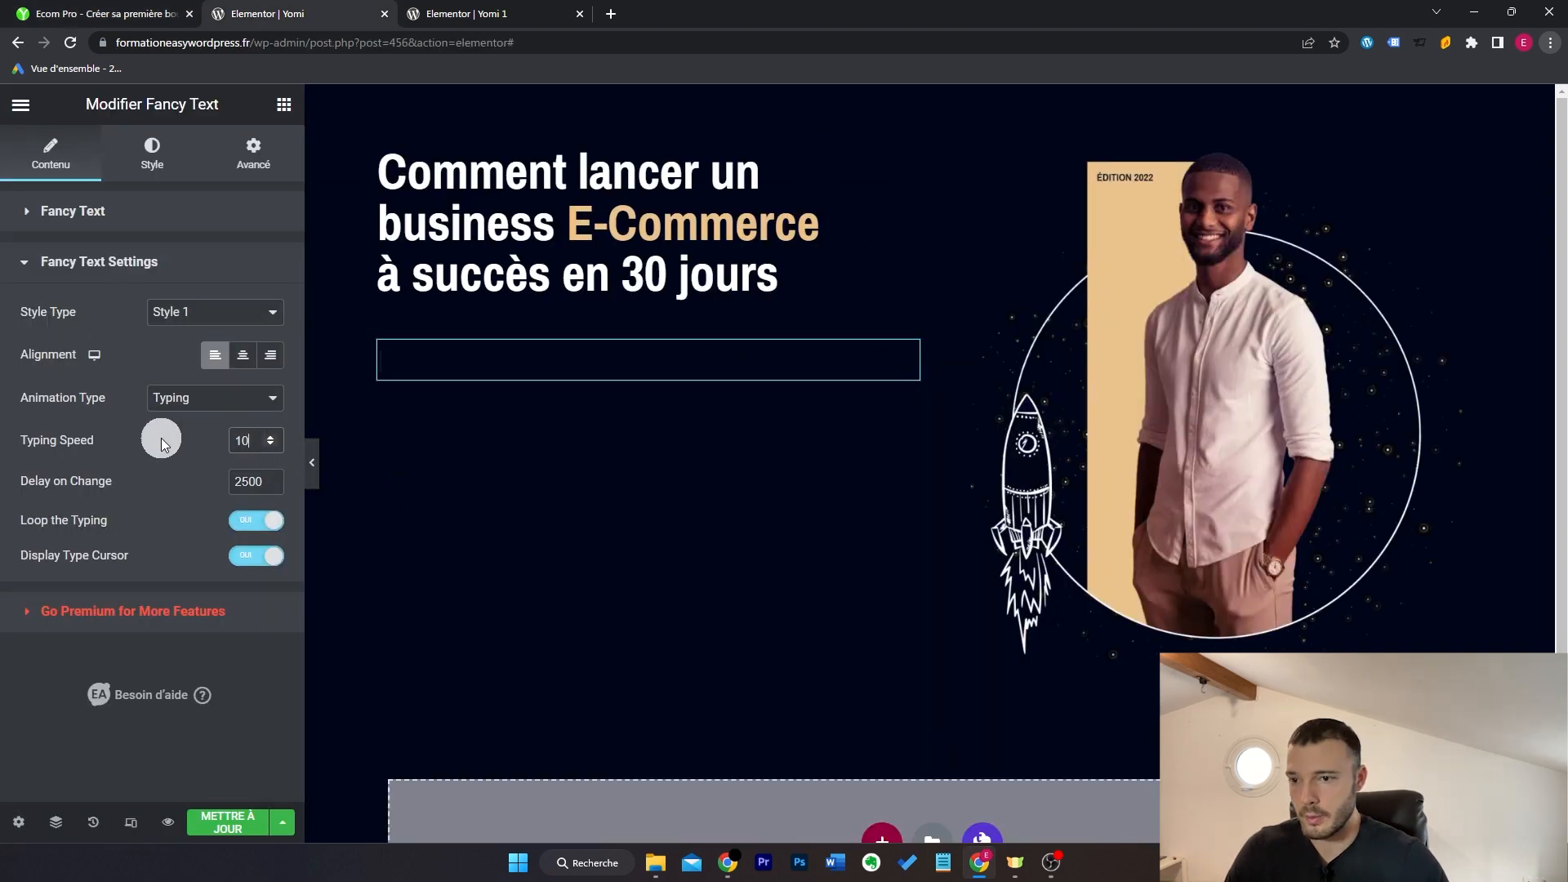
Step: Set the fancy text's typography to the Archivo Narrow family at 20 px
{"action": "left_click", "coordinate": [168, 157]}
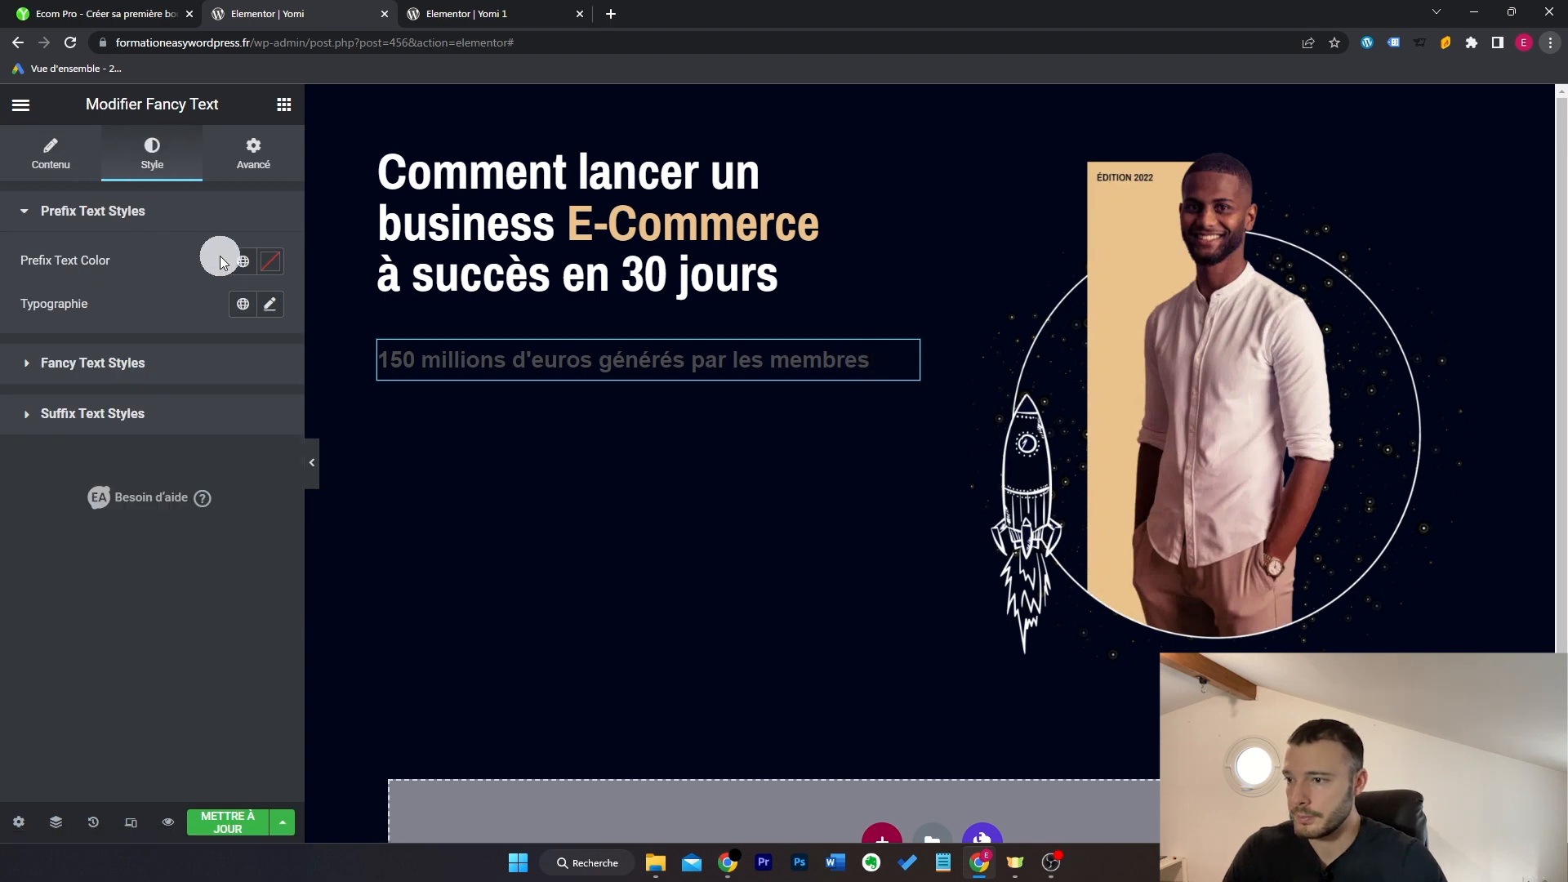
{"action": "left_click", "coordinate": [215, 361]}
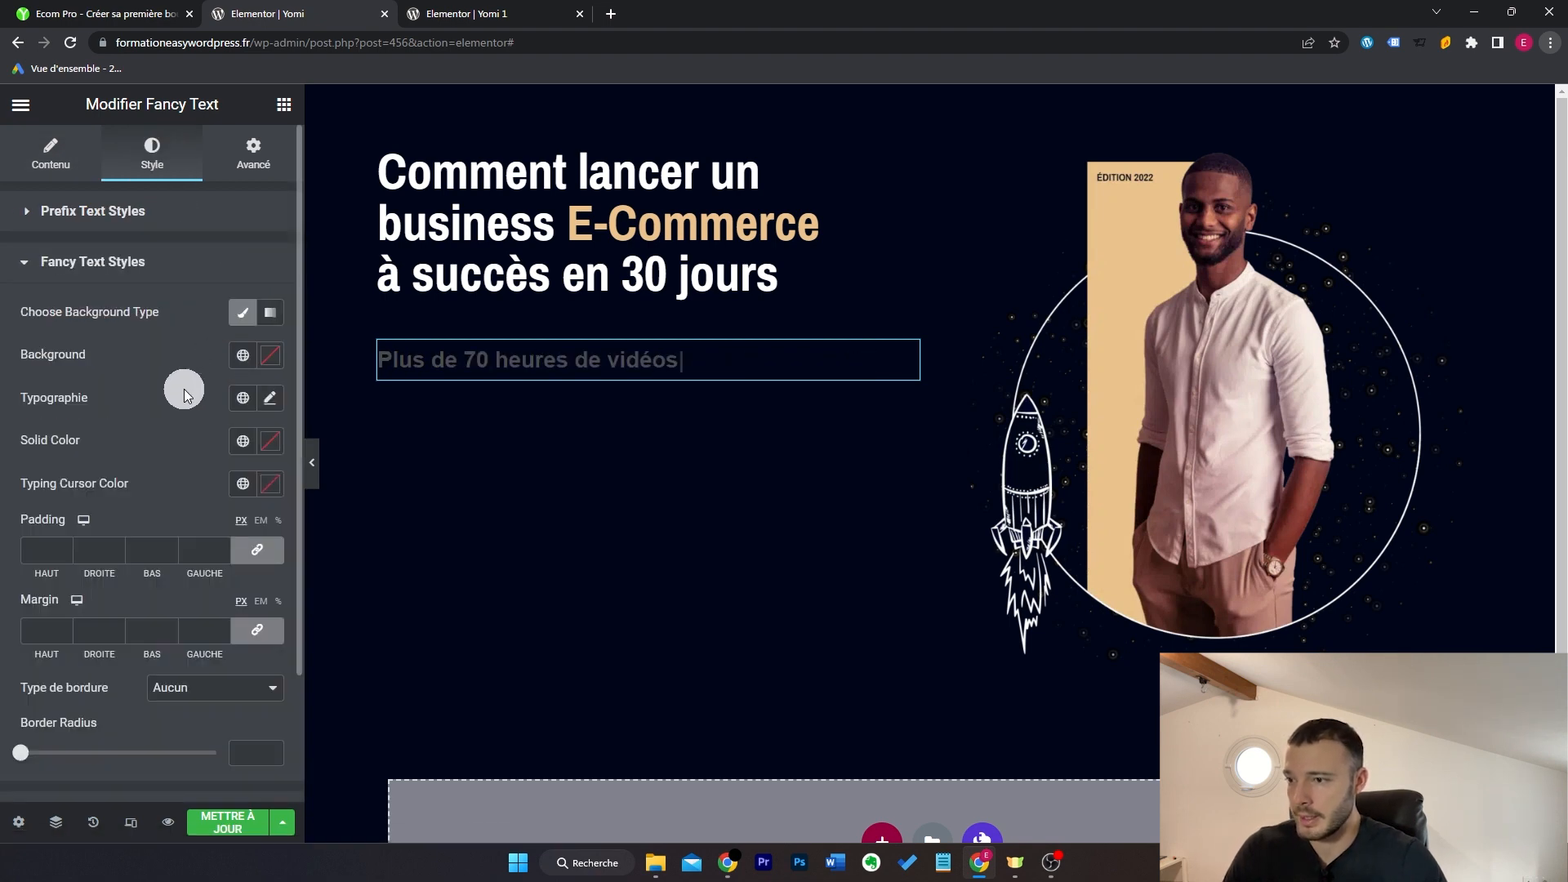
{"action": "left_click", "coordinate": [269, 399]}
{"action": "left_click", "coordinate": [230, 507]}
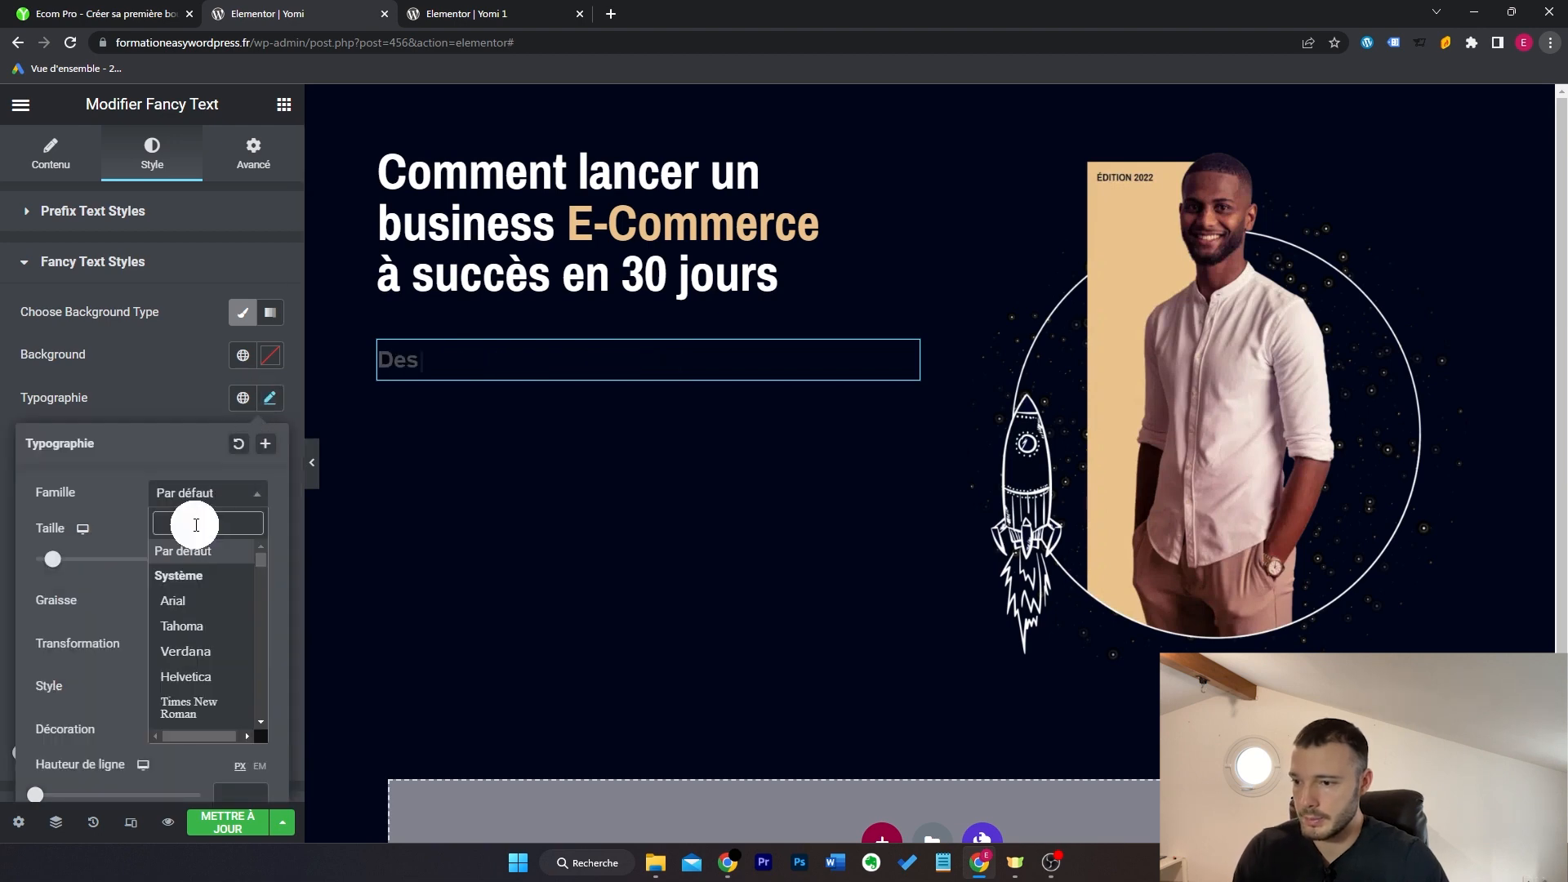
{"action": "left_click", "coordinate": [228, 543]}
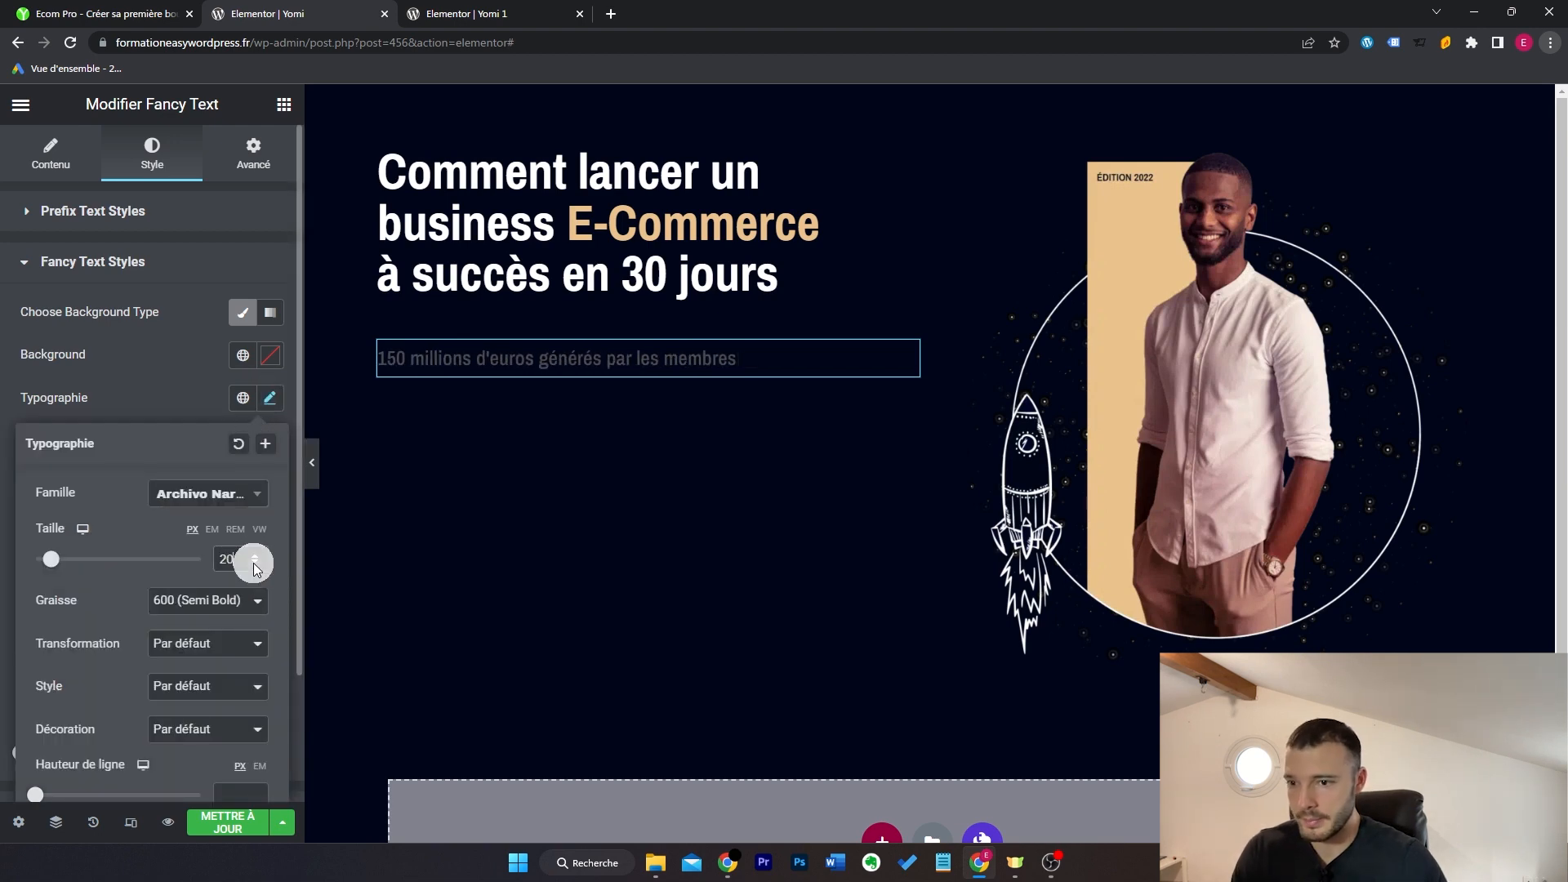
Step: Apply the global gold colour #EAC28C as the fancy text's solid colour
{"action": "left_click", "coordinate": [270, 445]}
{"action": "left_click", "coordinate": [243, 441]}
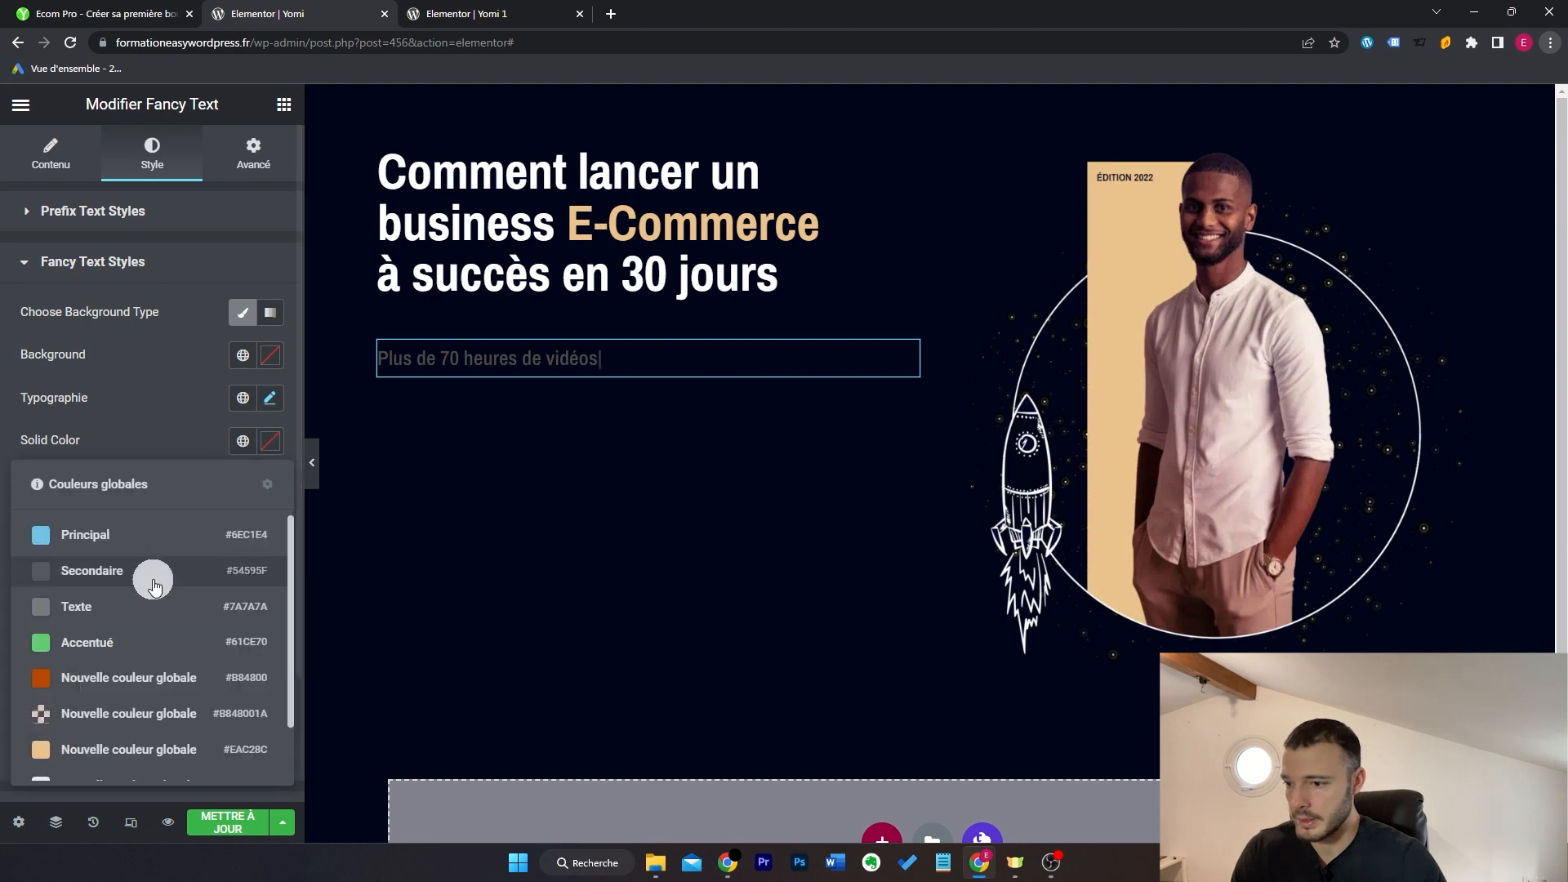
{"action": "scroll", "coordinate": [145, 646], "scroll_direction": "down", "scroll_amount": 2}
{"action": "left_click", "coordinate": [140, 717]}
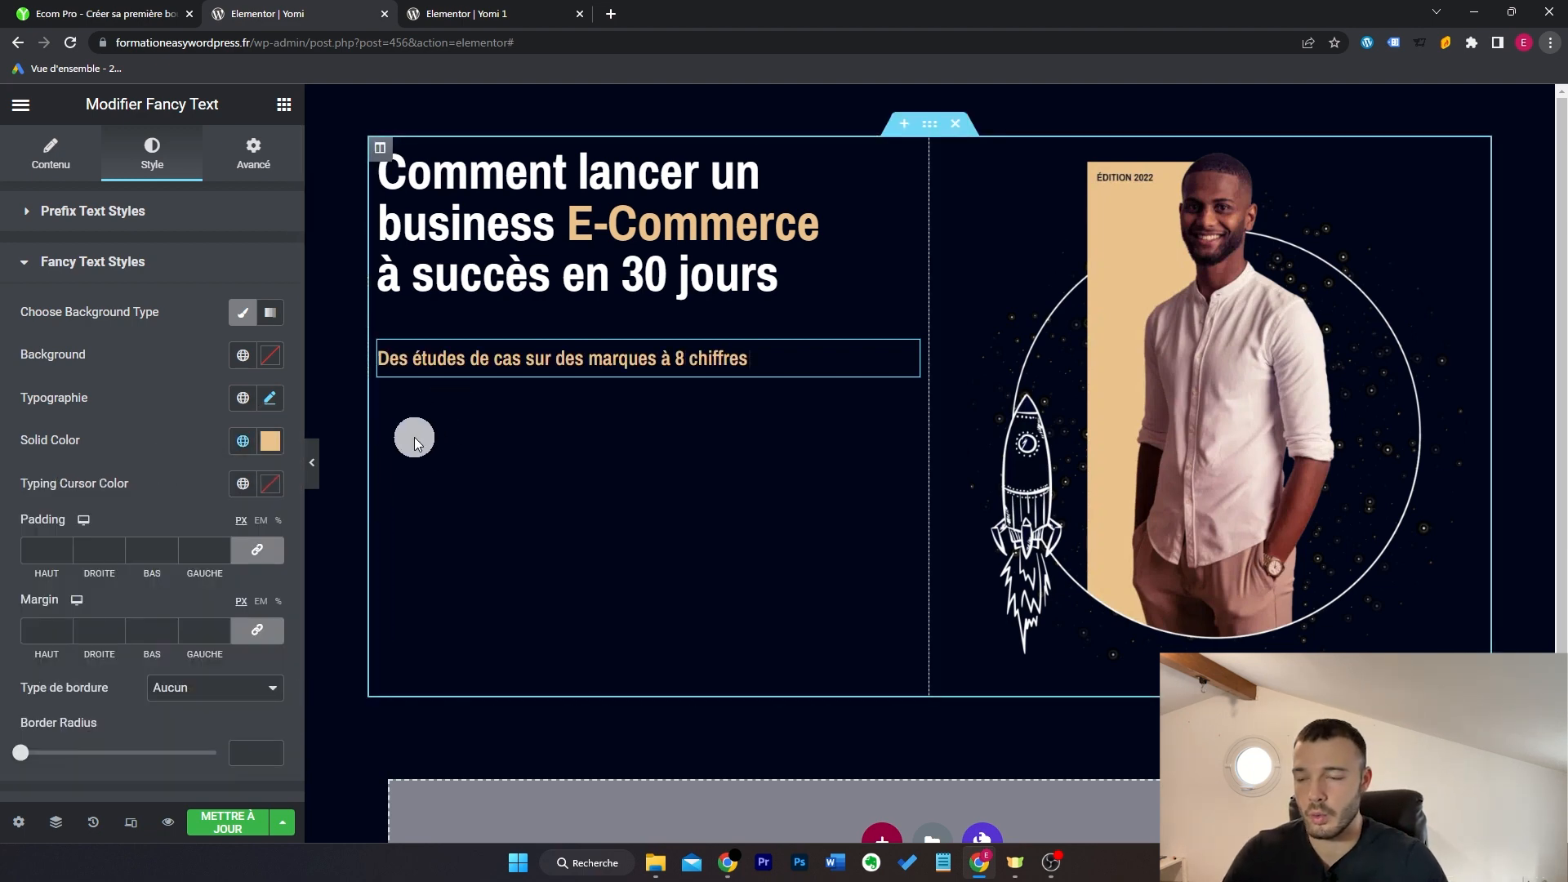
Step: Apply the global gold colour #EAC28C to the fancy text's typing cursor and set the widget's top margin to -20 px
{"action": "left_click", "coordinate": [269, 483]}
{"action": "left_click", "coordinate": [249, 485]}
{"action": "scroll", "coordinate": [163, 702], "scroll_direction": "down", "scroll_amount": 2}
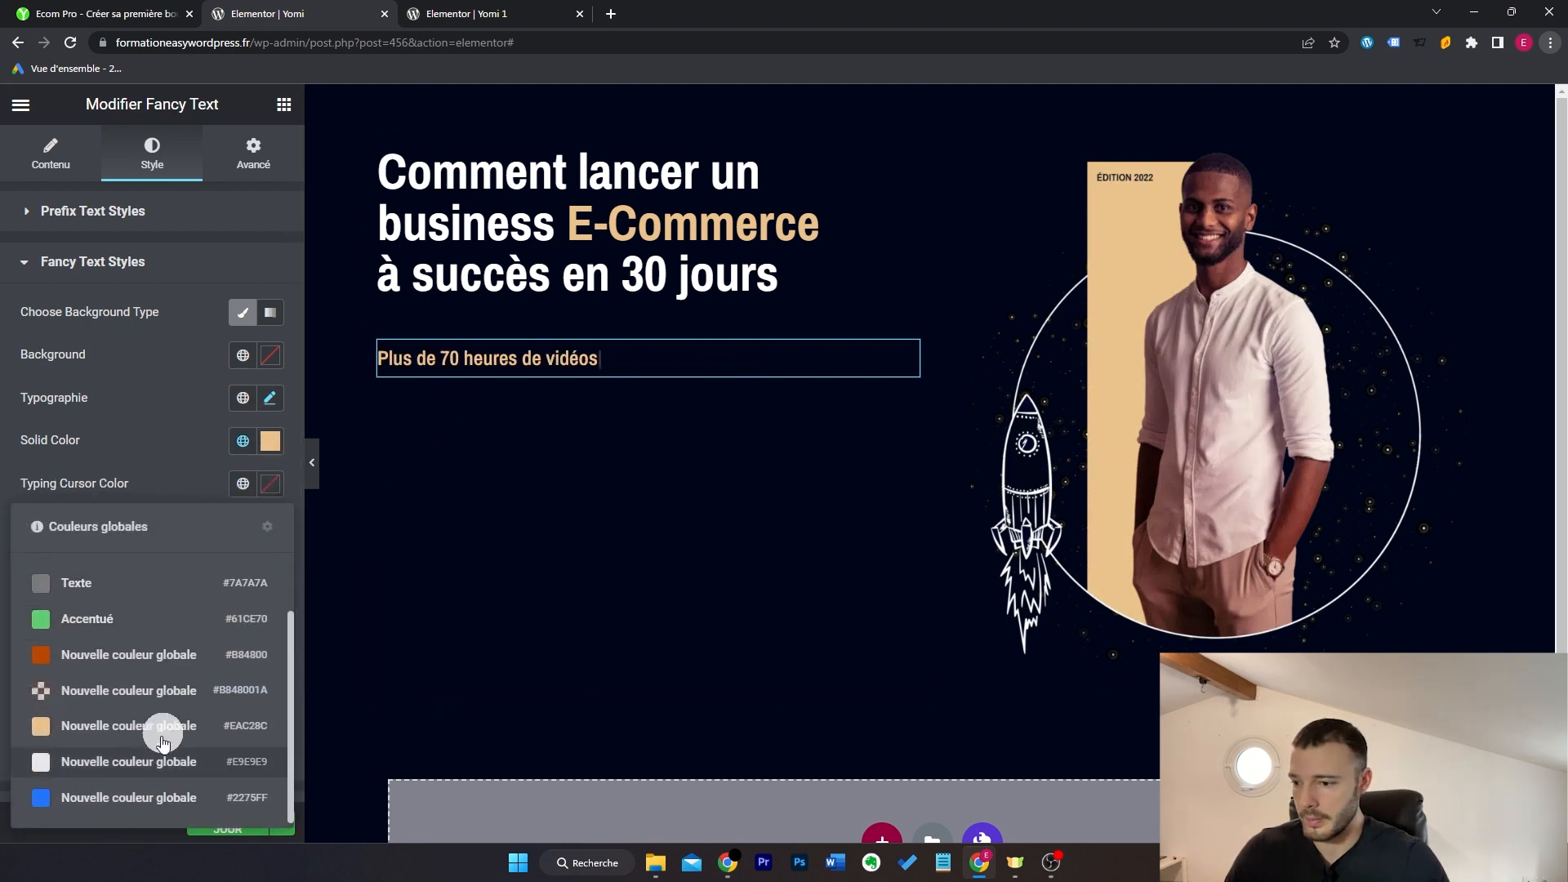
{"action": "left_click", "coordinate": [163, 729]}
{"action": "left_click", "coordinate": [253, 154]}
{"action": "left_click", "coordinate": [54, 288]}
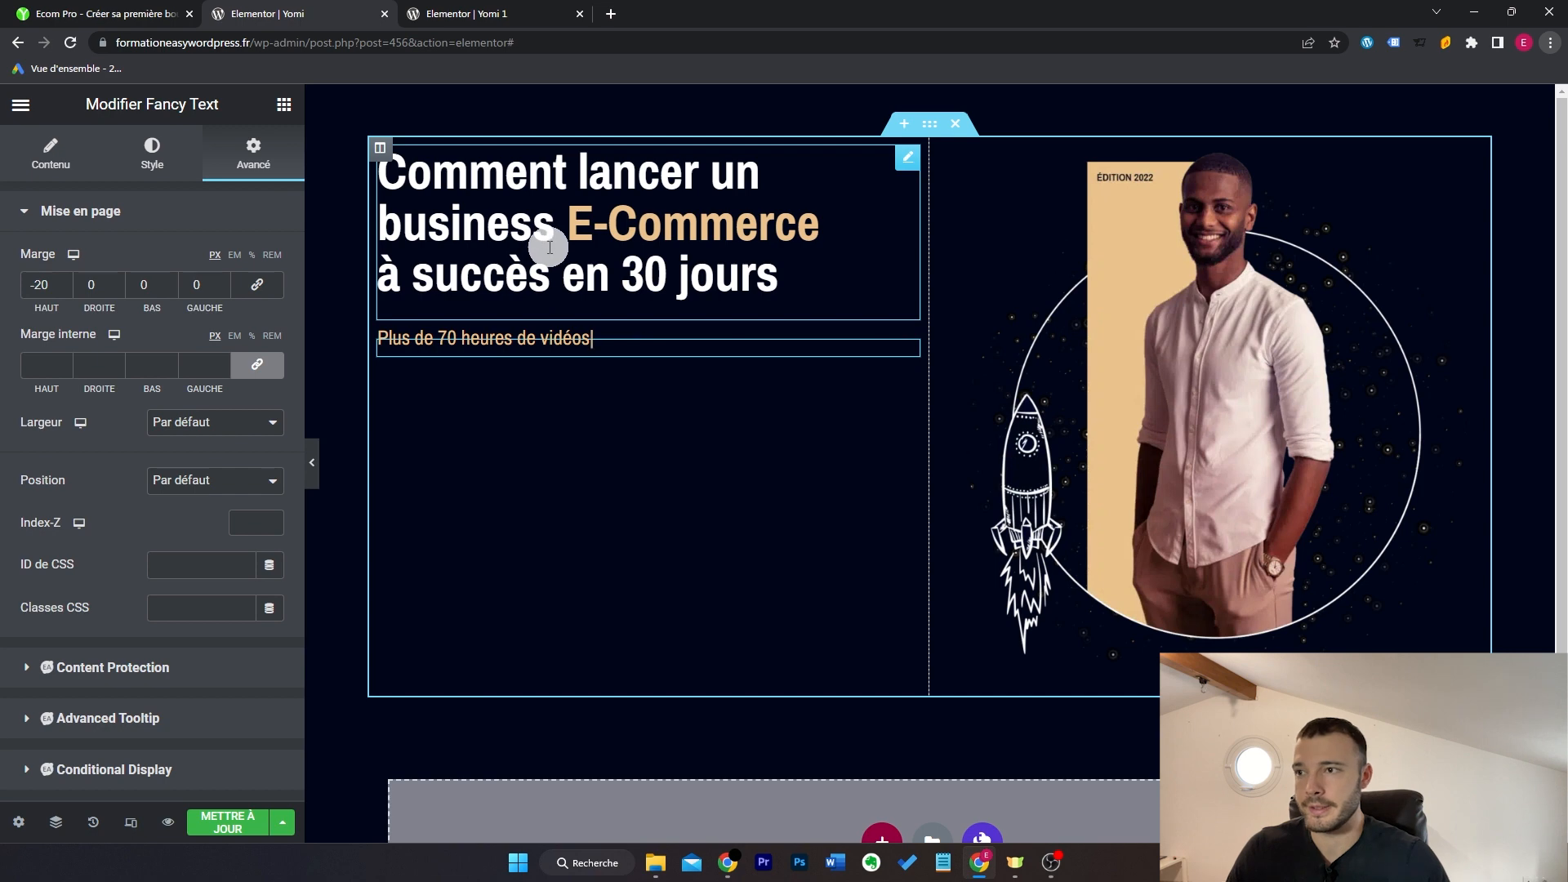
Step: Set the text column's vertical alignment to Milieu, matching the headline placement on the reference page
{"action": "key", "text": "ctrl+1"}
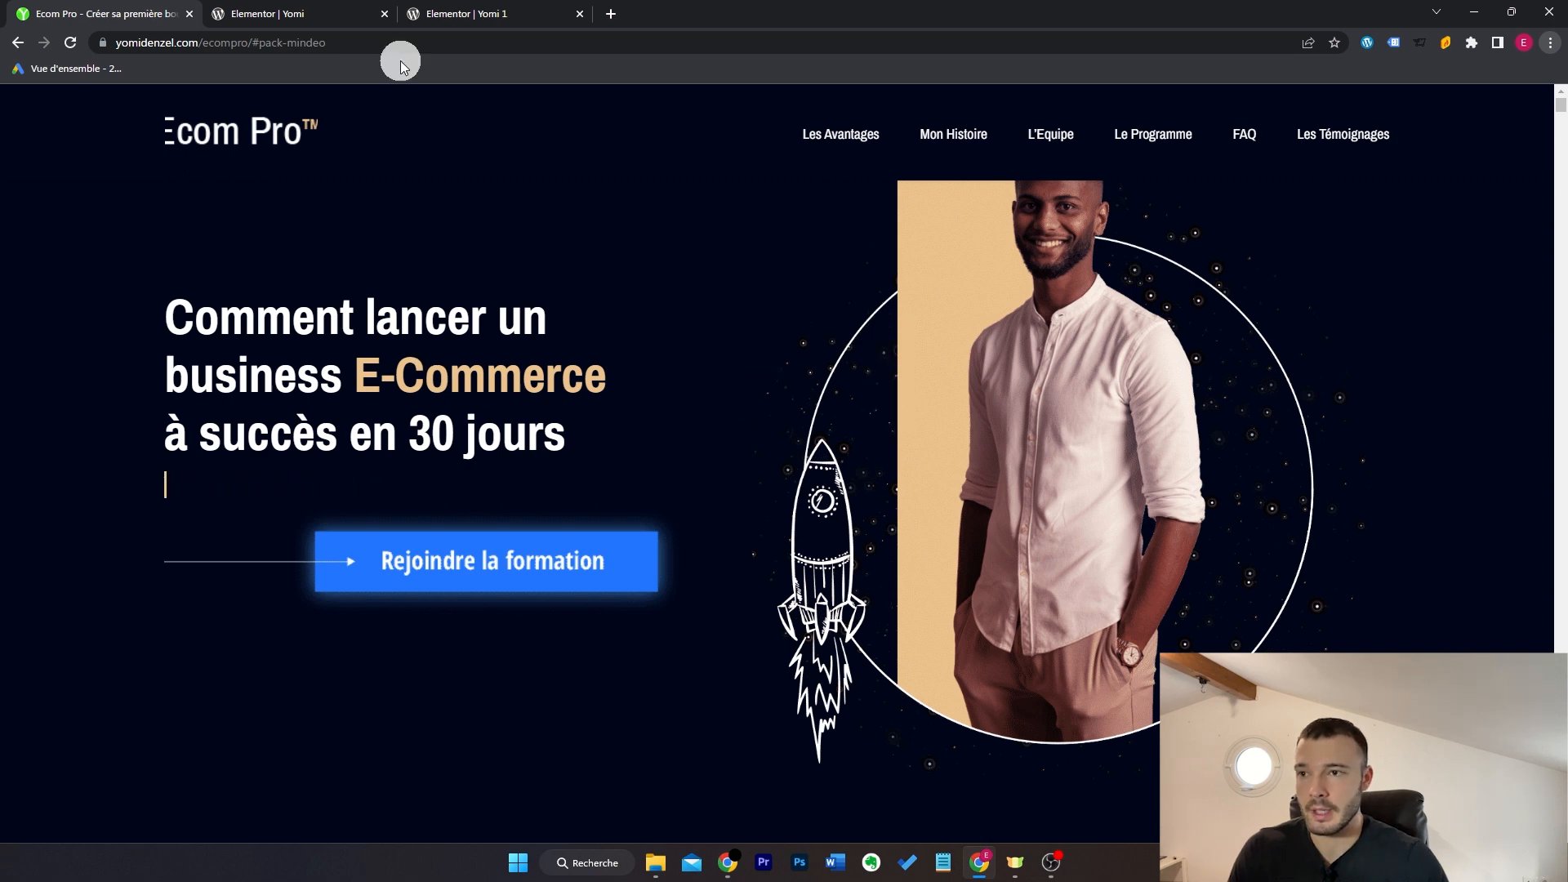
{"action": "left_click", "coordinate": [351, 15]}
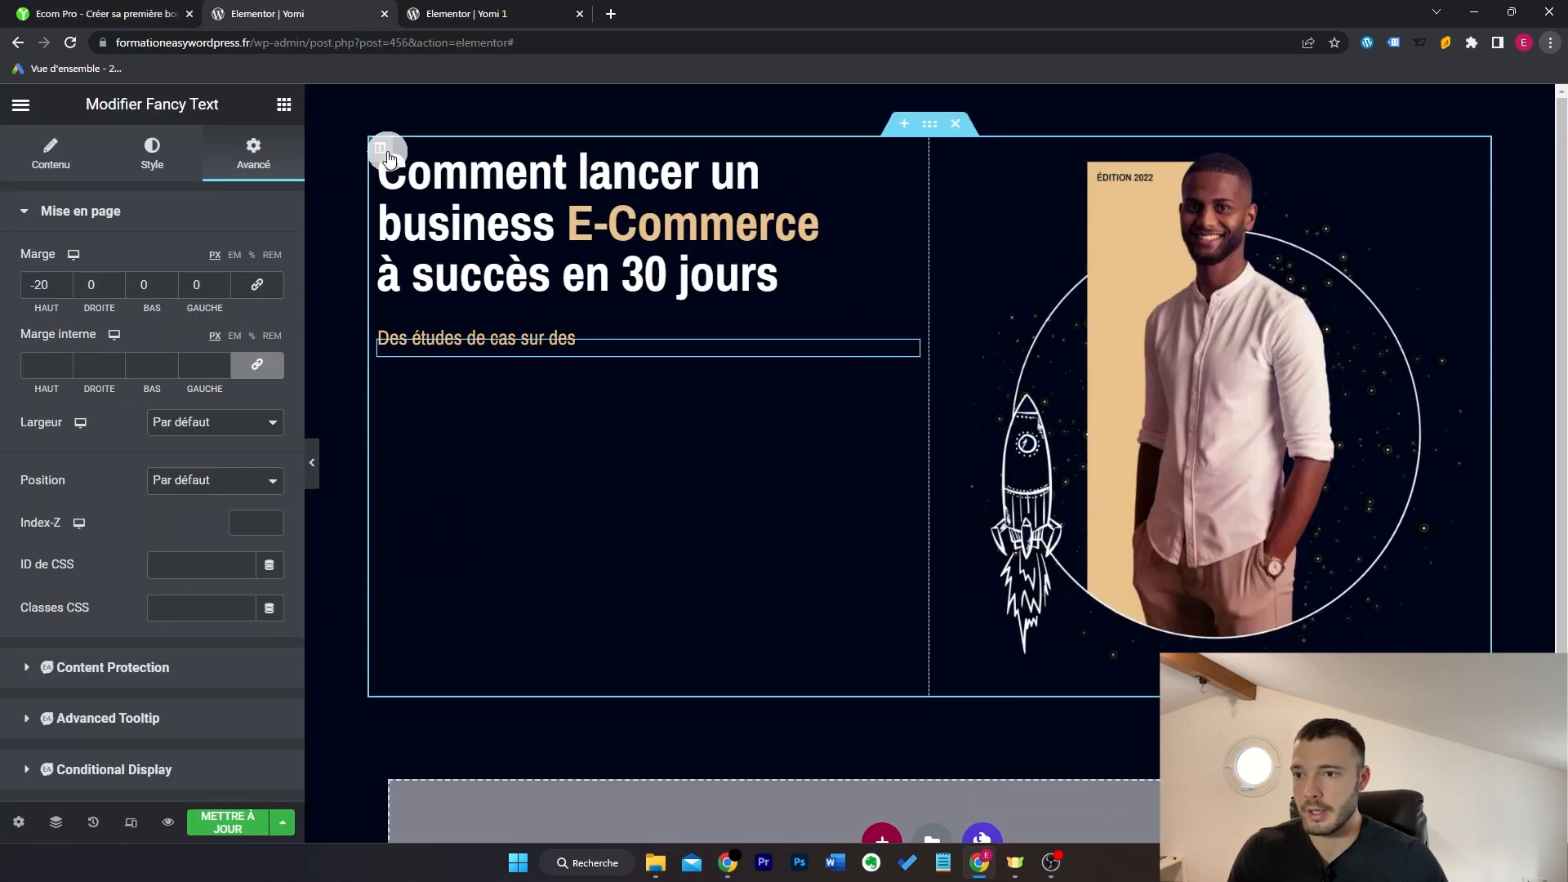
{"action": "left_click", "coordinate": [385, 152]}
{"action": "left_click", "coordinate": [258, 307]}
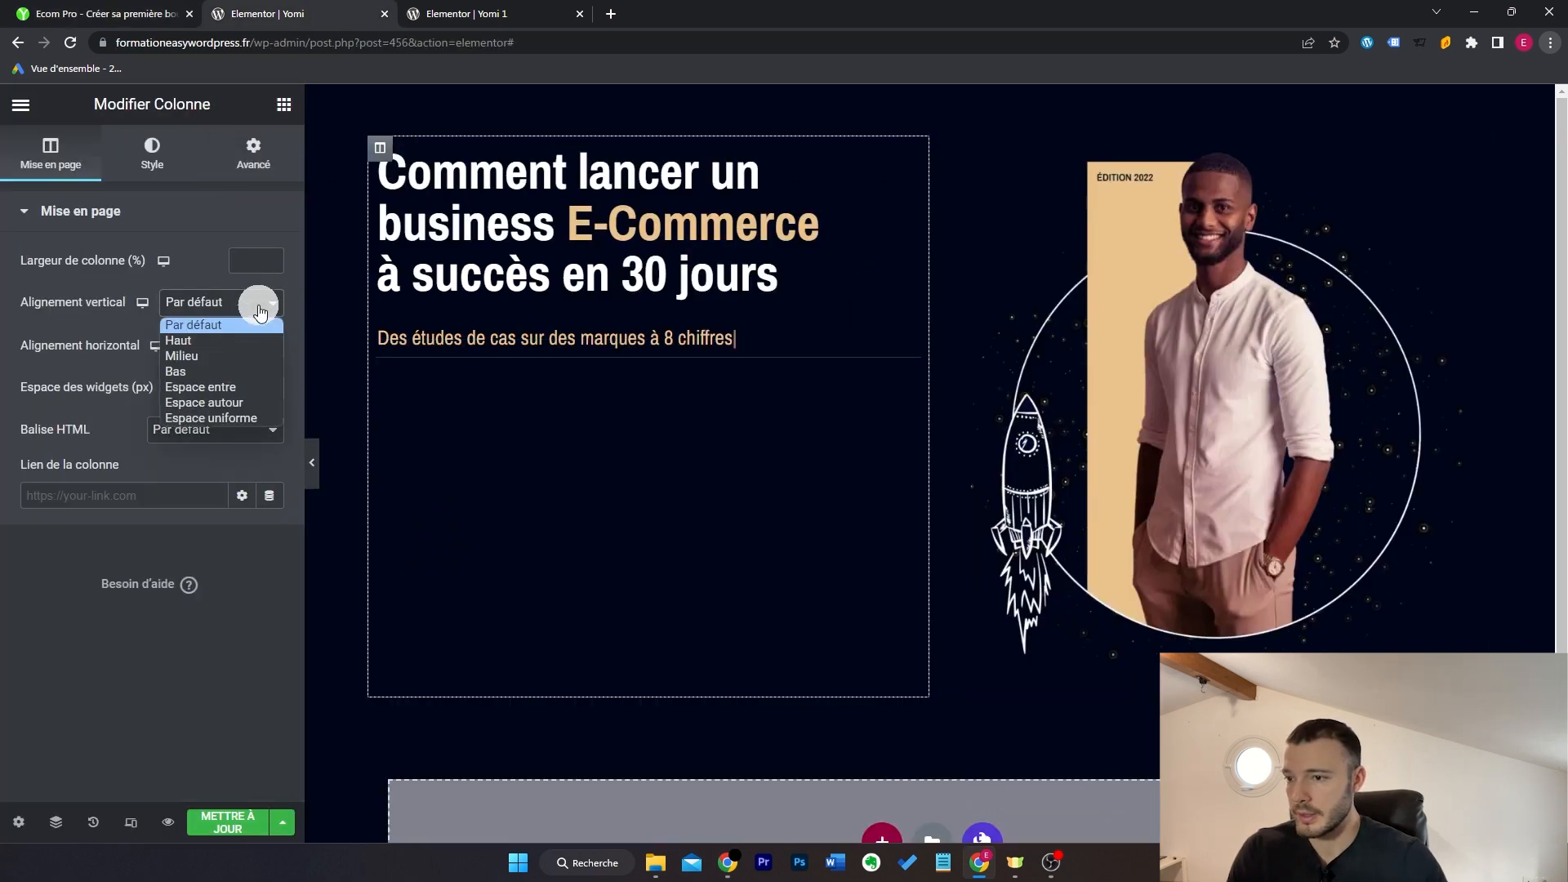
{"action": "left_click", "coordinate": [253, 356]}
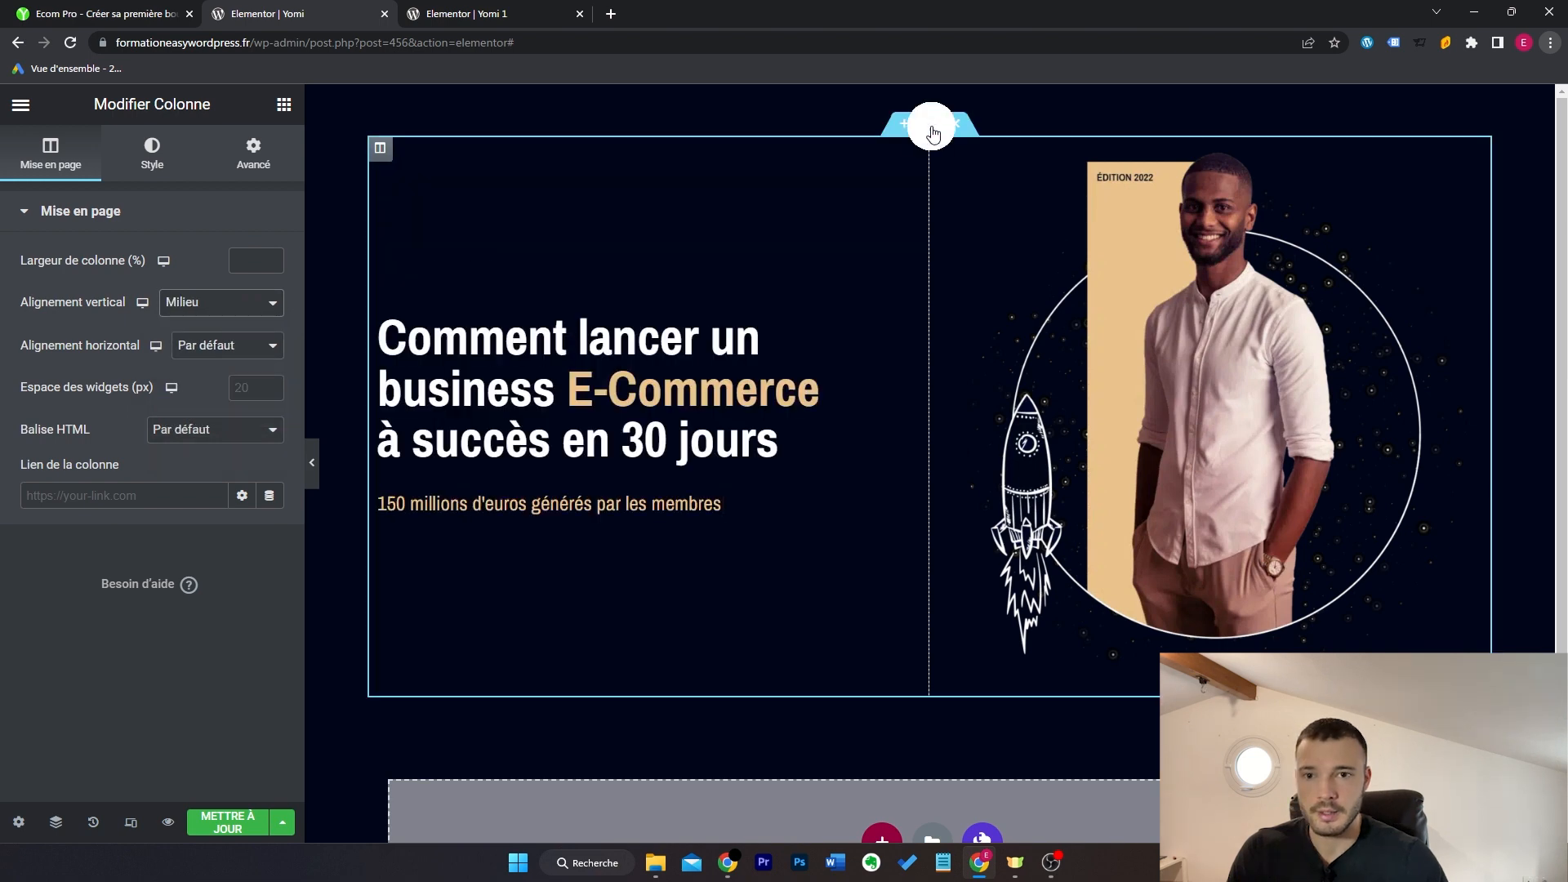
Step: Stretch the hero section to full width and set its boxed content width to 1248
{"action": "left_click", "coordinate": [932, 129]}
{"action": "left_click", "coordinate": [52, 8]}
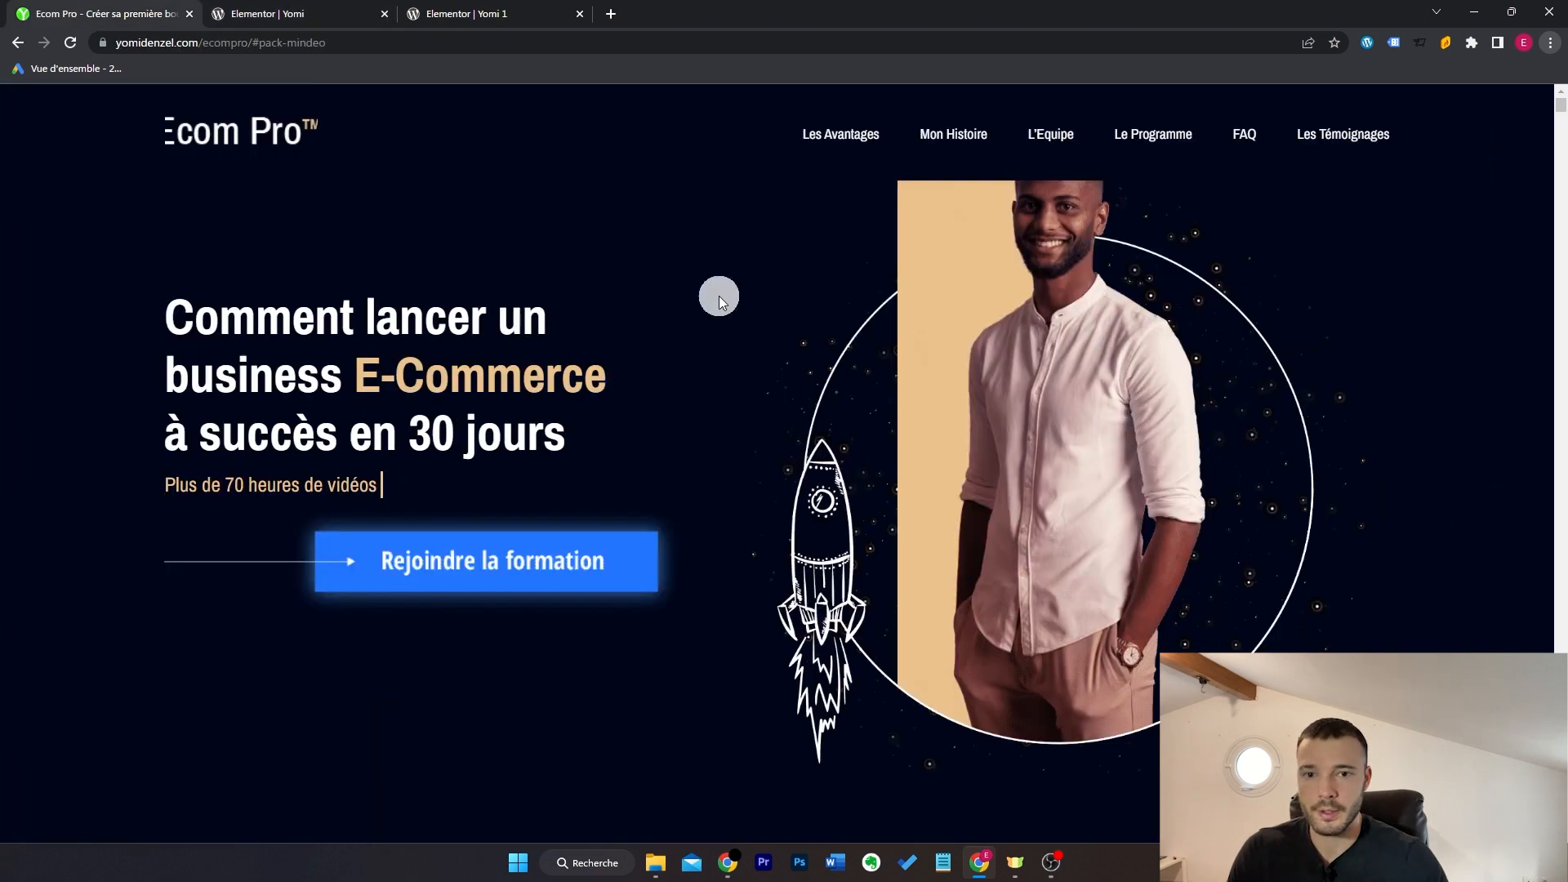
{"action": "left_click", "coordinate": [241, 10]}
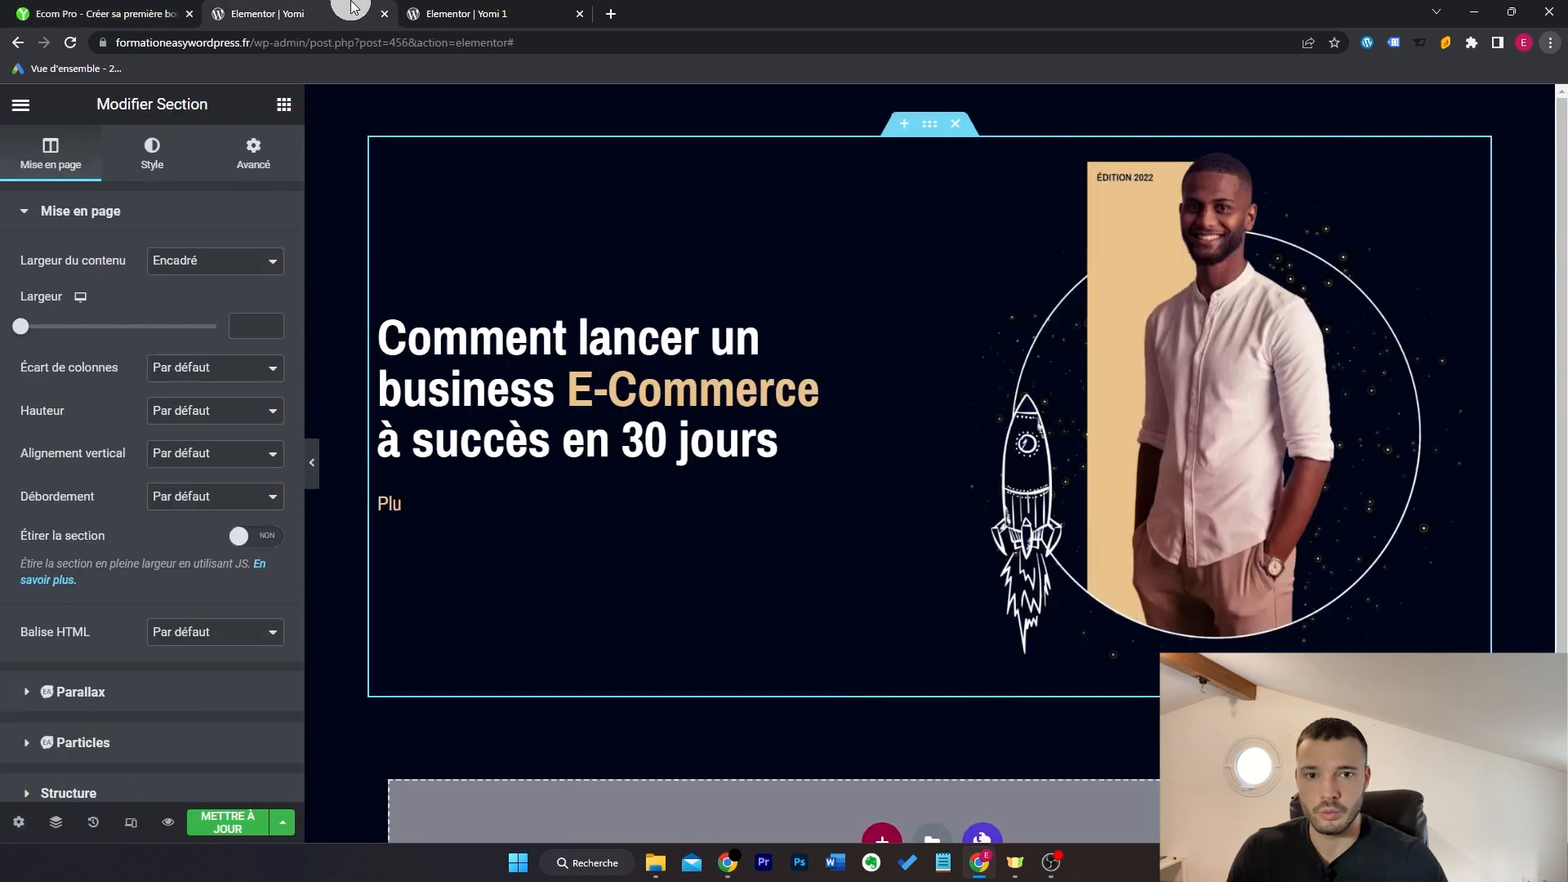
{"action": "left_click", "coordinate": [257, 536]}
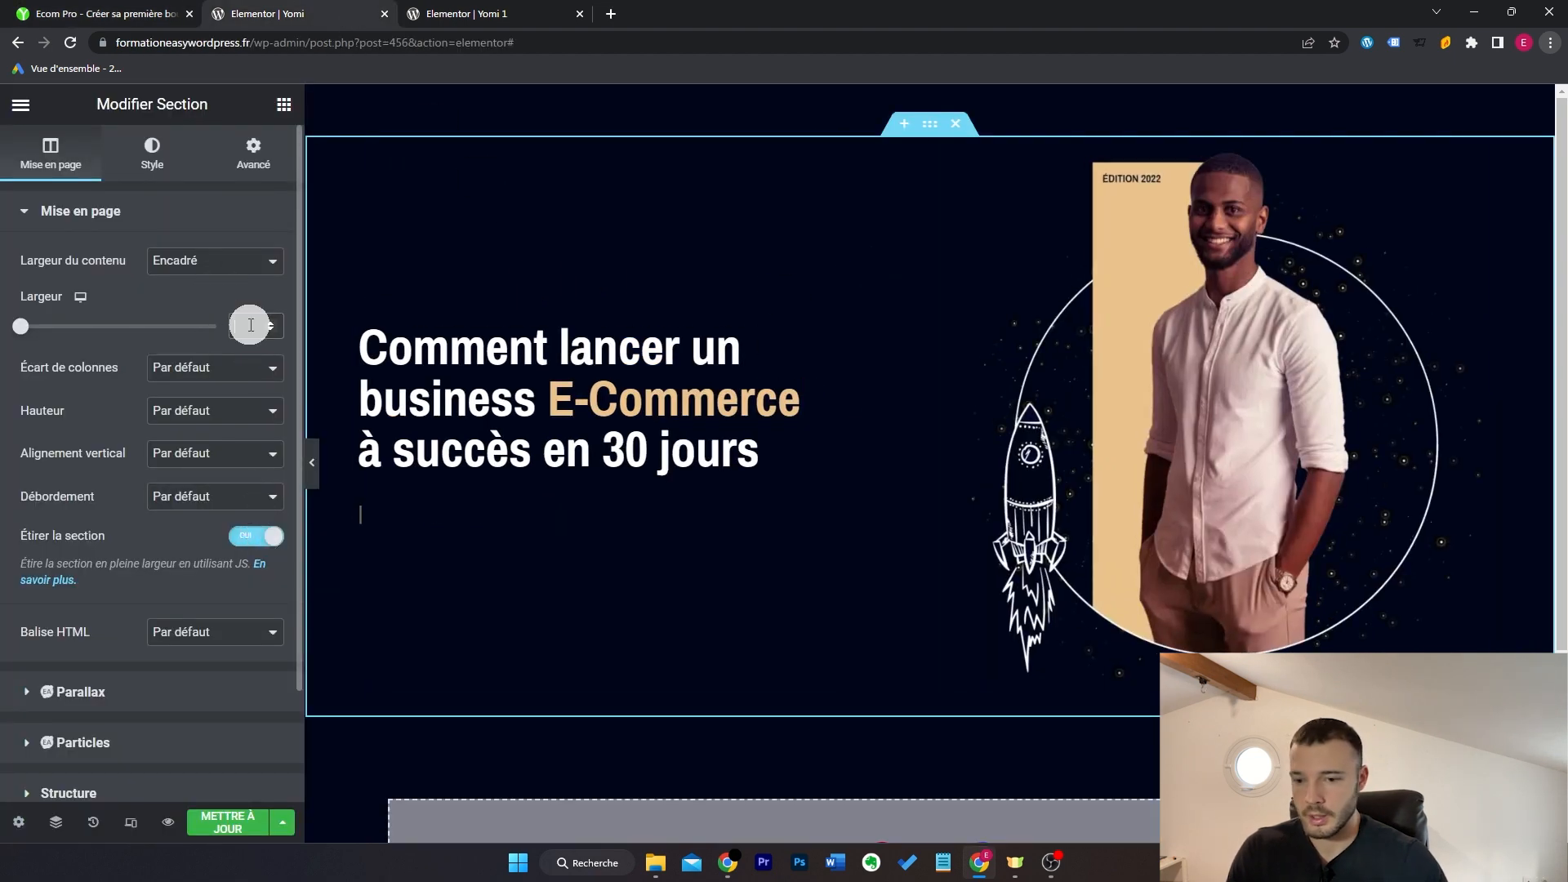
{"action": "type", "text": "1248"}
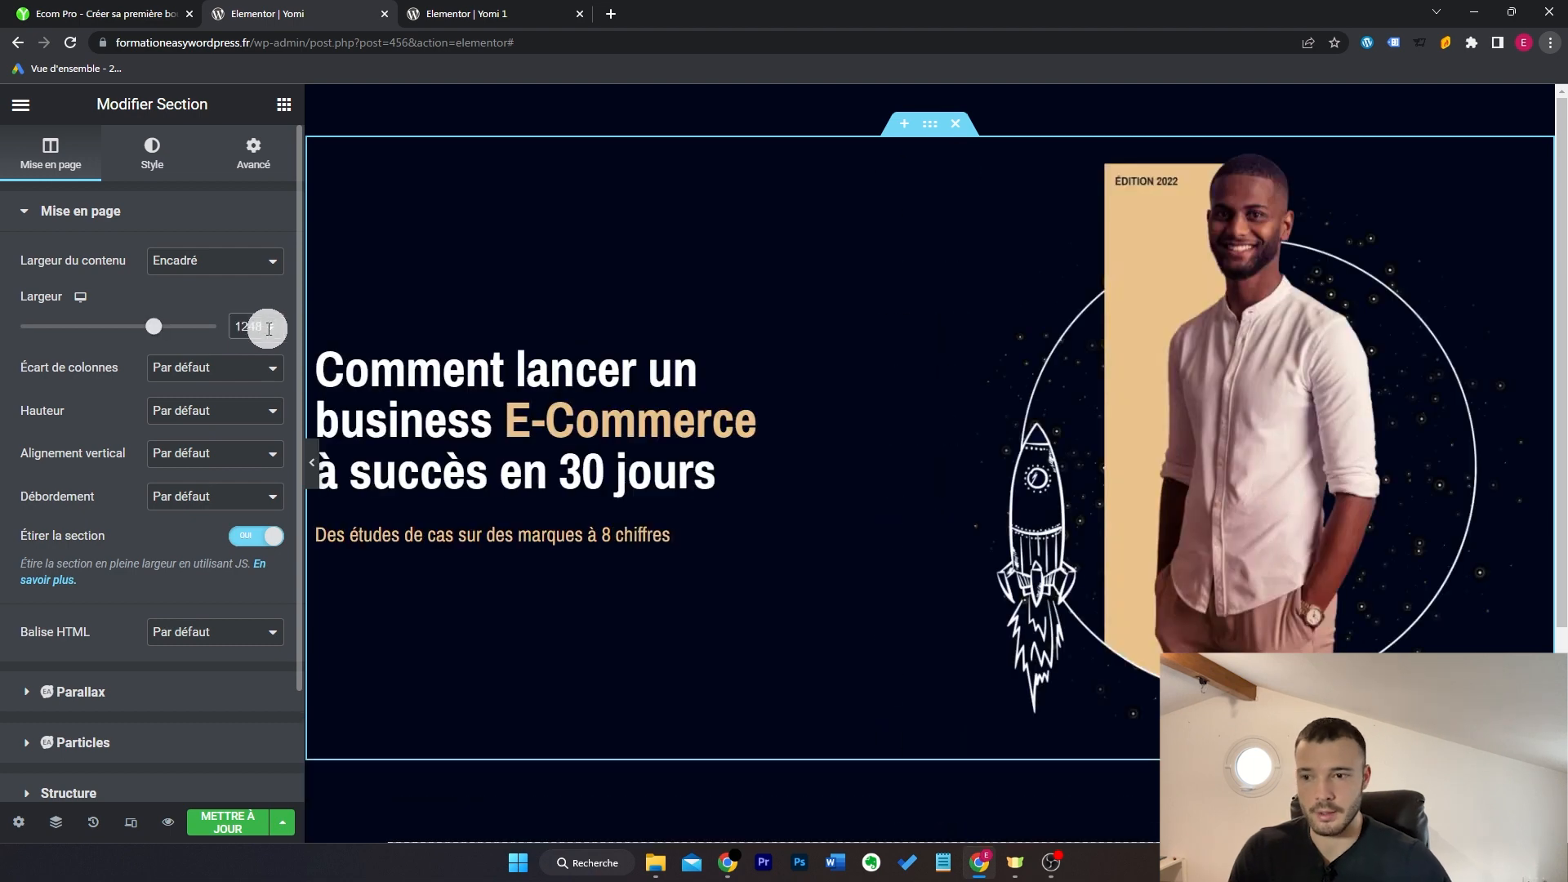
Step: Inspect the "Rejoindre la formation" button on the reference page to examine how its hover effect is built
{"action": "key", "text": "ctrl+p"}
{"action": "key", "text": "ctrl+shift+Tab"}
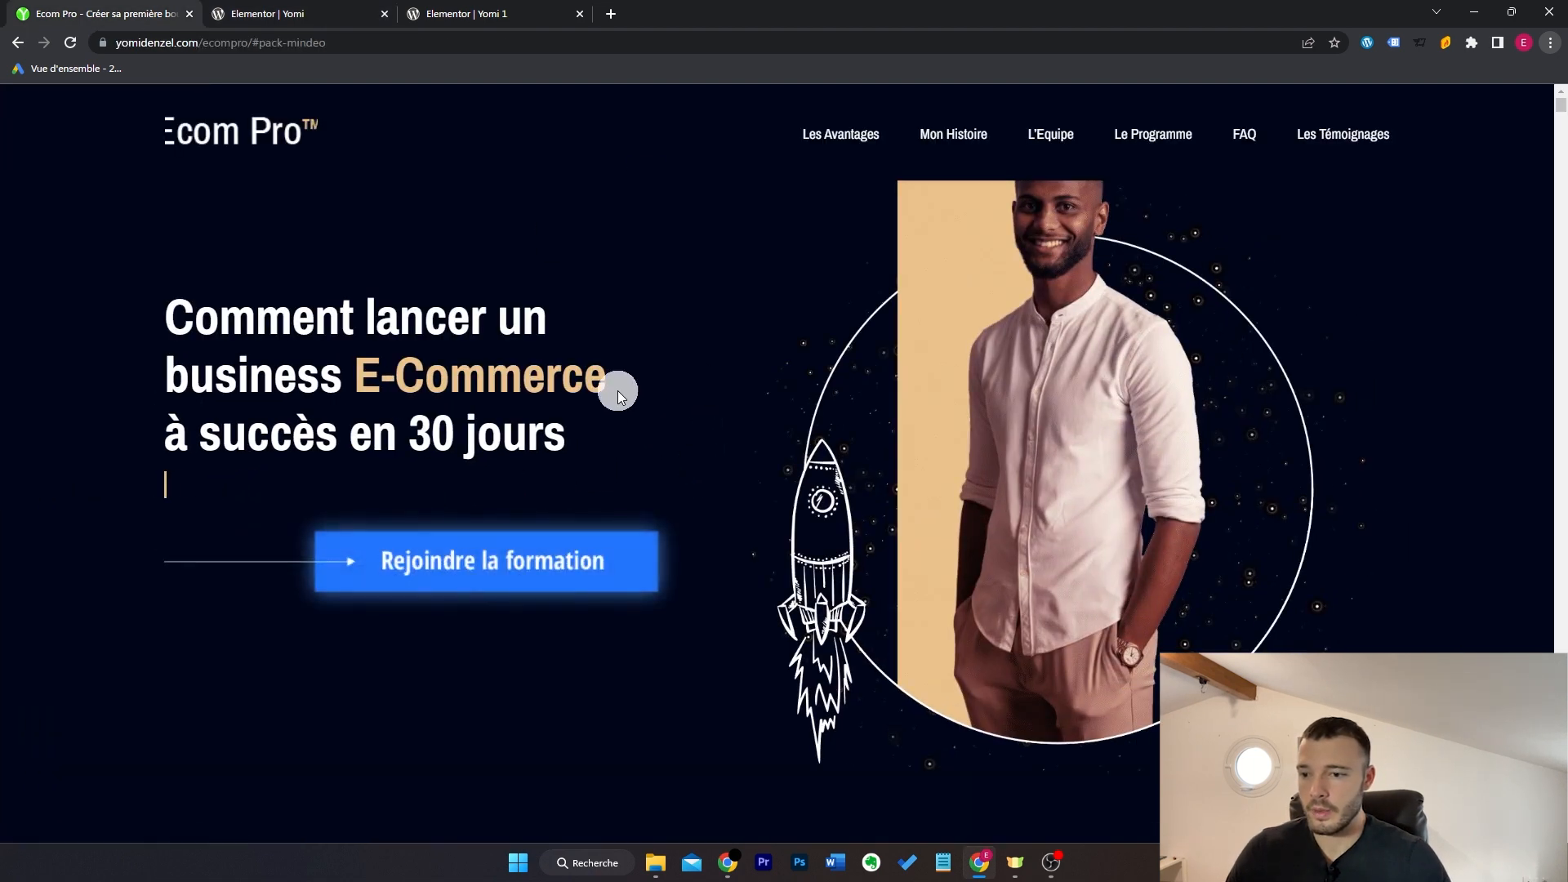
{"action": "left_click_drag", "start_coordinate": [542, 567], "coordinate": [641, 452]}
{"action": "scroll", "coordinate": [756, 542], "scroll_direction": "down", "scroll_amount": 1}
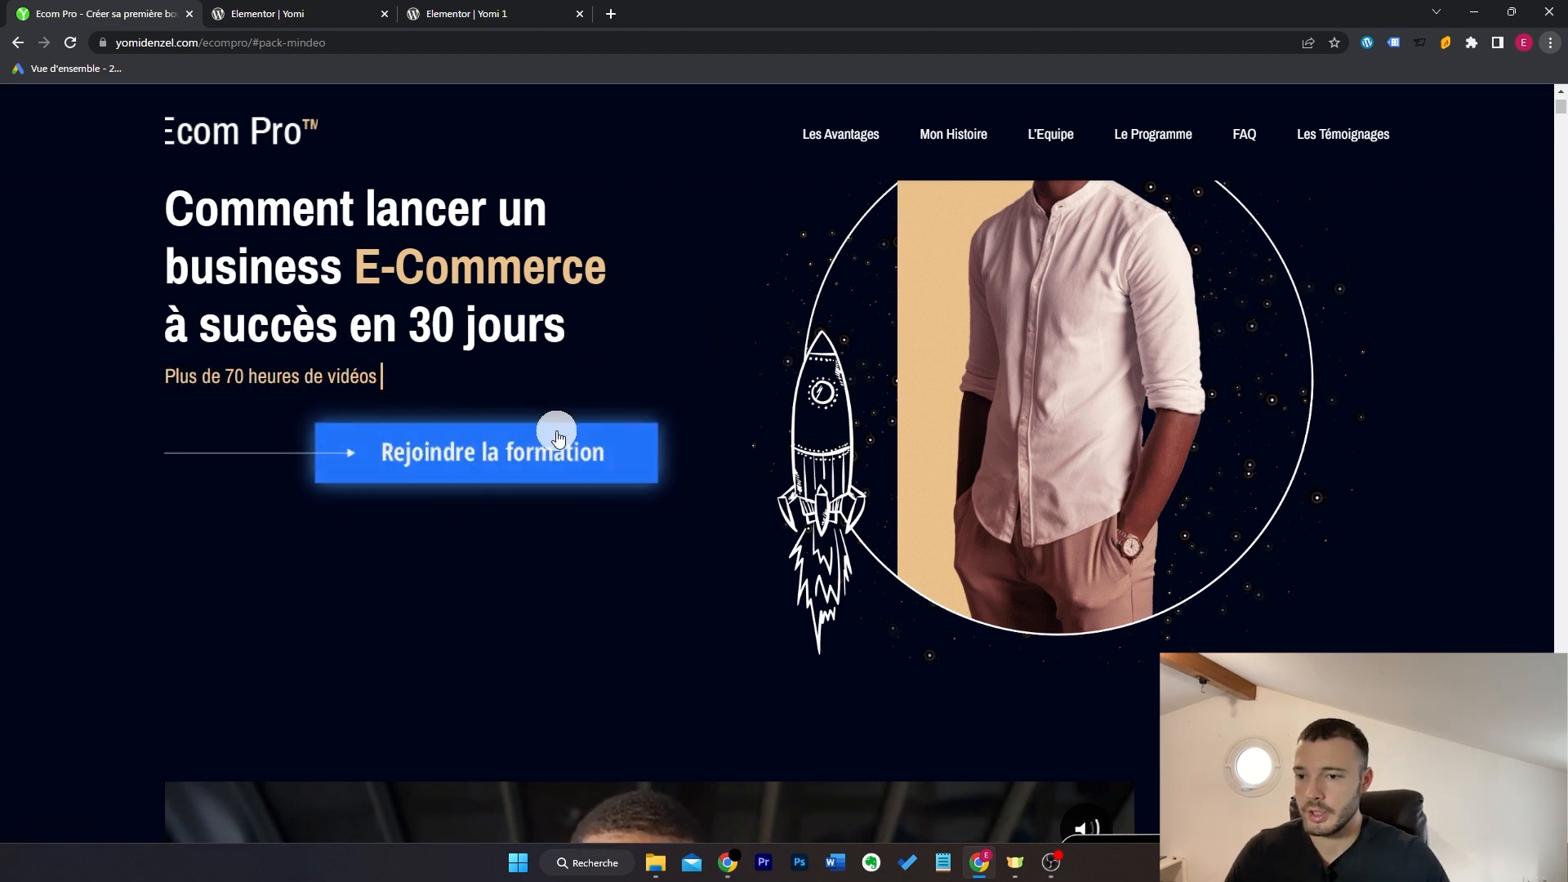
{"action": "right_click", "coordinate": [497, 449]}
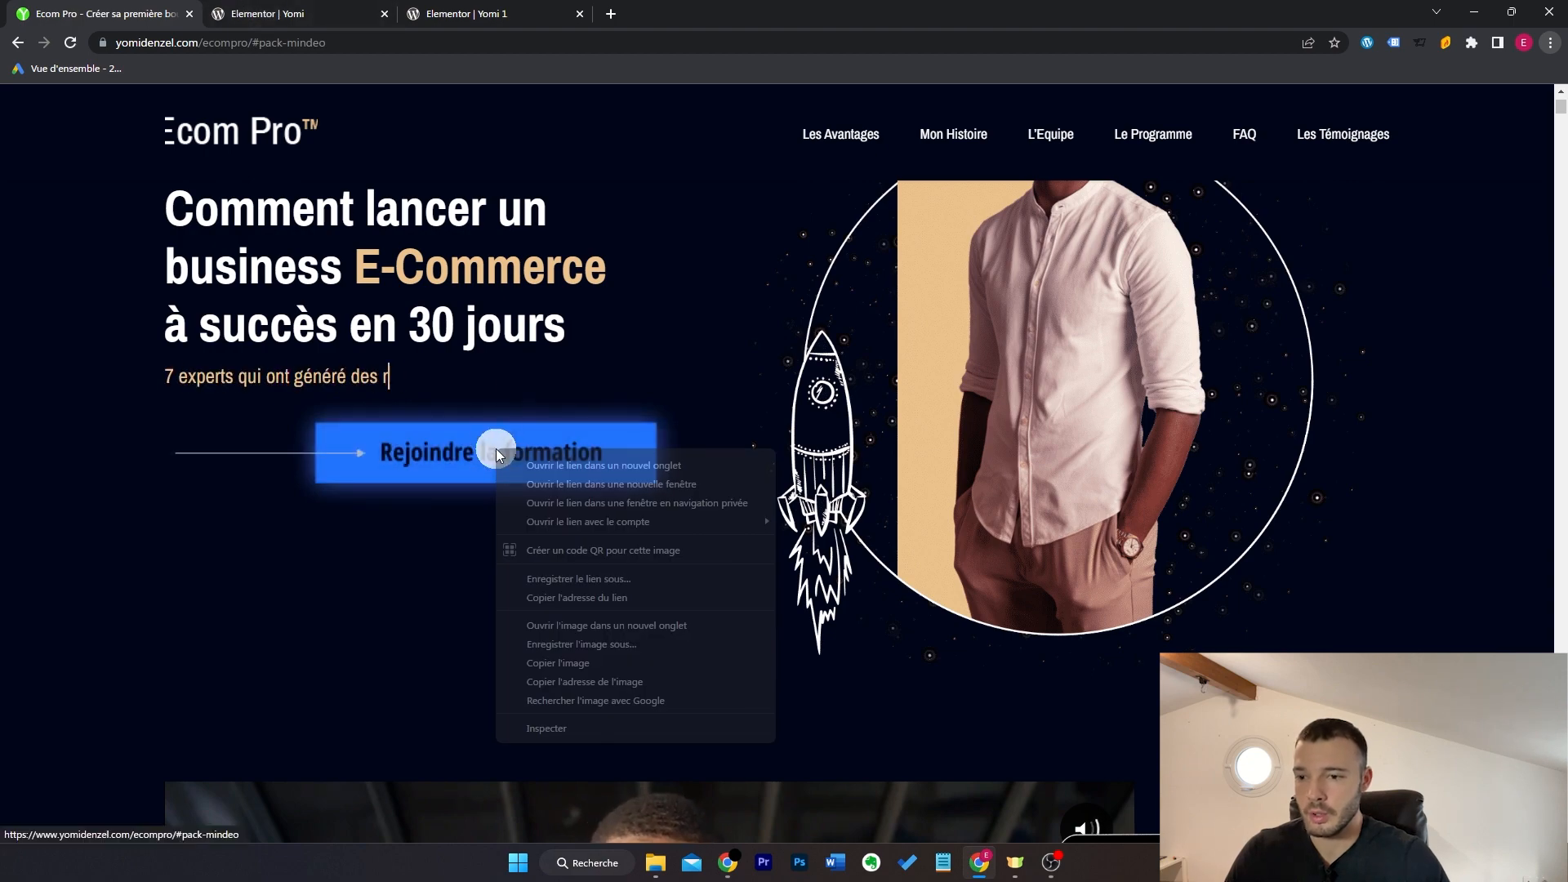
{"action": "left_click", "coordinate": [571, 738]}
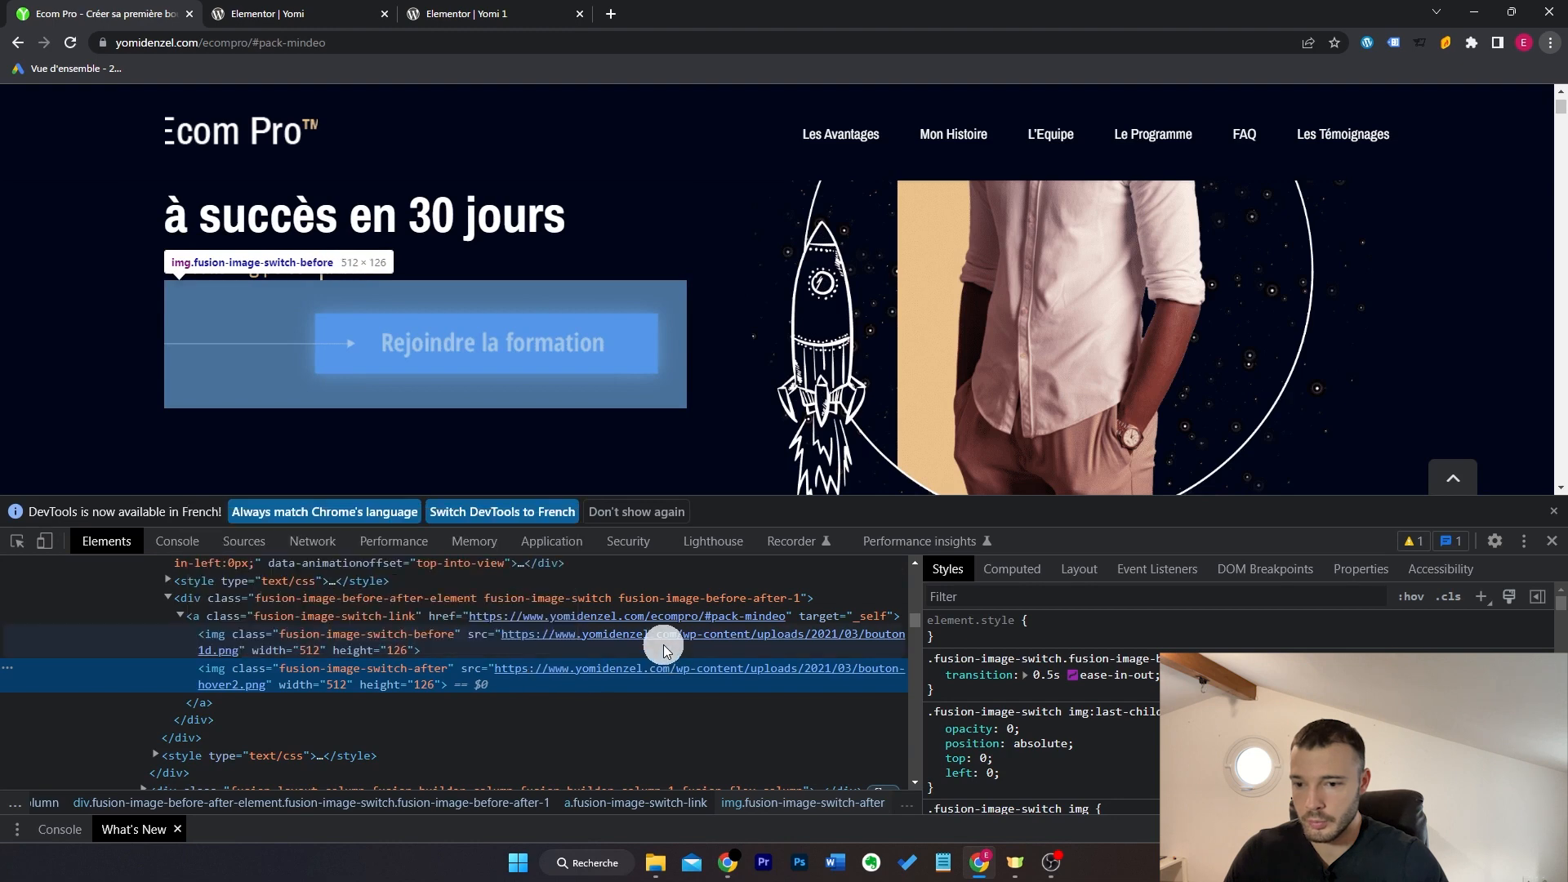
Step: Add an image widget below the fancy text using bouton-hover2.png from the media library
{"action": "left_click", "coordinate": [282, 14]}
{"action": "left_click", "coordinate": [283, 105]}
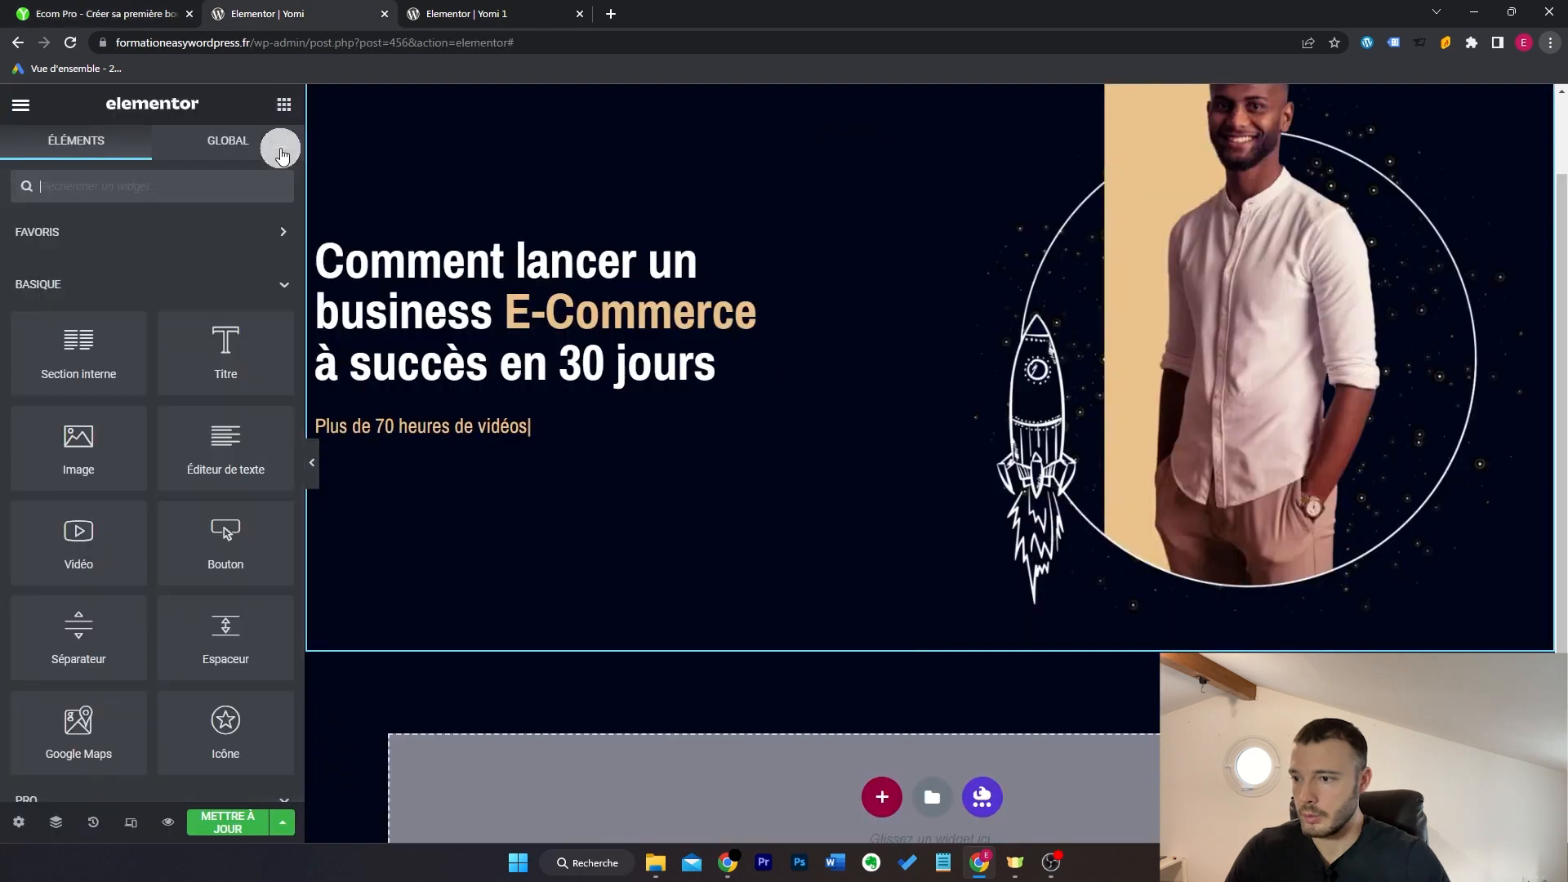
{"action": "left_click_drag", "start_coordinate": [73, 450], "coordinate": [615, 450]}
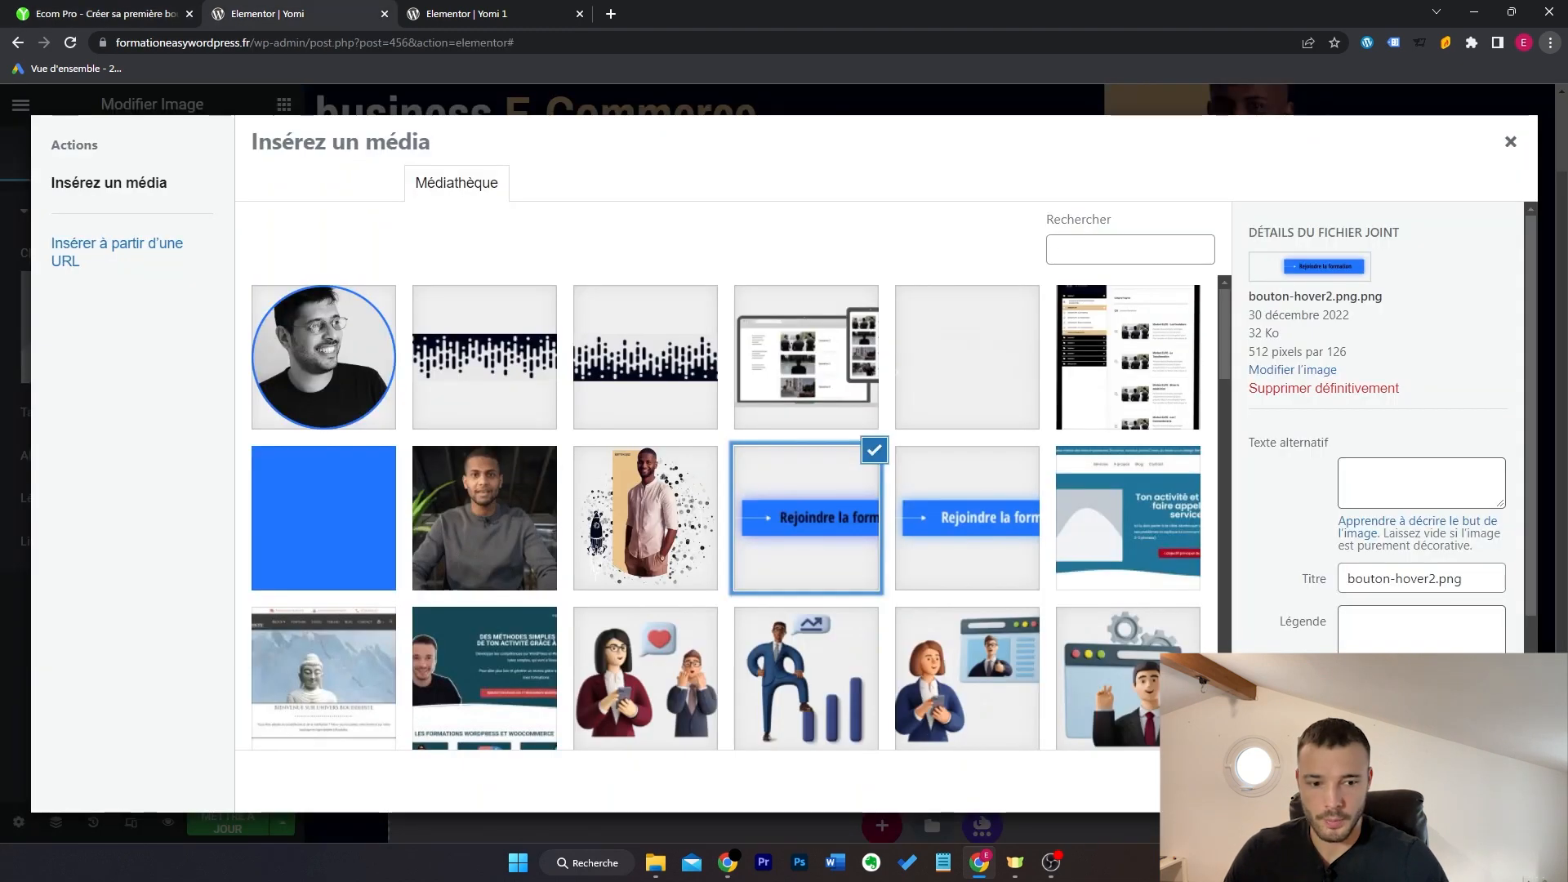
{"action": "left_click", "coordinate": [1466, 780]}
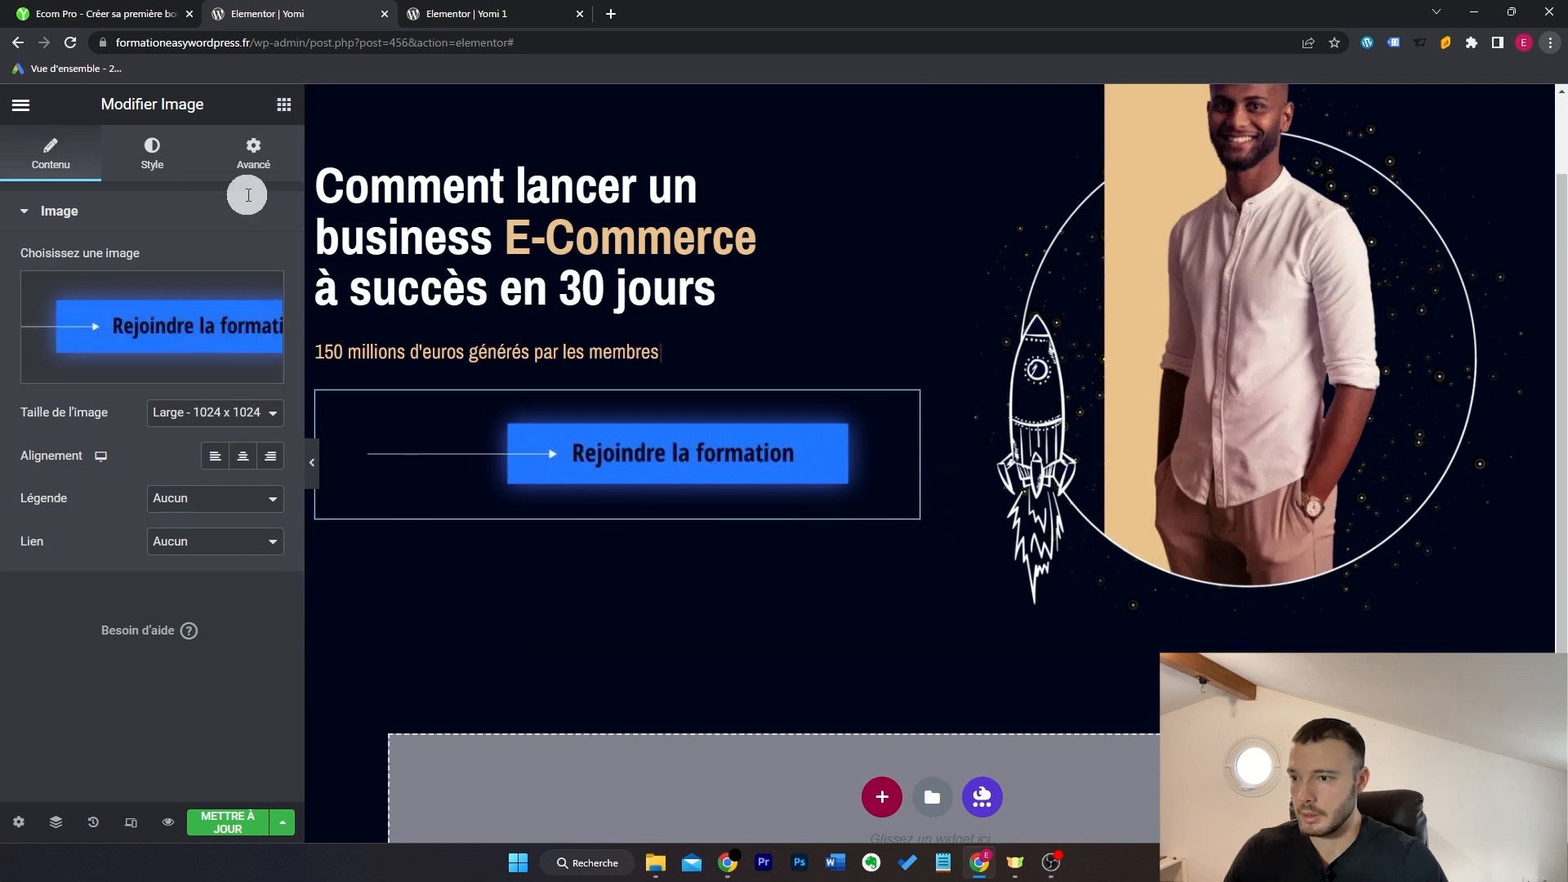
Step: Add a second image widget below the black-text button using bouton1d.png from the media library
{"action": "left_click", "coordinate": [284, 103]}
{"action": "left_click_drag", "start_coordinate": [74, 455], "coordinate": [612, 486]}
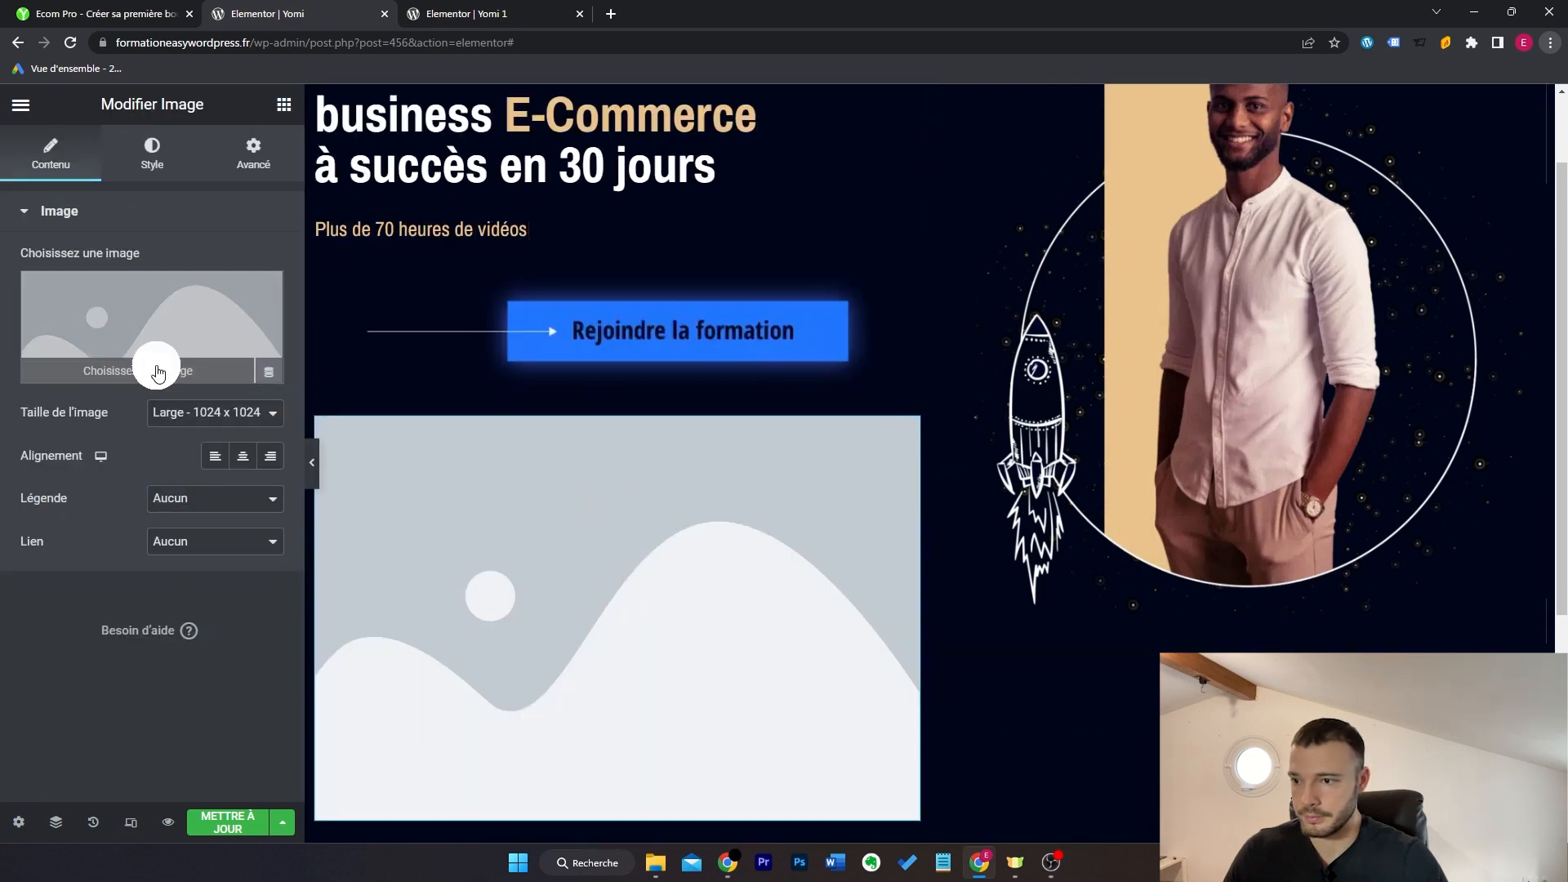
{"action": "left_click", "coordinate": [158, 373]}
{"action": "left_click", "coordinate": [942, 496]}
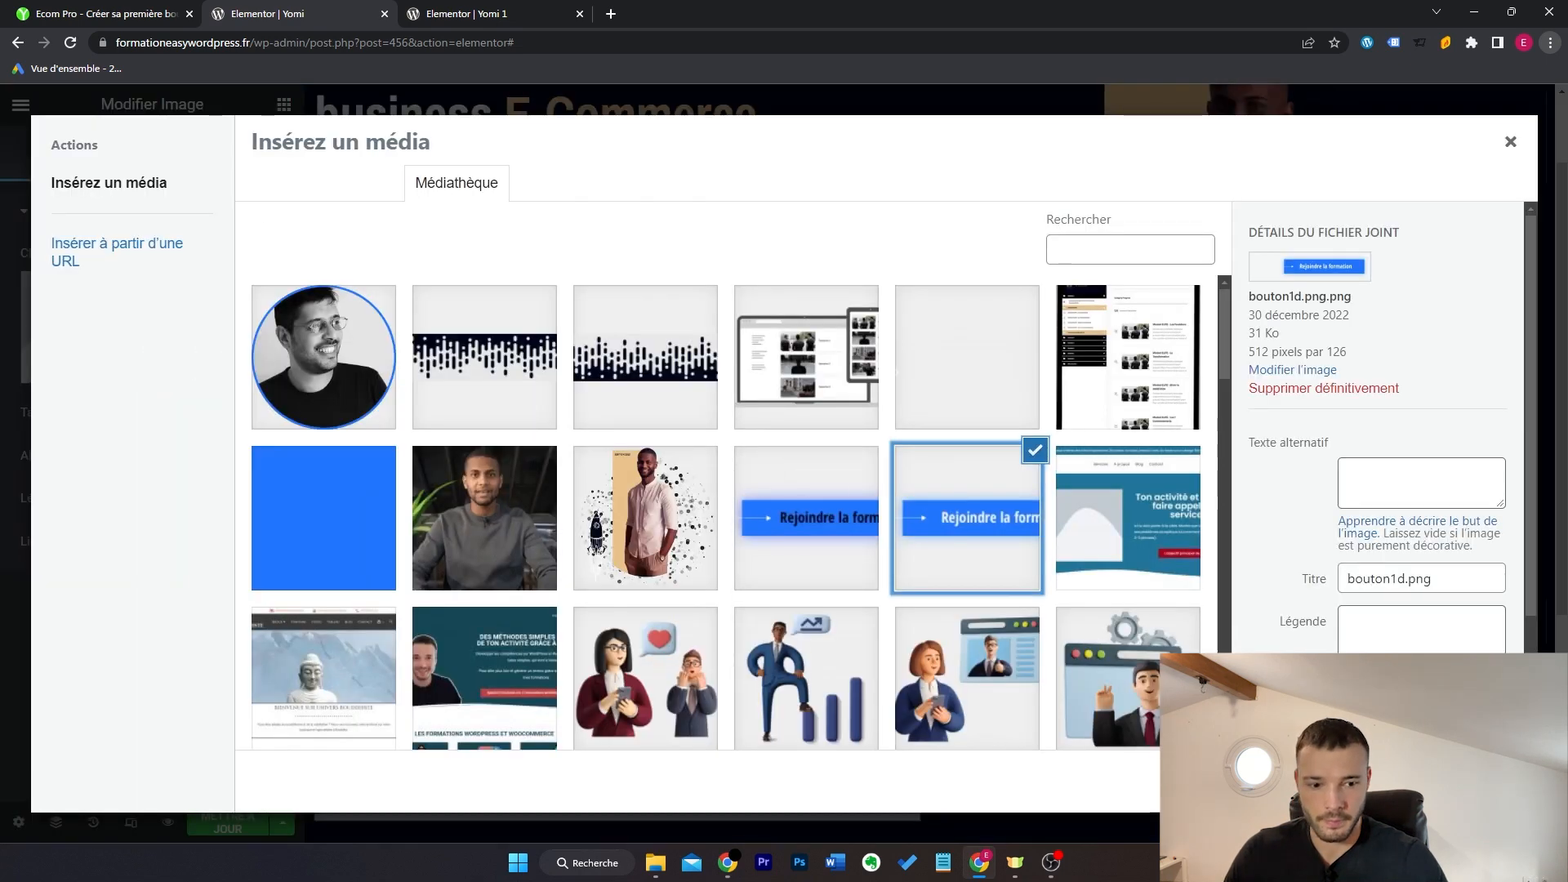
{"action": "left_click", "coordinate": [1466, 780]}
Step: Assign the CSS class bouton_noir to the black-text button image
{"action": "left_click", "coordinate": [253, 151]}
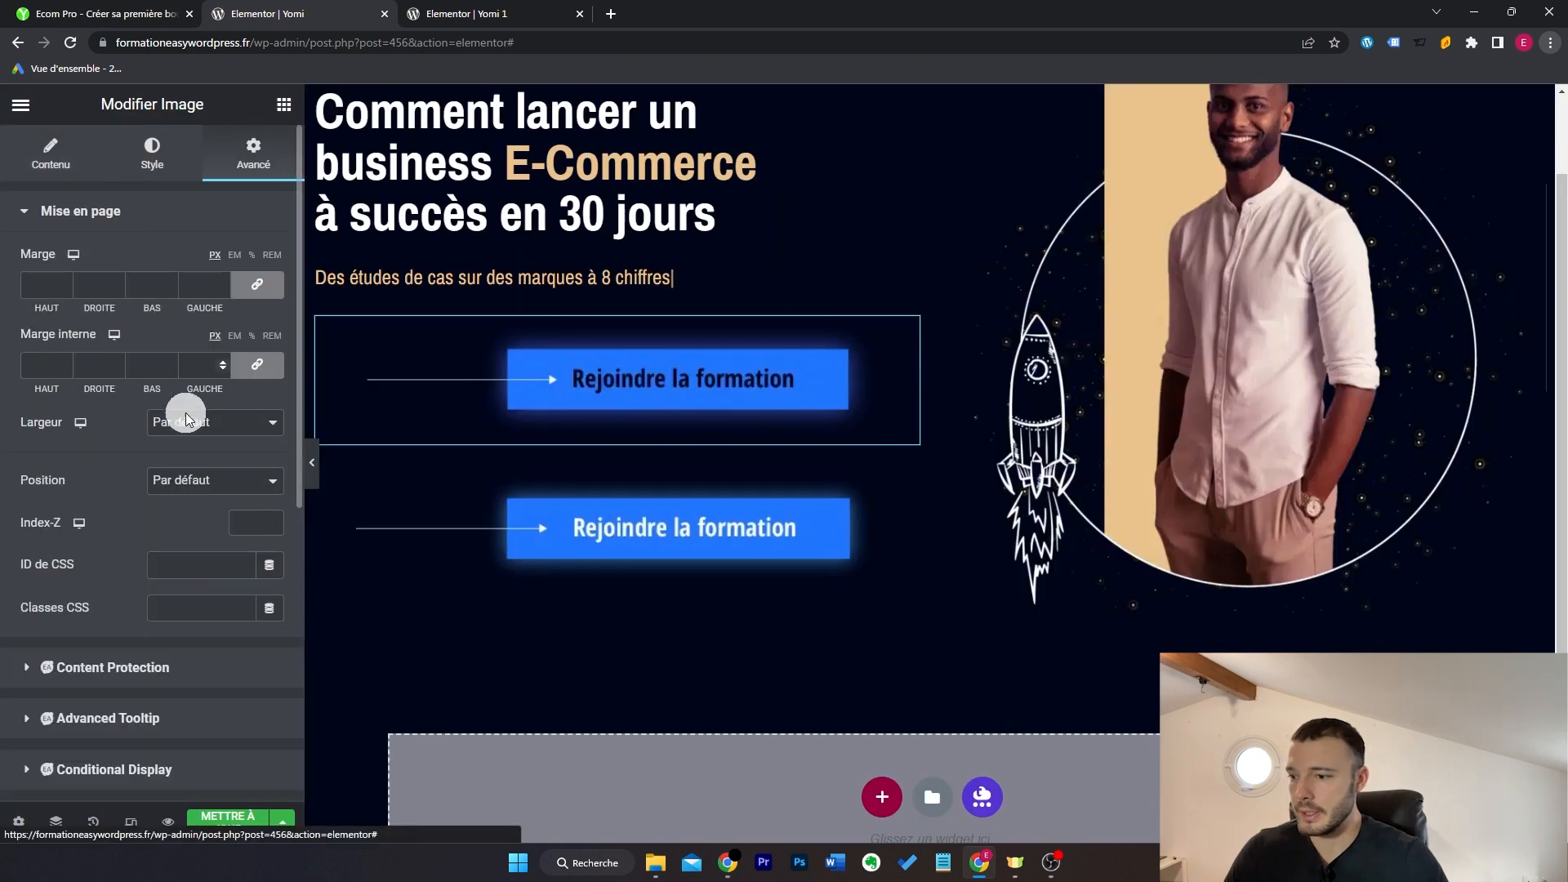
{"action": "left_click", "coordinate": [185, 610]}
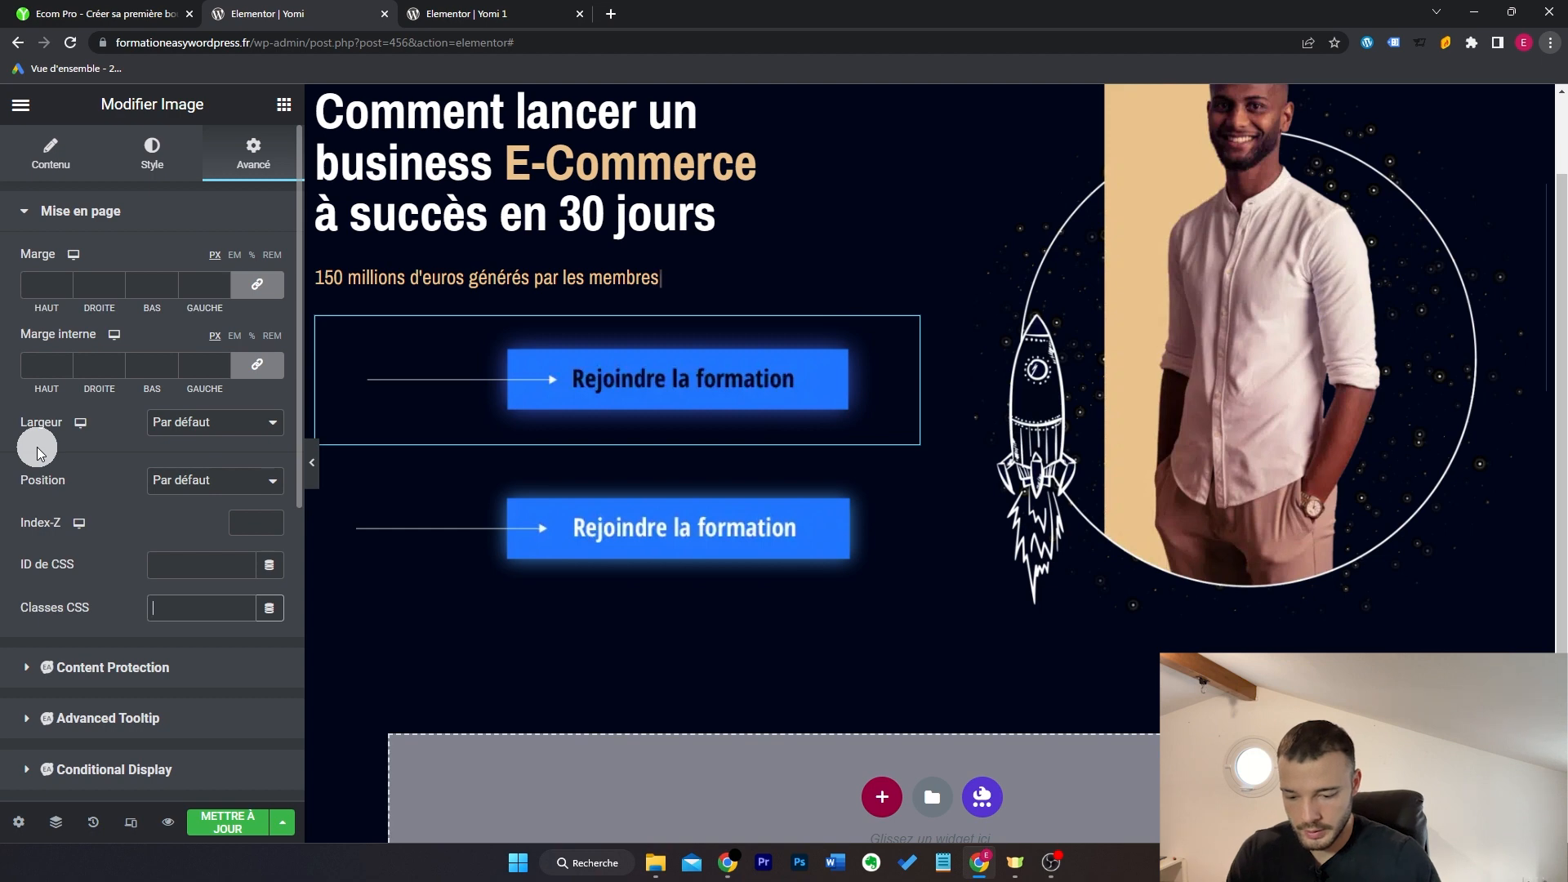
{"action": "type", "text": "bouton_no"}
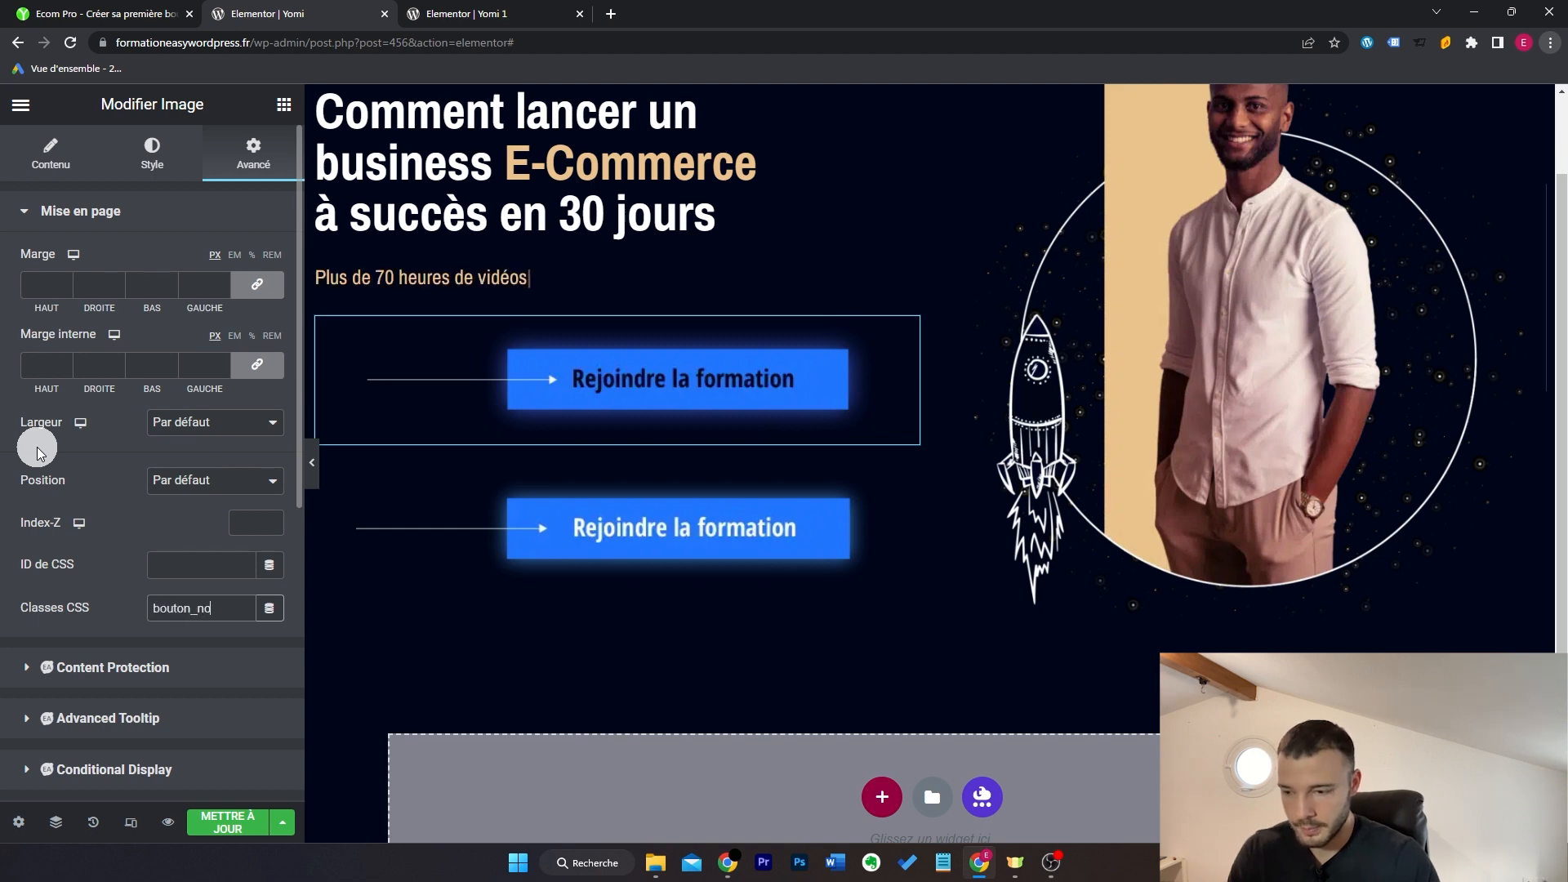
{"action": "type", "text": "i"}
Step: Assign the CSS class bouton_blanc to the white-text button image
{"action": "left_click", "coordinate": [490, 531]}
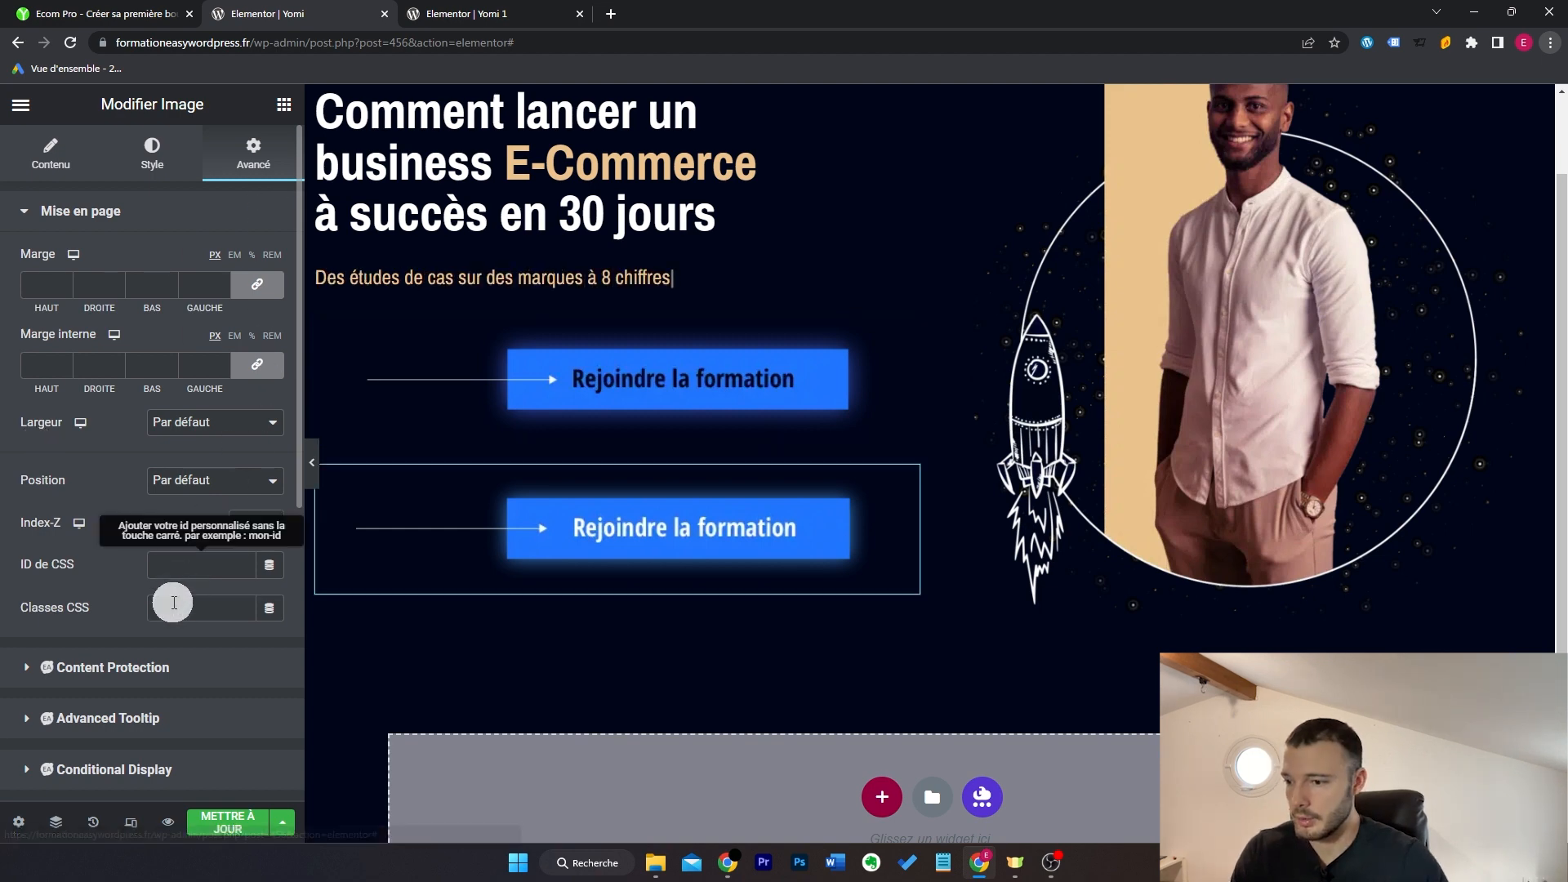
{"action": "left_click", "coordinate": [186, 608]}
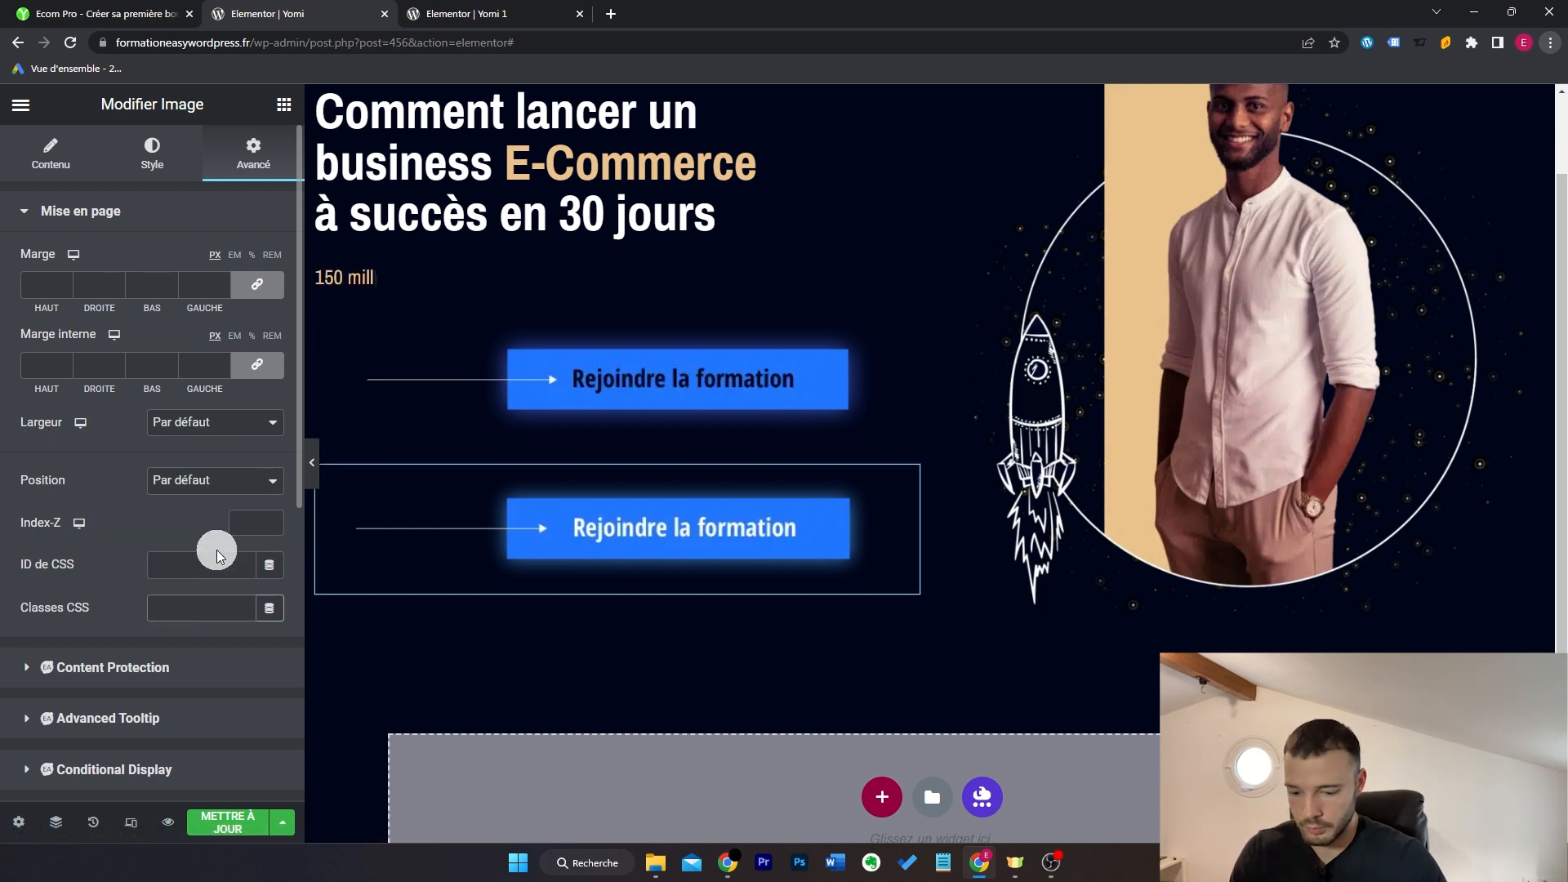
{"action": "type", "text": "bouton_blanc"}
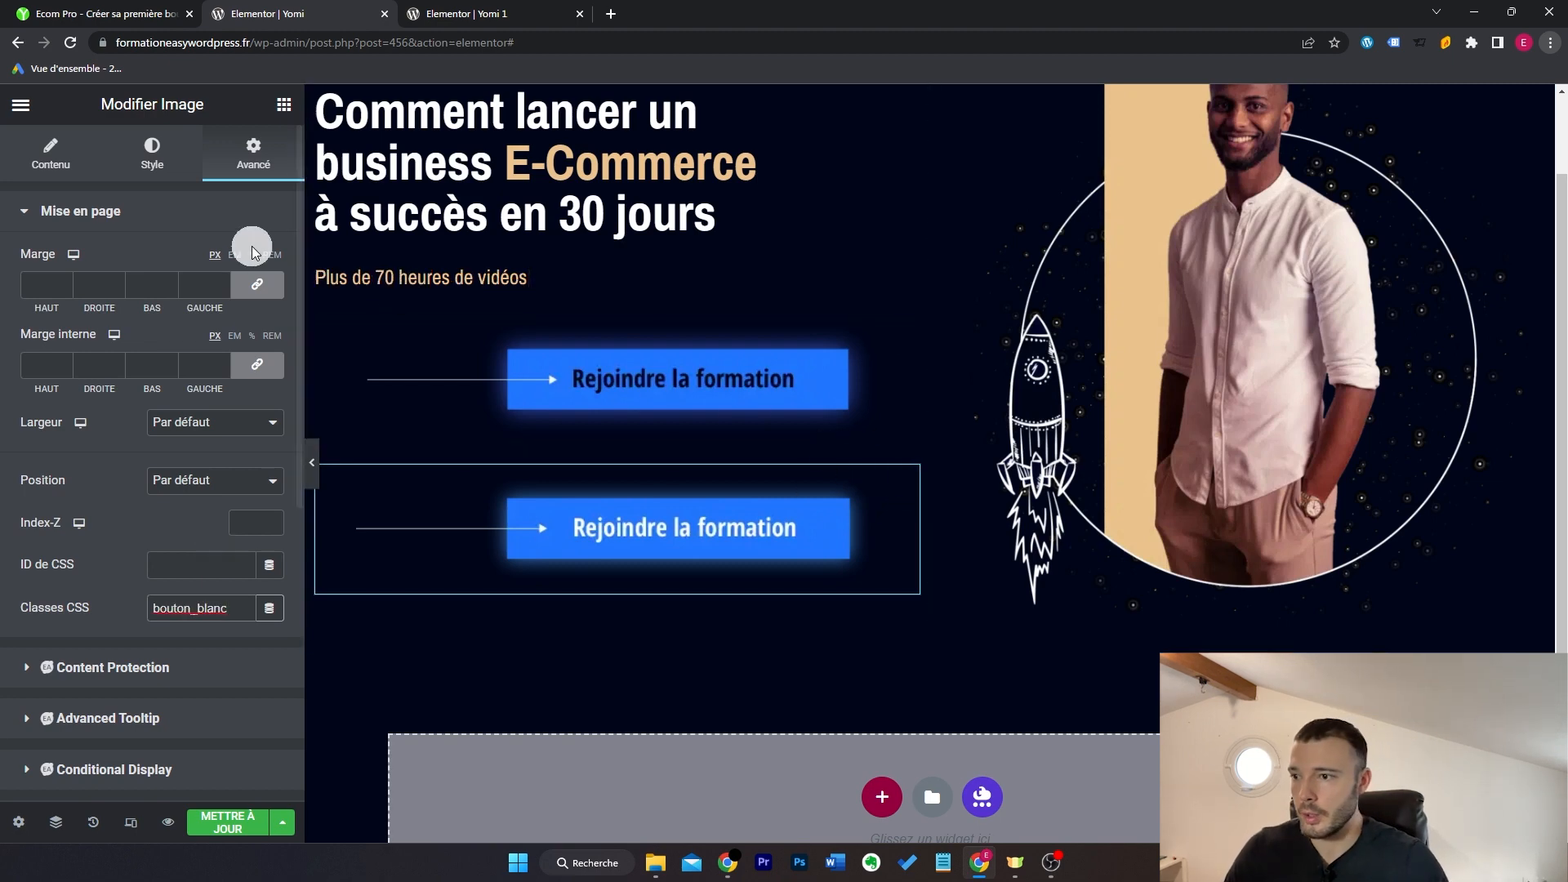
Step: Overlay the white-text button image on the black-text one with an unlinked top margin of -146 px, and check the full-width view
{"action": "left_click", "coordinate": [257, 285]}
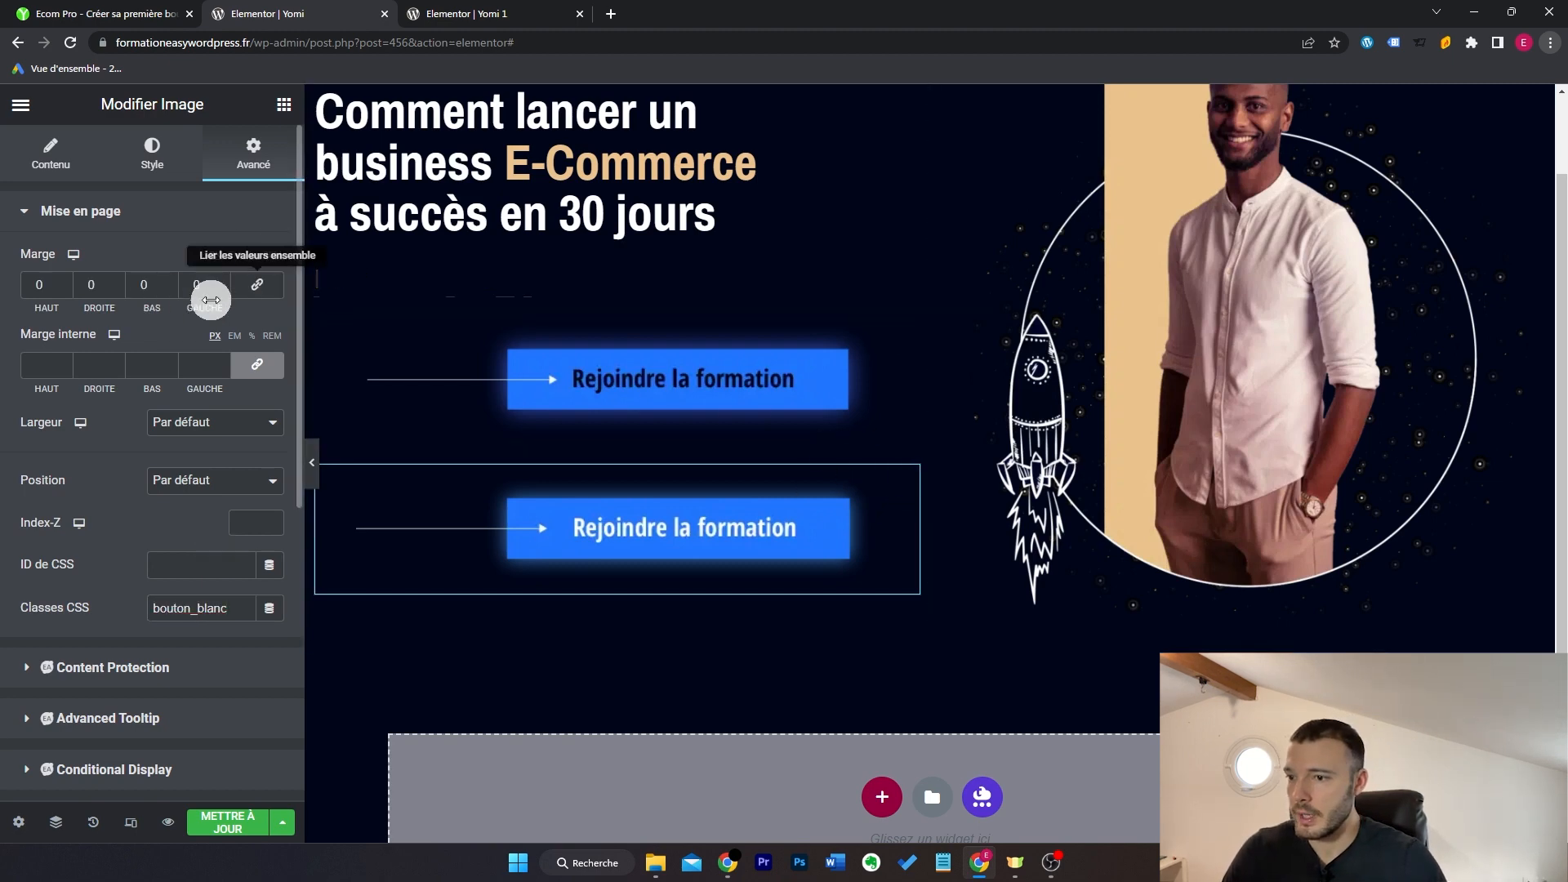
{"action": "left_click", "coordinate": [63, 291]}
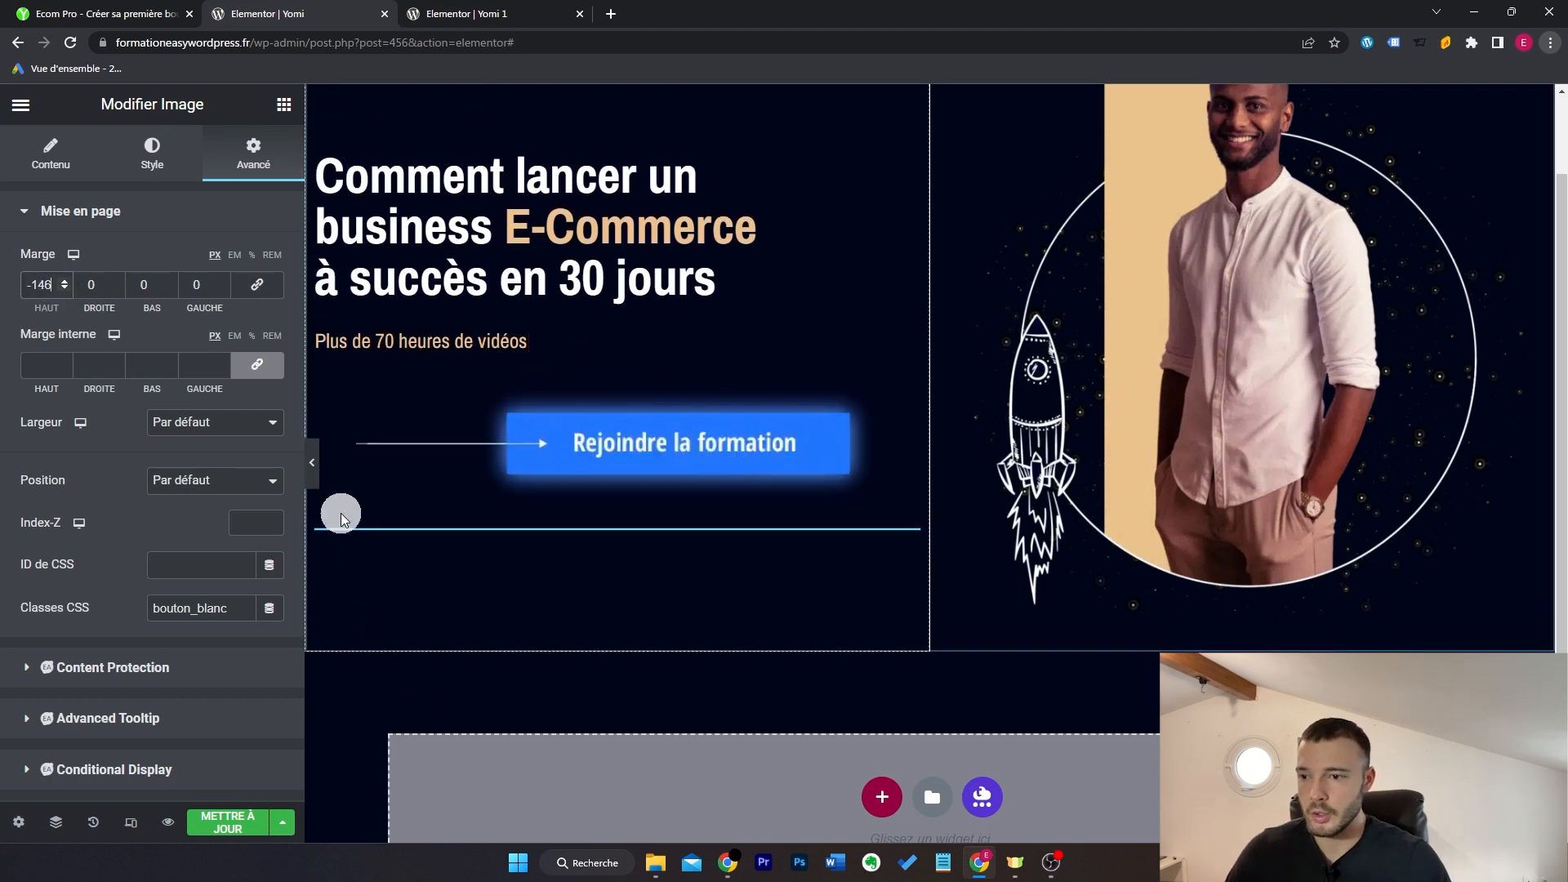
{"action": "left_click", "coordinate": [312, 462]}
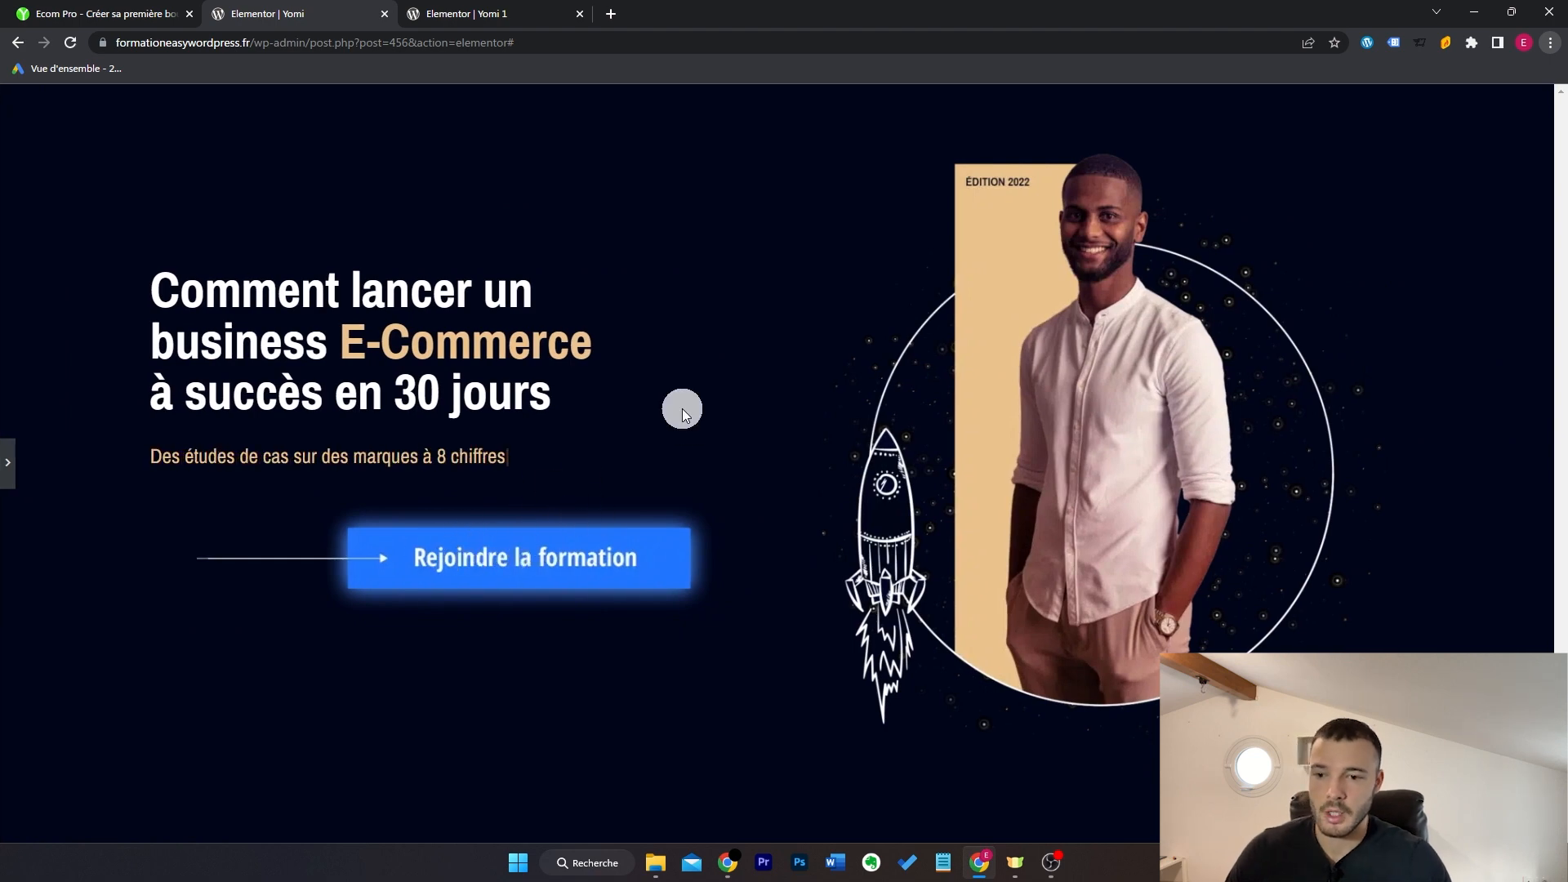
{"action": "left_click", "coordinate": [7, 462]}
Step: Set the white-text button image's link type to URL personnalisée
{"action": "left_click", "coordinate": [82, 159]}
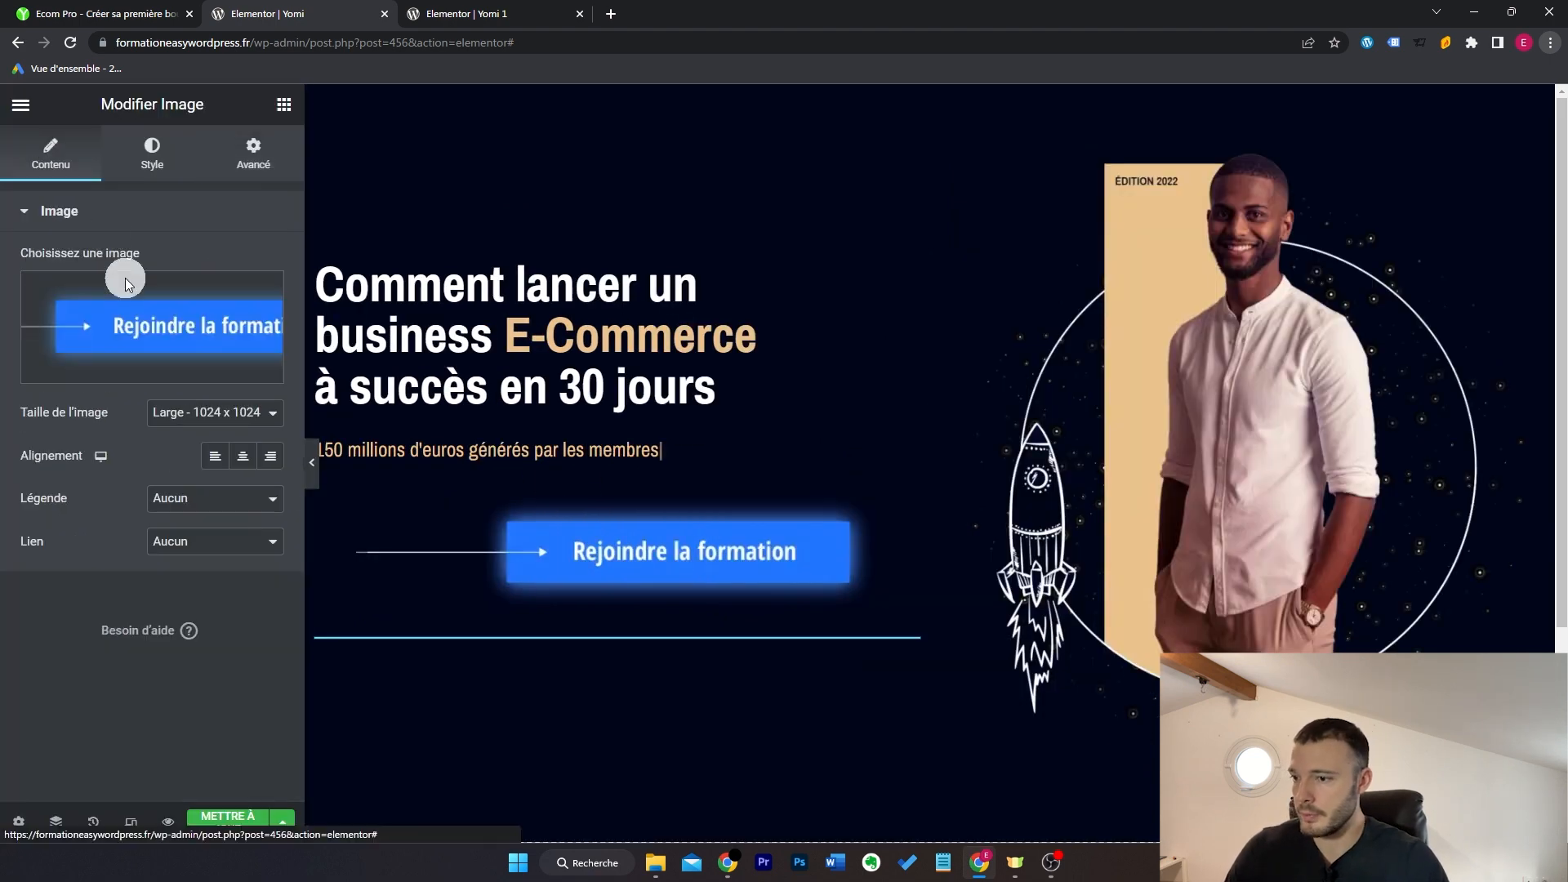
{"action": "left_click", "coordinate": [209, 542]}
{"action": "left_click", "coordinate": [210, 594]}
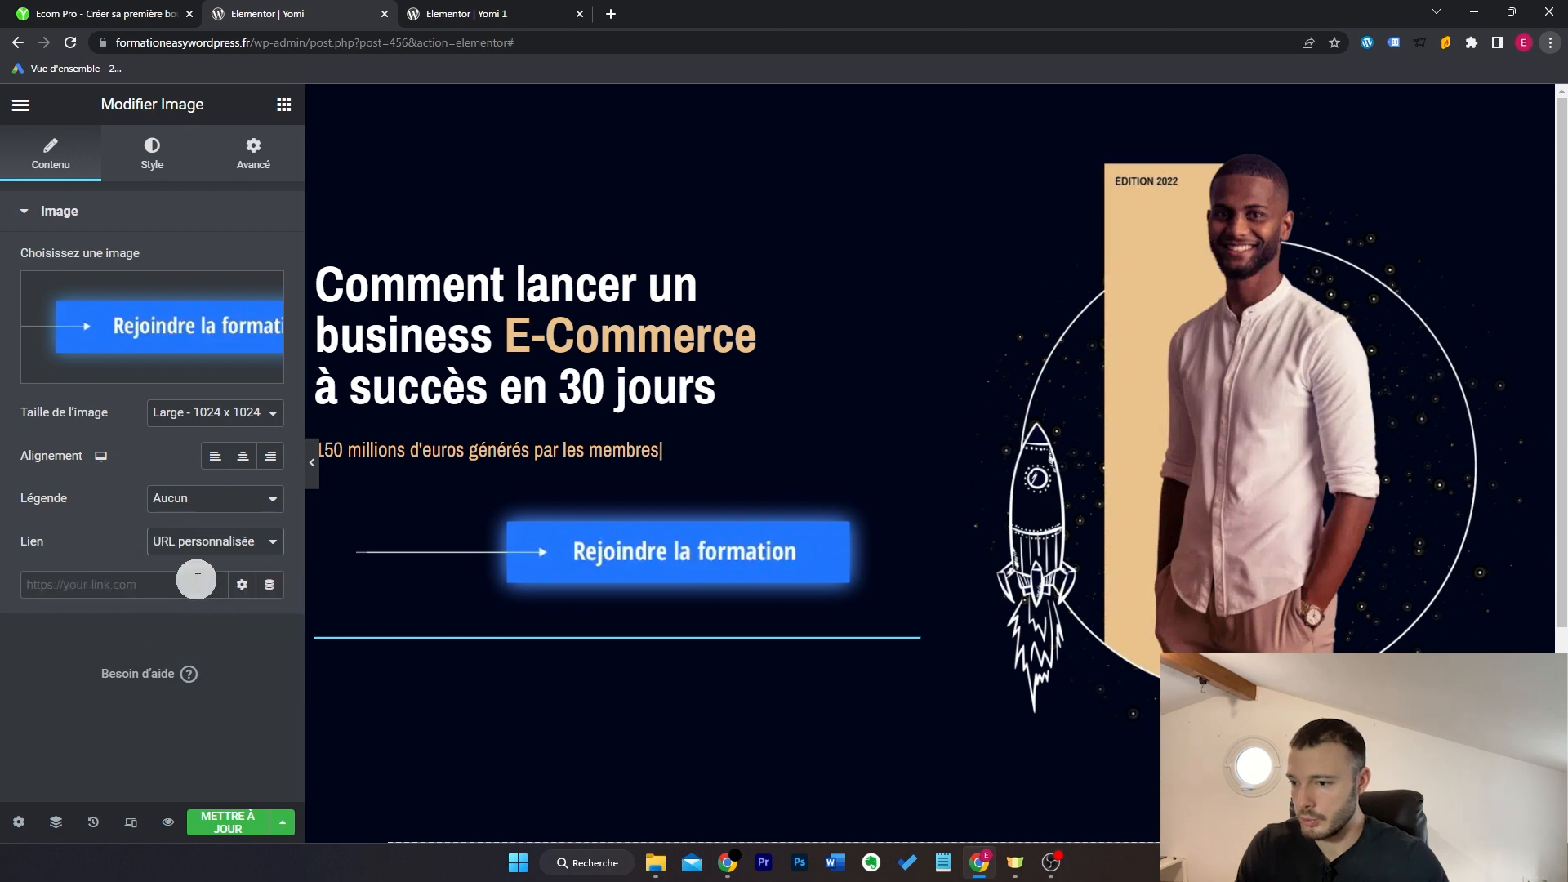
{"action": "left_click", "coordinate": [195, 579]}
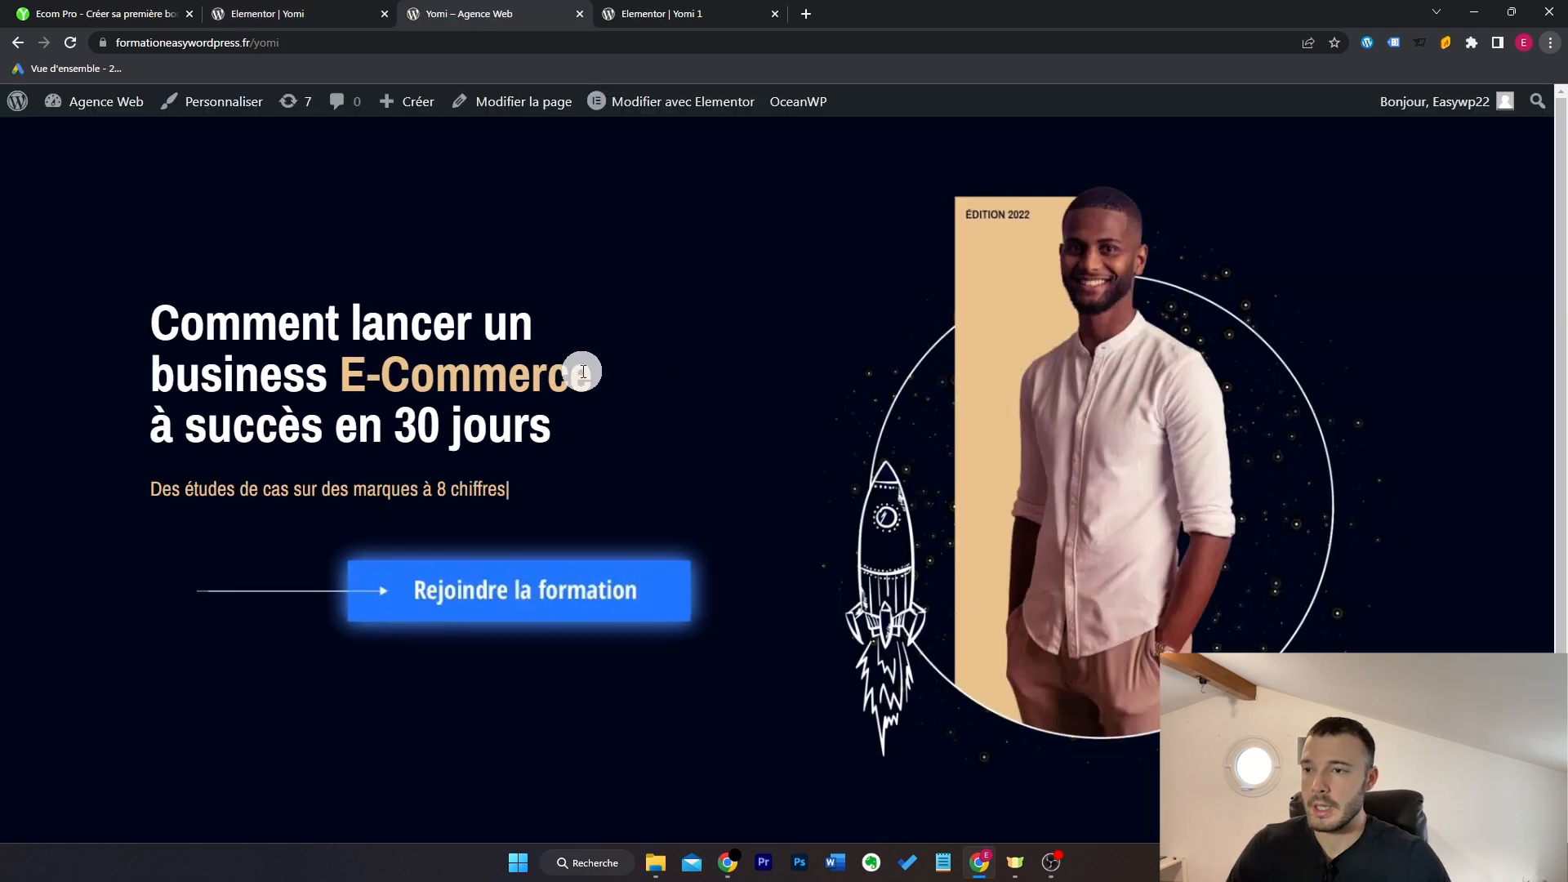
Step: In the site customizer's JS/CSS personnalisé section, append CSS: .bouton_blanc opacity 1, transition all 0.5s ease, hover opacity 0; .bouton_noir:hover opacity 1
{"action": "left_click", "coordinate": [222, 103]}
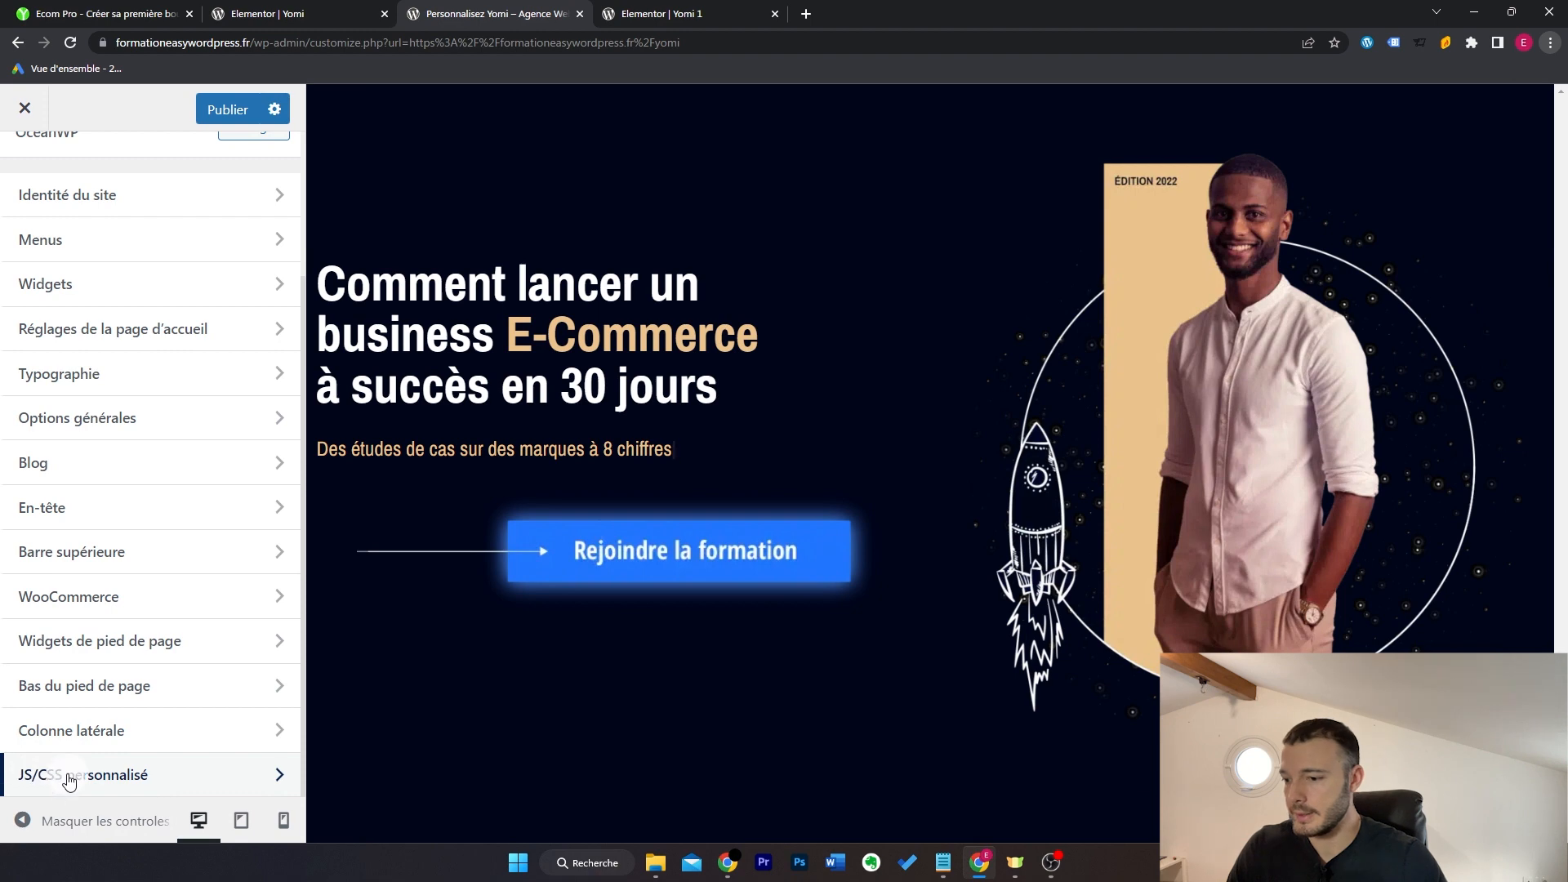
{"action": "left_click", "coordinate": [69, 776]}
{"action": "scroll", "coordinate": [163, 408], "scroll_direction": "down", "scroll_amount": 5}
{"action": "scroll", "coordinate": [186, 509], "scroll_direction": "down", "scroll_amount": 3}
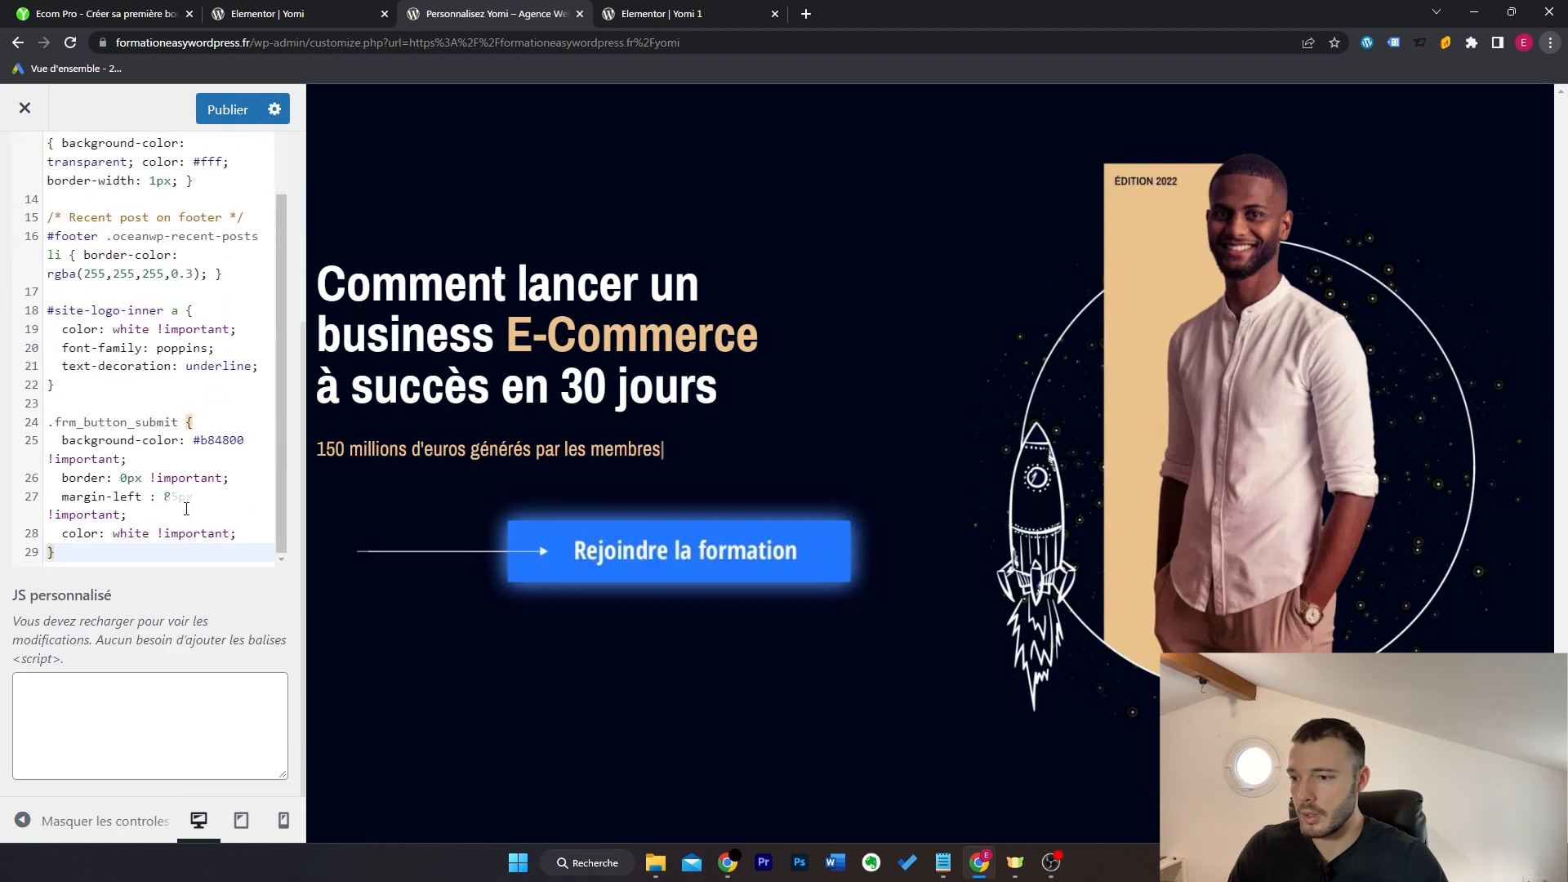
{"action": "key", "text": "Return"}
{"action": "key", "text": "Return"}
{"action": "key", "text": "Return"}
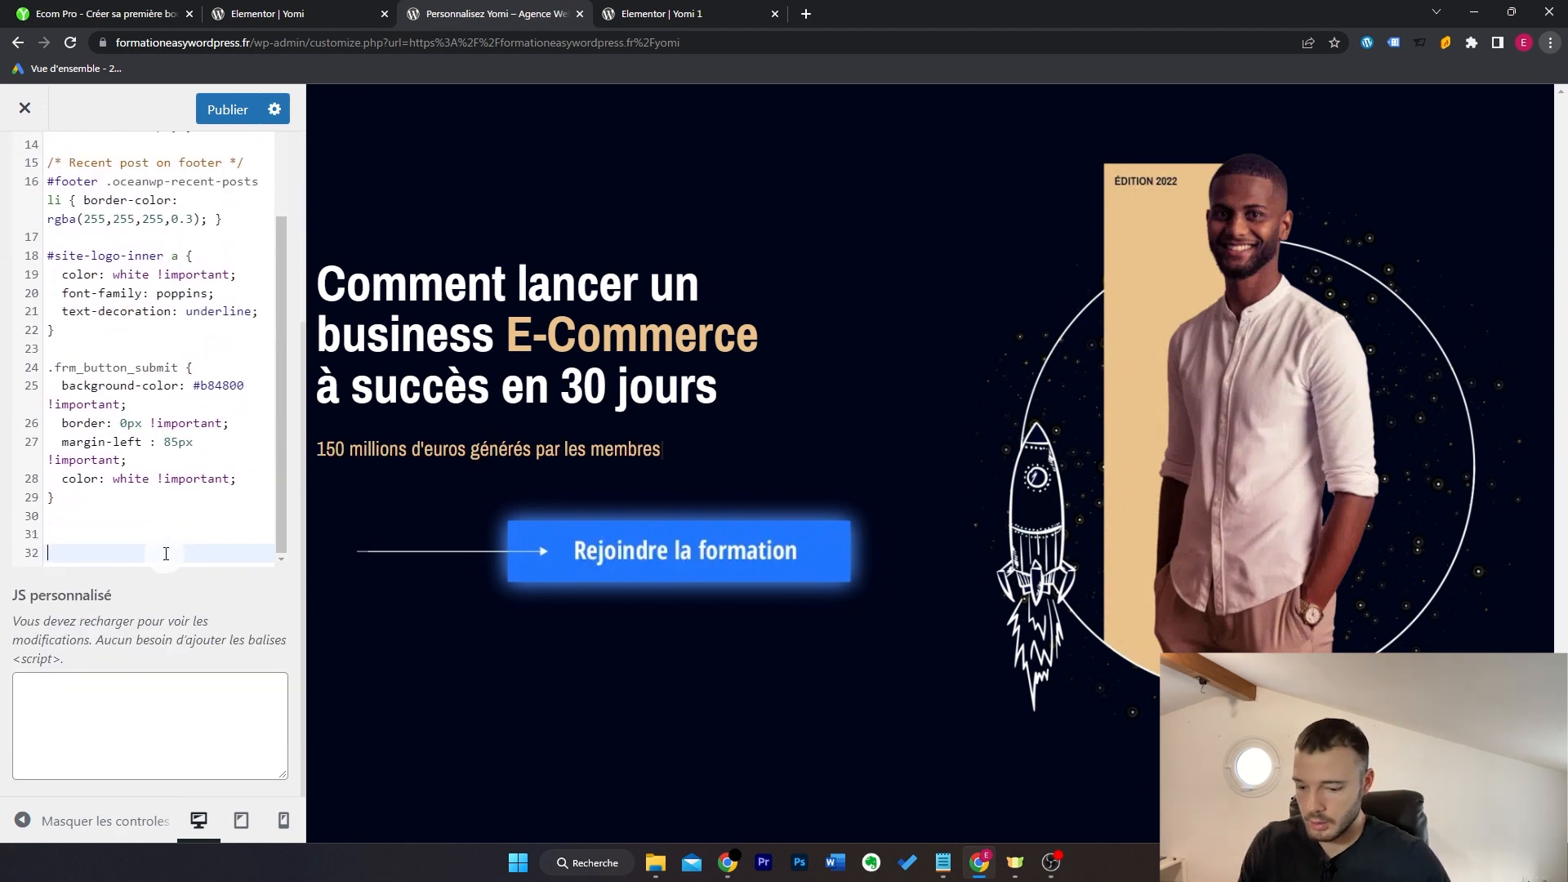
{"action": "type", "text": ".bouton_blanc {   opacity: 1;   transition: all 0.5s ease; }  .bouton_blanc:hover {   opacity: 0; }  .bouton_noir:hover {   opacity: 1; }"}
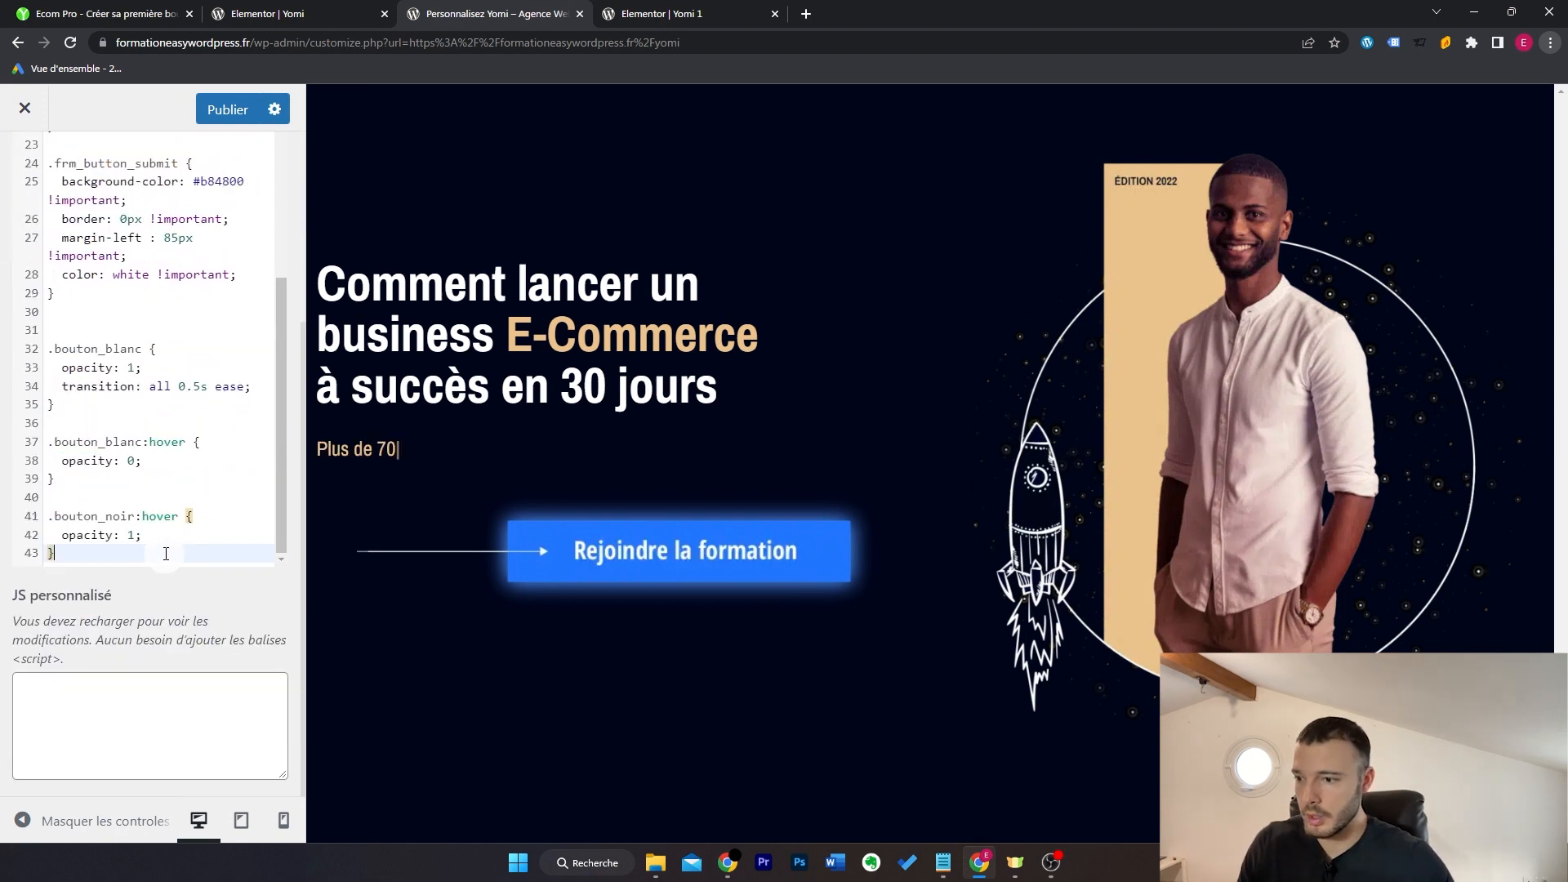
Step: Review the CSS rules for .bouton_blanc, its hover state and .bouton_noir:hover, checking the opacity and transition values
{"action": "left_click", "coordinate": [145, 404]}
{"action": "left_click_drag", "start_coordinate": [145, 348], "coordinate": [83, 344]}
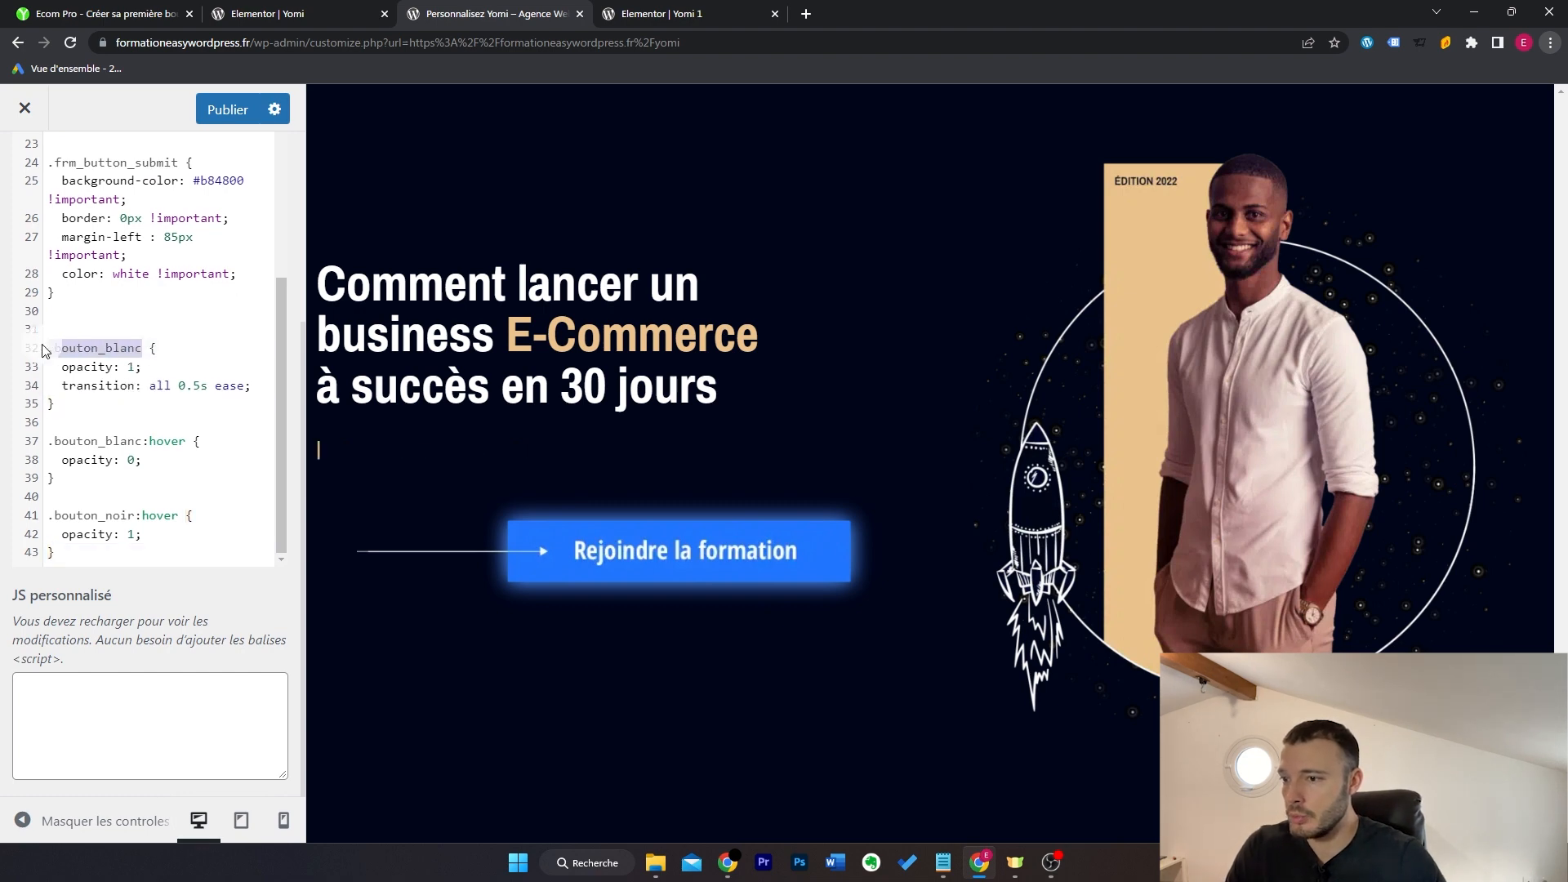
{"action": "left_click", "coordinate": [148, 368]}
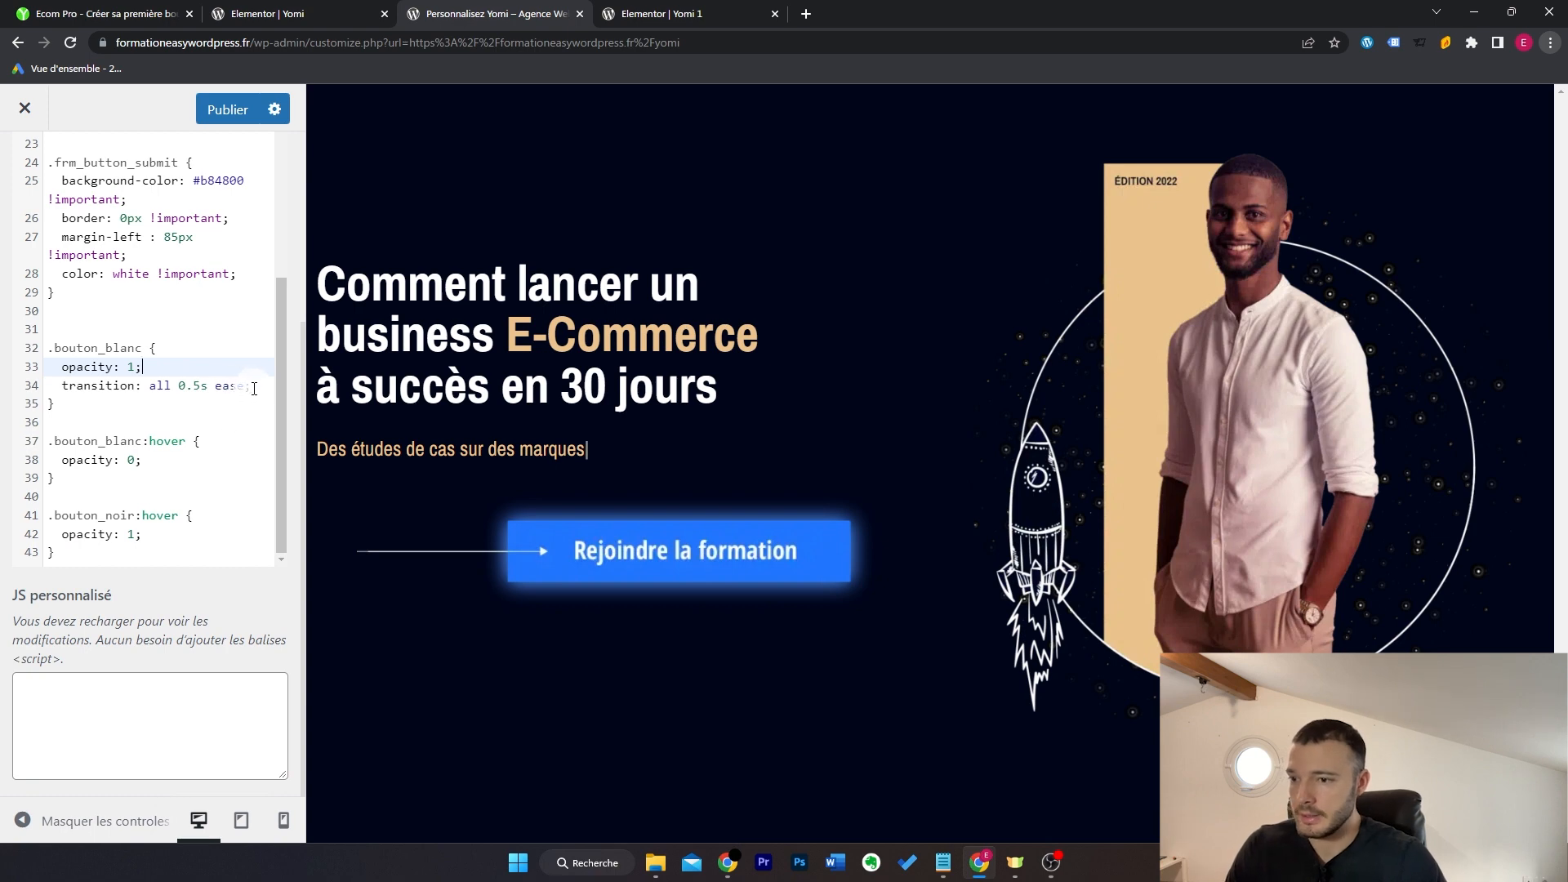
{"action": "left_click_drag", "start_coordinate": [254, 388], "coordinate": [199, 387]}
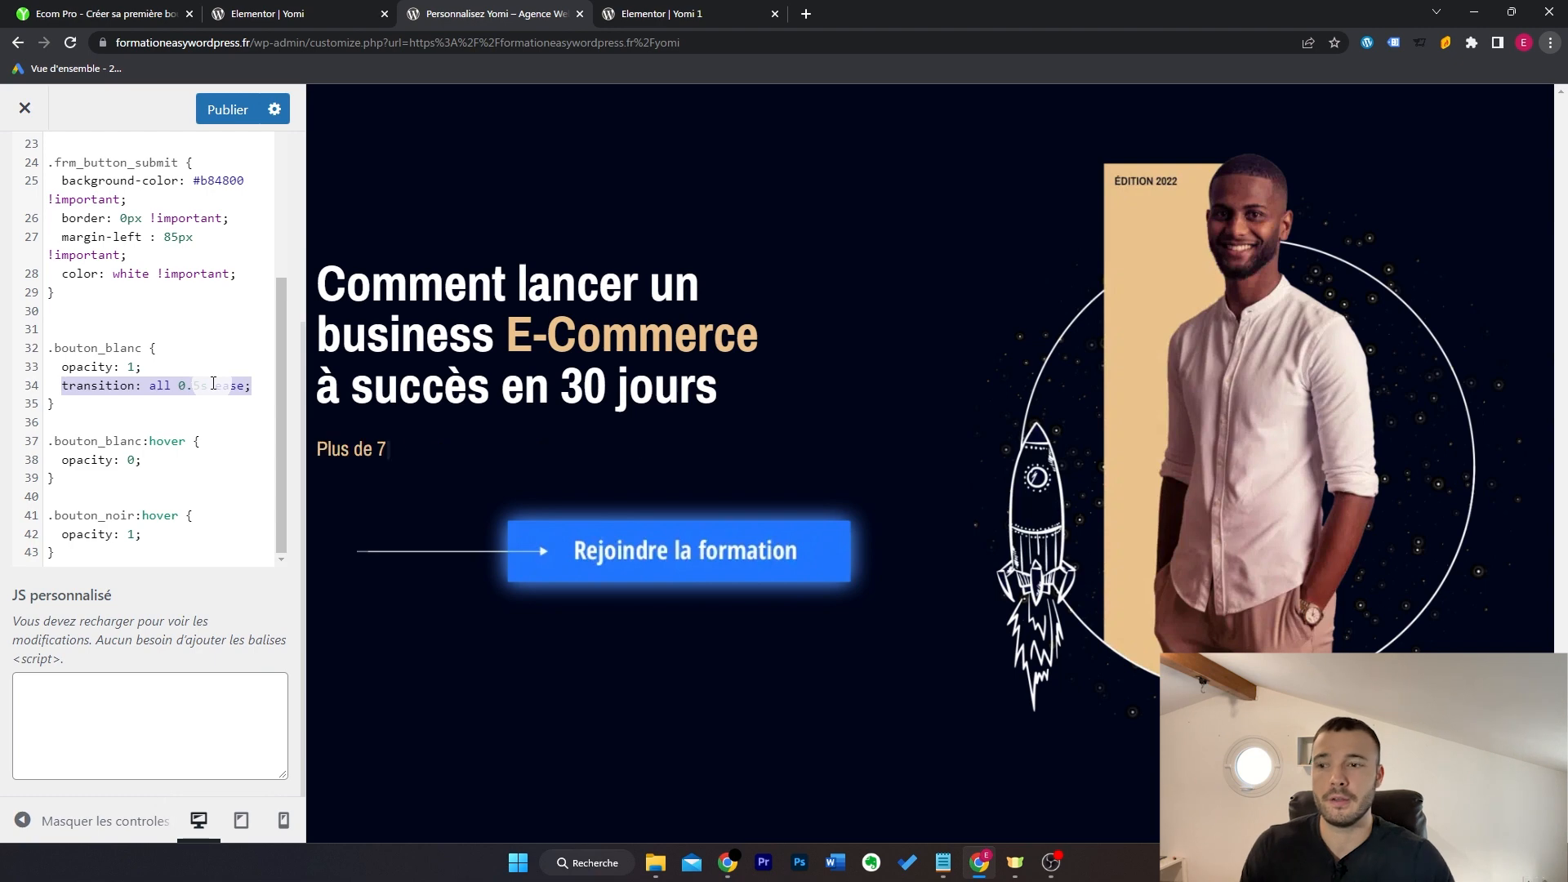
{"action": "left_click", "coordinate": [154, 468]}
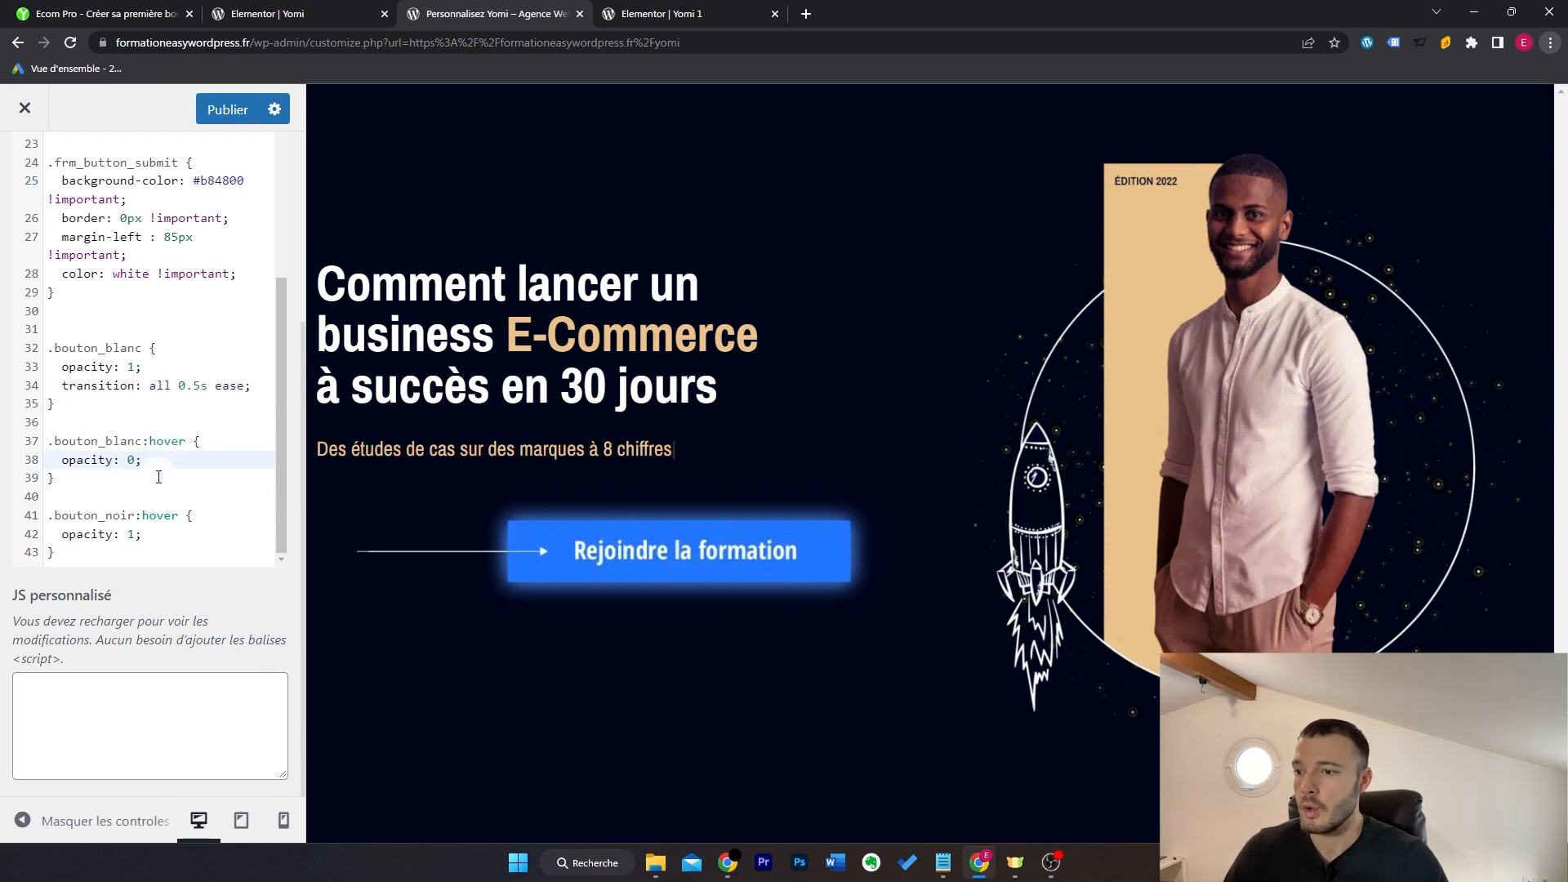
{"action": "left_click_drag", "start_coordinate": [157, 462], "coordinate": [65, 470]}
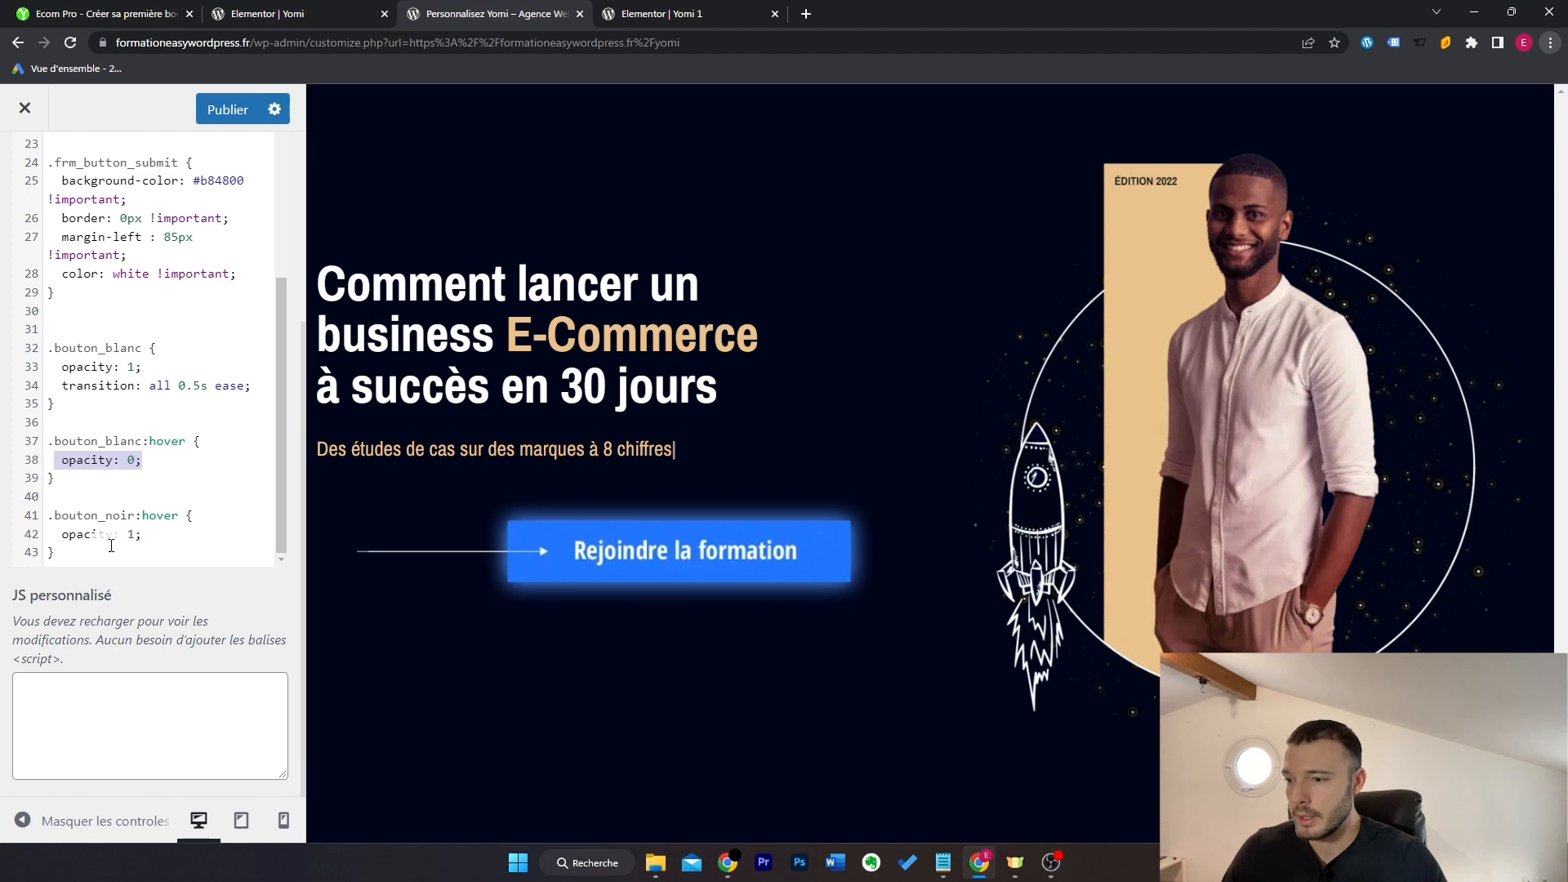
{"action": "left_click_drag", "start_coordinate": [154, 536], "coordinate": [78, 541]}
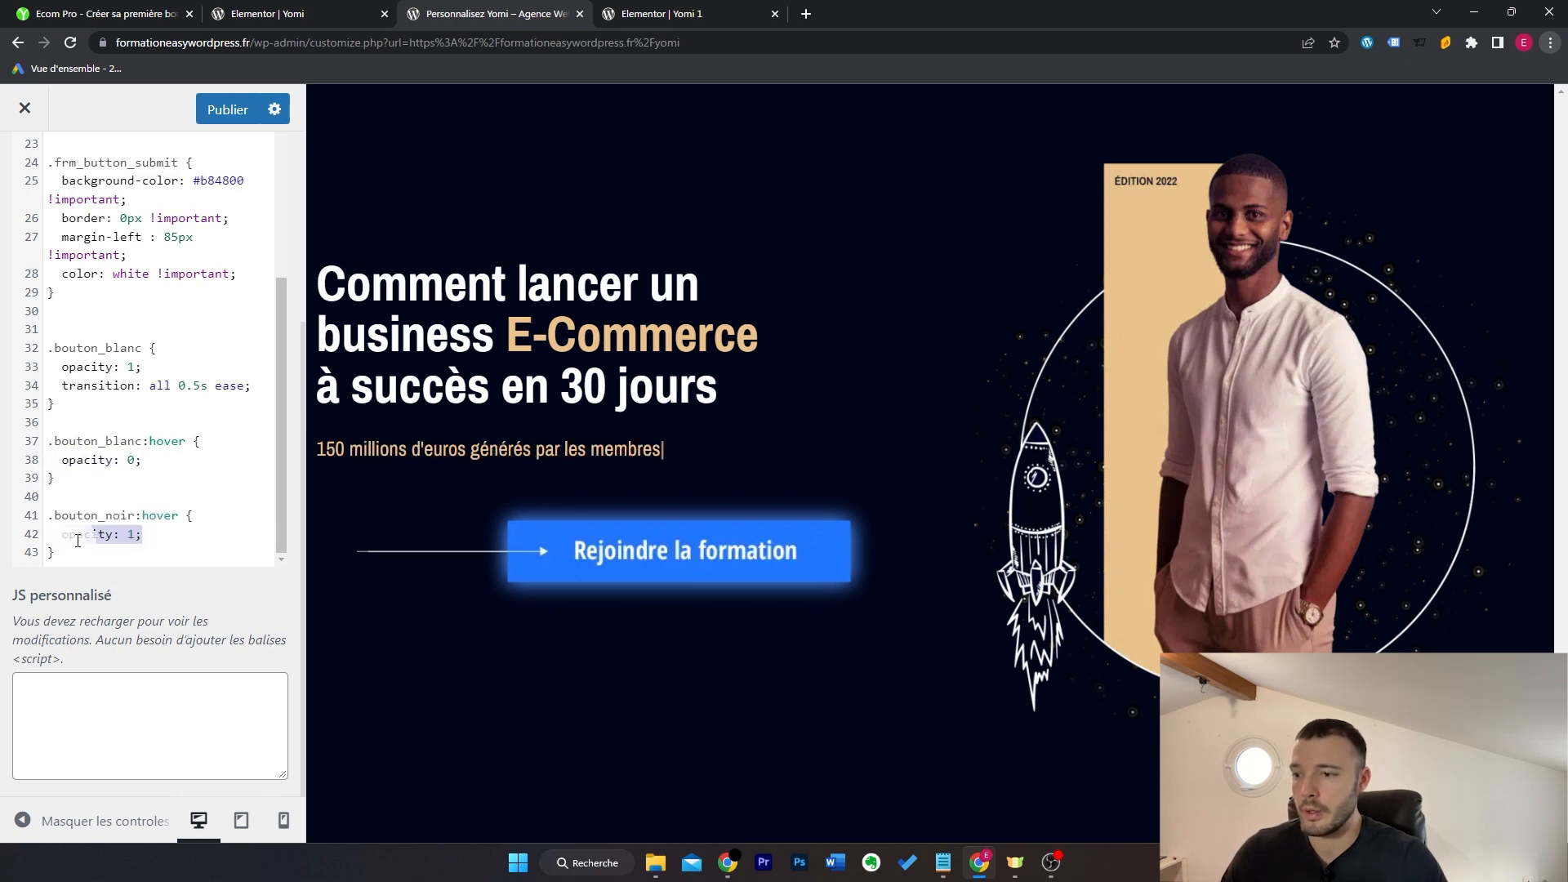
{"action": "left_click", "coordinate": [63, 558]}
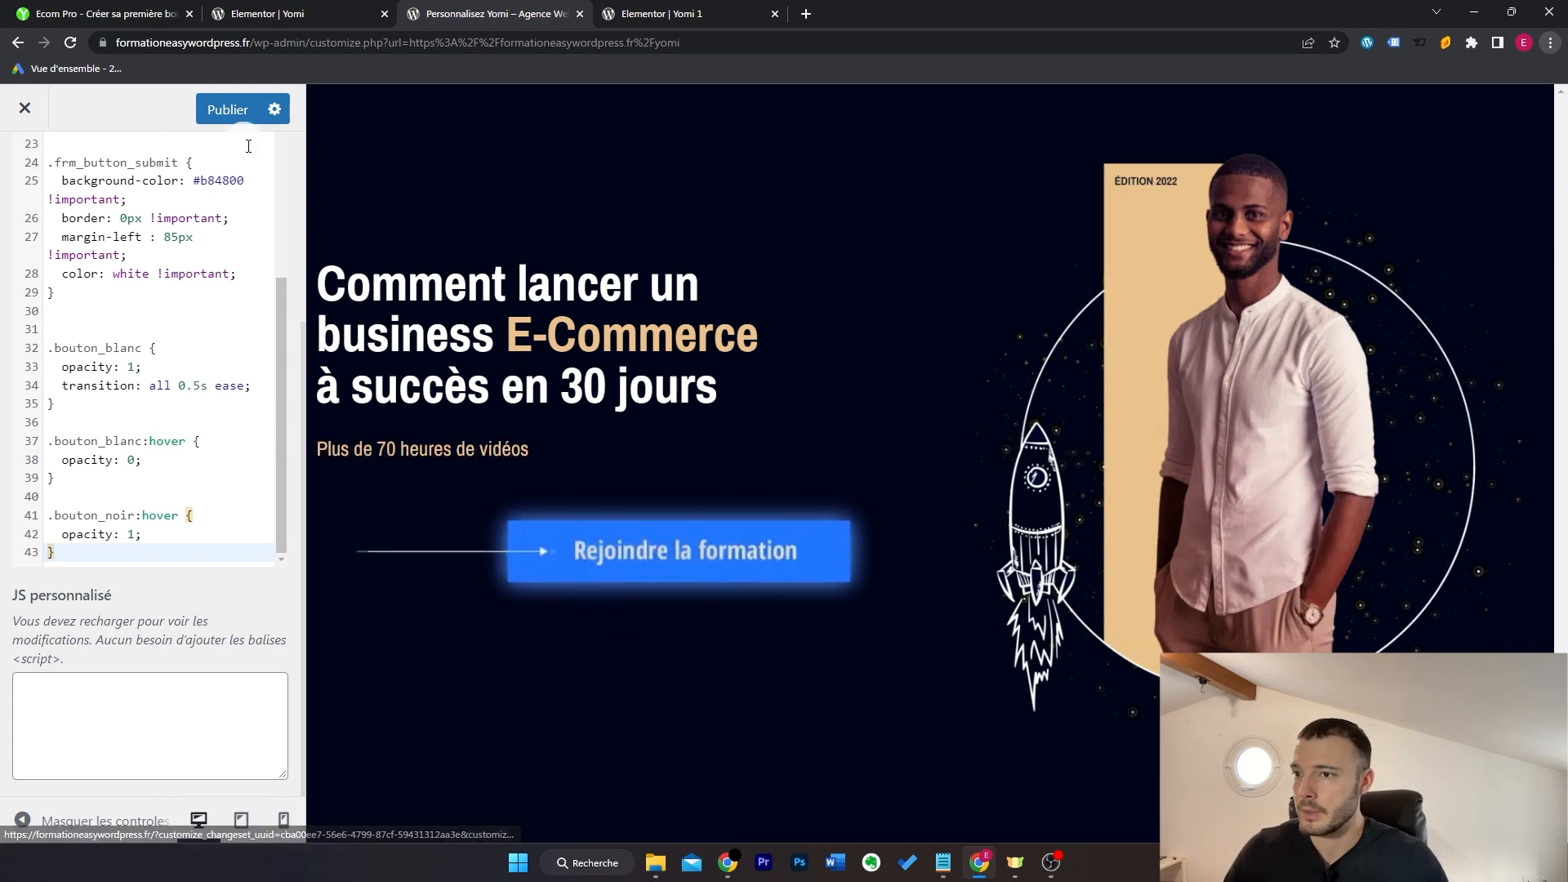
Step: Compare the hero button's hover fade in the Elementor page with the original Ecom Pro page
{"action": "key", "text": "ctrl+shift+Tab"}
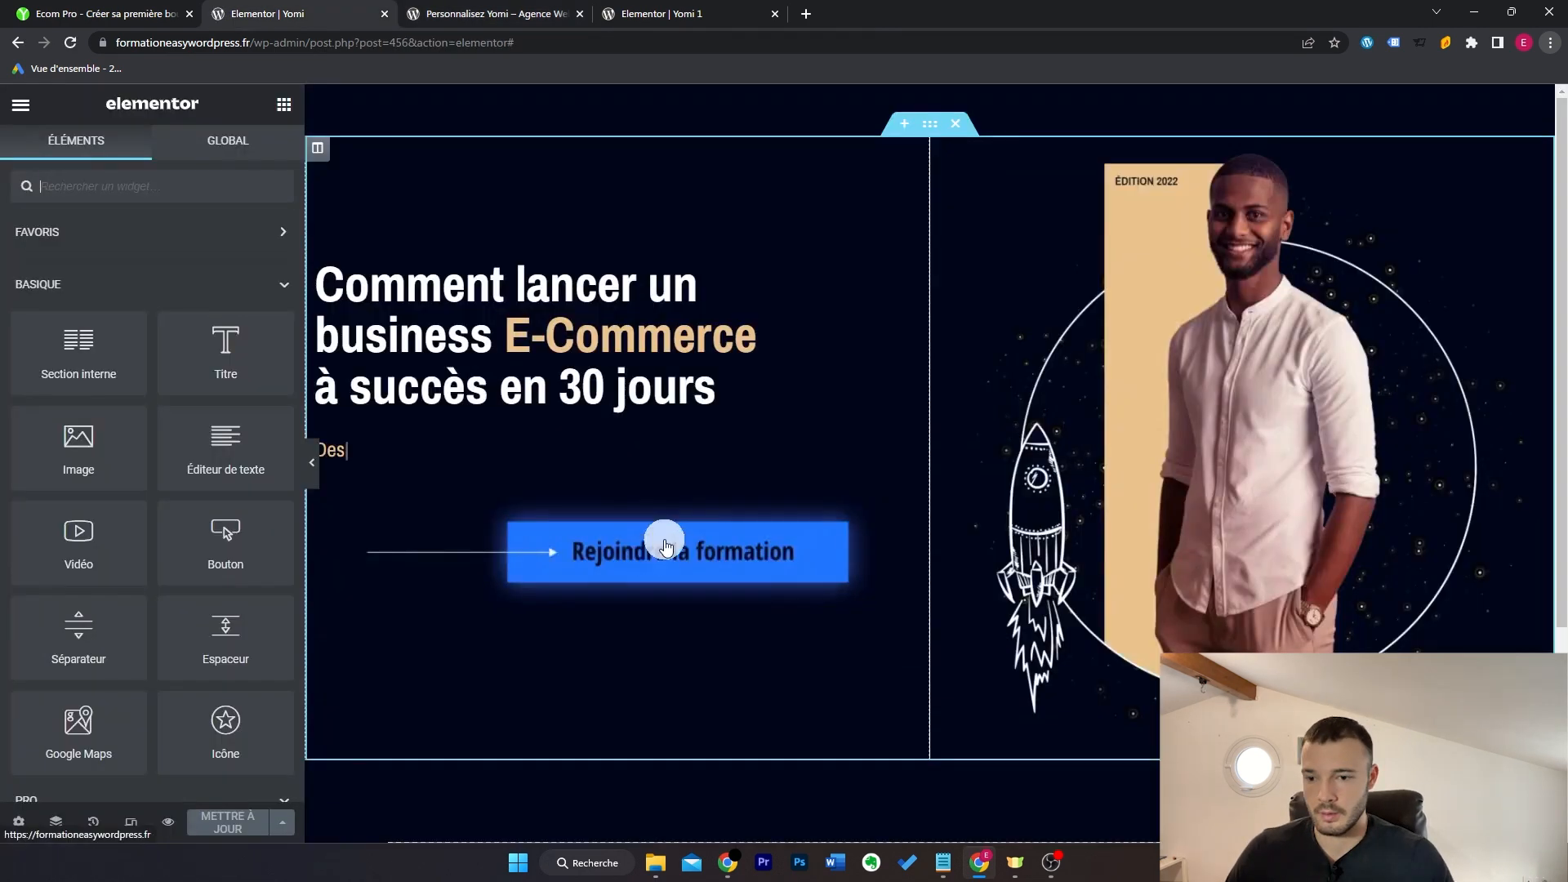
{"action": "left_click", "coordinate": [147, 14]}
{"action": "scroll", "coordinate": [378, 340], "scroll_direction": "up", "scroll_amount": 3}
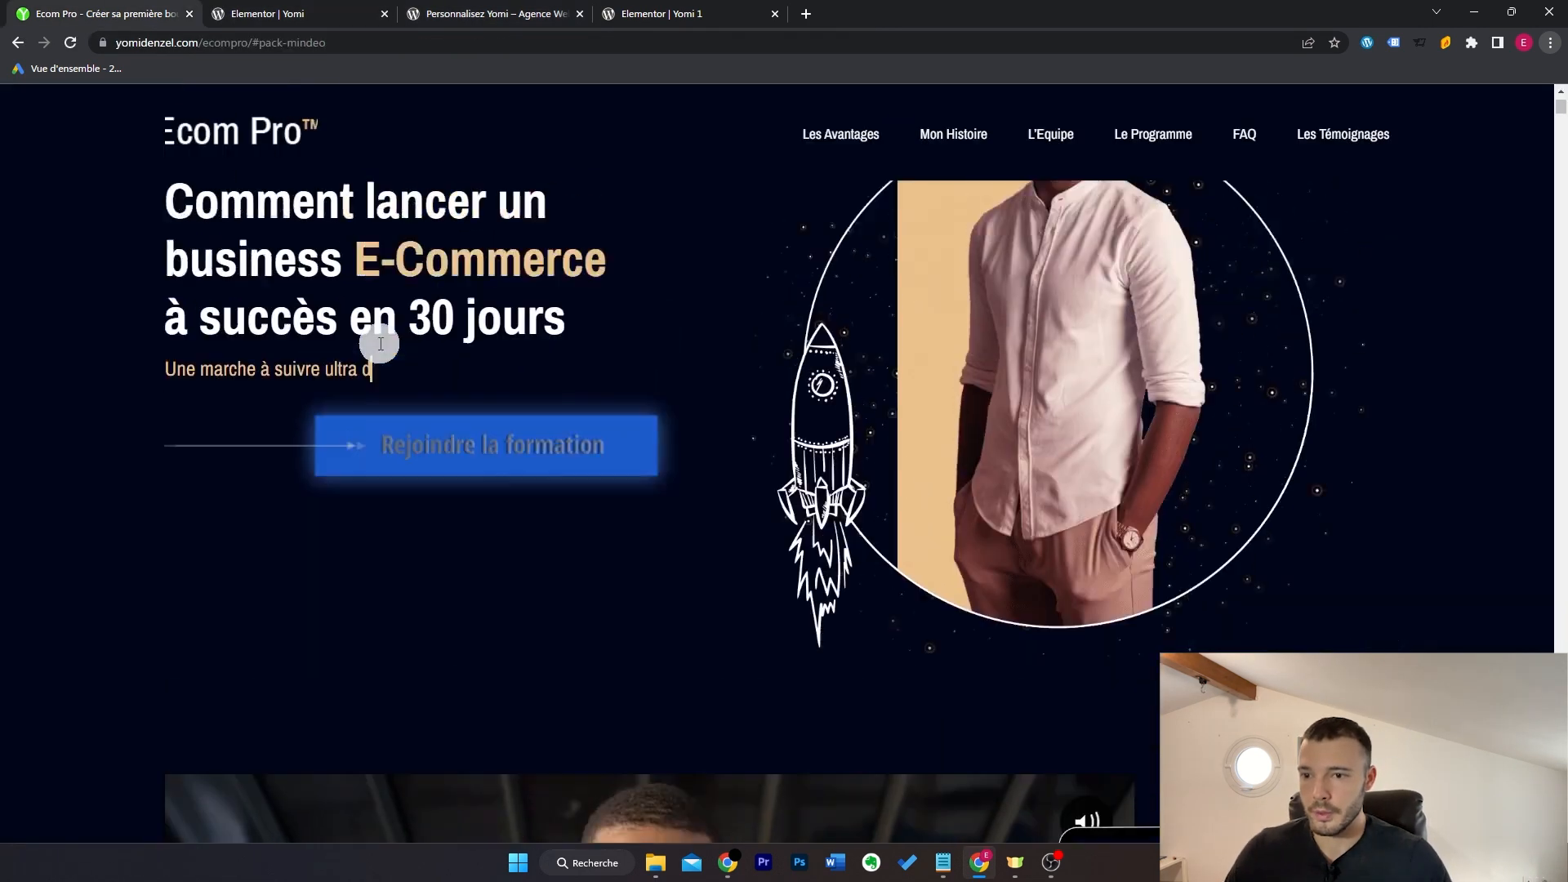
{"action": "left_click", "coordinate": [389, 8]}
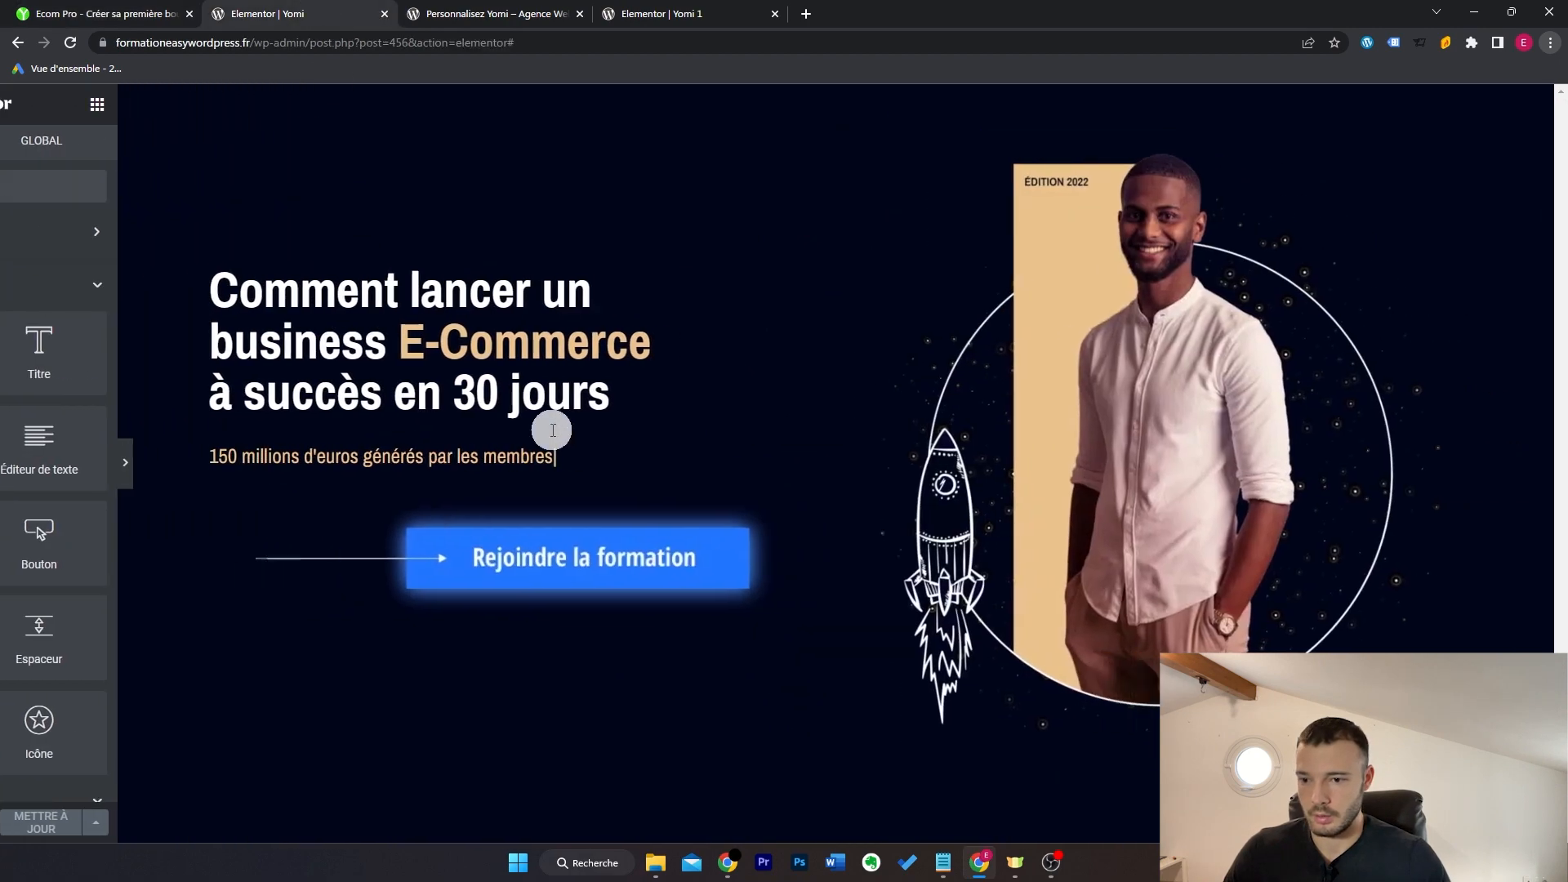
{"action": "left_click", "coordinate": [32, 8]}
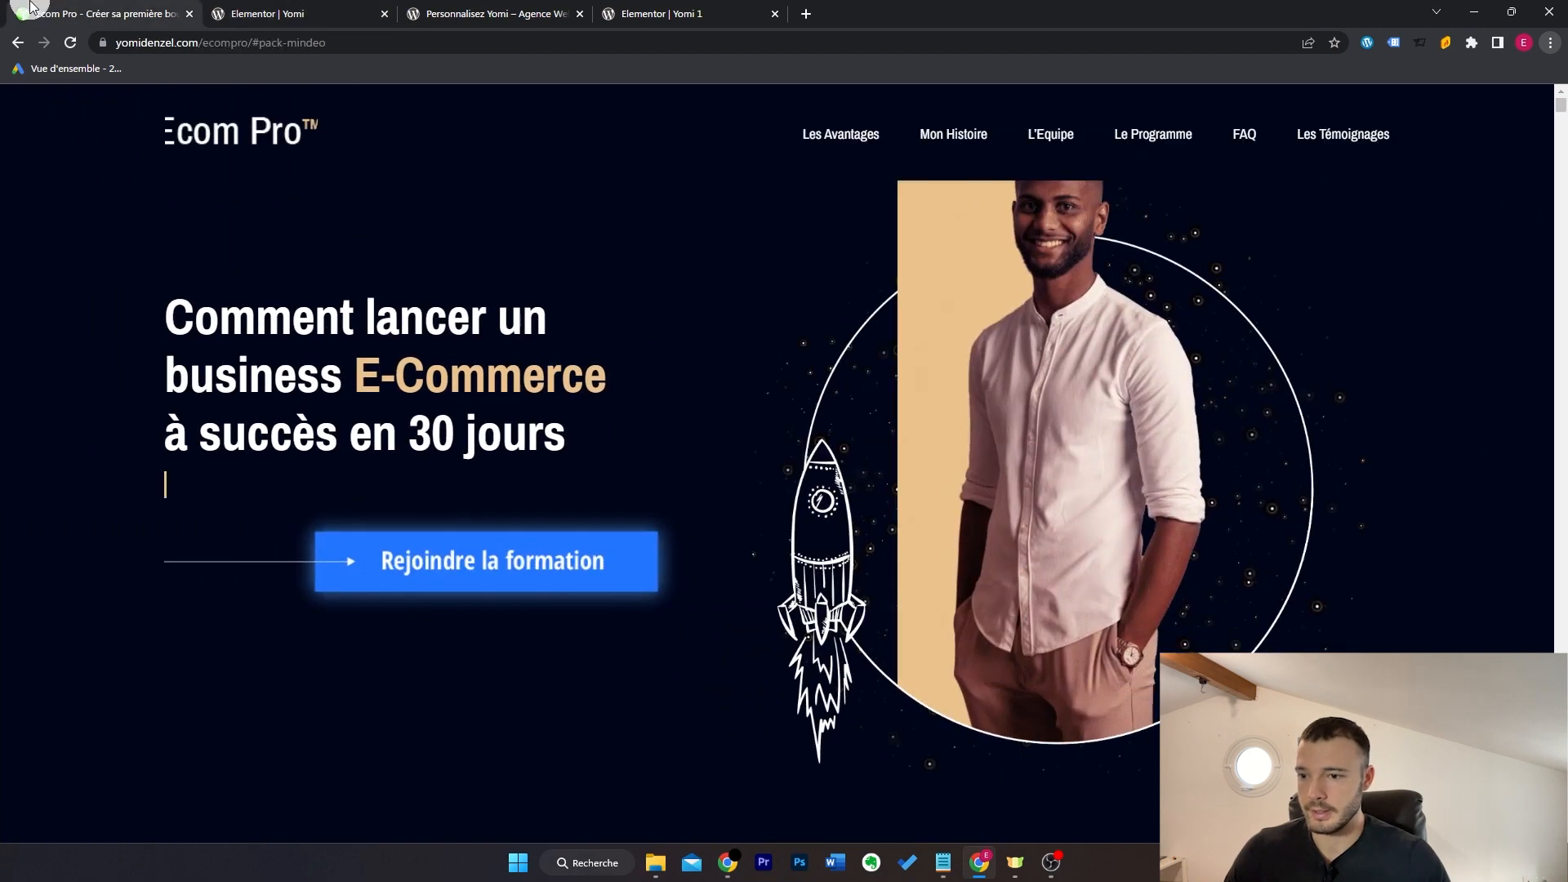
Step: Examine the original page's video section with its overlapping tablet image and blue rectangle
{"action": "scroll", "coordinate": [1209, 368], "scroll_direction": "down", "scroll_amount": 8}
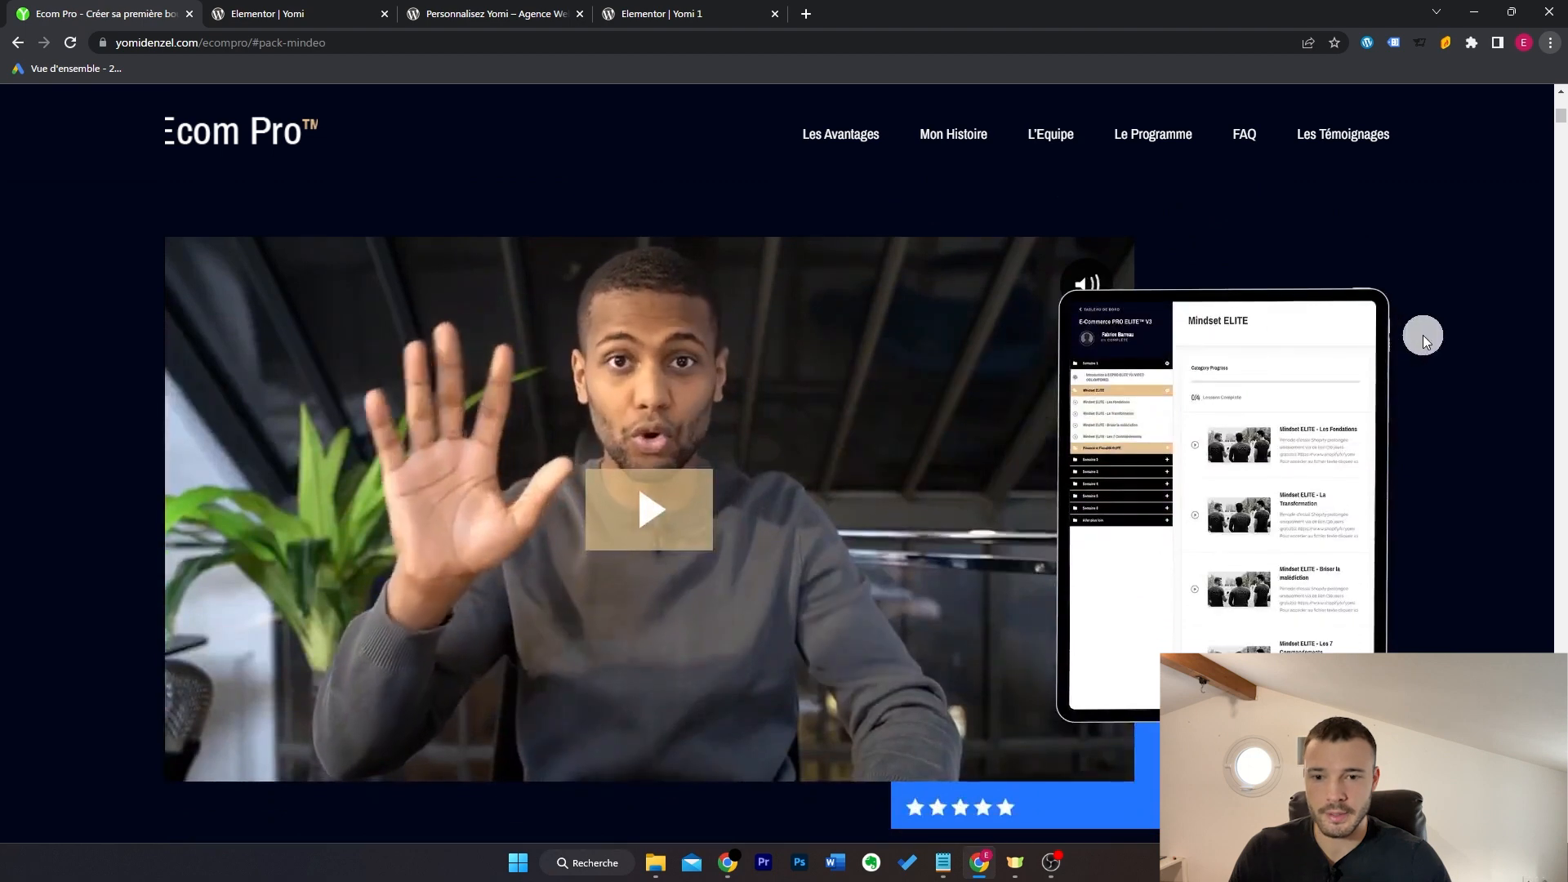
{"action": "scroll", "coordinate": [739, 408], "scroll_direction": "down", "scroll_amount": 1}
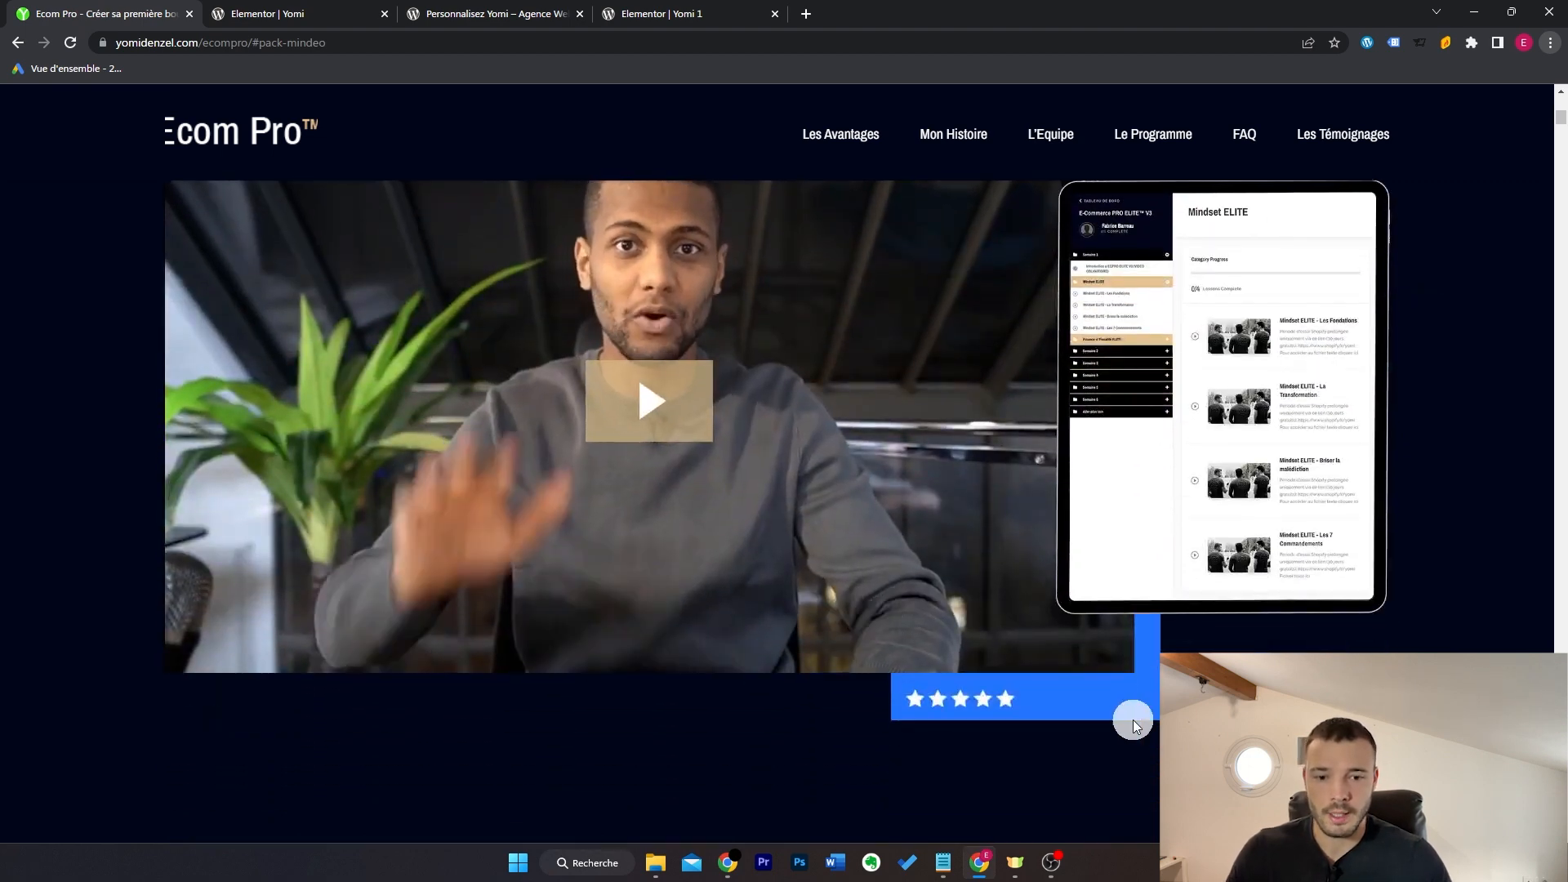
{"action": "scroll", "coordinate": [1405, 578], "scroll_direction": "up", "scroll_amount": 1}
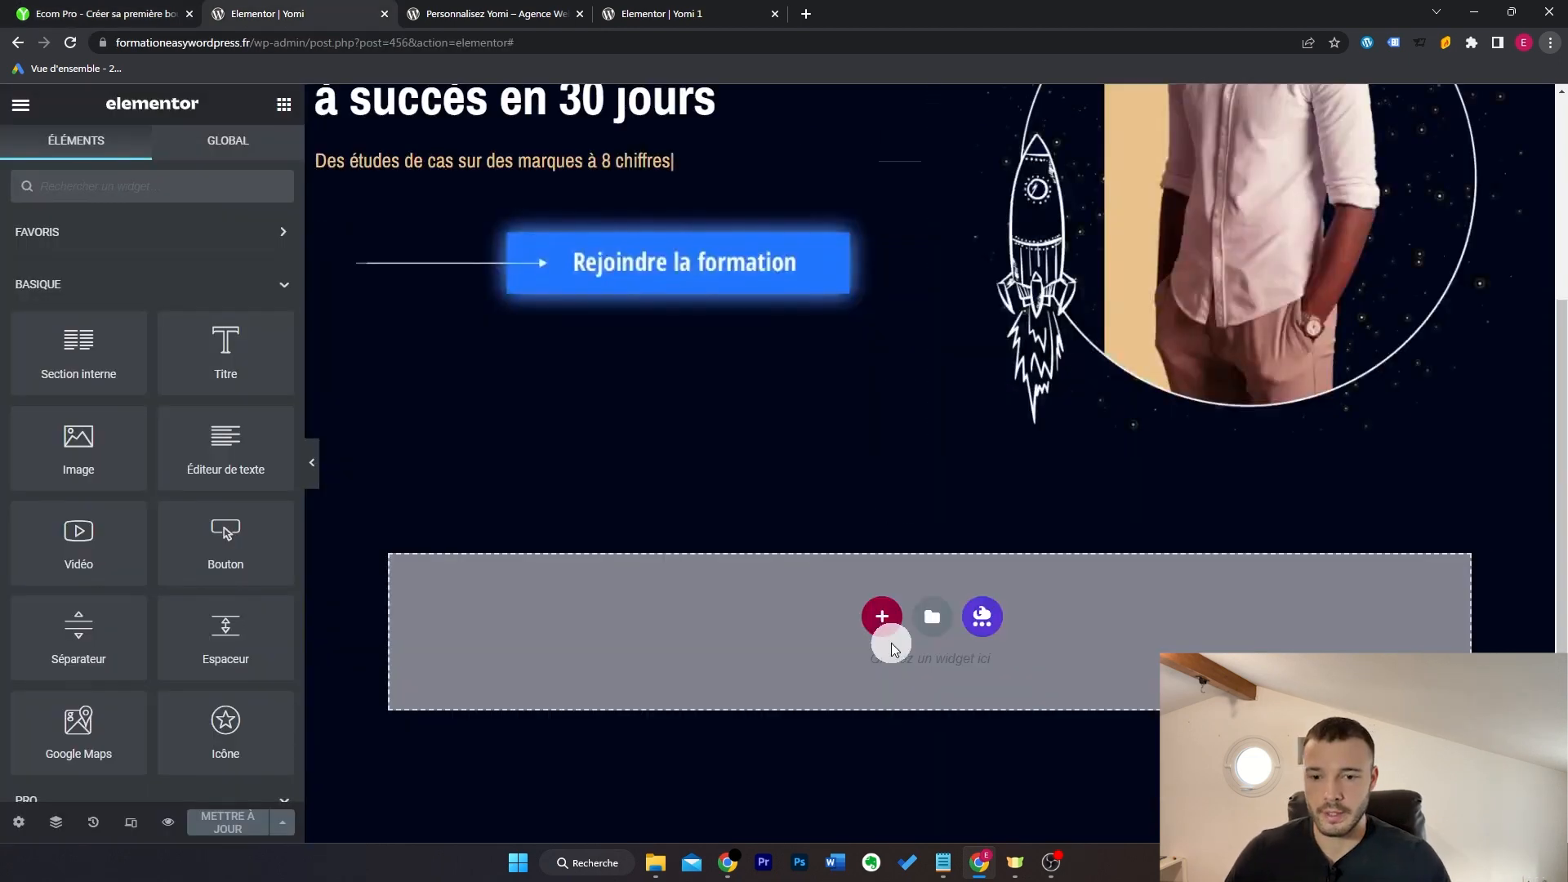
Step: Add a two-column section below the hero, stretch it to full width and set its content width to 1440
{"action": "left_click", "coordinate": [891, 617]}
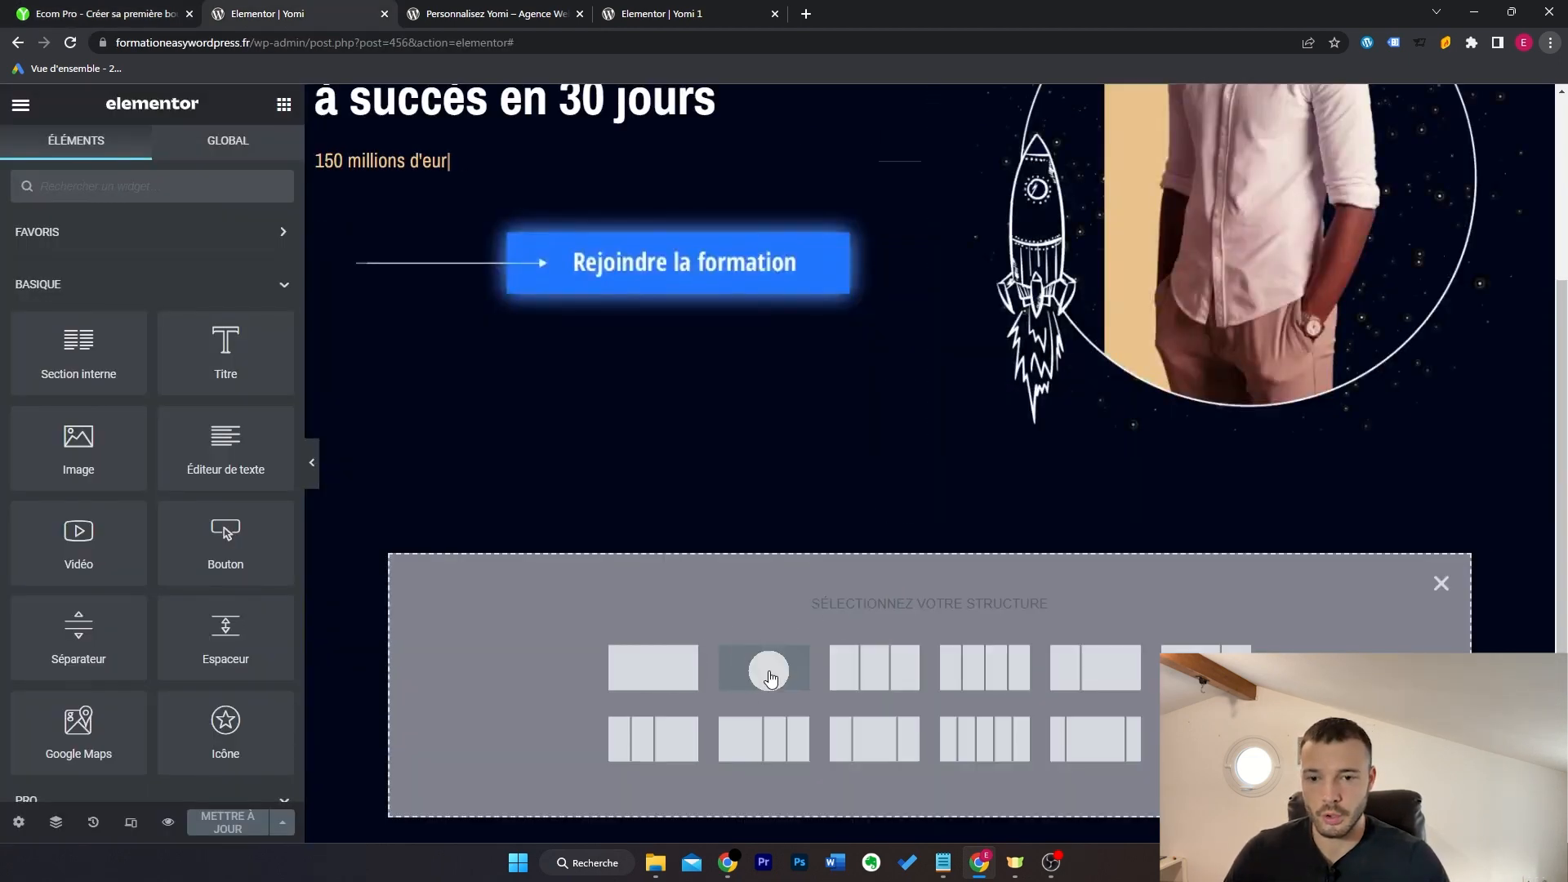
{"action": "left_click", "coordinate": [764, 668]}
{"action": "left_click", "coordinate": [266, 536]}
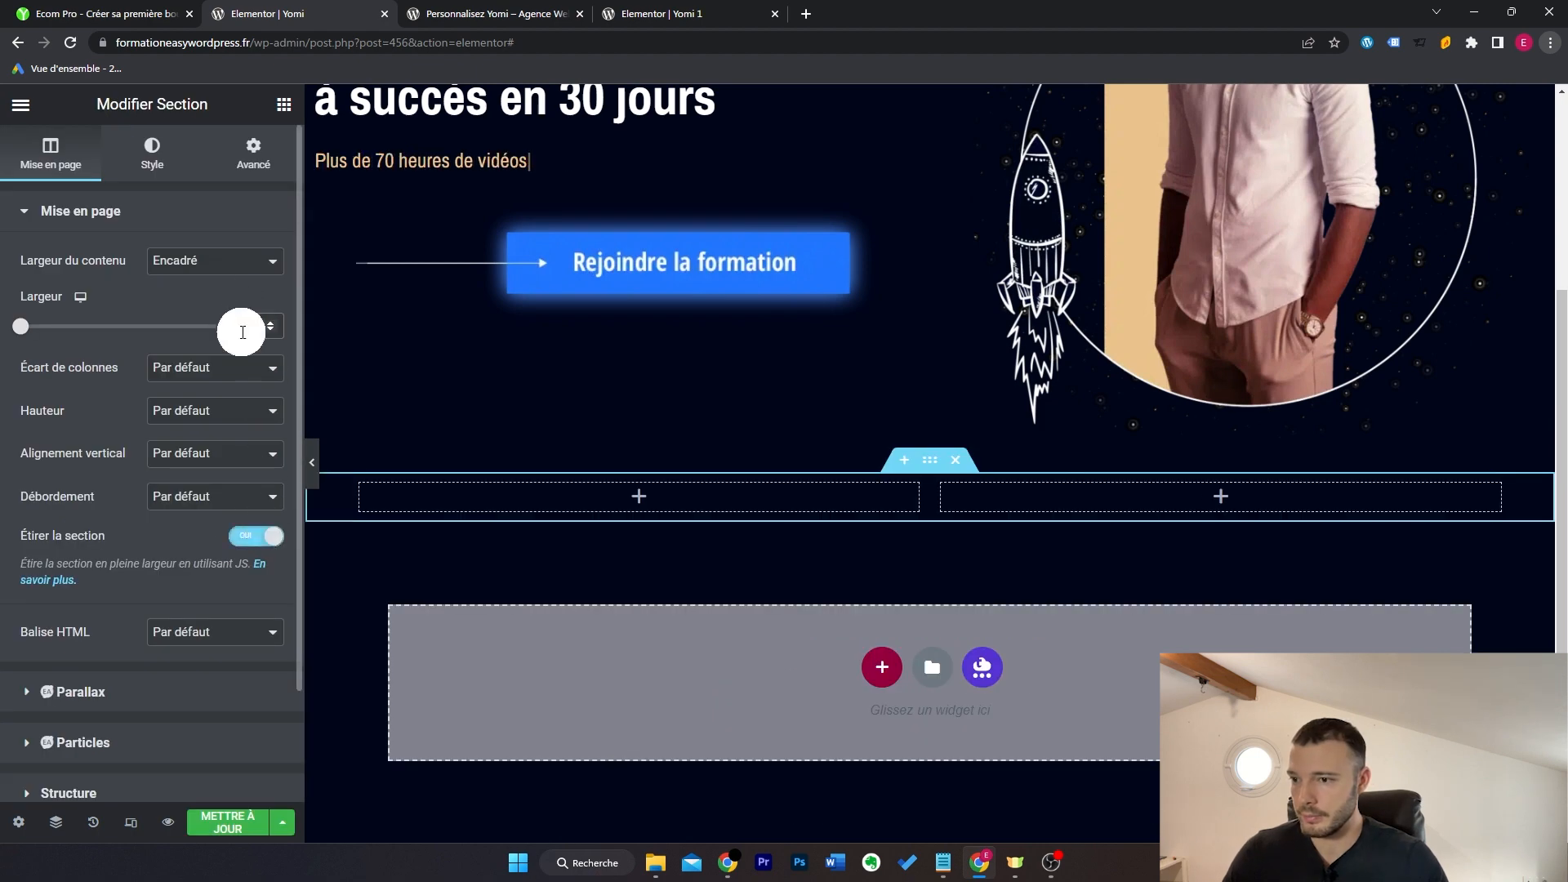
{"action": "left_click", "coordinate": [243, 331]}
{"action": "type", "text": "1440"}
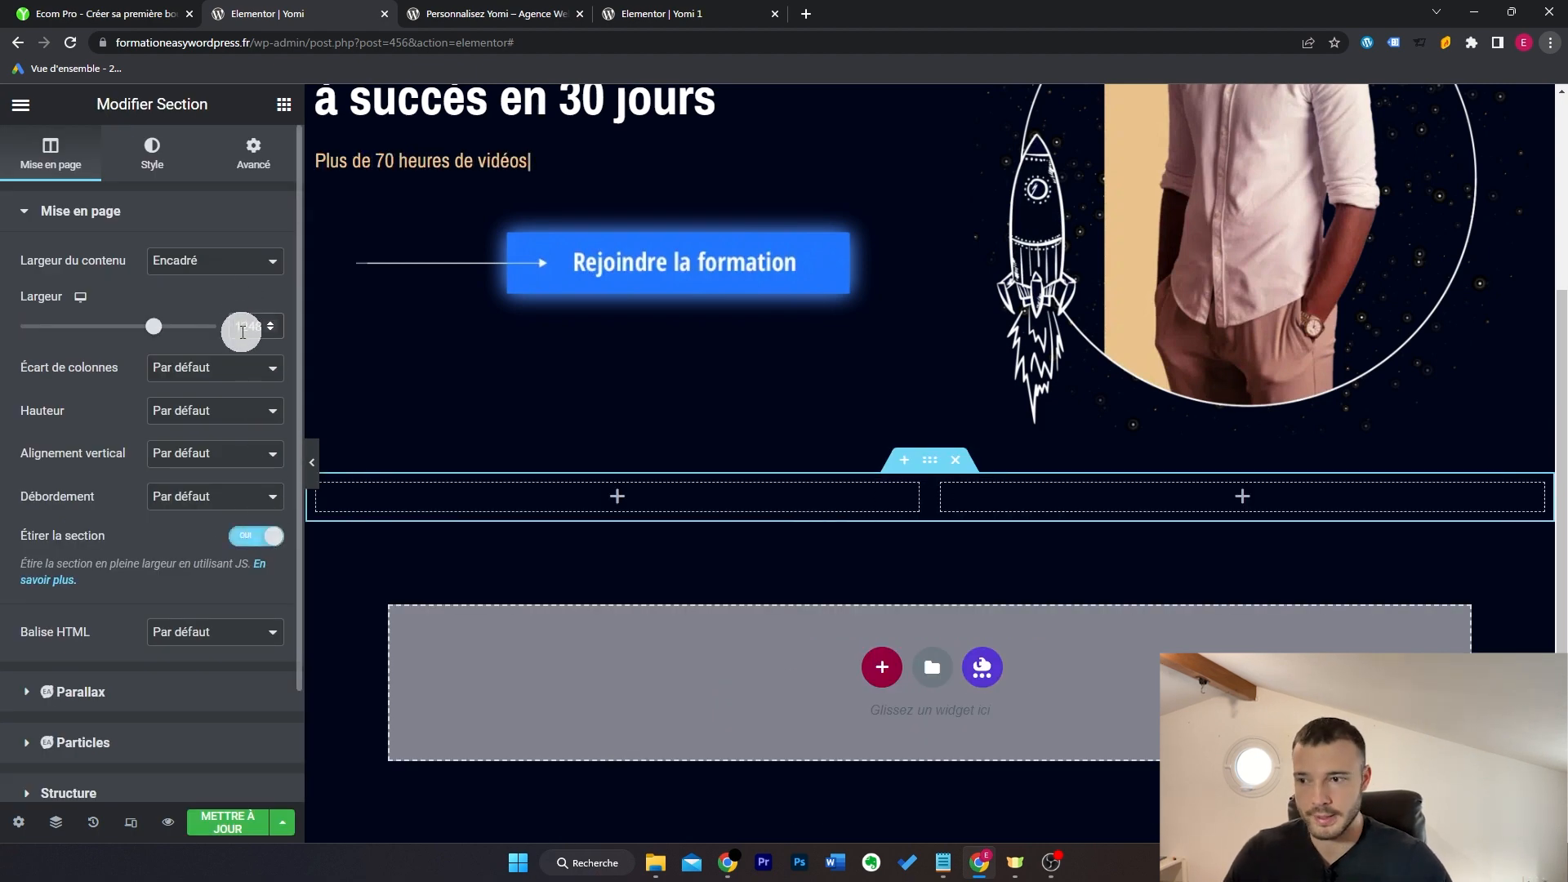
Step: Place a video widget in the new section's first column and compare it with the original page's video
{"action": "left_click", "coordinate": [283, 104]}
{"action": "left_click_drag", "start_coordinate": [79, 539], "coordinate": [537, 493]}
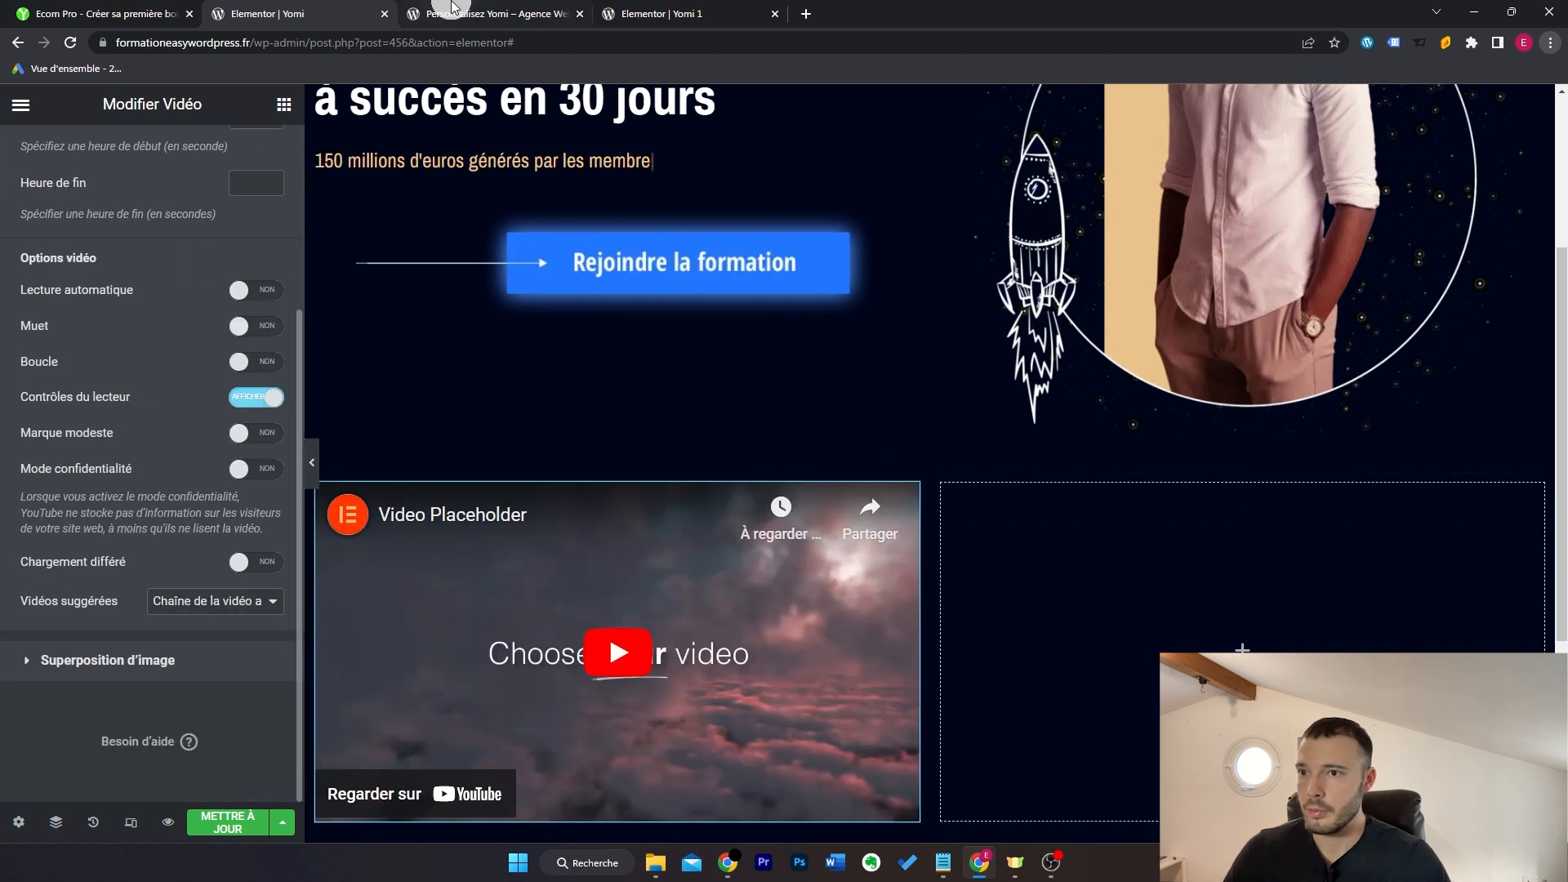
{"action": "left_click", "coordinate": [102, 13]}
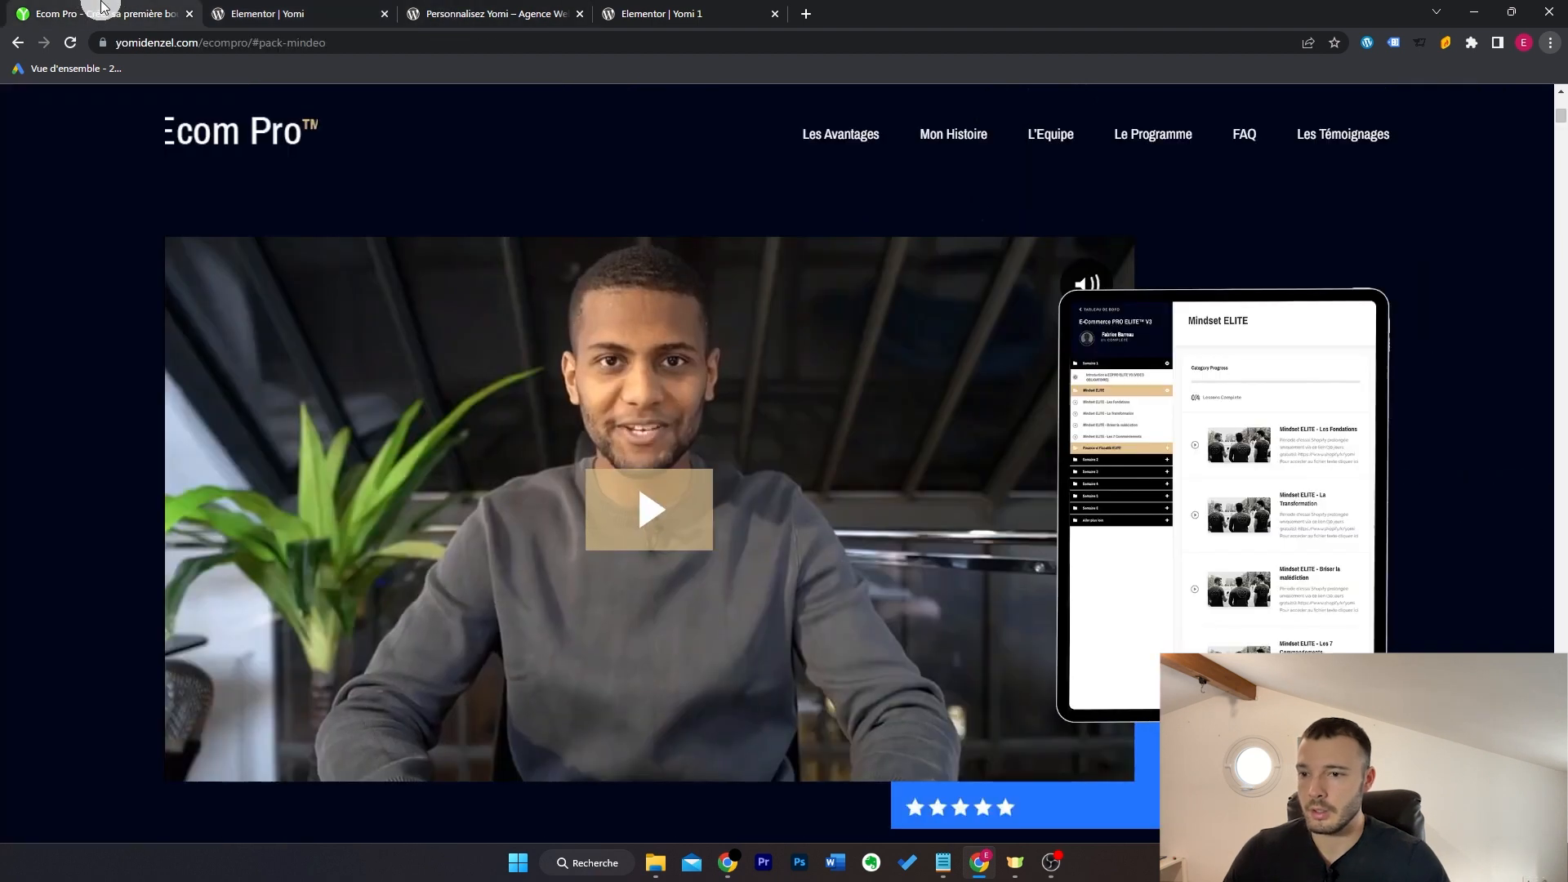
{"action": "left_click", "coordinate": [376, 10]}
Step: Enable the video's image overlay and use giphy.gif from the media library as the overlay image
{"action": "left_click", "coordinate": [173, 663]}
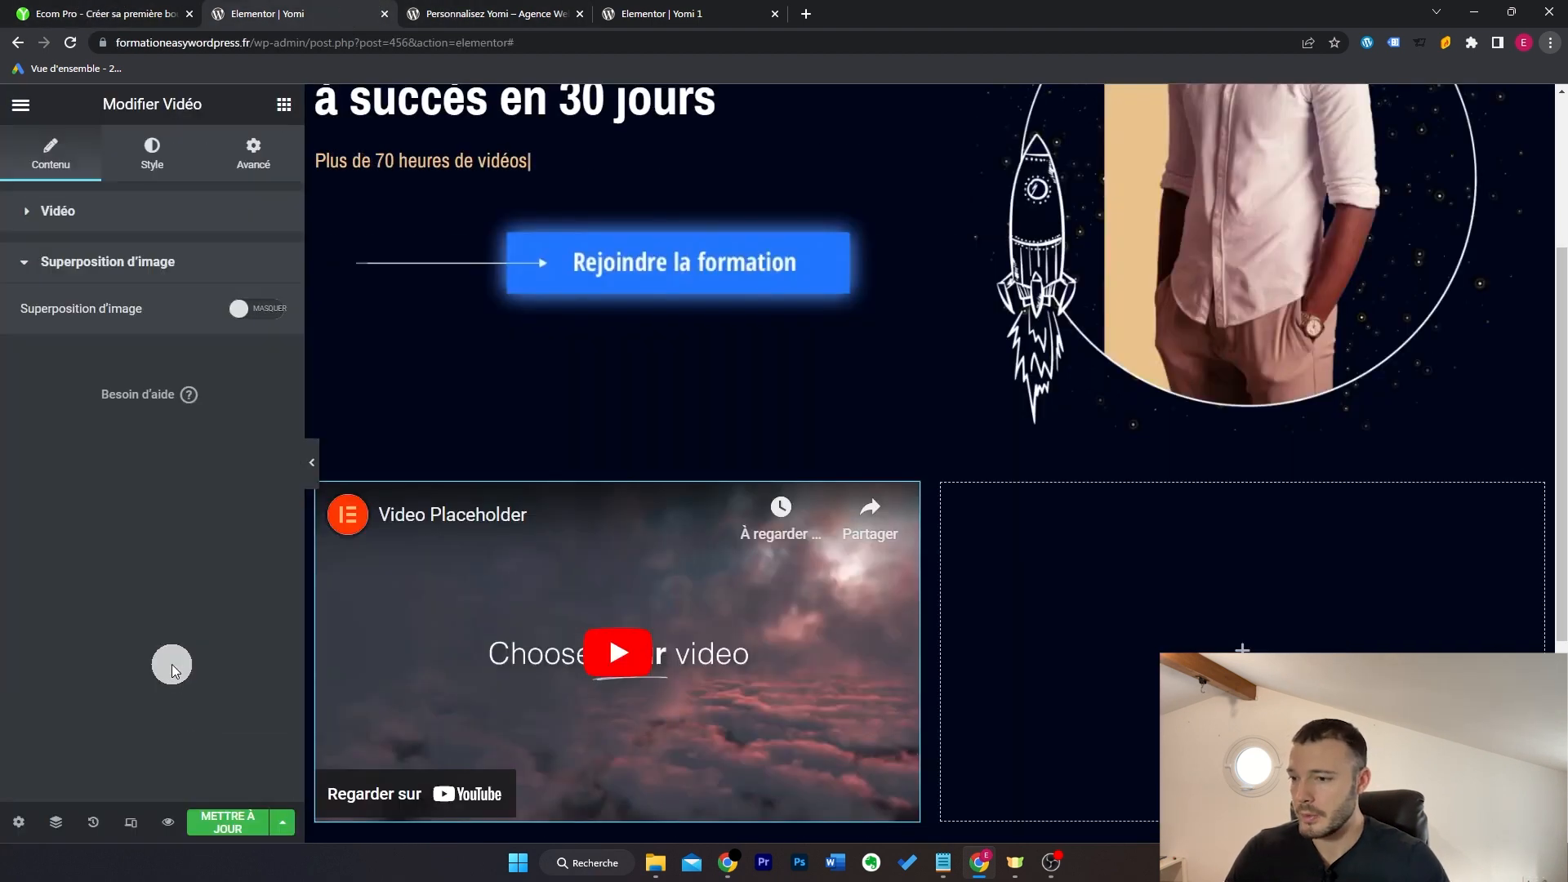
{"action": "left_click", "coordinate": [264, 323]}
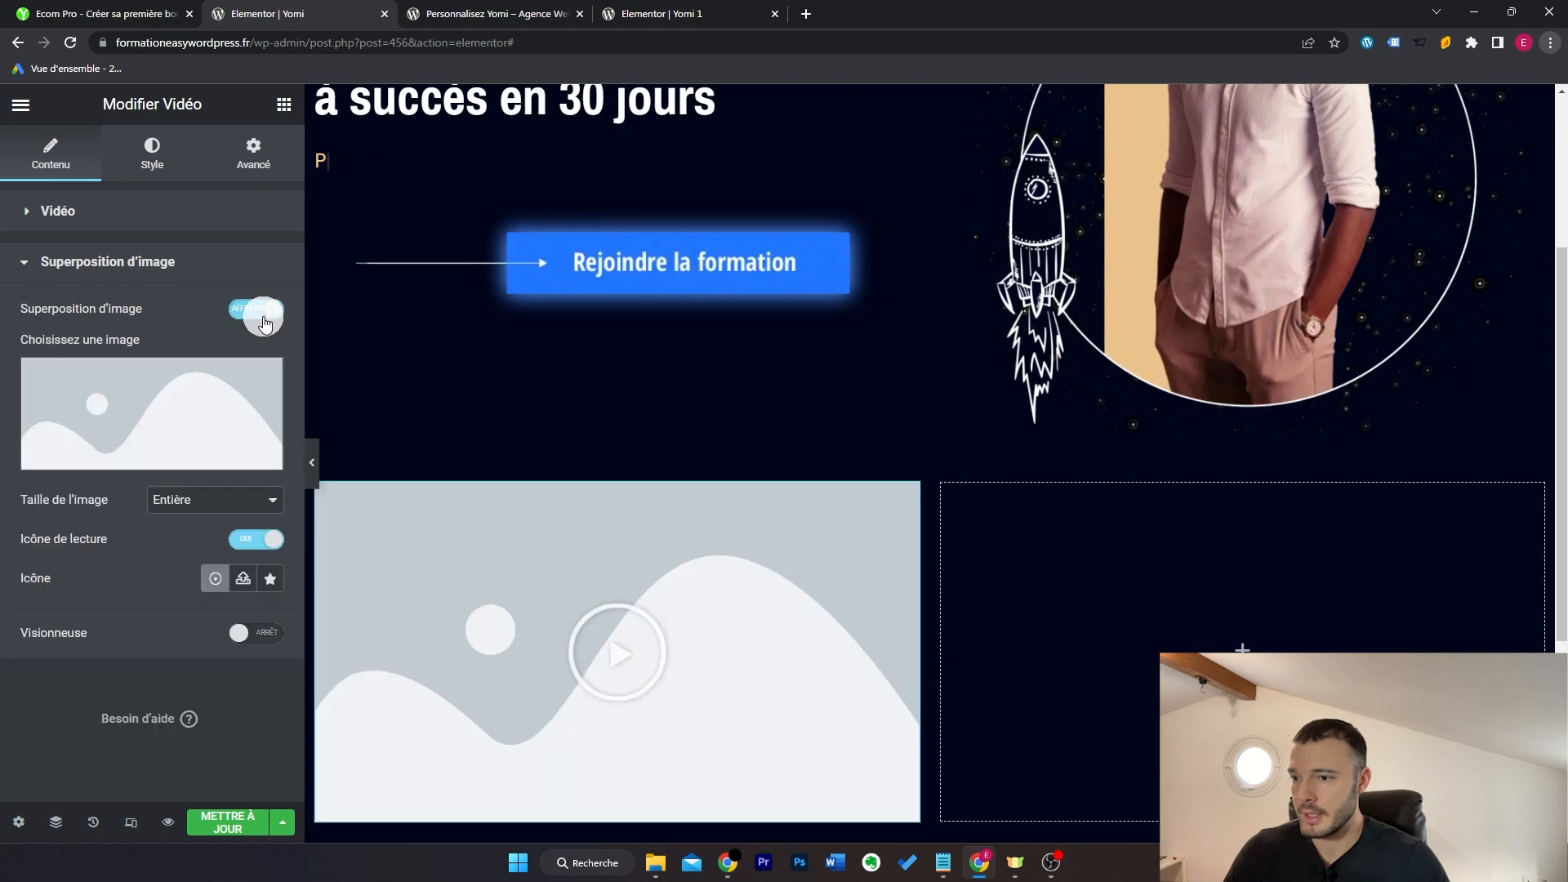
{"action": "left_click", "coordinate": [219, 417]}
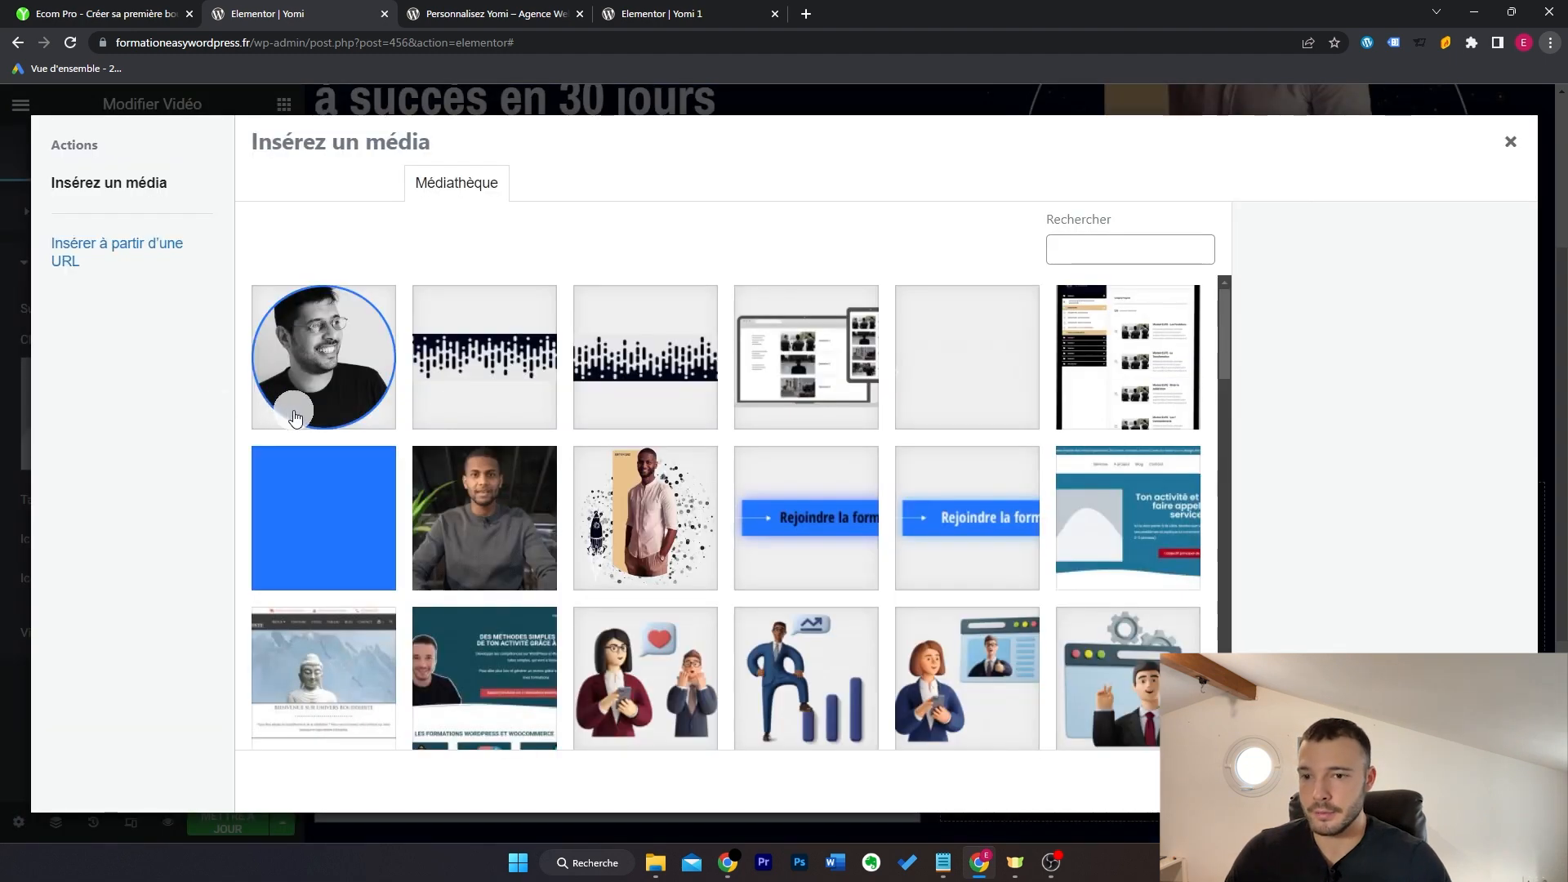
{"action": "scroll", "coordinate": [735, 417], "scroll_direction": "down", "scroll_amount": 1}
{"action": "left_click", "coordinate": [543, 427]}
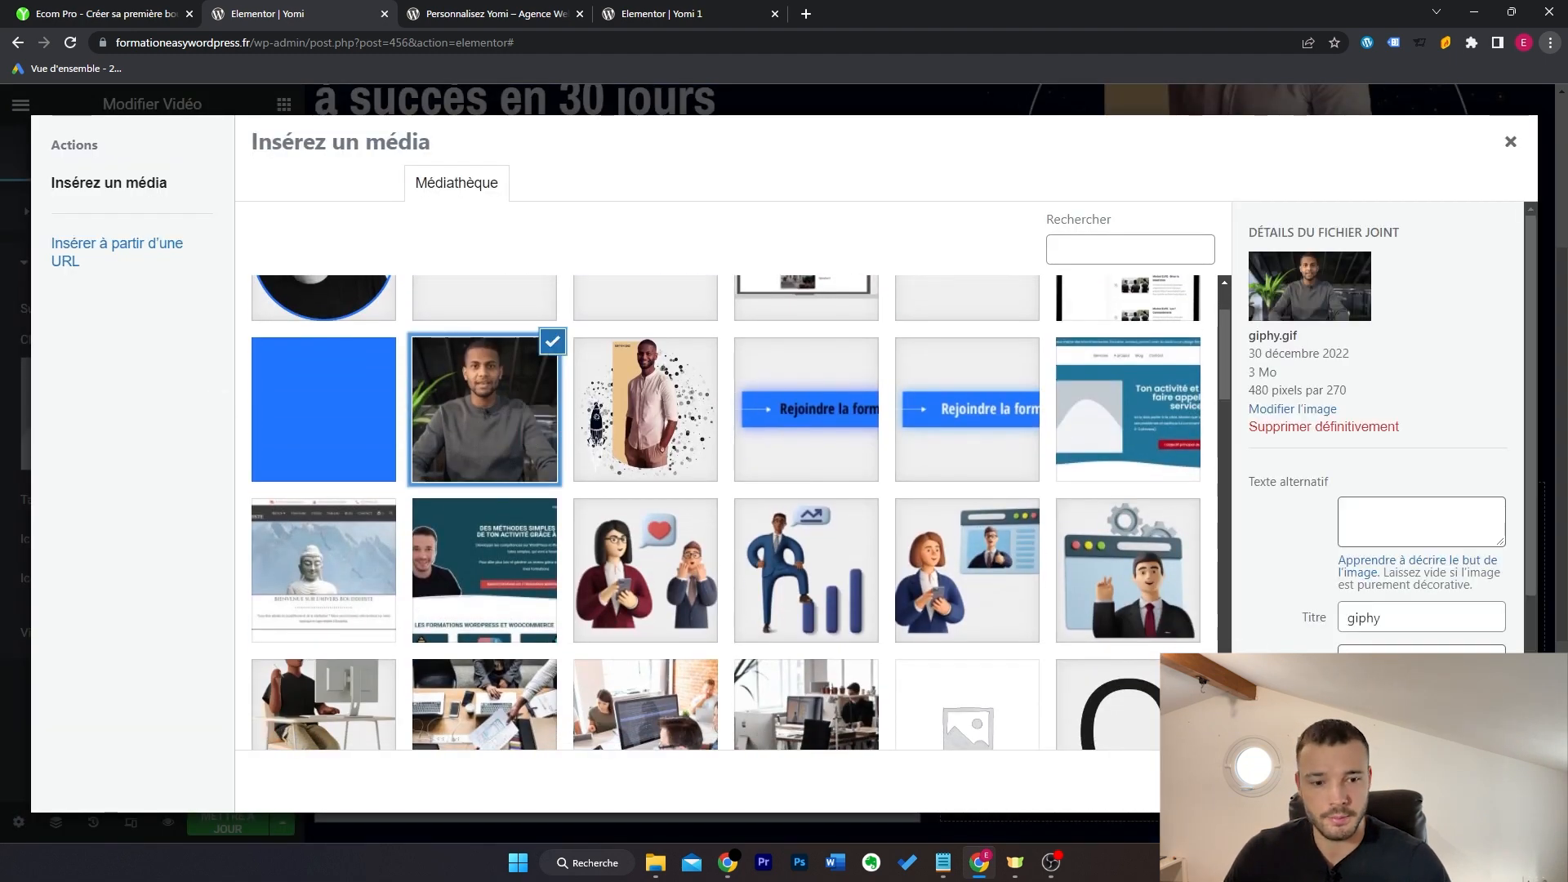
{"action": "left_click", "coordinate": [1471, 782]}
{"action": "scroll", "coordinate": [1054, 575], "scroll_direction": "down", "scroll_amount": 1}
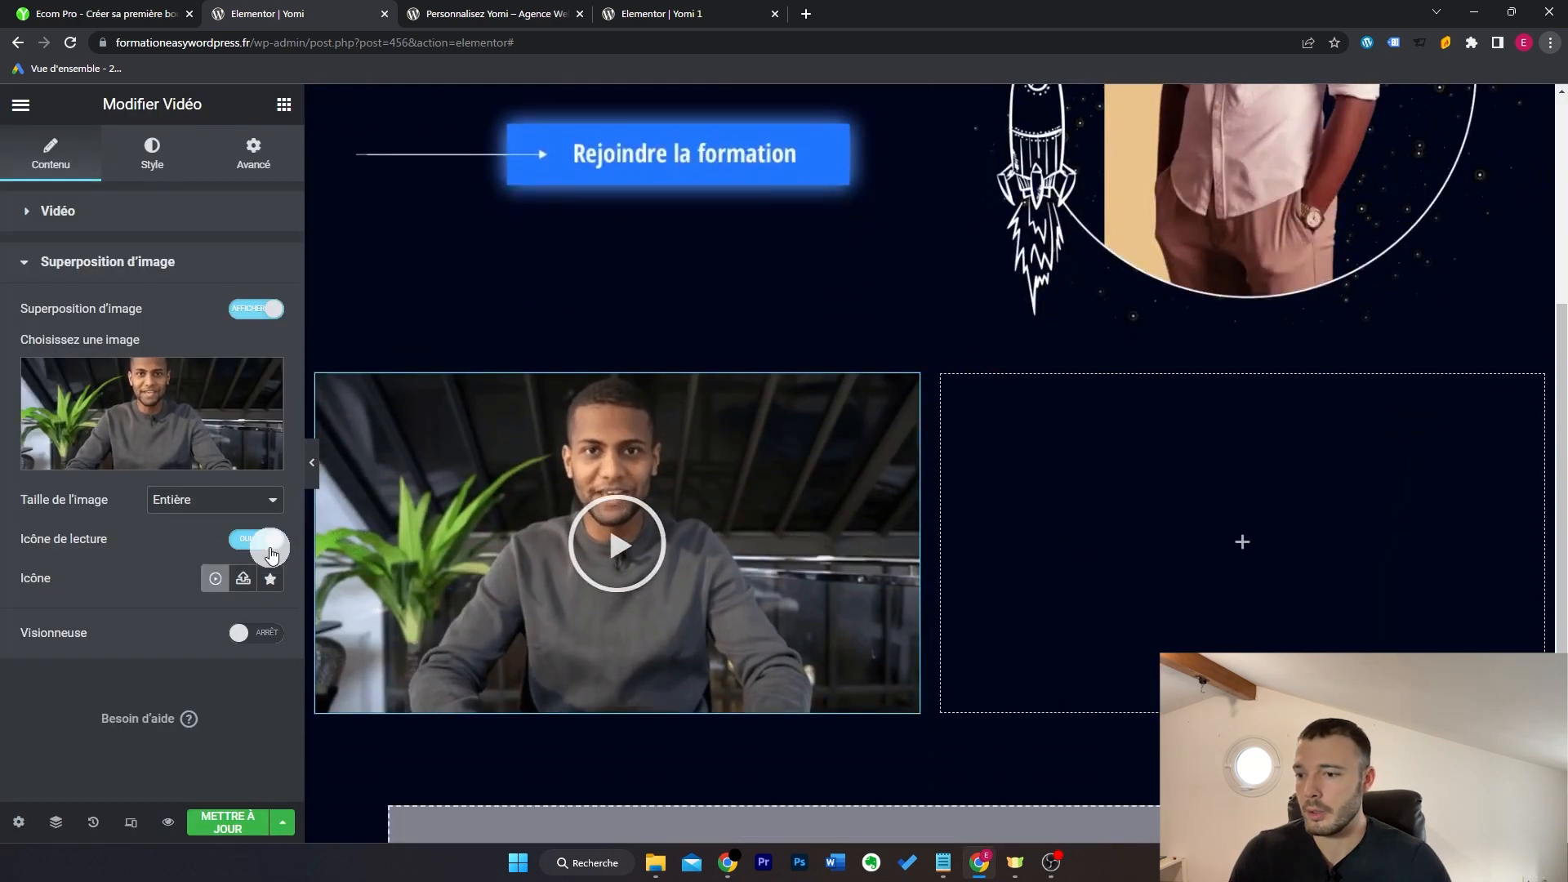
Step: Insert the Mindset ELITE tablet image in the second column and widen the video column to about three quarters of the section
{"action": "left_click", "coordinate": [122, 13]}
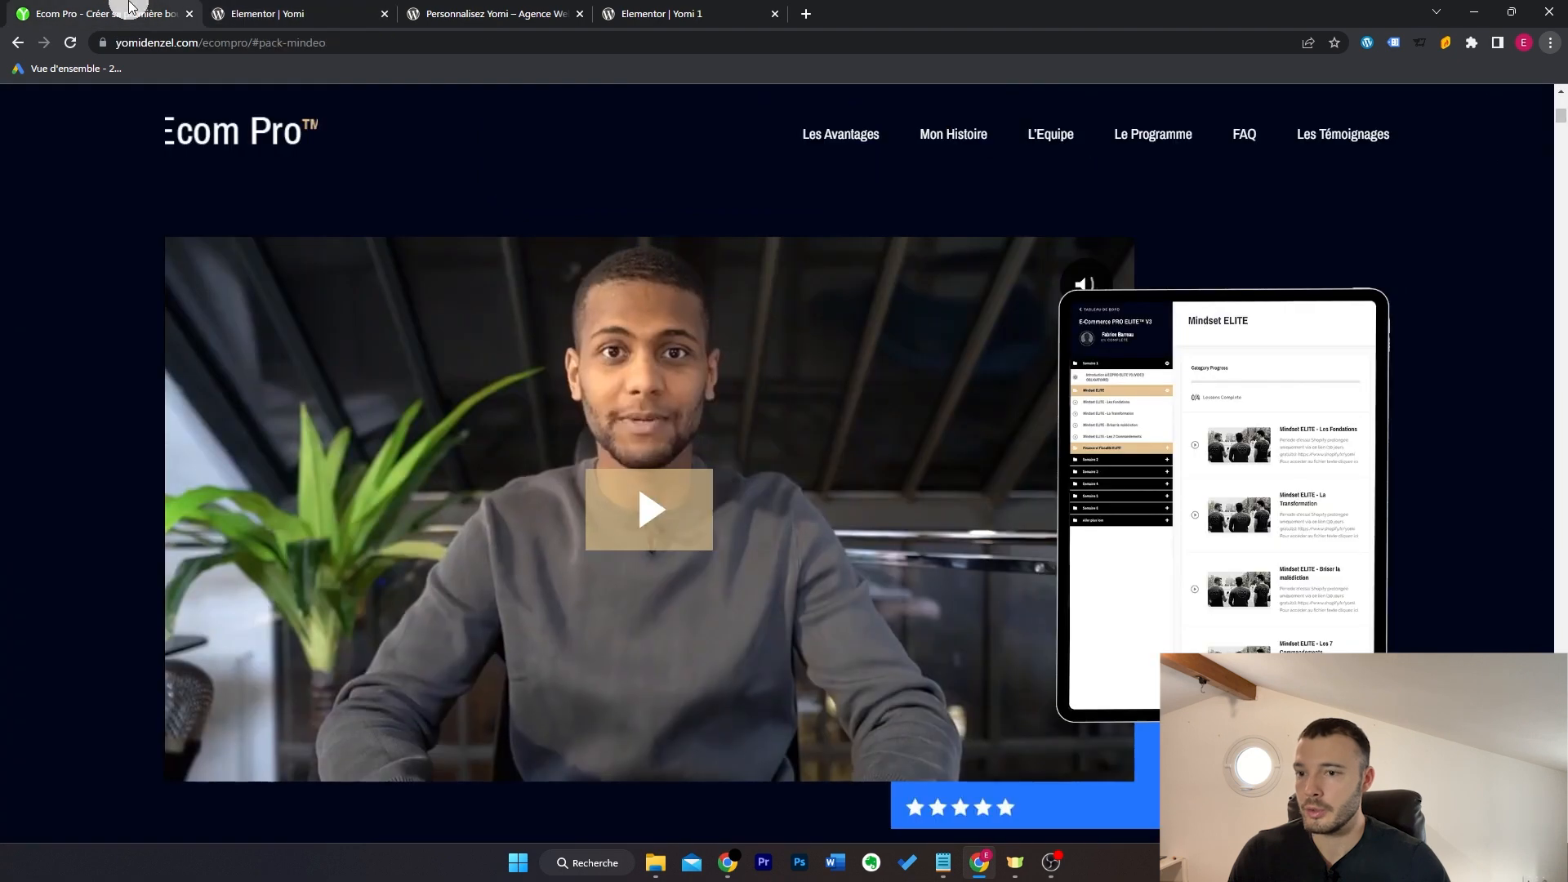
{"action": "left_click", "coordinate": [326, 13]}
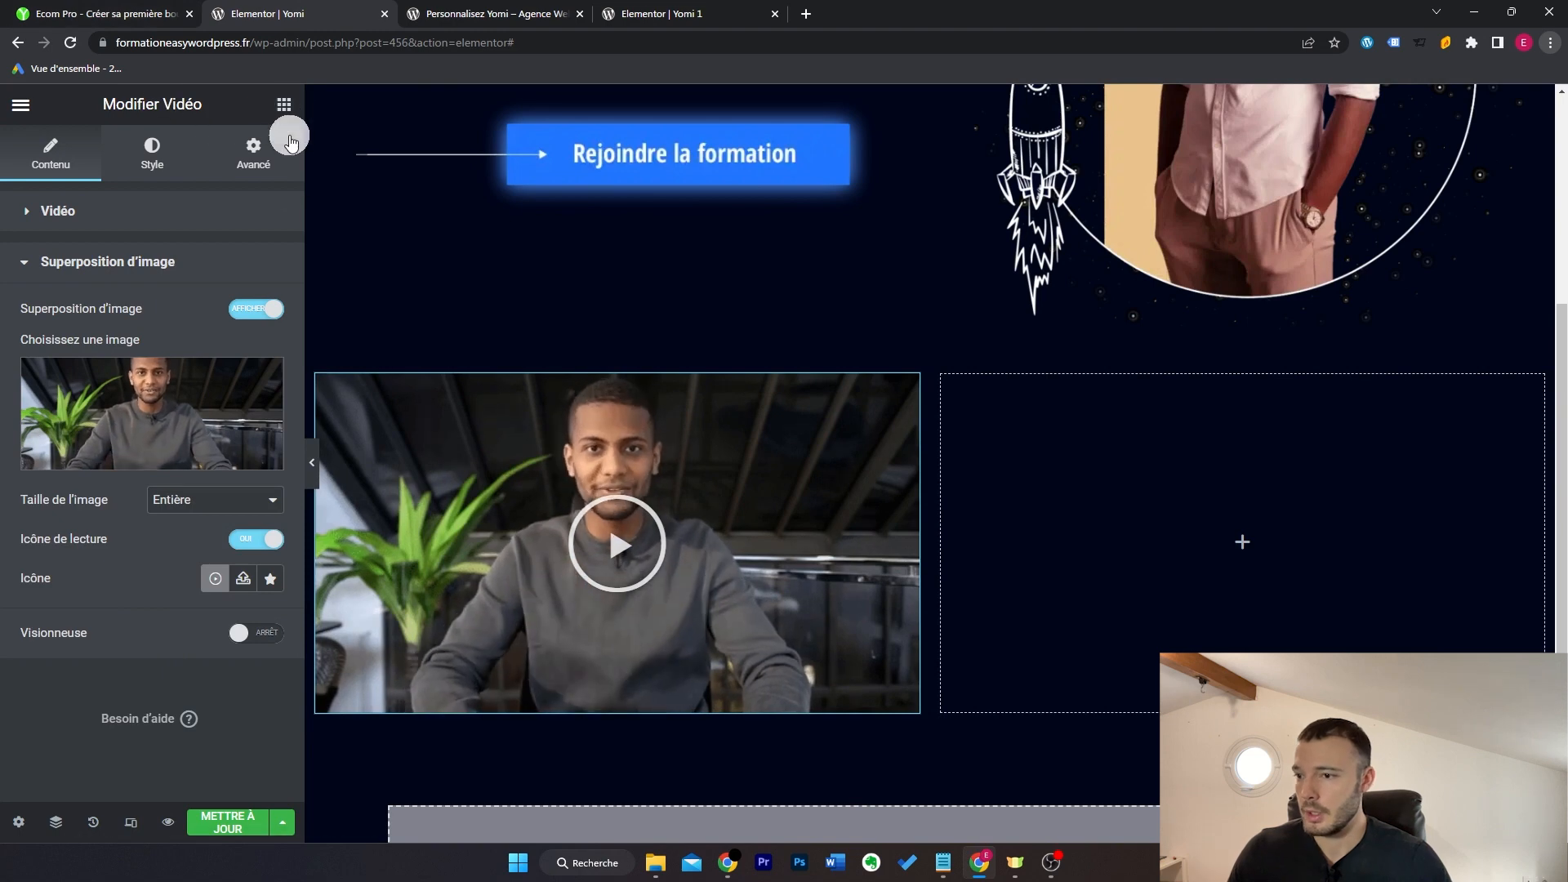
{"action": "left_click", "coordinate": [283, 104]}
{"action": "left_click_drag", "start_coordinate": [82, 441], "coordinate": [1106, 466]}
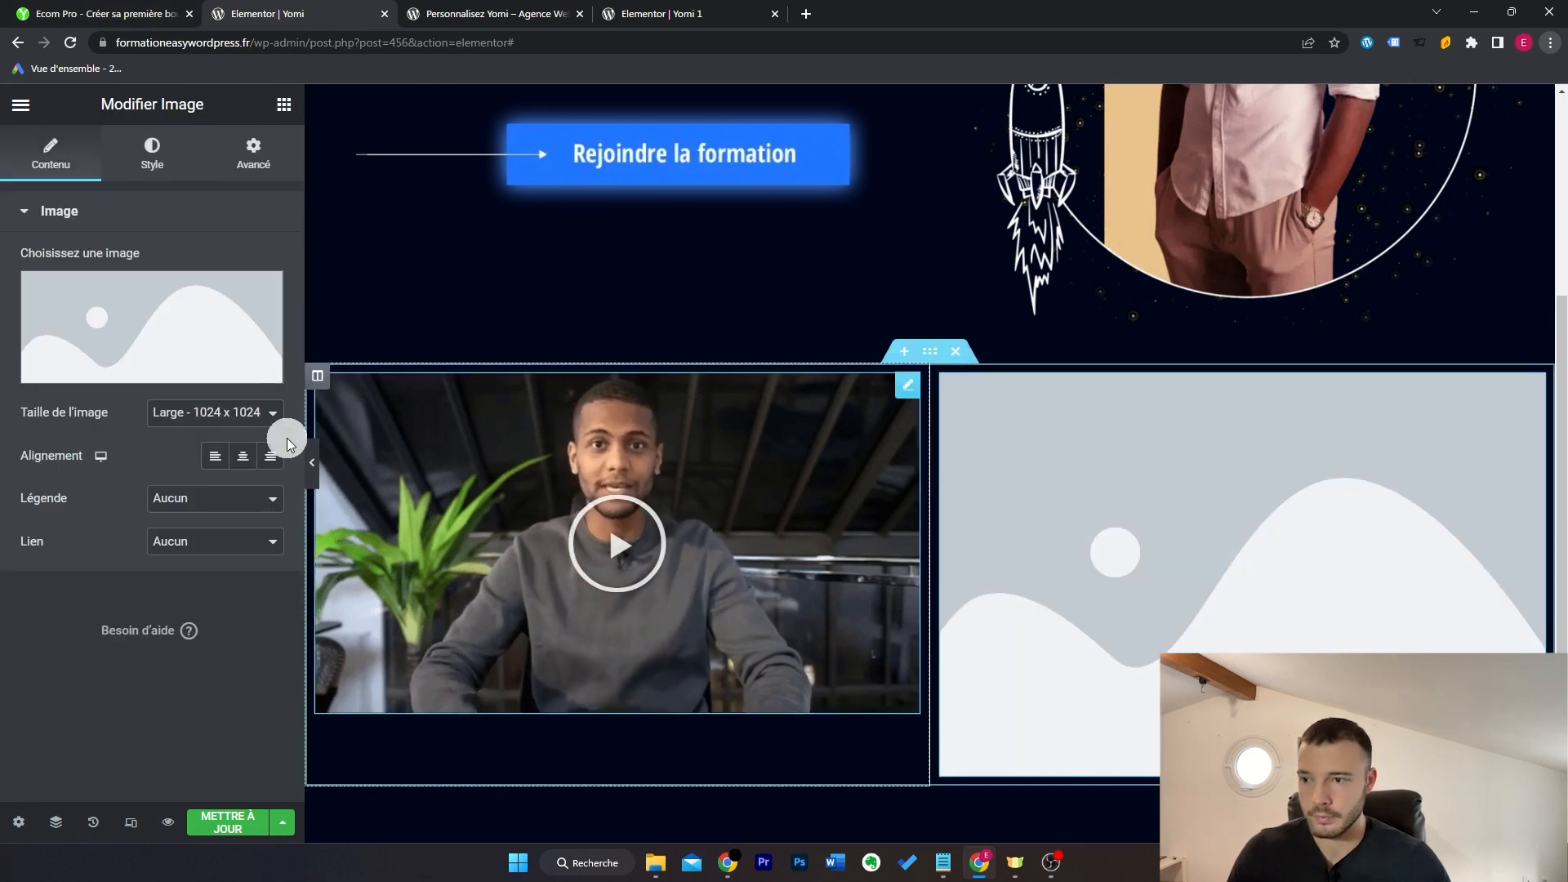
{"action": "left_click", "coordinate": [172, 340]}
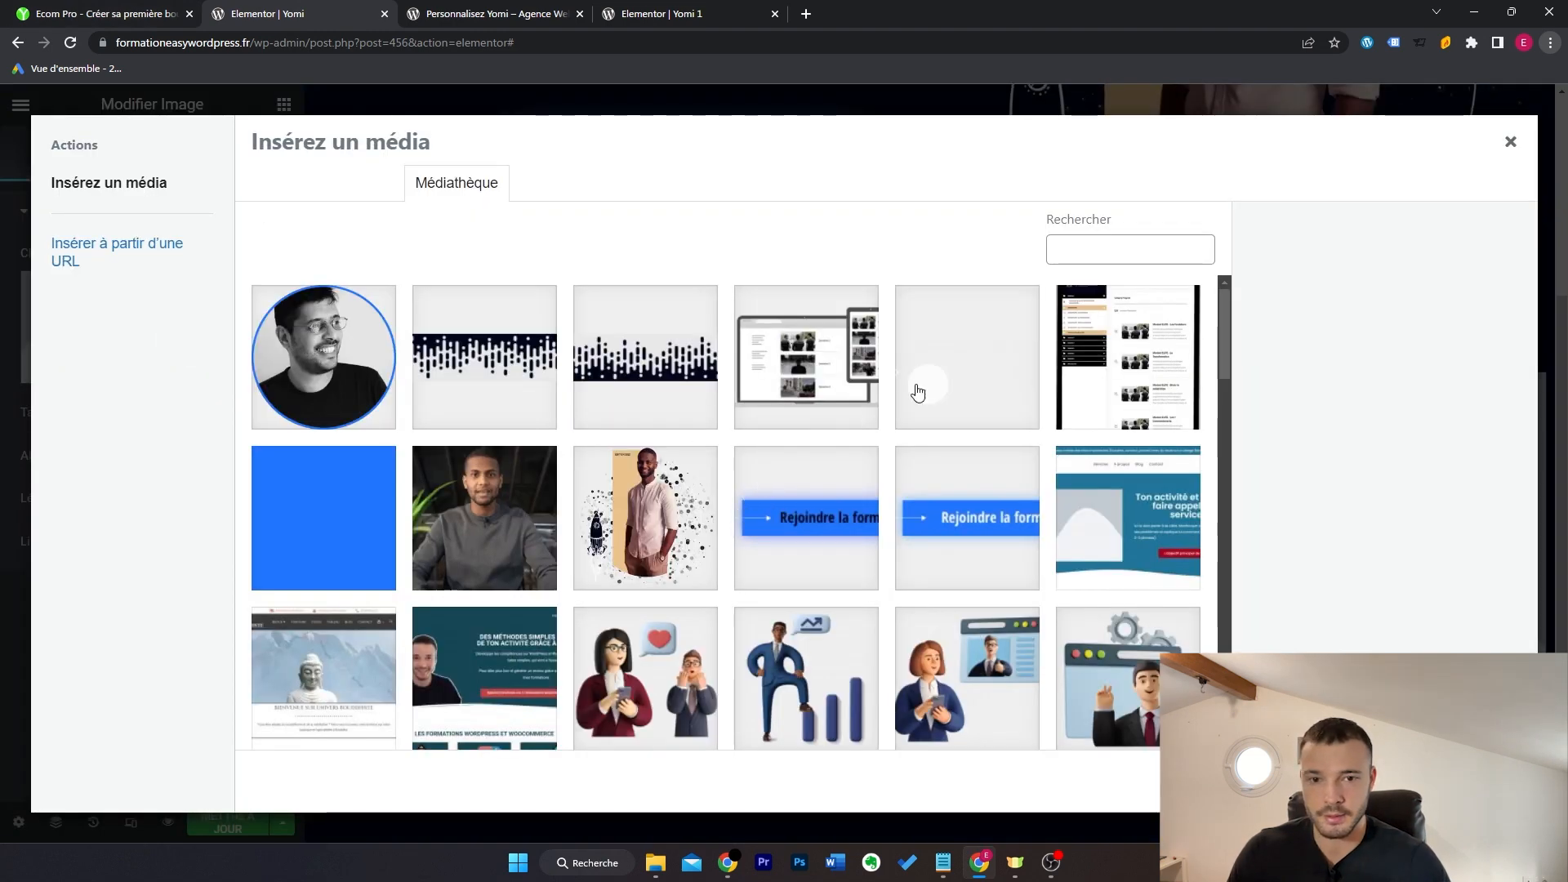
{"action": "left_click", "coordinate": [1127, 368]}
{"action": "left_click", "coordinate": [1479, 783]}
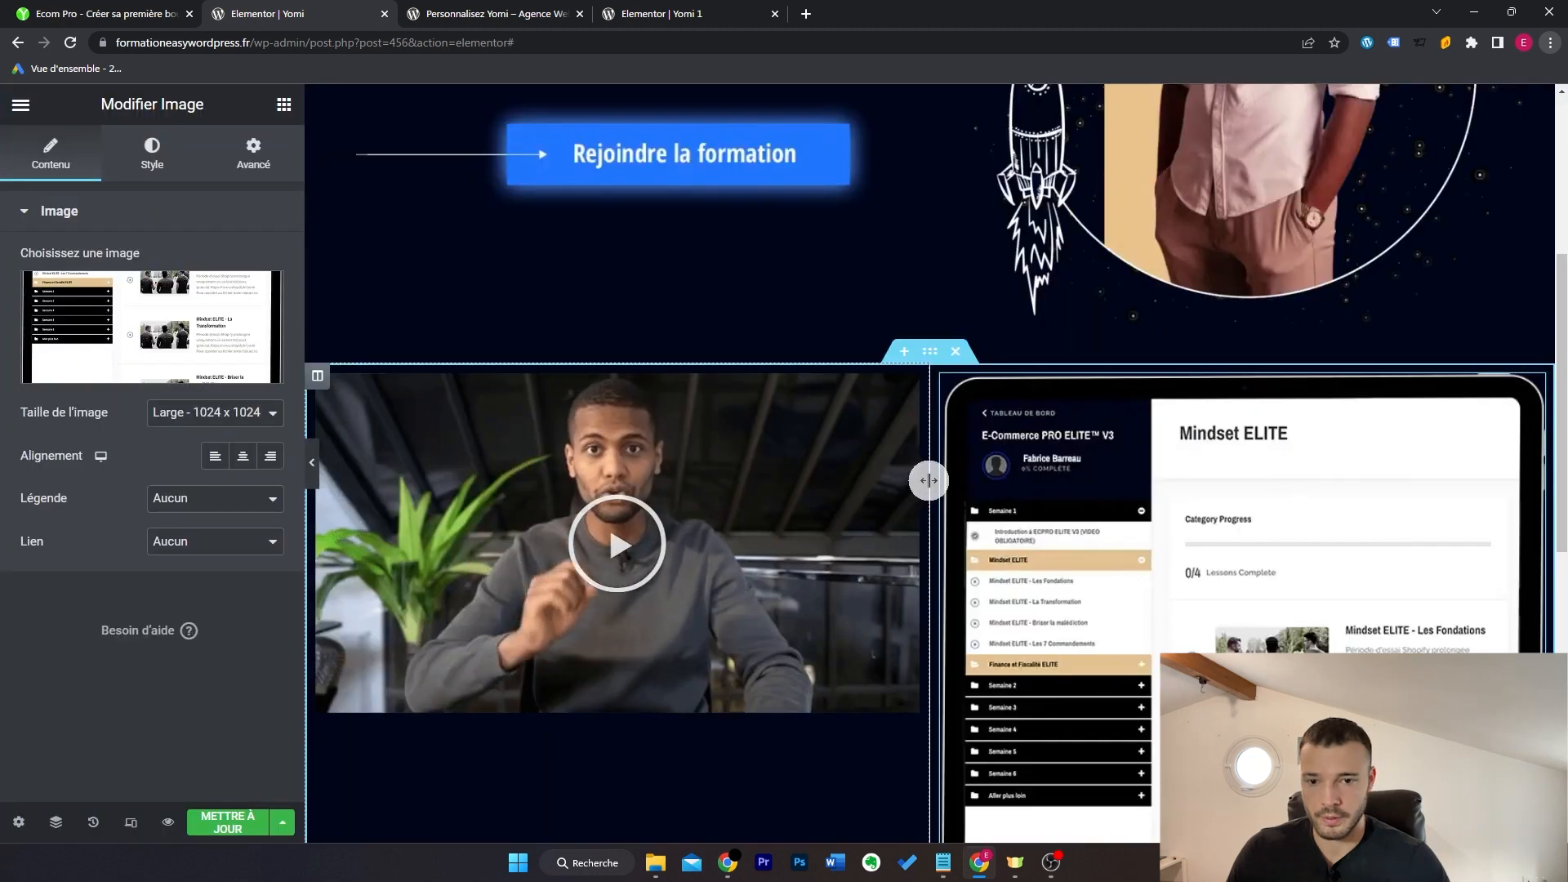
{"action": "left_click_drag", "start_coordinate": [929, 480], "coordinate": [1278, 480]}
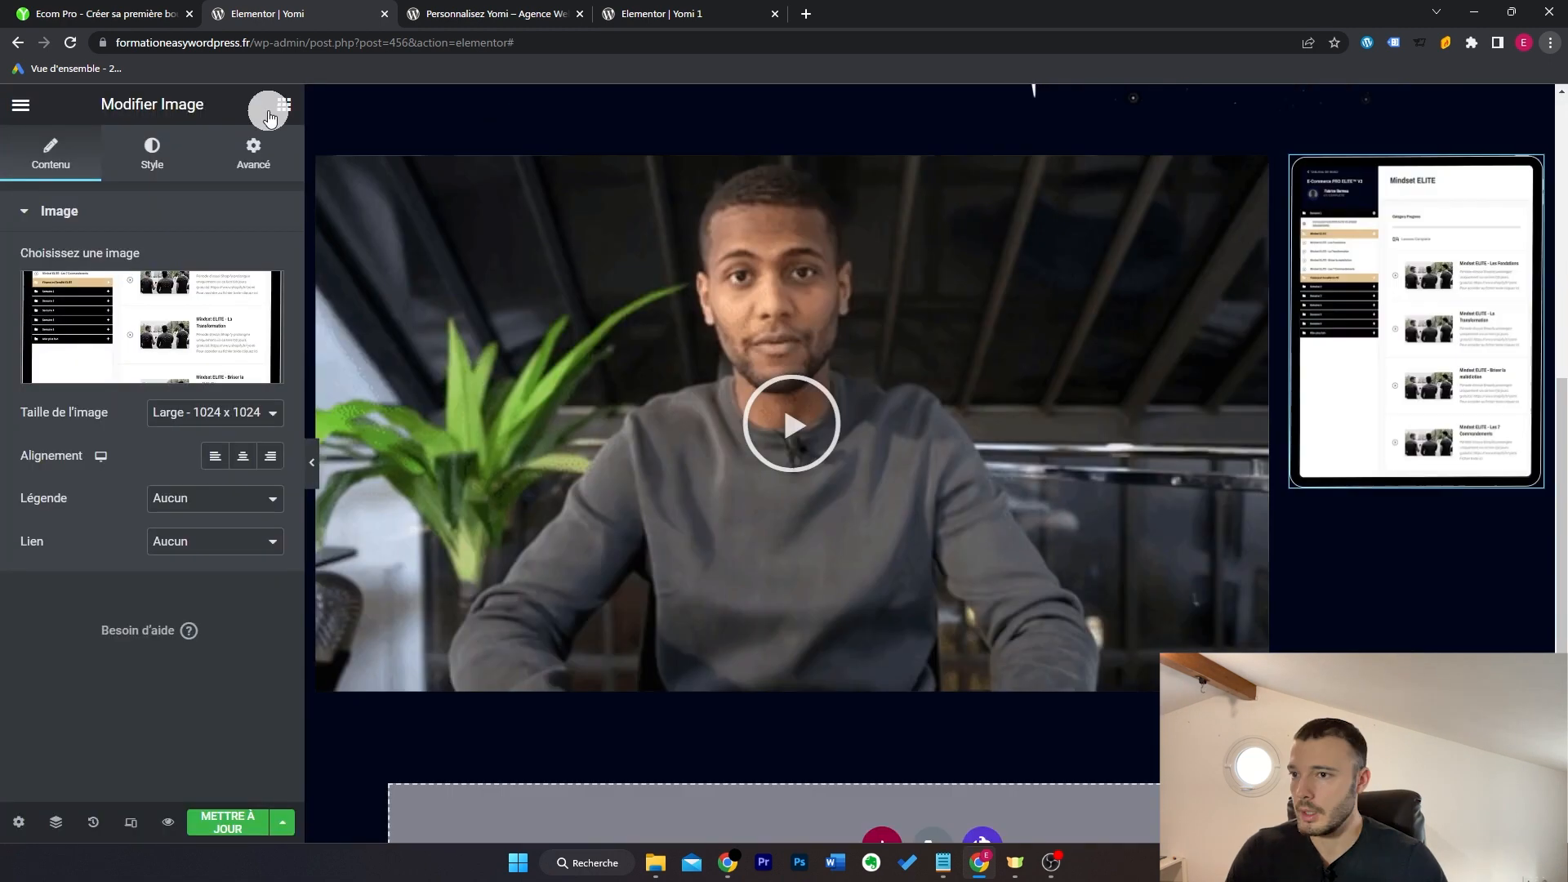
Step: Add an image widget below the tablet image and fill it with the plain blue picture from the media library
{"action": "left_click", "coordinate": [270, 114]}
{"action": "left_click_drag", "start_coordinate": [88, 466], "coordinate": [1420, 489]}
{"action": "left_click", "coordinate": [217, 339]}
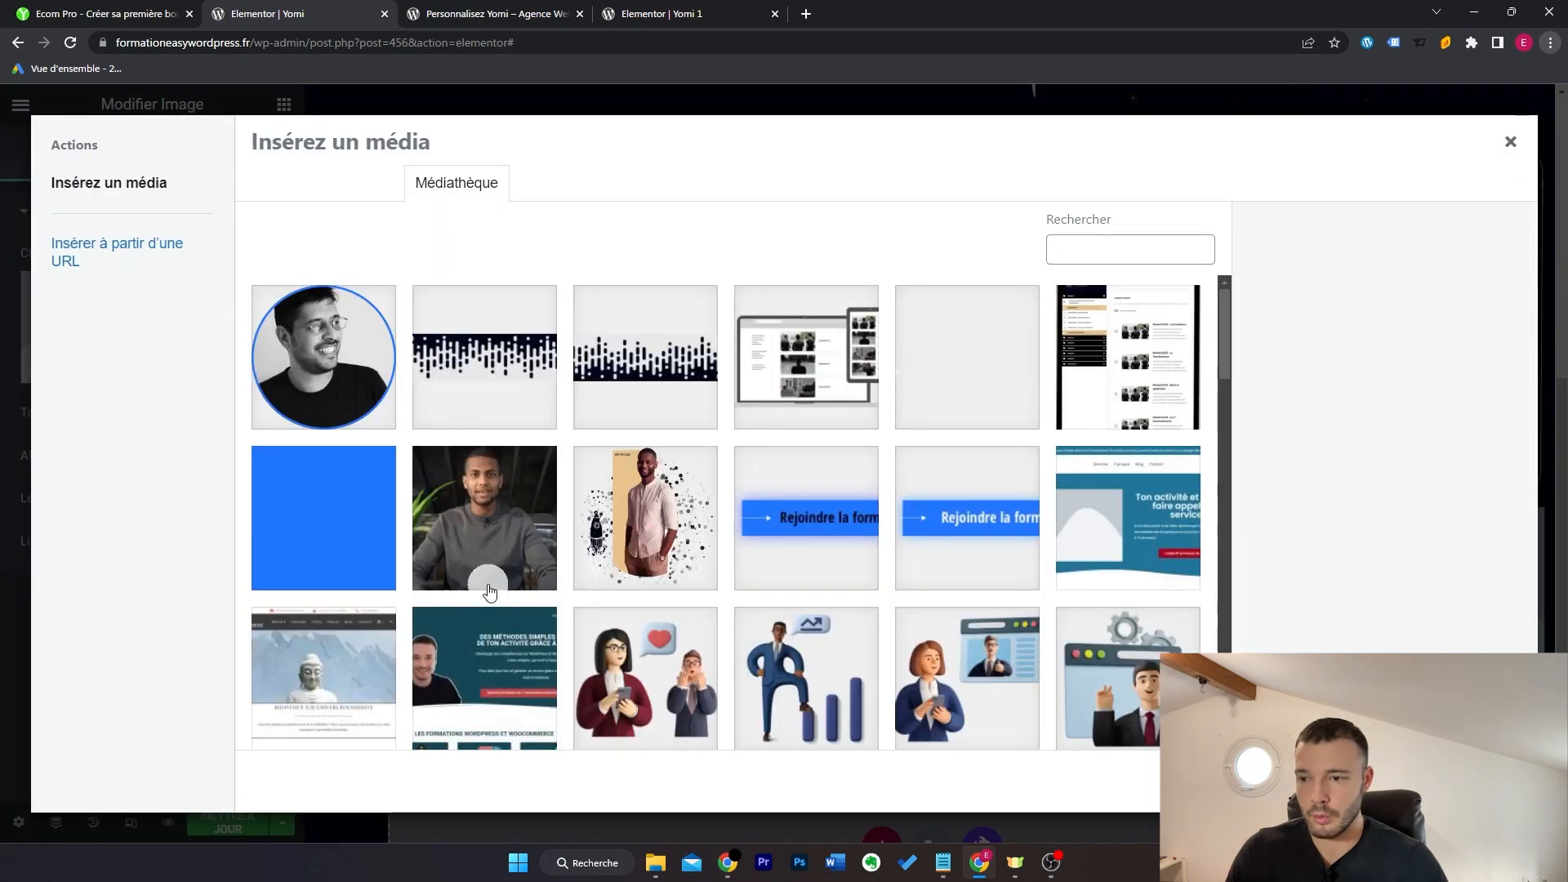
{"action": "left_click", "coordinate": [1470, 782]}
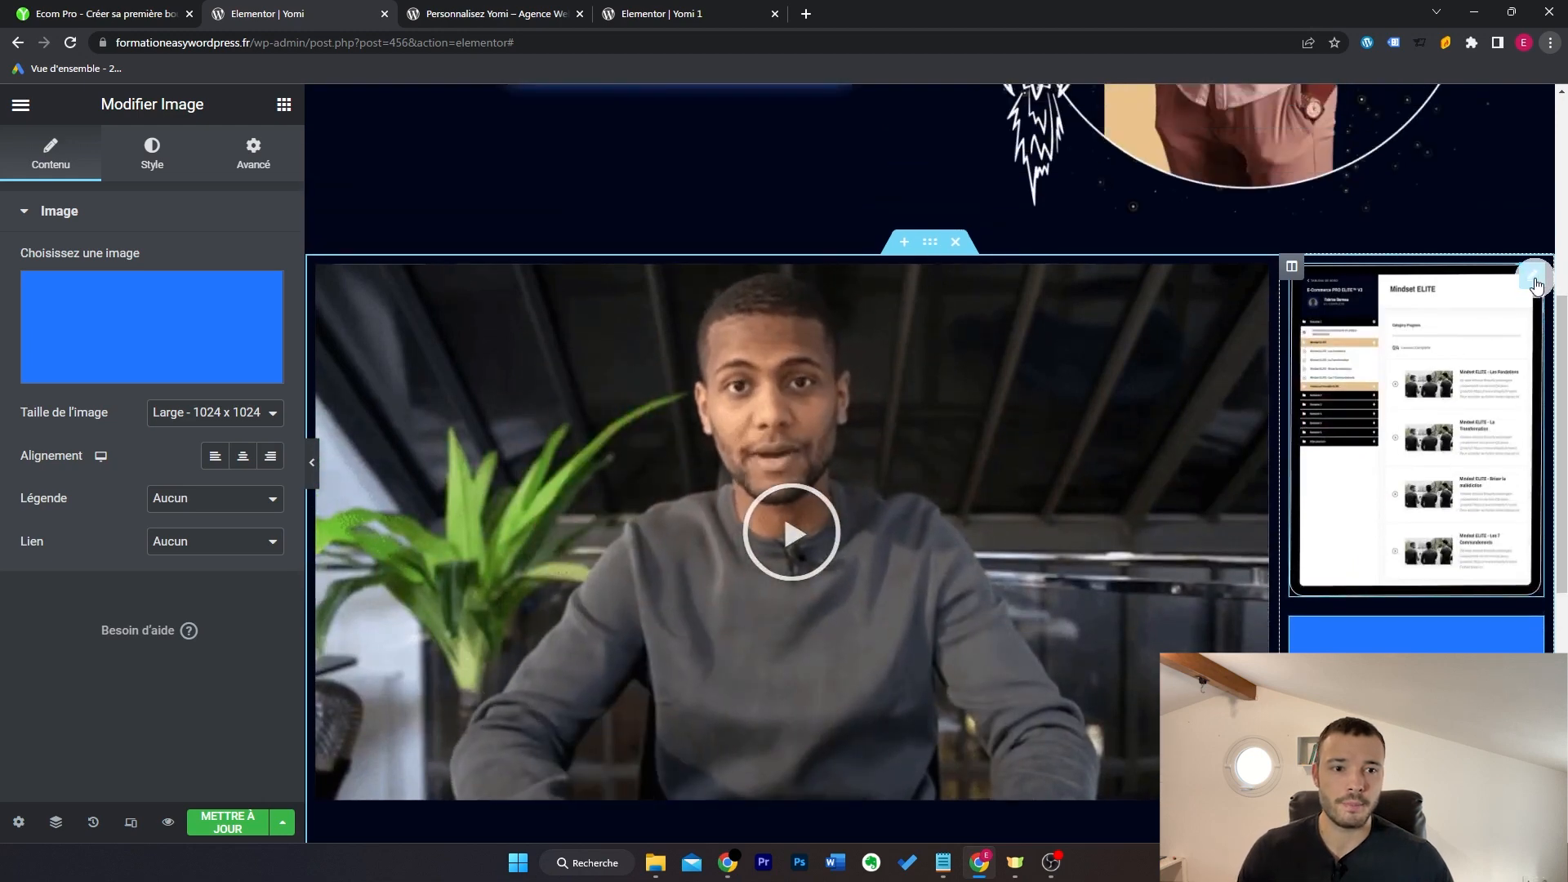
Step: Unlink the tablet image's margins and set 50 px at the top and -179 px at the left so it overlaps the video
{"action": "left_click", "coordinate": [1519, 304]}
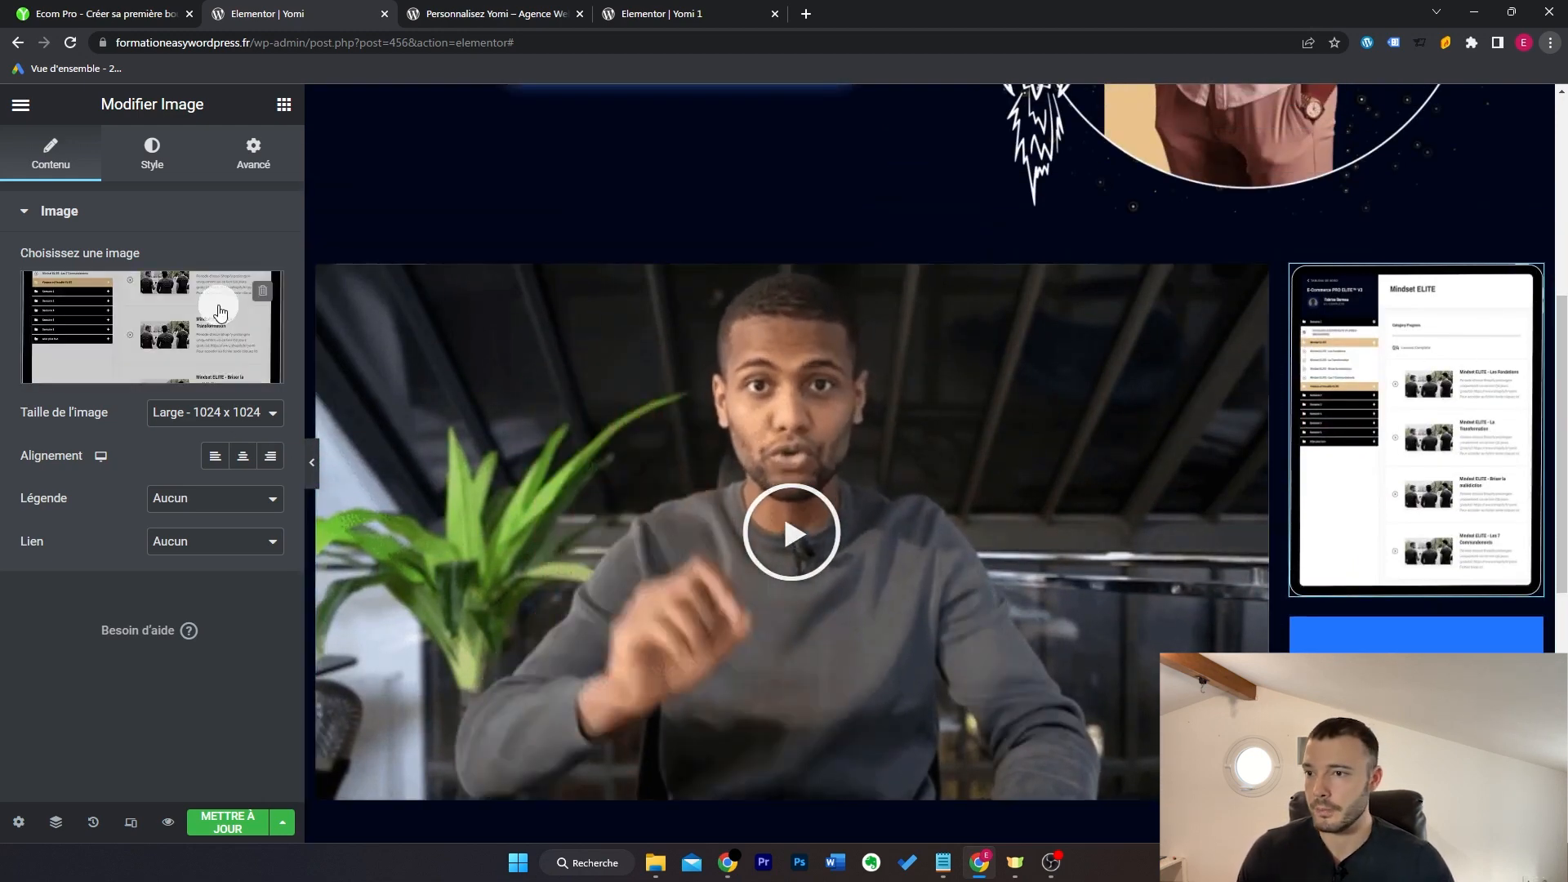
{"action": "left_click", "coordinate": [247, 159]}
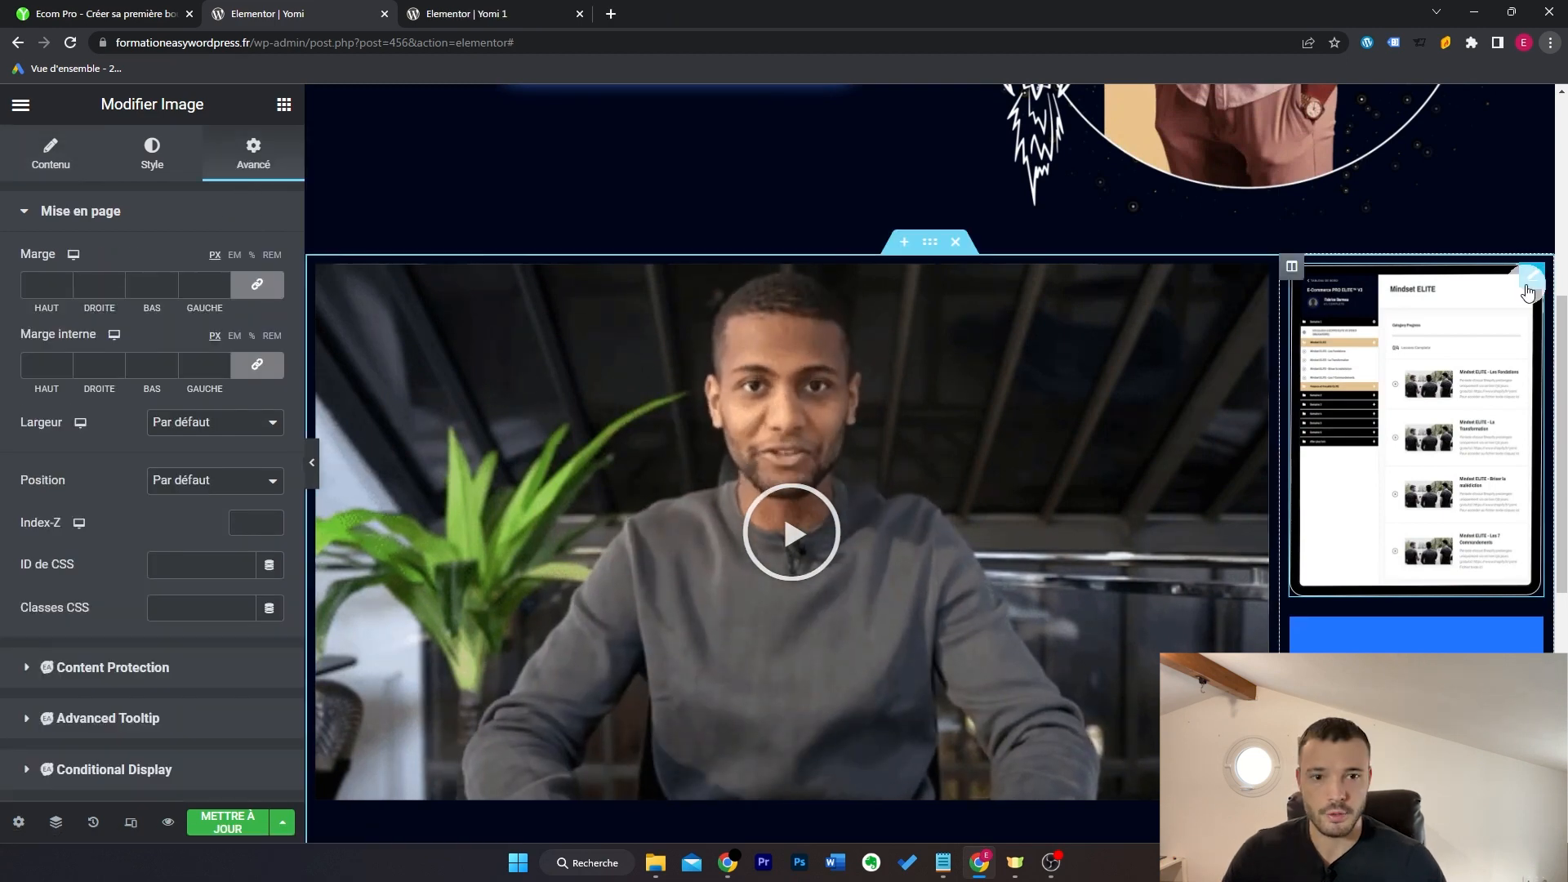
{"action": "key", "text": "ctrl+1"}
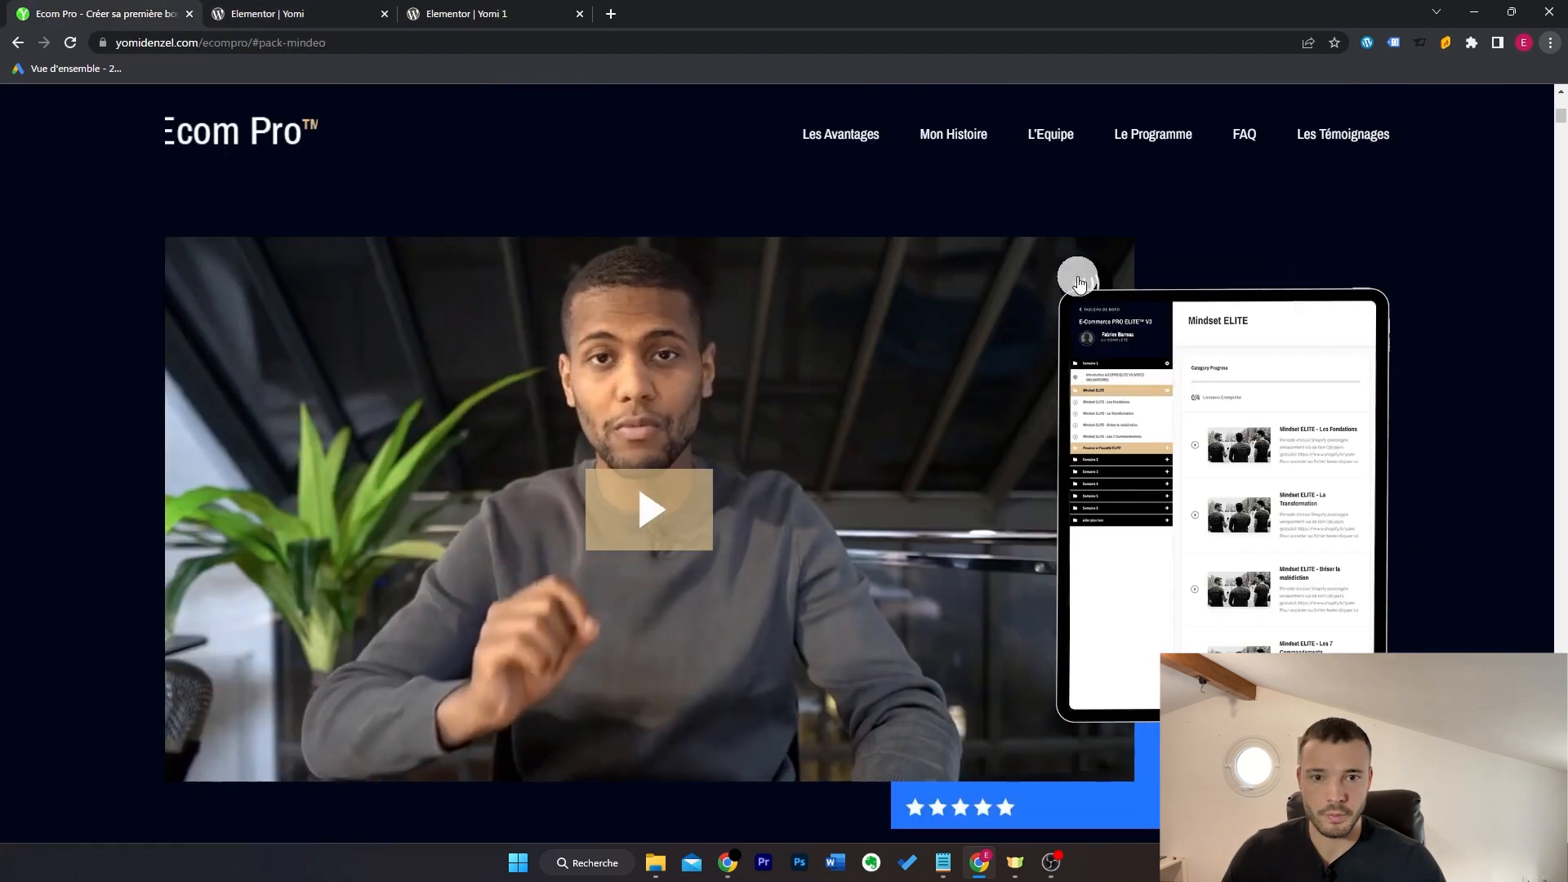
{"action": "left_click", "coordinate": [280, 10]}
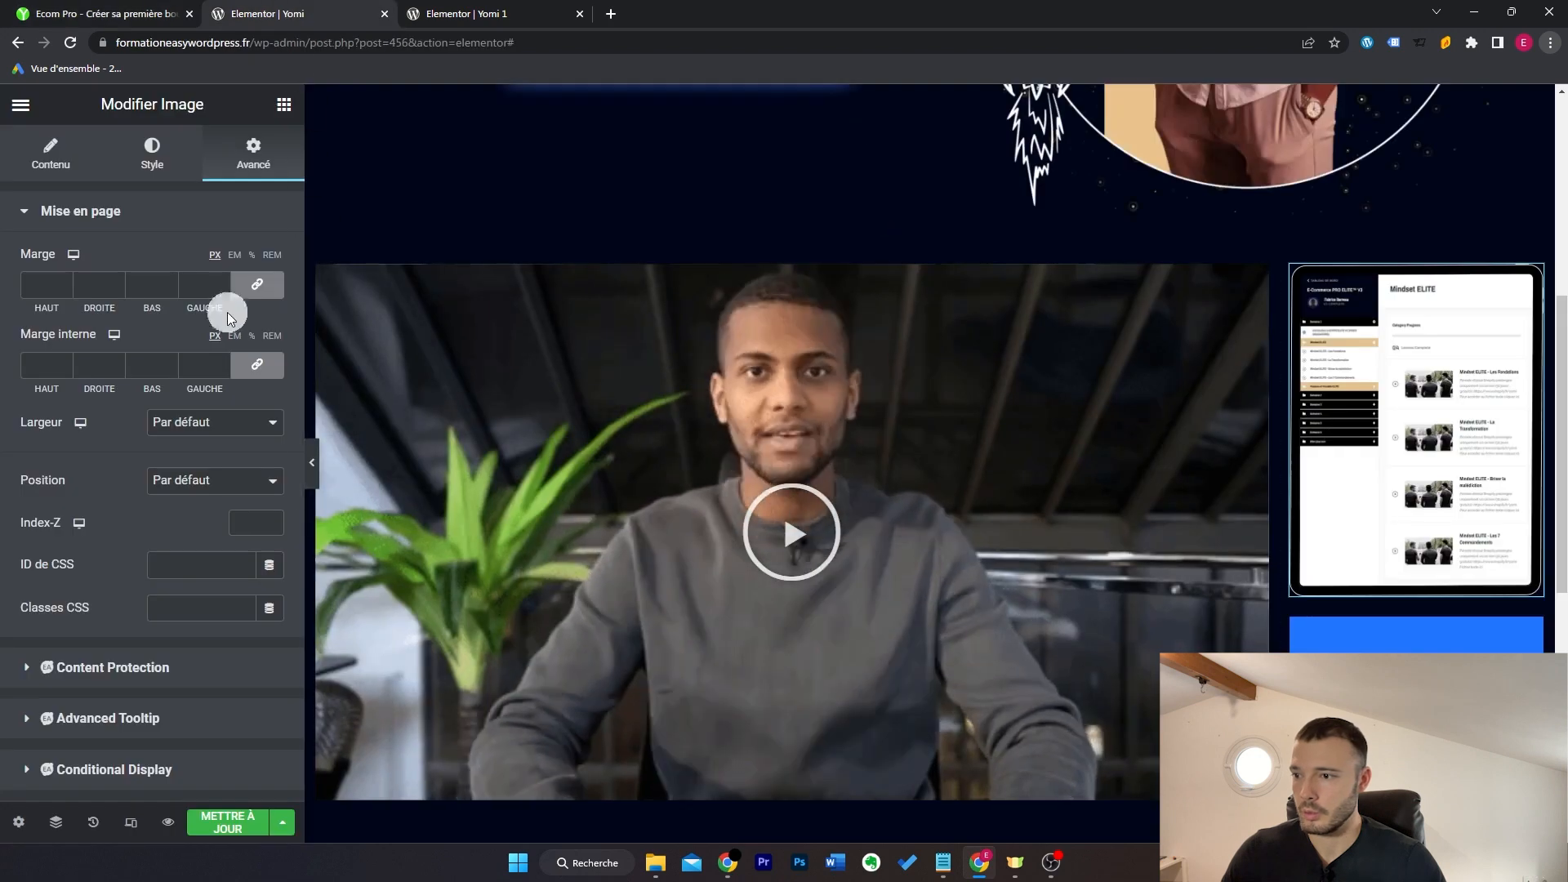
{"action": "left_click", "coordinate": [35, 284]}
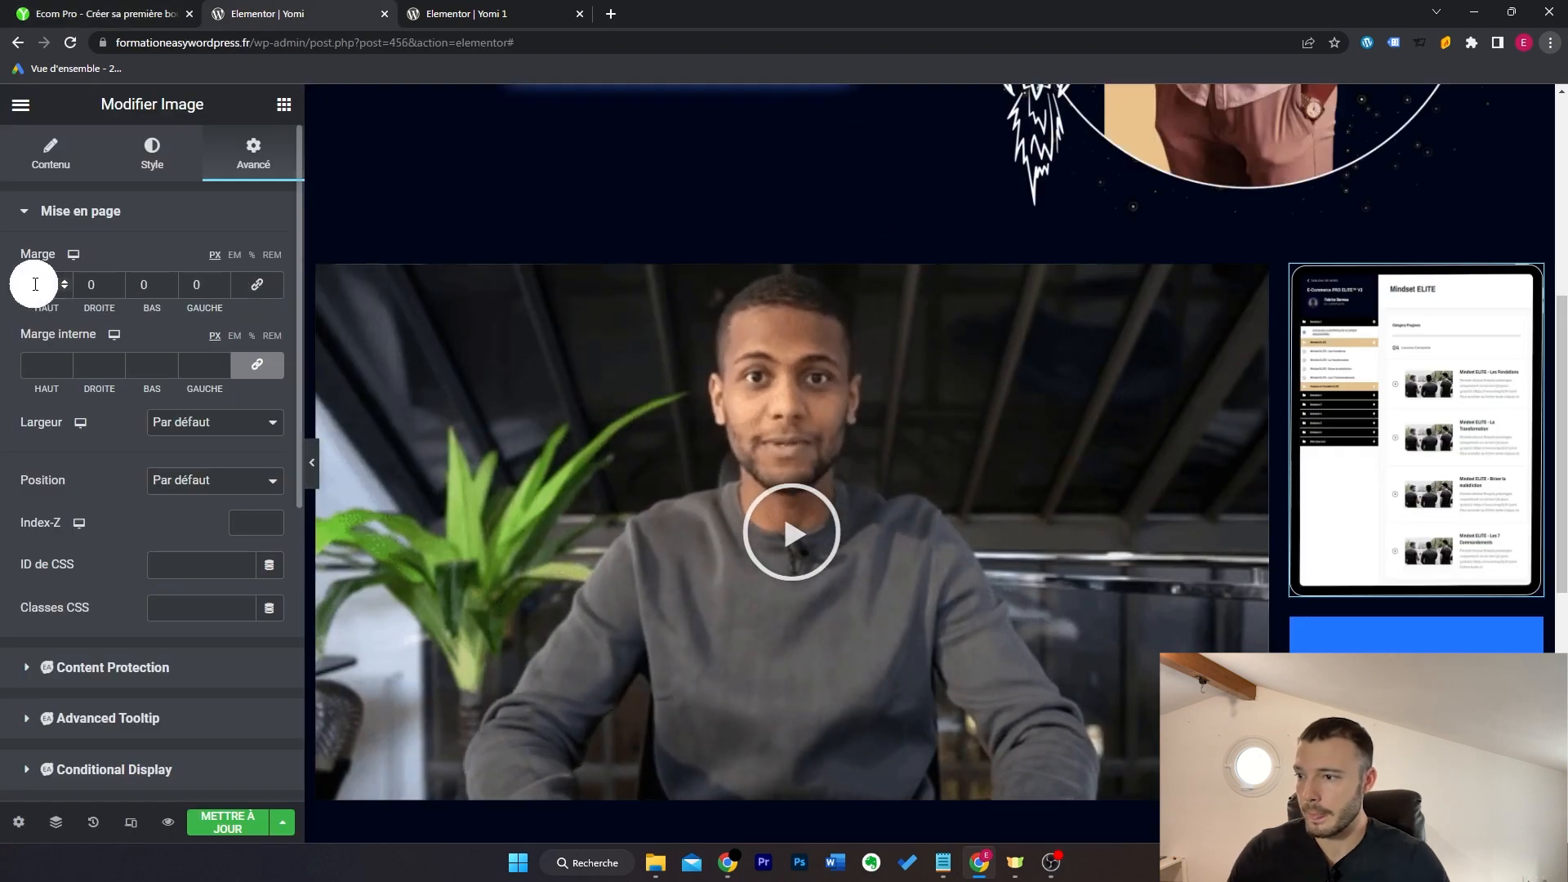
{"action": "type", "text": "50"}
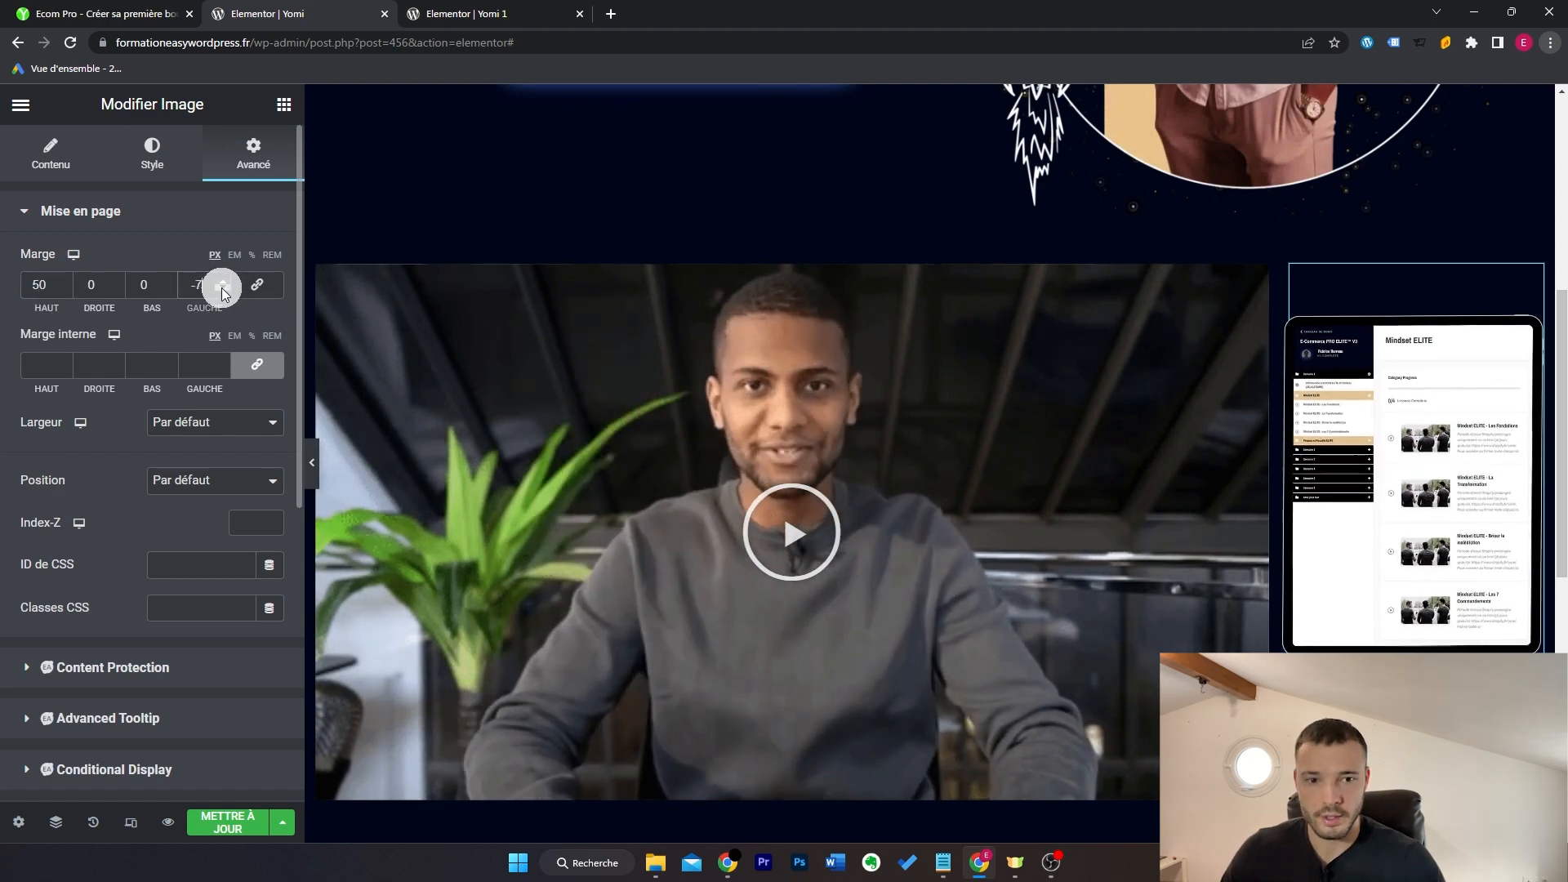
{"action": "left_click", "coordinate": [222, 292]}
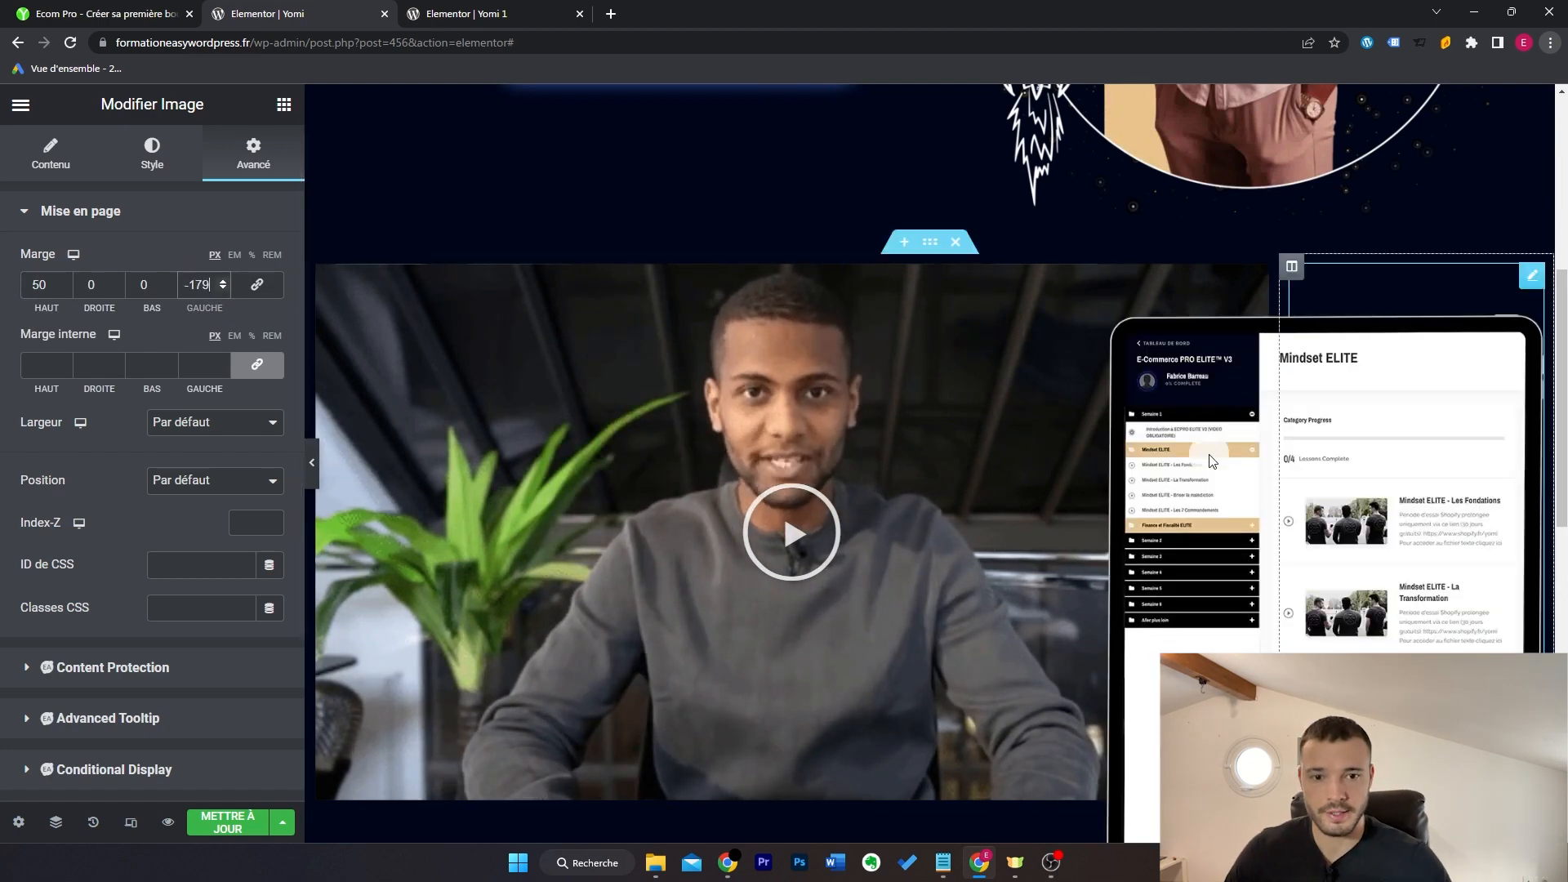
{"action": "scroll", "coordinate": [1202, 474], "scroll_direction": "down", "scroll_amount": 1}
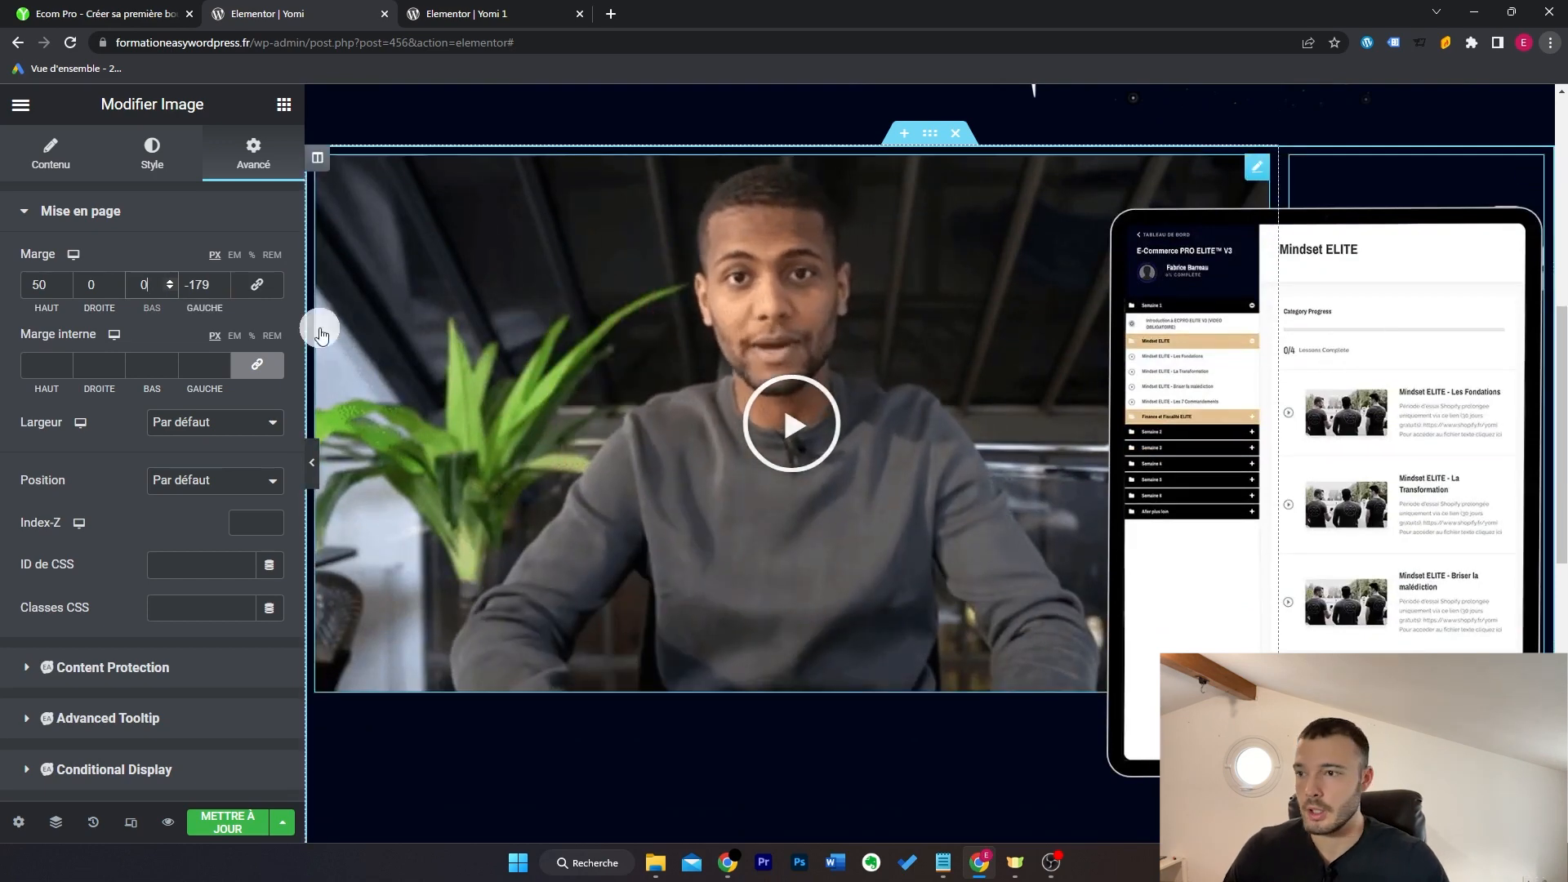
Step: Set the tablet image's width to 73% and compare its size and placement with the original page
{"action": "left_click", "coordinate": [155, 164]}
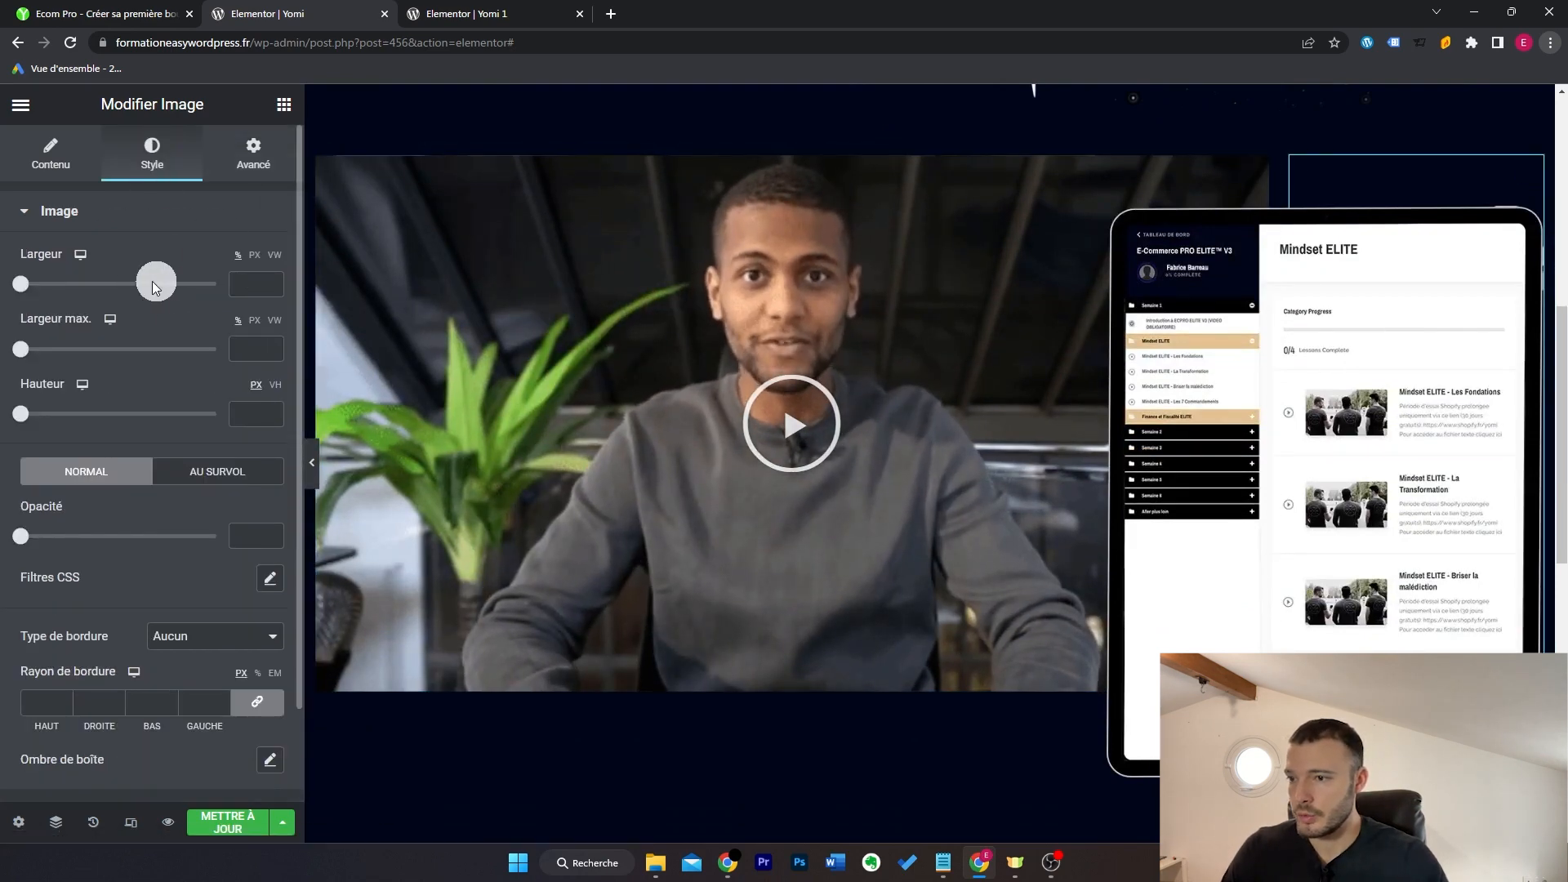
{"action": "left_click_drag", "start_coordinate": [20, 283], "coordinate": [163, 293]}
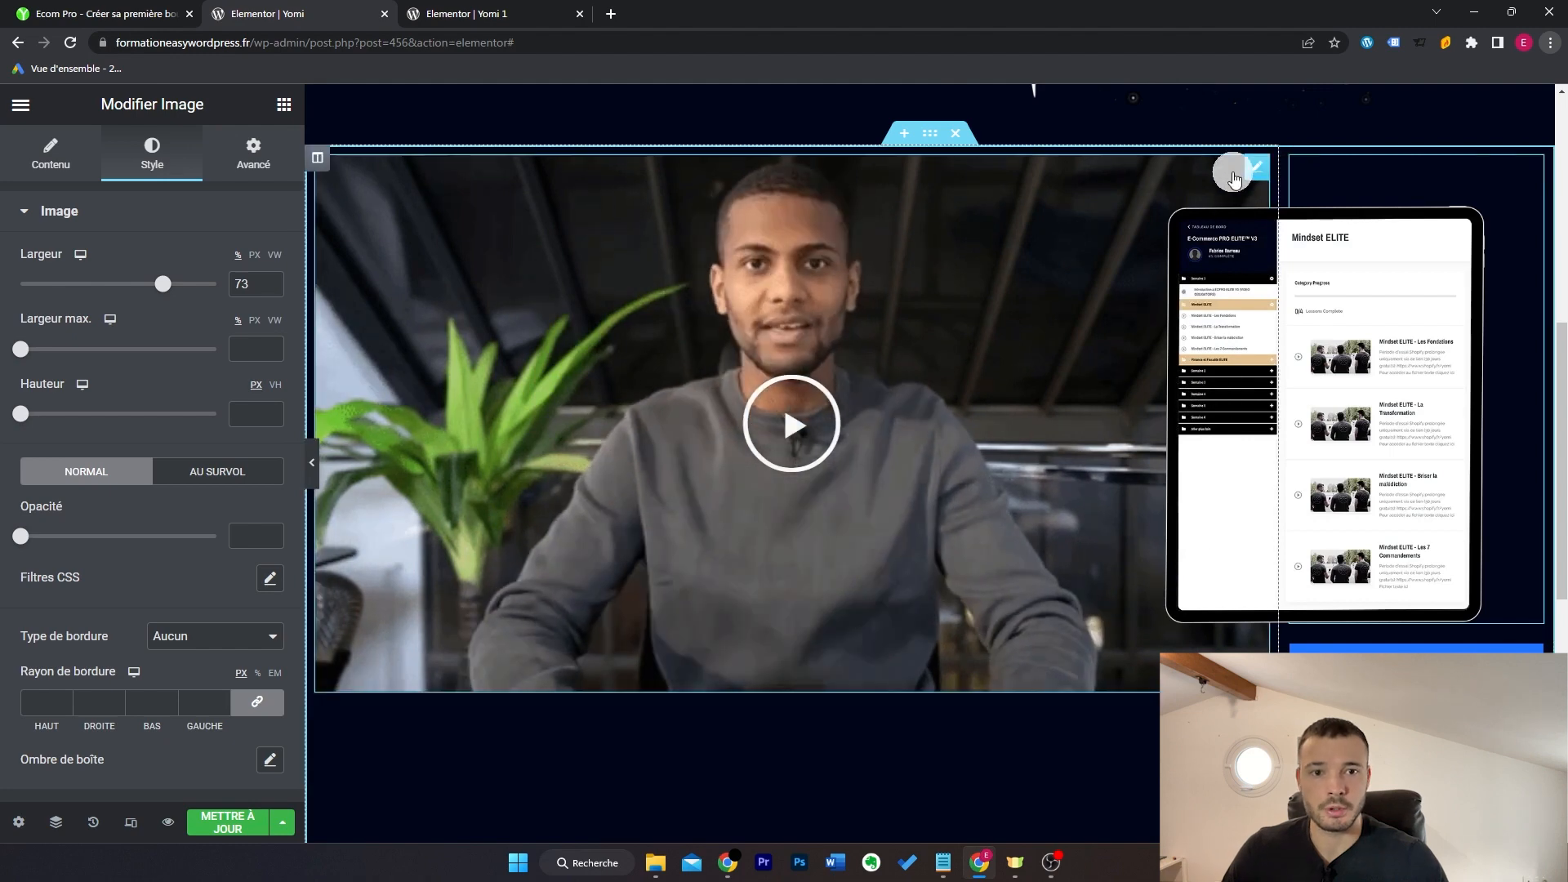
{"action": "left_click", "coordinate": [99, 10]}
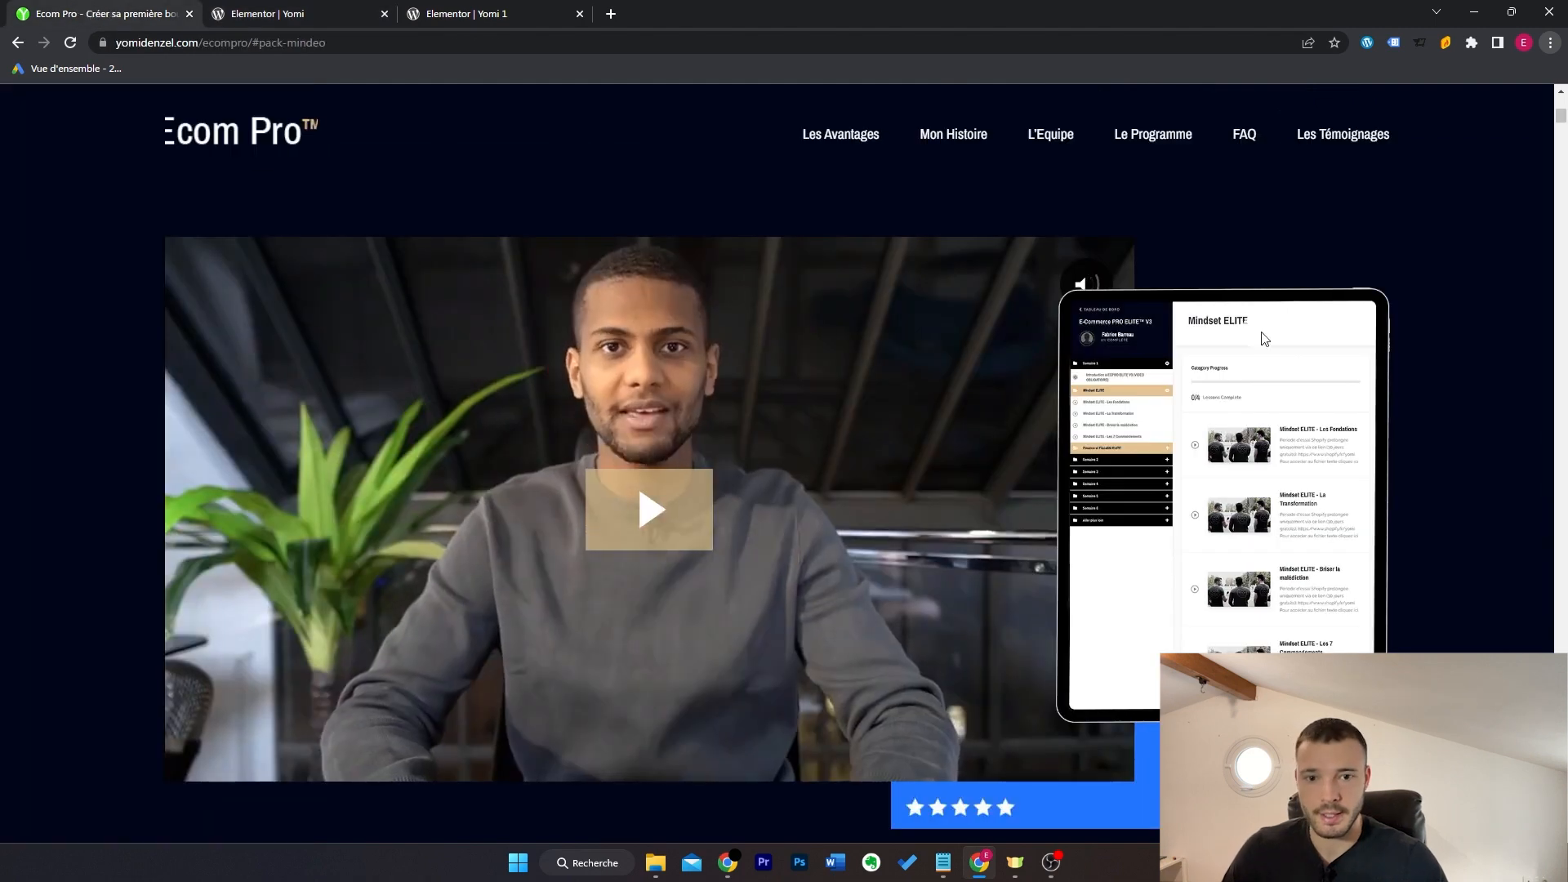
{"action": "scroll", "coordinate": [1082, 786], "scroll_direction": "down", "scroll_amount": 1}
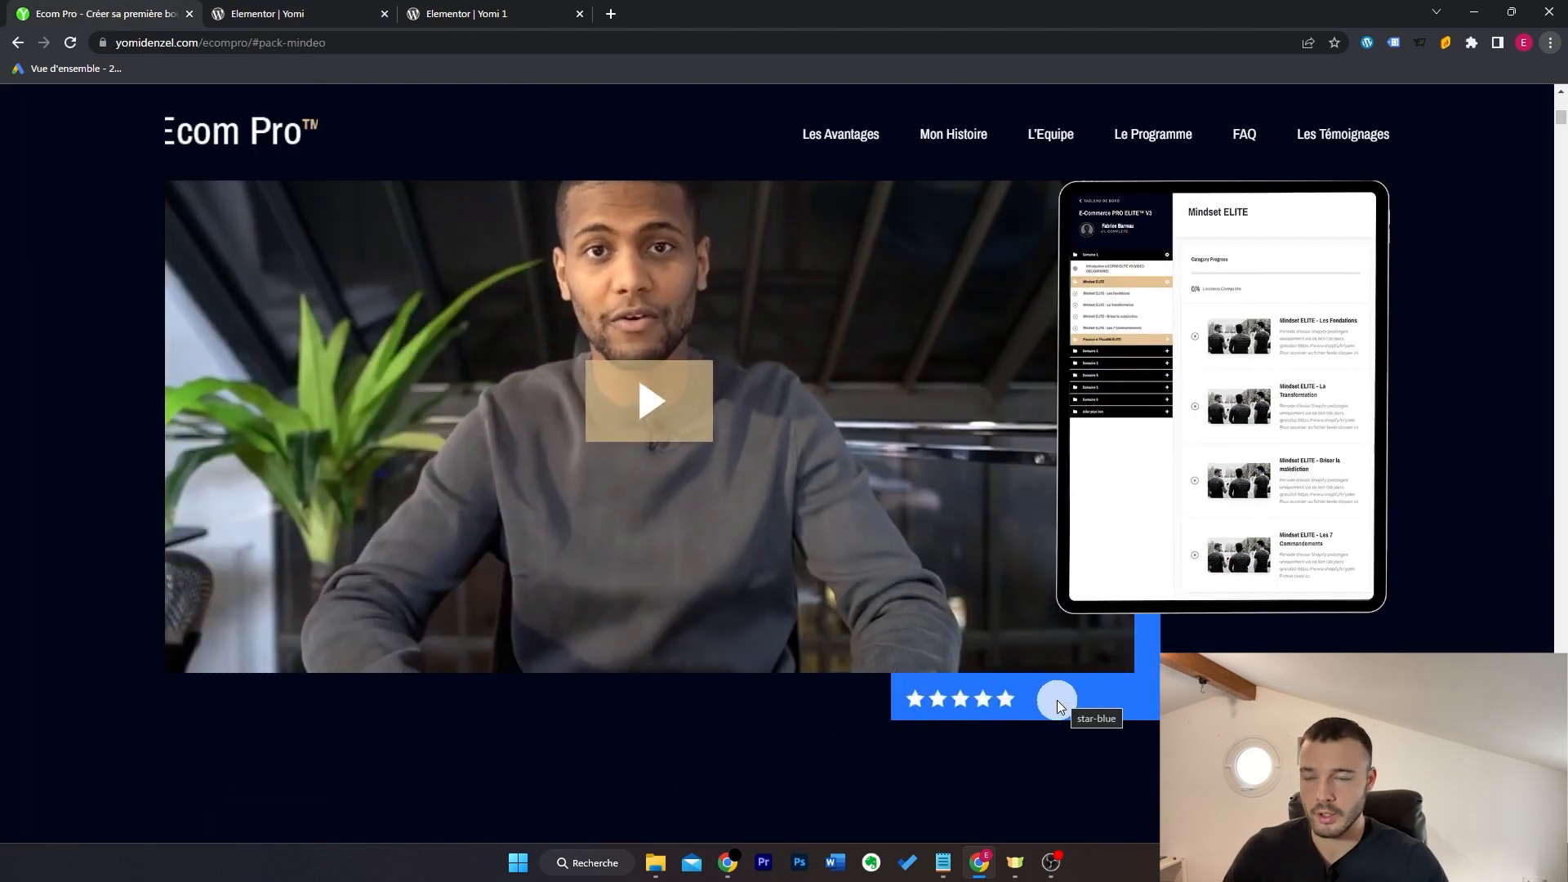
Step: Give the blue image a top margin of -389 px and a left margin of -530 px, with its margins unlinked
{"action": "left_click", "coordinate": [270, 14]}
{"action": "left_click", "coordinate": [252, 155]}
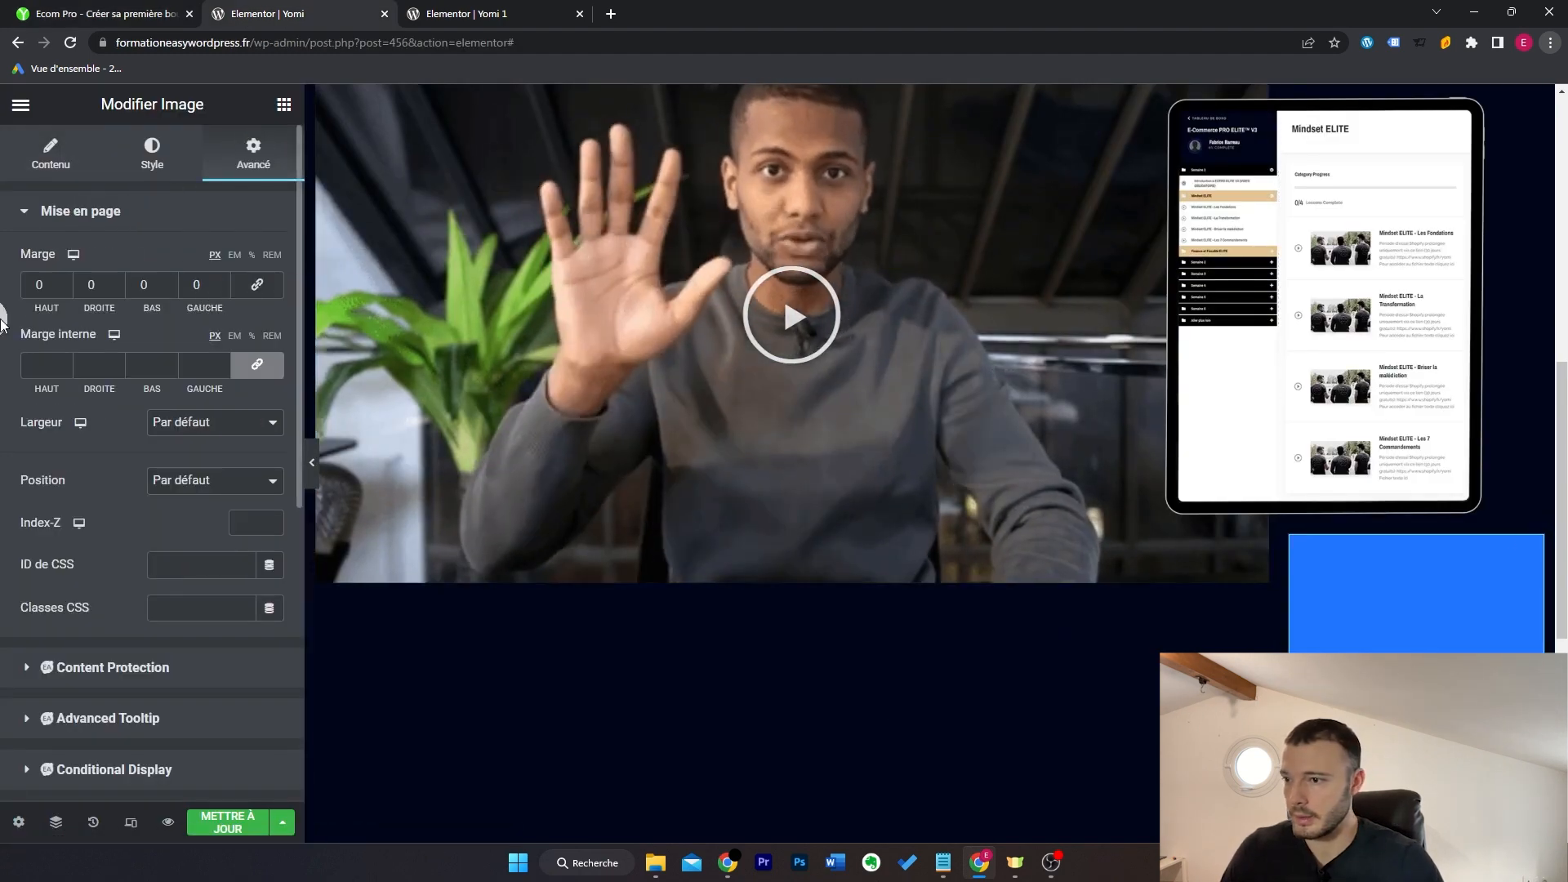
{"action": "left_click", "coordinate": [52, 305]}
{"action": "left_click", "coordinate": [63, 290]}
{"action": "left_click", "coordinate": [63, 290]}
{"action": "left_click", "coordinate": [63, 290]}
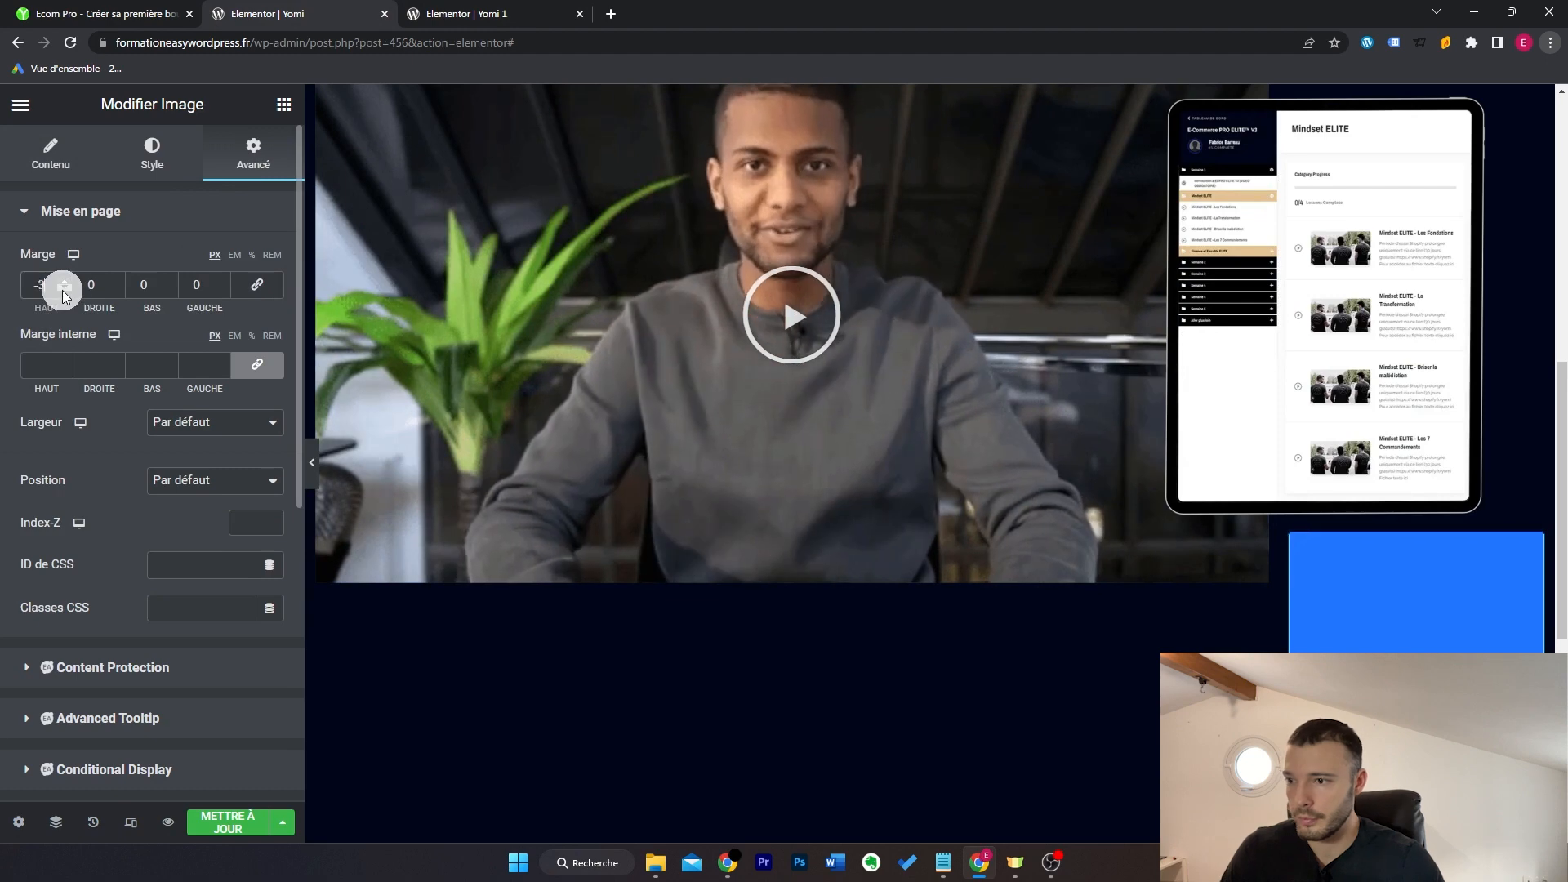
{"action": "left_click_drag", "start_coordinate": [62, 291], "coordinate": [146, 330]}
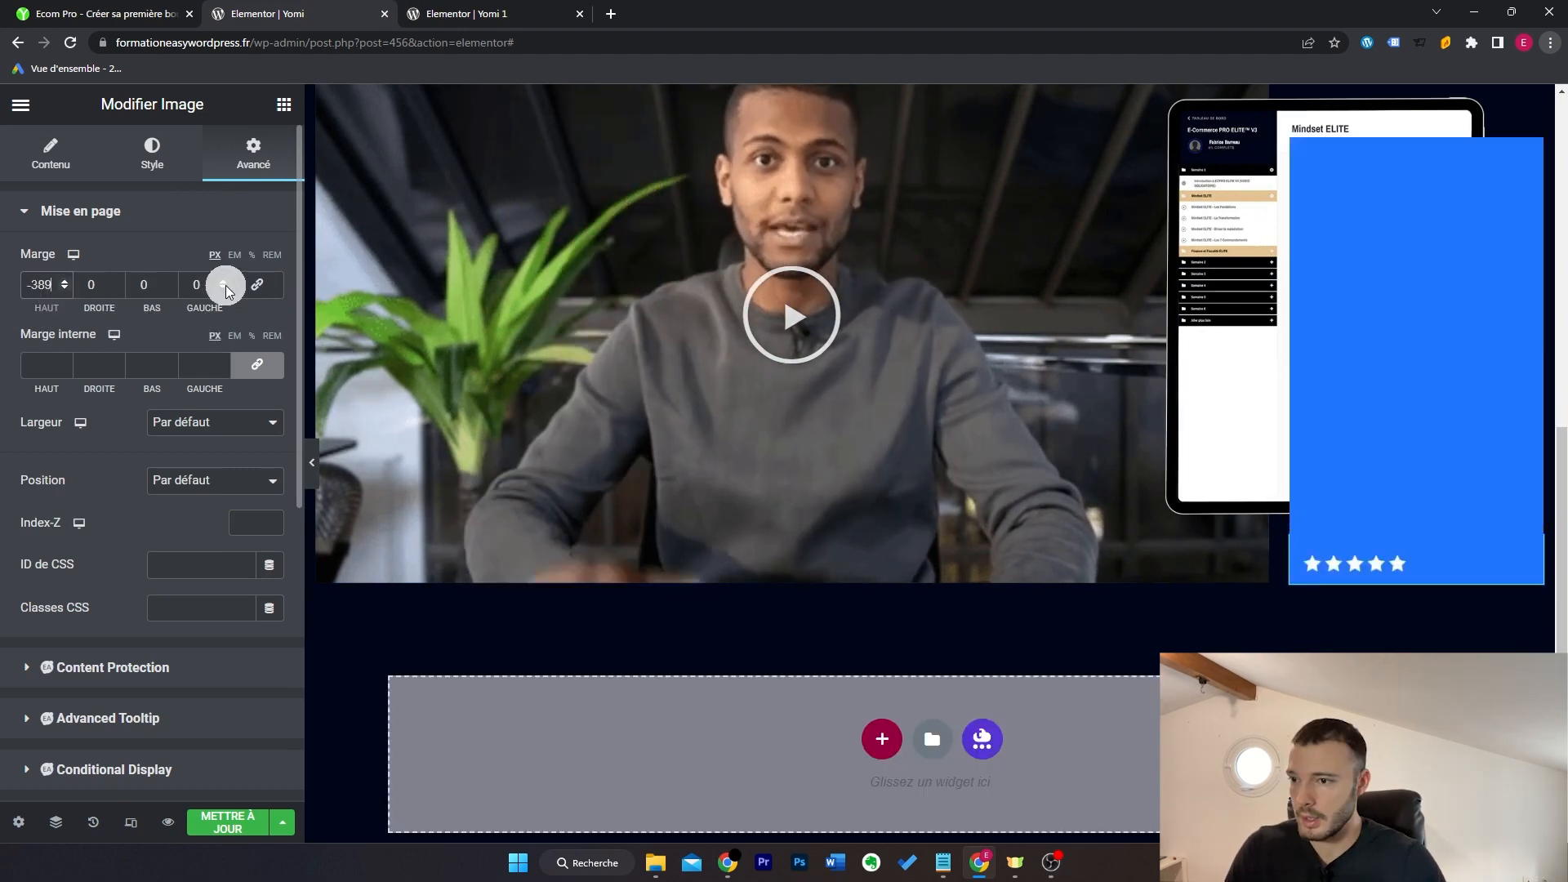
{"action": "left_click_drag", "start_coordinate": [225, 286], "coordinate": [1019, 406]}
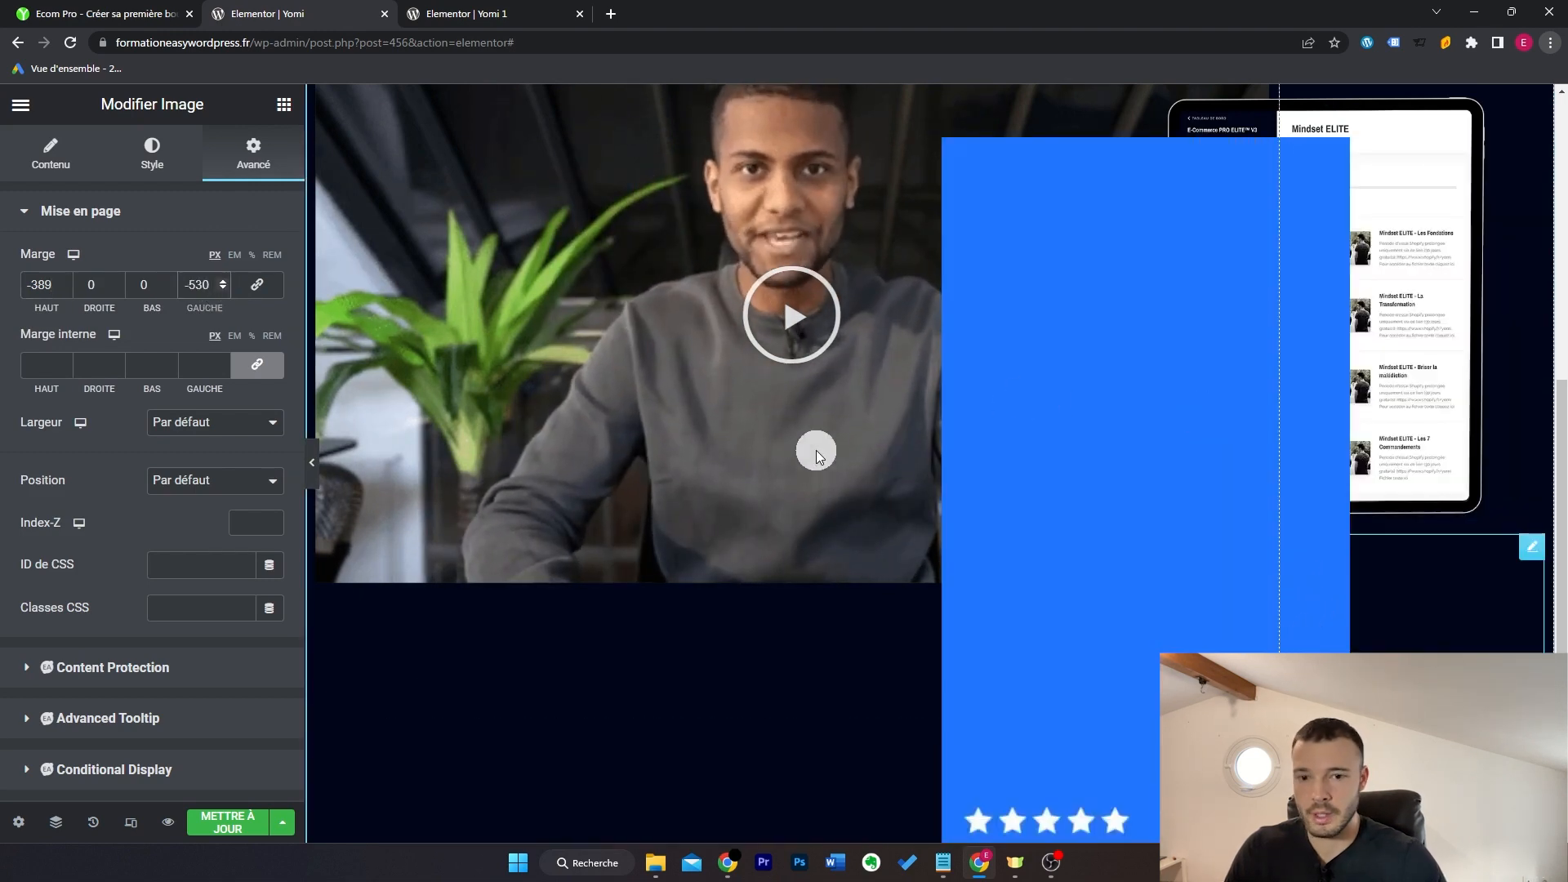
Step: Reduce the blue image's width to roughly three quarters so its star rating sits just below the video
{"action": "scroll", "coordinate": [1071, 423], "scroll_direction": "up", "scroll_amount": 3}
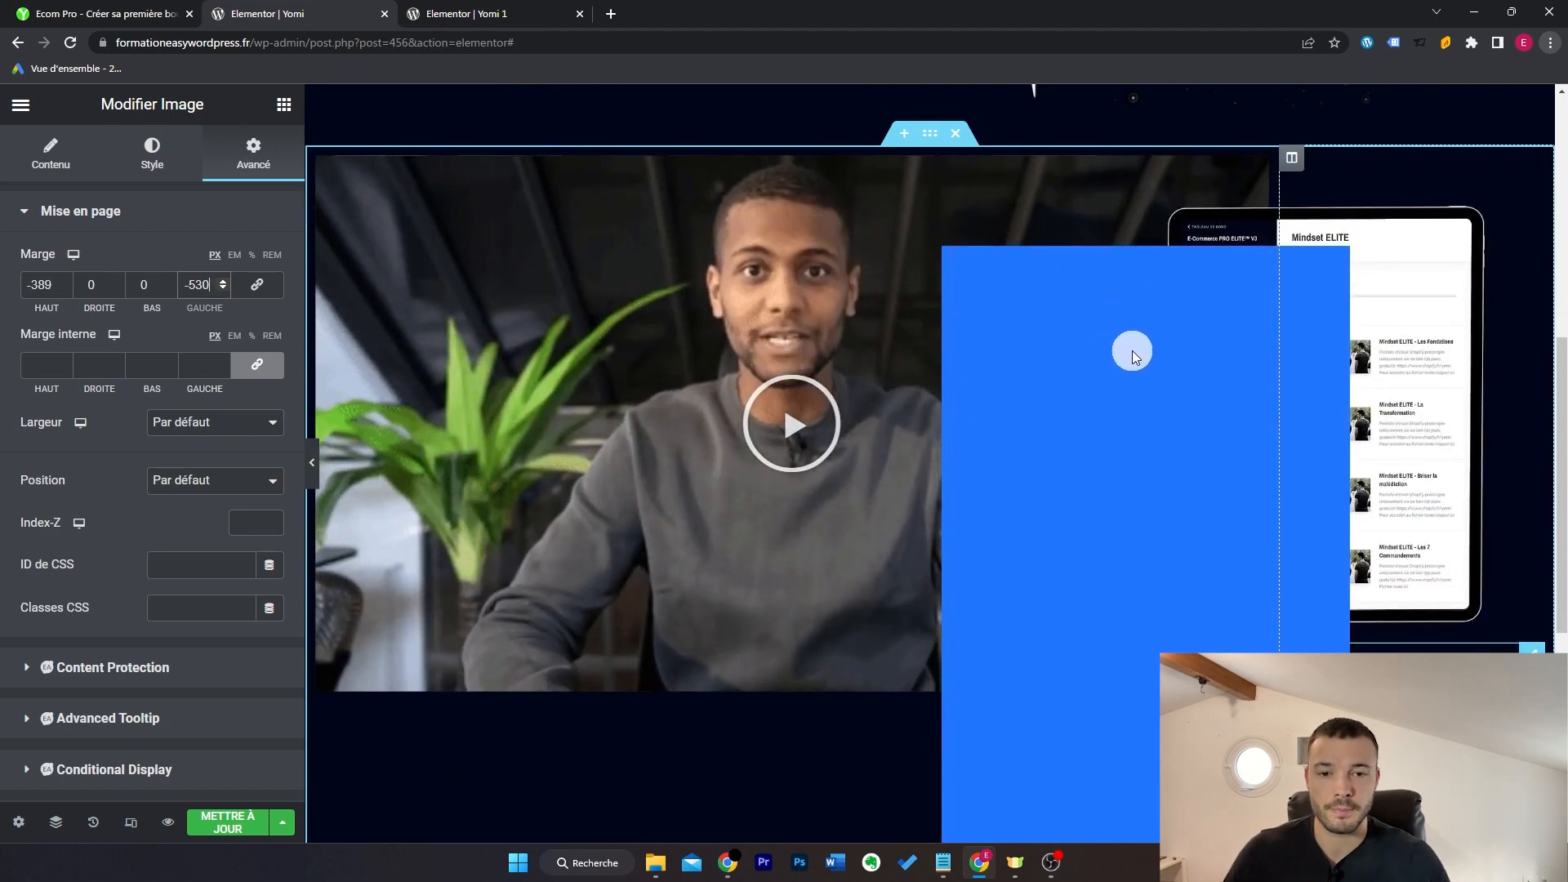
{"action": "scroll", "coordinate": [1132, 350], "scroll_direction": "down", "scroll_amount": 1}
{"action": "scroll", "coordinate": [1132, 350], "scroll_direction": "down", "scroll_amount": 3}
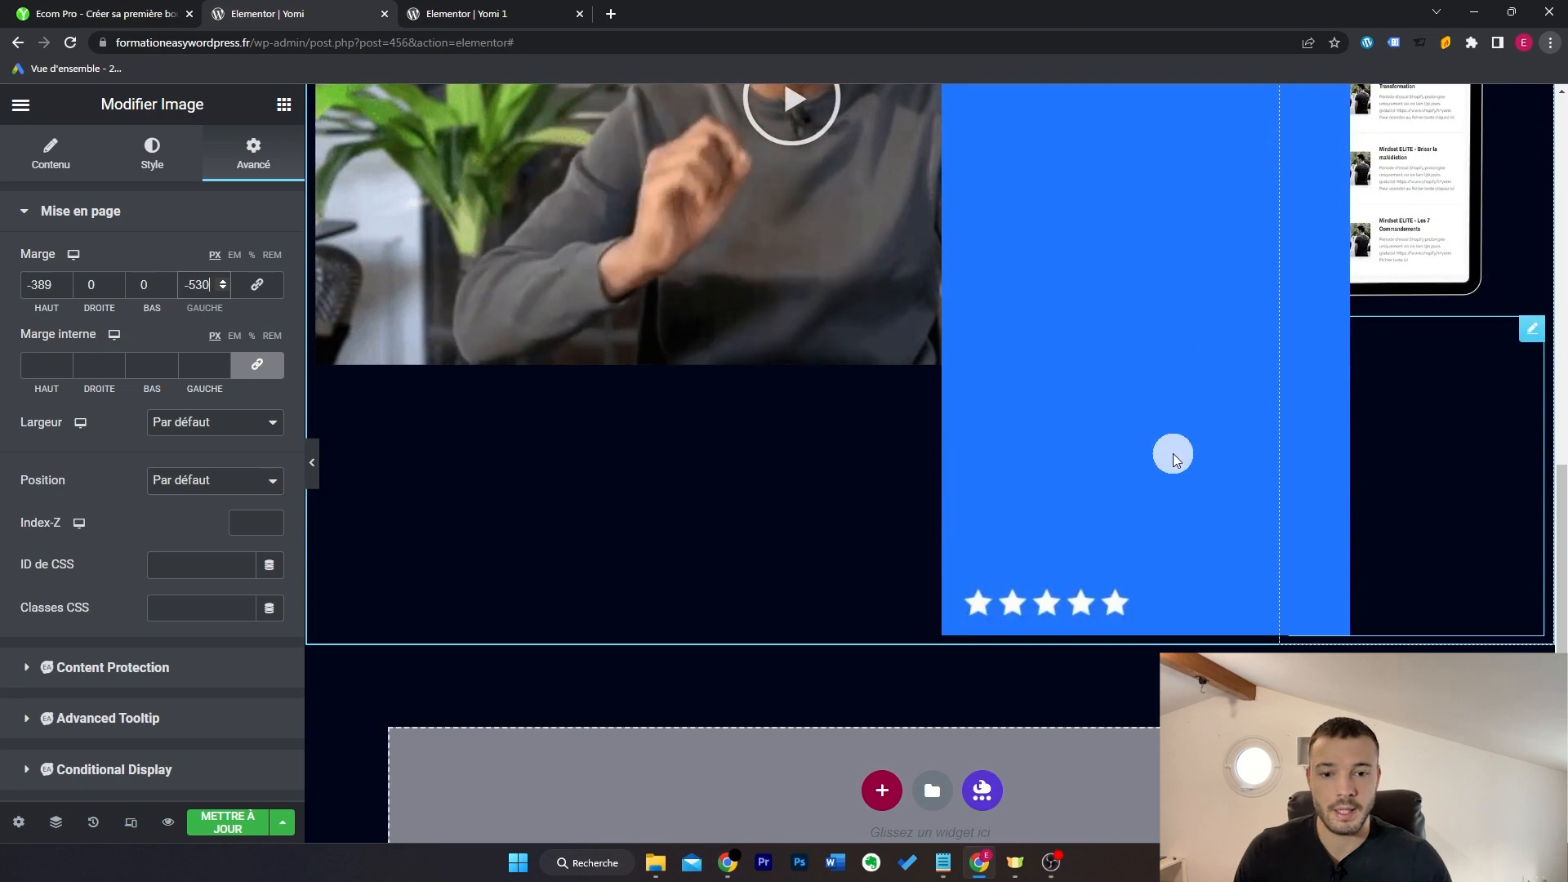
{"action": "scroll", "coordinate": [1189, 459], "scroll_direction": "up", "scroll_amount": 2}
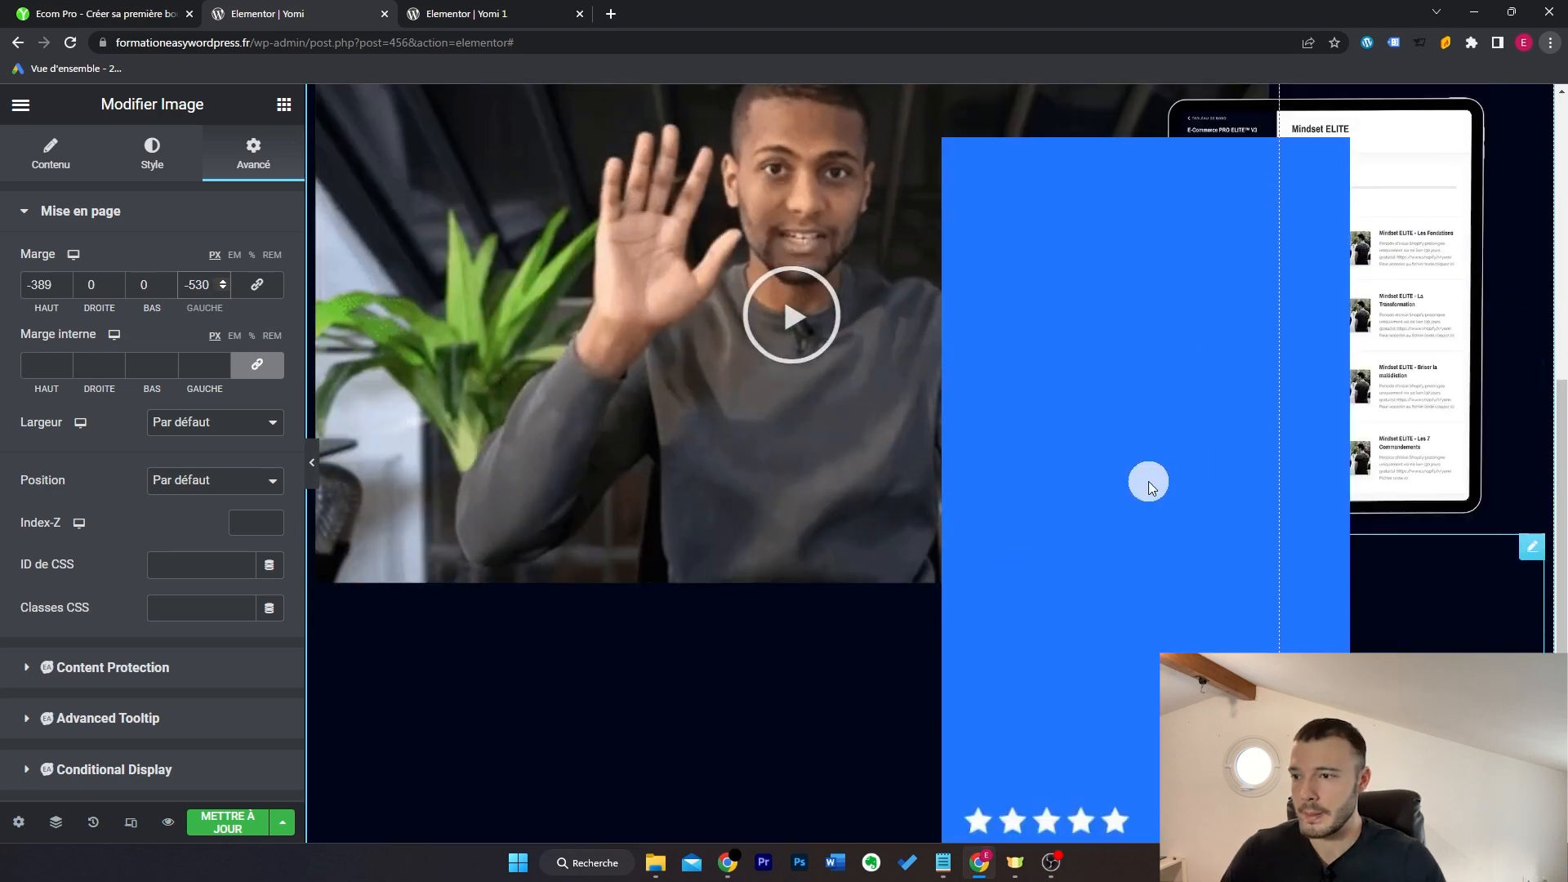
{"action": "left_click", "coordinate": [152, 155]}
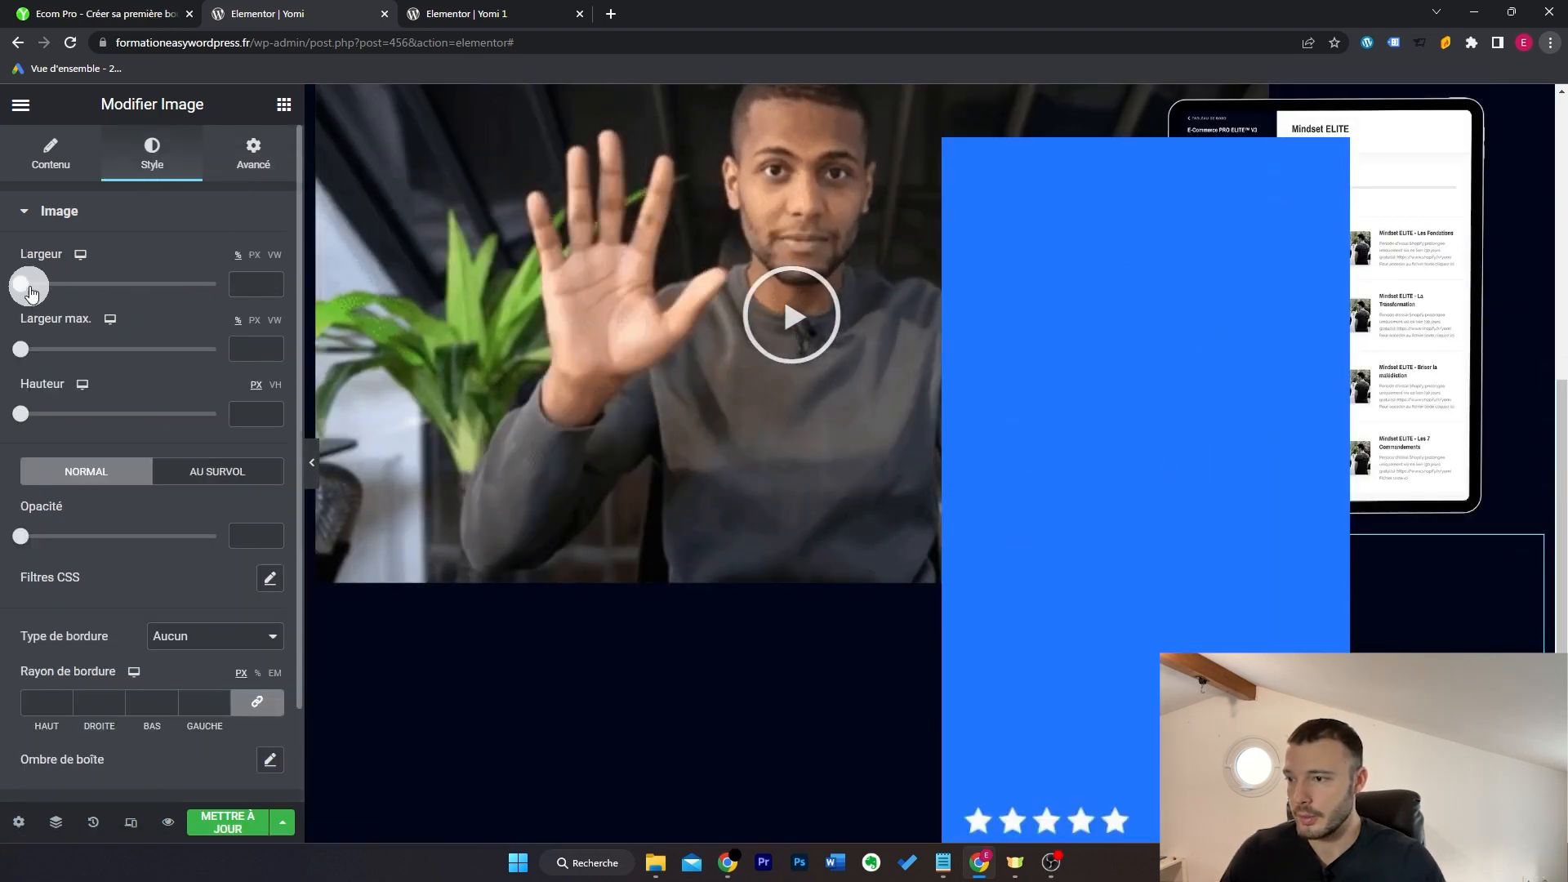
{"action": "left_click_drag", "start_coordinate": [21, 283], "coordinate": [93, 283]}
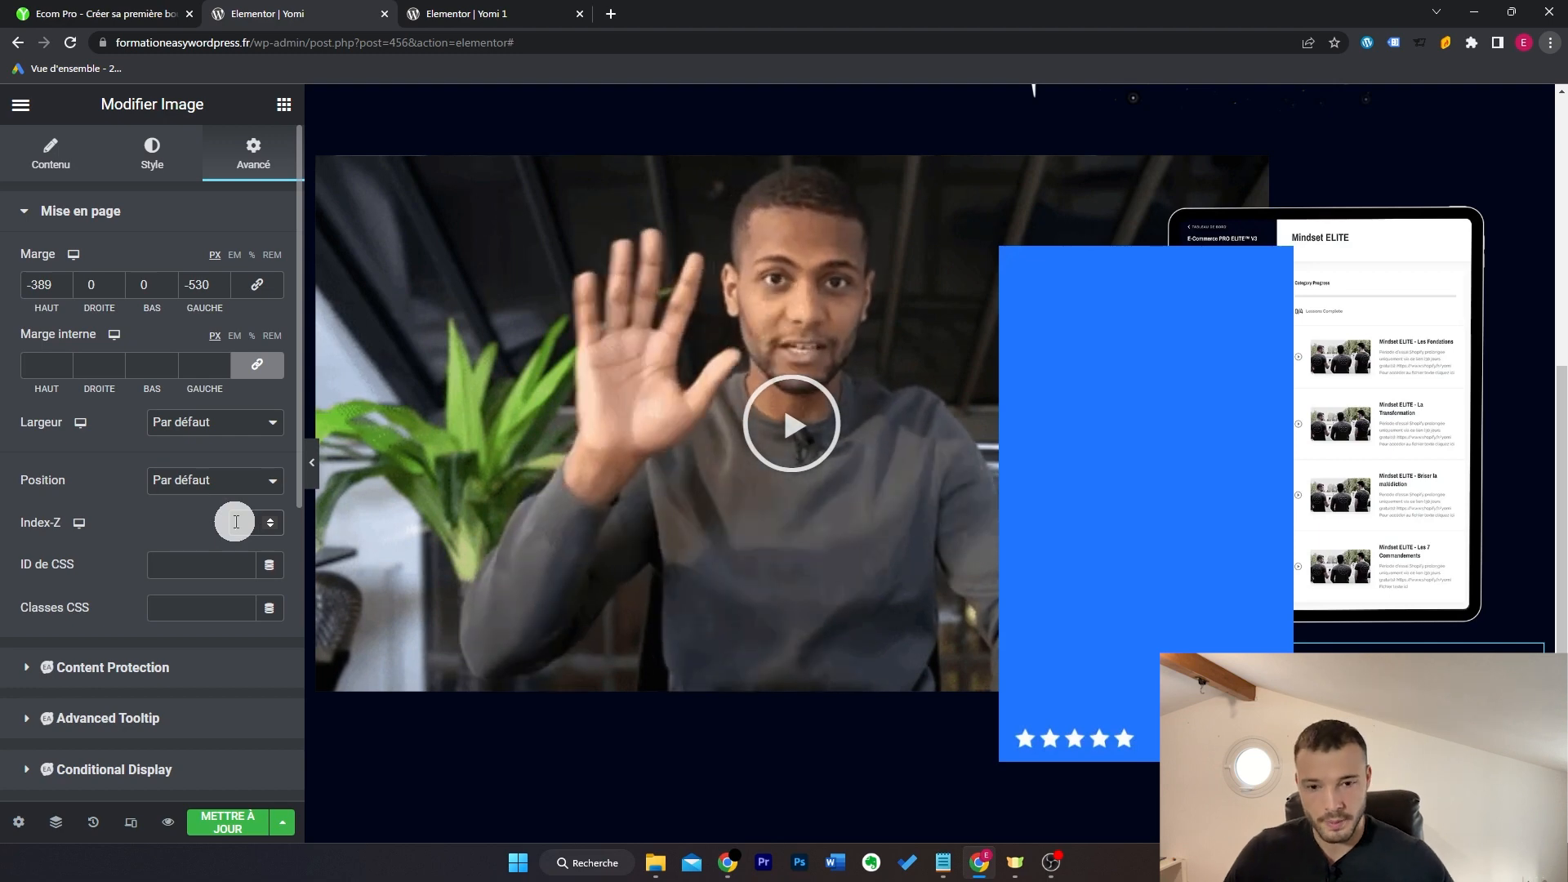
Step: Layer the widgets by Z-index, with the blue image at 1, the video above it and the tablet at 3, and preview the section
{"action": "type", "text": "1"}
{"action": "left_click", "coordinate": [1257, 175]}
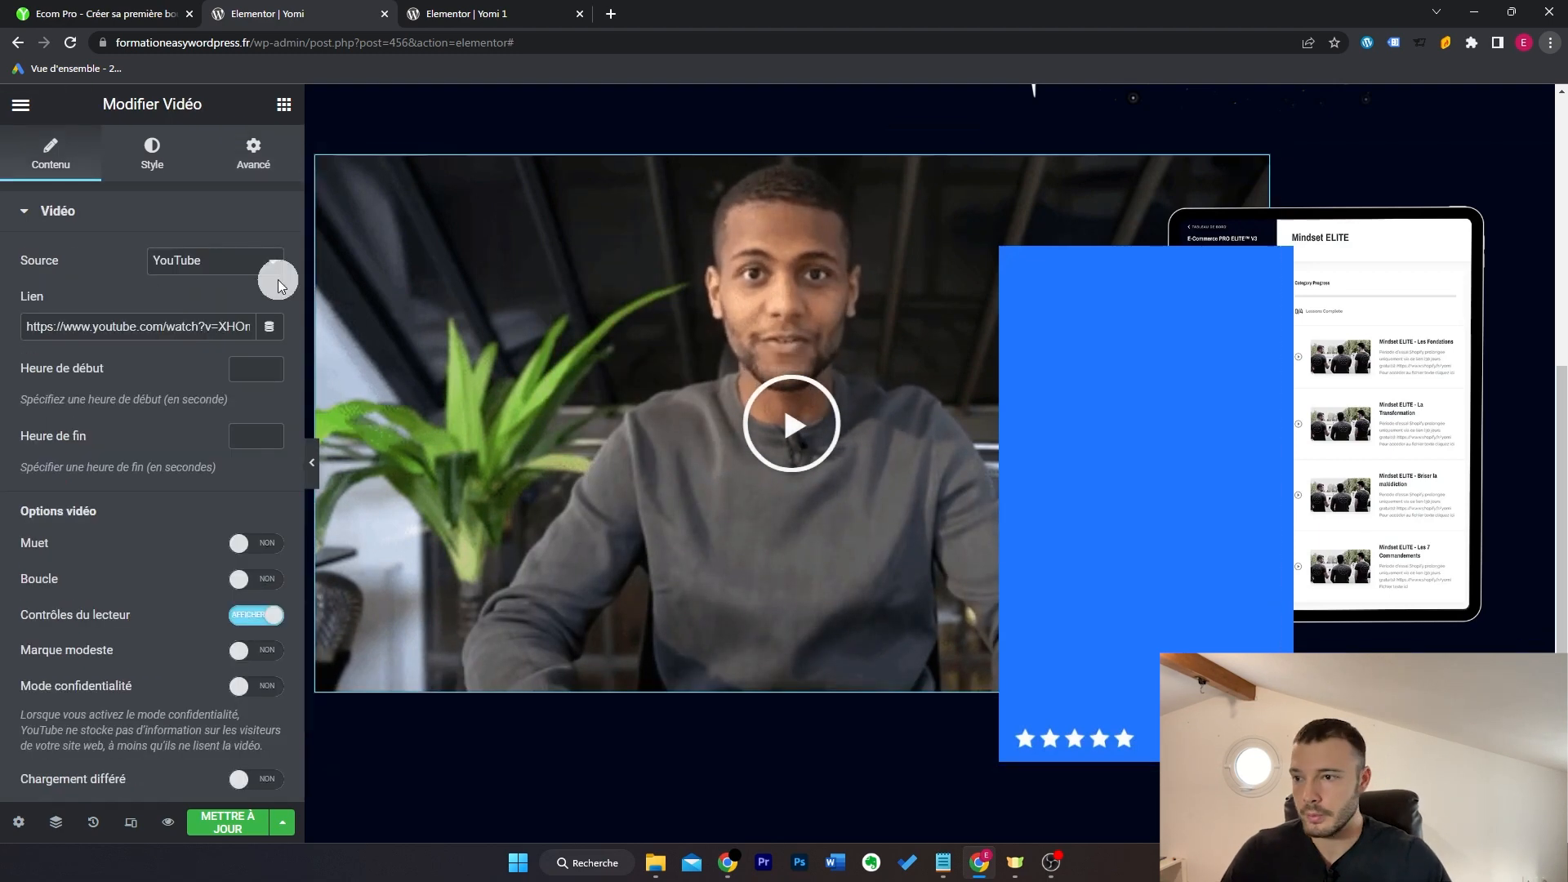
{"action": "left_click", "coordinate": [260, 151]}
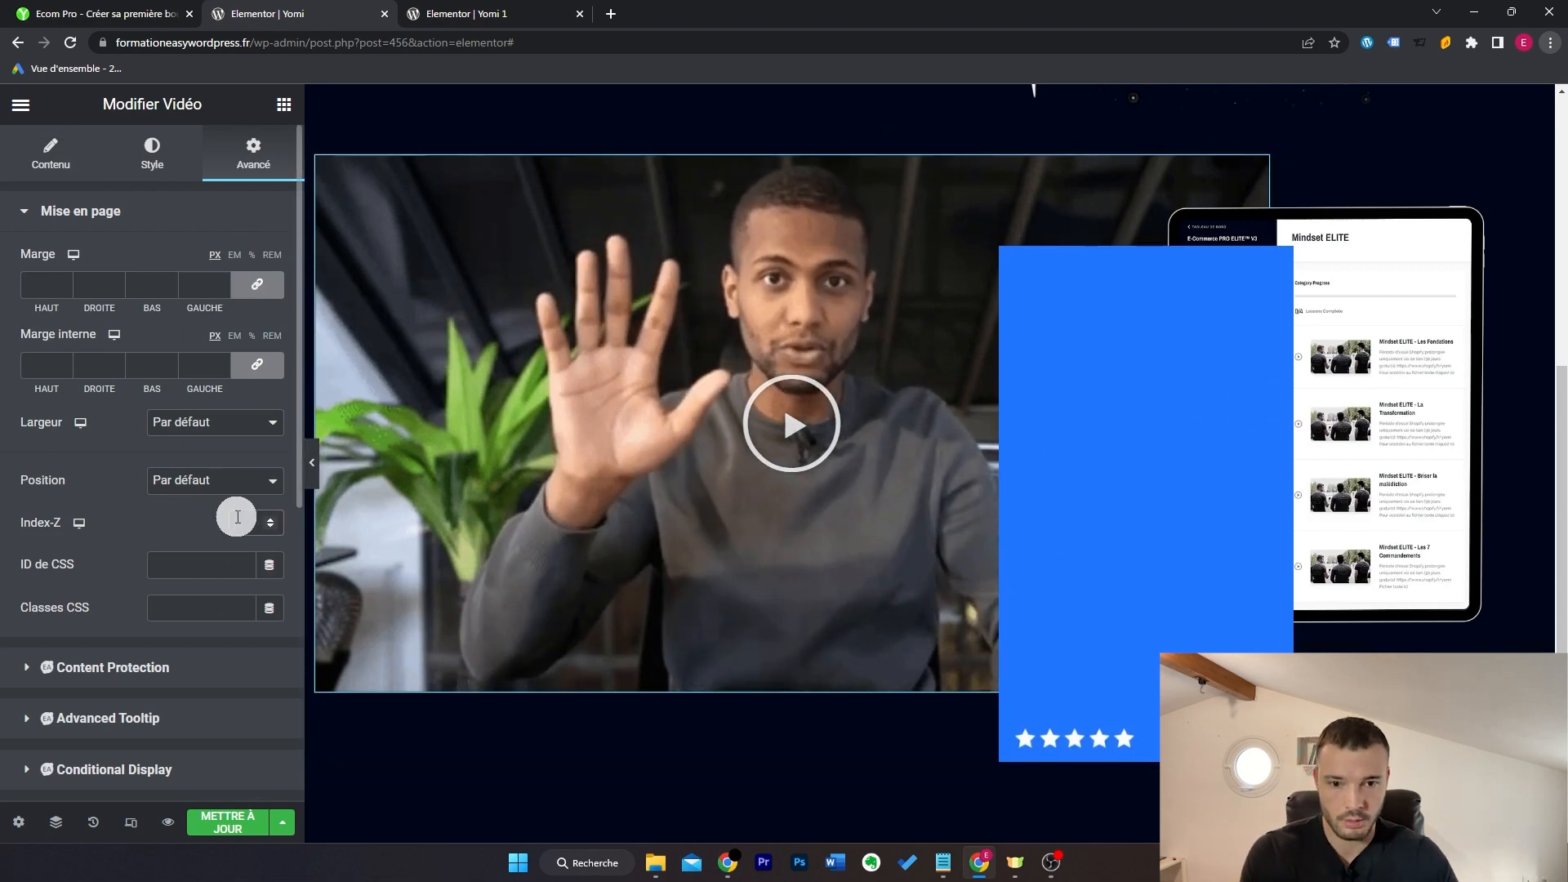
{"action": "type", "text": "1"}
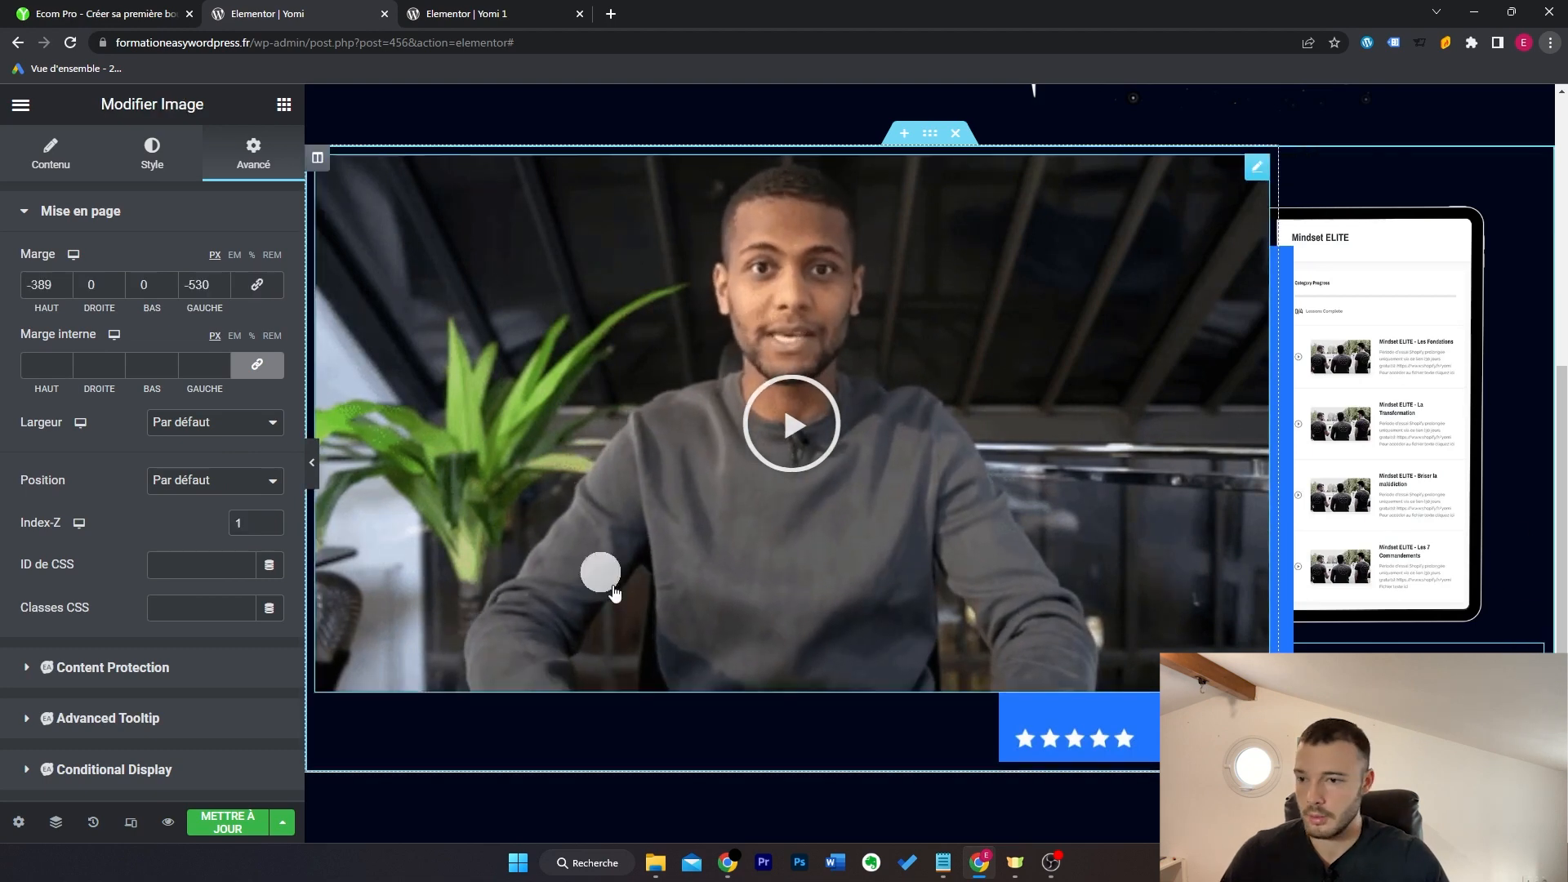
{"action": "left_click", "coordinate": [1530, 176]}
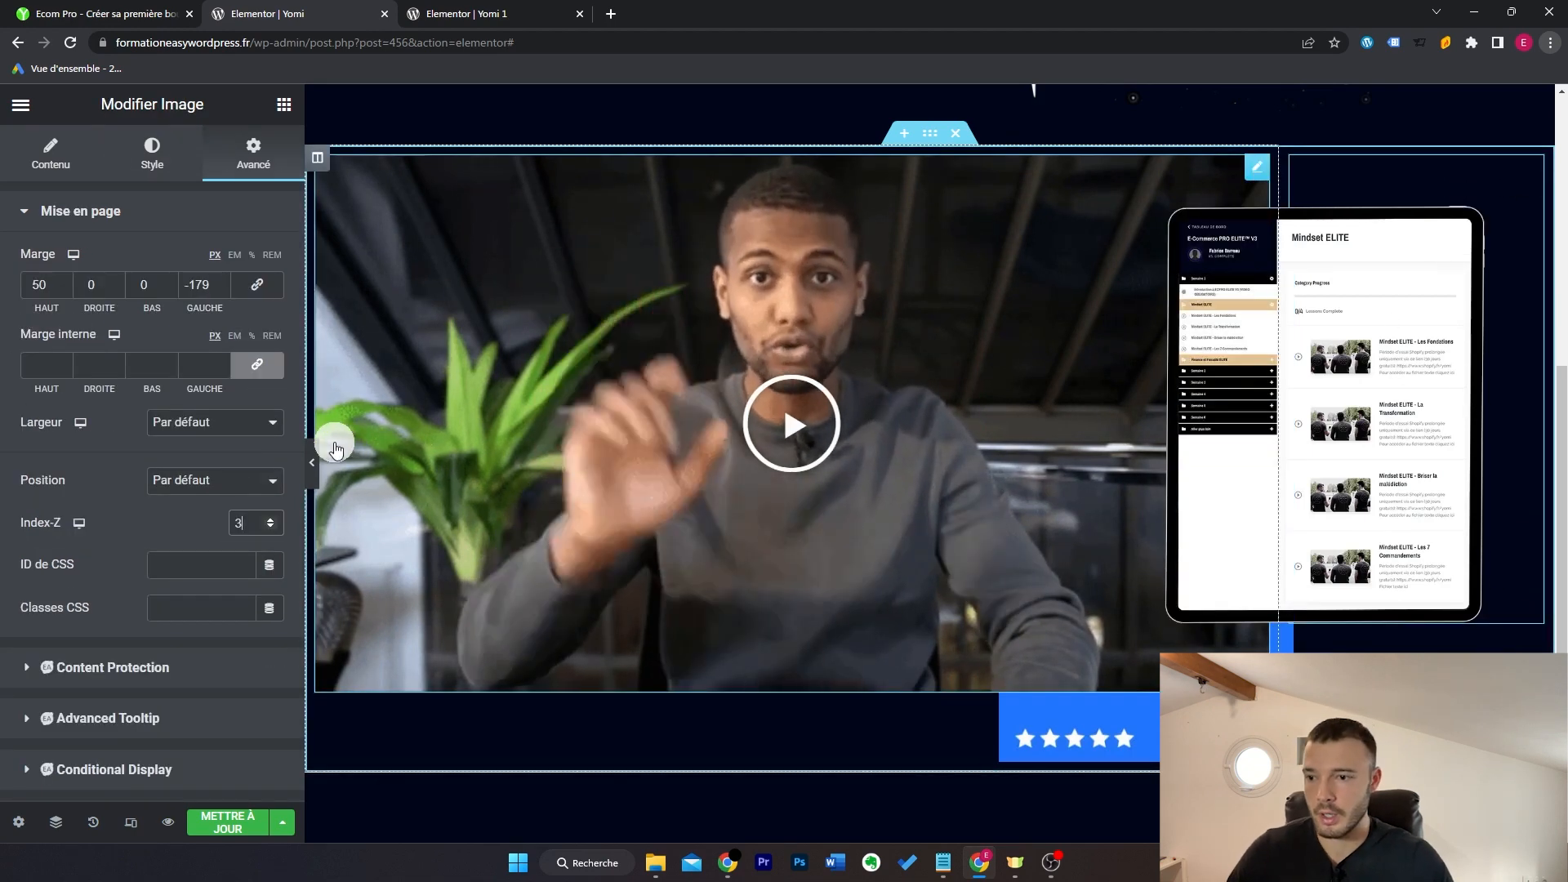
{"action": "key", "text": "ctrl+p"}
{"action": "scroll", "coordinate": [1405, 384], "scroll_direction": "down", "scroll_amount": 1}
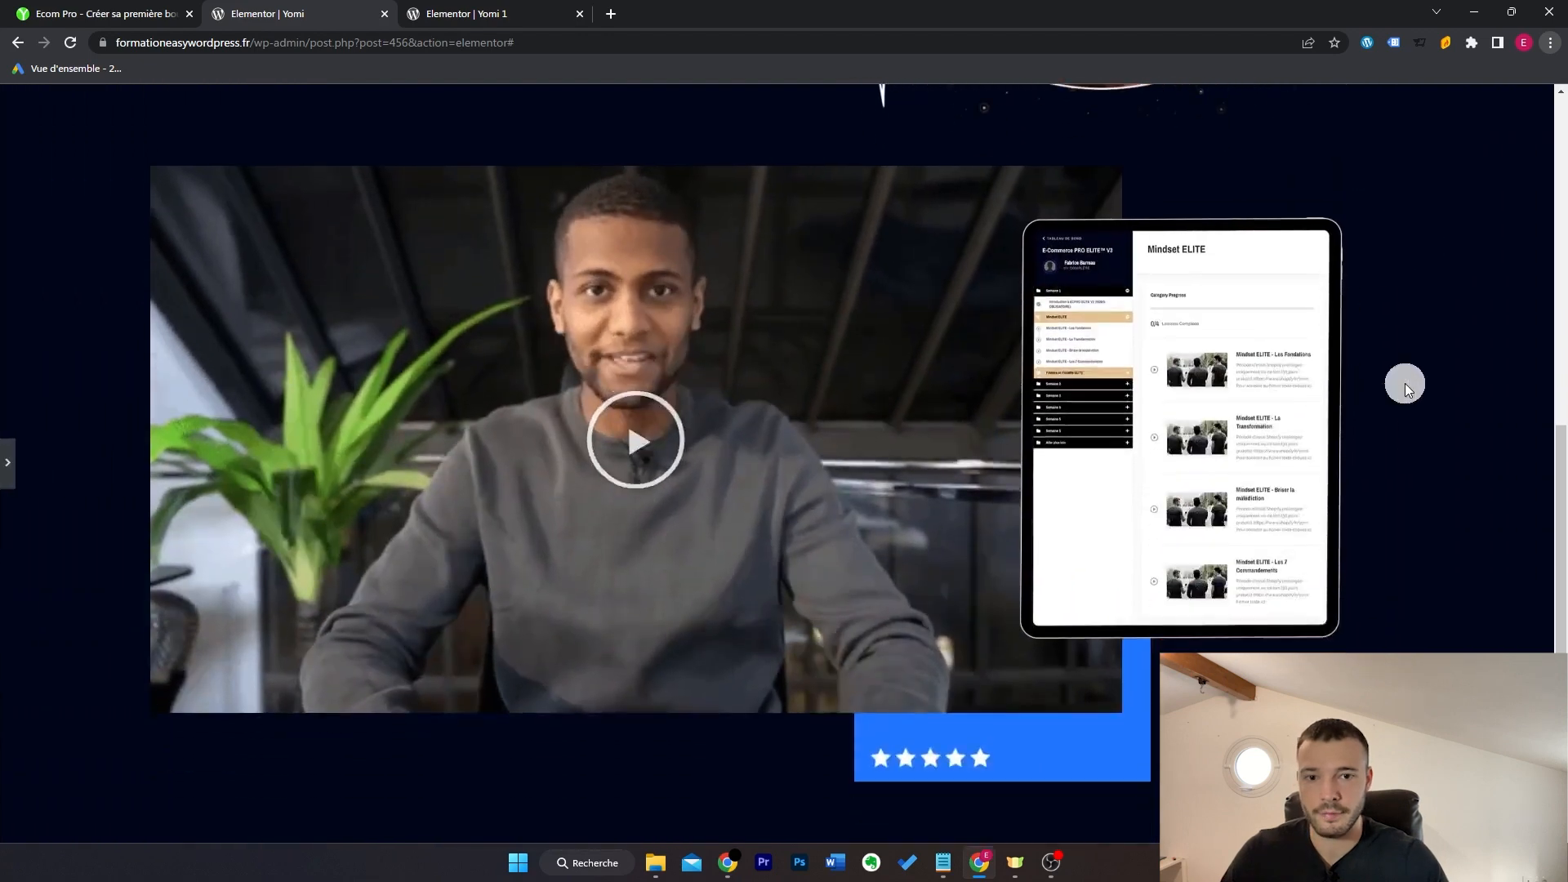
{"action": "key", "text": "ctrl+p"}
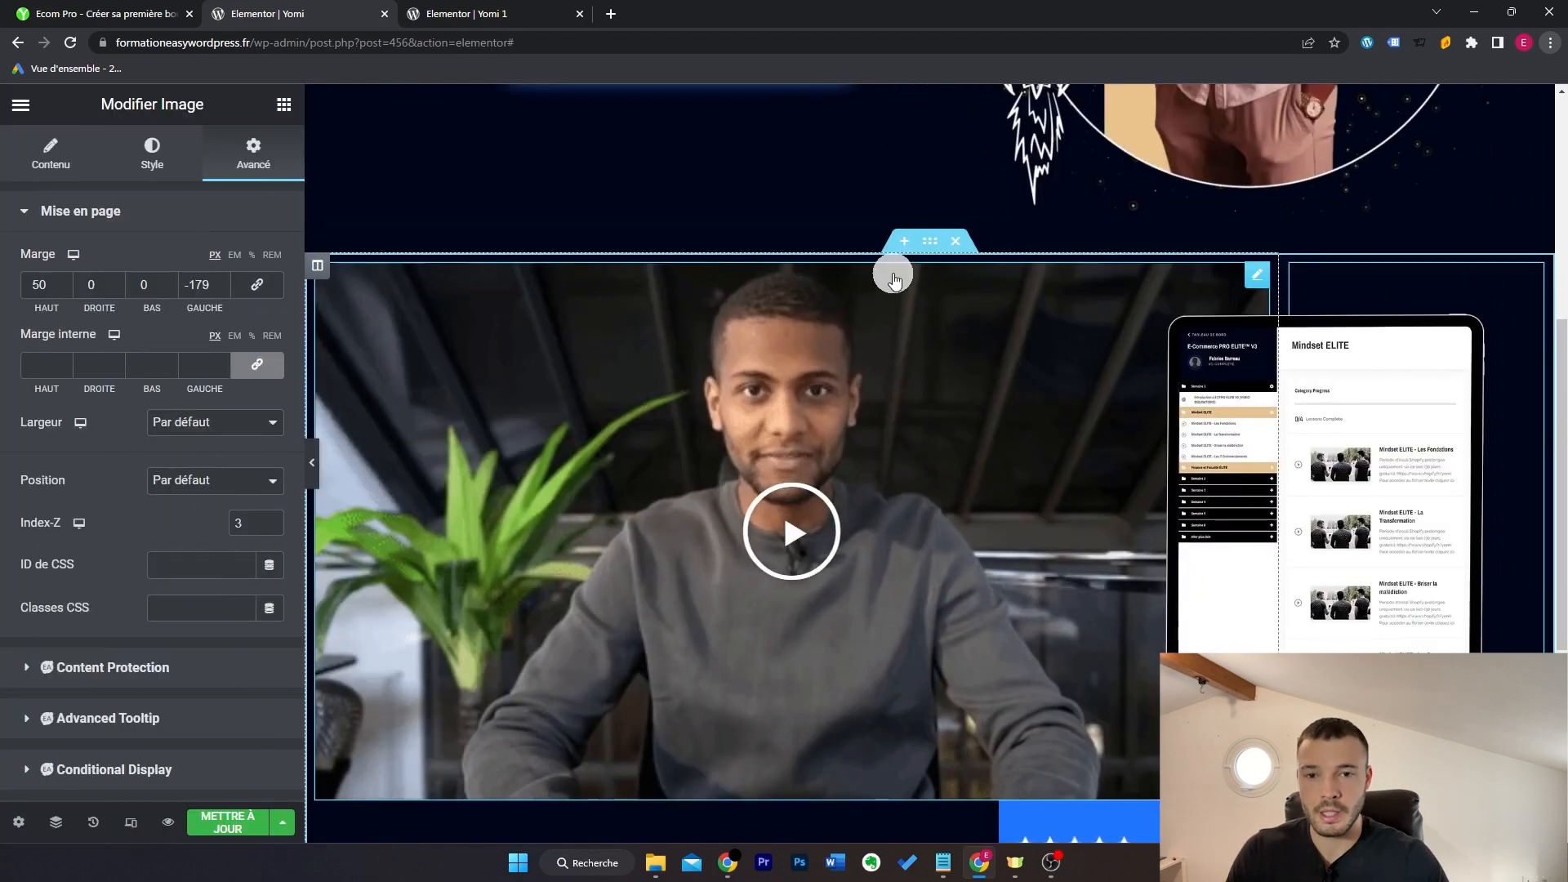
Step: Add a top margin to the whole video section to separate it from the hero, and preview the page
{"action": "left_click", "coordinate": [930, 240]}
{"action": "left_click", "coordinate": [249, 163]}
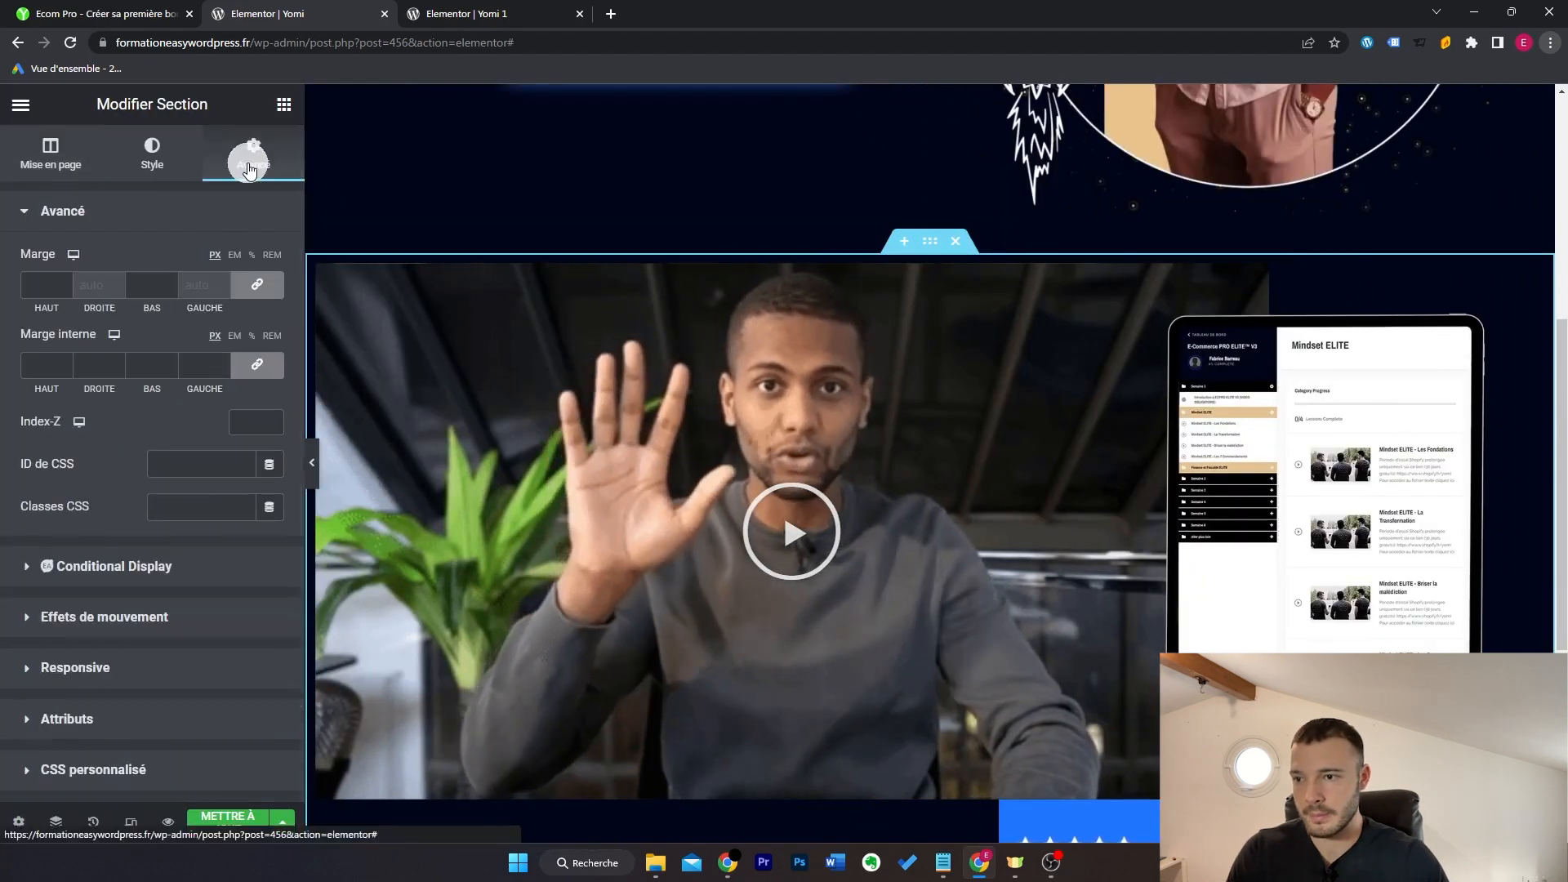
{"action": "left_click", "coordinate": [31, 285]}
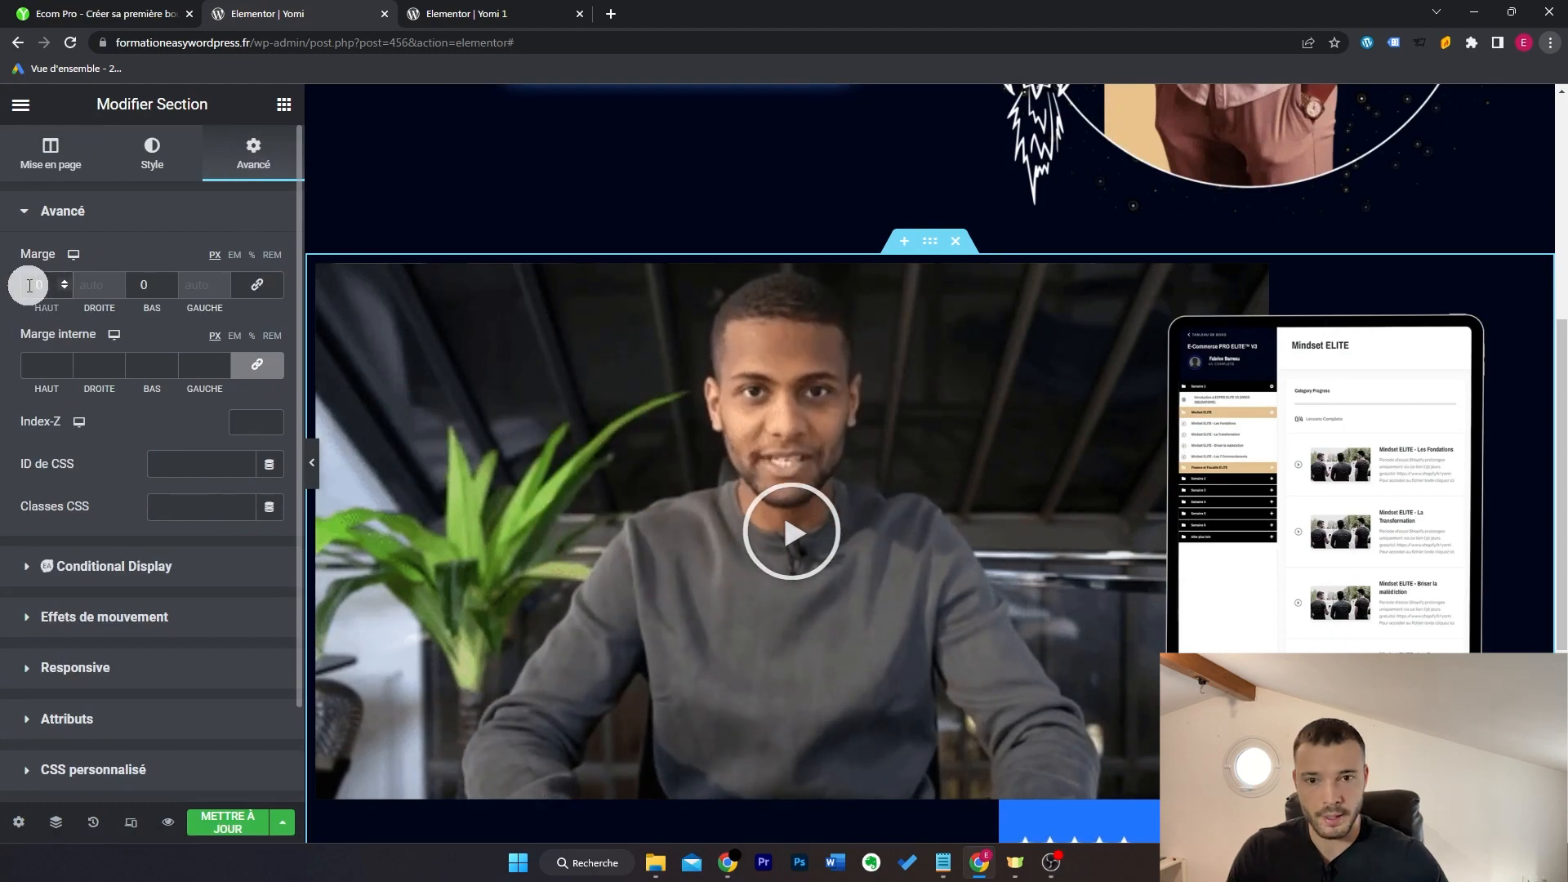
{"action": "key", "text": "ctrl+p"}
{"action": "scroll", "coordinate": [1260, 315], "scroll_direction": "down", "scroll_amount": 4}
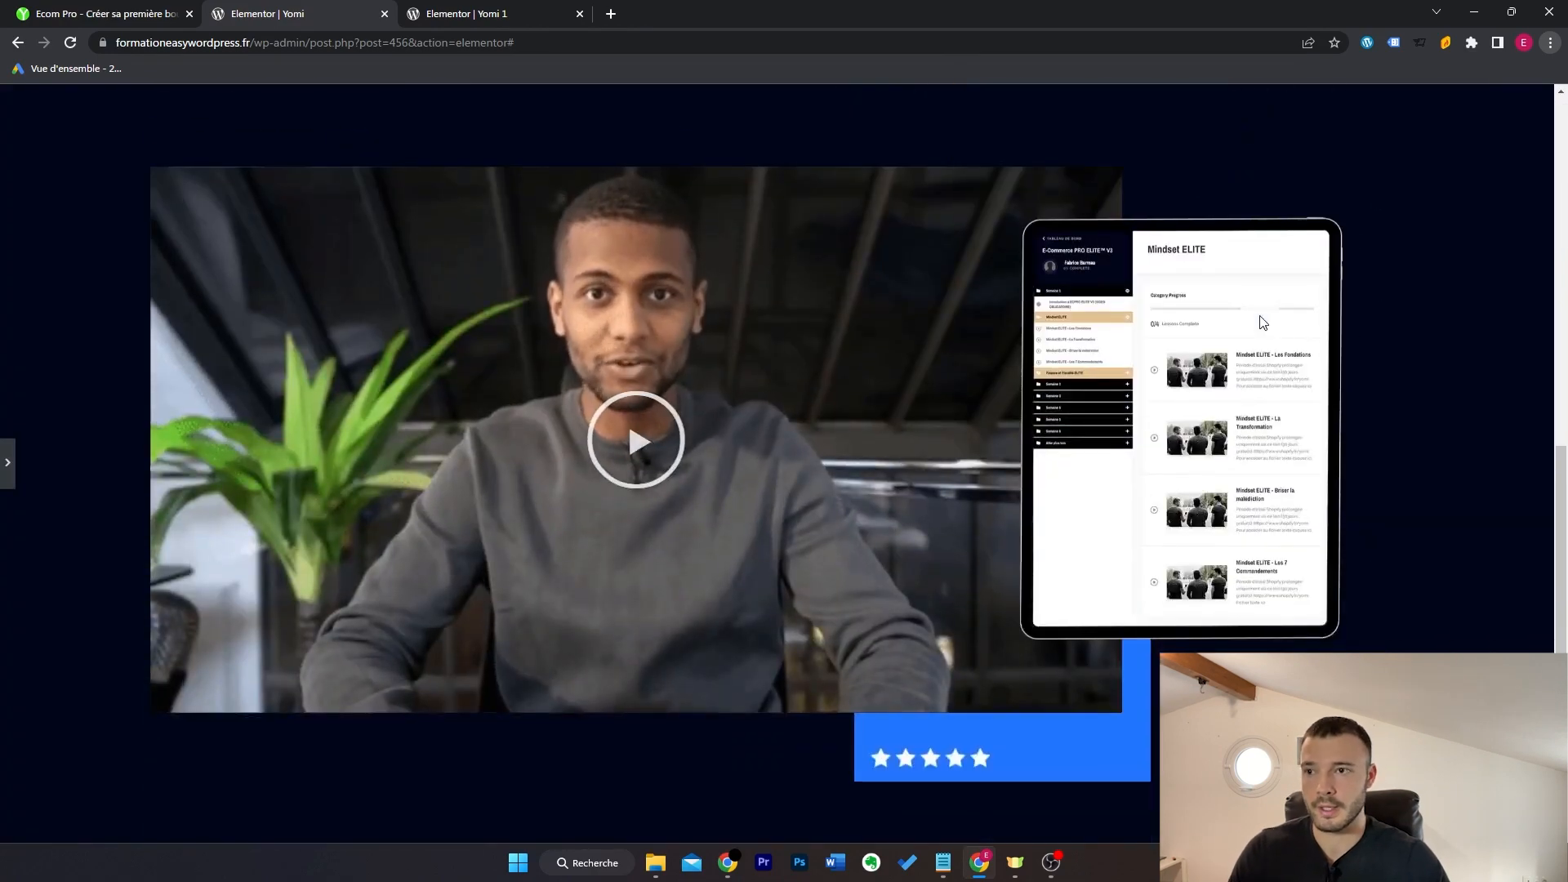
Step: Examine the original page's E-Com Pro heading and bordered text boxes below the video, and return to the Elementor page
{"action": "key", "text": "ctrl+shift+Tab"}
{"action": "scroll", "coordinate": [1126, 292], "scroll_direction": "down", "scroll_amount": 5}
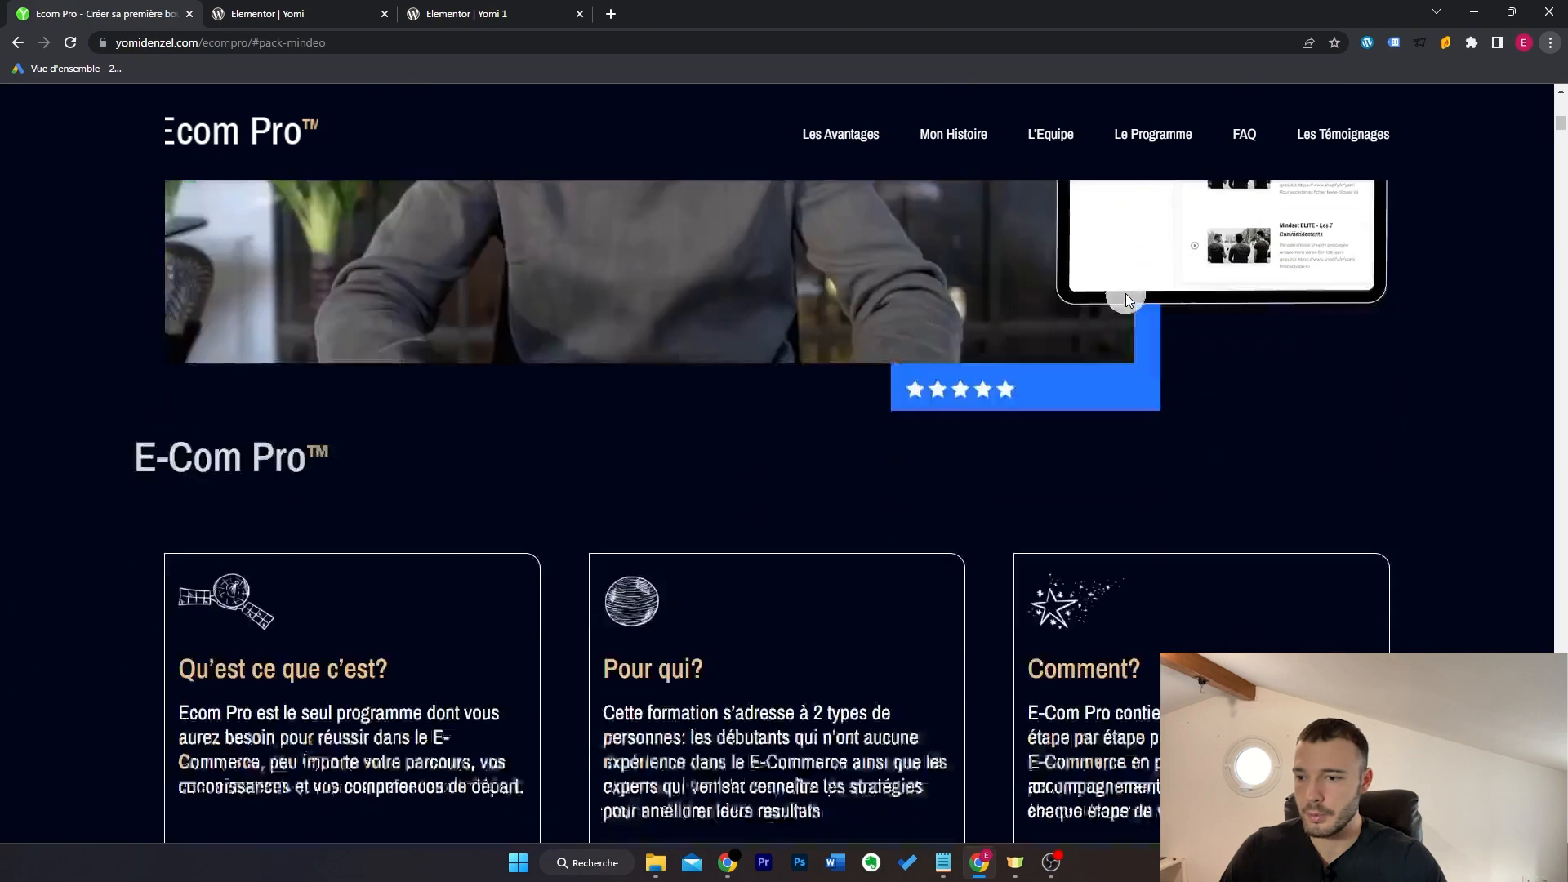
{"action": "scroll", "coordinate": [1125, 292], "scroll_direction": "down", "scroll_amount": 3}
{"action": "scroll", "coordinate": [532, 241], "scroll_direction": "up", "scroll_amount": 9}
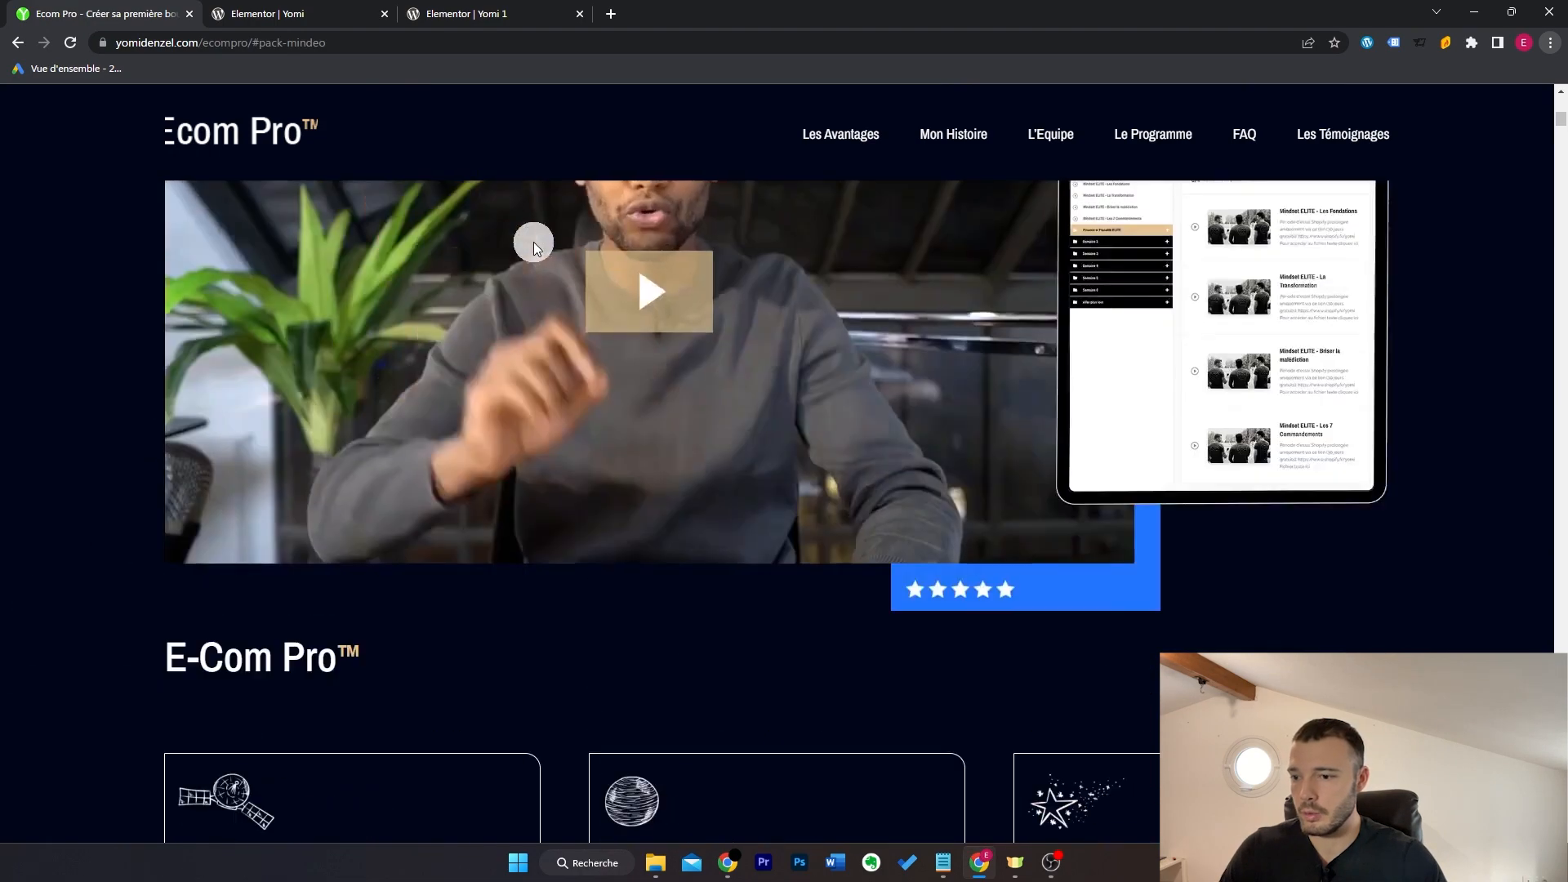
{"action": "scroll", "coordinate": [493, 280], "scroll_direction": "down", "scroll_amount": 6}
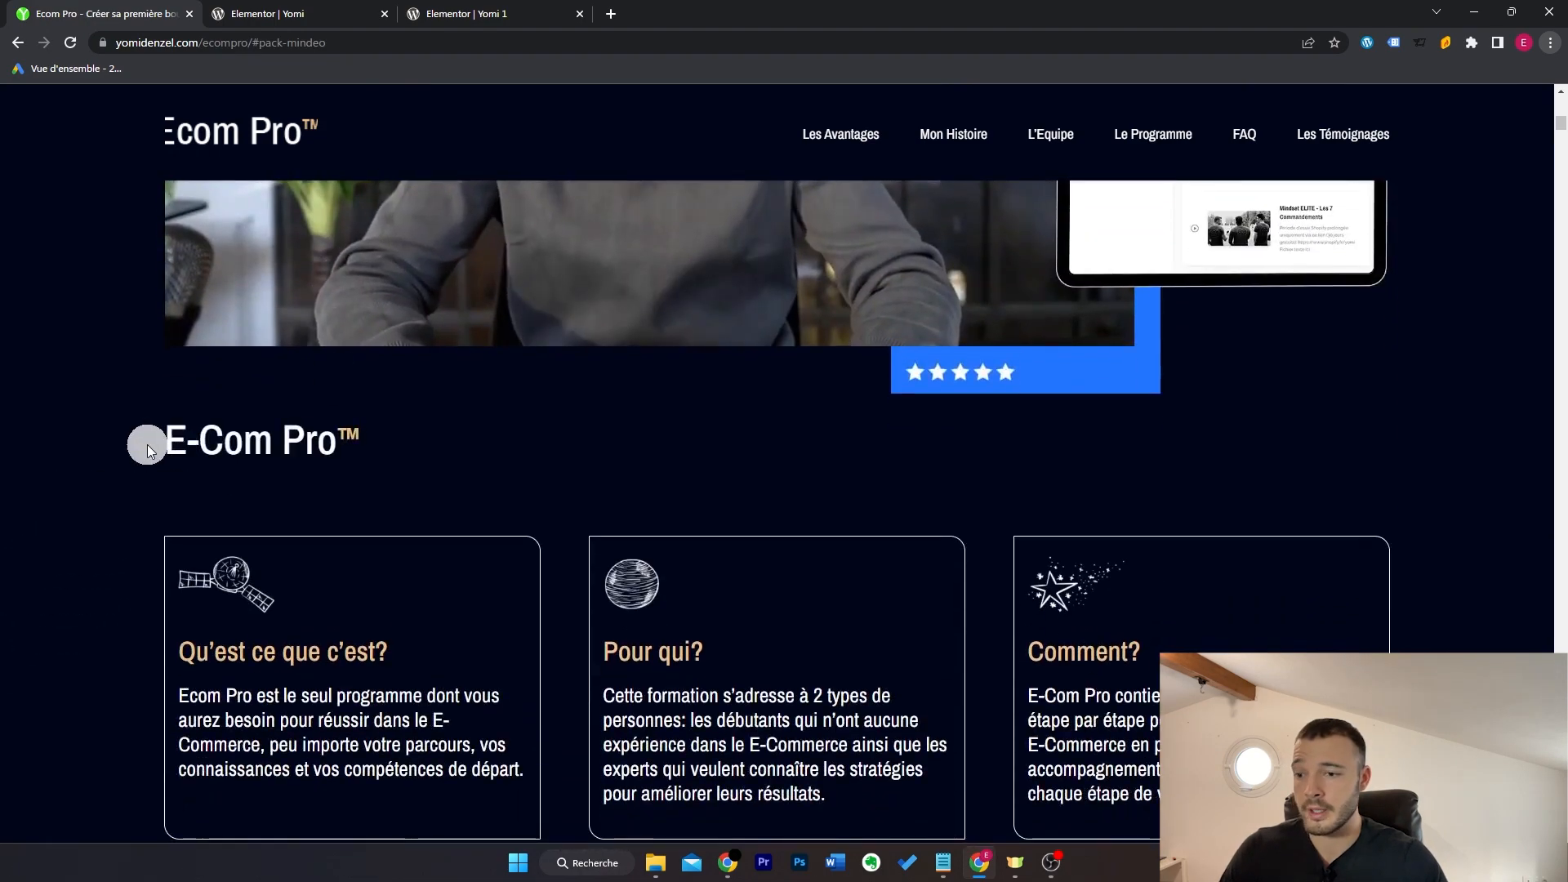
{"action": "scroll", "coordinate": [407, 449], "scroll_direction": "down", "scroll_amount": 3}
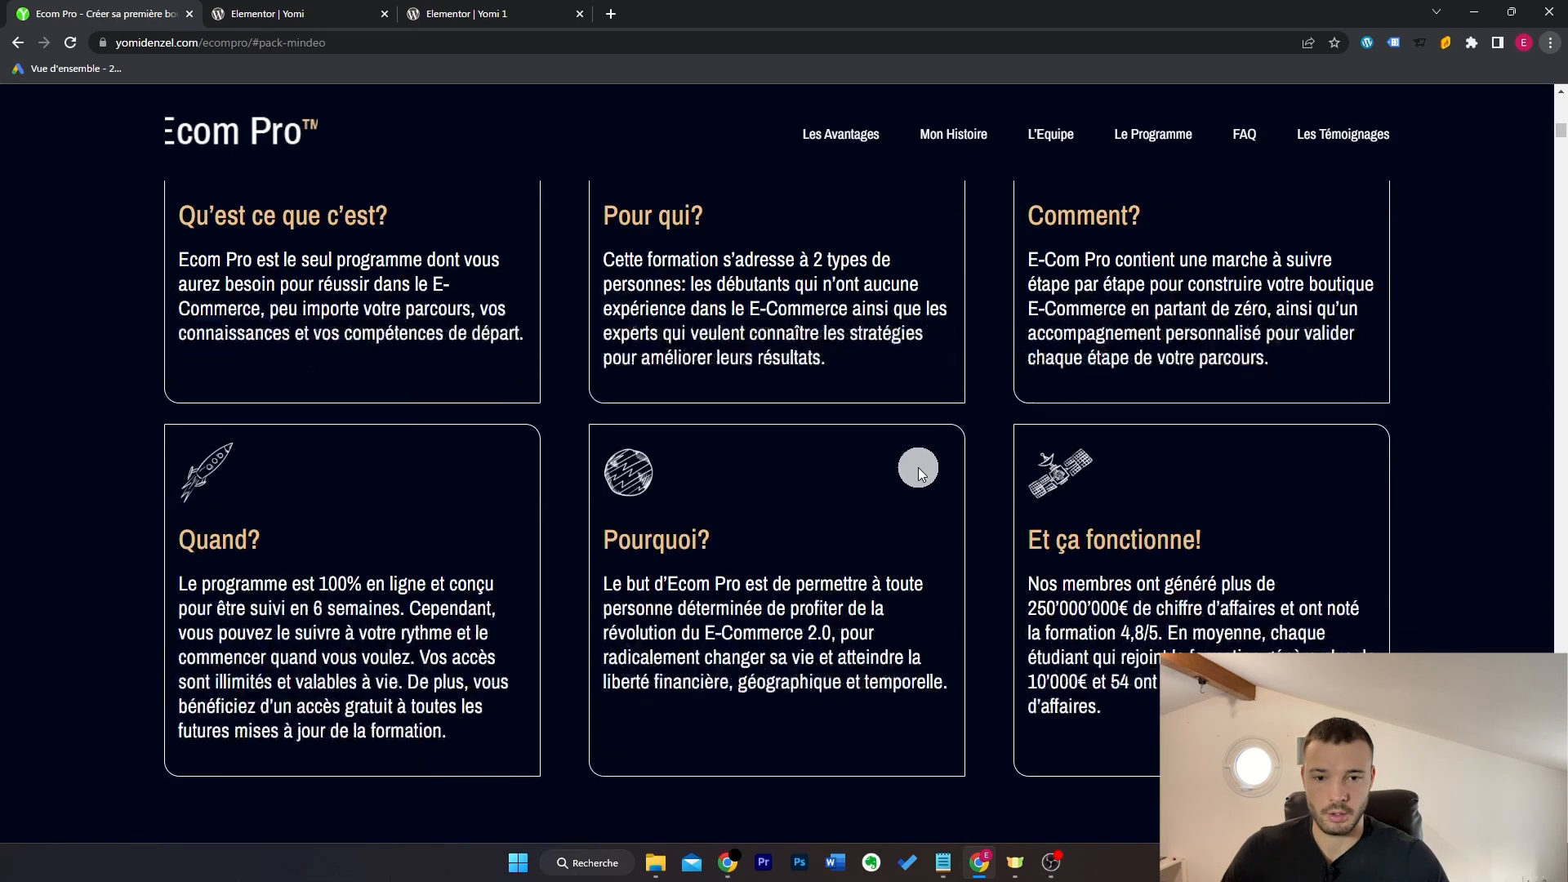
{"action": "scroll", "coordinate": [919, 467], "scroll_direction": "up", "scroll_amount": 2}
{"action": "left_click", "coordinate": [224, 6]}
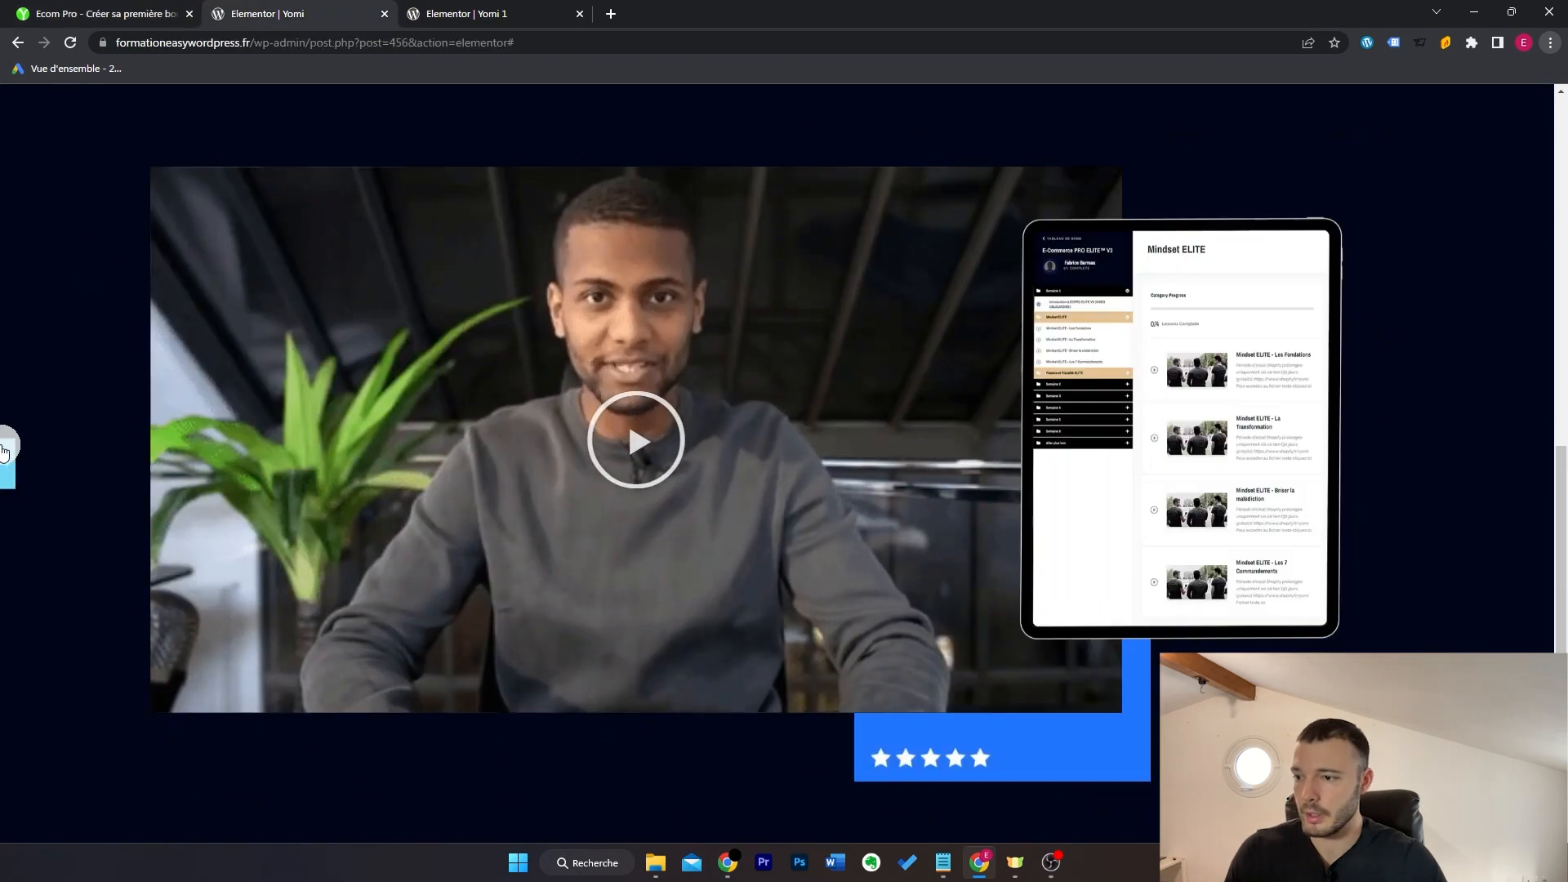
Step: Add a single-column section below the video section and stretch it to the full page width
{"action": "left_click", "coordinate": [4, 453]}
{"action": "scroll", "coordinate": [841, 341], "scroll_direction": "down", "scroll_amount": 5}
{"action": "left_click", "coordinate": [886, 619]}
{"action": "left_click", "coordinate": [686, 665]}
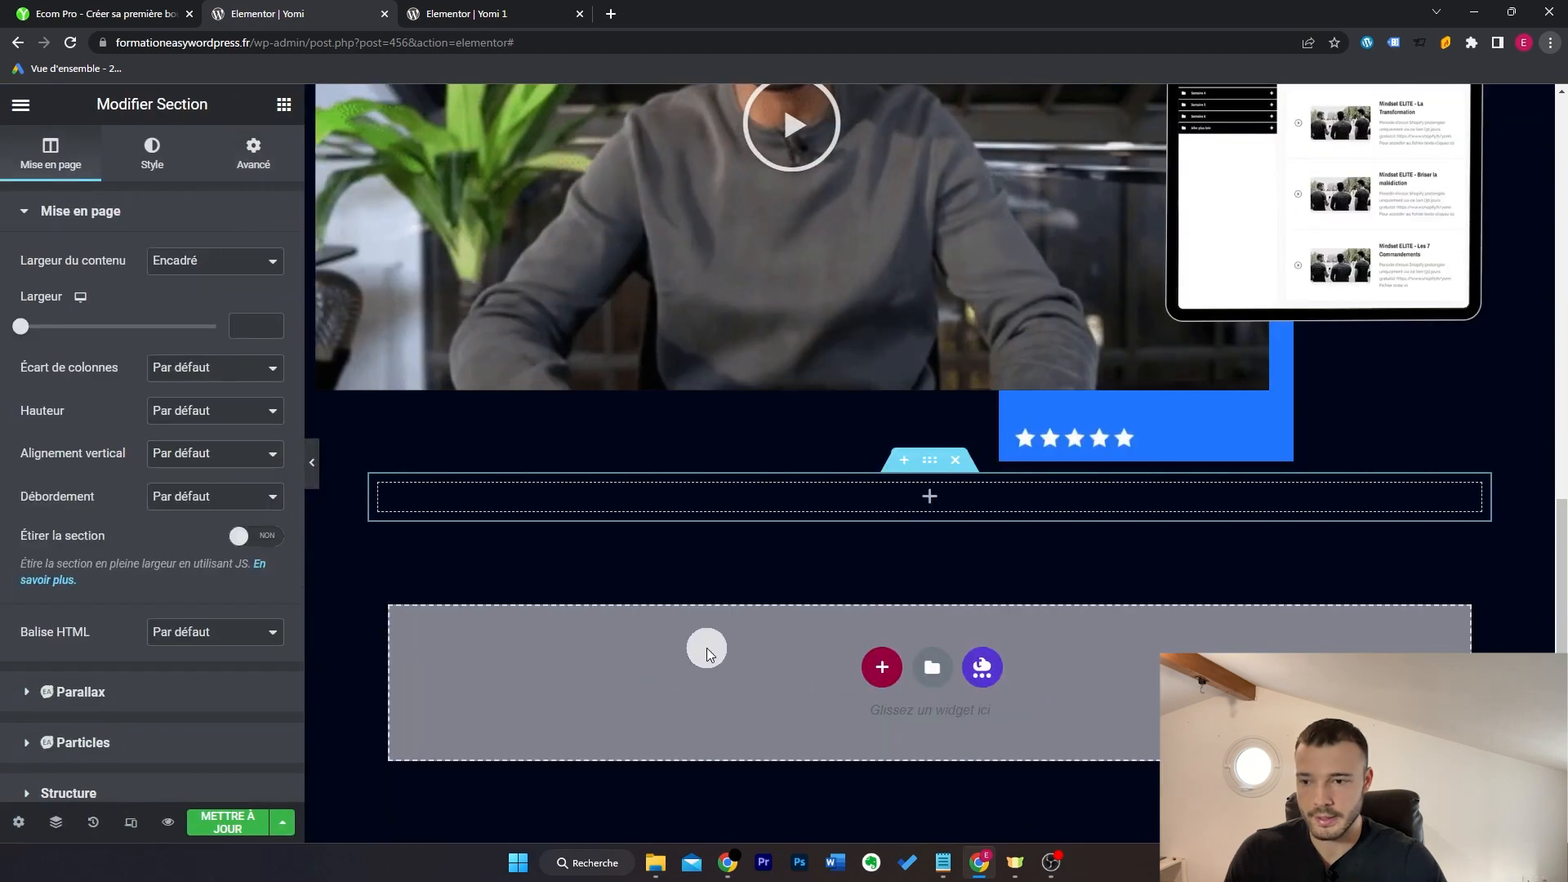
{"action": "left_click", "coordinate": [453, 495]}
{"action": "left_click_drag", "start_coordinate": [224, 356], "coordinate": [532, 500]}
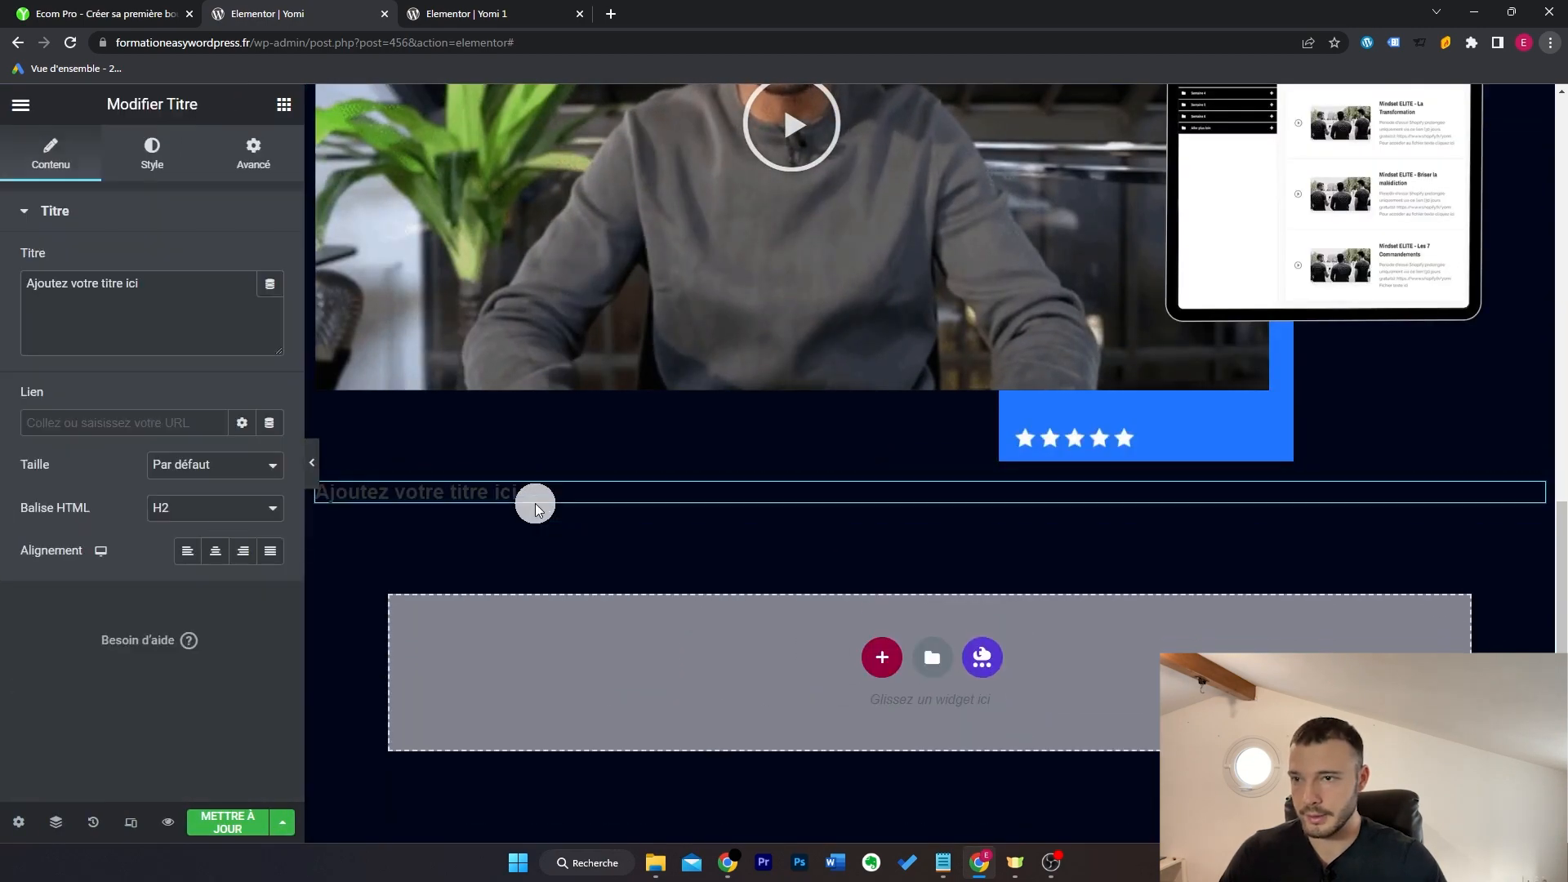
{"action": "right_click", "coordinate": [494, 496]}
{"action": "left_click", "coordinate": [572, 822]}
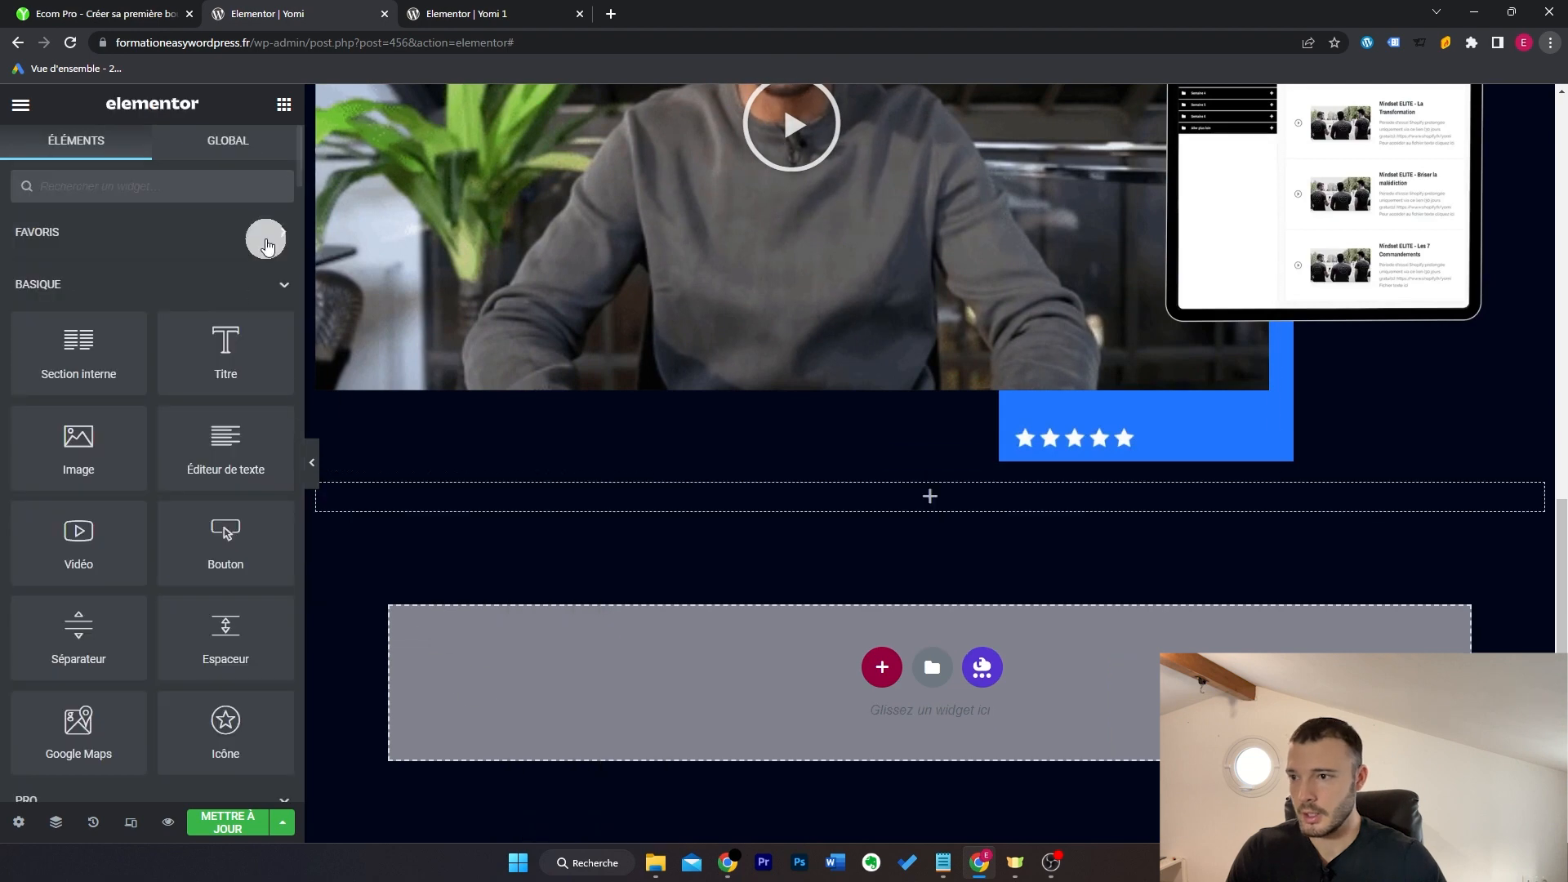
Step: Add a text editor widget to the new section containing the heading "E-Com Pro™" copied from the original page
{"action": "left_click_drag", "start_coordinate": [218, 448], "coordinate": [472, 490]}
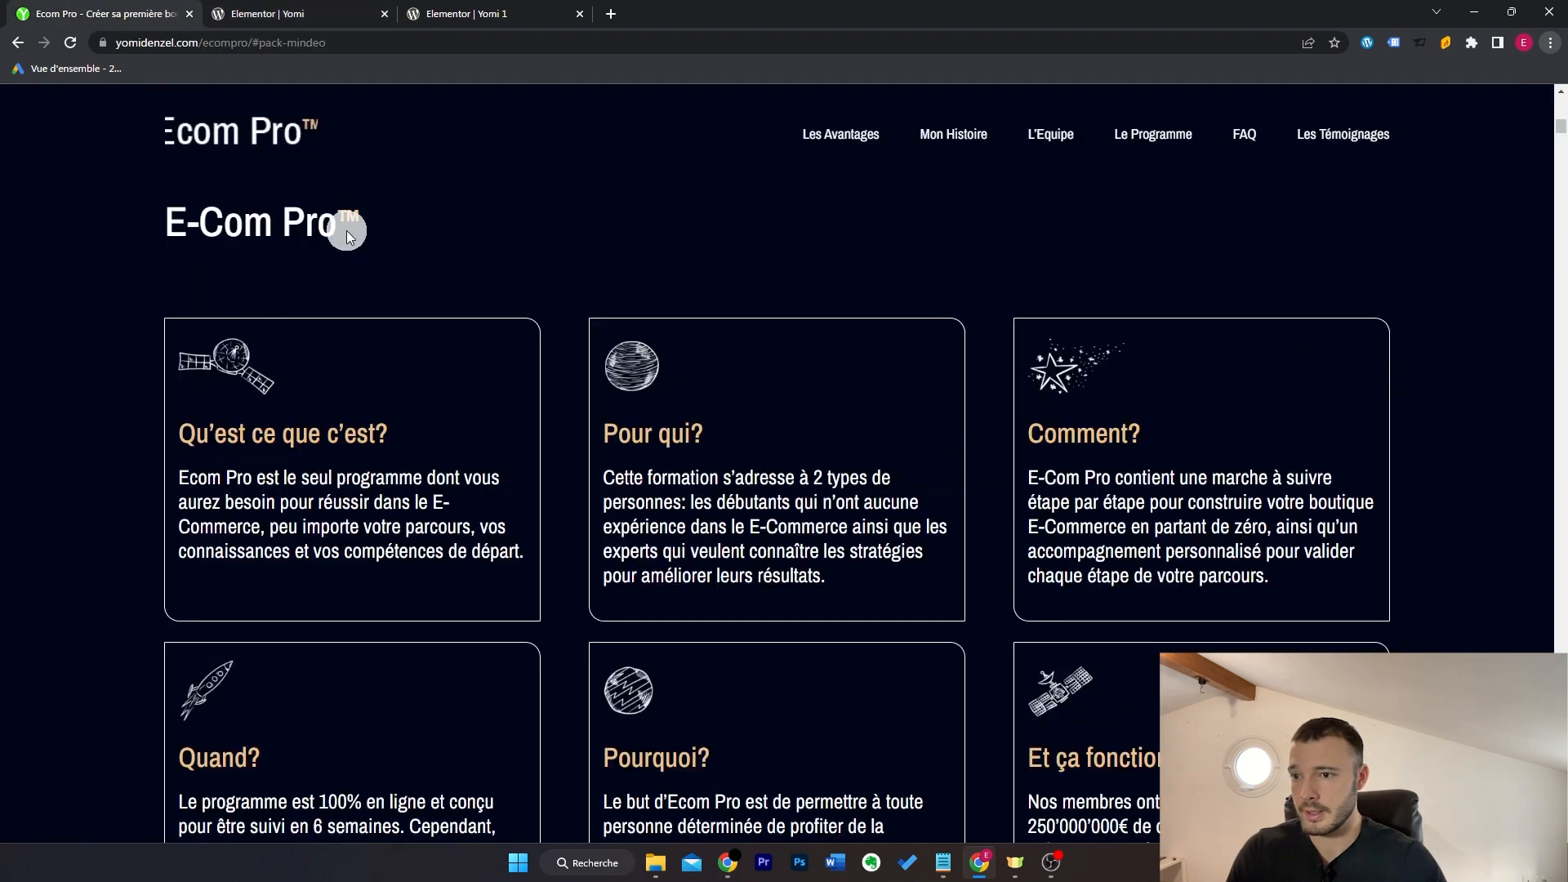
{"action": "left_click", "coordinate": [270, 14]}
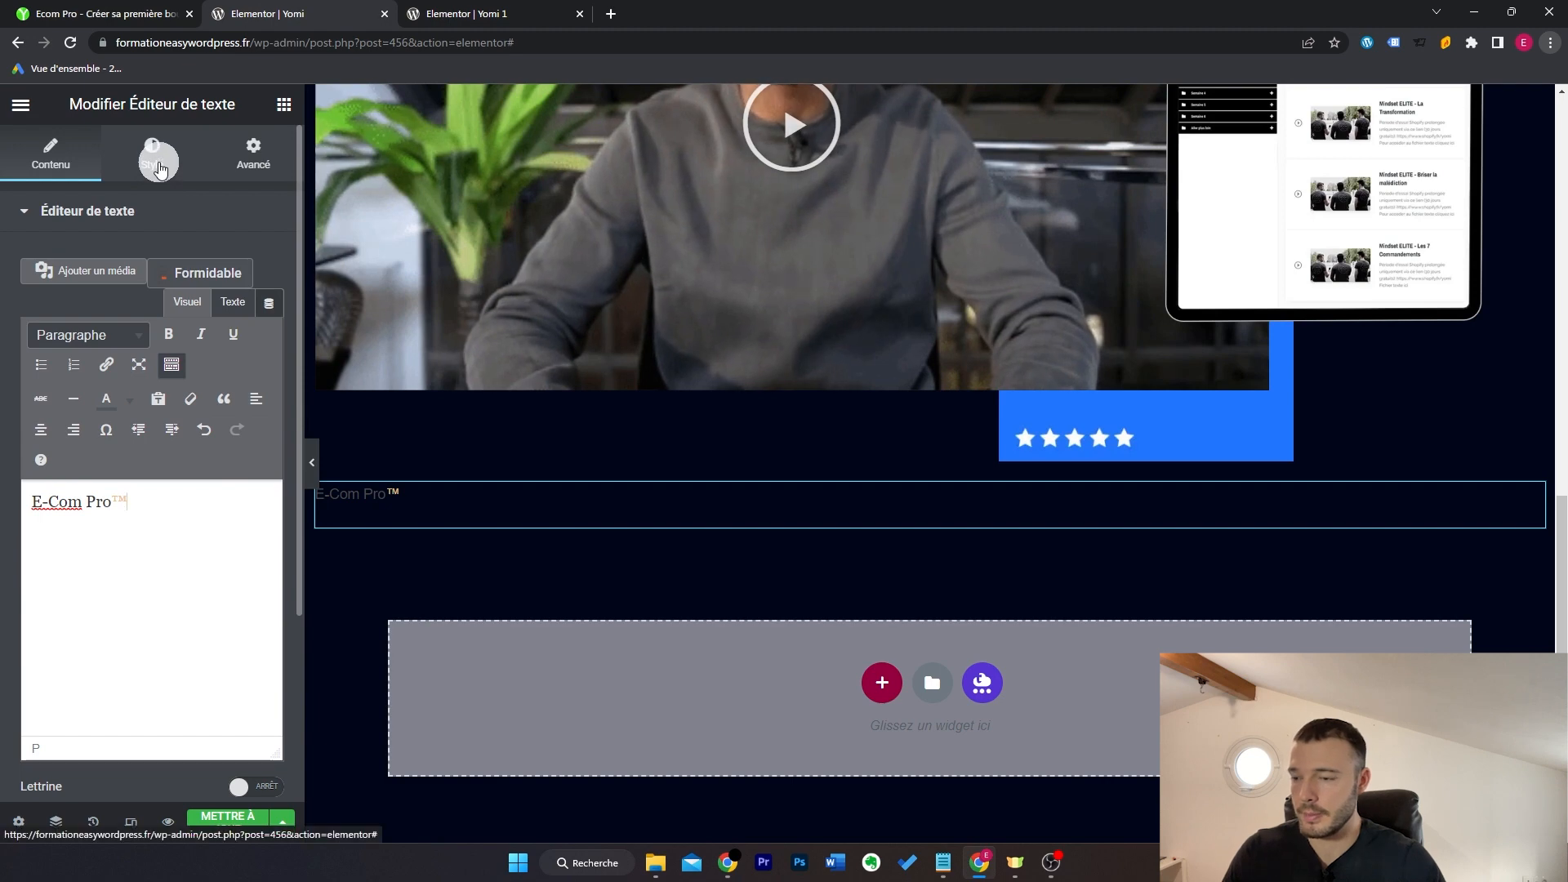
{"action": "left_click", "coordinate": [120, 10]}
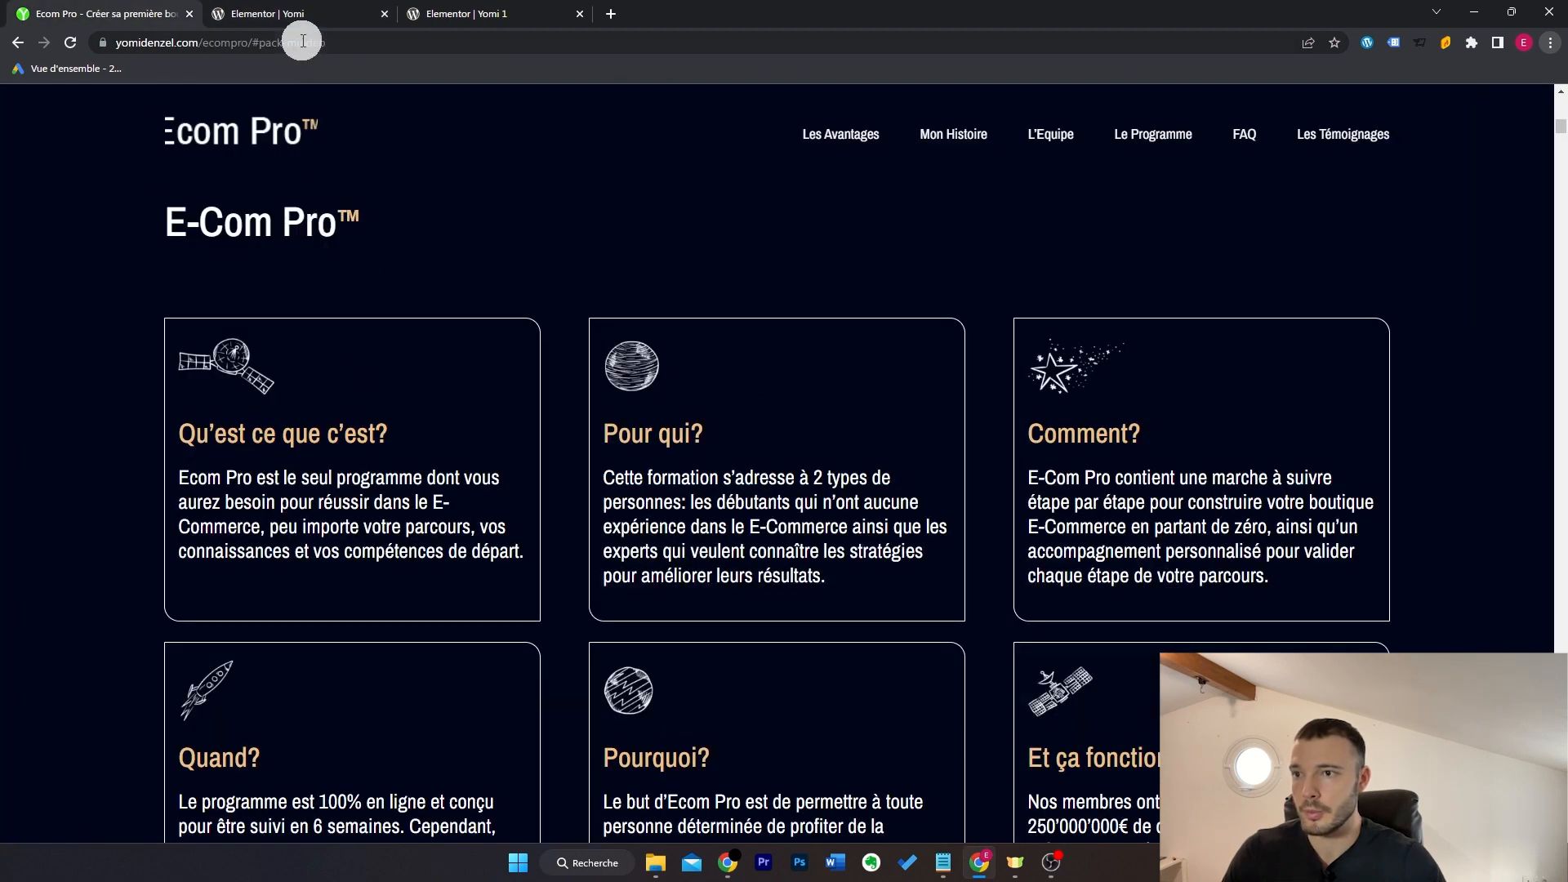
{"action": "left_click", "coordinate": [302, 12]}
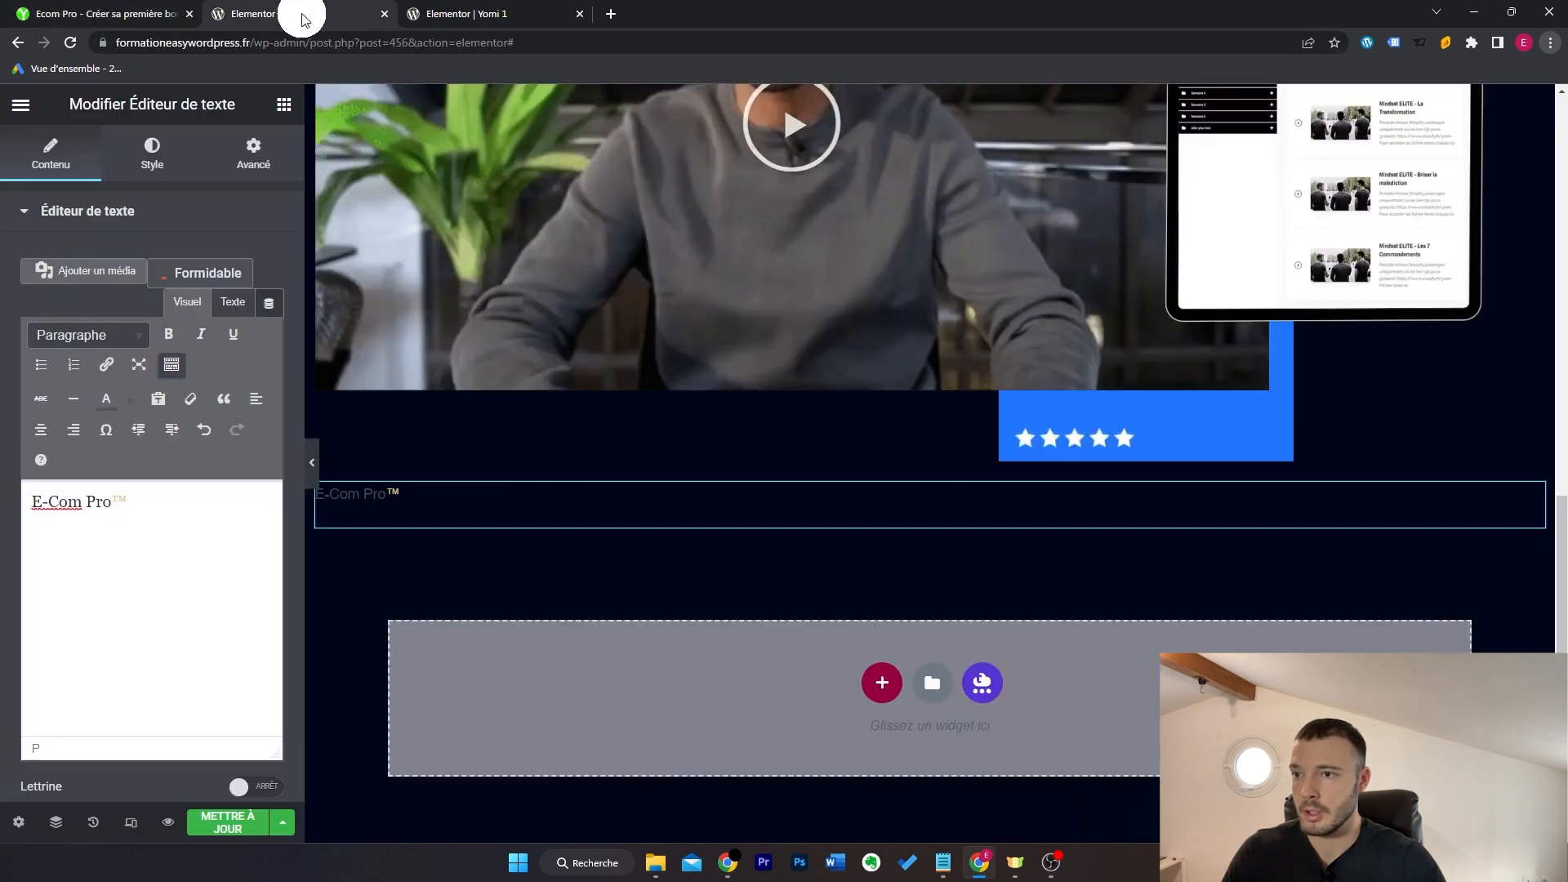
Step: Color the E-Com Pro heading white and give it a large, narrow typeface like the original's
{"action": "left_click", "coordinate": [141, 173]}
{"action": "left_click", "coordinate": [263, 313]}
{"action": "left_click", "coordinate": [192, 427]}
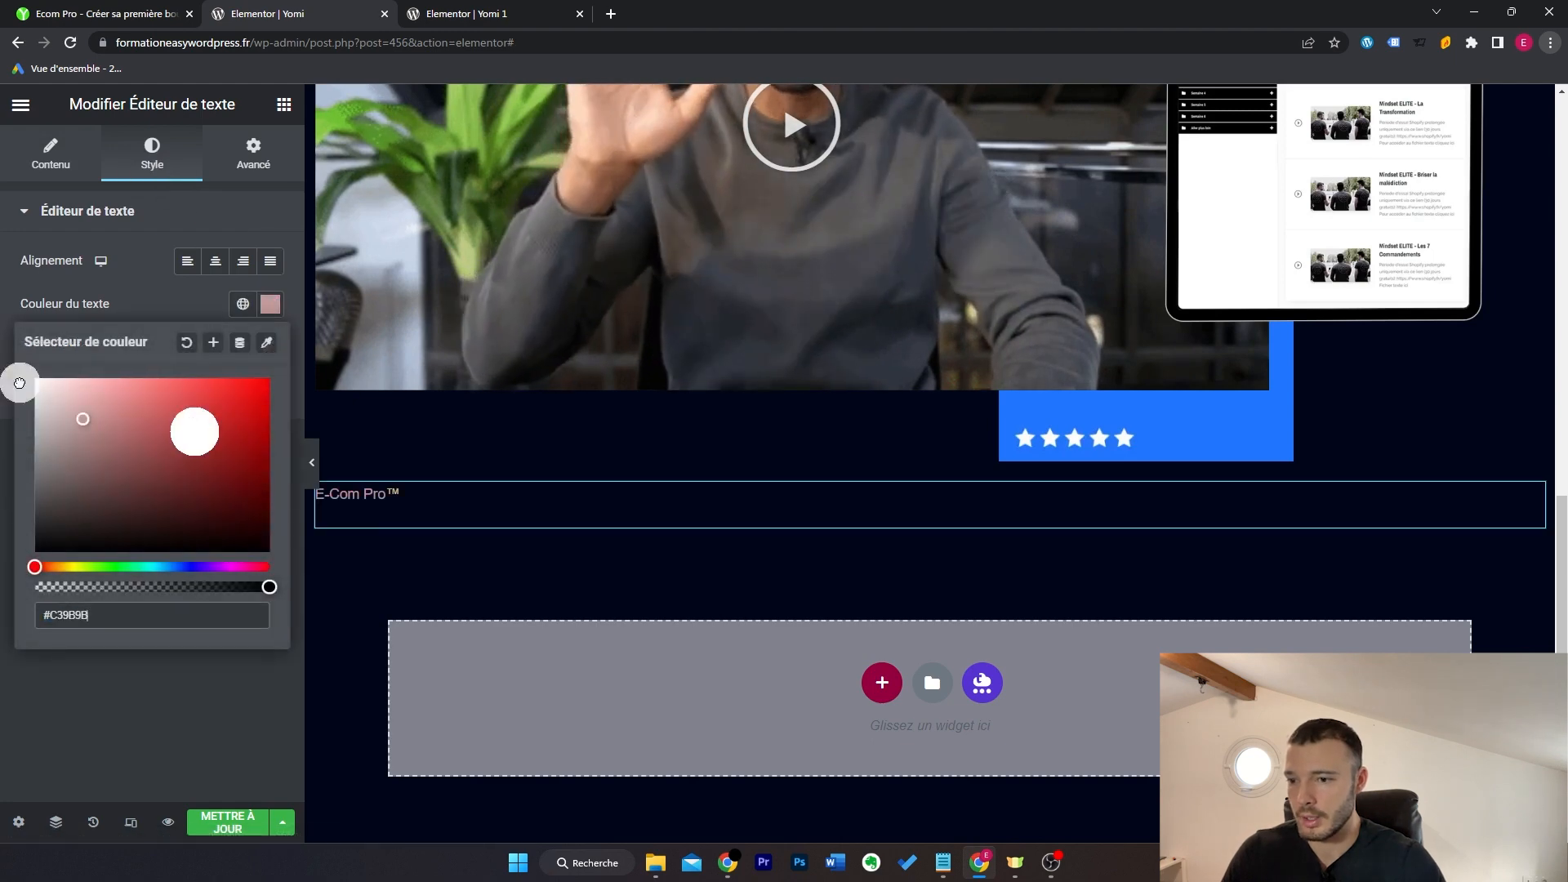
{"action": "left_click", "coordinate": [270, 348]}
{"action": "left_click", "coordinate": [217, 454]}
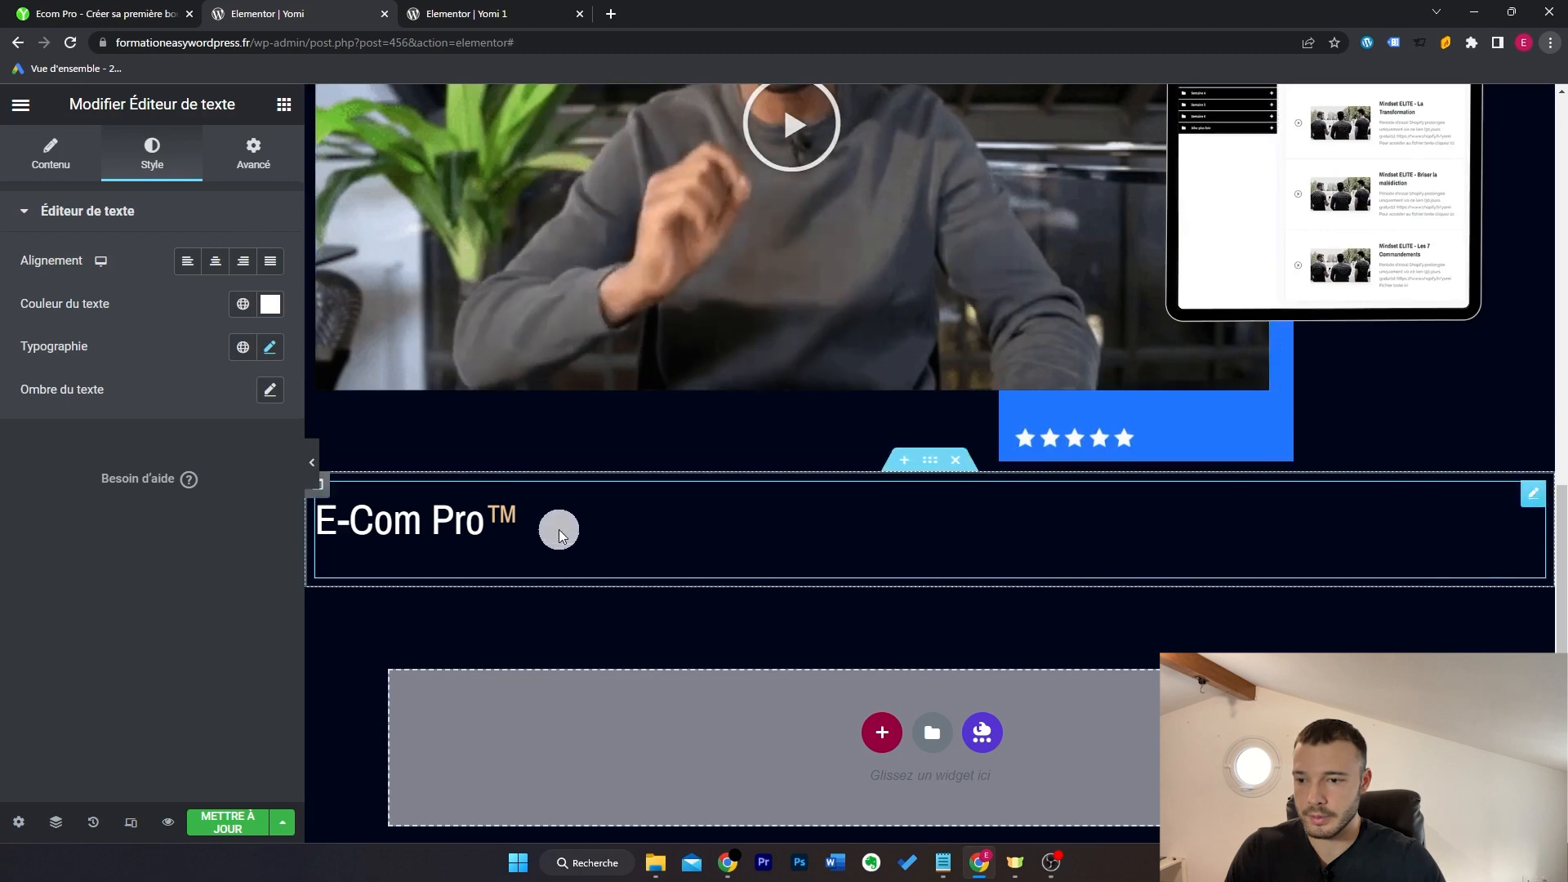
Step: Give the E-Com Pro heading the Slide In Left entrance animation and preview the page
{"action": "left_click", "coordinate": [276, 175]}
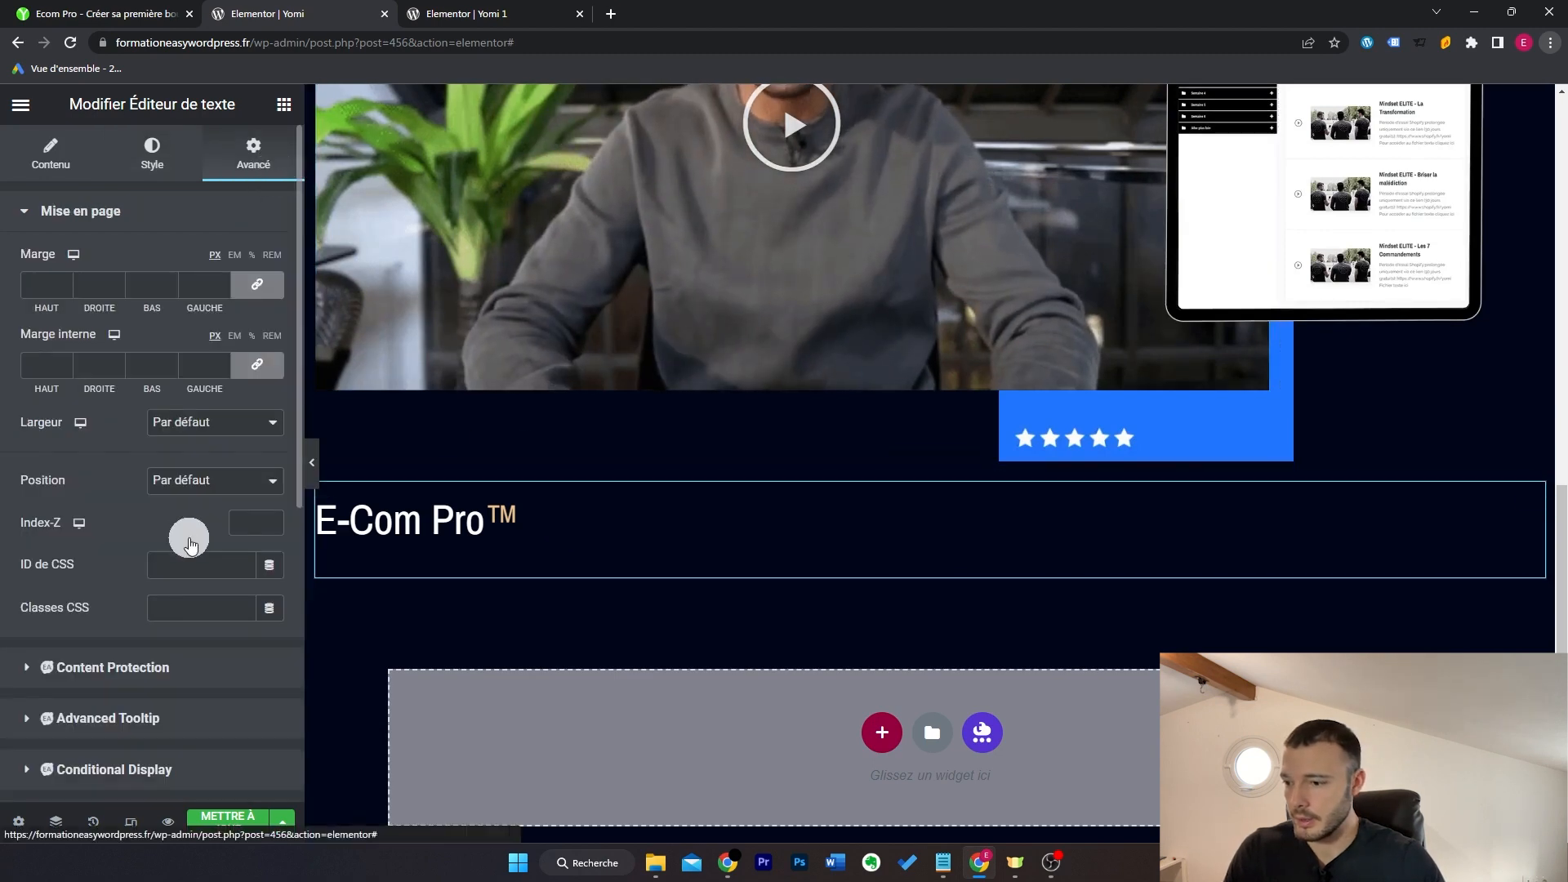
{"action": "scroll", "coordinate": [192, 544], "scroll_direction": "down", "scroll_amount": 6}
{"action": "left_click", "coordinate": [175, 303]}
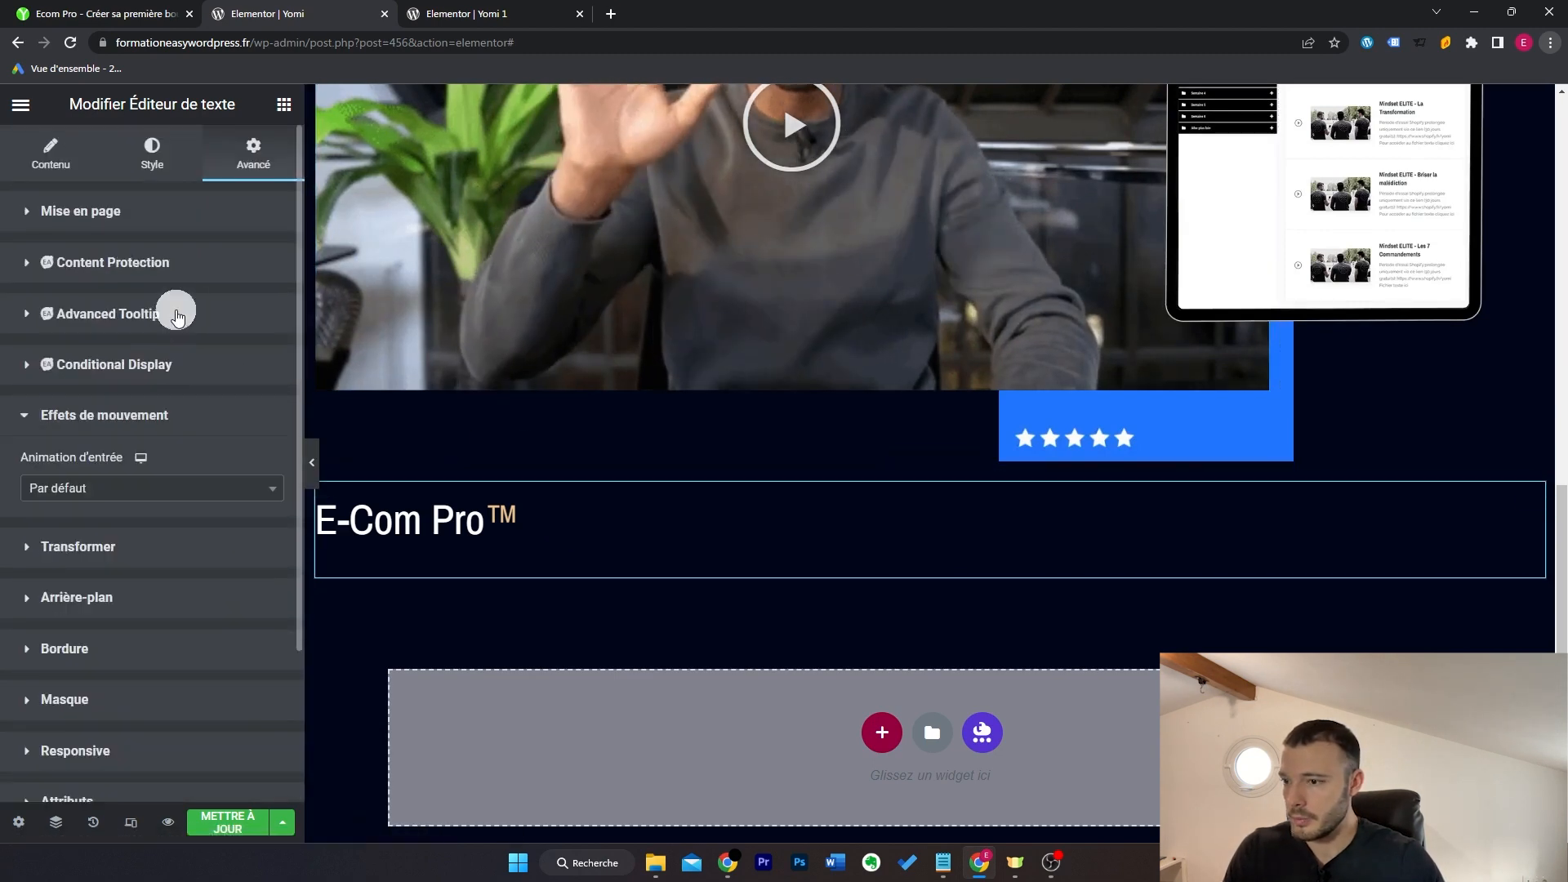
{"action": "left_click", "coordinate": [176, 487]}
{"action": "scroll", "coordinate": [176, 562], "scroll_direction": "down", "scroll_amount": 3}
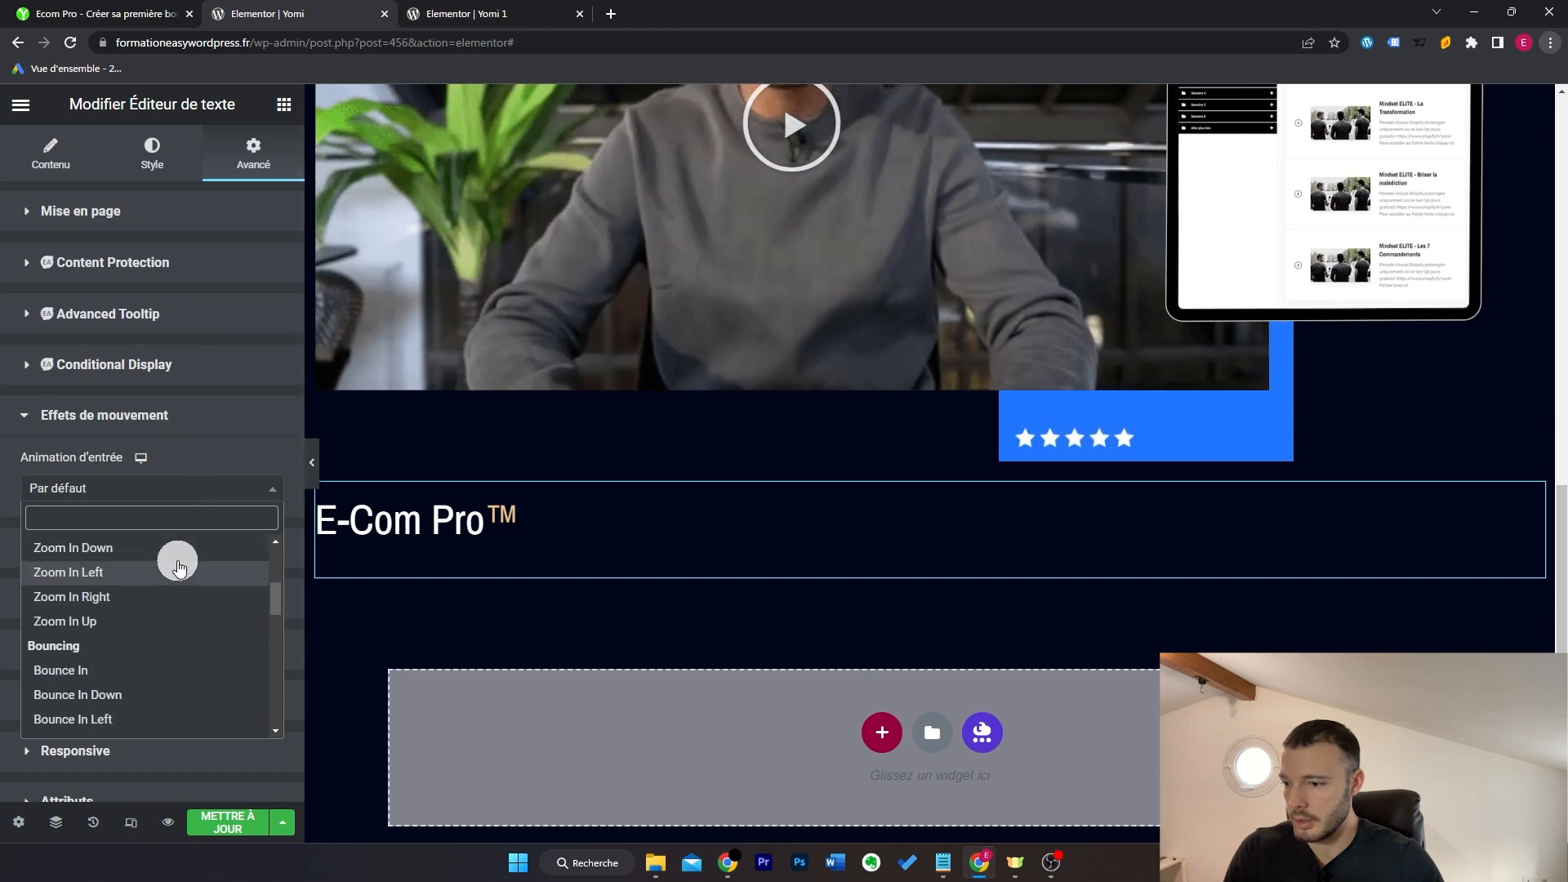
{"action": "left_click", "coordinate": [159, 634]}
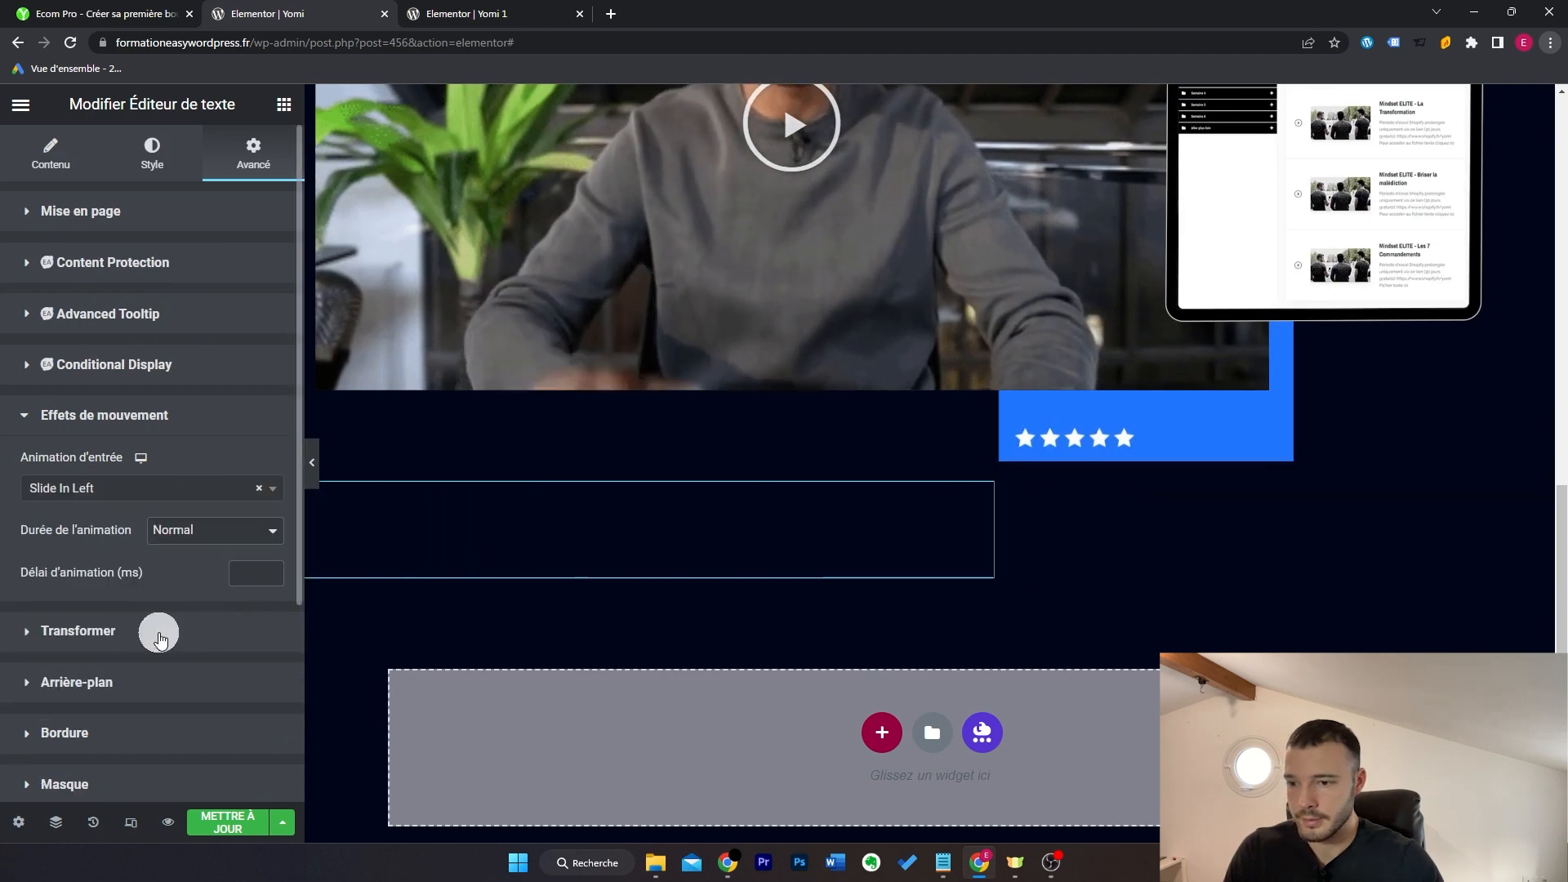
{"action": "left_click", "coordinate": [313, 462]}
{"action": "scroll", "coordinate": [337, 468], "scroll_direction": "down", "scroll_amount": 2}
Step: Check the original page's grid of info boxes, and add a full-width stretched three-column section below the E-Com Pro heading
{"action": "left_click", "coordinate": [127, 6]}
{"action": "scroll", "coordinate": [273, 285], "scroll_direction": "down", "scroll_amount": 1}
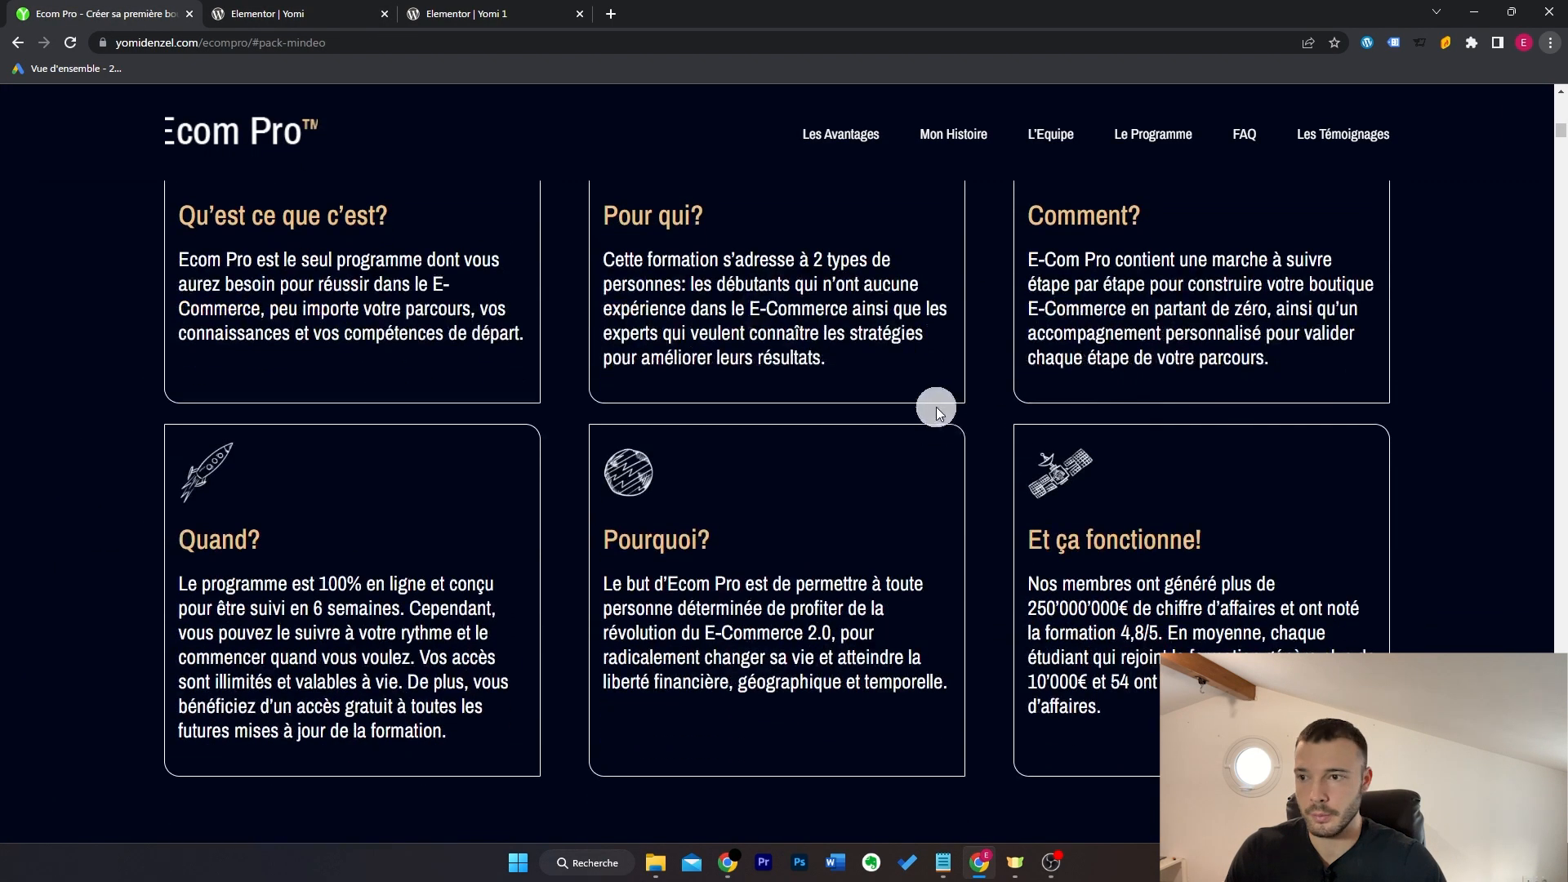
{"action": "left_click", "coordinate": [304, 18]}
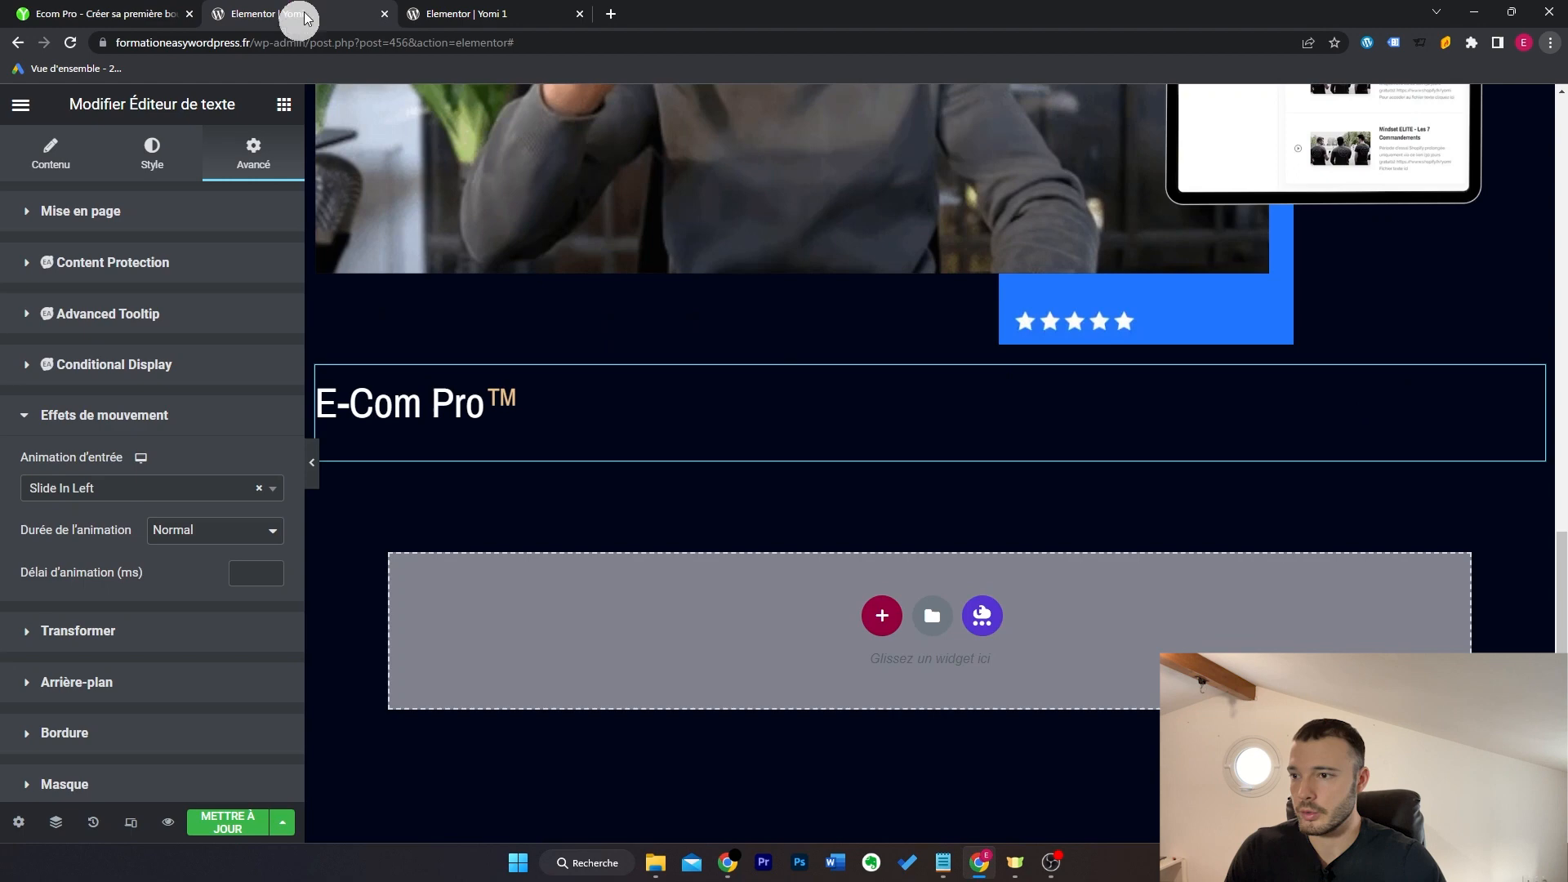
{"action": "left_click", "coordinate": [284, 106]}
{"action": "type", "text": "ima"}
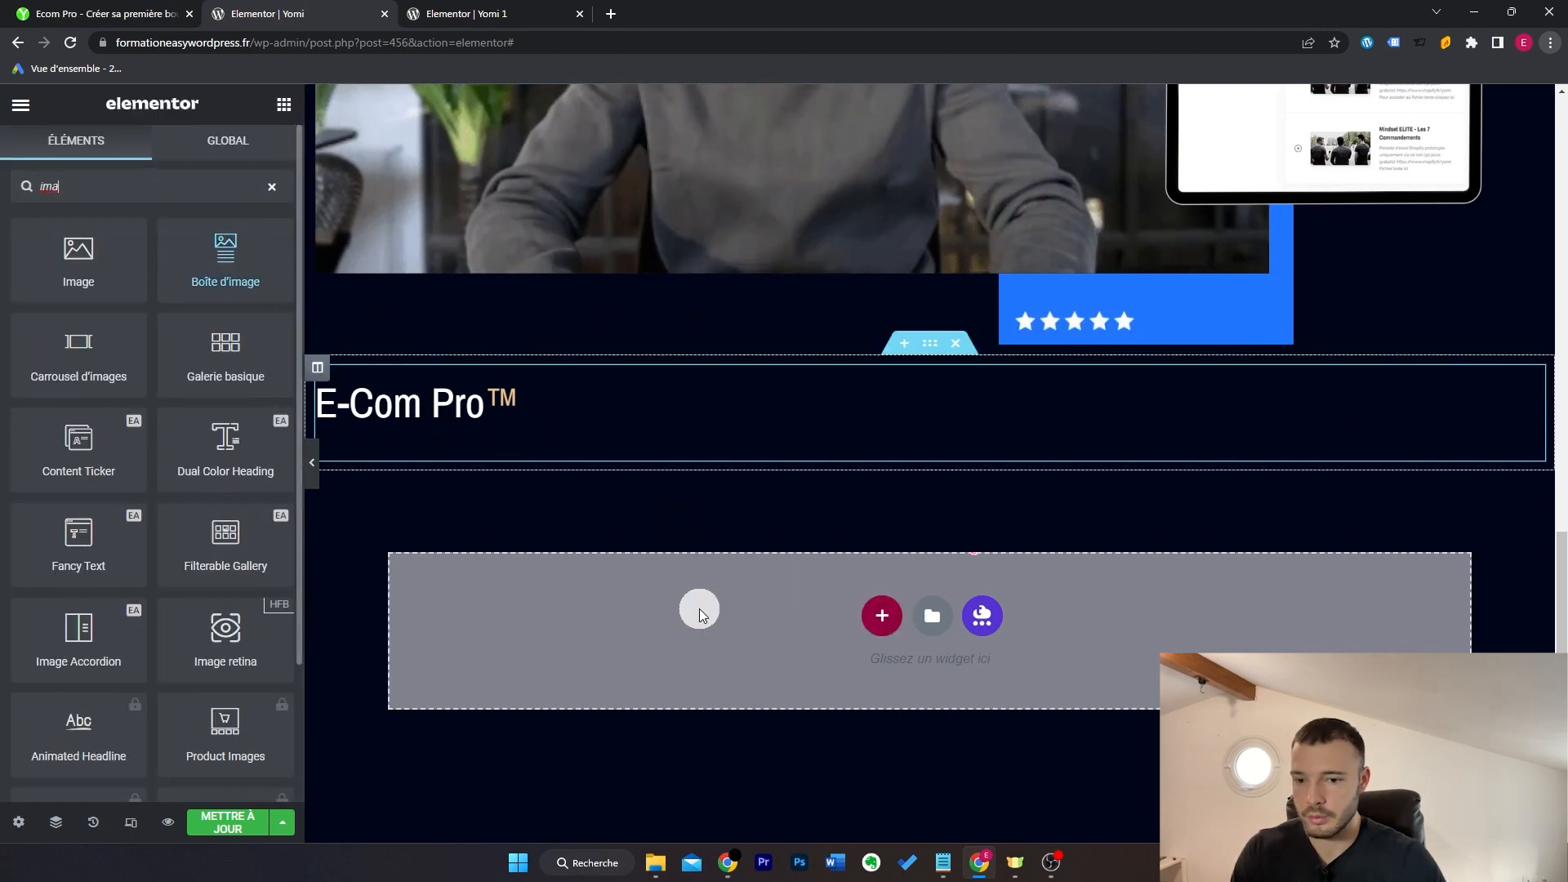
{"action": "left_click", "coordinate": [884, 617]}
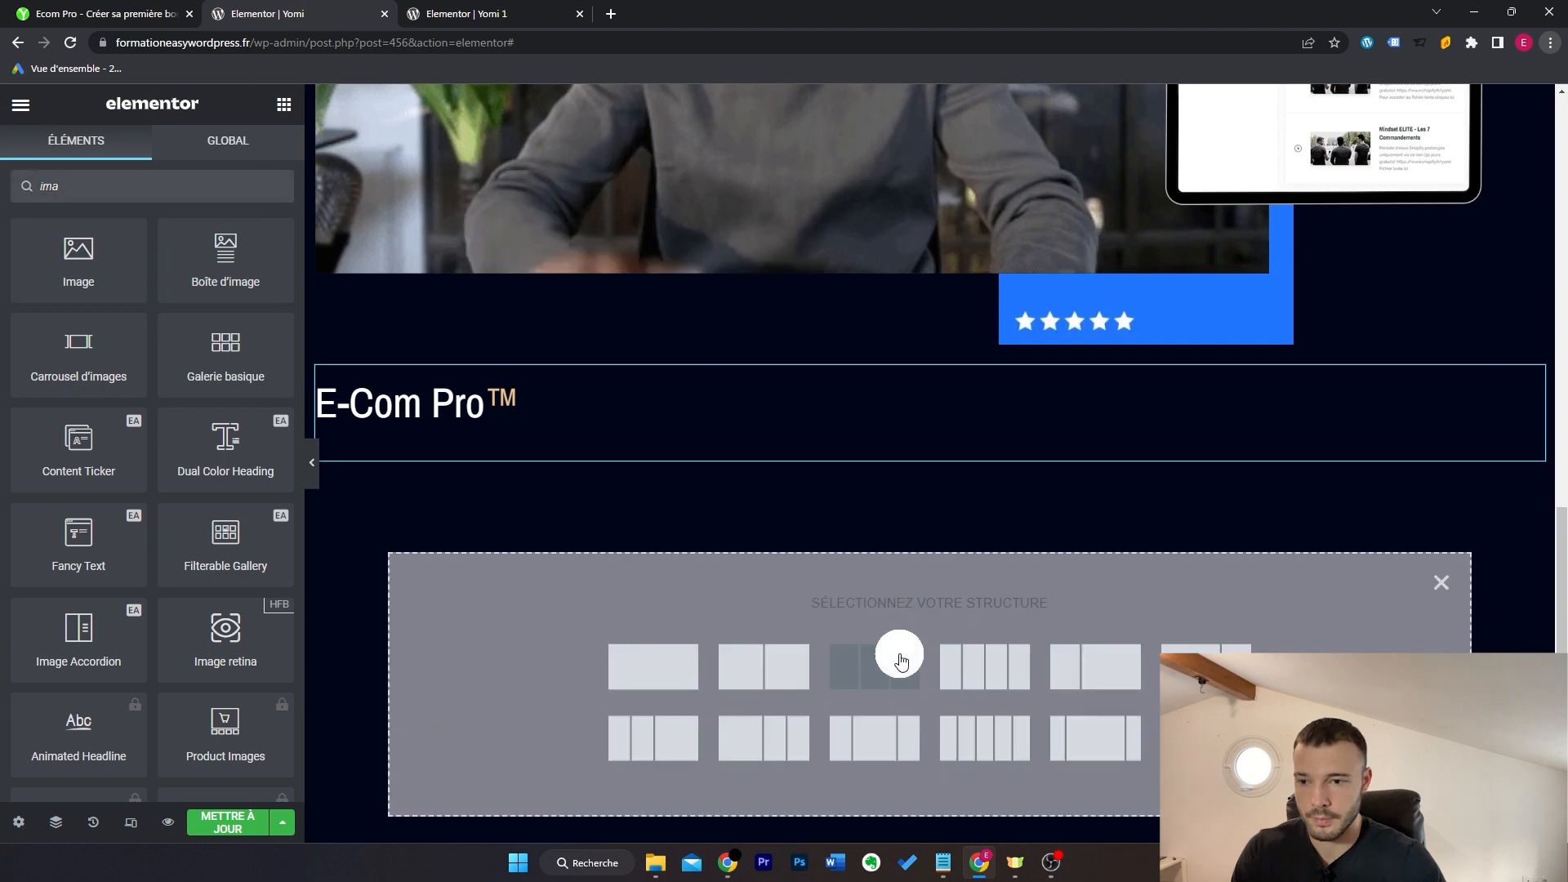
{"action": "left_click", "coordinate": [899, 654]}
{"action": "left_click", "coordinate": [246, 331]}
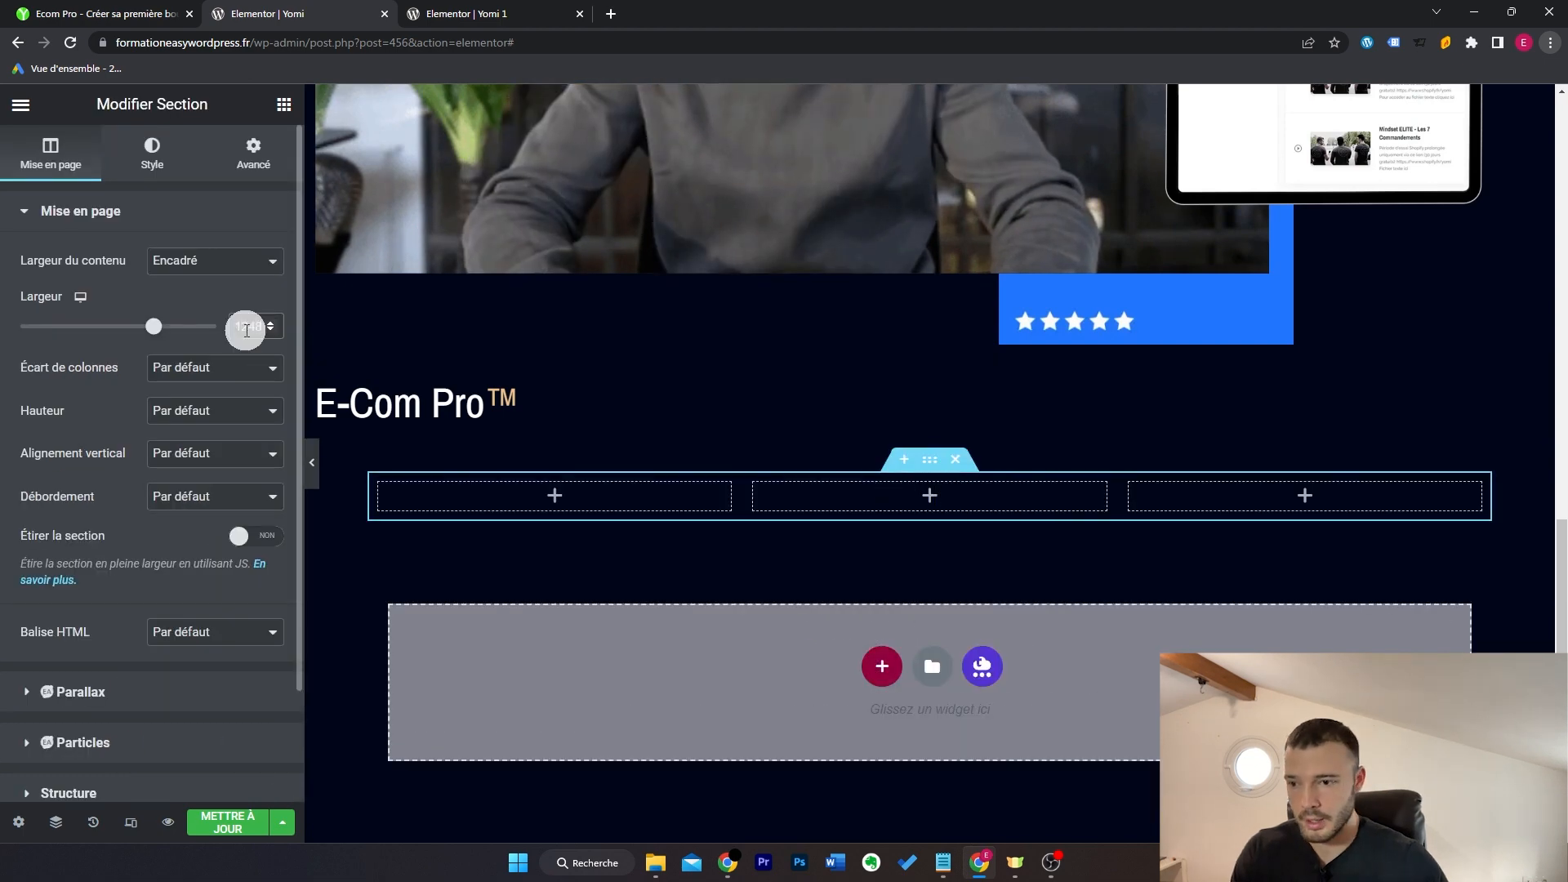
{"action": "left_click", "coordinate": [282, 552]}
Step: Place an image box in the first column with the original's "Qu'est ce que c'est?" title and its description
{"action": "left_click", "coordinate": [283, 104]}
{"action": "left_click", "coordinate": [205, 184]}
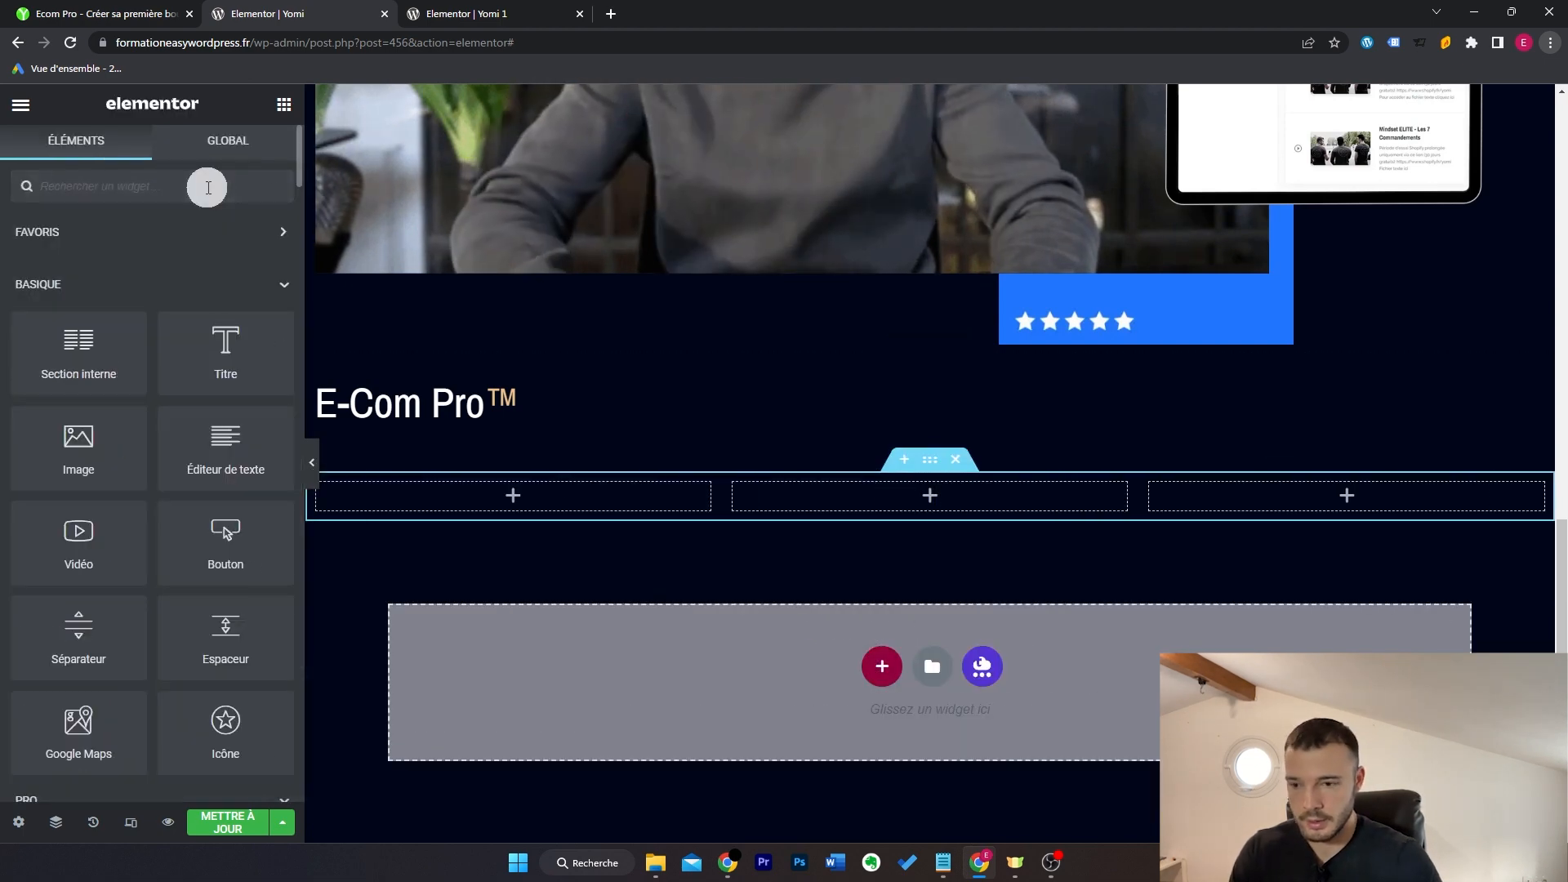
{"action": "type", "text": "ima"}
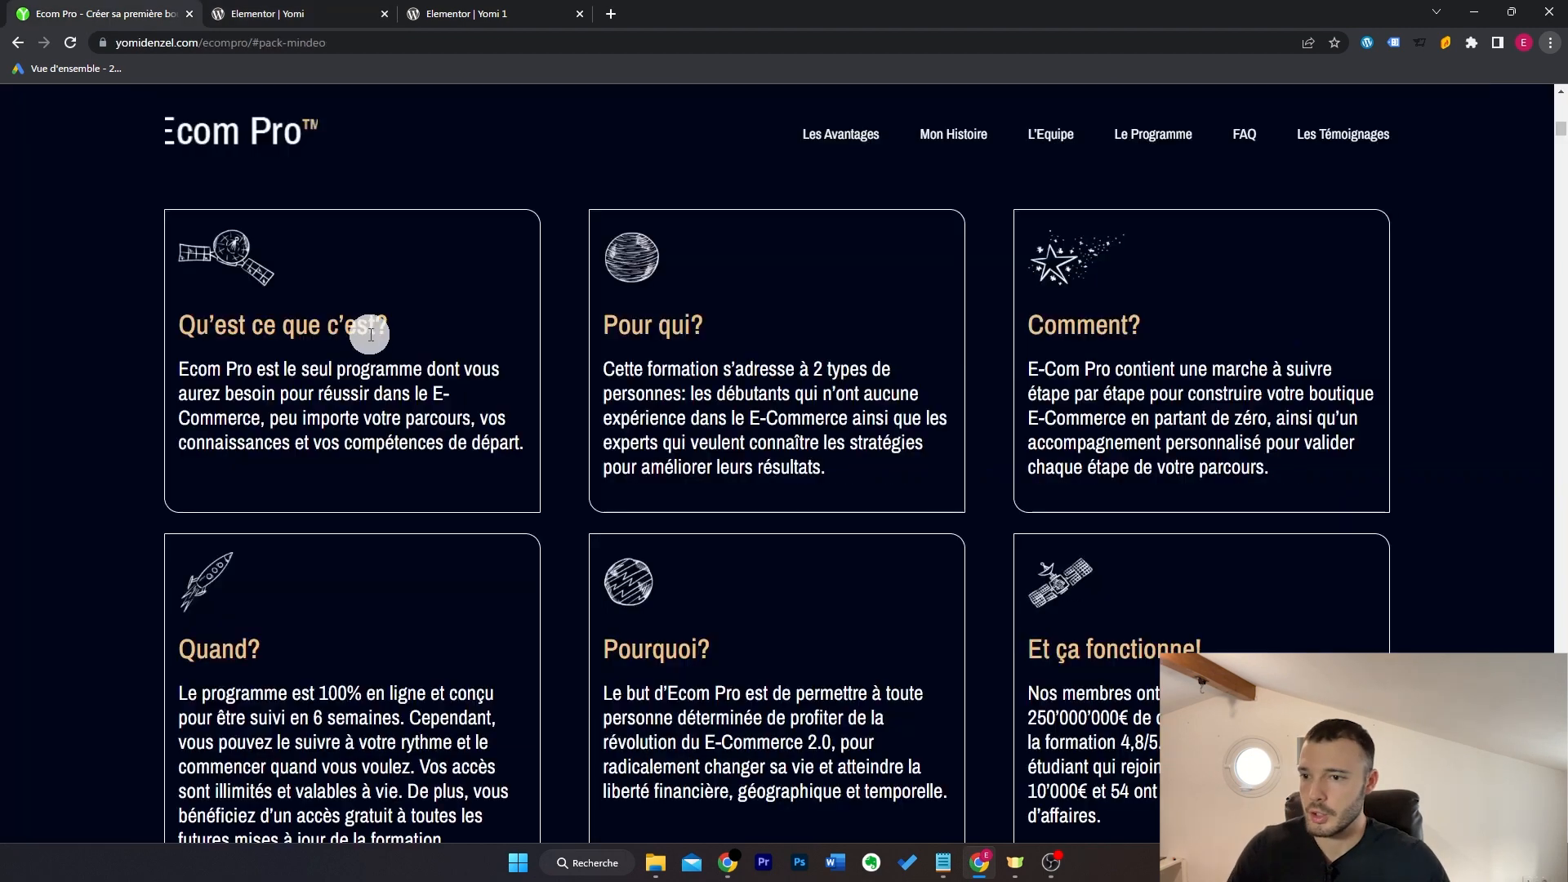
{"action": "left_click", "coordinate": [272, 14]}
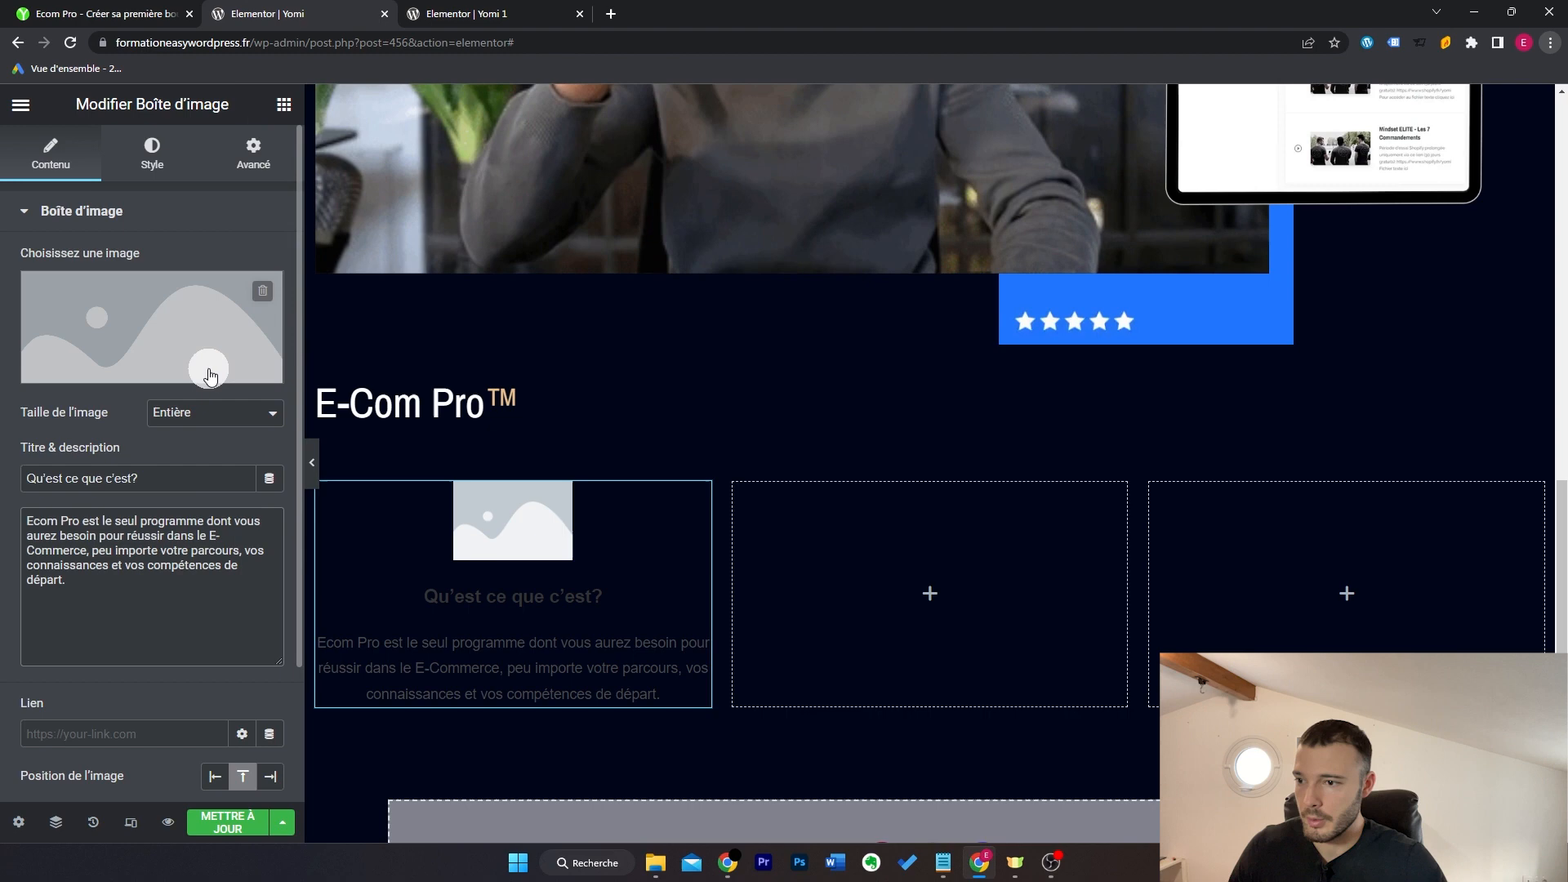
Step: Insert the satellite drawing from the media library into the image box and set its width to 93%
{"action": "left_click", "coordinate": [210, 368]}
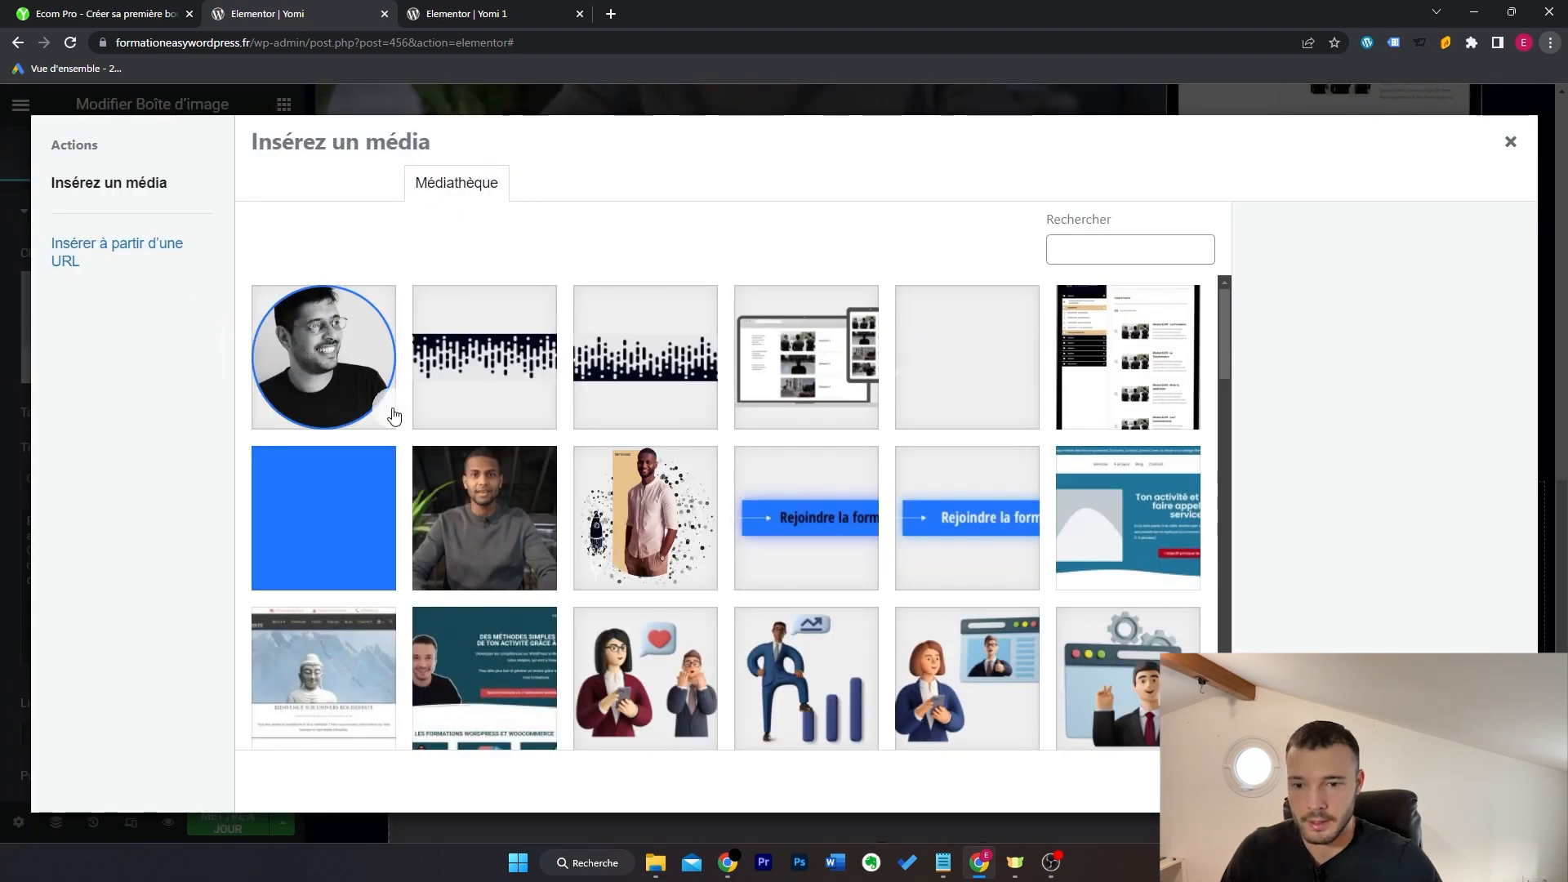
{"action": "scroll", "coordinate": [689, 462], "scroll_direction": "down", "scroll_amount": 2}
{"action": "scroll", "coordinate": [688, 462], "scroll_direction": "up", "scroll_amount": 2}
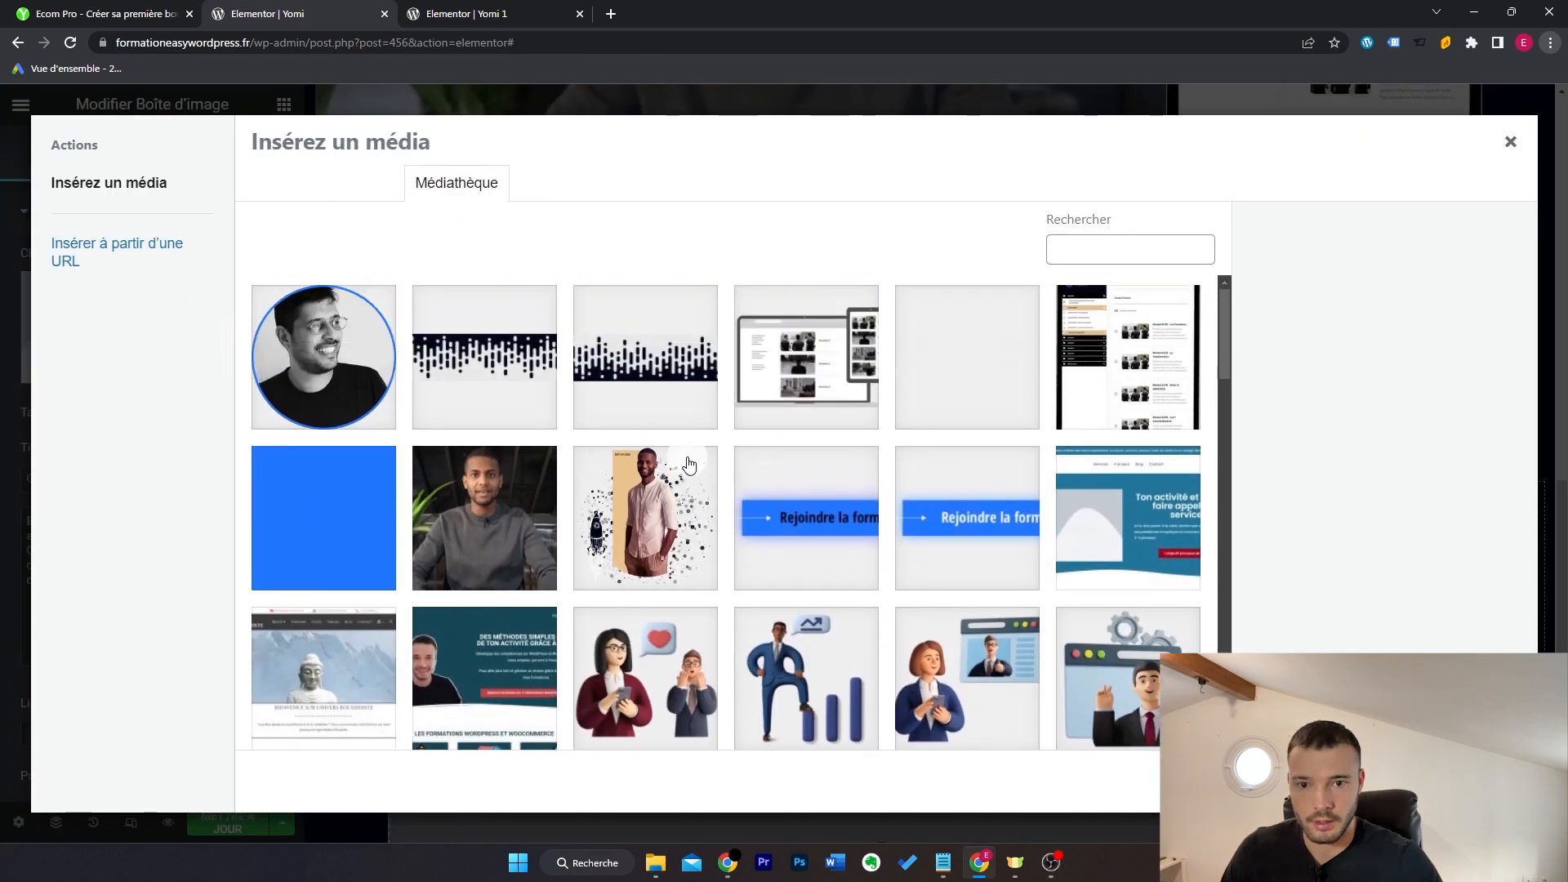
{"action": "left_click", "coordinate": [946, 408]}
{"action": "left_click", "coordinate": [153, 153]}
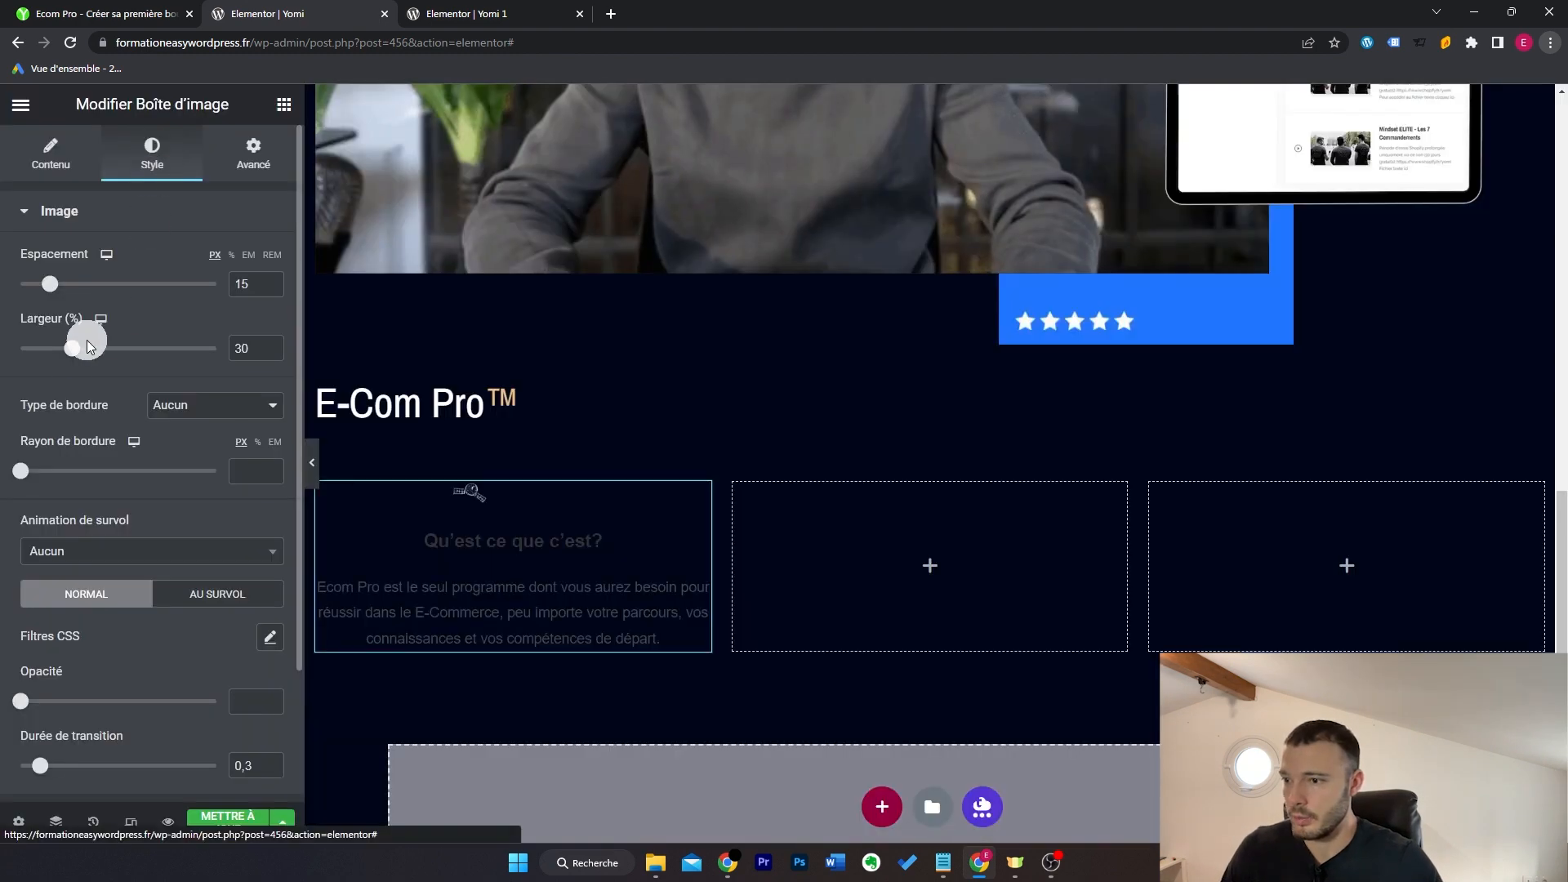
{"action": "mouse_move", "coordinate": [87, 346]}
{"action": "left_mouse_down"}
{"action": "mouse_move", "coordinate": [74, 350]}
{"action": "mouse_move", "coordinate": [105, 346]}
{"action": "left_mouse_up"}
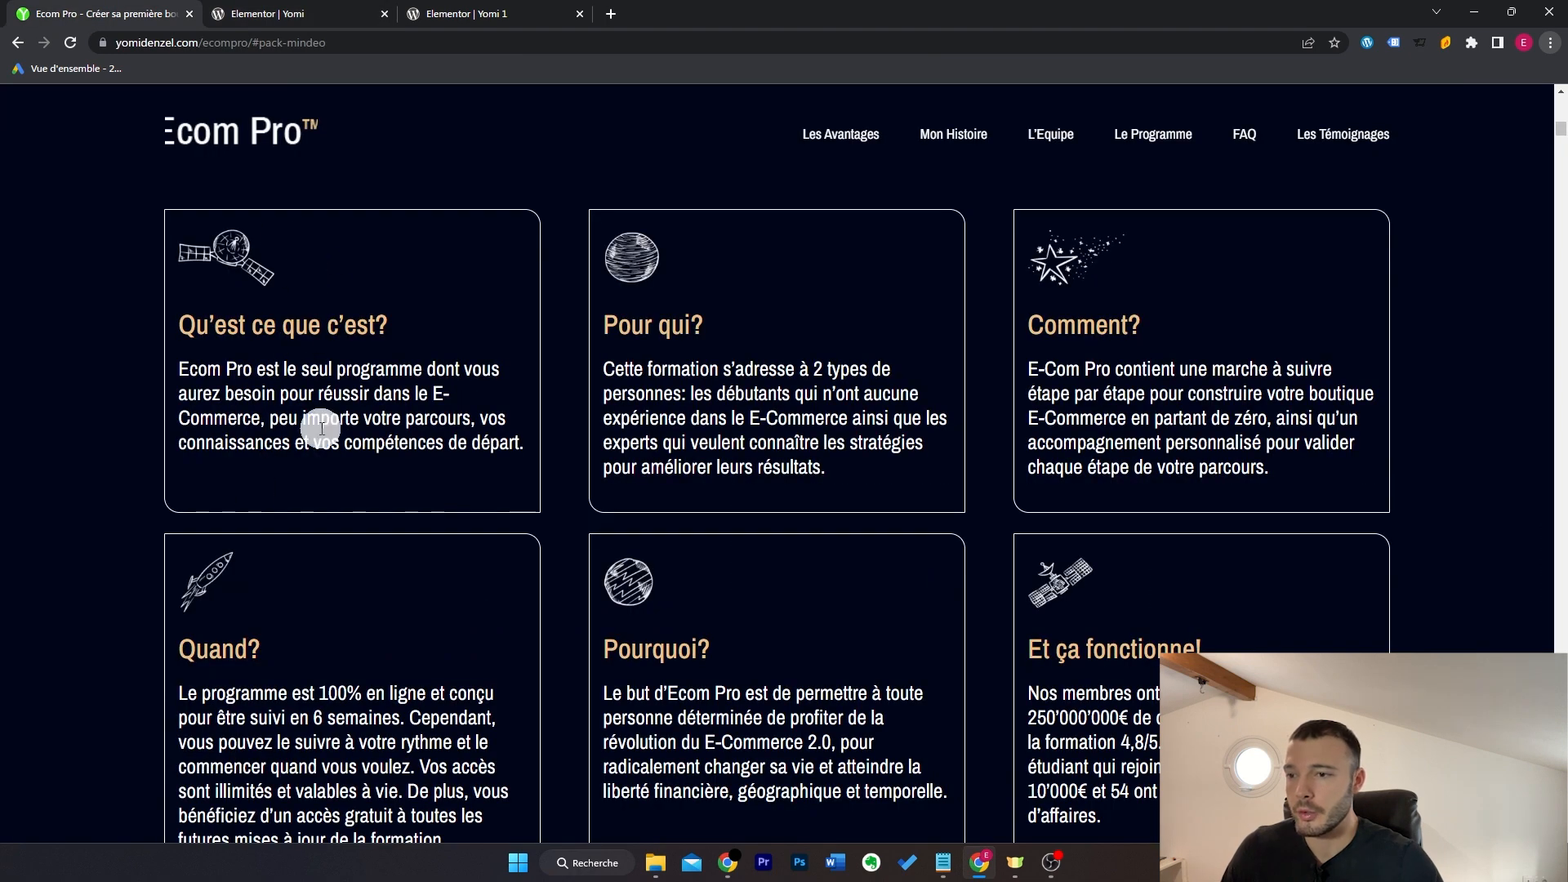
{"action": "left_click", "coordinate": [314, 16]}
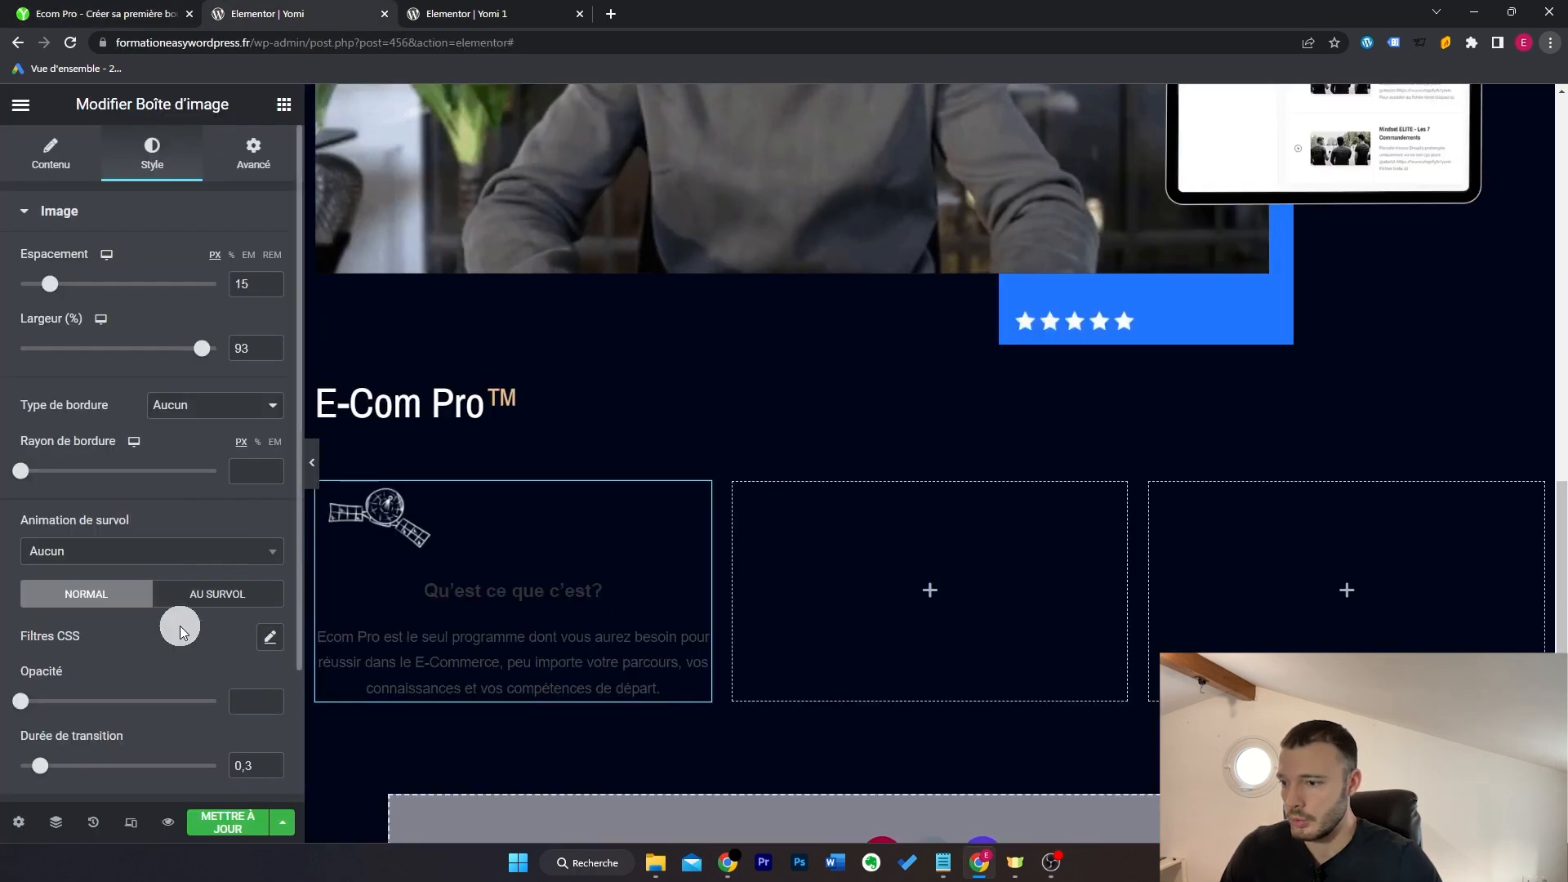
Step: Left-align the image box content and apply the beige global color to its title
{"action": "scroll", "coordinate": [172, 641], "scroll_direction": "down", "scroll_amount": 2}
{"action": "left_click", "coordinate": [159, 654]}
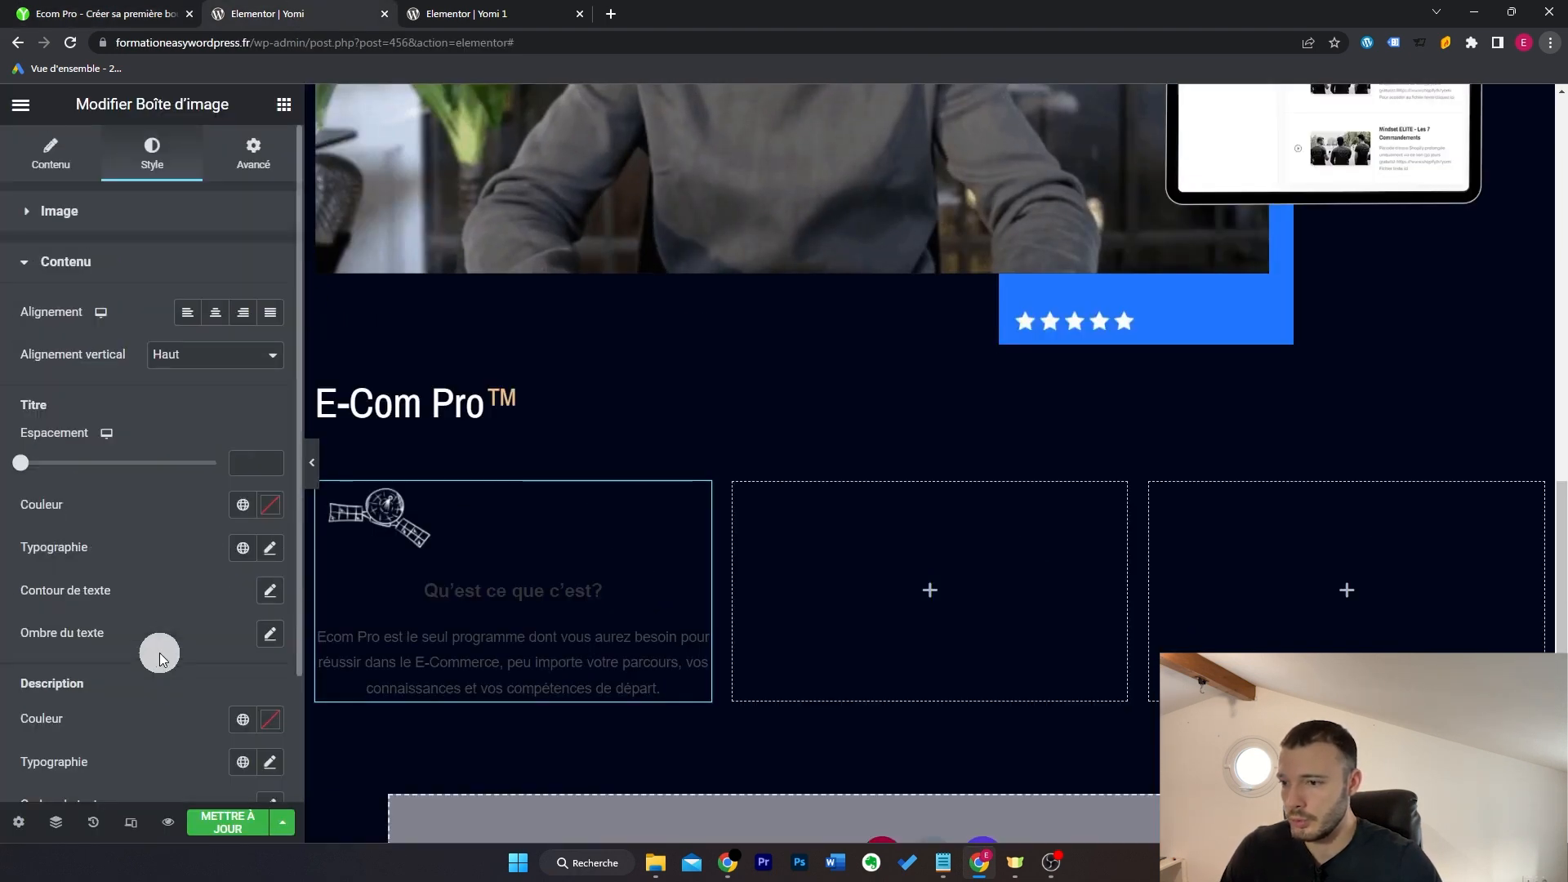
{"action": "left_click", "coordinate": [184, 314]}
{"action": "scroll", "coordinate": [189, 496], "scroll_direction": "down", "scroll_amount": 3}
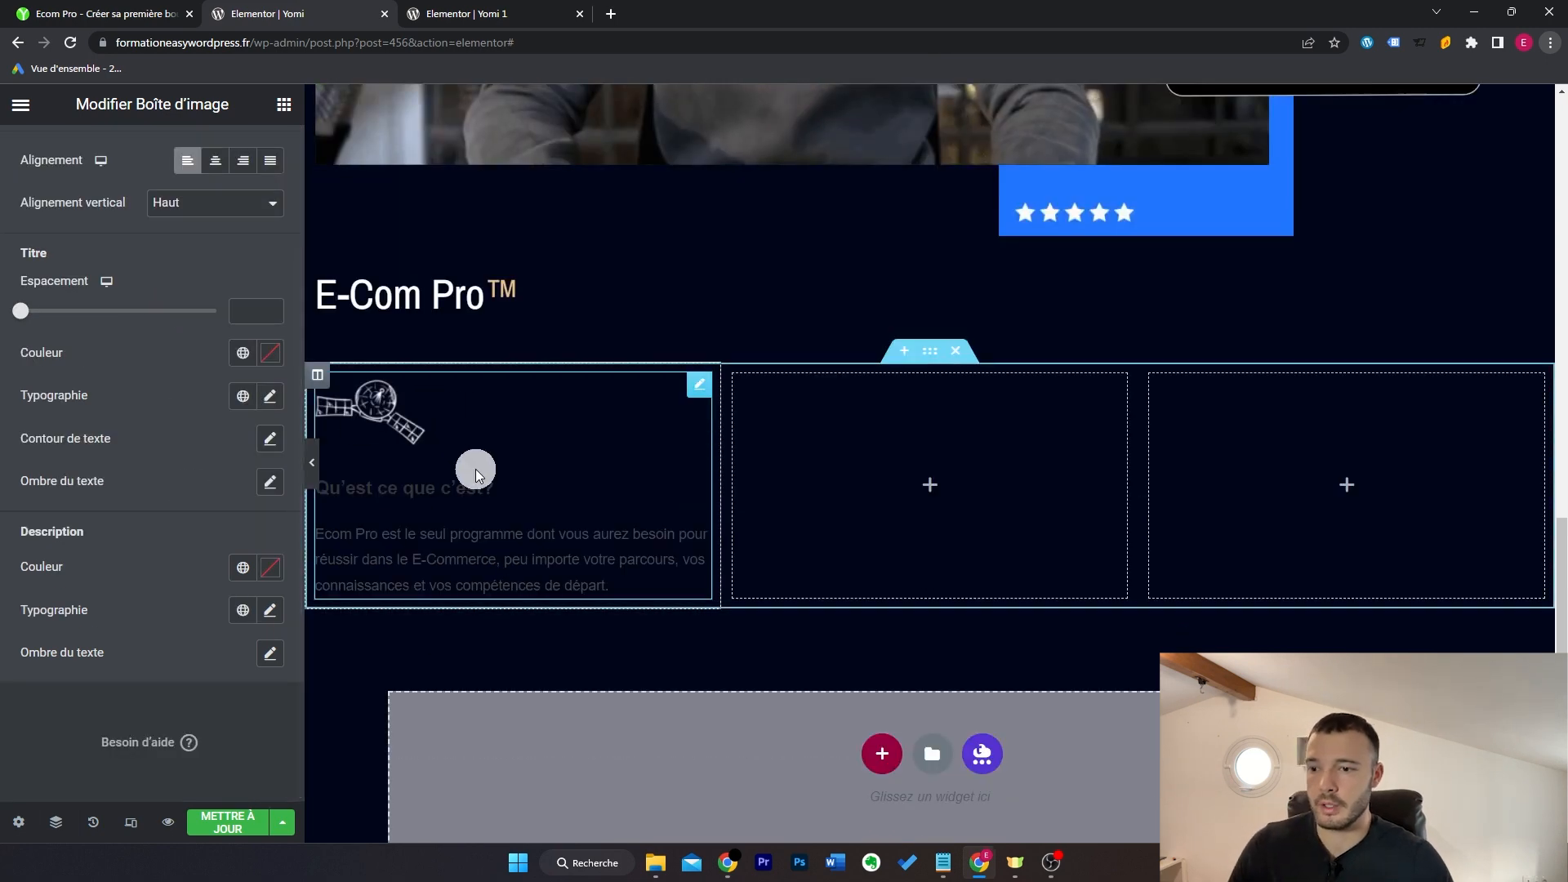
{"action": "left_click", "coordinate": [271, 353]}
{"action": "left_click", "coordinate": [166, 496]}
{"action": "left_click", "coordinate": [243, 353]}
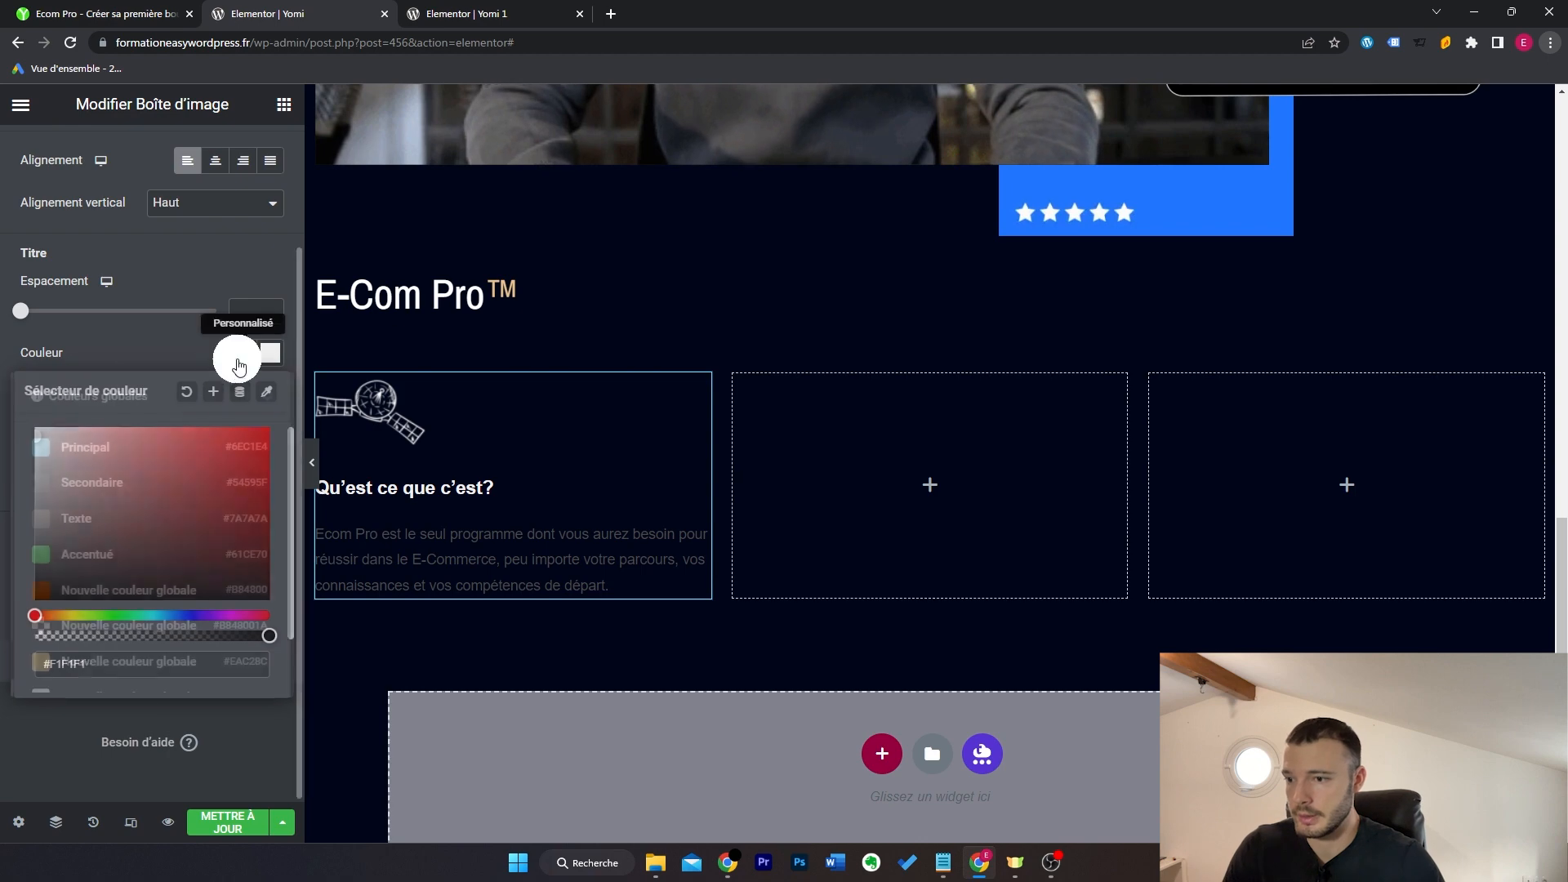
{"action": "left_click", "coordinate": [164, 620]}
Step: Set the image box description's color to white and inspect the original description's text style
{"action": "left_click", "coordinate": [270, 567]}
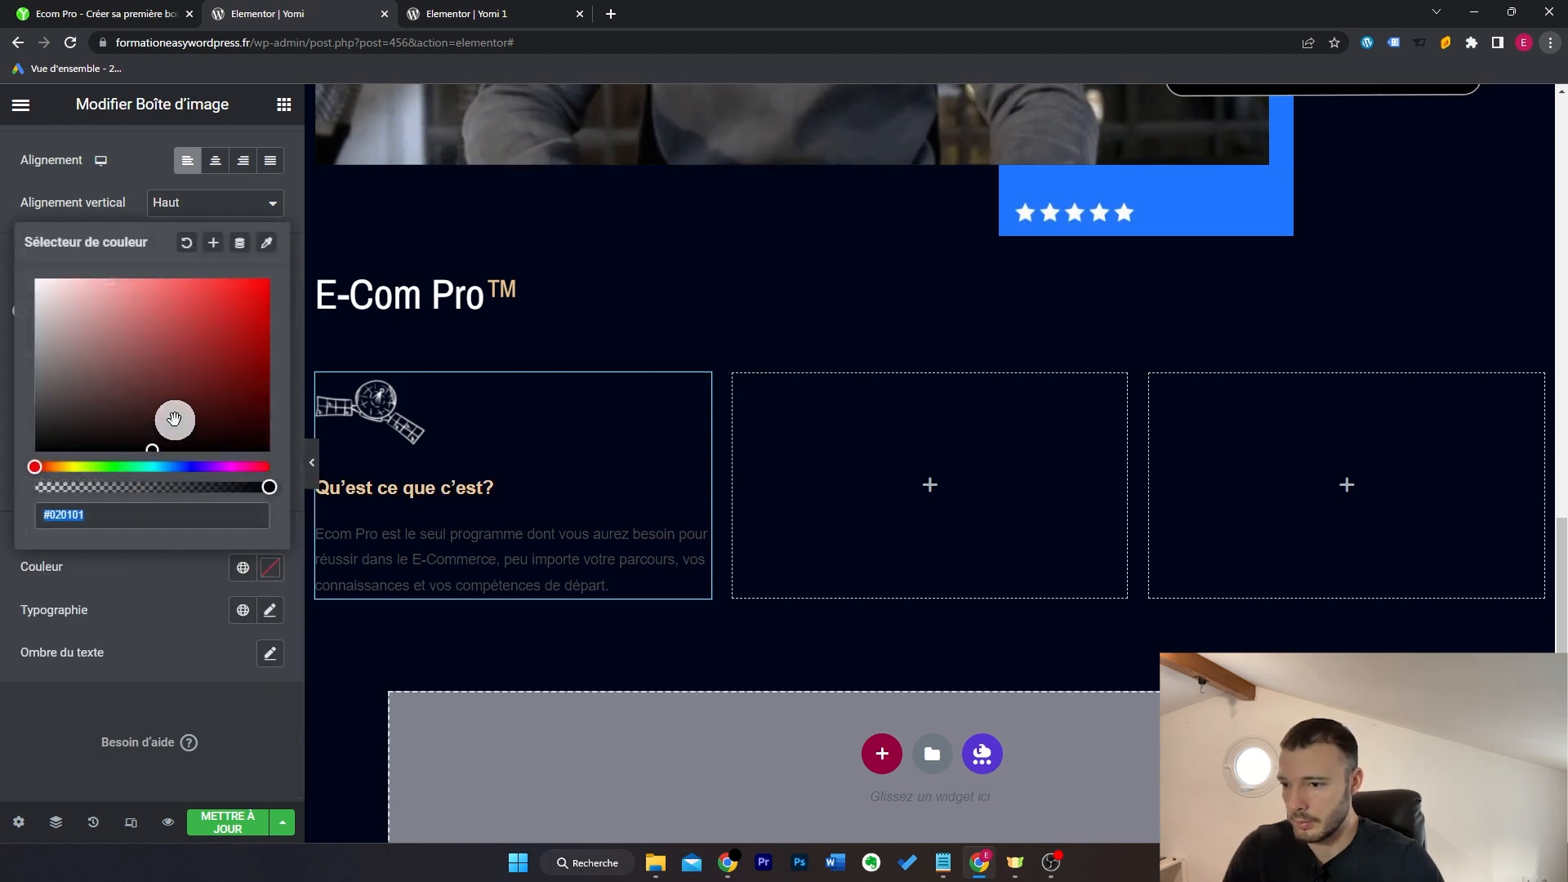
{"action": "key", "text": "ctrl+1"}
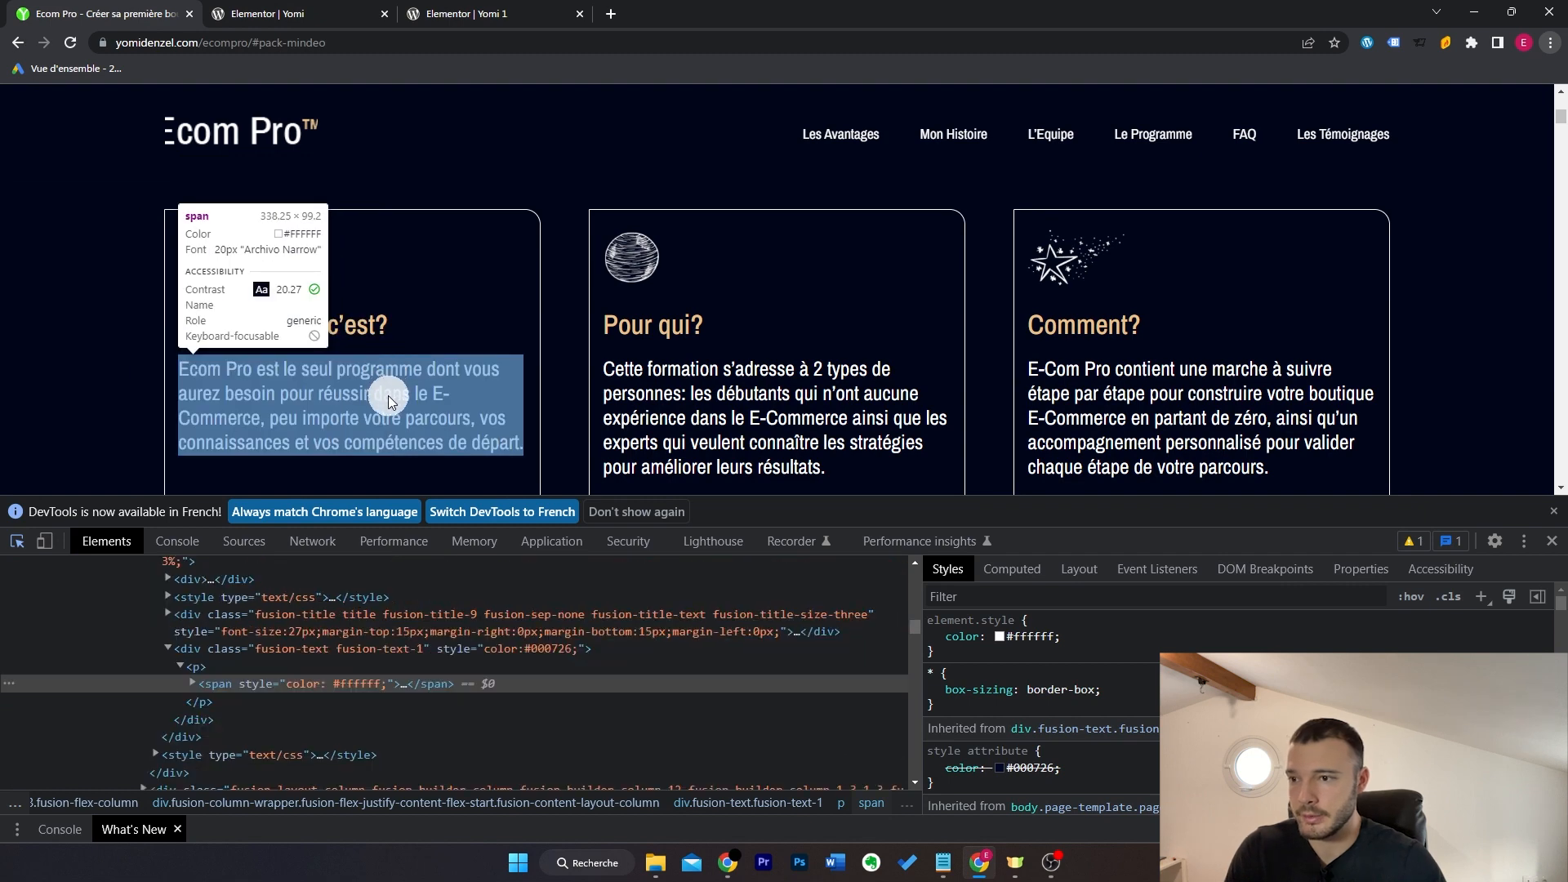
{"action": "left_click", "coordinate": [398, 395]}
{"action": "left_click", "coordinate": [1552, 541]}
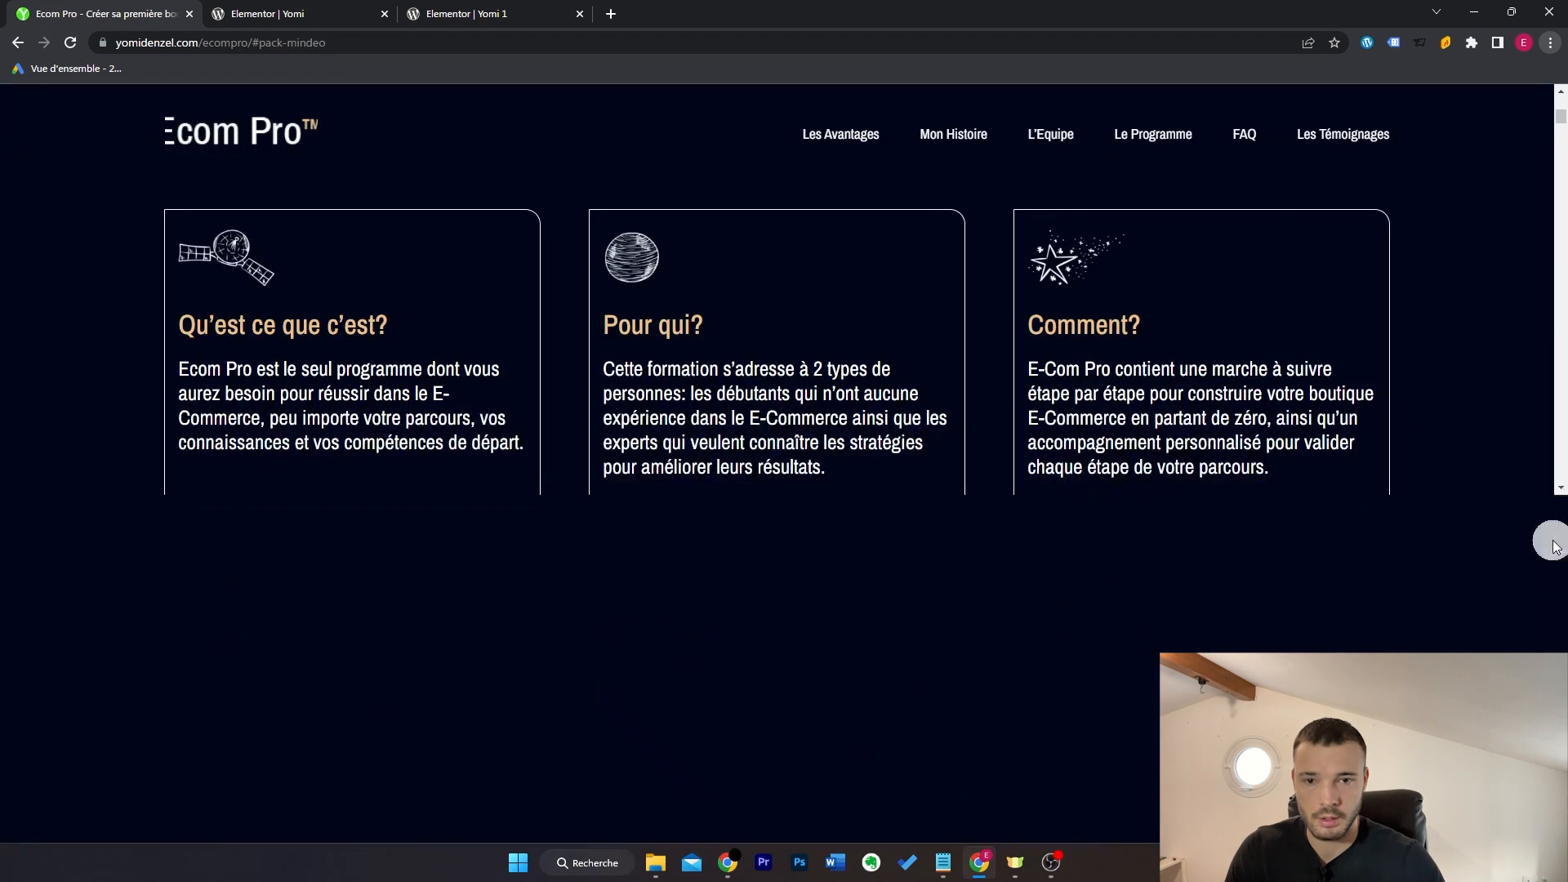
{"action": "left_click", "coordinate": [336, 8]}
Step: Set the image box title's font size to 35 px
{"action": "left_click", "coordinate": [269, 395]}
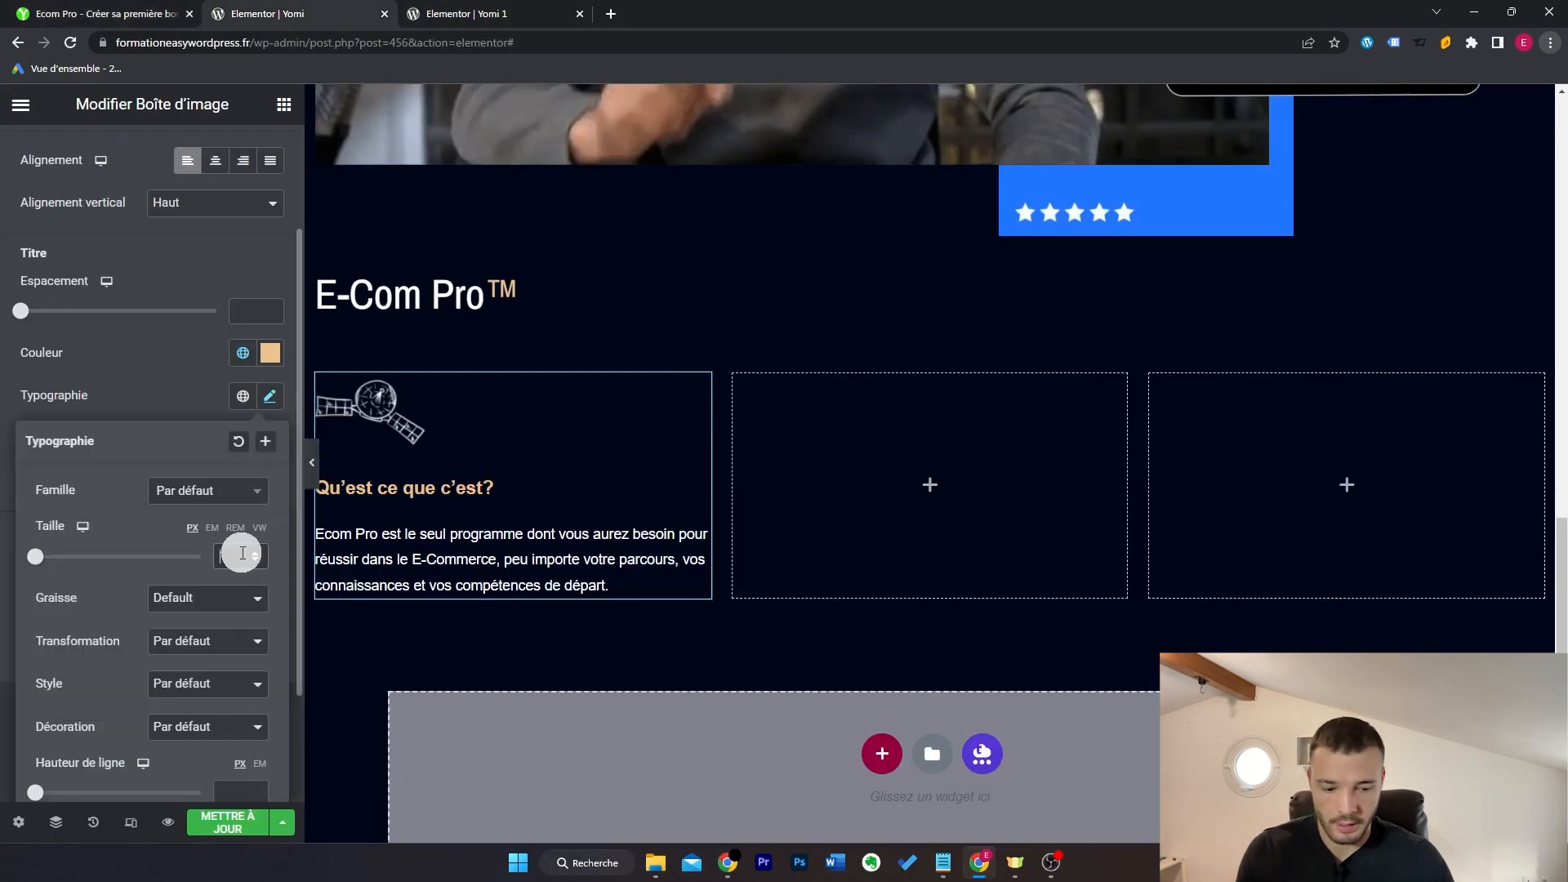
{"action": "left_click", "coordinate": [239, 549]}
{"action": "type", "text": "35"}
Step: Set the image box description's font size to 20 px and compare it with the original page's boxes
{"action": "left_click", "coordinate": [269, 610]}
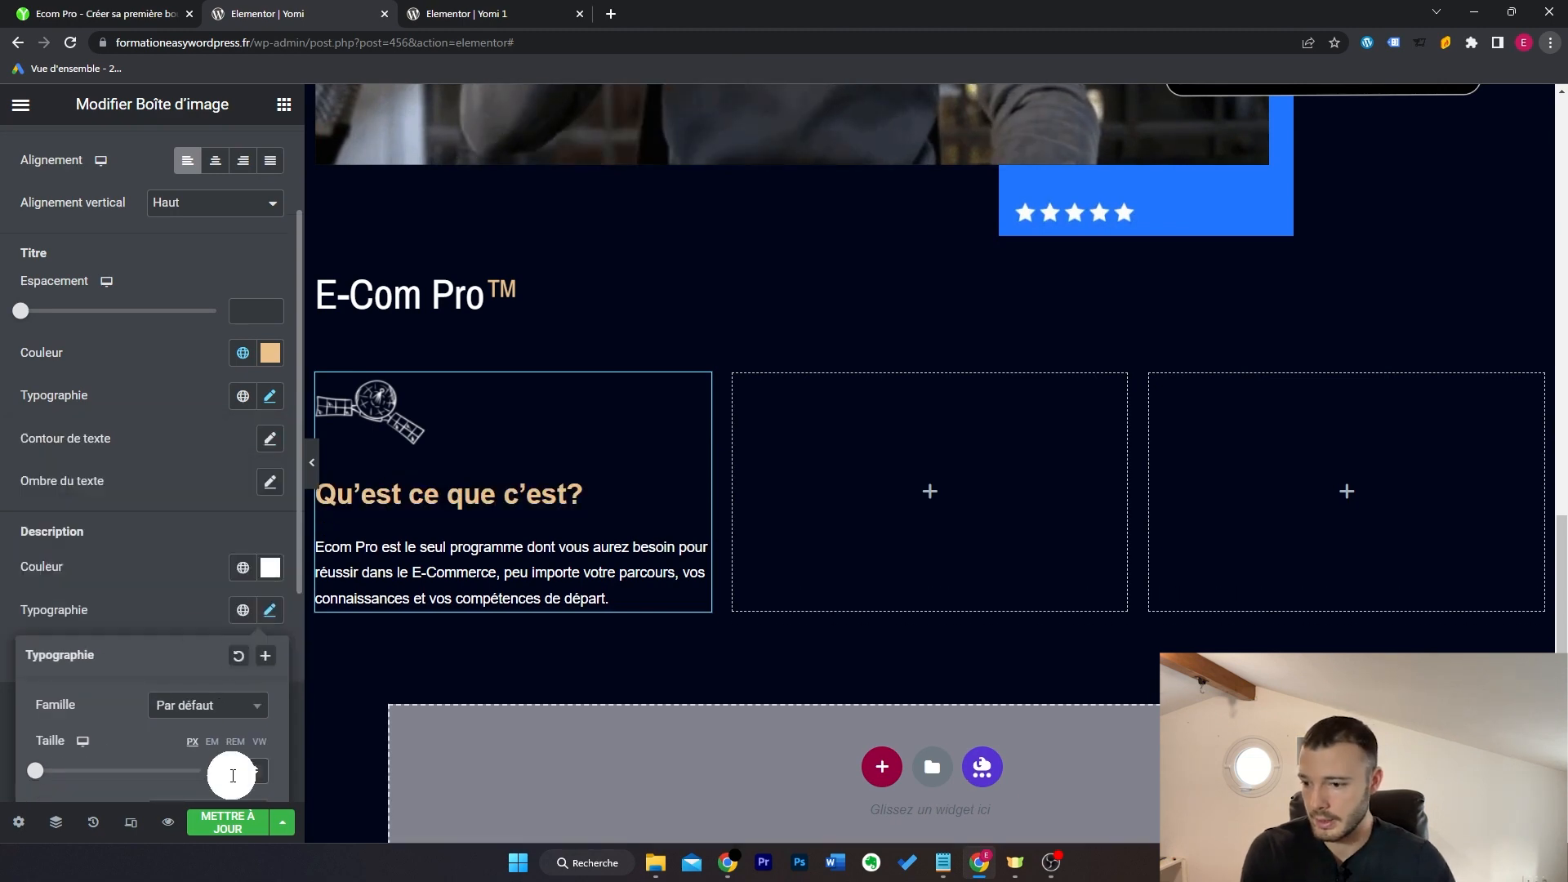
{"action": "left_click", "coordinate": [693, 389]}
{"action": "left_click", "coordinate": [88, 9]}
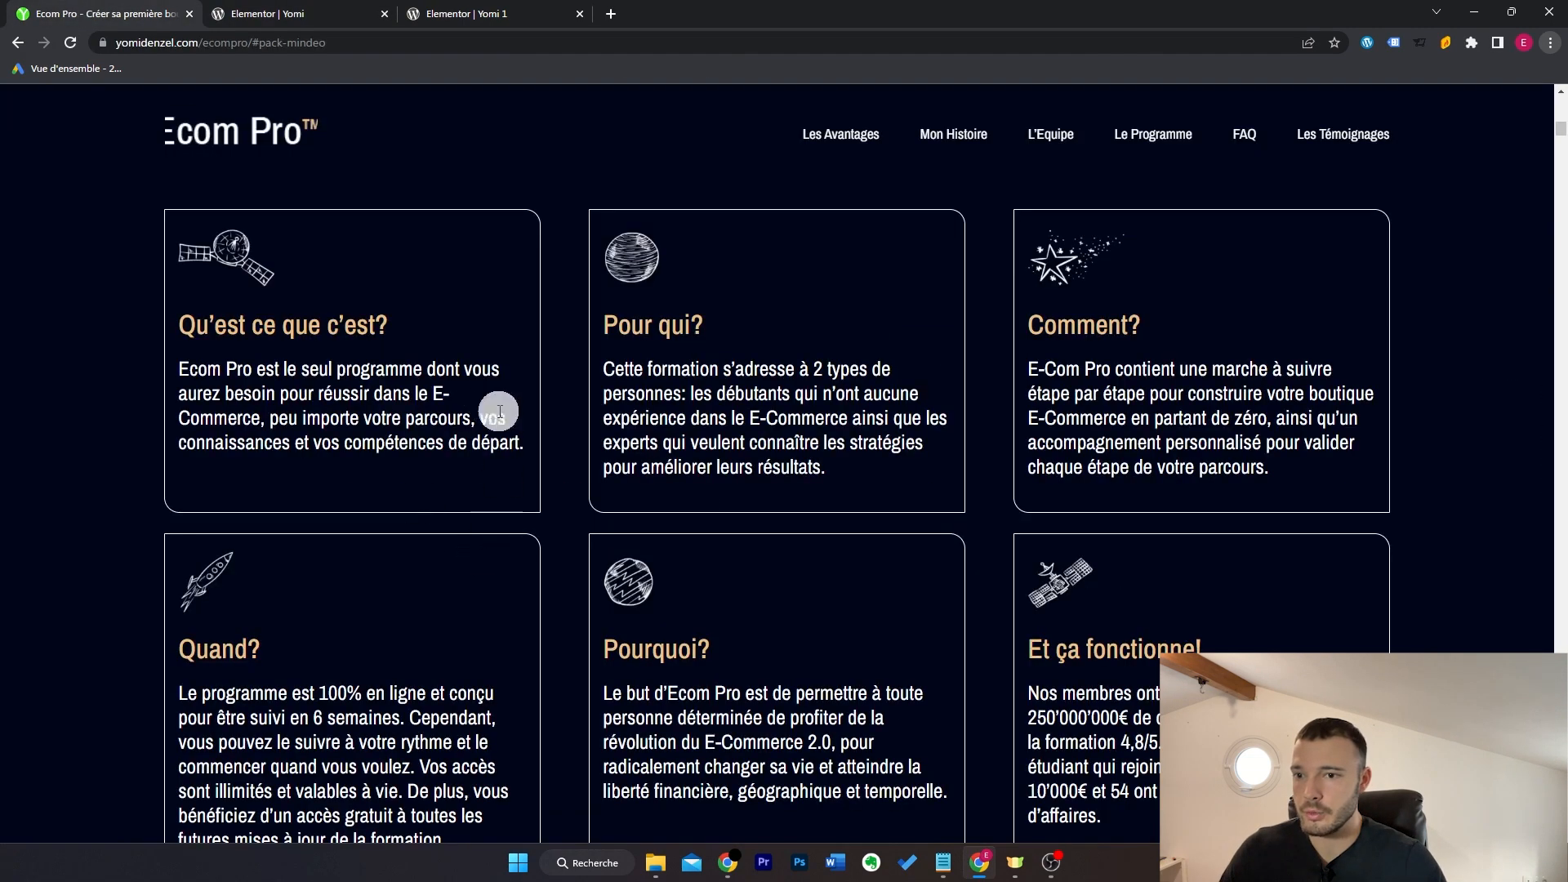
{"action": "left_click", "coordinate": [304, 15]}
Step: Give the image box a solid (Continue) border with a width of 1 on all four sides
{"action": "left_click", "coordinate": [245, 169]}
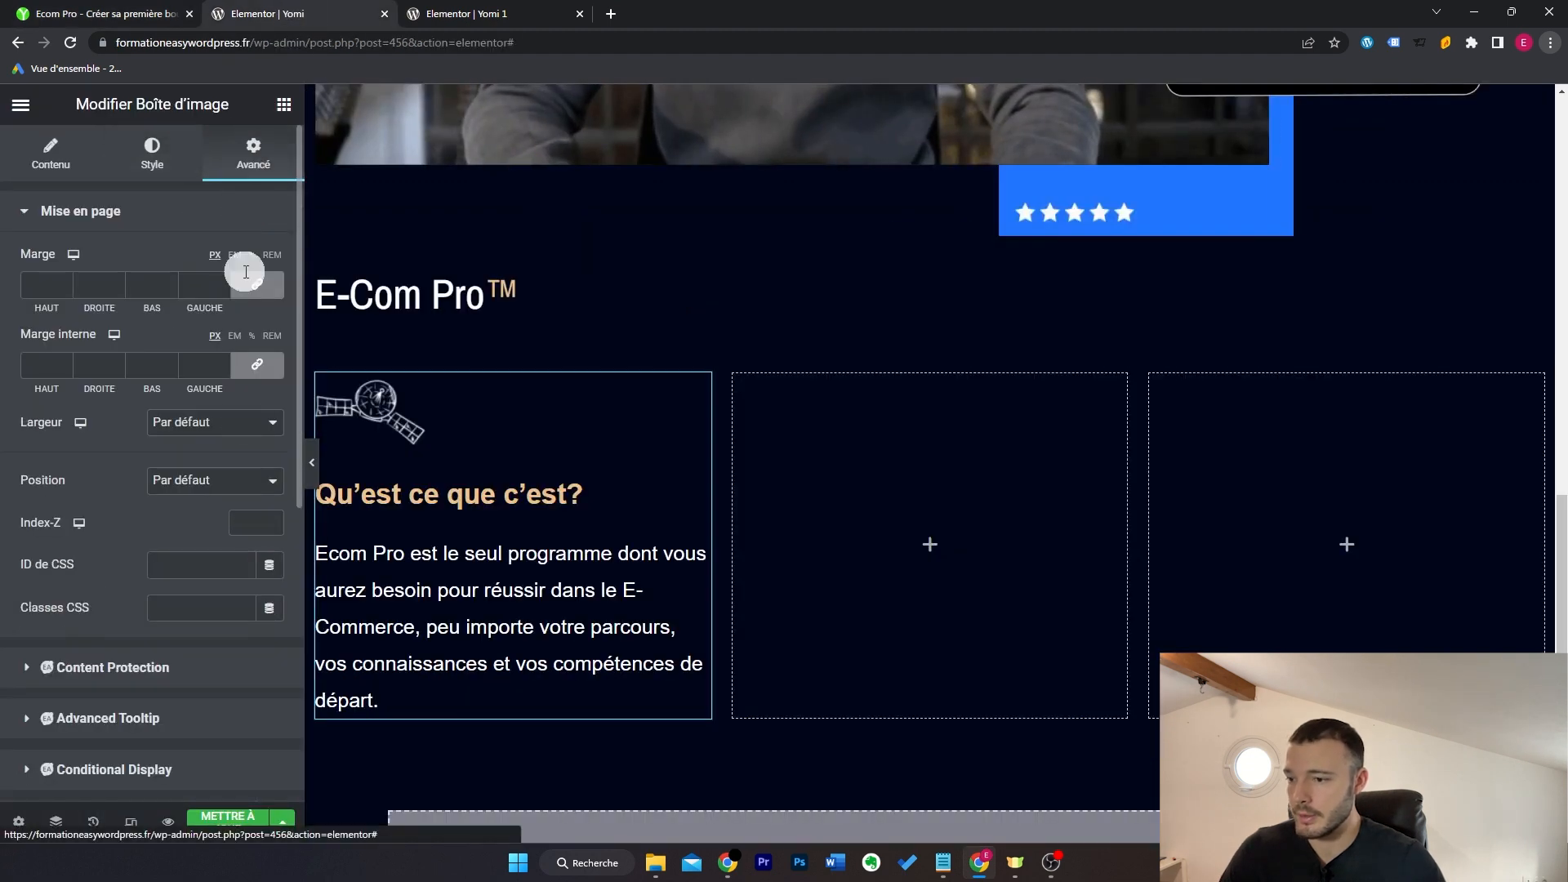
{"action": "scroll", "coordinate": [225, 472], "scroll_direction": "down", "scroll_amount": 5}
{"action": "left_click", "coordinate": [154, 454]}
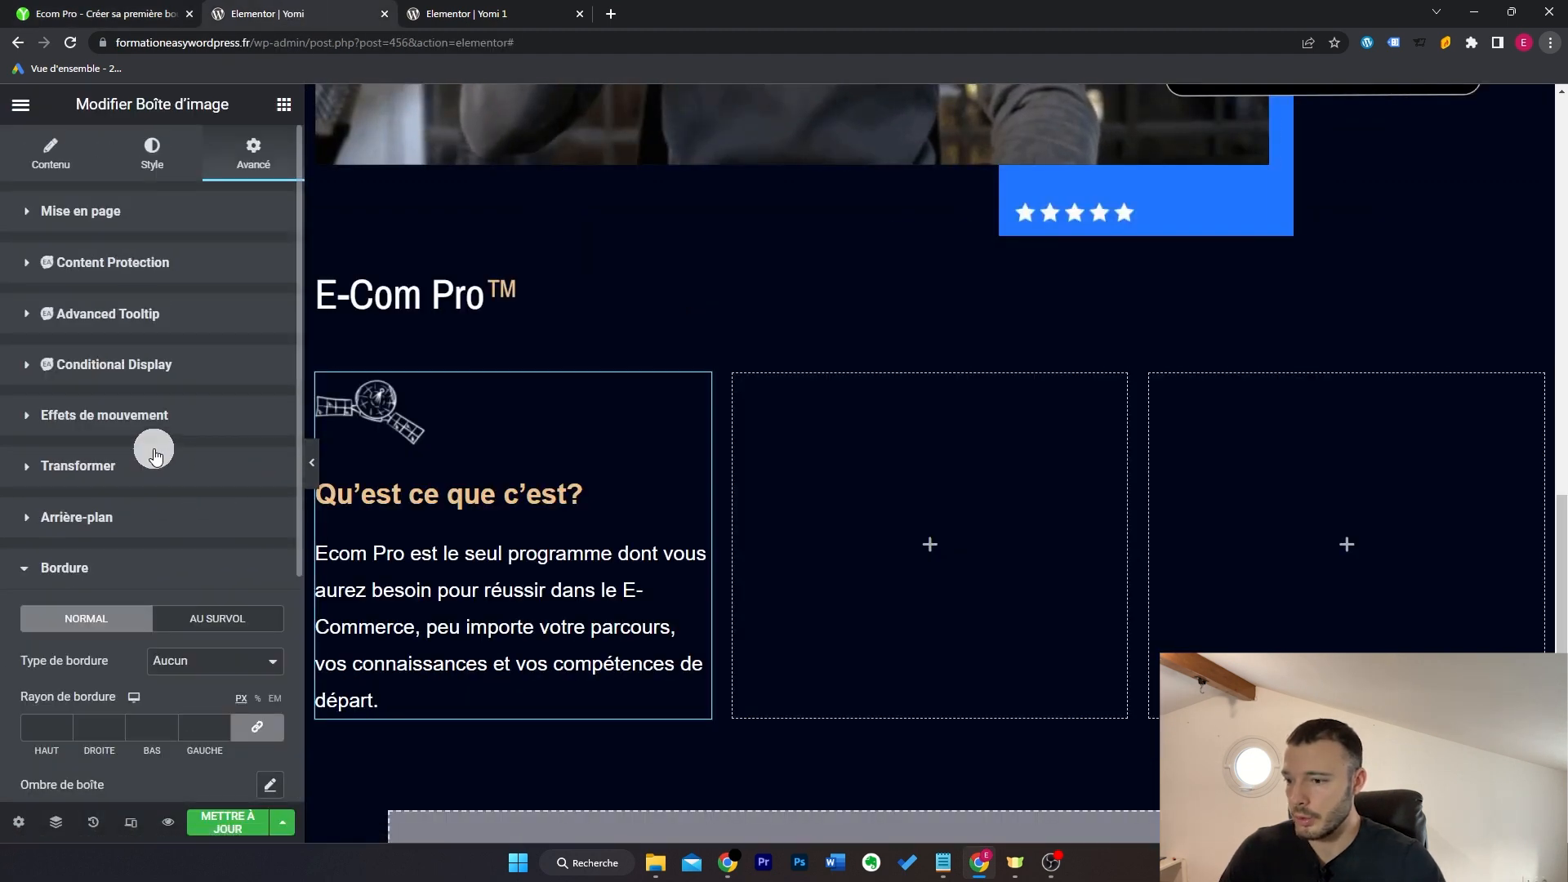
{"action": "scroll", "coordinate": [163, 441], "scroll_direction": "down", "scroll_amount": 5}
{"action": "left_click", "coordinate": [211, 325]}
{"action": "left_click", "coordinate": [211, 360]}
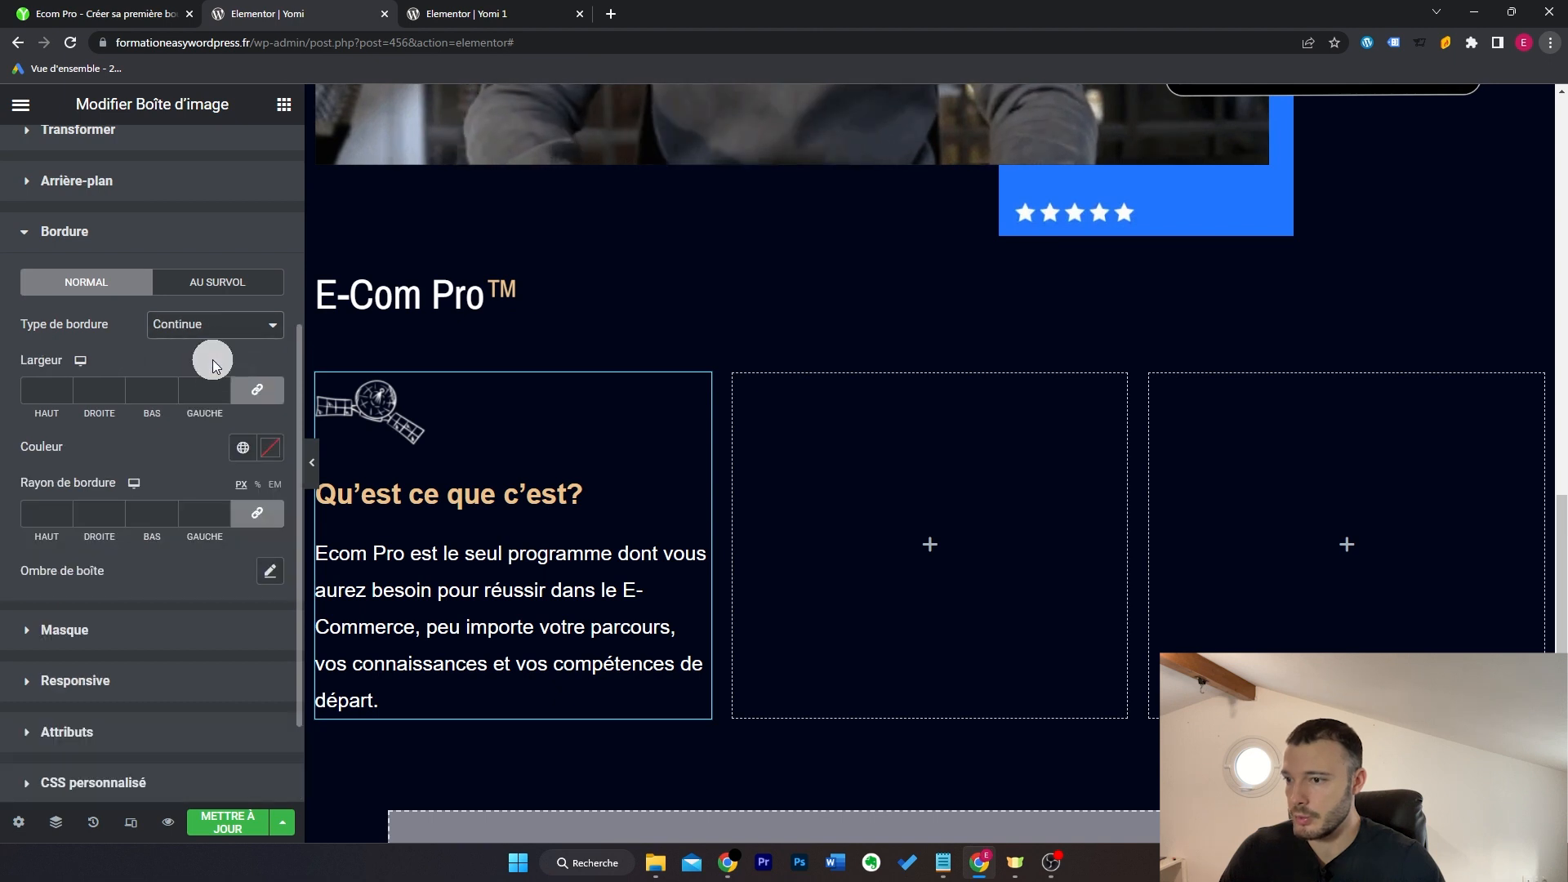
{"action": "left_click", "coordinate": [65, 385]}
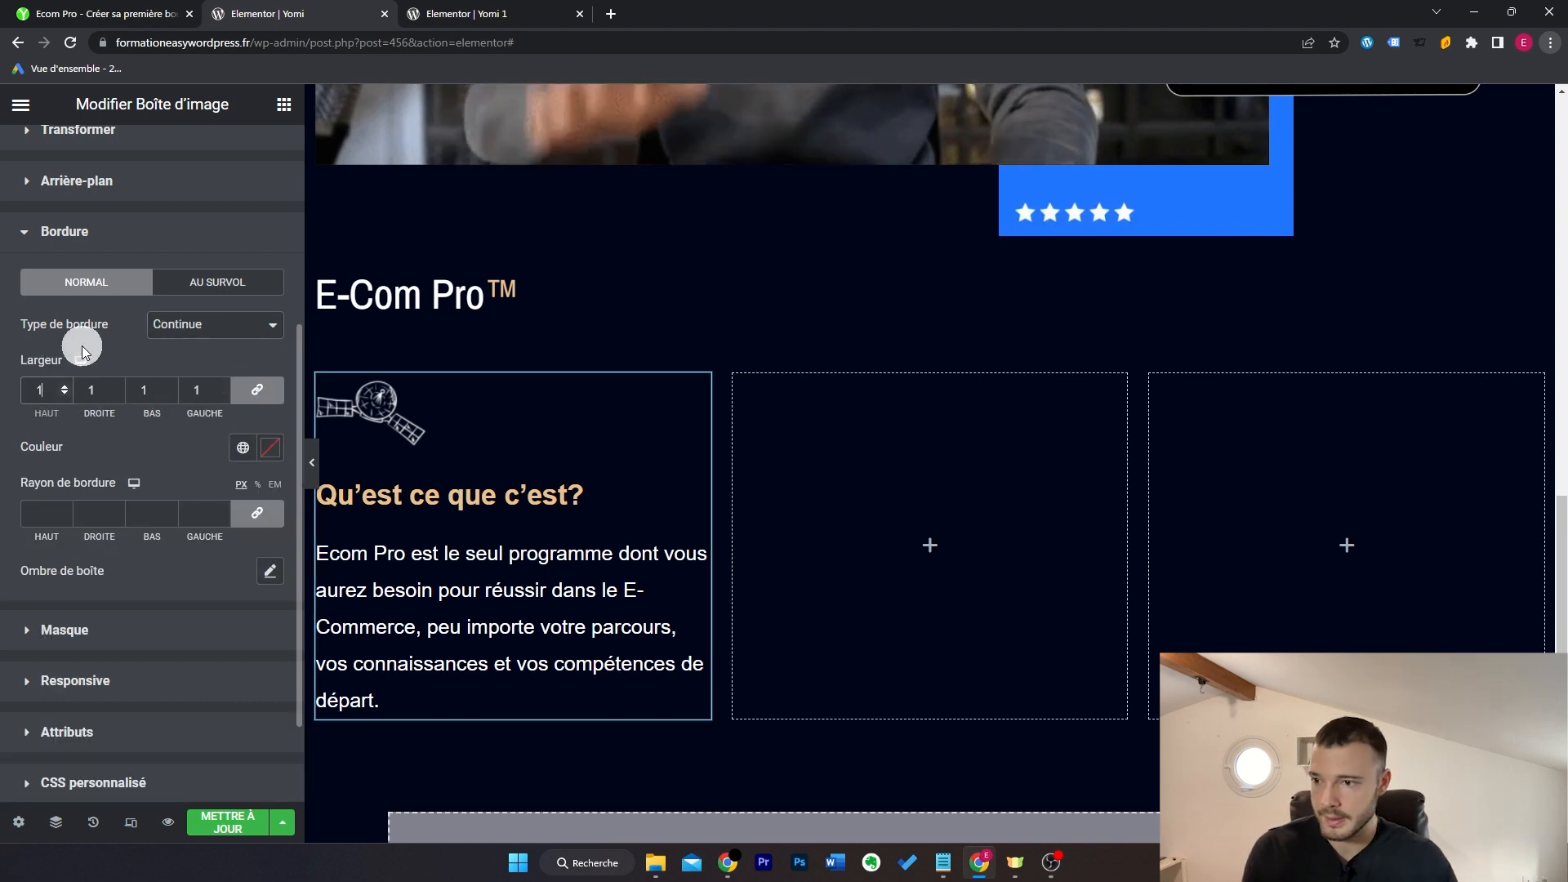
Step: Set the image box's border color to white (#FFFFFF) and preview the page without the editing panel
{"action": "left_click", "coordinate": [270, 448]}
{"action": "left_click_drag", "start_coordinate": [145, 578], "coordinate": [26, 508]}
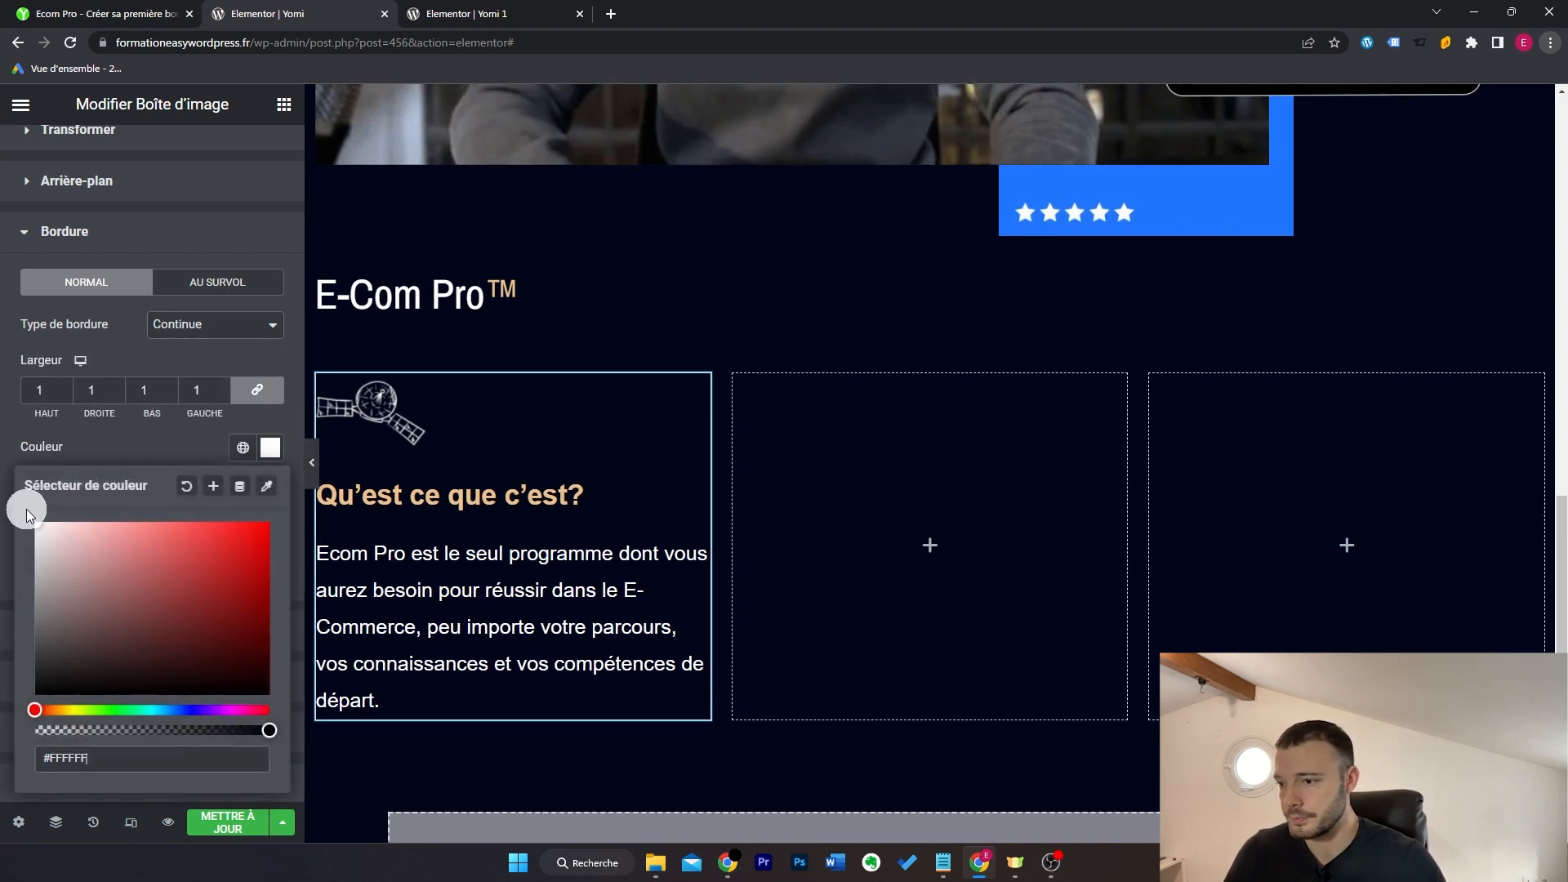
{"action": "left_click", "coordinate": [164, 443]}
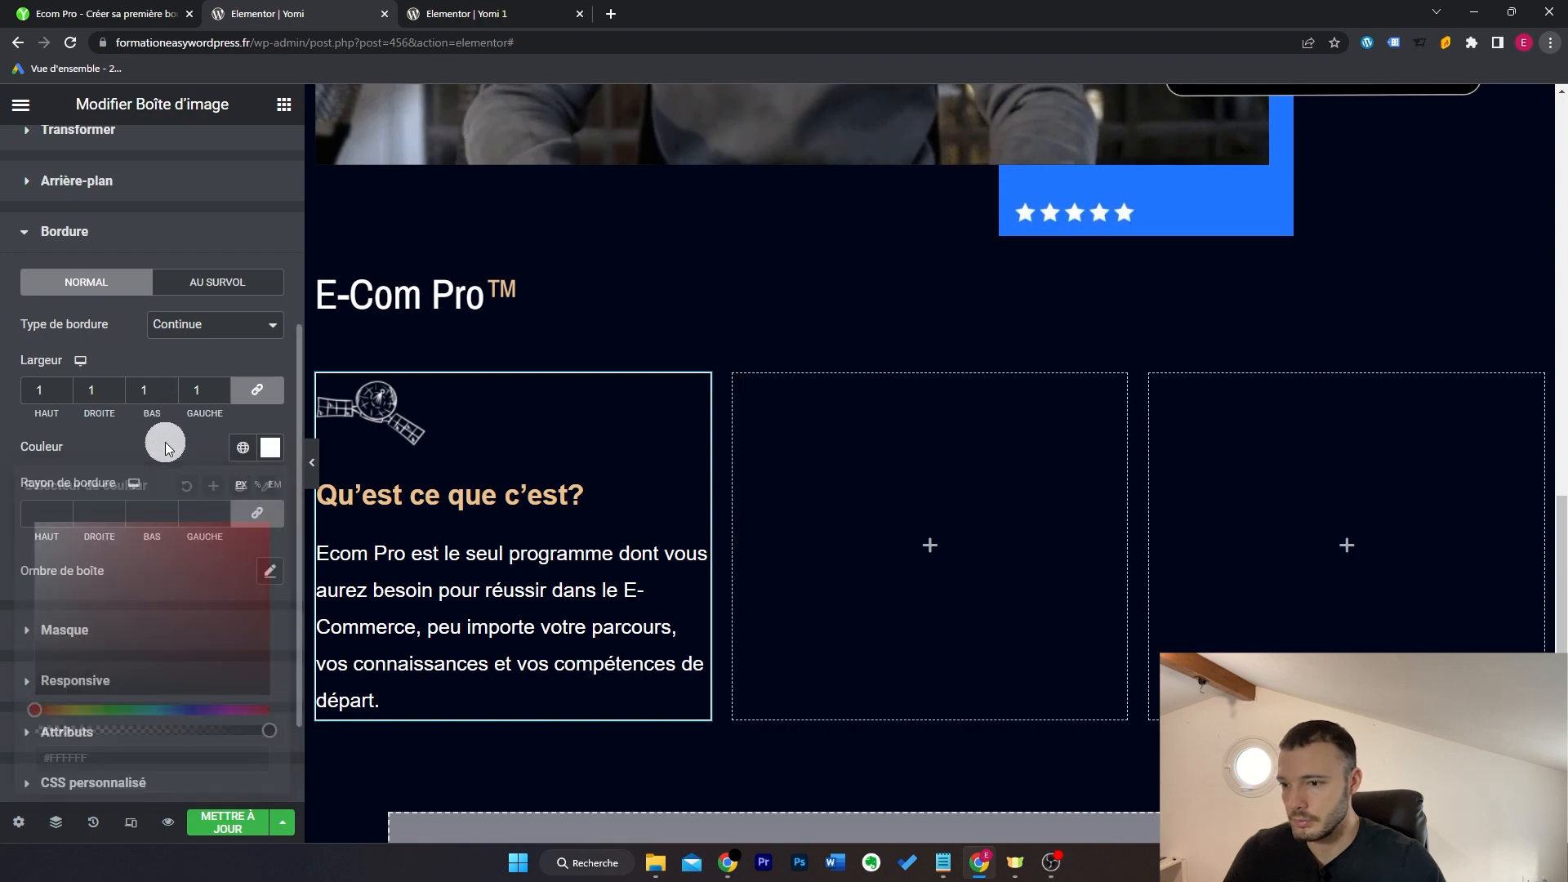
{"action": "left_click", "coordinate": [308, 468]}
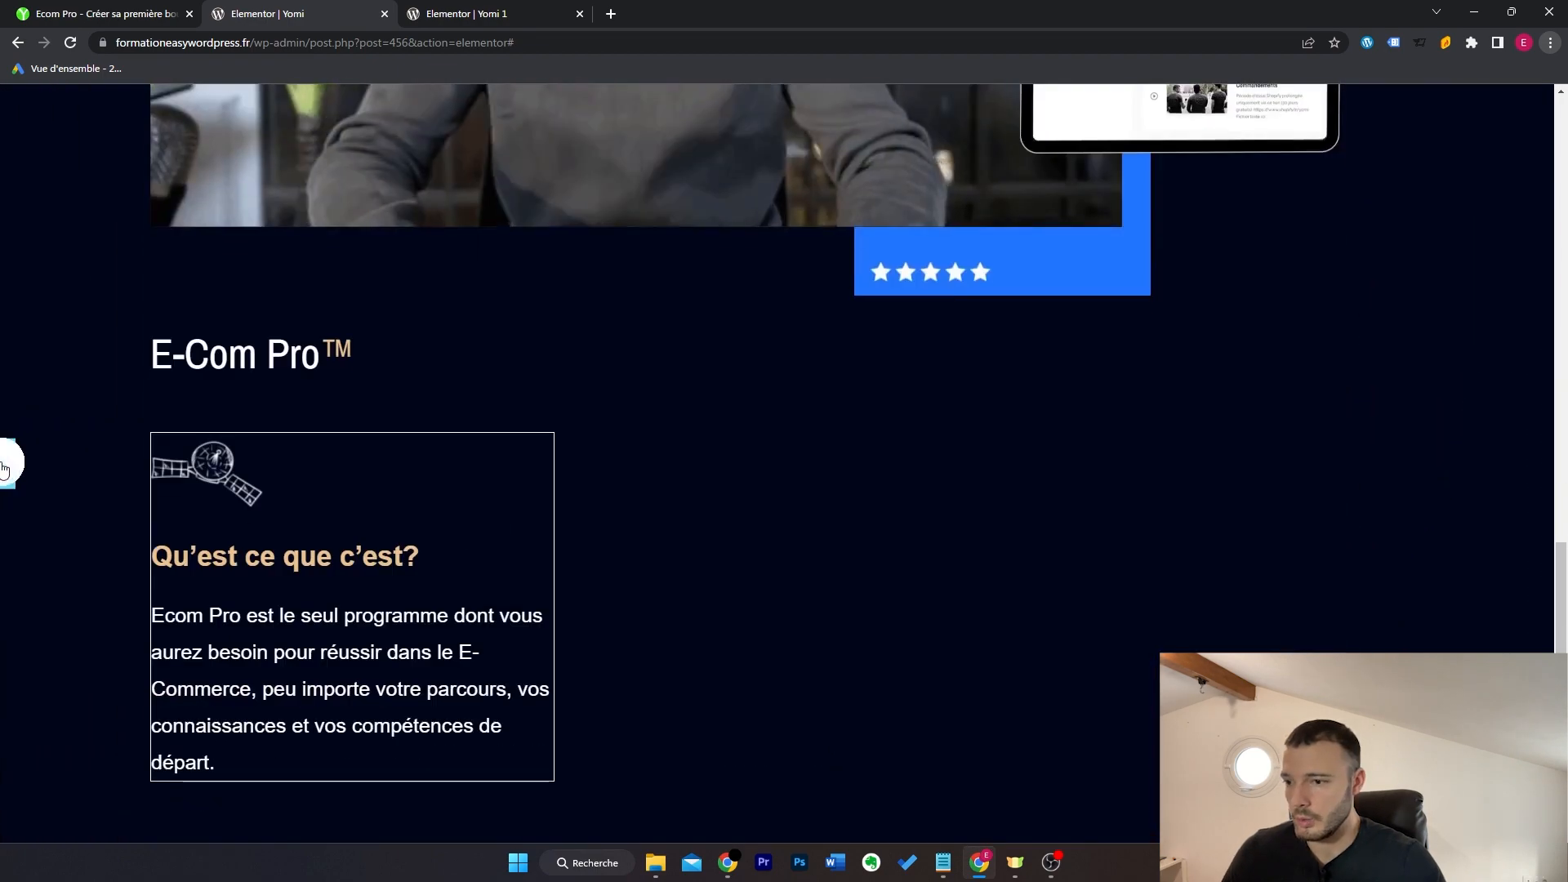
{"action": "left_click", "coordinate": [7, 466]}
{"action": "scroll", "coordinate": [562, 510], "scroll_direction": "down", "scroll_amount": 5}
{"action": "scroll", "coordinate": [562, 510], "scroll_direction": "up", "scroll_amount": 1}
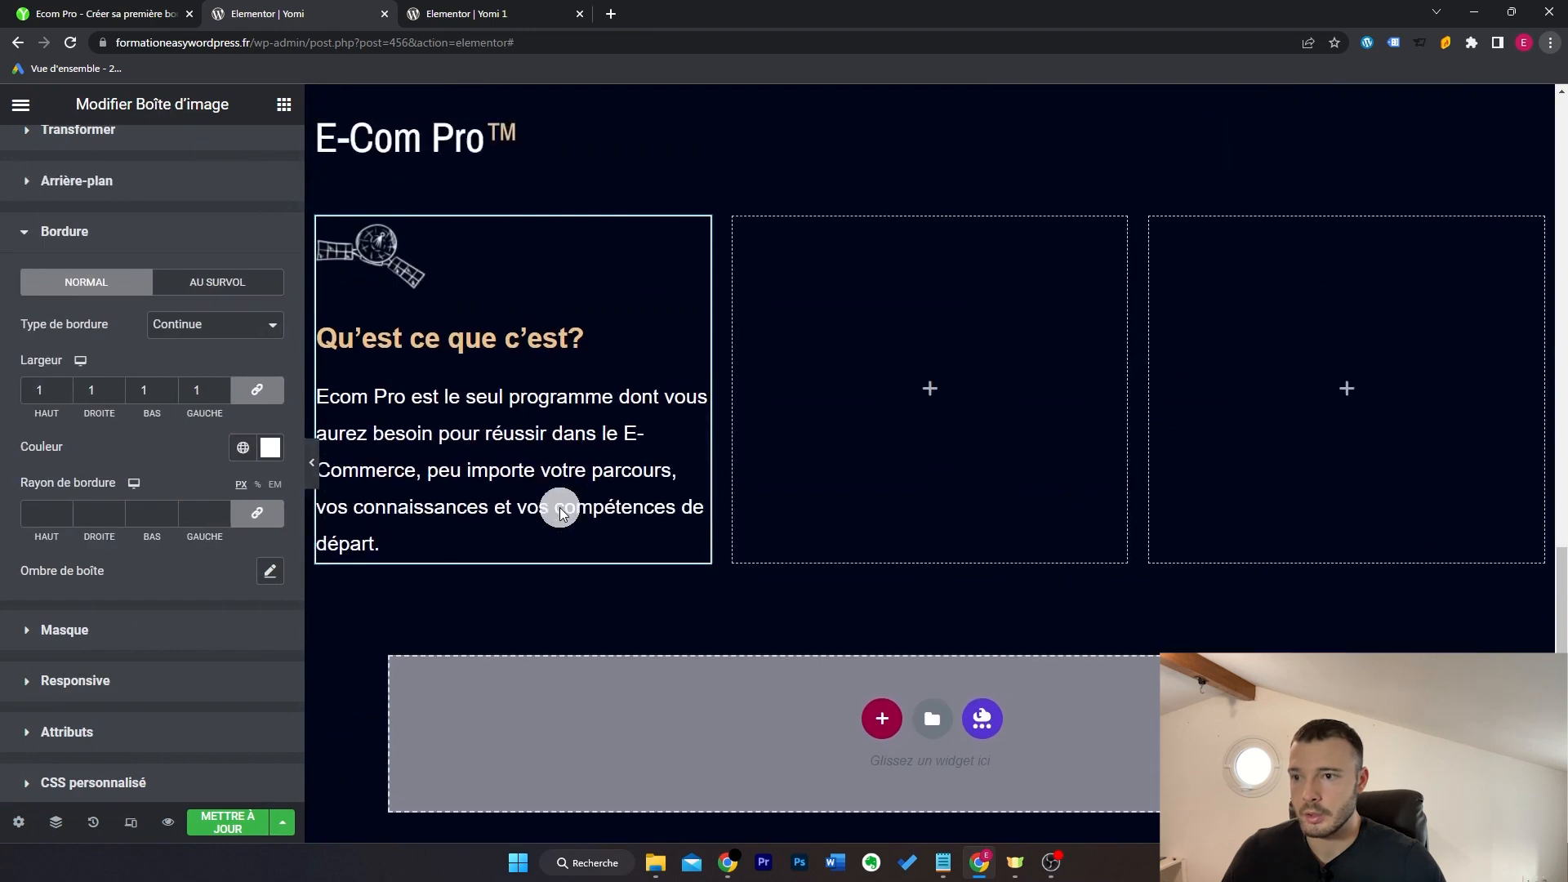
Step: Set the image box's border radius to 0, 20, 0 and 20 px and add inner padding around its content
{"action": "left_click", "coordinate": [123, 14]}
{"action": "left_click", "coordinate": [296, 14]}
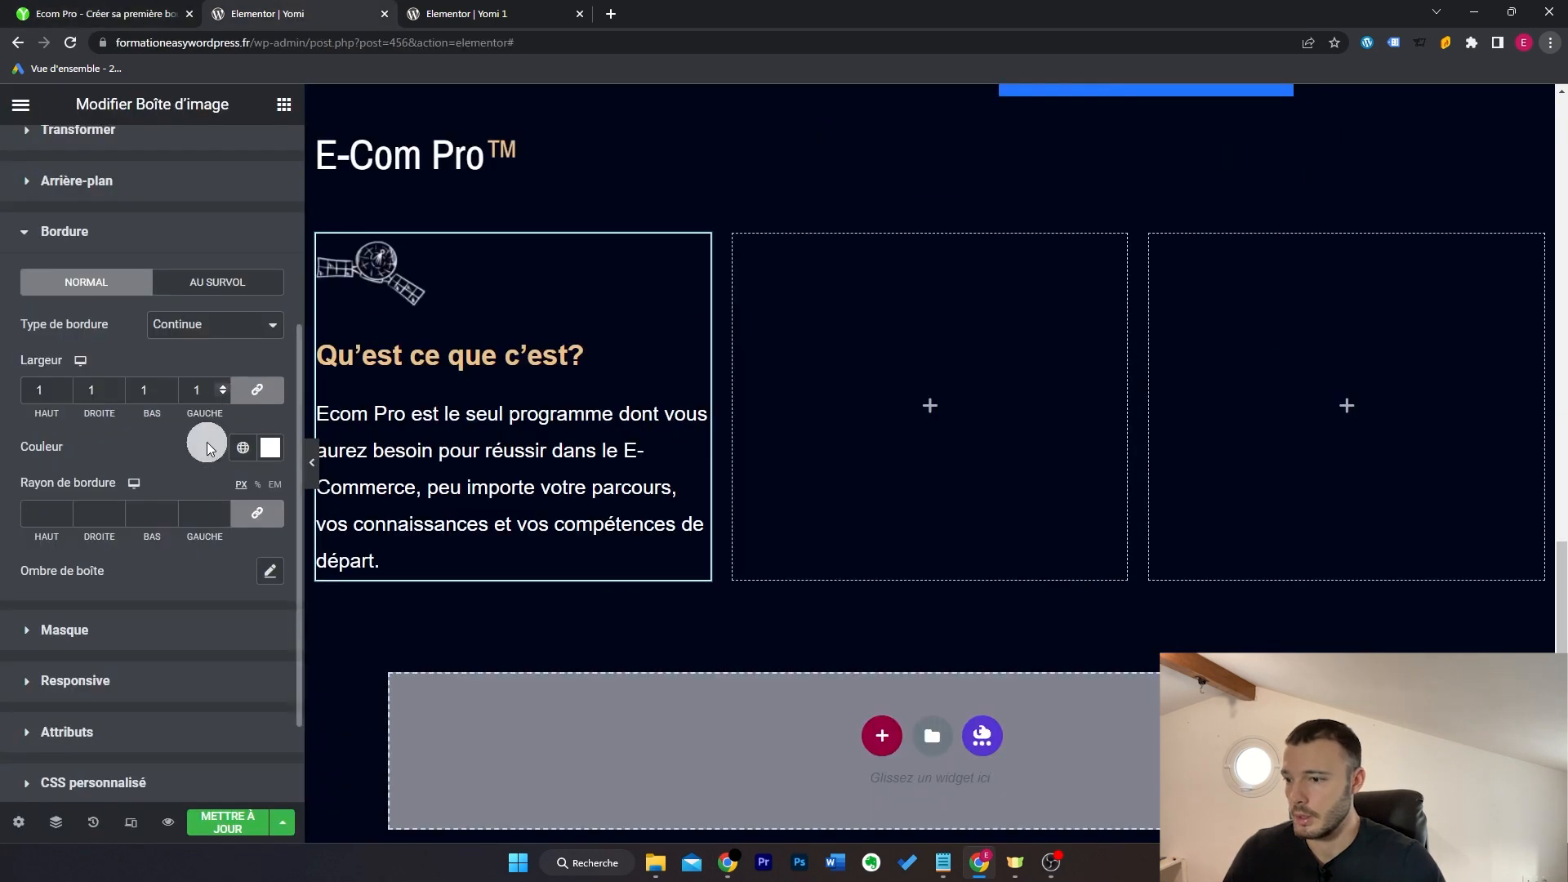
{"action": "left_click", "coordinate": [262, 521]}
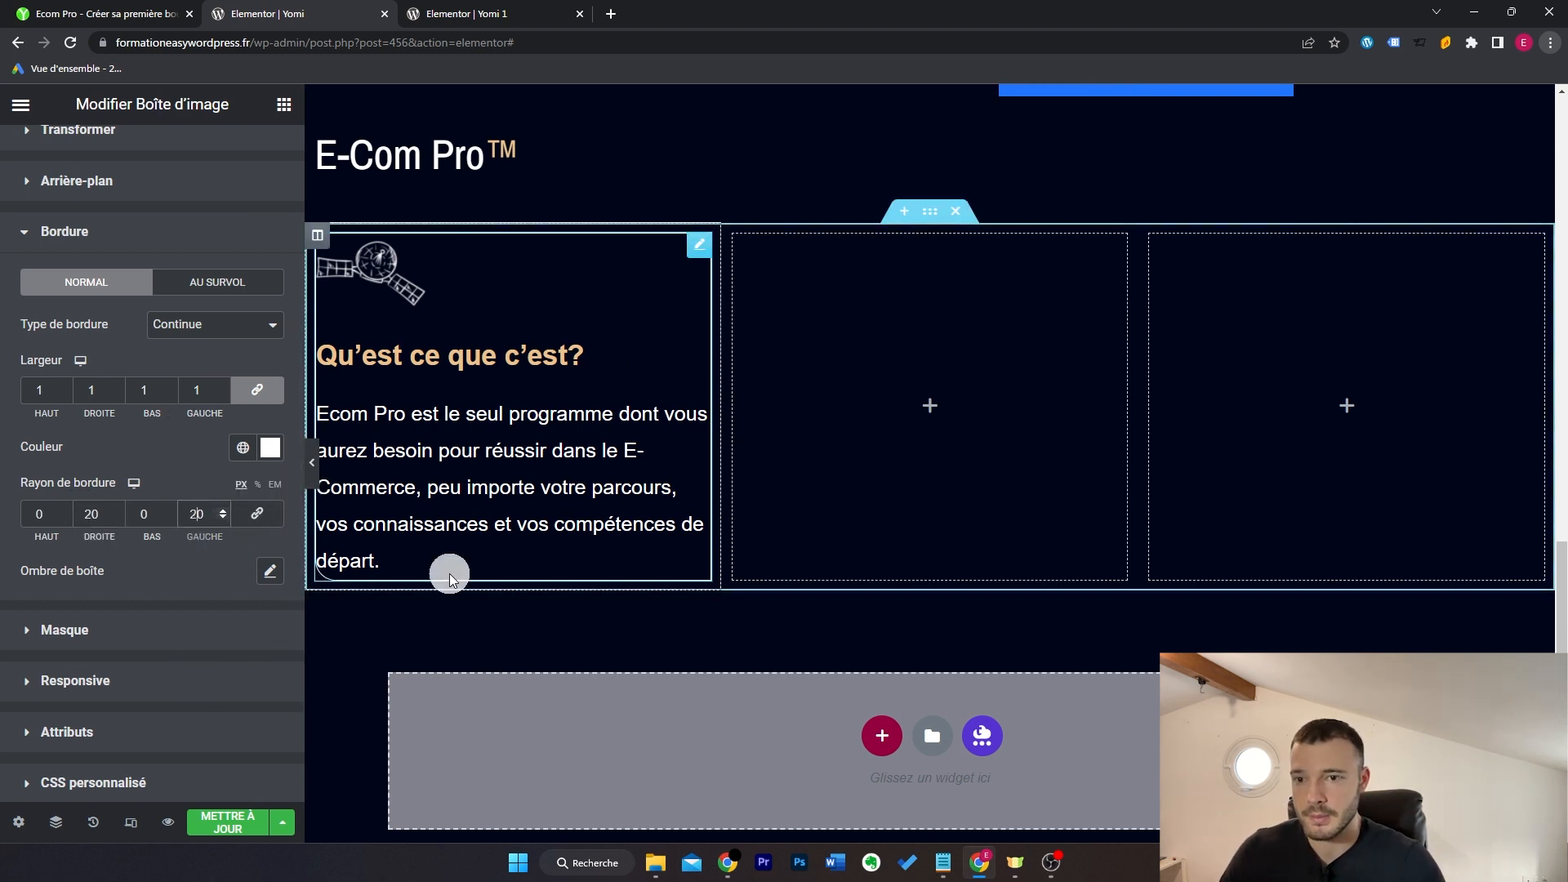
{"action": "scroll", "coordinate": [255, 353], "scroll_direction": "up", "scroll_amount": 4}
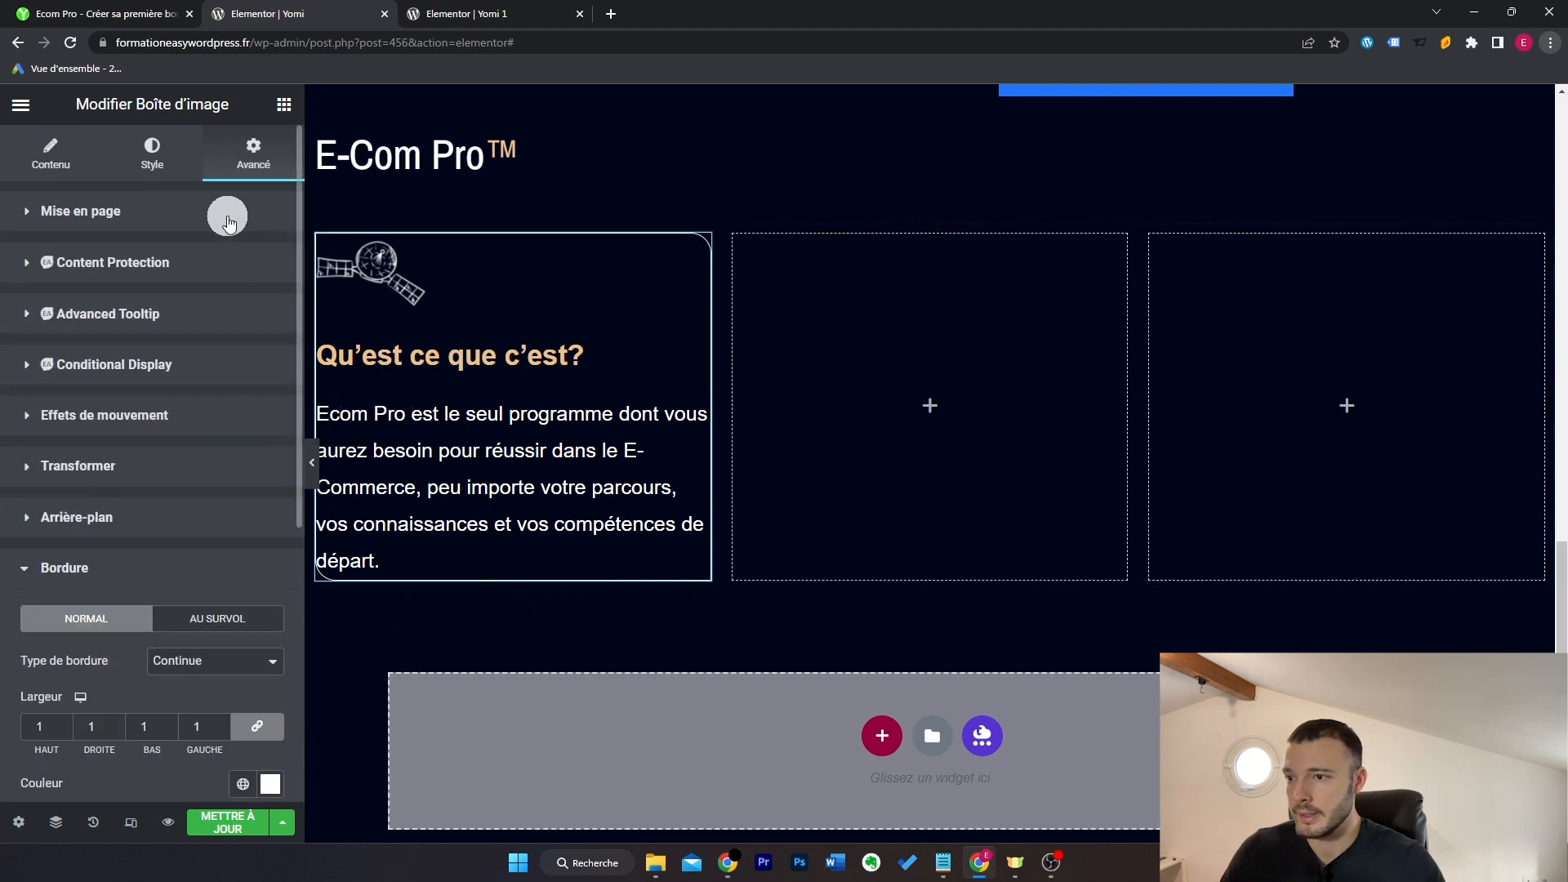
{"action": "left_click", "coordinate": [228, 219]}
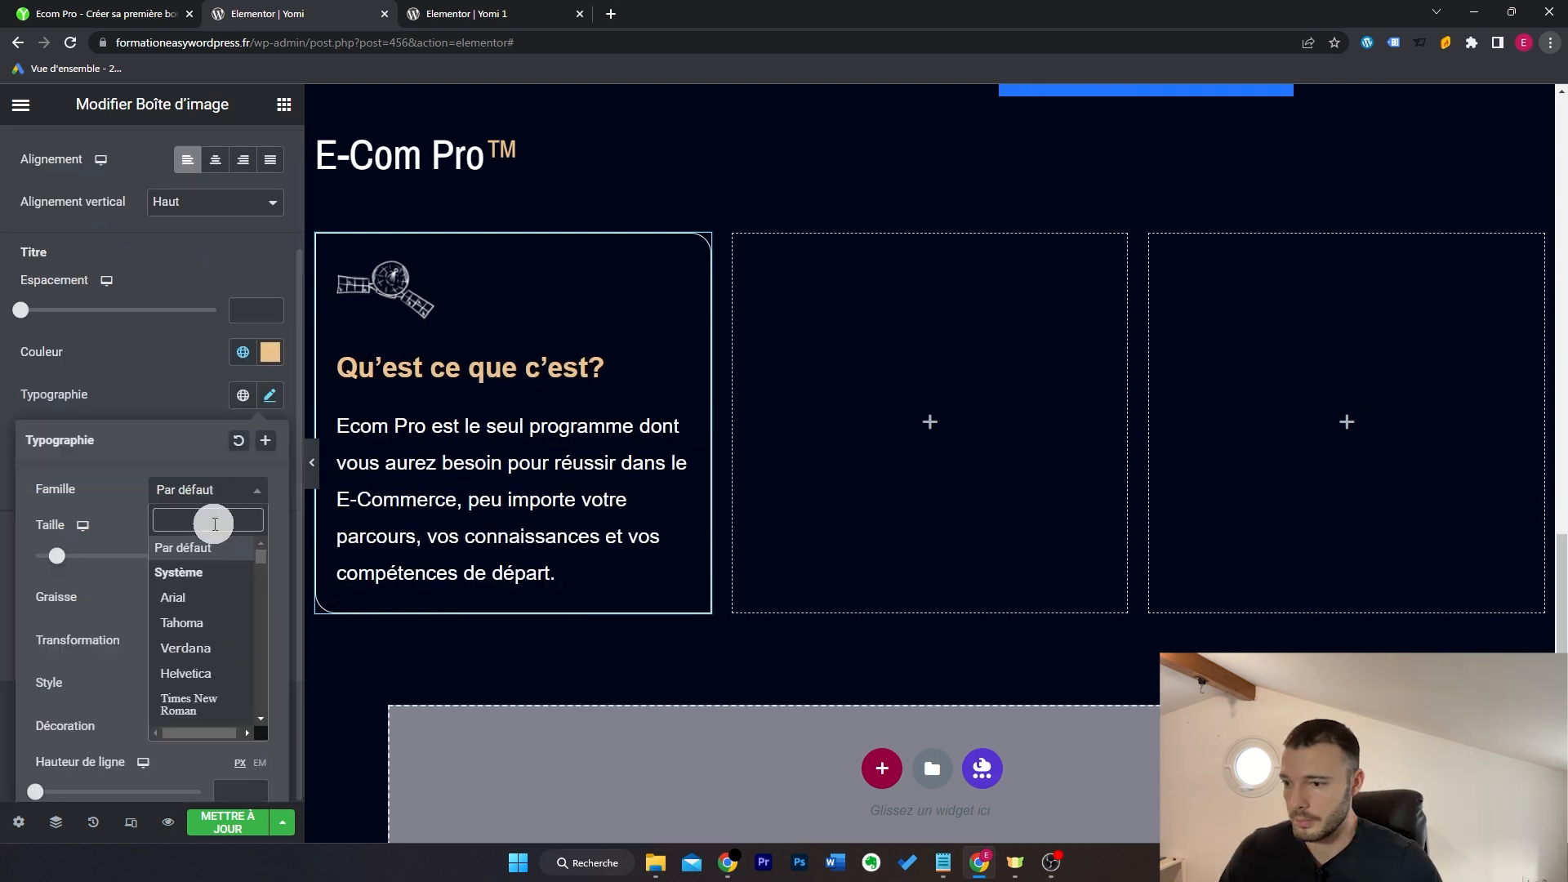
Step: Set the font family of the image box's title and description to Archivo Narrow
{"action": "type", "text": "rchivo"}
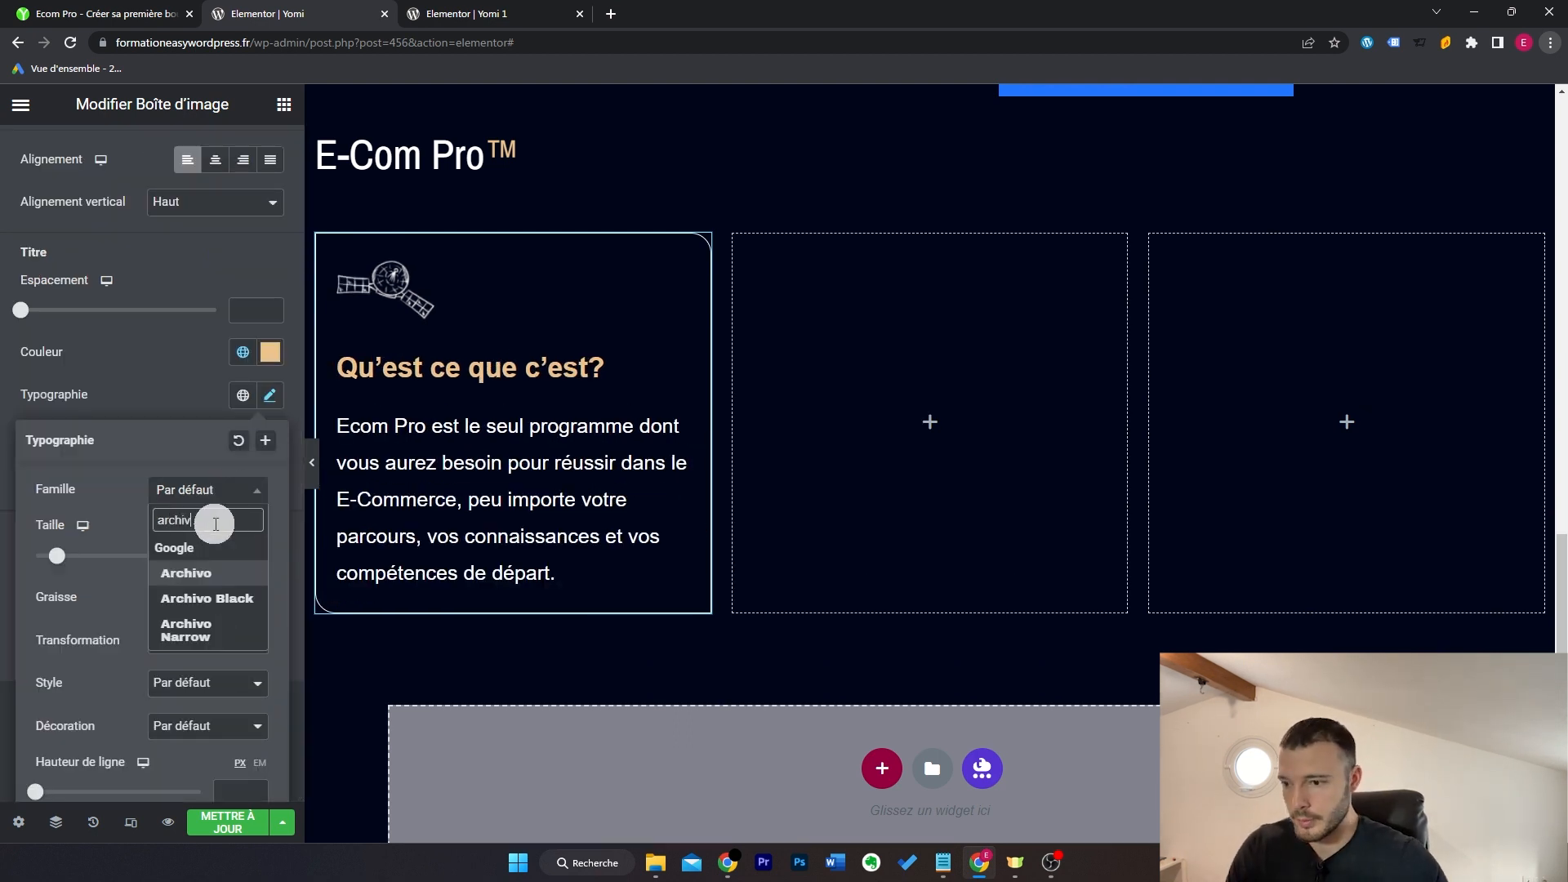
{"action": "left_click", "coordinate": [238, 638]}
{"action": "scroll", "coordinate": [253, 445], "scroll_direction": "down", "scroll_amount": 3}
{"action": "left_click", "coordinate": [270, 338]}
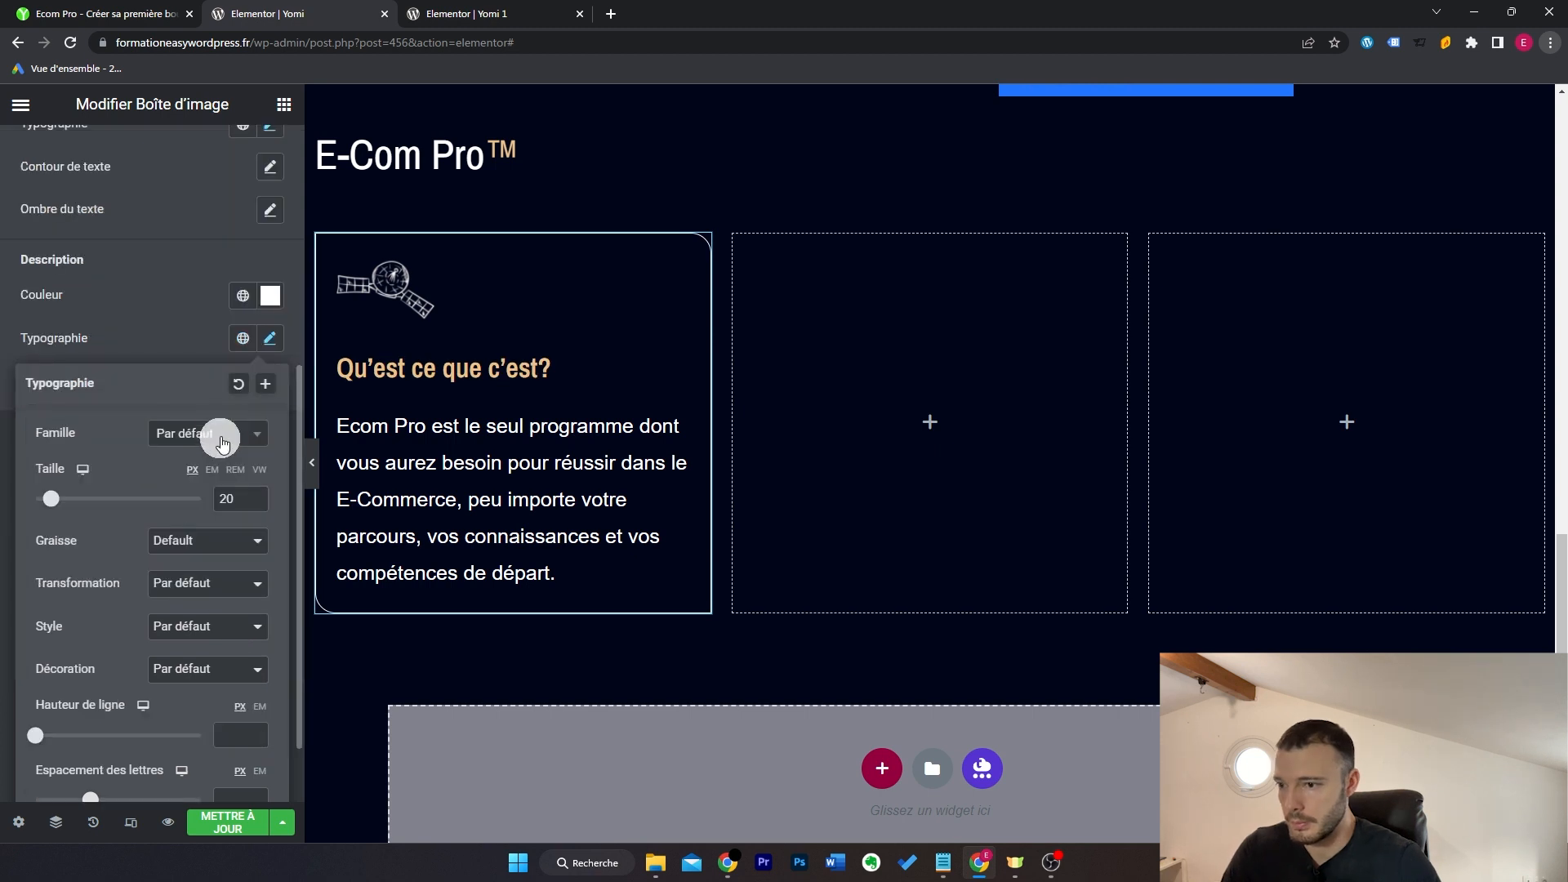
{"action": "left_click", "coordinate": [214, 434]}
{"action": "left_click", "coordinate": [198, 670]}
Step: Set the description's line height to 26 px and the title's spacing to 5
{"action": "scroll", "coordinate": [198, 673], "scroll_direction": "down", "scroll_amount": 1}
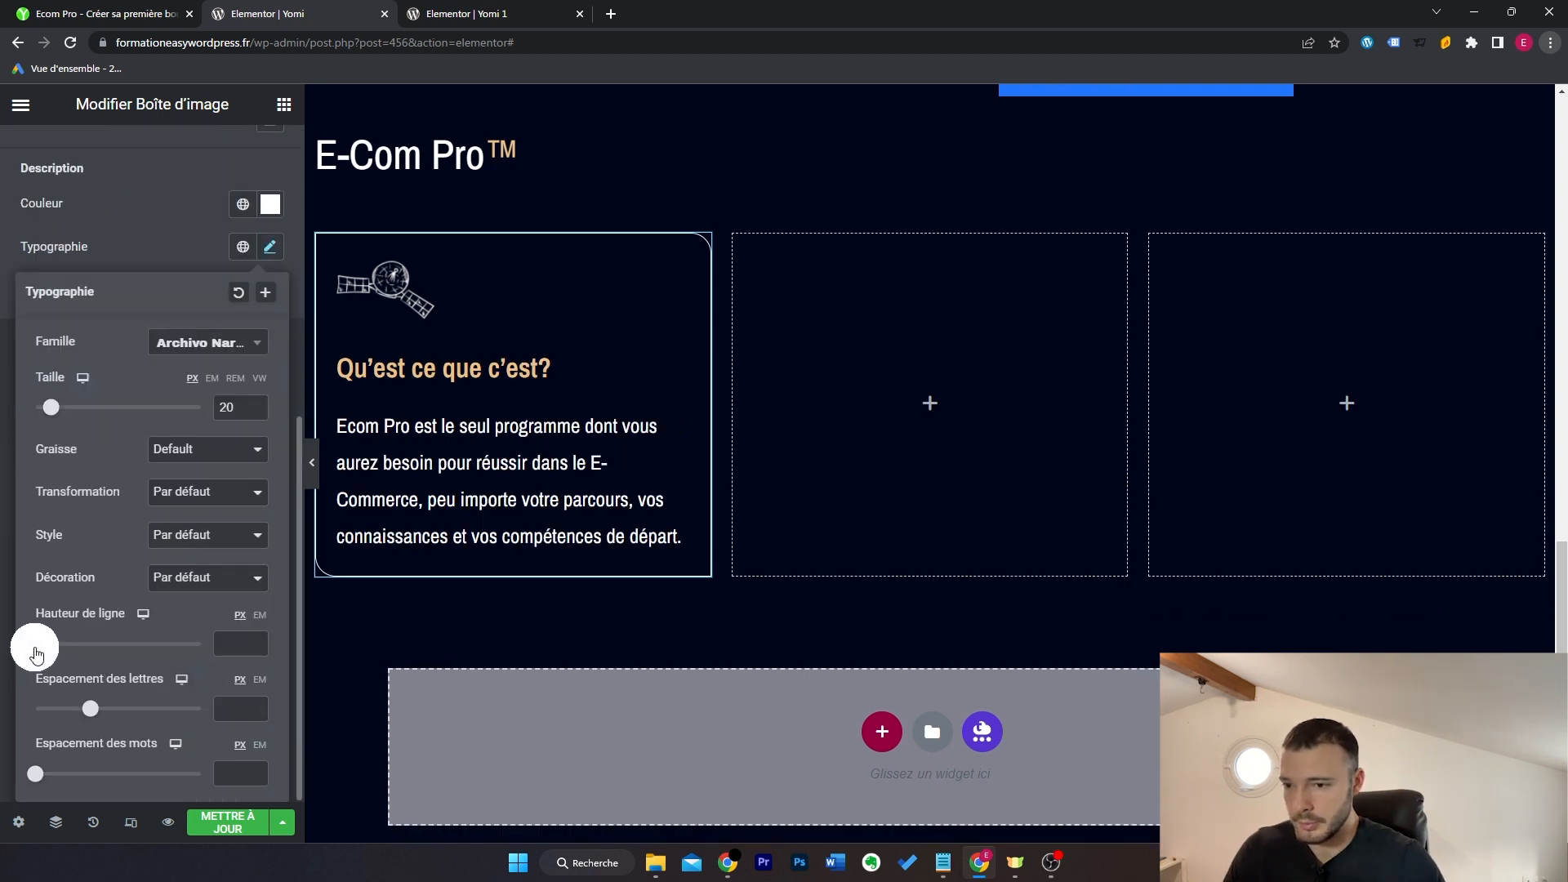
{"action": "left_click_drag", "start_coordinate": [36, 651], "coordinate": [78, 665]}
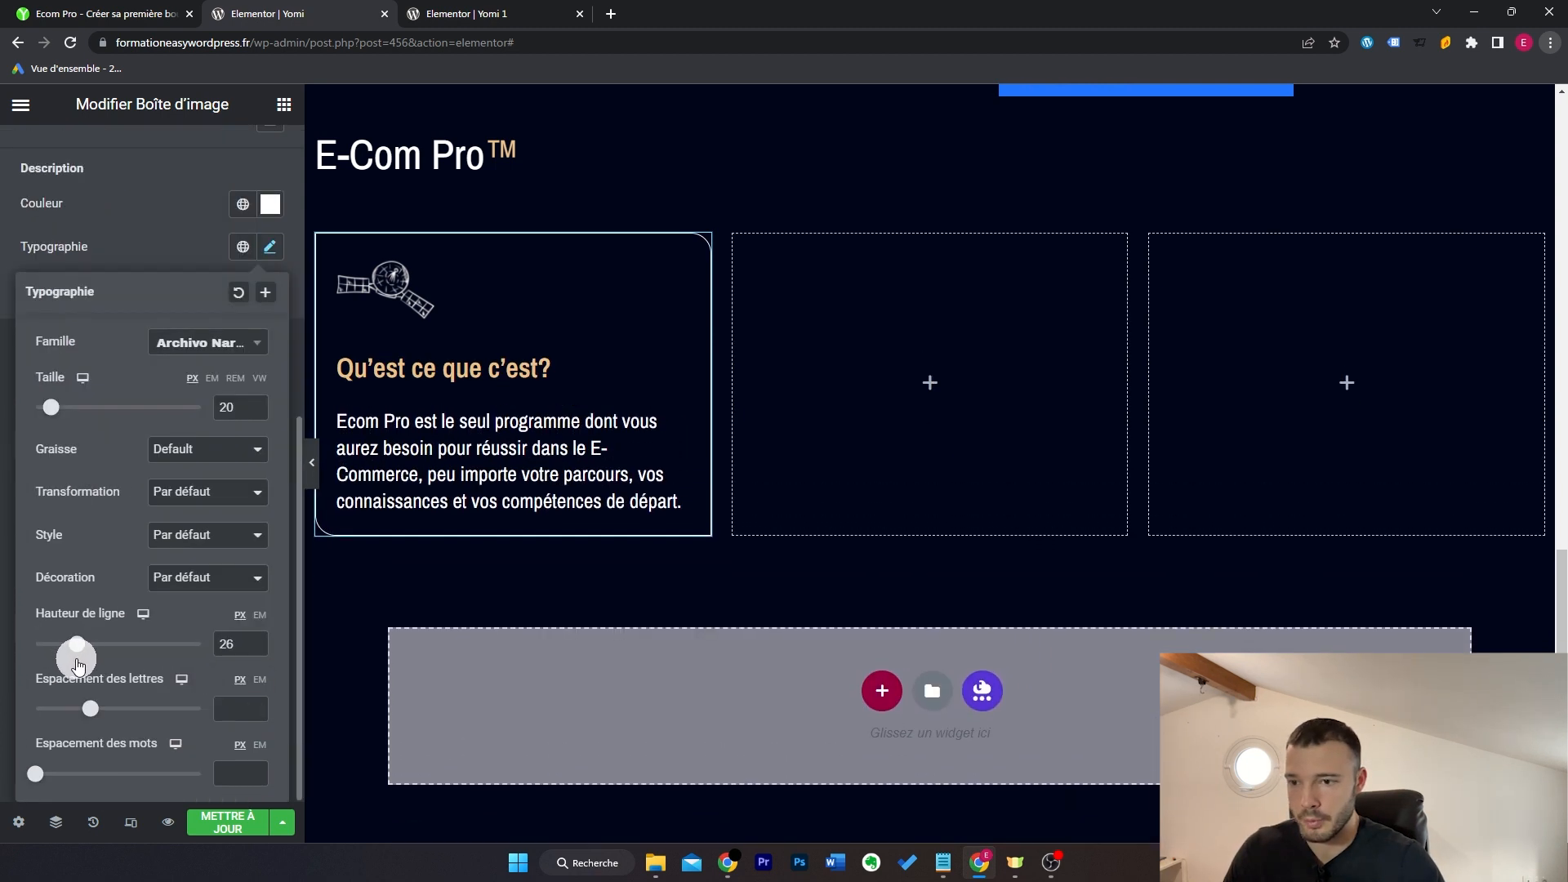
{"action": "left_click", "coordinate": [269, 246]}
{"action": "scroll", "coordinate": [196, 392], "scroll_direction": "up", "scroll_amount": 6}
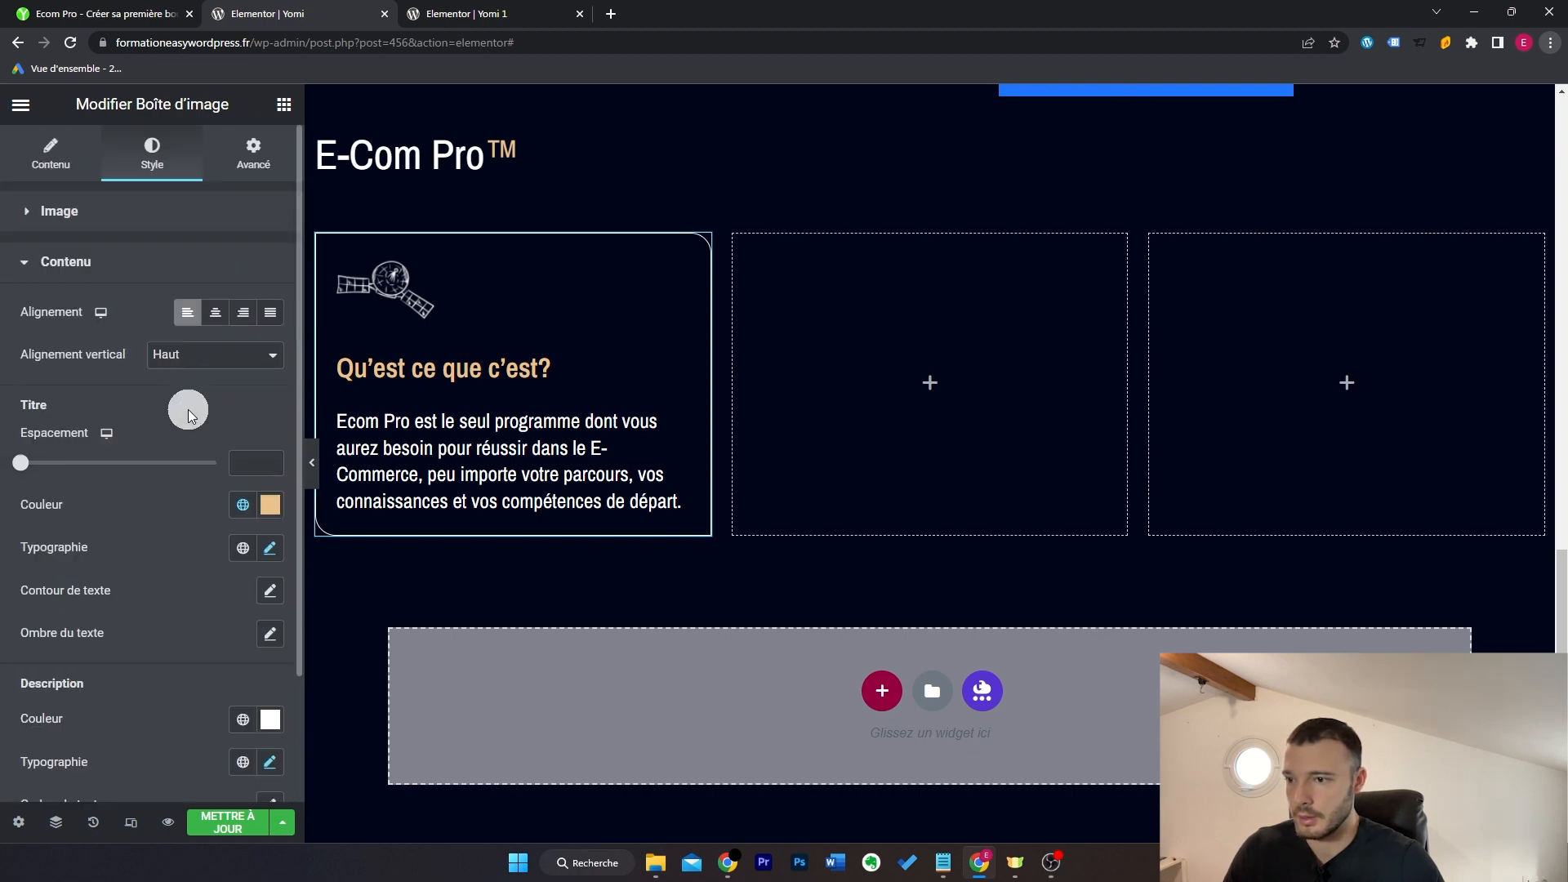
{"action": "left_click_drag", "start_coordinate": [22, 471], "coordinate": [32, 472]}
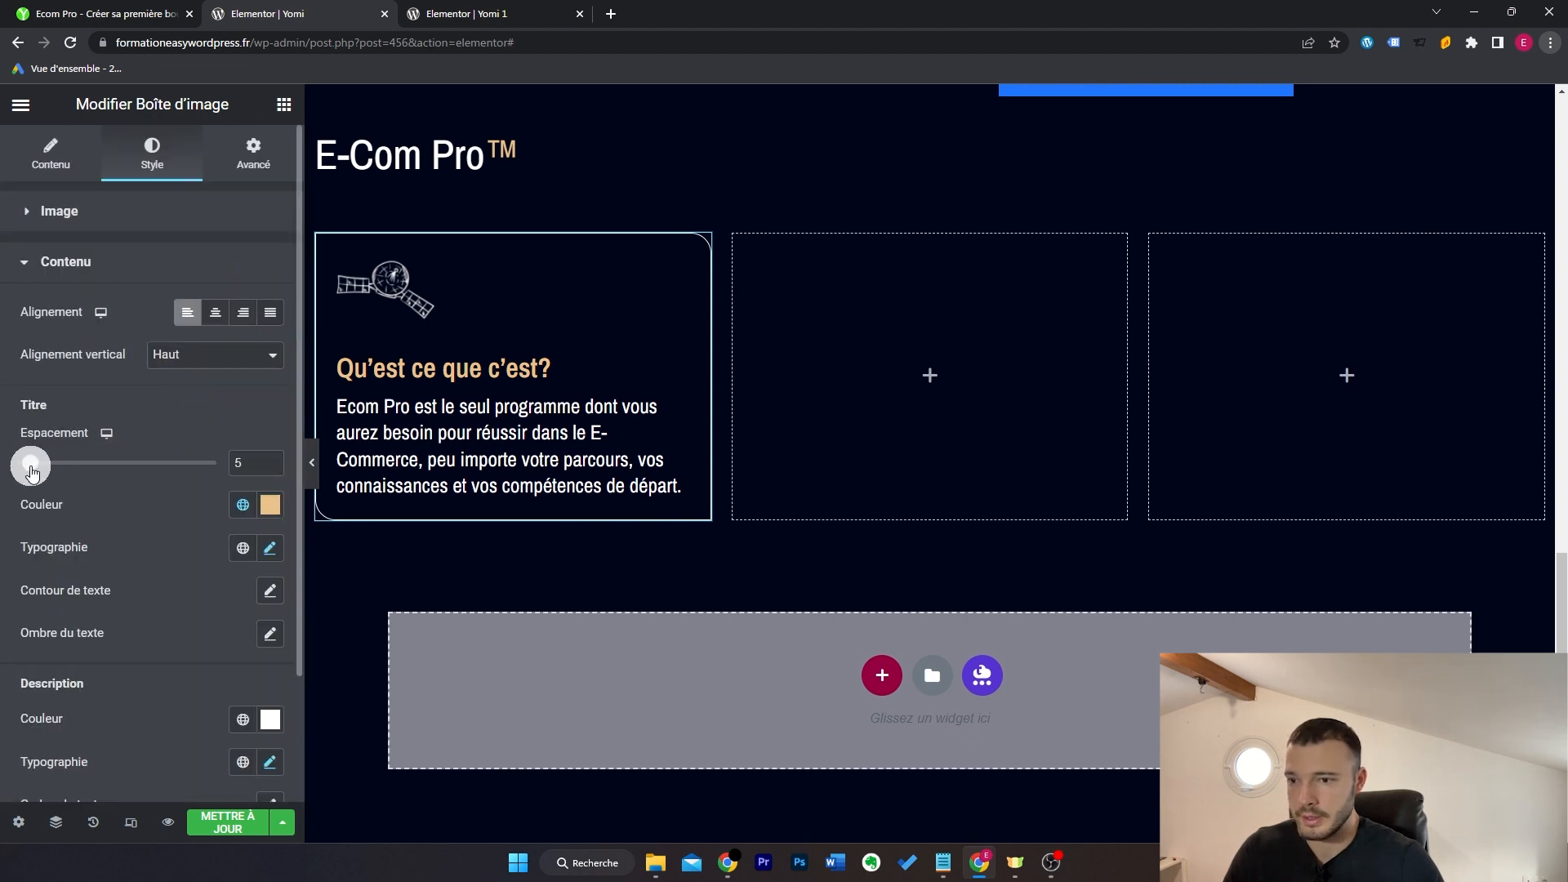
Step: Preview the styled image box at full width and compare it with the six-box grid on the original page
{"action": "left_click", "coordinate": [312, 462]}
{"action": "scroll", "coordinate": [639, 524], "scroll_direction": "down", "scroll_amount": 1}
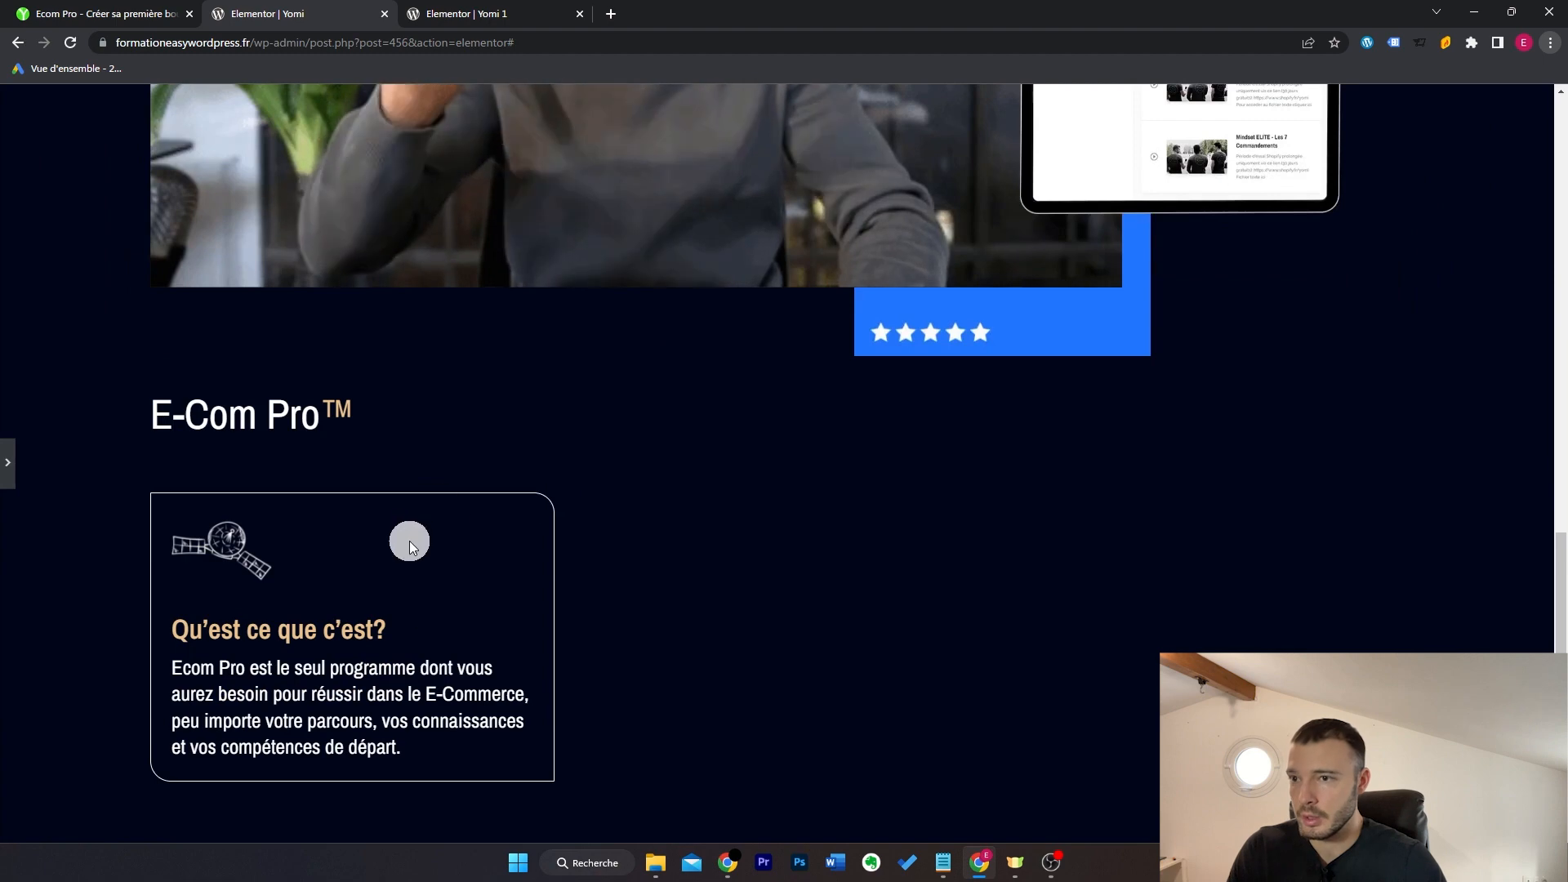
{"action": "left_click", "coordinate": [106, 14]}
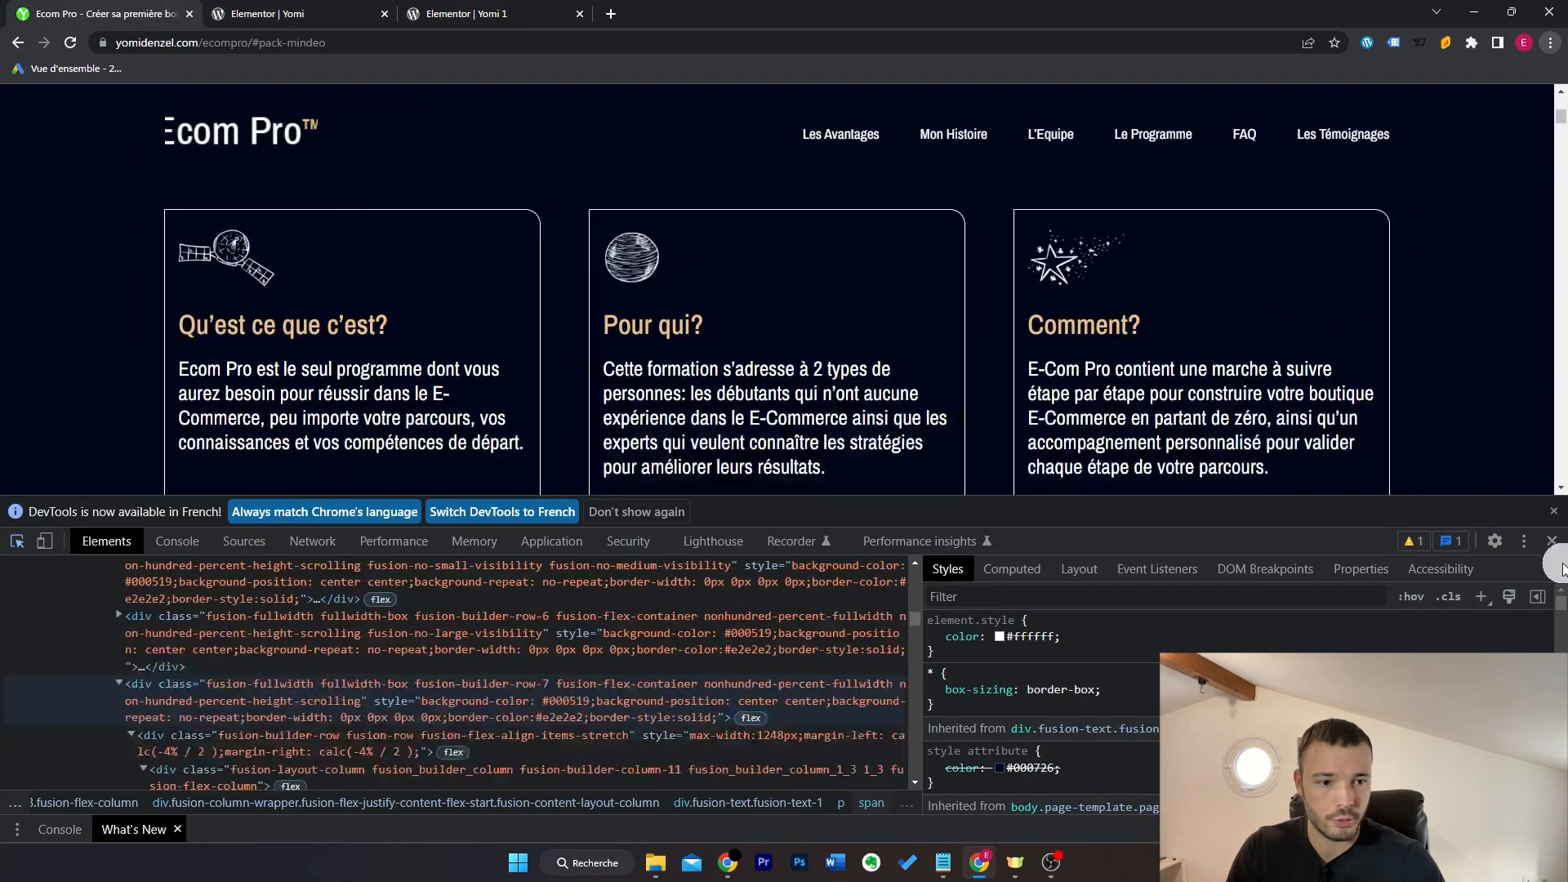
{"action": "left_click", "coordinate": [1550, 542]}
{"action": "scroll", "coordinate": [965, 478], "scroll_direction": "down", "scroll_amount": 1}
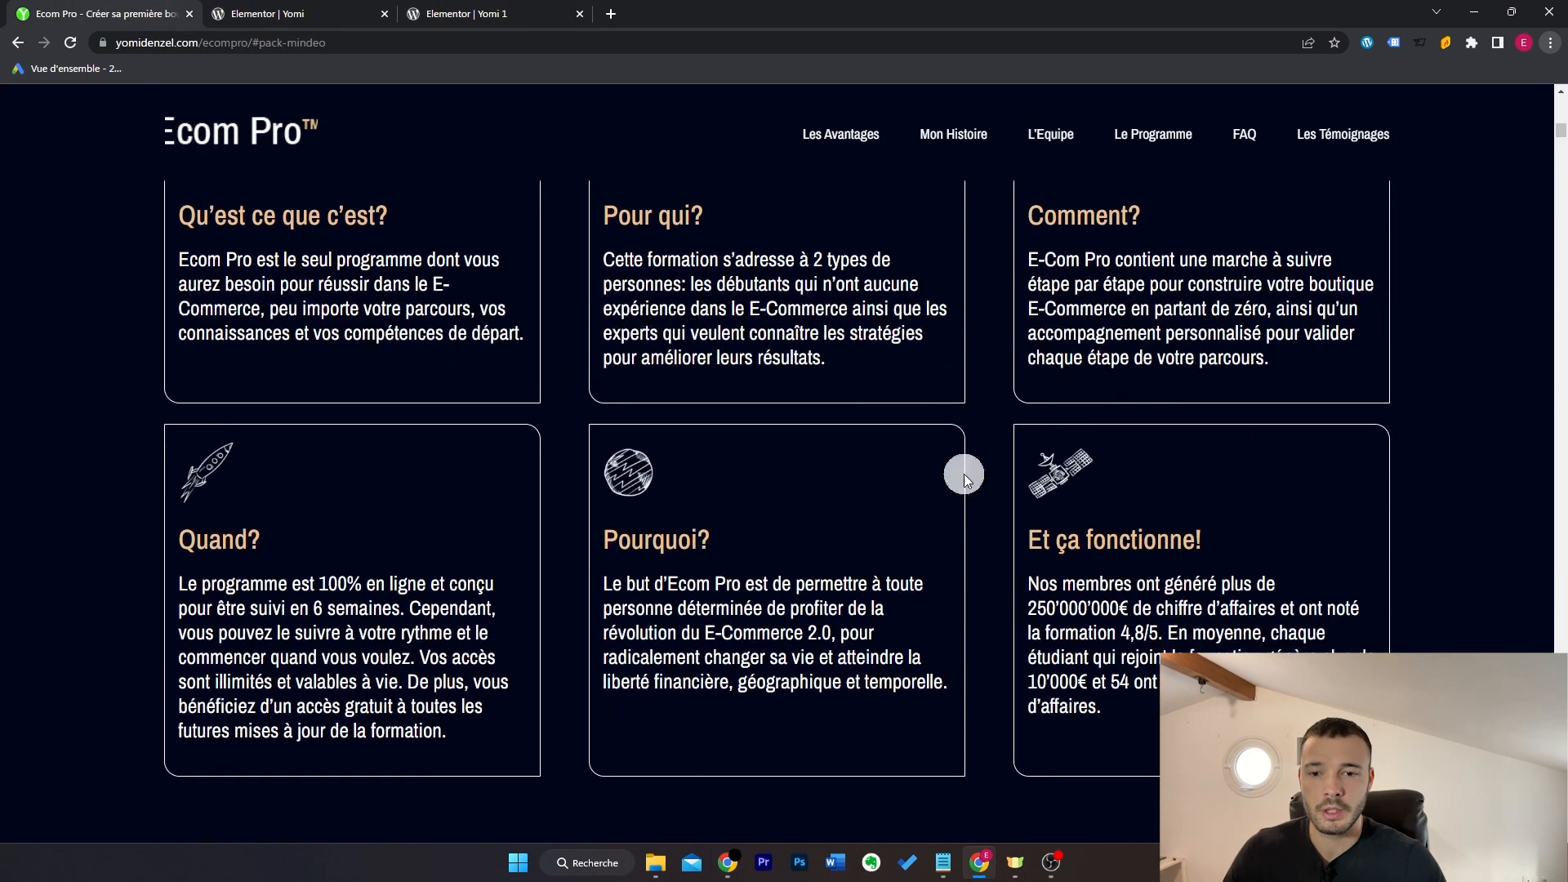
{"action": "scroll", "coordinate": [1176, 319], "scroll_direction": "up", "scroll_amount": 1}
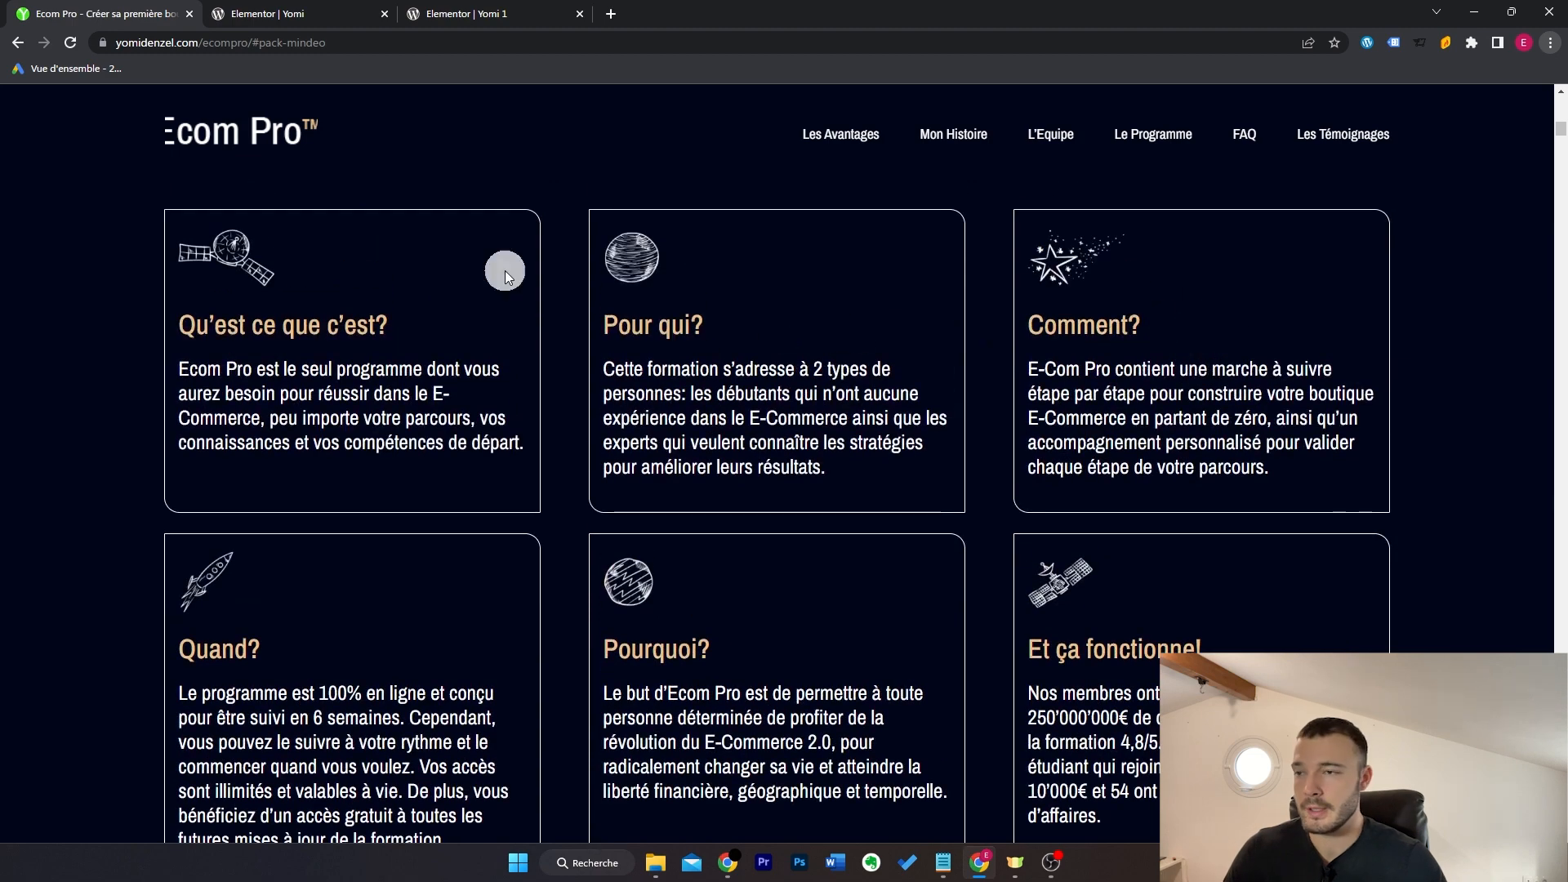
Step: Duplicate the satellite image box to fill the three columns with two boxes each
{"action": "left_click", "coordinate": [255, 8]}
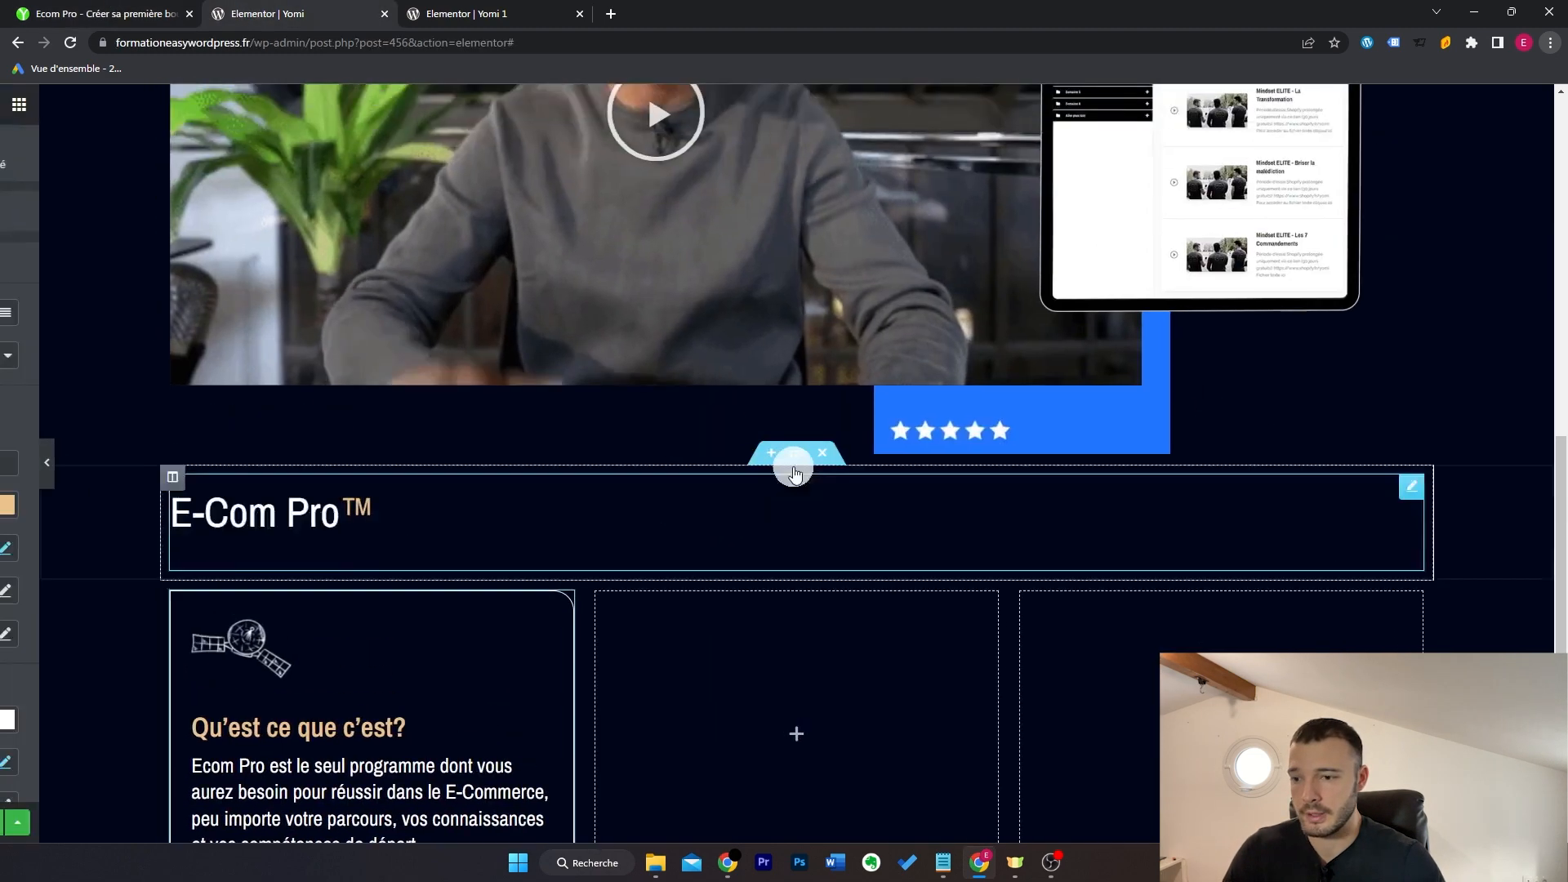
{"action": "left_click", "coordinate": [795, 466]}
{"action": "scroll", "coordinate": [791, 466], "scroll_direction": "down", "scroll_amount": 2}
{"action": "scroll", "coordinate": [865, 477], "scroll_direction": "down", "scroll_amount": 1}
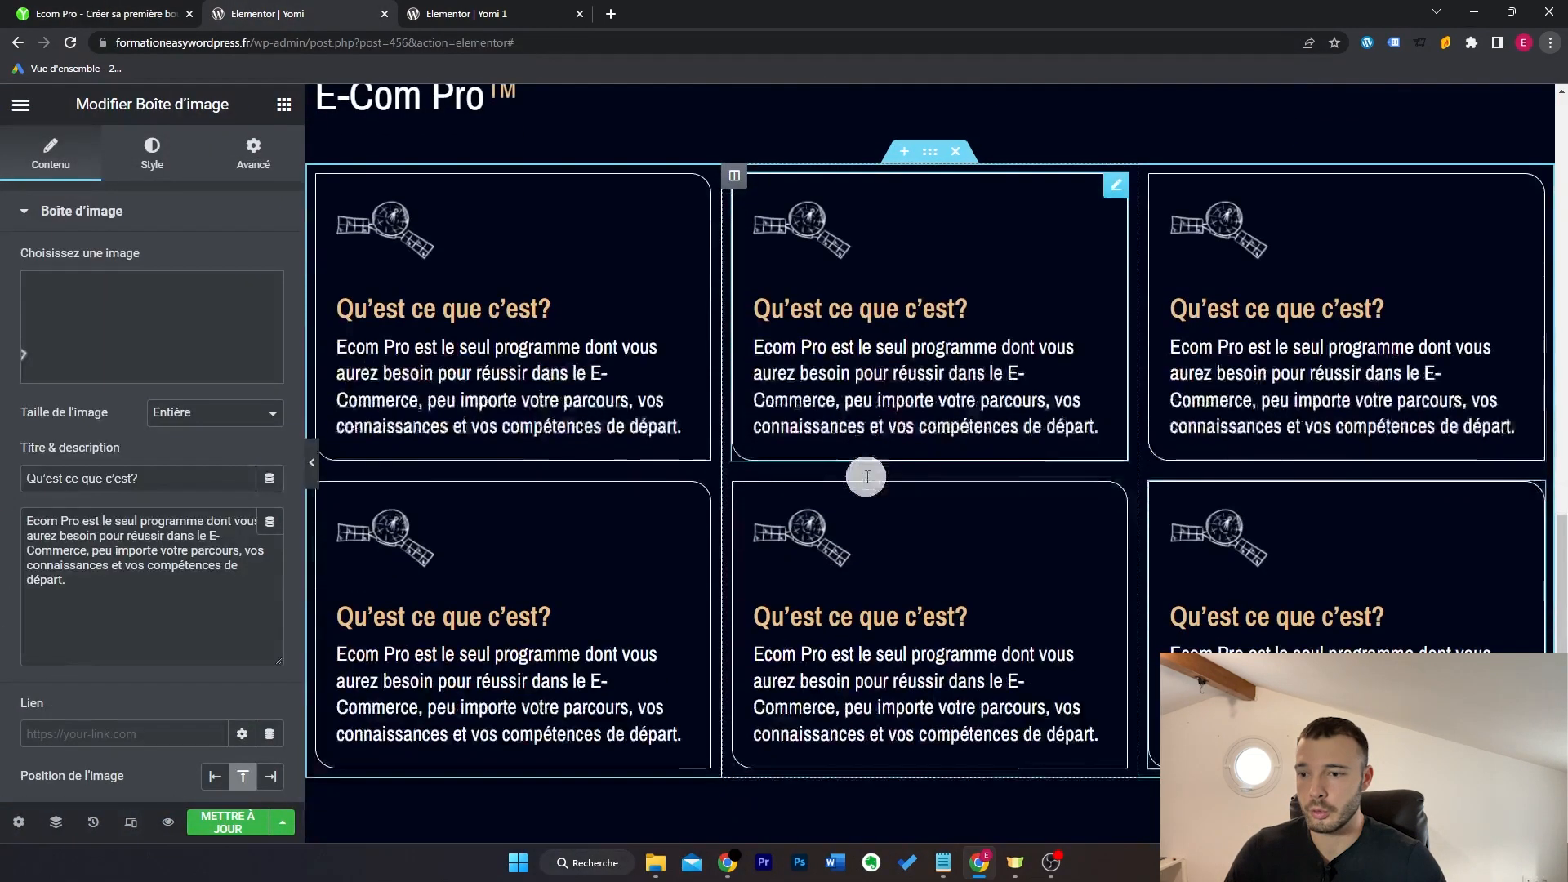
{"action": "scroll", "coordinate": [865, 477], "scroll_direction": "up", "scroll_amount": 1}
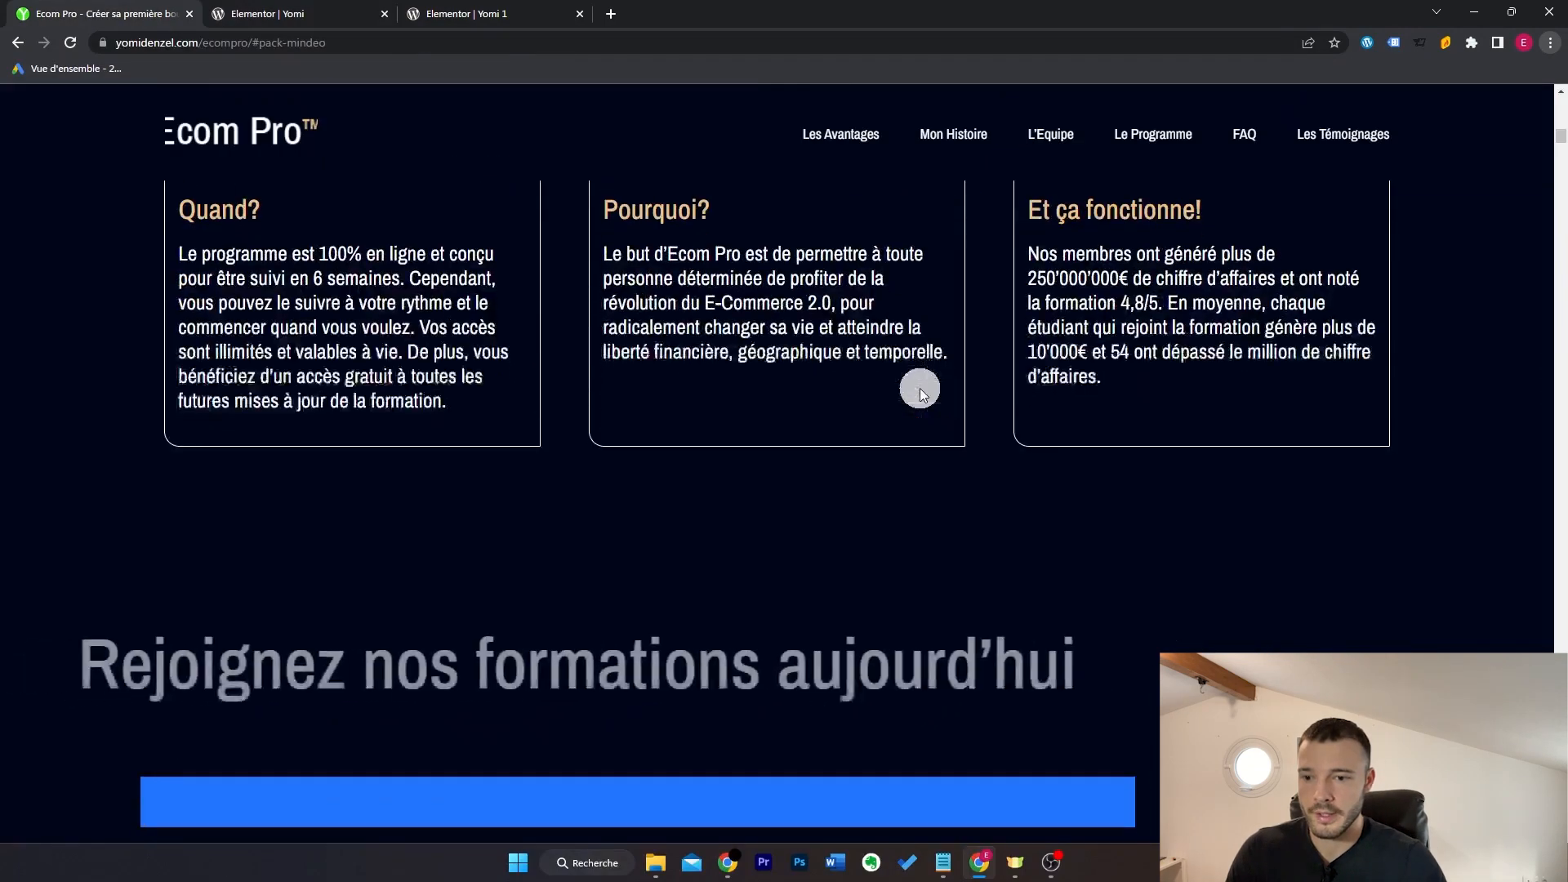
Step: Check the original page's next section and add a Title widget in a new single-column section below the boxes
{"action": "scroll", "coordinate": [919, 388], "scroll_direction": "up", "scroll_amount": 10}
{"action": "scroll", "coordinate": [919, 389], "scroll_direction": "down", "scroll_amount": 8}
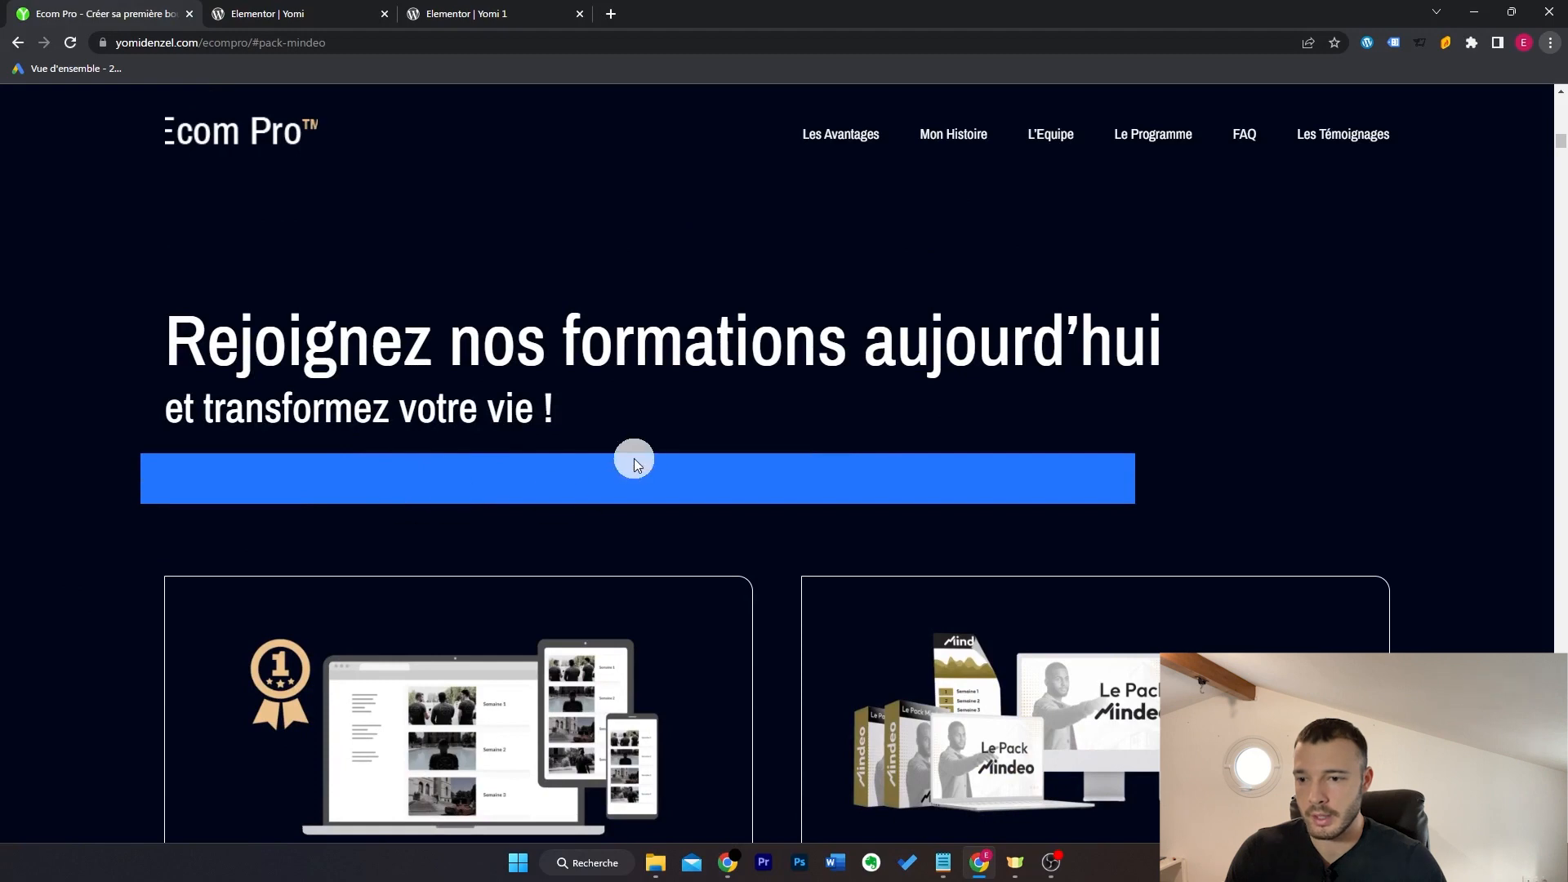
{"action": "scroll", "coordinate": [625, 488], "scroll_direction": "down", "scroll_amount": 3}
{"action": "scroll", "coordinate": [567, 335], "scroll_direction": "up", "scroll_amount": 2}
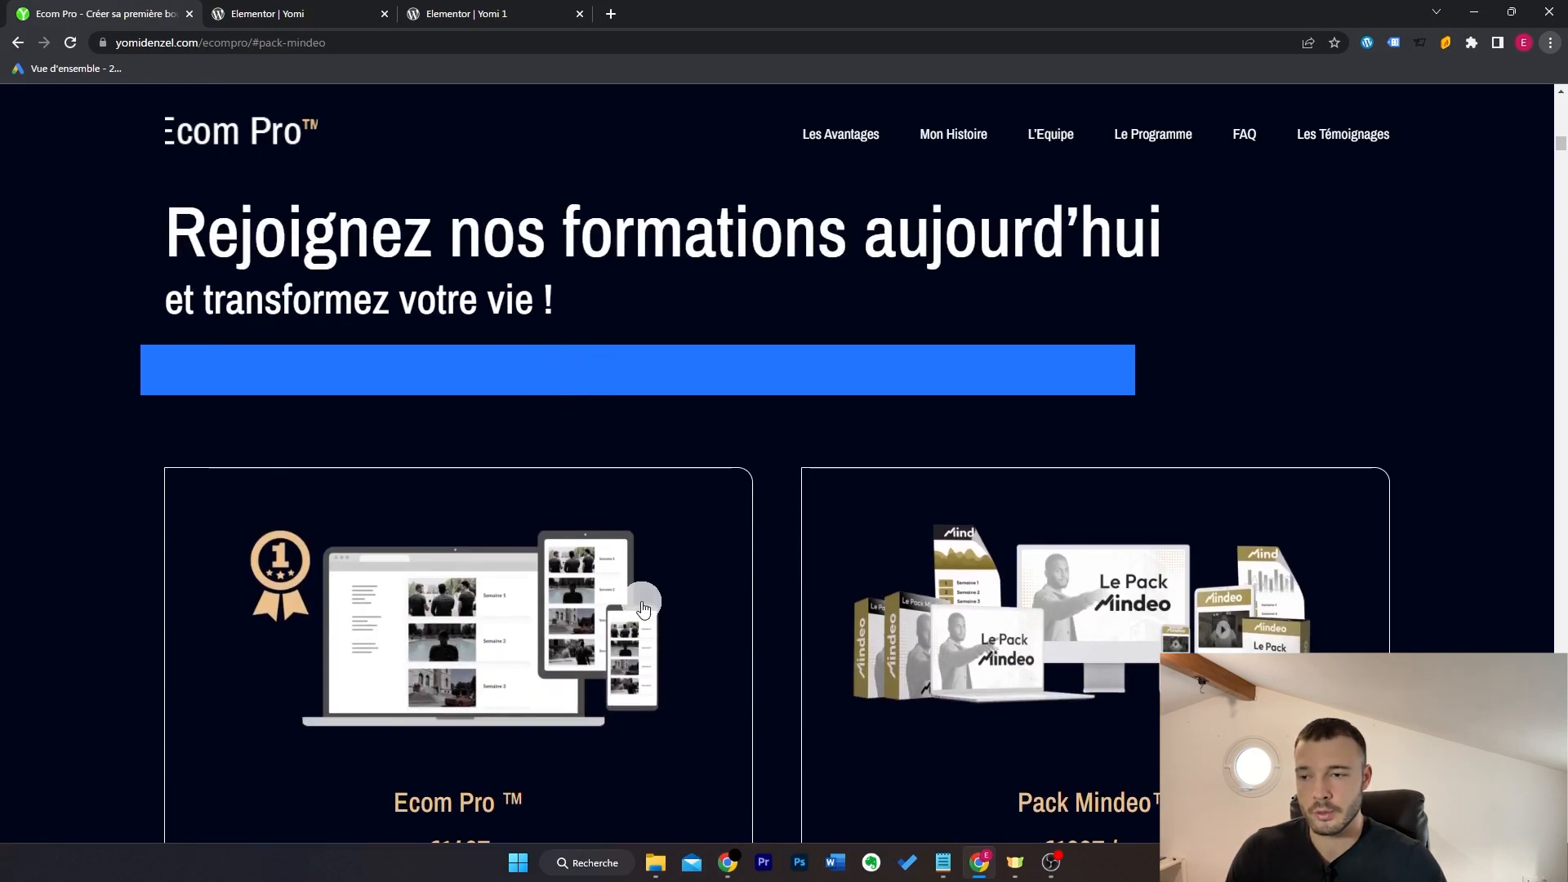
{"action": "scroll", "coordinate": [644, 609], "scroll_direction": "up", "scroll_amount": 1}
{"action": "left_click", "coordinate": [298, 10]}
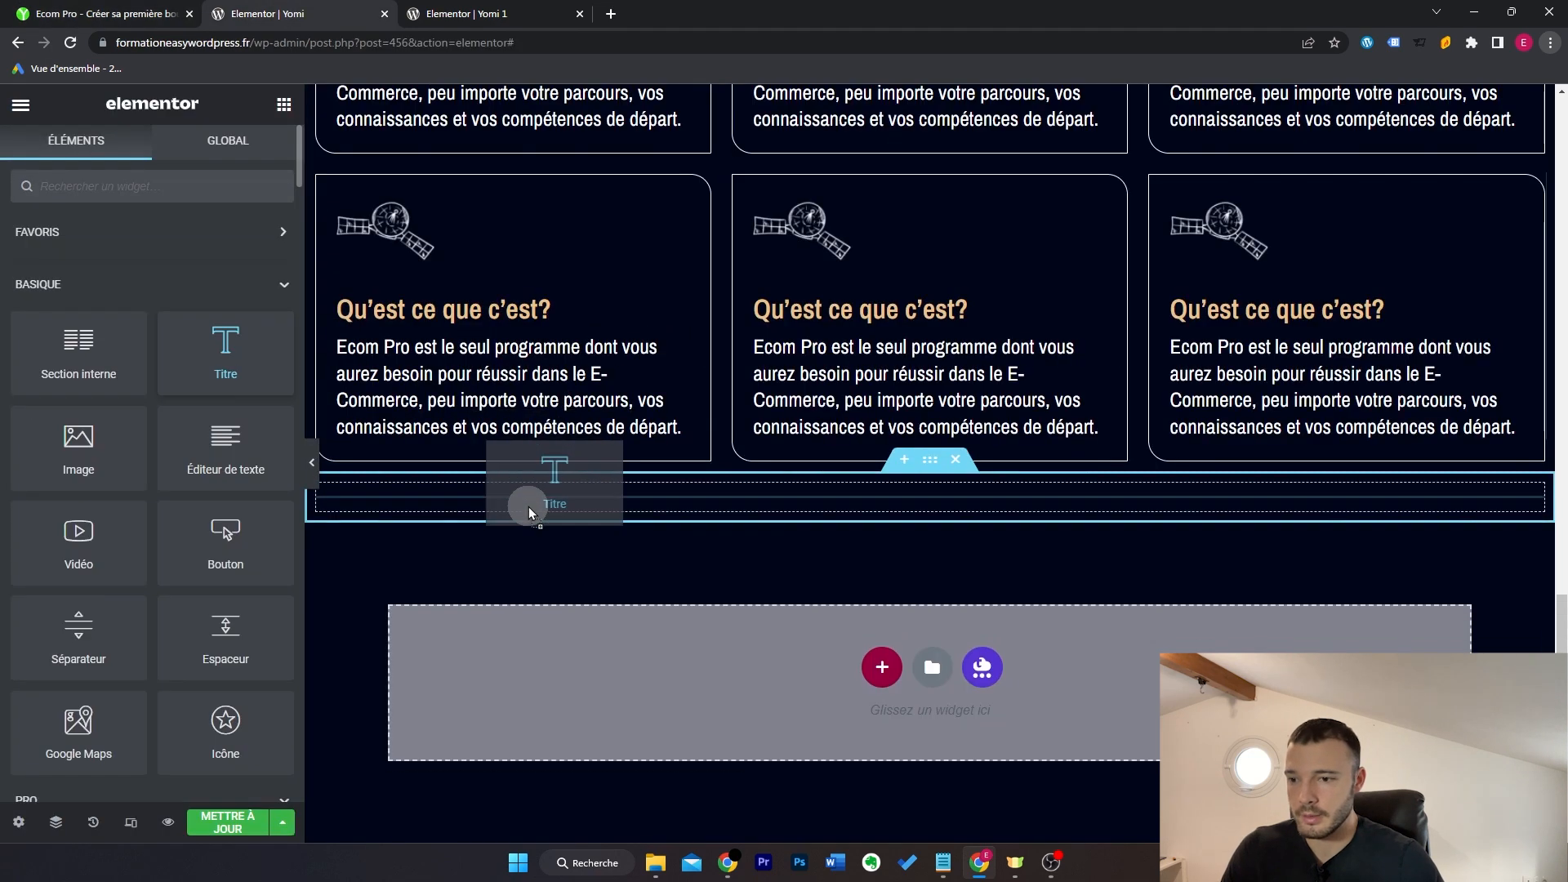
{"action": "left_click_drag", "start_coordinate": [527, 507], "coordinate": [509, 496]}
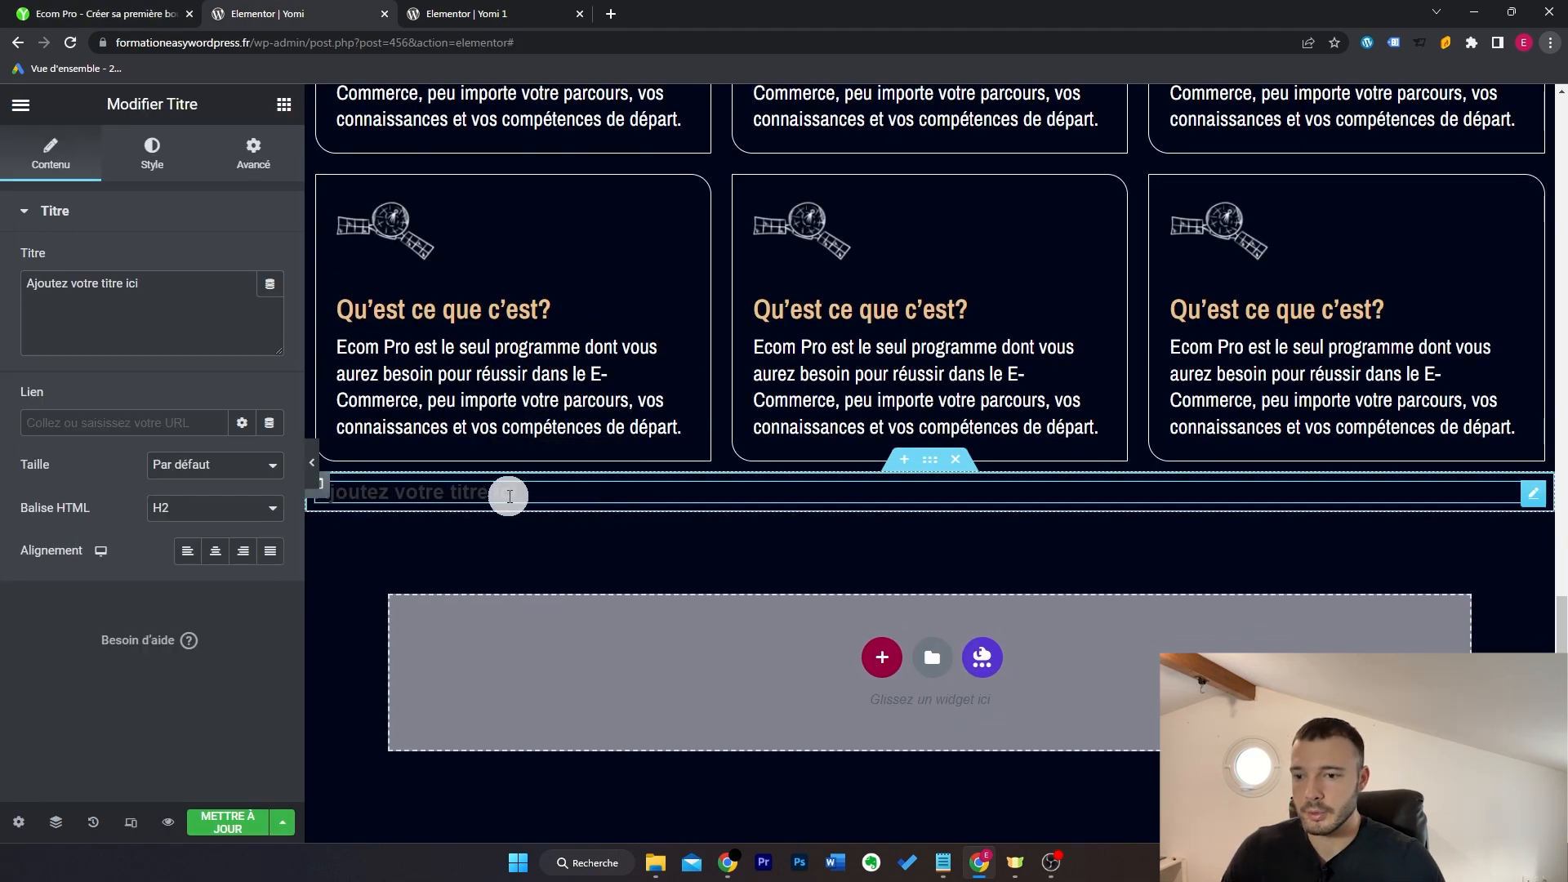
Step: Fill the new title with "Rejoignez nos formations aujourd’hui" from the original page and paste the large white heading style onto it
{"action": "left_click", "coordinate": [162, 10]}
{"action": "triple_click", "coordinate": [710, 335]}
{"action": "key", "text": "ctrl+c"}
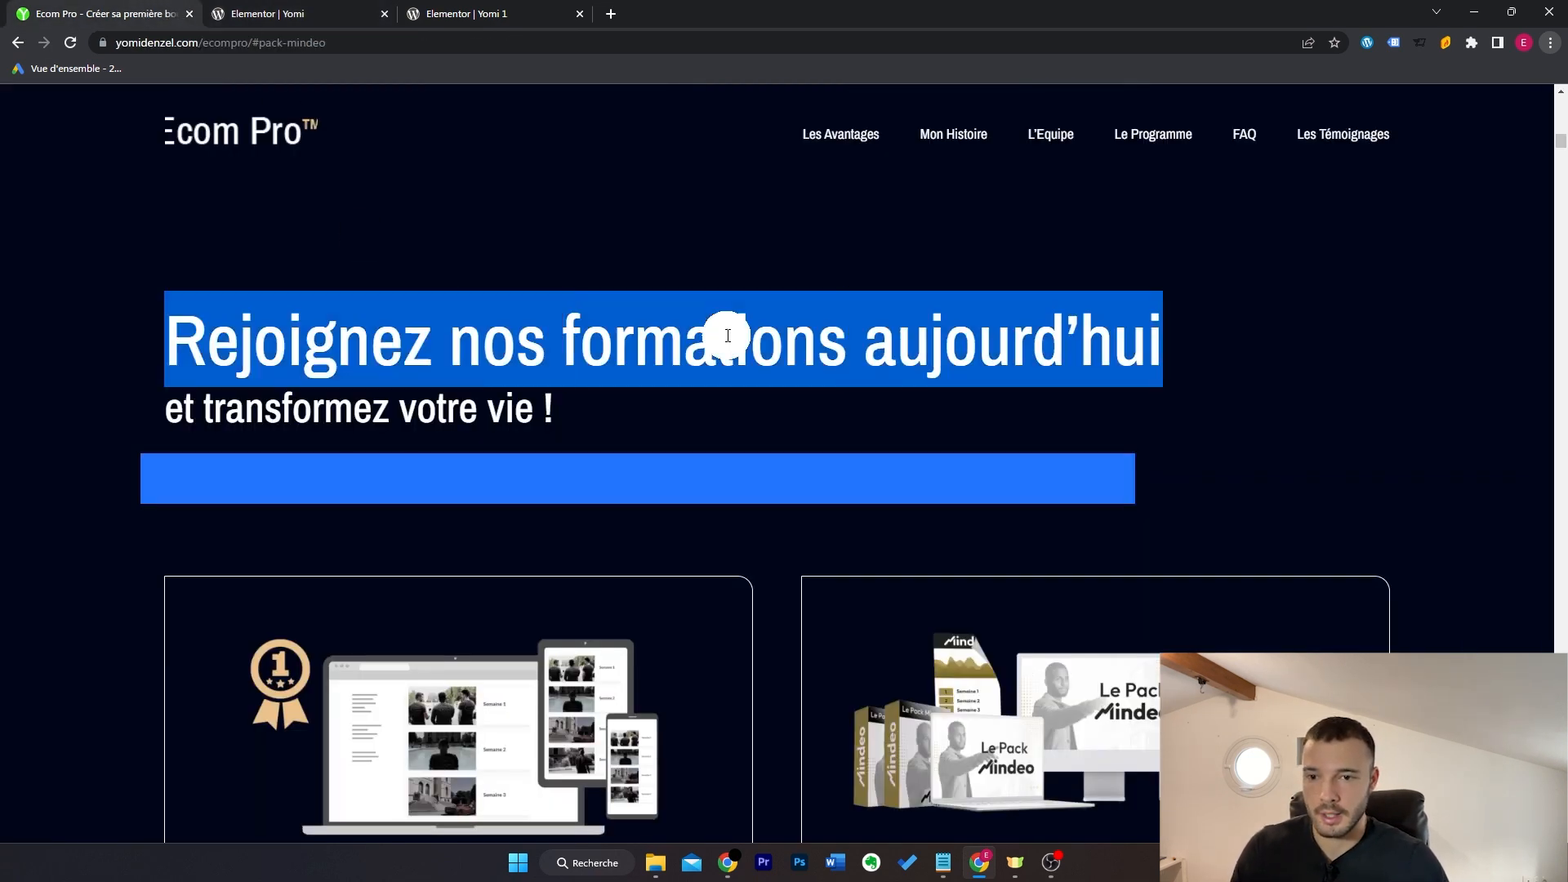
{"action": "left_click", "coordinate": [367, 8]}
{"action": "key", "text": "ctrl+v"}
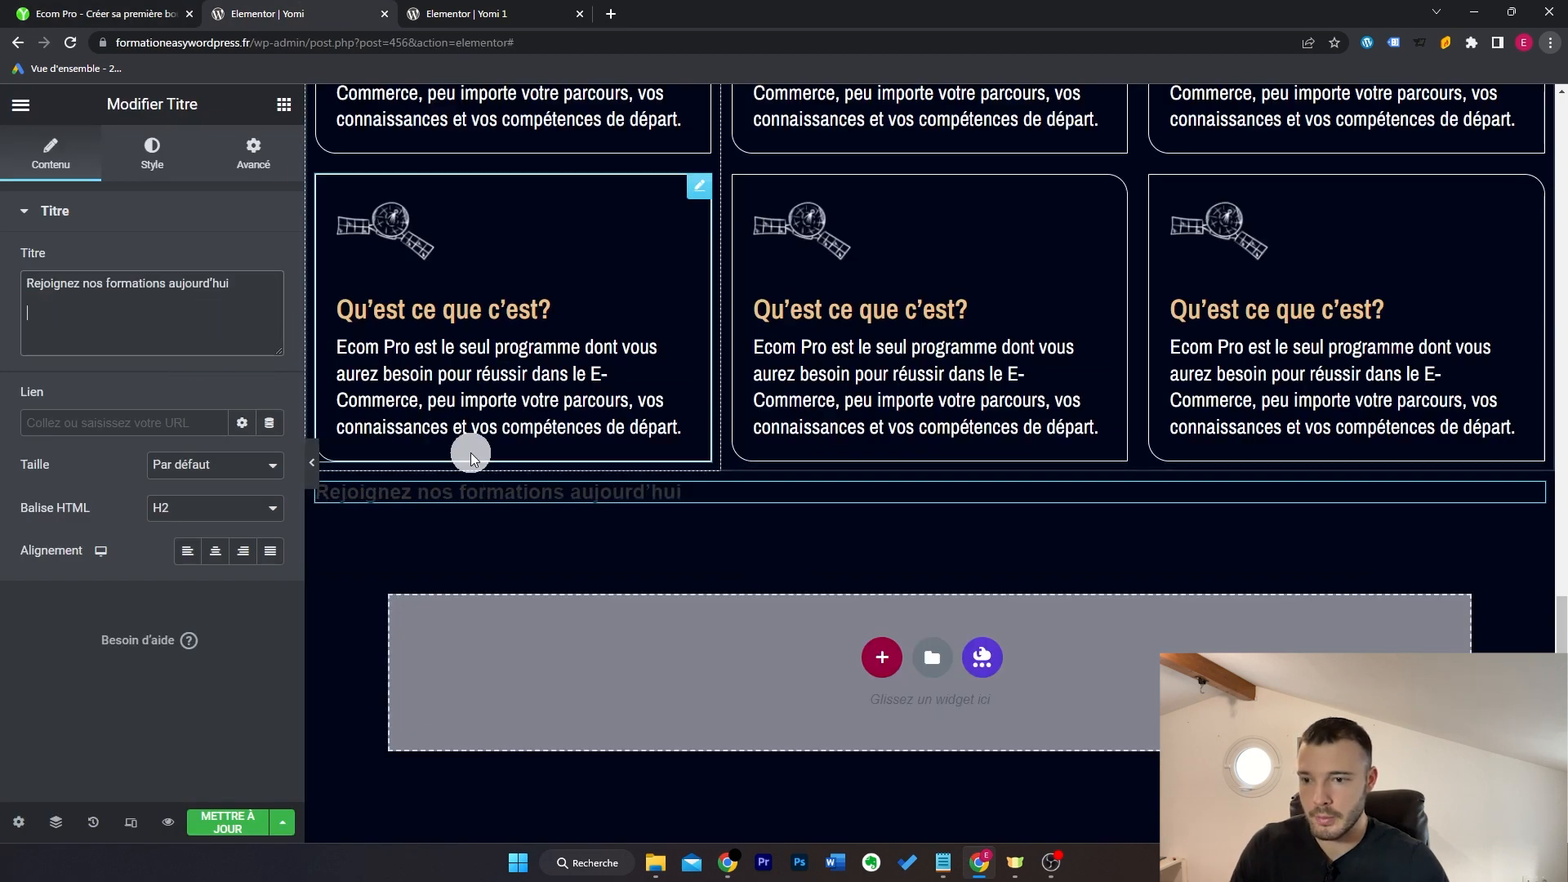
{"action": "right_click", "coordinate": [470, 490]}
{"action": "left_click", "coordinate": [550, 592]}
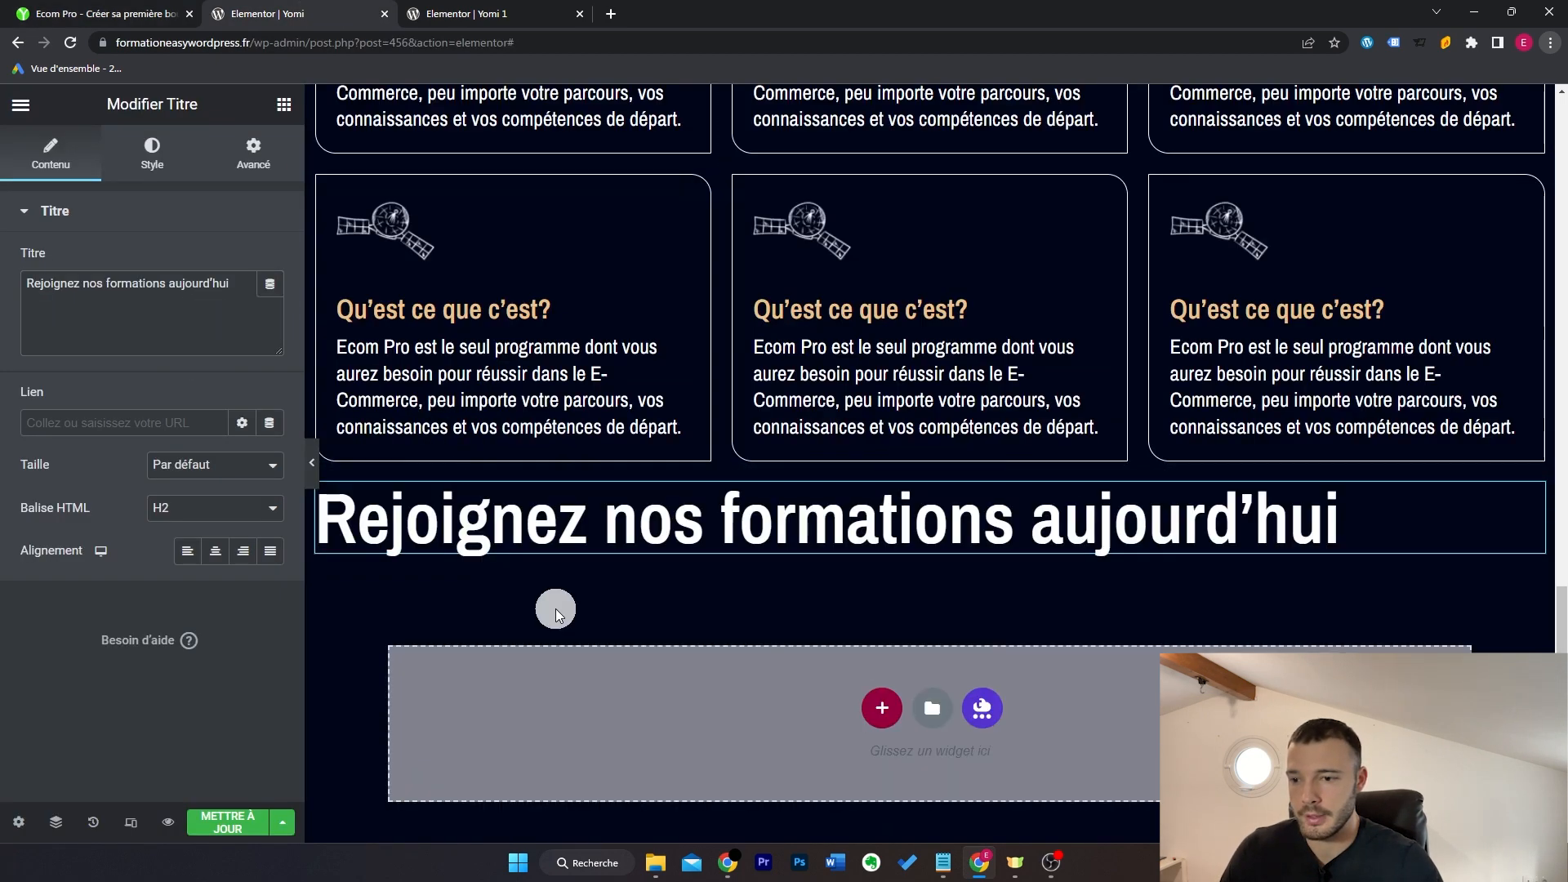
Step: Add a second, smaller title below the heading with the text "et transformez votre vie !" from the original page
{"action": "key", "text": "ctrl+1"}
{"action": "triple_click", "coordinate": [362, 406]}
{"action": "left_click_drag", "start_coordinate": [228, 351], "coordinate": [587, 536]}
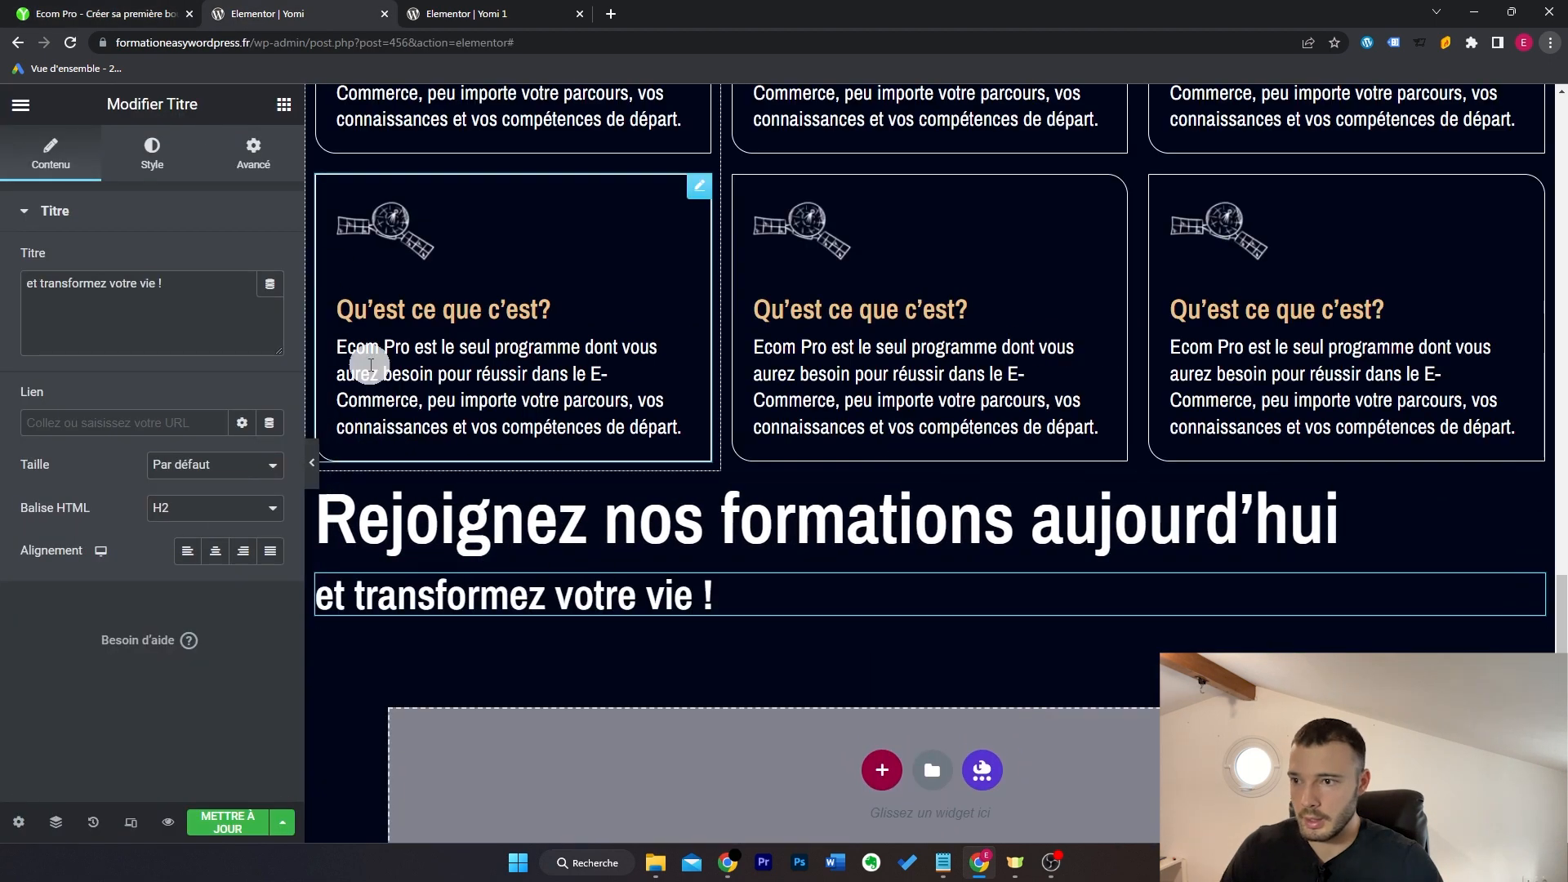
Step: Check the second title's entrance animation settings and examine how the original page's boxes and headings behave while scrolling
{"action": "left_click", "coordinate": [253, 151]}
{"action": "scroll", "coordinate": [210, 444], "scroll_direction": "down", "scroll_amount": 5}
{"action": "left_click", "coordinate": [190, 562]}
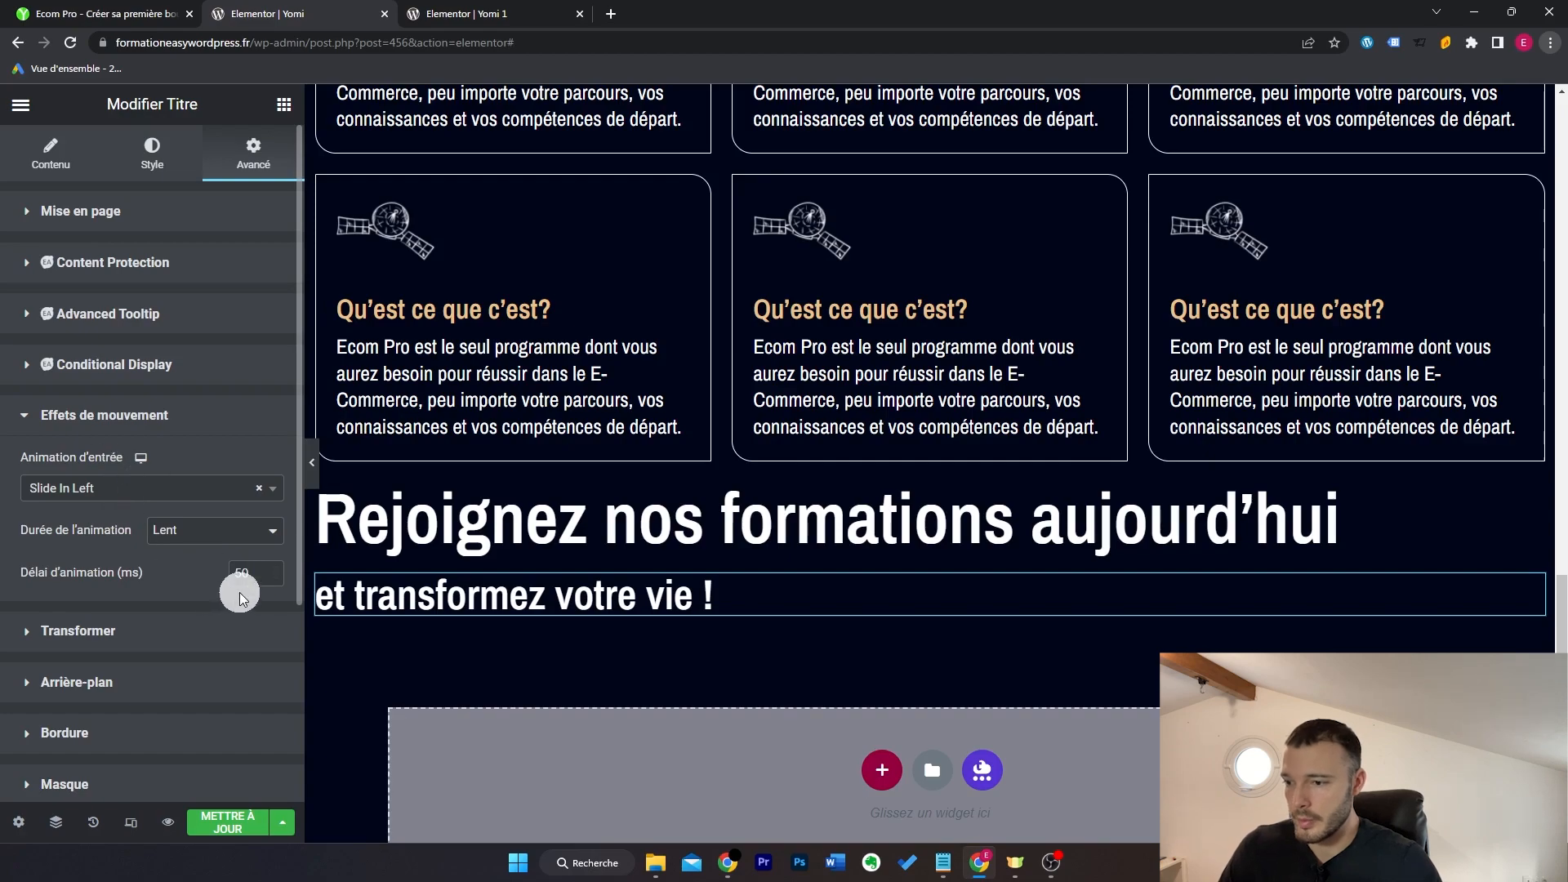
{"action": "left_click", "coordinate": [114, 13]}
{"action": "scroll", "coordinate": [572, 343], "scroll_direction": "up", "scroll_amount": 5}
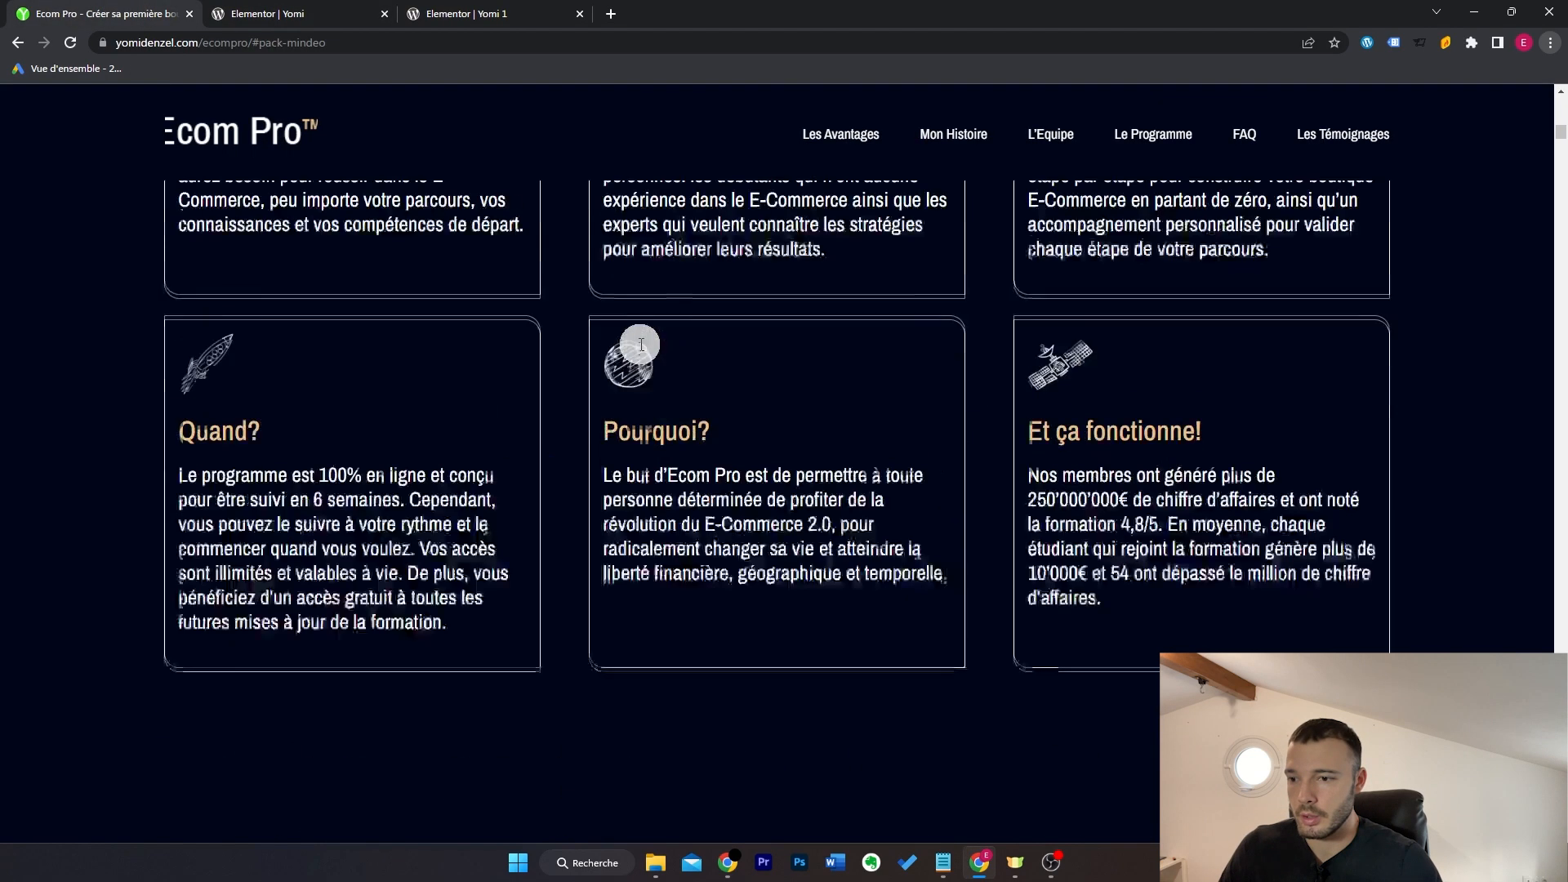
{"action": "scroll", "coordinate": [621, 367], "scroll_direction": "down", "scroll_amount": 2}
{"action": "scroll", "coordinate": [718, 364], "scroll_direction": "up", "scroll_amount": 5}
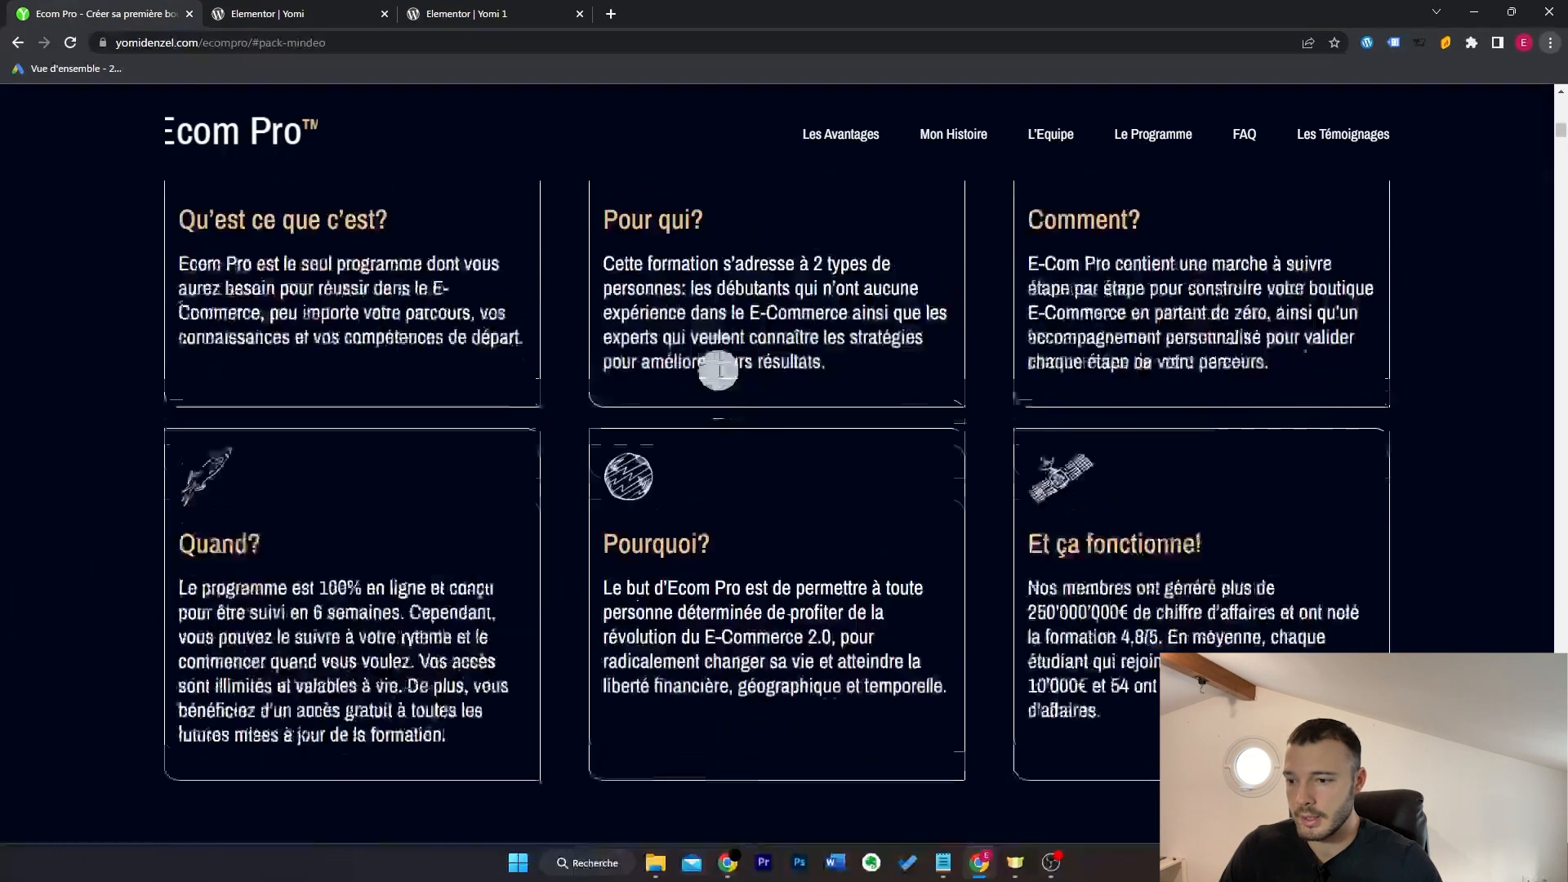
{"action": "scroll", "coordinate": [718, 368], "scroll_direction": "down", "scroll_amount": 5}
{"action": "scroll", "coordinate": [635, 325], "scroll_direction": "up", "scroll_amount": 5}
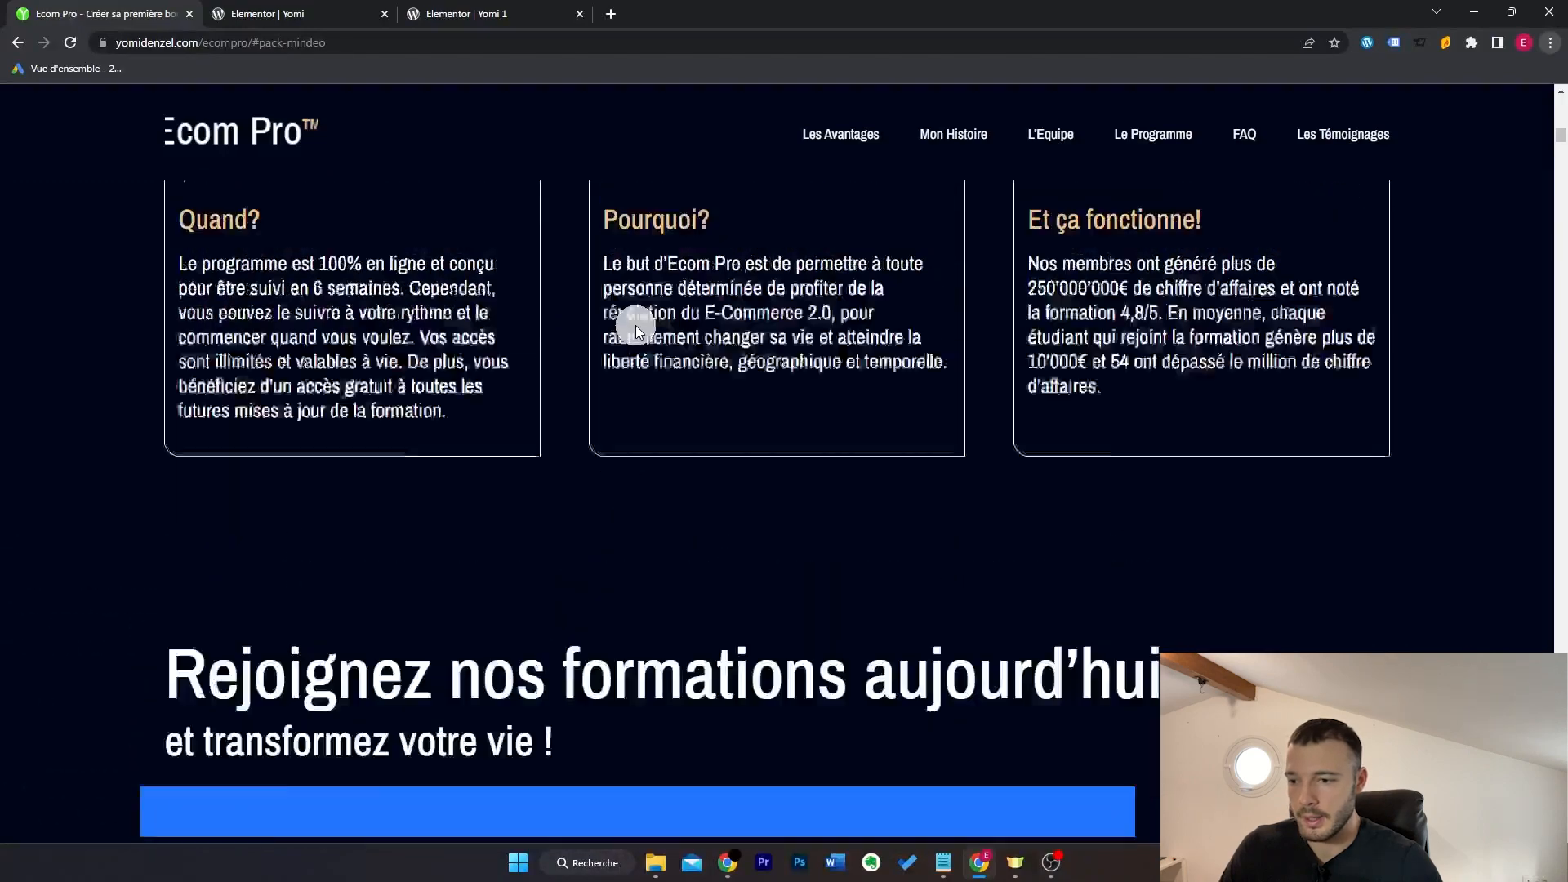
{"action": "scroll", "coordinate": [636, 325], "scroll_direction": "down", "scroll_amount": 5}
{"action": "key", "text": "ctrl+Tab"}
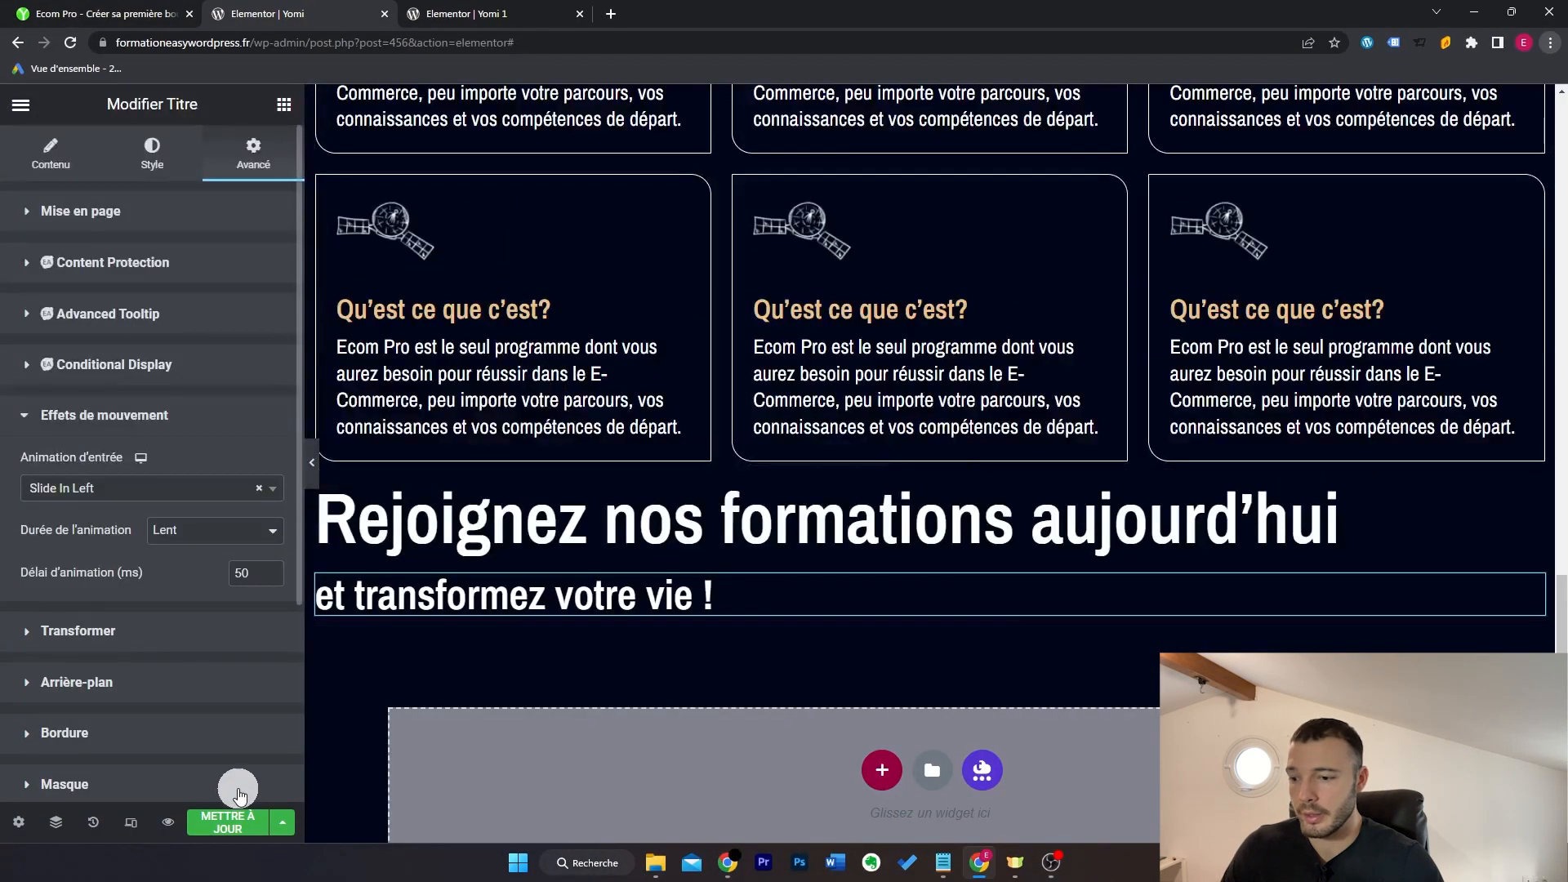
Step: Preview the page down to the "Rejoignez nos formations aujourd’hui" heading and close the preview
{"action": "left_click", "coordinate": [168, 822]}
{"action": "scroll", "coordinate": [1178, 366], "scroll_direction": "down", "scroll_amount": 5}
{"action": "scroll", "coordinate": [1178, 366], "scroll_direction": "down", "scroll_amount": 1}
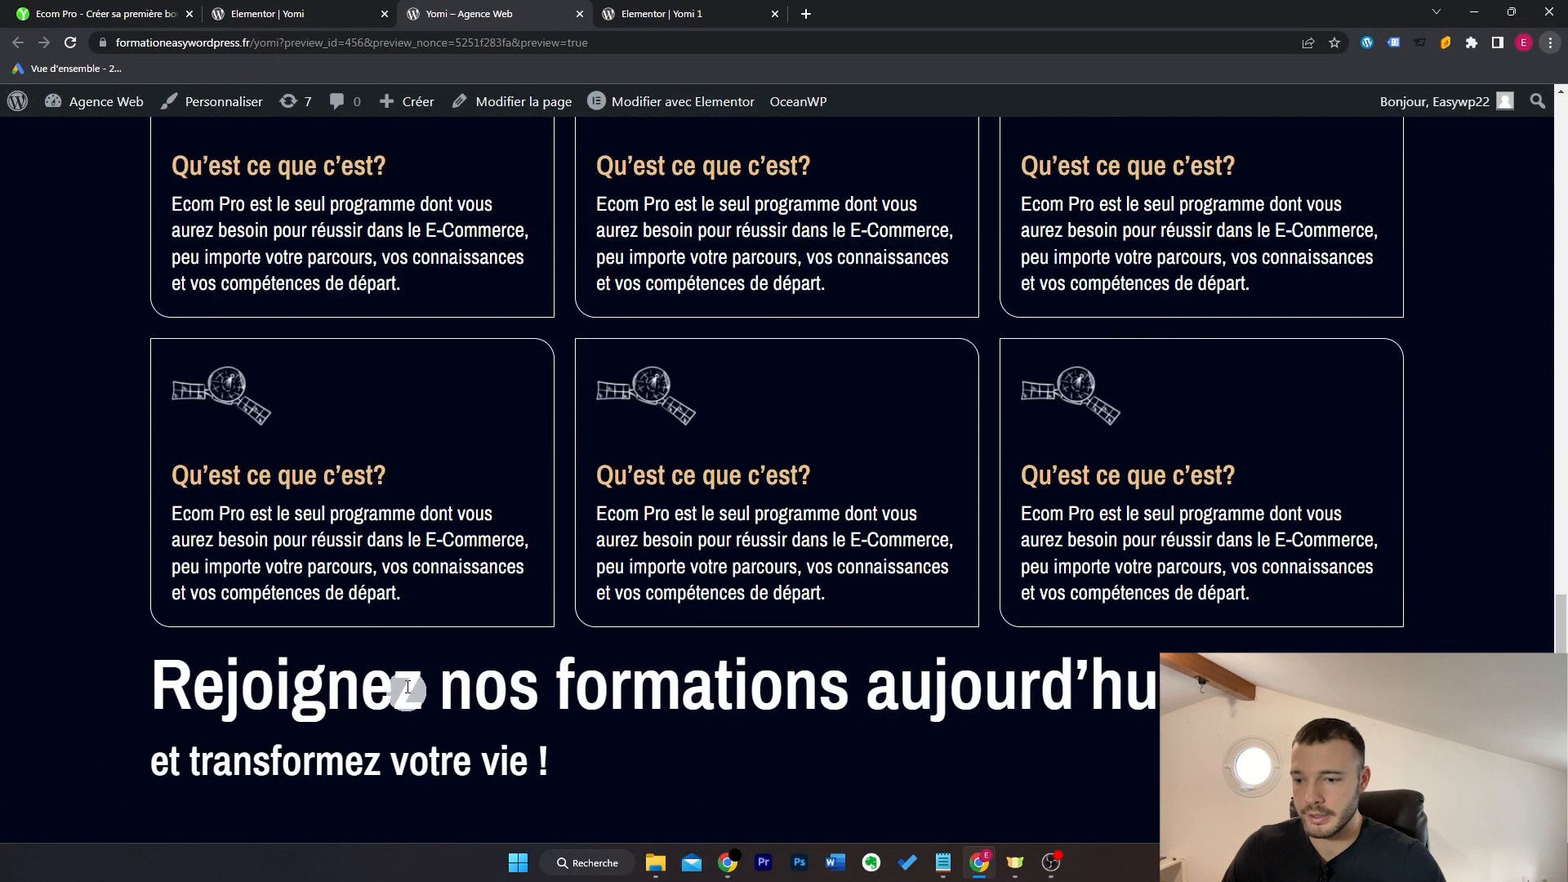
{"action": "left_click", "coordinate": [580, 14]}
Step: Unlink the heading section's margins and increase its top margin to match the spacing on the original page
{"action": "left_click", "coordinate": [929, 459]}
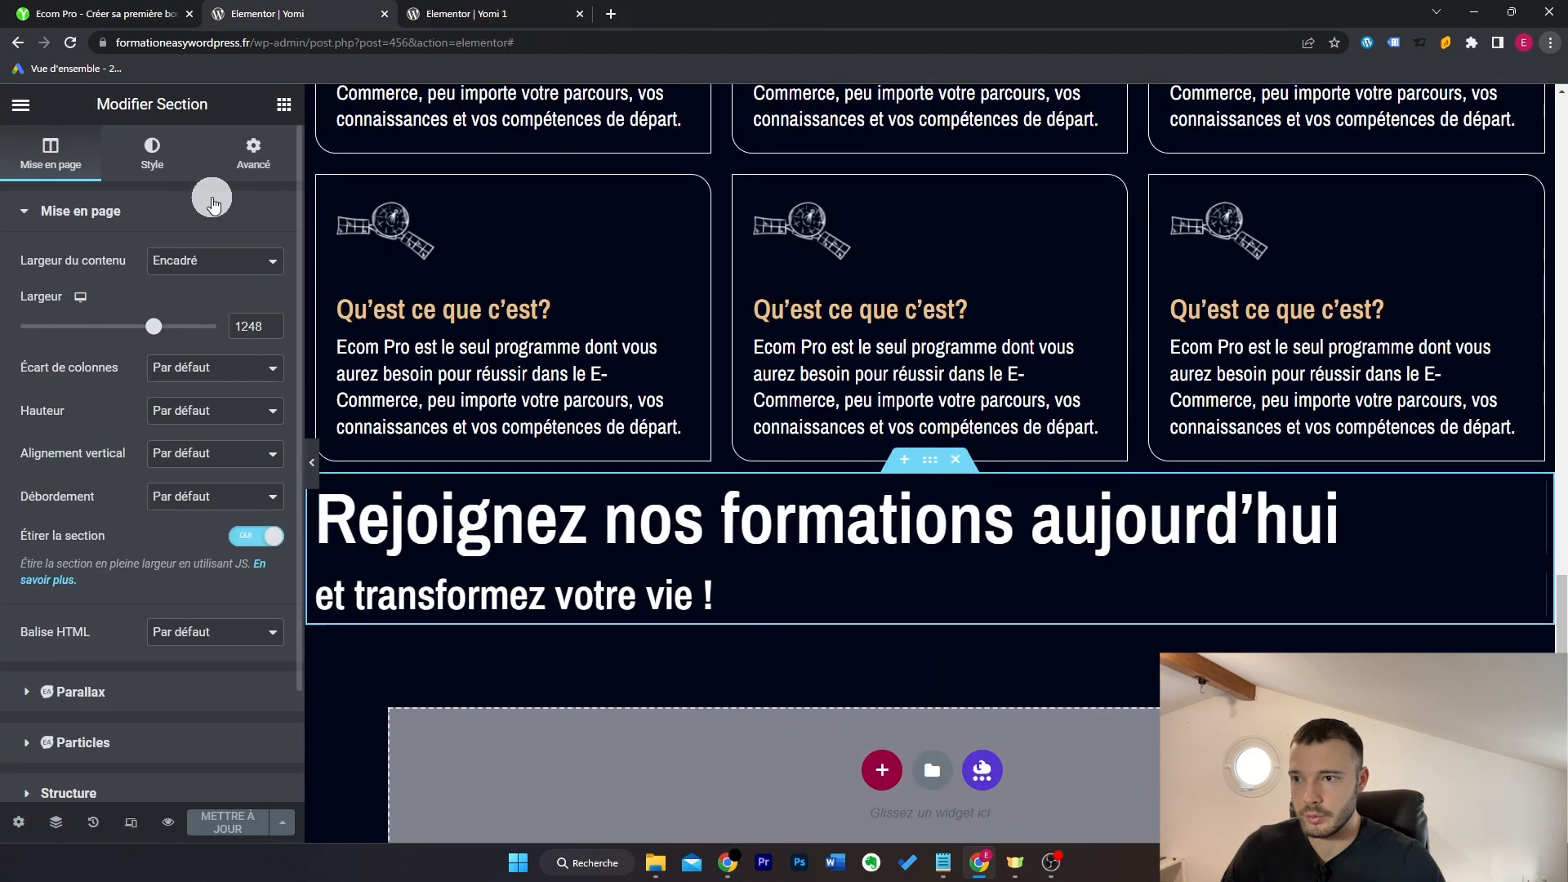
{"action": "left_click", "coordinate": [253, 151]}
{"action": "left_click", "coordinate": [262, 287]}
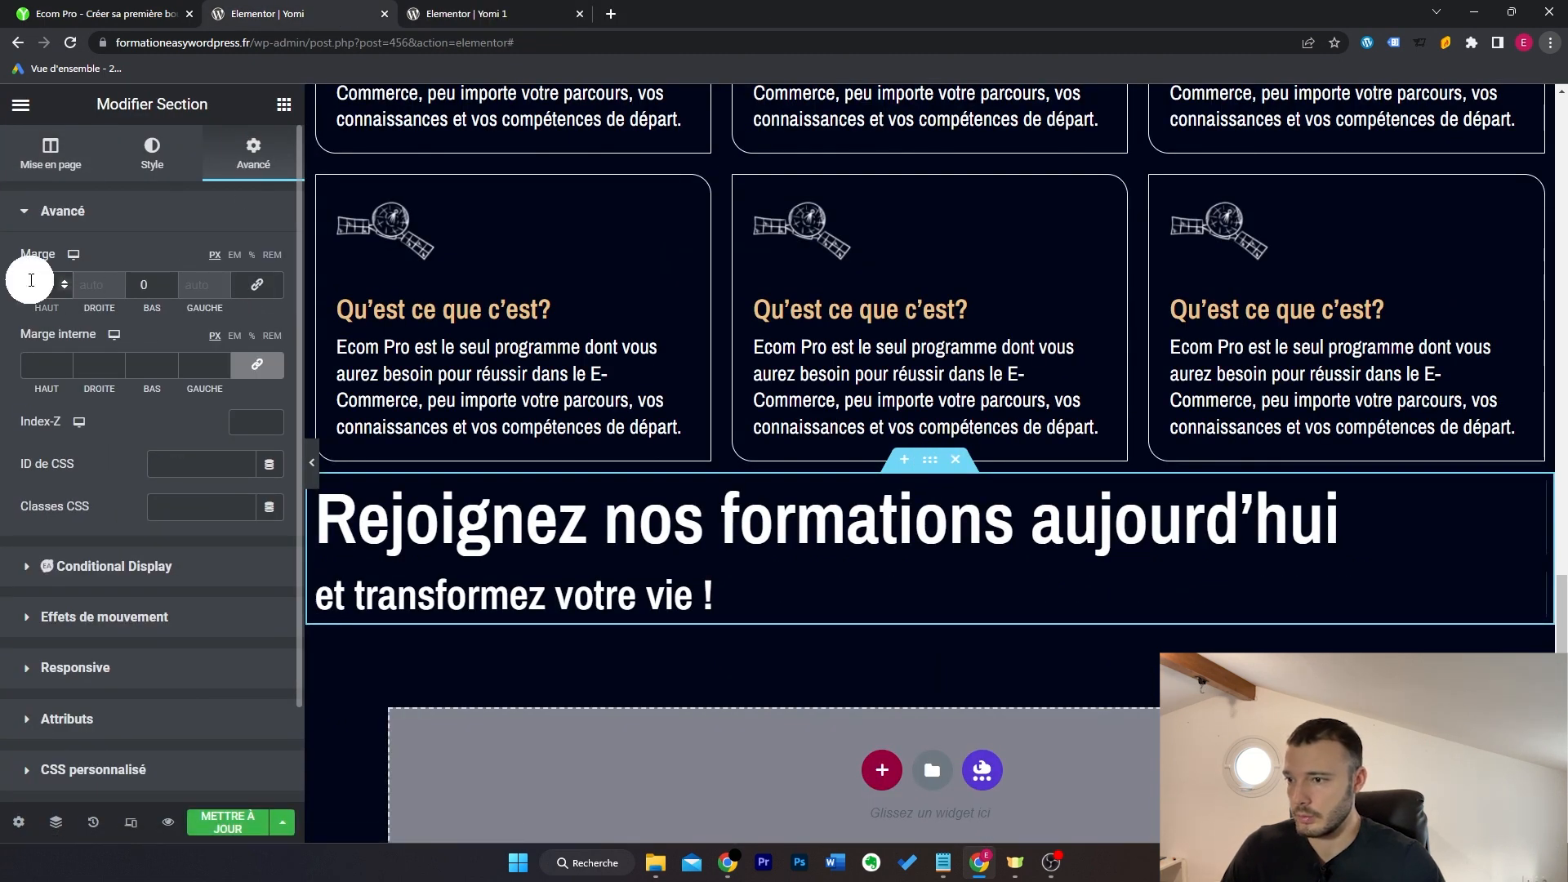
{"action": "left_click", "coordinate": [141, 10]}
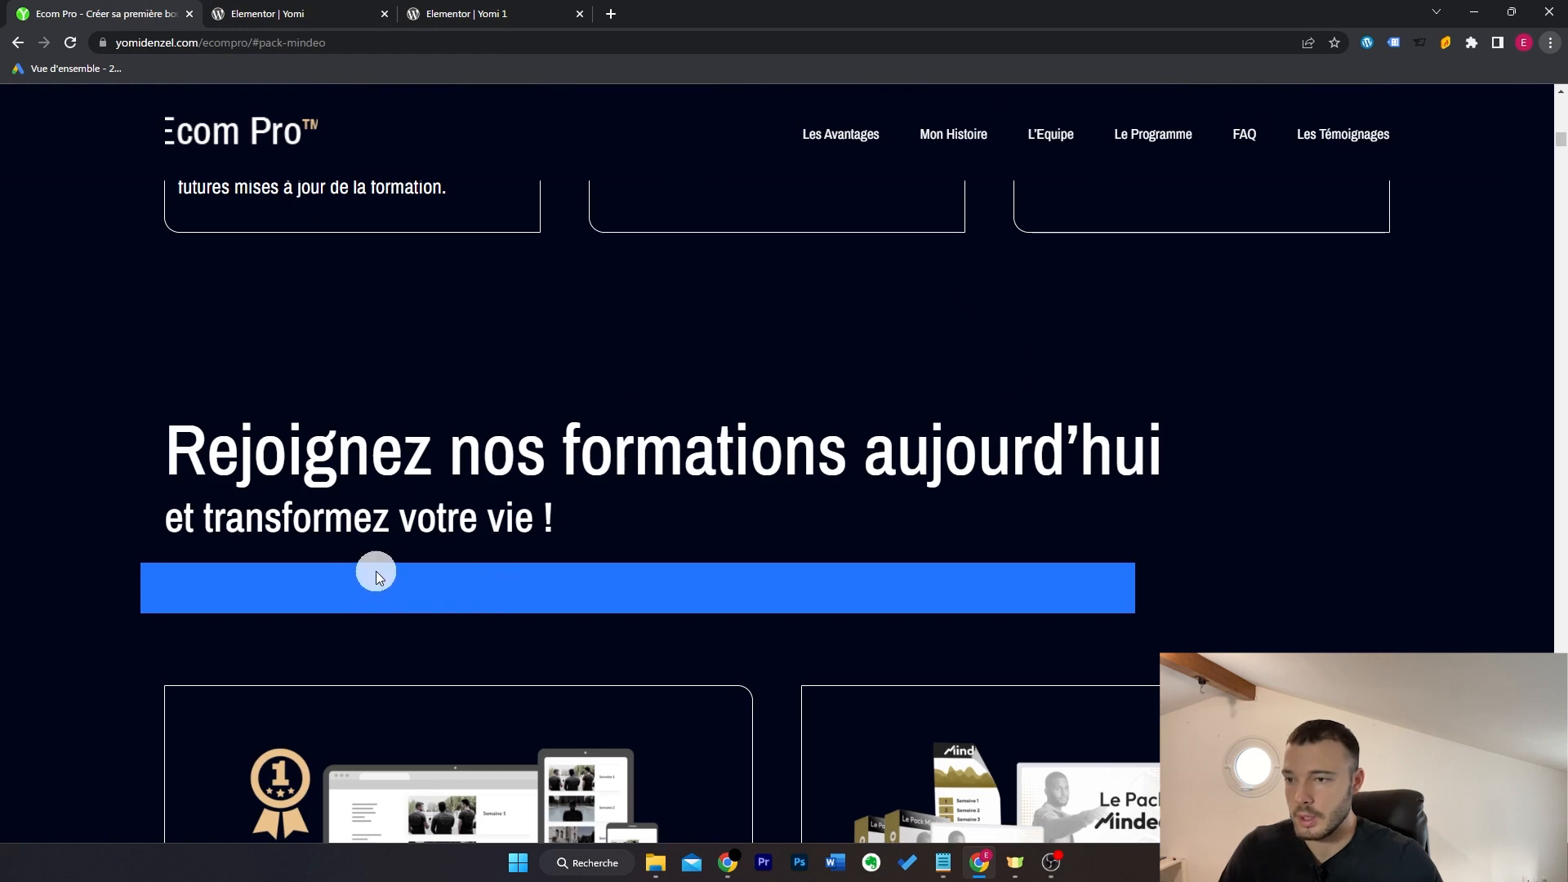
{"action": "left_click", "coordinate": [289, 13]}
Step: Add a Spacer widget below "et transformez votre vie !" and give it the global blue #2275FF as background colour
{"action": "left_click", "coordinate": [284, 104]}
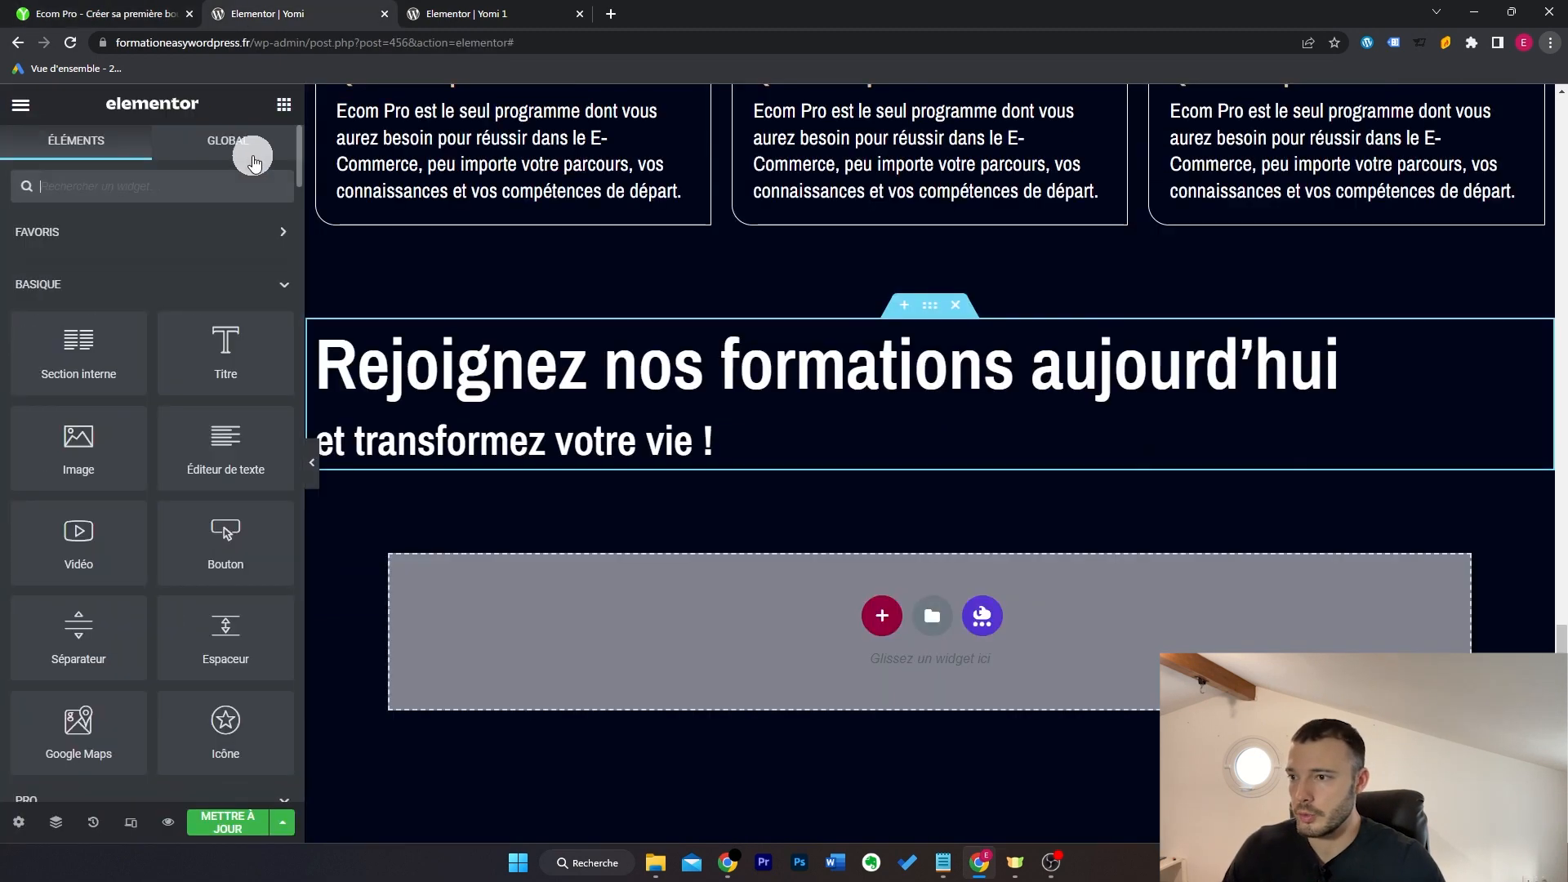
{"action": "type", "text": "esp"}
{"action": "left_click", "coordinate": [229, 147]}
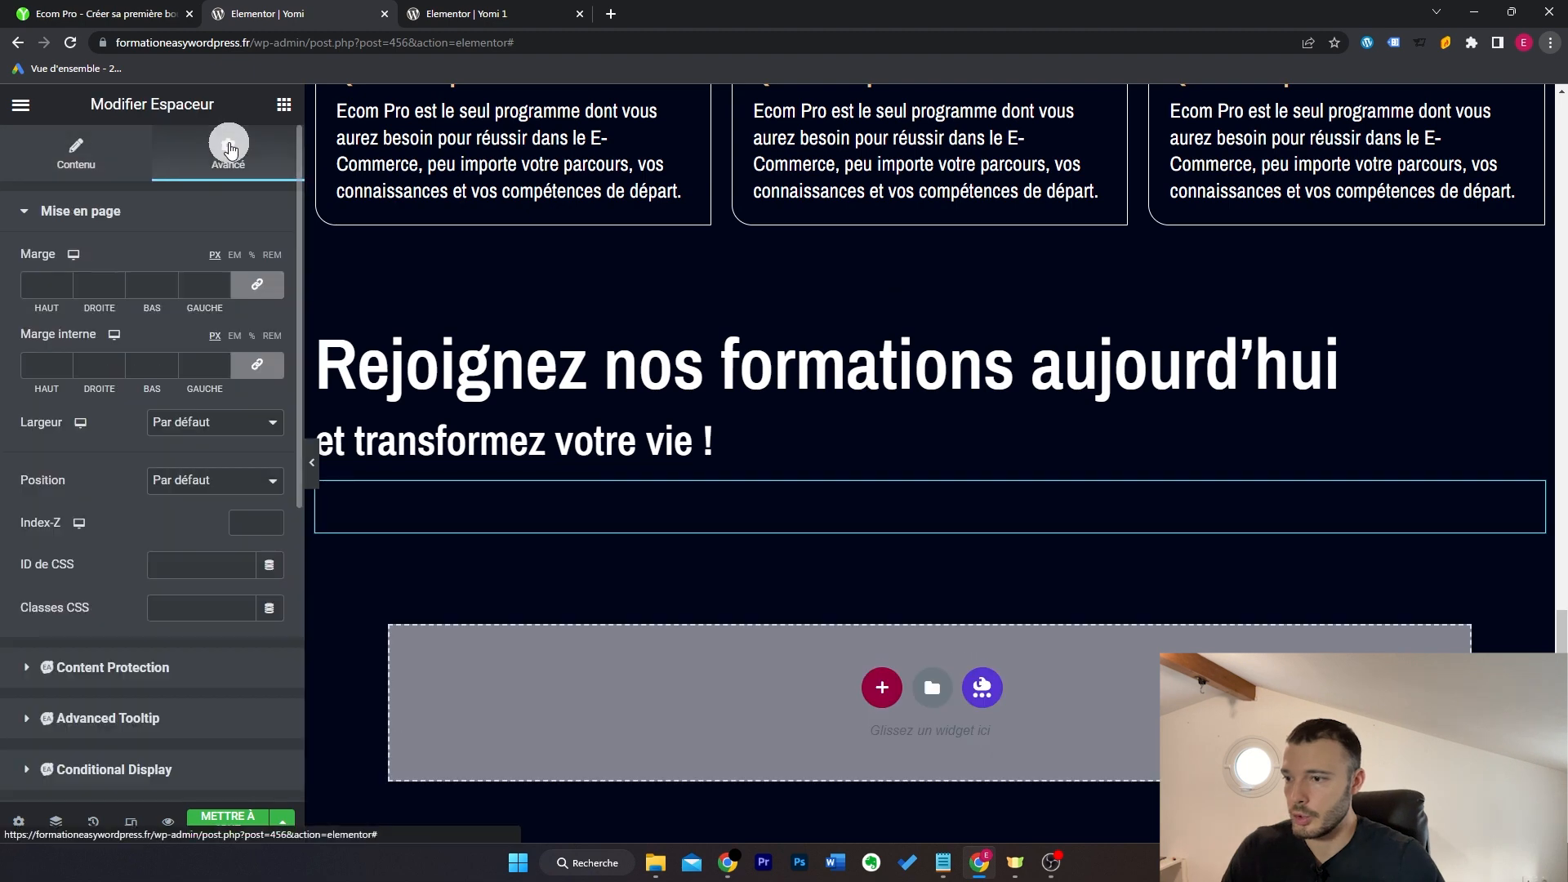
{"action": "scroll", "coordinate": [218, 543], "scroll_direction": "down", "scroll_amount": 5}
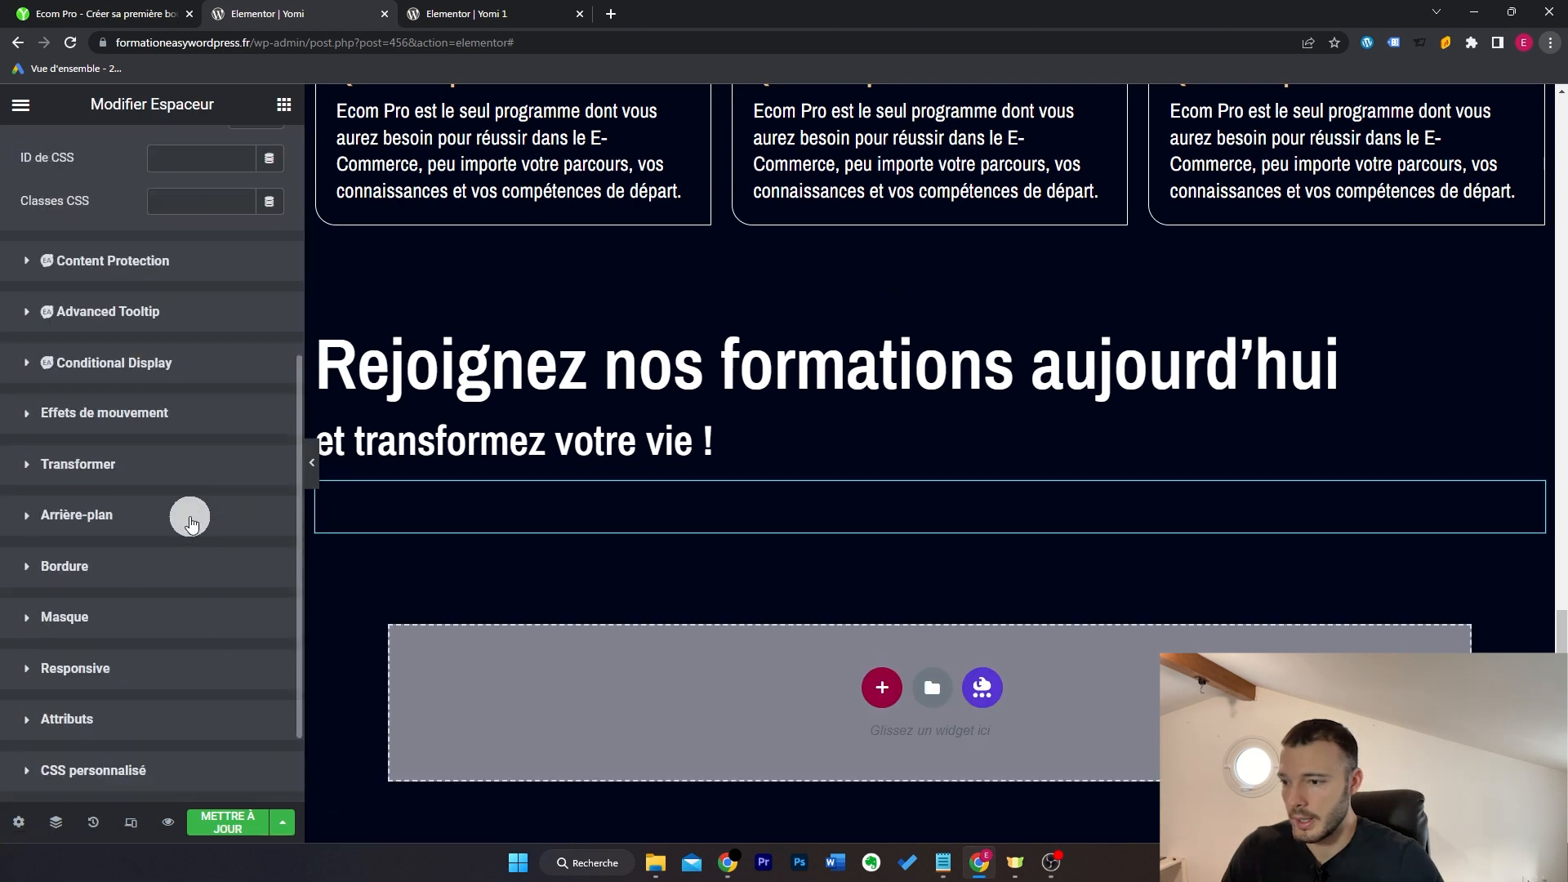
{"action": "left_click", "coordinate": [190, 518]}
{"action": "left_click", "coordinate": [235, 402]}
{"action": "left_click", "coordinate": [240, 441]}
{"action": "scroll", "coordinate": [143, 645], "scroll_direction": "down", "scroll_amount": 2}
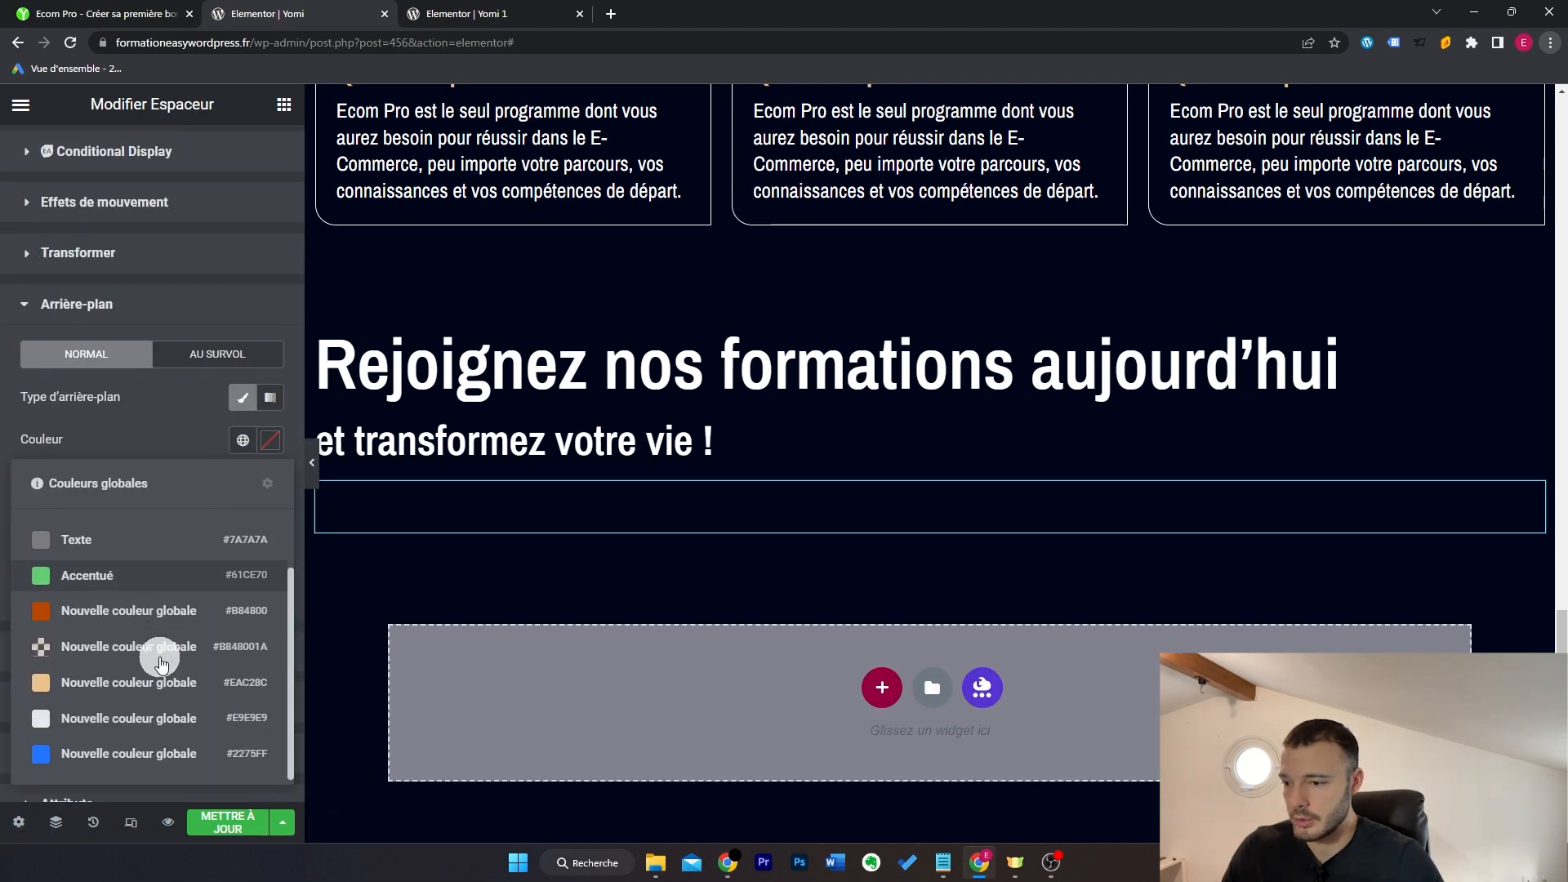
{"action": "left_click", "coordinate": [151, 756]}
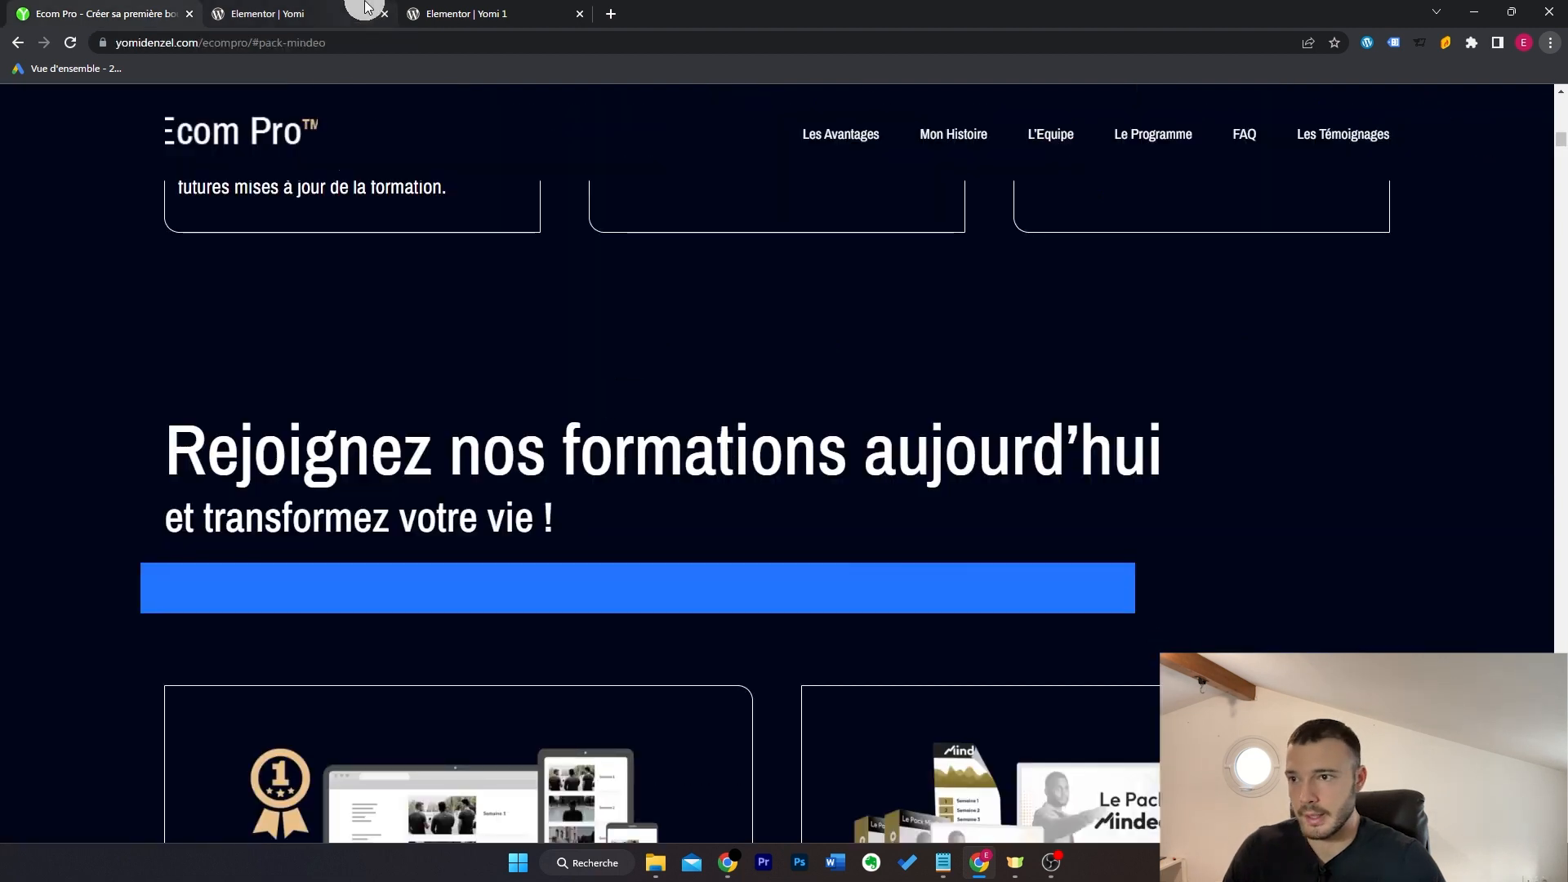
Step: Unlink the blue spacer's margins and set its right margin to 240 px
{"action": "left_click", "coordinate": [365, 7]}
{"action": "scroll", "coordinate": [217, 291], "scroll_direction": "up", "scroll_amount": 3}
{"action": "left_click", "coordinate": [222, 221]}
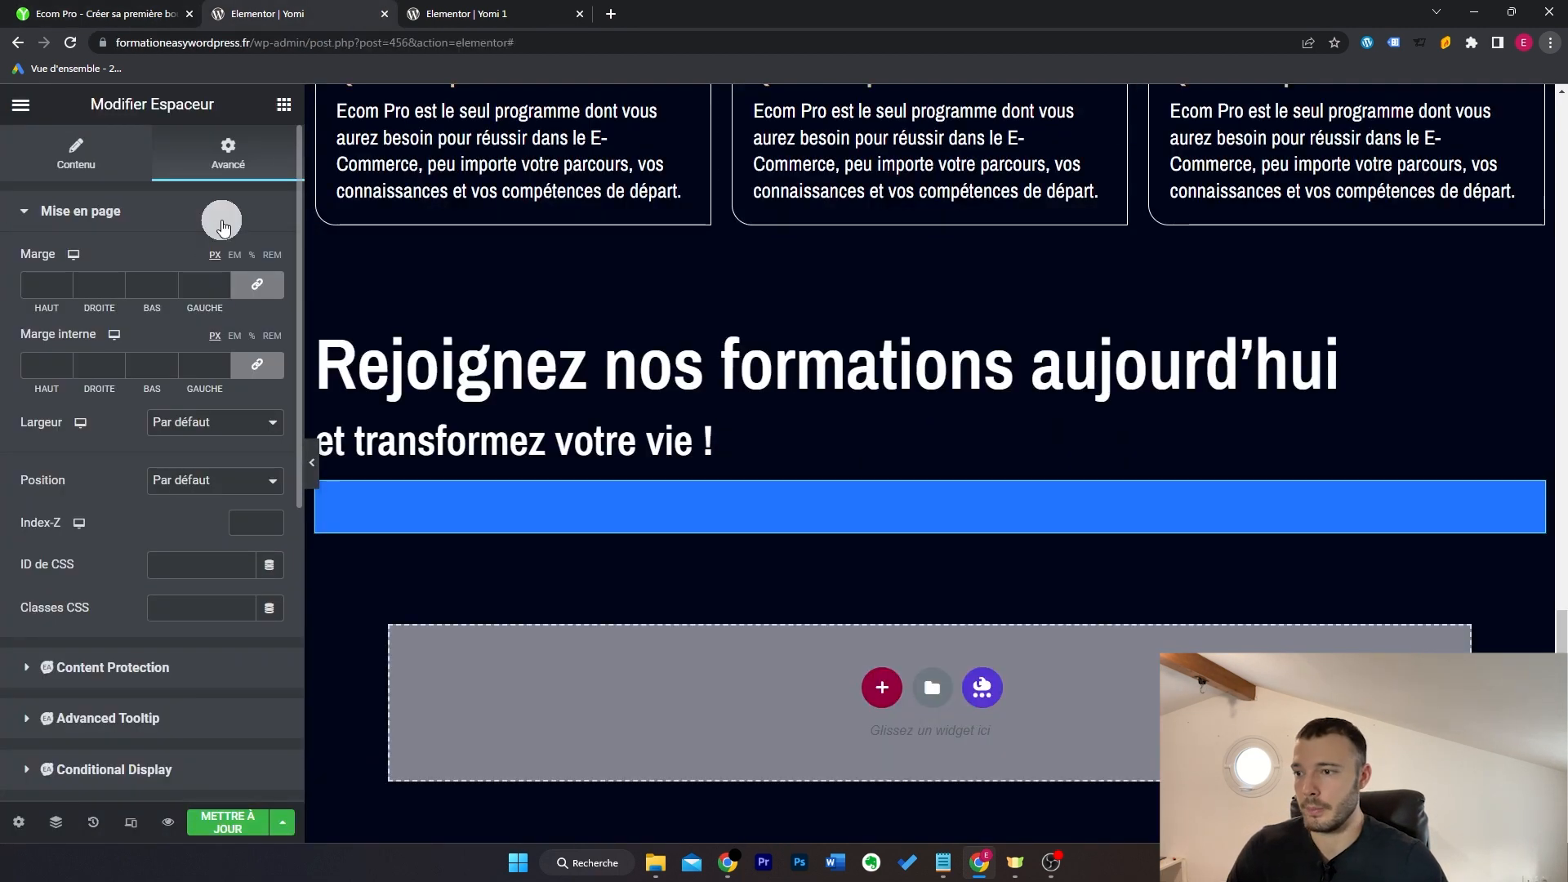
{"action": "left_click", "coordinate": [258, 290]}
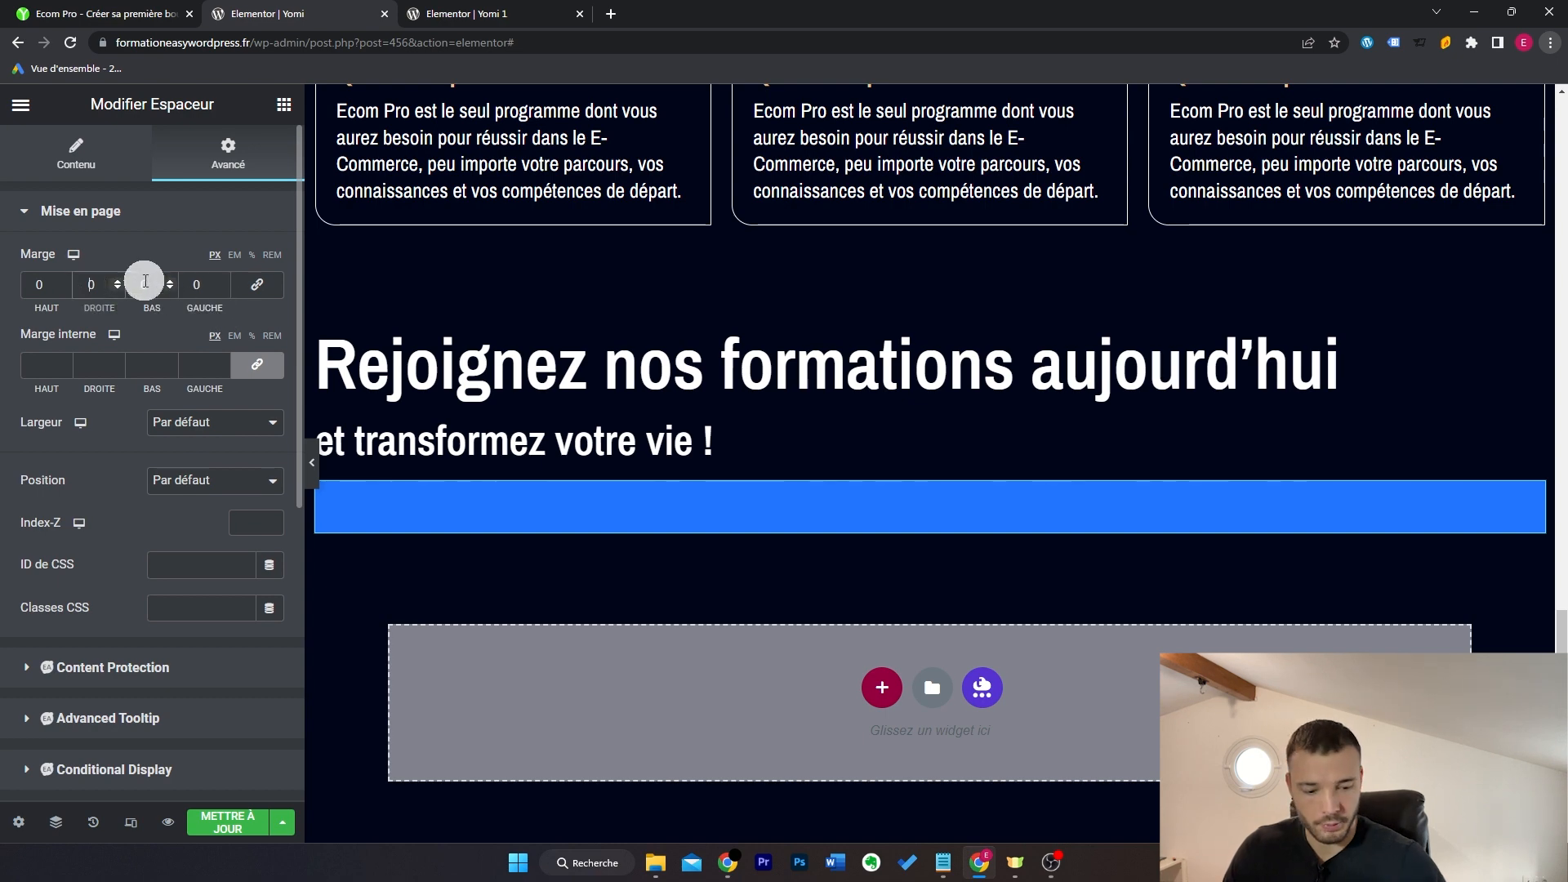
{"action": "type", "text": "24"}
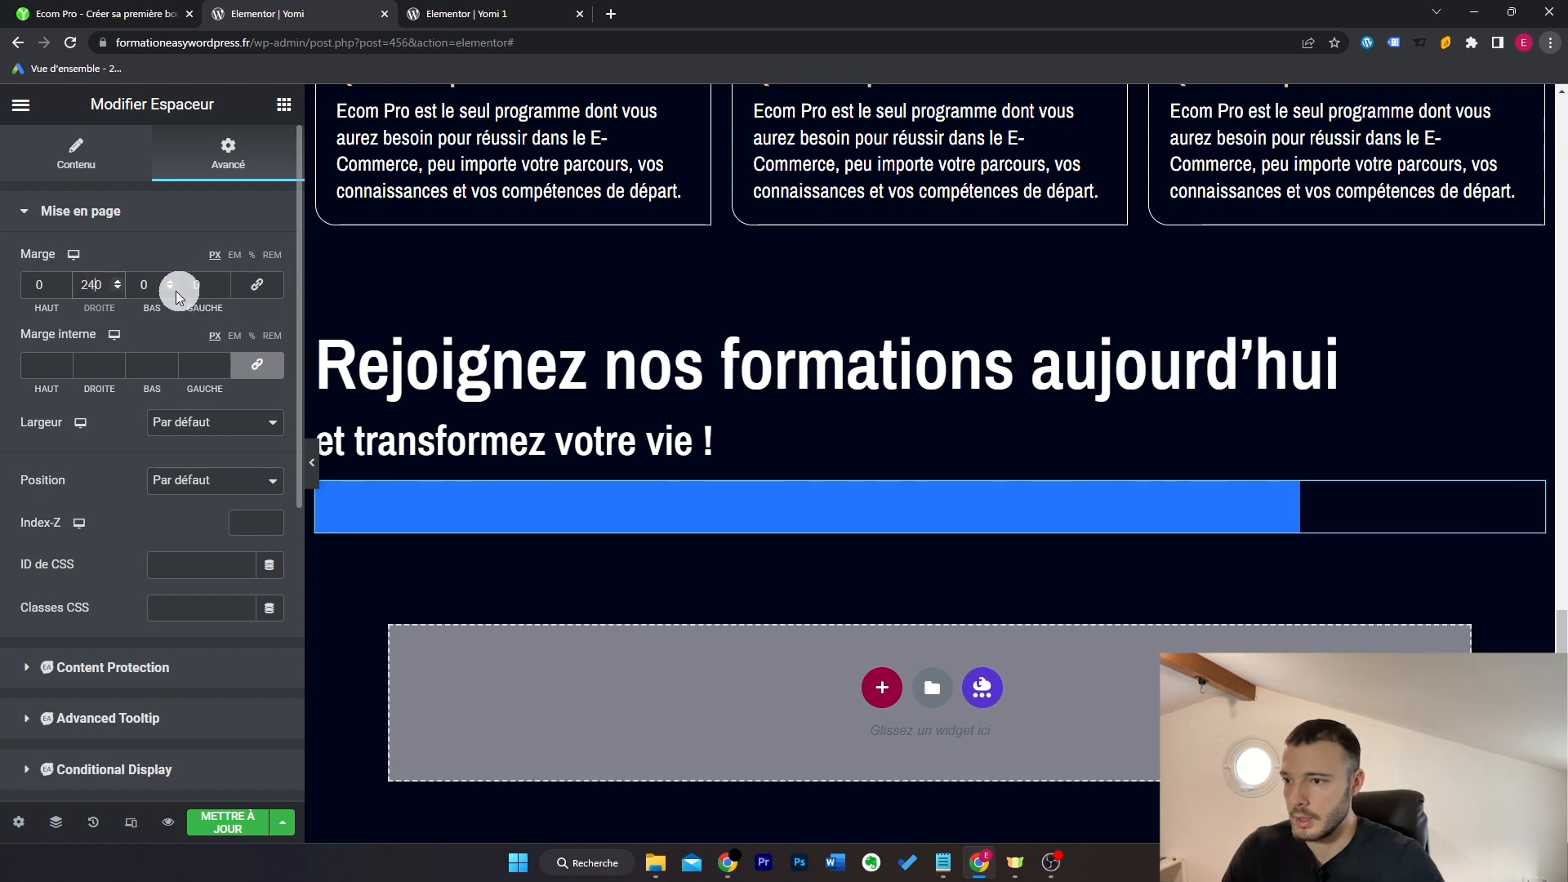
Step: Give the blue spacer a negative left margin so it starts slightly before the headings, as on the original page
{"action": "left_click", "coordinate": [126, 13]}
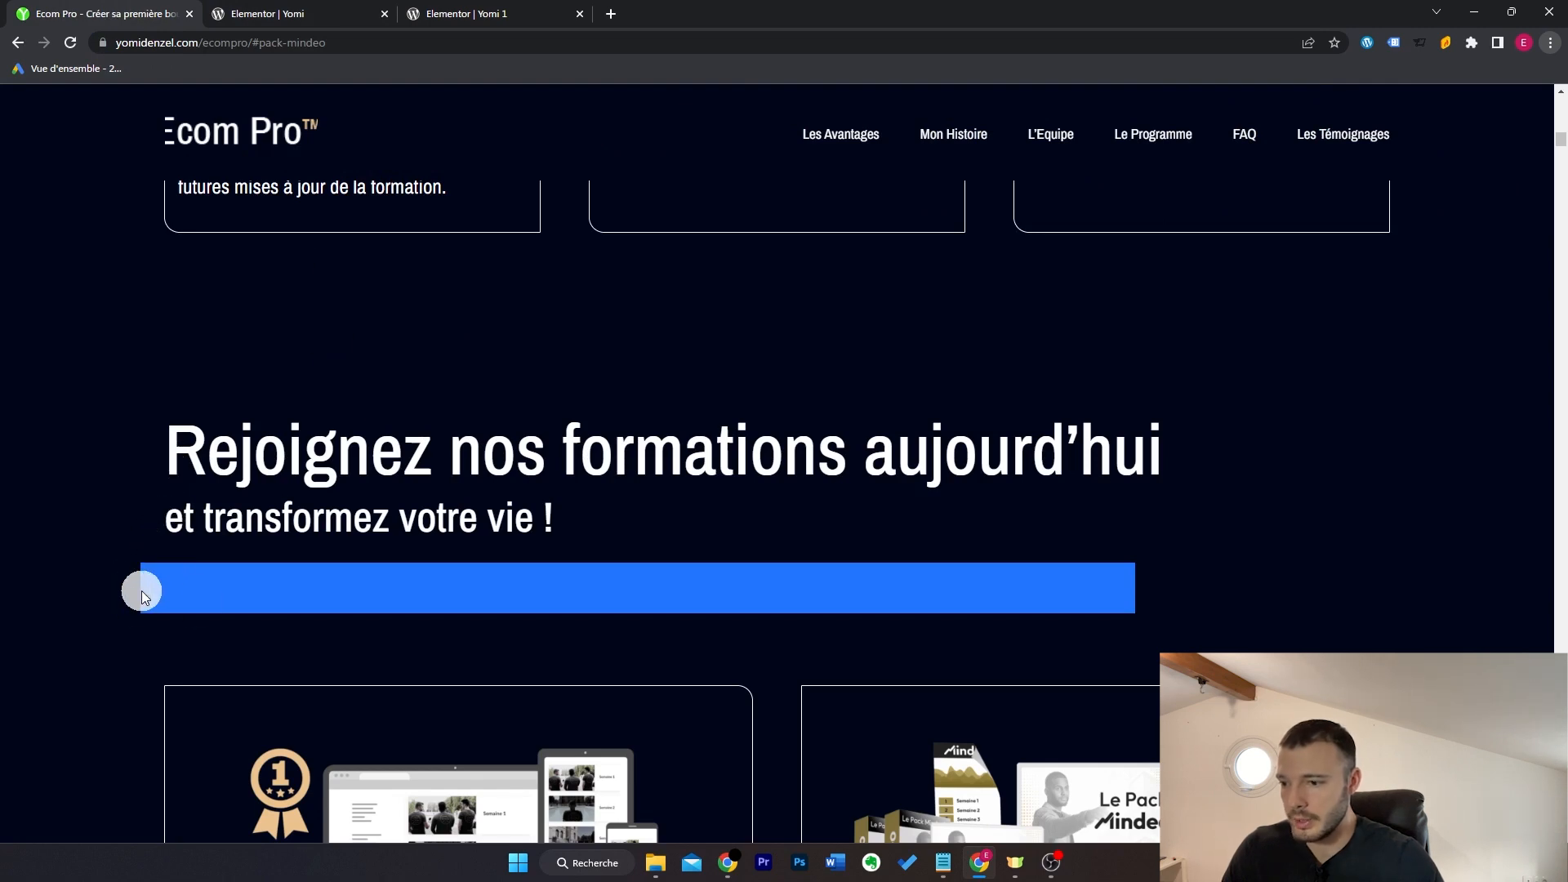
{"action": "left_click", "coordinate": [317, 8]}
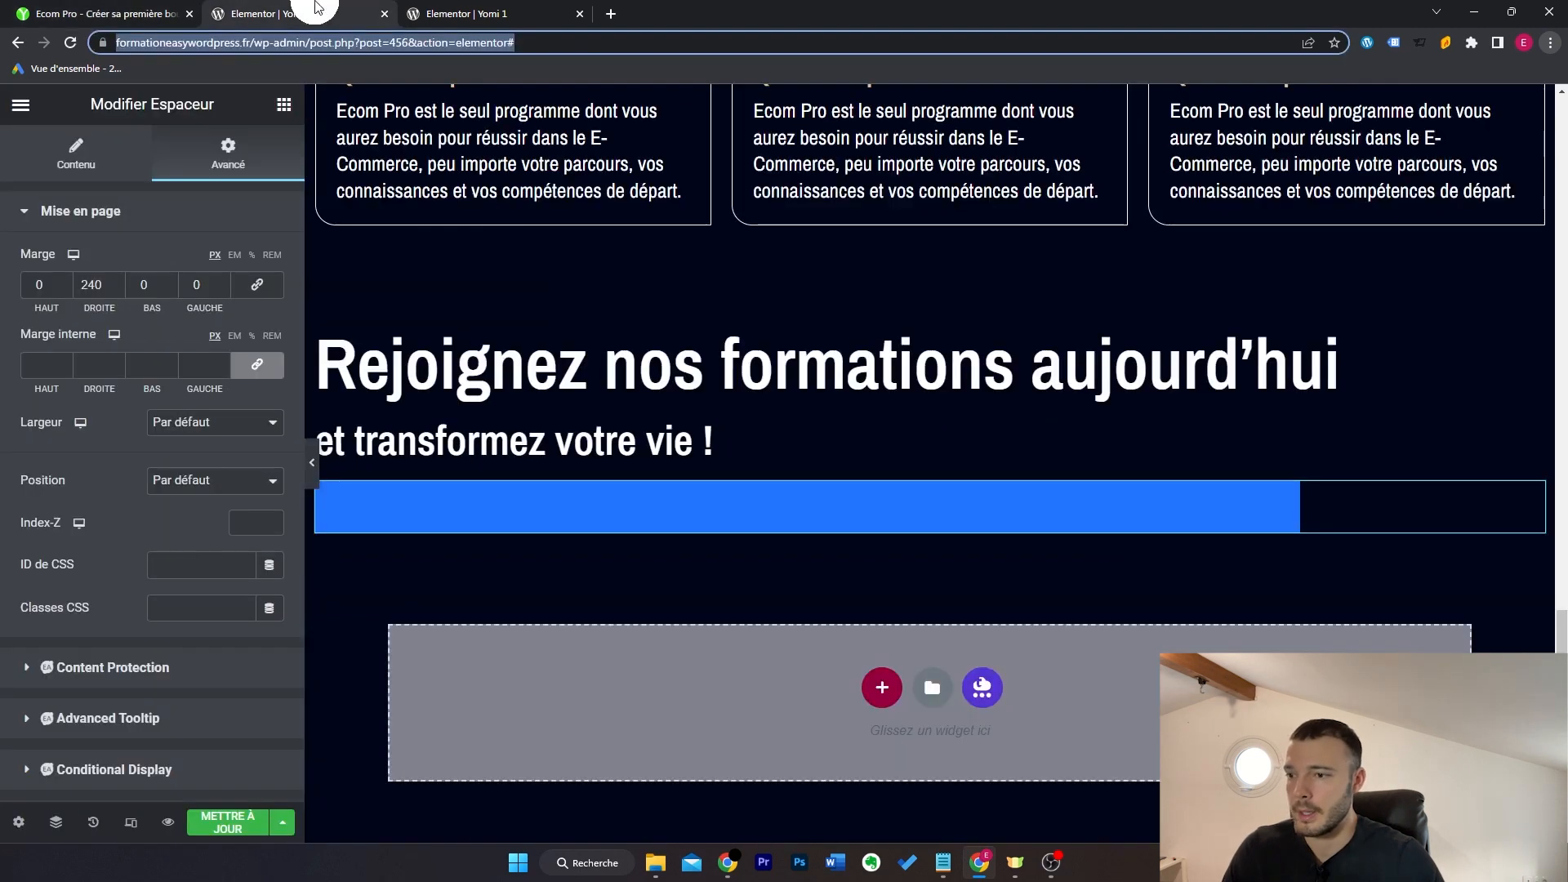
{"action": "left_click", "coordinate": [223, 292]}
{"action": "type", "text": "-4"}
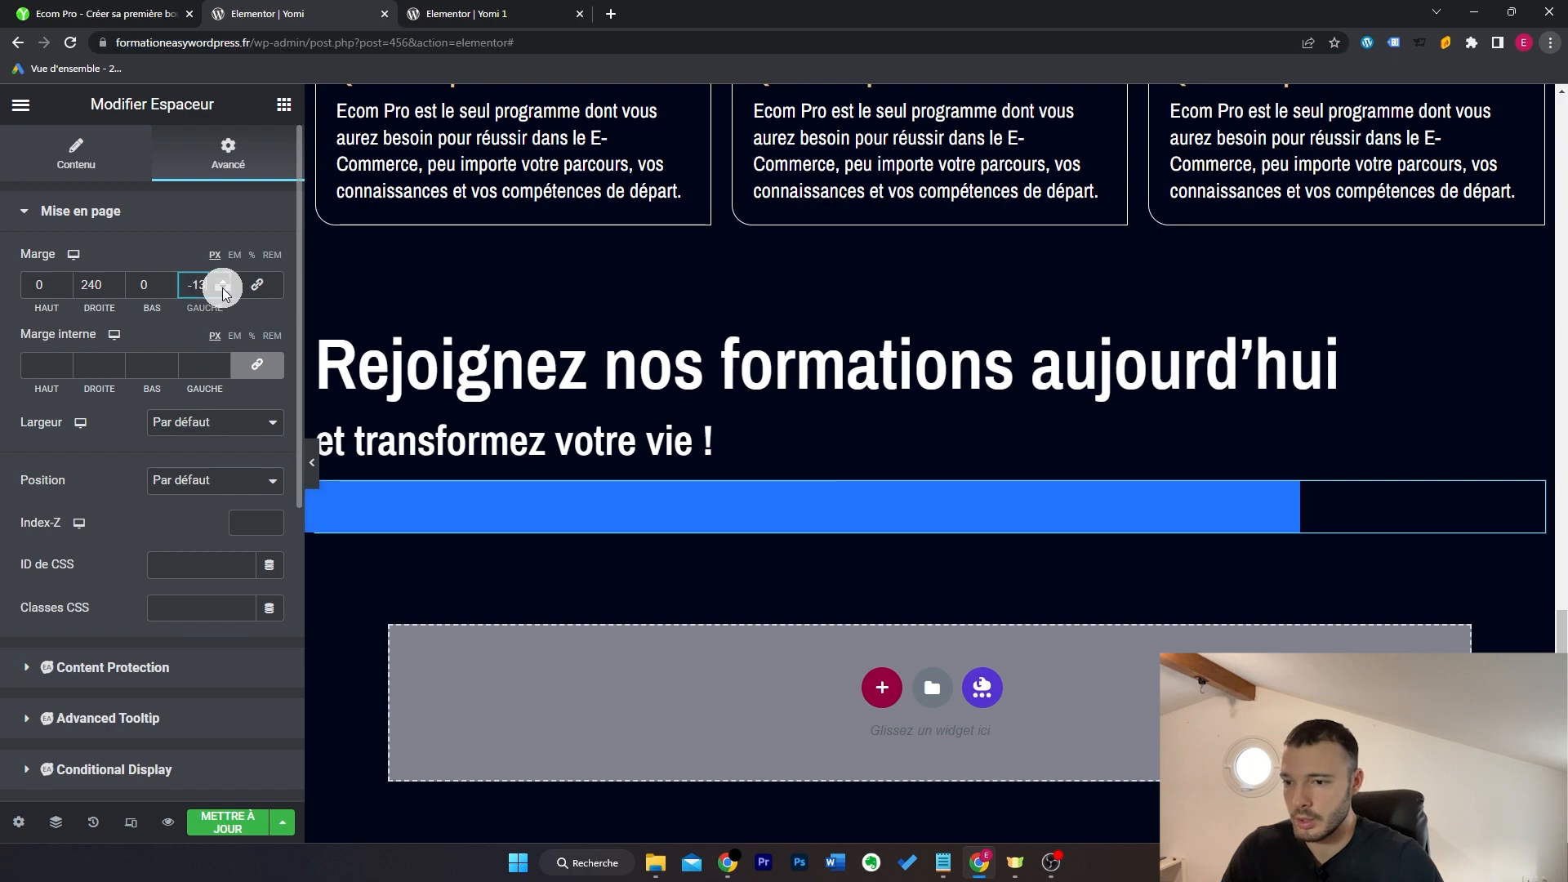
Step: View the blue bar at full page width and examine the original page's Ecom Pro and Pack Mindeo offer cards
{"action": "left_click", "coordinate": [314, 464]}
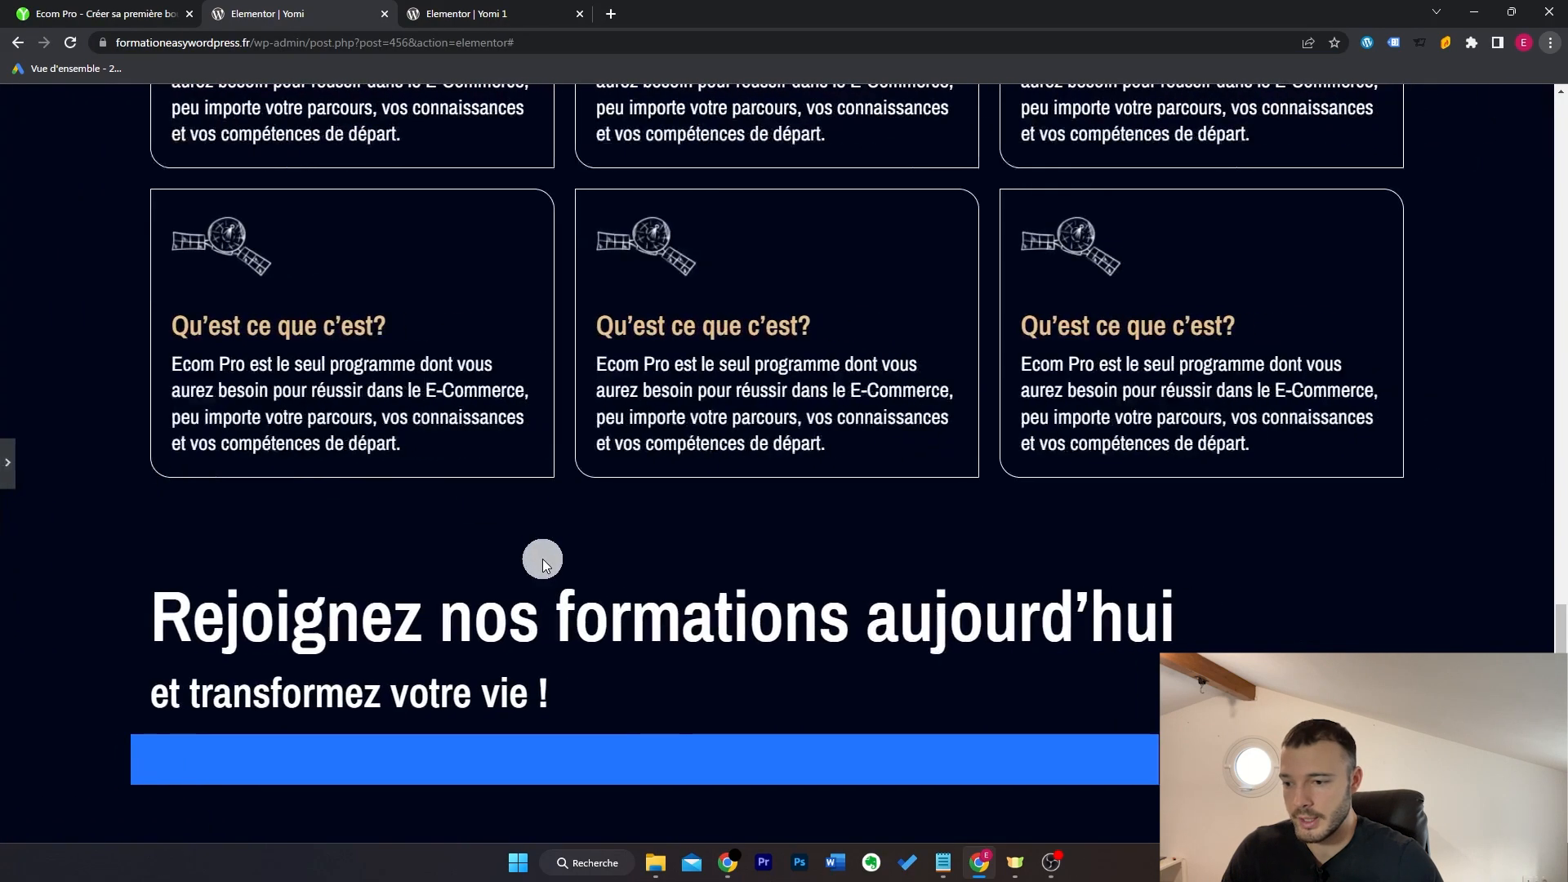
{"action": "key", "text": "ctrl+shift+Tab"}
{"action": "scroll", "coordinate": [601, 469], "scroll_direction": "down", "scroll_amount": 2}
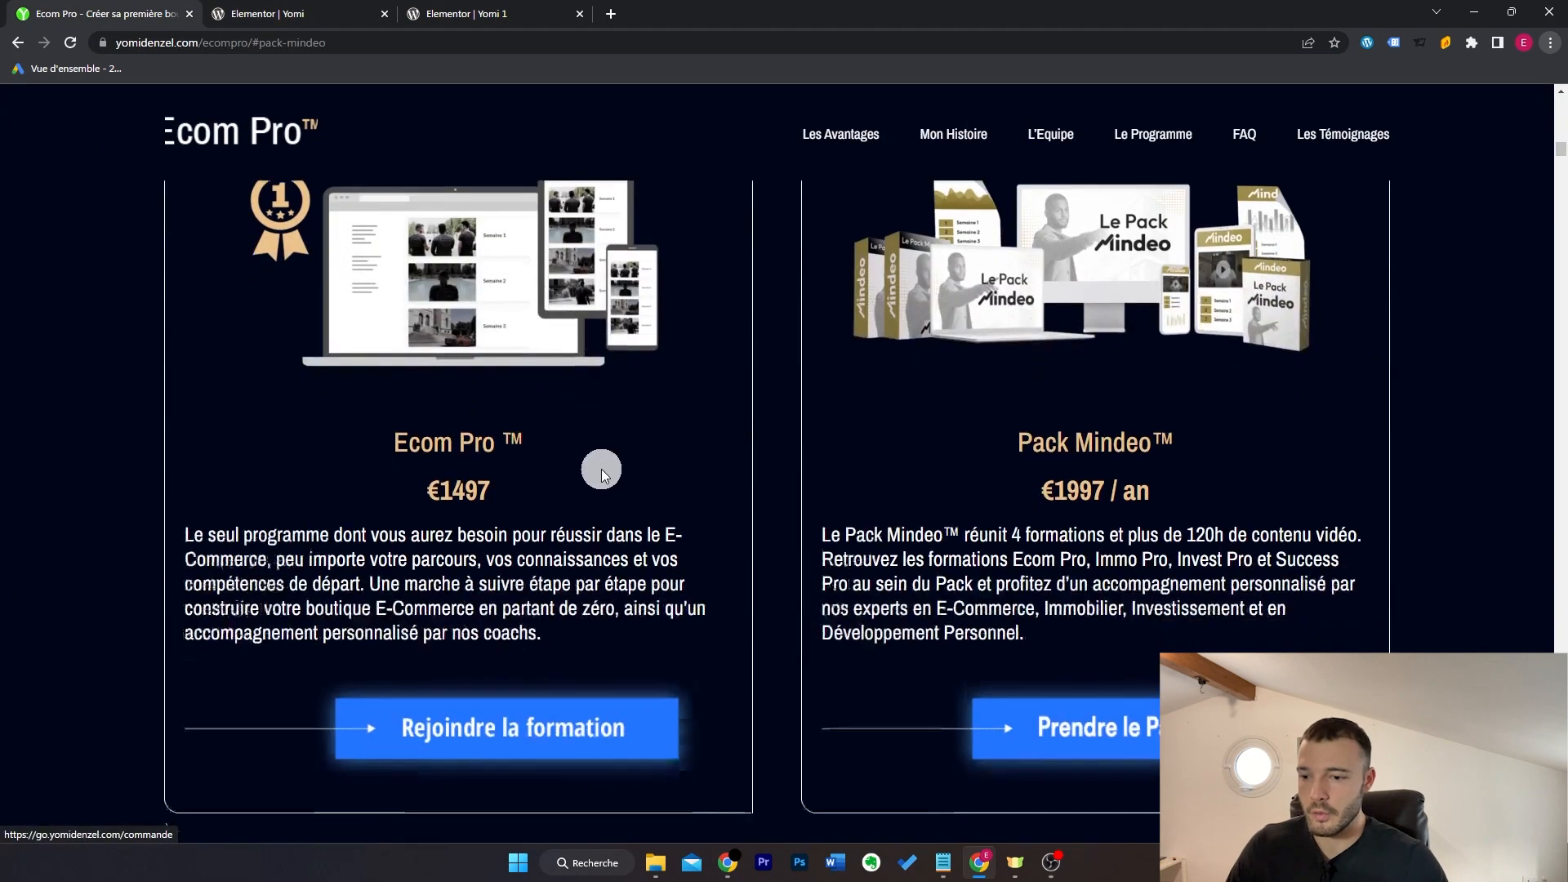
{"action": "scroll", "coordinate": [824, 441], "scroll_direction": "up", "scroll_amount": 3}
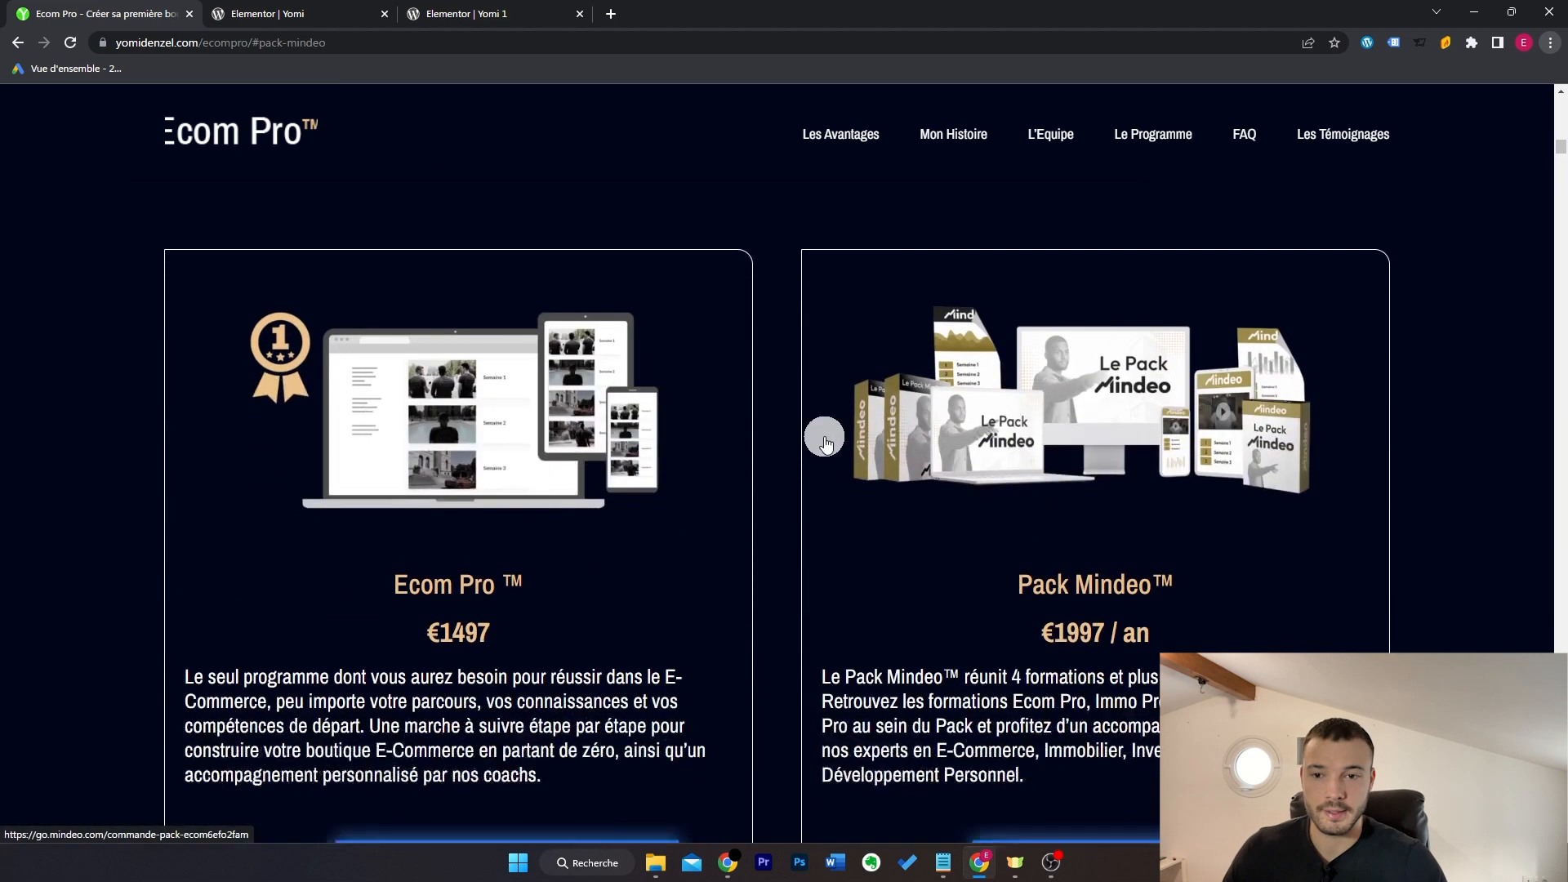
{"action": "scroll", "coordinate": [738, 325], "scroll_direction": "down", "scroll_amount": 1}
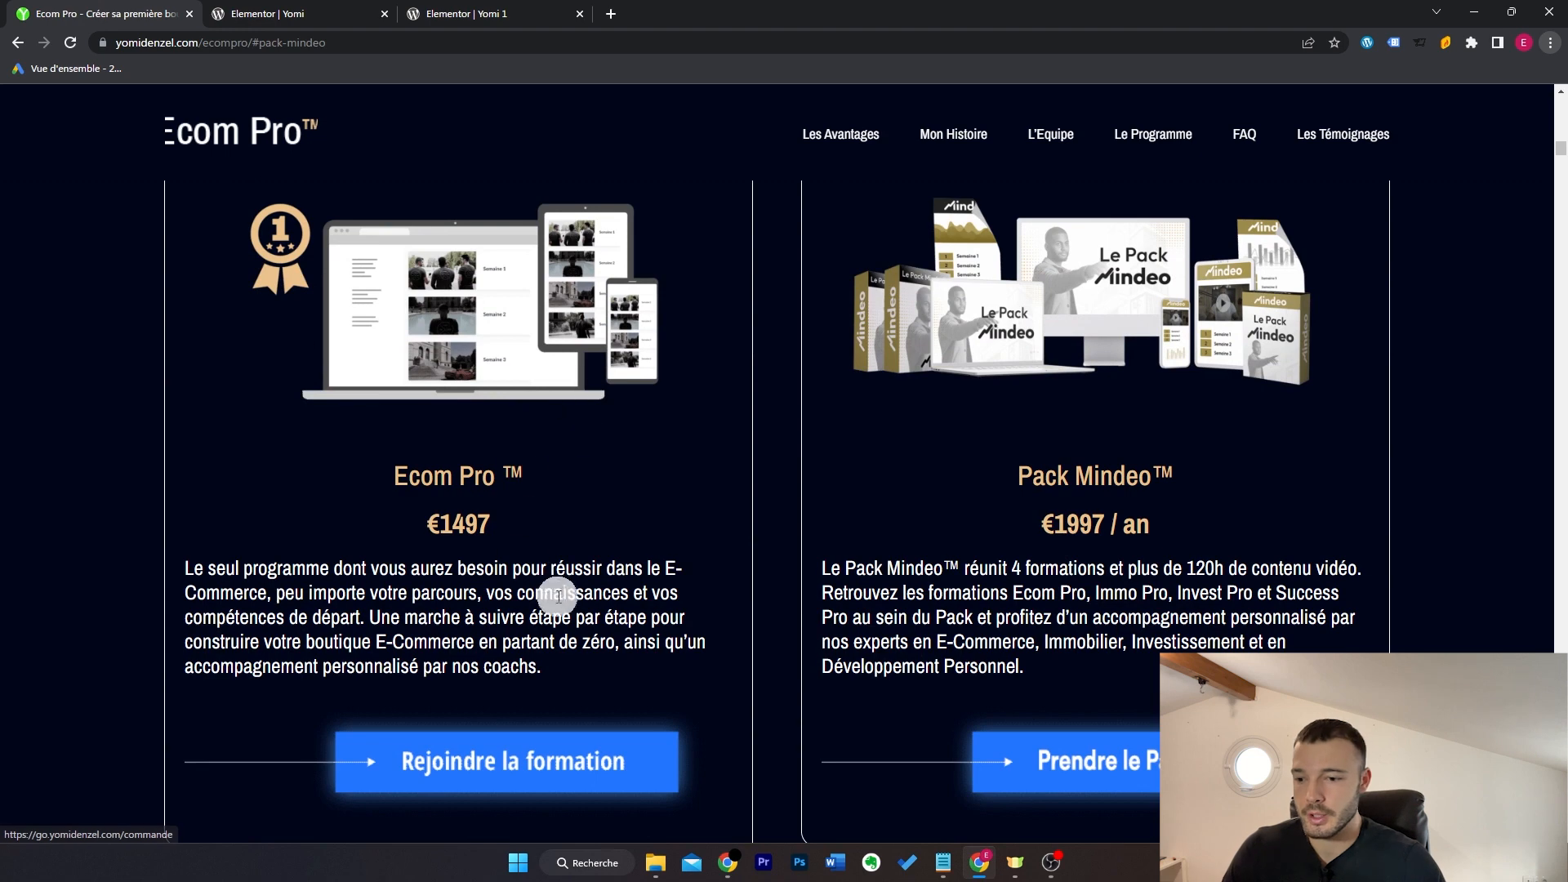
{"action": "scroll", "coordinate": [557, 594], "scroll_direction": "down", "scroll_amount": 1}
{"action": "scroll", "coordinate": [740, 508], "scroll_direction": "up", "scroll_amount": 1}
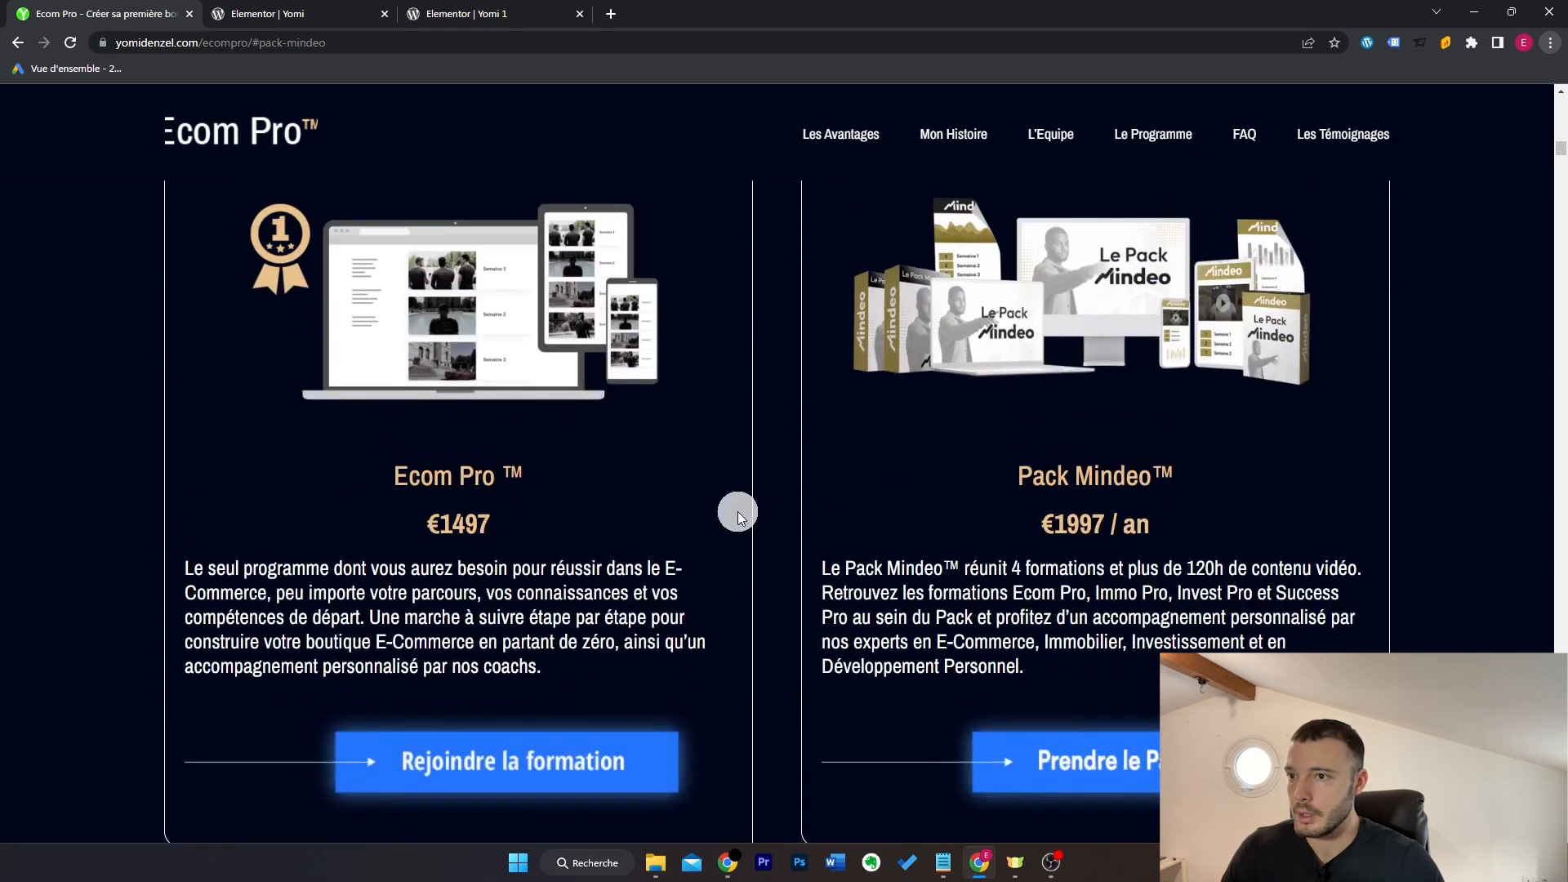
Step: Add a two-column section below the blue bar and place the course mockup image in its first column at 71% width
{"action": "left_click", "coordinate": [219, 7]}
{"action": "left_click", "coordinate": [876, 614]}
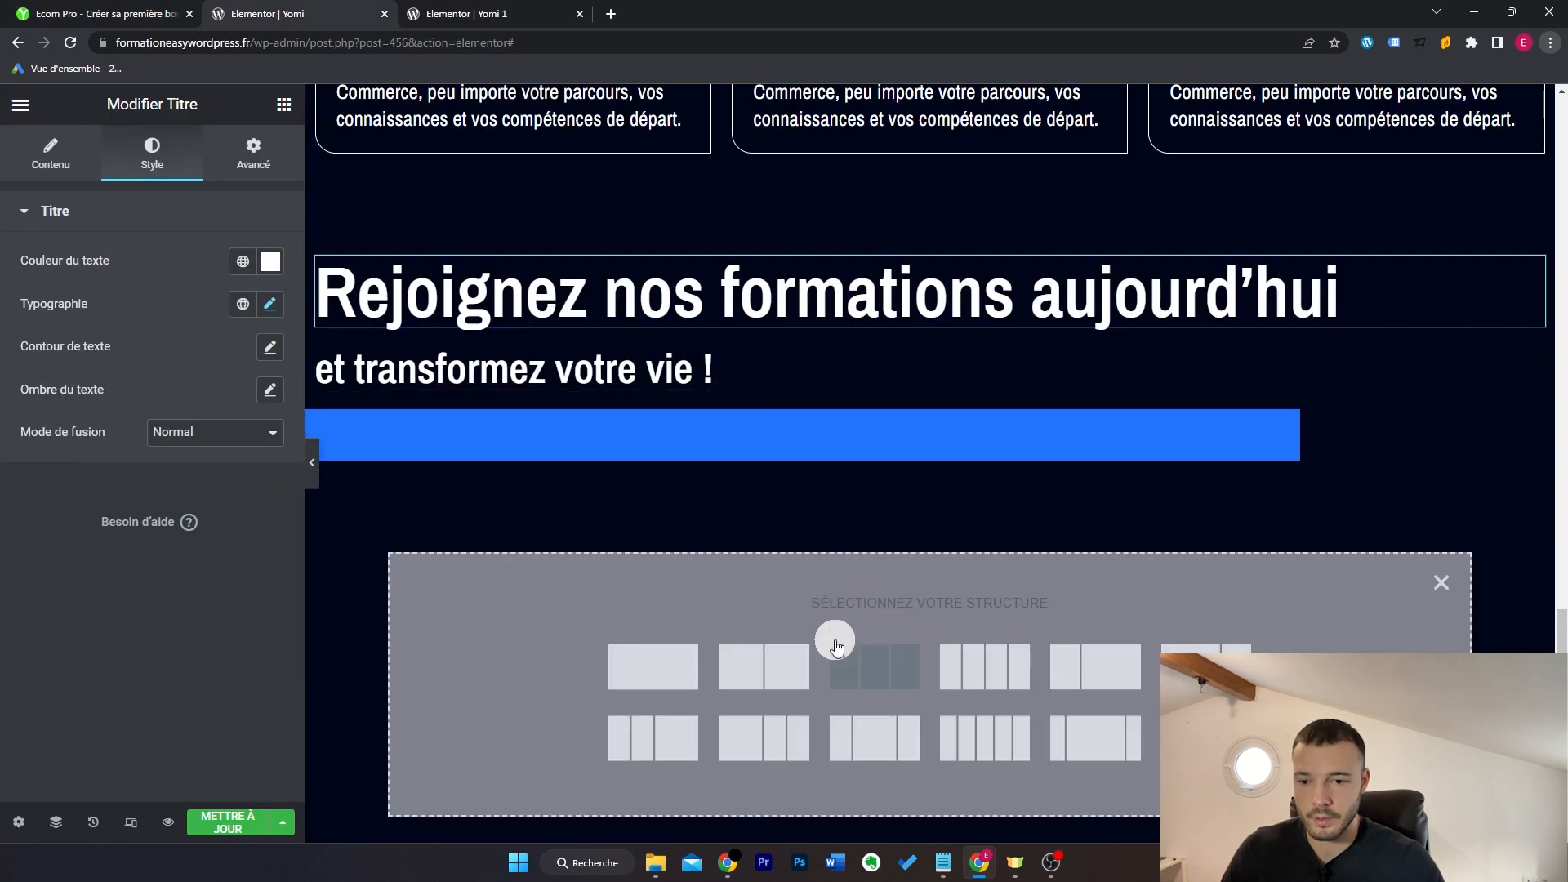
{"action": "left_click", "coordinate": [797, 674]}
{"action": "left_click_drag", "start_coordinate": [158, 455], "coordinate": [637, 490]}
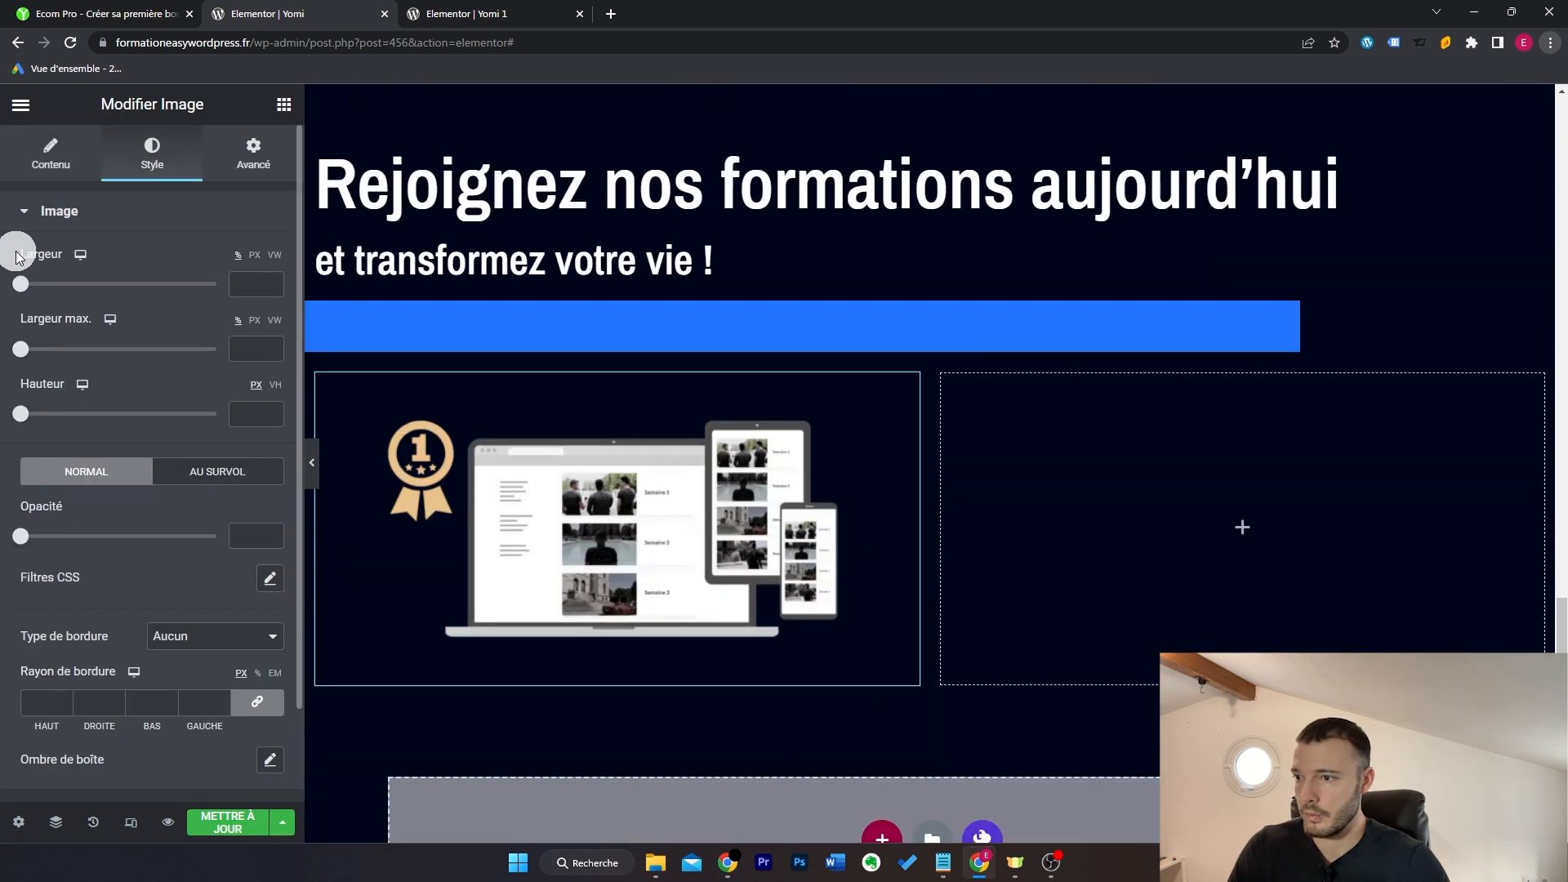
{"action": "left_click_drag", "start_coordinate": [25, 284], "coordinate": [164, 309]}
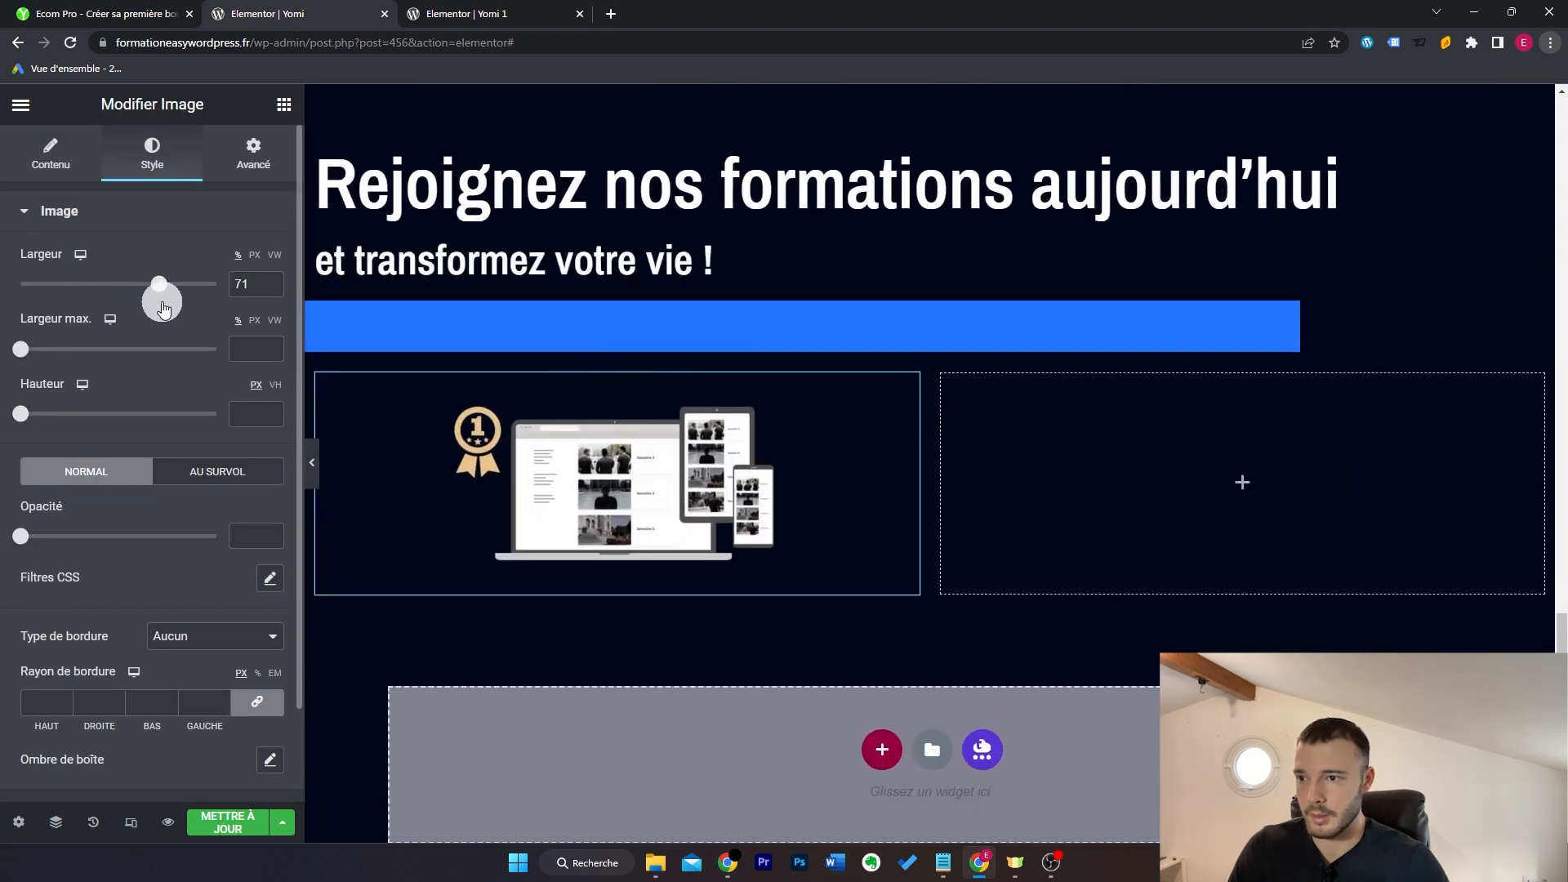
Step: Add a centred Title widget below the mockup image in the first column
{"action": "left_click", "coordinate": [284, 104]}
{"action": "left_click_drag", "start_coordinate": [231, 354], "coordinate": [645, 547]}
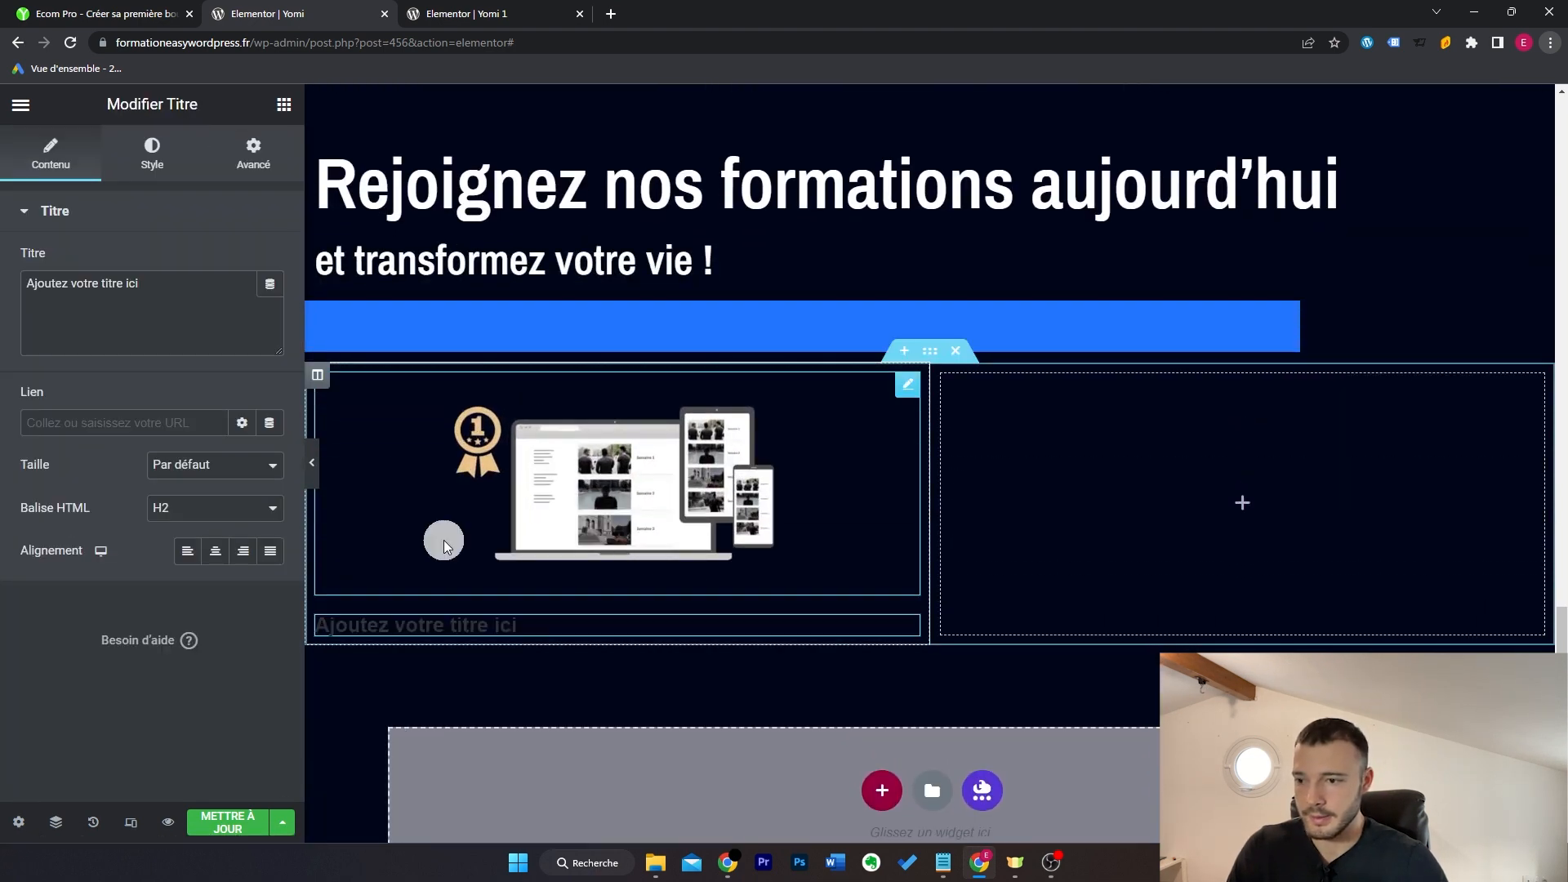
{"action": "left_click", "coordinate": [219, 537]}
Step: Fill the new title with "Ecom Pro ™" and "€1497" from the original page, separated by a <br> line break
{"action": "left_click", "coordinate": [109, 8]}
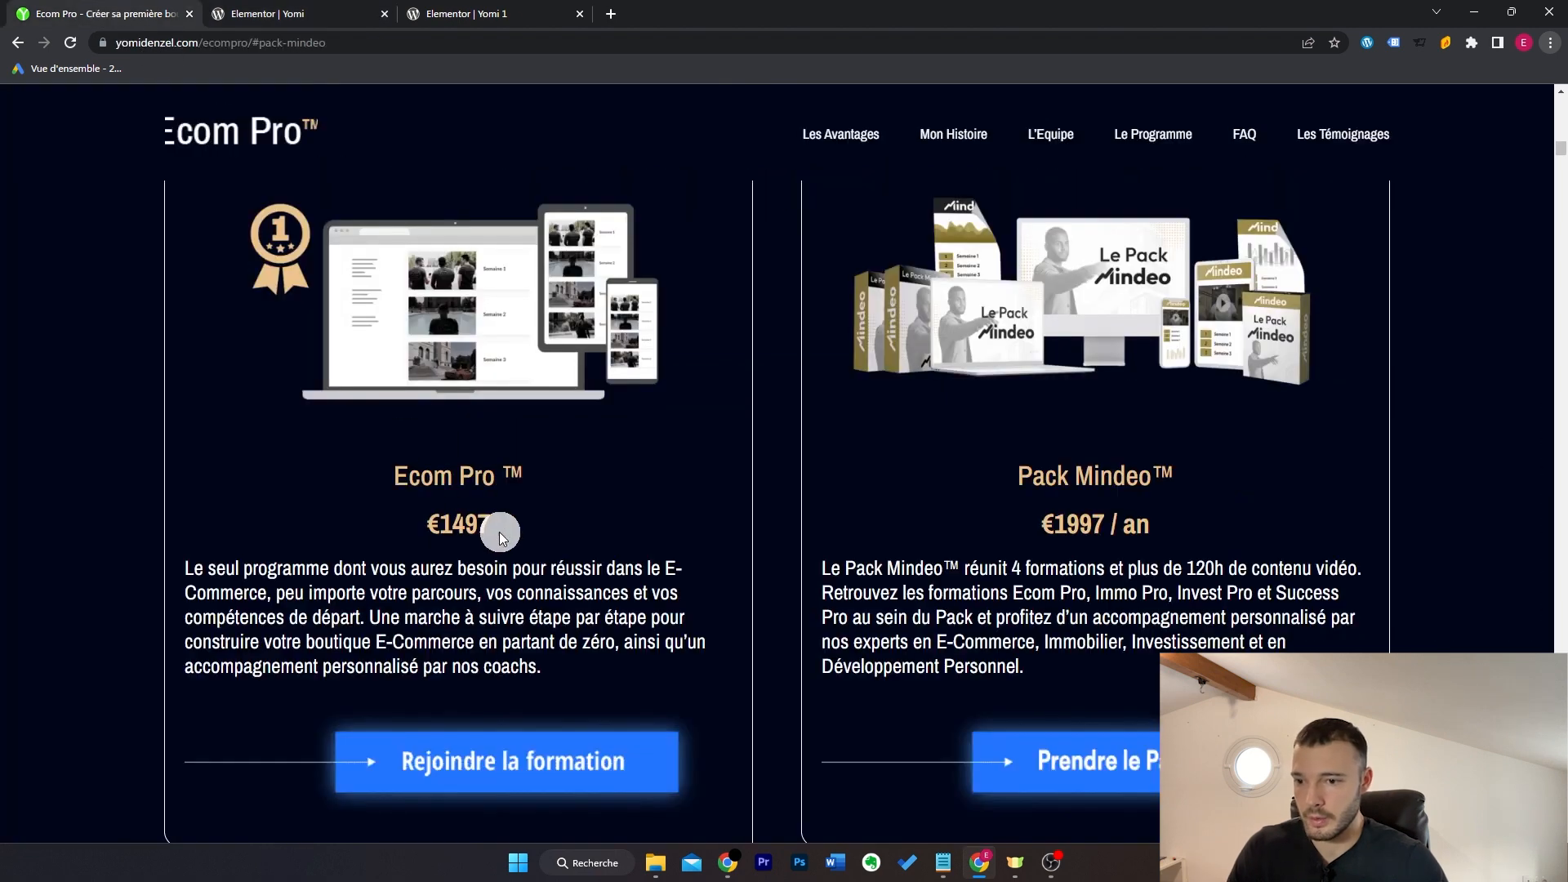
{"action": "left_click_drag", "start_coordinate": [499, 536], "coordinate": [385, 474]}
{"action": "key", "text": "ctrl+c"}
{"action": "key", "text": "ctrl+Tab"}
{"action": "key", "text": "ctrl+v"}
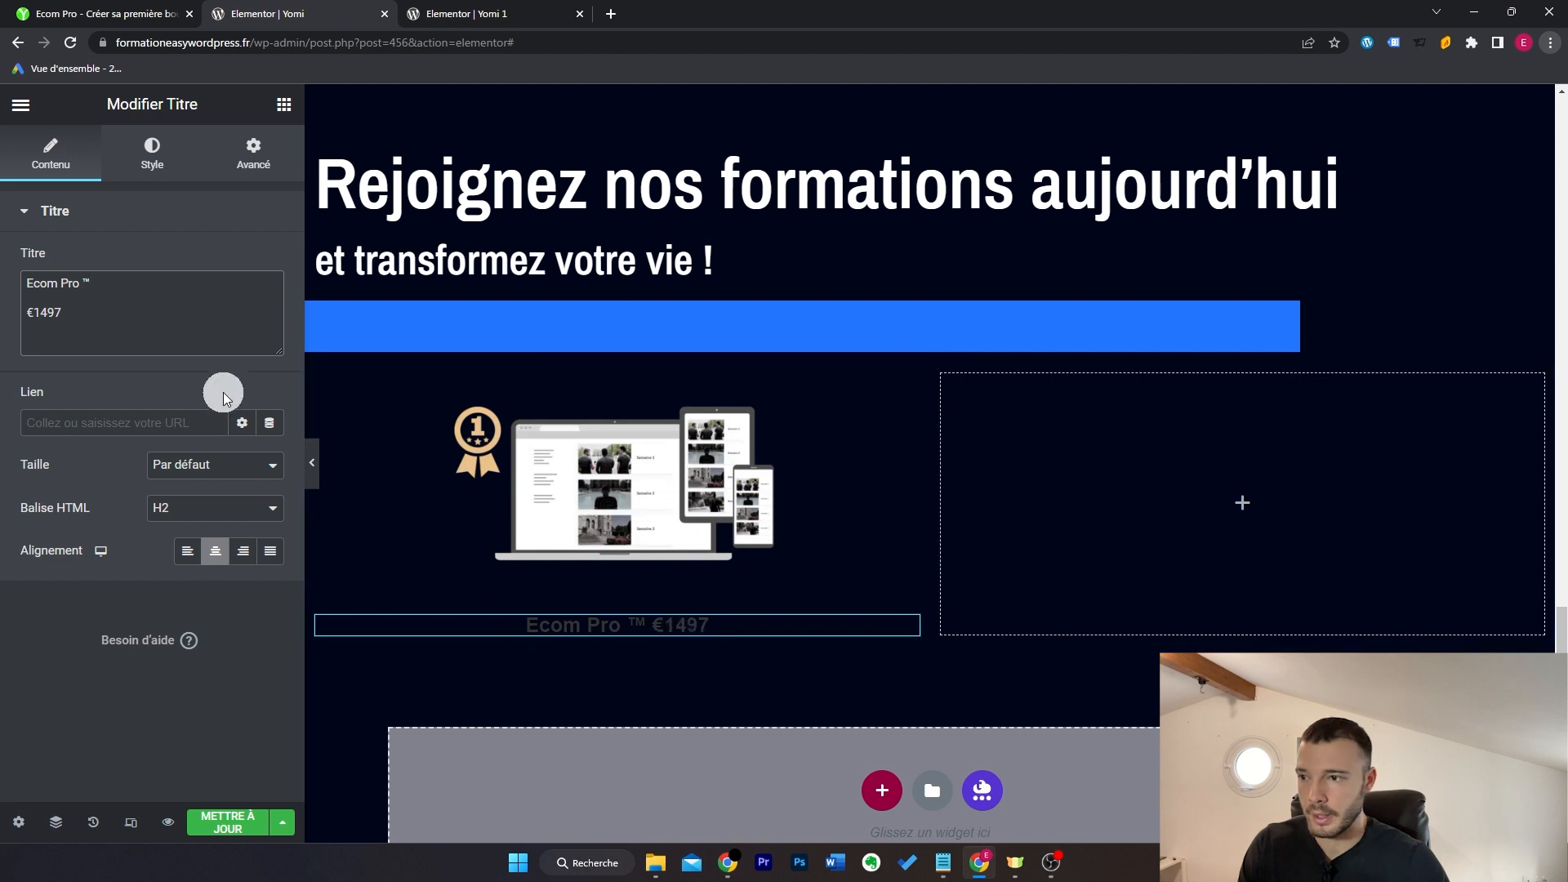
{"action": "type", "text": "<br"}
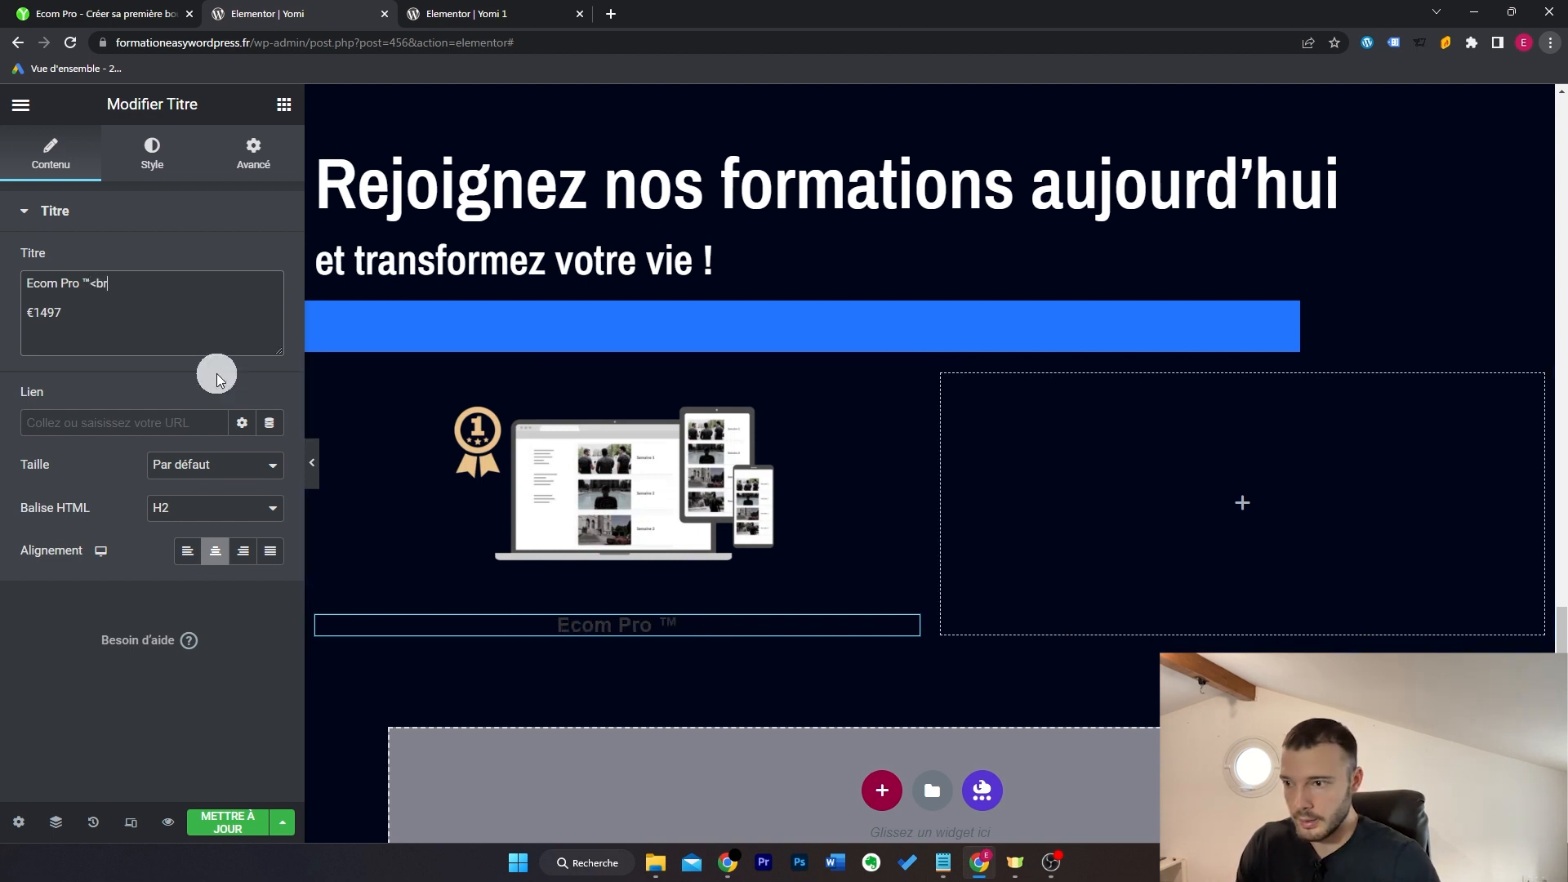
{"action": "type", "text": ">"}
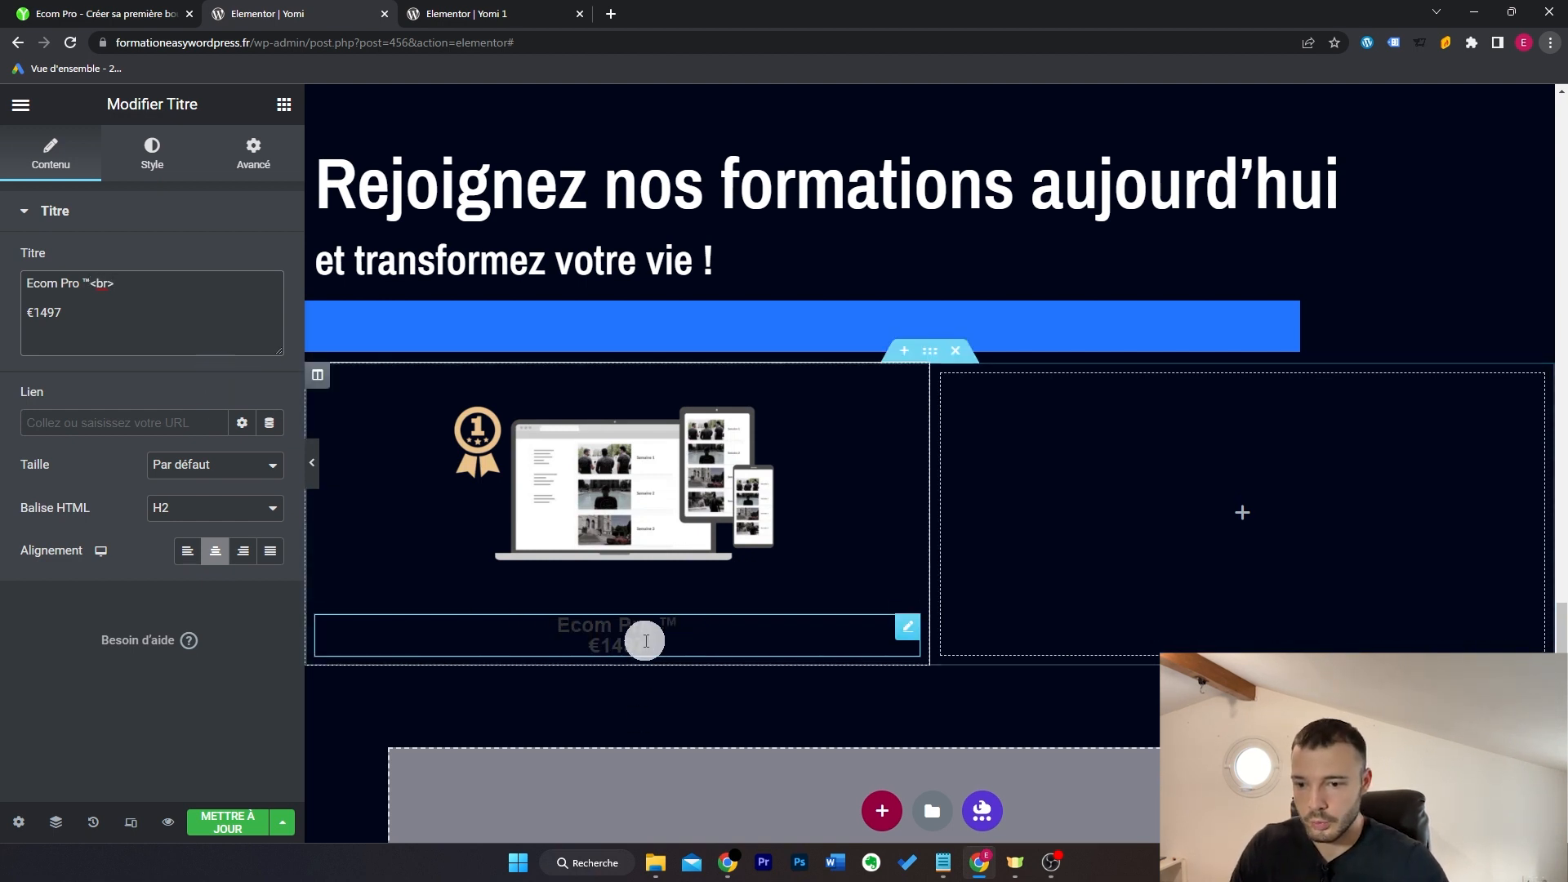
Step: Set the "Ecom Pro ™ €1497" title's text colour to the global gold #EAC28C
{"action": "left_click", "coordinate": [152, 154]}
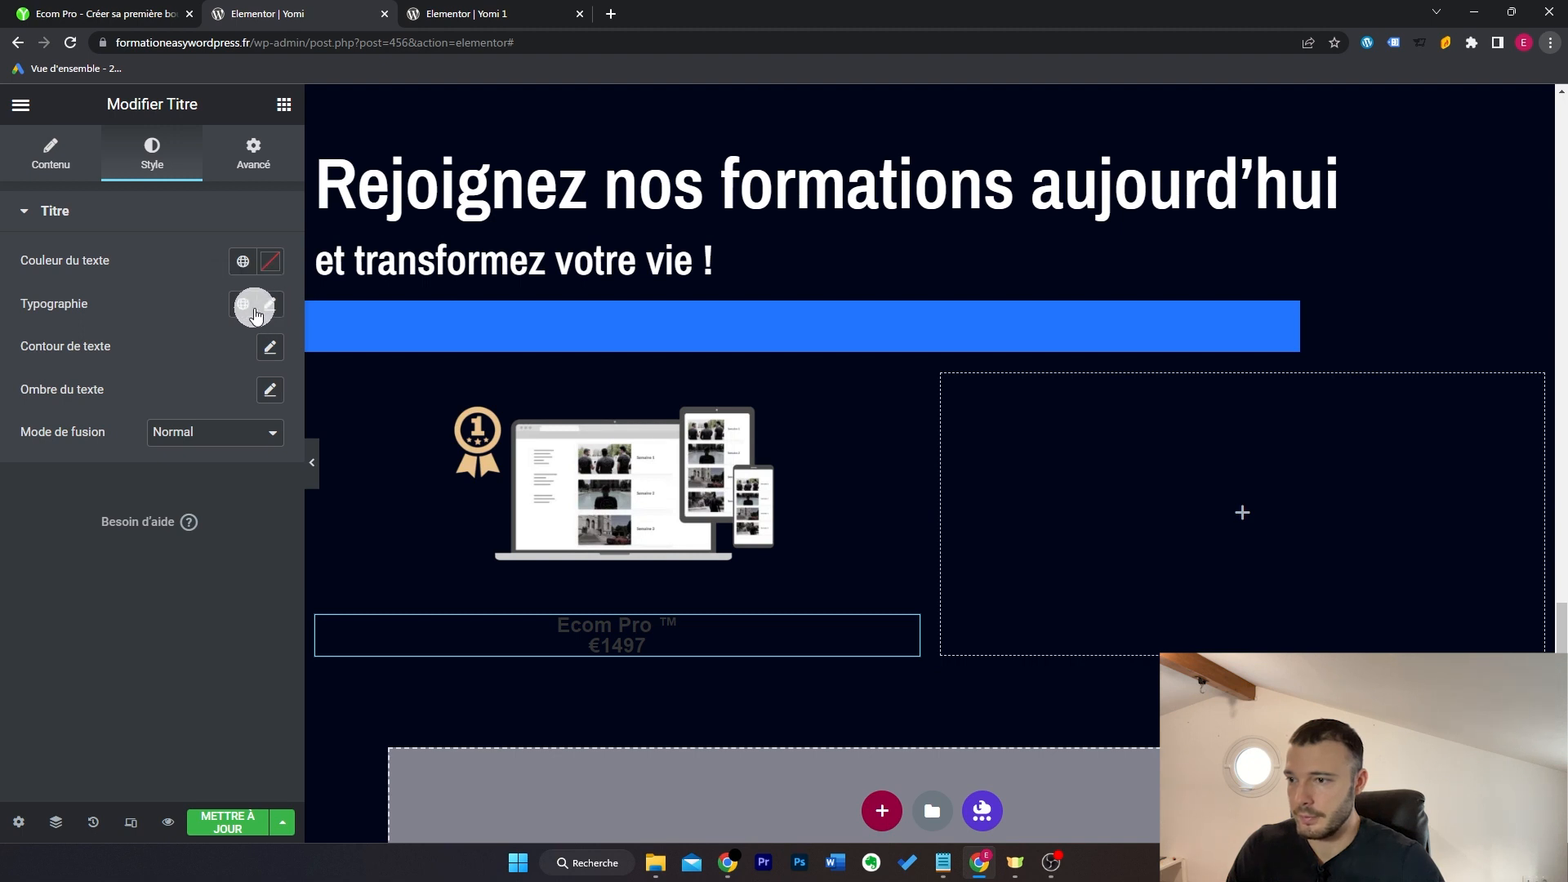
{"action": "left_click", "coordinate": [248, 279]}
{"action": "scroll", "coordinate": [161, 506], "scroll_direction": "down", "scroll_amount": 1}
{"action": "left_click", "coordinate": [162, 521]}
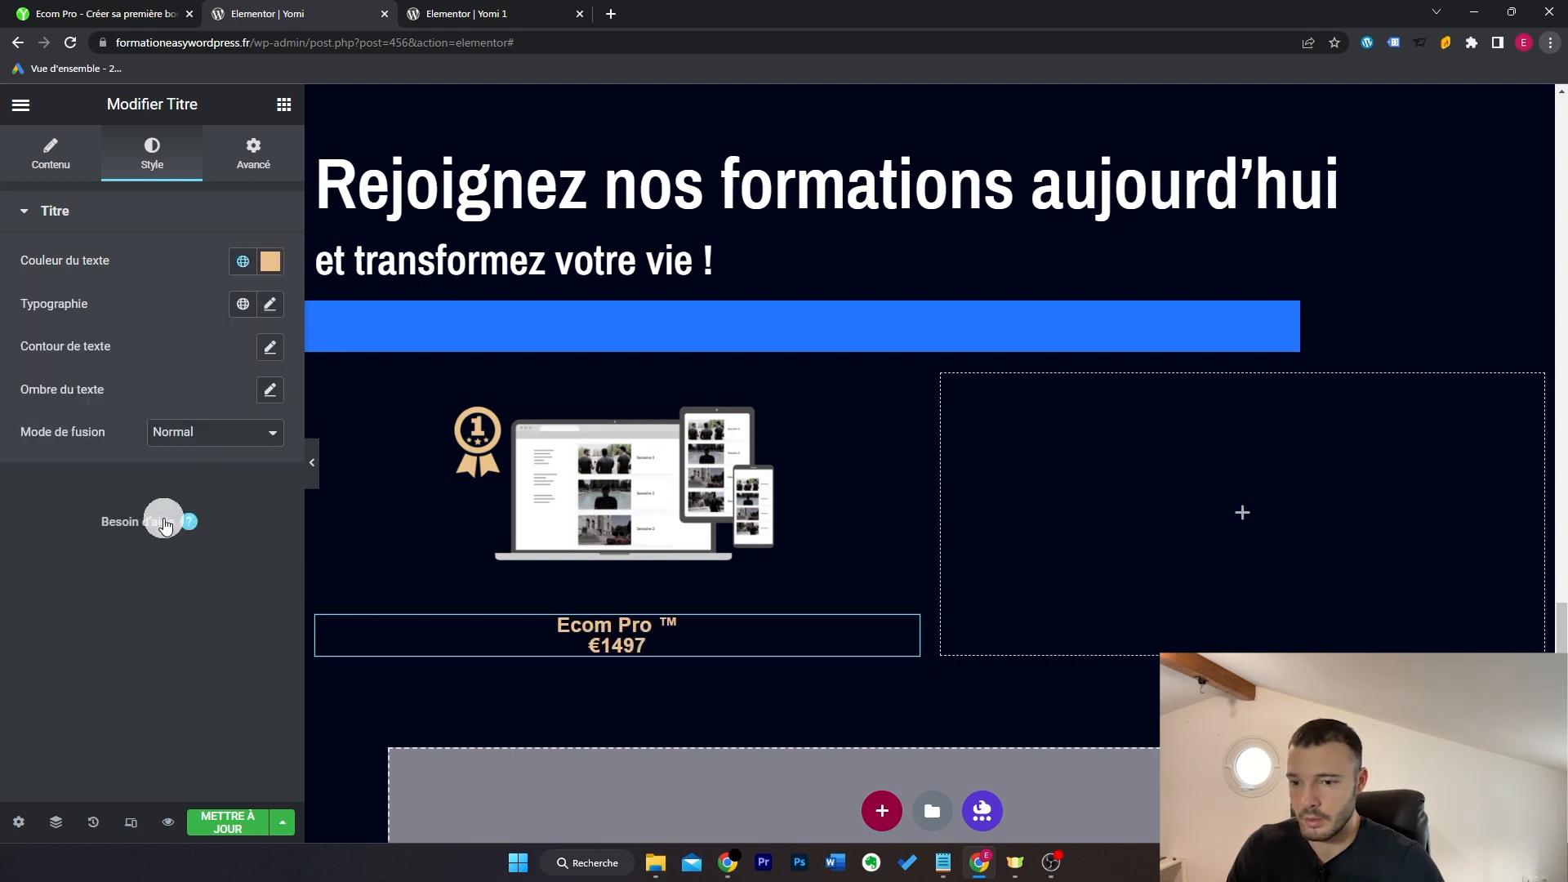
Step: Change the font family of the "Ecom Pro ™ €1497" title to the condensed font used in the page headings
{"action": "left_click", "coordinate": [267, 305]}
{"action": "left_click", "coordinate": [211, 401]}
{"action": "left_click", "coordinate": [212, 435]}
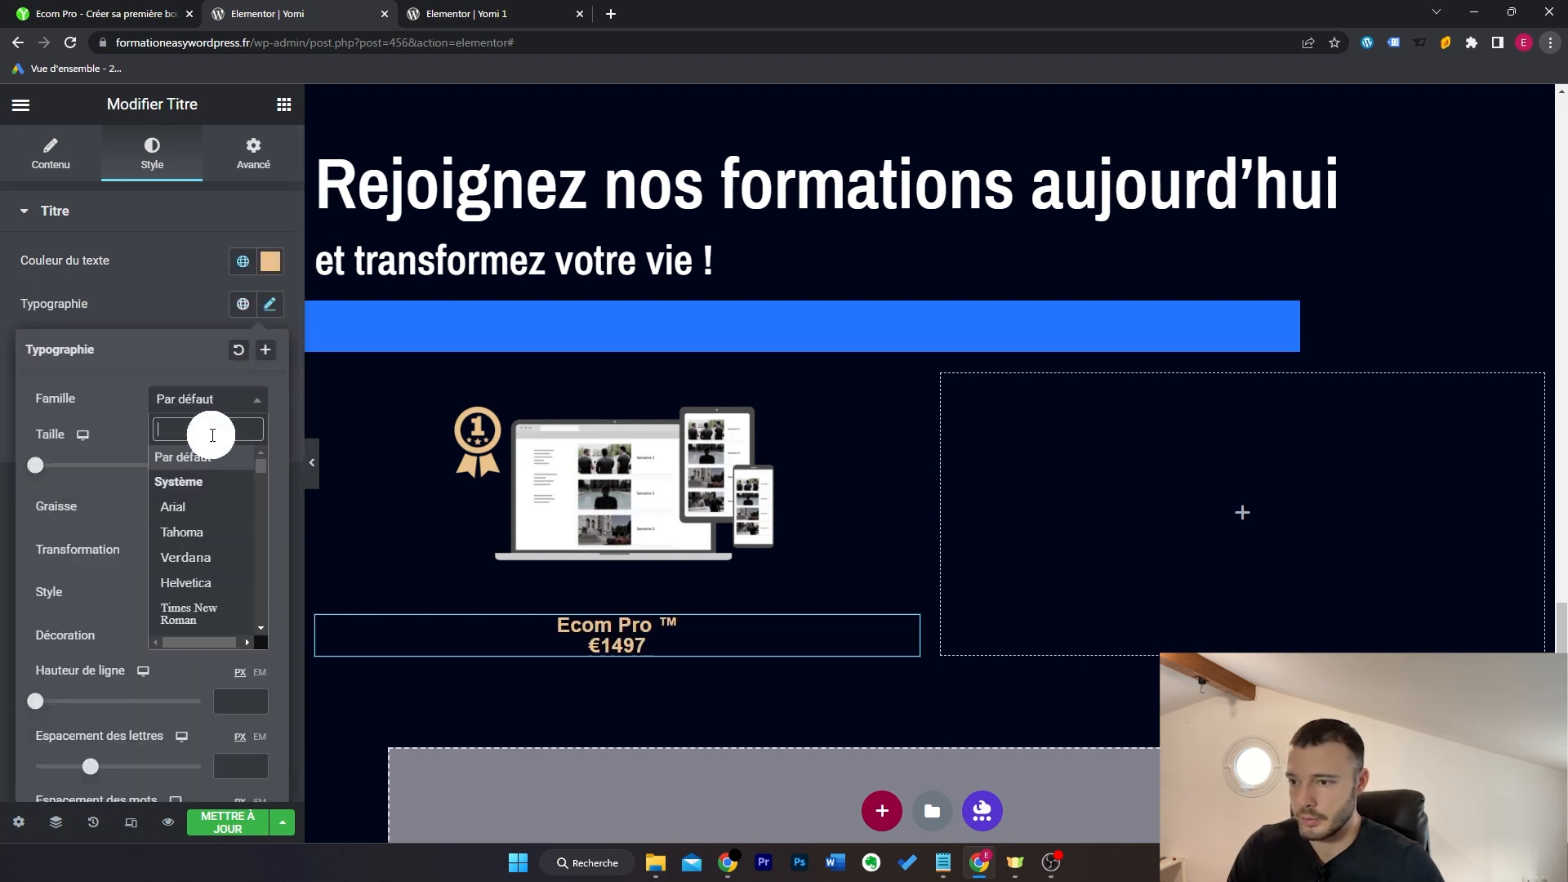
Step: Copy the Ecom Pro description paragraph from the original page into a text editor widget below the "Ecom Pro ™ €1497" title
{"action": "left_click", "coordinate": [139, 14]}
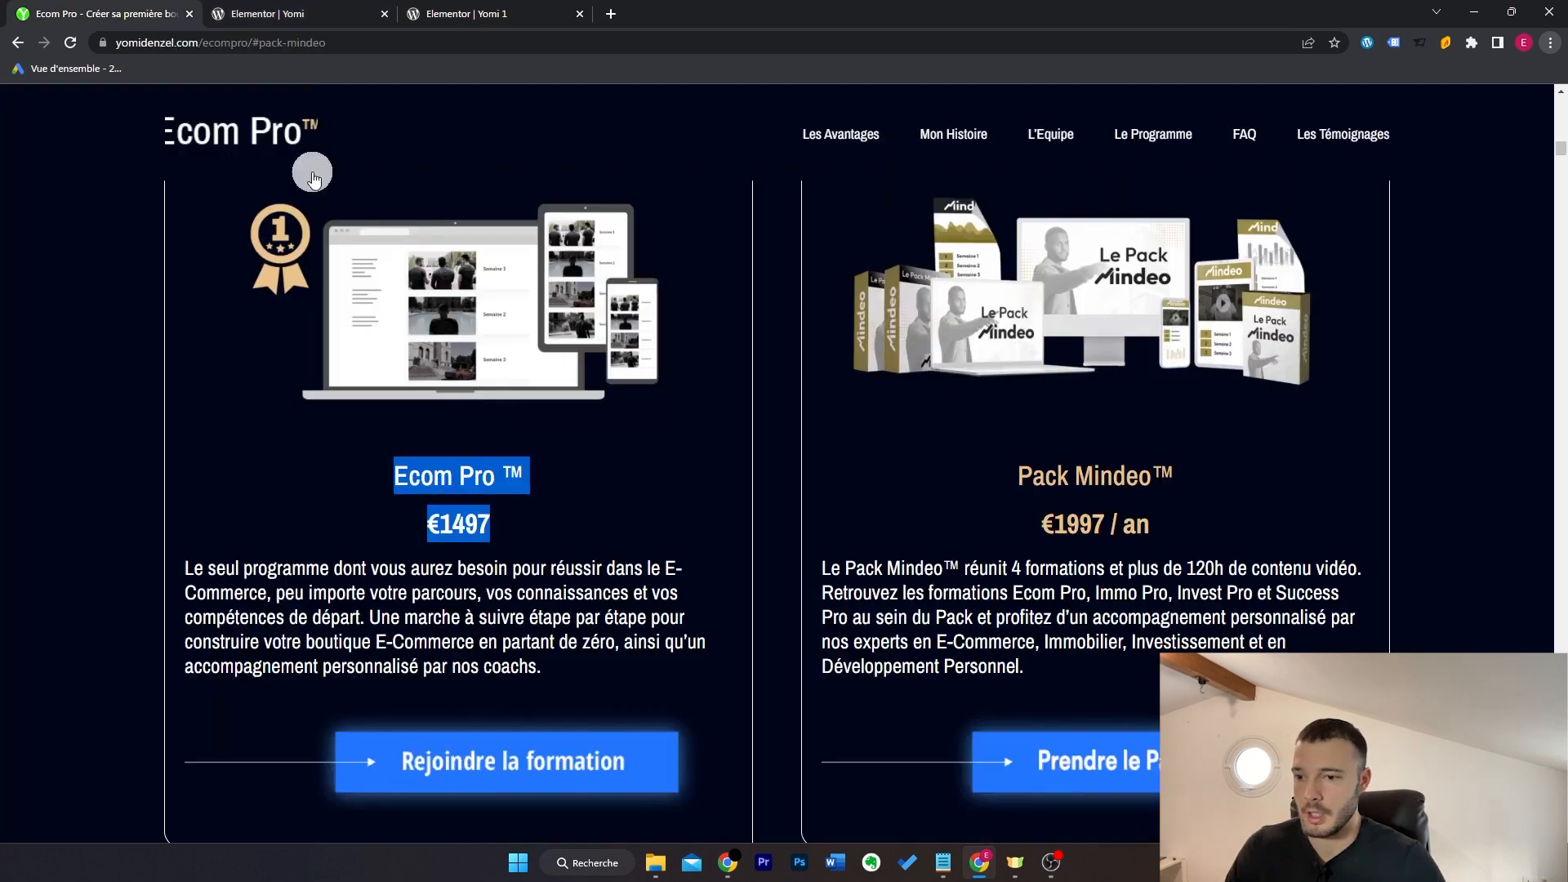
{"action": "left_click", "coordinate": [588, 644]}
{"action": "left_click_drag", "start_coordinate": [552, 668], "coordinate": [205, 565]}
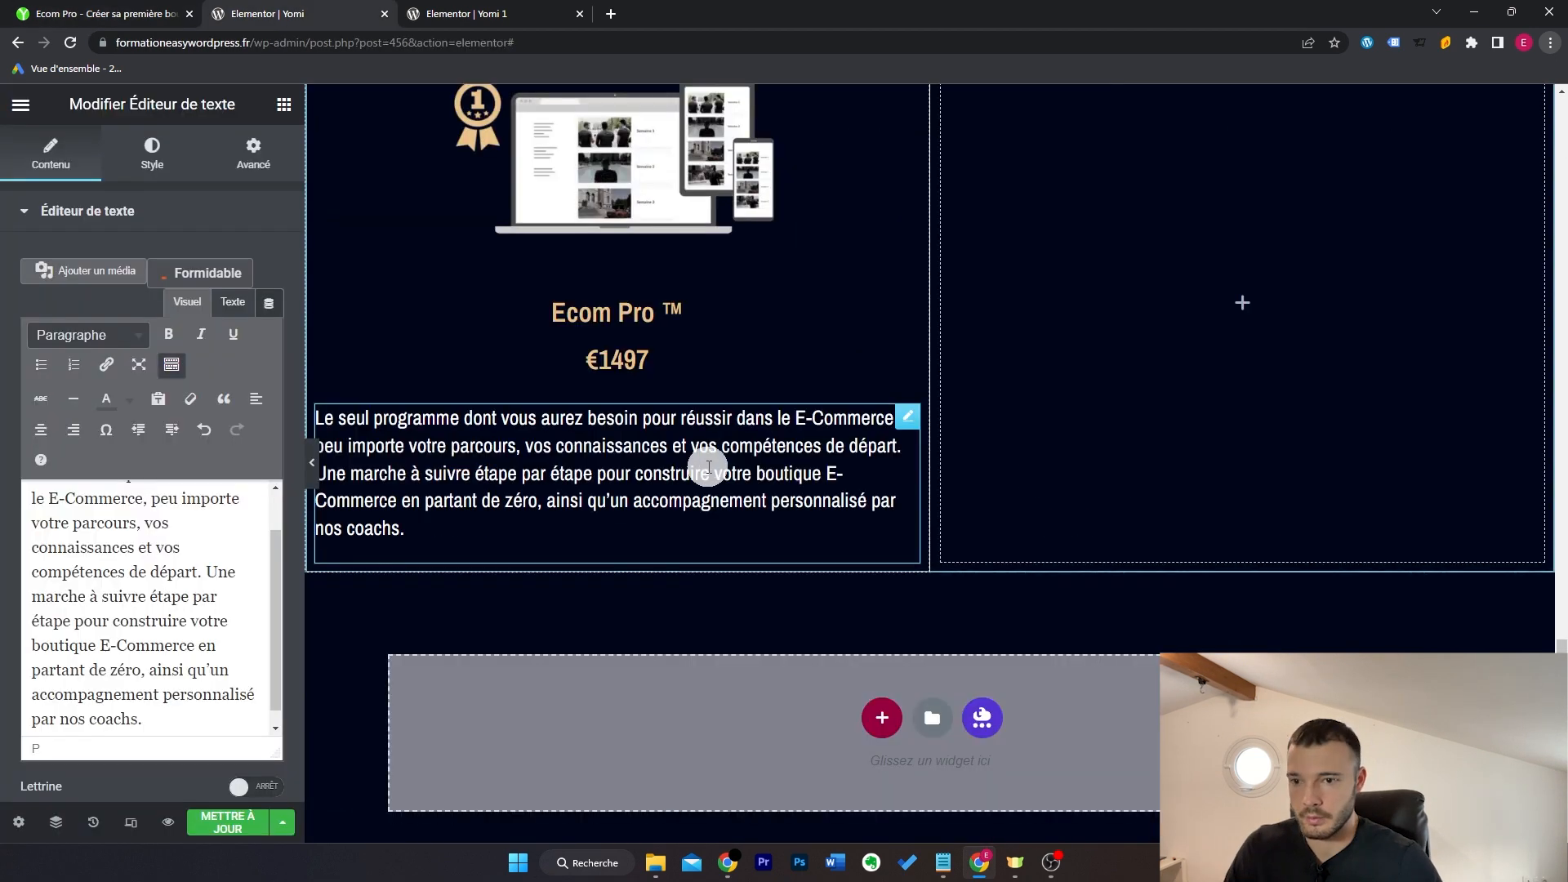
Step: Copy the linked "Rejoindre la formation" button image from the hero section and paste it below the Ecom Pro description
{"action": "scroll", "coordinate": [700, 466], "scroll_direction": "up", "scroll_amount": 4}
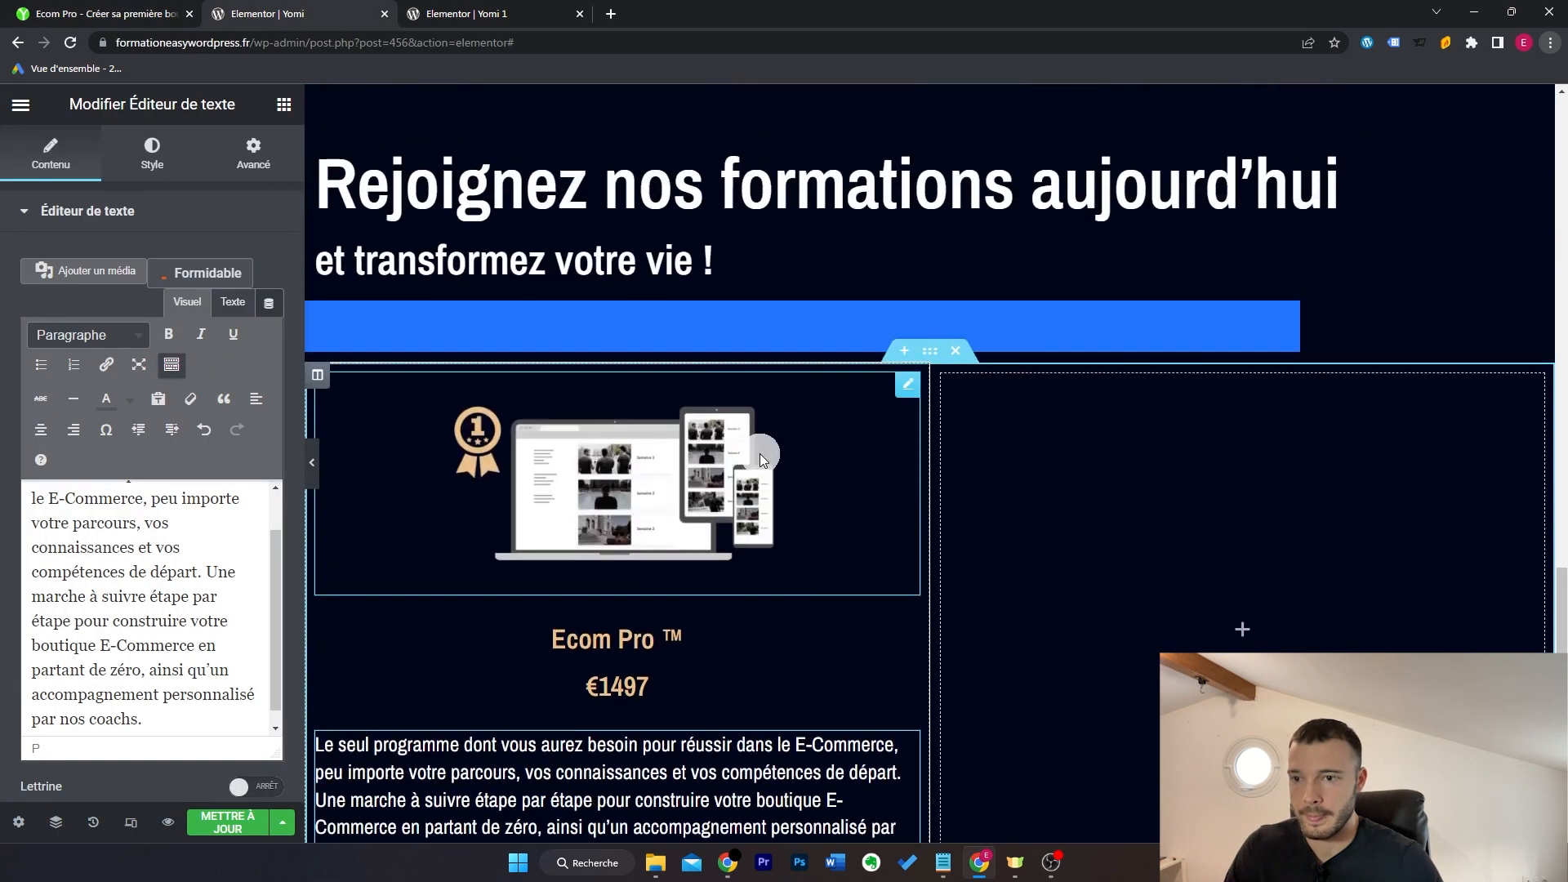
{"action": "scroll", "coordinate": [500, 550], "scroll_direction": "down", "scroll_amount": 1}
{"action": "scroll", "coordinate": [1235, 441], "scroll_direction": "up", "scroll_amount": 15}
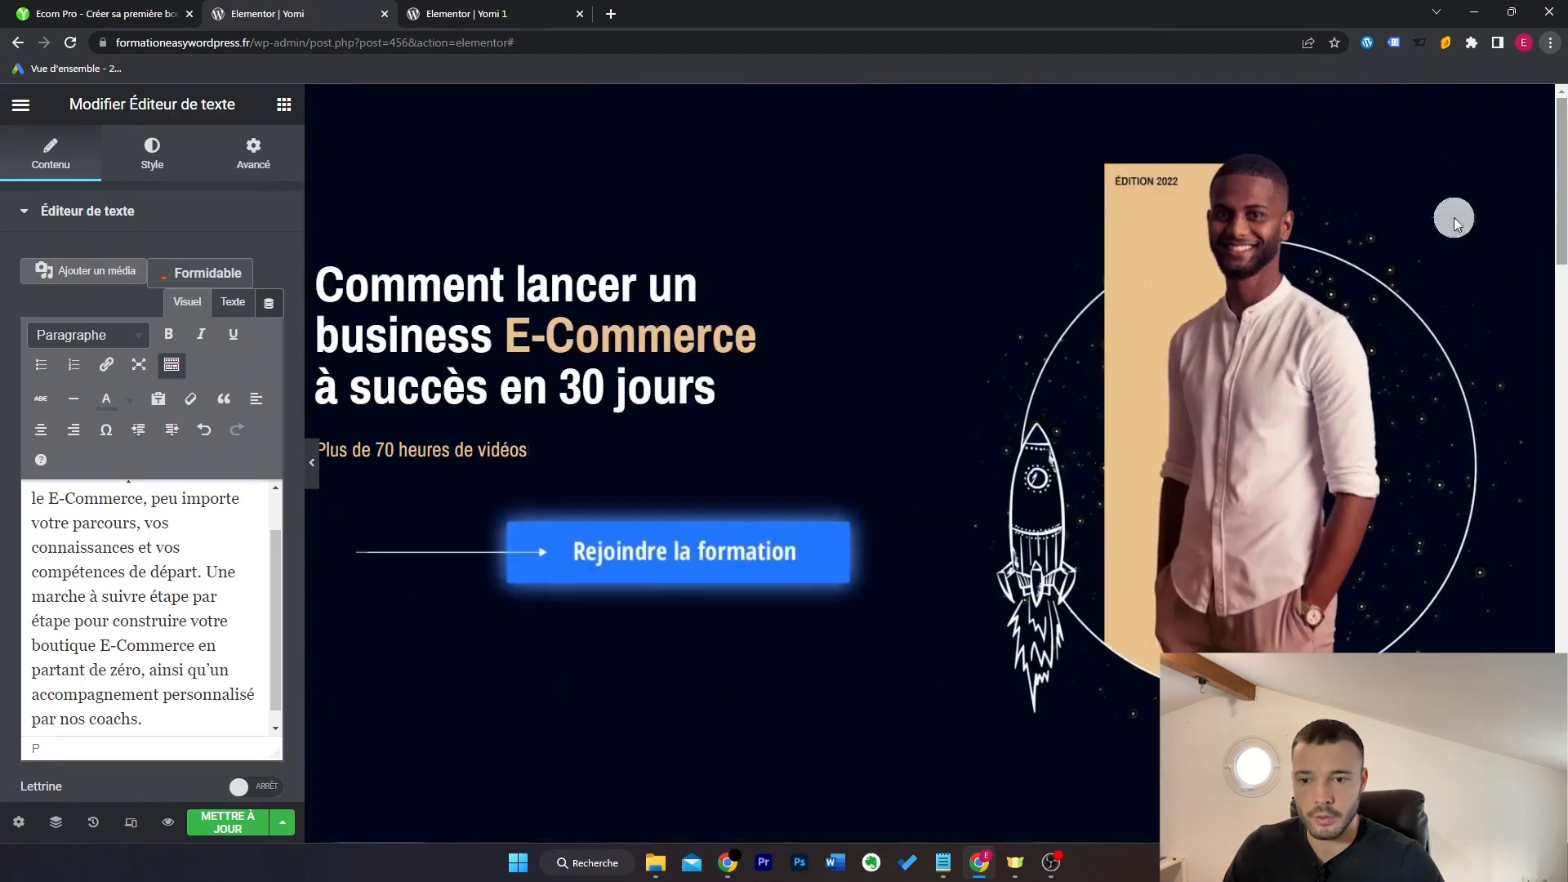
{"action": "right_click", "coordinate": [686, 547]}
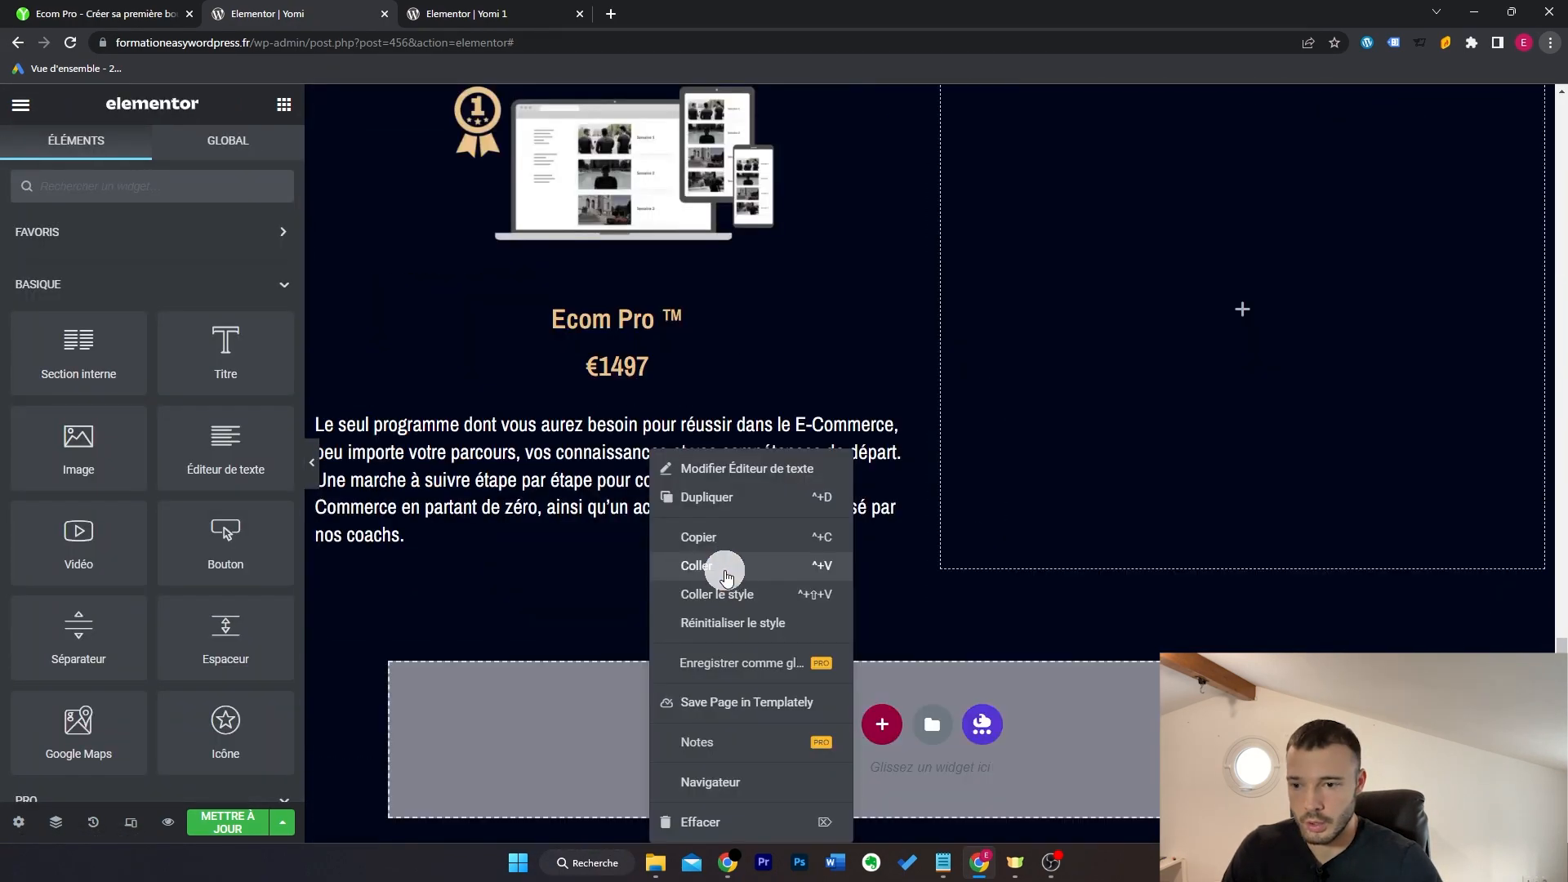
{"action": "left_click", "coordinate": [726, 576]}
{"action": "scroll", "coordinate": [1078, 487], "scroll_direction": "down", "scroll_amount": 4}
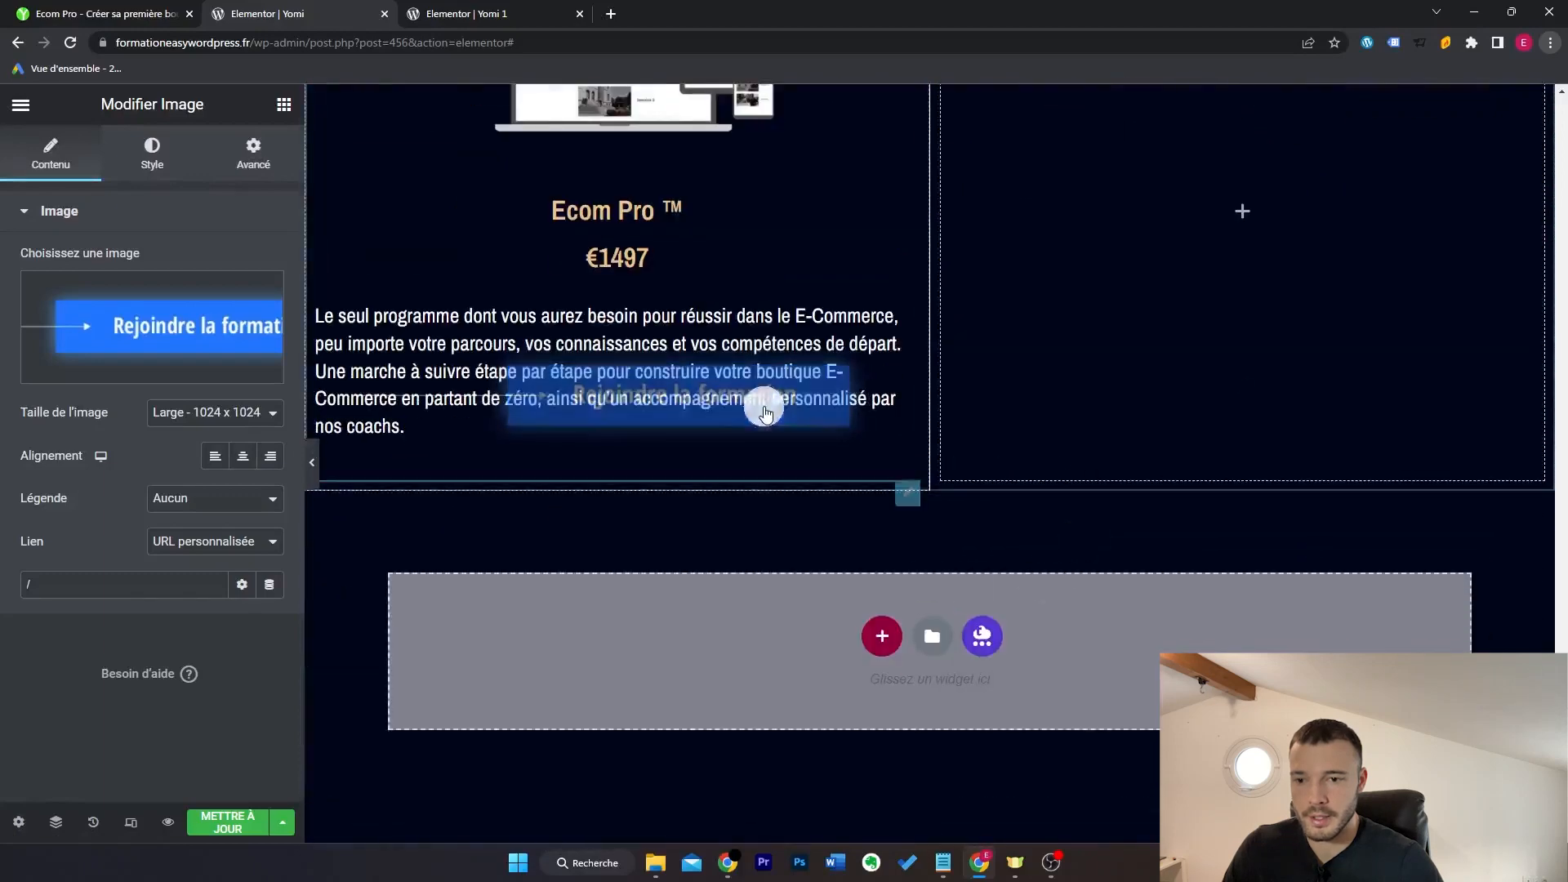
Step: Open the Navigator and copy the first of the two stacked button images in the hero section's first column
{"action": "scroll", "coordinate": [1205, 360], "scroll_direction": "up", "scroll_amount": 10}
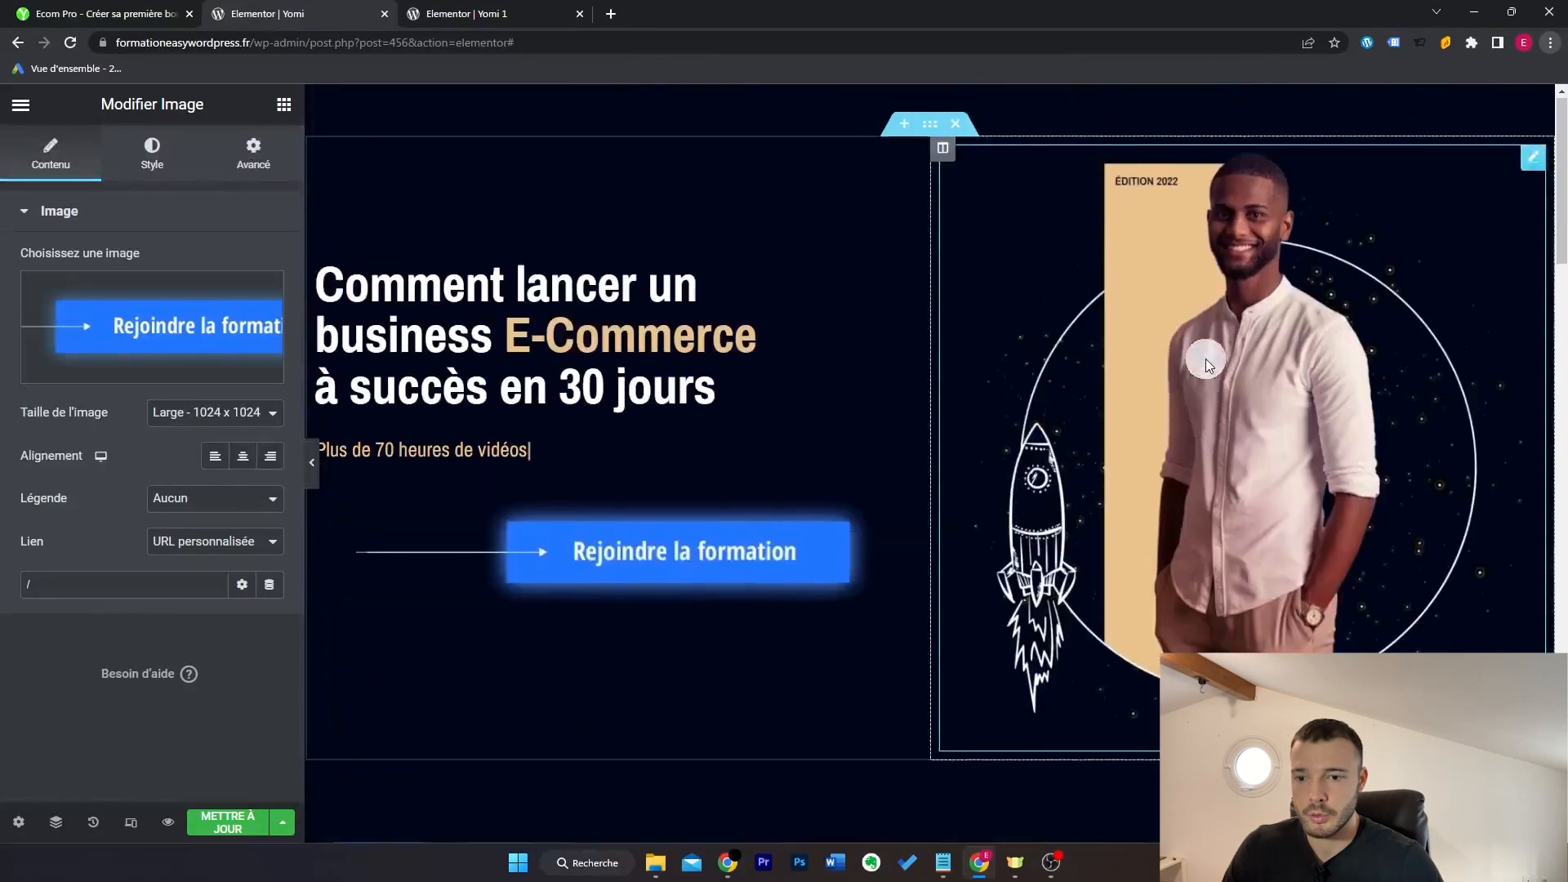
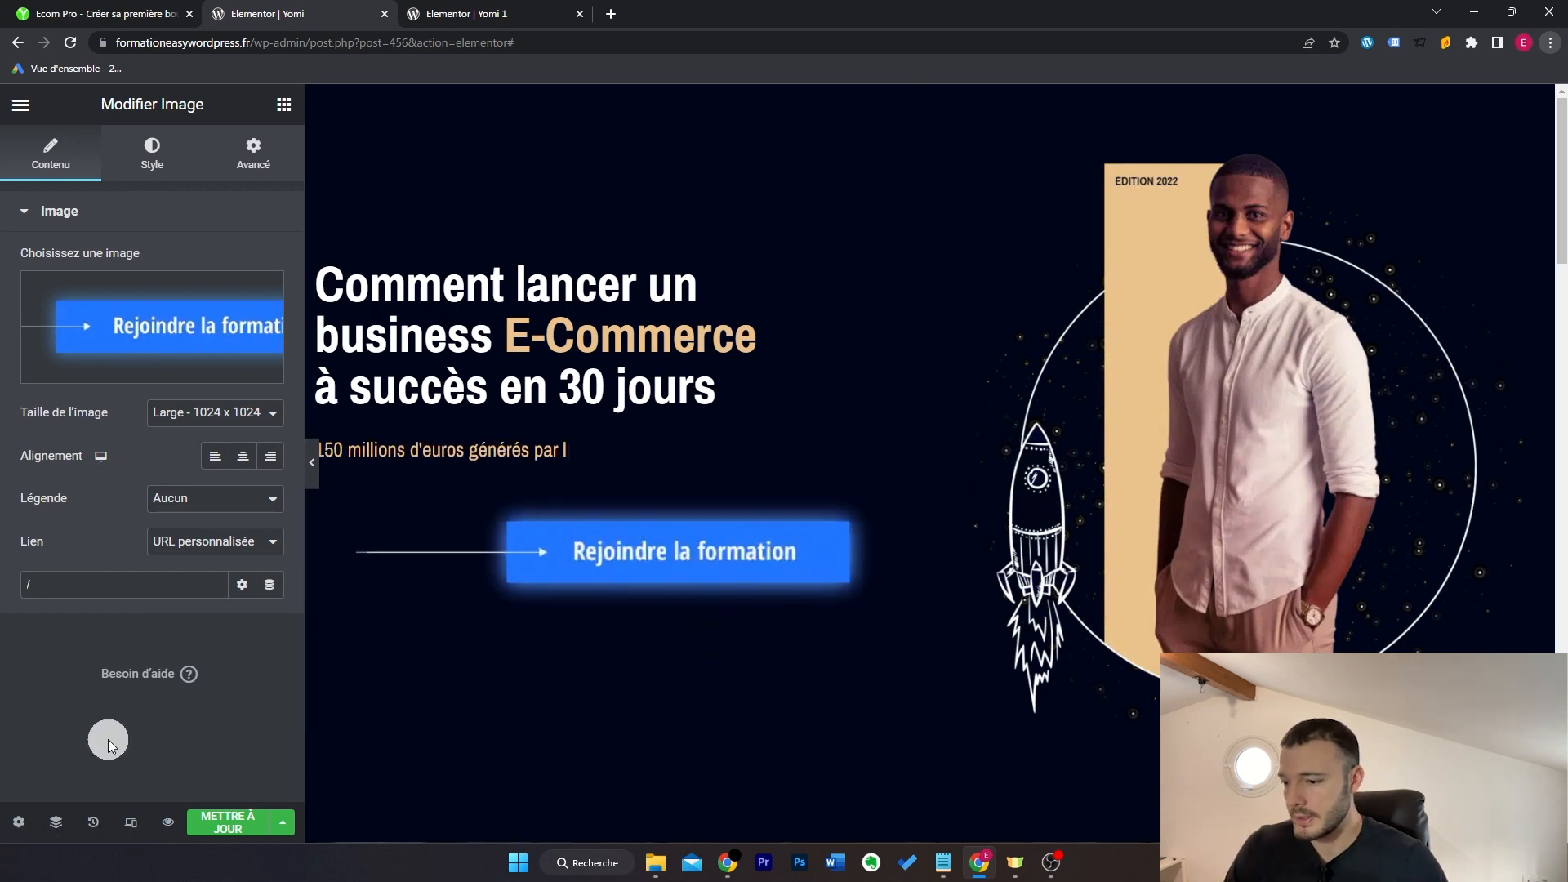
{"action": "left_click", "coordinate": [49, 826]}
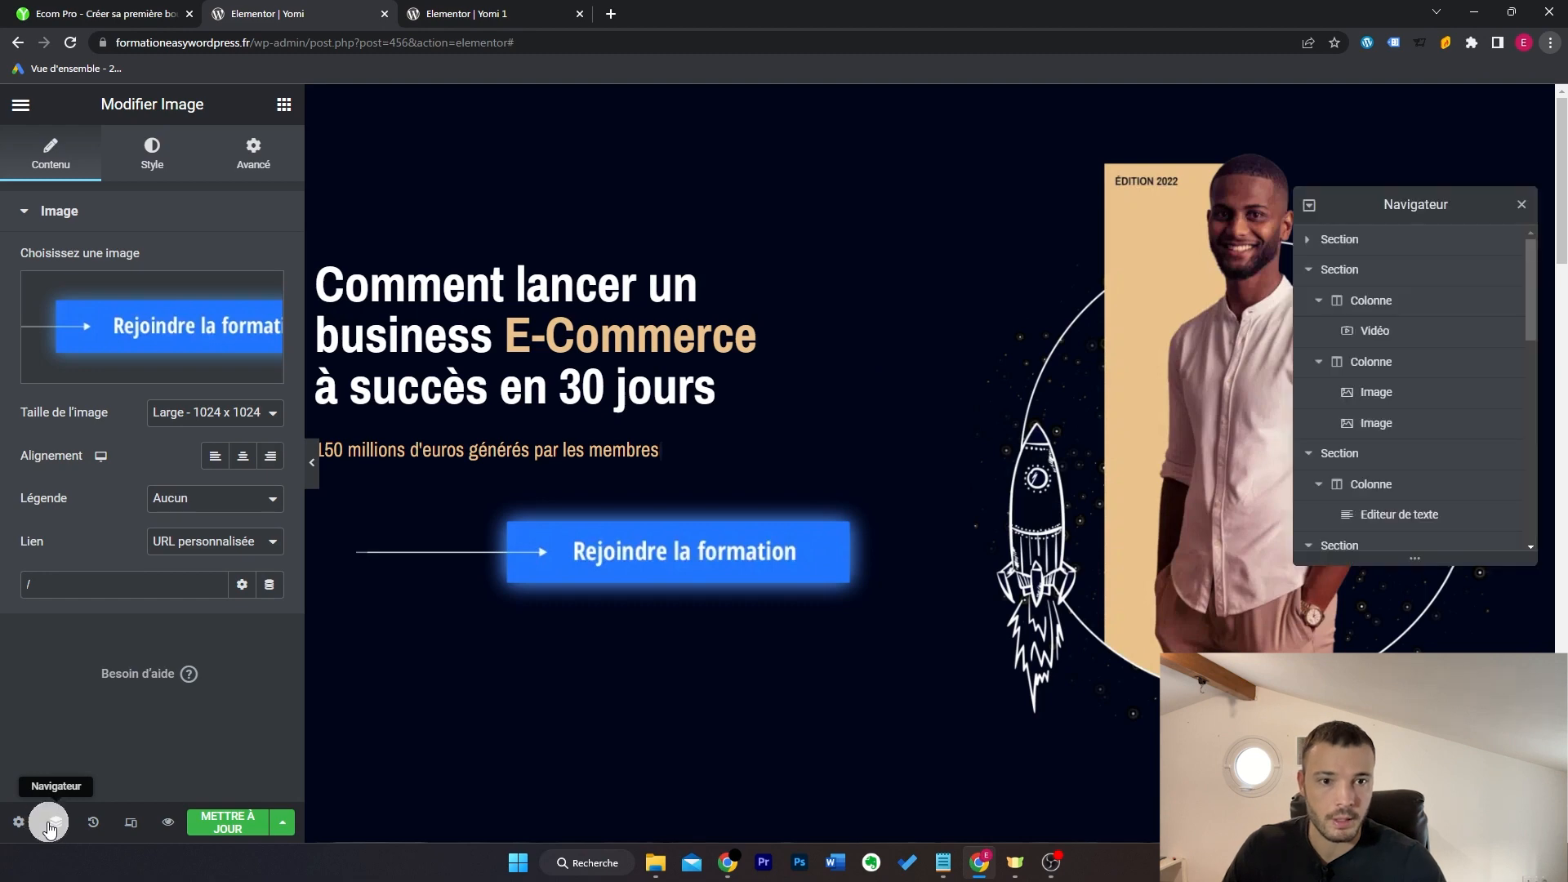
{"action": "left_click", "coordinate": [1309, 241]}
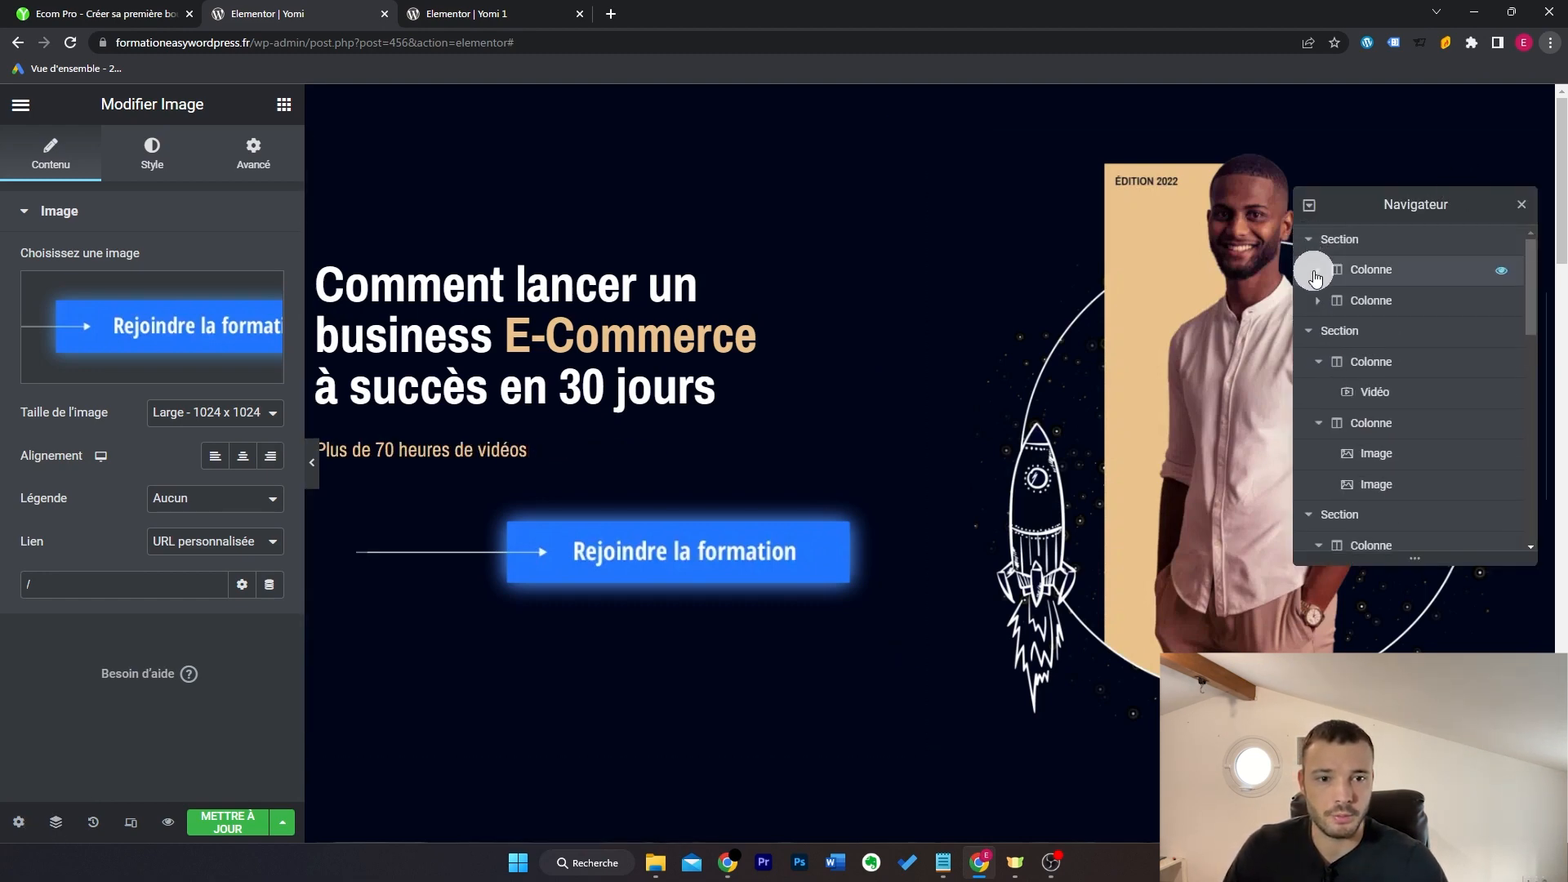
{"action": "left_click", "coordinate": [1318, 271]}
{"action": "left_click", "coordinate": [1395, 364]}
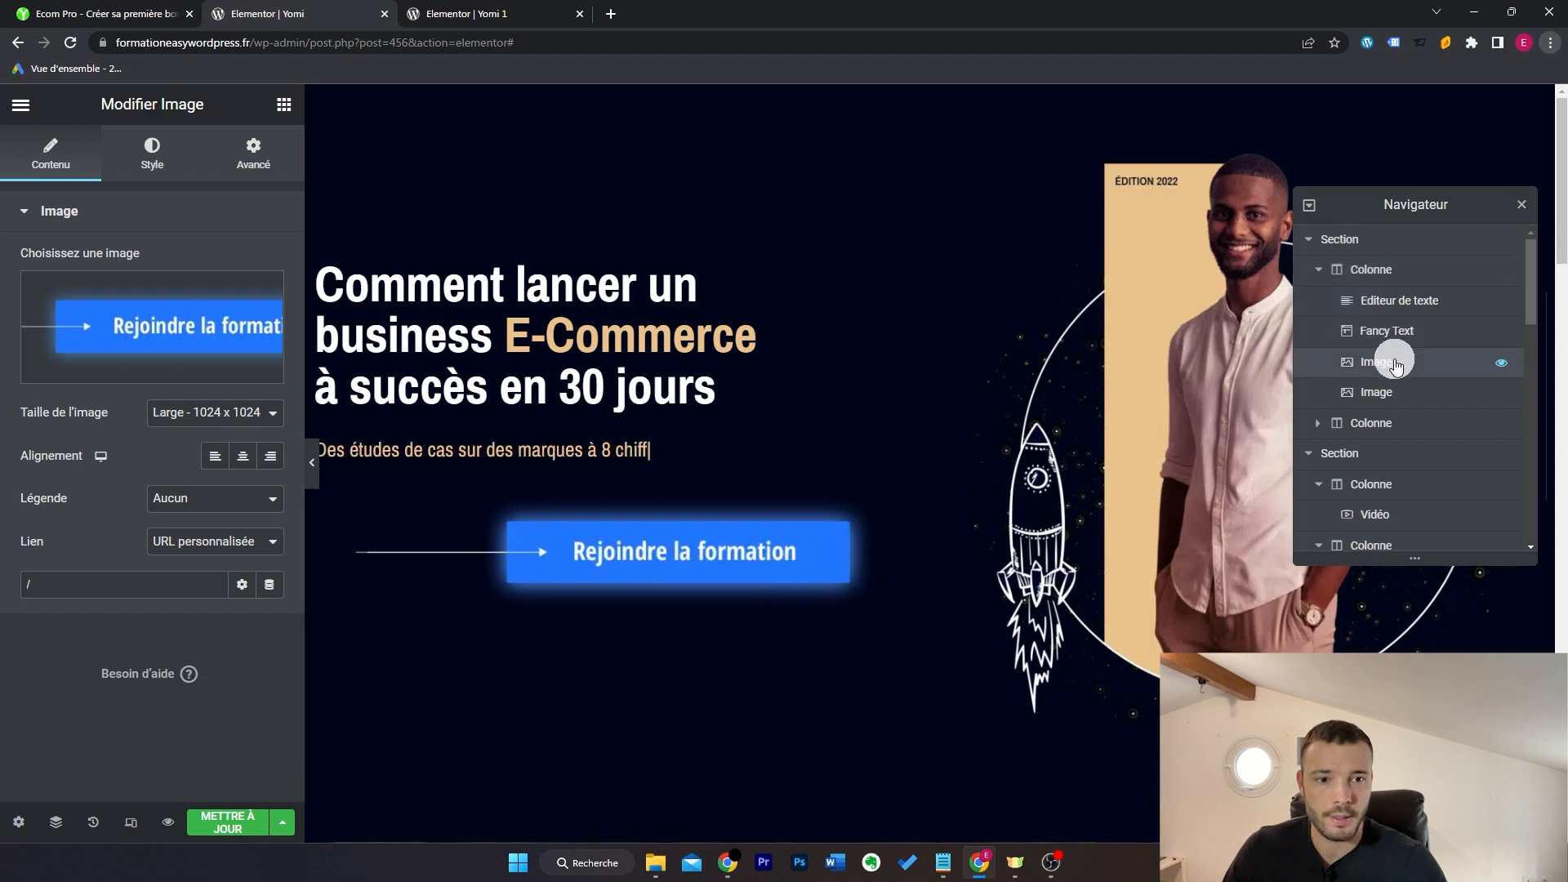
{"action": "right_click", "coordinate": [1394, 361]}
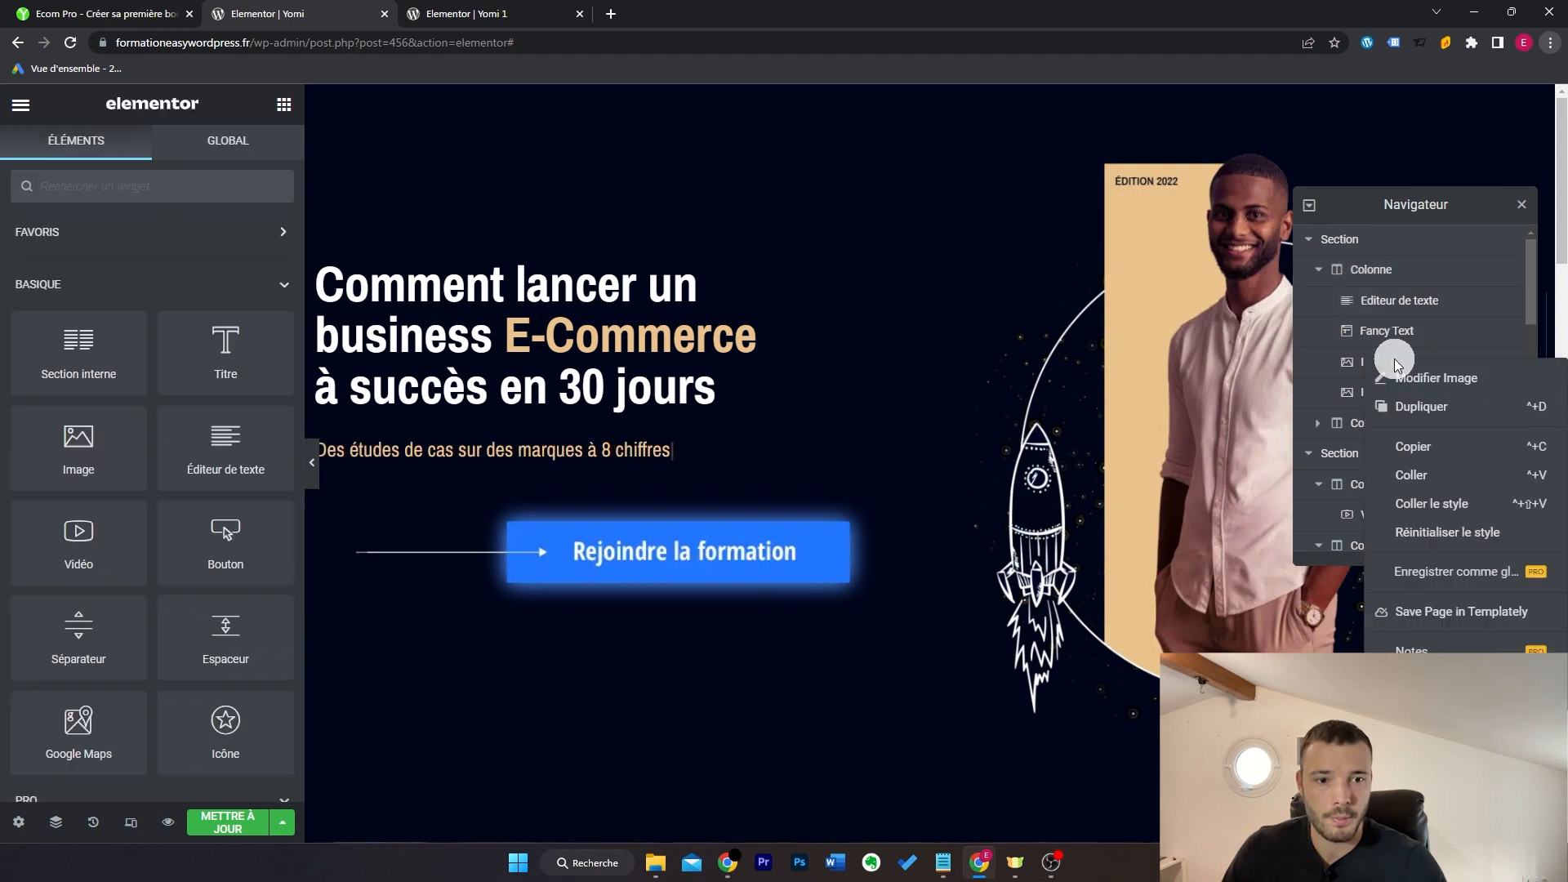
{"action": "left_click", "coordinate": [1461, 462]}
Step: Paste the copied button image into the Ecom Pro column and reorder the two images so the linked one comes last
{"action": "scroll", "coordinate": [956, 556], "scroll_direction": "down", "scroll_amount": 15}
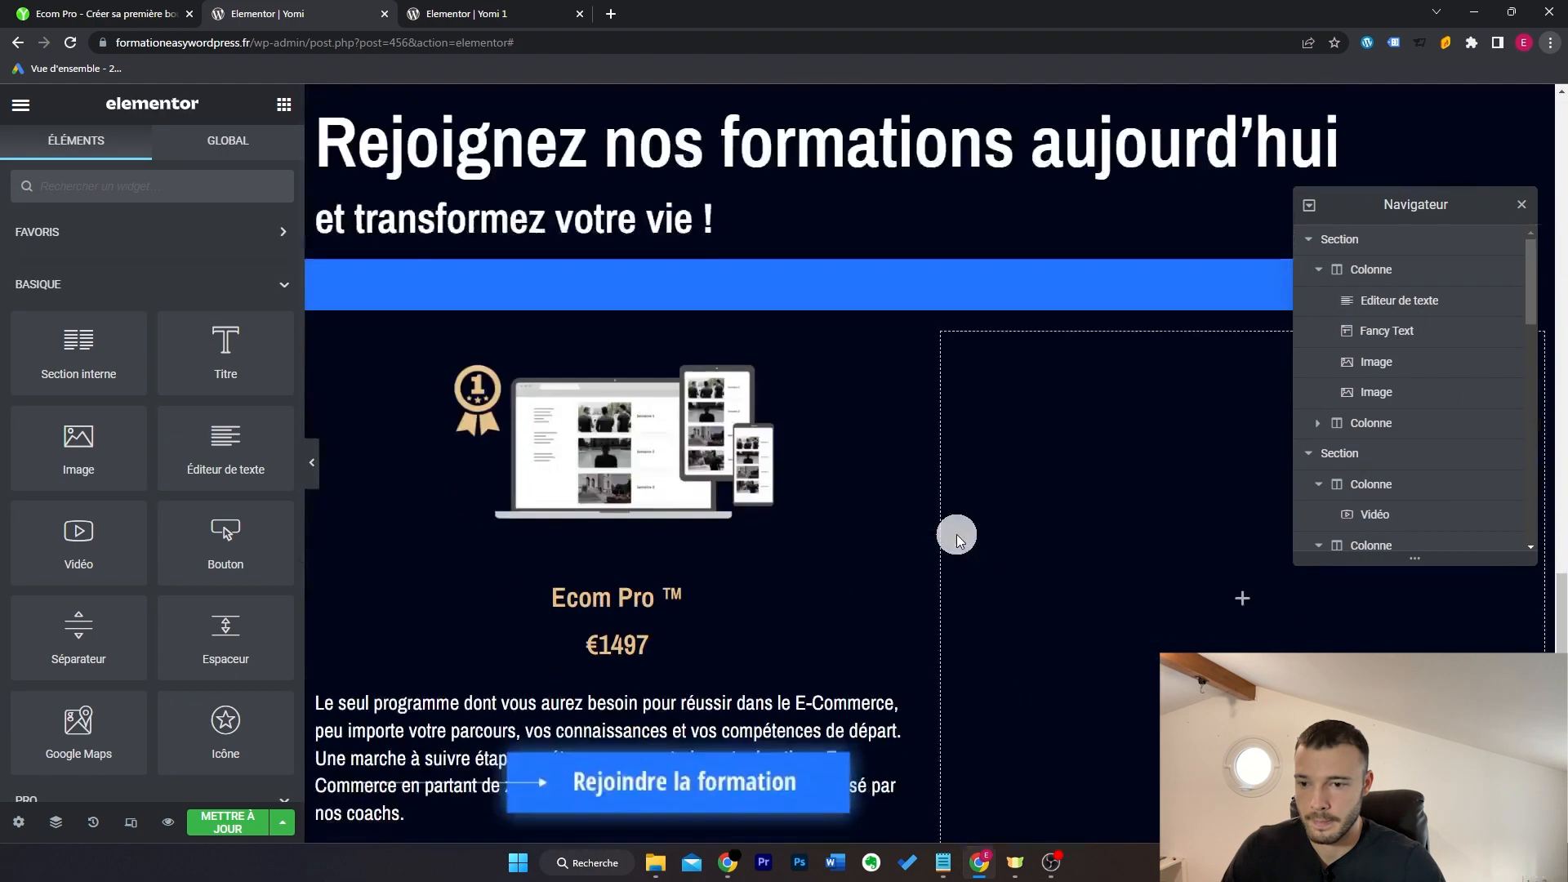
{"action": "scroll", "coordinate": [955, 535], "scroll_direction": "down", "scroll_amount": 4}
{"action": "right_click", "coordinate": [684, 454]}
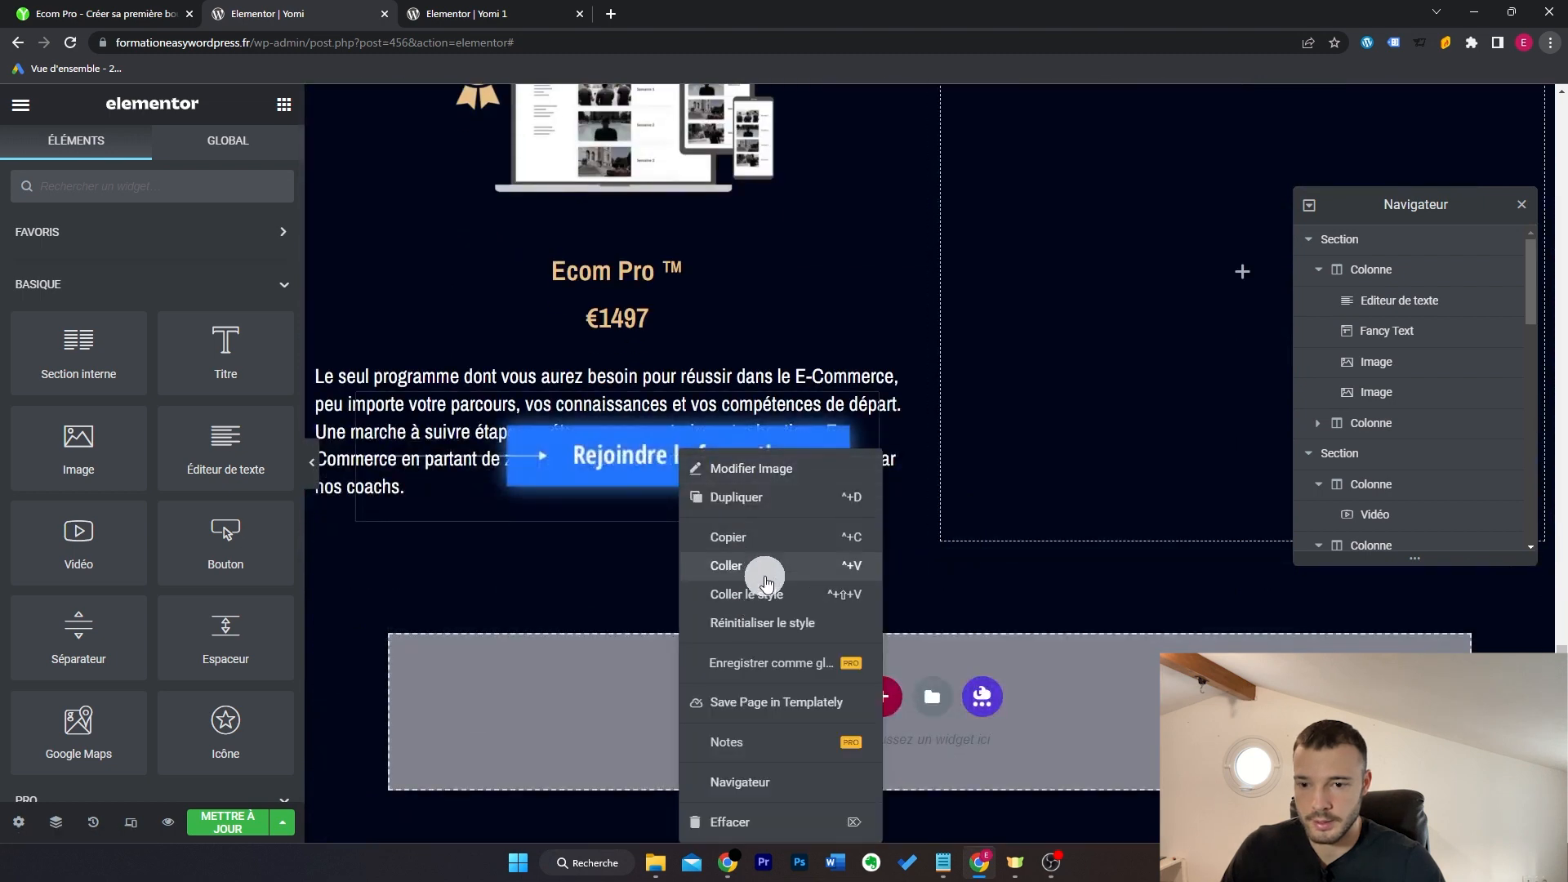
{"action": "left_click", "coordinate": [766, 582]}
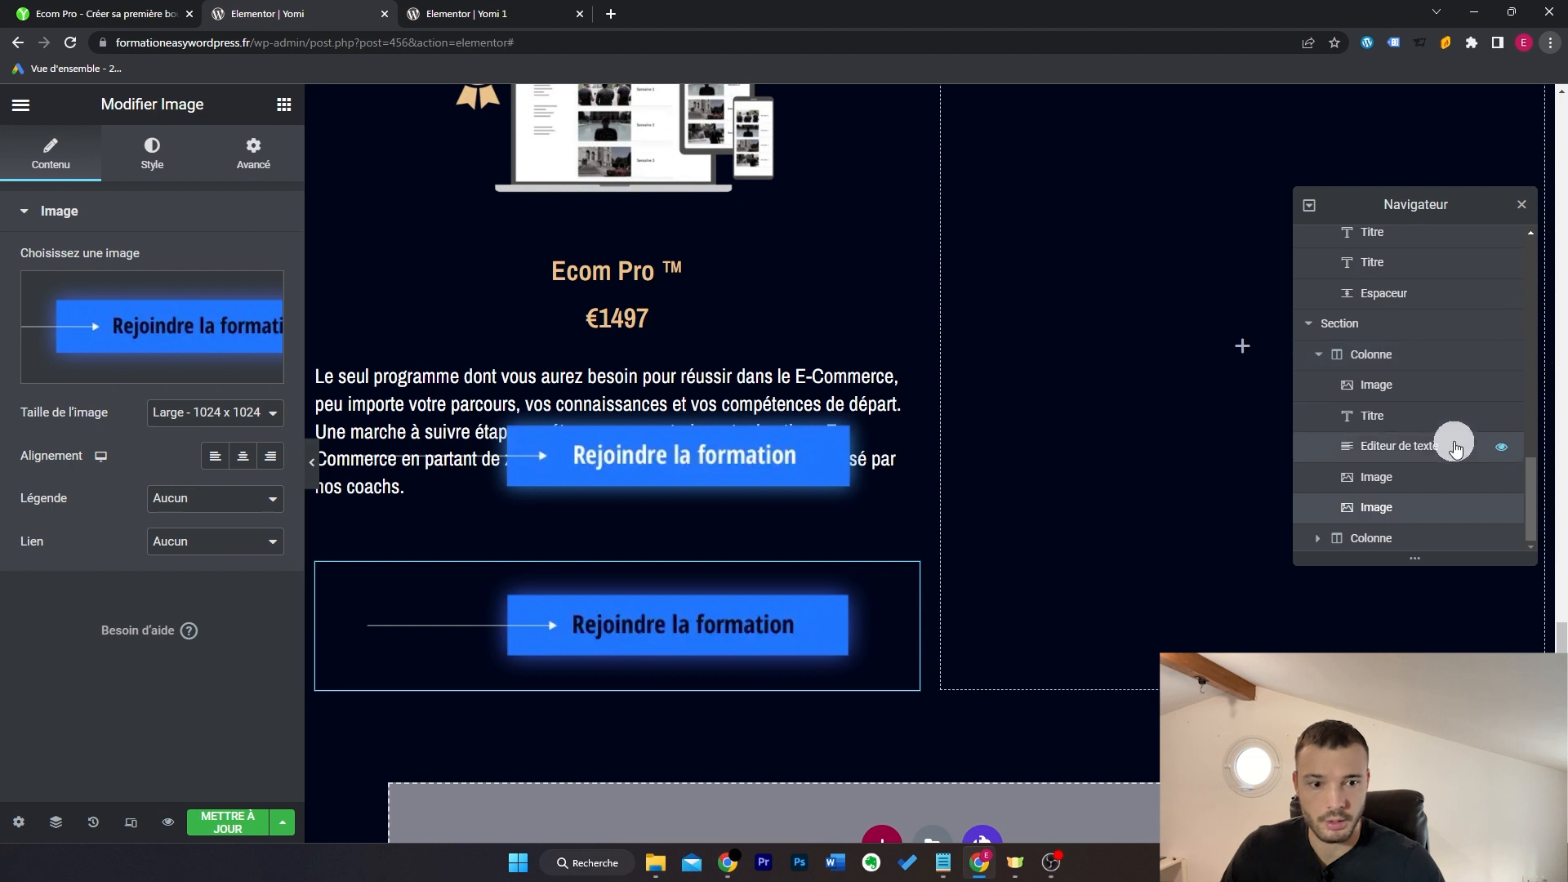
{"action": "mouse_move", "coordinate": [1382, 480]}
{"action": "left_mouse_down"}
{"action": "mouse_move", "coordinate": [1399, 482]}
{"action": "mouse_move", "coordinate": [1398, 535]}
{"action": "mouse_move", "coordinate": [1414, 472]}
{"action": "mouse_move", "coordinate": [1409, 488]}
{"action": "left_mouse_up"}
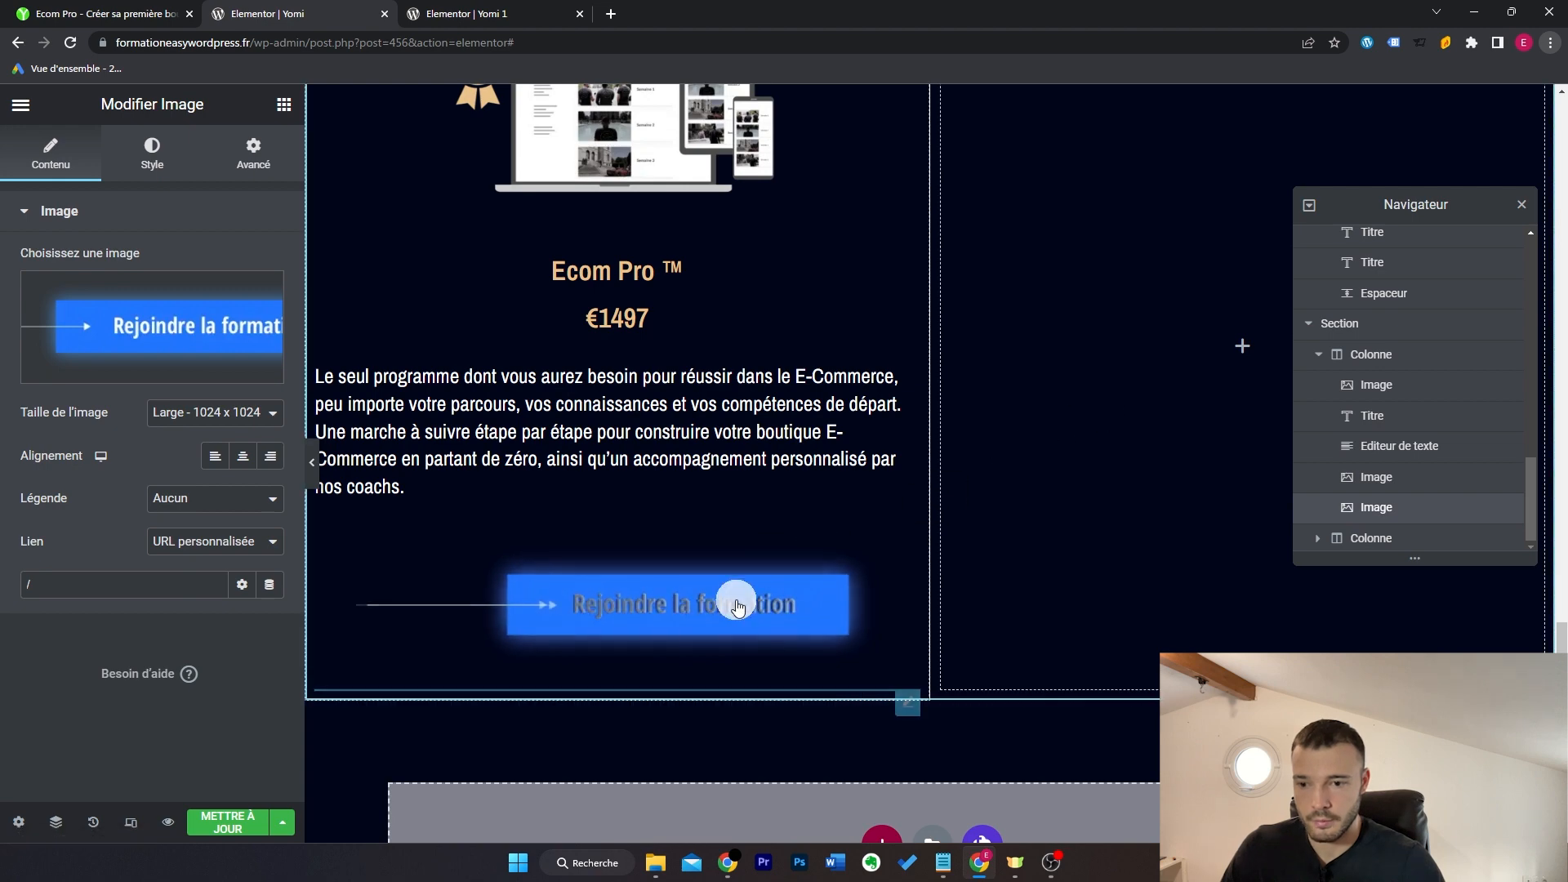
Step: Give the Ecom Pro column a solid (Continue) white border with a width of 1 on all sides
{"action": "scroll", "coordinate": [900, 348], "scroll_direction": "up", "scroll_amount": 3}
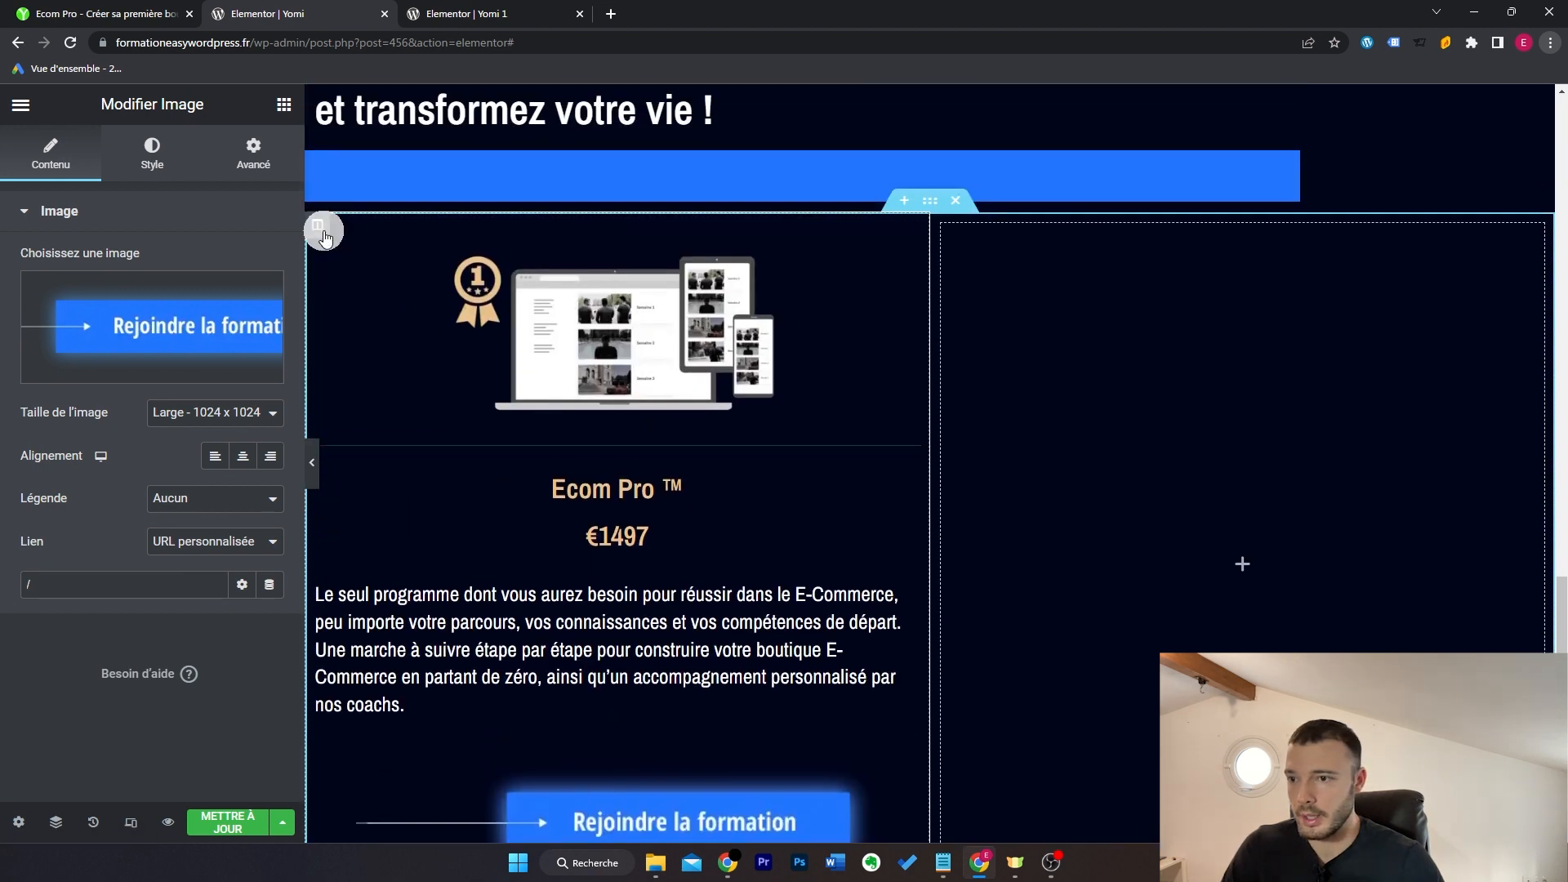
{"action": "left_click", "coordinate": [318, 227]}
{"action": "left_click", "coordinate": [249, 167]}
{"action": "scroll", "coordinate": [194, 602], "scroll_direction": "down", "scroll_amount": 2}
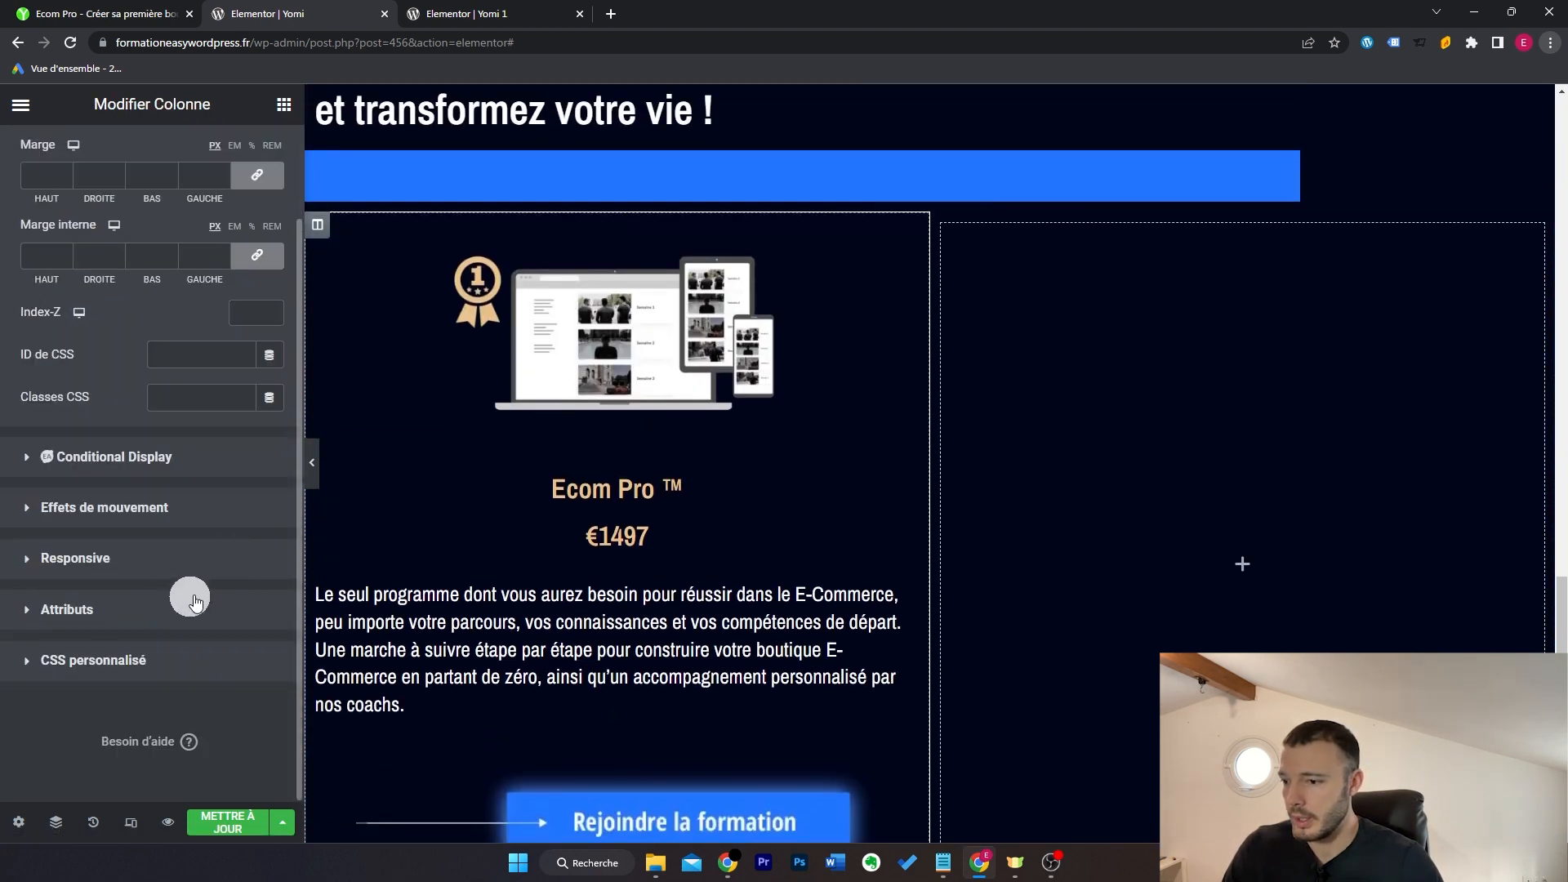
{"action": "scroll", "coordinate": [179, 477], "scroll_direction": "up", "scroll_amount": 2}
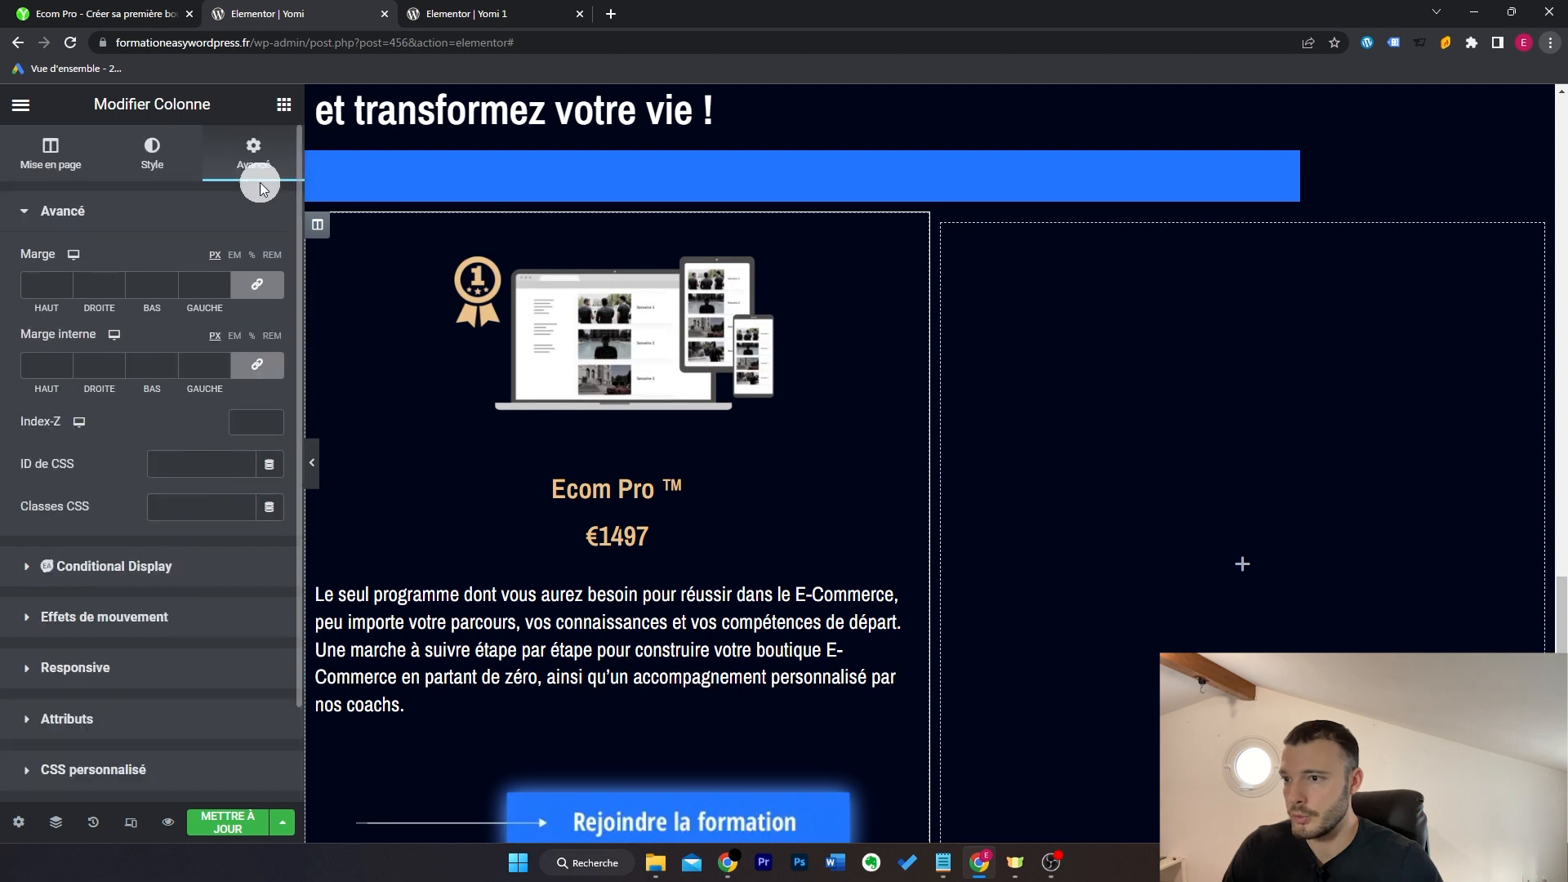
{"action": "left_click", "coordinate": [159, 157]}
{"action": "left_click", "coordinate": [188, 377]}
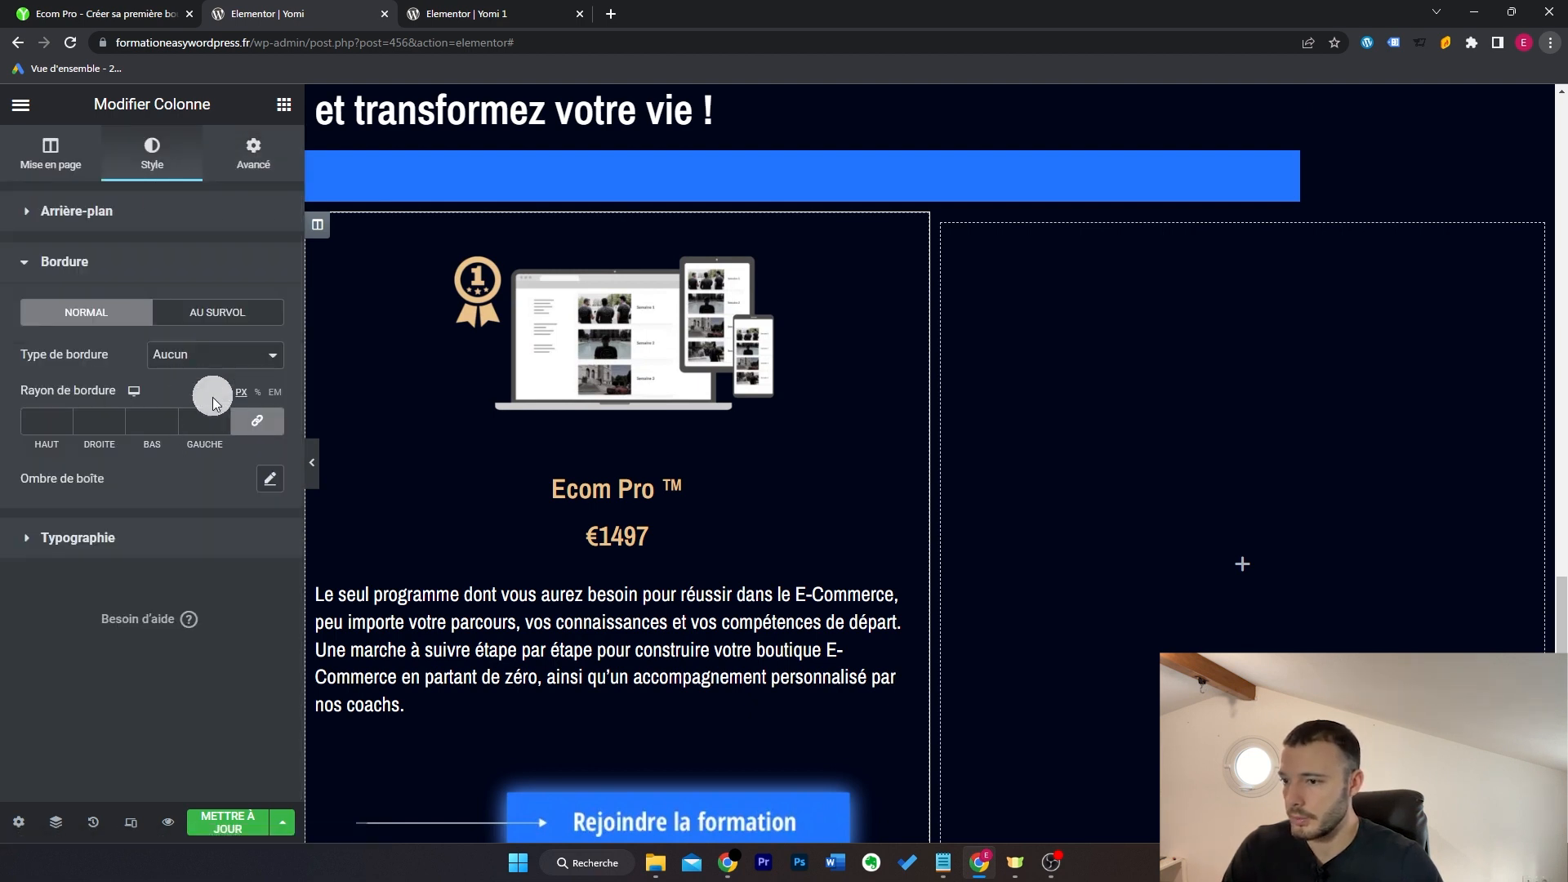
{"action": "left_click", "coordinate": [214, 360]}
{"action": "left_click", "coordinate": [204, 380]}
{"action": "left_click", "coordinate": [44, 425]}
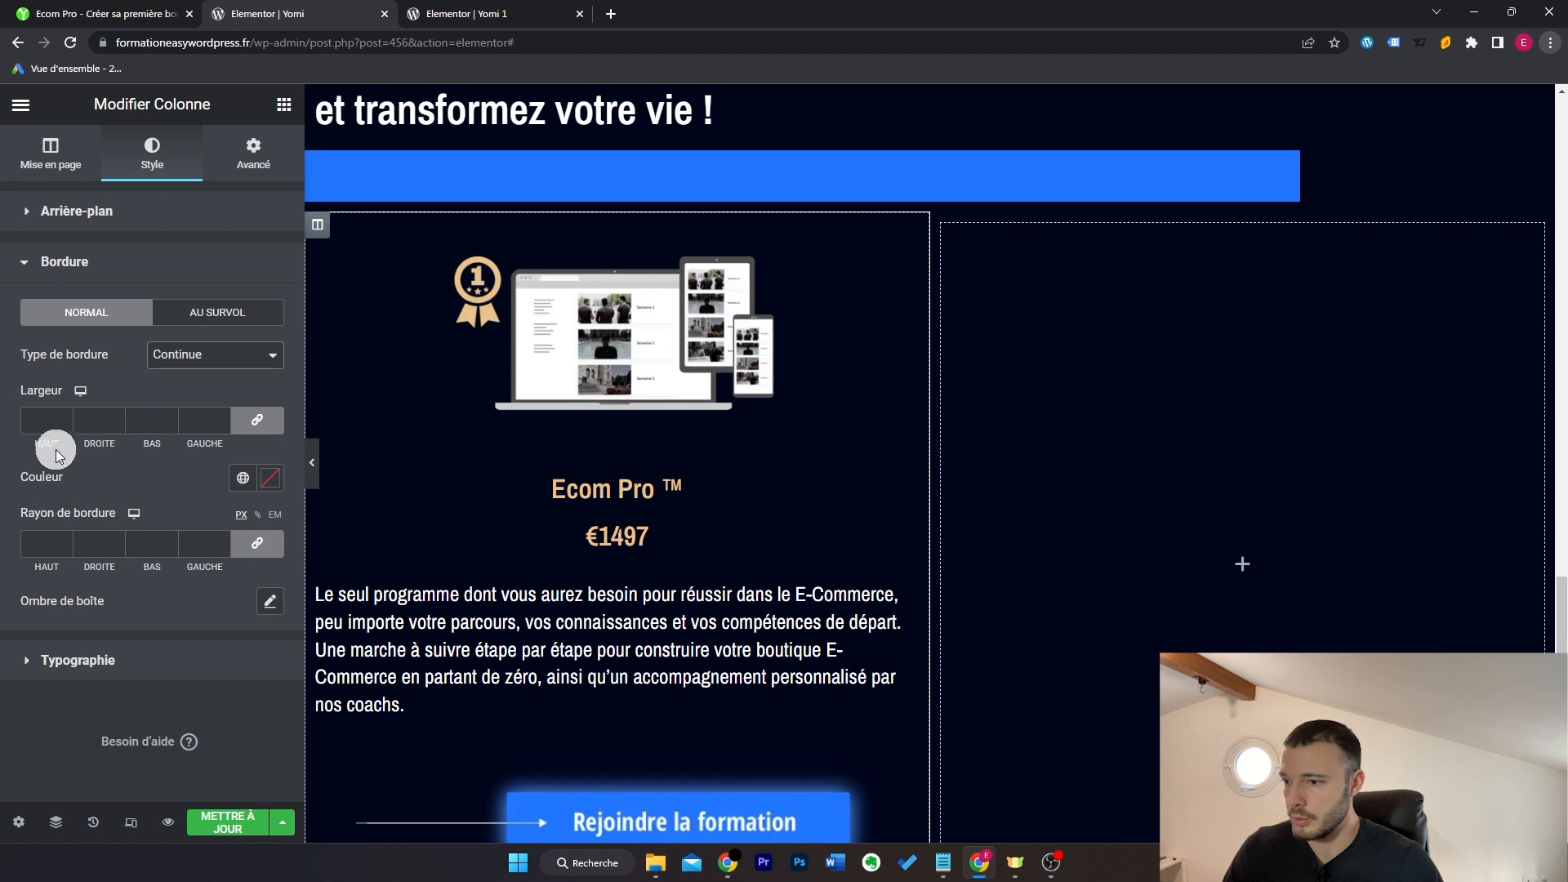
{"action": "type", "text": "1"}
{"action": "left_click", "coordinate": [271, 479]}
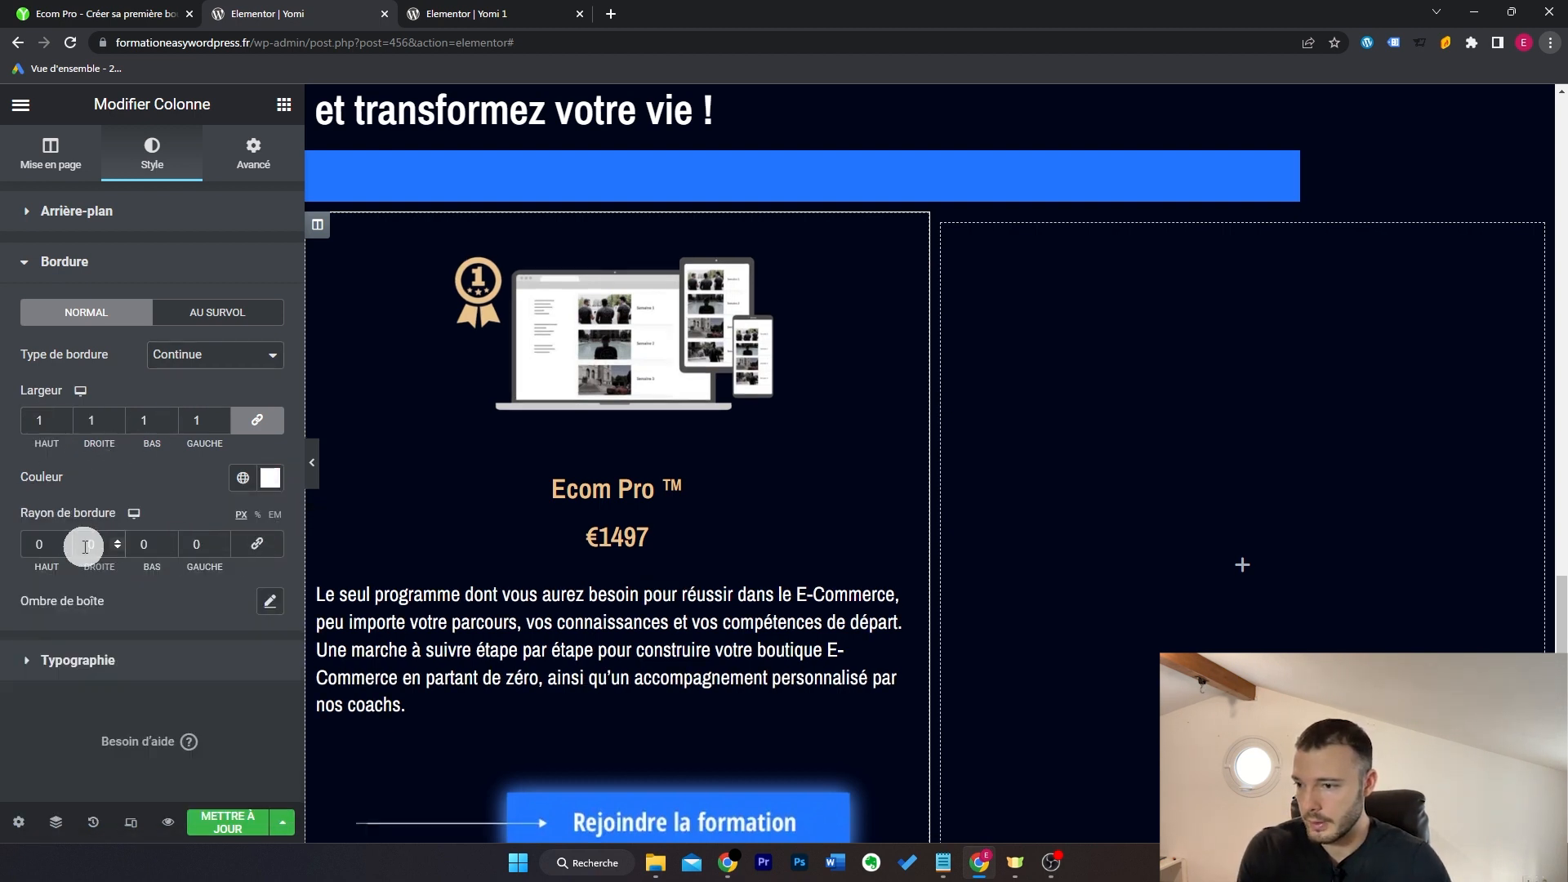
Step: Set the column's border radius to 20 px for Droite and Gauche, with Haut and Bas at 0
{"action": "left_click", "coordinate": [179, 544]}
{"action": "type", "text": "2"}
{"action": "scroll", "coordinate": [330, 196], "scroll_direction": "down", "scroll_amount": 1}
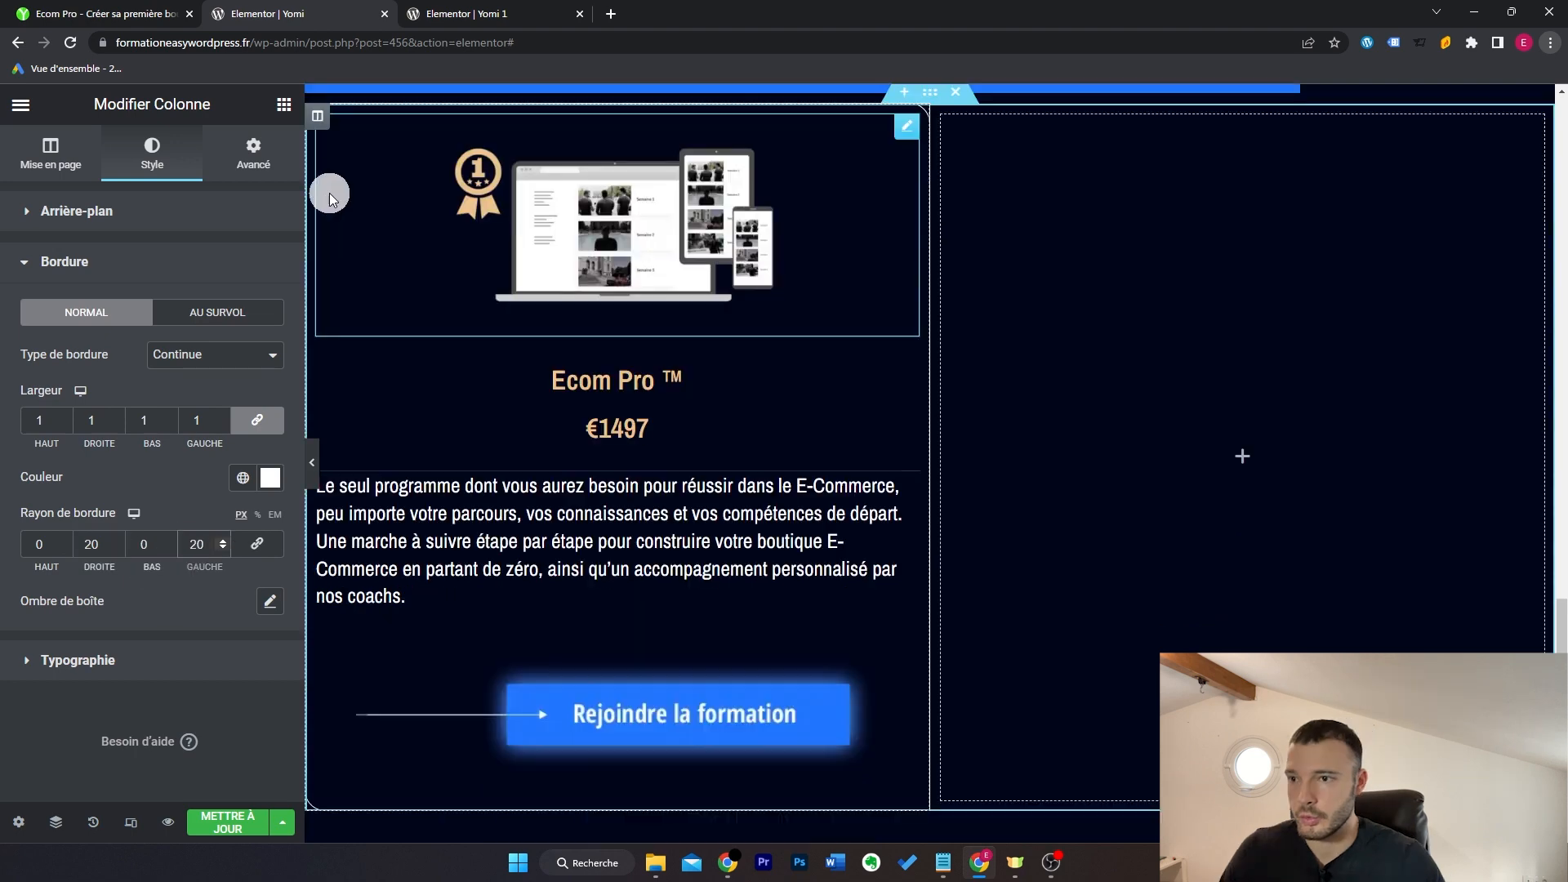
Step: Copy the Ecom Pro column, paste it as a new column in the same section, and delete the empty middle column
{"action": "right_click", "coordinate": [317, 121]}
{"action": "left_click", "coordinate": [353, 238]}
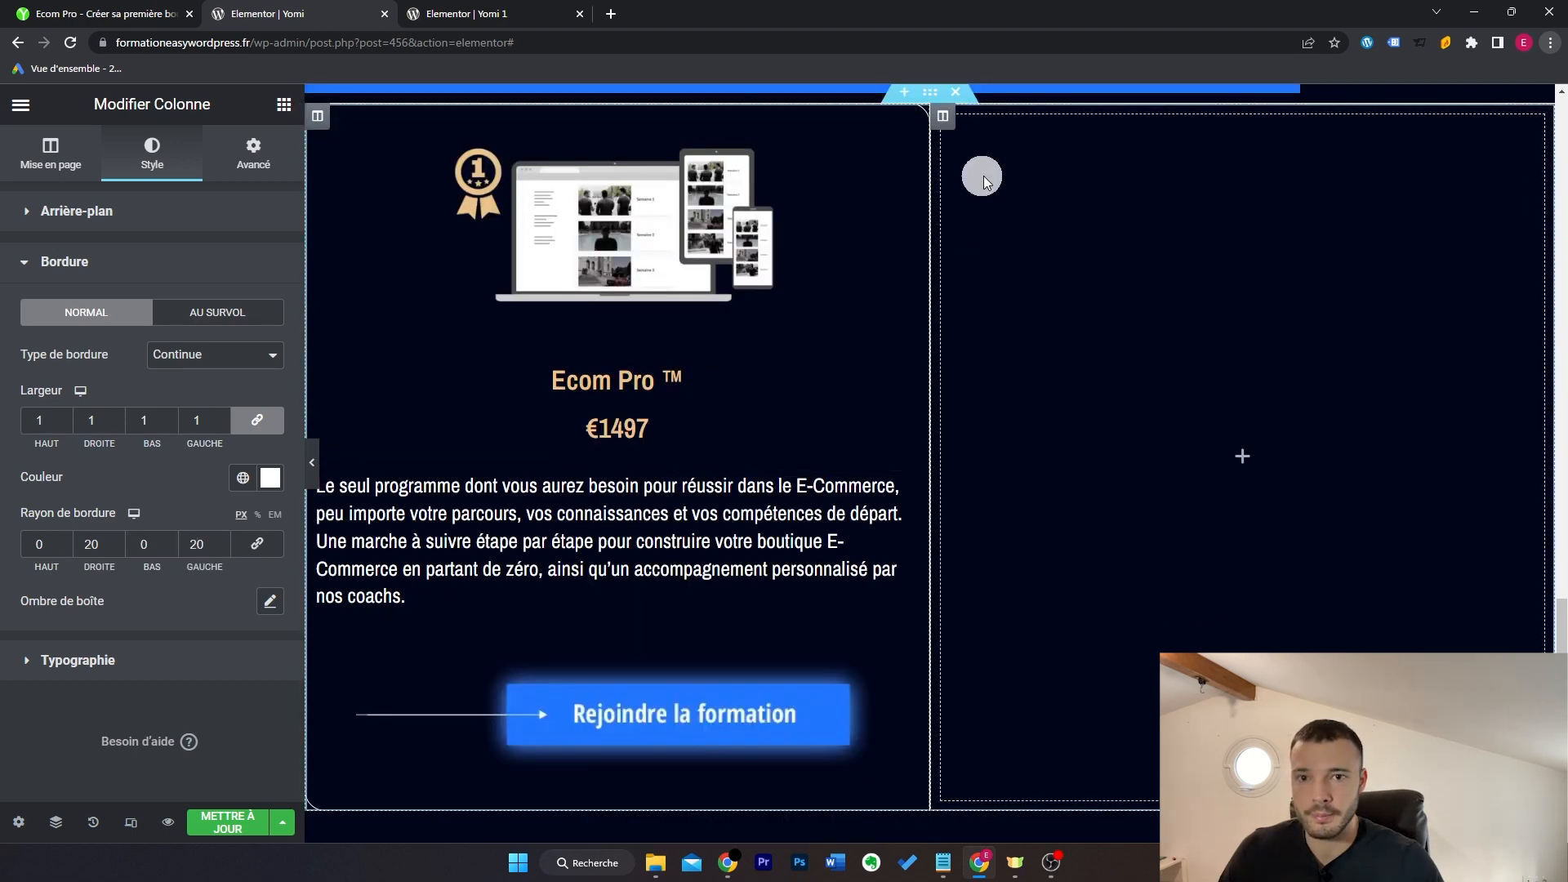
{"action": "right_click", "coordinate": [945, 121]}
{"action": "left_click", "coordinate": [1021, 276]}
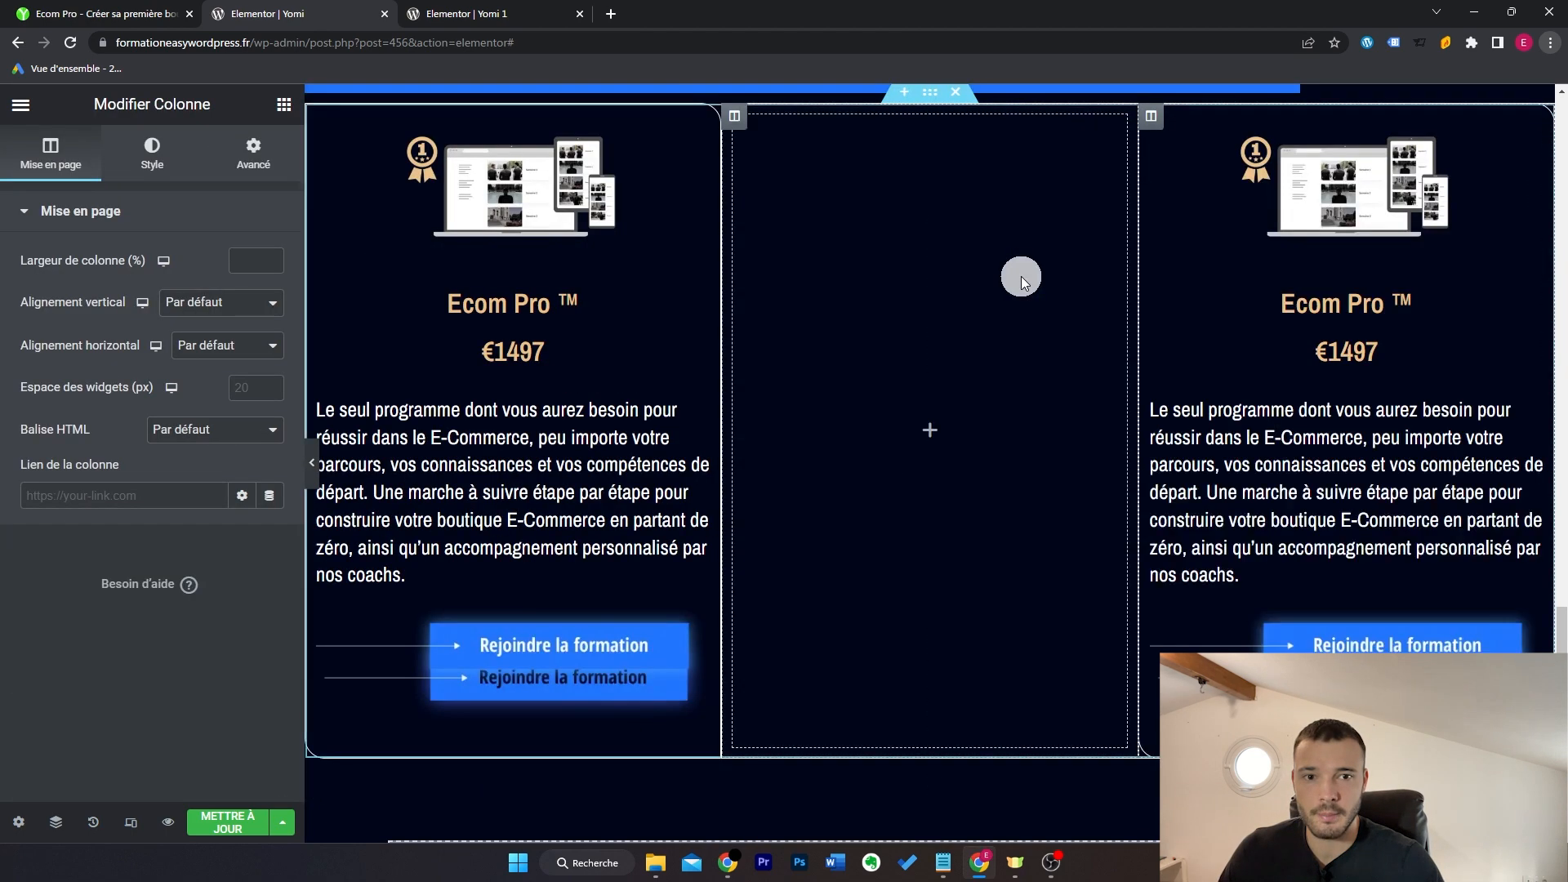
{"action": "right_click", "coordinate": [742, 133]}
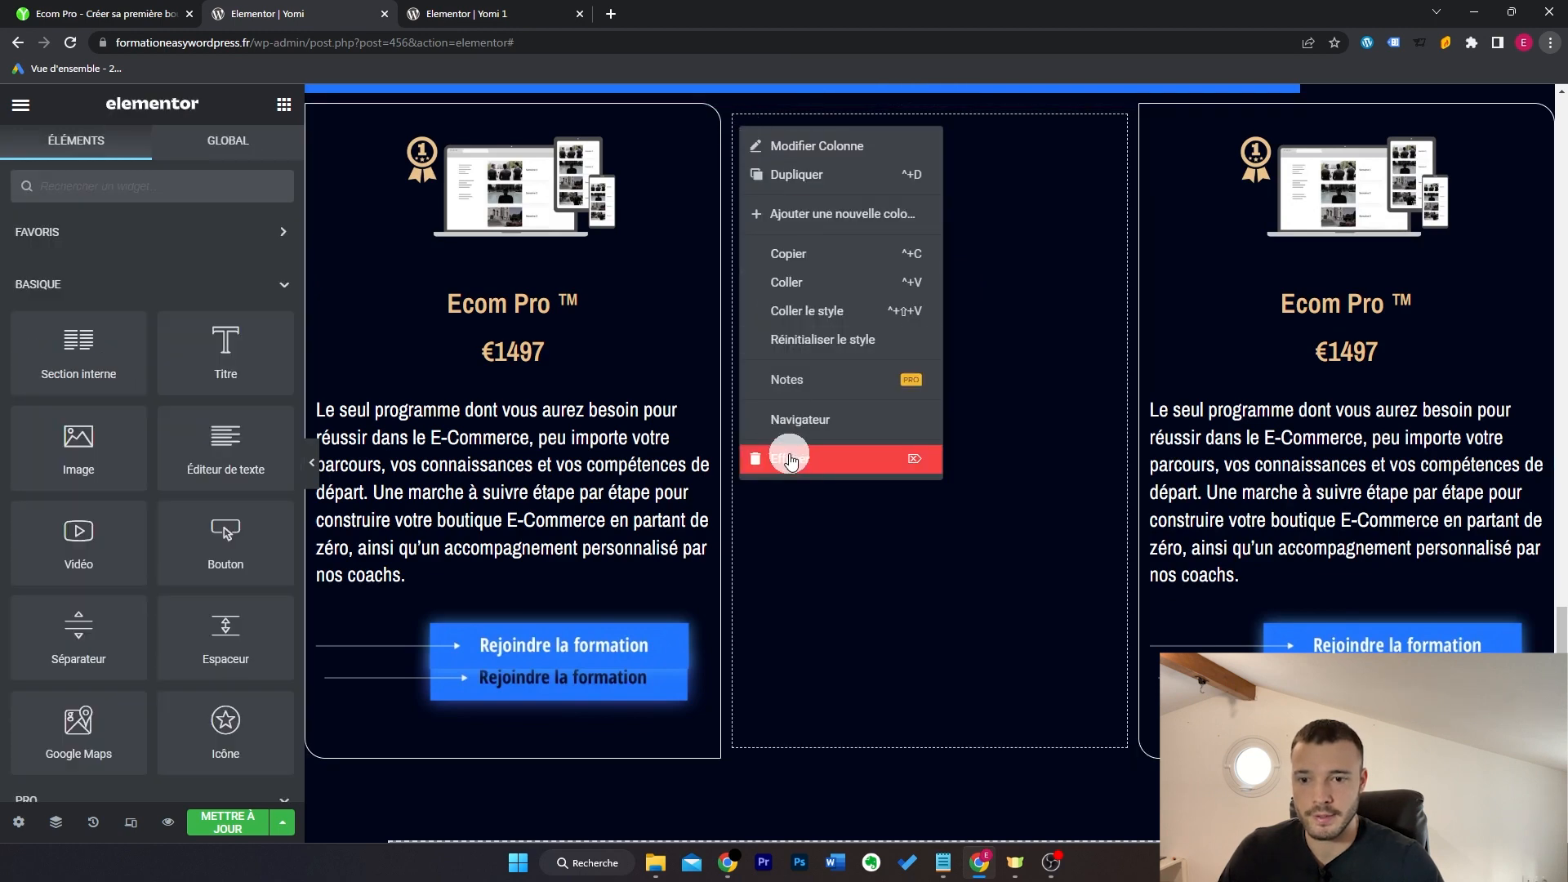
{"action": "left_click", "coordinate": [793, 448]}
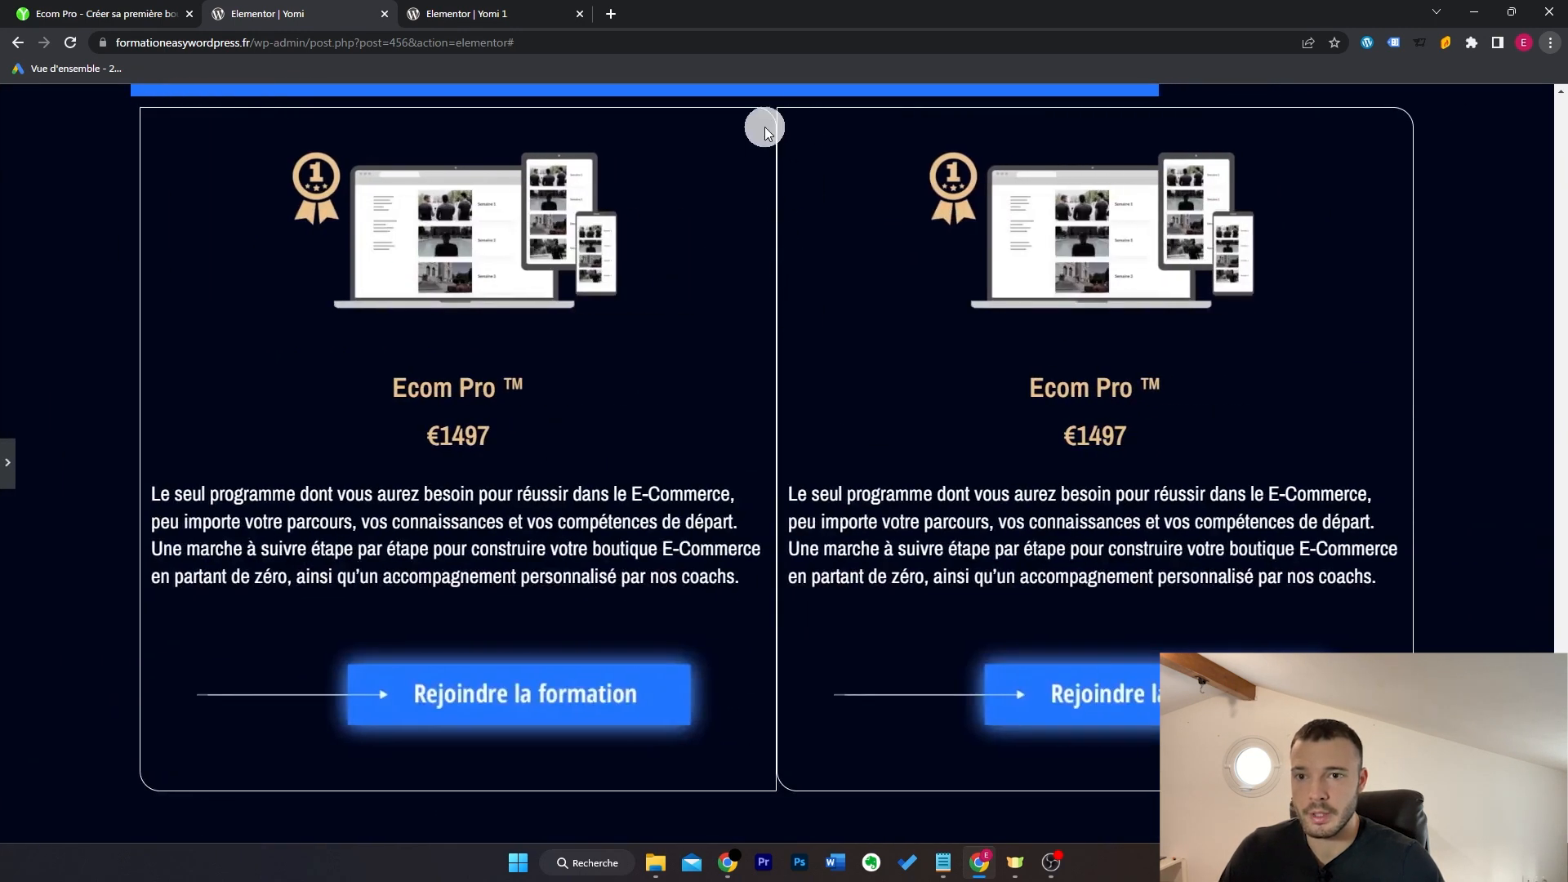
Step: Set the right margin of the first Ecom Pro column to 20 px, with the other margins at 0
{"action": "left_click", "coordinate": [6, 477]}
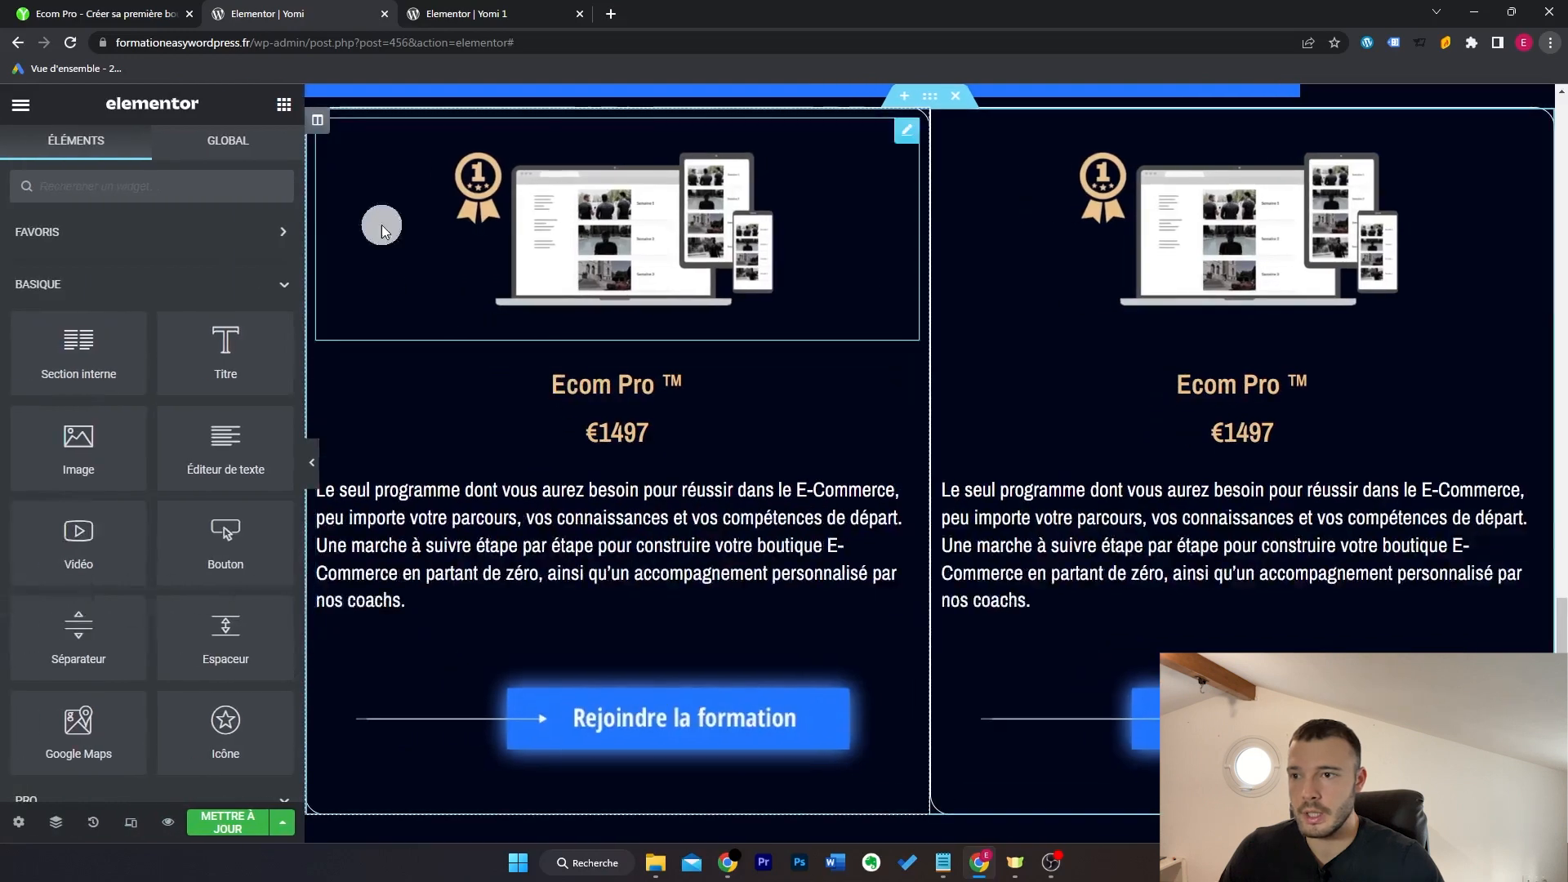
{"action": "left_click", "coordinate": [319, 124]}
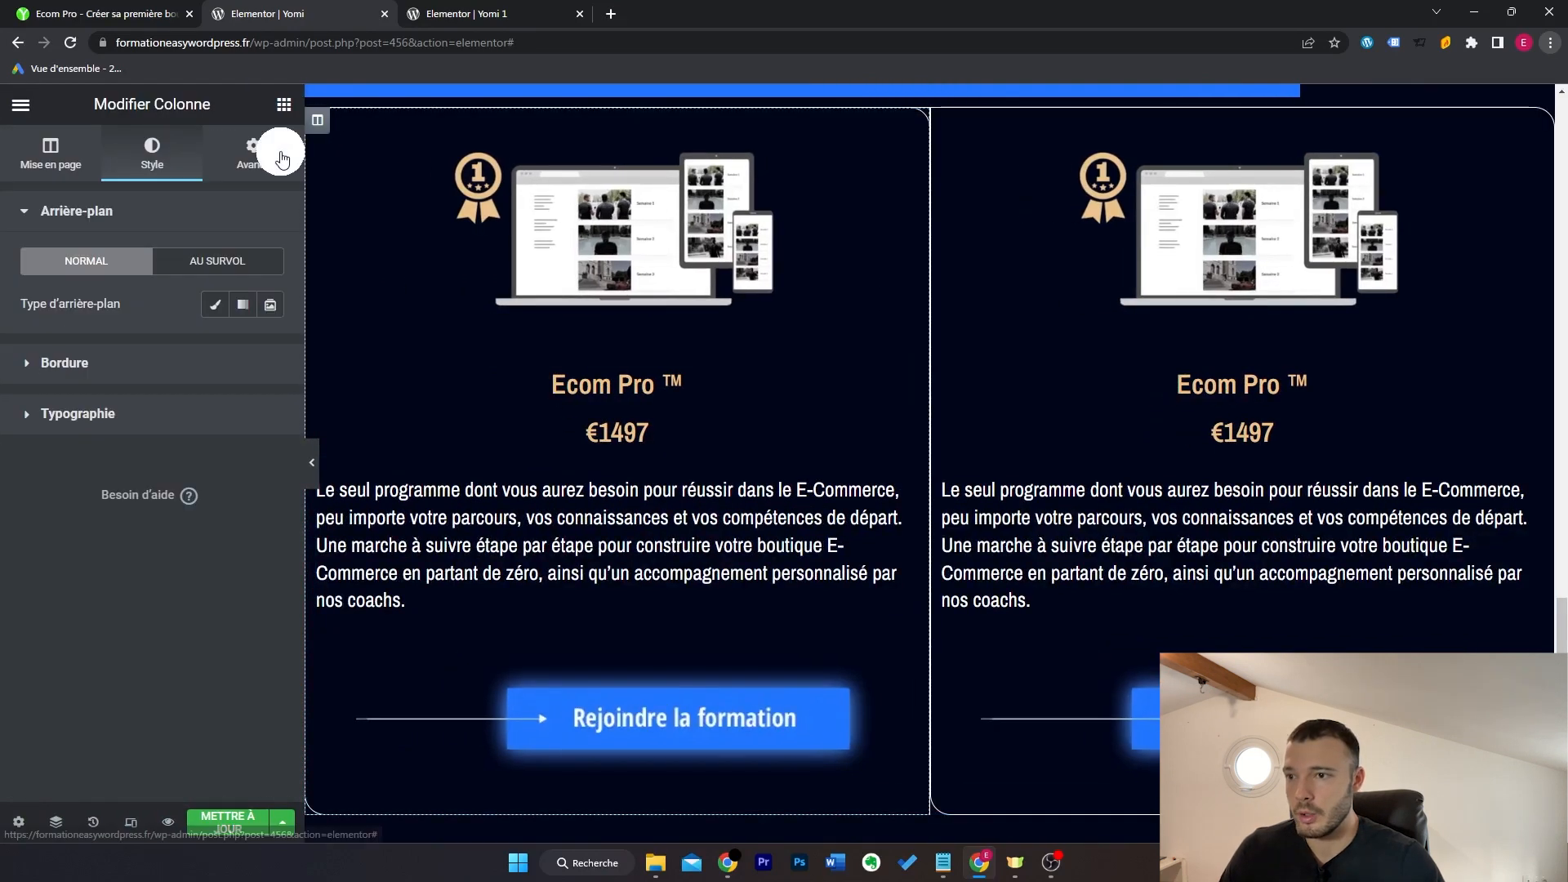
{"action": "left_click", "coordinate": [253, 154]}
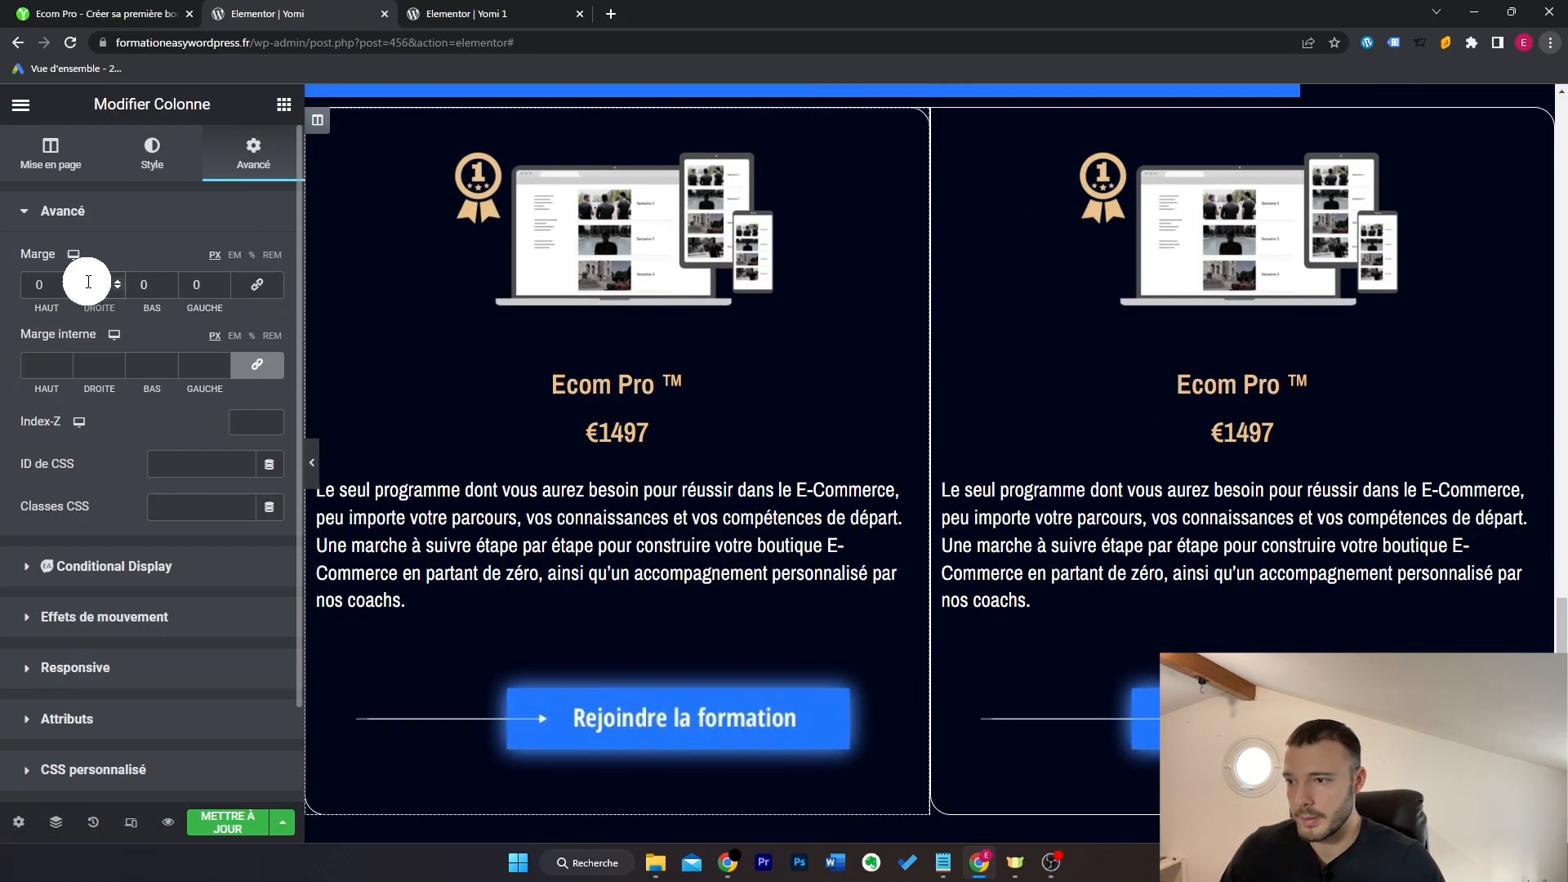
{"action": "type", "text": "25"}
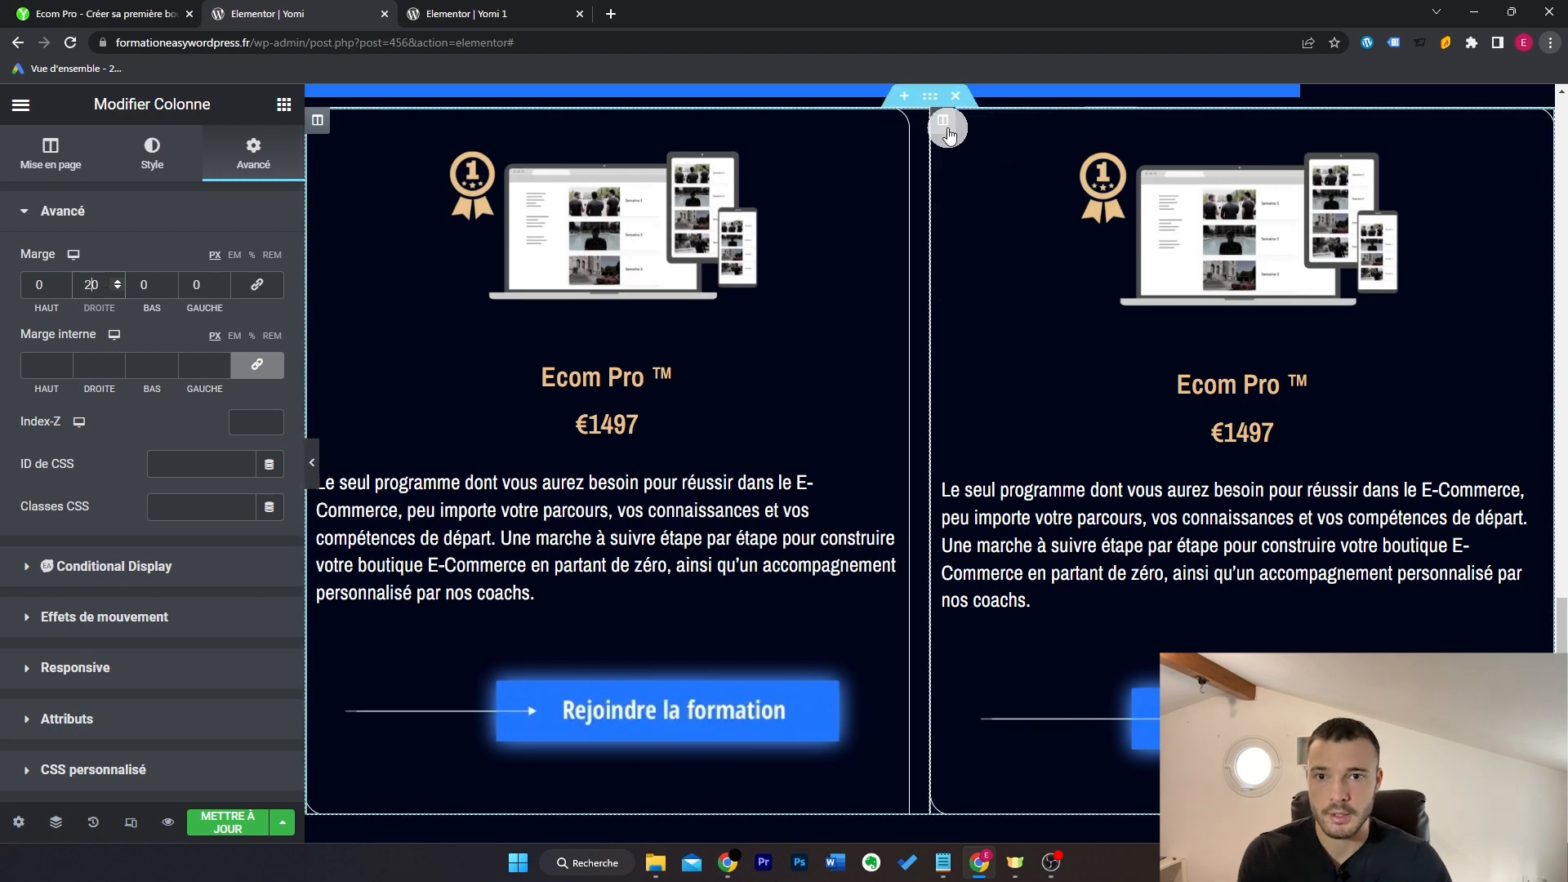
Step: Set the second column's left margin to 20 px with the other margins at 0, and preview the two cards
{"action": "left_click", "coordinate": [945, 123]}
{"action": "left_click", "coordinate": [253, 154]}
{"action": "left_click", "coordinate": [261, 285]}
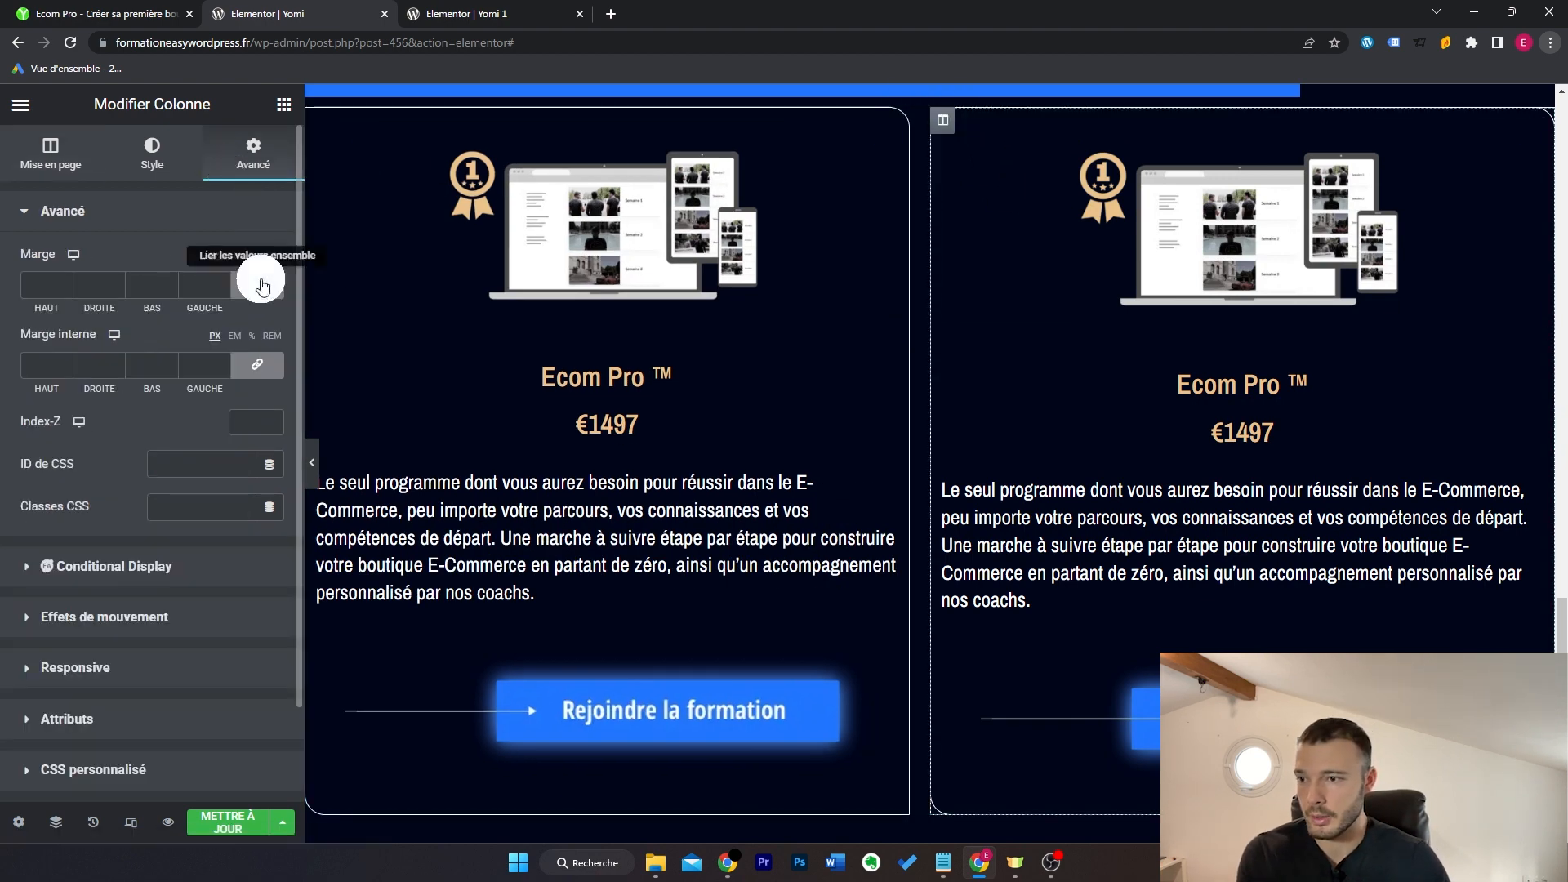
{"action": "left_click", "coordinate": [191, 281]}
{"action": "type", "text": "25"}
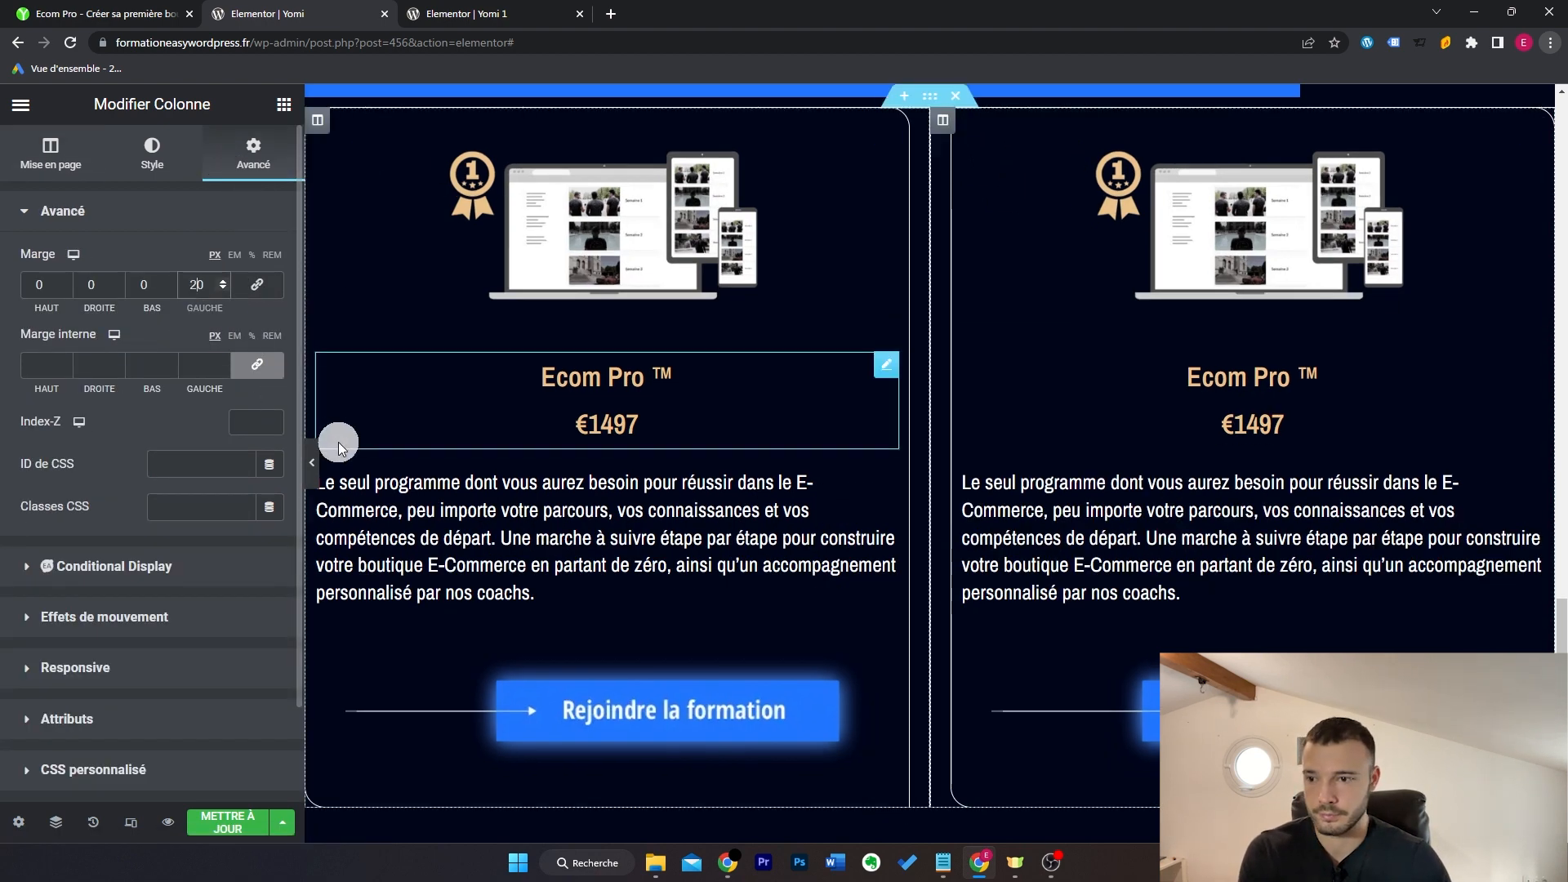
{"action": "left_click", "coordinate": [311, 462]}
{"action": "scroll", "coordinate": [1168, 370], "scroll_direction": "up", "scroll_amount": 3}
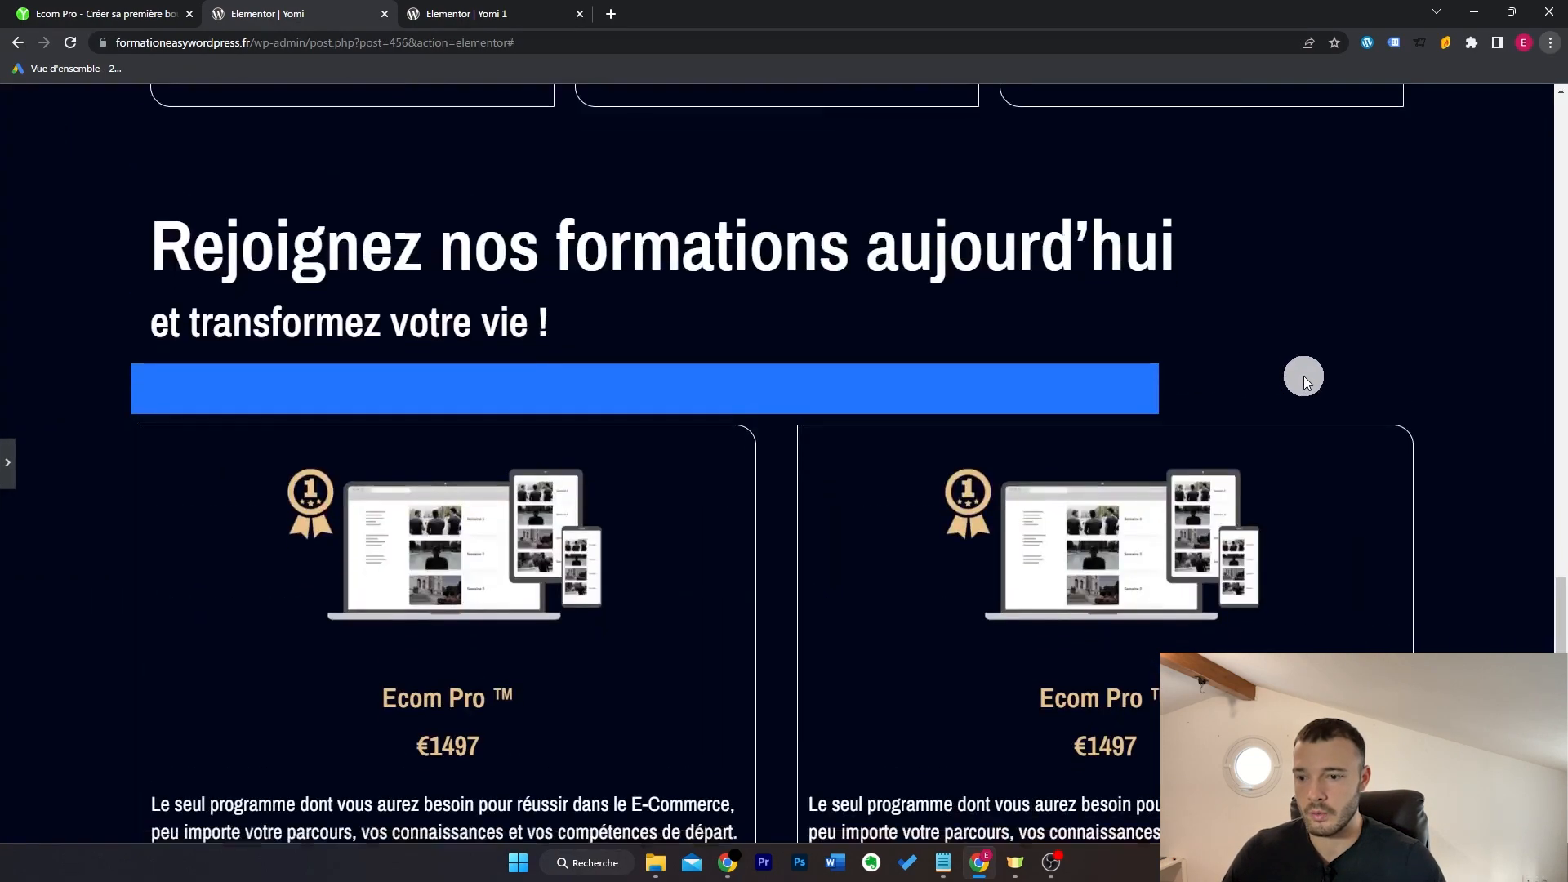
Step: Compare the two offer cards with the reference page and add an empty one-column section below them
{"action": "scroll", "coordinate": [1304, 376], "scroll_direction": "down", "scroll_amount": 3}
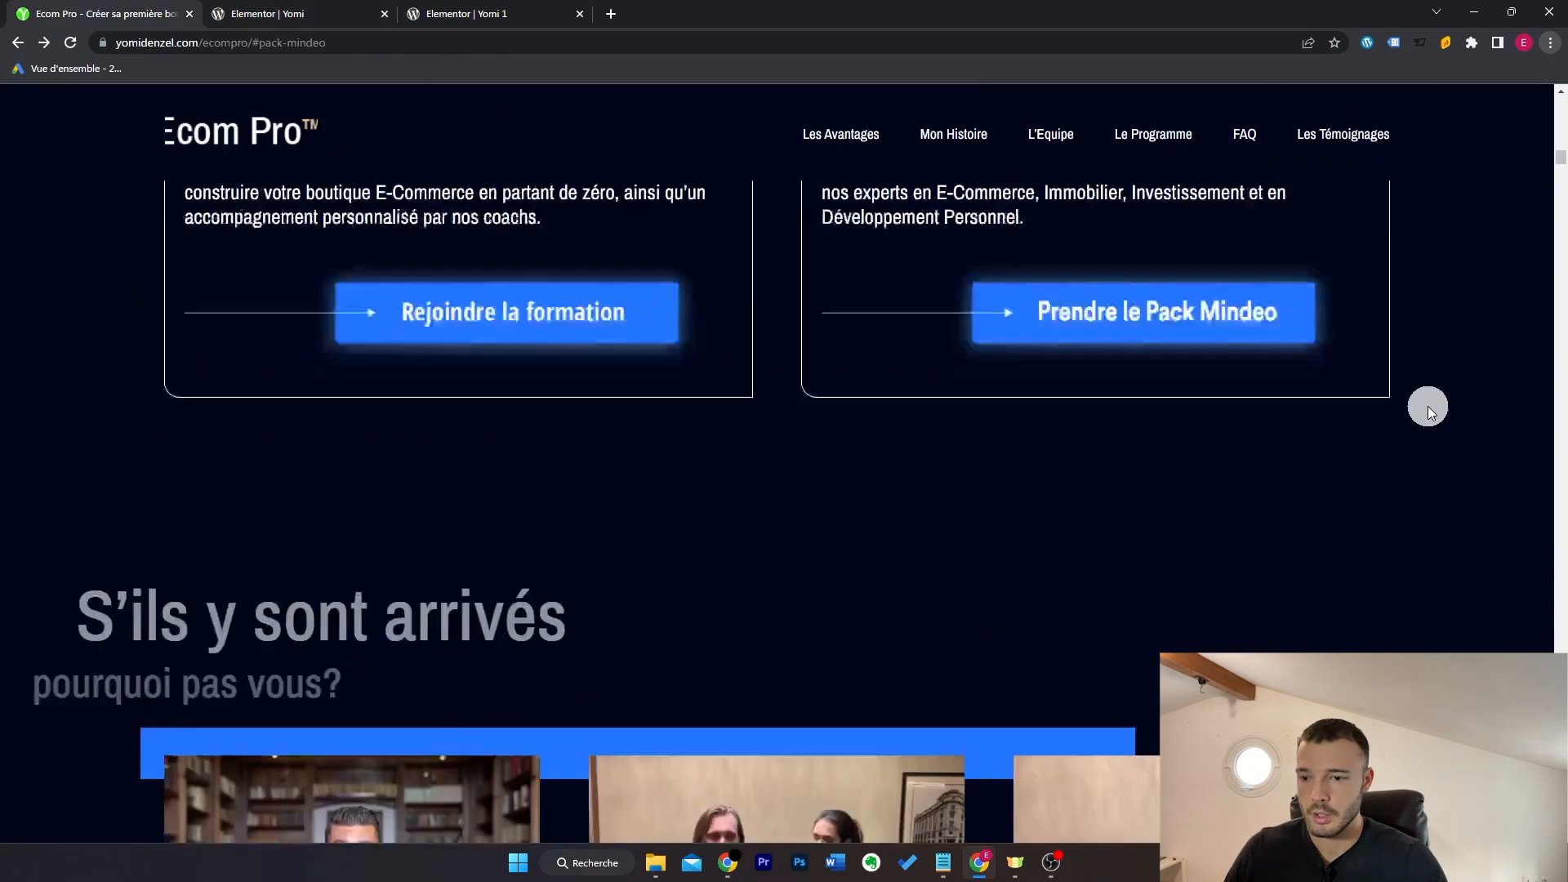
{"action": "scroll", "coordinate": [1428, 405], "scroll_direction": "down", "scroll_amount": 4}
{"action": "scroll", "coordinate": [1428, 405], "scroll_direction": "up", "scroll_amount": 1}
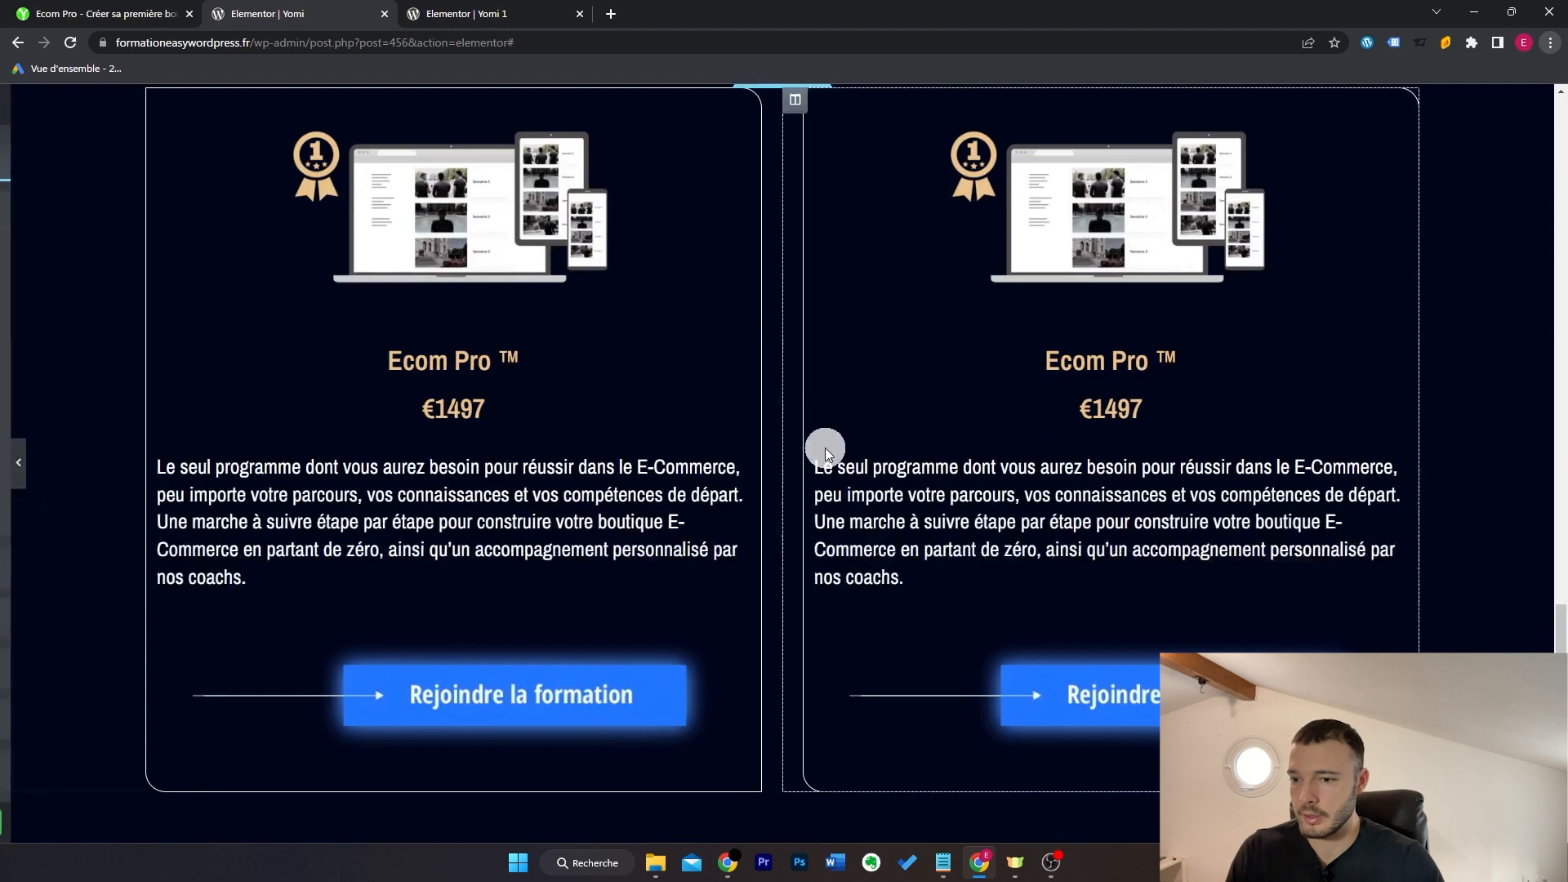
{"action": "left_click", "coordinate": [827, 448]}
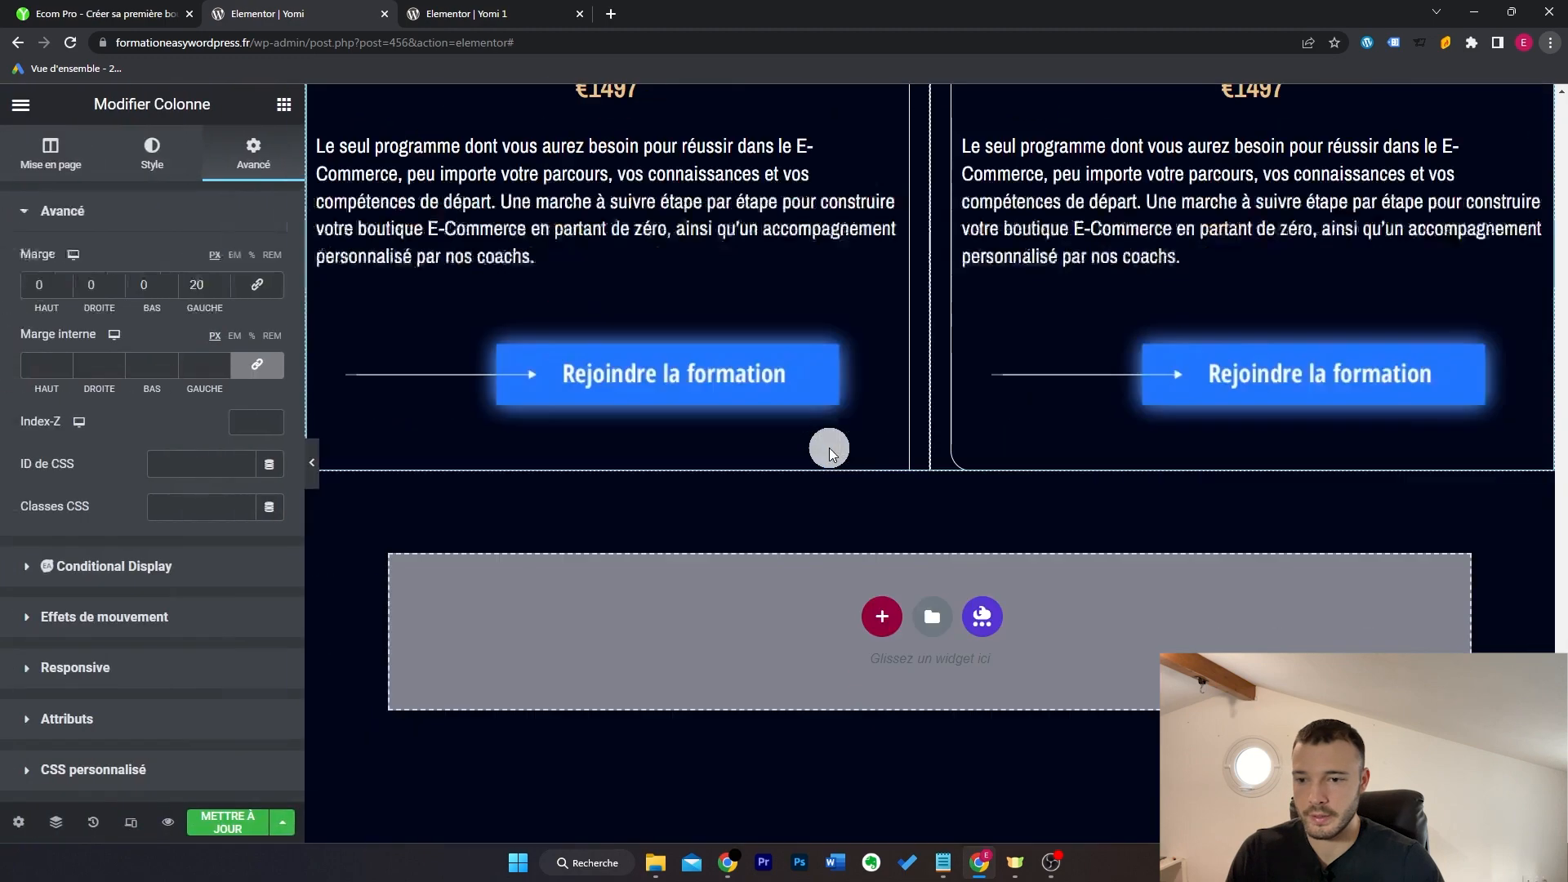
{"action": "left_click", "coordinate": [872, 620]}
{"action": "left_click", "coordinate": [693, 658]}
Step: Copy the “Rejoignez nos formations aujourd’hui” heading section, paste it below the offer cards, and delete the empty section
{"action": "scroll", "coordinate": [846, 564], "scroll_direction": "up", "scroll_amount": 8}
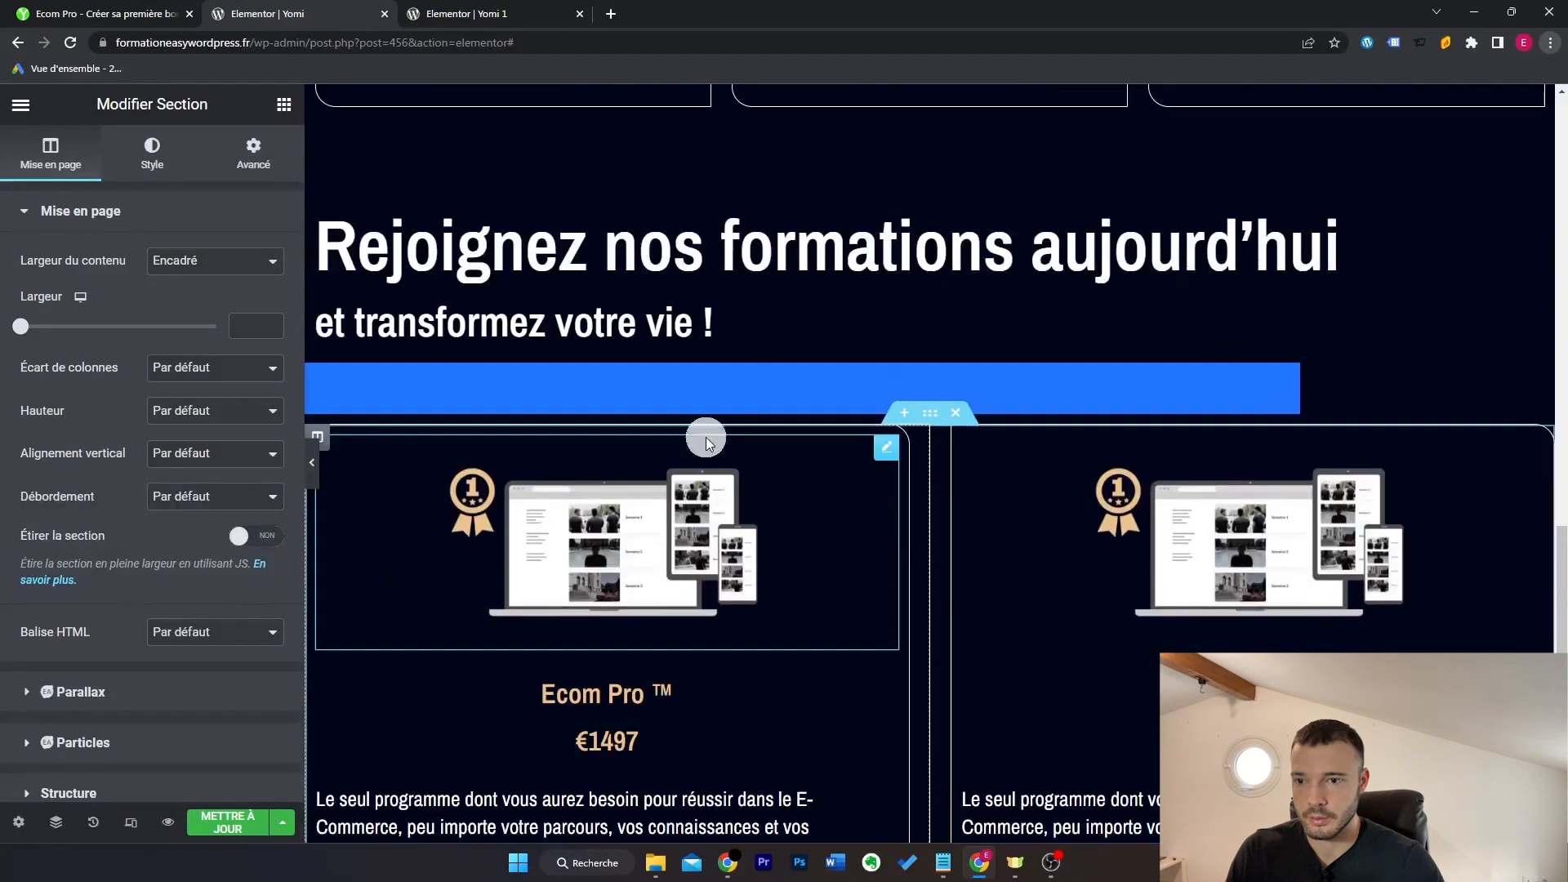
{"action": "right_click", "coordinate": [934, 199]}
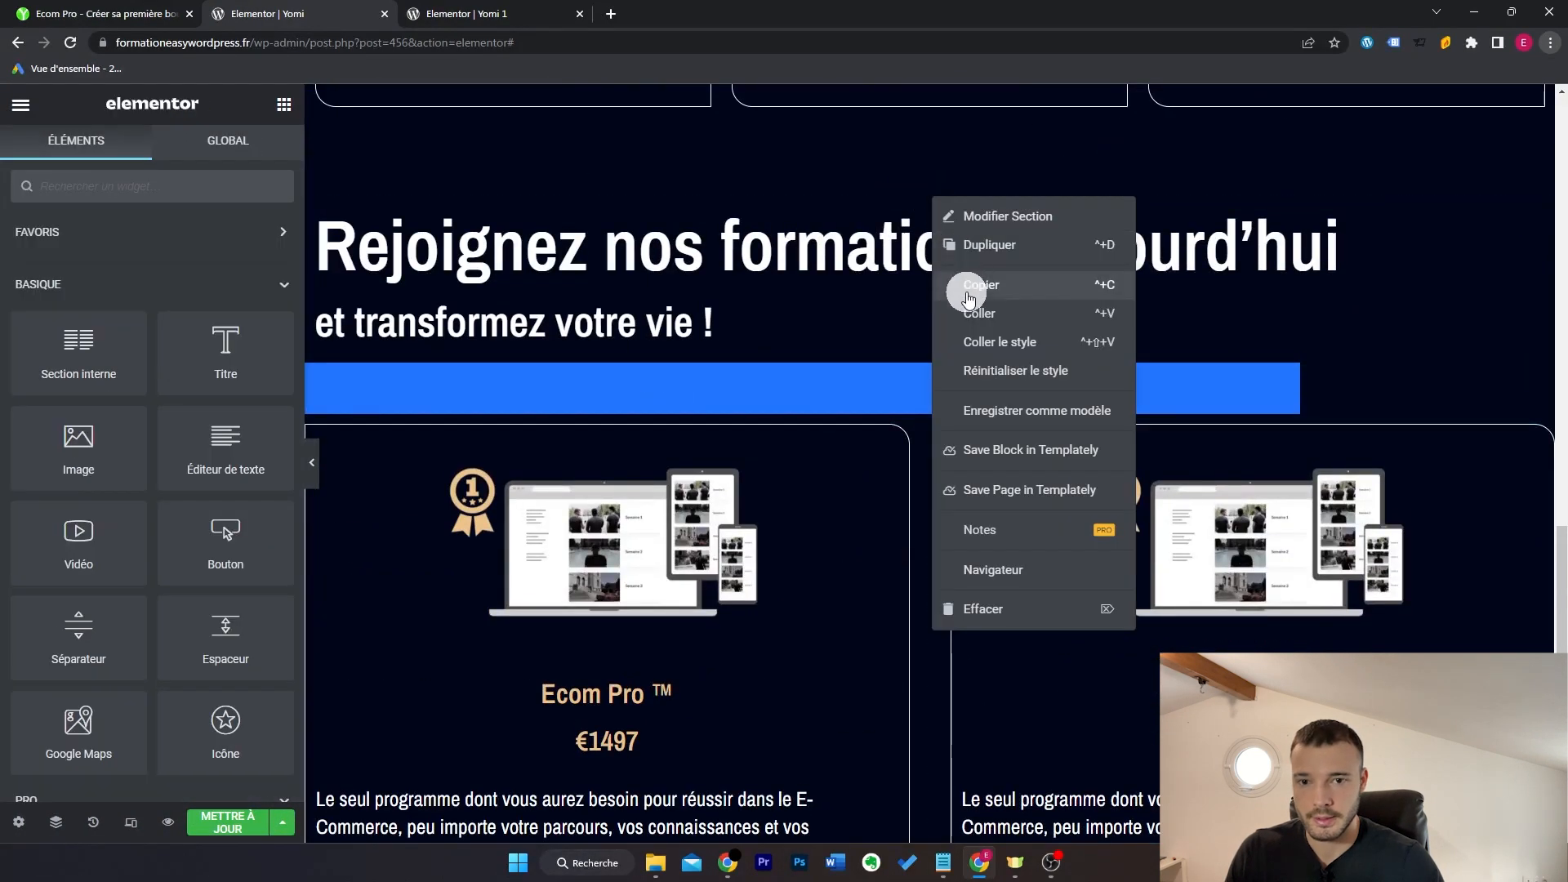
{"action": "left_click", "coordinate": [971, 285]}
{"action": "scroll", "coordinate": [909, 273], "scroll_direction": "down", "scroll_amount": 8}
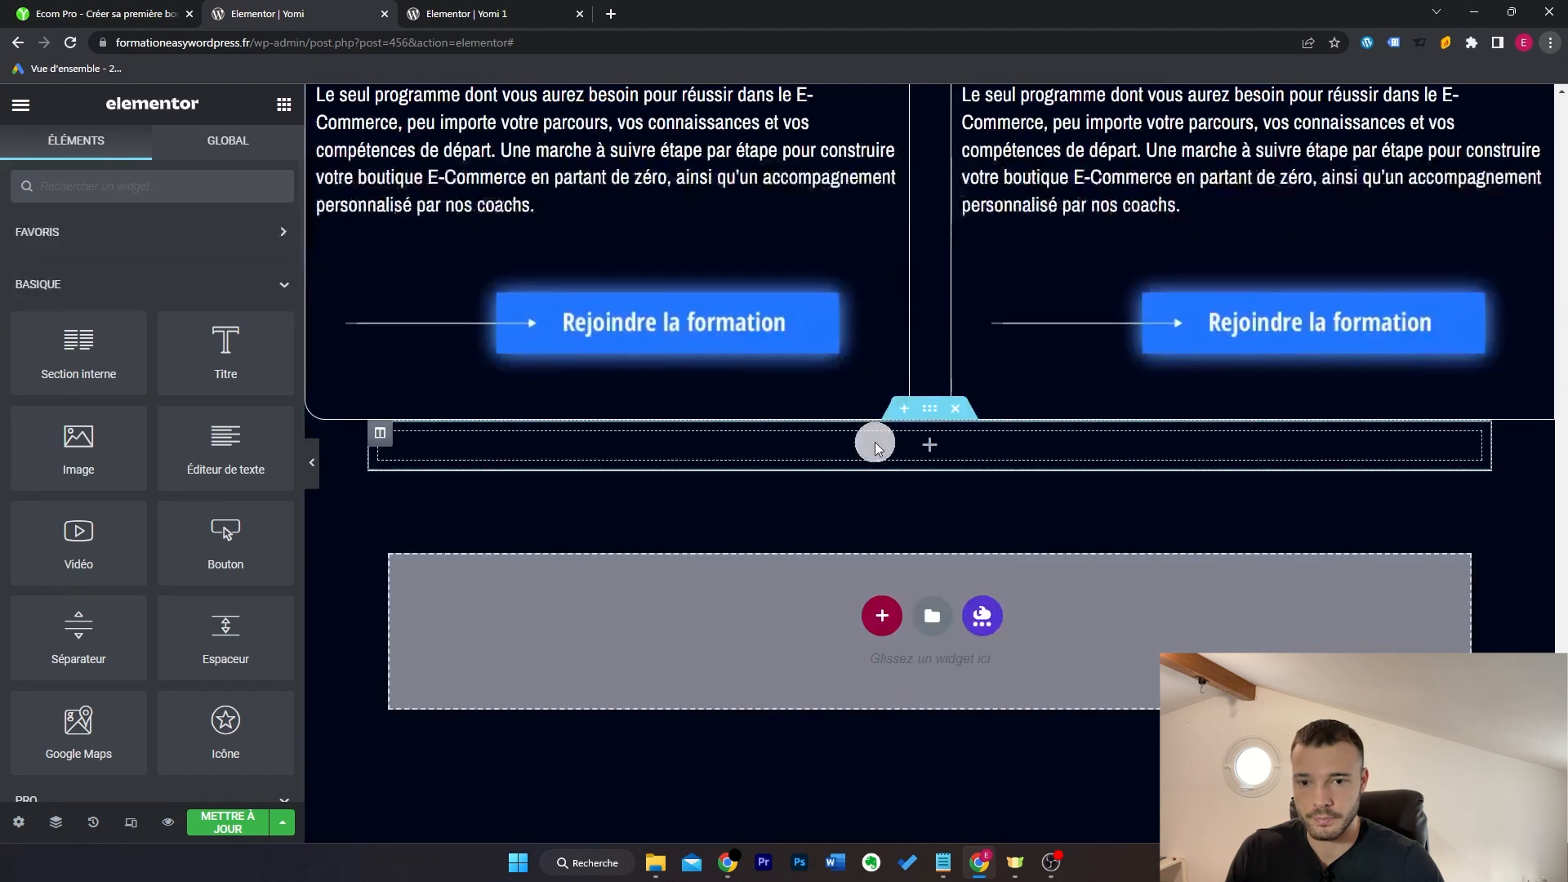
{"action": "right_click", "coordinate": [931, 408]}
{"action": "left_click", "coordinate": [983, 512]}
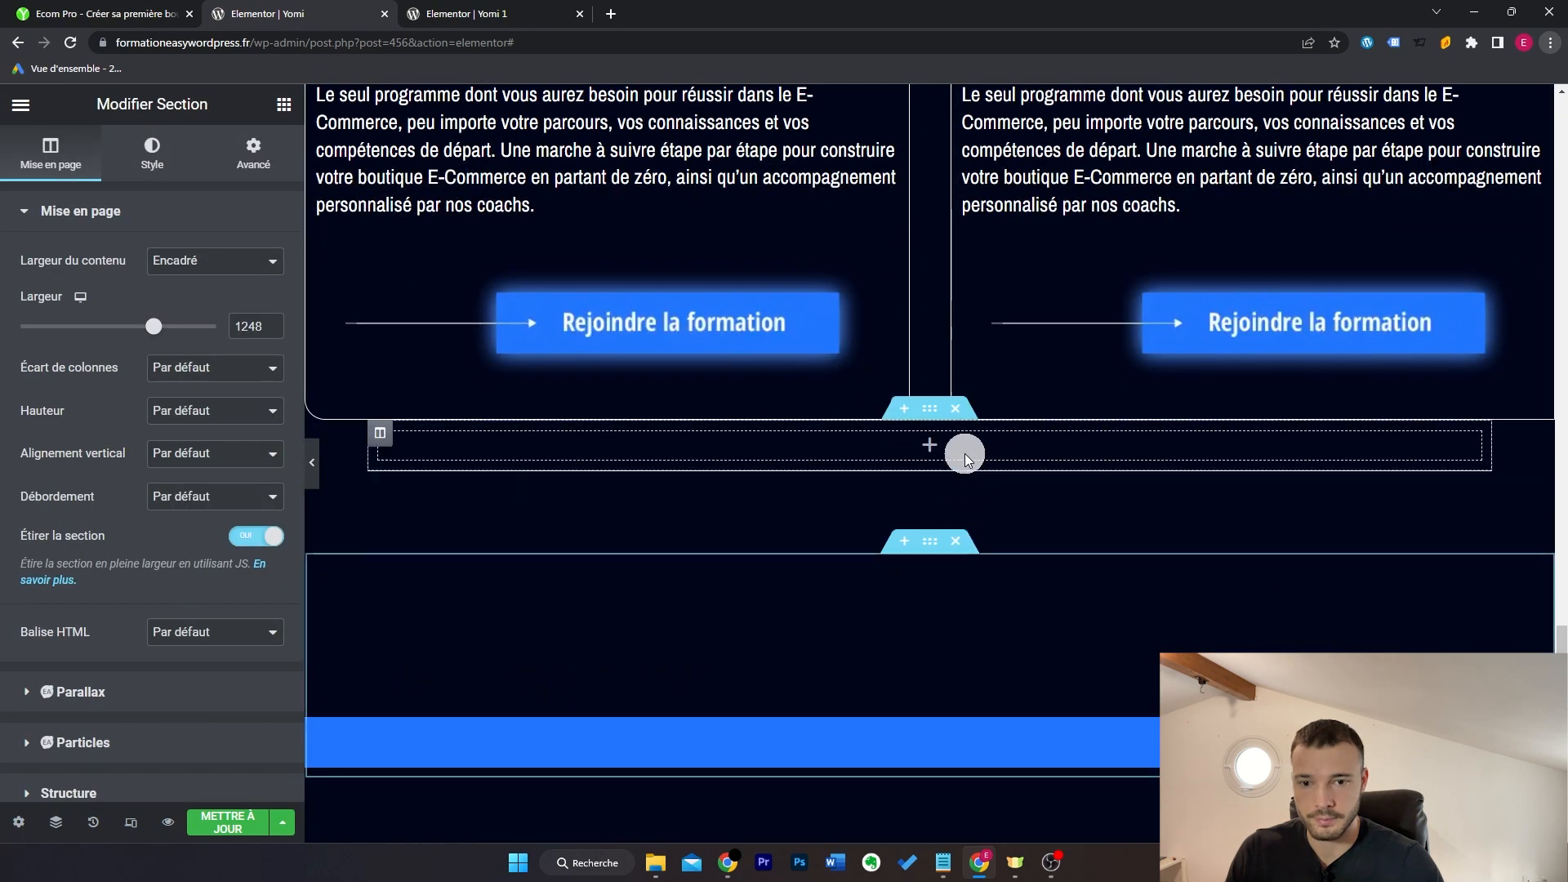
{"action": "left_click", "coordinate": [955, 409]}
Step: Change the copied section's title to “S’ils y sont arrivés” and its subtitle to “pourquoi pas vous?”
{"action": "scroll", "coordinate": [1035, 517], "scroll_direction": "down", "scroll_amount": 1}
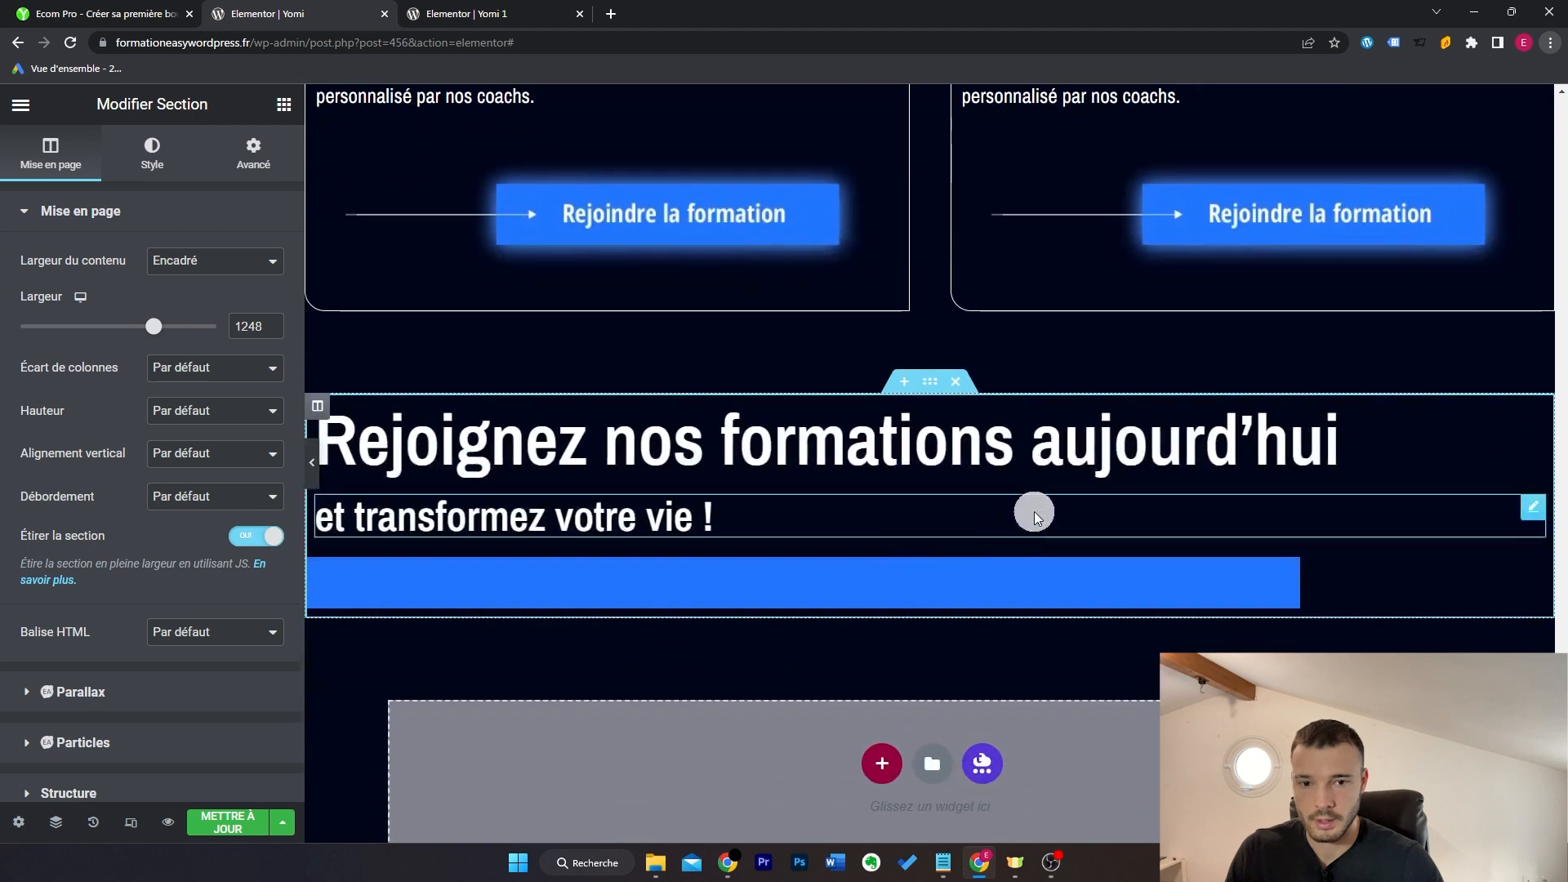
{"action": "left_click", "coordinate": [1527, 409]}
{"action": "left_click", "coordinate": [1526, 569]}
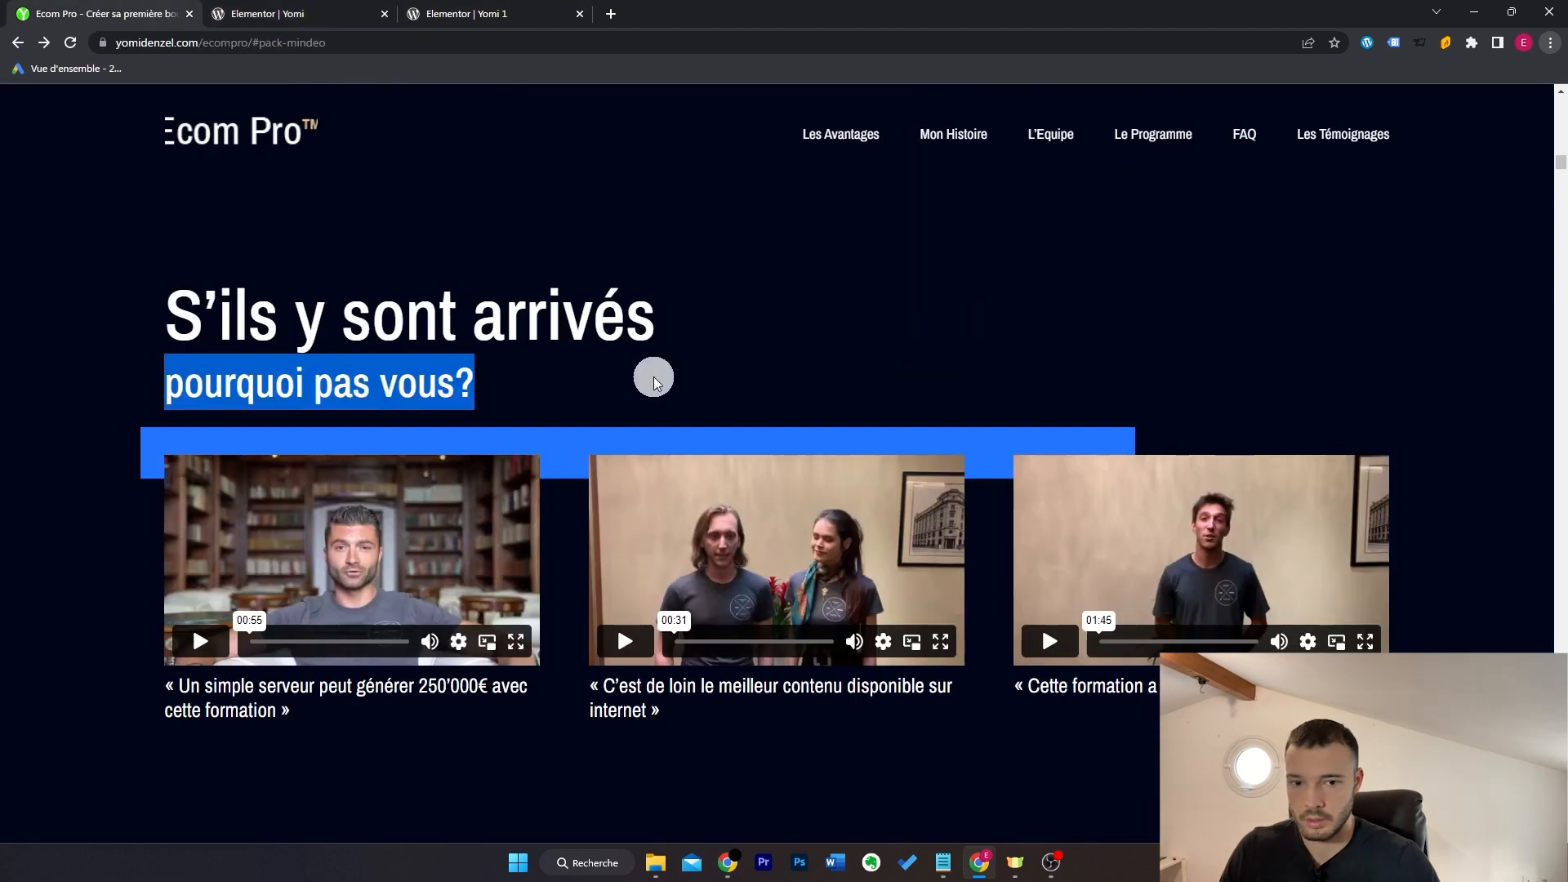
Step: Insert a three-column inner section under the blue bar and set its content width to Pleine largeur
{"action": "scroll", "coordinate": [654, 382], "scroll_direction": "down", "scroll_amount": 1}
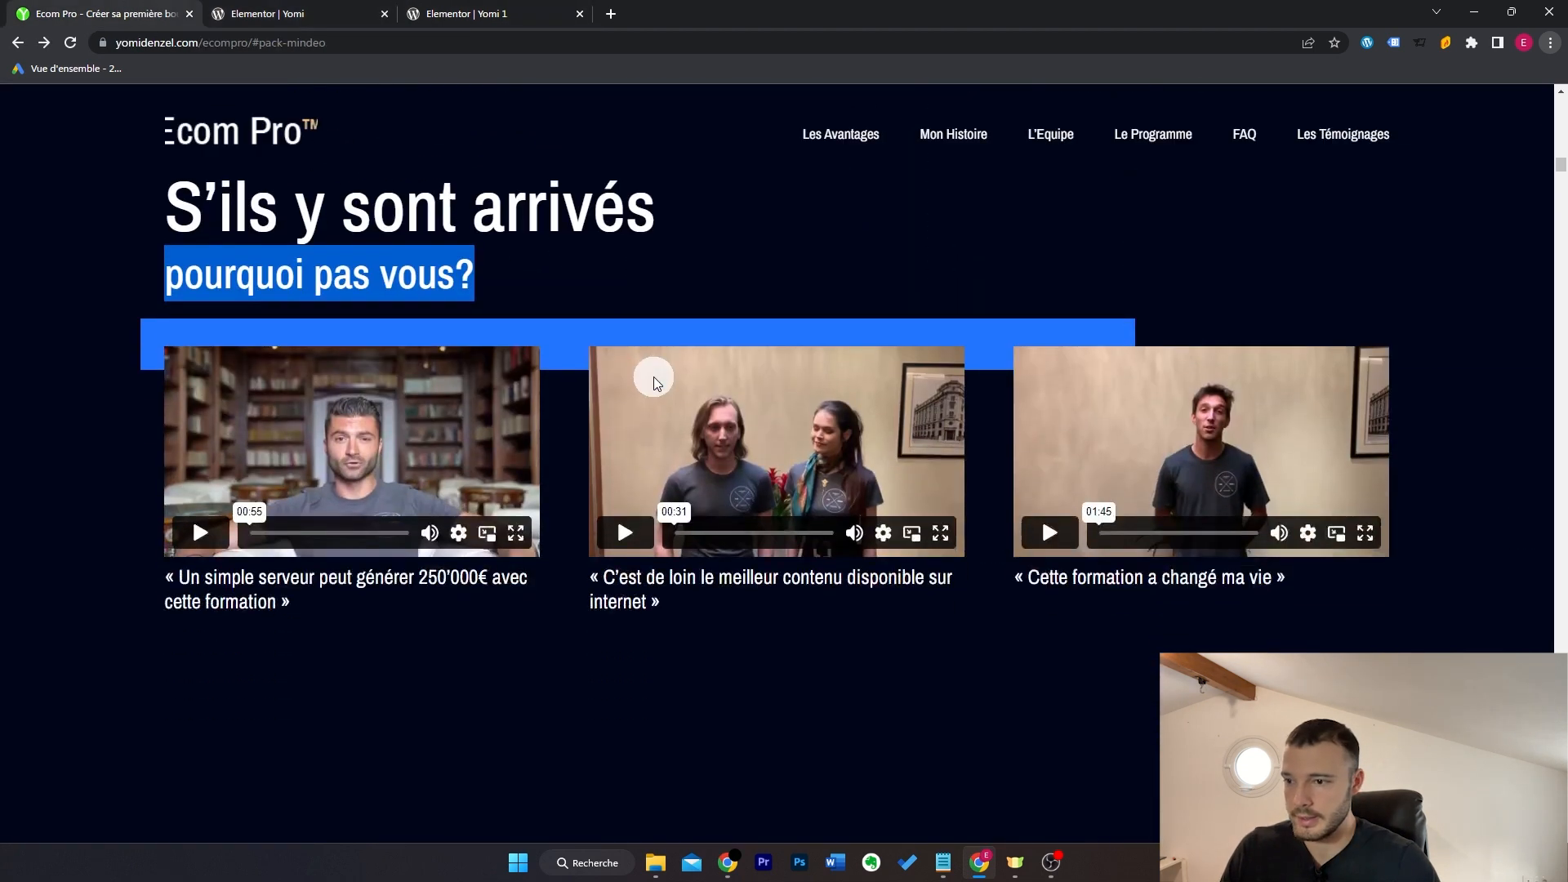
{"action": "left_click", "coordinate": [551, 320]}
{"action": "scroll", "coordinate": [605, 306], "scroll_direction": "down", "scroll_amount": 10}
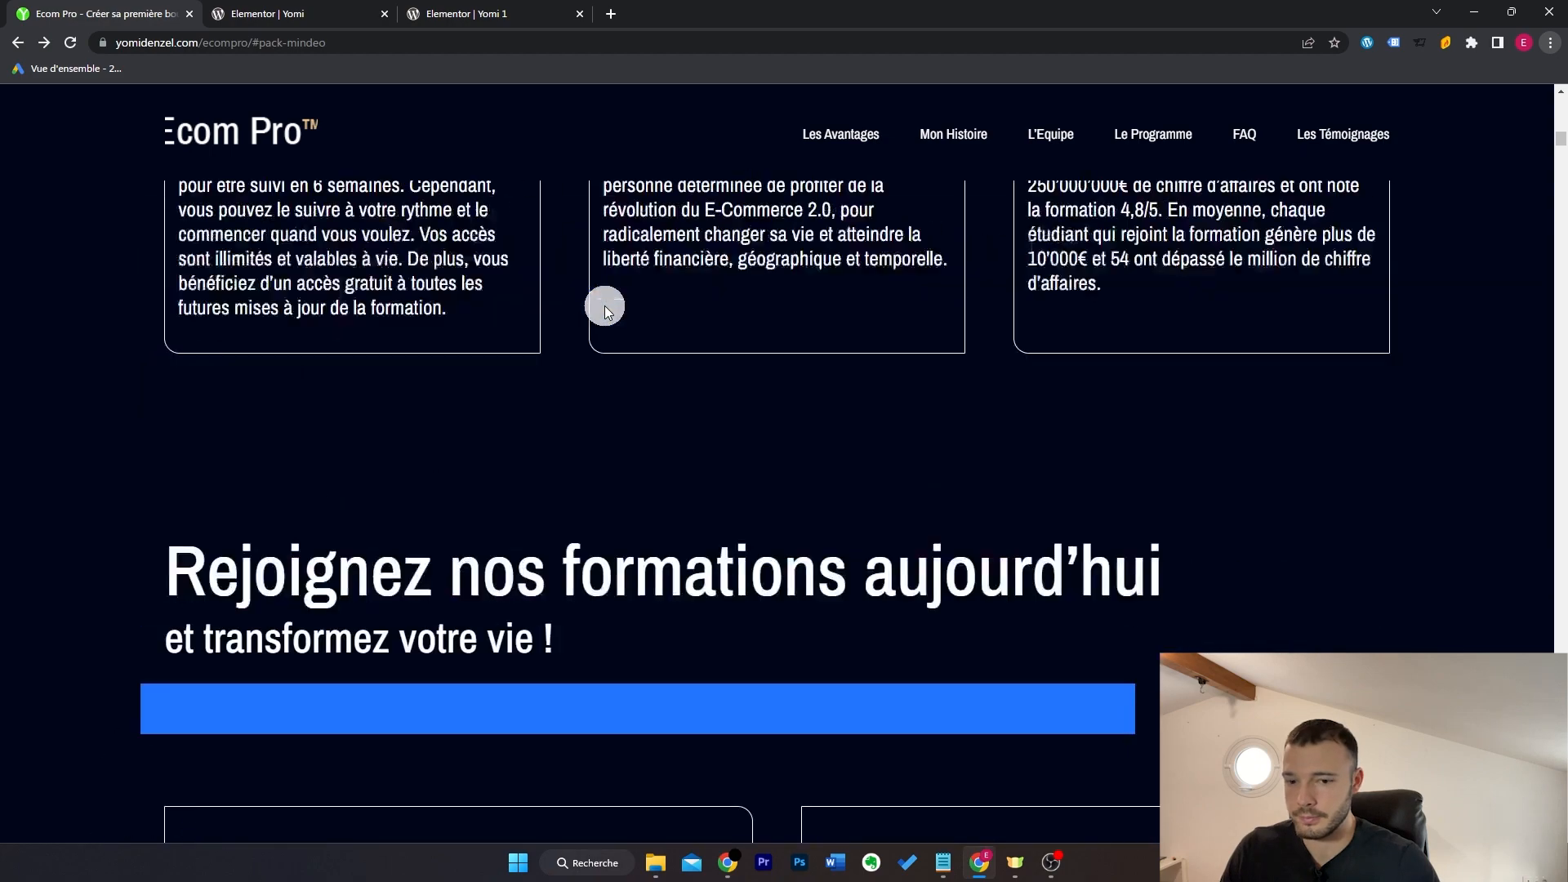
{"action": "scroll", "coordinate": [604, 306], "scroll_direction": "down", "scroll_amount": 9}
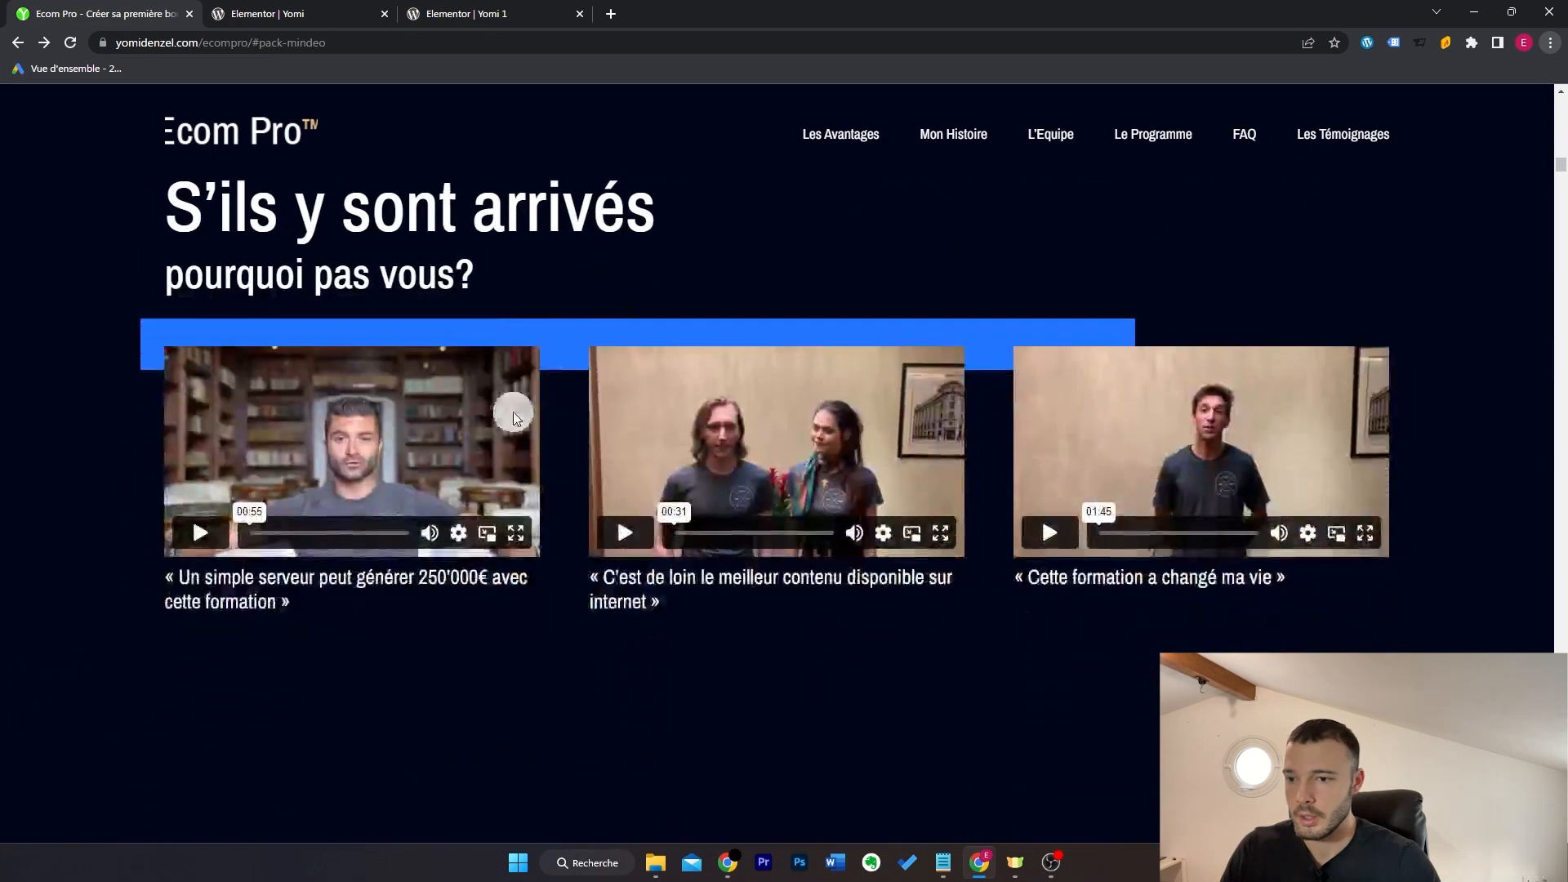
{"action": "left_click", "coordinate": [298, 7]}
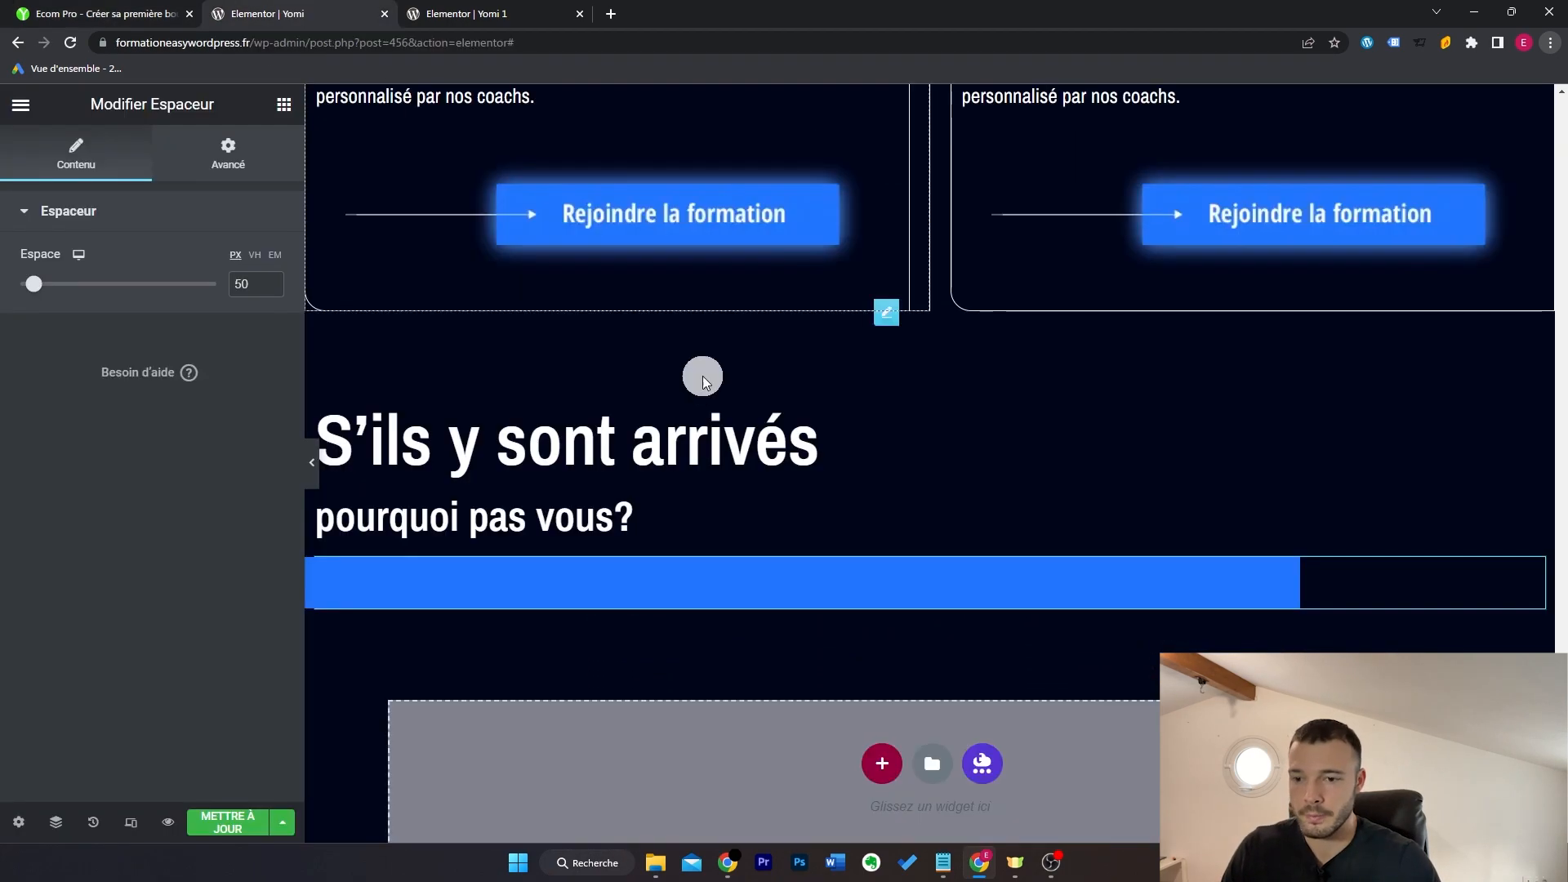
{"action": "scroll", "coordinate": [700, 371], "scroll_direction": "down", "scroll_amount": 2}
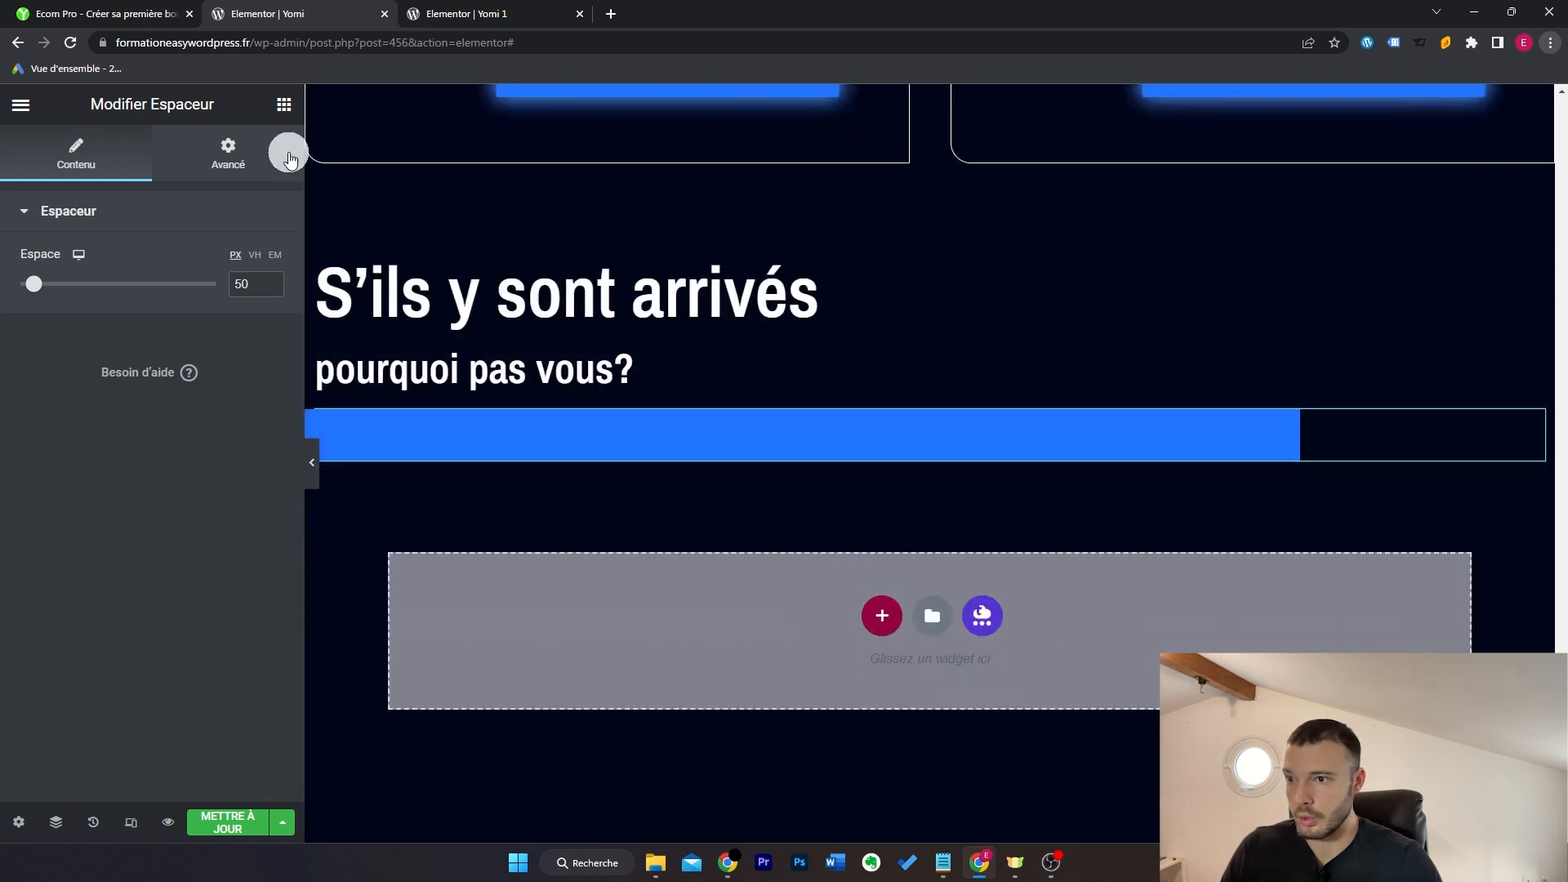
{"action": "left_click", "coordinate": [286, 112]}
{"action": "left_click_drag", "start_coordinate": [79, 352], "coordinate": [354, 497]}
{"action": "right_click", "coordinate": [362, 500]}
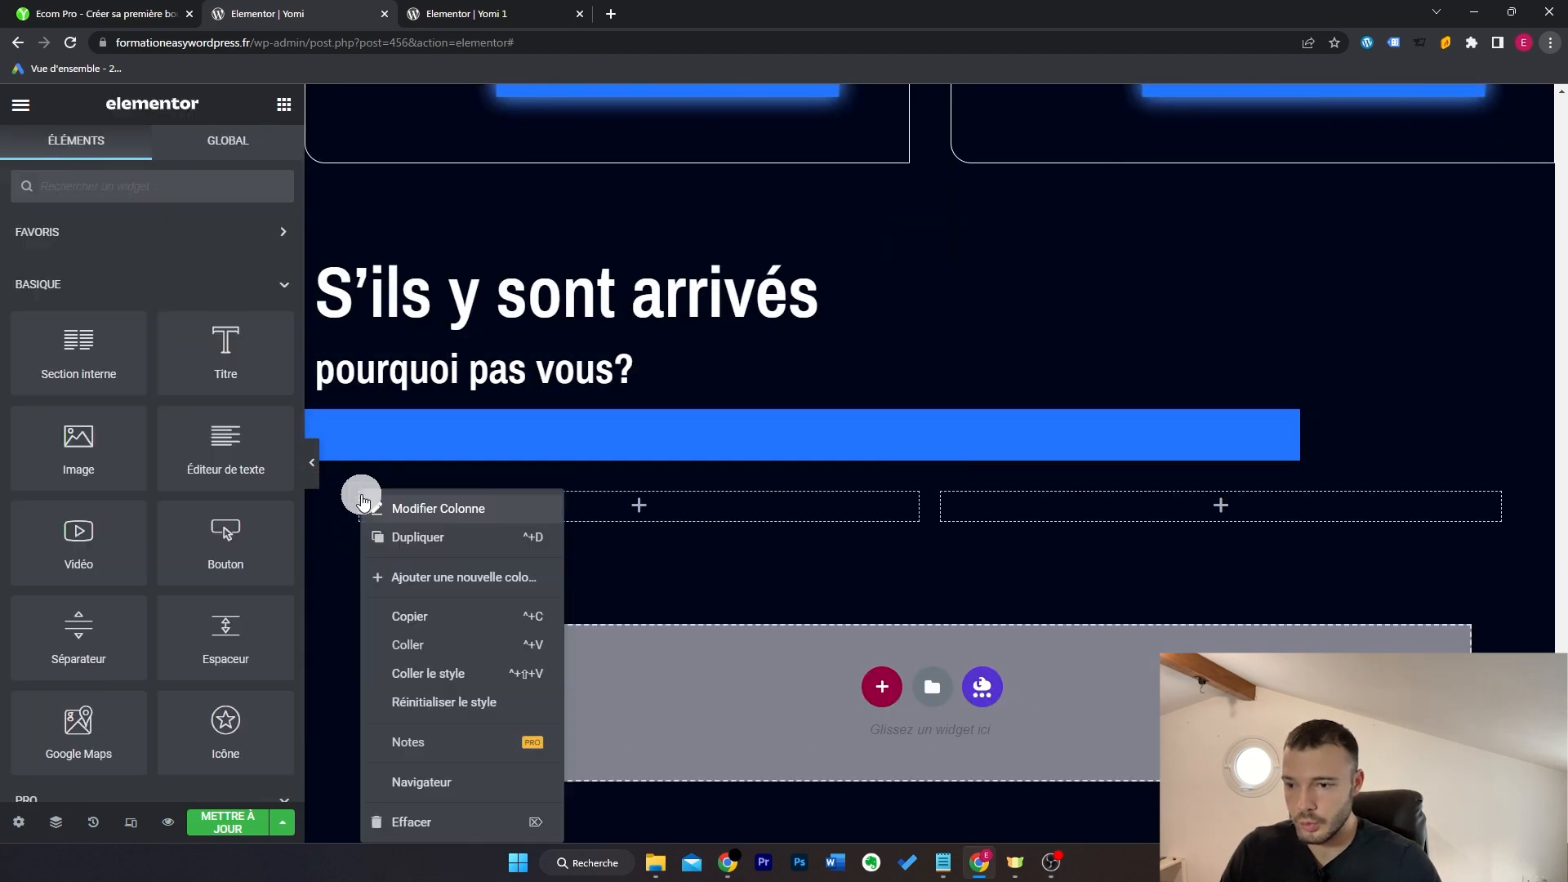
{"action": "left_click", "coordinate": [460, 578]}
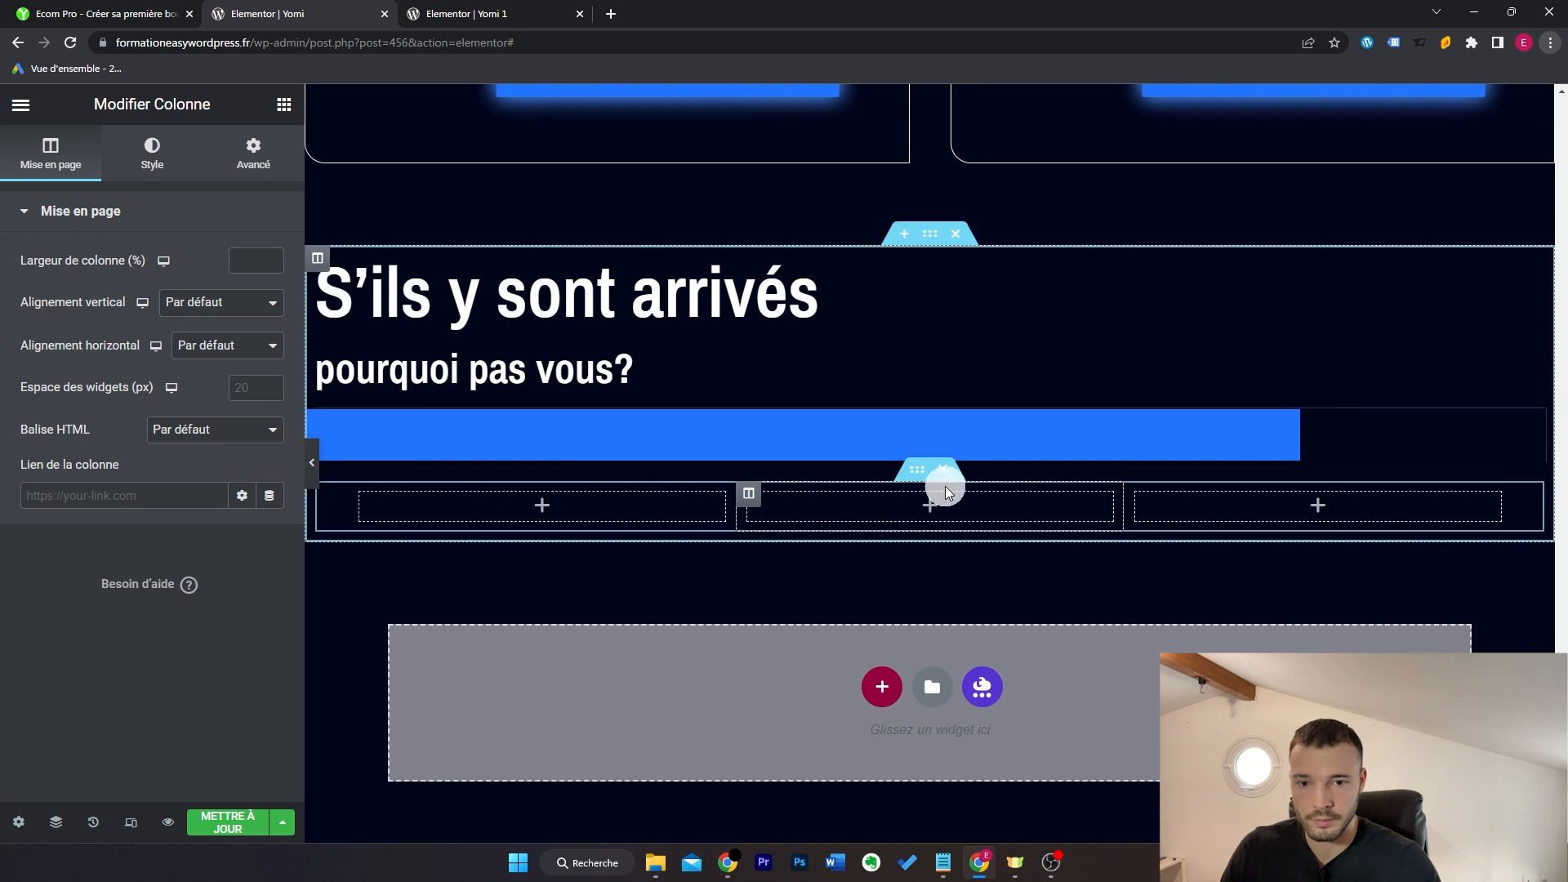
{"action": "left_click", "coordinate": [920, 475]}
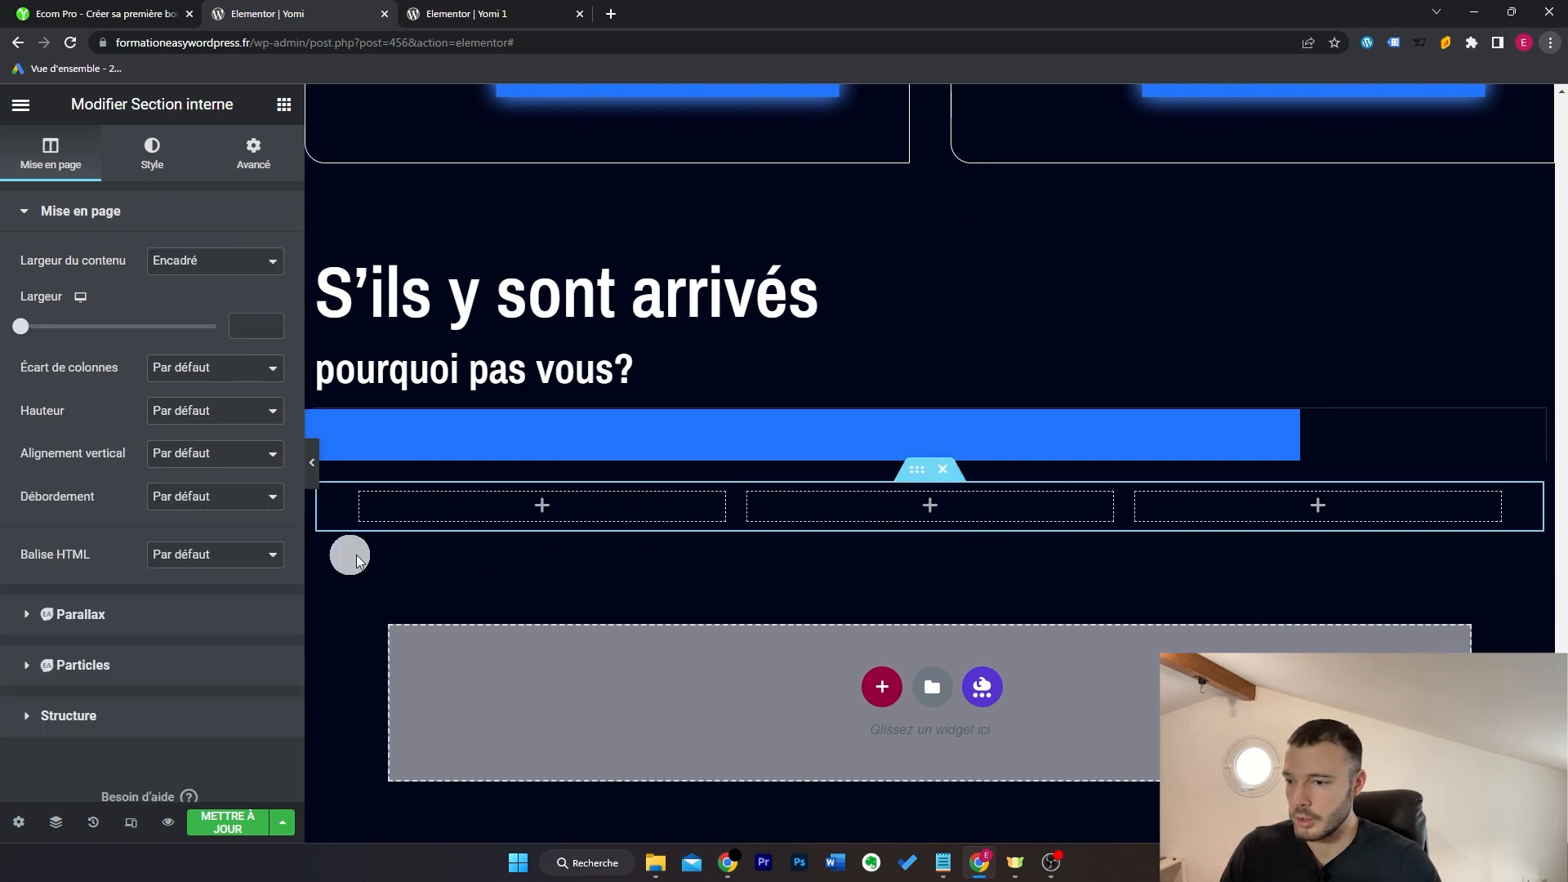
{"action": "left_click", "coordinate": [224, 299]}
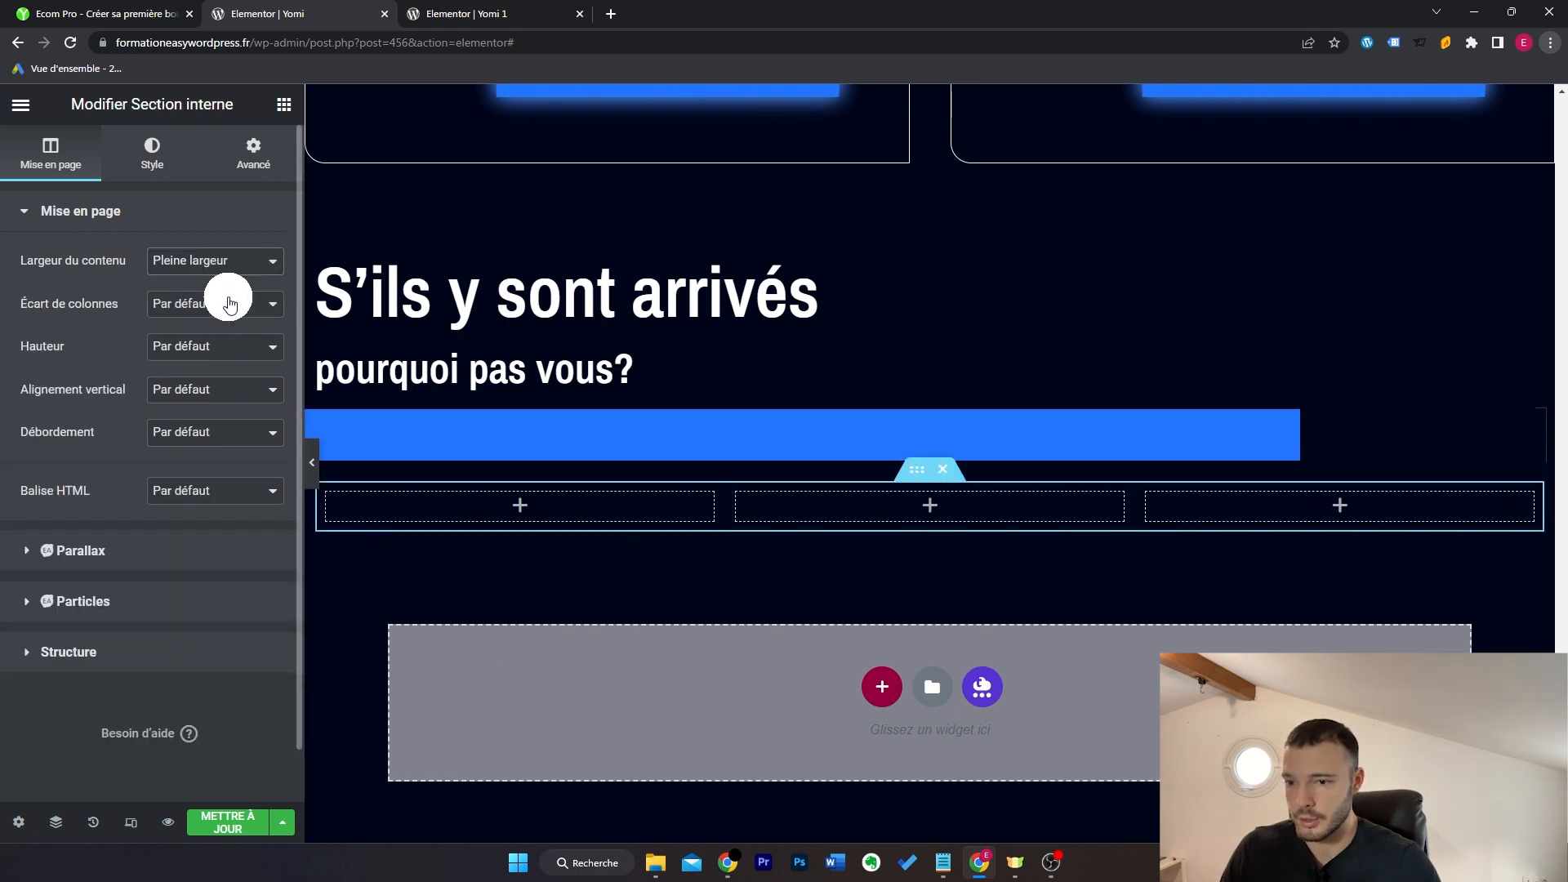
Step: Add a video widget with Superposition d’image enabled to the first column and copy it into the other two columns
{"action": "left_click_drag", "start_coordinate": [86, 519], "coordinate": [522, 506]}
{"action": "scroll", "coordinate": [210, 595], "scroll_direction": "down", "scroll_amount": 5}
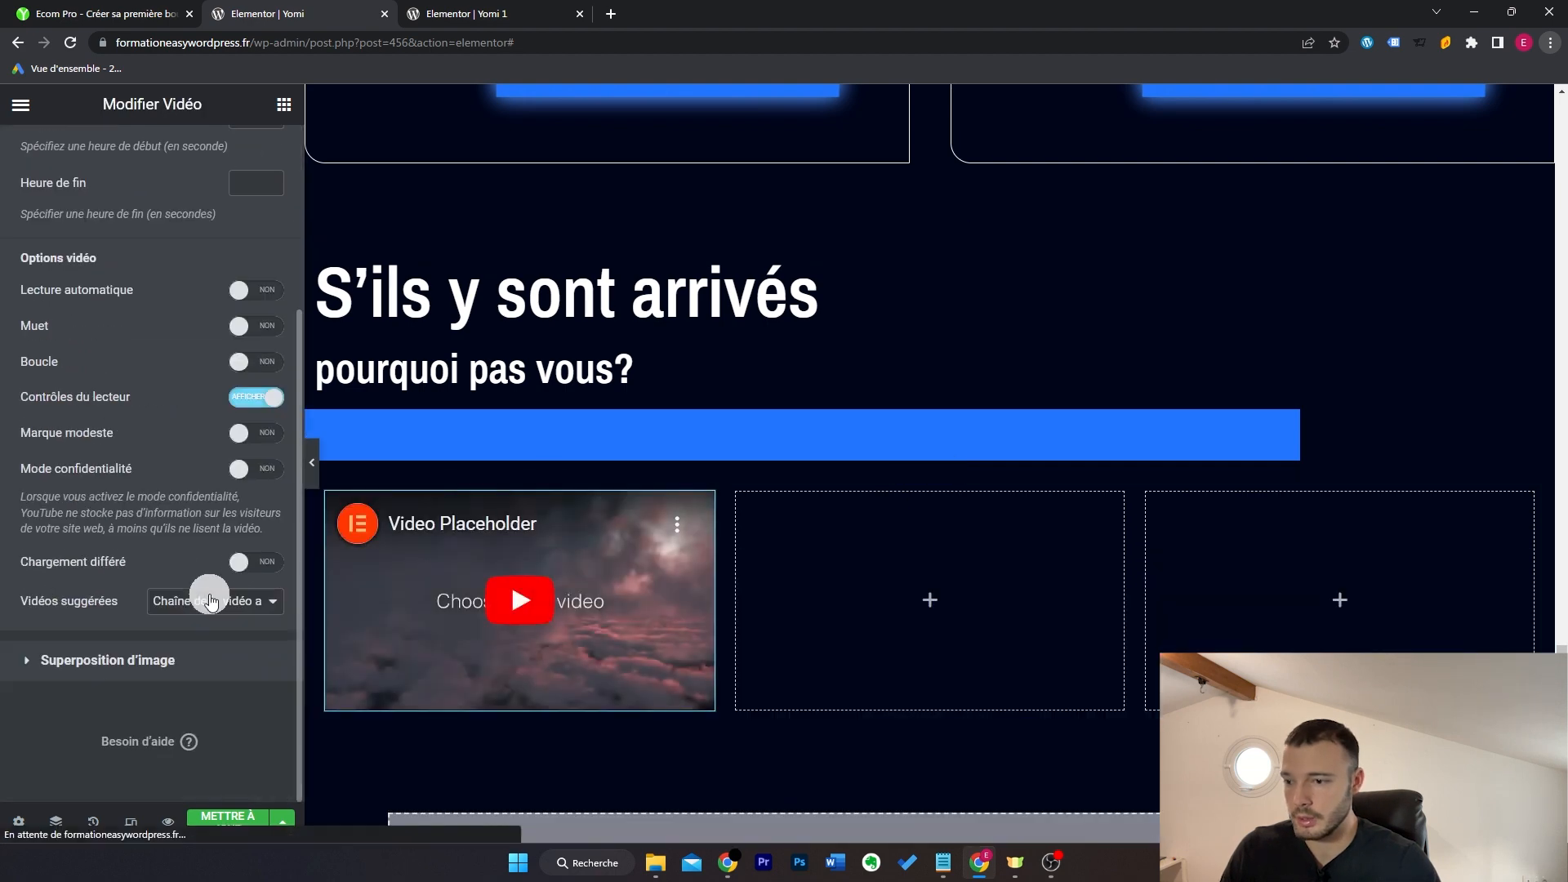
{"action": "left_click", "coordinate": [168, 657]}
{"action": "left_click", "coordinate": [252, 310]}
{"action": "scroll", "coordinate": [660, 490], "scroll_direction": "down", "scroll_amount": 2}
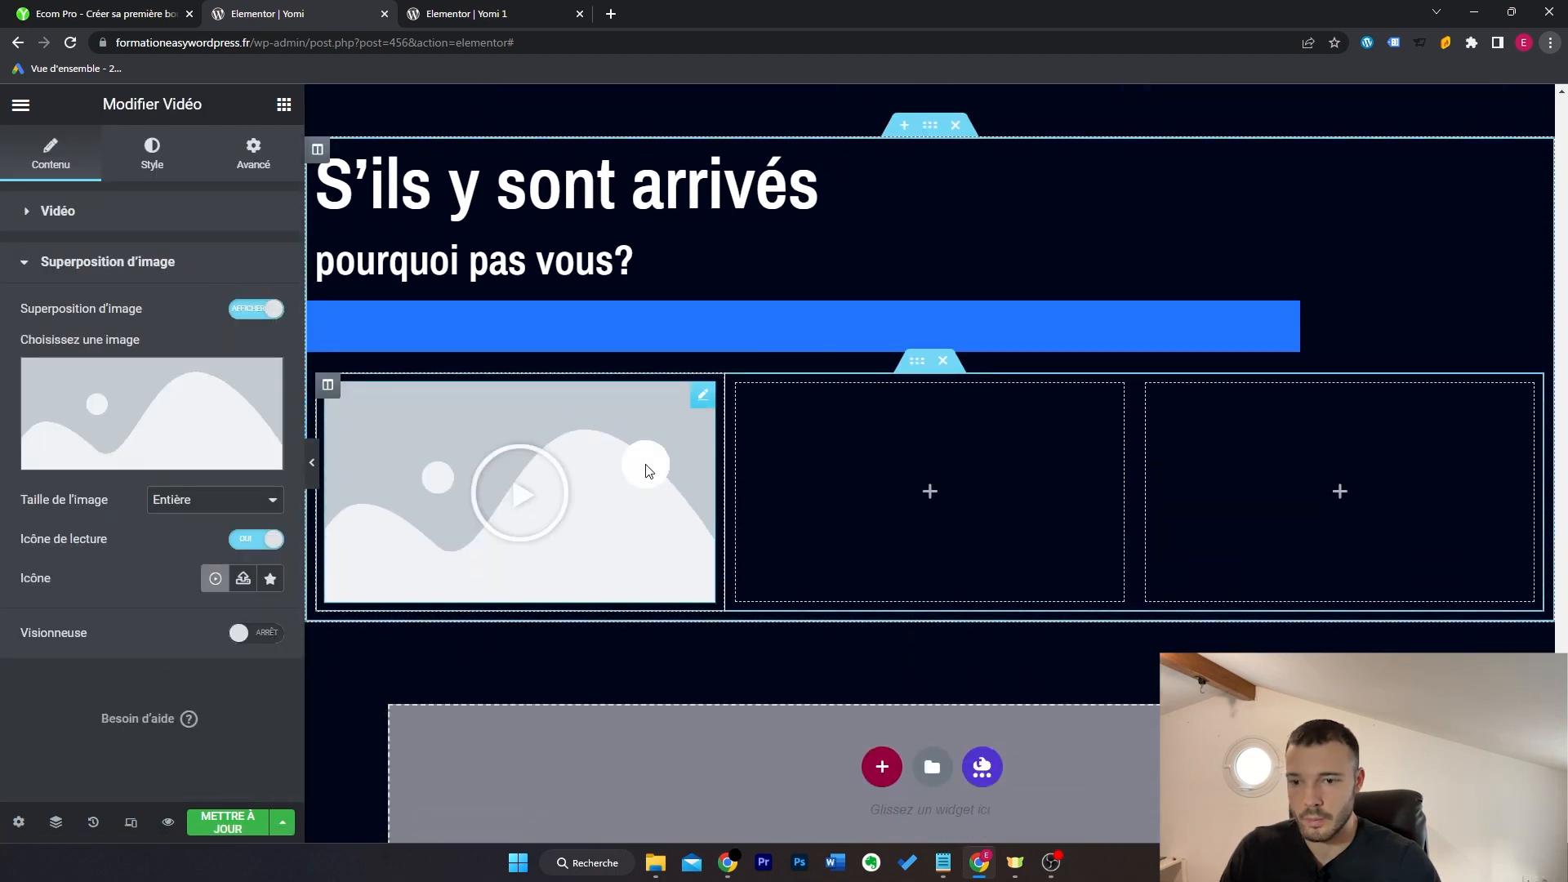
{"action": "right_click", "coordinate": [648, 463]}
{"action": "left_click", "coordinate": [725, 532]}
Step: Set the inner section's top margin to -51 px so the videos overlap the blue bar
{"action": "left_click", "coordinate": [917, 364]}
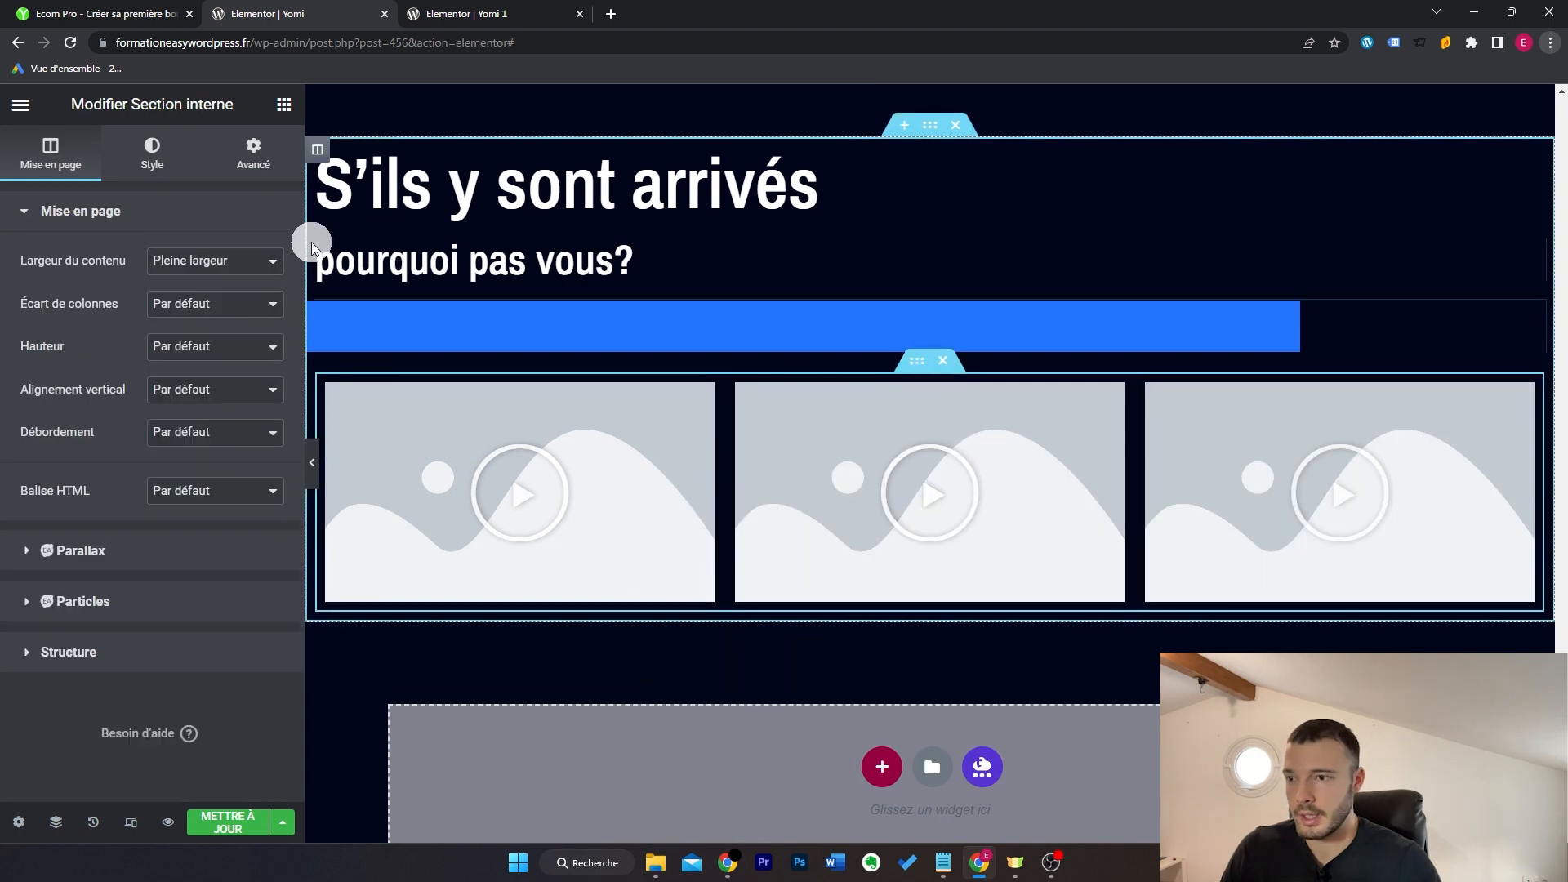
{"action": "left_click", "coordinate": [254, 153]}
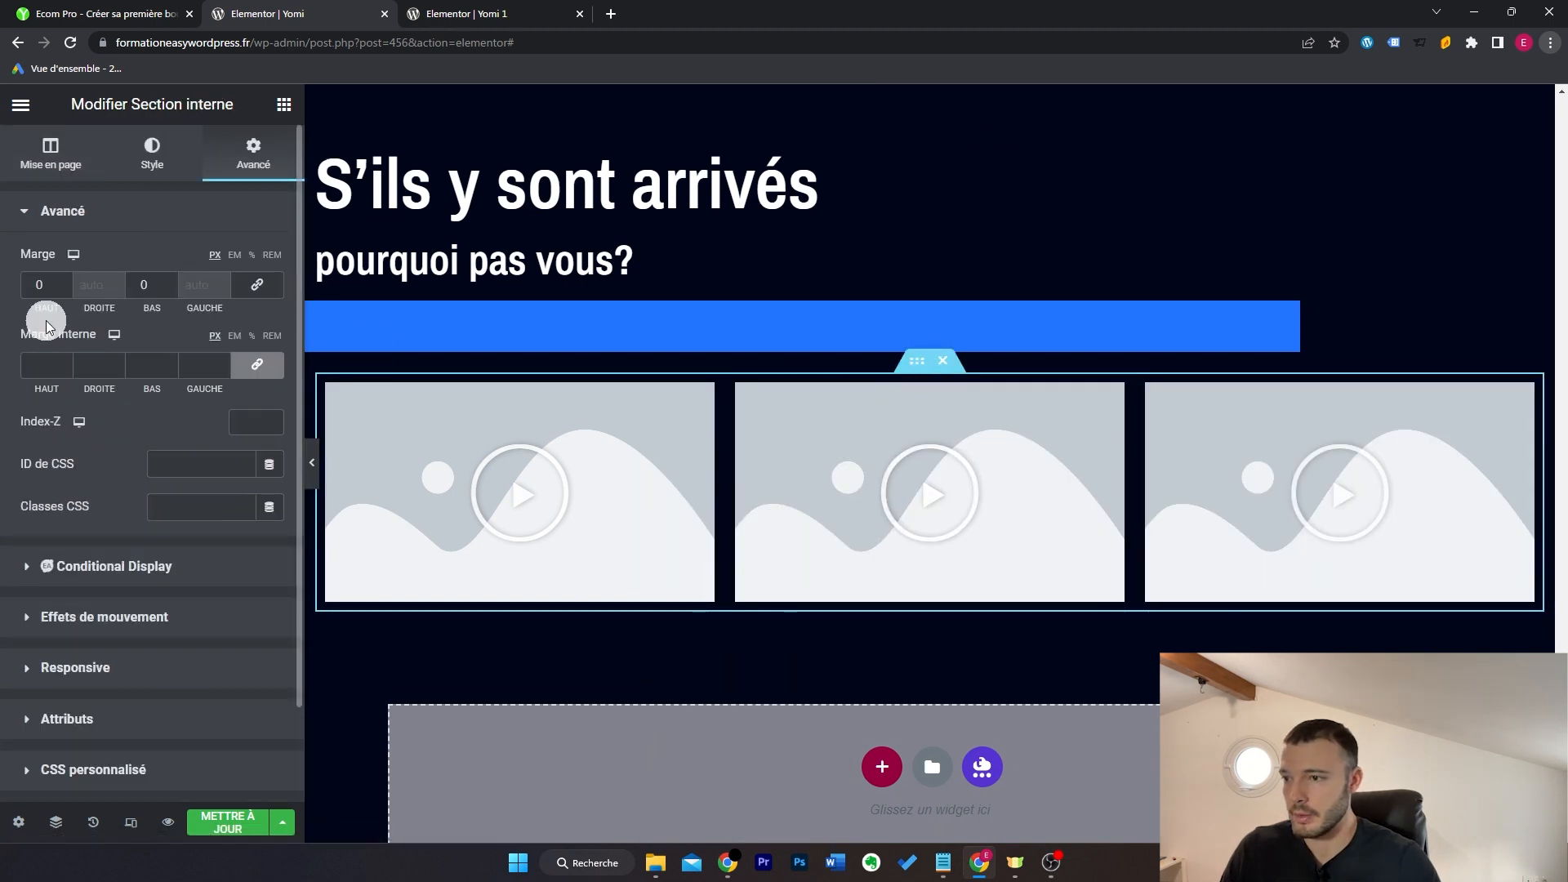
{"action": "left_click_drag", "start_coordinate": [62, 291], "coordinate": [62, 291]}
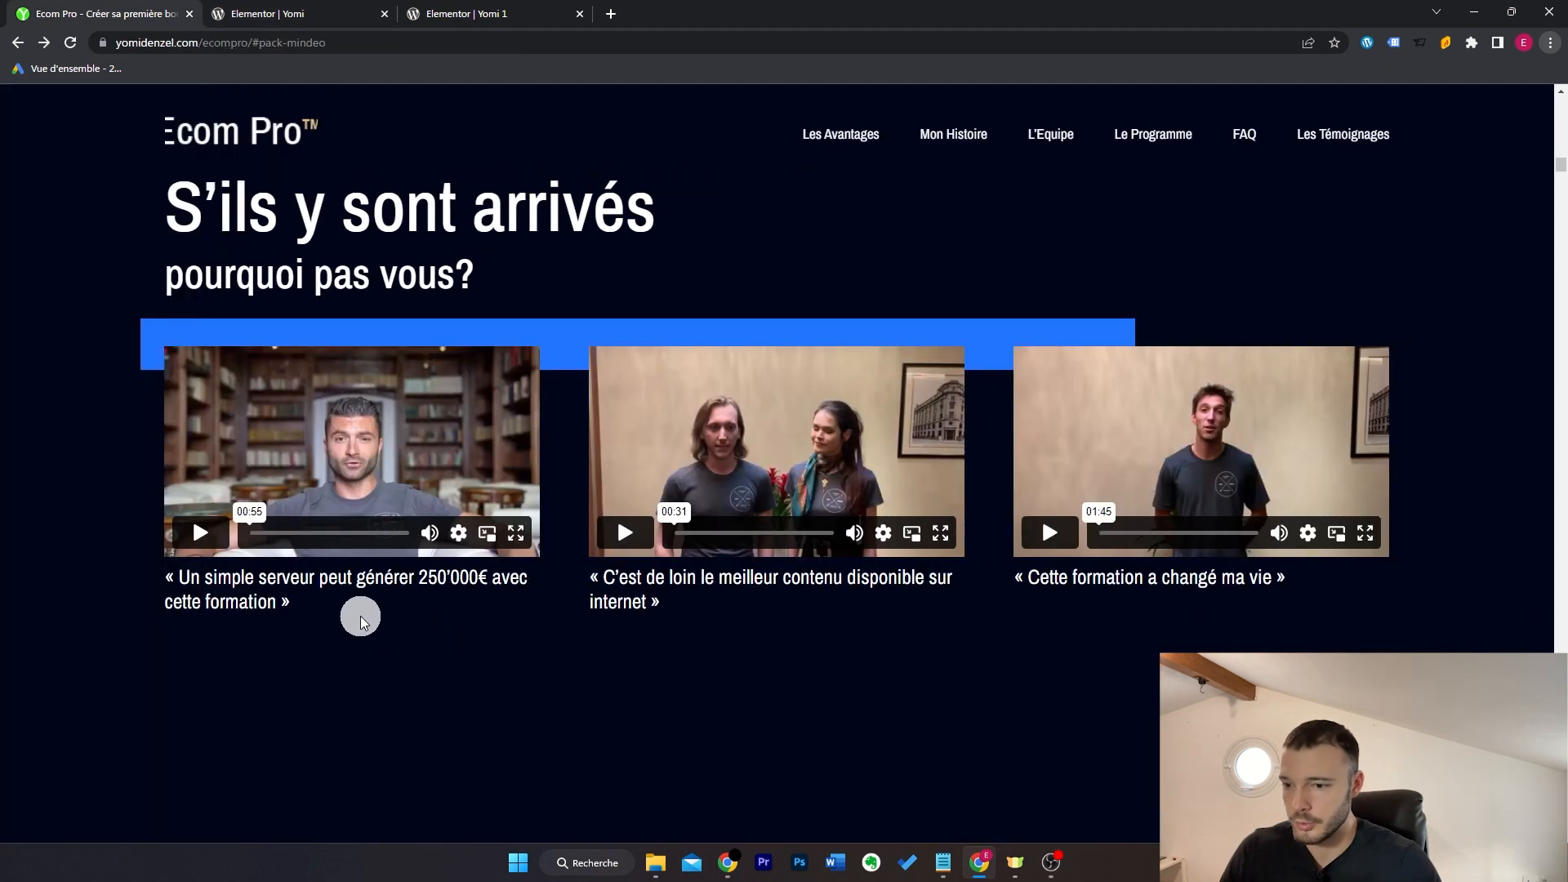
Step: Copy the first testimonial caption from the reference page and add a text editor widget under the first video
{"action": "left_click_drag", "start_coordinate": [357, 616], "coordinate": [247, 576]}
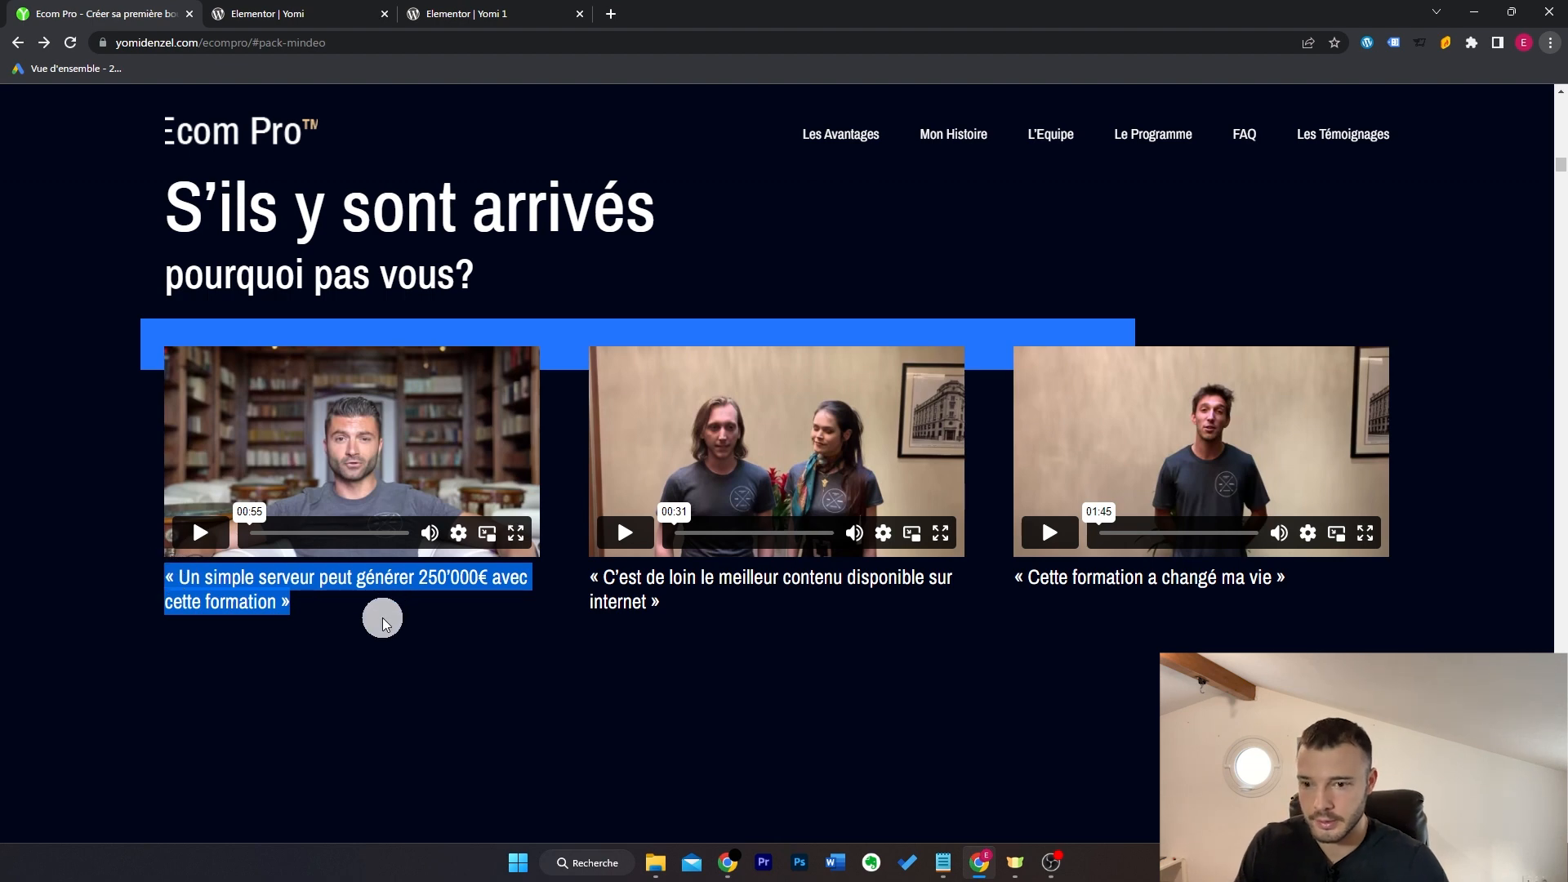
{"action": "left_click", "coordinate": [318, 10]}
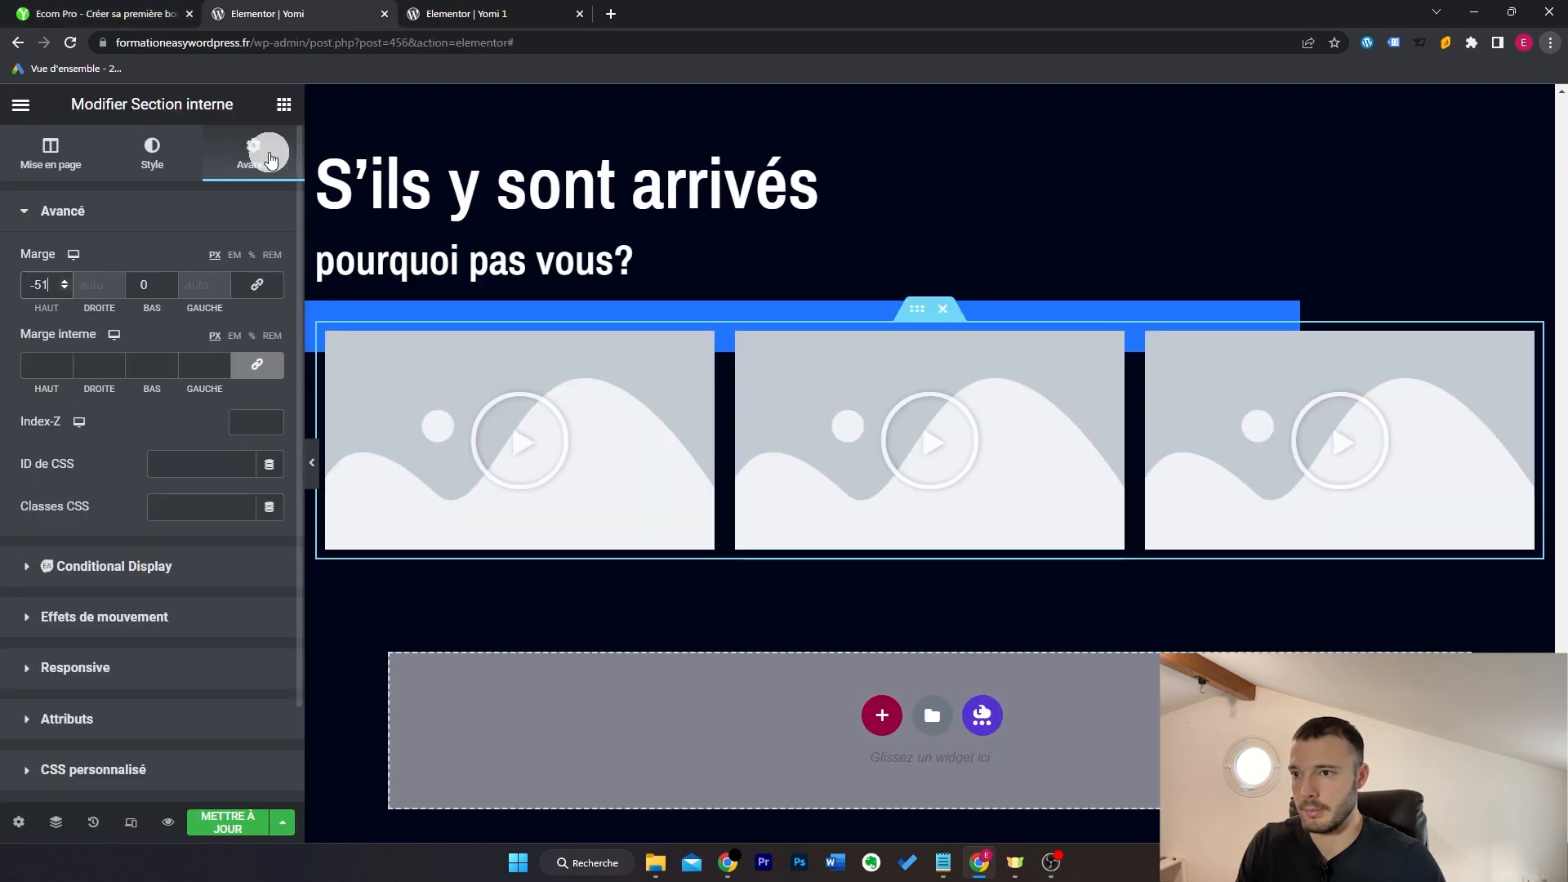
{"action": "left_click", "coordinate": [281, 105]}
{"action": "left_click_drag", "start_coordinate": [224, 441], "coordinate": [523, 522]}
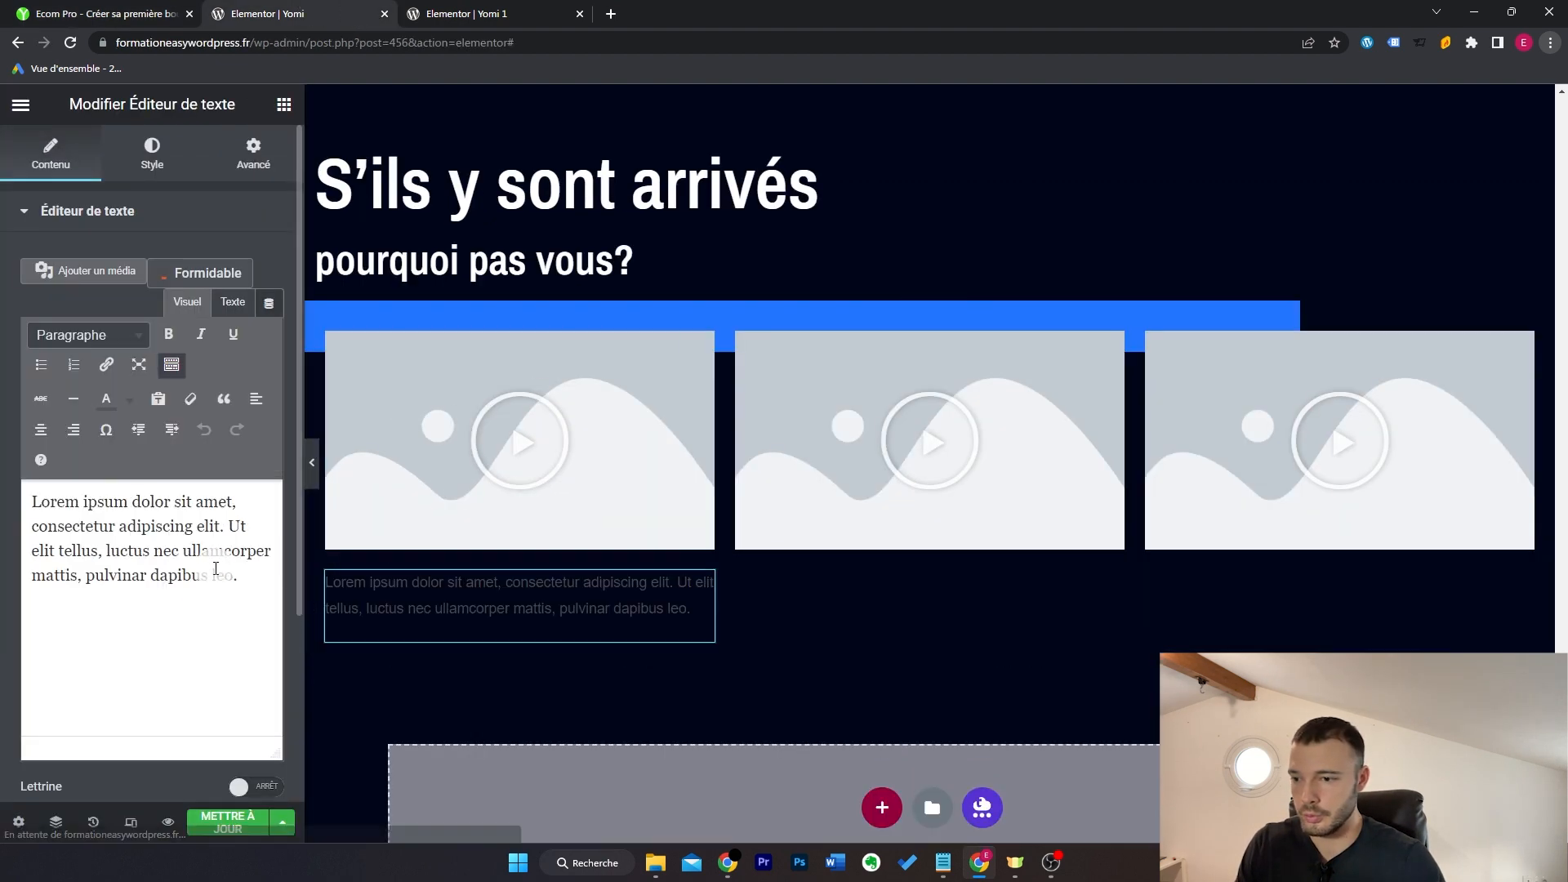
Step: Inspect the first testimonial caption's styling on the reference page in the developer tools, and close them
{"action": "key", "text": "ctrl+1"}
{"action": "right_click", "coordinate": [300, 606]}
{"action": "left_click", "coordinate": [396, 702]}
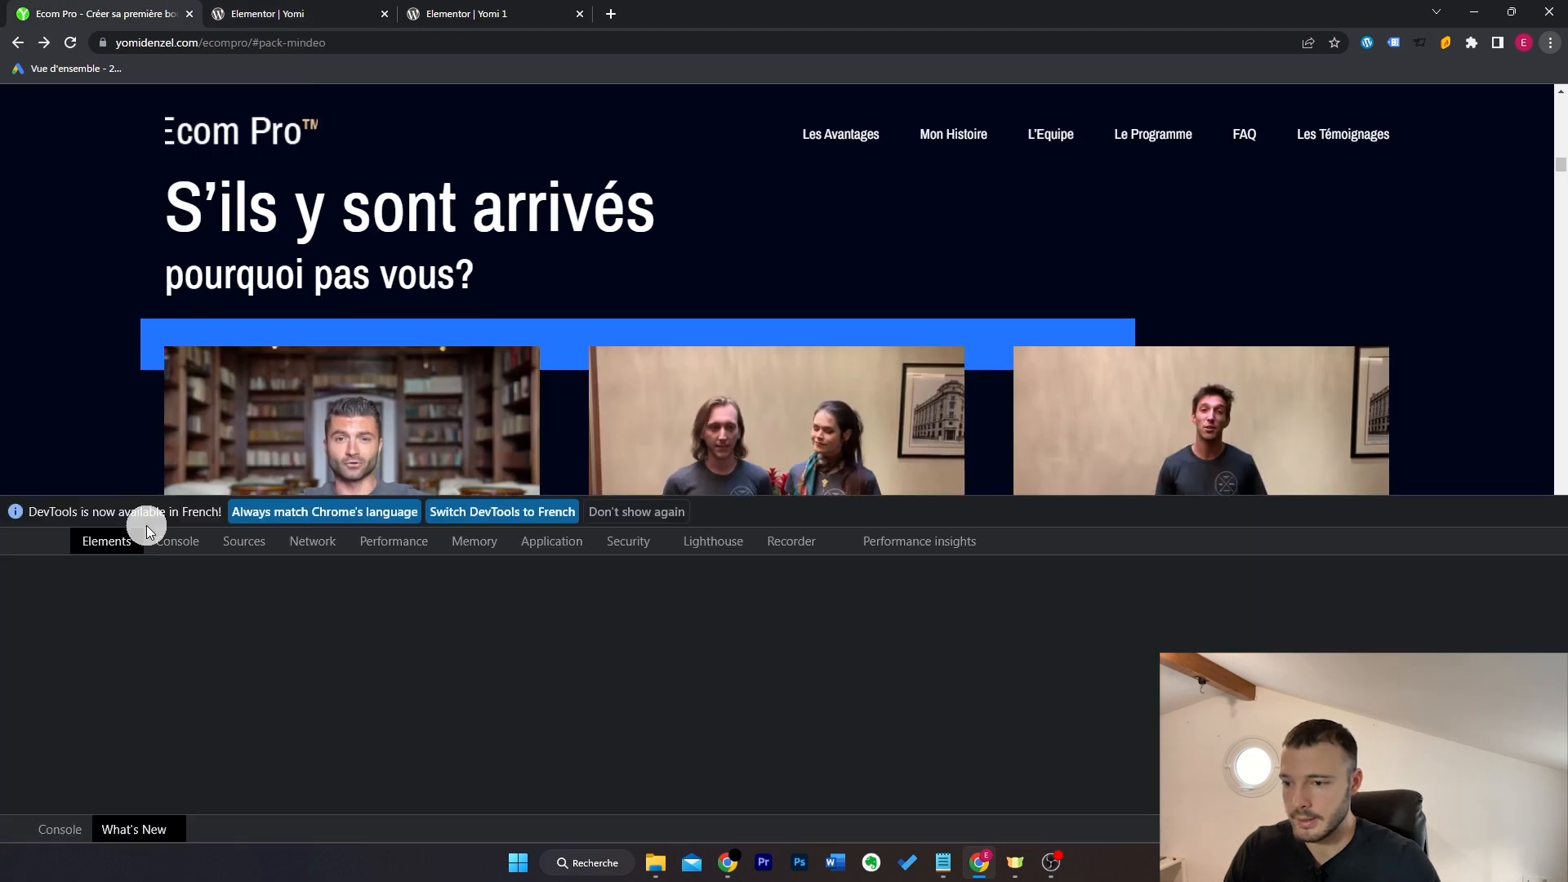
{"action": "left_click", "coordinate": [269, 13]}
{"action": "left_click", "coordinate": [163, 8]}
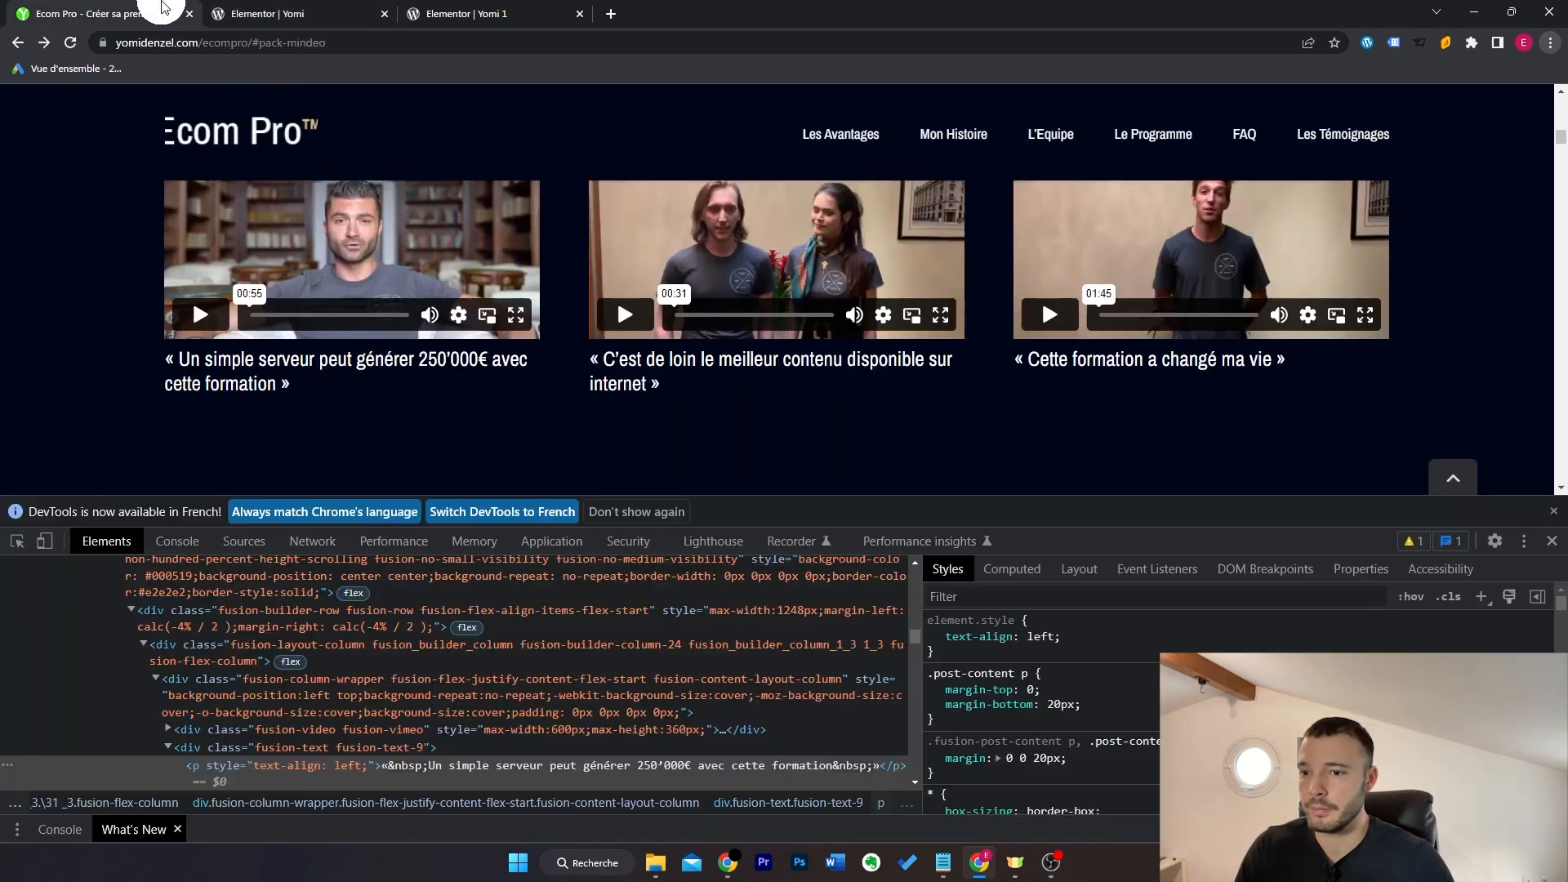
{"action": "left_click", "coordinate": [1552, 540]}
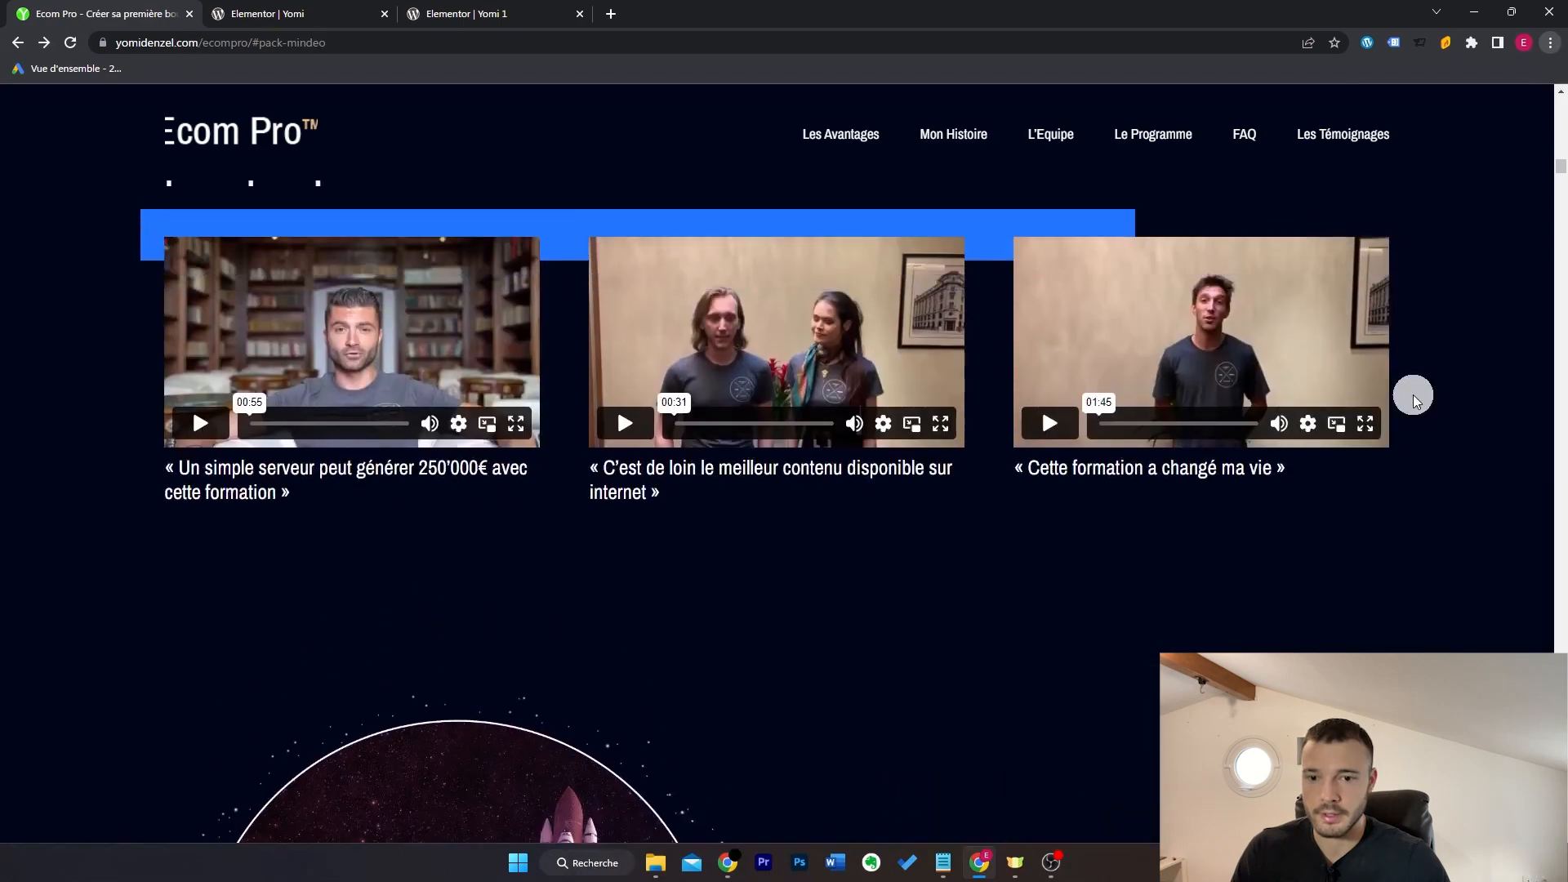
Step: Review the video testimonials on the reference page and the rocket section that follows them
{"action": "scroll", "coordinate": [1412, 394], "scroll_direction": "up", "scroll_amount": 8}
{"action": "scroll", "coordinate": [1414, 395], "scroll_direction": "up", "scroll_amount": 8}
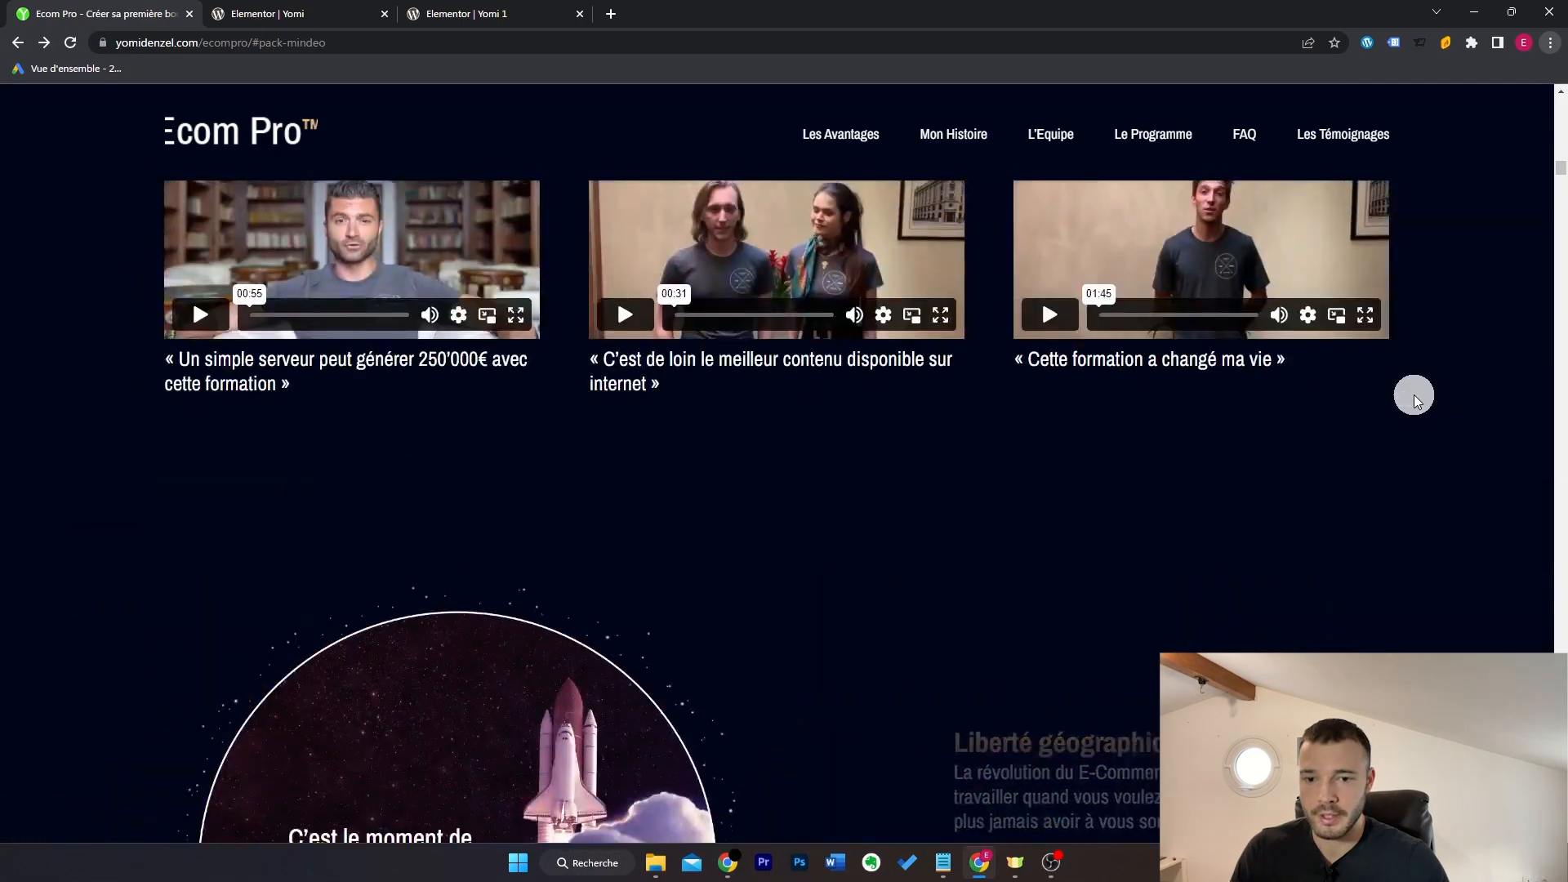
{"action": "scroll", "coordinate": [1413, 397], "scroll_direction": "down", "scroll_amount": 6}
{"action": "scroll", "coordinate": [1414, 398], "scroll_direction": "up", "scroll_amount": 1}
{"action": "scroll", "coordinate": [1415, 398], "scroll_direction": "up", "scroll_amount": 6}
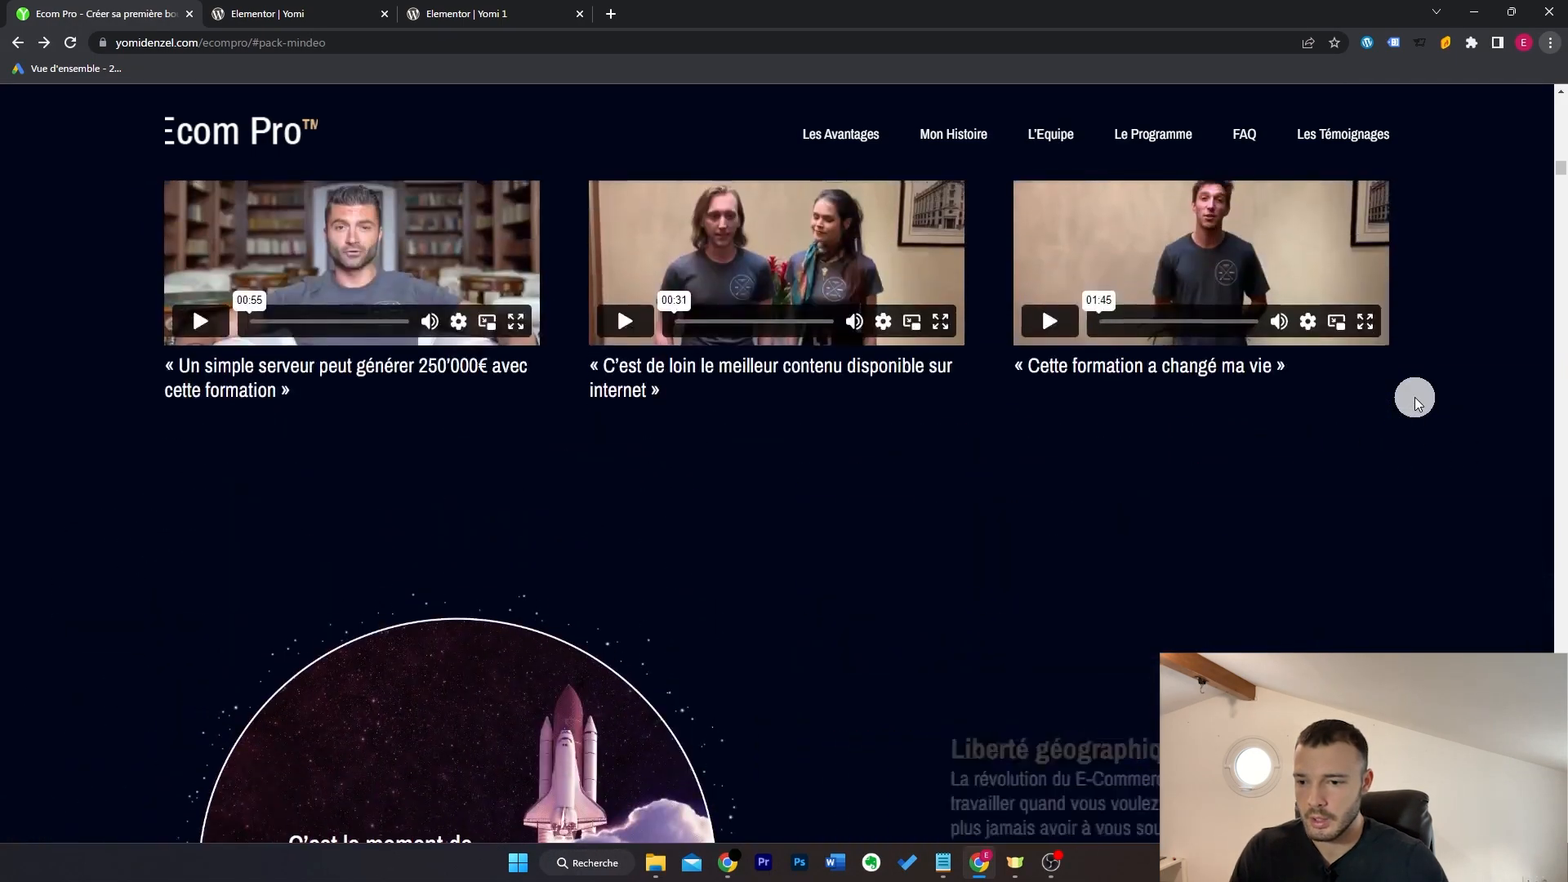
{"action": "scroll", "coordinate": [1414, 397], "scroll_direction": "down", "scroll_amount": 4}
{"action": "scroll", "coordinate": [714, 551], "scroll_direction": "down", "scroll_amount": 1}
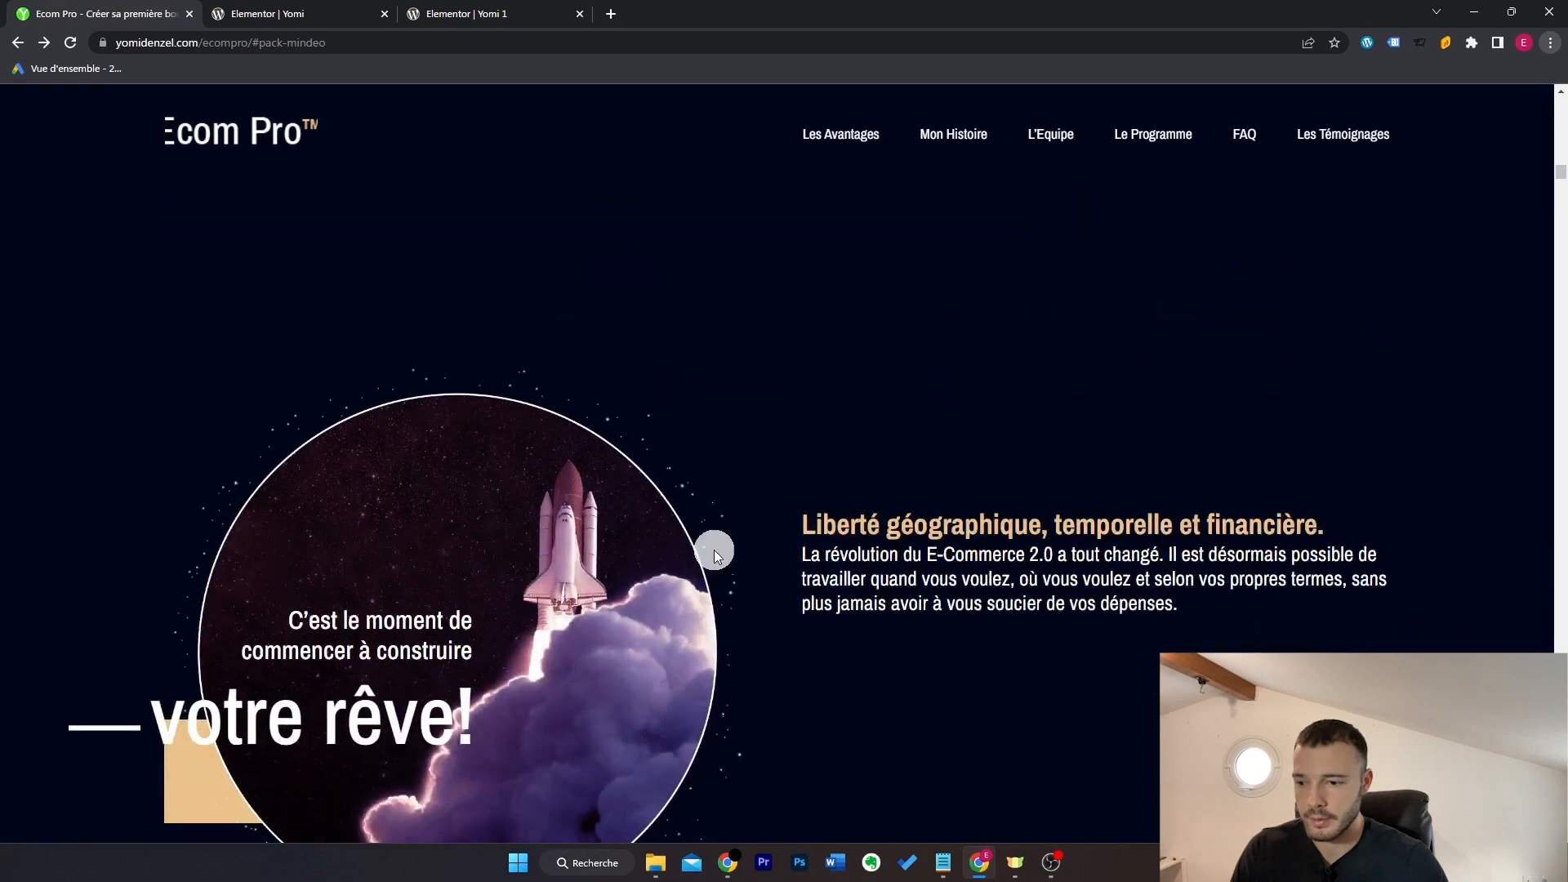
Step: Examine the reference page's testimonials and rocket section, including its circular image, overlaid text and entrance animations
{"action": "scroll", "coordinate": [713, 550], "scroll_direction": "up", "scroll_amount": 4}
{"action": "scroll", "coordinate": [483, 621], "scroll_direction": "down", "scroll_amount": 6}
{"action": "scroll", "coordinate": [566, 529], "scroll_direction": "up", "scroll_amount": 5}
{"action": "scroll", "coordinate": [822, 534], "scroll_direction": "up", "scroll_amount": 5}
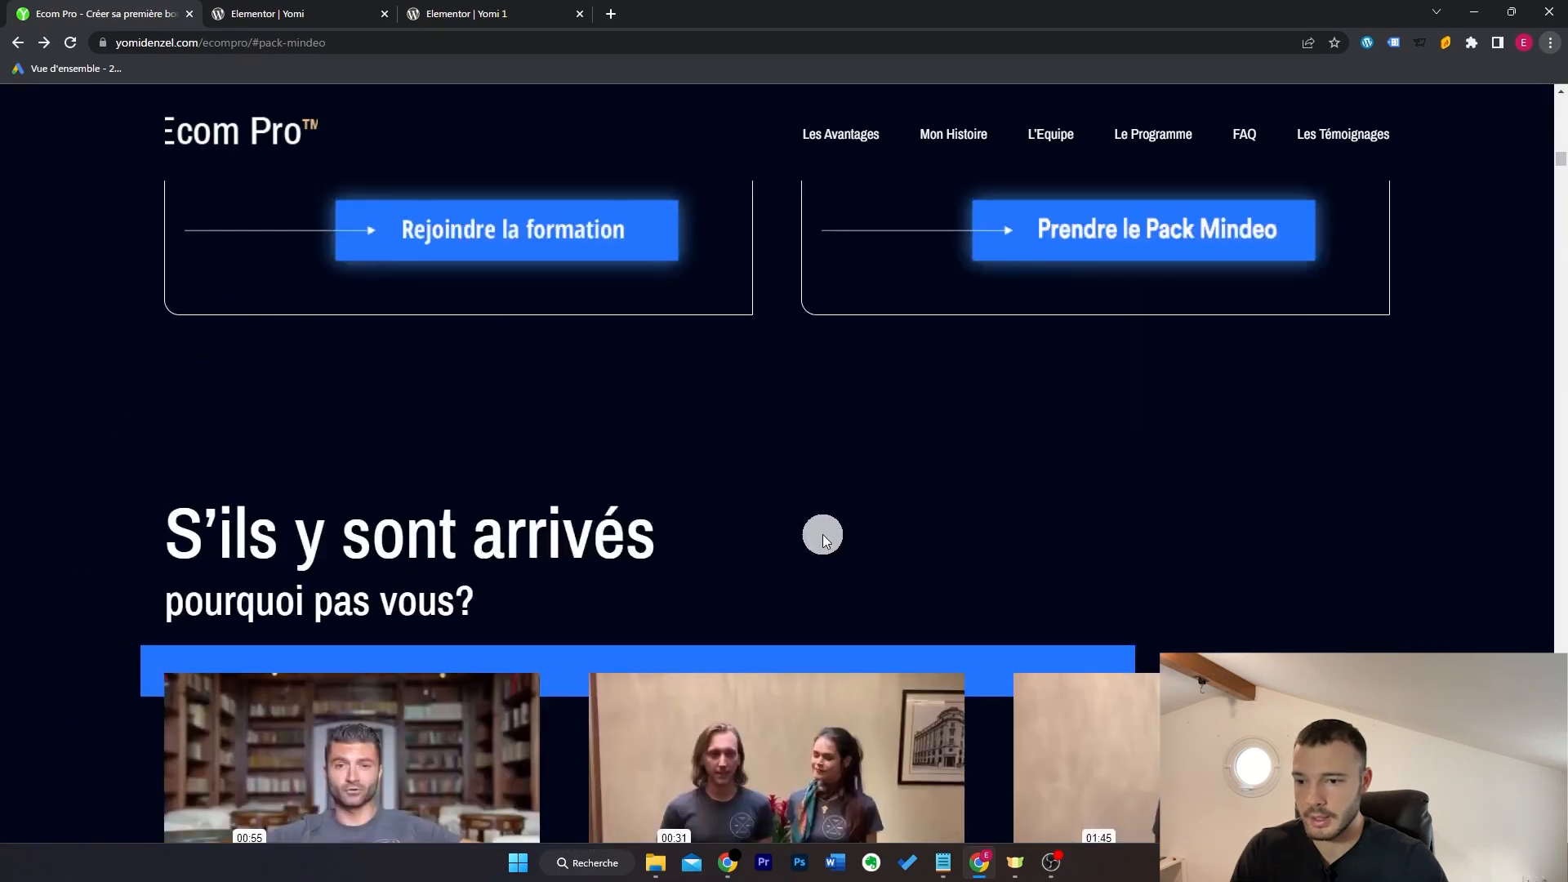
{"action": "scroll", "coordinate": [817, 544], "scroll_direction": "down", "scroll_amount": 14}
{"action": "scroll", "coordinate": [482, 482], "scroll_direction": "up", "scroll_amount": 5}
{"action": "scroll", "coordinate": [560, 503], "scroll_direction": "up", "scroll_amount": 1}
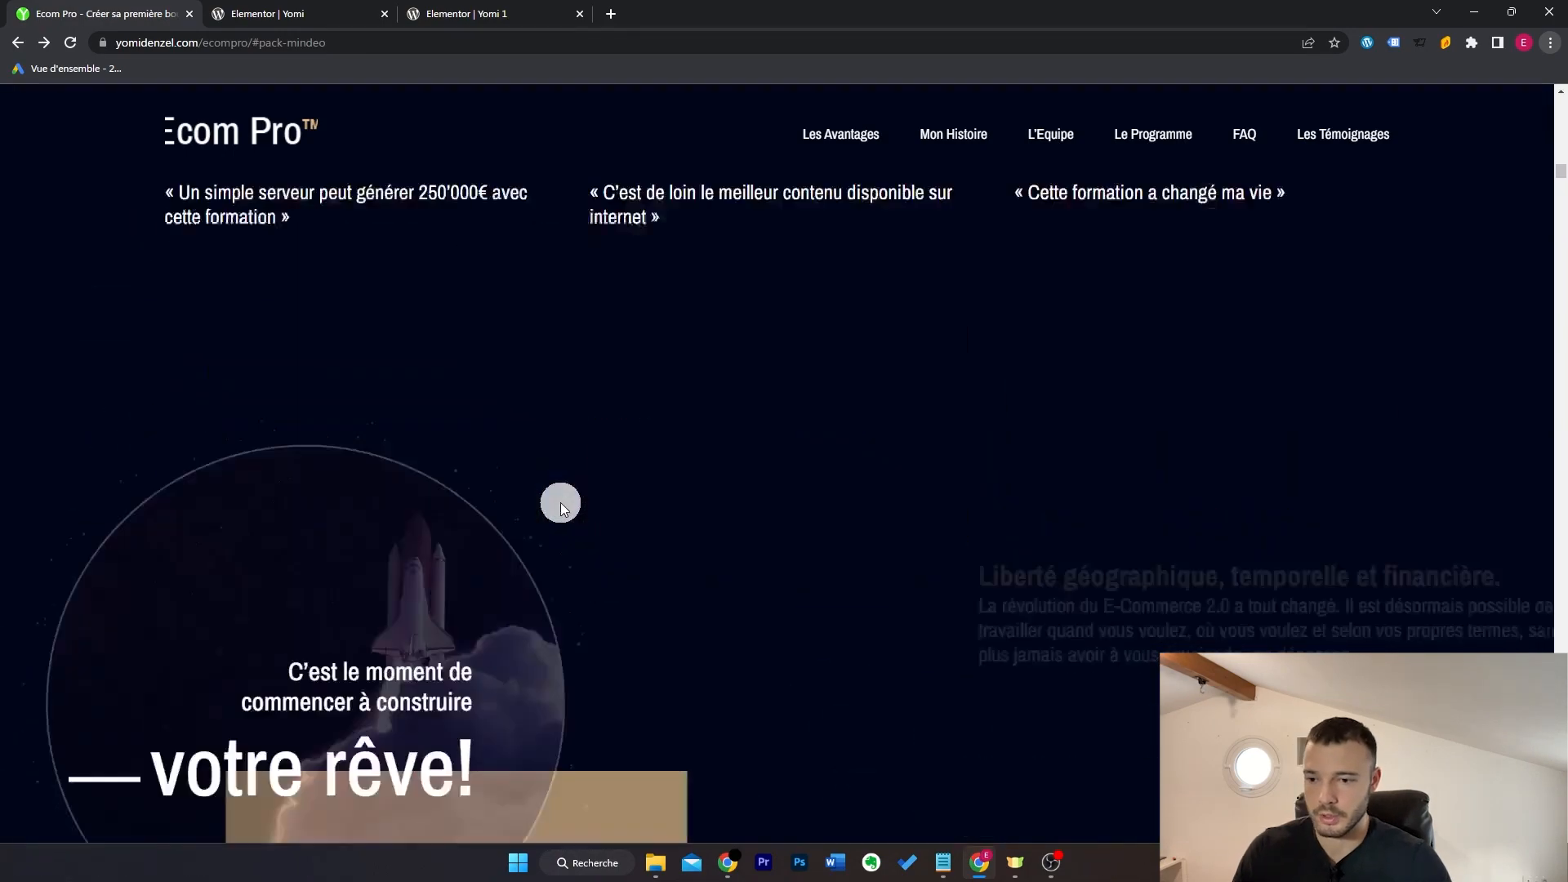
{"action": "scroll", "coordinate": [562, 502], "scroll_direction": "down", "scroll_amount": 3}
{"action": "scroll", "coordinate": [624, 512], "scroll_direction": "up", "scroll_amount": 2}
{"action": "scroll", "coordinate": [1000, 523], "scroll_direction": "down", "scroll_amount": 4}
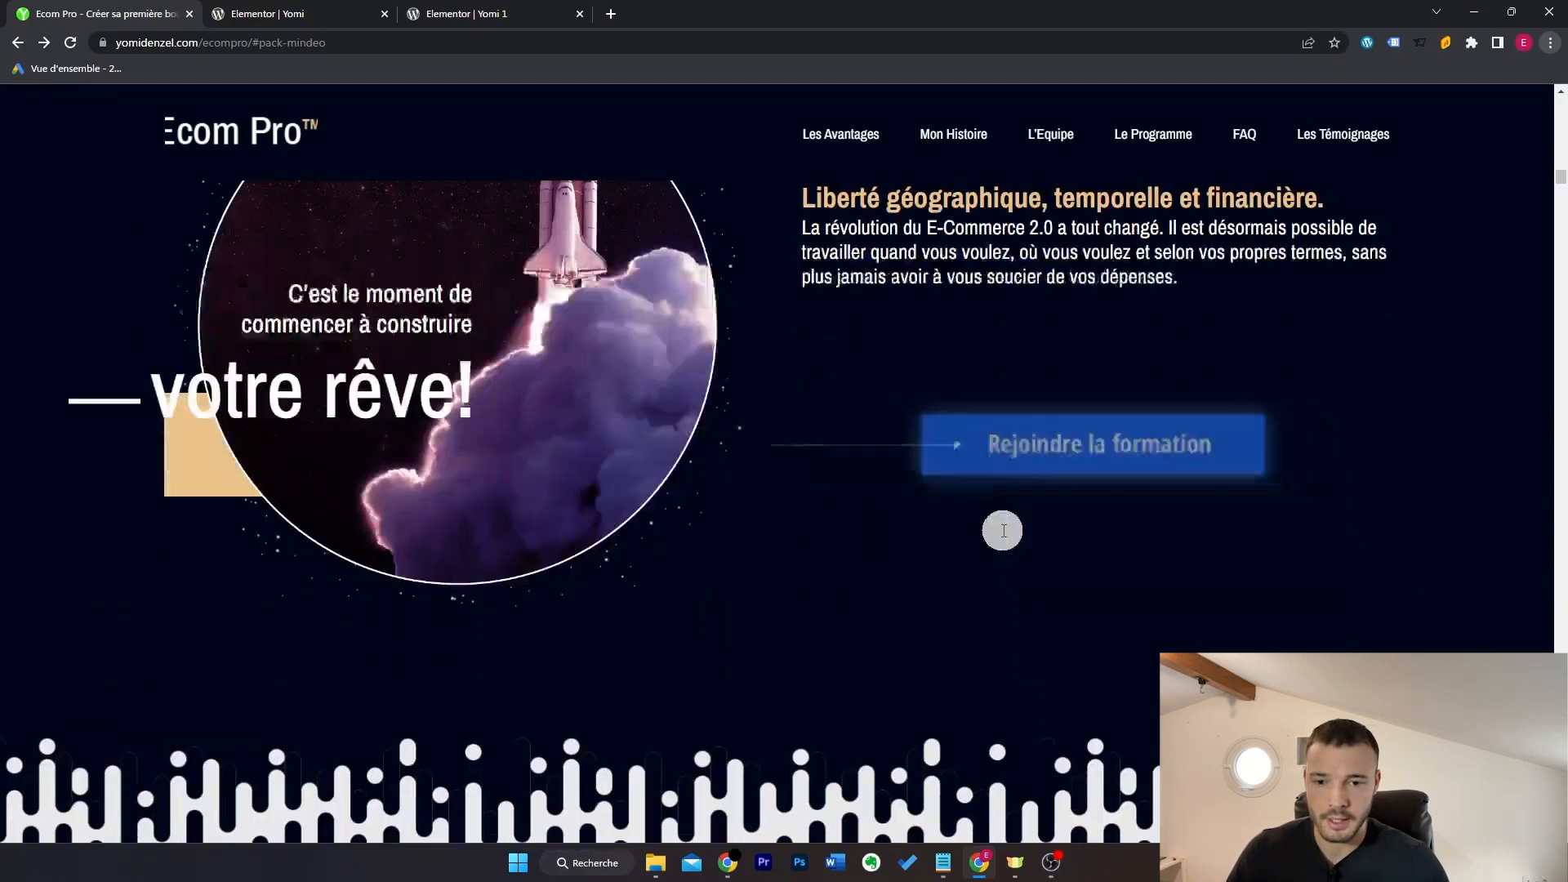
{"action": "scroll", "coordinate": [981, 440], "scroll_direction": "up", "scroll_amount": 1}
Step: Switch to the first Elementor page, select the empty two-column section below the testimonials and open its spacing settings
{"action": "key", "text": "ctrl+Tab"}
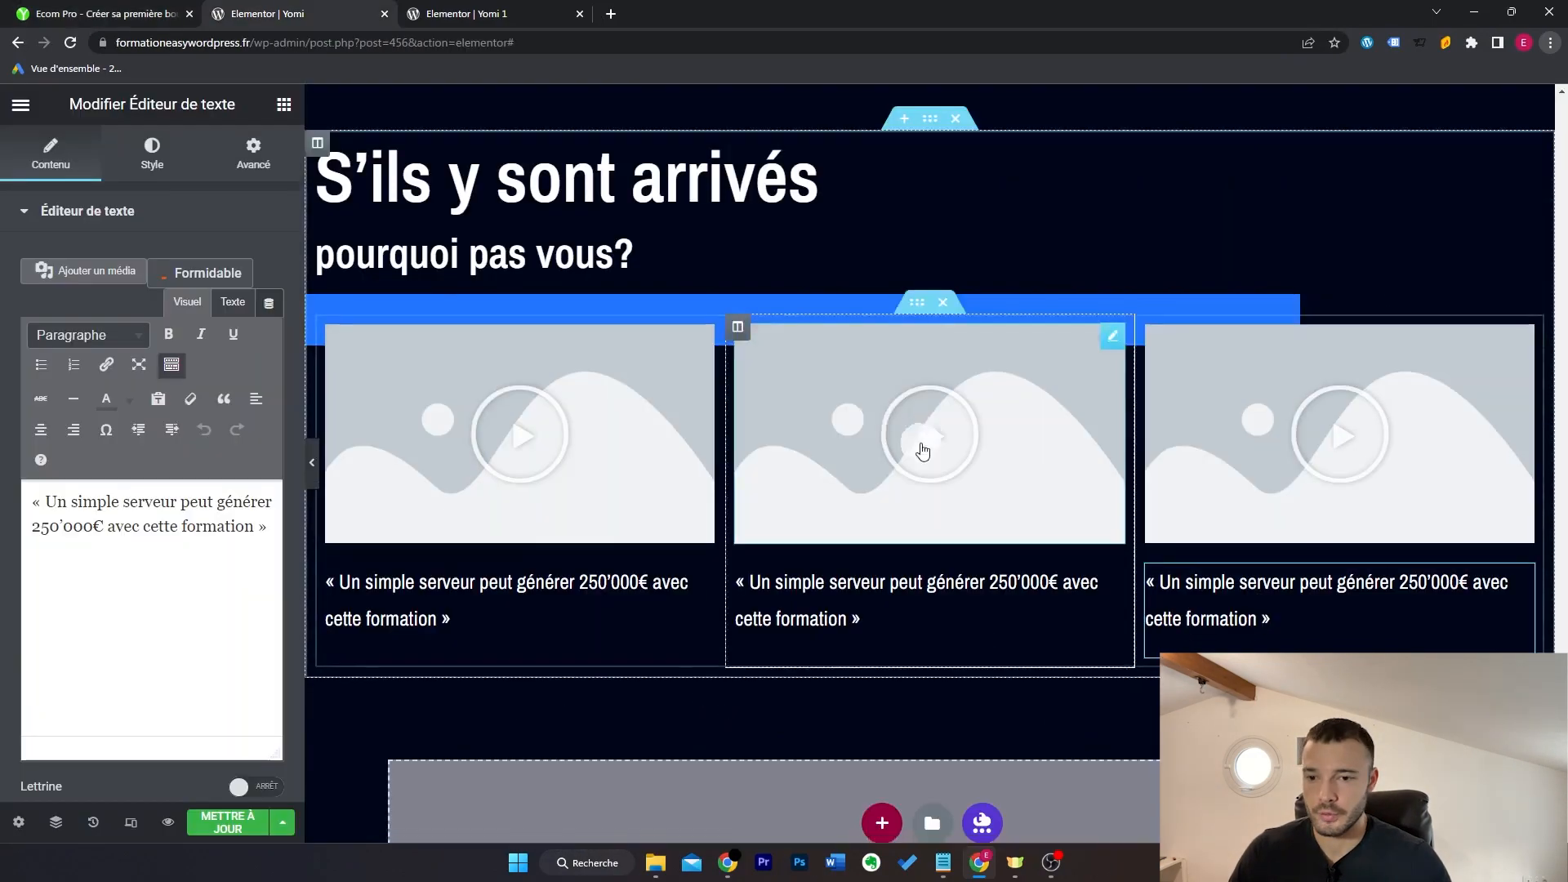
{"action": "scroll", "coordinate": [913, 595], "scroll_direction": "down", "scroll_amount": 4}
{"action": "left_click", "coordinate": [764, 667]}
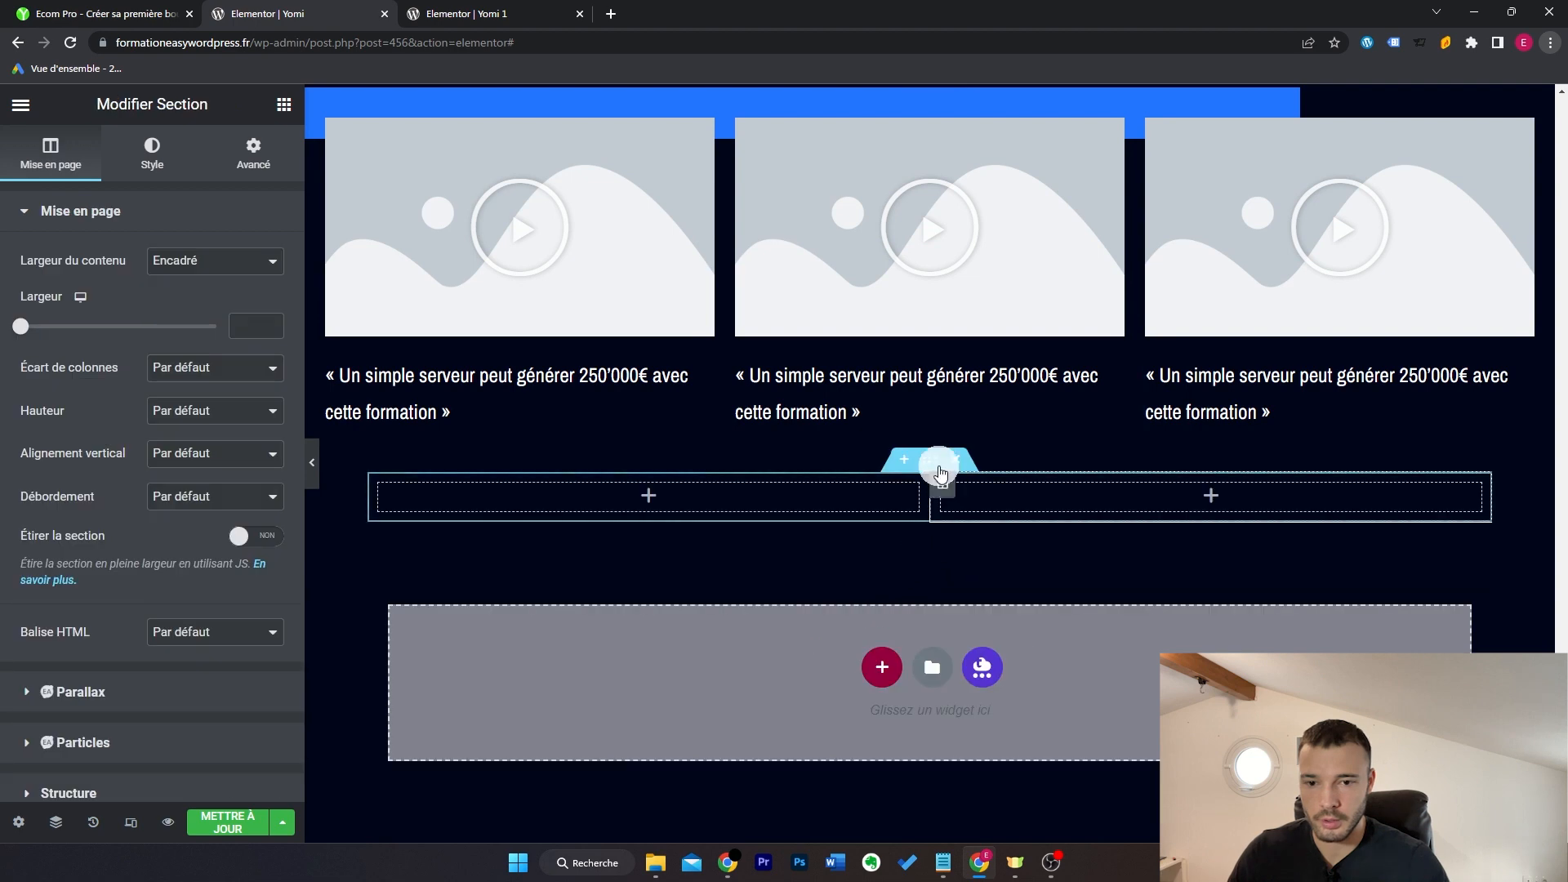
{"action": "left_click", "coordinate": [254, 164]}
Step: Save the circular rocket image from the reference page as fusee2.png
{"action": "key", "text": "ctrl+shift+Tab"}
{"action": "right_click", "coordinate": [512, 309]}
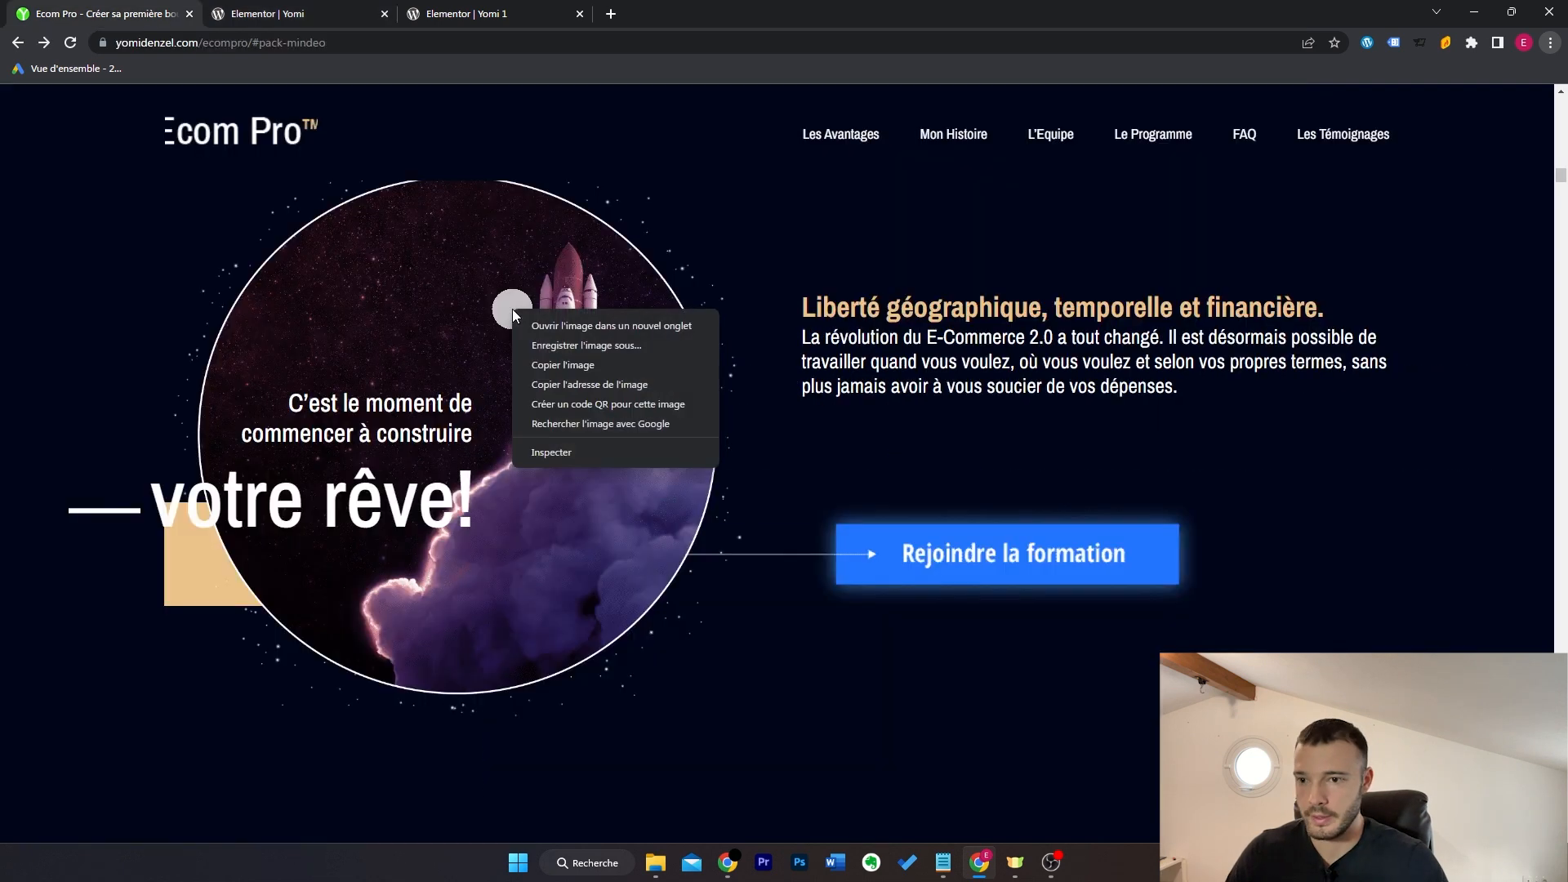
{"action": "left_click", "coordinate": [613, 350]}
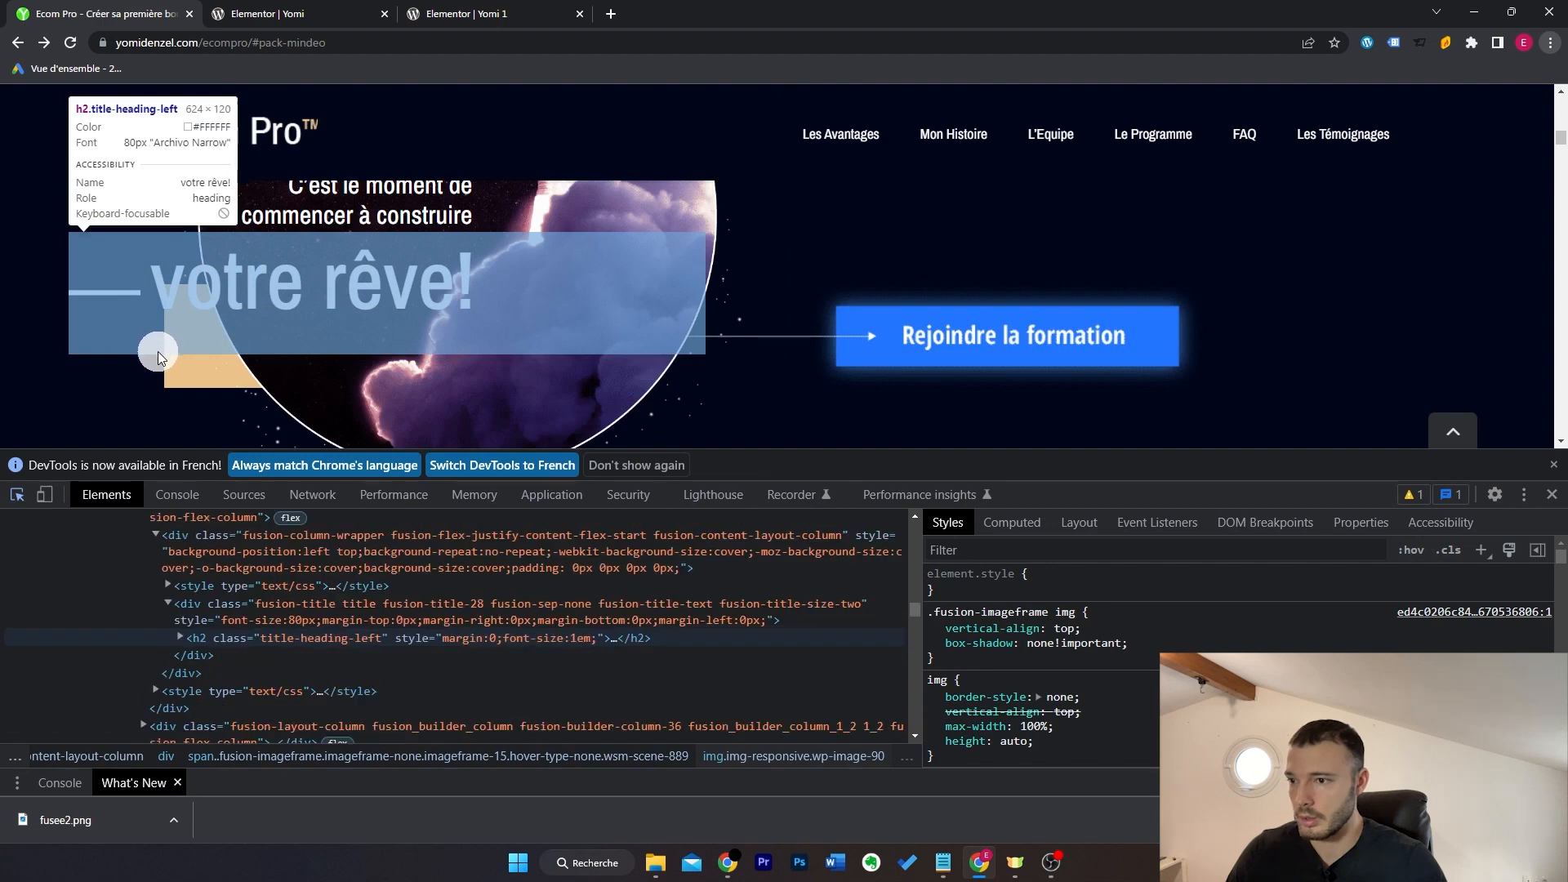
Step: Inspect the reference page's code around the rocket image and its overlaid title, and close the developer tools
{"action": "left_click", "coordinate": [158, 351]}
{"action": "mouse_move", "coordinate": [343, 578]}
{"action": "scroll", "coordinate": [457, 555], "scroll_direction": "up", "scroll_amount": 4}
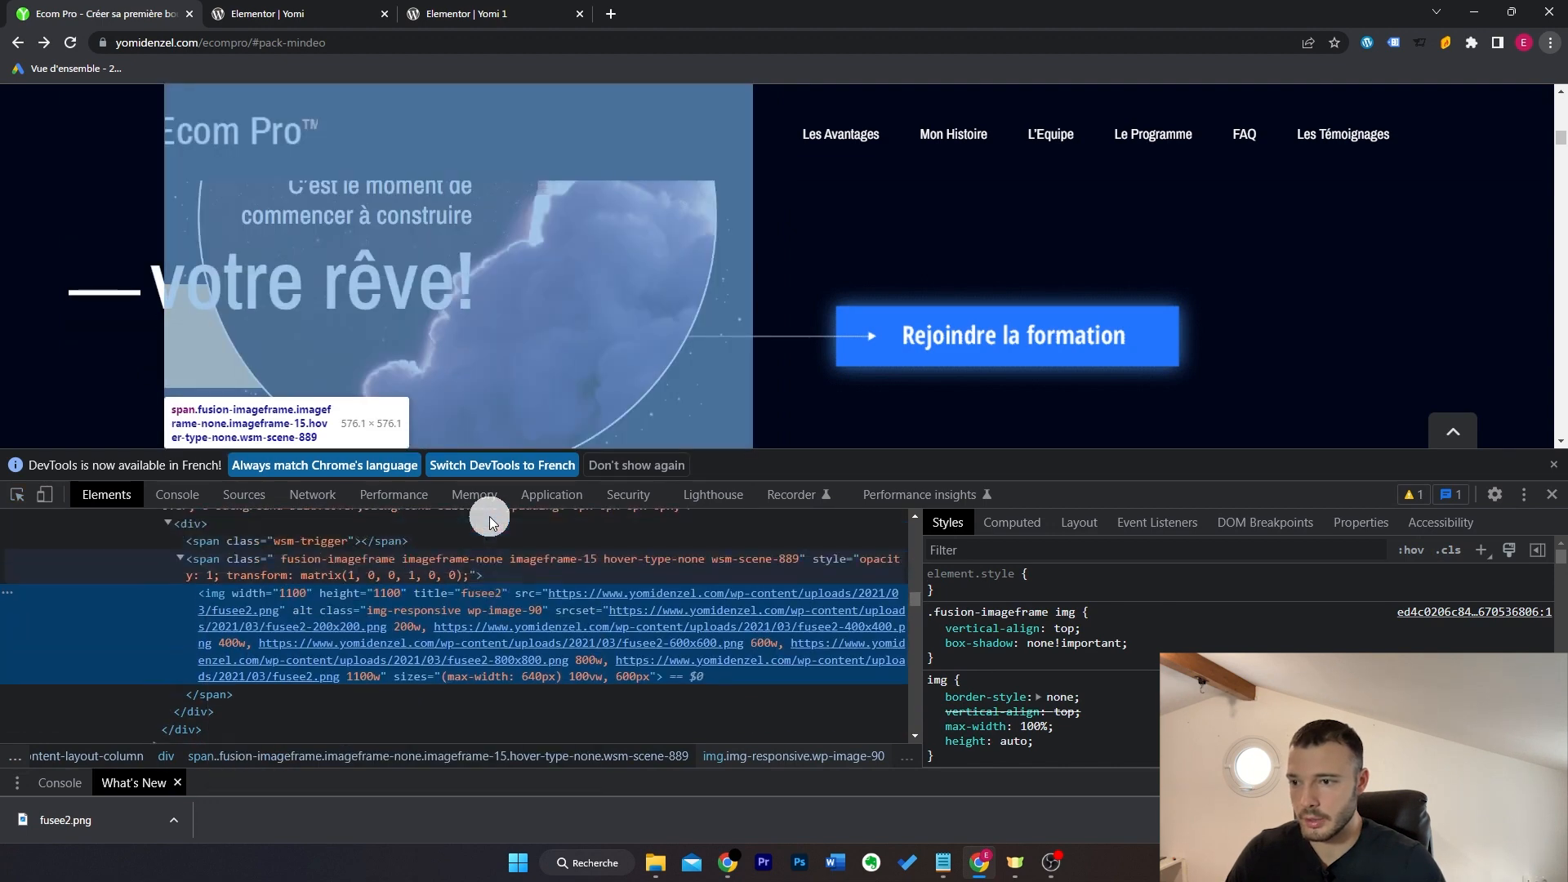
{"action": "scroll", "coordinate": [450, 544], "scroll_direction": "up", "scroll_amount": 1}
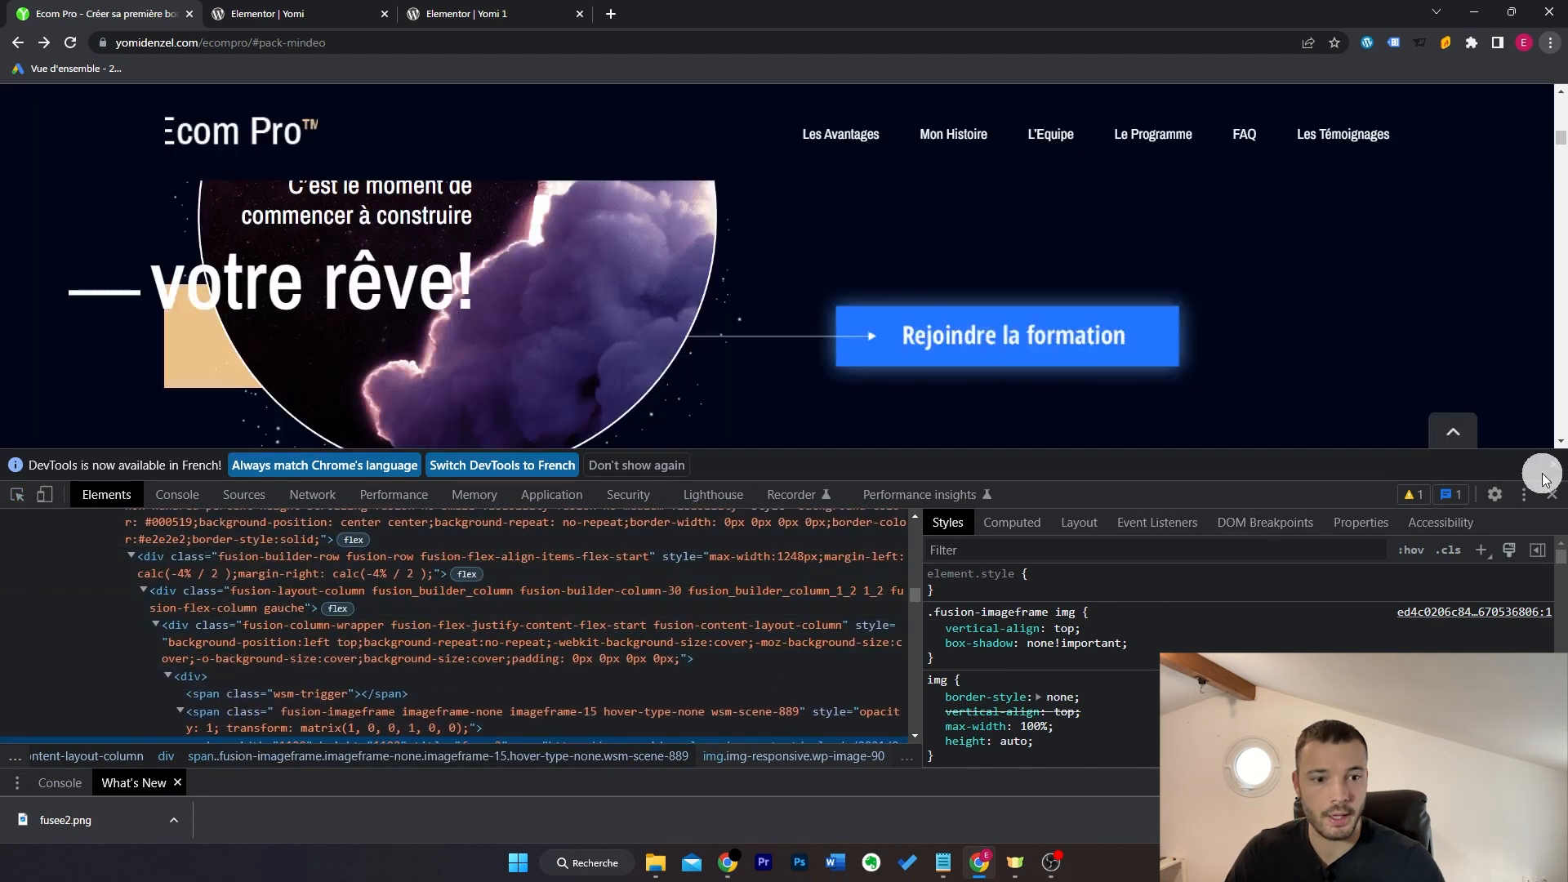
{"action": "left_click", "coordinate": [1553, 494]}
Step: Add an image widget for the rocket in the first column and select the reference heading and paragraph on "Liberté géographique"
{"action": "scroll", "coordinate": [1395, 459], "scroll_direction": "up", "scroll_amount": 1}
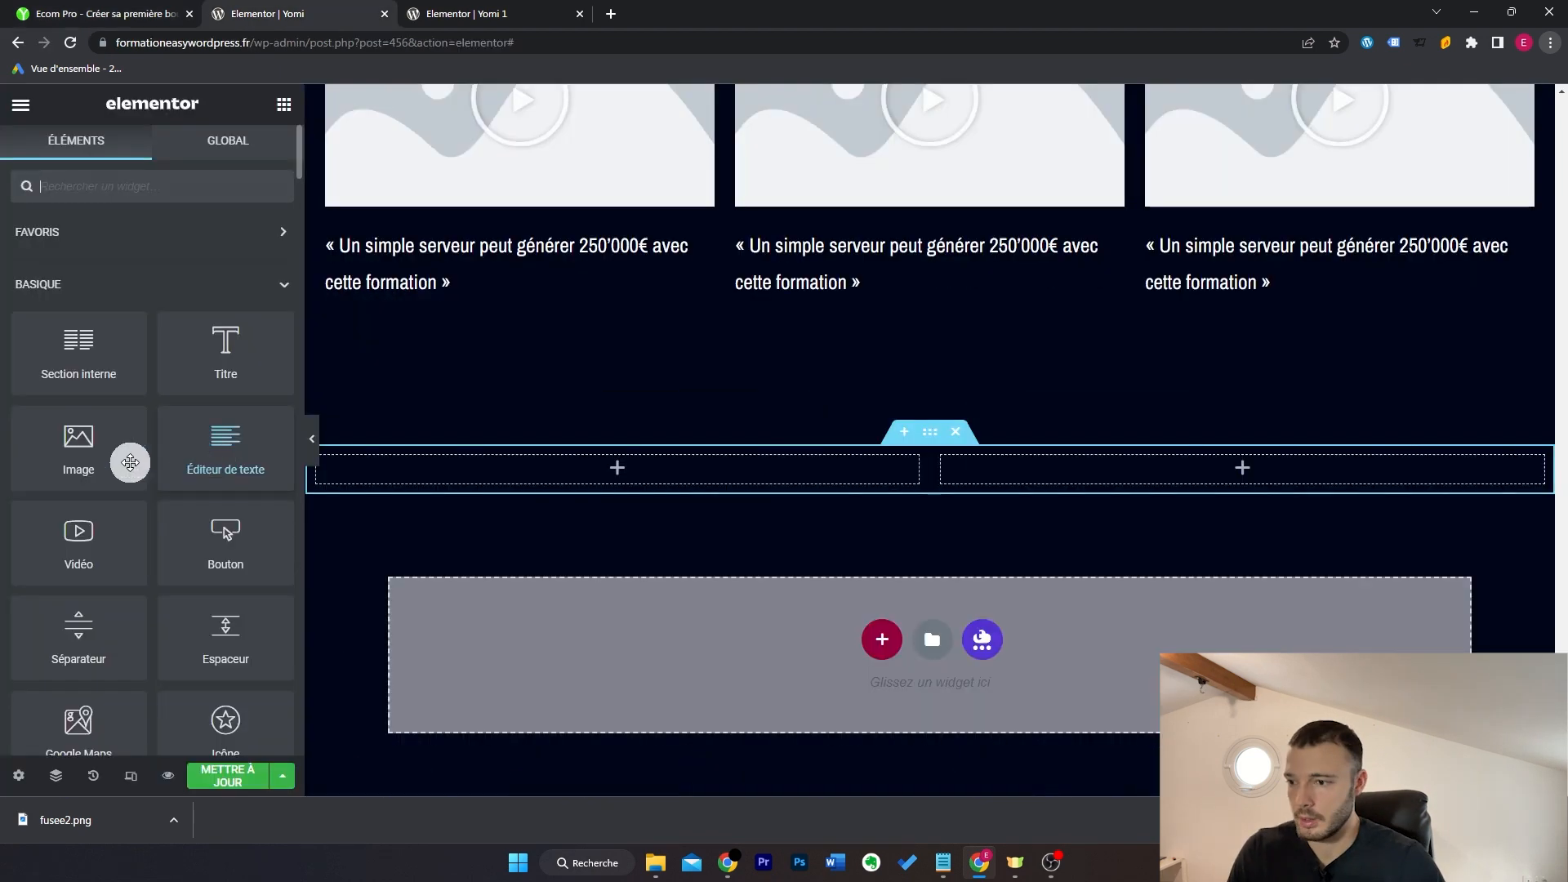
{"action": "left_click_drag", "start_coordinate": [129, 460], "coordinate": [641, 473]}
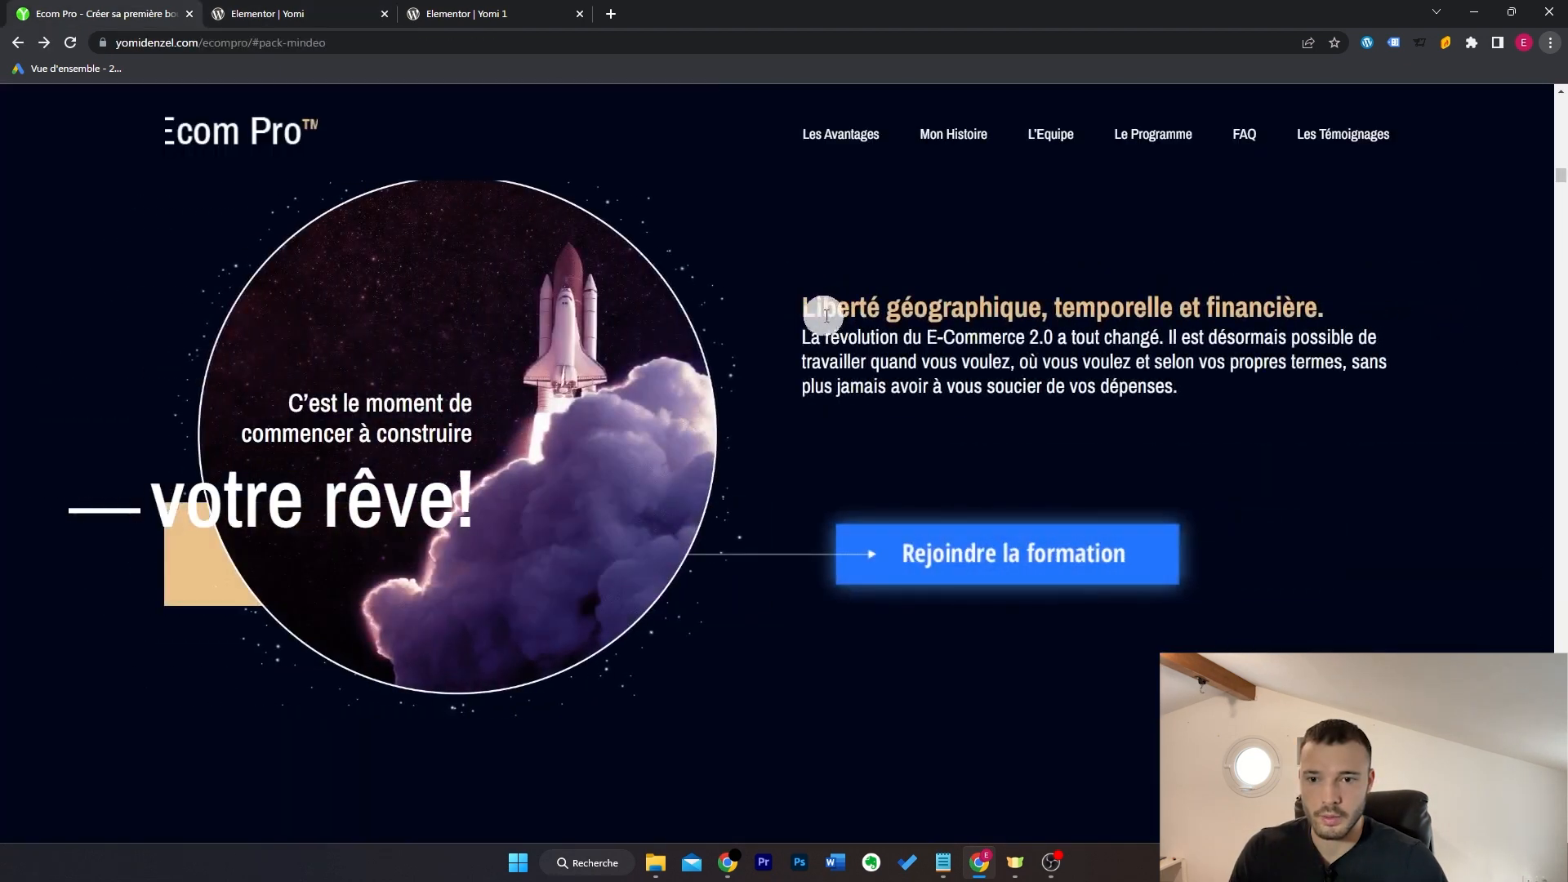
{"action": "left_click_drag", "start_coordinate": [806, 310], "coordinate": [1209, 378]}
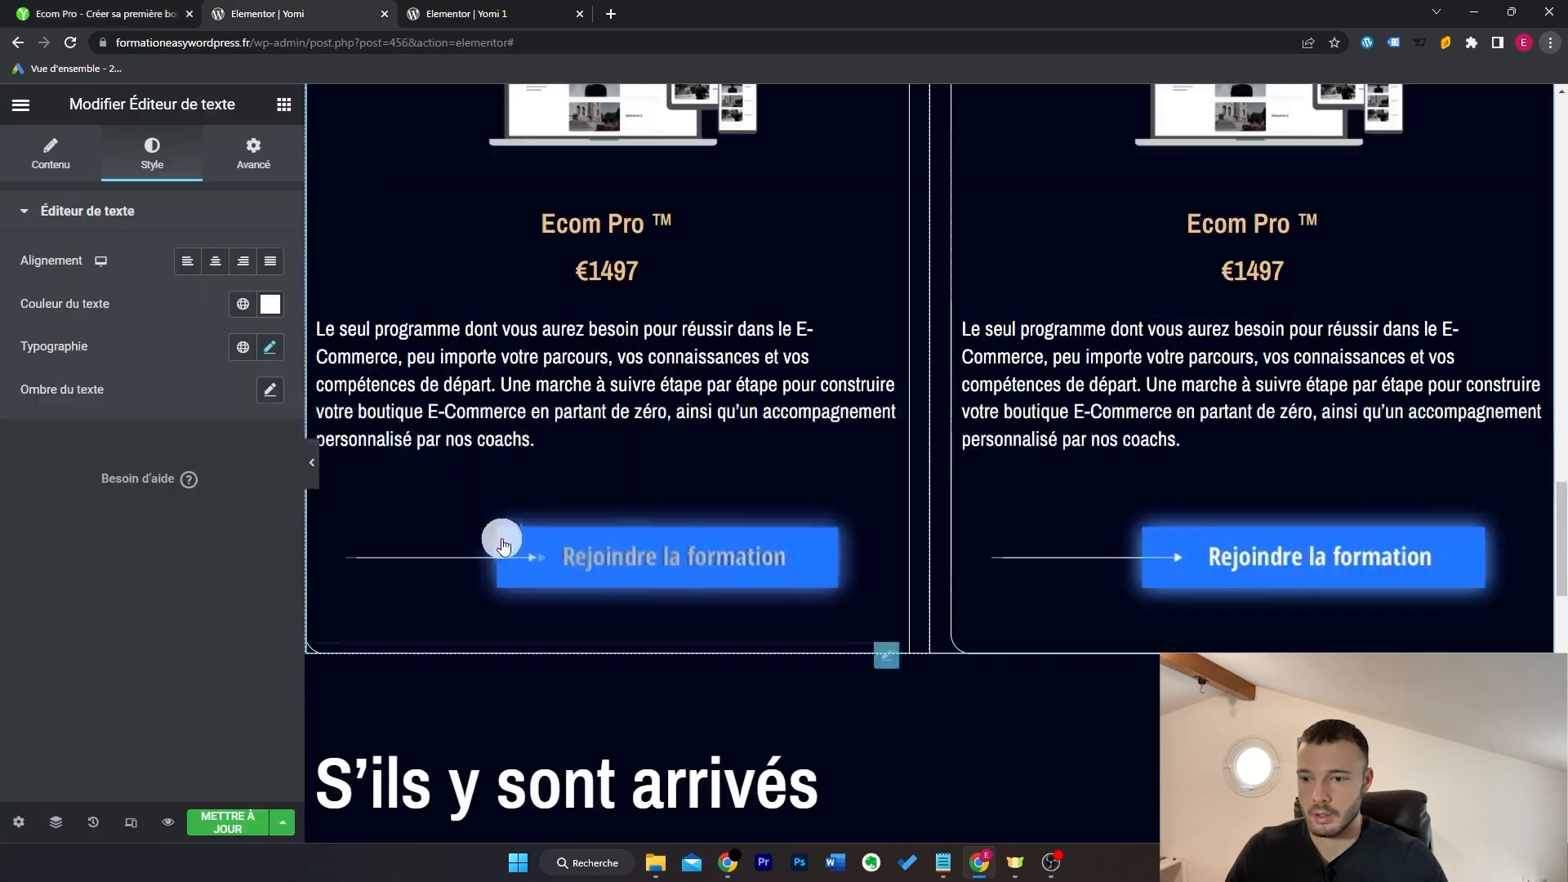
Step: Copy the "Rejoindre la formation" button image from the pricing card and paste it below the "Liberté géographique" paragraph
{"action": "right_click", "coordinate": [455, 548]}
{"action": "scroll", "coordinate": [795, 500], "scroll_direction": "down", "scroll_amount": 10}
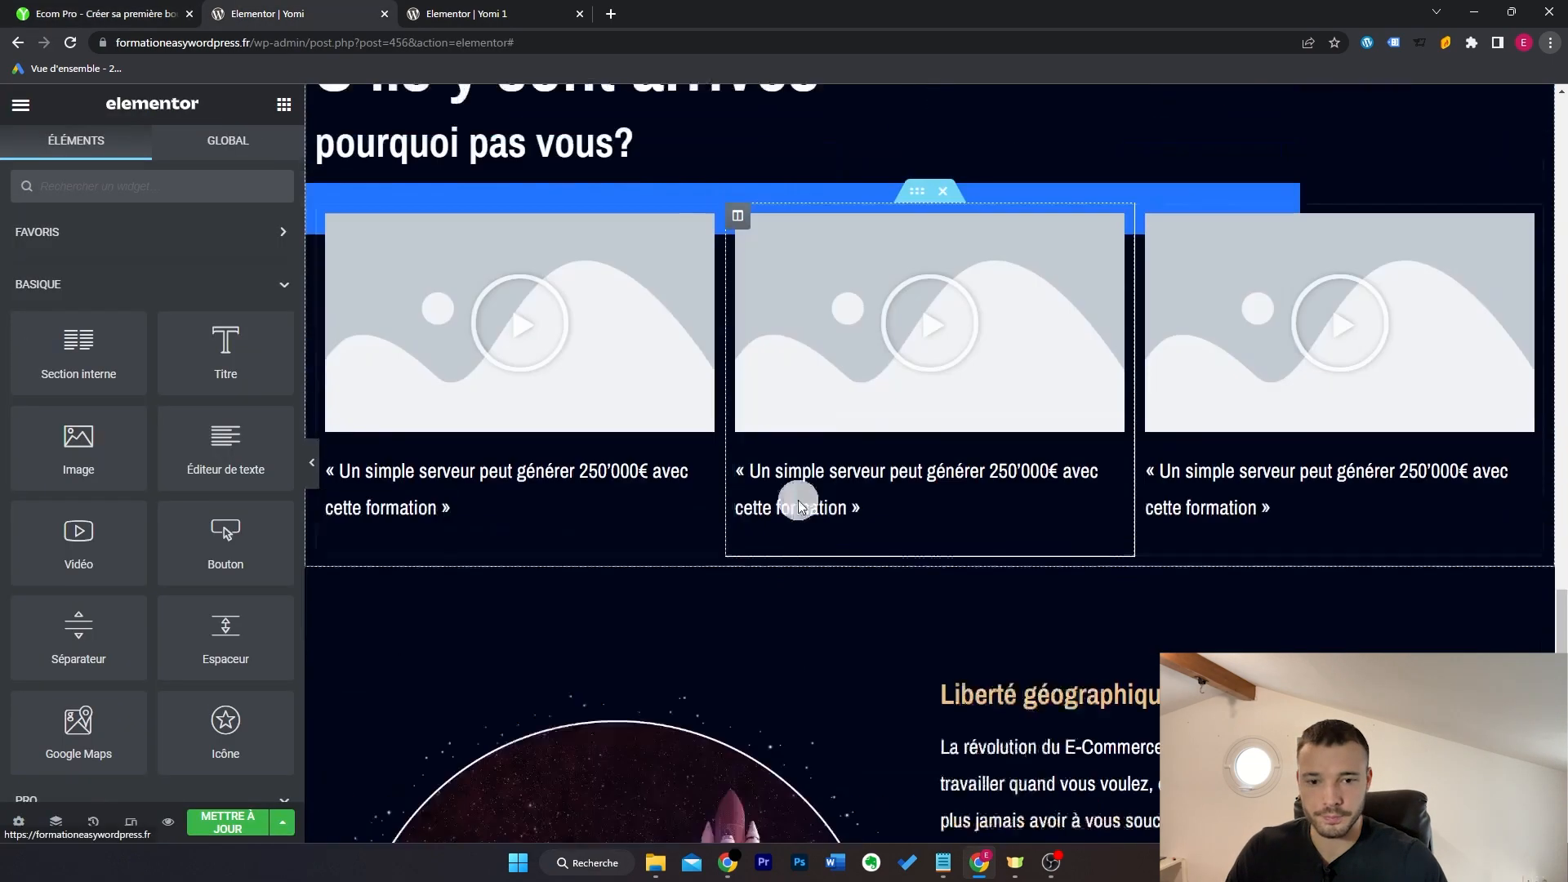
{"action": "scroll", "coordinate": [1062, 504], "scroll_direction": "down", "scroll_amount": 5}
{"action": "right_click", "coordinate": [1124, 350]}
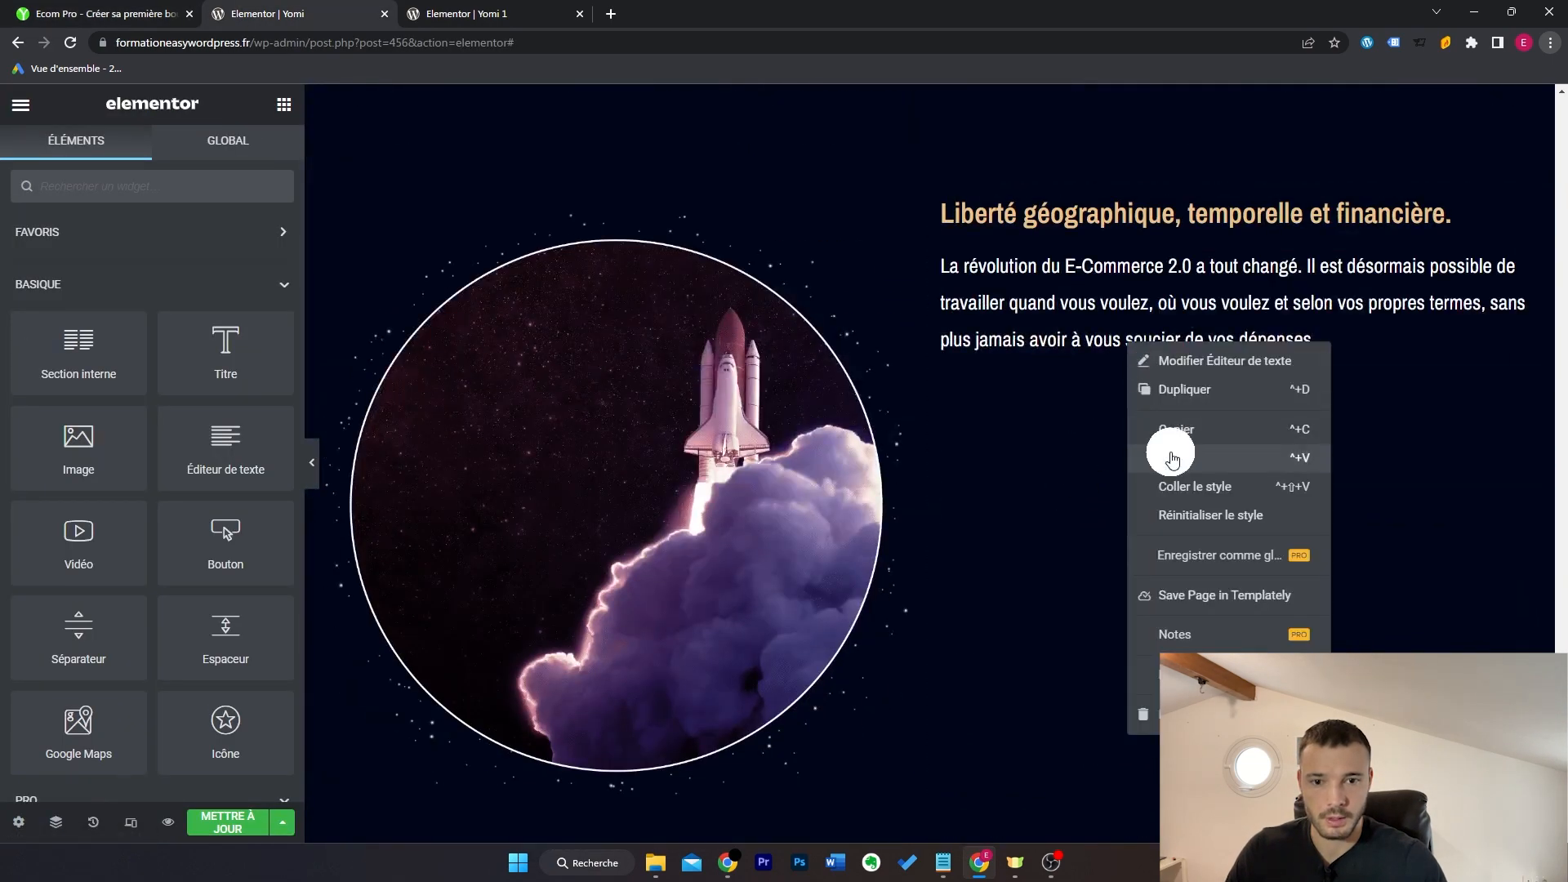
{"action": "left_click", "coordinate": [1137, 457]}
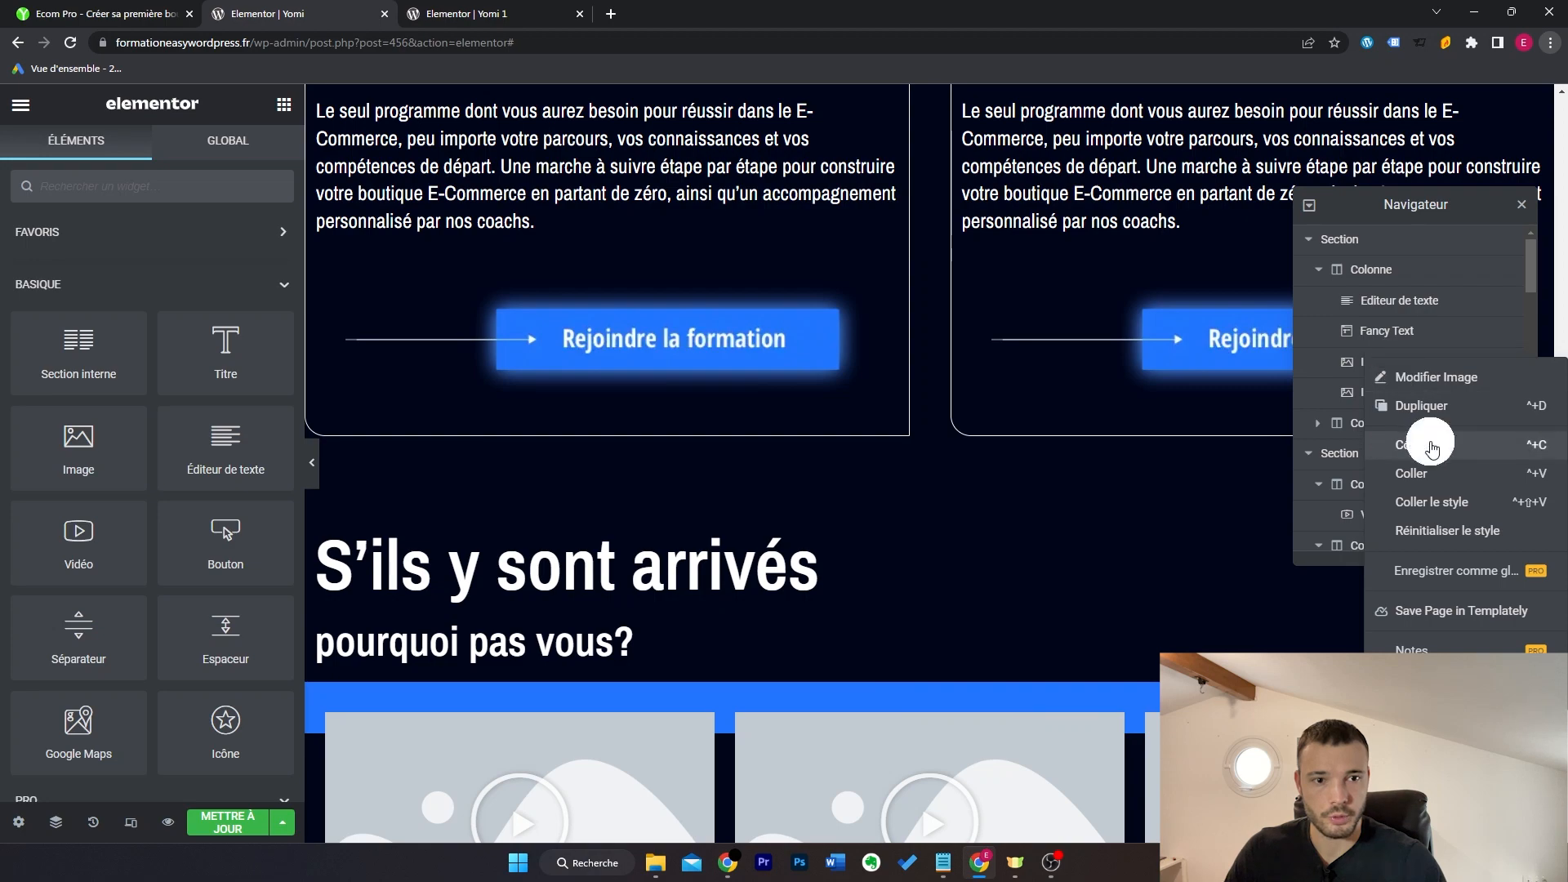
{"action": "left_click", "coordinate": [1429, 438]}
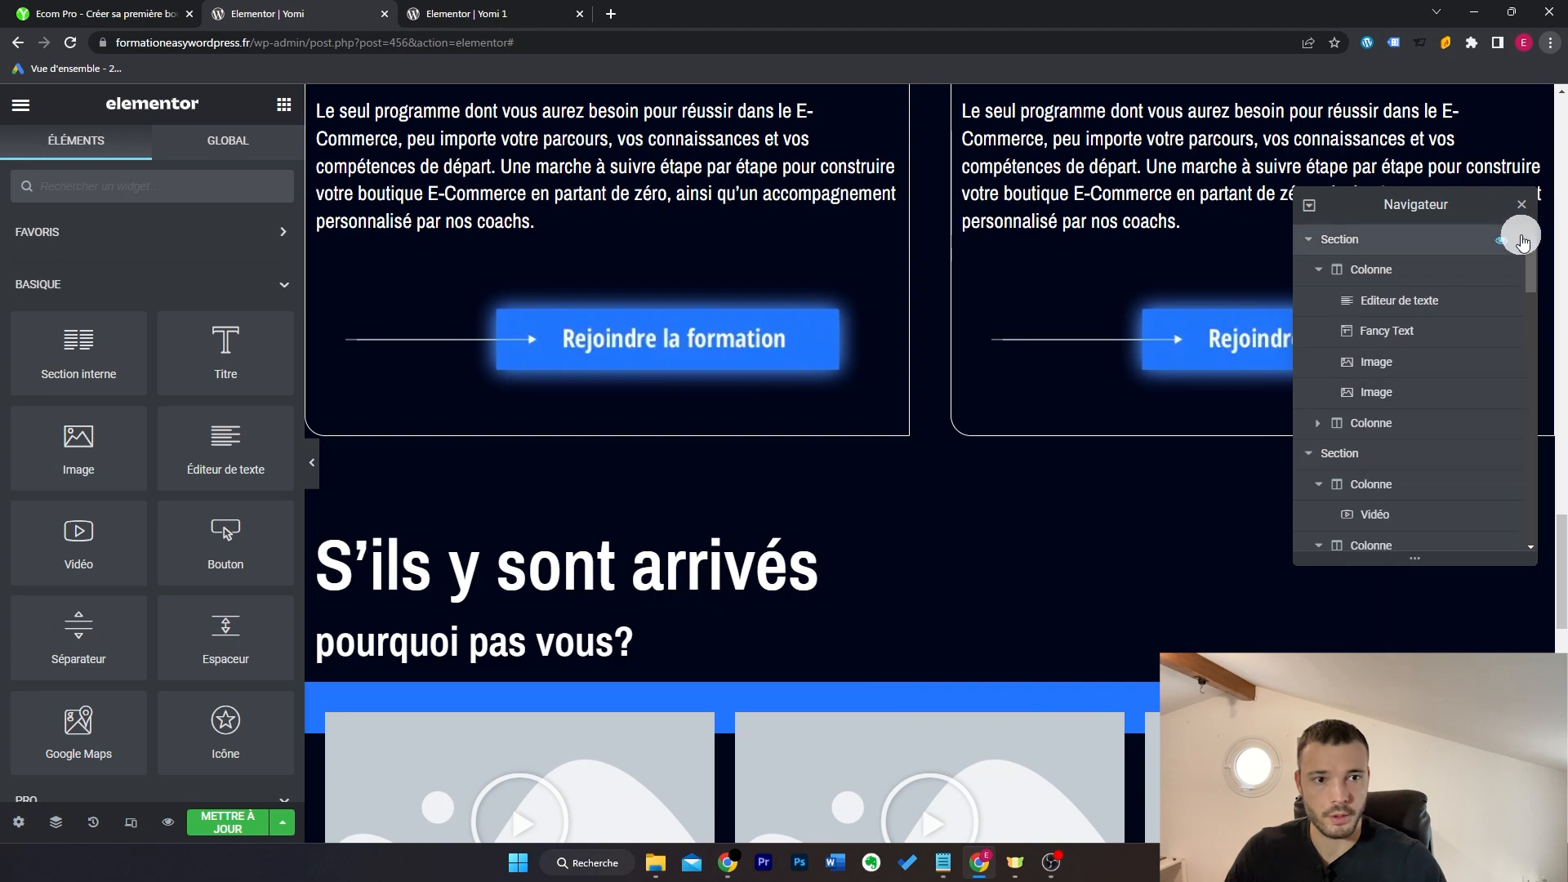
{"action": "left_click", "coordinate": [1524, 210]}
{"action": "scroll", "coordinate": [1274, 408], "scroll_direction": "down", "scroll_amount": 8}
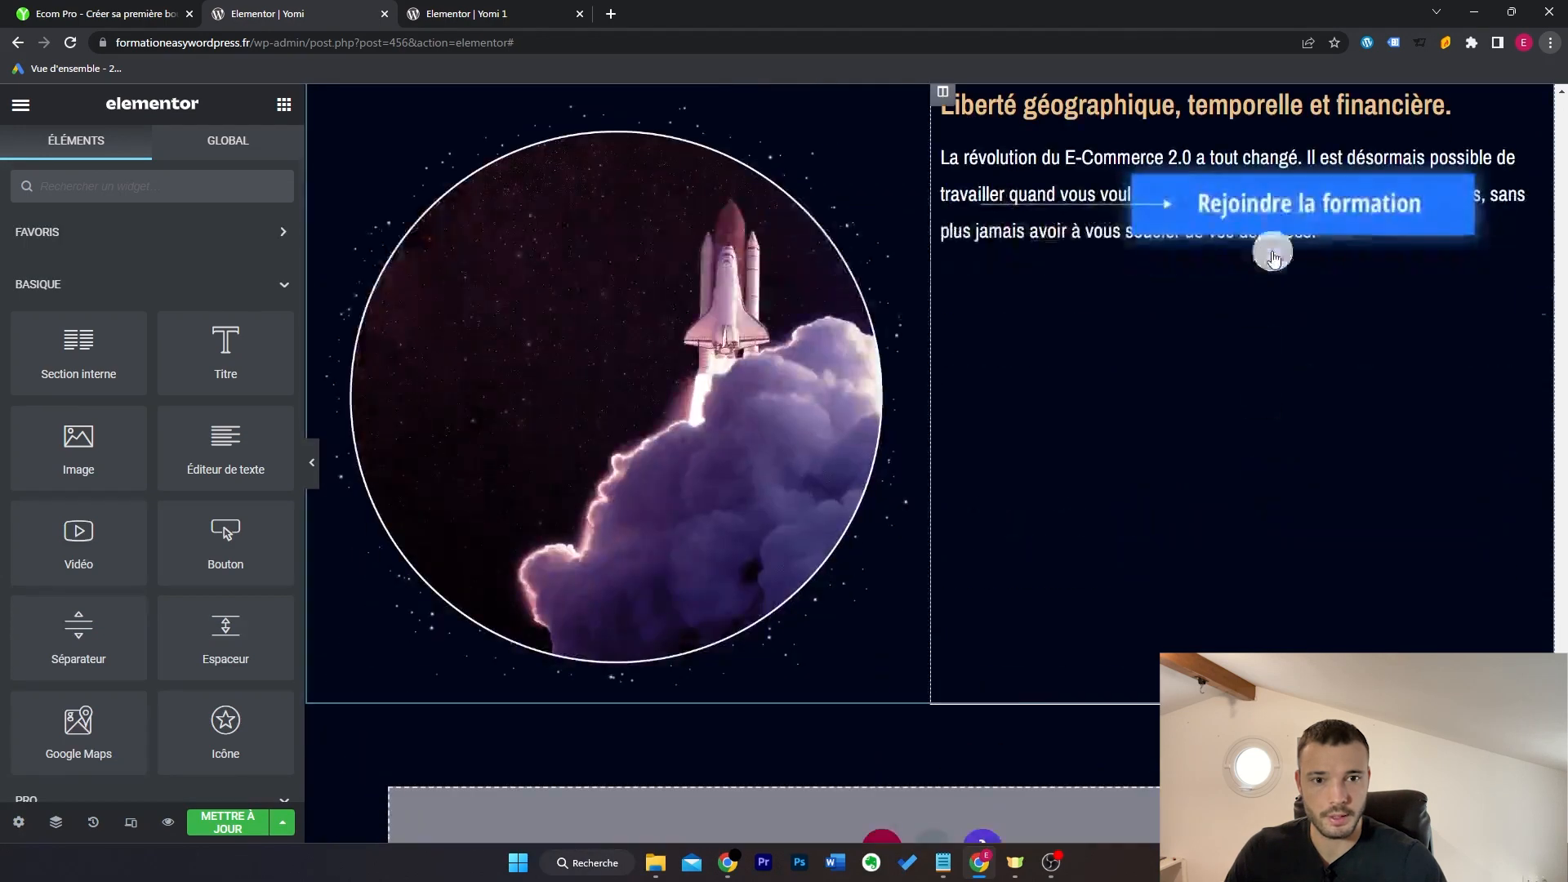
{"action": "right_click", "coordinate": [1279, 221]}
{"action": "left_click", "coordinate": [1324, 330]}
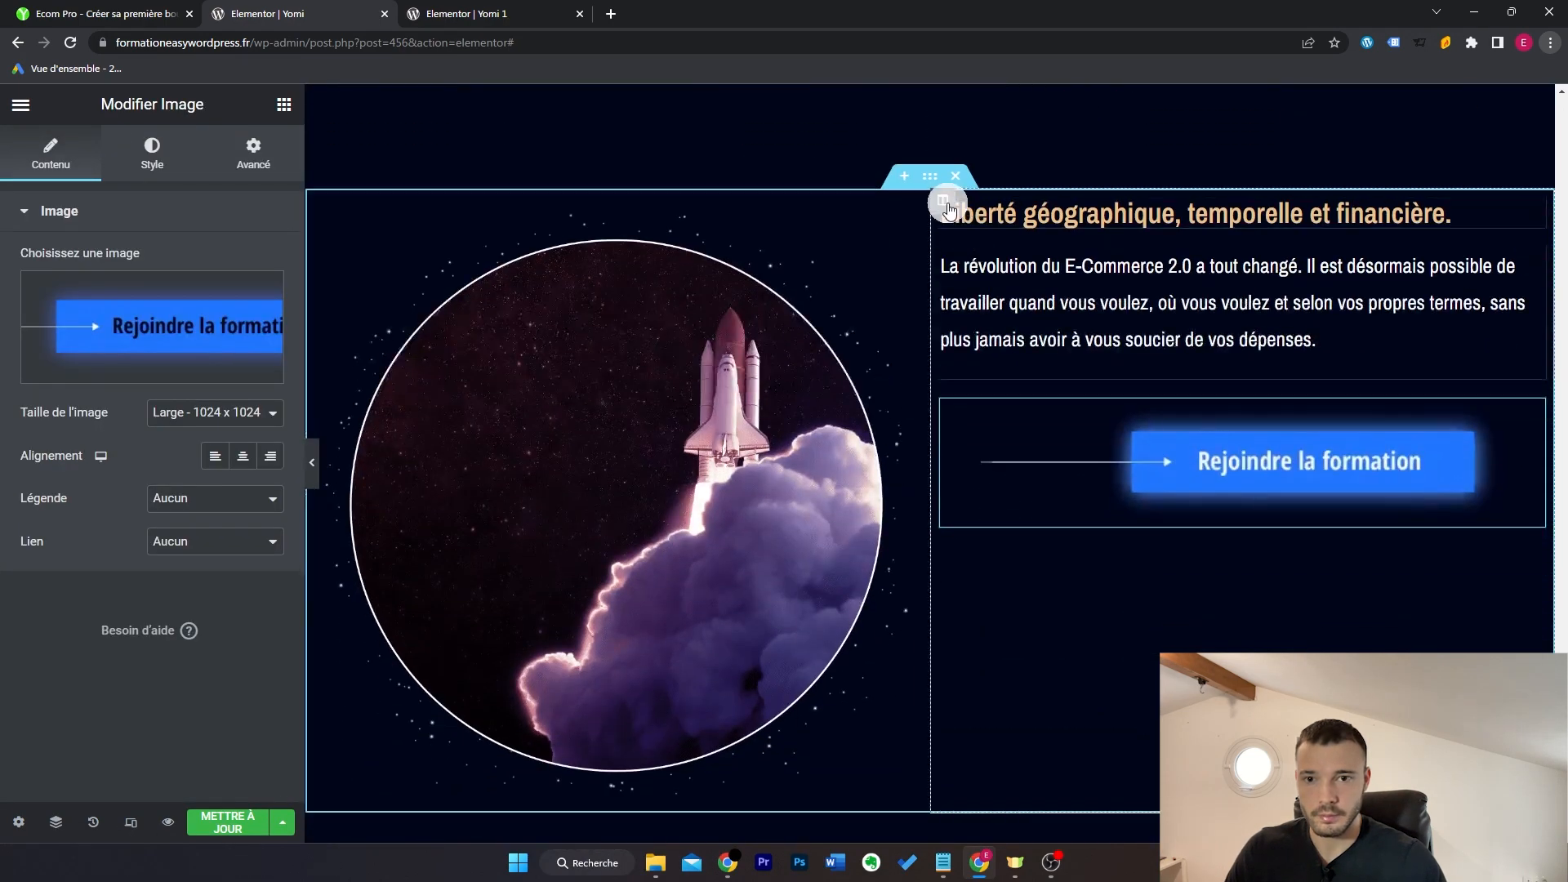
Step: Set the vertical alignment of the column holding the text and button to Milieu
{"action": "left_click", "coordinate": [944, 201]}
{"action": "left_click", "coordinate": [245, 317]}
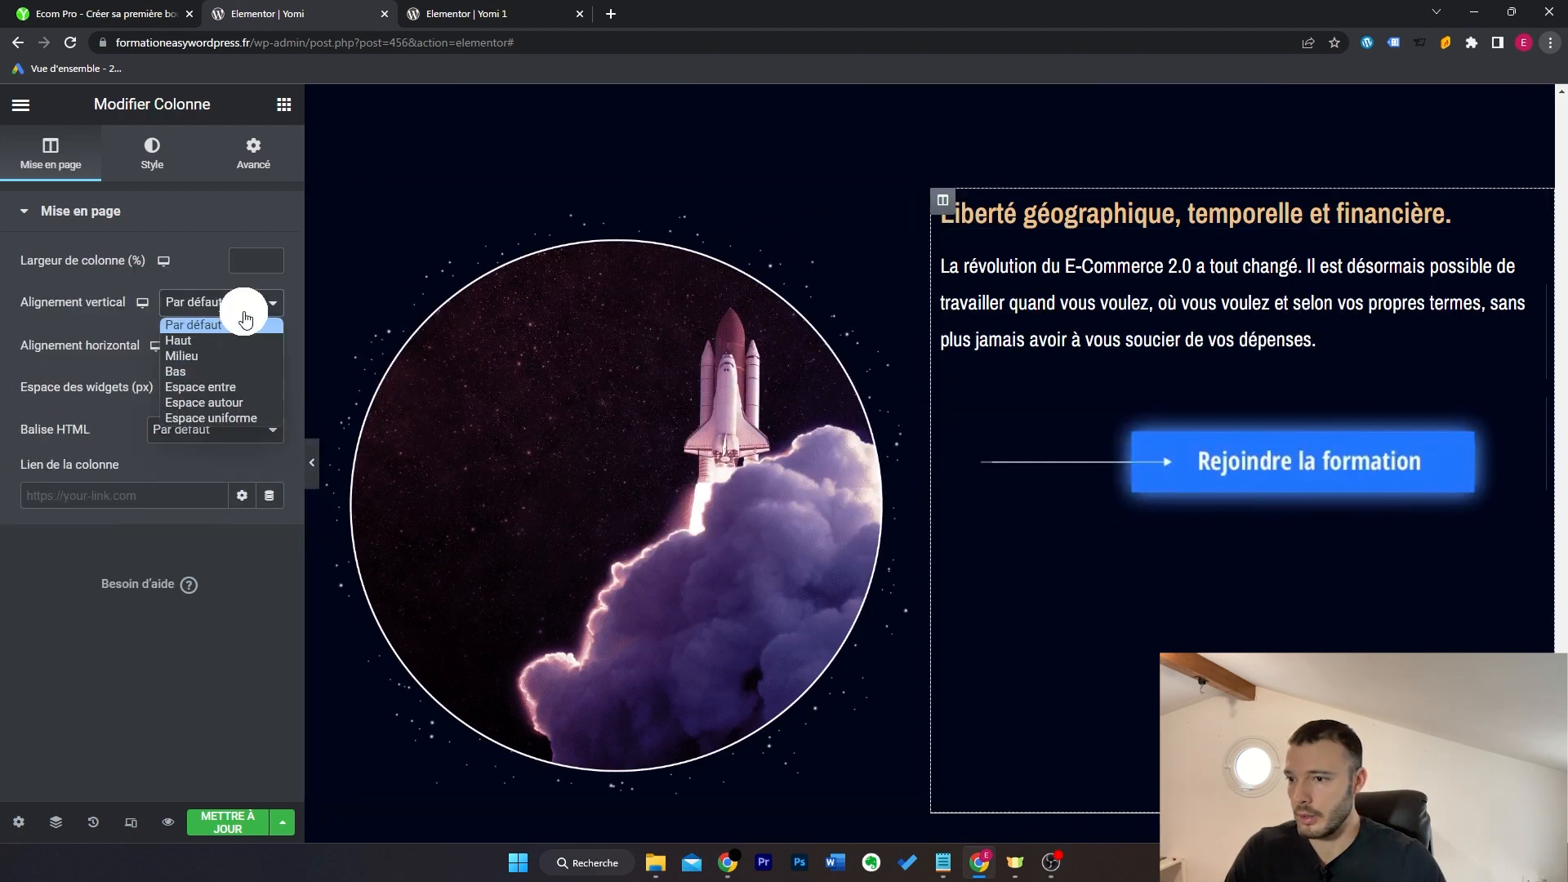
{"action": "left_click", "coordinate": [241, 361]}
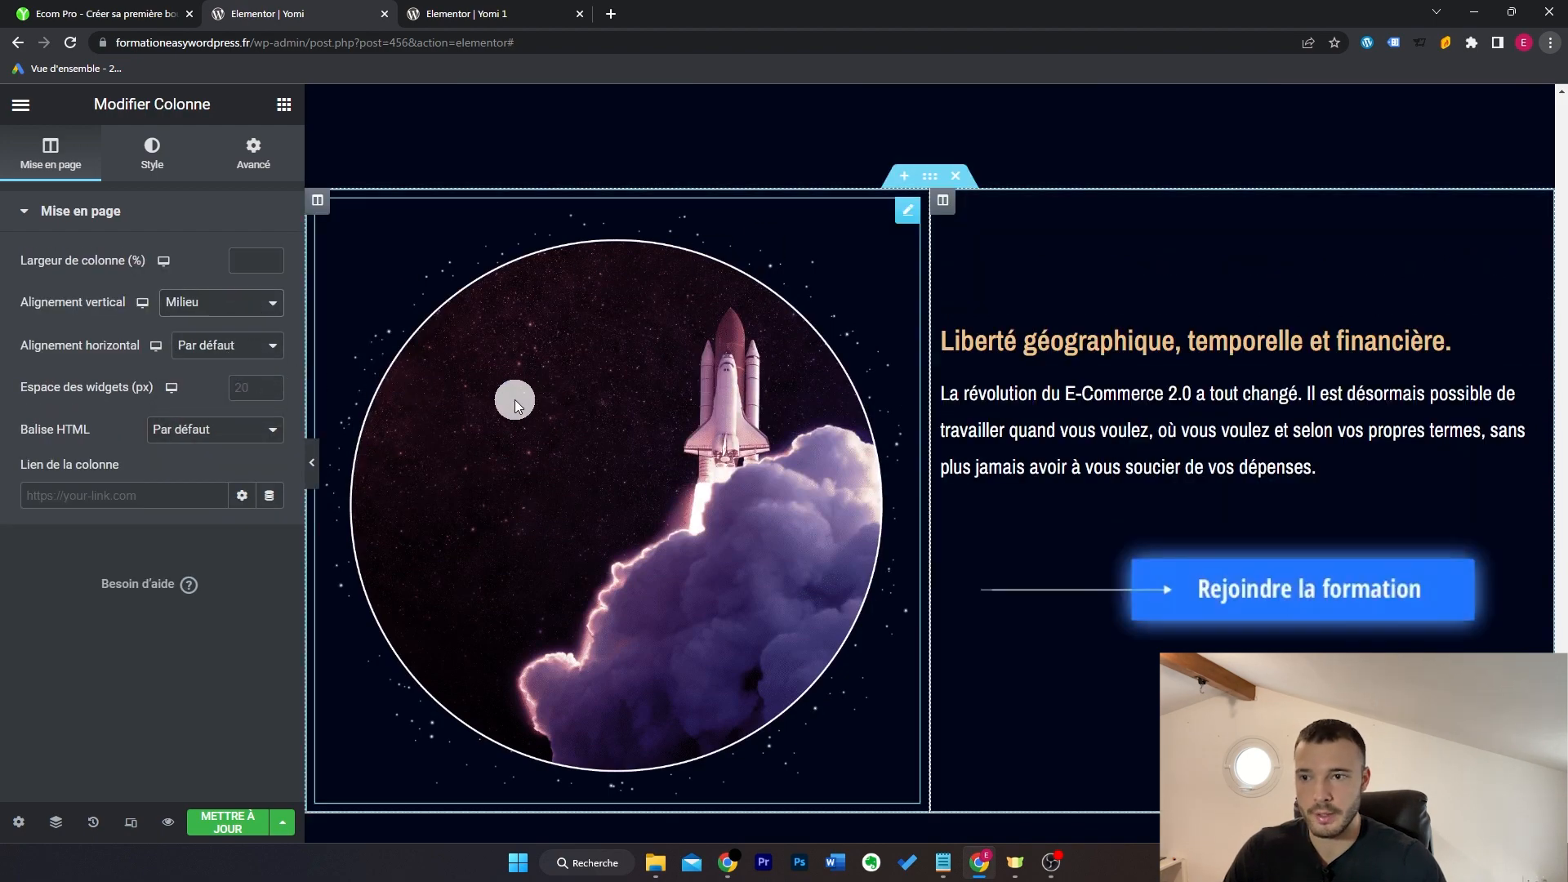
Step: Copy "C'est le moment de commencer à construire" from the reference page and add it in a text editor widget below the rocket
{"action": "key", "text": "ctrl+1"}
{"action": "left_click_drag", "start_coordinate": [293, 403], "coordinate": [516, 522]}
{"action": "left_click", "coordinate": [553, 450]}
{"action": "left_click", "coordinate": [245, 13]}
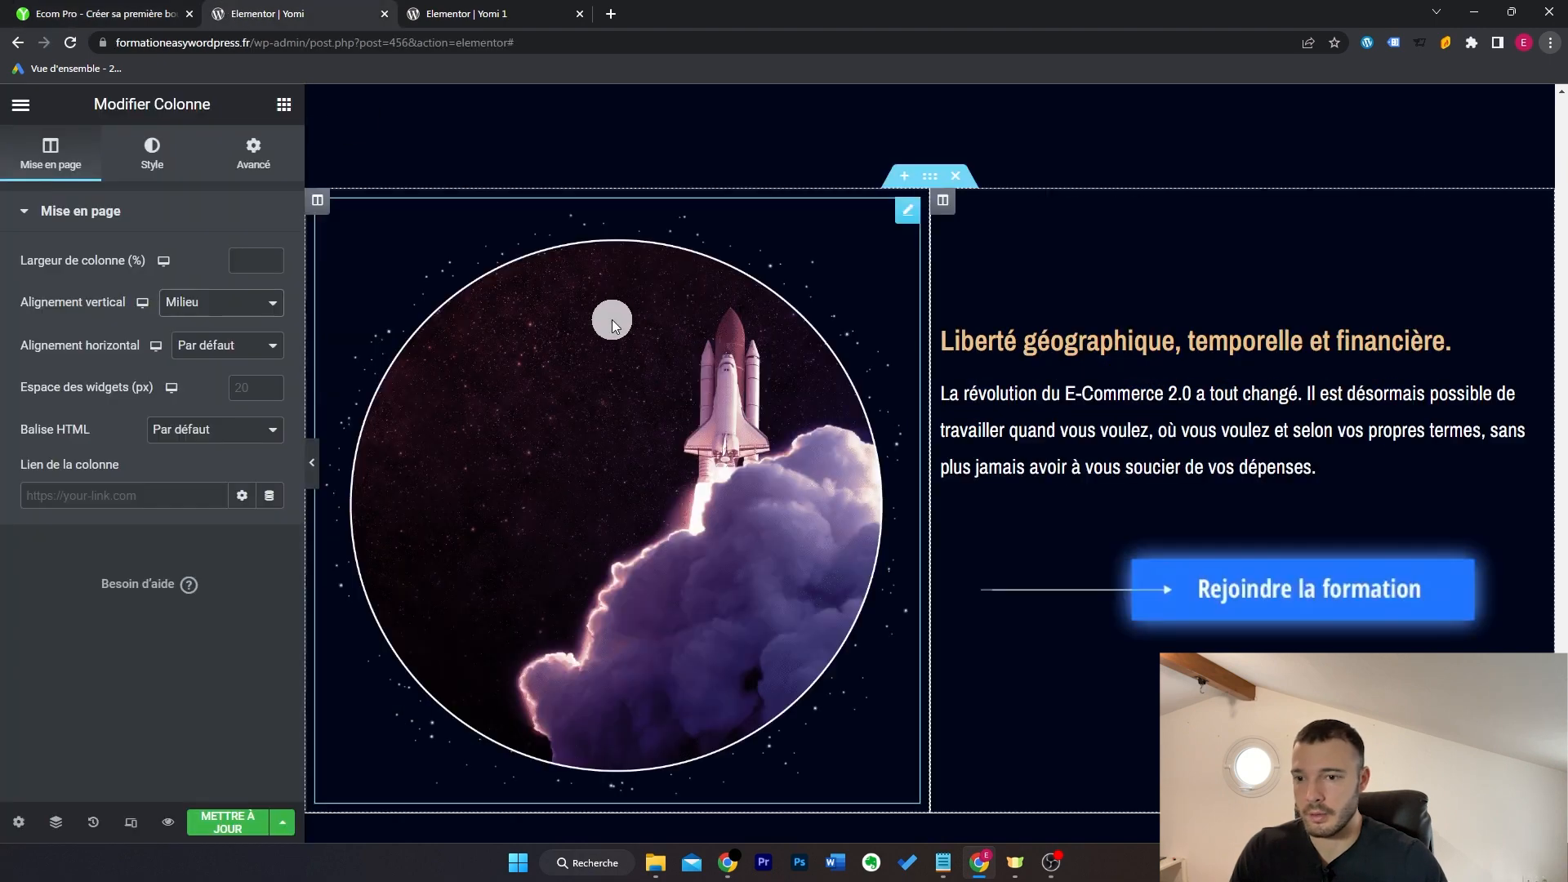
{"action": "left_click", "coordinate": [283, 107]}
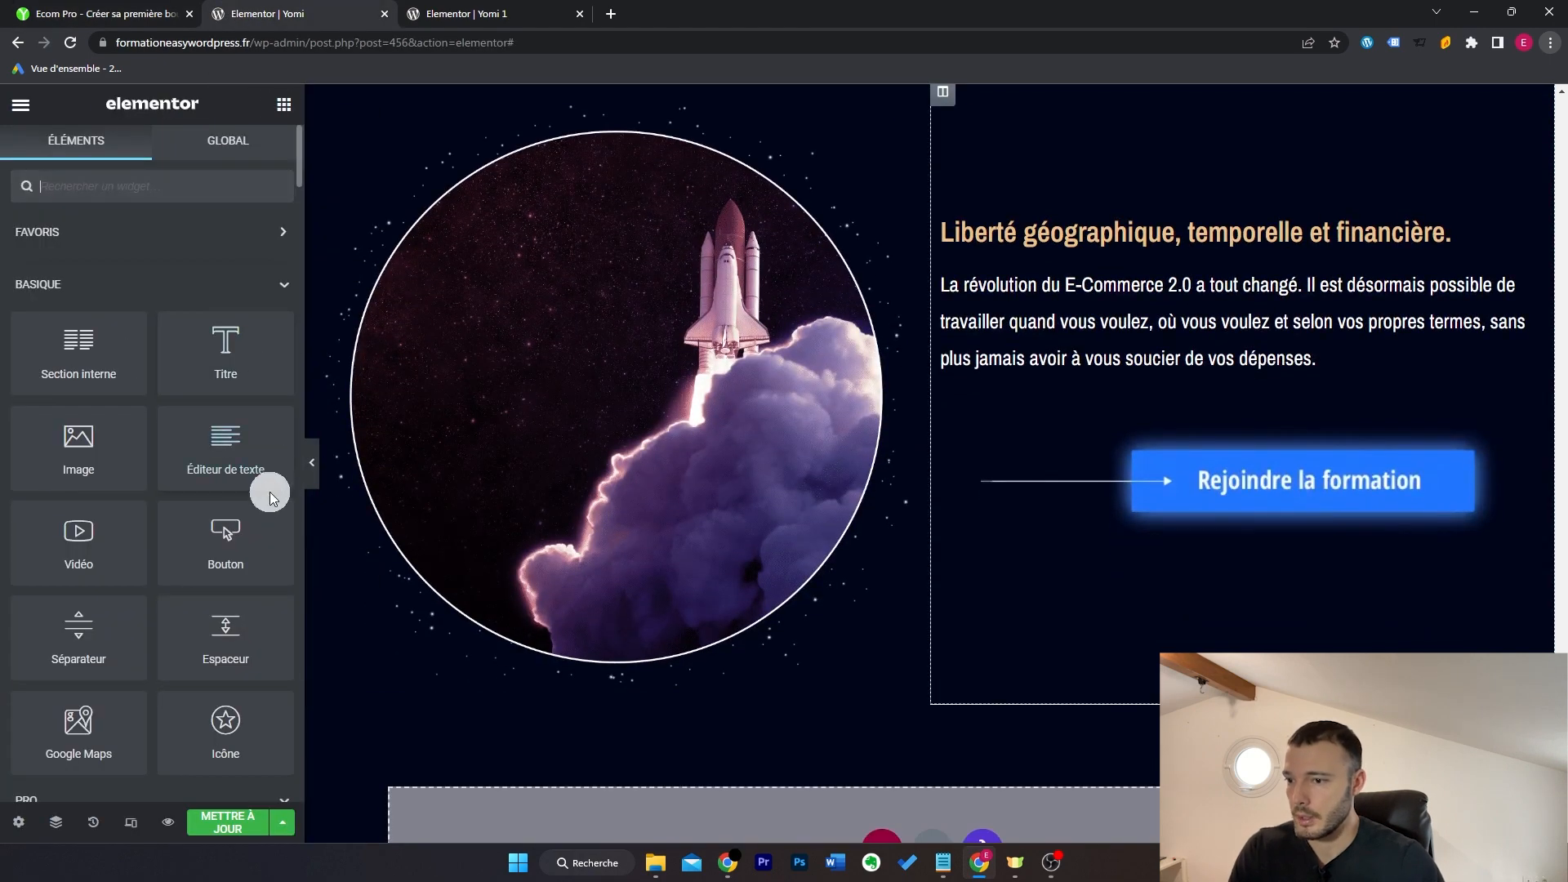
{"action": "left_click_drag", "start_coordinate": [209, 454], "coordinate": [585, 611]}
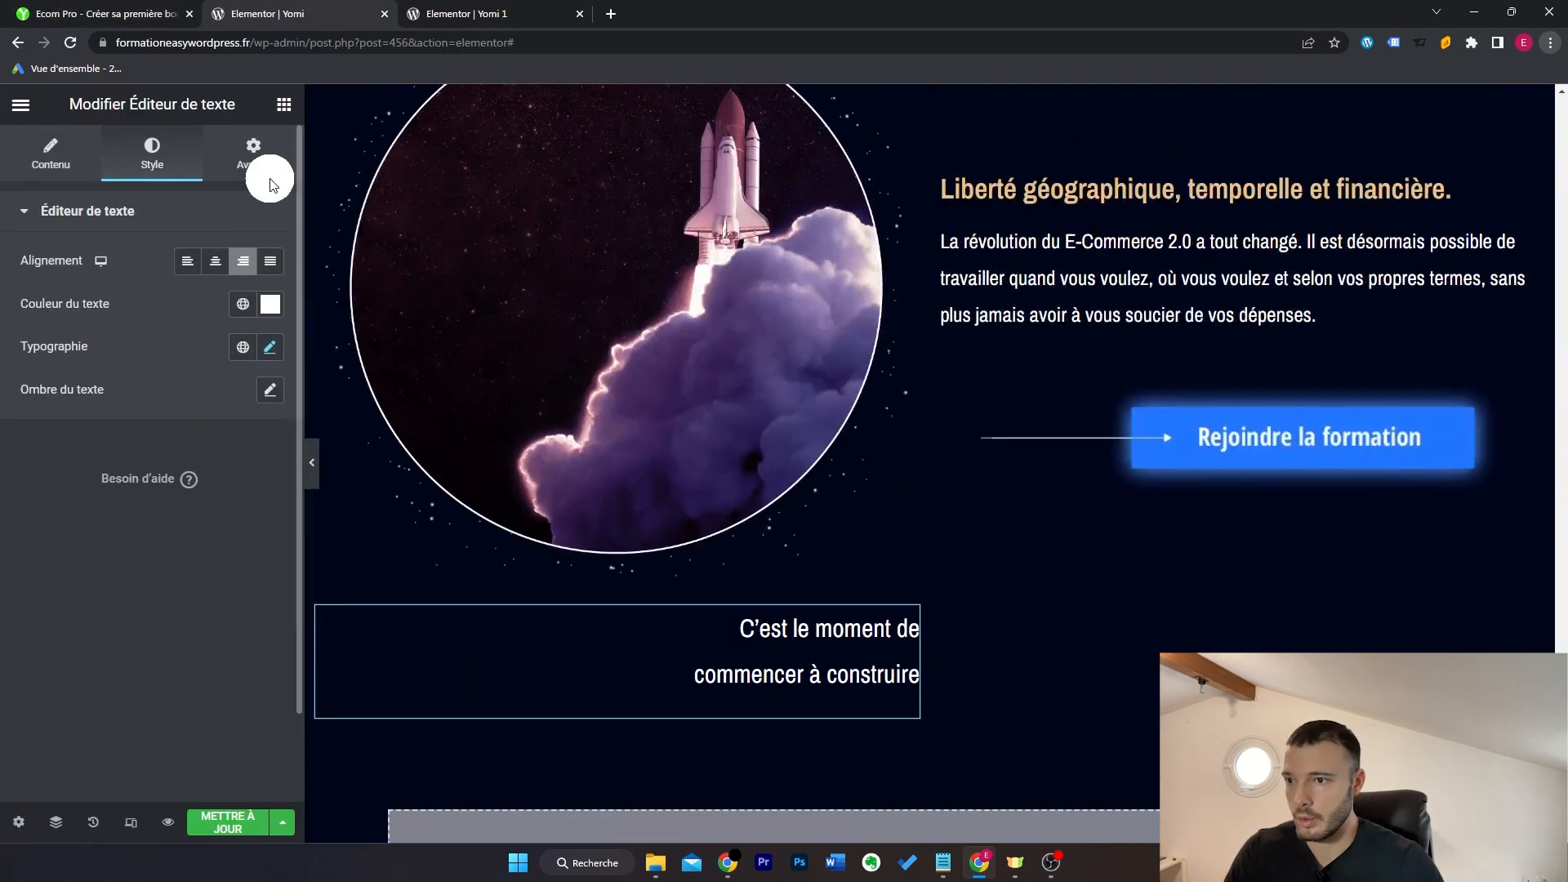
Step: Overlay the new text on the rocket image by setting its top margin to -450 px and right margin to 300 px
{"action": "left_click", "coordinate": [254, 164]}
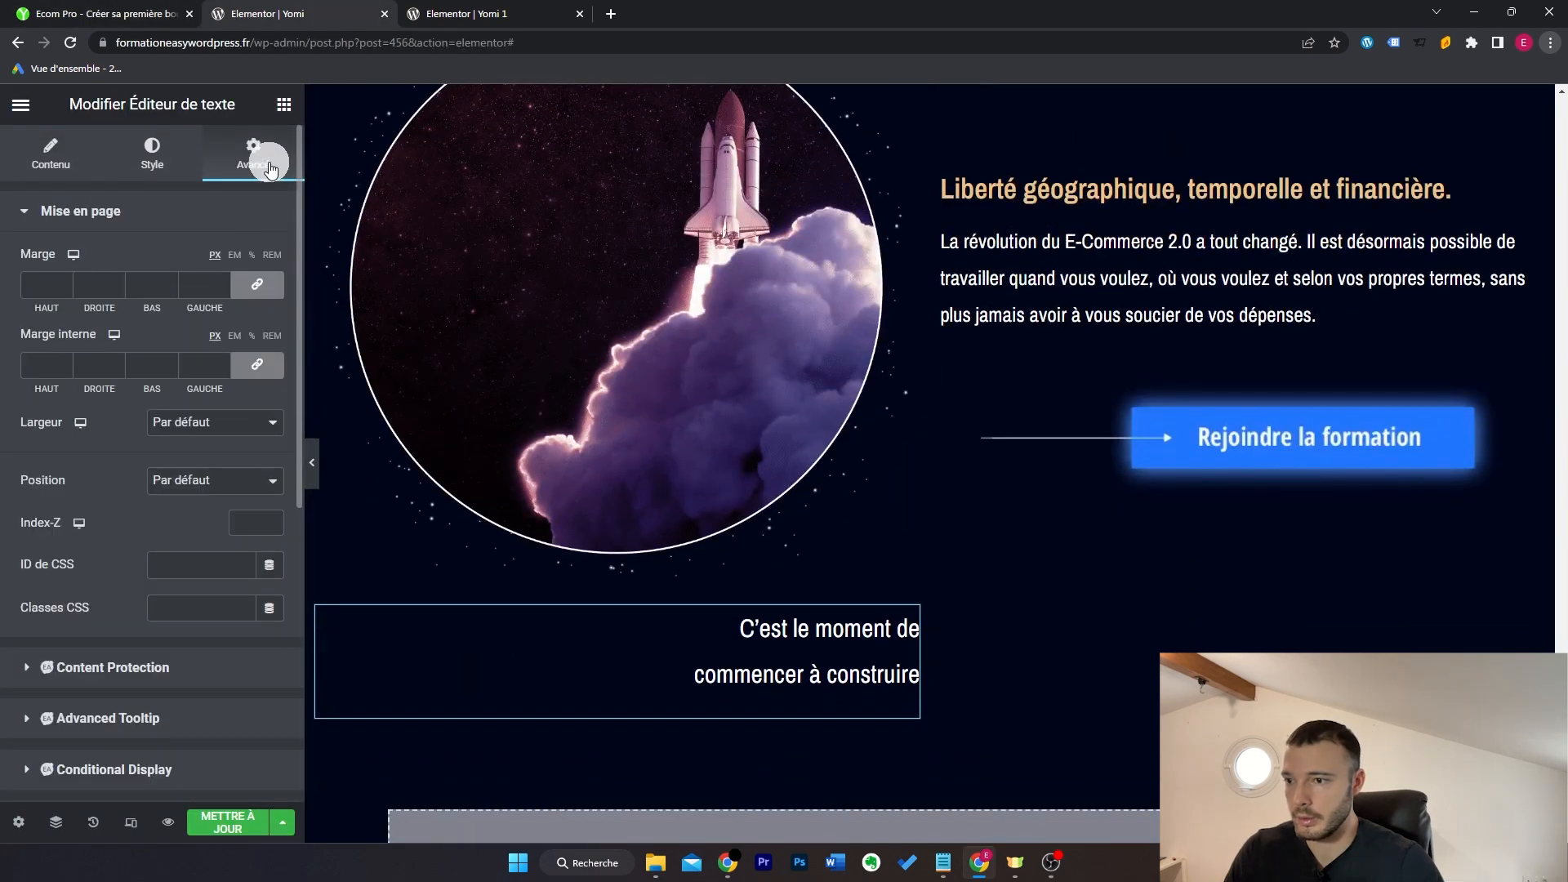
{"action": "left_click", "coordinate": [32, 288]}
{"action": "type", "text": "-250"}
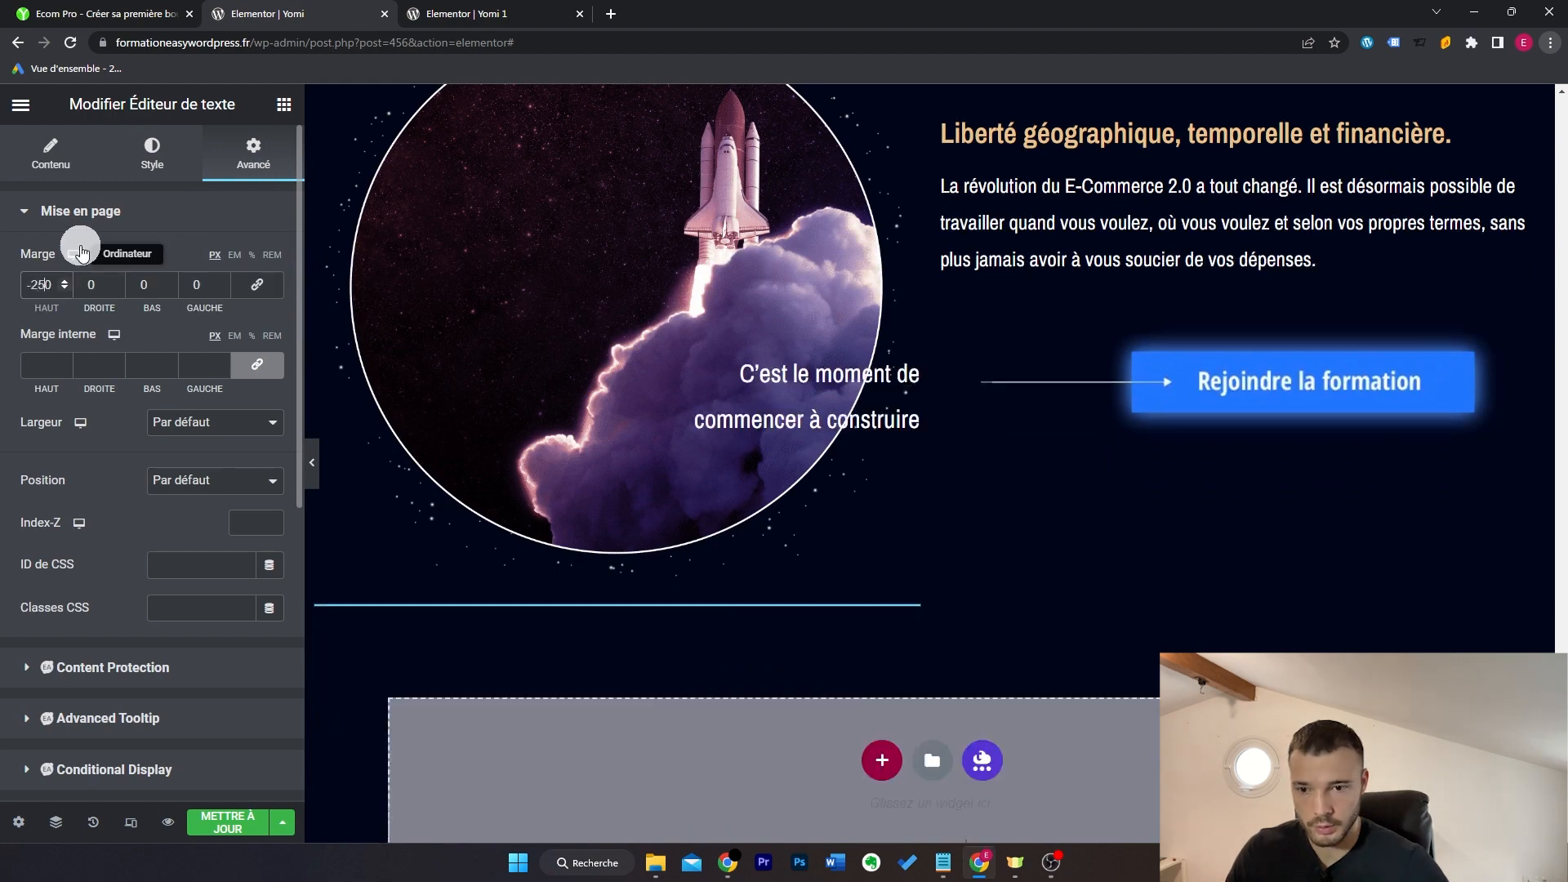
{"action": "key", "text": "ctrl+a"}
{"action": "type", "text": "-450"}
{"action": "key", "text": "Tab"}
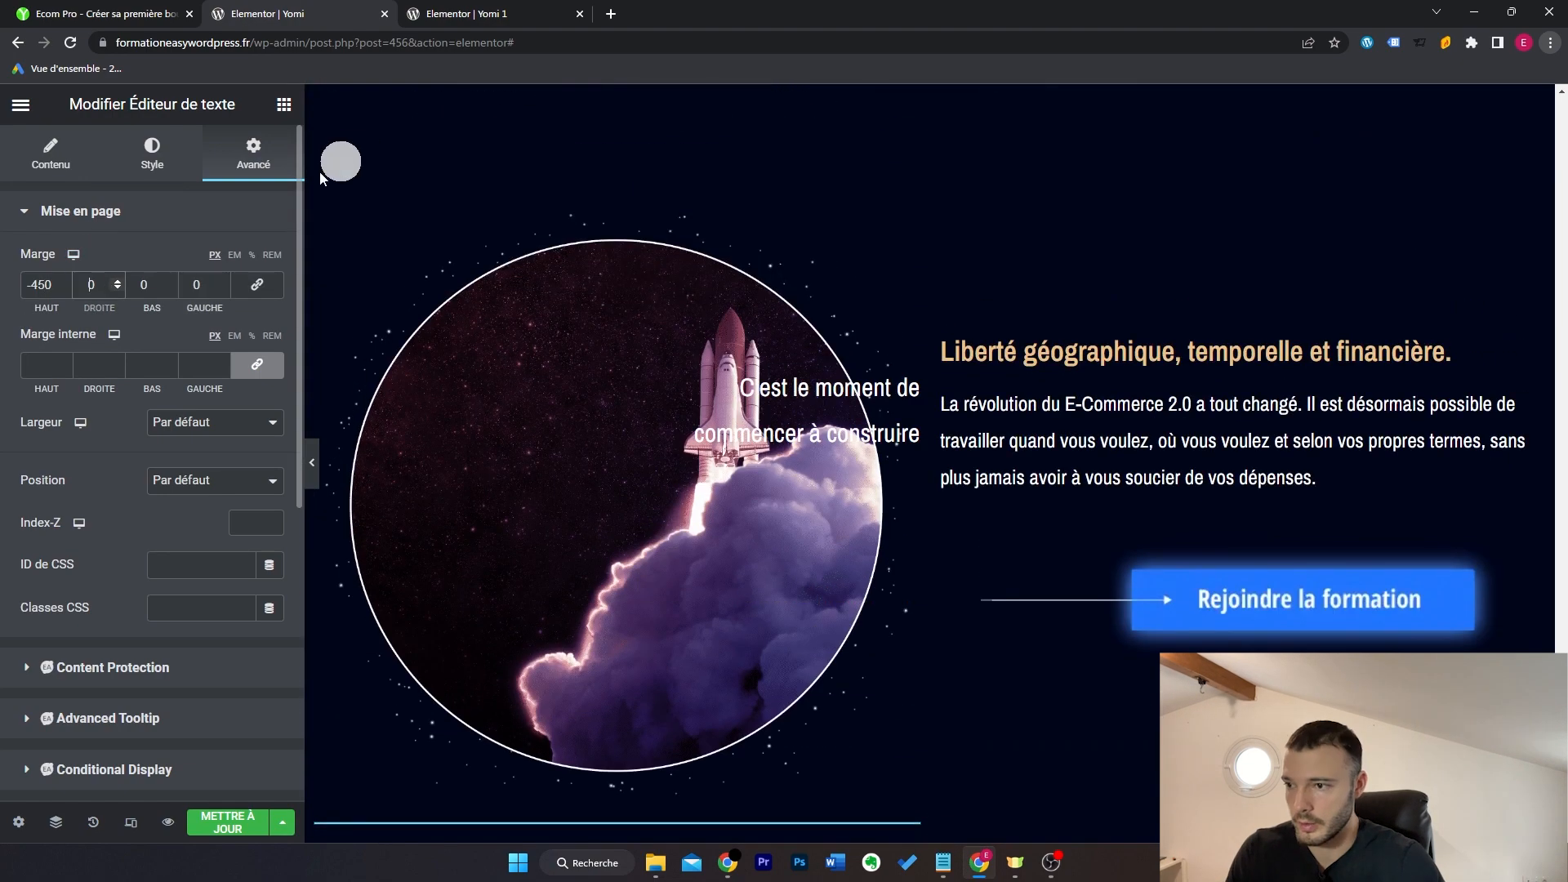
{"action": "type", "text": "300"}
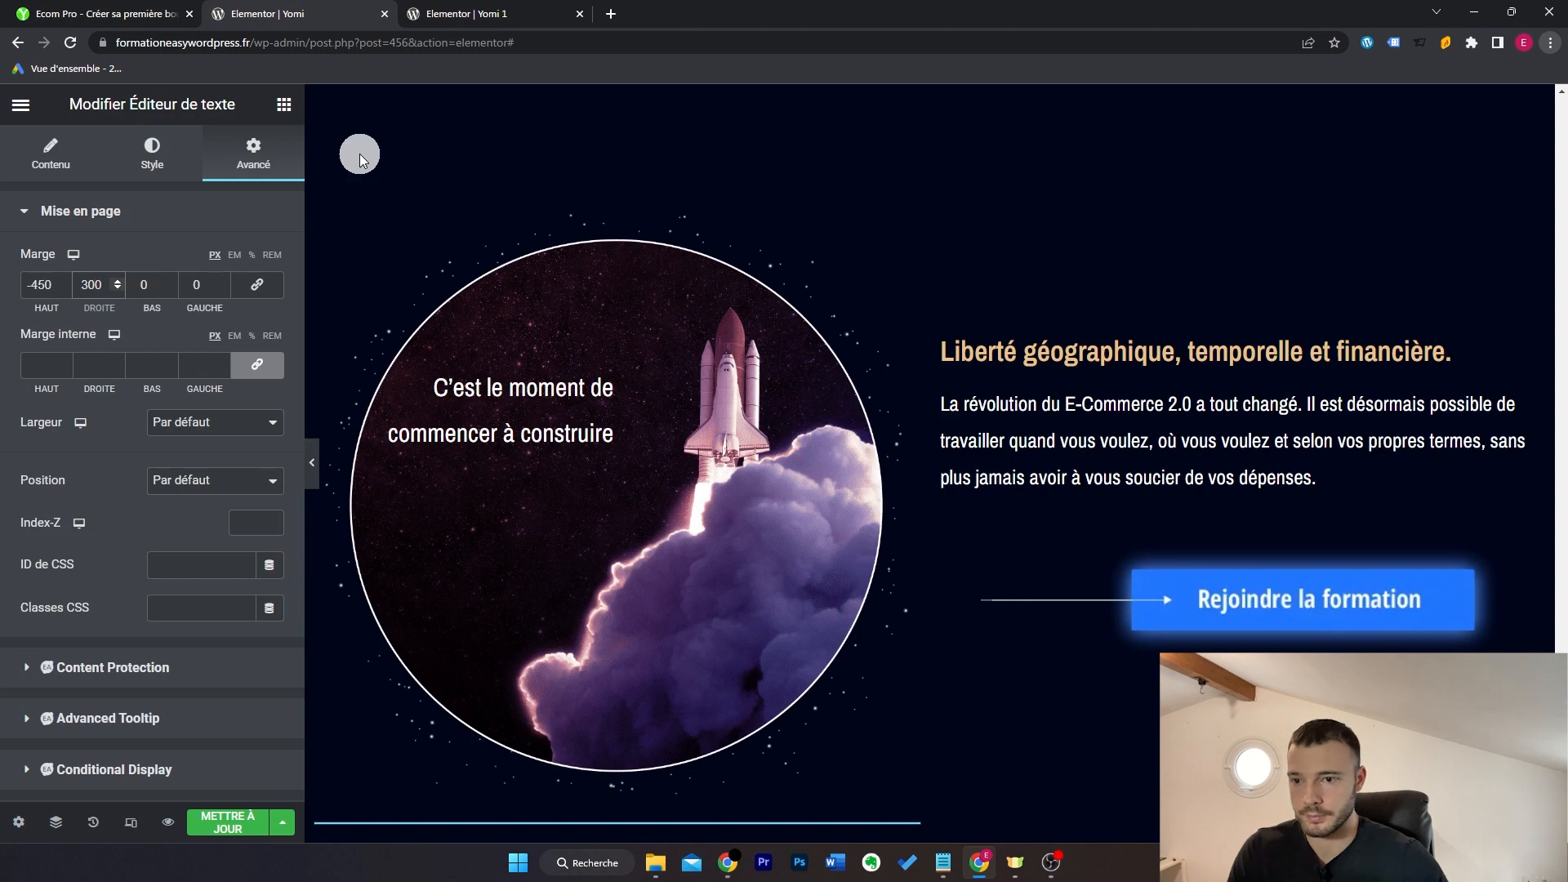
Step: Compare with the reference page, lower the overlaid text through its top margin and tighten its line height
{"action": "left_click", "coordinate": [143, 8]}
{"action": "scroll", "coordinate": [572, 294], "scroll_direction": "up", "scroll_amount": 2}
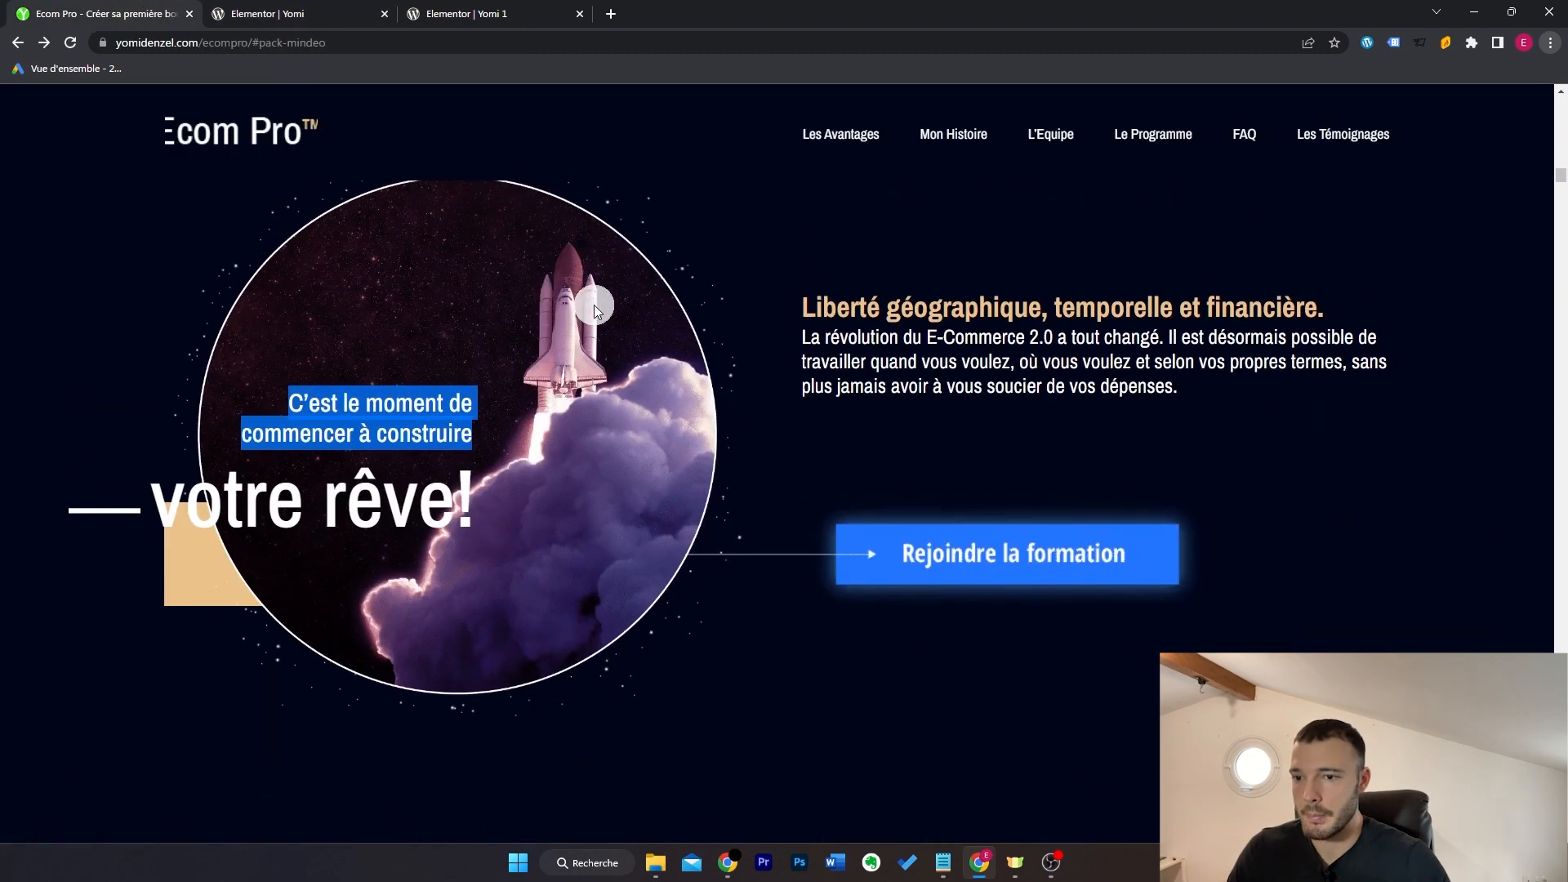
{"action": "left_click", "coordinate": [331, 8]}
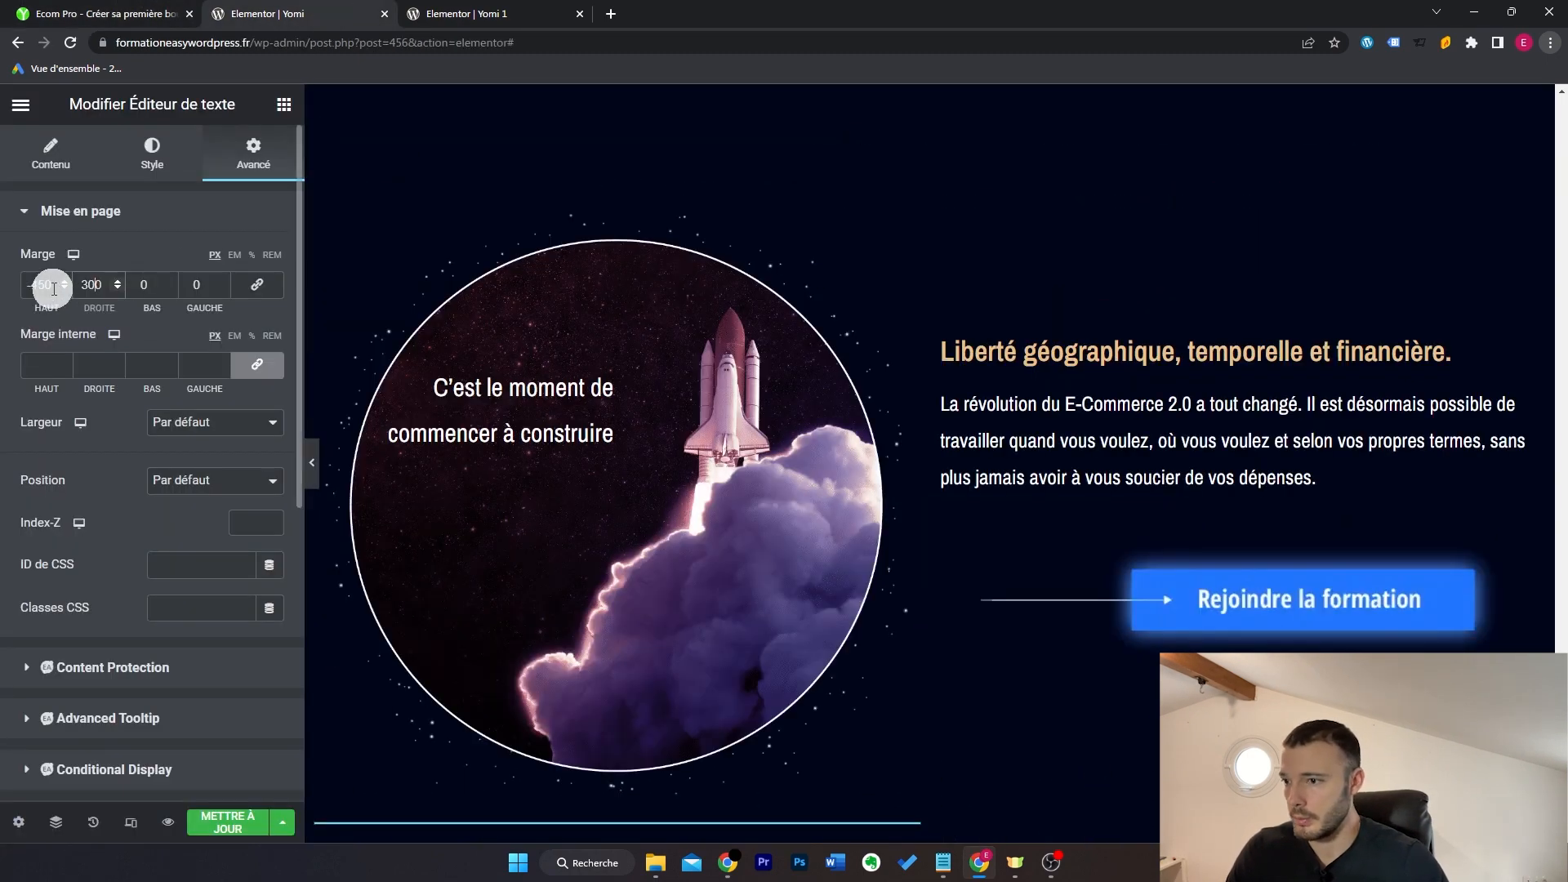
{"action": "key", "text": "ctrl+z"}
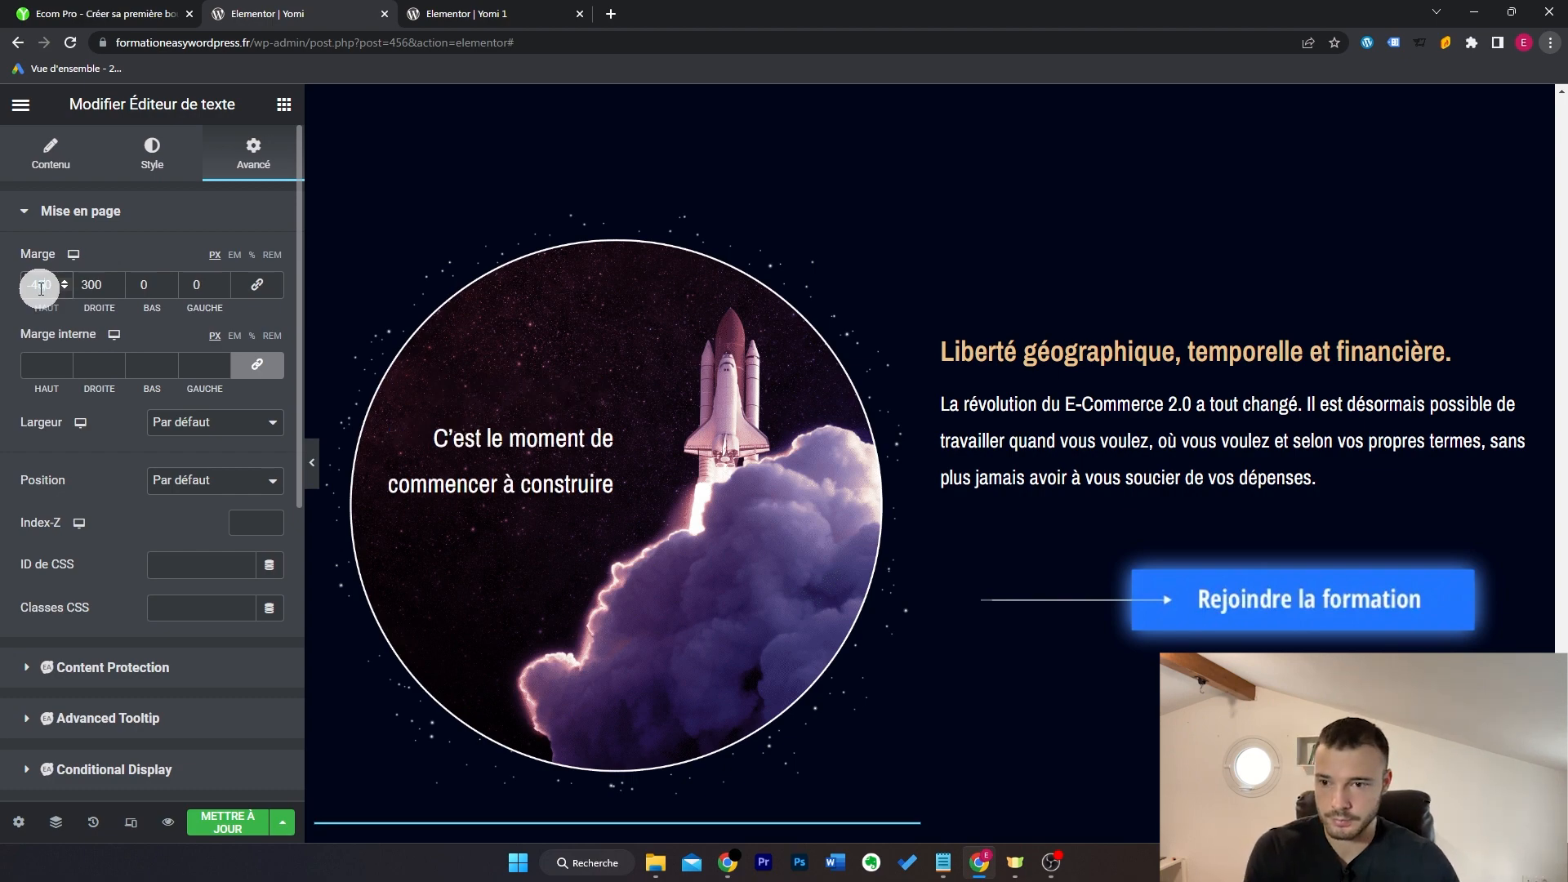
{"action": "left_click", "coordinate": [267, 354]}
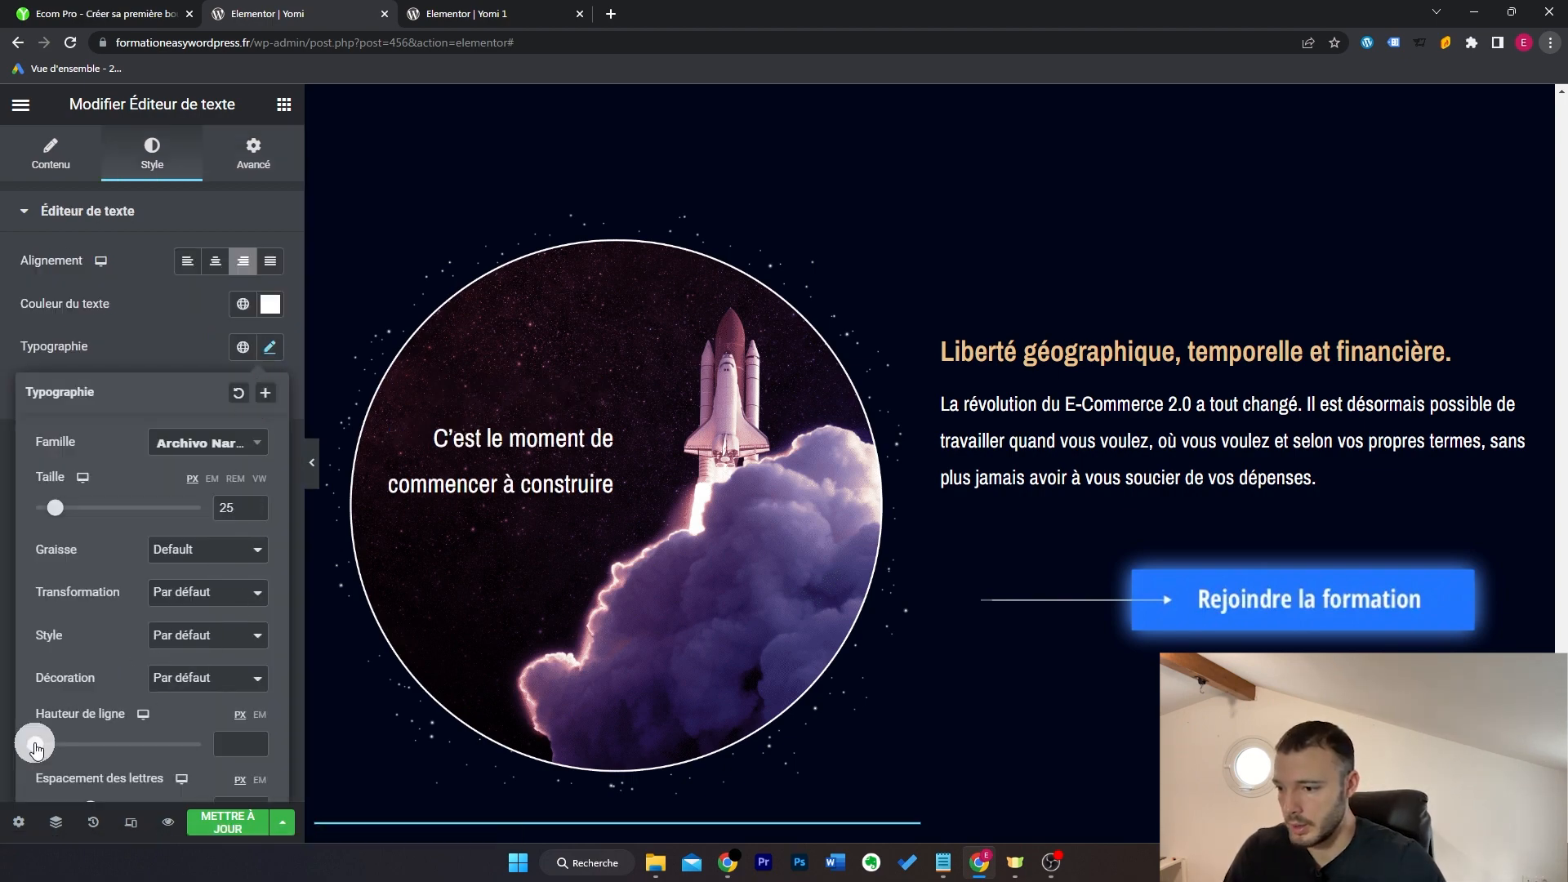
{"action": "left_click_drag", "start_coordinate": [35, 747], "coordinate": [79, 763]}
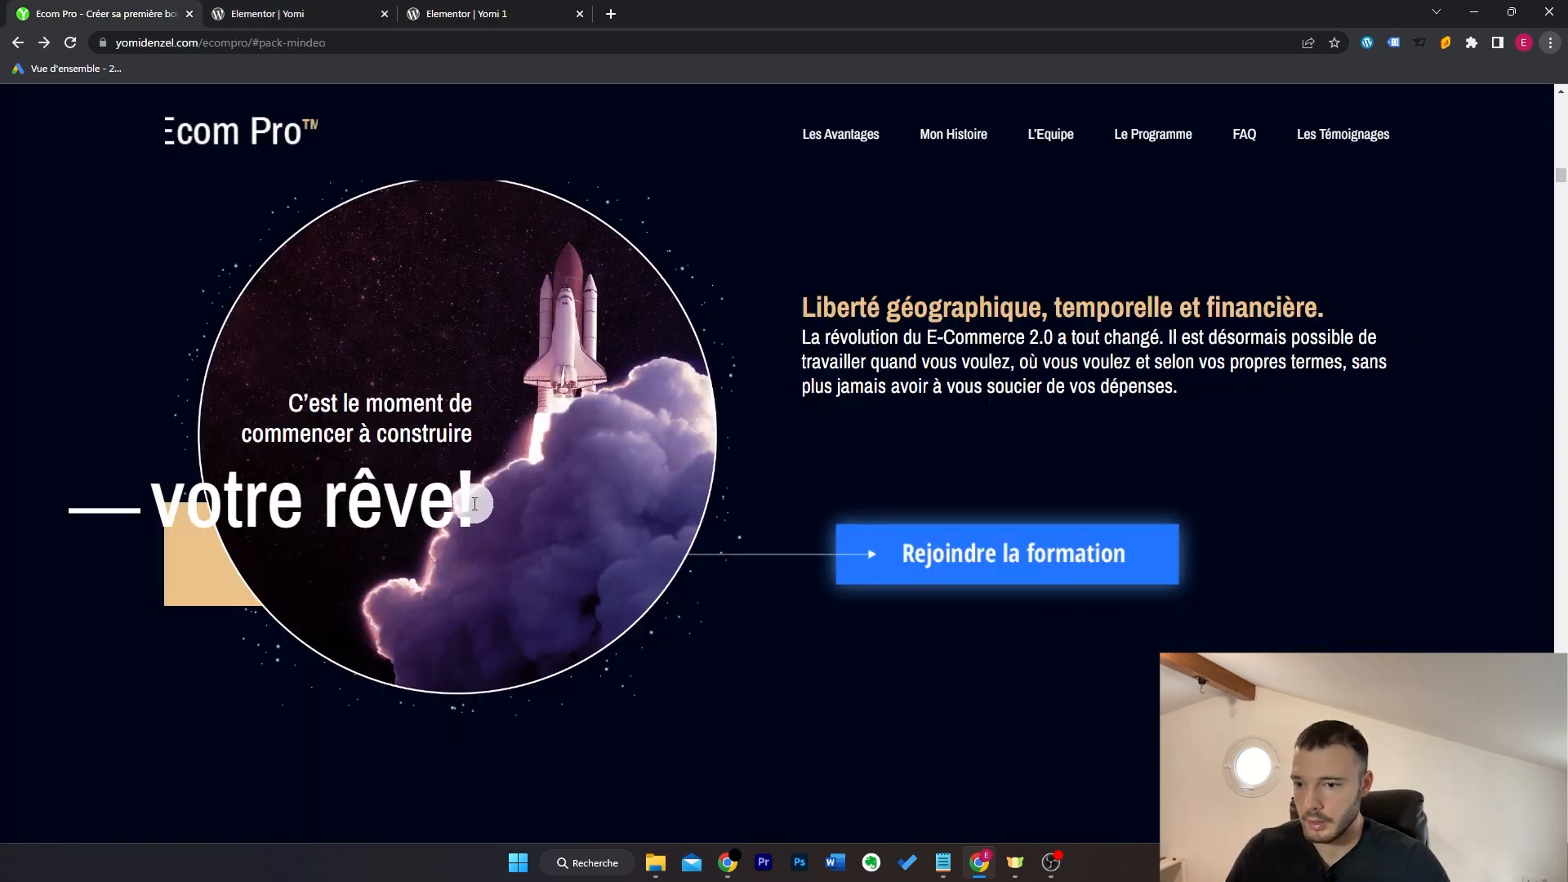
Step: Copy "votre rêve!" from the reference page and add it in a text editor widget below the overlaid text
{"action": "left_click_drag", "start_coordinate": [474, 508], "coordinate": [169, 496]}
{"action": "left_click", "coordinate": [87, 496]}
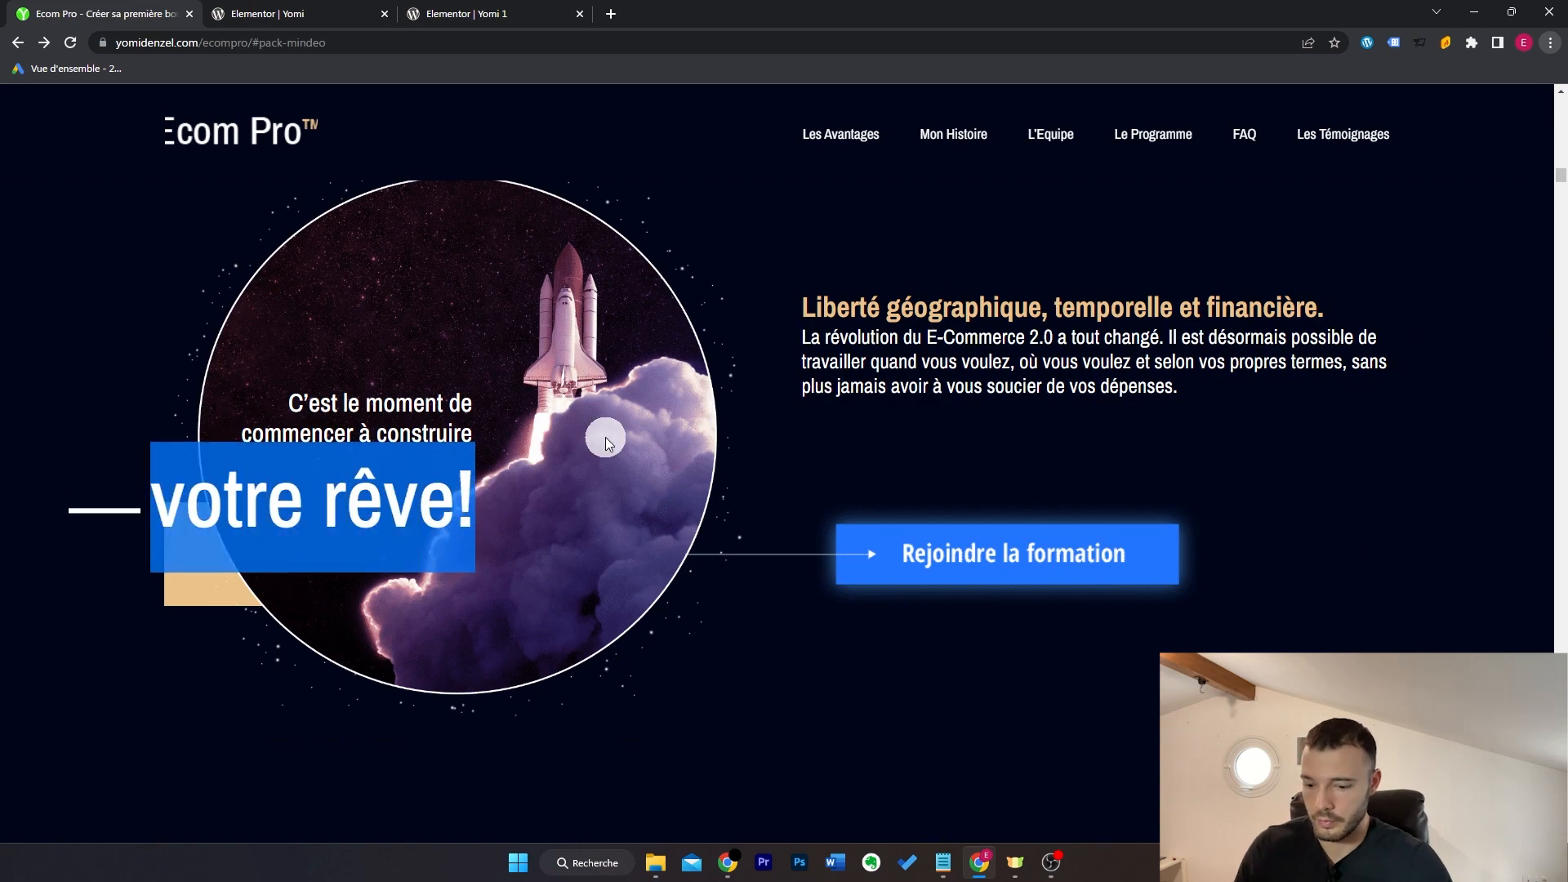
{"action": "left_click", "coordinate": [375, 8]}
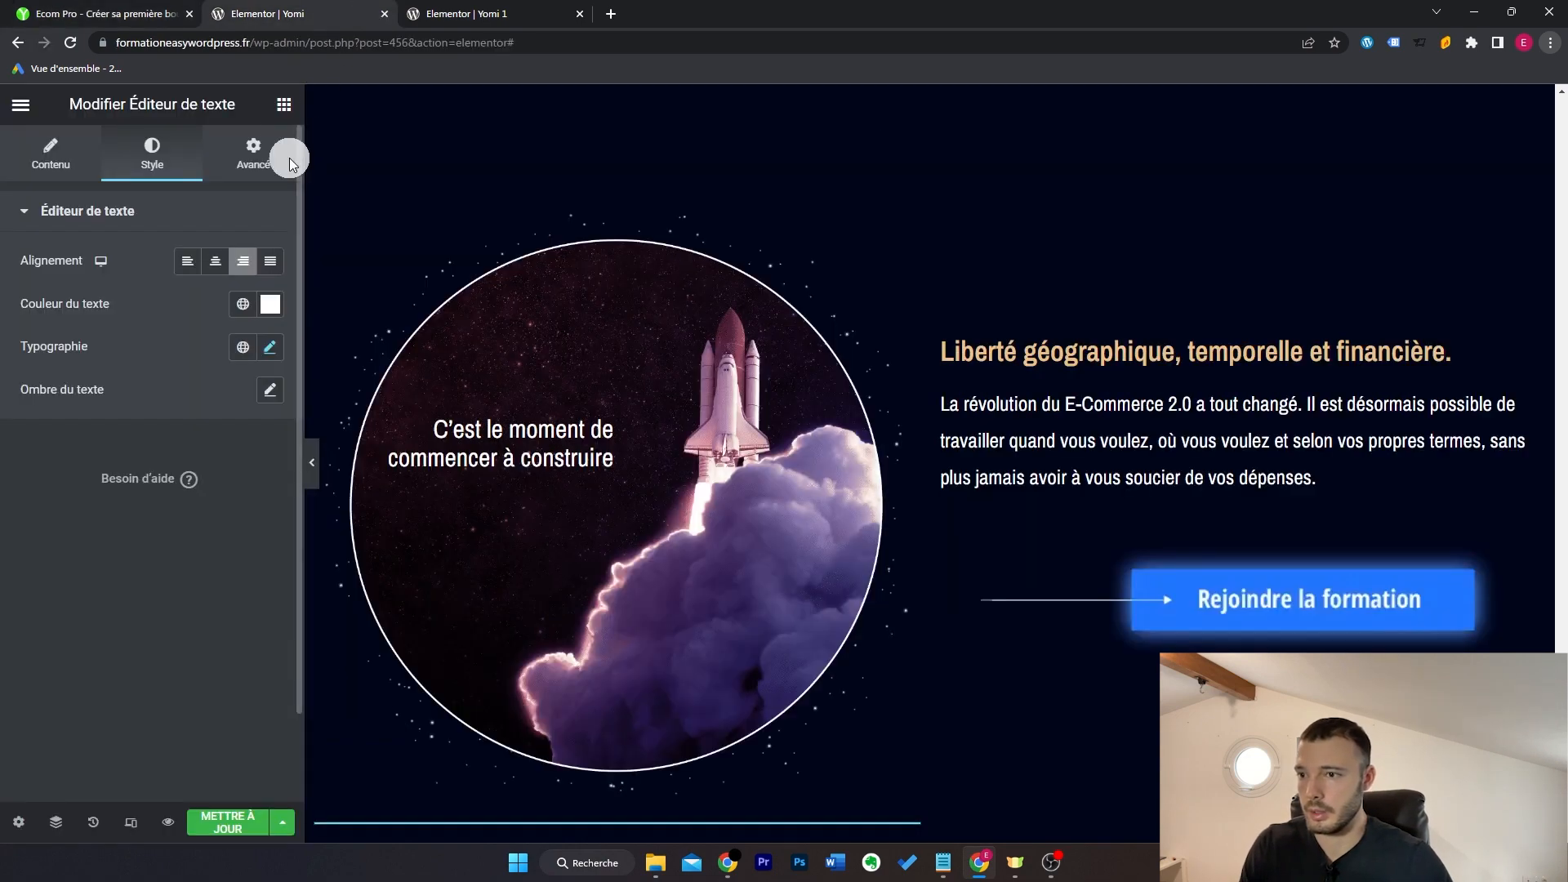
{"action": "left_click", "coordinate": [283, 106]}
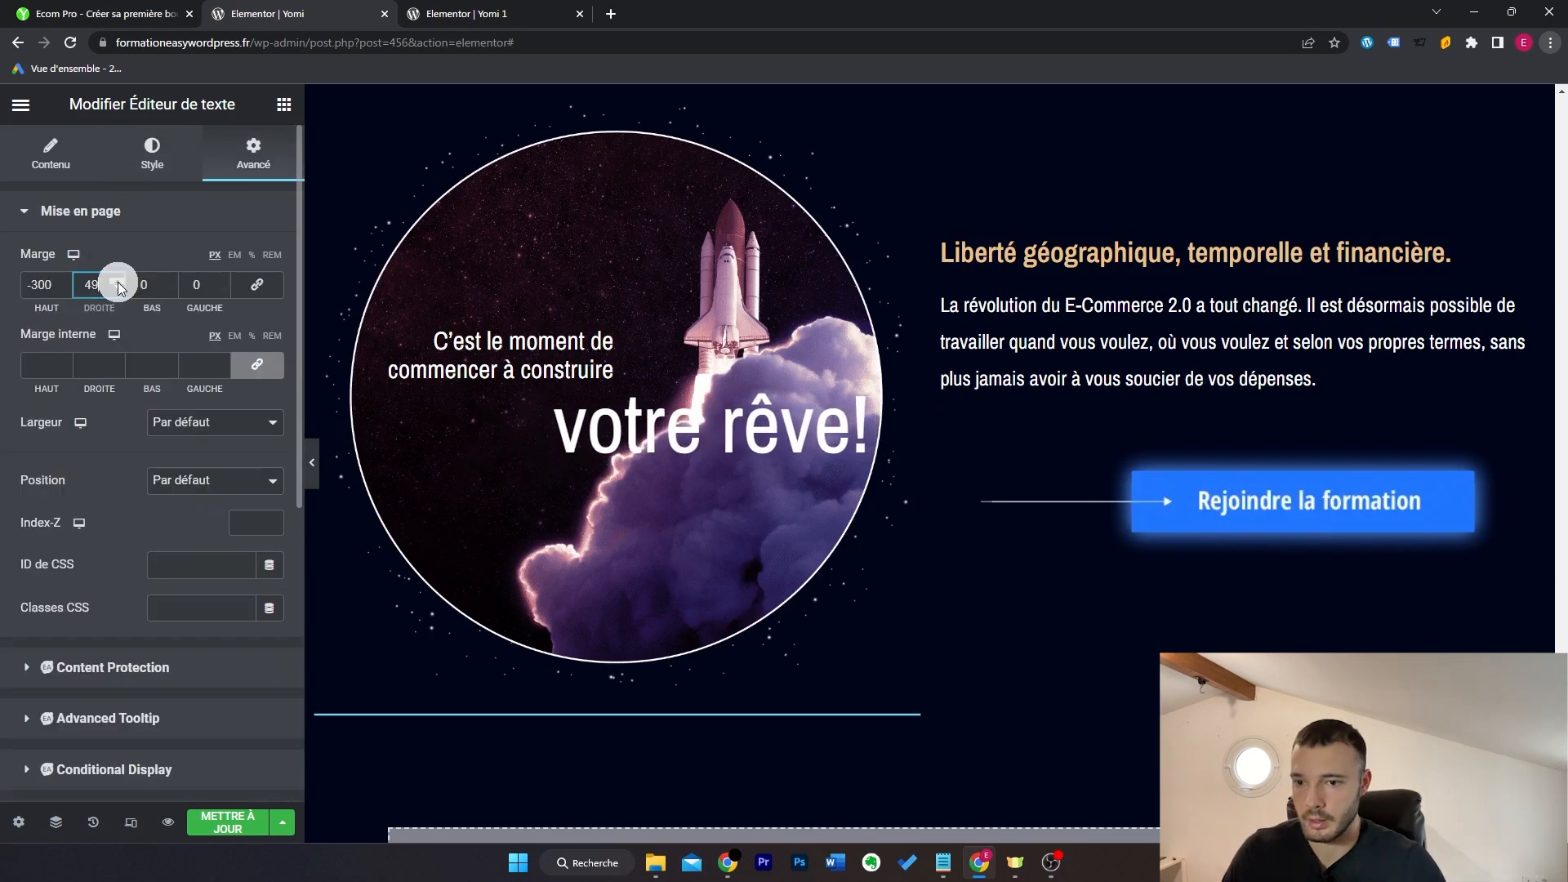
Step: Shift the "votre rêve!" text with a 300 px right margin and a -29 px left margin, and compare its position with the reference page
{"action": "scroll", "coordinate": [118, 284], "scroll_direction": "up", "scroll_amount": 20}
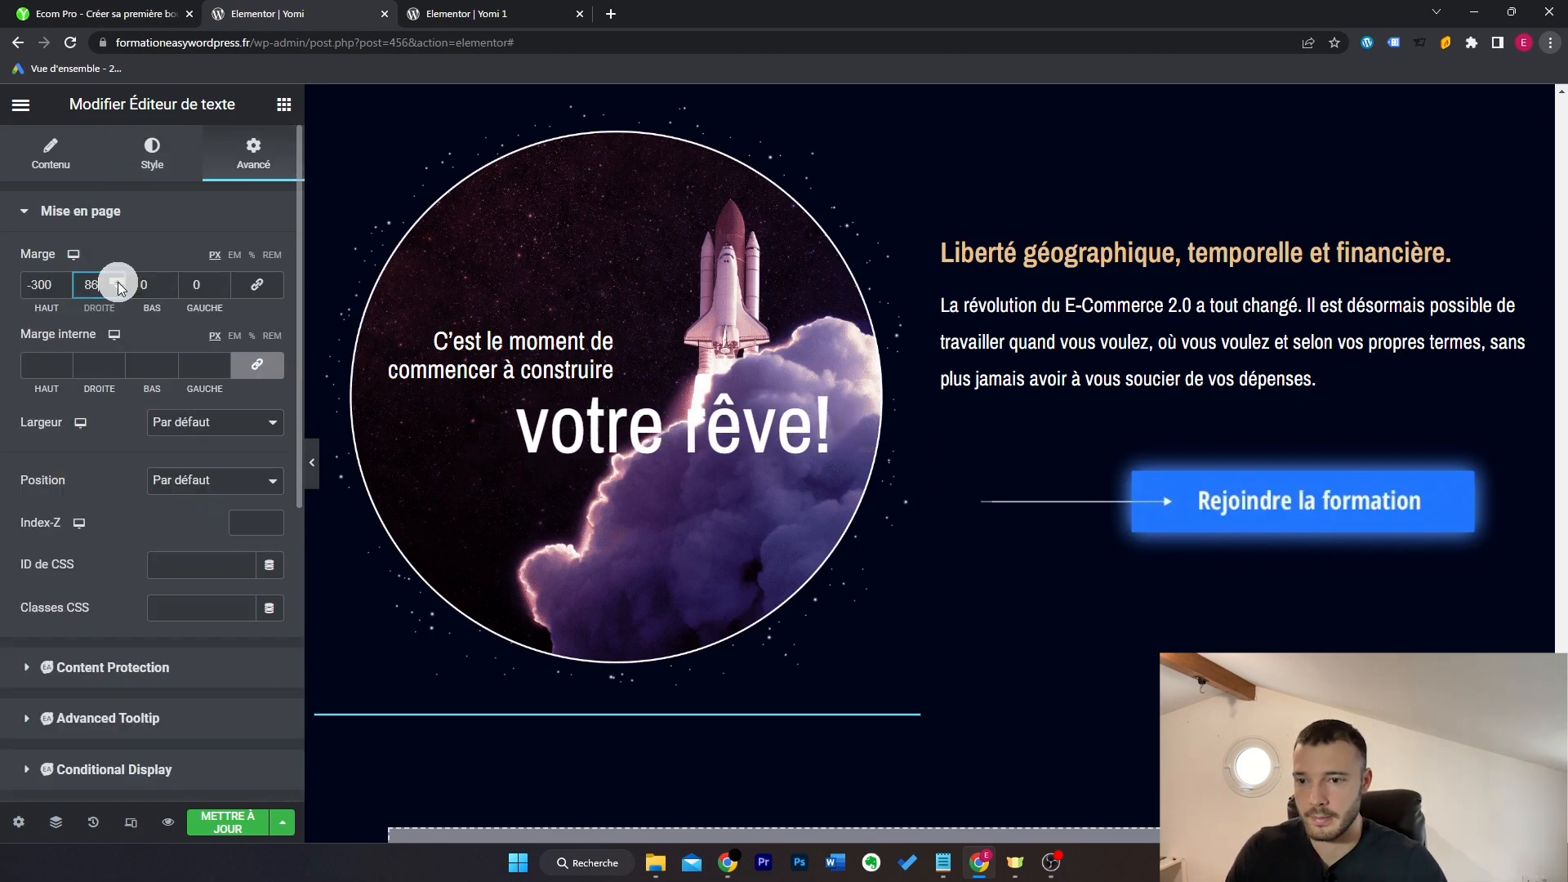
{"action": "scroll", "coordinate": [117, 284], "scroll_direction": "up", "scroll_amount": 20}
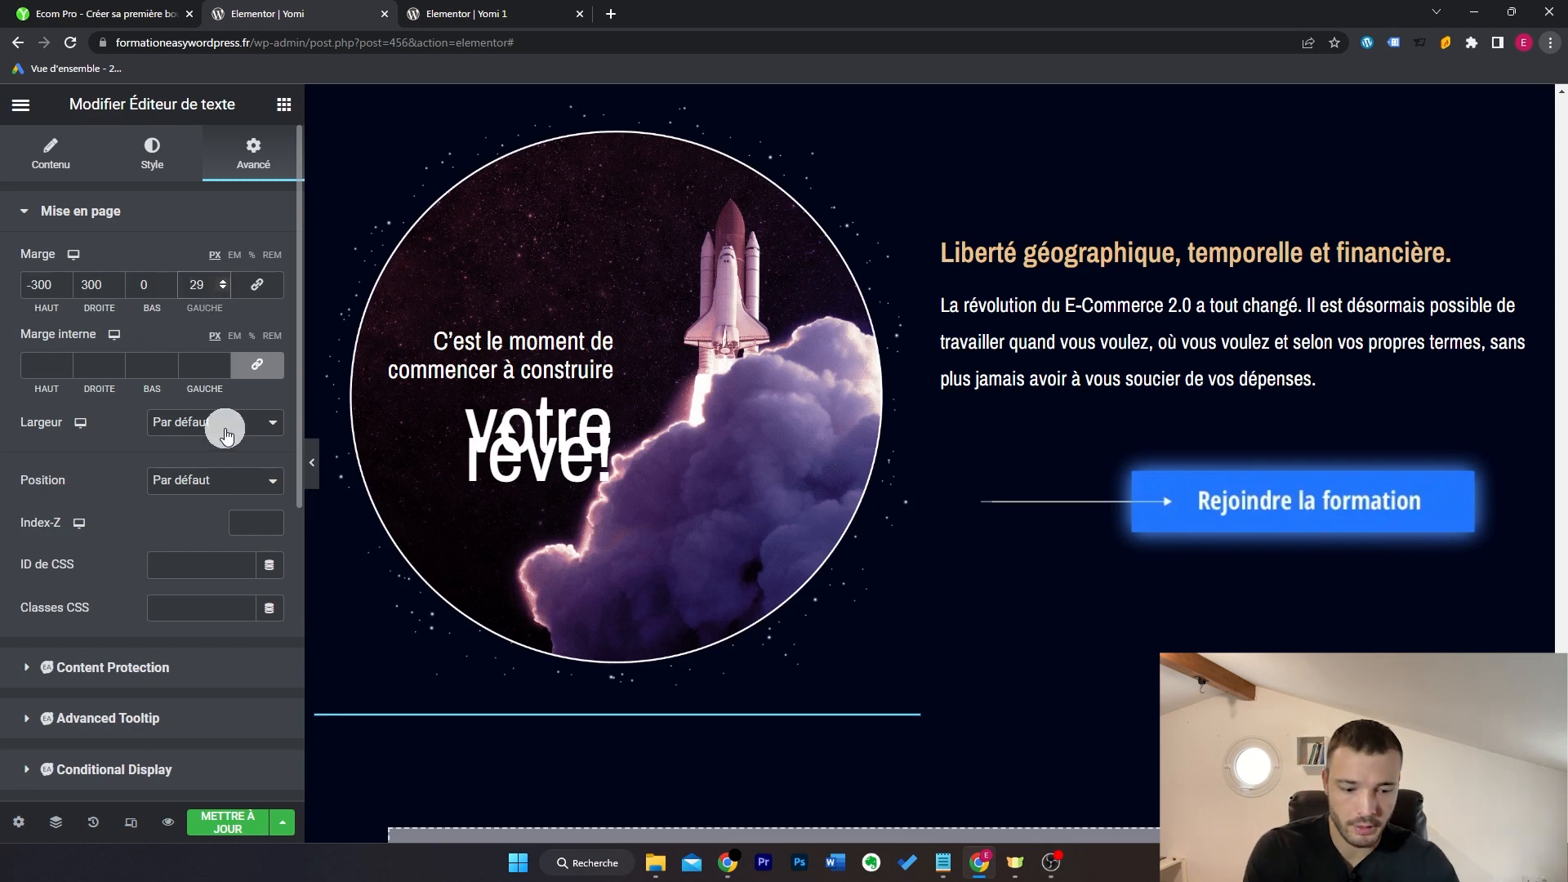
{"action": "type", "text": "-"}
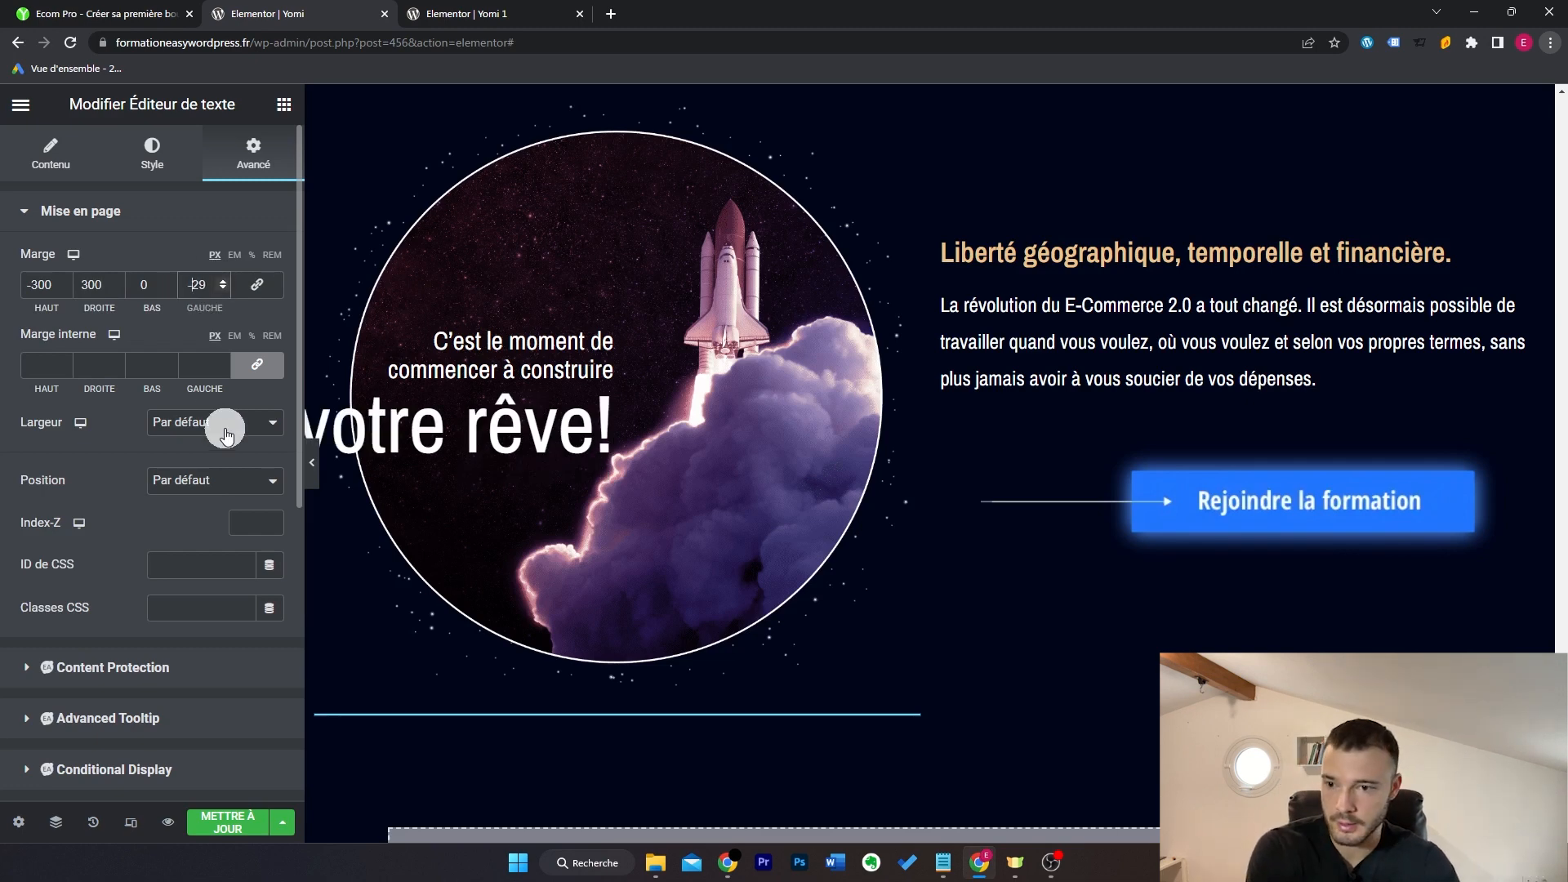
{"action": "left_click", "coordinate": [312, 462]}
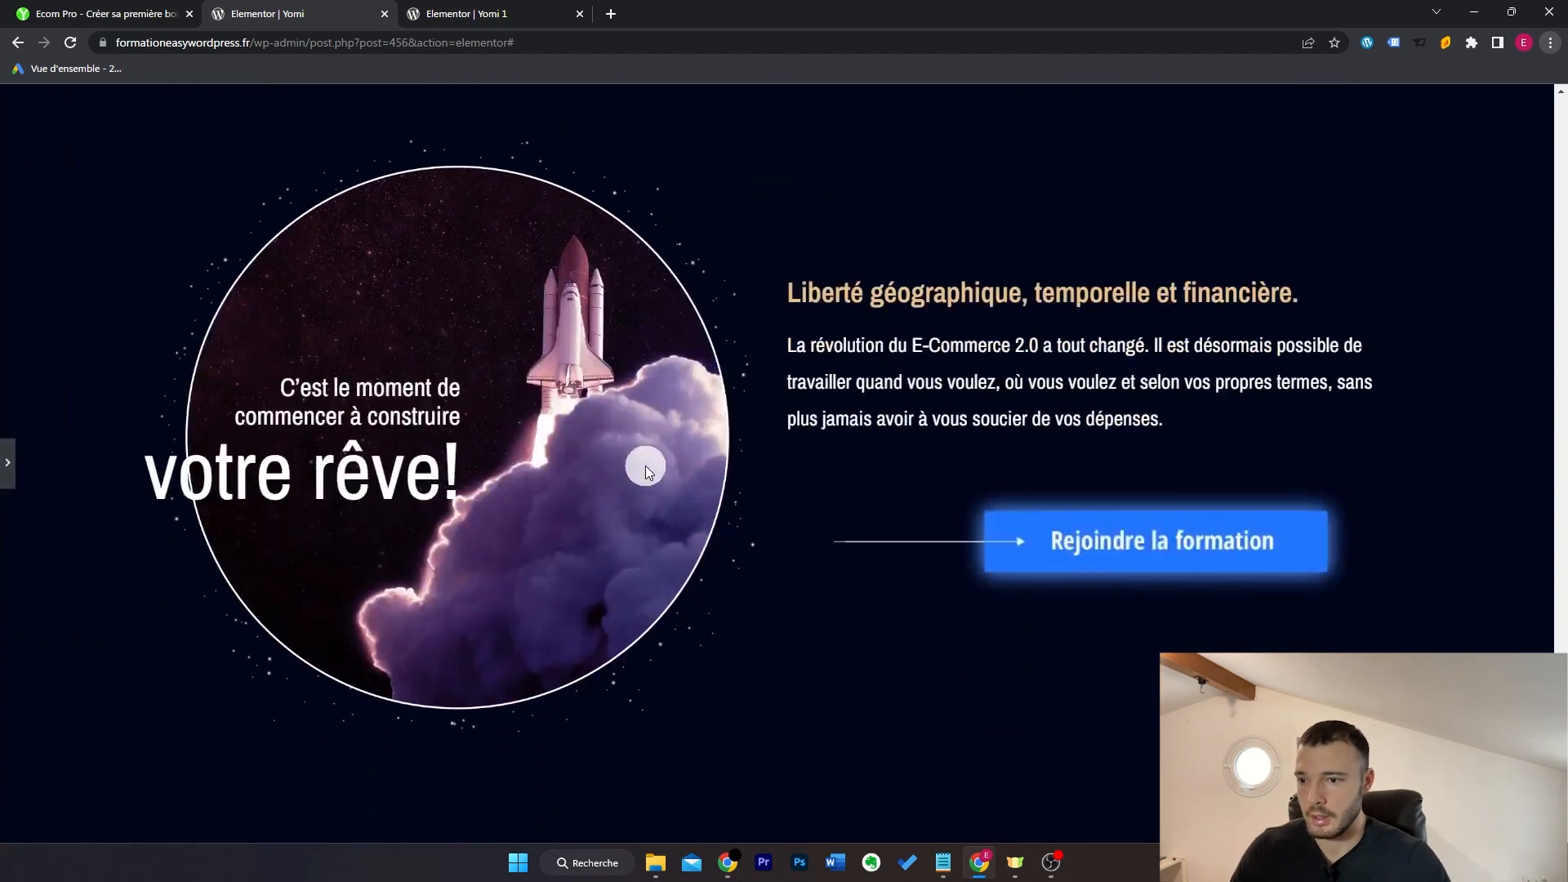
{"action": "left_click", "coordinate": [7, 463]}
{"action": "left_click", "coordinate": [98, 13]}
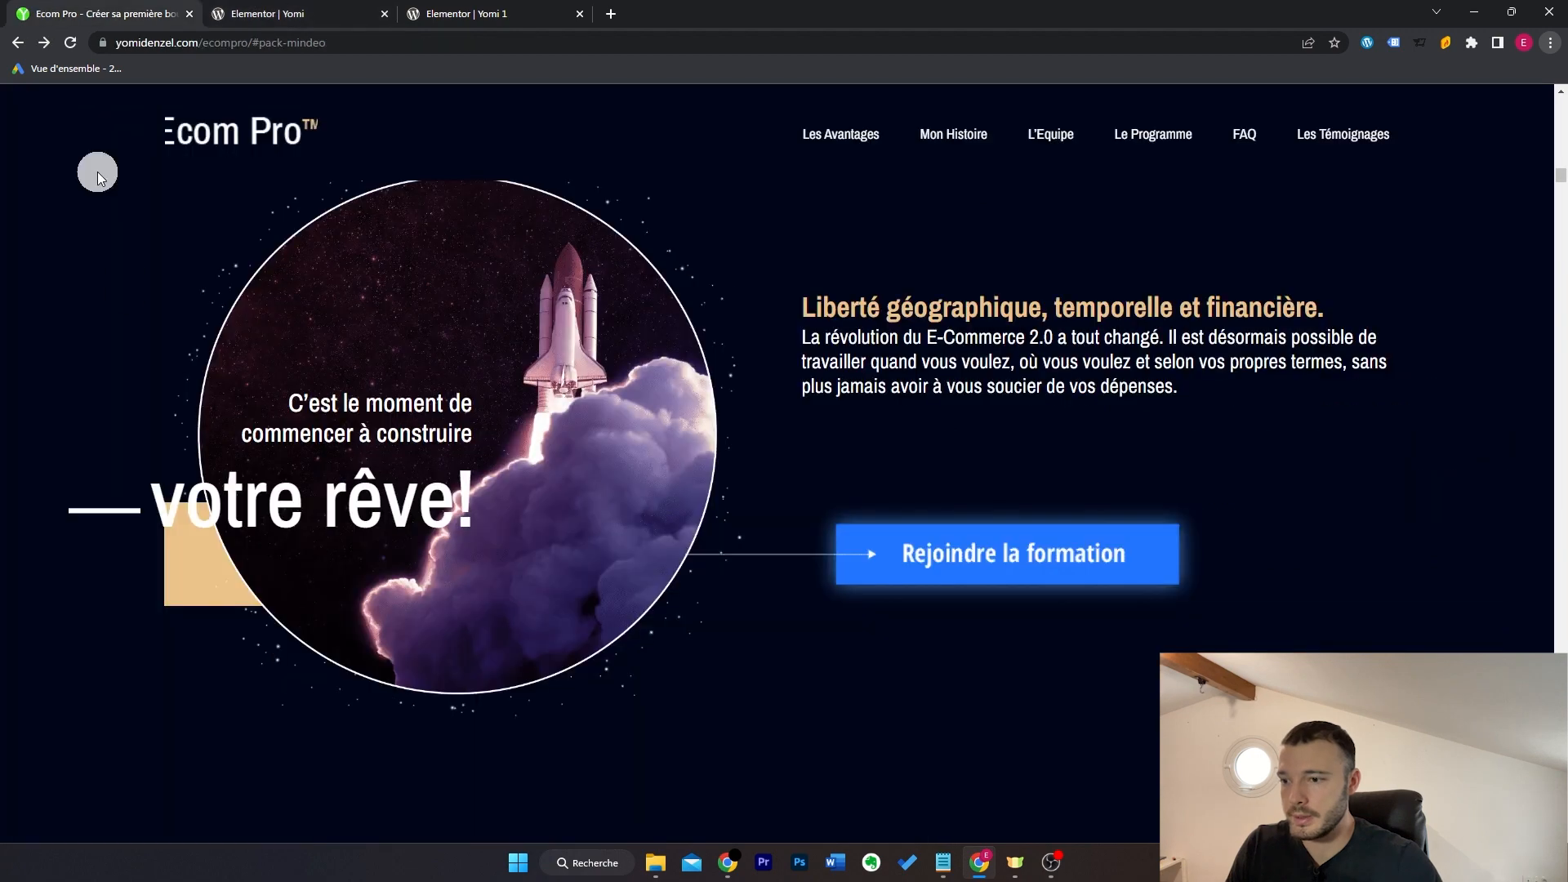
Step: Save the white line image from the reference page and add an inner section below the rocket image
{"action": "right_click", "coordinate": [111, 503]}
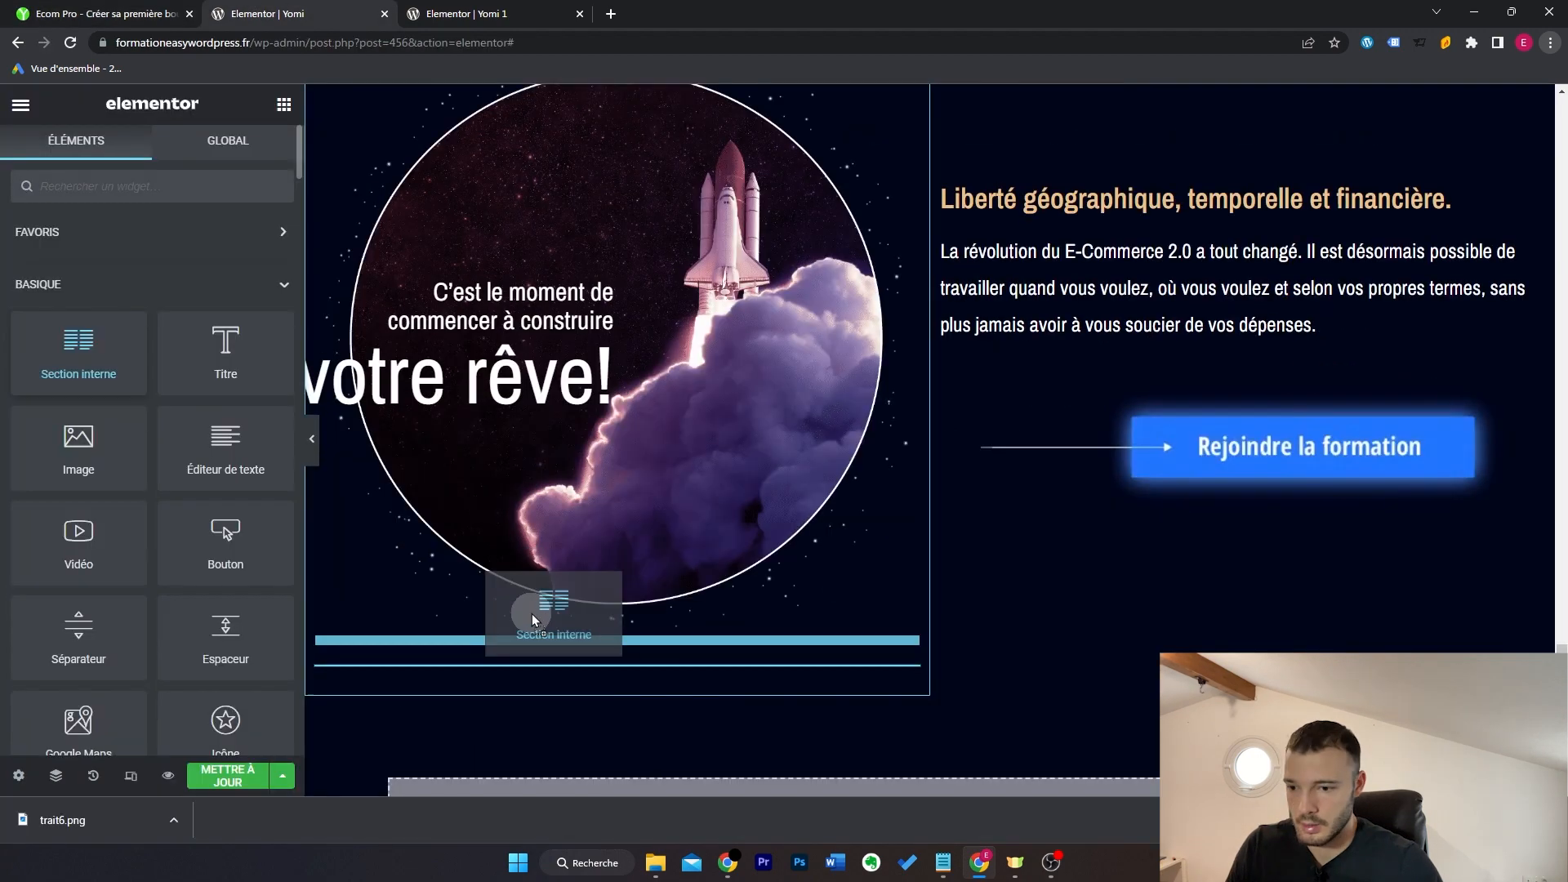
{"action": "left_click_drag", "start_coordinate": [525, 619], "coordinate": [601, 626]}
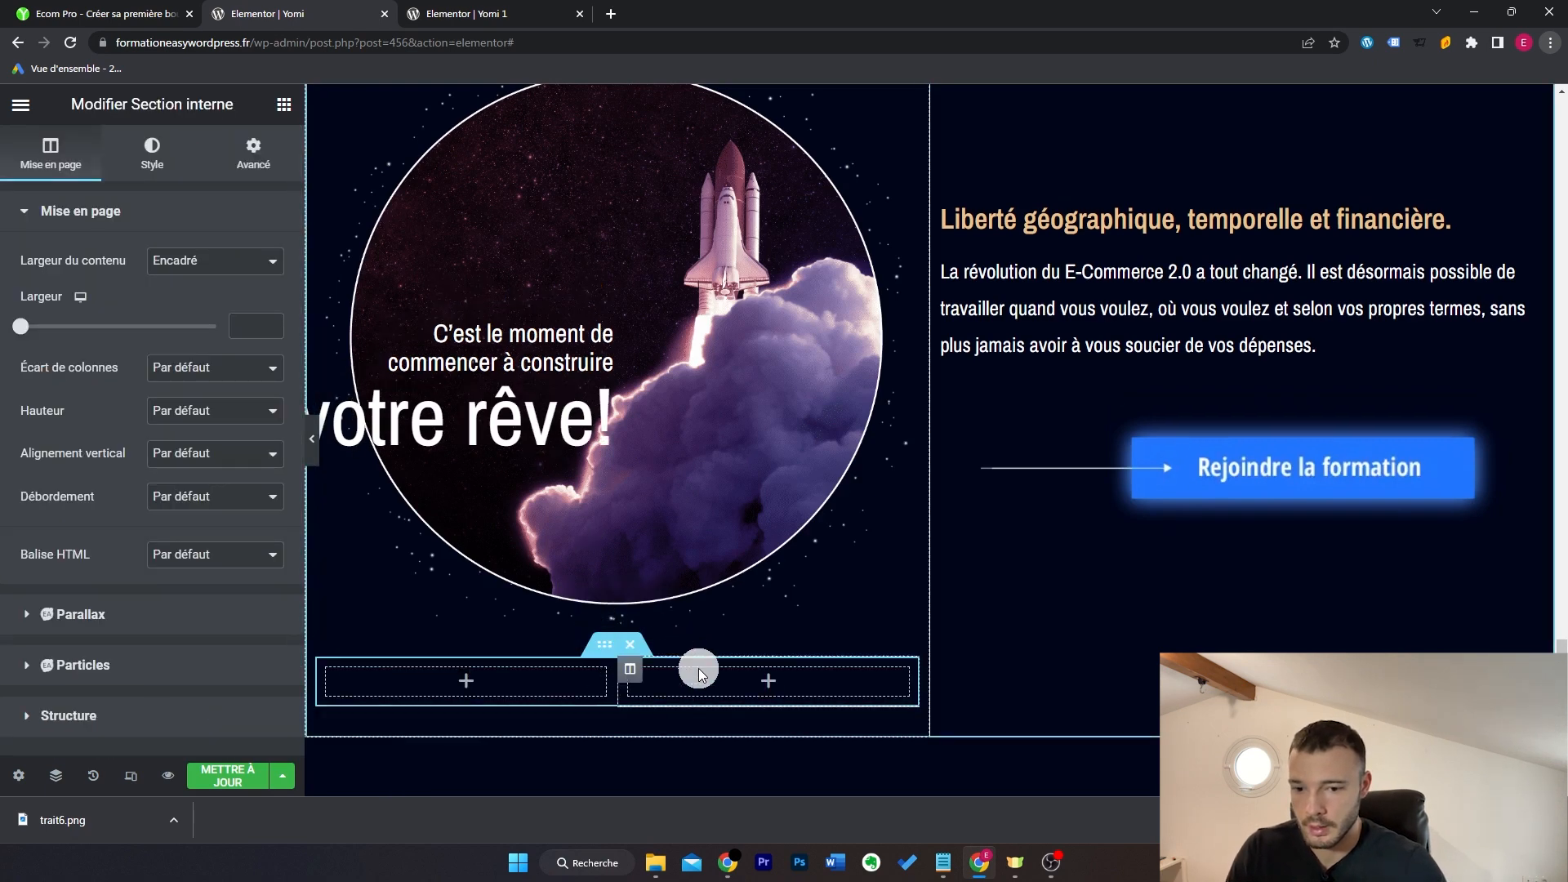
Step: Find the "votre rêve!" text in the Navigator and place a copy in the inner section's second column with top and right margins of 0
{"action": "left_click", "coordinate": [56, 776]}
{"action": "scroll", "coordinate": [1389, 421], "scroll_direction": "down", "scroll_amount": 3}
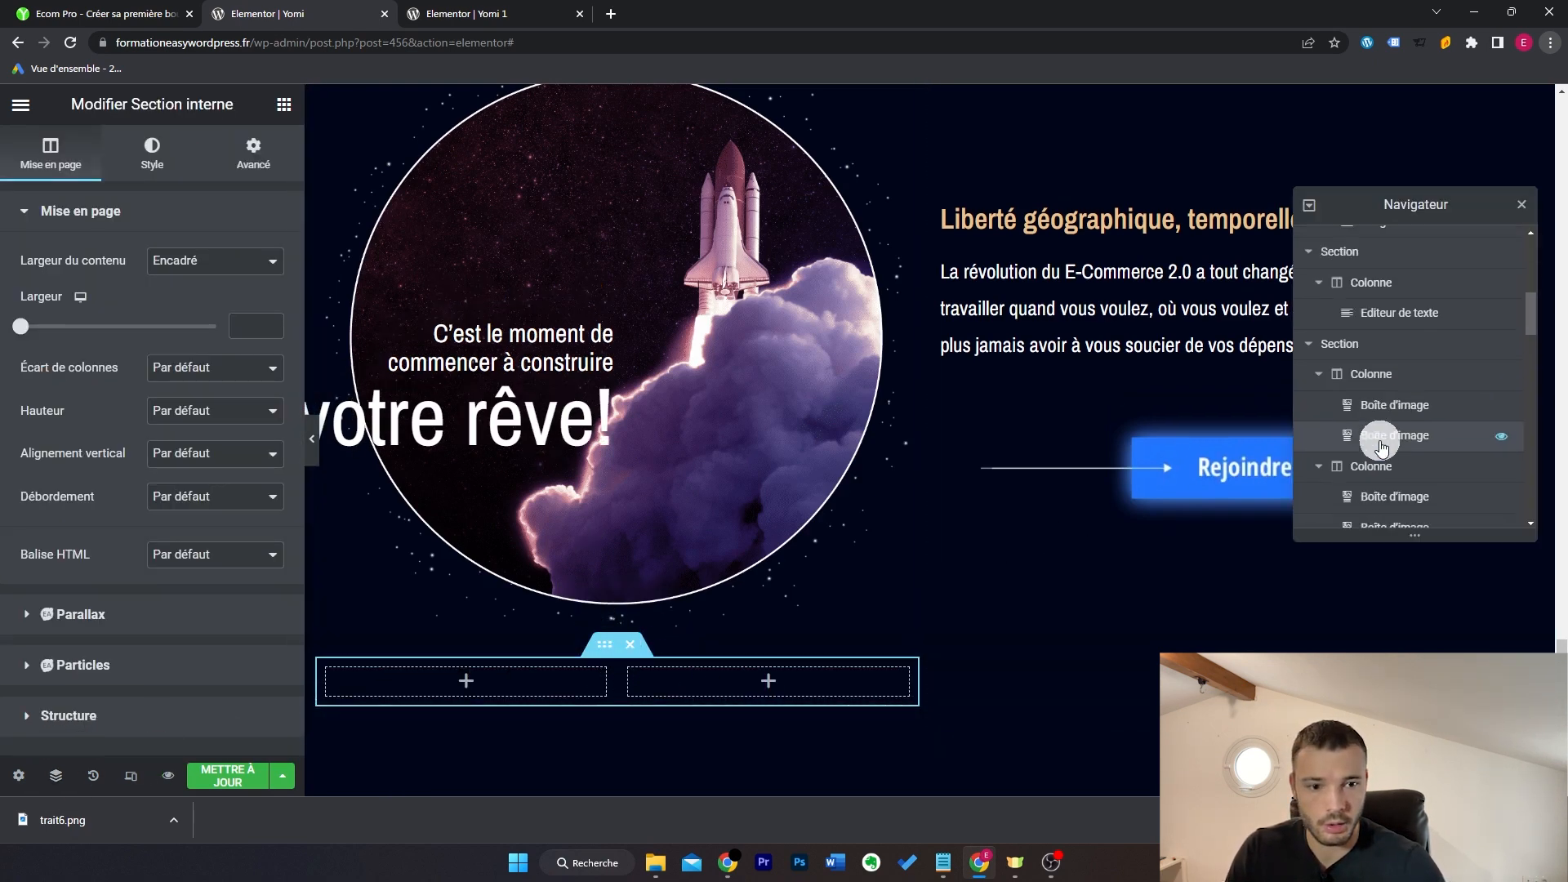
{"action": "scroll", "coordinate": [1474, 418], "scroll_direction": "up", "scroll_amount": 2}
{"action": "scroll", "coordinate": [1474, 419], "scroll_direction": "down", "scroll_amount": 5}
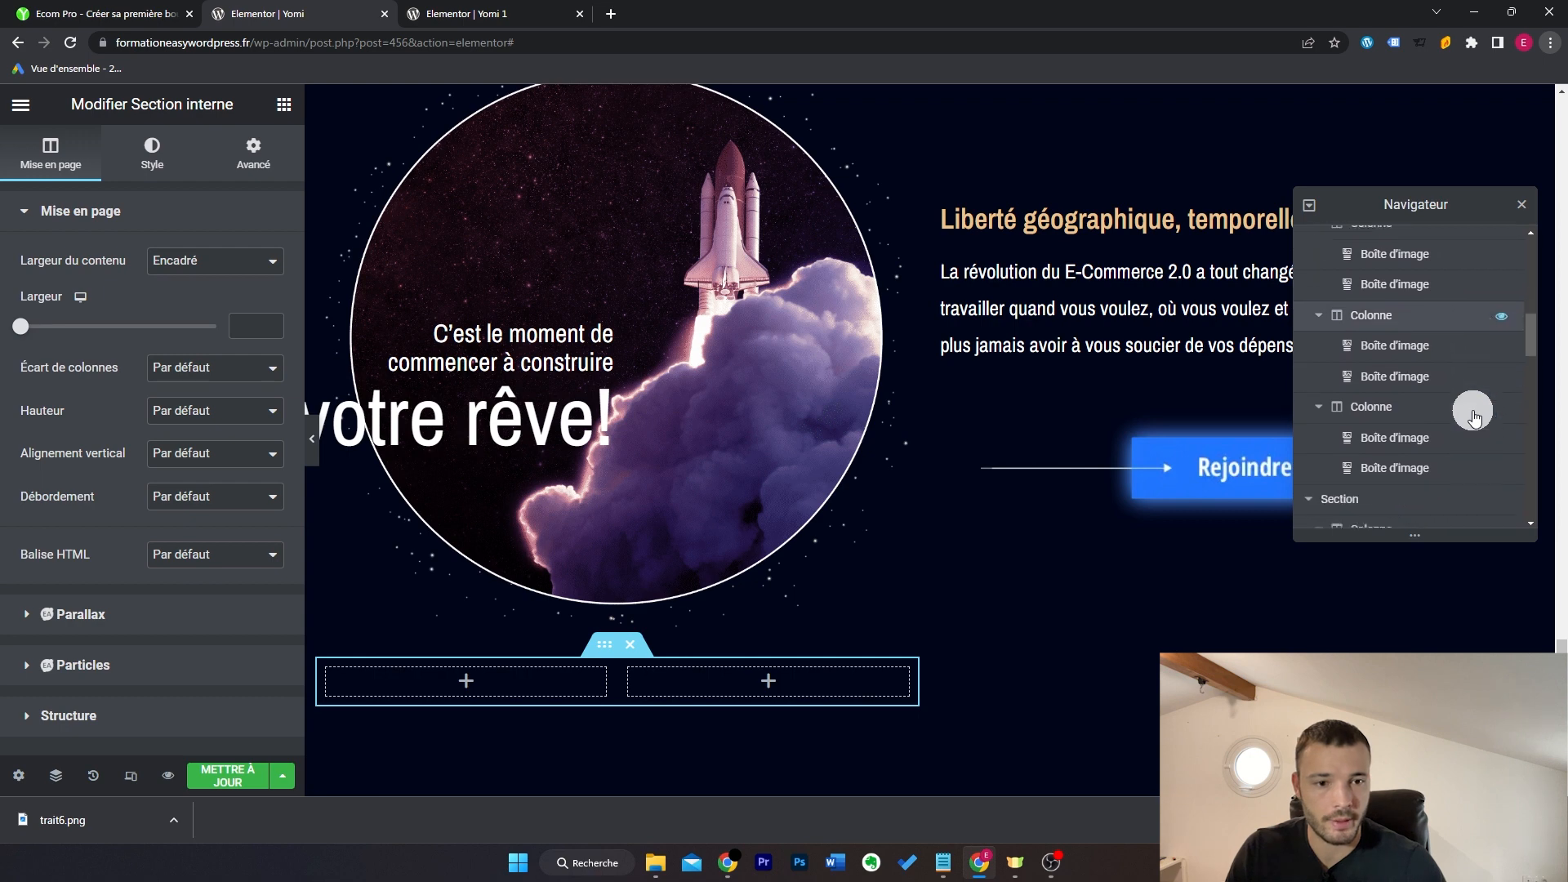
{"action": "scroll", "coordinate": [1466, 384], "scroll_direction": "down", "scroll_amount": 5}
{"action": "left_click_drag", "start_coordinate": [1411, 353], "coordinate": [1415, 518]}
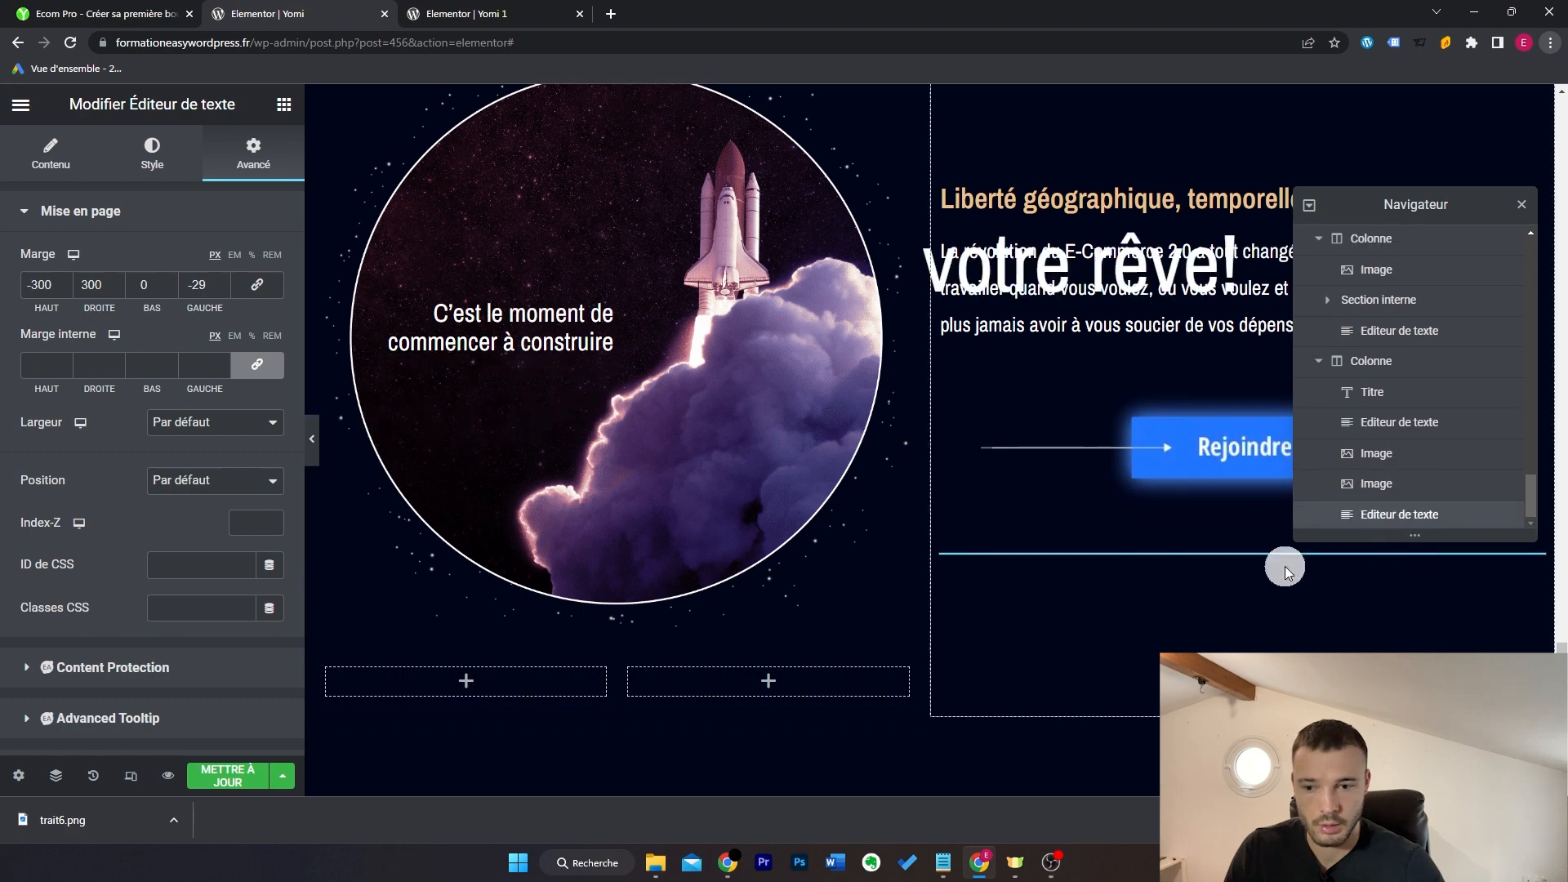
{"action": "right_click", "coordinate": [531, 678]}
{"action": "left_click", "coordinate": [608, 599]}
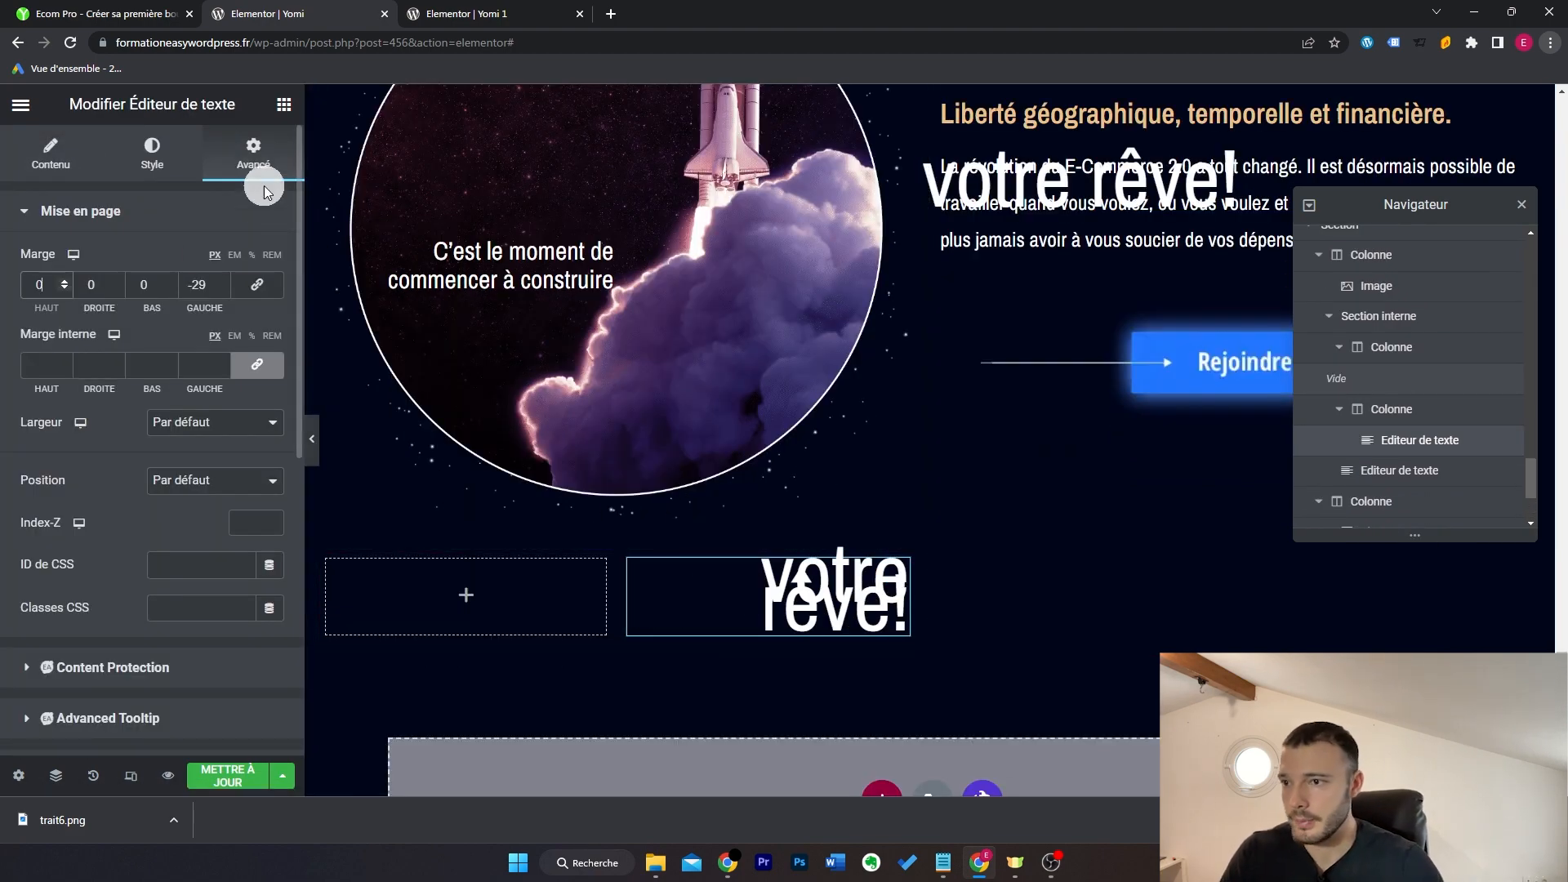
Step: Insert the trait6.png line image in the inner section's first column and narrow that column to about 20 %
{"action": "left_click", "coordinate": [283, 105]}
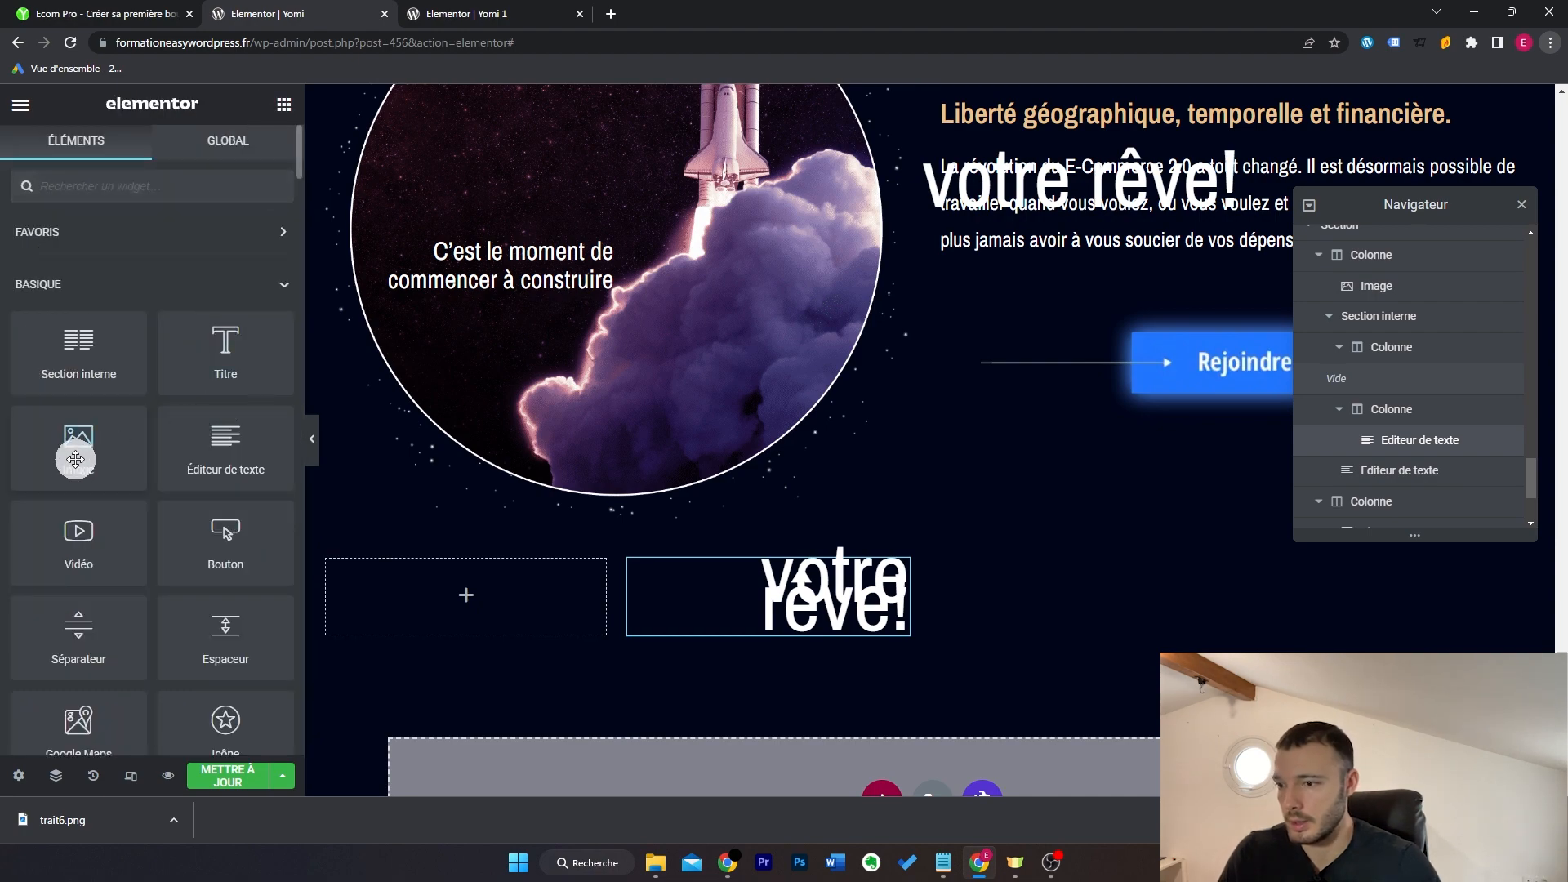
{"action": "left_click_drag", "start_coordinate": [71, 448], "coordinate": [507, 613]}
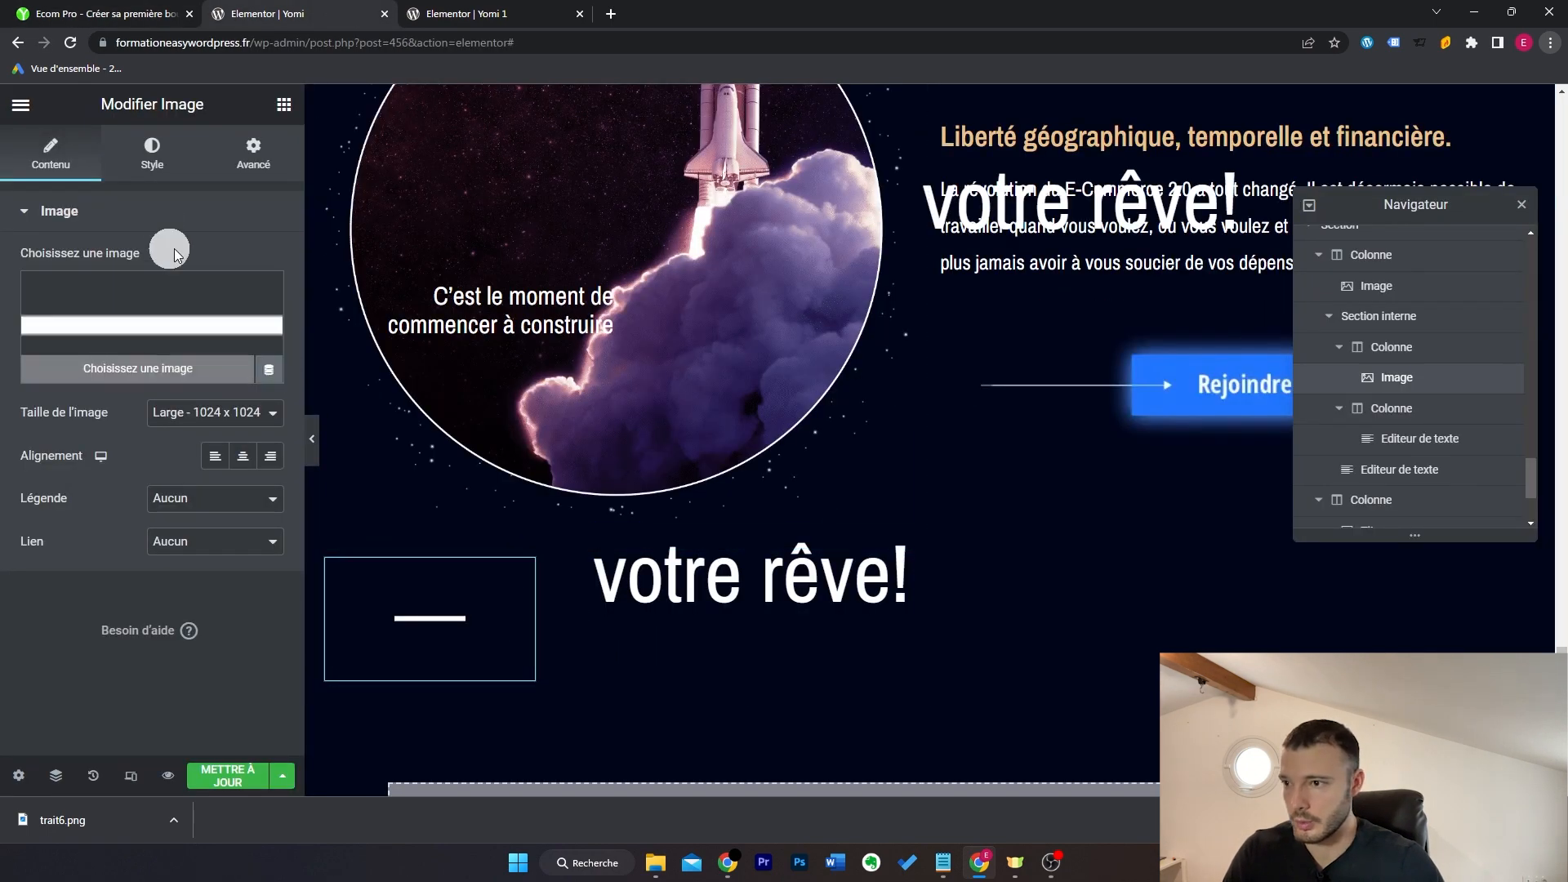
{"action": "scroll", "coordinate": [522, 419], "scroll_direction": "down", "scroll_amount": 3}
{"action": "left_click_drag", "start_coordinate": [544, 418], "coordinate": [522, 418]}
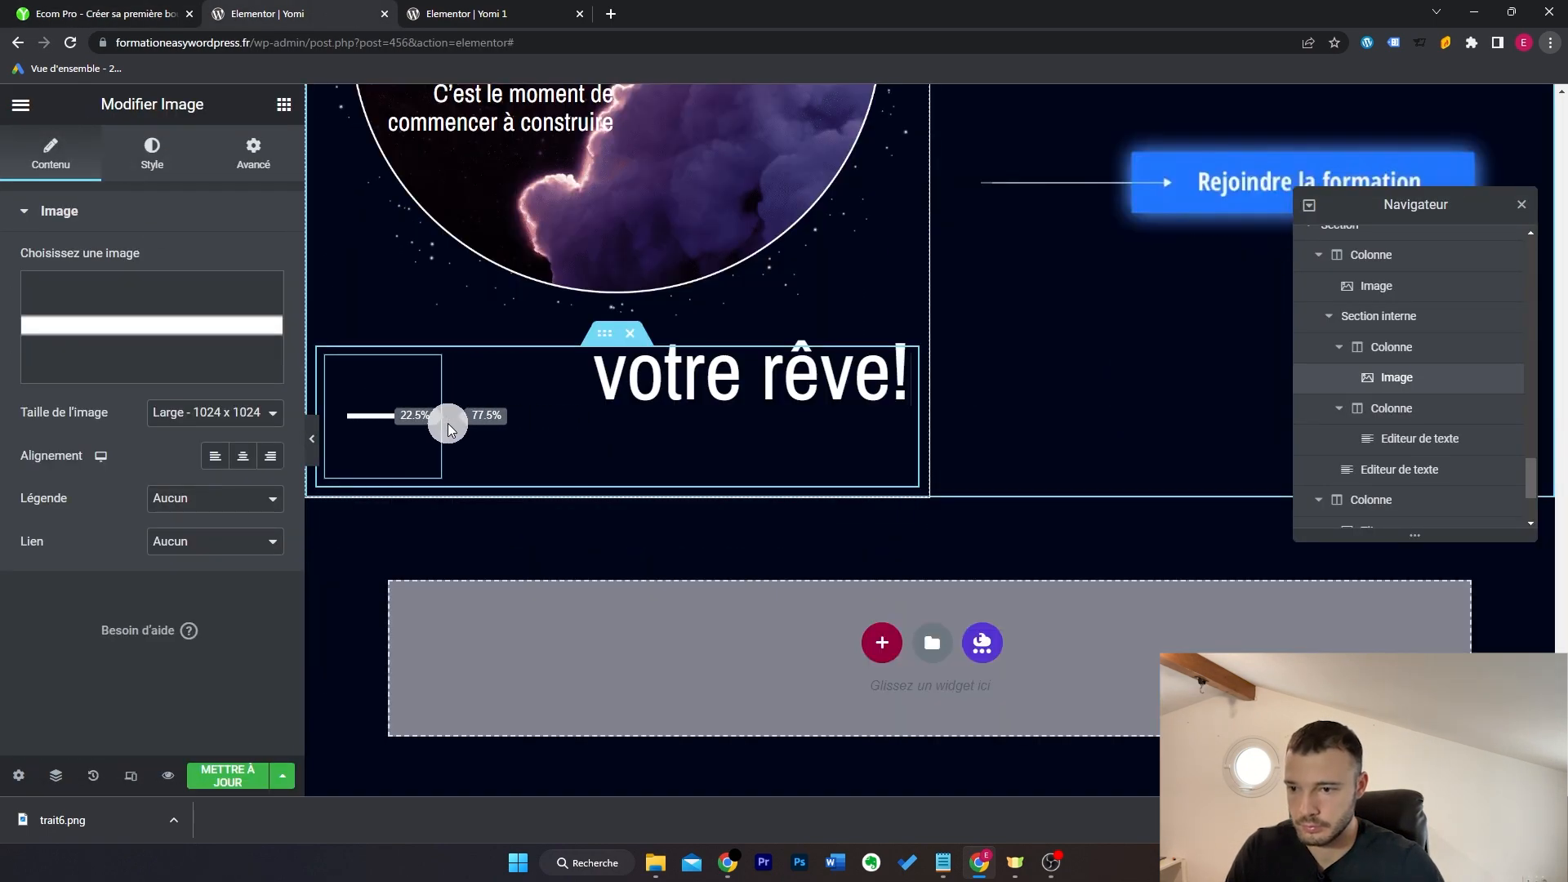
{"action": "left_click_drag", "start_coordinate": [423, 423], "coordinate": [441, 397]}
Step: Left-align the "votre rêve!" text with a left margin of 0 and set its column's vertical alignment to Milieu
{"action": "left_click", "coordinate": [420, 393]}
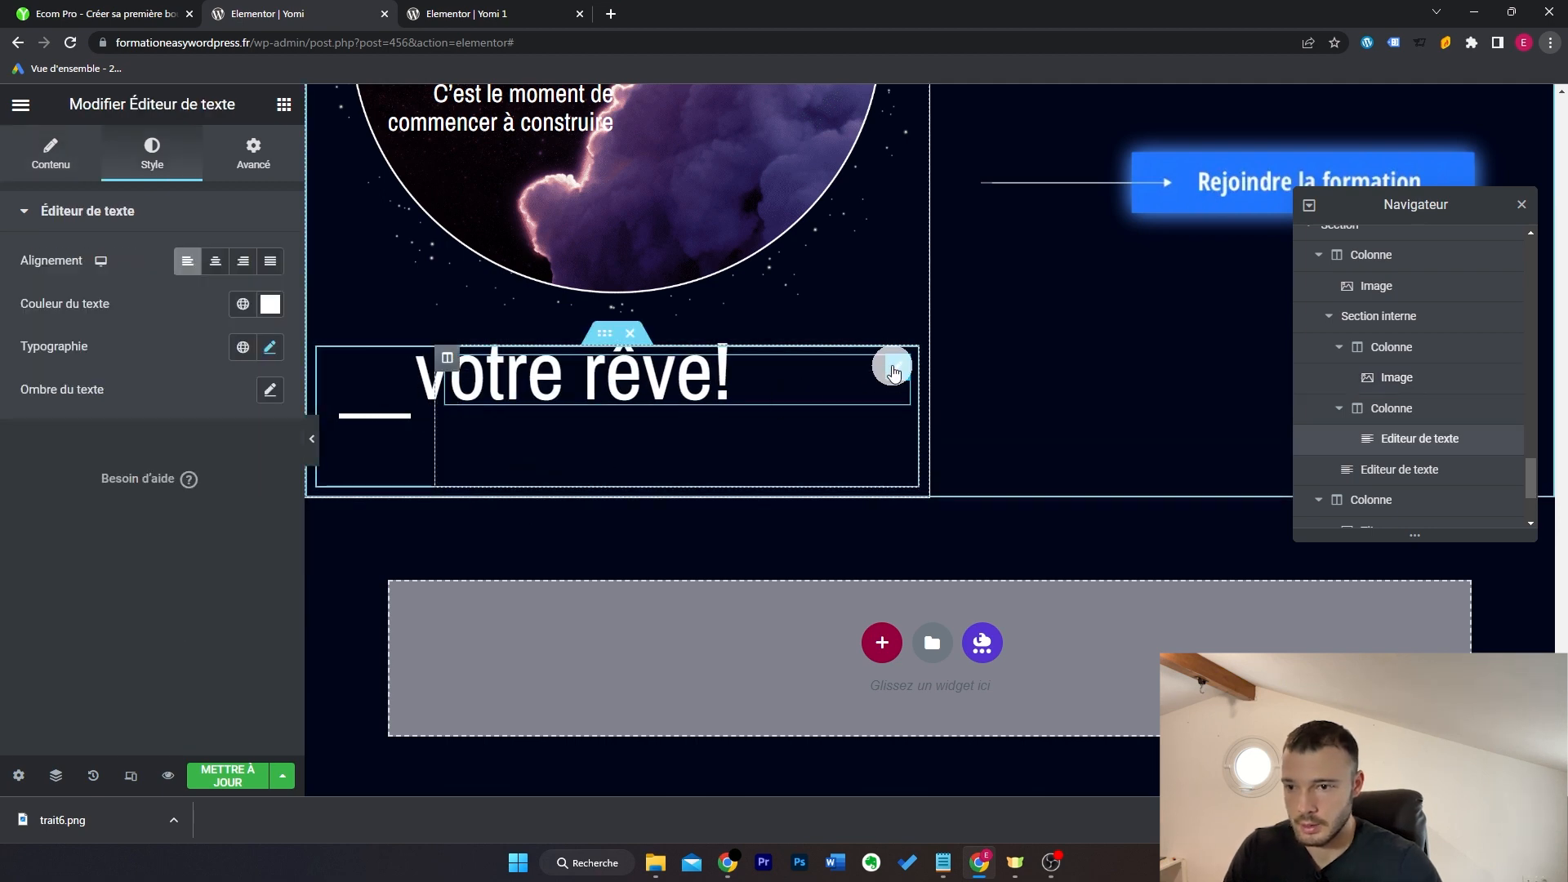
{"action": "left_click", "coordinate": [257, 159]}
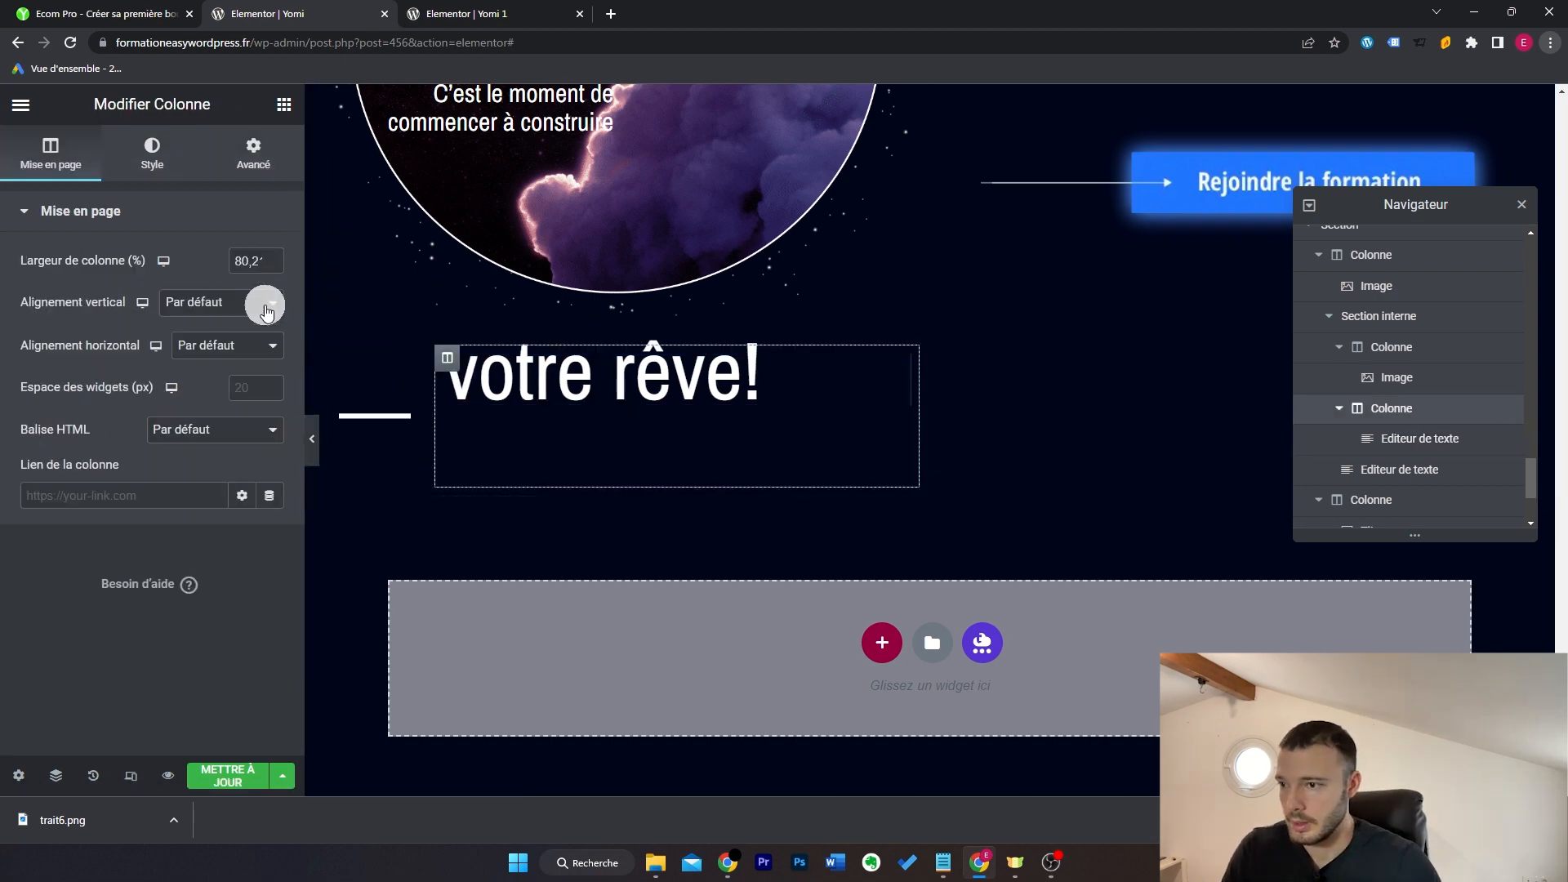
{"action": "left_click", "coordinate": [214, 304]}
{"action": "left_click", "coordinate": [226, 357]}
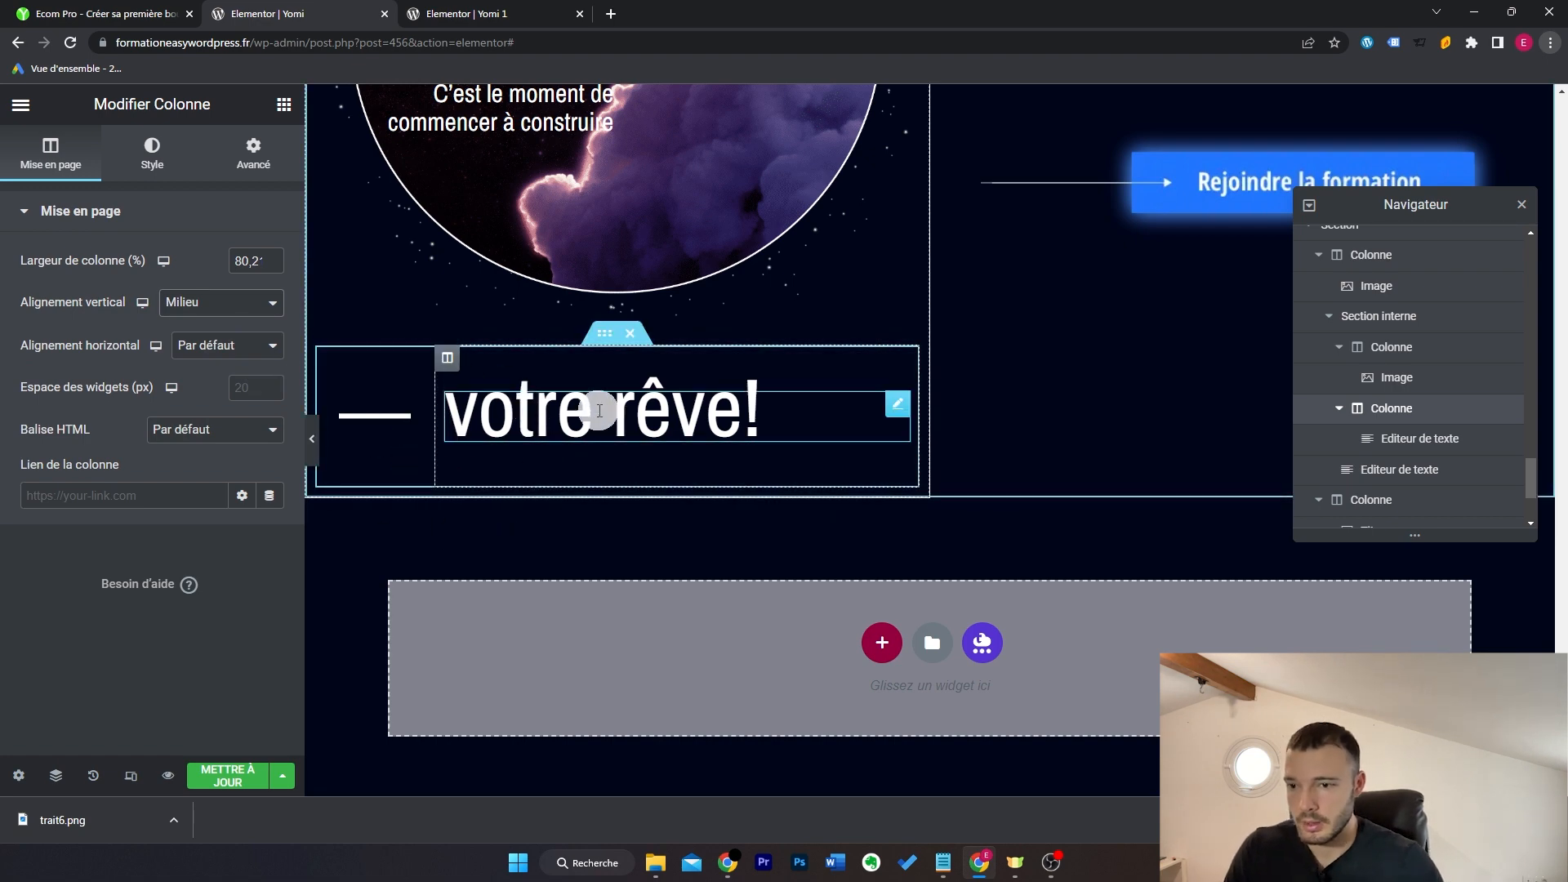
Step: Bring the "votre rêve!" text closer to the line with a -19 px left margin, checking the spacing against the reference page
{"action": "left_click", "coordinate": [893, 411]}
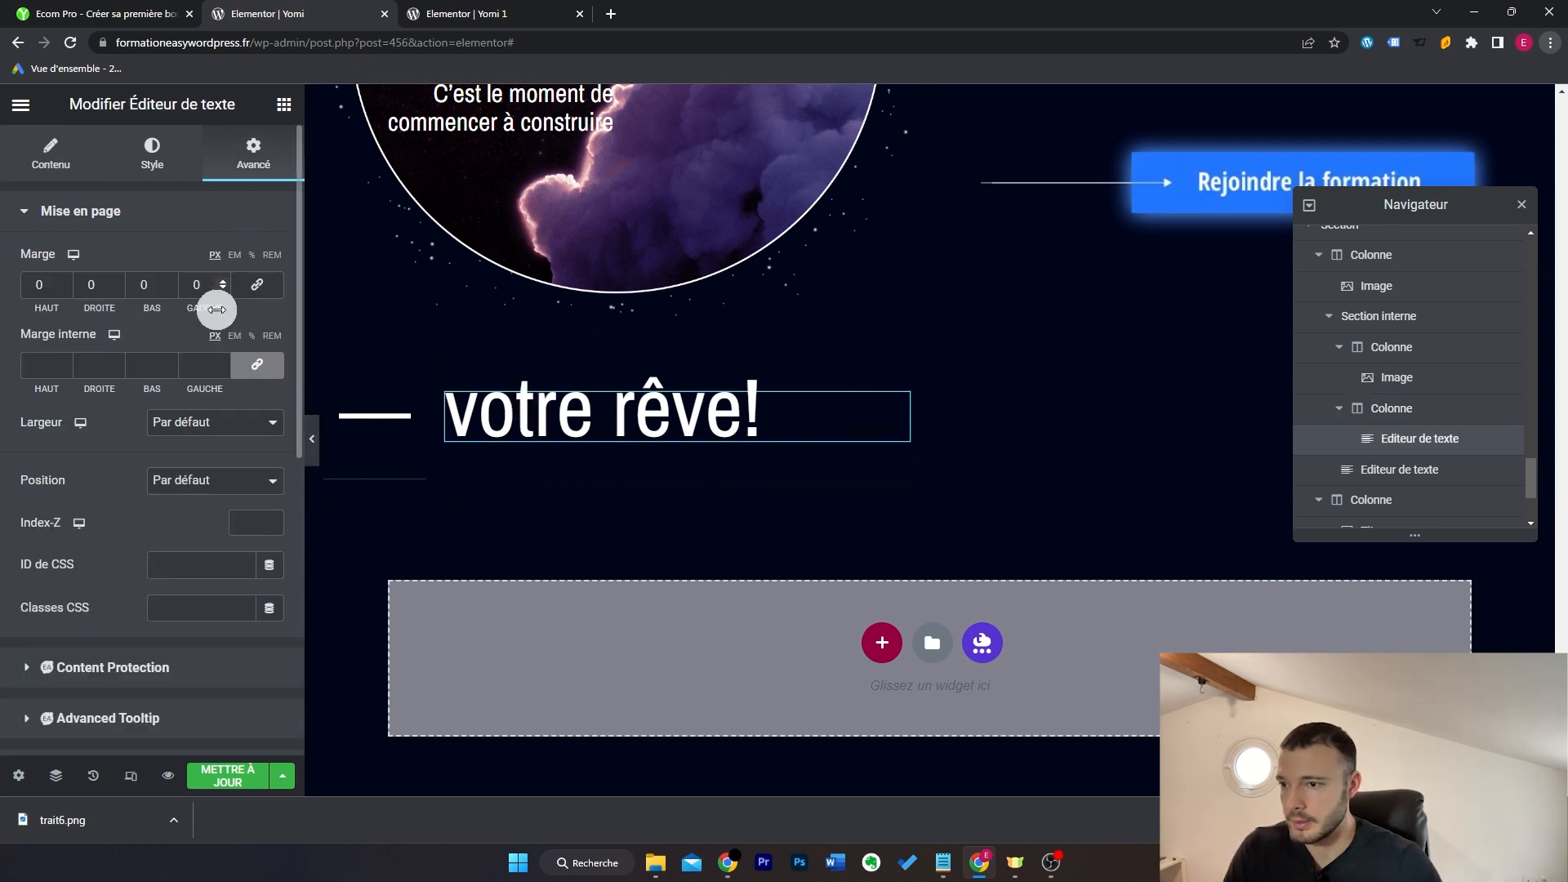
{"action": "left_click", "coordinate": [166, 10]}
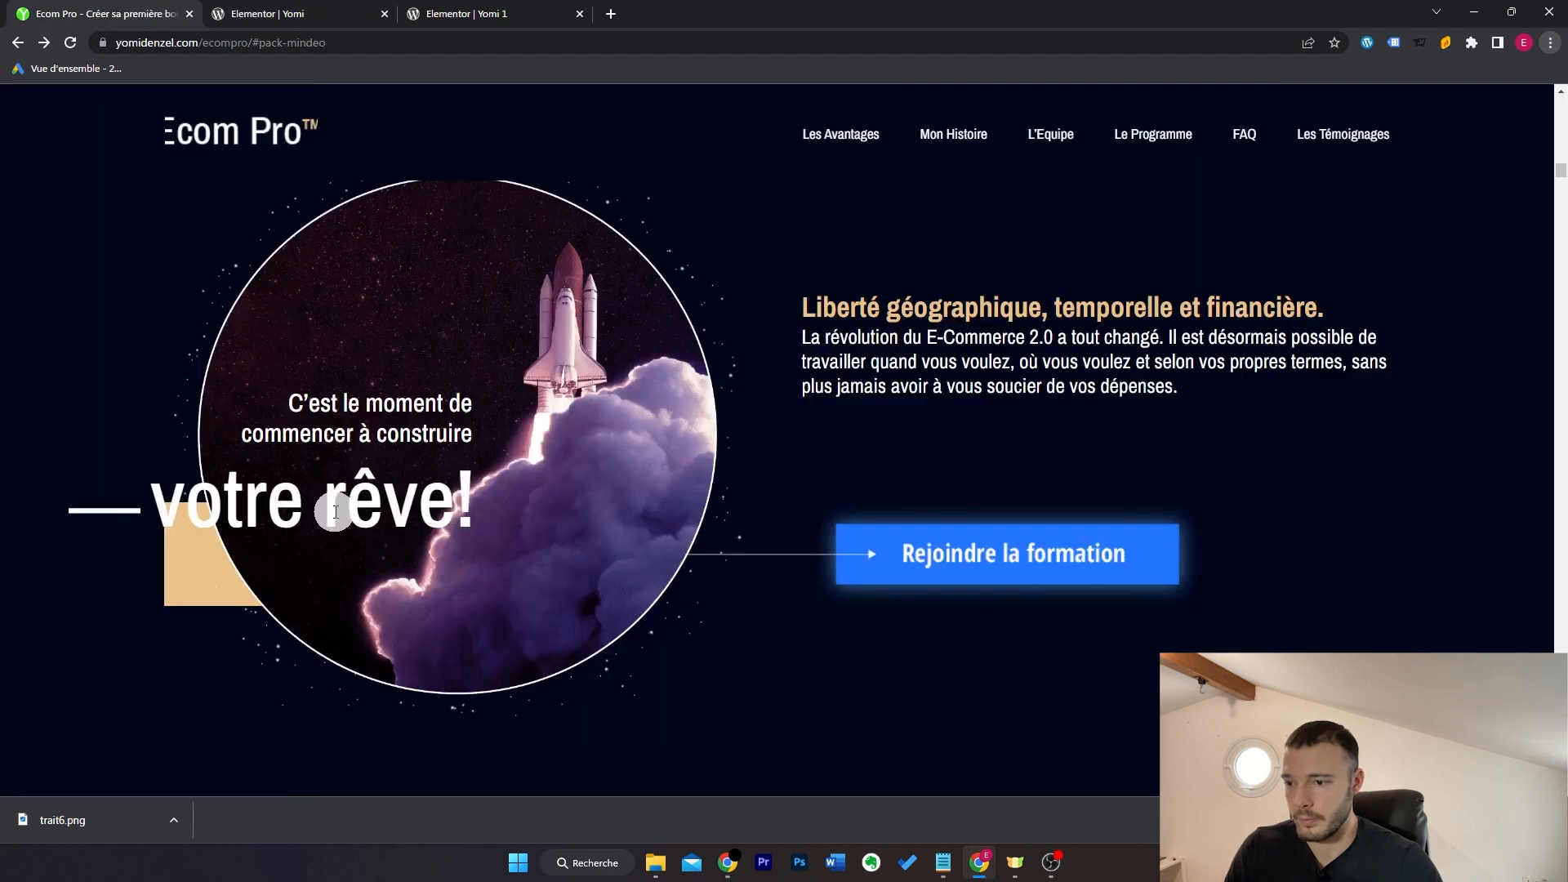
{"action": "left_click", "coordinate": [262, 14]}
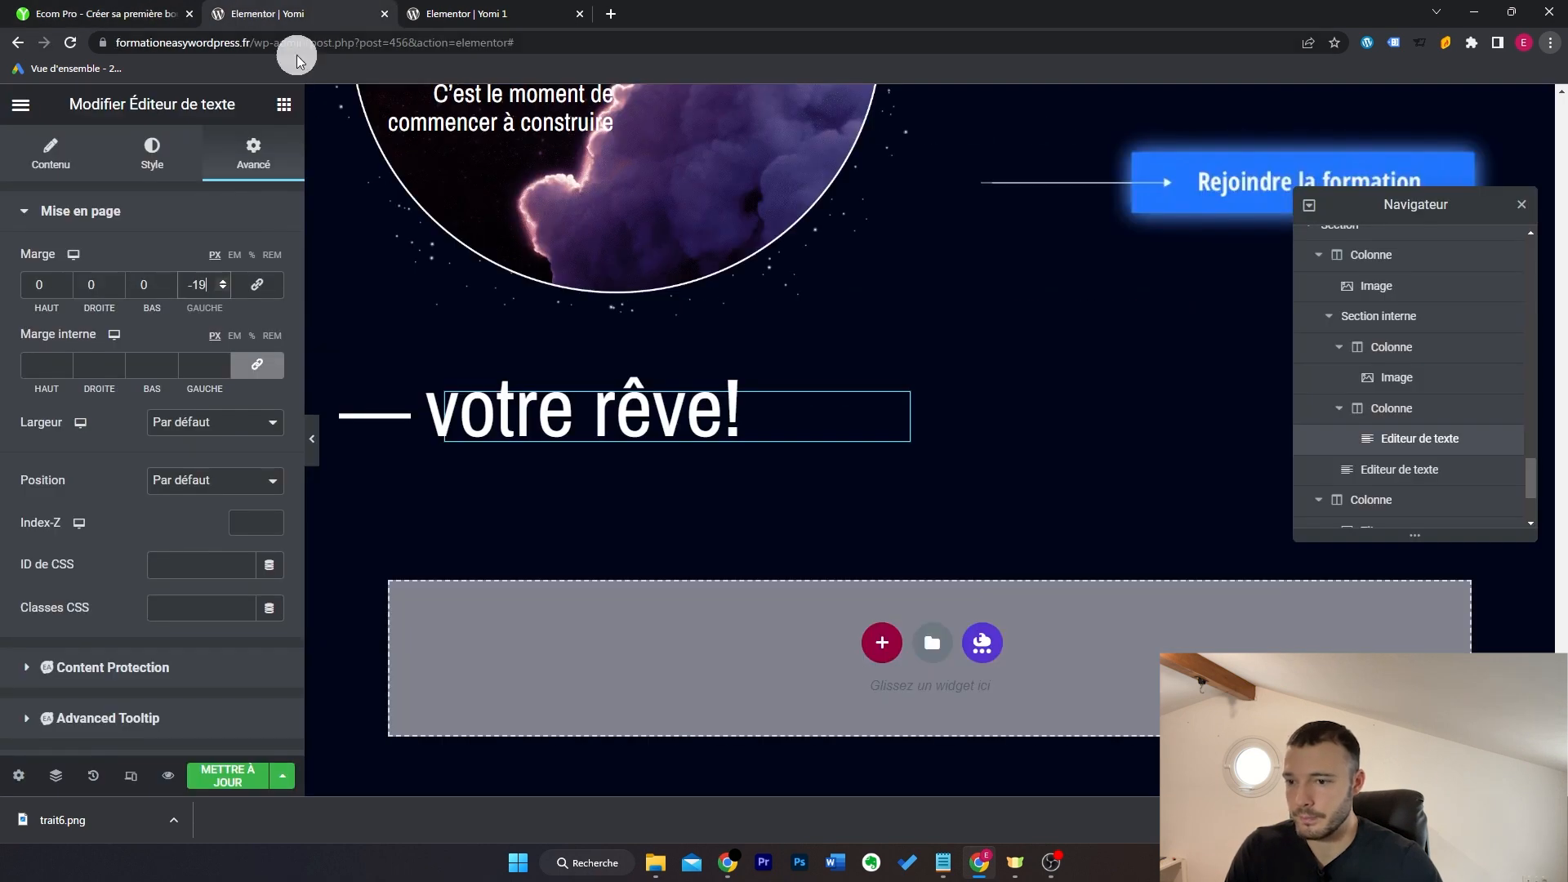
Step: Overlay the "votre rêve!" text on the rocket image by setting its top margin to -250 px
{"action": "scroll", "coordinate": [890, 629], "scroll_direction": "up", "scroll_amount": 3}
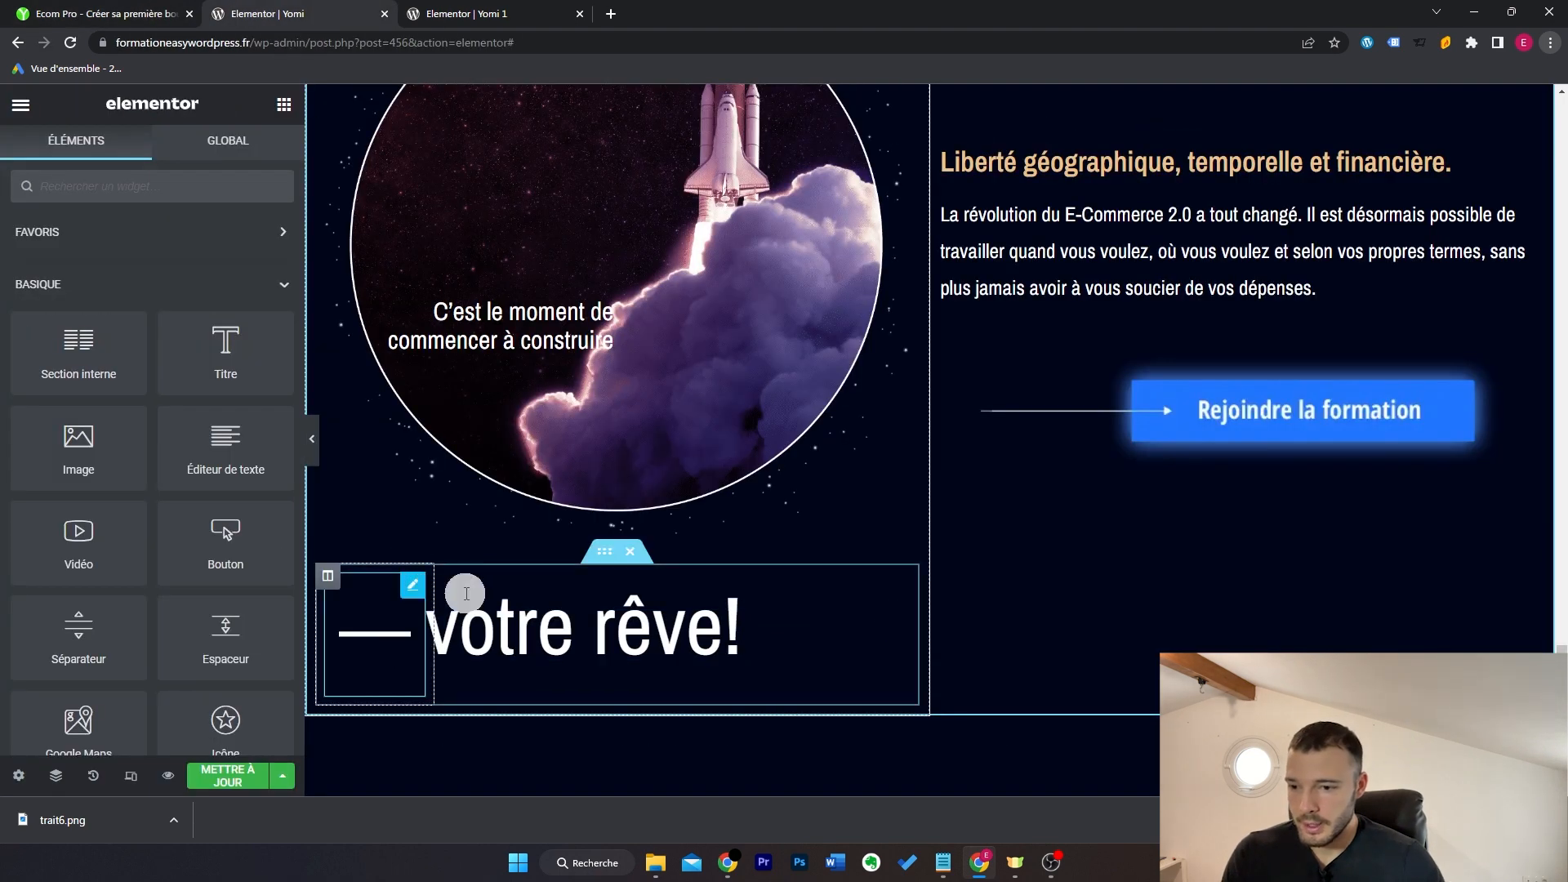
{"action": "left_click", "coordinate": [904, 624]}
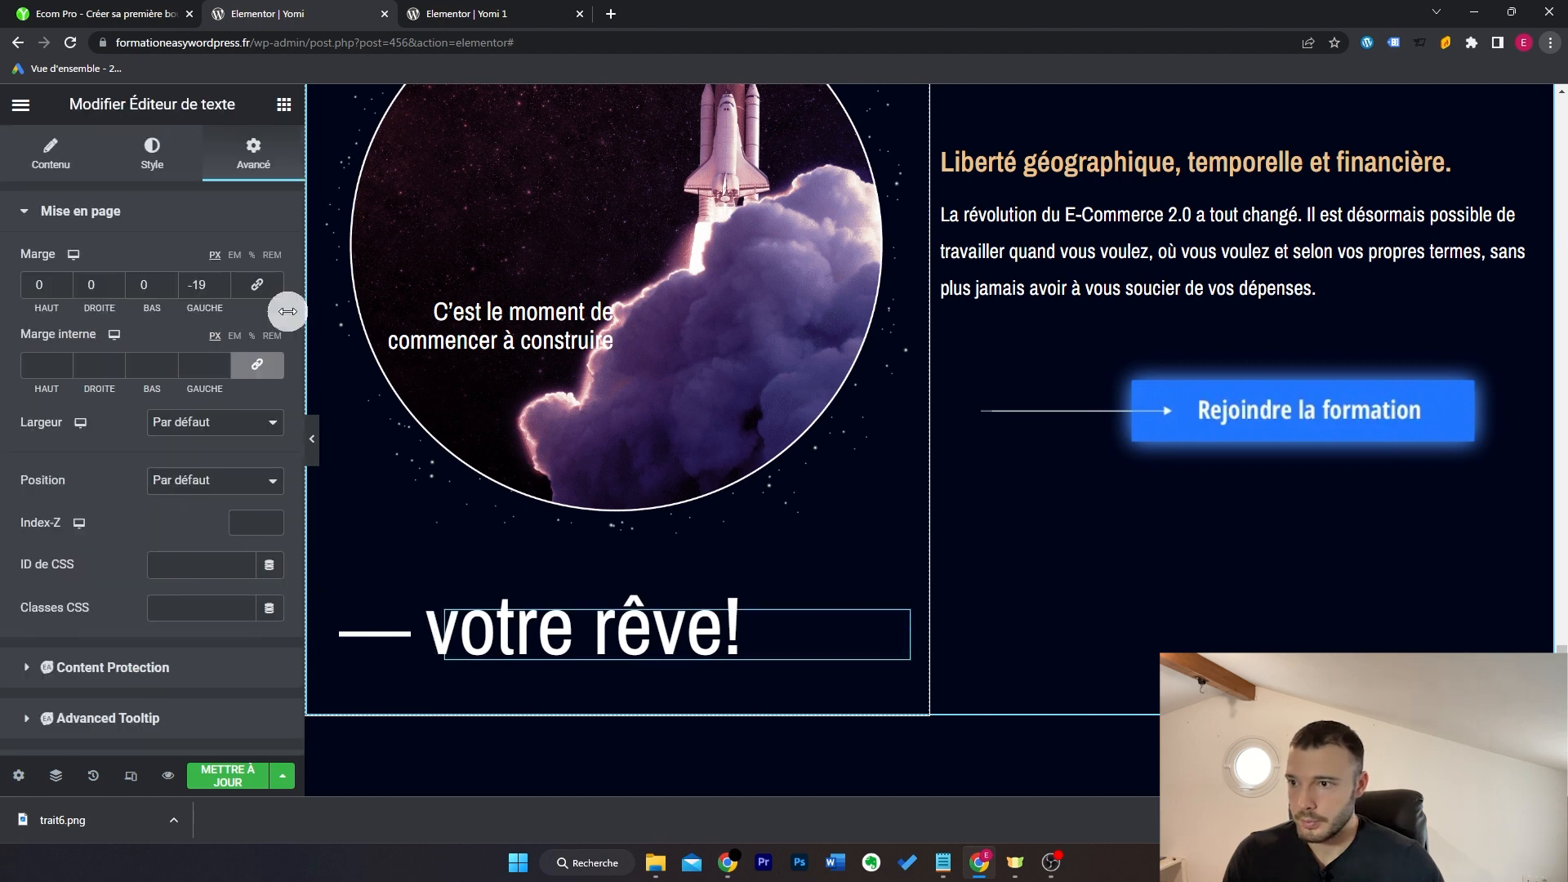
{"action": "left_click", "coordinate": [73, 294]}
{"action": "type", "text": "-250"}
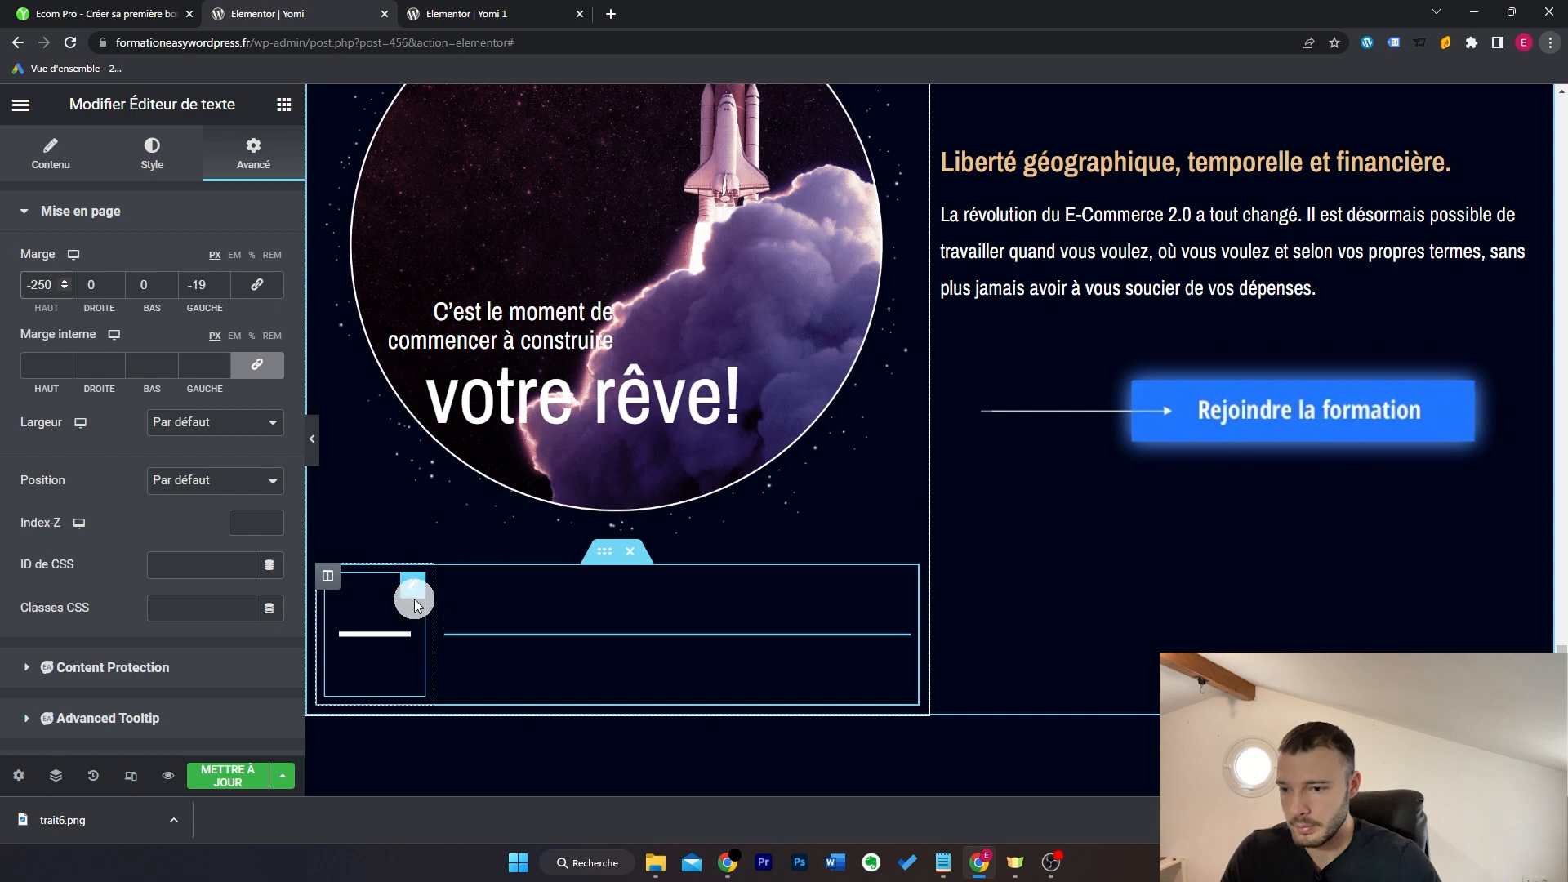
Step: Move the line image beside "votre rêve!" with margins of -349 px top and -234 px left, and compare with the reference page
{"action": "left_click", "coordinate": [414, 599]}
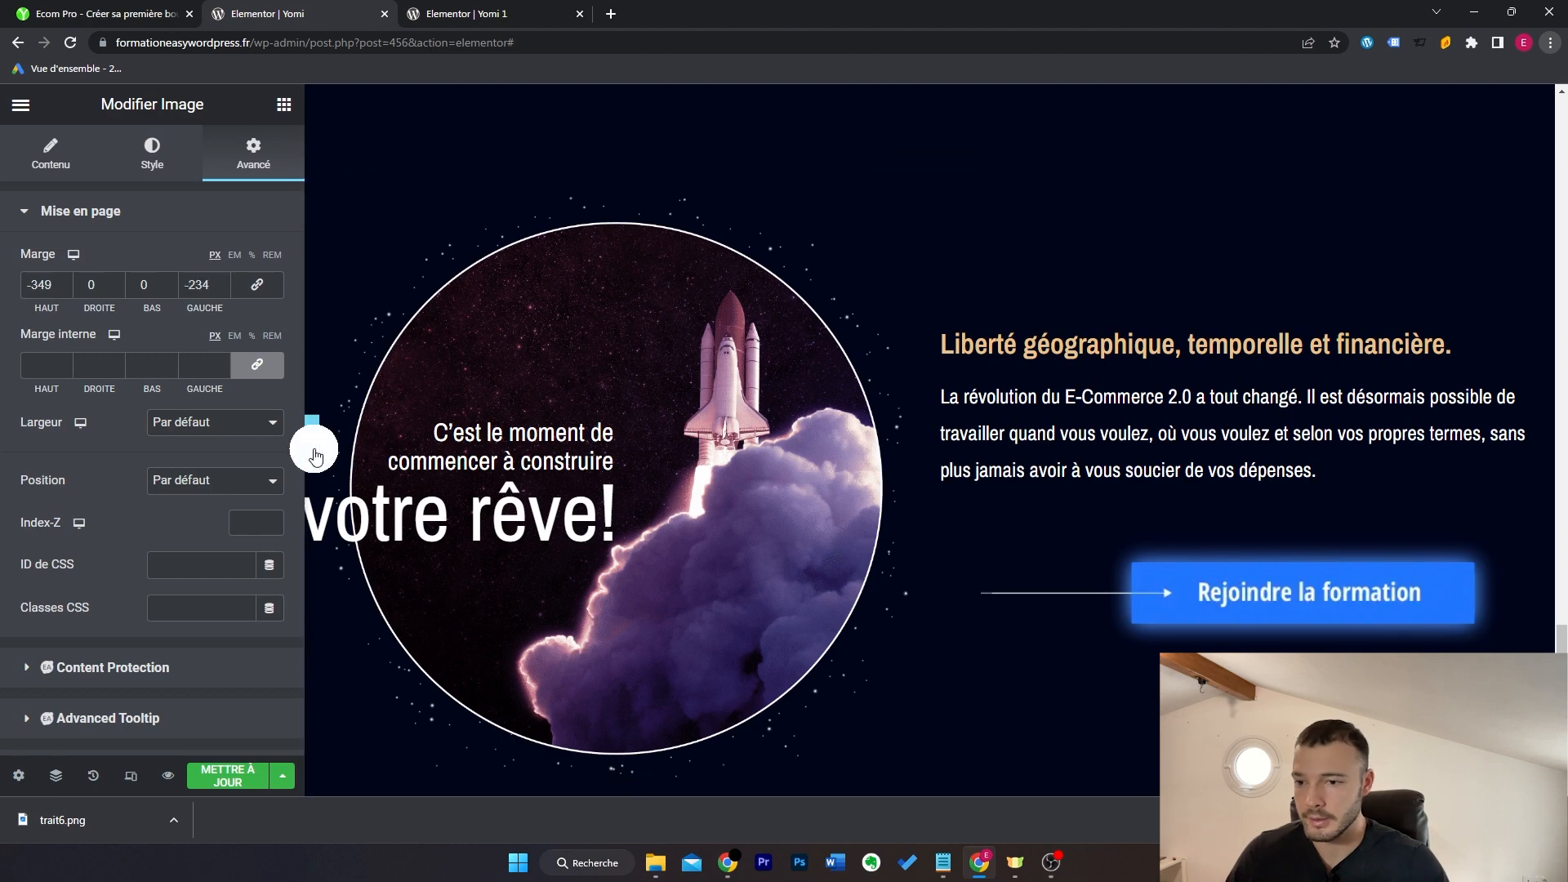
{"action": "left_click", "coordinate": [312, 438]}
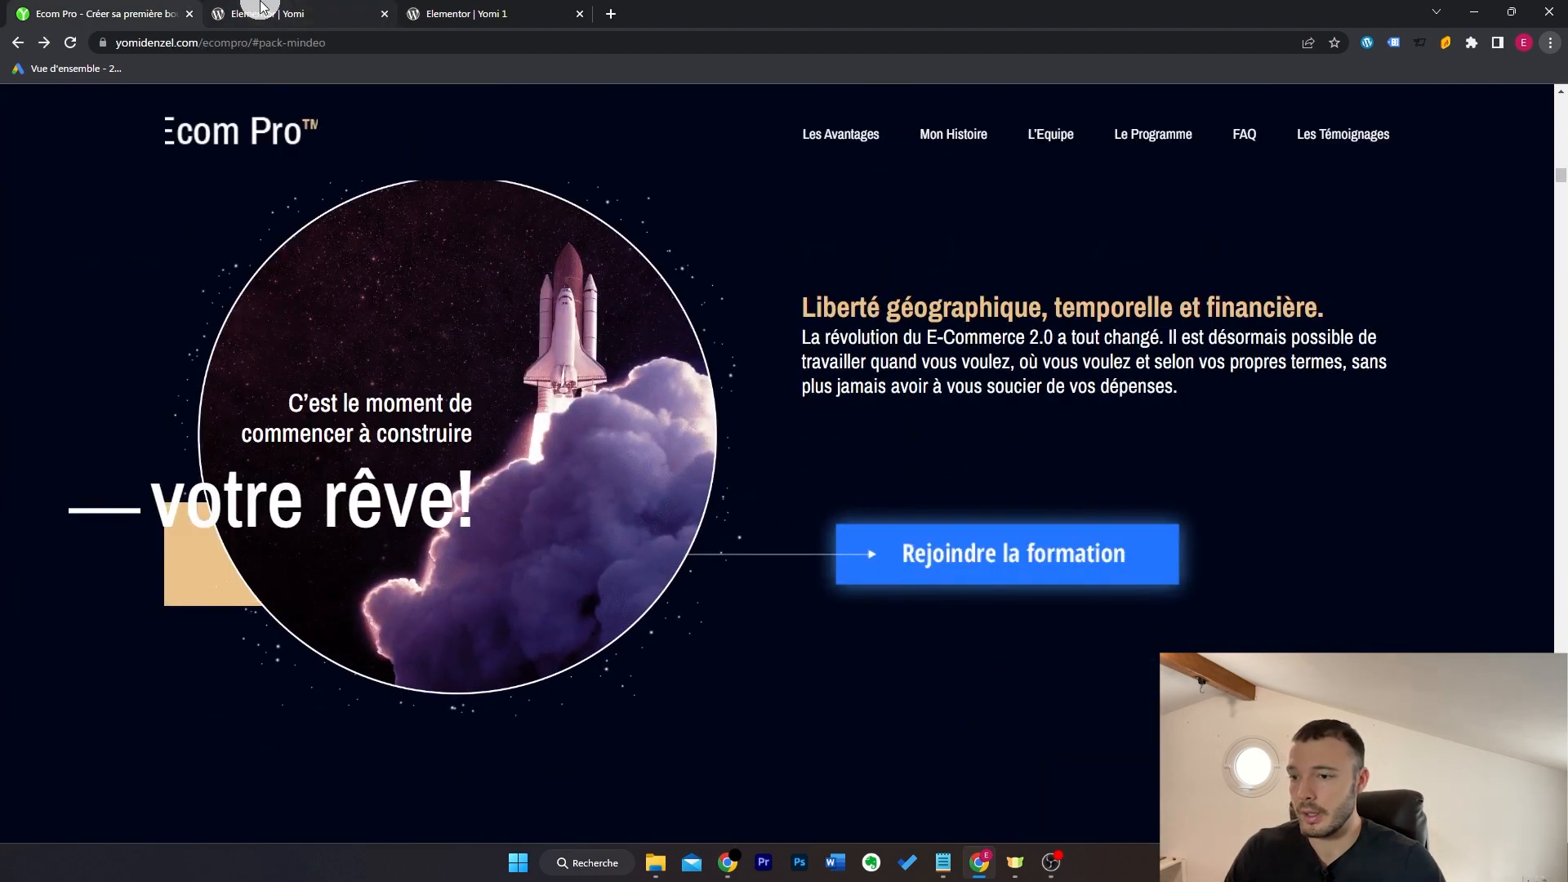
{"action": "left_click", "coordinate": [282, 10]}
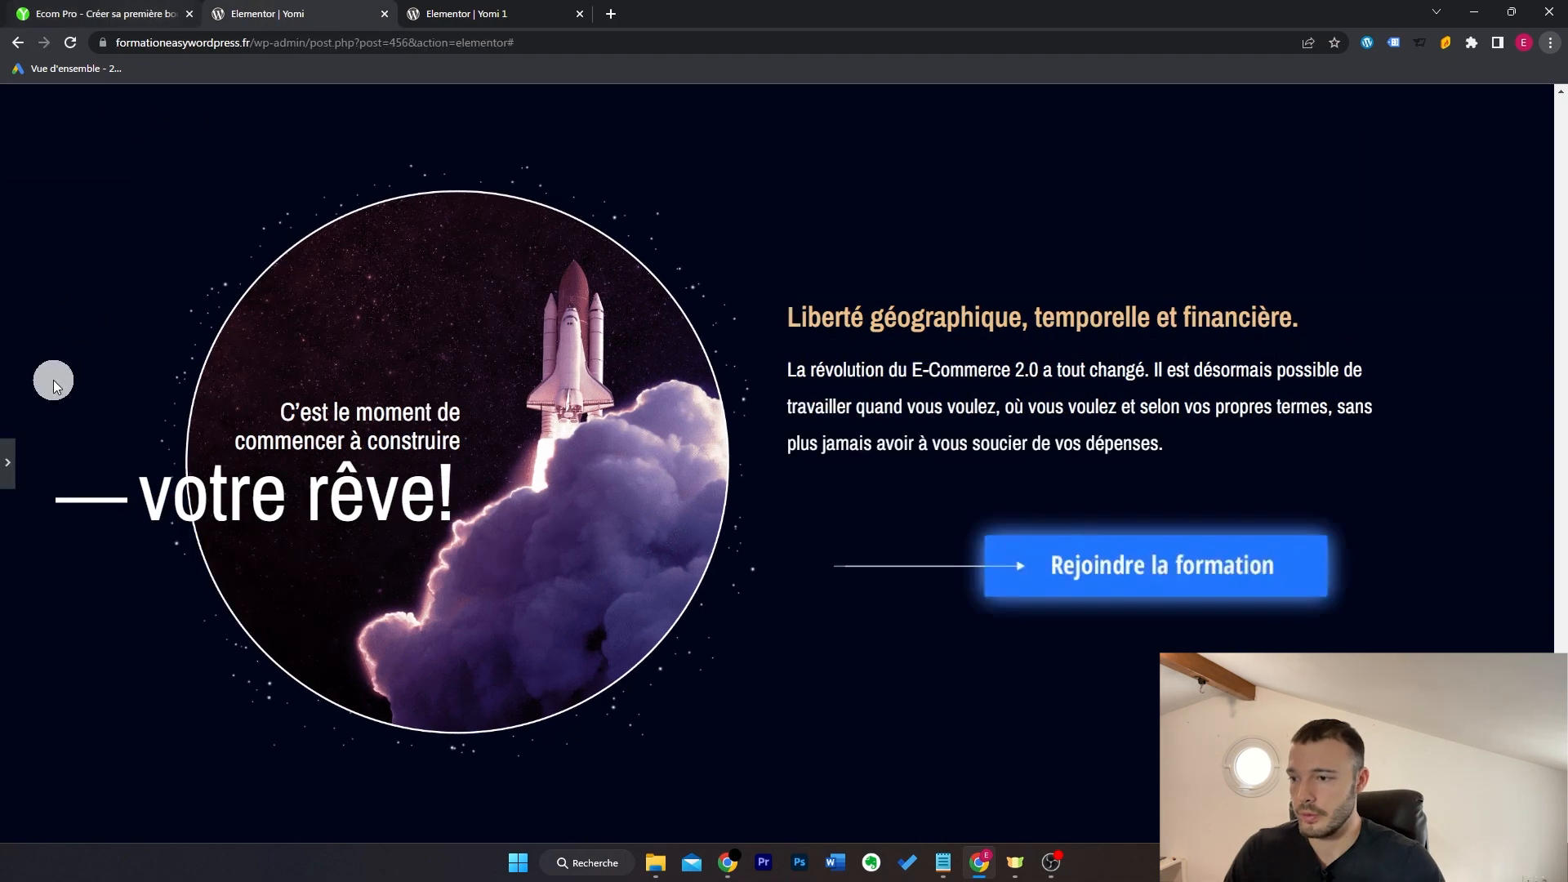
Step: Add a spacer at the bottom of the rocket column and give it a classic background in the sales page's beige-gold colour
{"action": "left_click", "coordinate": [4, 473]}
{"action": "scroll", "coordinate": [684, 410], "scroll_direction": "down", "scroll_amount": 1}
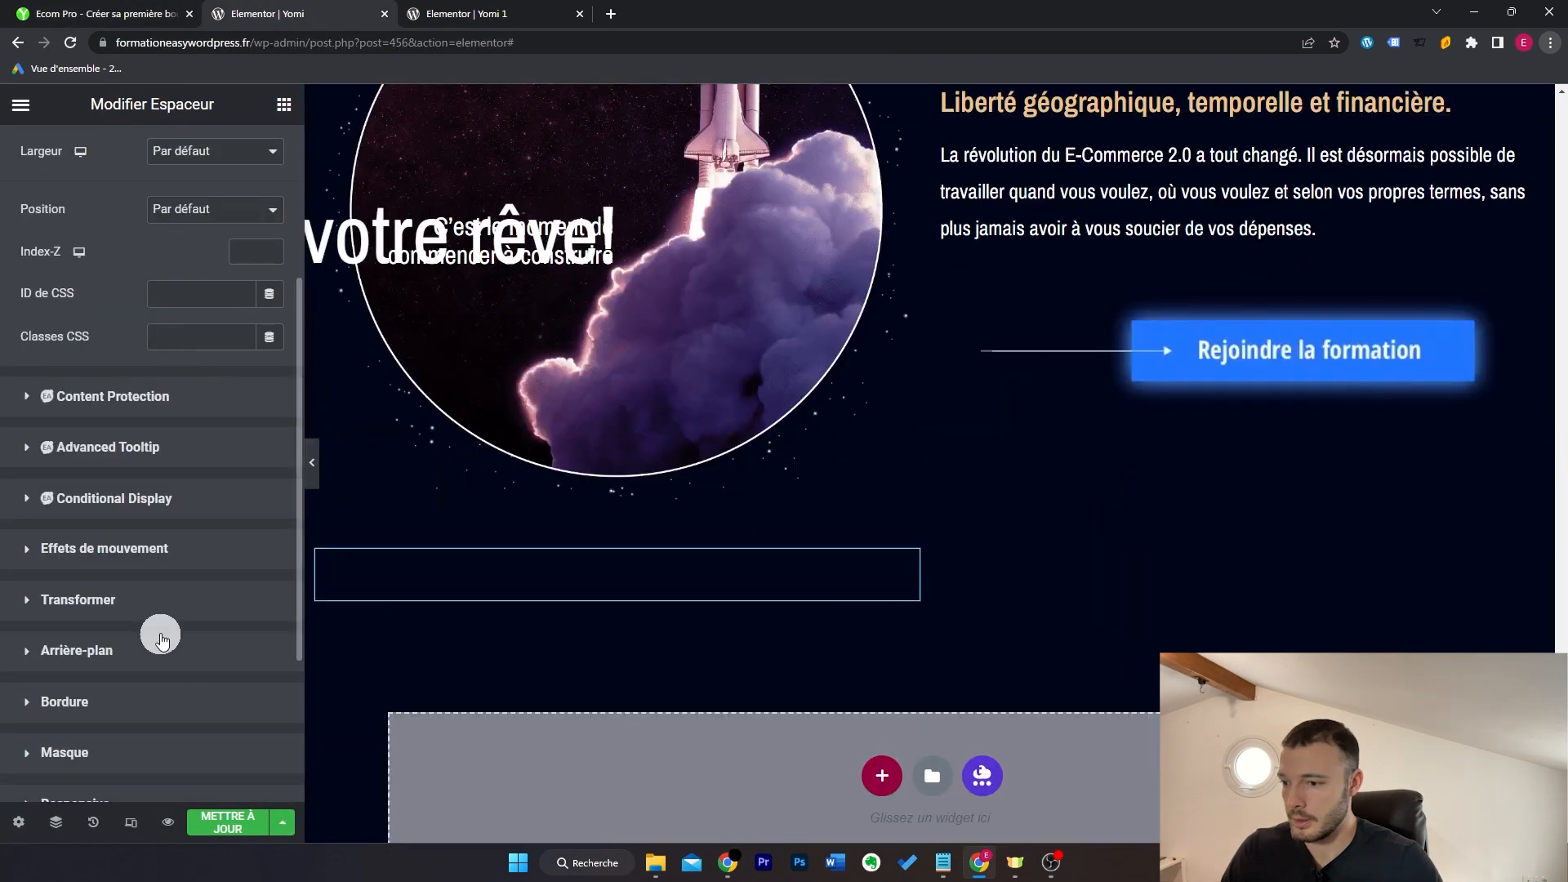
{"action": "scroll", "coordinate": [161, 631], "scroll_direction": "down", "scroll_amount": 2}
{"action": "left_click", "coordinate": [175, 522]}
{"action": "left_click", "coordinate": [243, 610]}
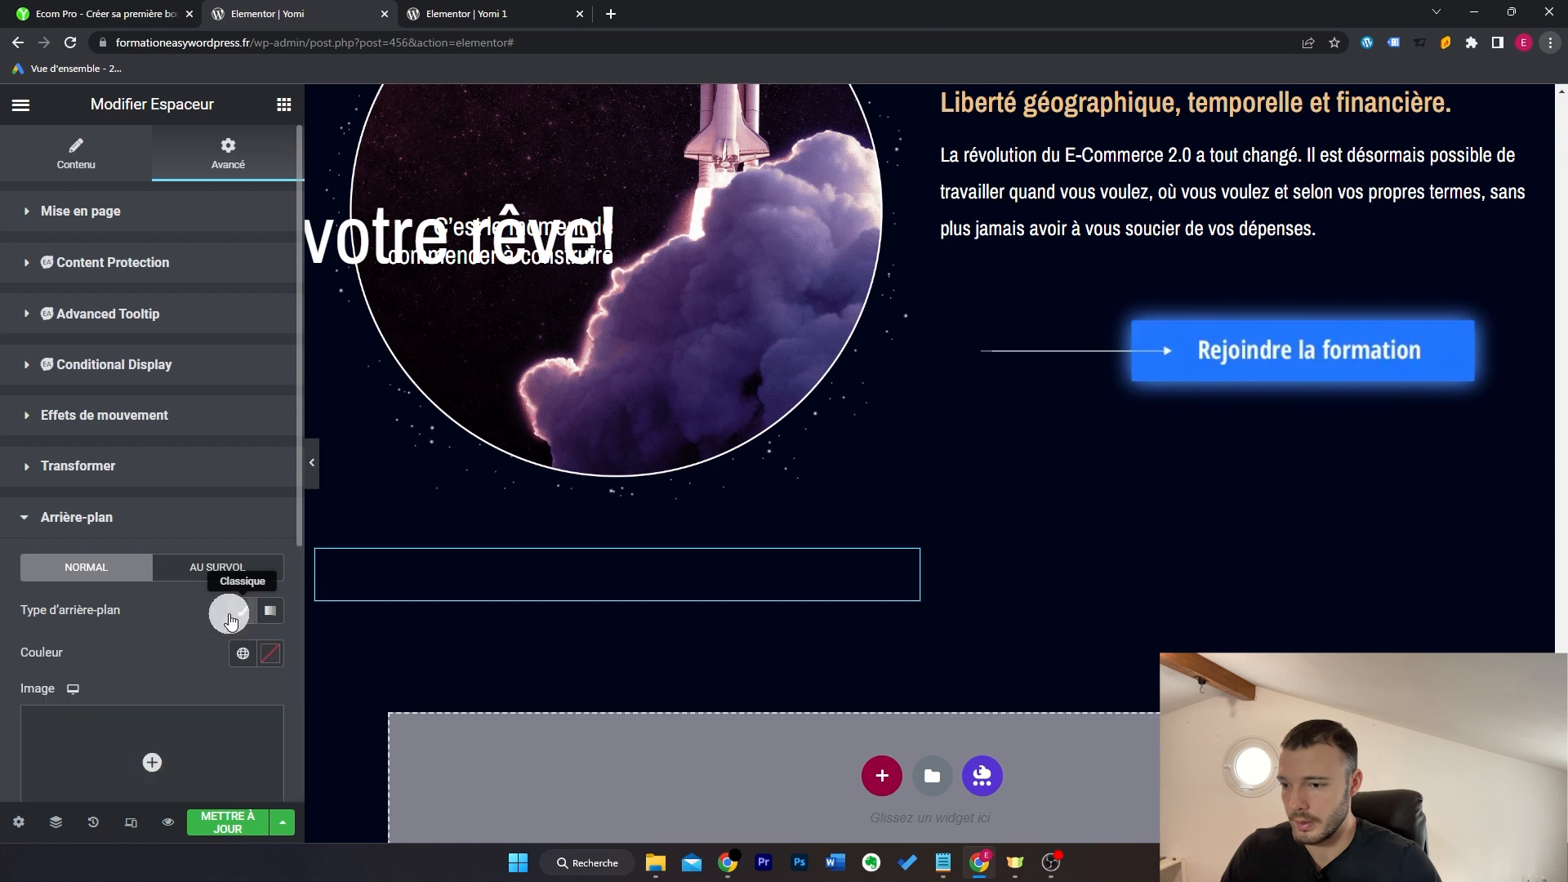
{"action": "scroll", "coordinate": [229, 572], "scroll_direction": "down", "scroll_amount": 3}
{"action": "left_click", "coordinate": [270, 382]}
{"action": "scroll", "coordinate": [271, 310], "scroll_direction": "up", "scroll_amount": 3}
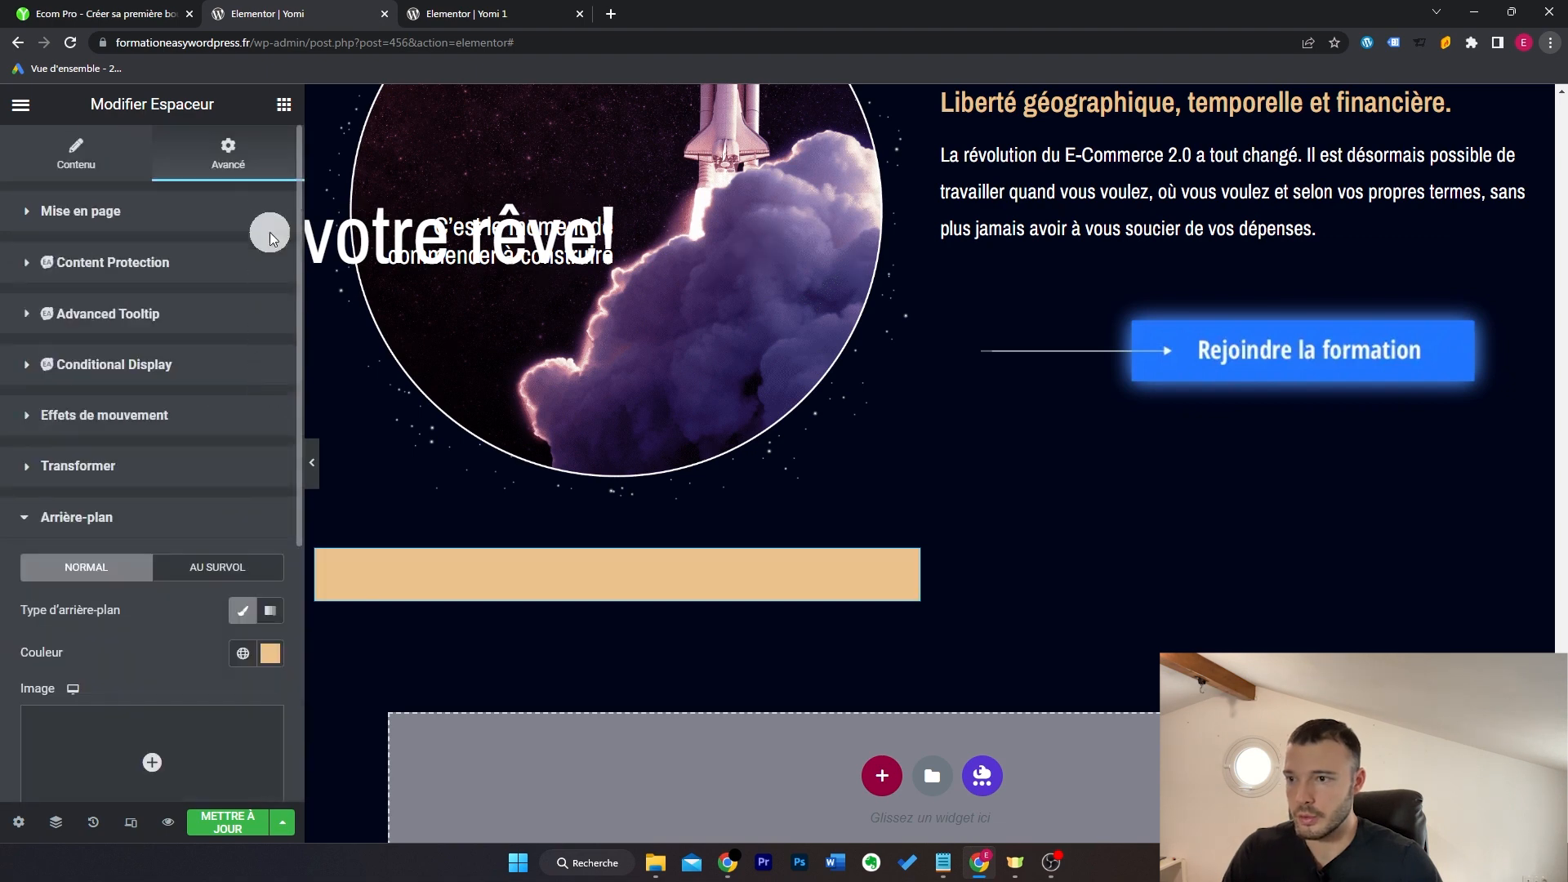
Step: Unlink the spacer's margins and set its top margin to -267 px to raise it over the rocket image
{"action": "left_click", "coordinate": [104, 214]}
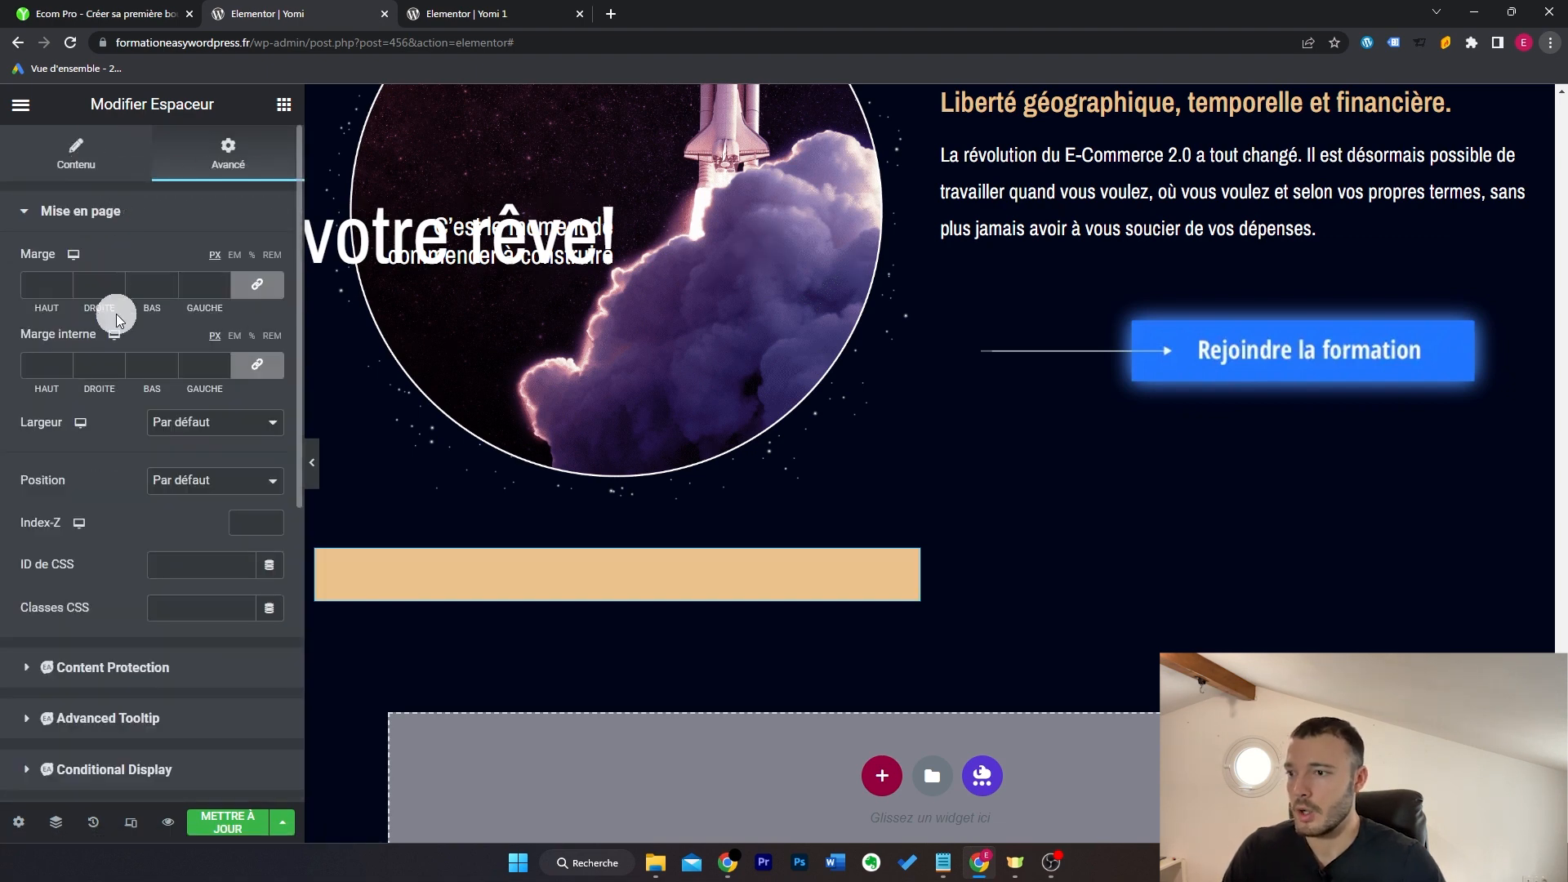
{"action": "left_click", "coordinate": [256, 284]}
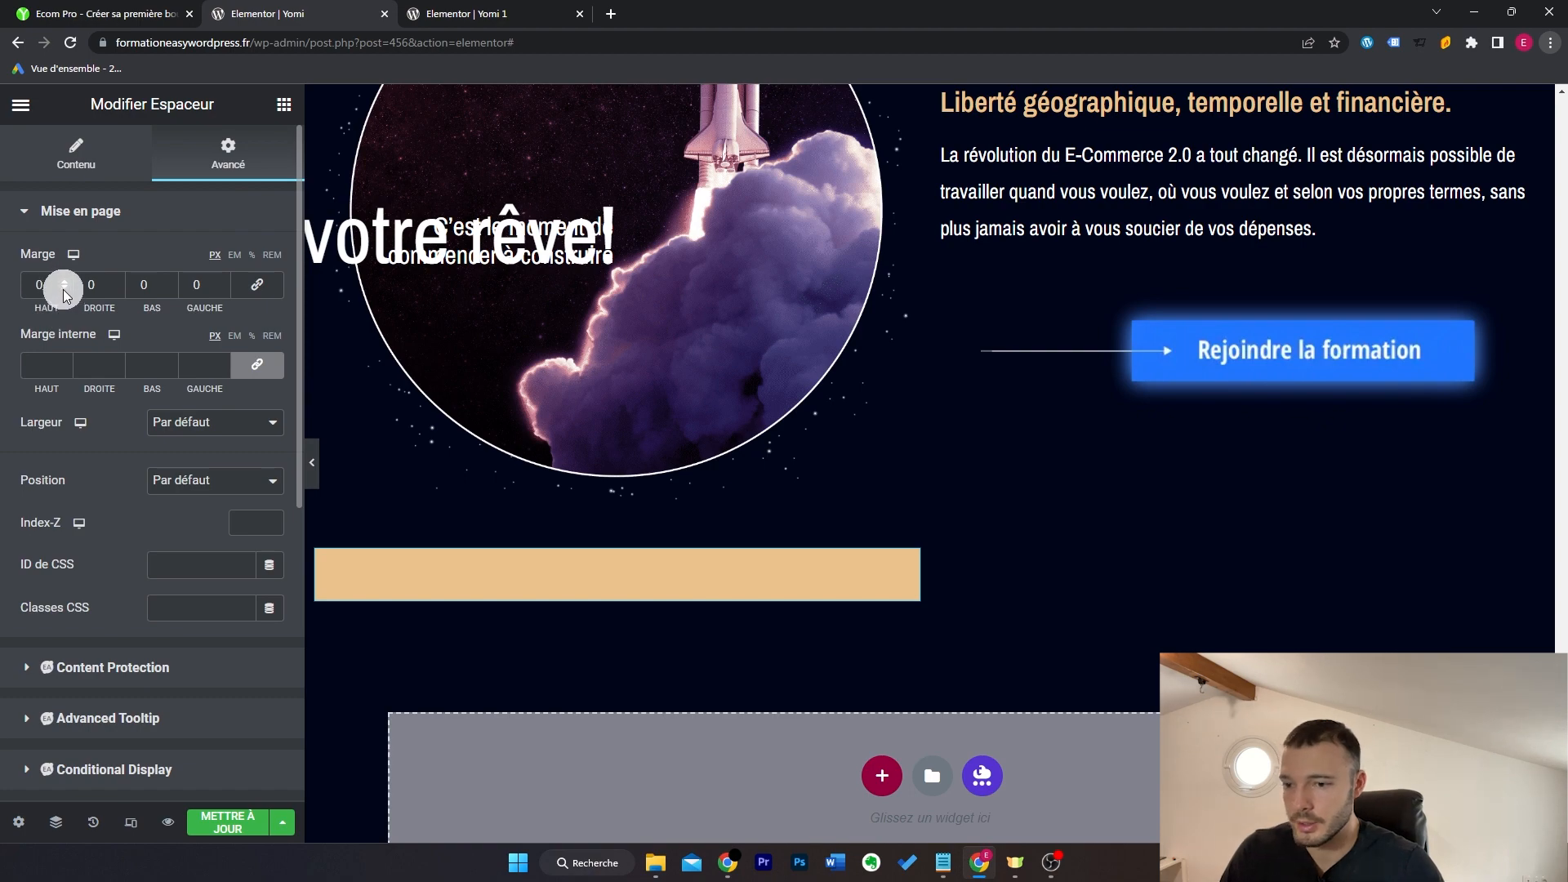
{"action": "left_click_drag", "start_coordinate": [63, 290], "coordinate": [66, 286]}
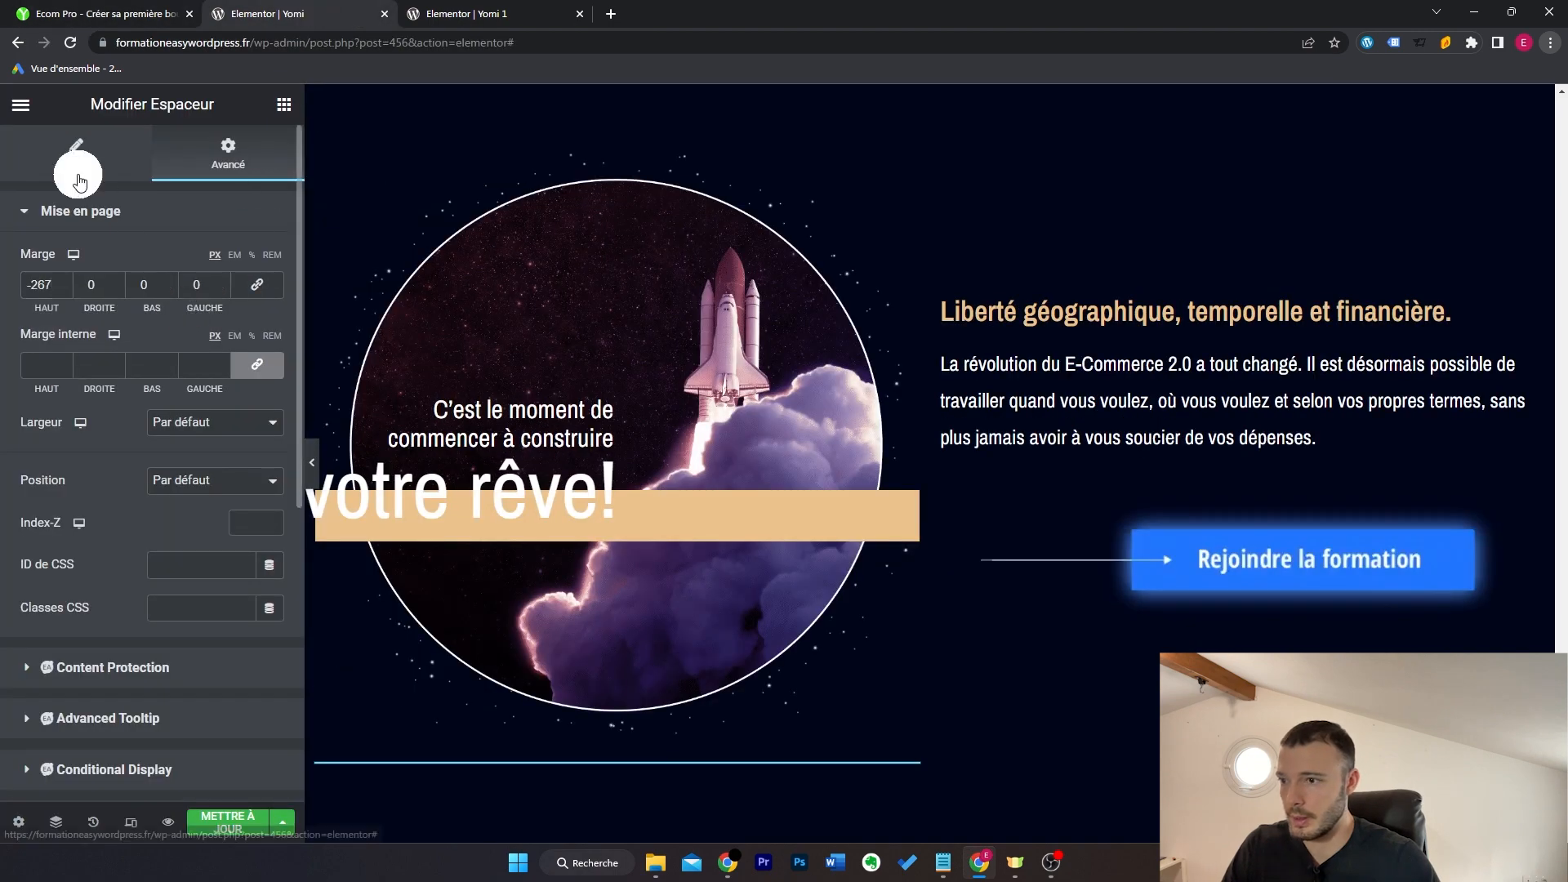
Step: Set the spacer's height to 80 px and its top margin to -260 px
{"action": "left_click", "coordinate": [76, 155]}
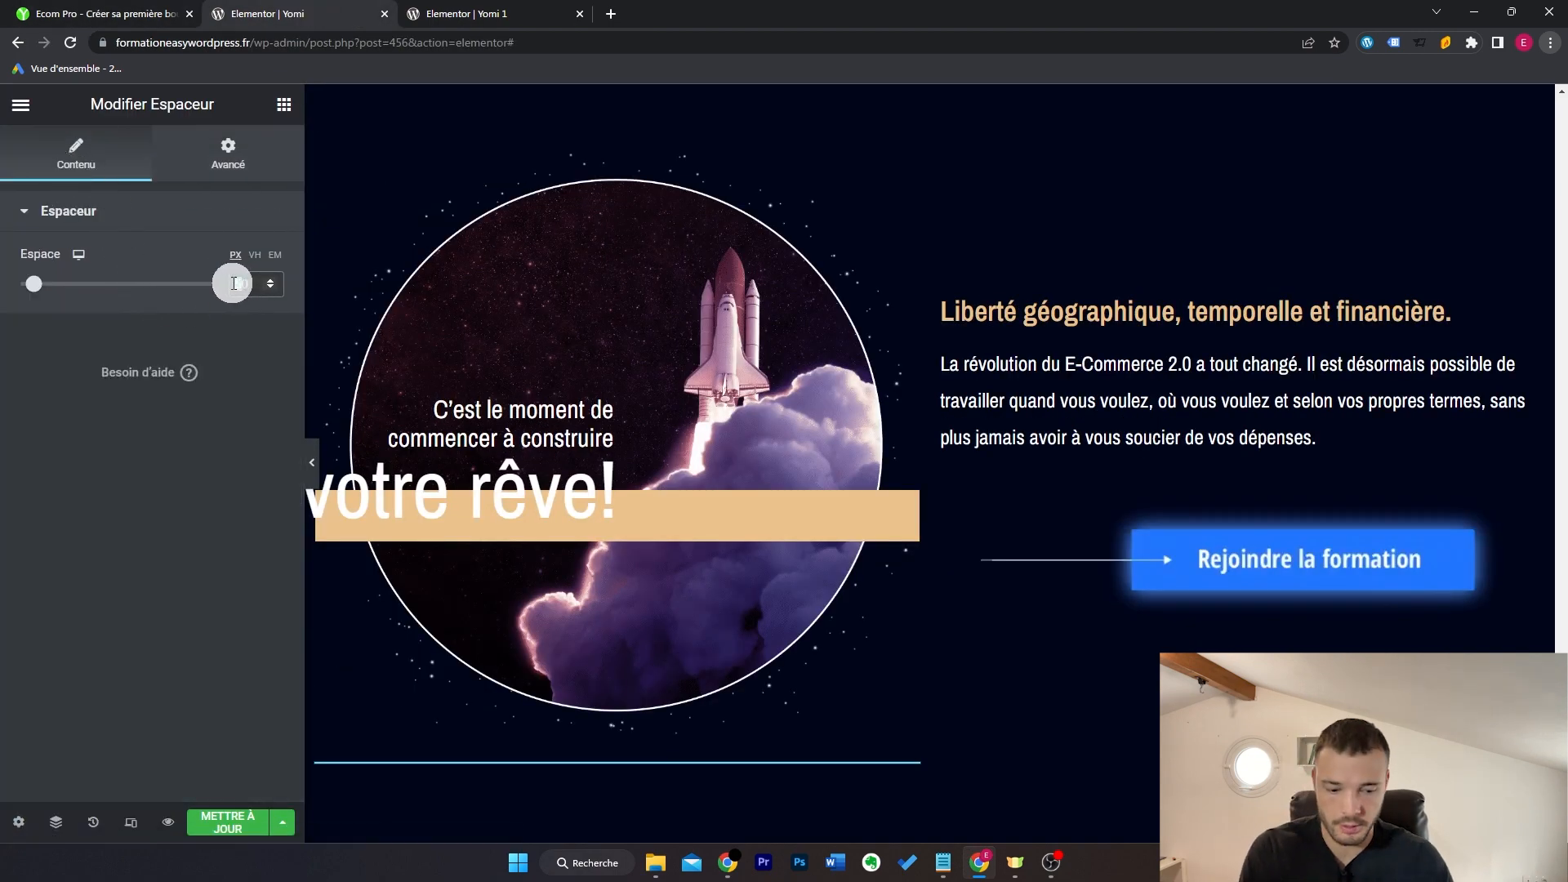
{"action": "type", "text": "10"}
{"action": "left_click_drag", "start_coordinate": [248, 287], "coordinate": [239, 289]}
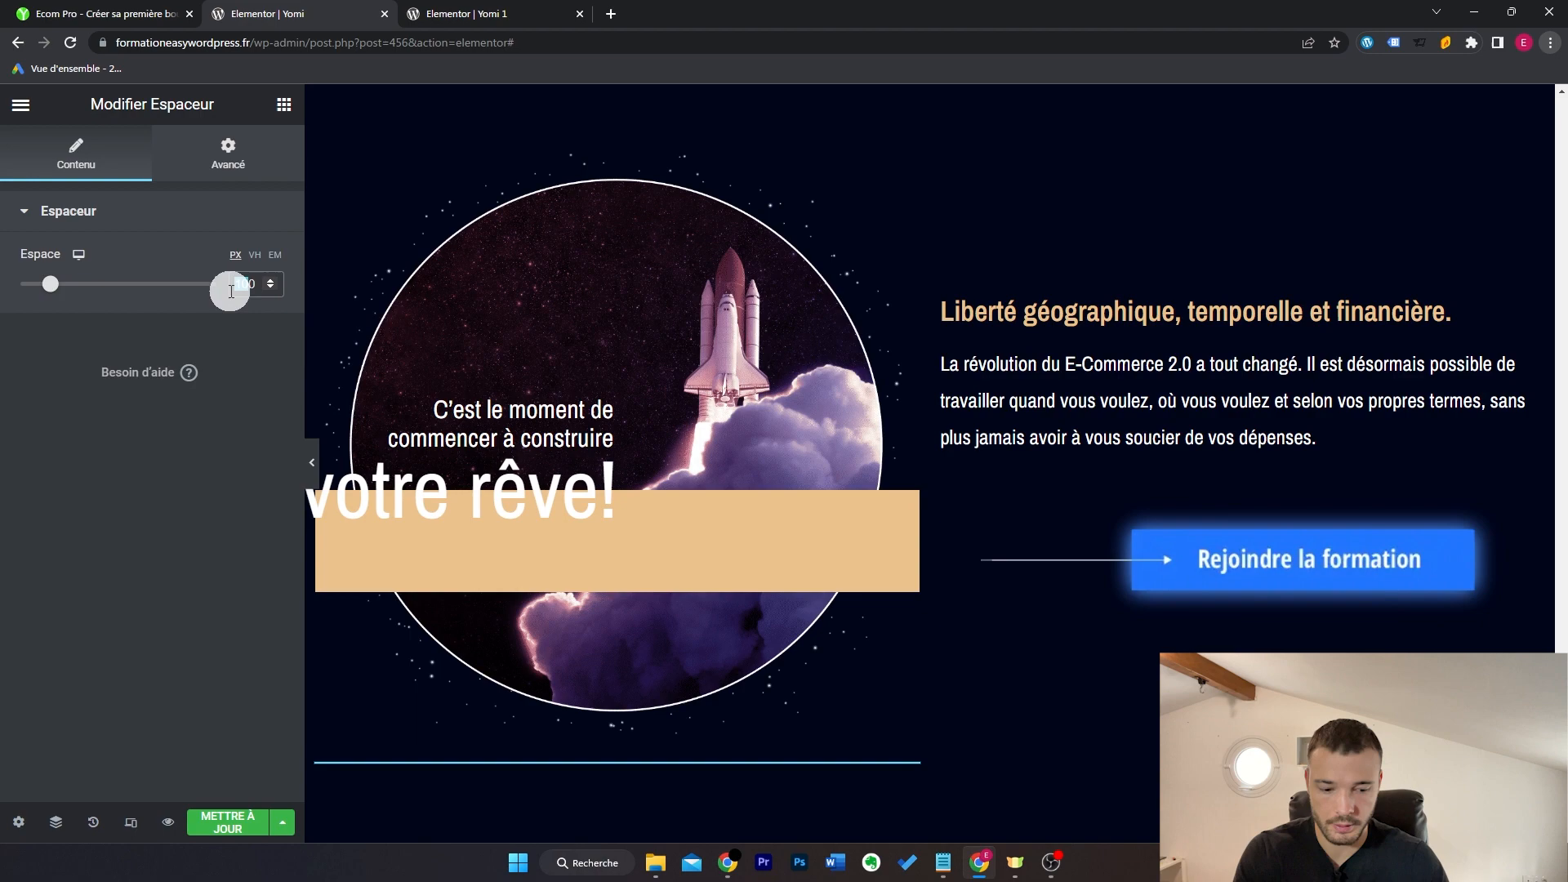
{"action": "type", "text": "80"}
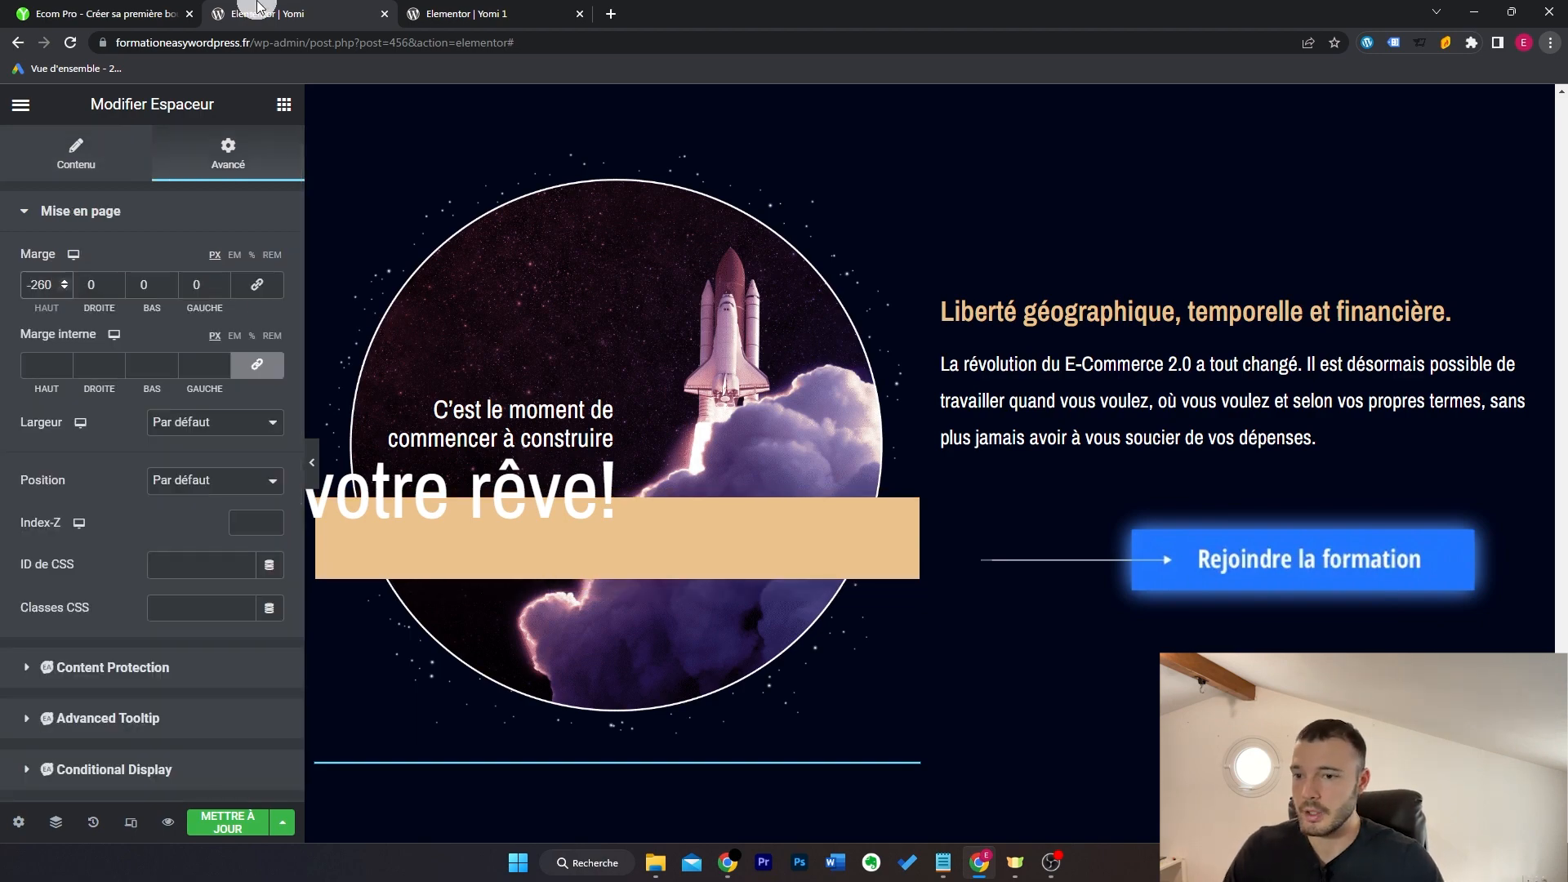
Step: Check the beige block's layering on the reference page, then set the spacer's Z-index to 1 and the inner section's to 2
{"action": "left_click", "coordinate": [89, 10]}
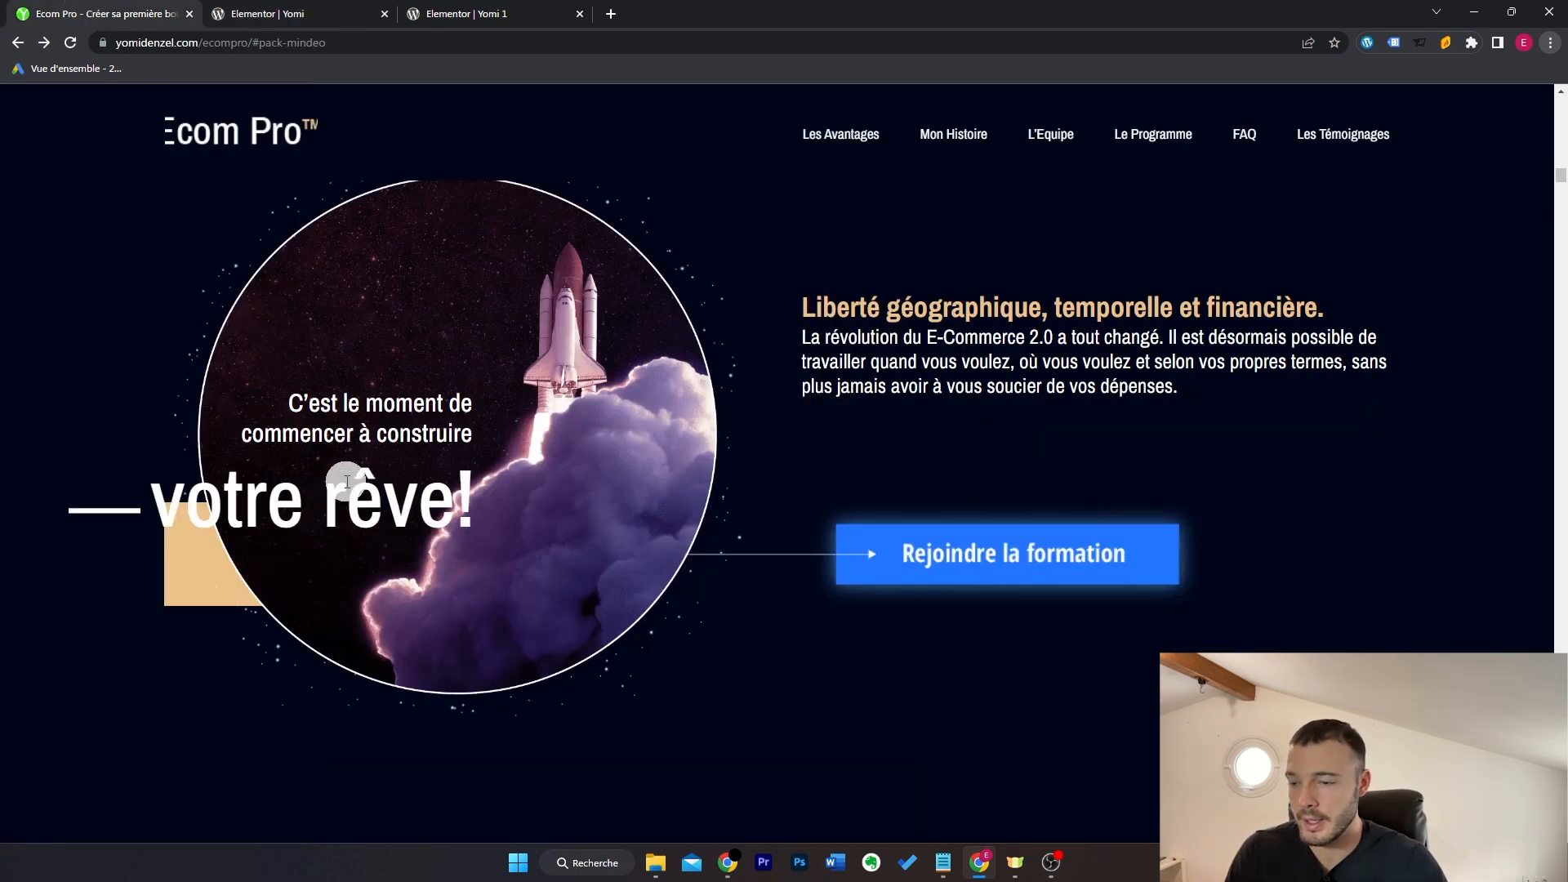
{"action": "left_click", "coordinate": [334, 8]}
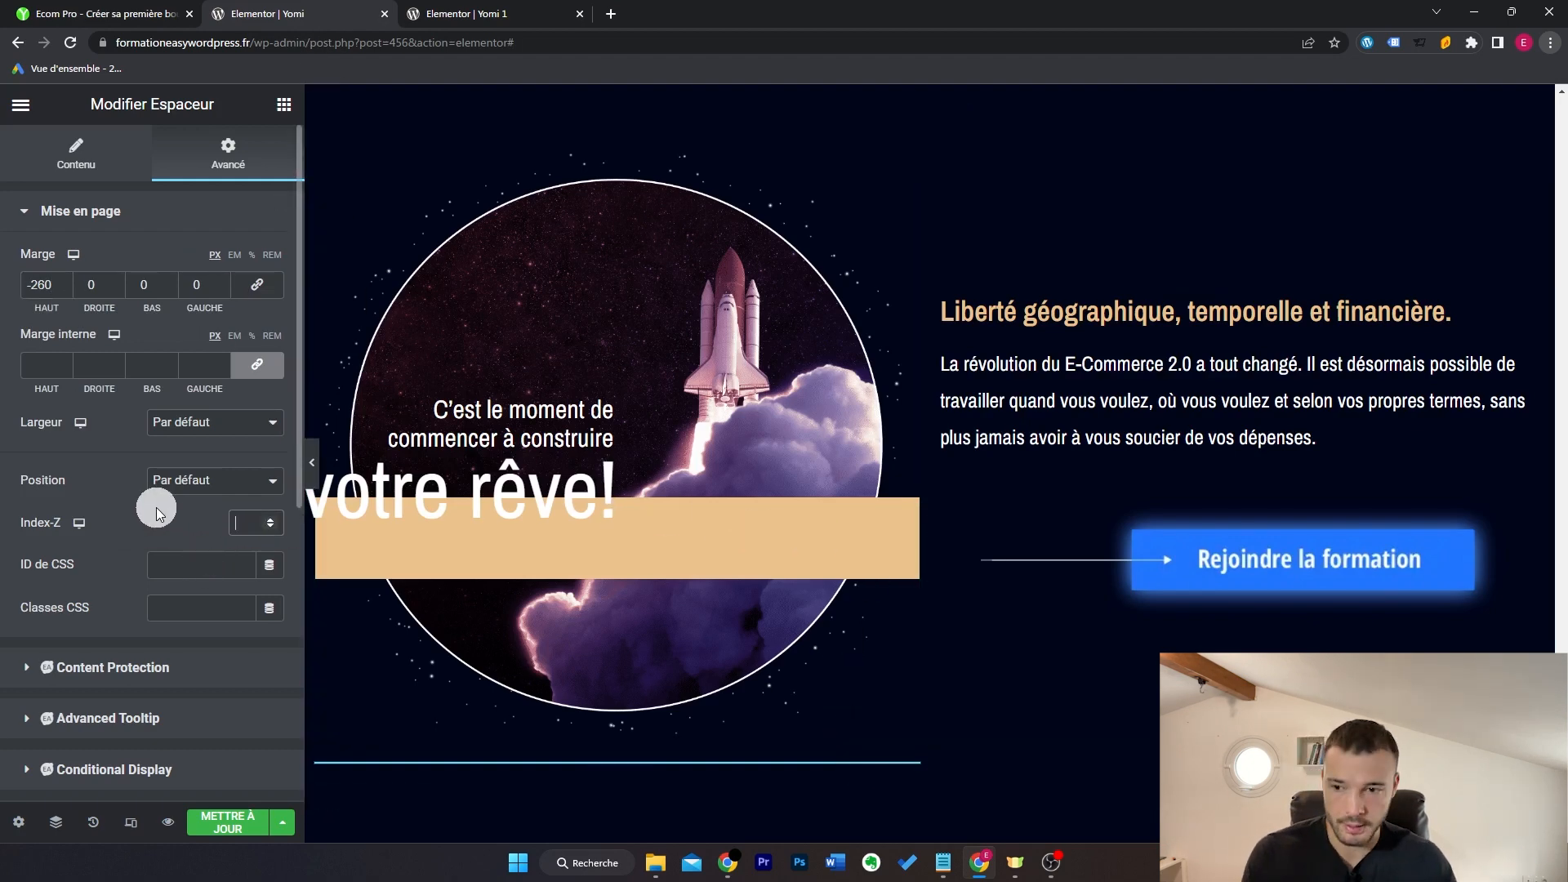
{"action": "key", "text": "ctrl+z"}
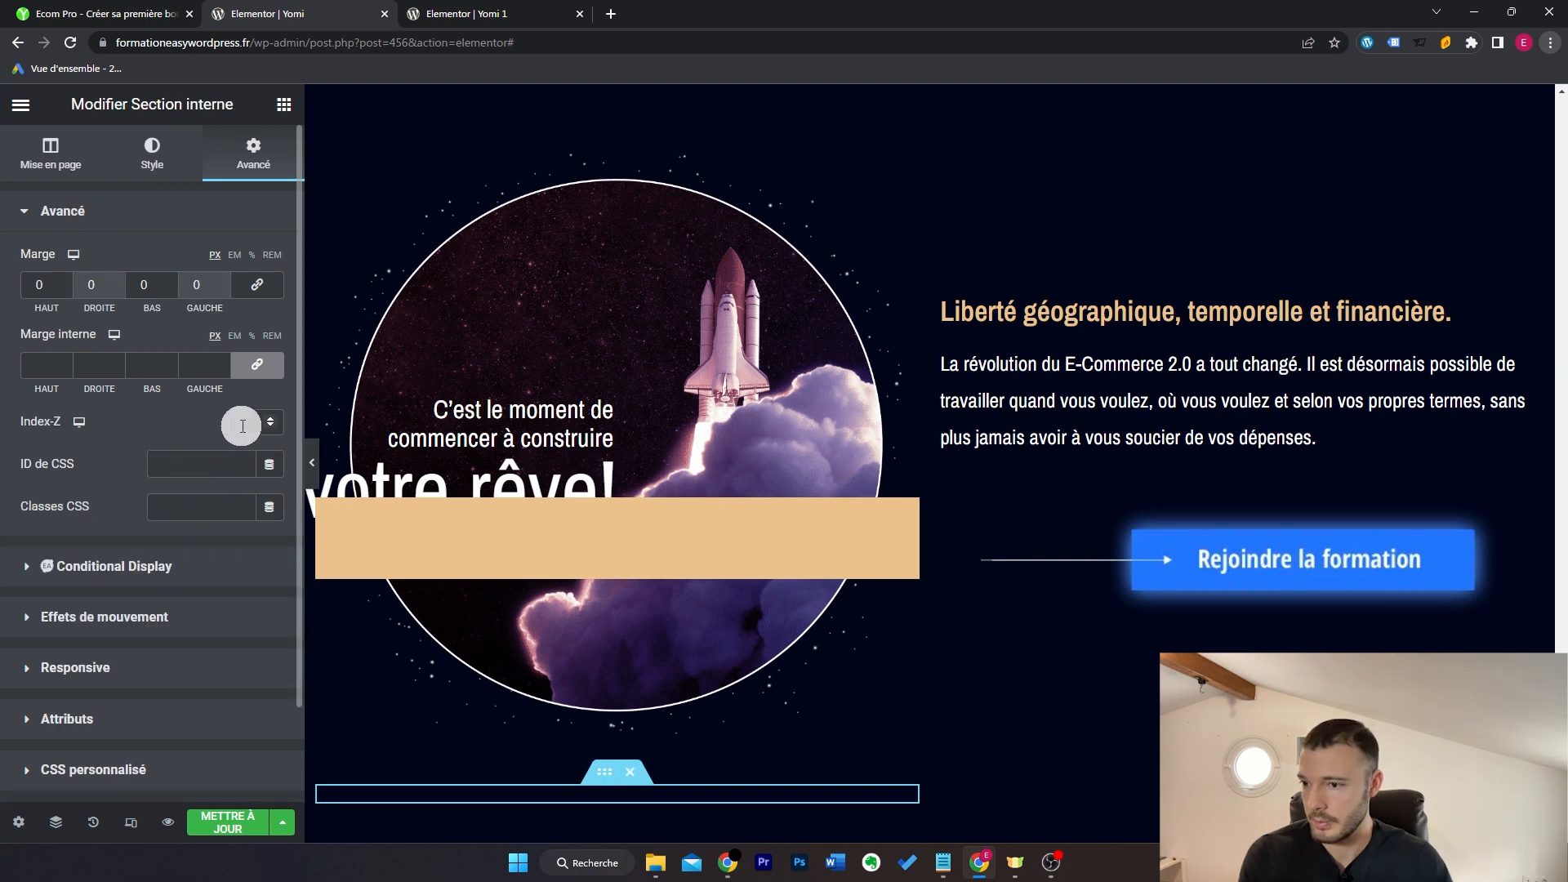
{"action": "type", "text": "2"}
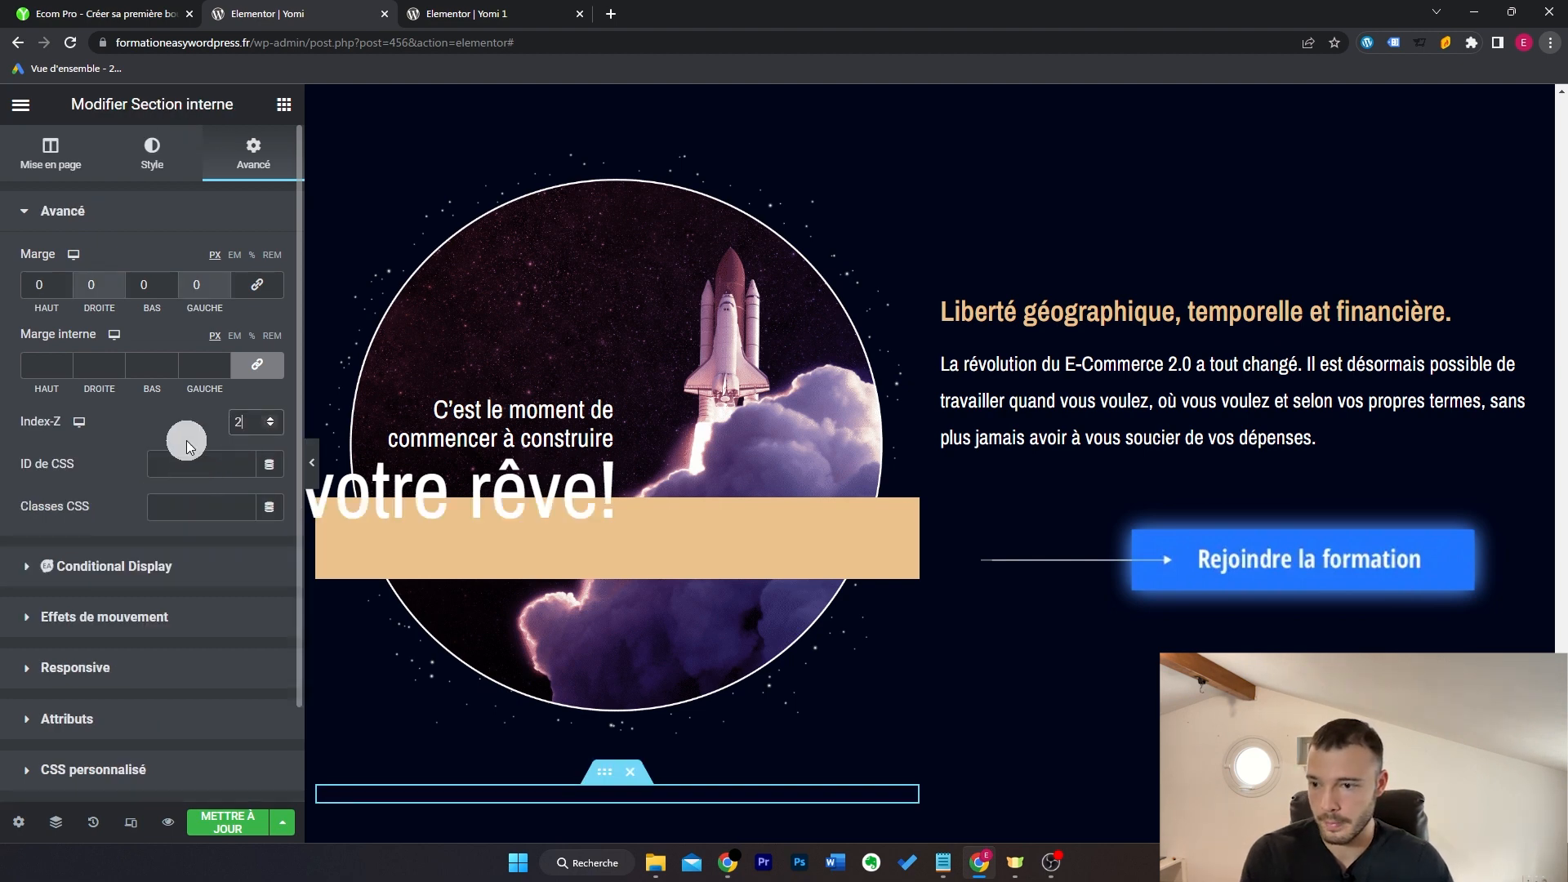
Step: Set a Z-index of 3 on the rocket image and on the overlaid text editor to layer them above the beige block
{"action": "left_click", "coordinate": [772, 280]}
{"action": "left_click", "coordinate": [266, 159]}
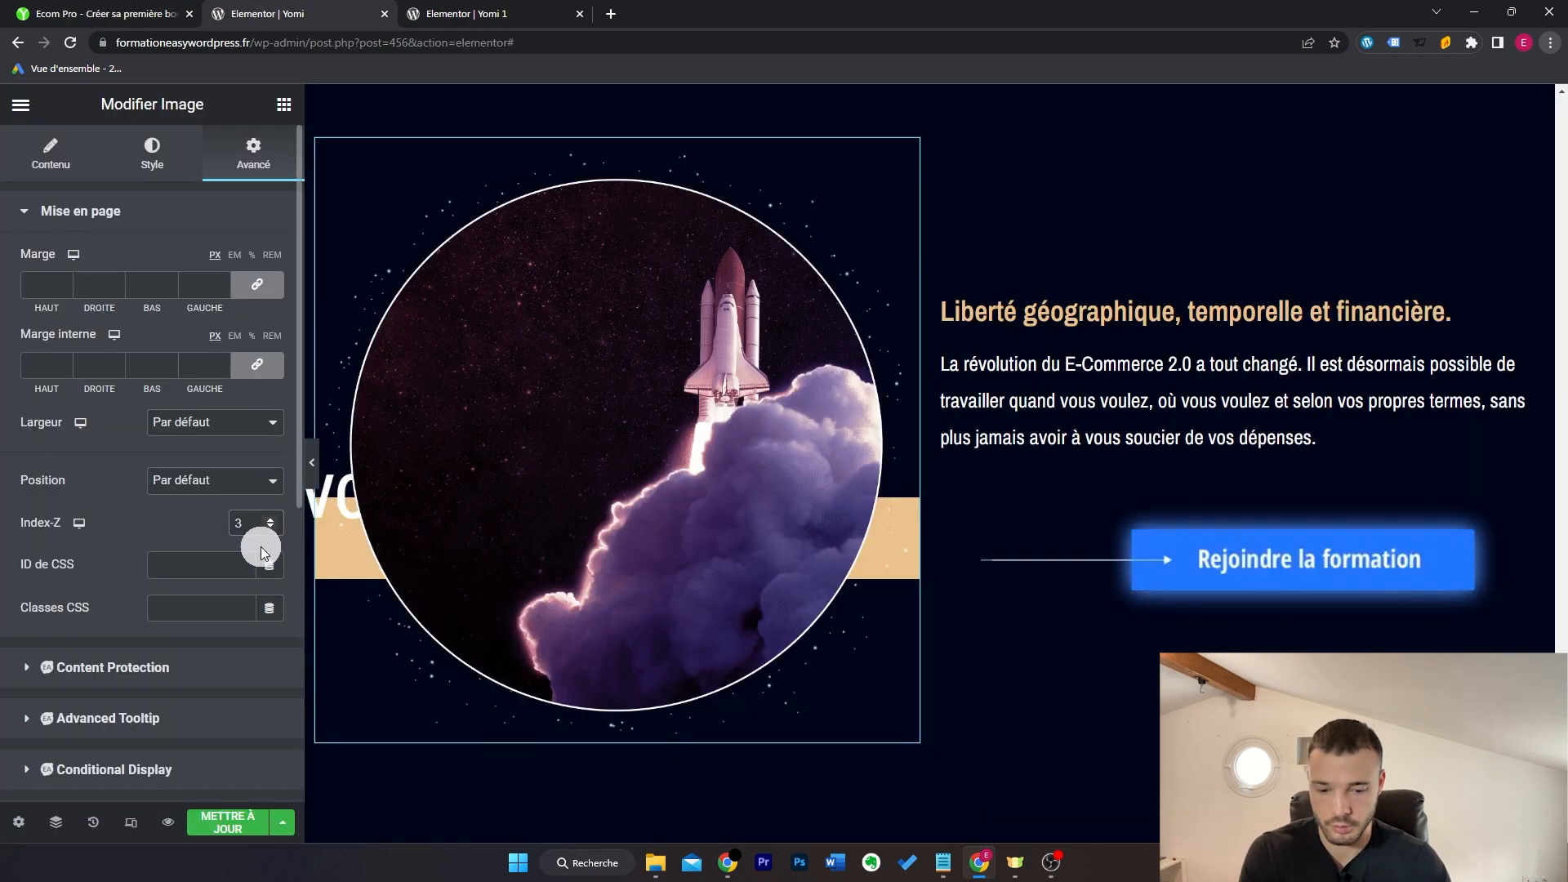
{"action": "left_click", "coordinate": [603, 772]}
{"action": "left_click", "coordinate": [633, 420]}
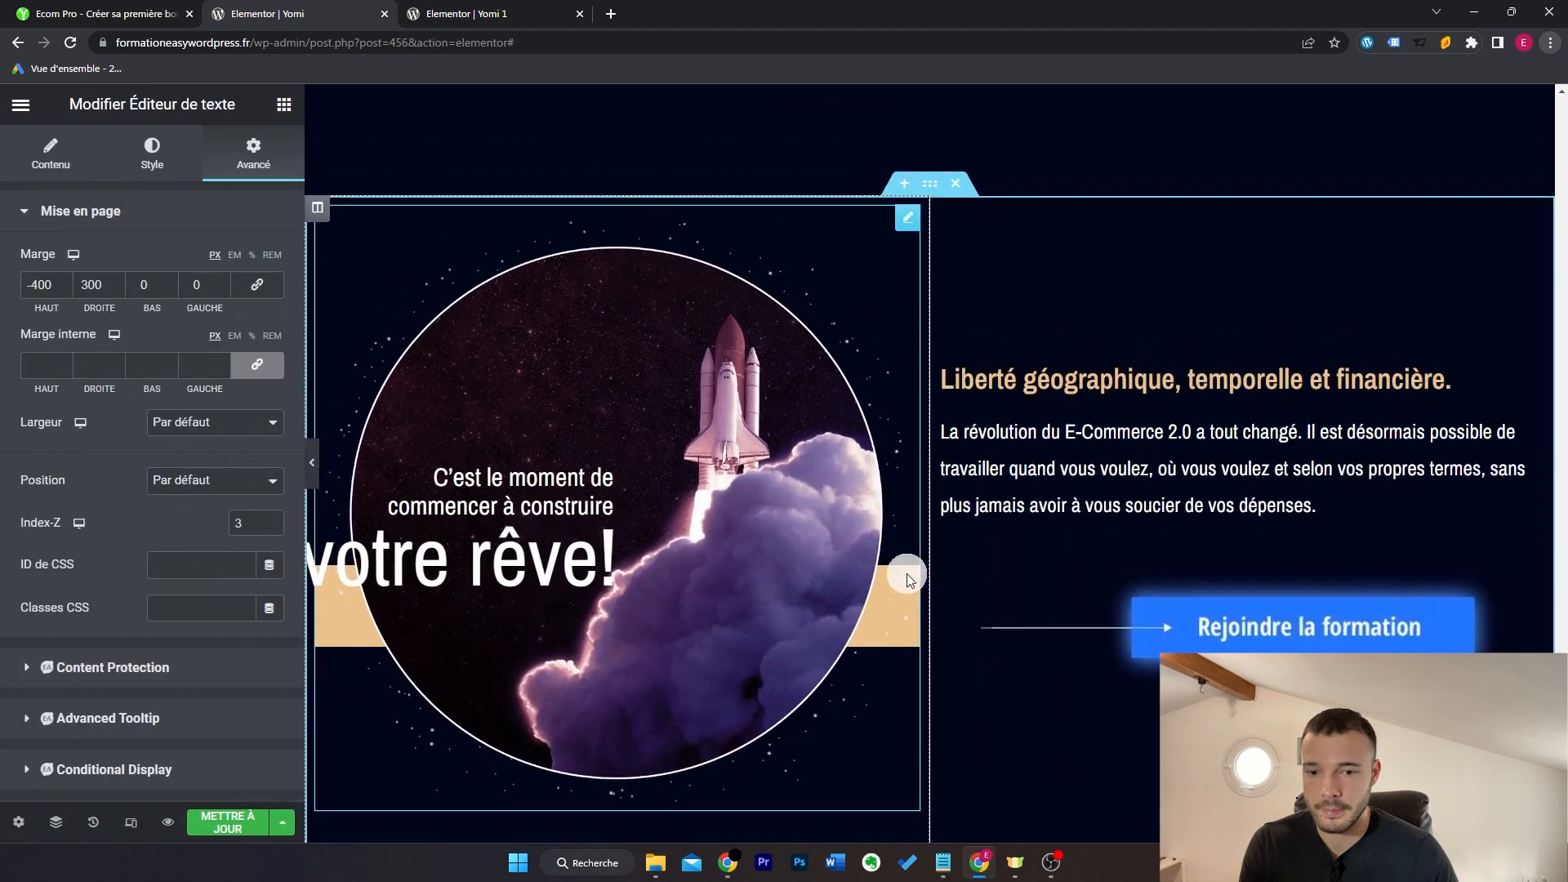
Step: Select the spacer in the Navigator and set its right margin to 200 px to narrow the beige block
{"action": "scroll", "coordinate": [901, 582], "scroll_direction": "down", "scroll_amount": 1}
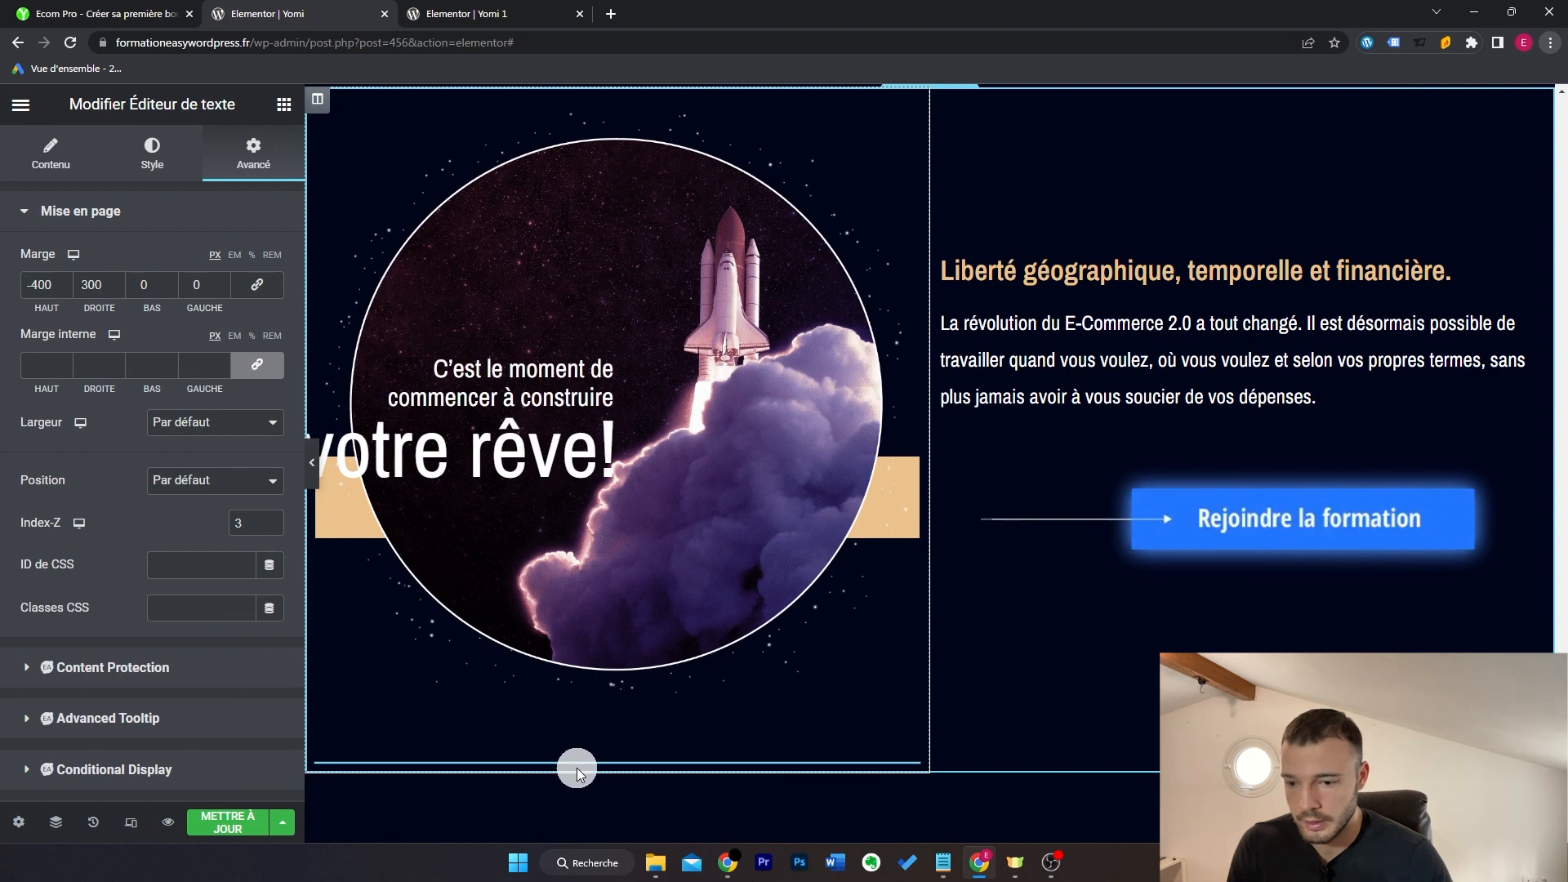
{"action": "left_click", "coordinate": [56, 822]}
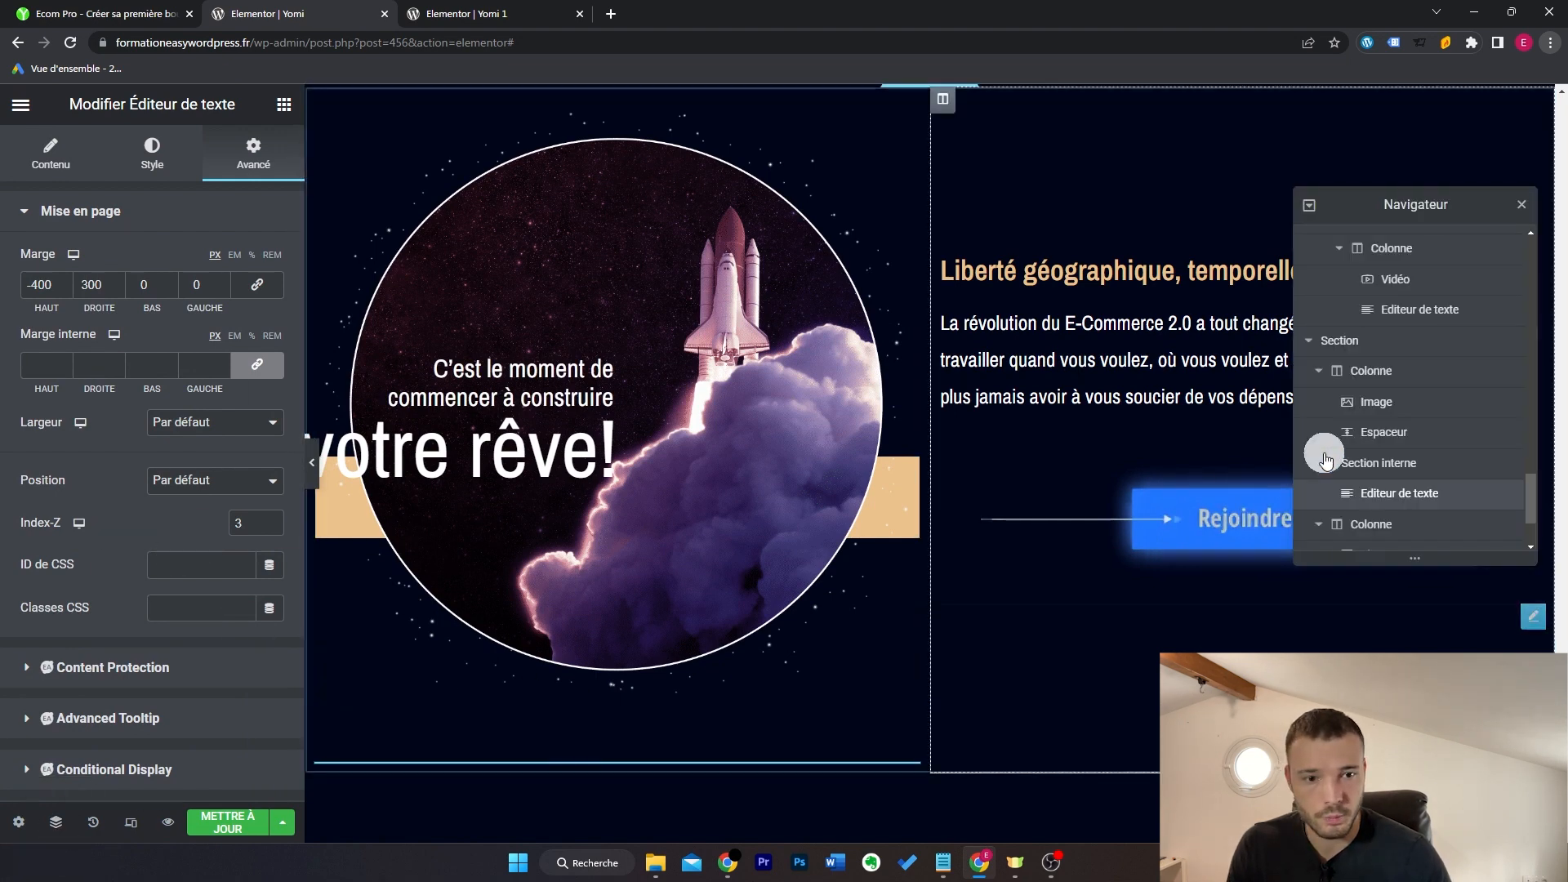
{"action": "left_click", "coordinate": [1409, 433]}
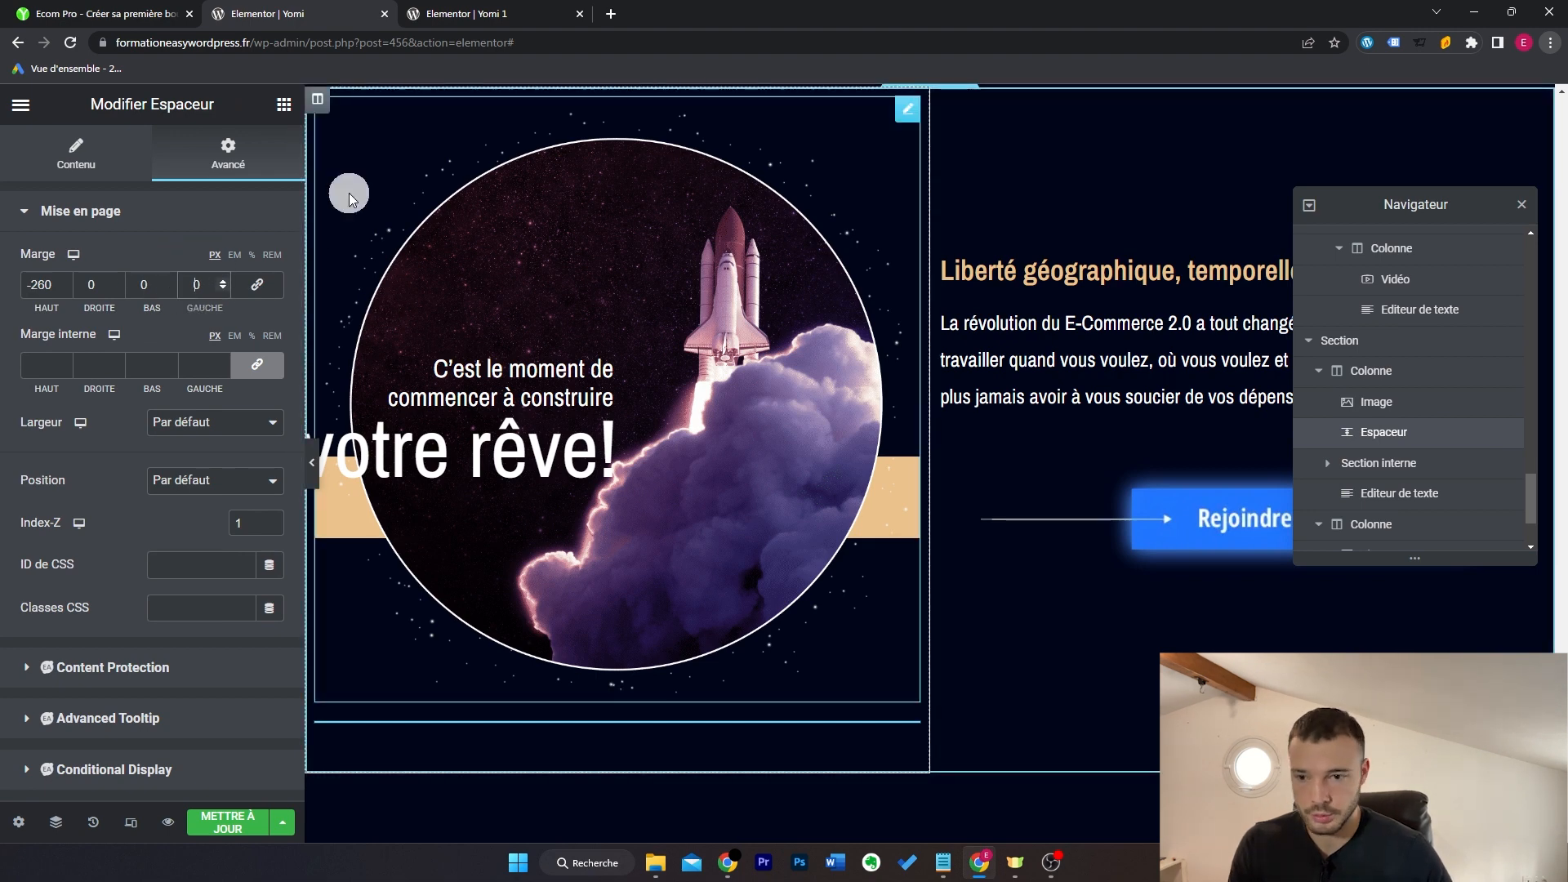
{"action": "key", "text": "BackSpace"}
{"action": "key", "text": "BackSpace"}
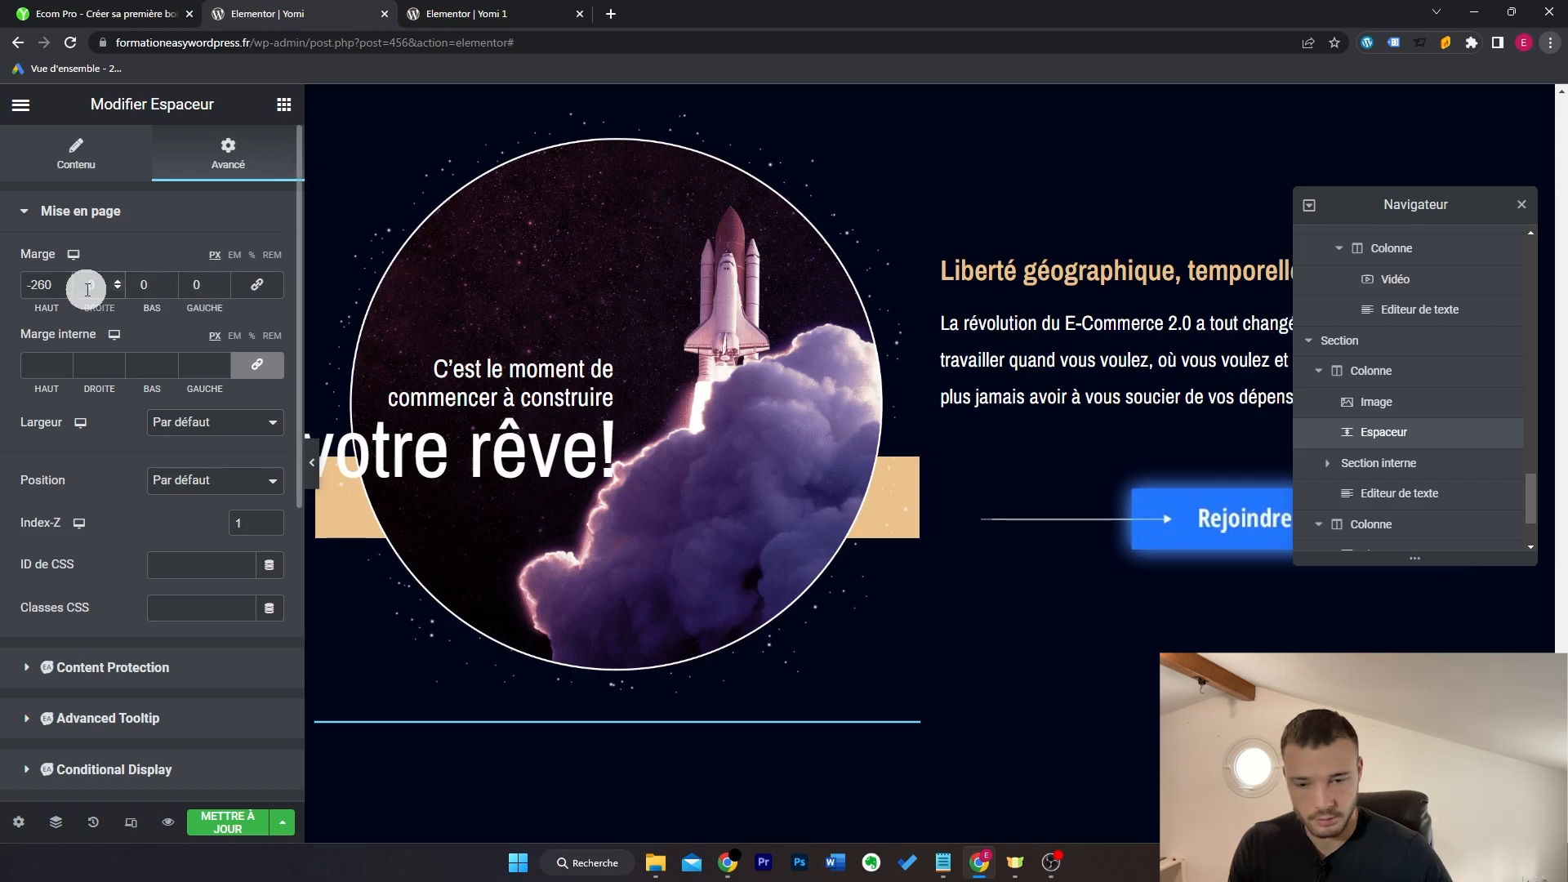
{"action": "type", "text": "200"}
Step: Preview the rocket section and compare its beige block, text and button placement with the reference page
{"action": "key", "text": "ctrl+p"}
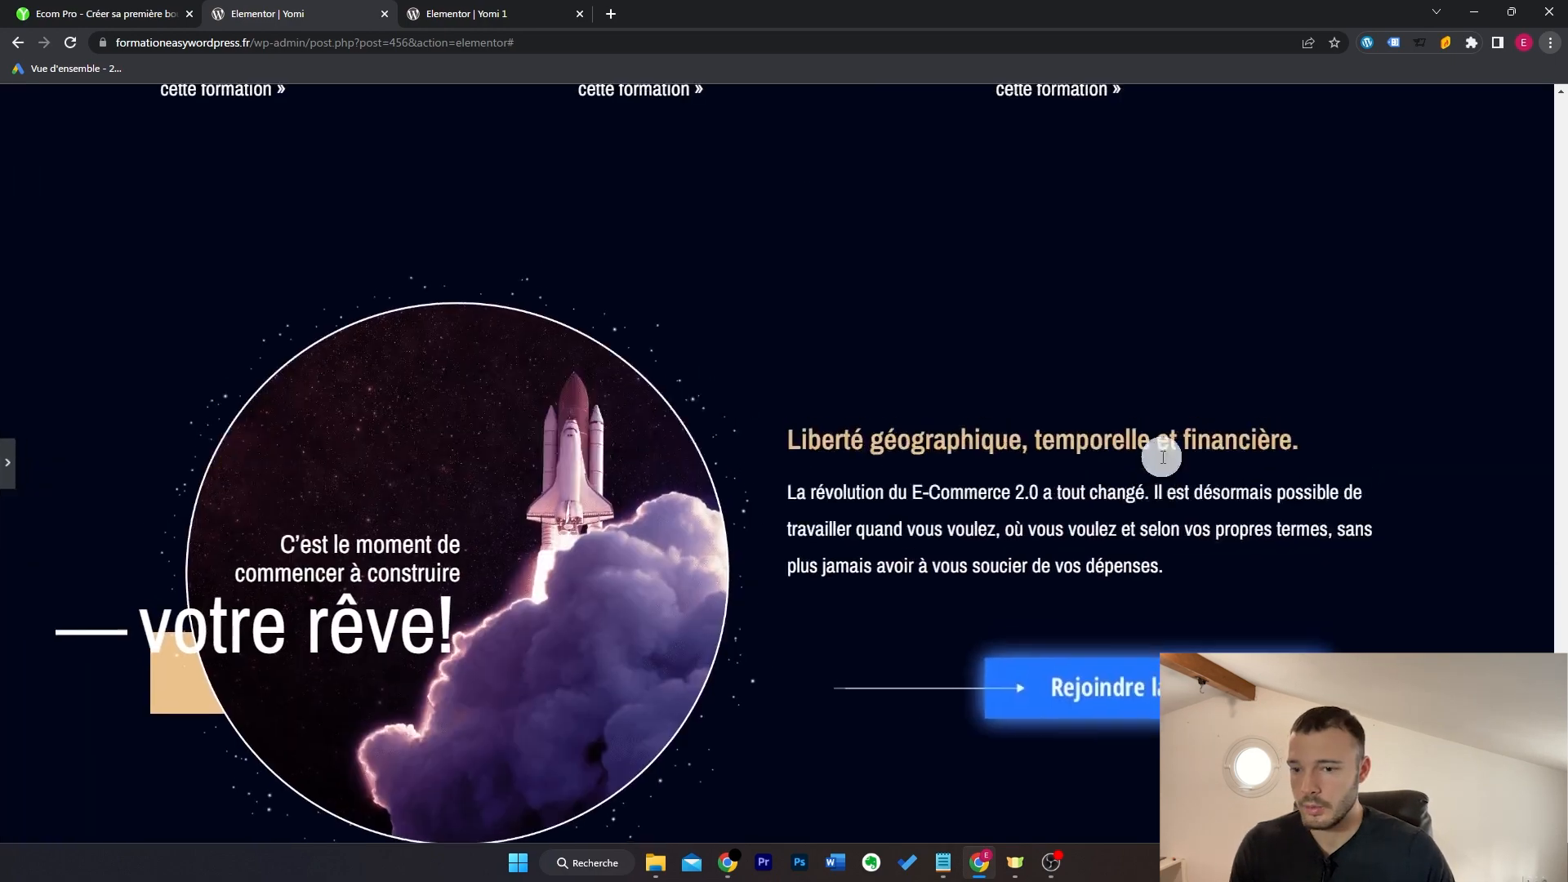
{"action": "left_click", "coordinate": [107, 9]}
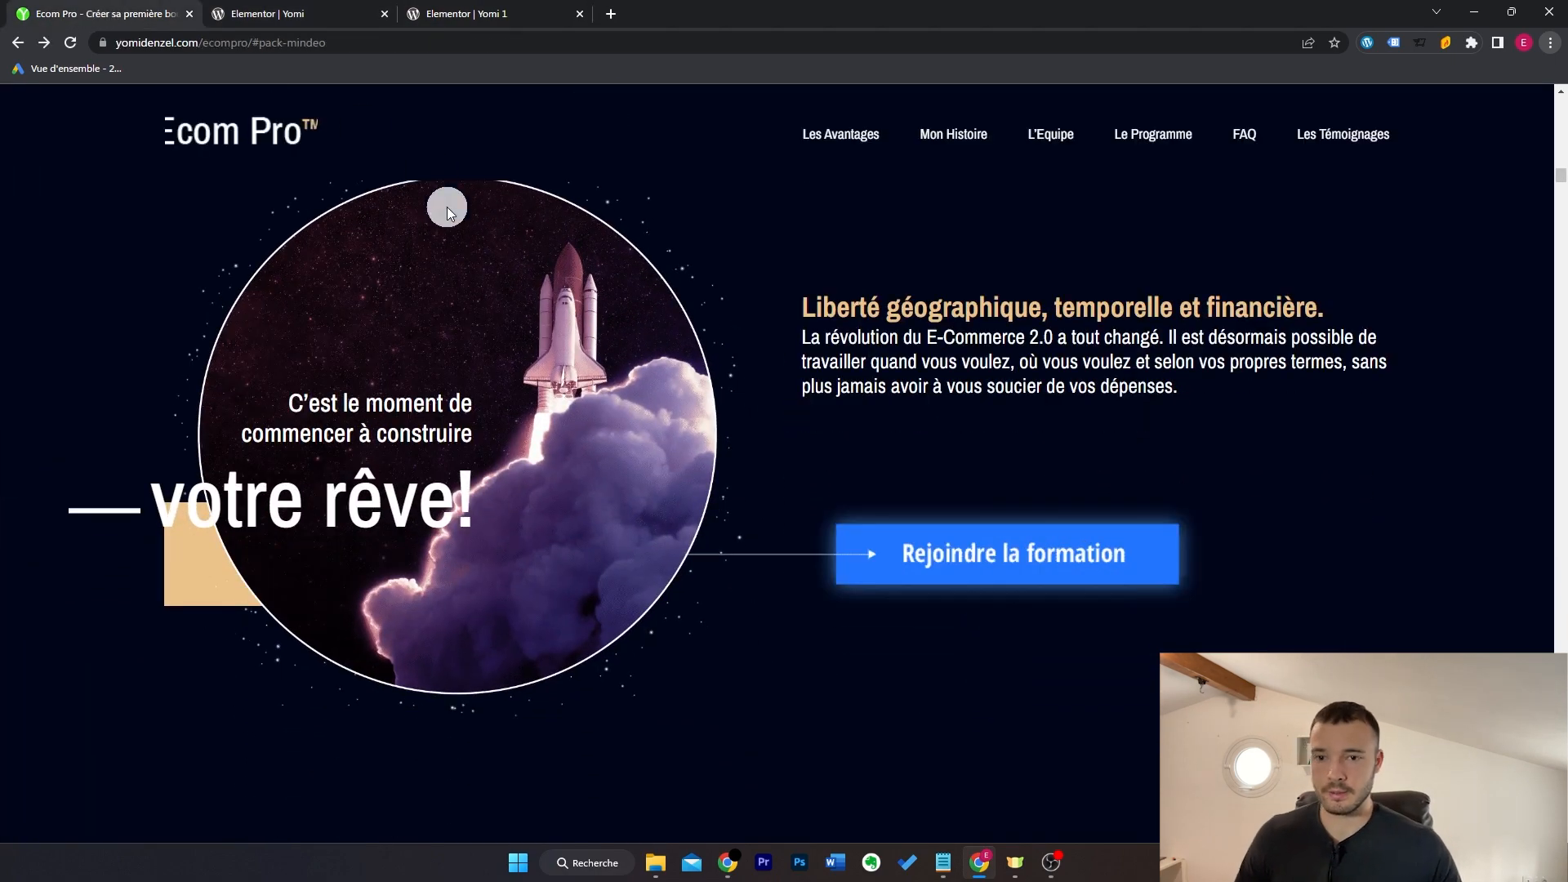
{"action": "left_click", "coordinate": [286, 9]}
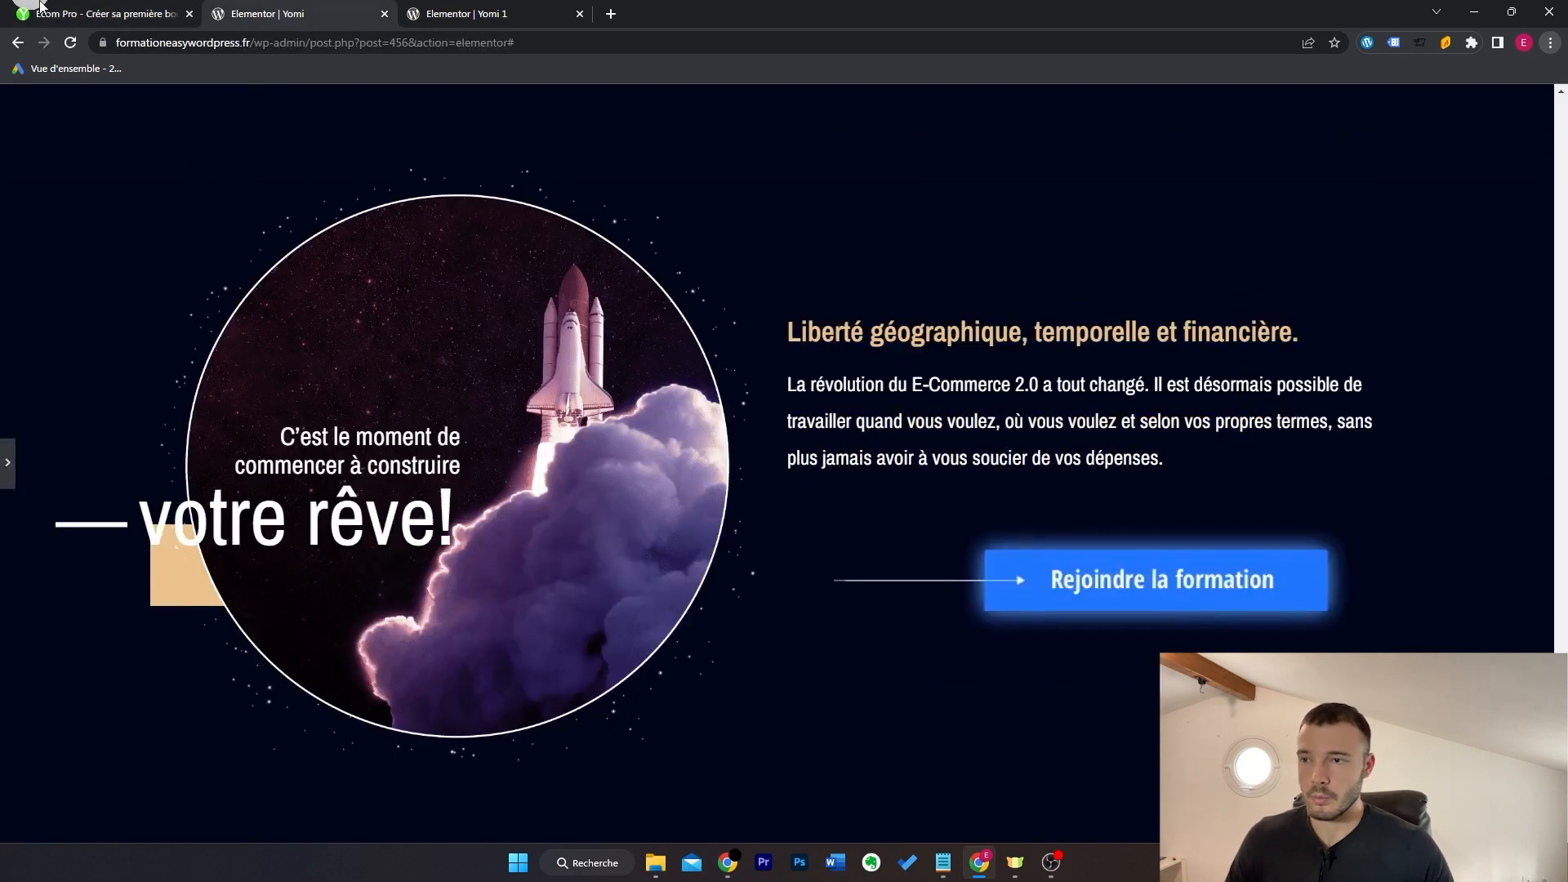
{"action": "left_click", "coordinate": [28, 7]}
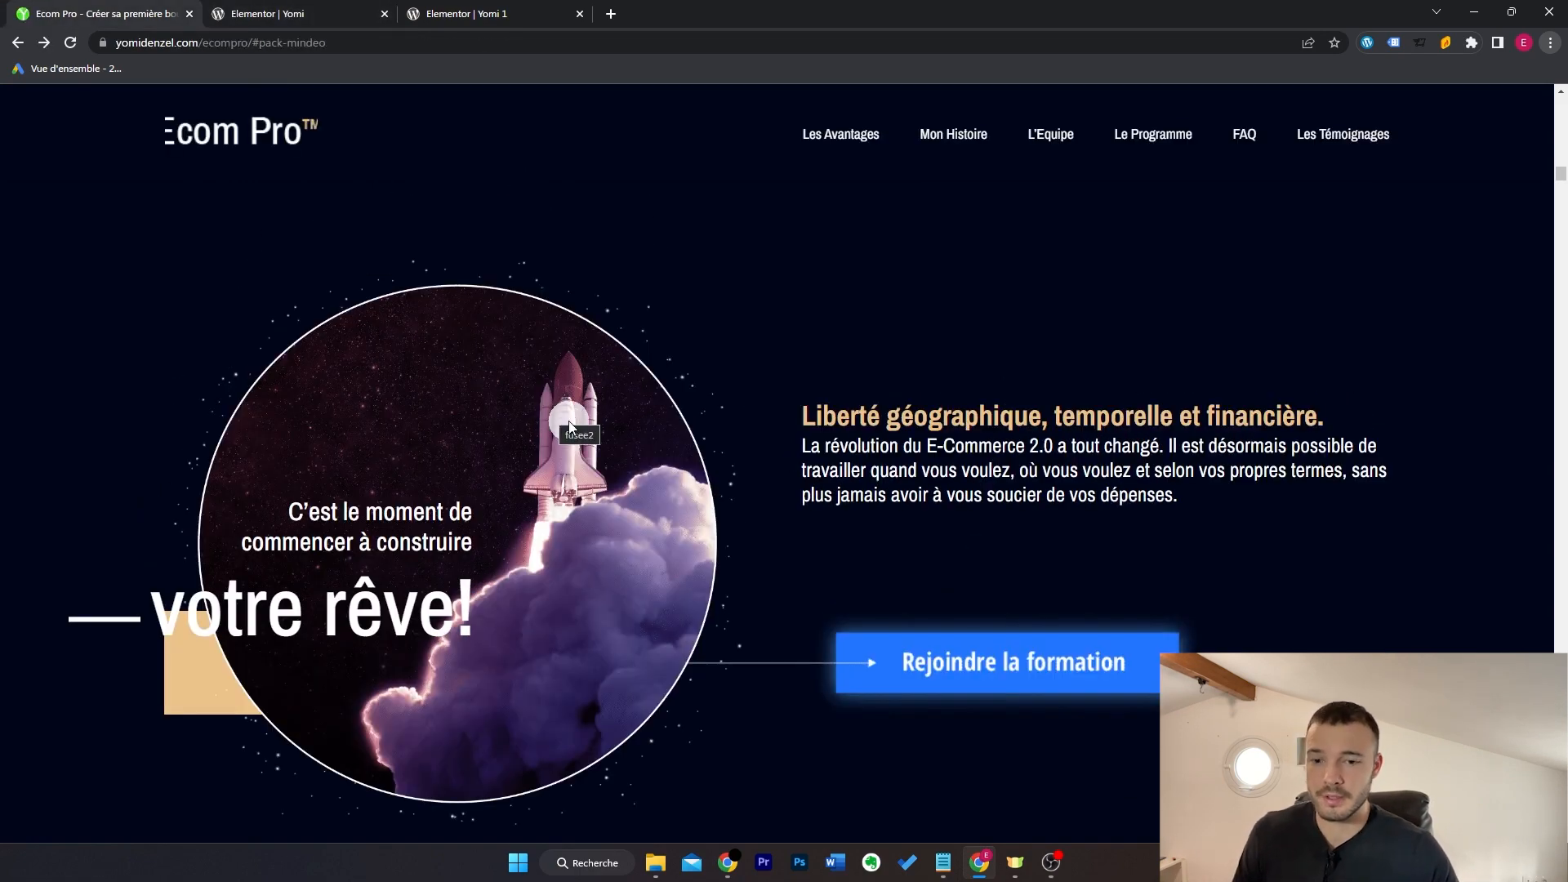
{"action": "left_click", "coordinate": [351, 12]}
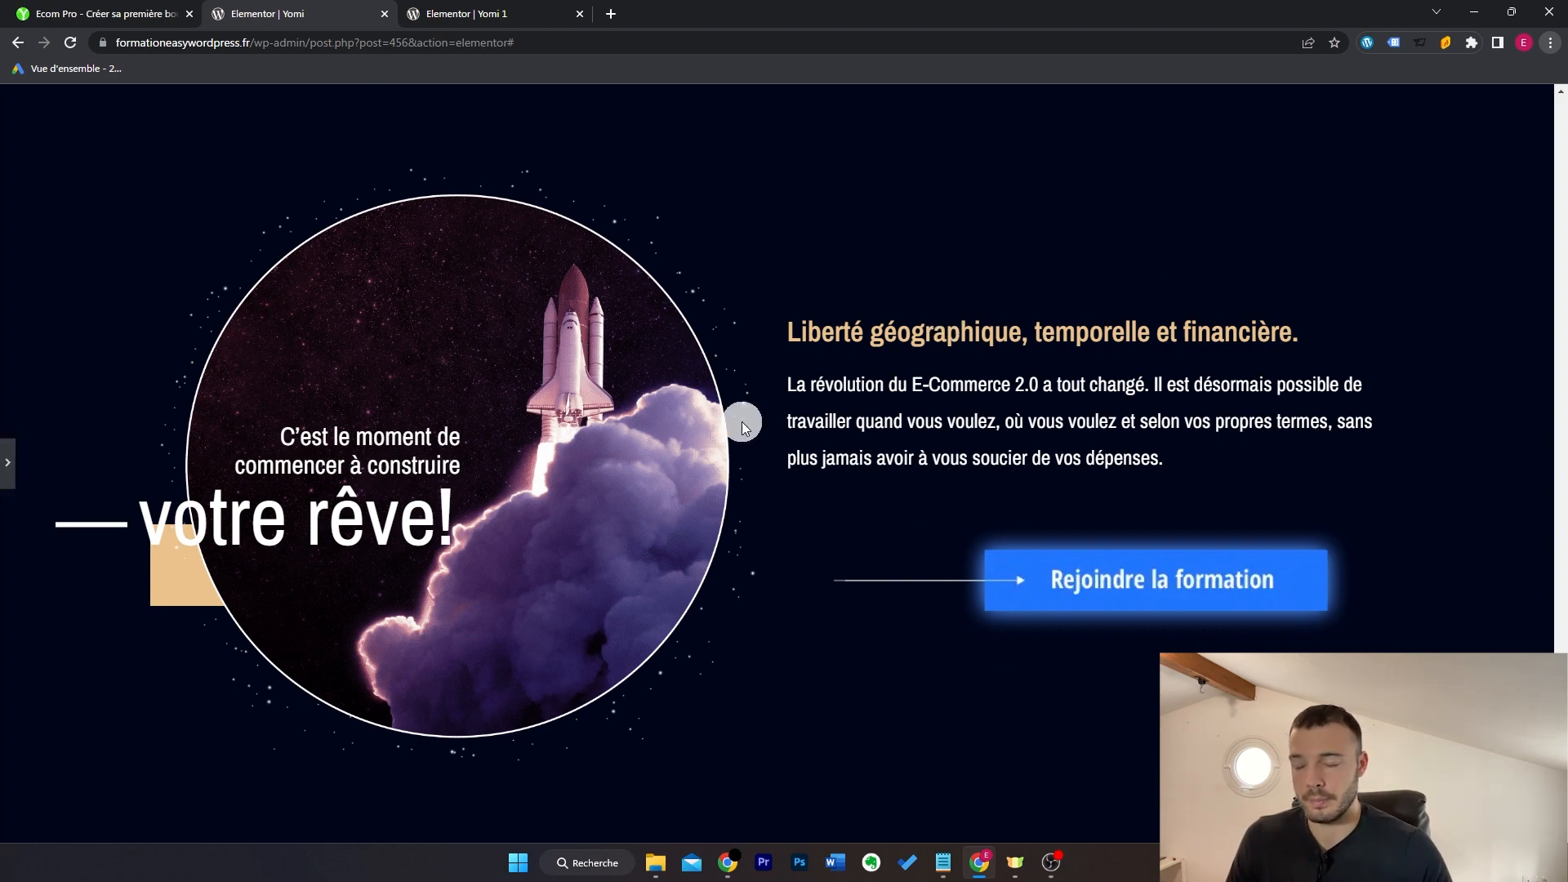
{"action": "left_click", "coordinate": [147, 14]}
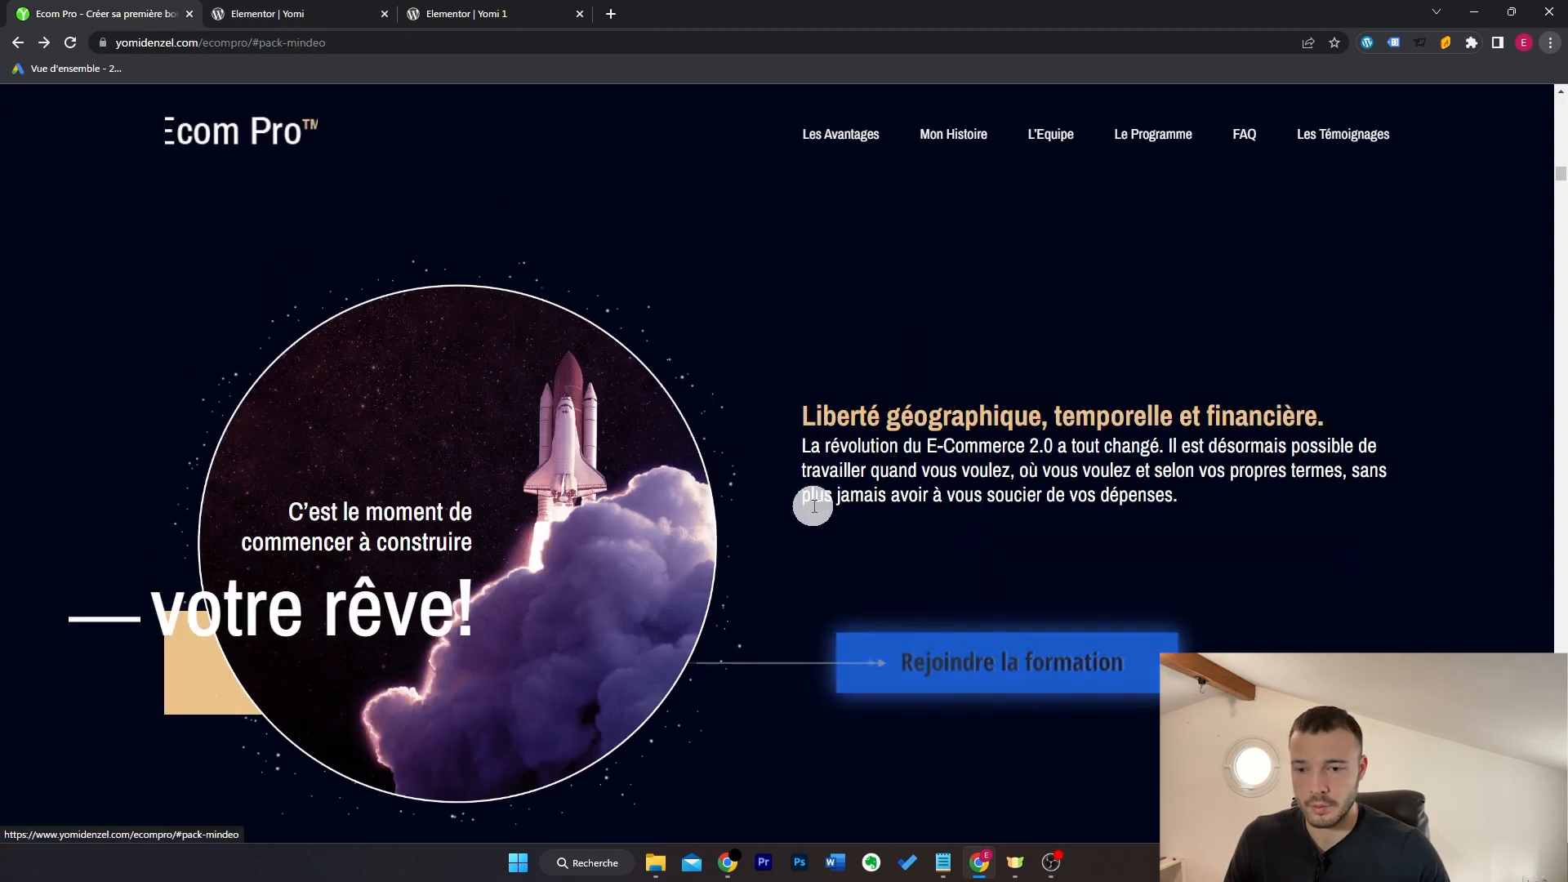
{"action": "left_click", "coordinate": [295, 10]}
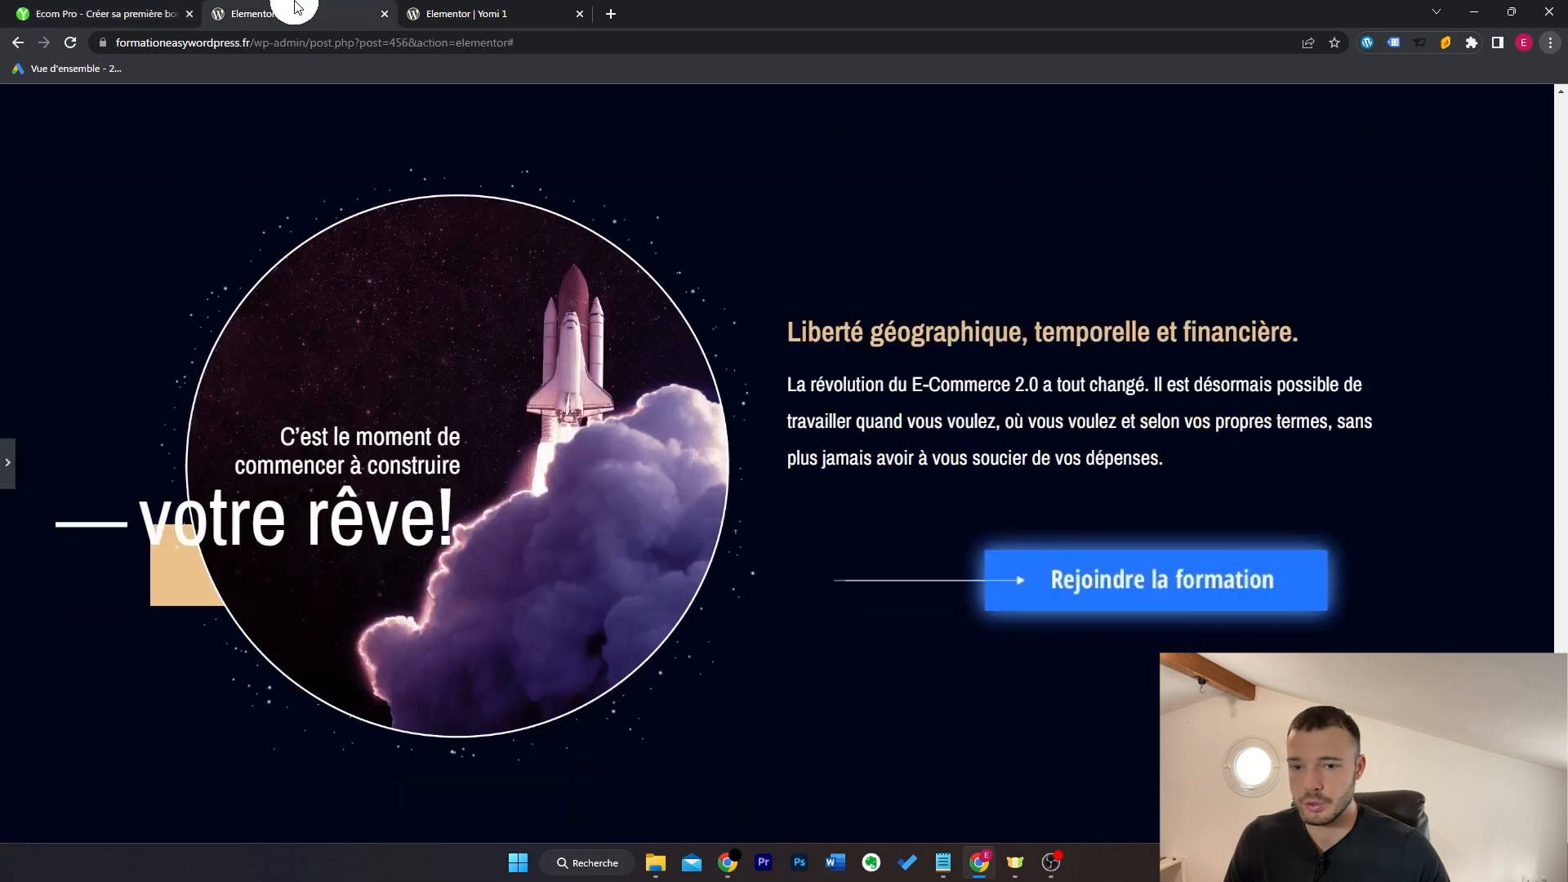
Step: Shift the "Rejoindre la formation" button image with class bouton_noir using margins of 200 px right and -200 px left
{"action": "left_click", "coordinate": [4, 472]}
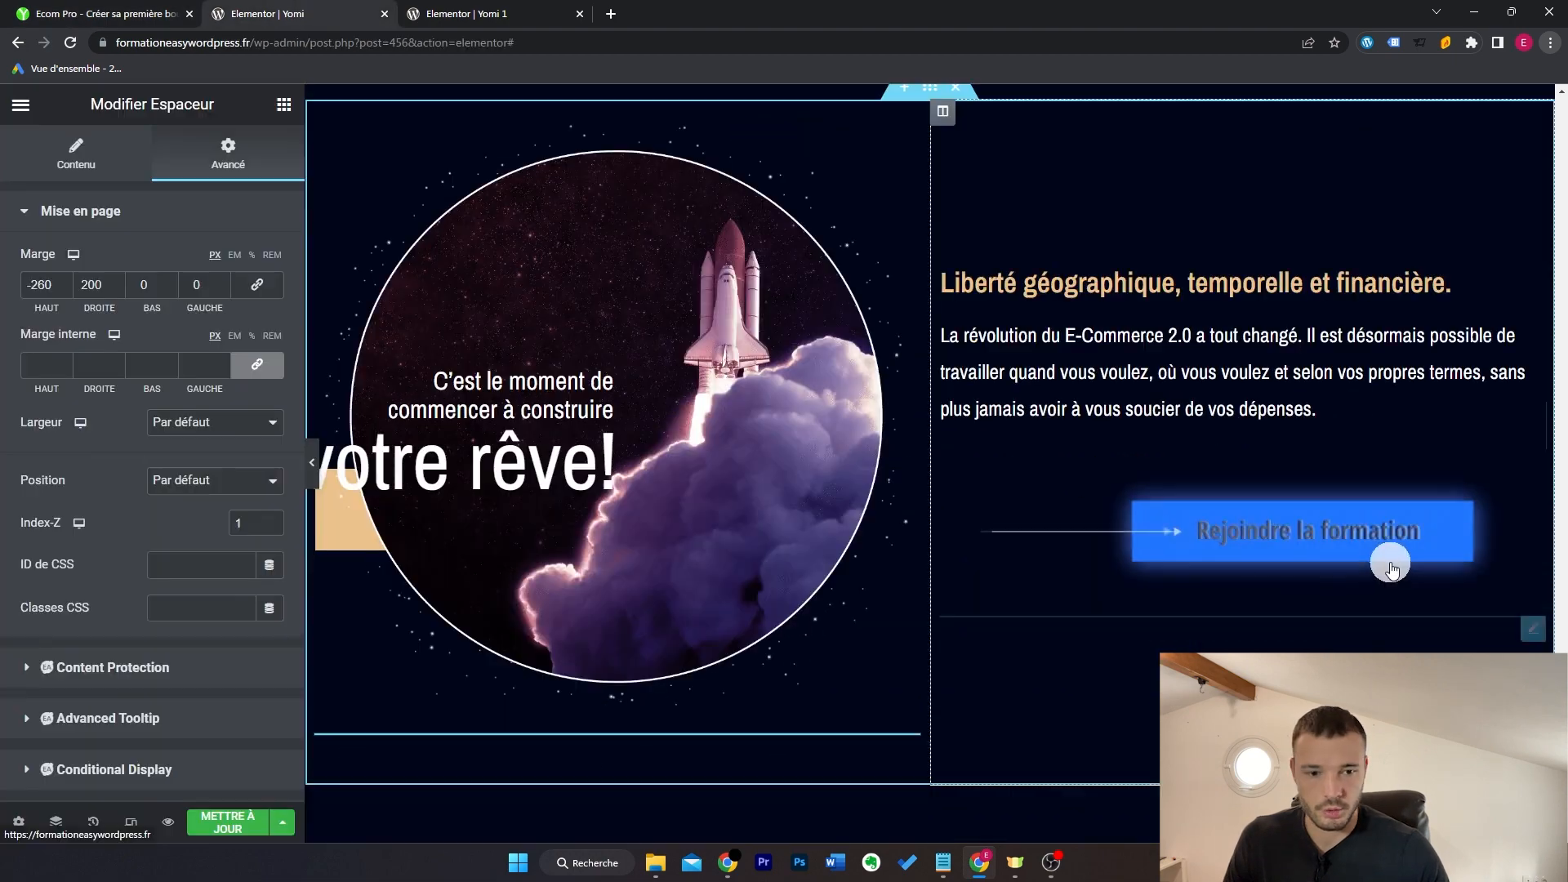
{"action": "left_click", "coordinate": [55, 824]}
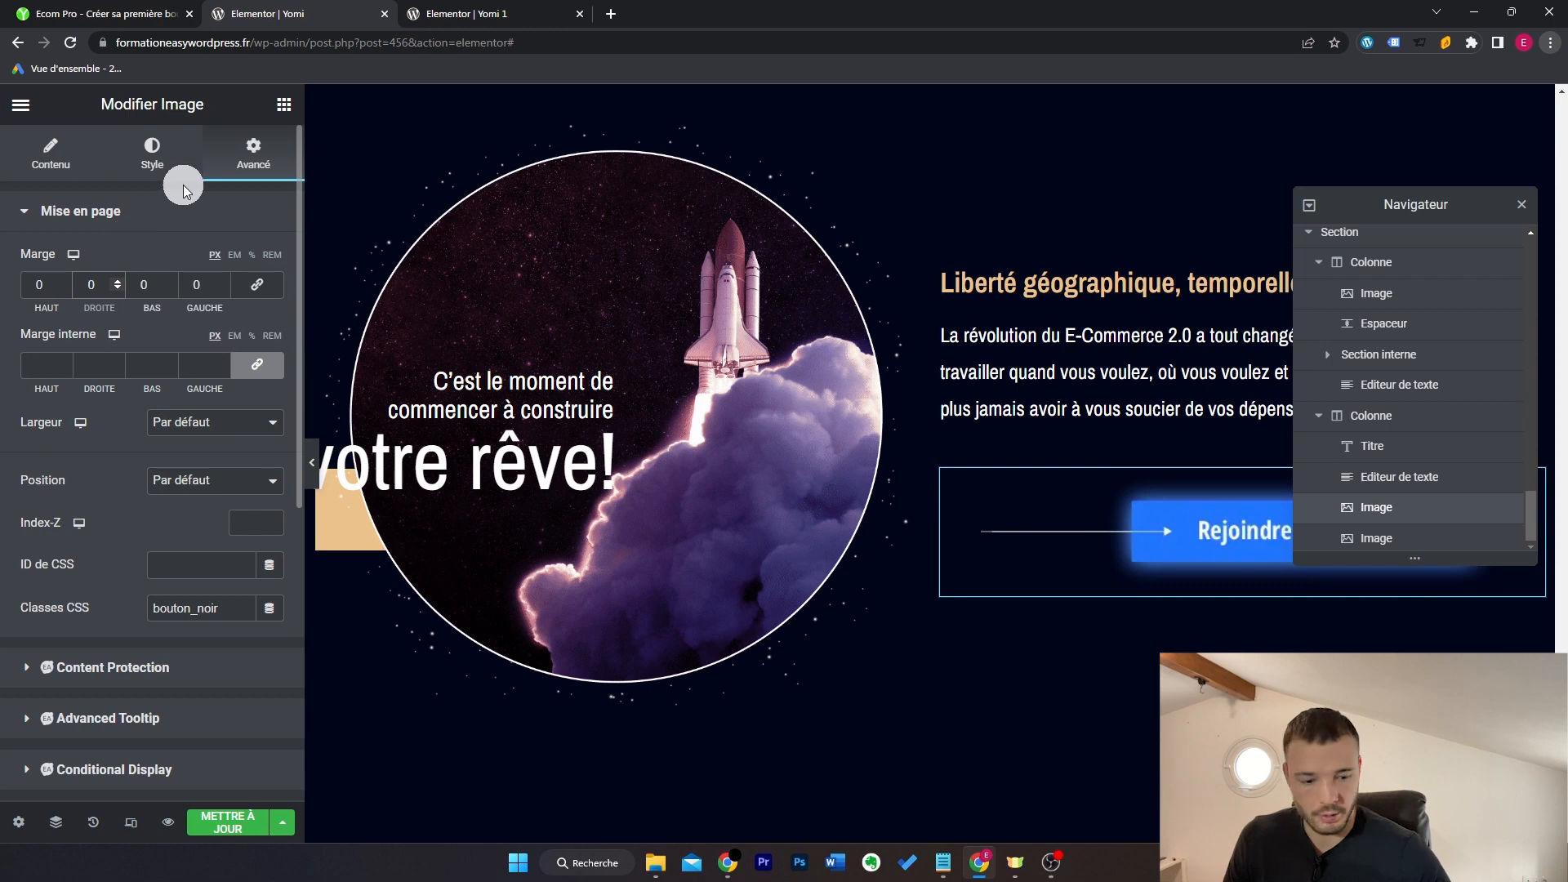
{"action": "type", "text": "200"}
{"action": "key", "text": "Tab"}
{"action": "type", "text": "-200"}
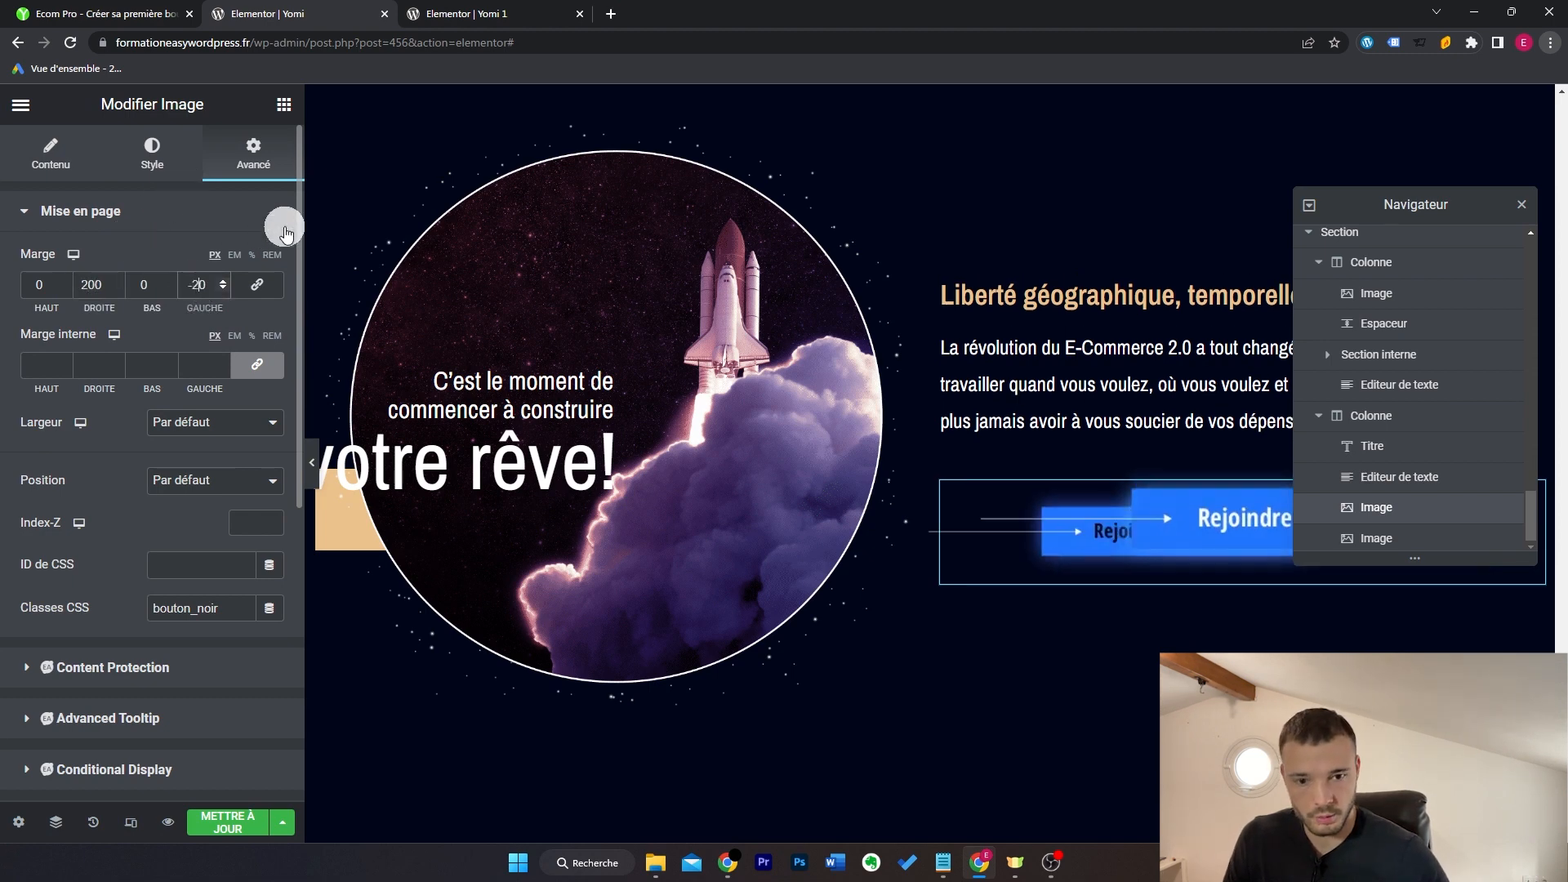
Step: Give the overlaid button image with class bouton_blanc margins of 200 px right and -200 px left to match the other one
{"action": "left_click", "coordinate": [1471, 538]}
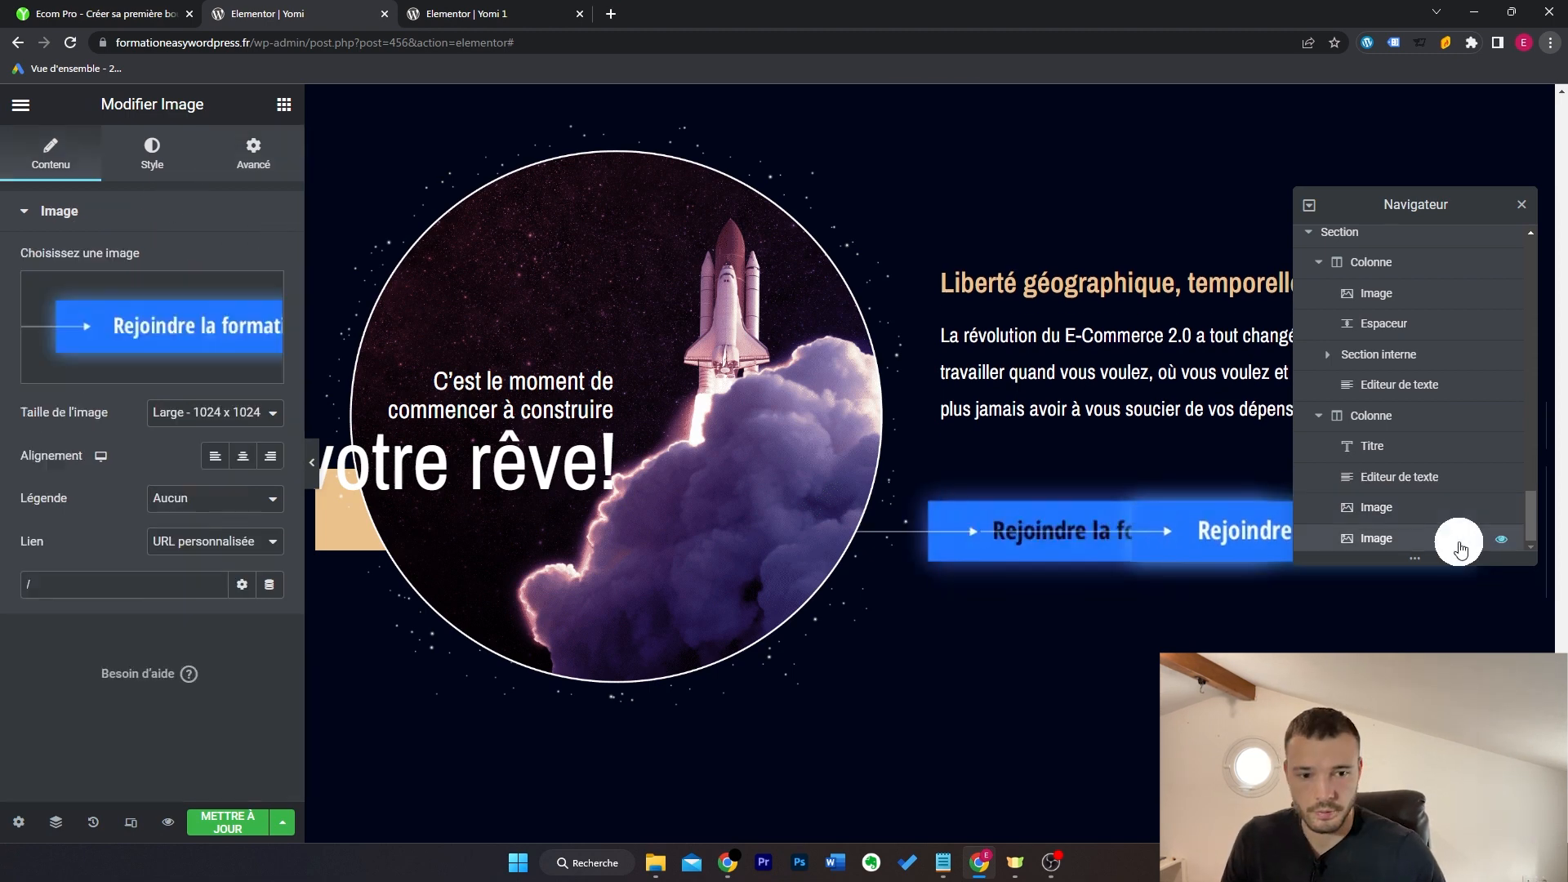
{"action": "left_click", "coordinate": [254, 154]}
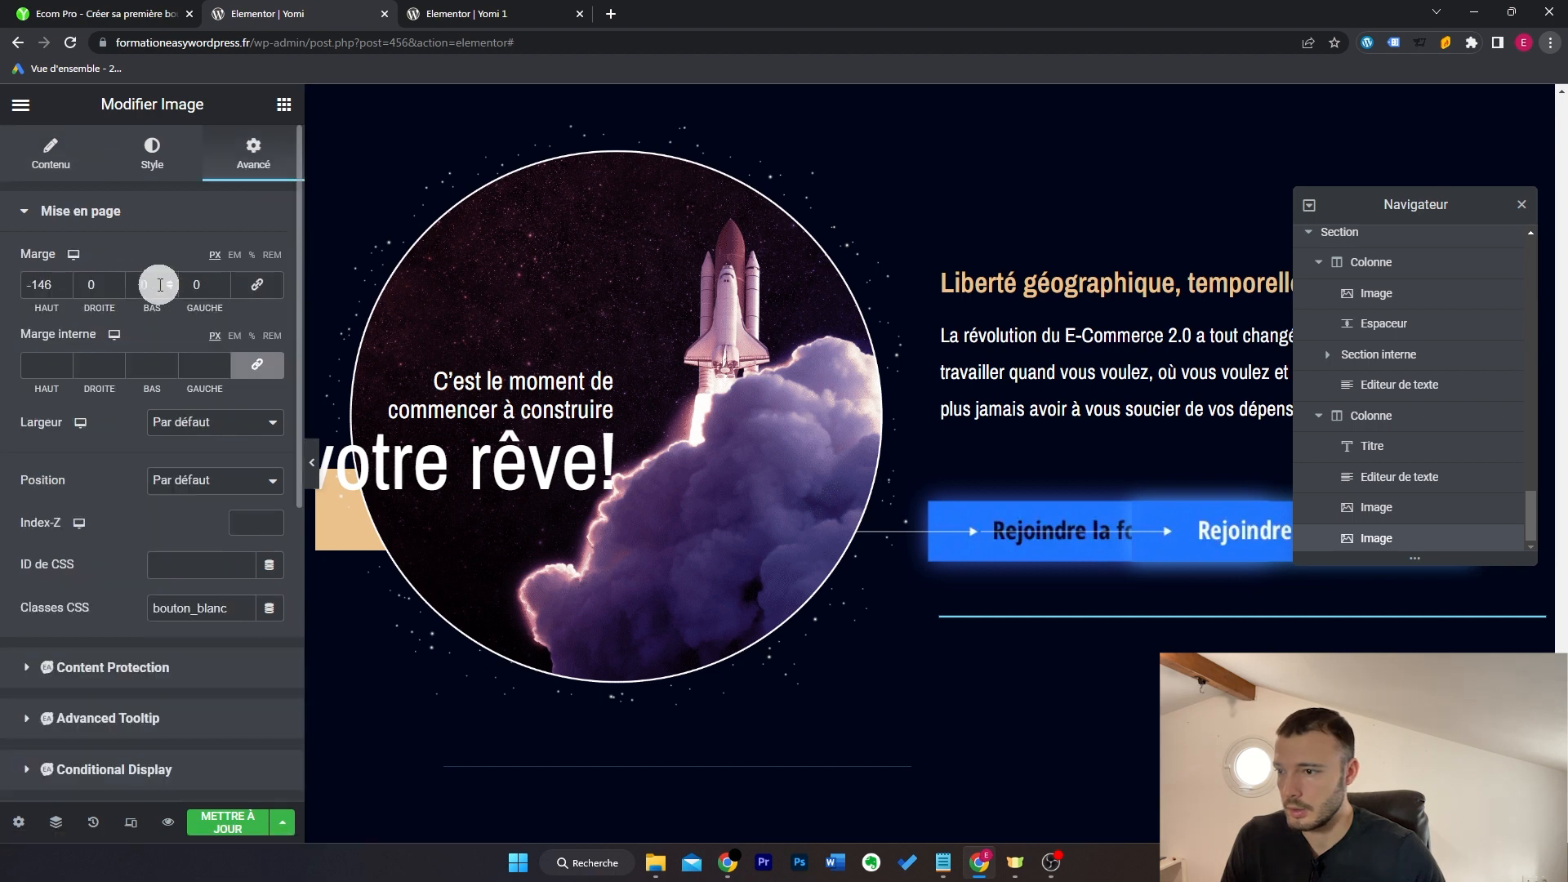
{"action": "left_click", "coordinate": [92, 280]}
{"action": "type", "text": "200"}
{"action": "left_click", "coordinate": [260, 191]}
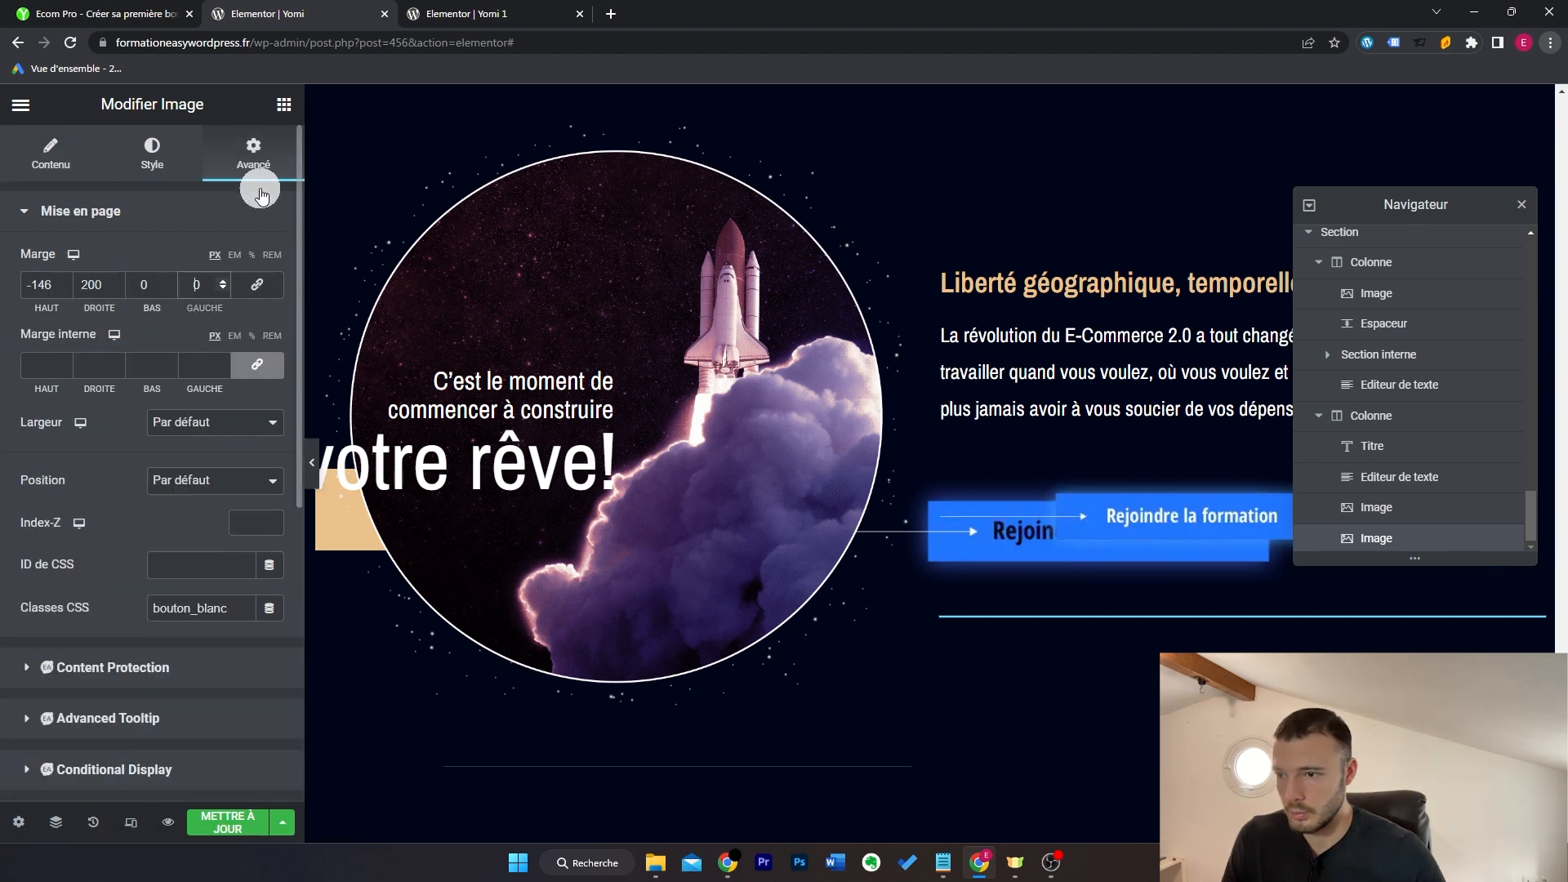
{"action": "type", "text": "-200"}
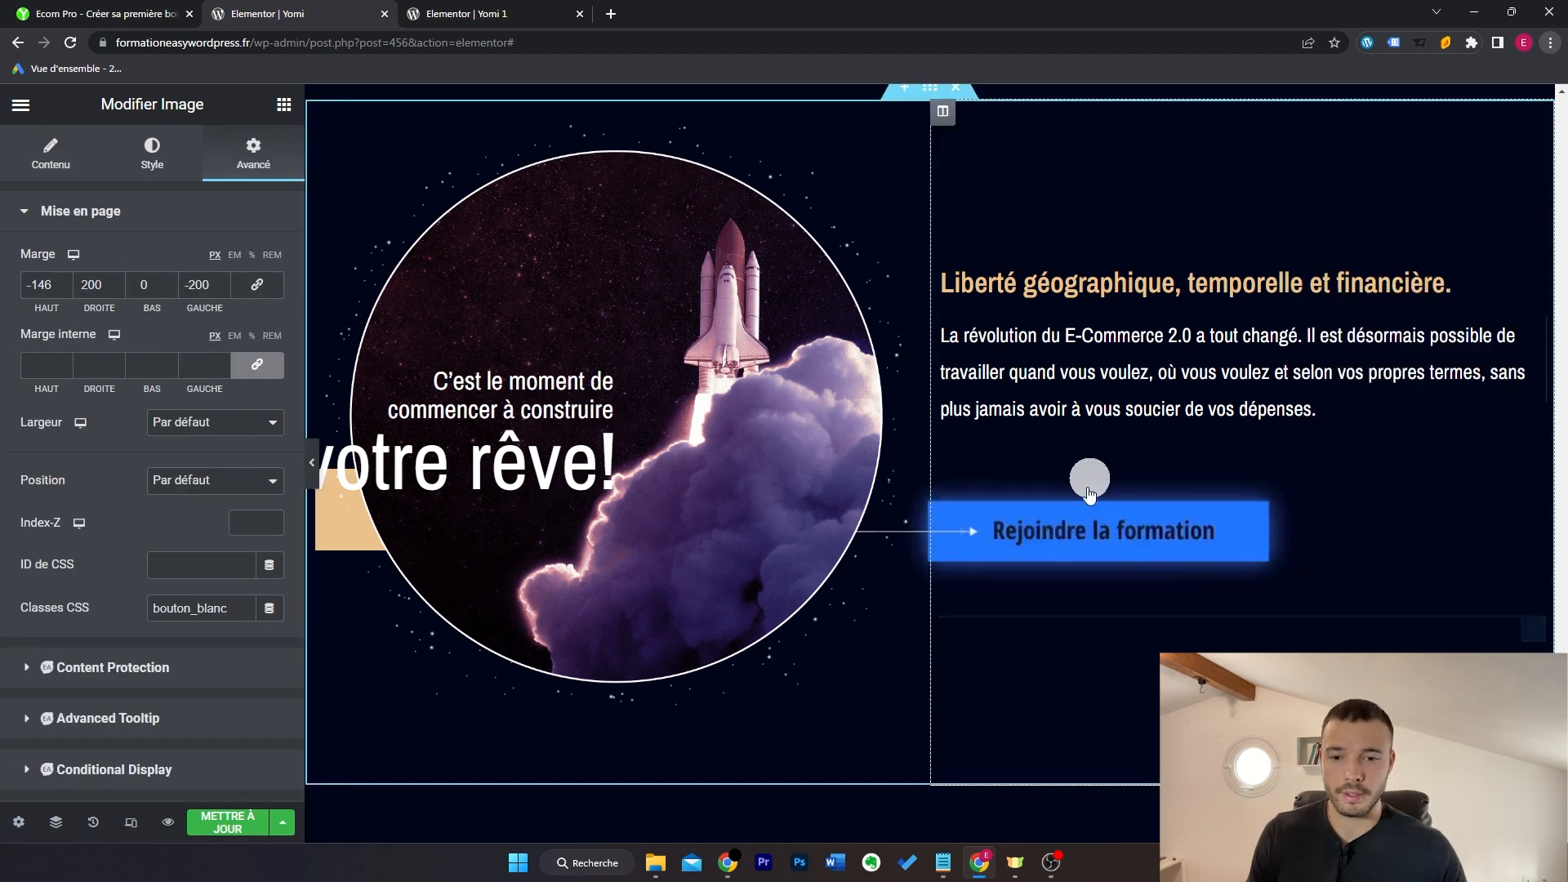
Step: Check the button's hover effect on the reference page and examine the bar-pattern divider above "Les avantages"
{"action": "left_click", "coordinate": [163, 14]}
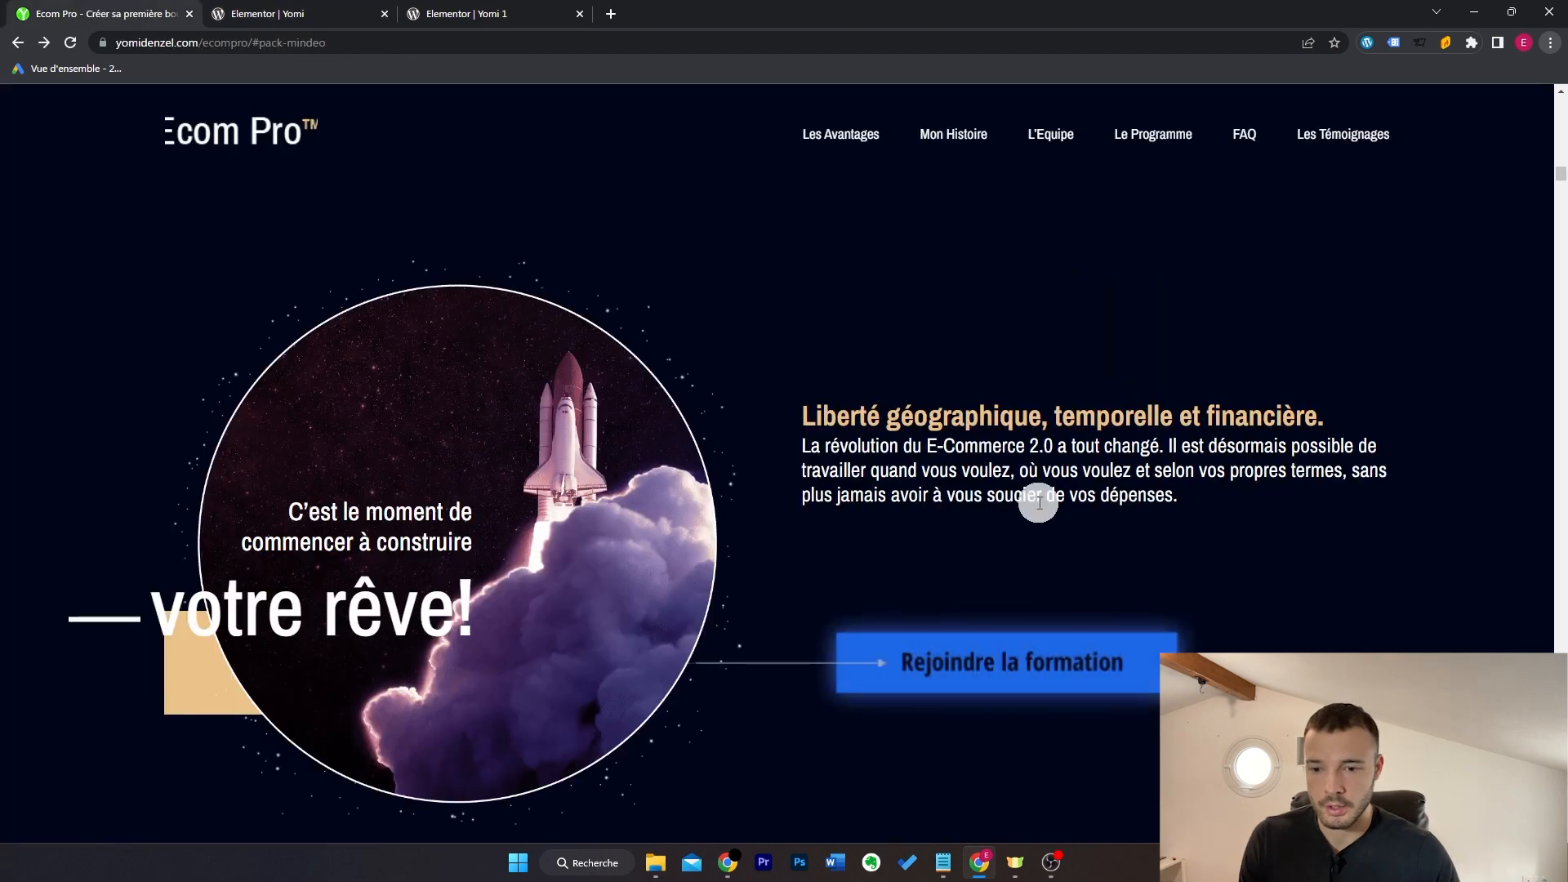
{"action": "scroll", "coordinate": [1171, 479], "scroll_direction": "down", "scroll_amount": 1}
{"action": "scroll", "coordinate": [987, 387], "scroll_direction": "down", "scroll_amount": 6}
{"action": "scroll", "coordinate": [730, 430], "scroll_direction": "down", "scroll_amount": 2}
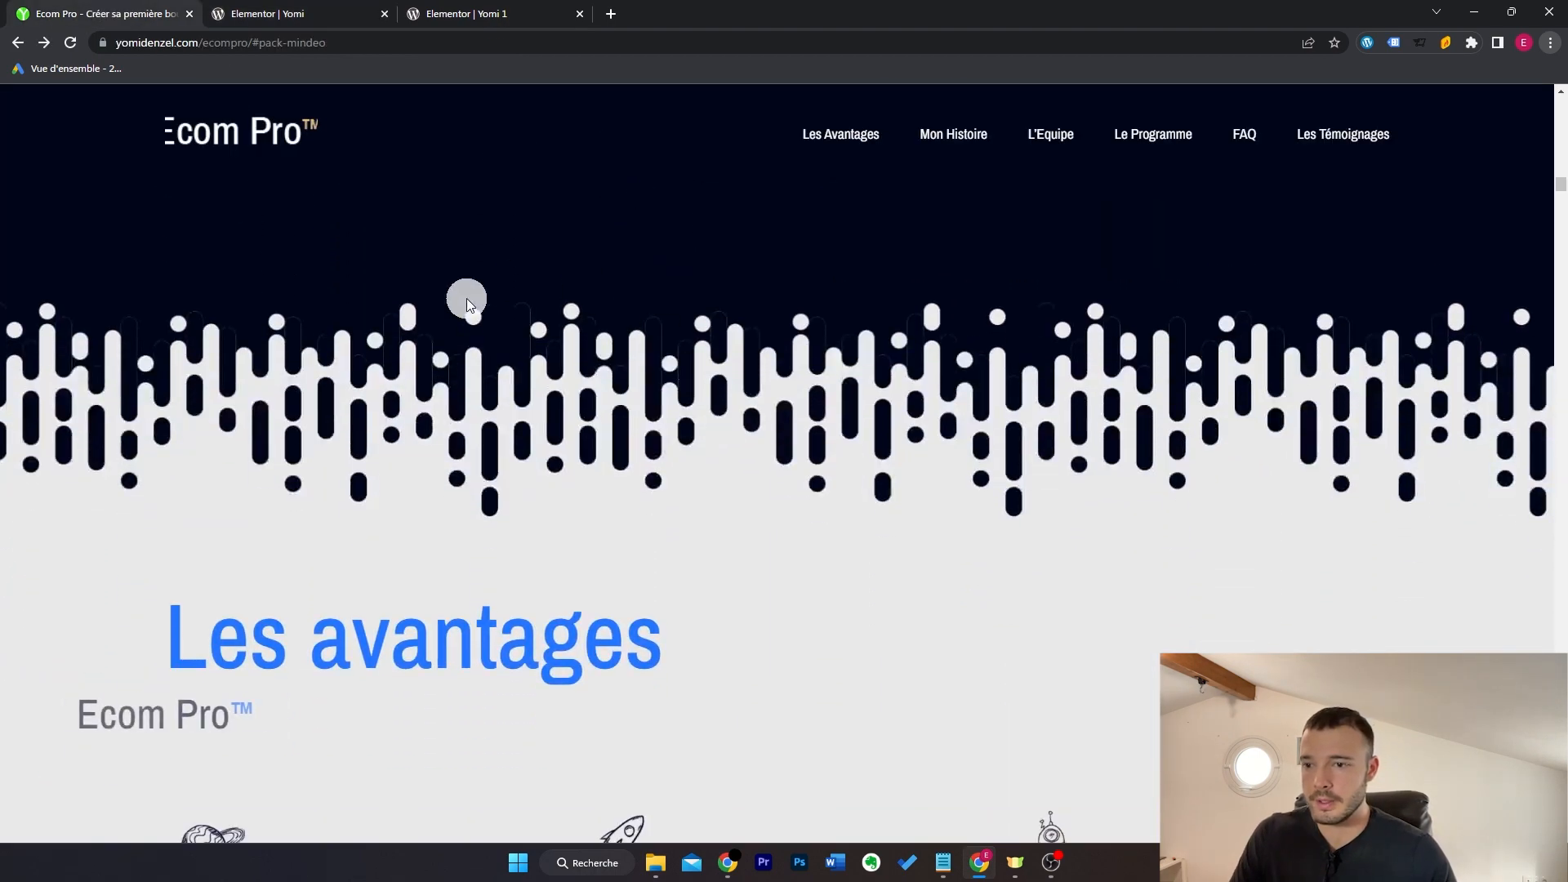
{"action": "scroll", "coordinate": [895, 331], "scroll_direction": "up", "scroll_amount": 1}
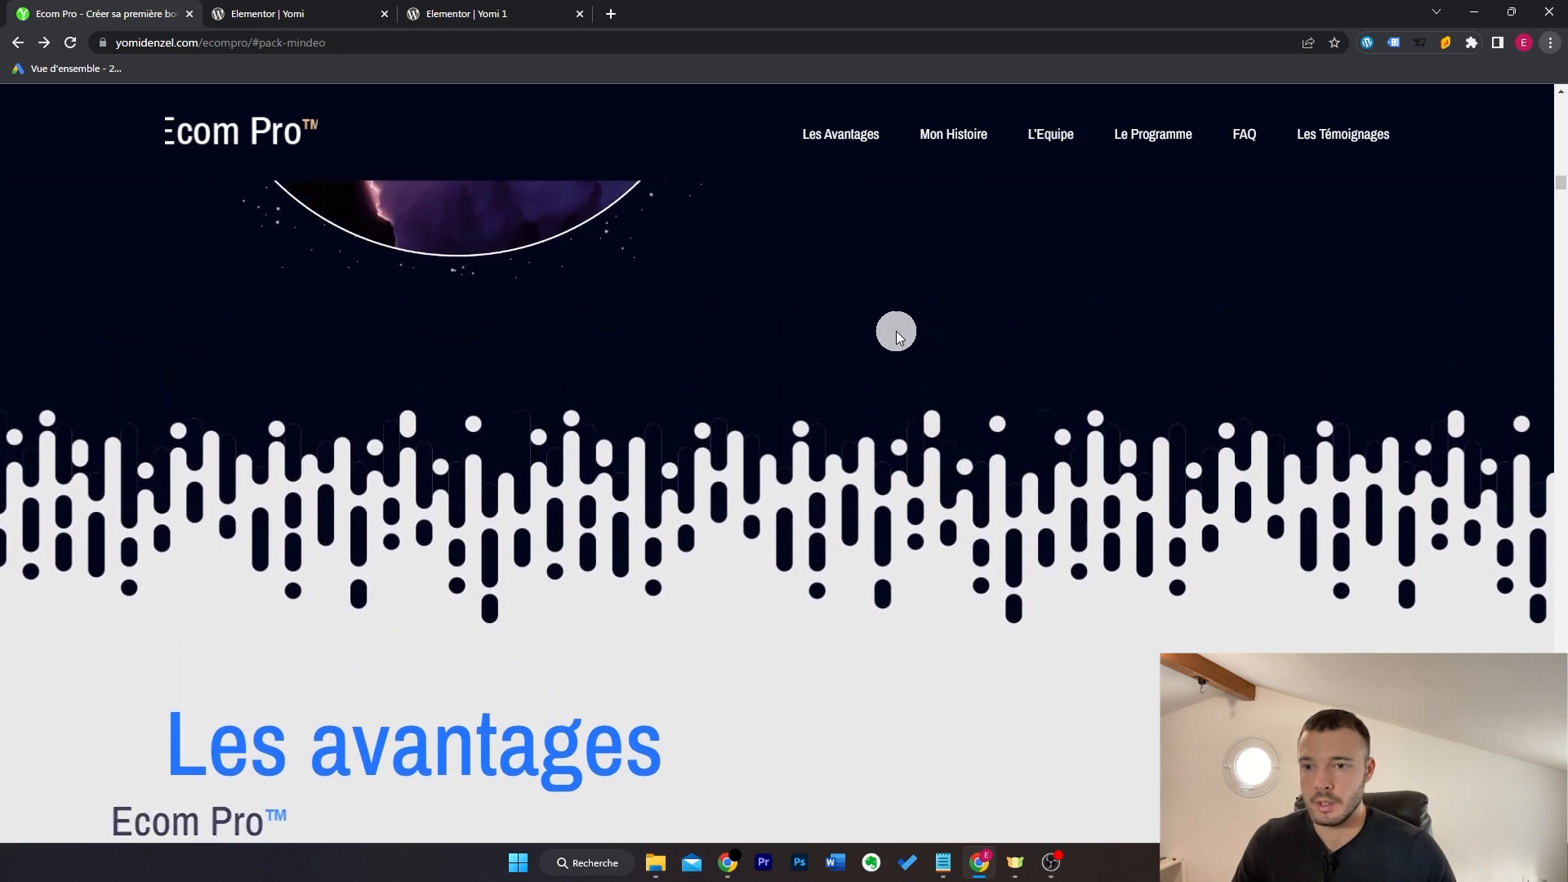
{"action": "scroll", "coordinate": [355, 506], "scroll_direction": "down", "scroll_amount": 2}
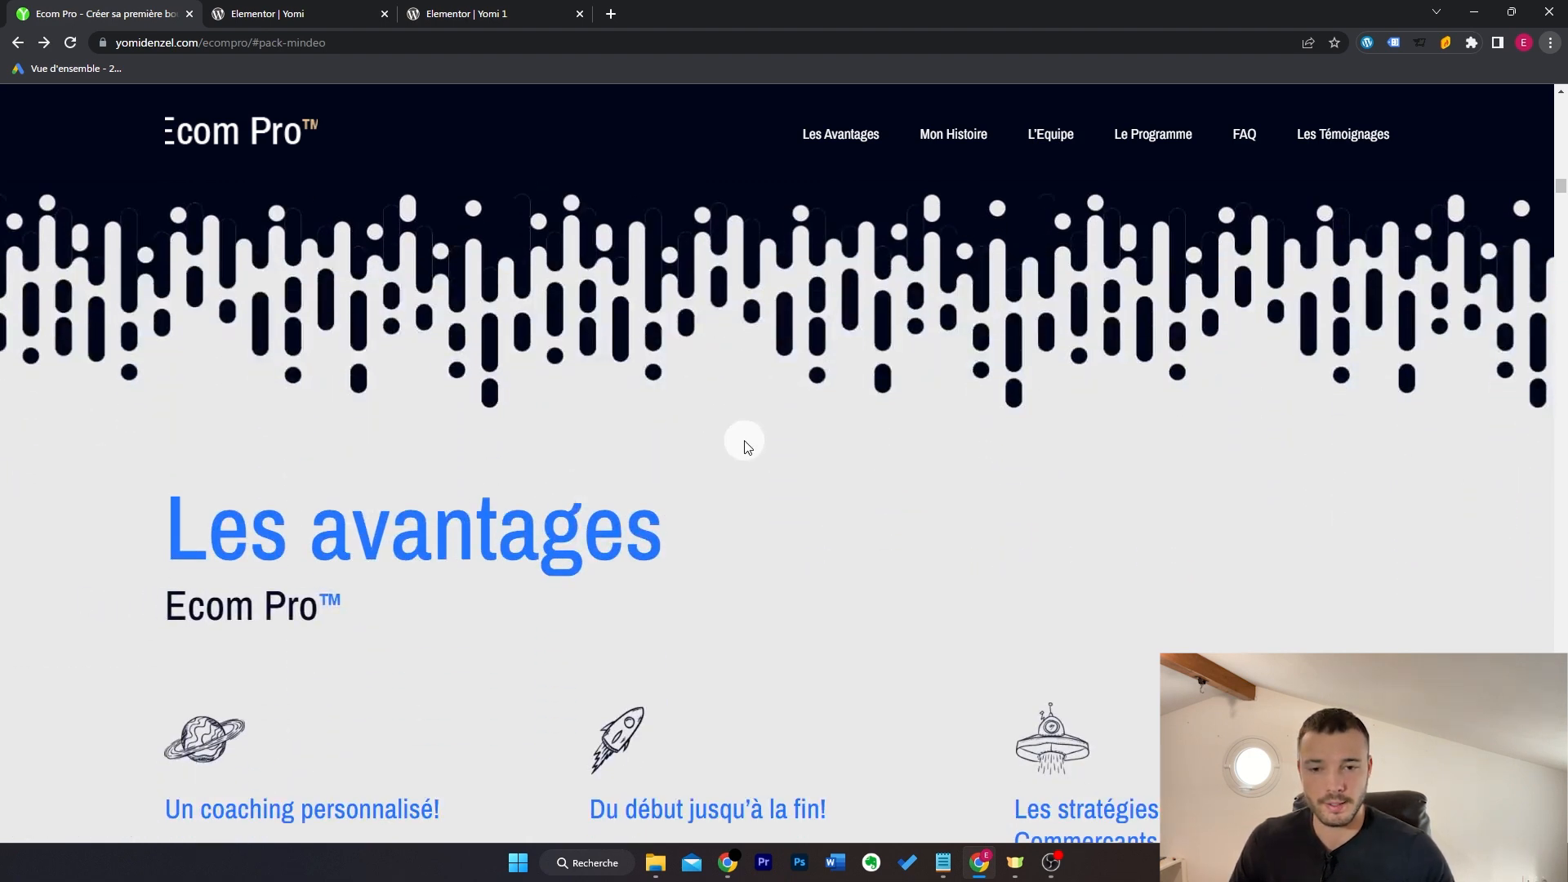
{"action": "left_click_drag", "start_coordinate": [620, 237], "coordinate": [621, 451]}
Step: Add a single-column section below the rocket section of the Elementor page and stretch it to full width
{"action": "key", "text": "ctrl+Tab"}
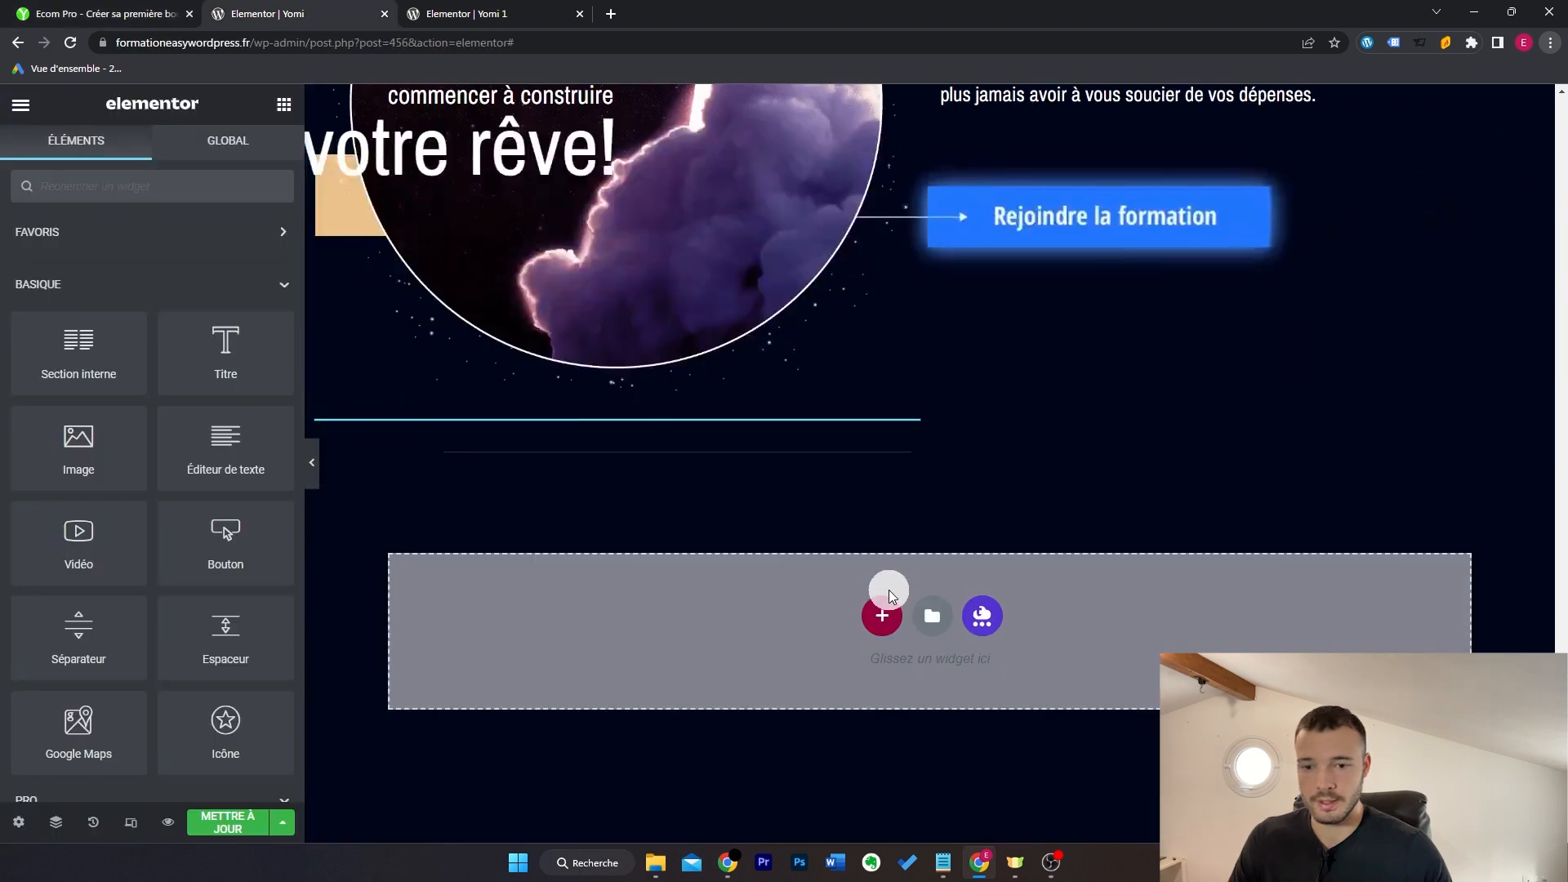
{"action": "left_click", "coordinate": [882, 612]}
{"action": "left_click", "coordinate": [707, 675]}
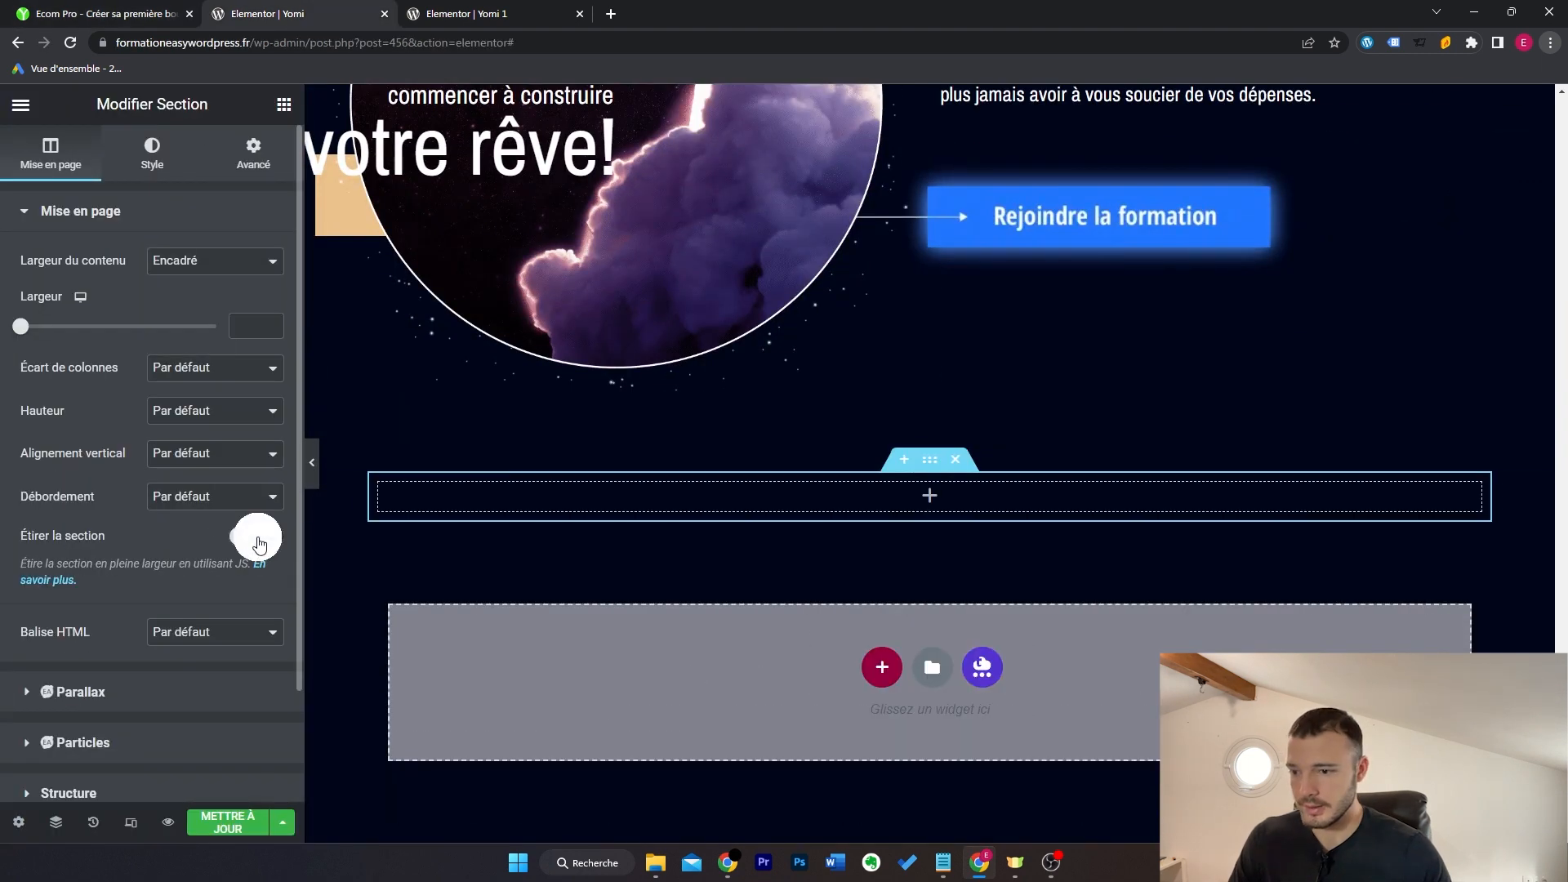
{"action": "left_click", "coordinate": [257, 535]}
Step: Give the new section a classic background using the dark and light bar-pattern image from the media library
{"action": "left_click", "coordinate": [181, 155]}
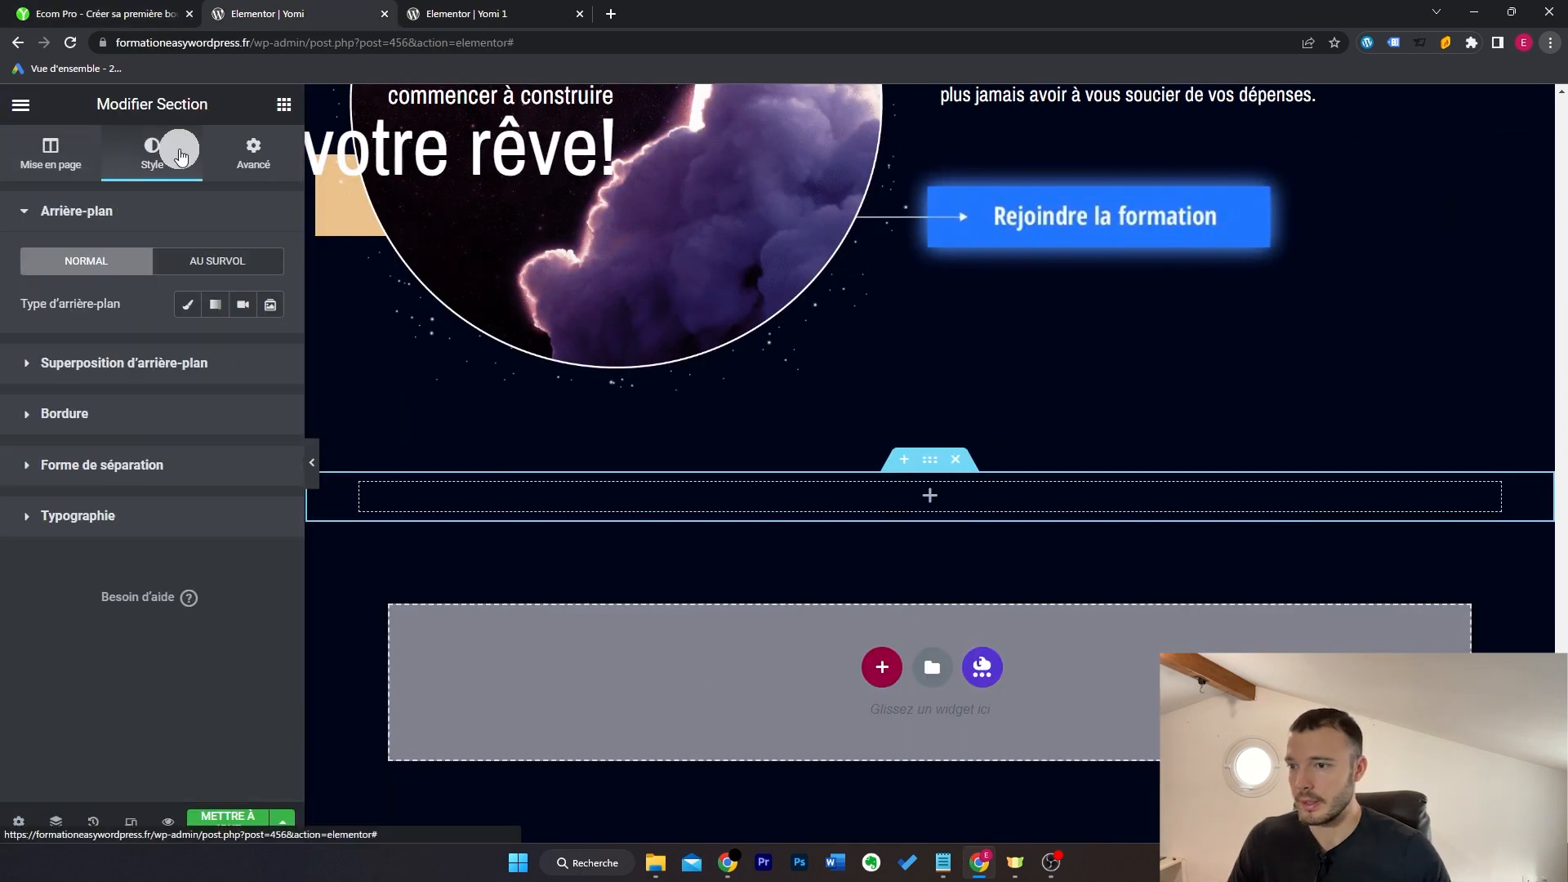
{"action": "left_click", "coordinate": [188, 304]}
{"action": "left_click", "coordinate": [196, 434]}
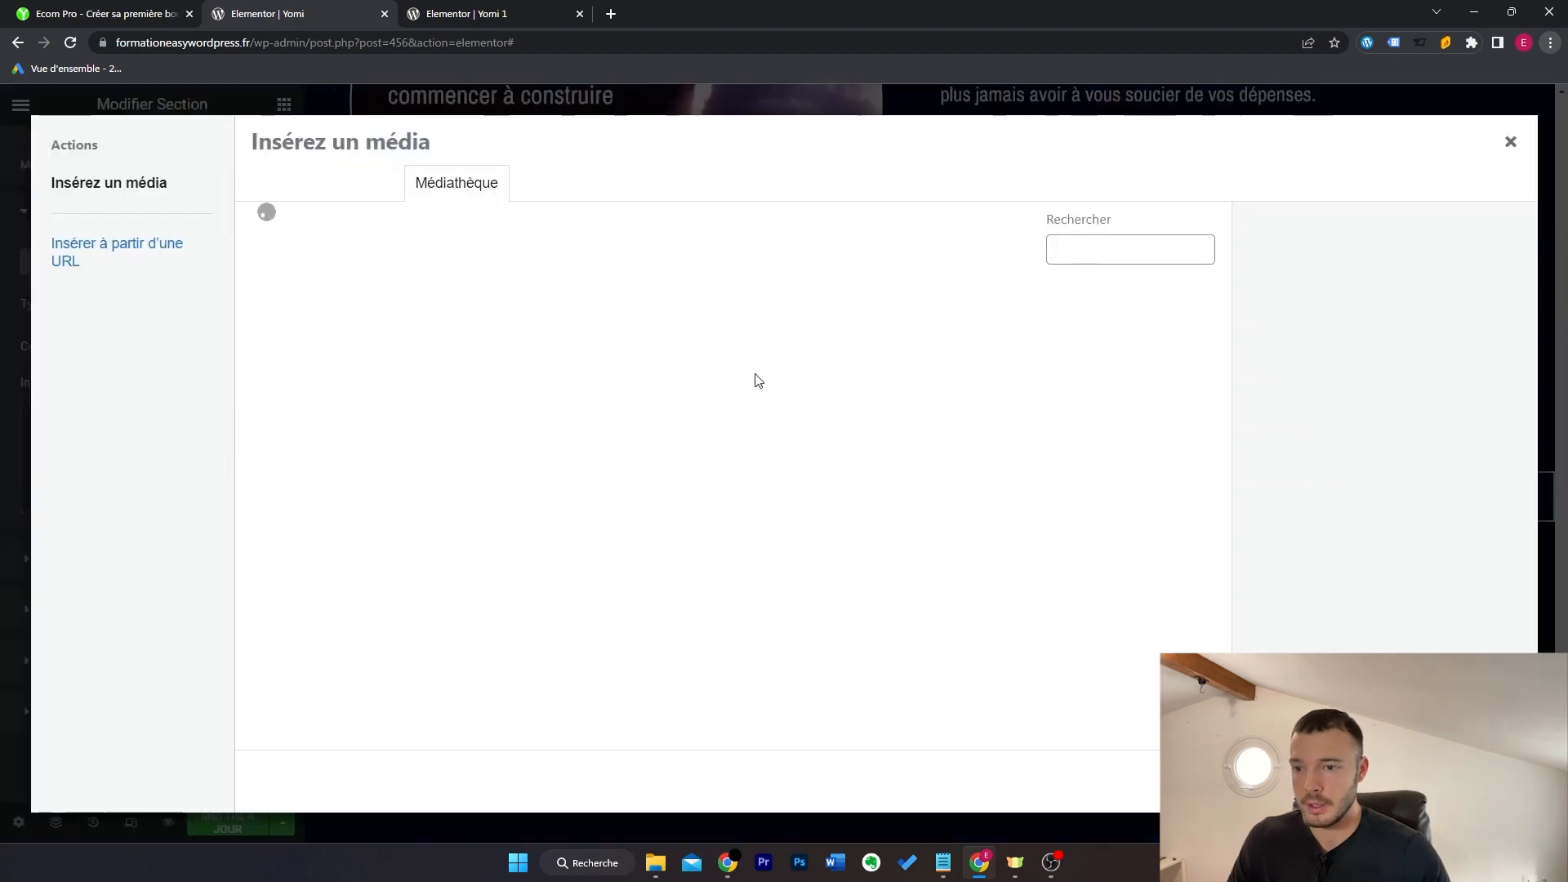
{"action": "left_click", "coordinate": [771, 360]}
{"action": "left_click", "coordinate": [771, 360]}
Step: Set the bar-pattern section's height to a minimum of 297 px so the pattern shows once
{"action": "left_click", "coordinate": [61, 159]}
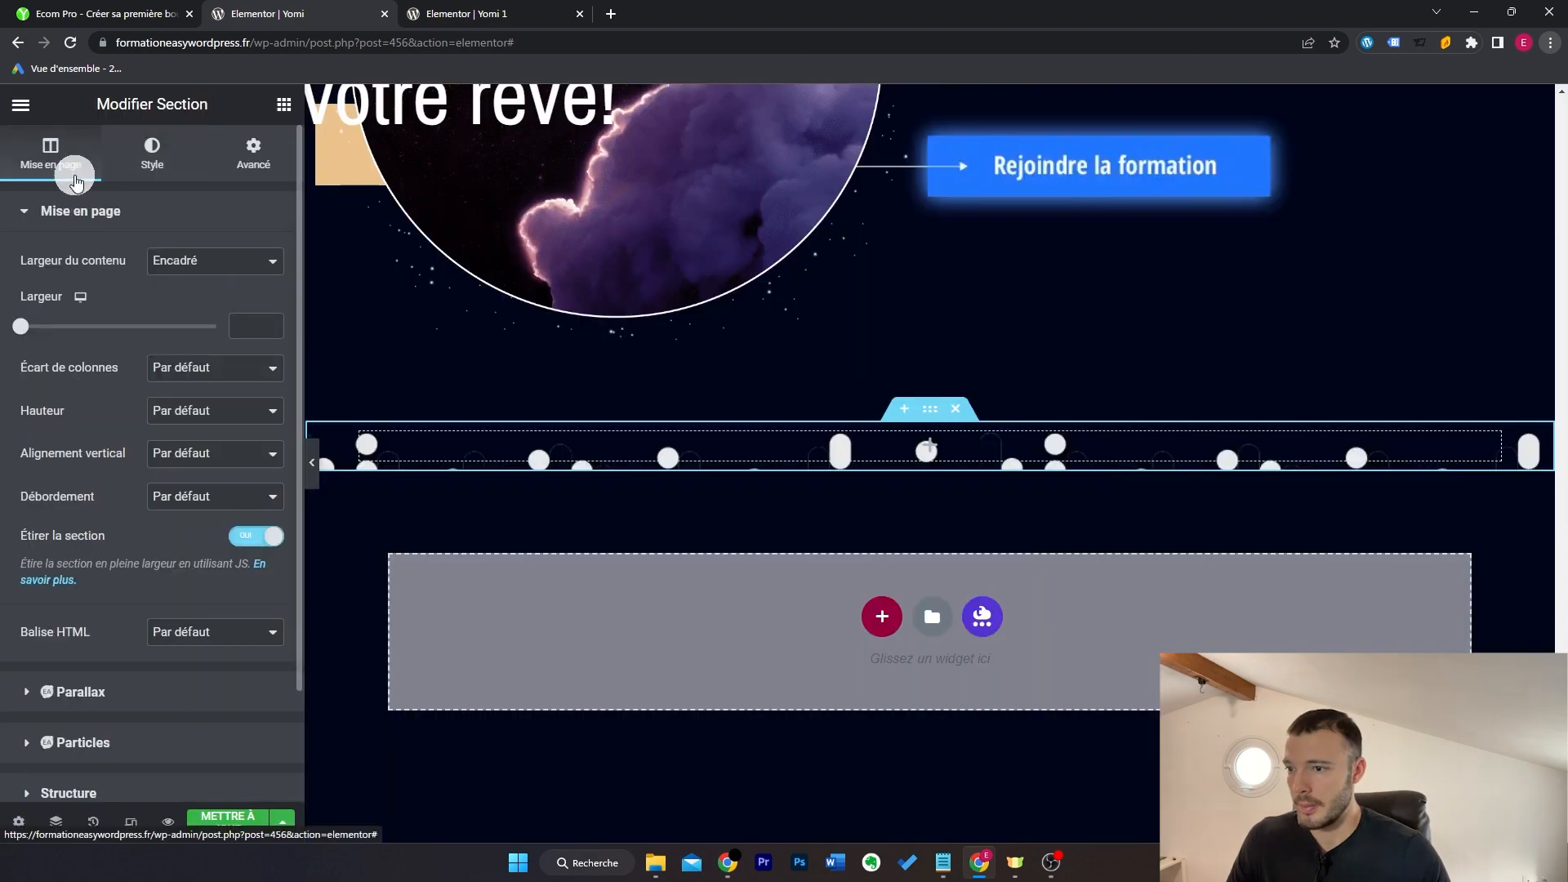
{"action": "left_click", "coordinate": [200, 411]}
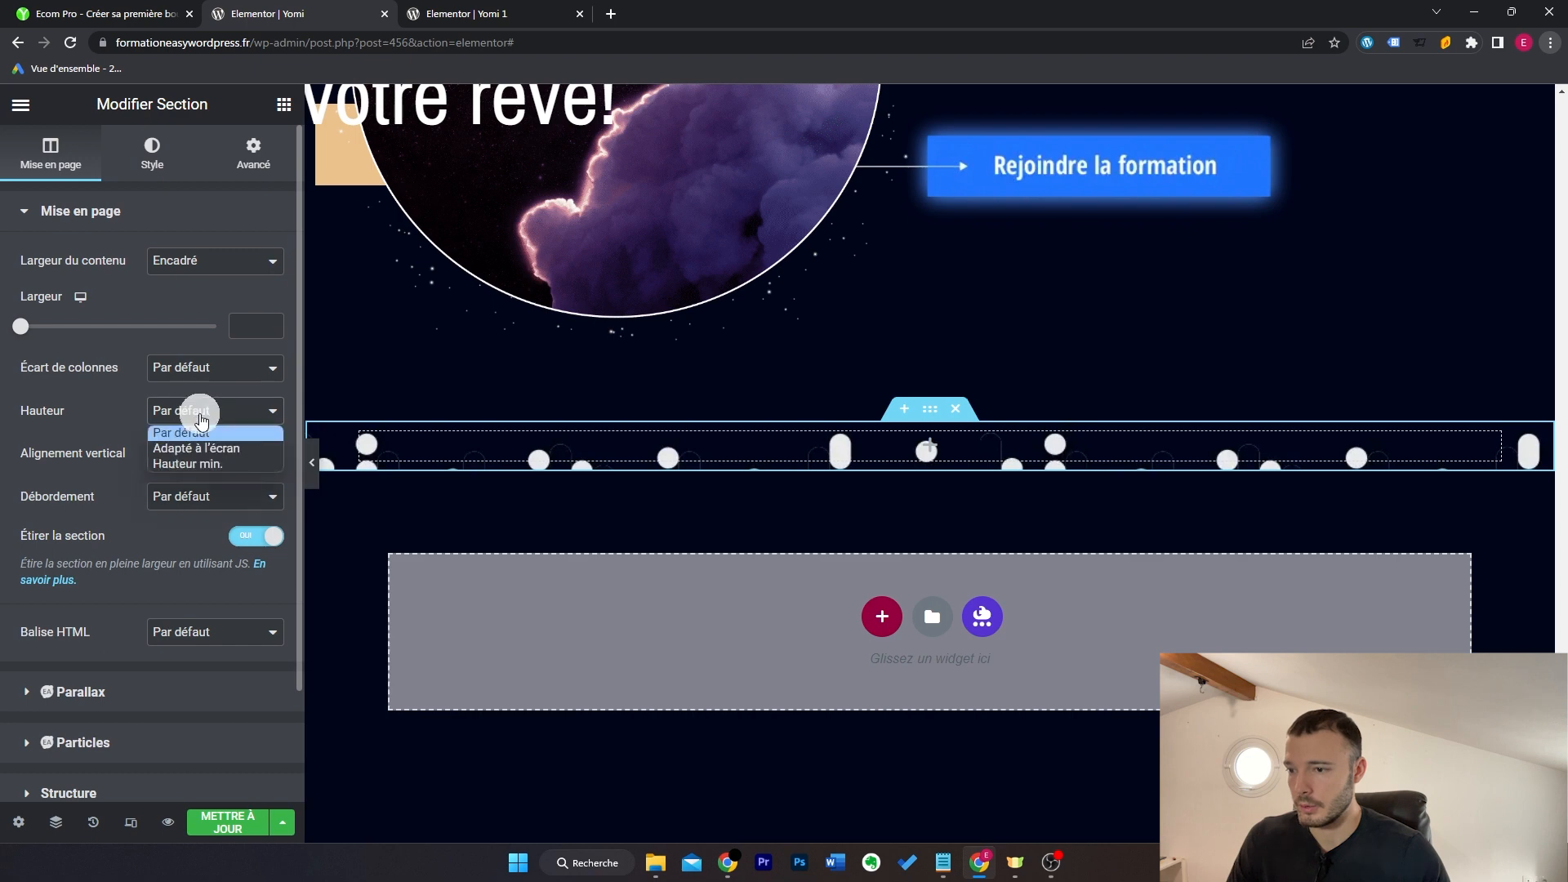
{"action": "left_click", "coordinate": [204, 463]}
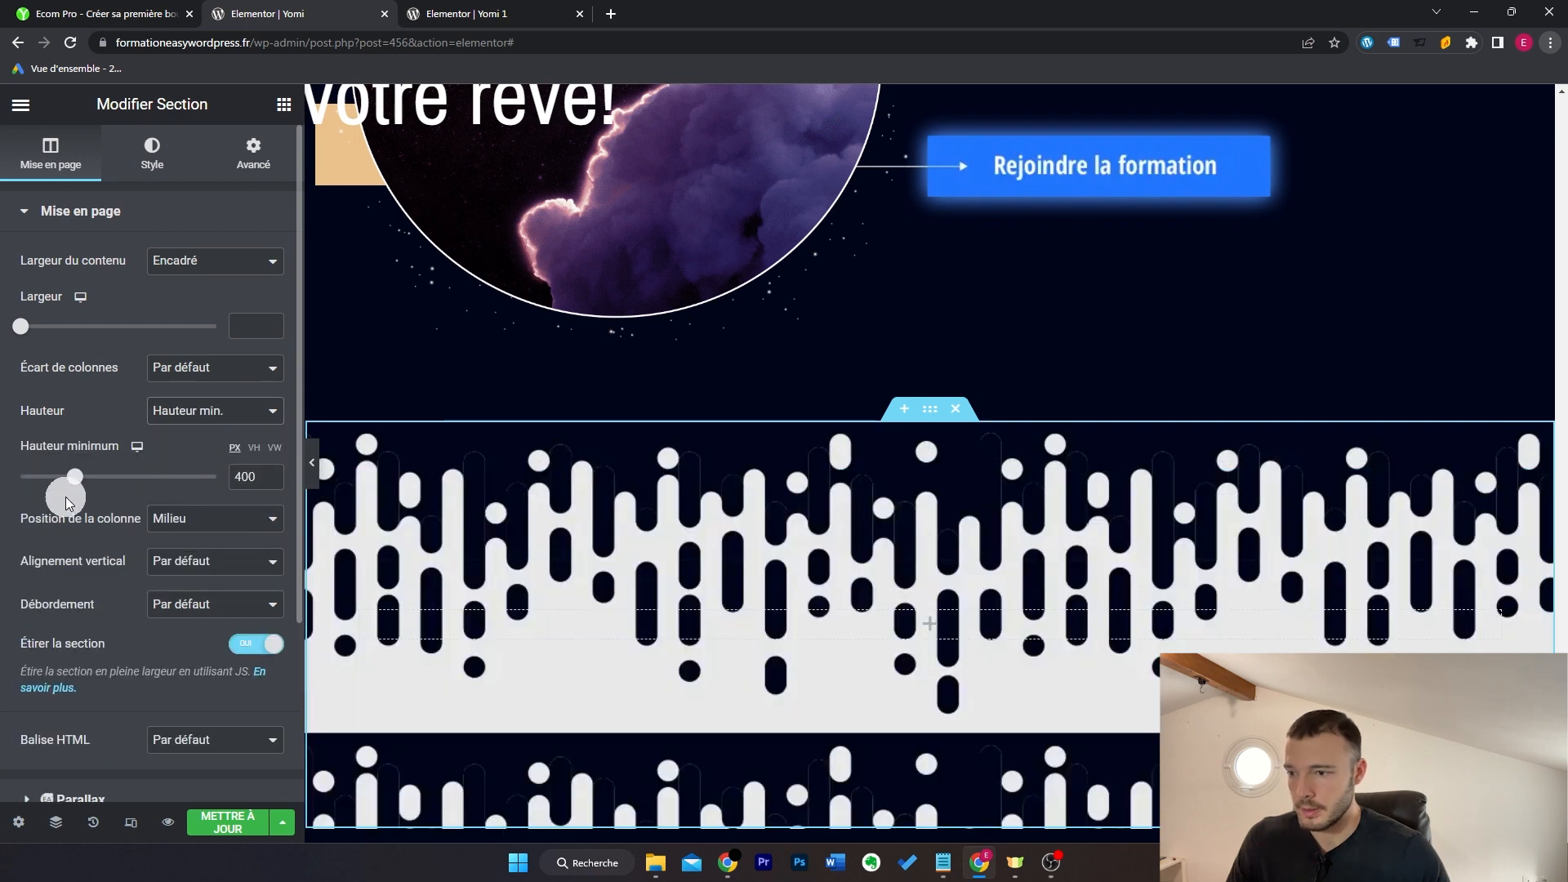
{"action": "mouse_move", "coordinate": [78, 482]}
{"action": "left_mouse_down"}
{"action": "mouse_move", "coordinate": [51, 491]}
{"action": "mouse_move", "coordinate": [63, 495]}
{"action": "left_mouse_up"}
{"action": "scroll", "coordinate": [882, 571], "scroll_direction": "down", "scroll_amount": 3}
Step: Add a single-column section directly below the bar-pattern section and stretch it to full width
{"action": "left_click", "coordinate": [884, 616]}
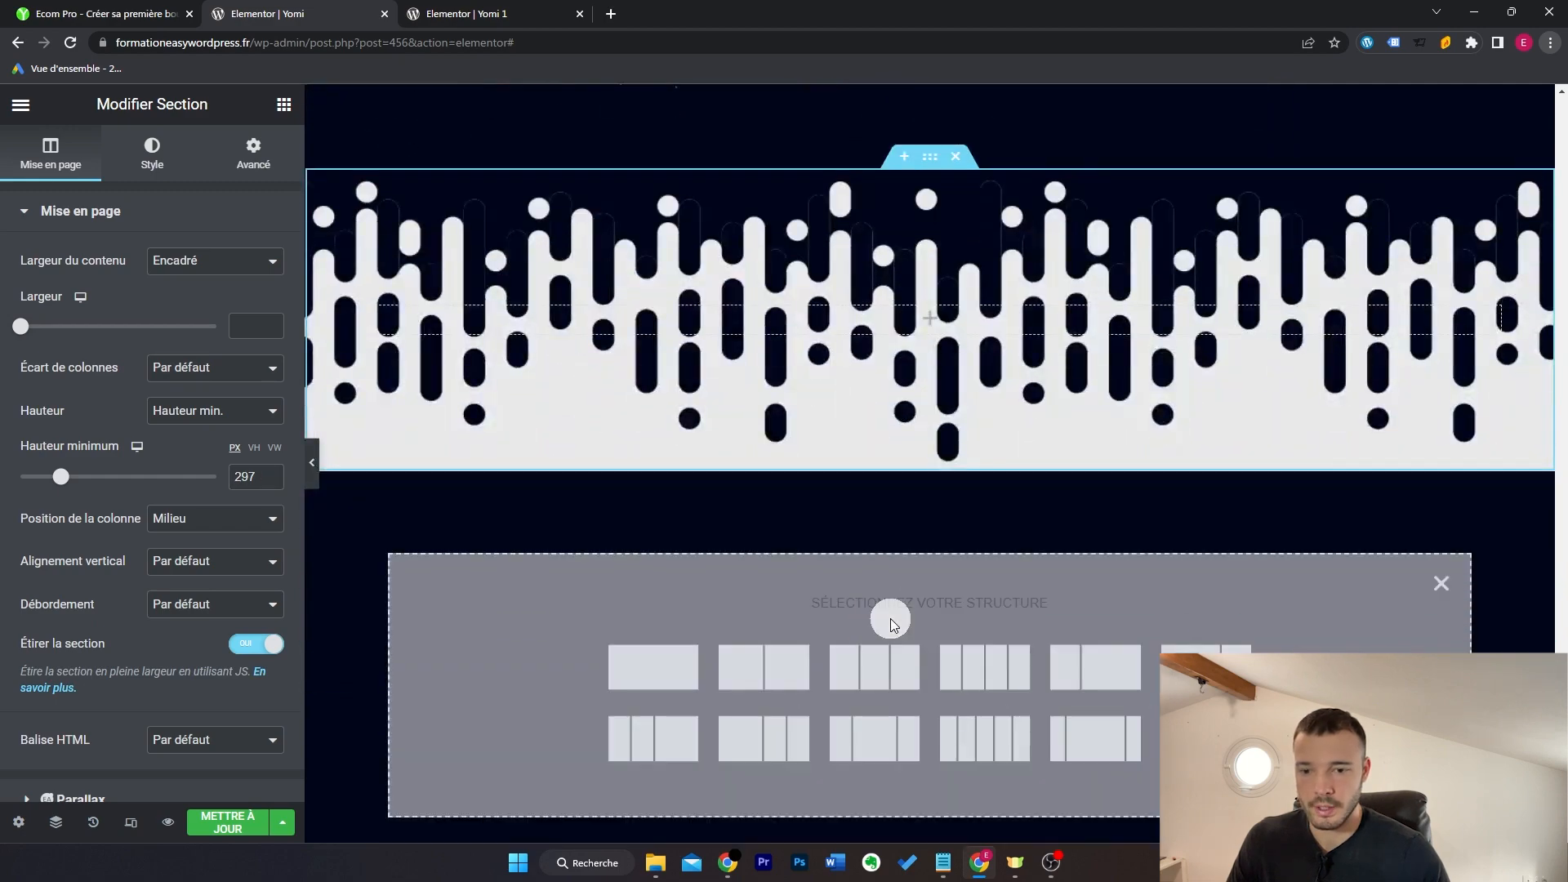
{"action": "left_click", "coordinate": [650, 668]}
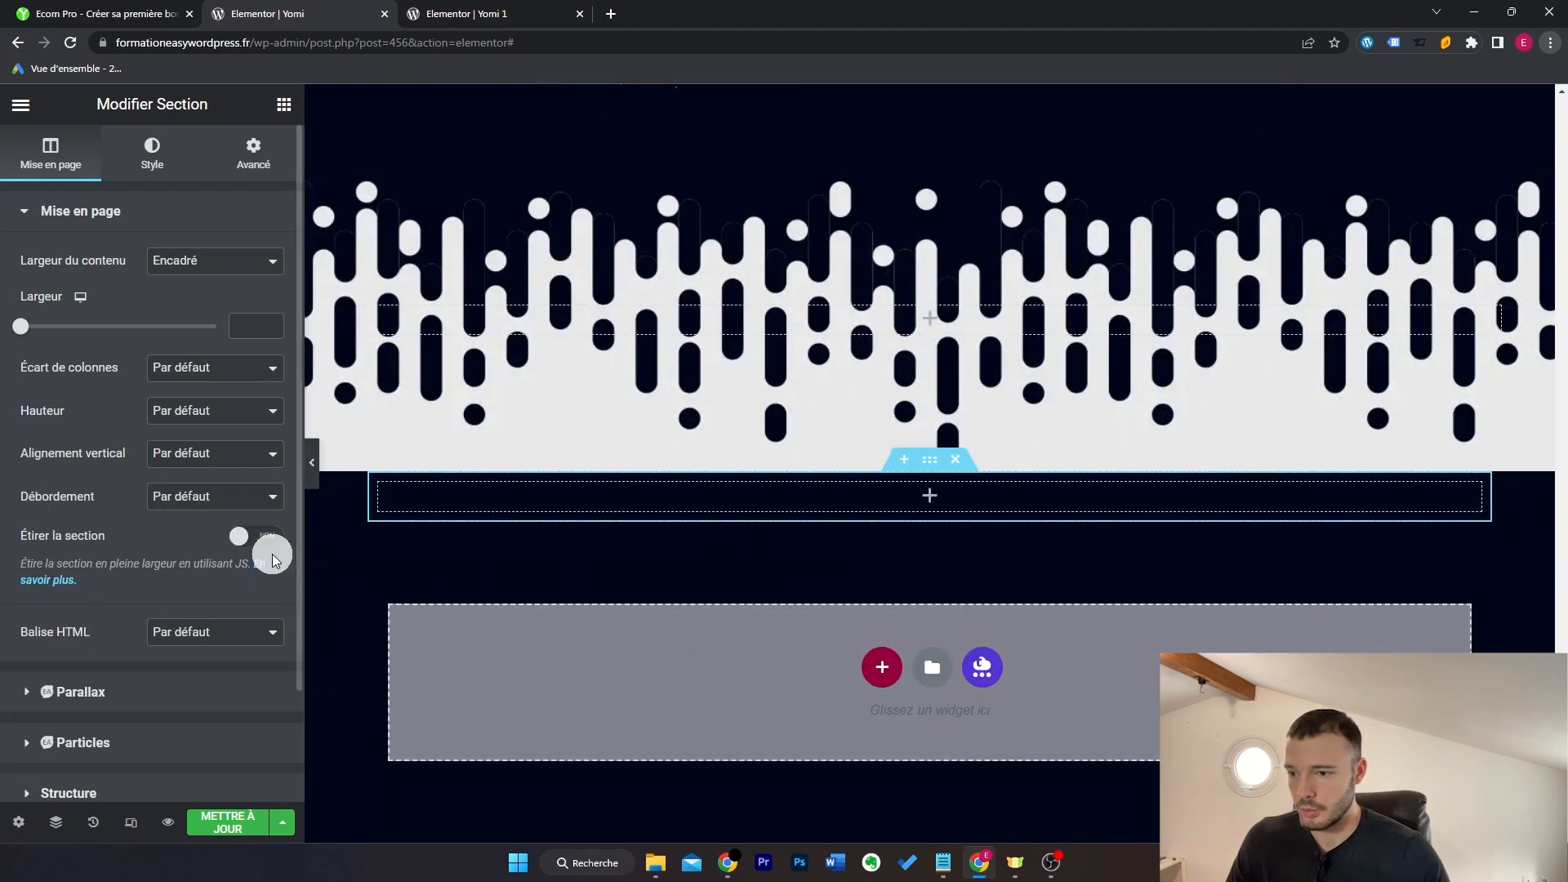
{"action": "left_click", "coordinate": [255, 539]}
Step: Give the new section a classic background in the light grey global colour that matches the bar pattern
{"action": "left_click", "coordinate": [178, 167]}
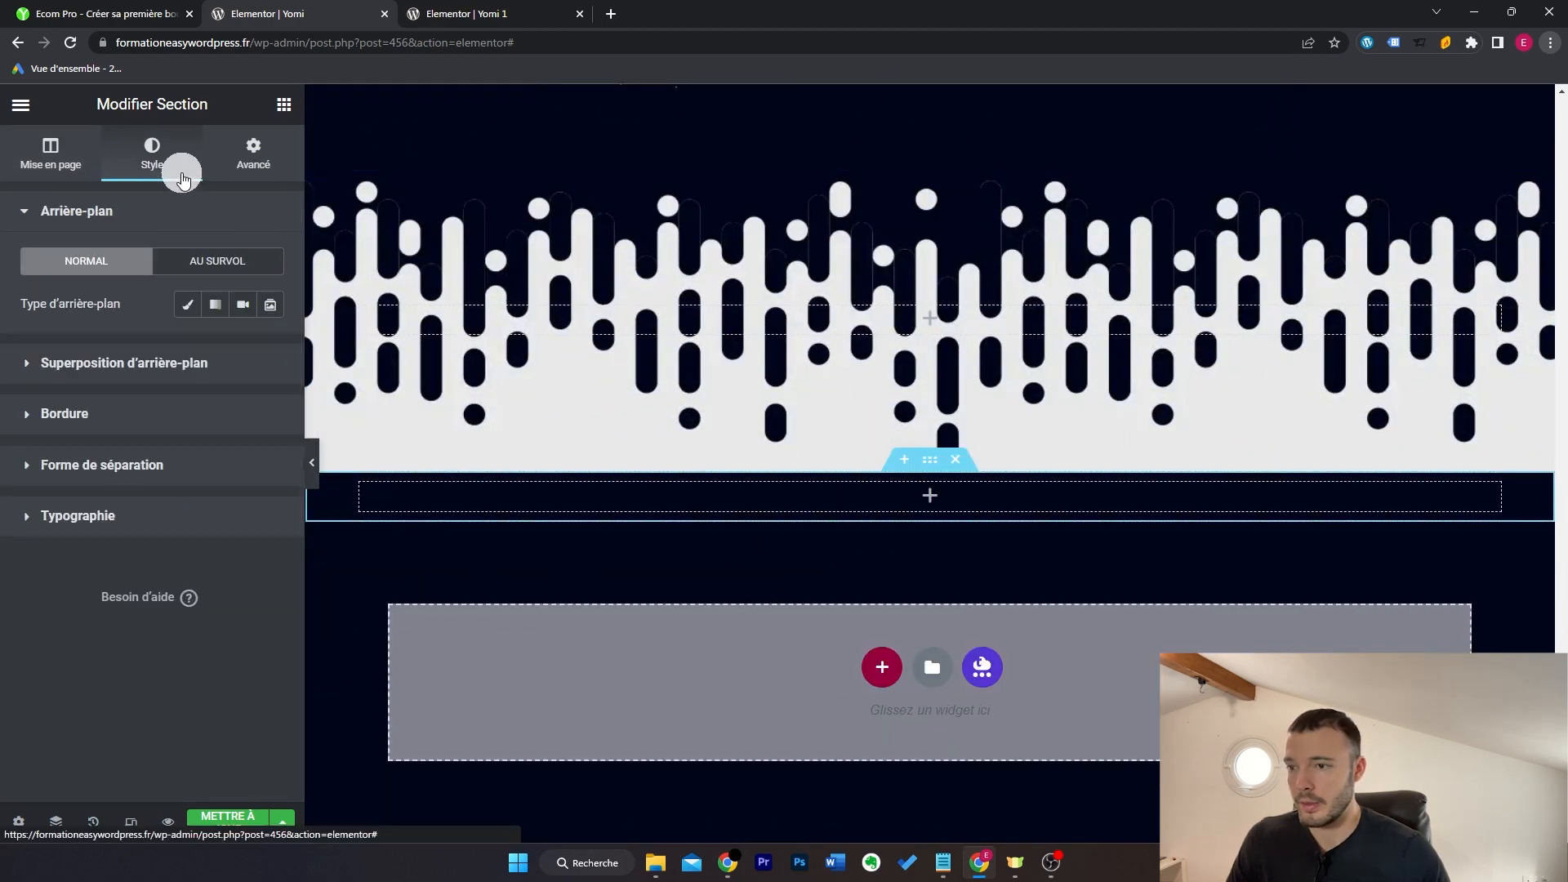
{"action": "left_click", "coordinate": [189, 306]}
{"action": "left_click", "coordinate": [242, 348]}
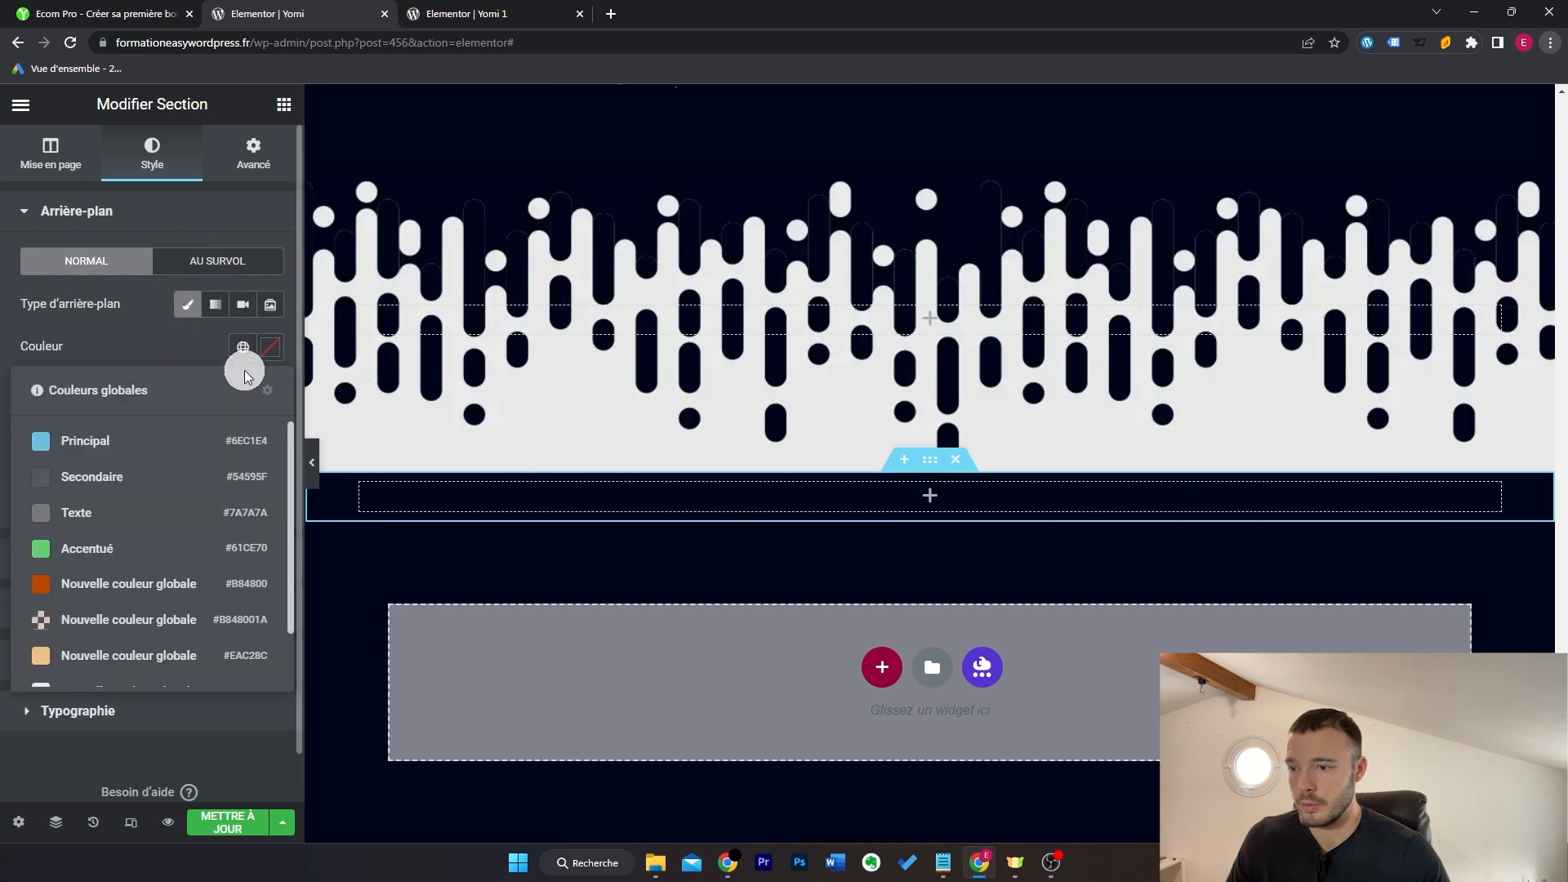
{"action": "scroll", "coordinate": [237, 490], "scroll_direction": "down", "scroll_amount": 1}
{"action": "left_click", "coordinate": [178, 627]}
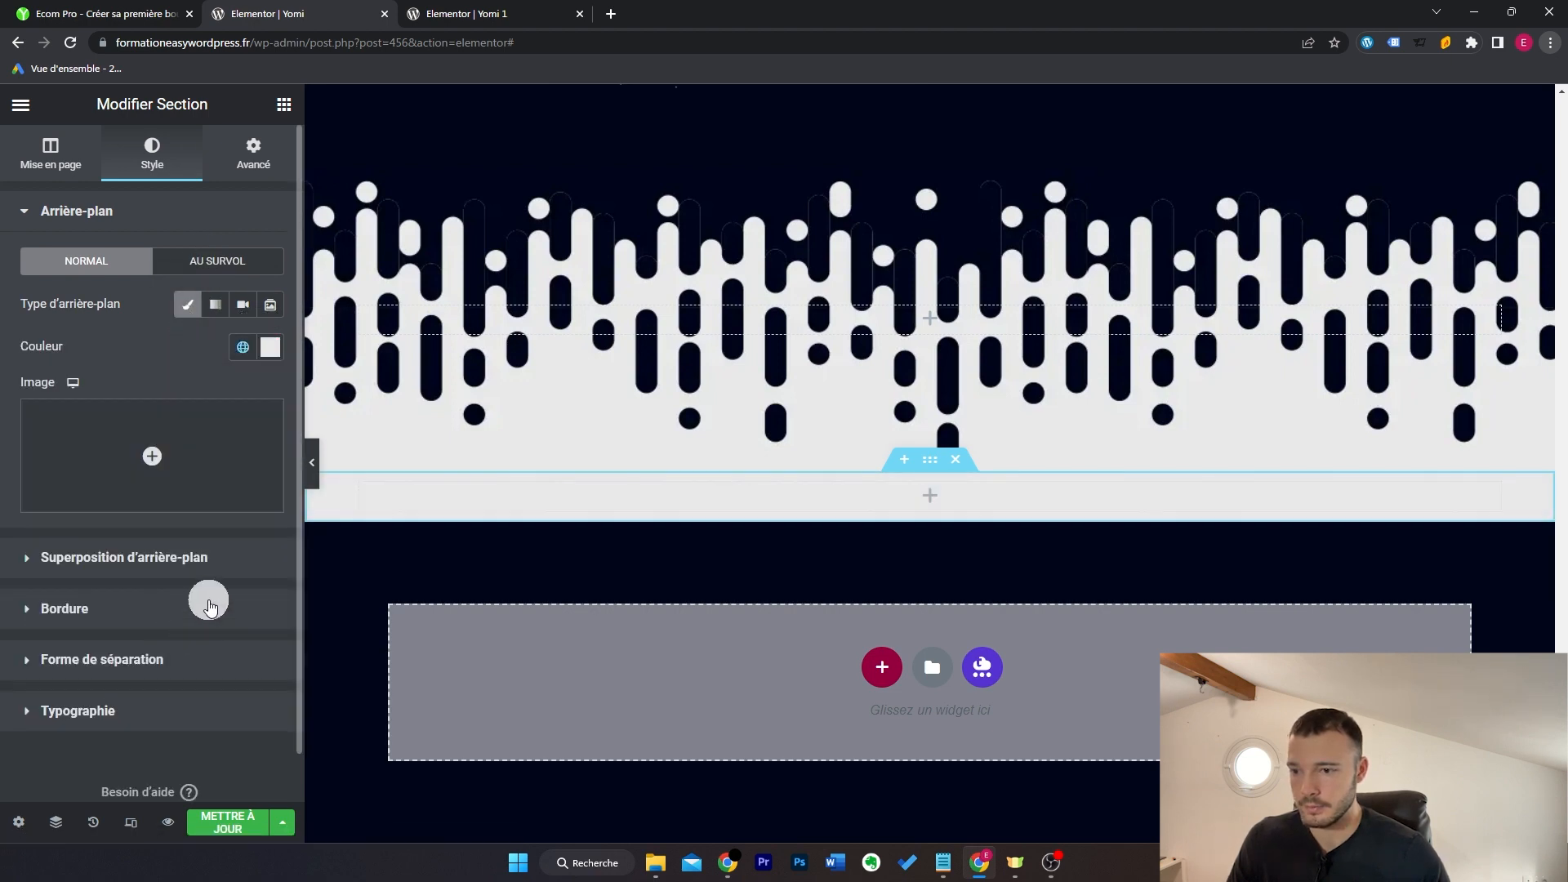
Step: Review the advantages section on the reference page and select its "Les avantages" heading text
{"action": "left_click", "coordinate": [283, 104]}
{"action": "scroll", "coordinate": [1062, 359], "scroll_direction": "up", "scroll_amount": 5}
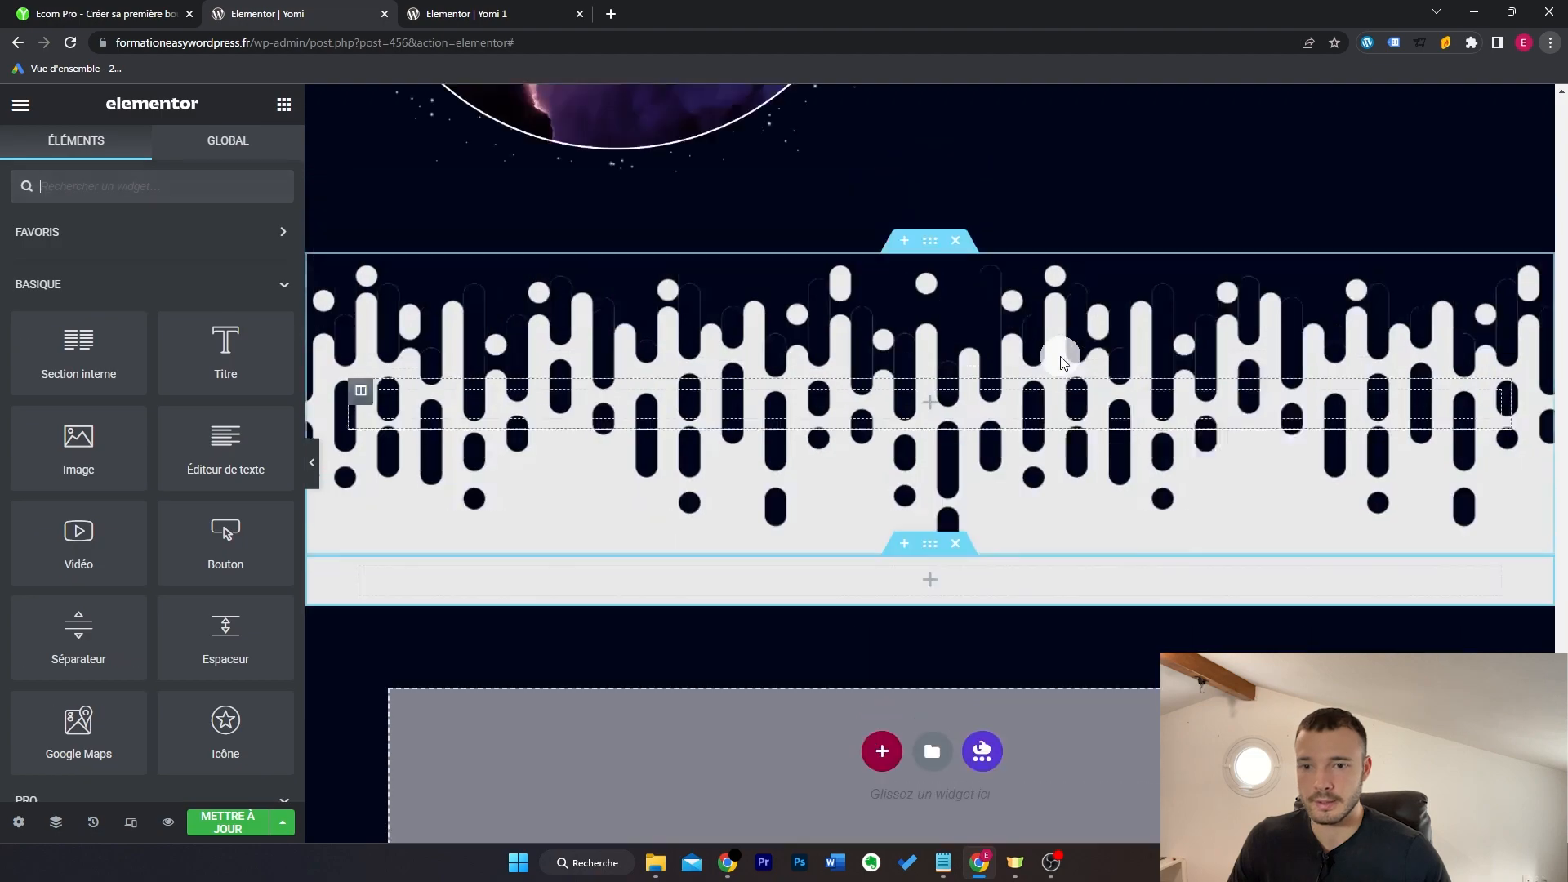
{"action": "scroll", "coordinate": [1060, 356], "scroll_direction": "down", "scroll_amount": 4}
{"action": "scroll", "coordinate": [980, 360], "scroll_direction": "up", "scroll_amount": 3}
{"action": "left_click", "coordinate": [123, 12]}
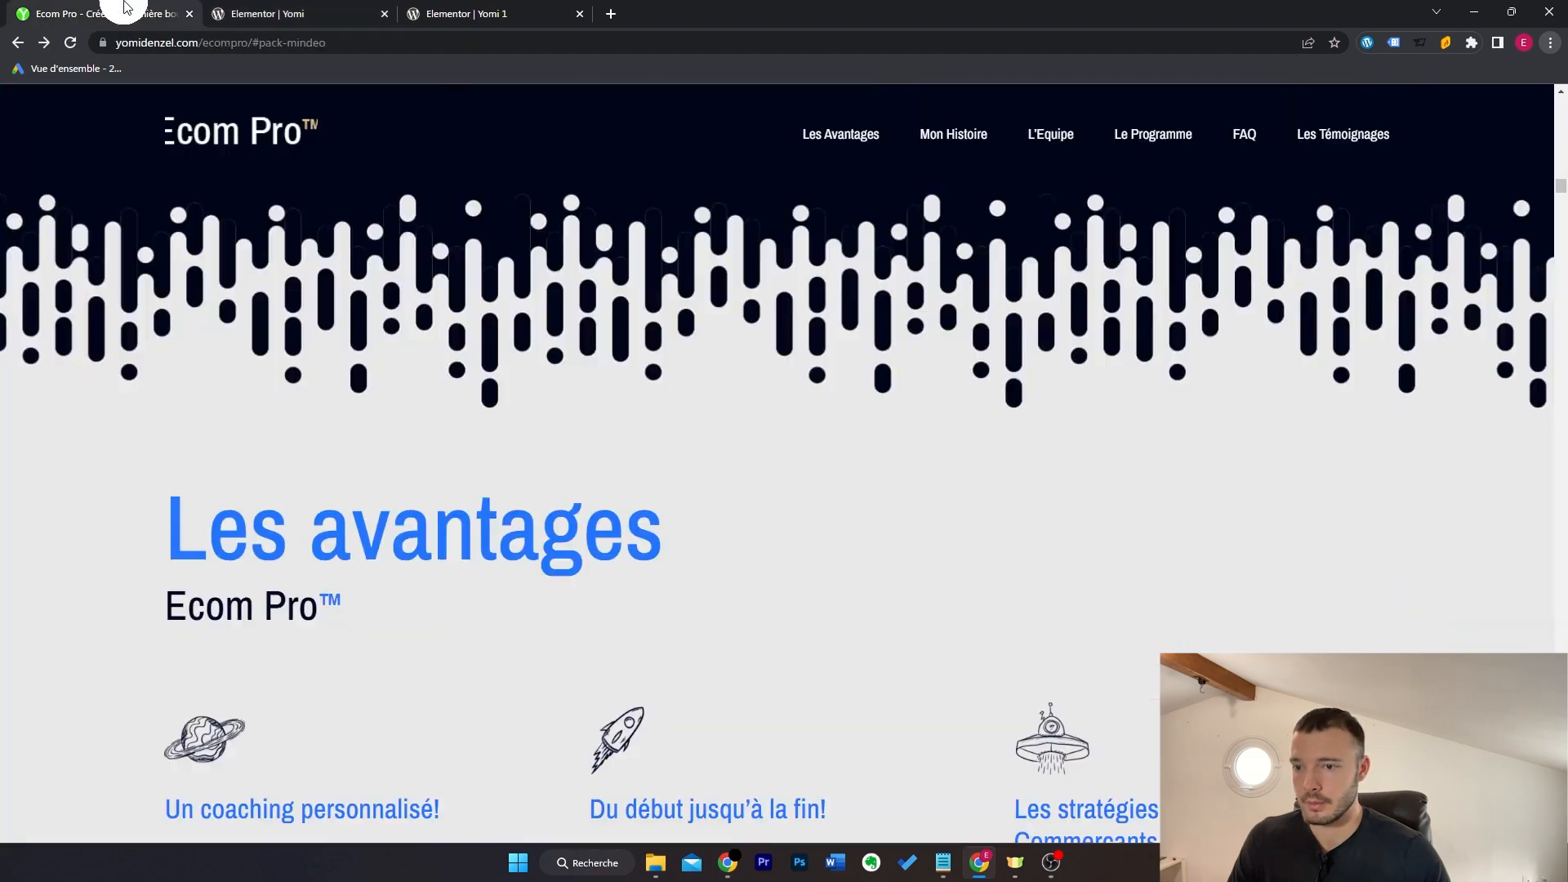
{"action": "scroll", "coordinate": [768, 425], "scroll_direction": "down", "scroll_amount": 8}
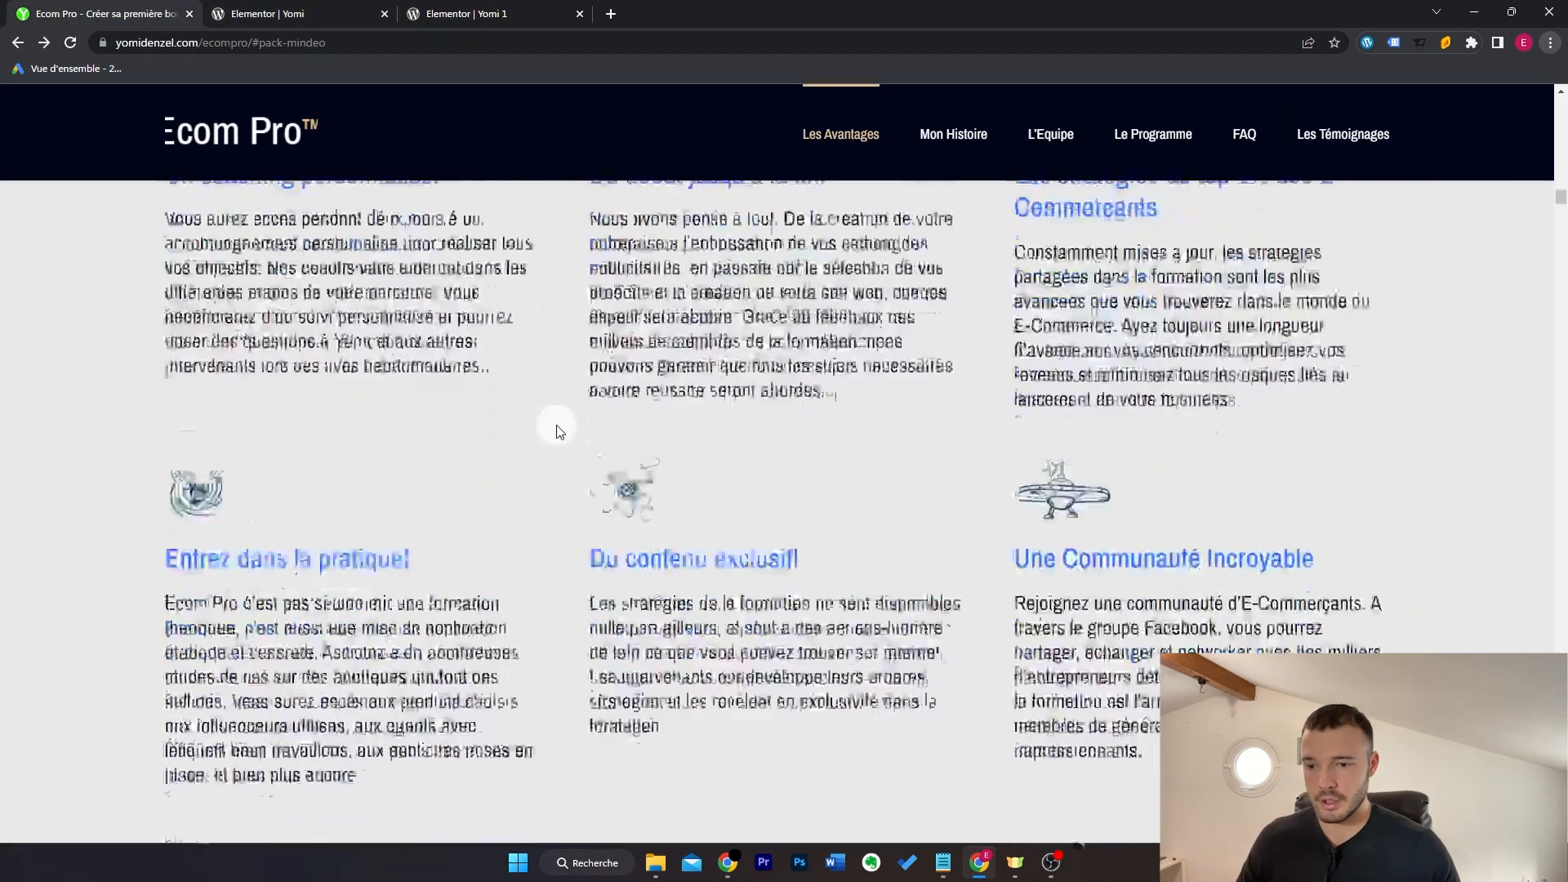
{"action": "scroll", "coordinate": [562, 436], "scroll_direction": "up", "scroll_amount": 8}
{"action": "left_click_drag", "start_coordinate": [664, 531], "coordinate": [167, 535]}
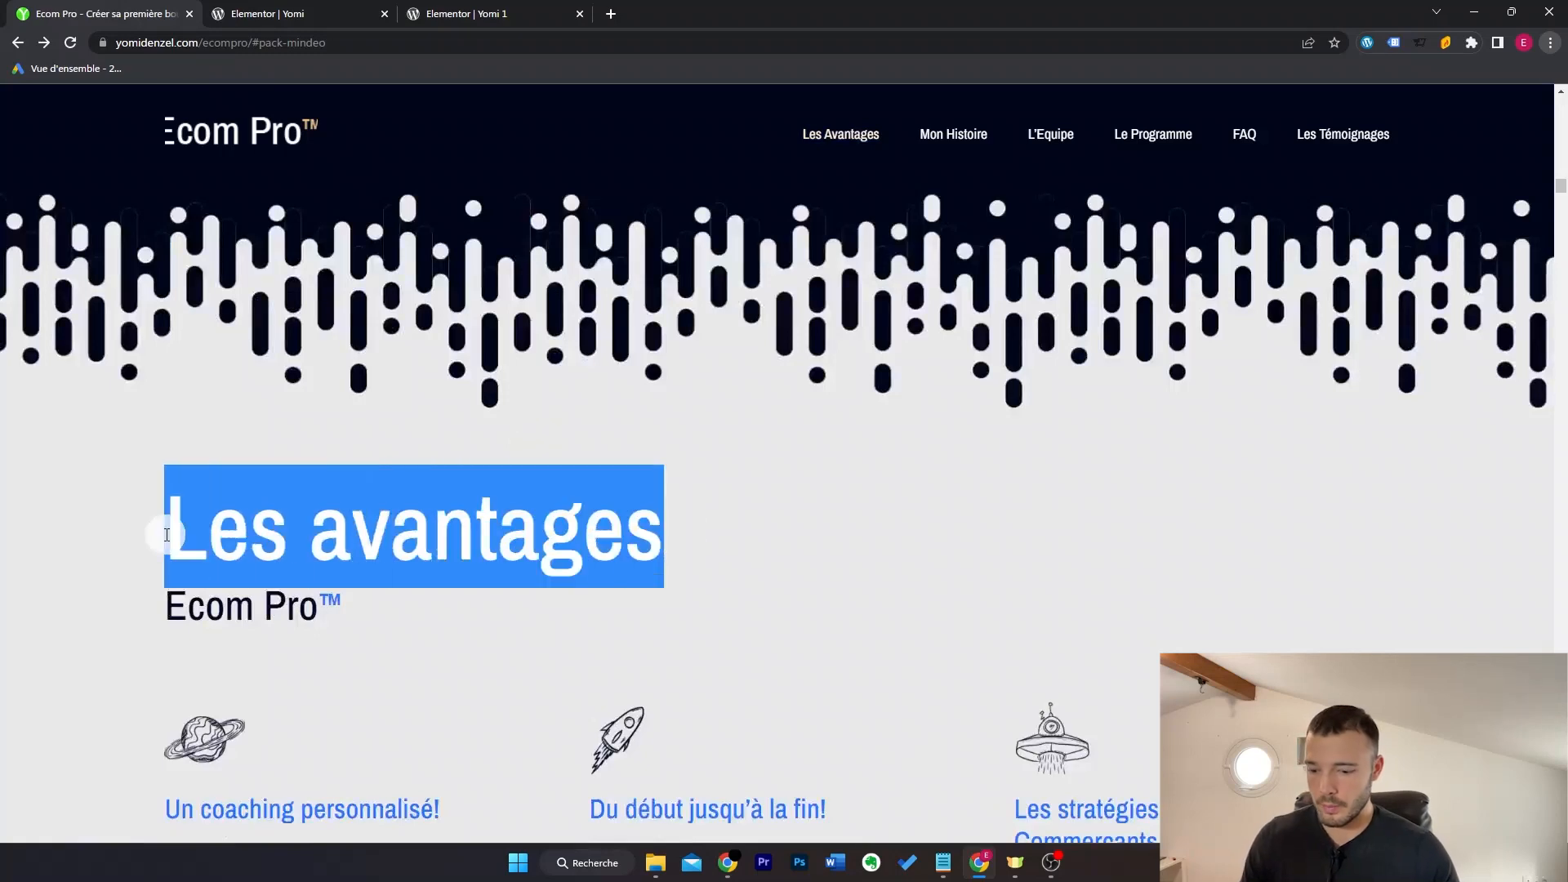
Step: Add a large blue "Les avantages" heading to the light grey section and increase only its top margin
{"action": "left_click", "coordinate": [261, 13]}
{"action": "left_click", "coordinate": [253, 154]}
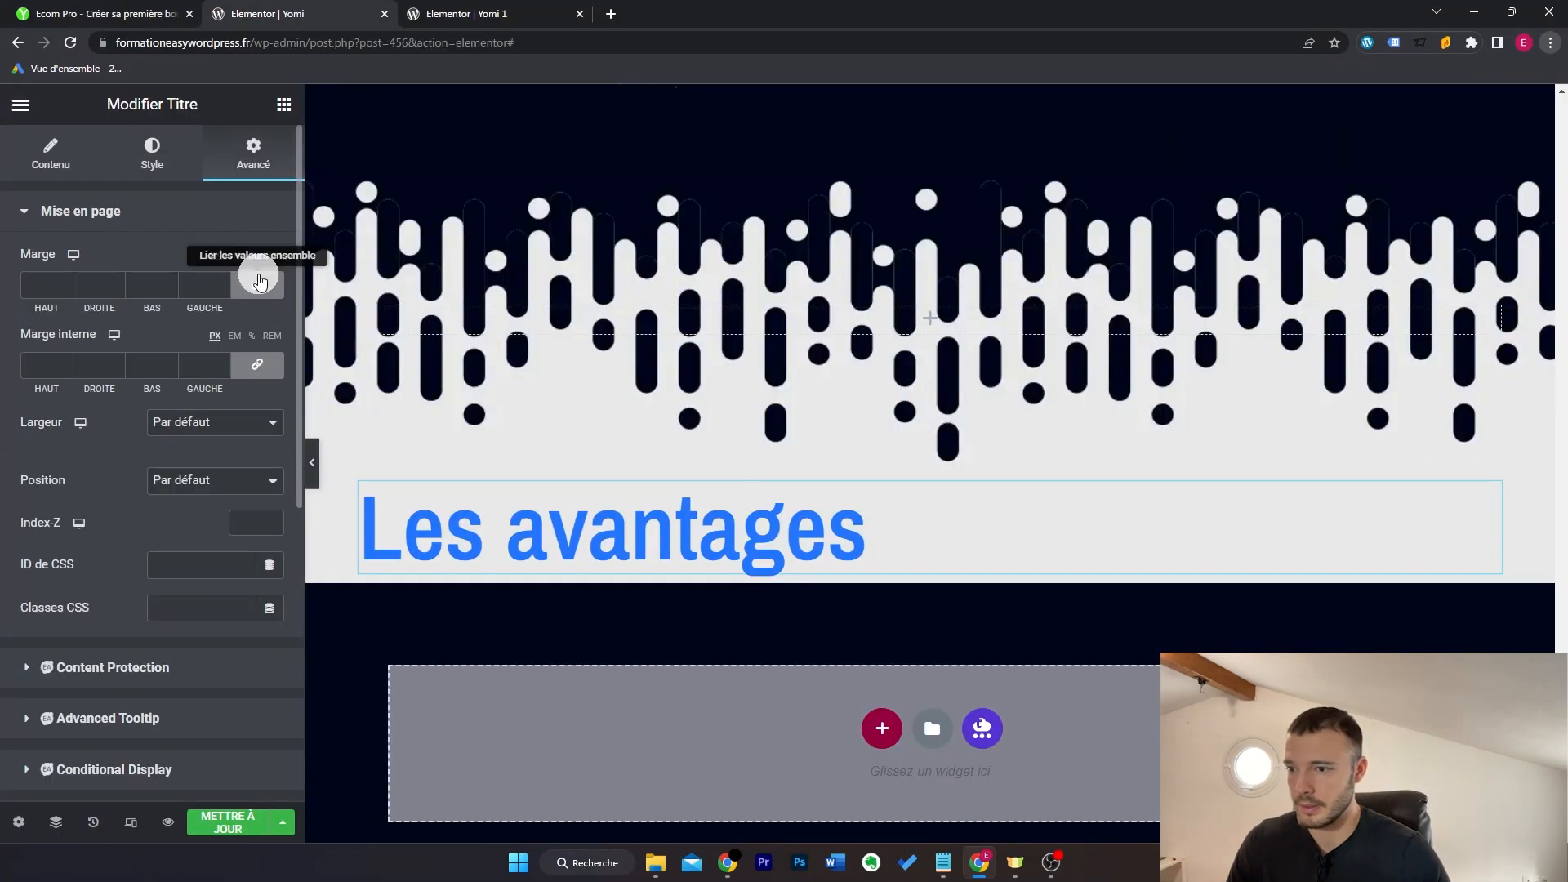
{"action": "type", "text": "90"}
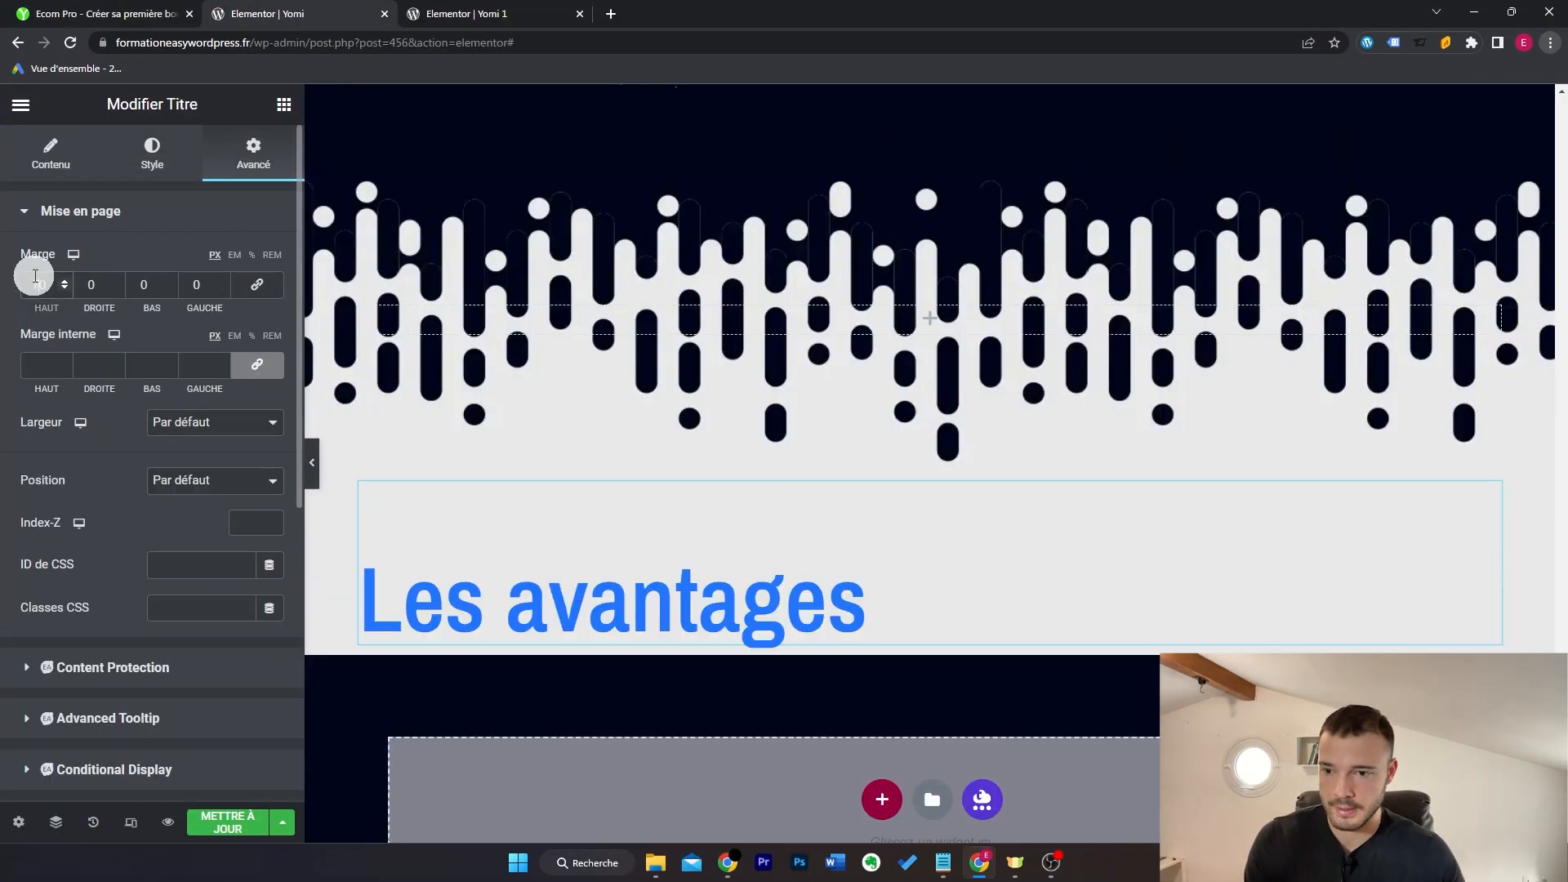
Step: Add the "E-Com Pro™" text with a blue ™ below the heading and remove its Slide In Left entrance animation
{"action": "left_click", "coordinate": [100, 12]}
{"action": "scroll", "coordinate": [485, 394], "scroll_direction": "down", "scroll_amount": 2}
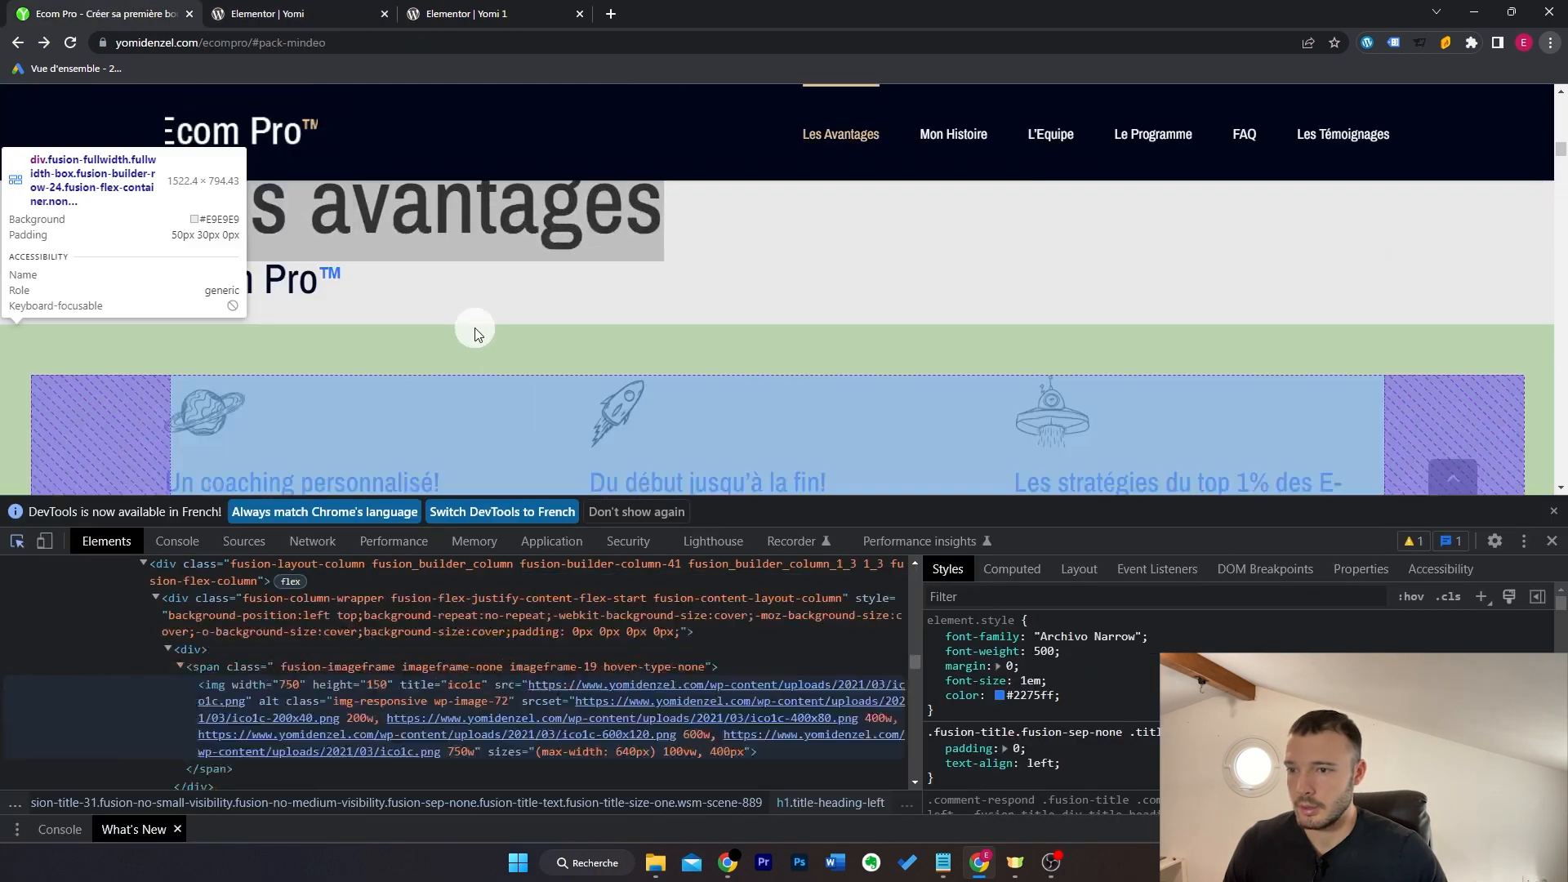
{"action": "left_click", "coordinate": [263, 13]}
{"action": "left_click", "coordinate": [241, 171]}
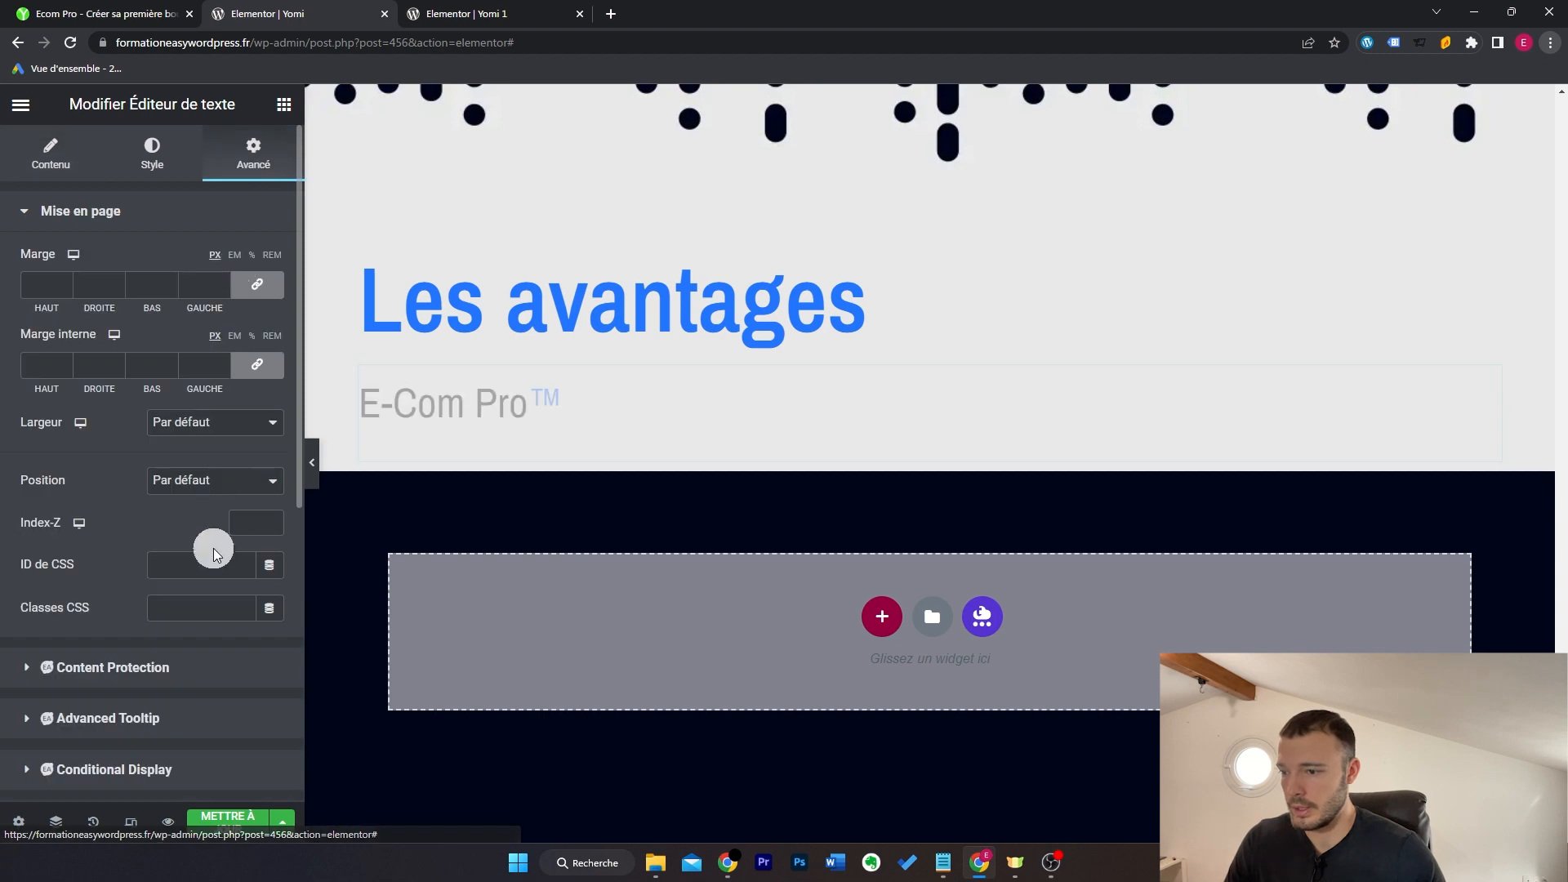
{"action": "scroll", "coordinate": [175, 624], "scroll_direction": "down", "scroll_amount": 3}
{"action": "left_click", "coordinate": [175, 624]}
{"action": "left_click", "coordinate": [253, 490]}
{"action": "left_click", "coordinate": [252, 500]}
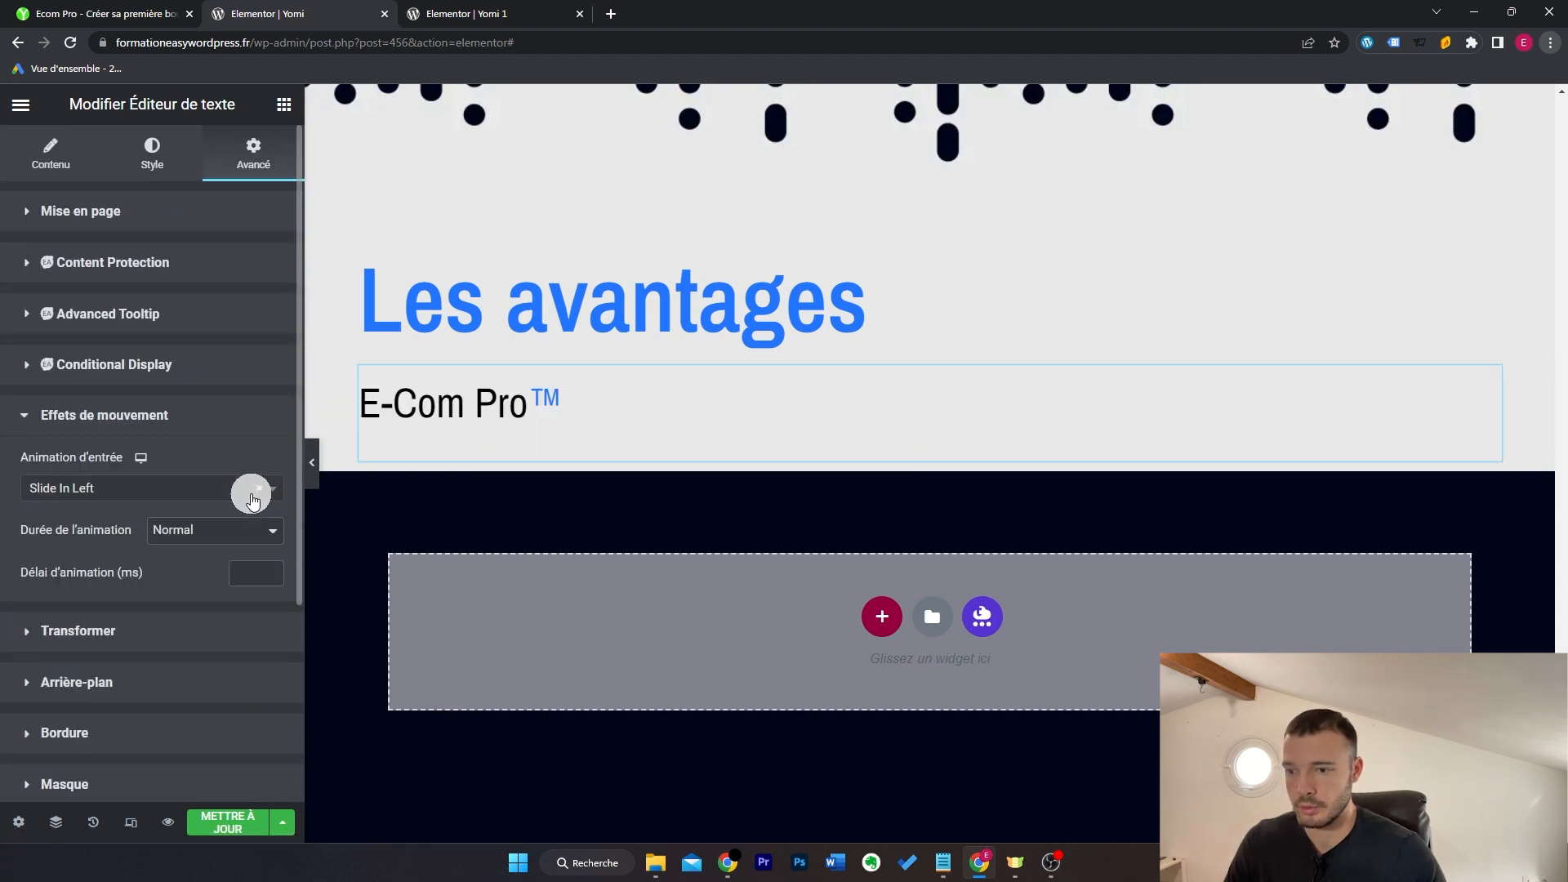
{"action": "left_click", "coordinate": [261, 499]}
Step: Save the planet icon above "Un coaching personnalisé!" from the reference page as ico1c-600x120.png
{"action": "key", "text": "ctrl+shift+Tab"}
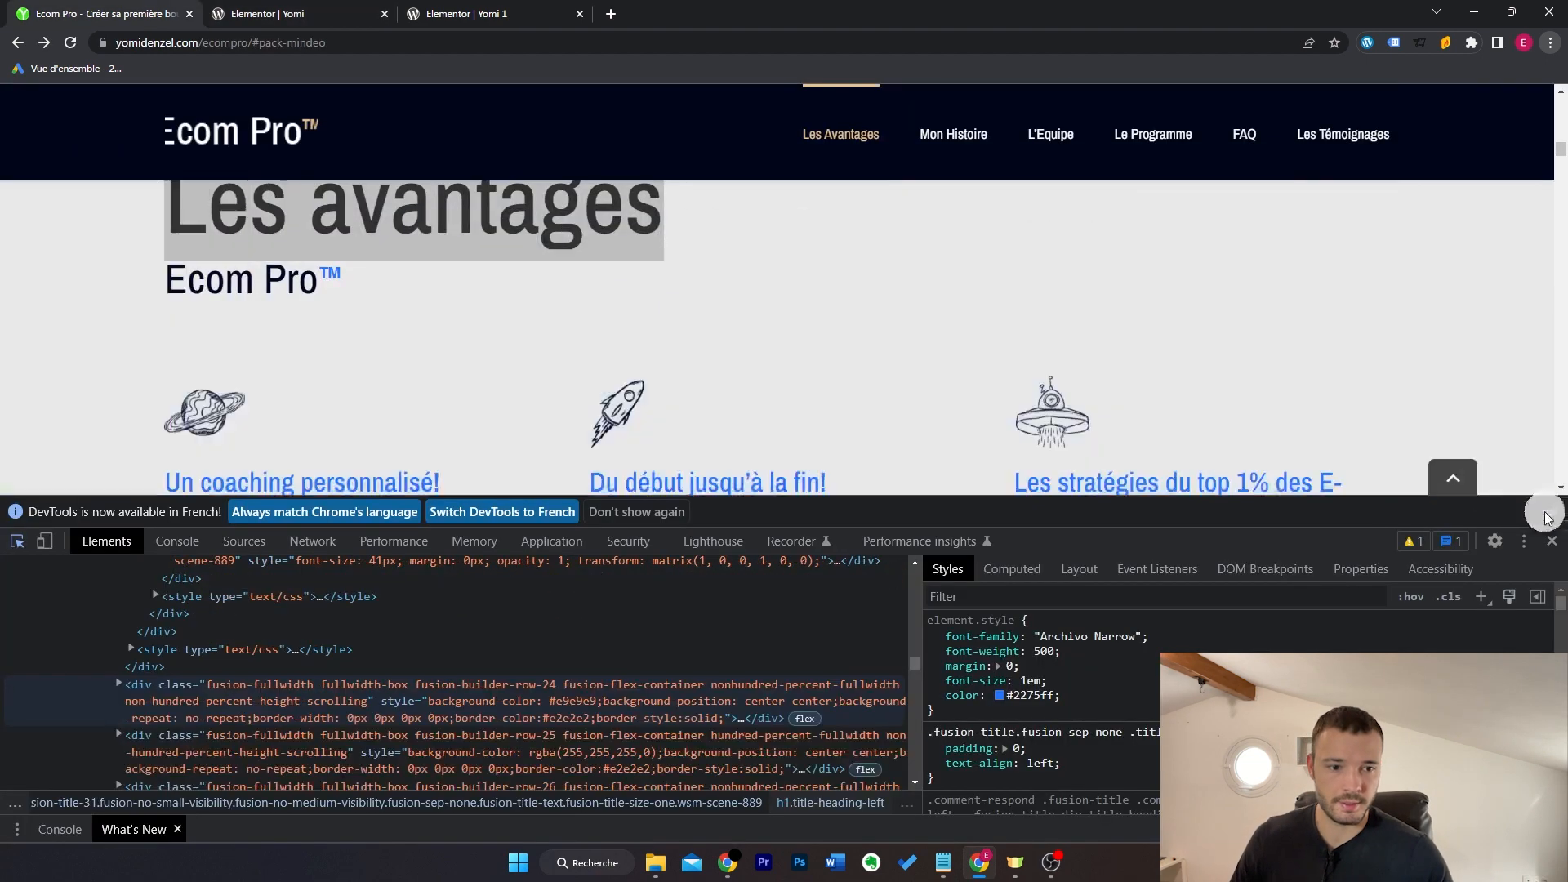
{"action": "left_click", "coordinate": [1552, 541]}
{"action": "scroll", "coordinate": [621, 319], "scroll_direction": "down", "scroll_amount": 1}
{"action": "left_click_drag", "start_coordinate": [608, 304], "coordinate": [676, 336]}
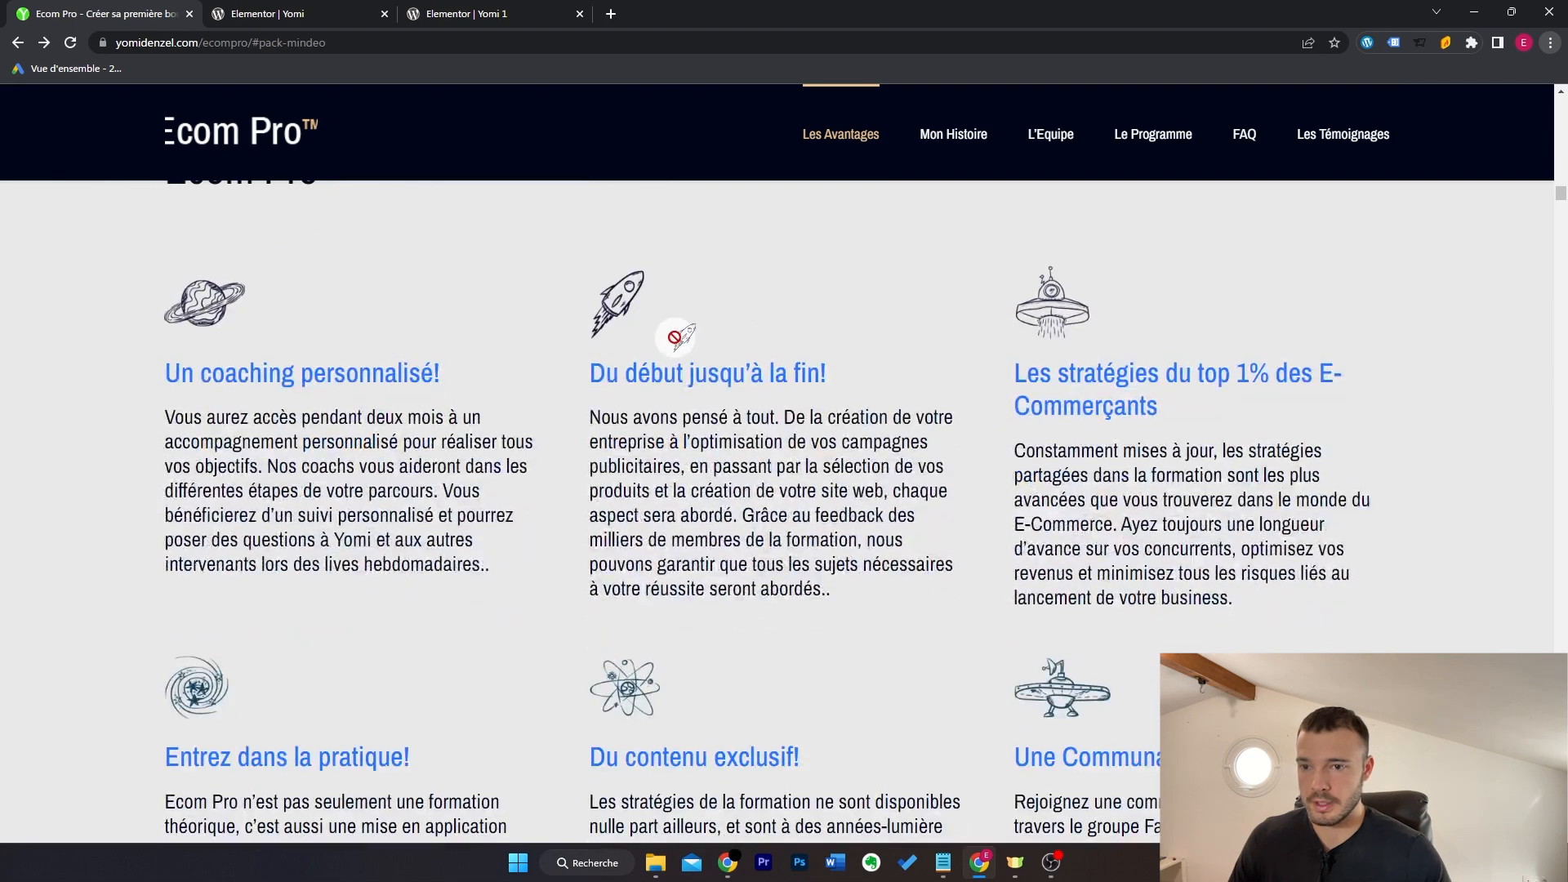
{"action": "right_click", "coordinate": [203, 298]}
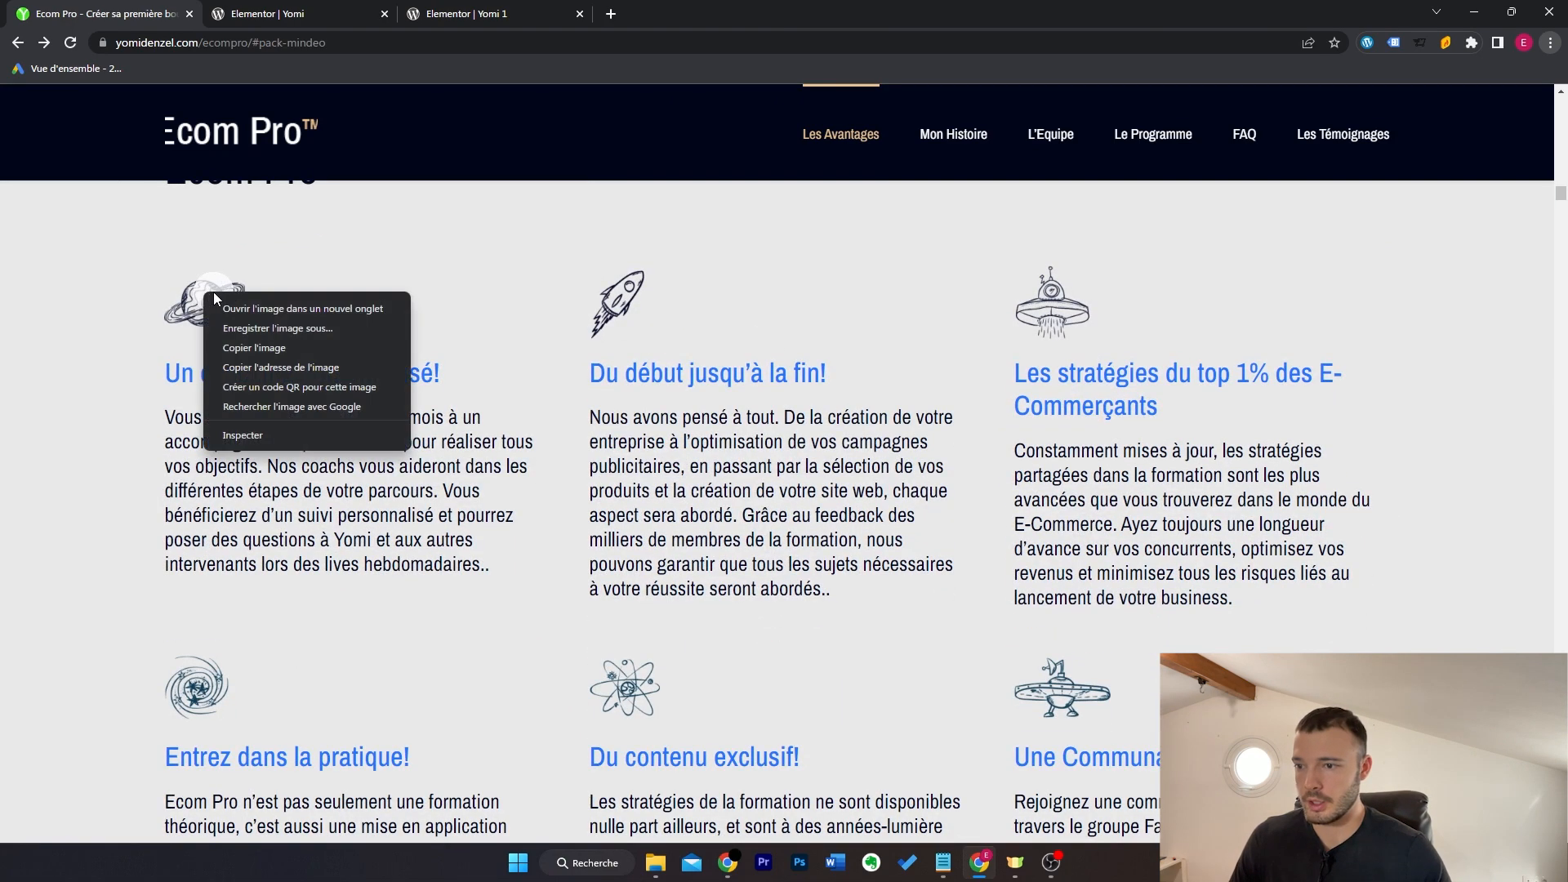
{"action": "left_click", "coordinate": [327, 328]}
{"action": "key", "text": "Return"}
Step: Add an inner section below the "E-Com Pro™" text in Elementor, with full-width content and three columns
{"action": "key", "text": "ctrl+Tab"}
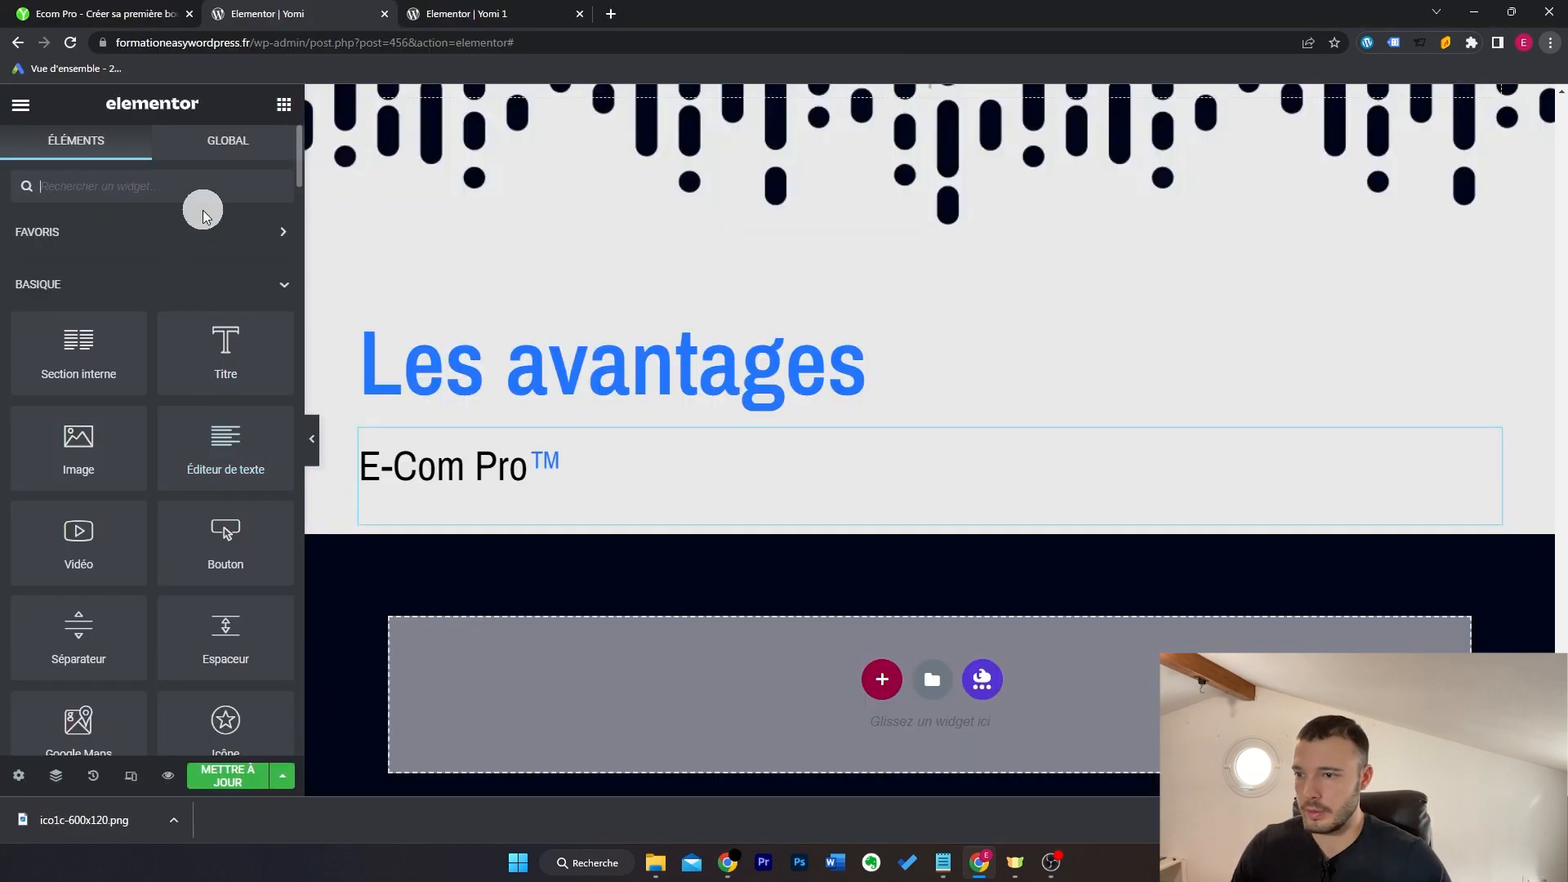
{"action": "type", "text": "i"}
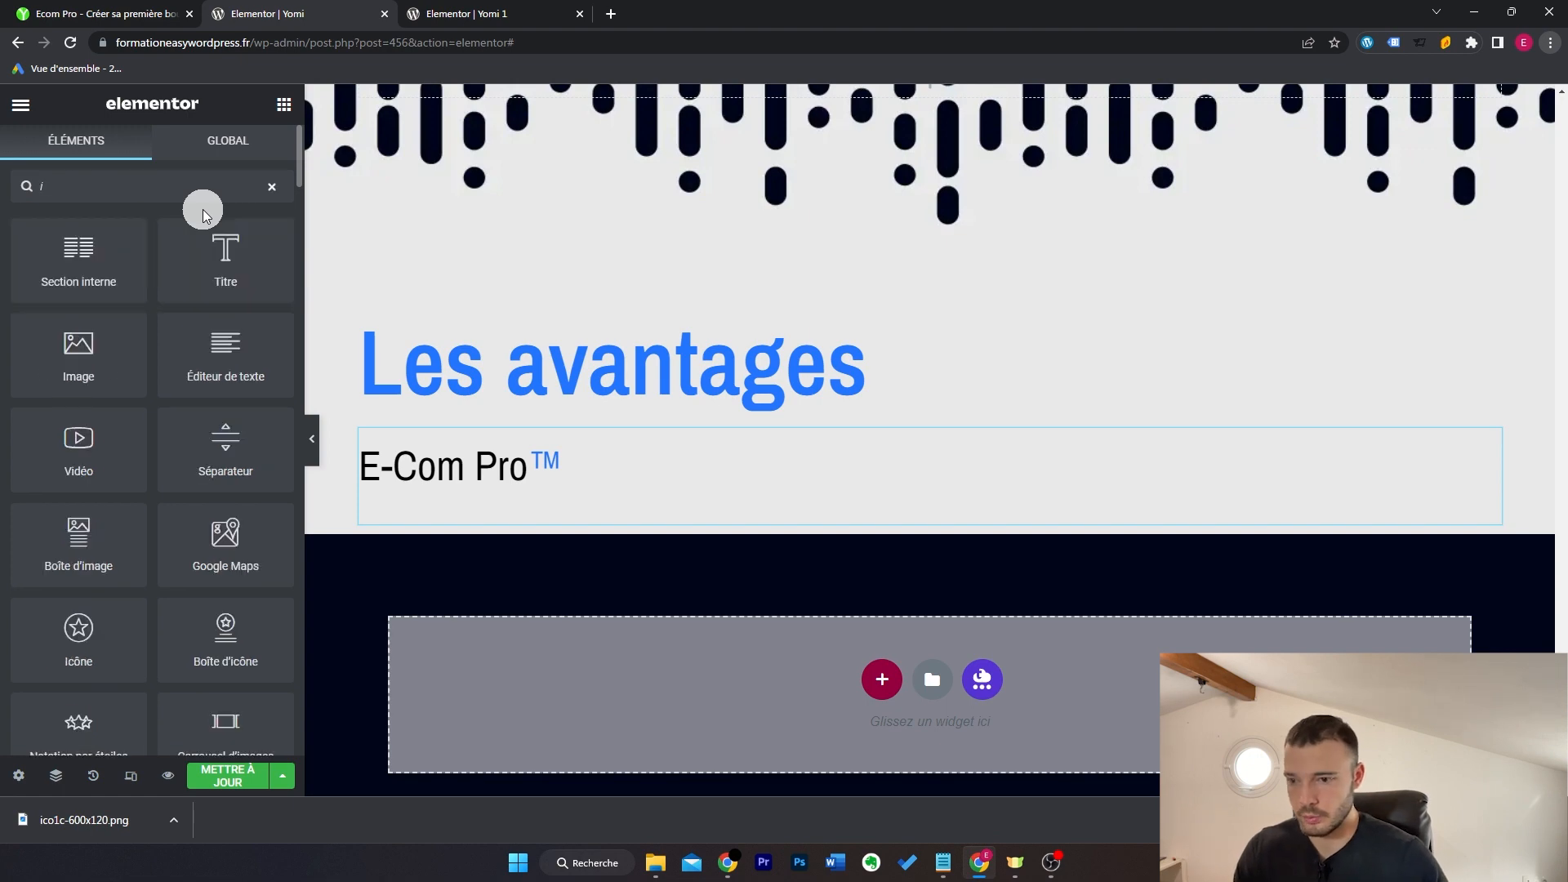
{"action": "left_click", "coordinate": [112, 280]}
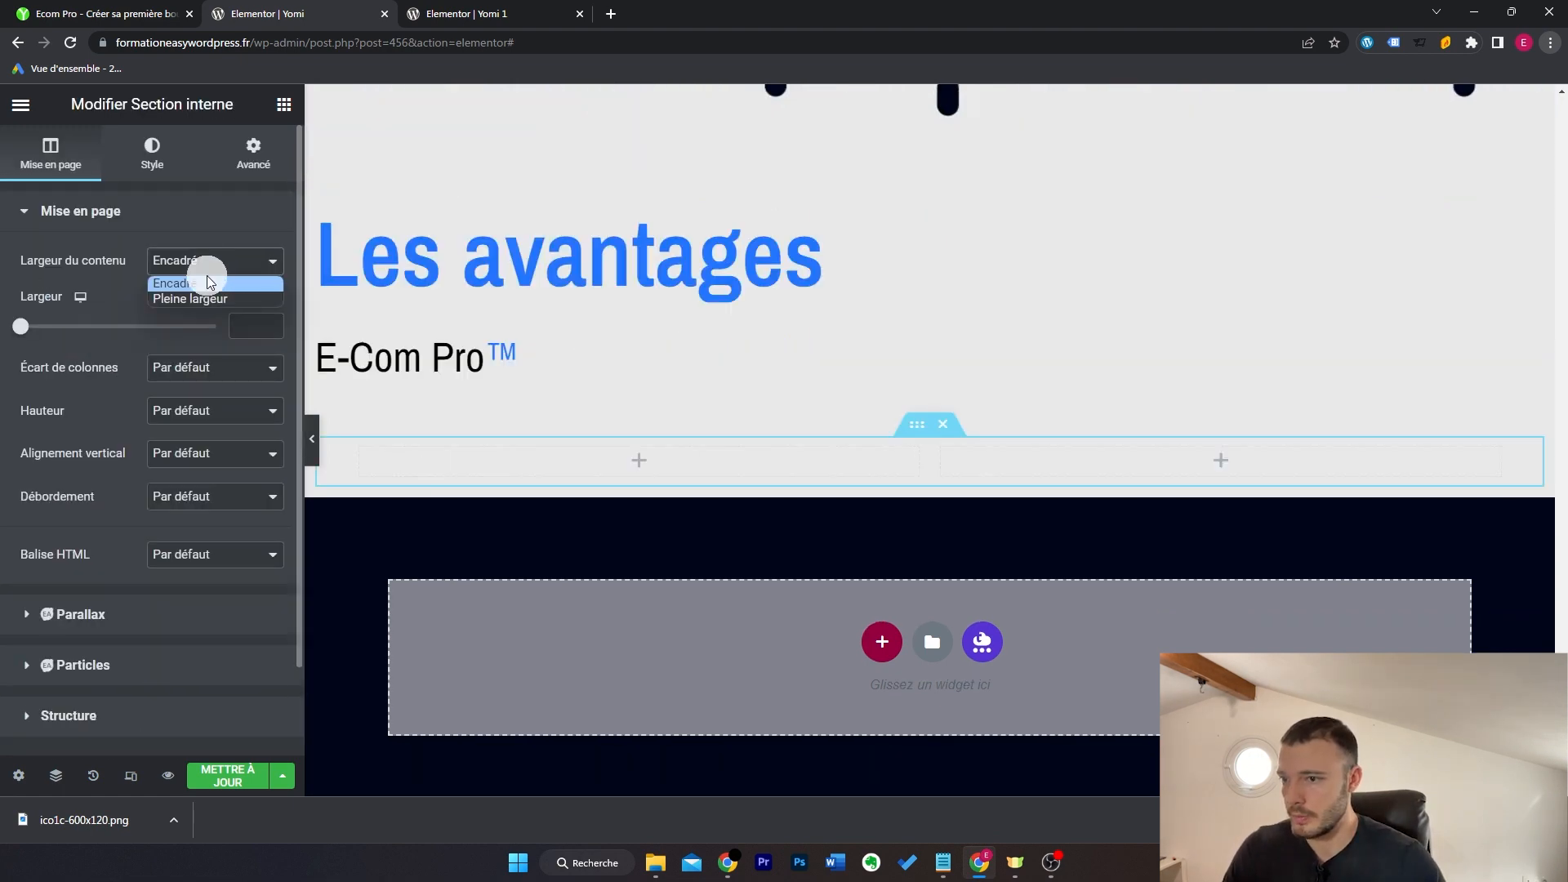
{"action": "left_click", "coordinate": [206, 298]}
{"action": "right_click", "coordinate": [331, 456]}
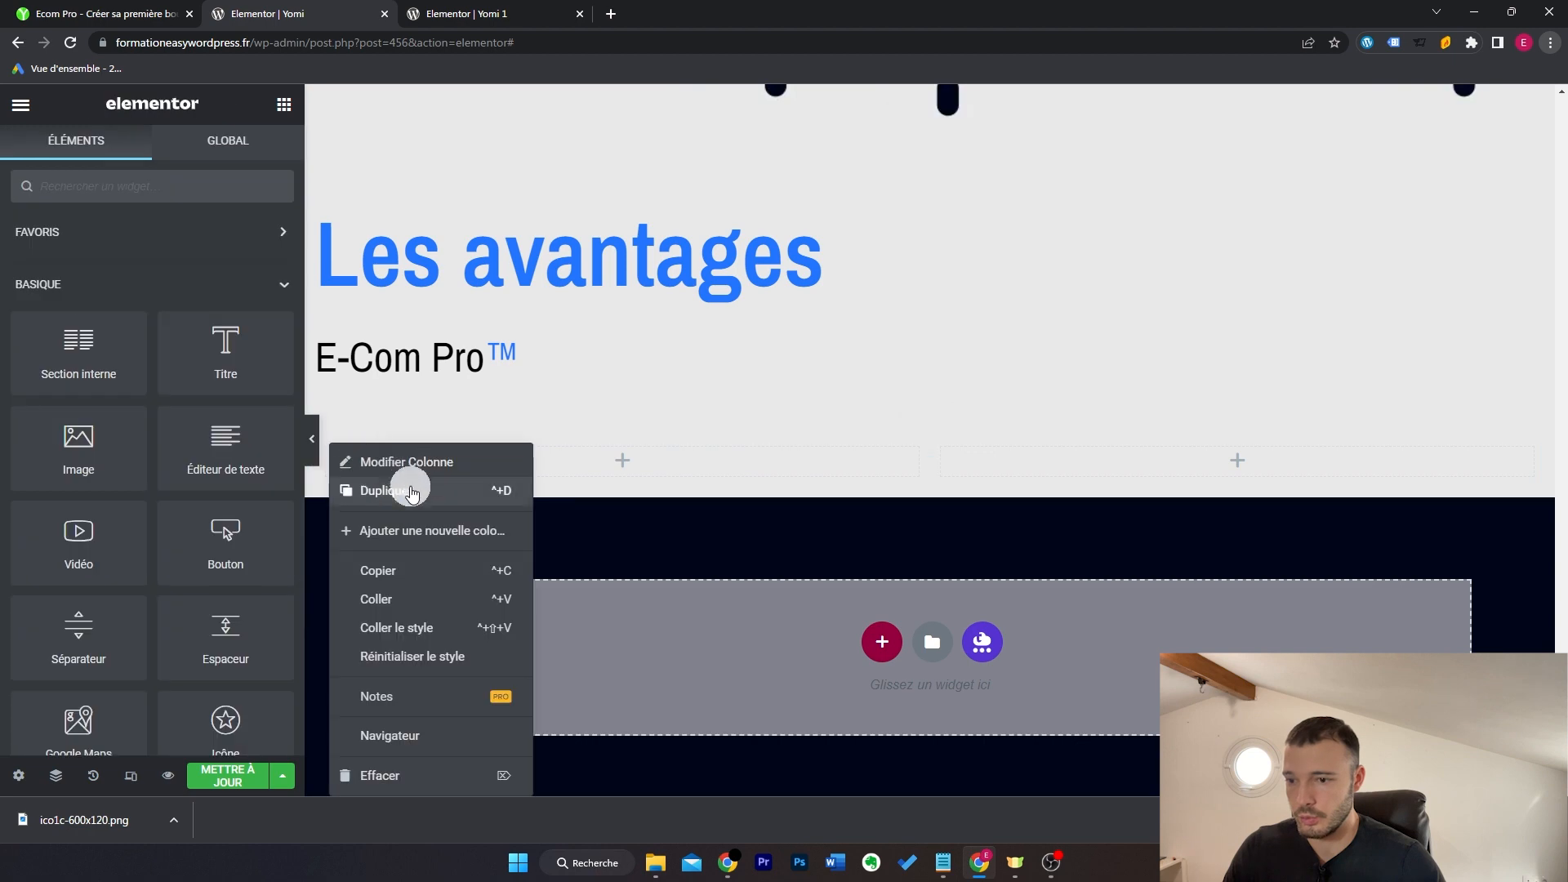
{"action": "left_click", "coordinate": [424, 530]}
Step: Insert an image box in the first column using the uploaded ico1c-600x120.png, and set its image width to 100%
{"action": "type", "text": "ima"}
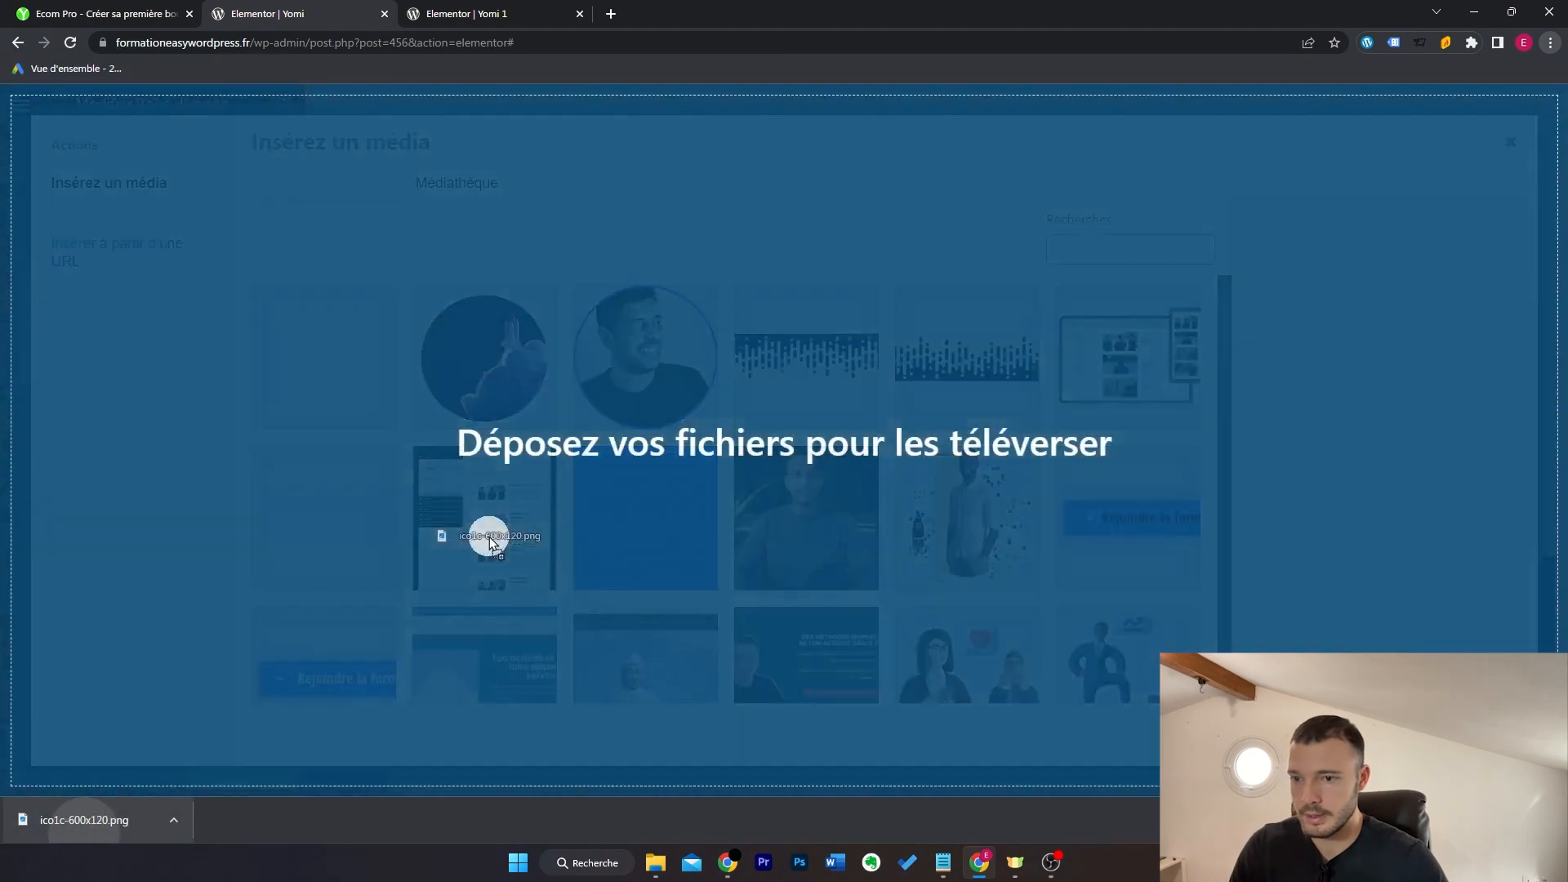
{"action": "left_click_drag", "start_coordinate": [486, 536], "coordinate": [486, 543]}
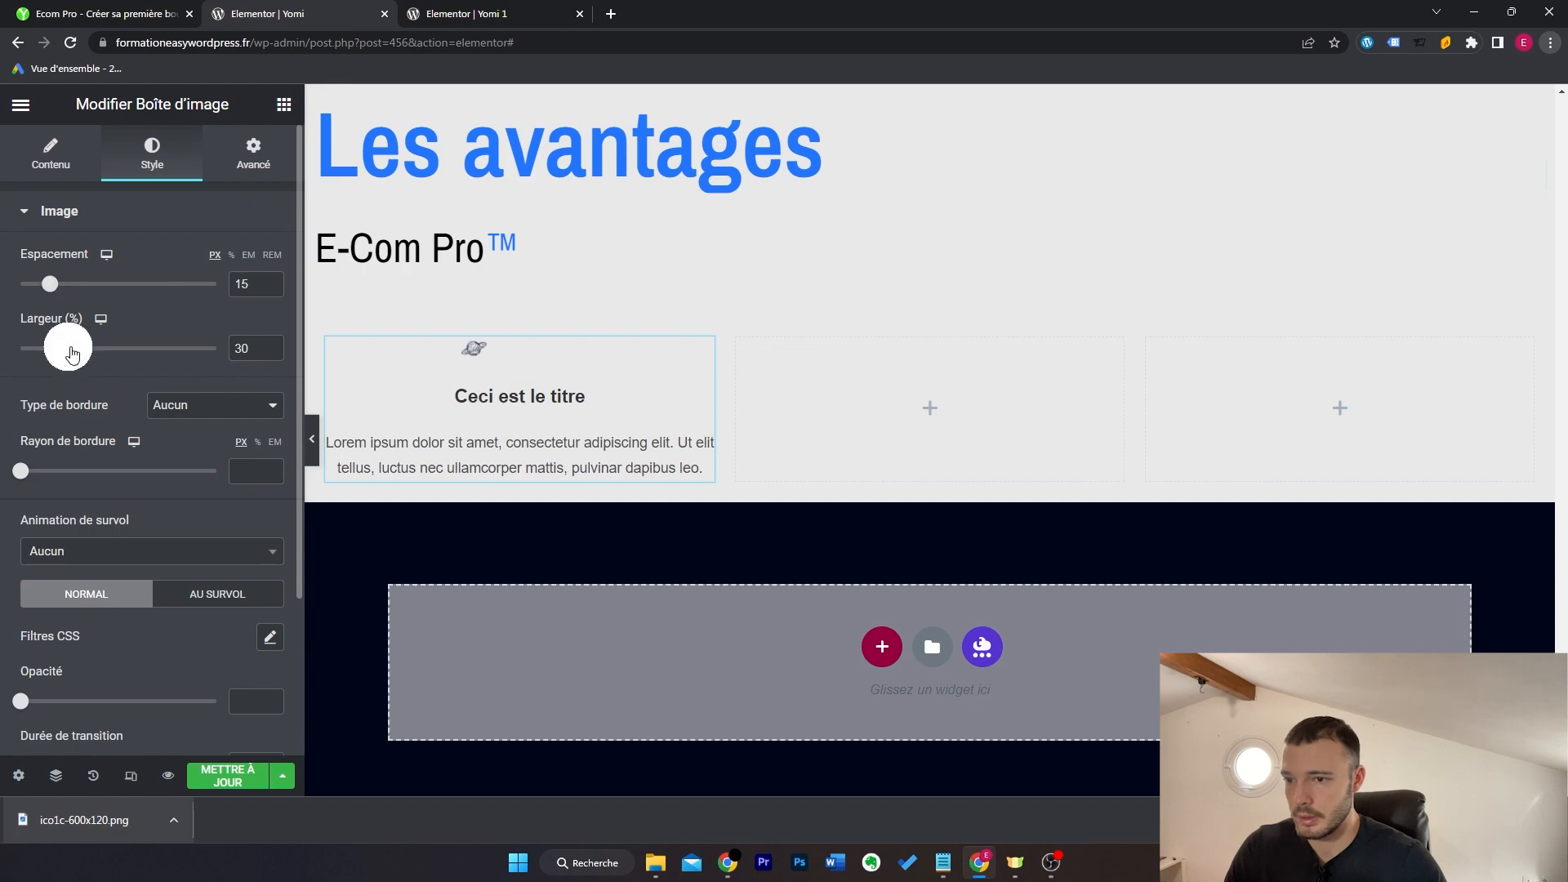
{"action": "left_click_drag", "start_coordinate": [72, 352], "coordinate": [214, 349]}
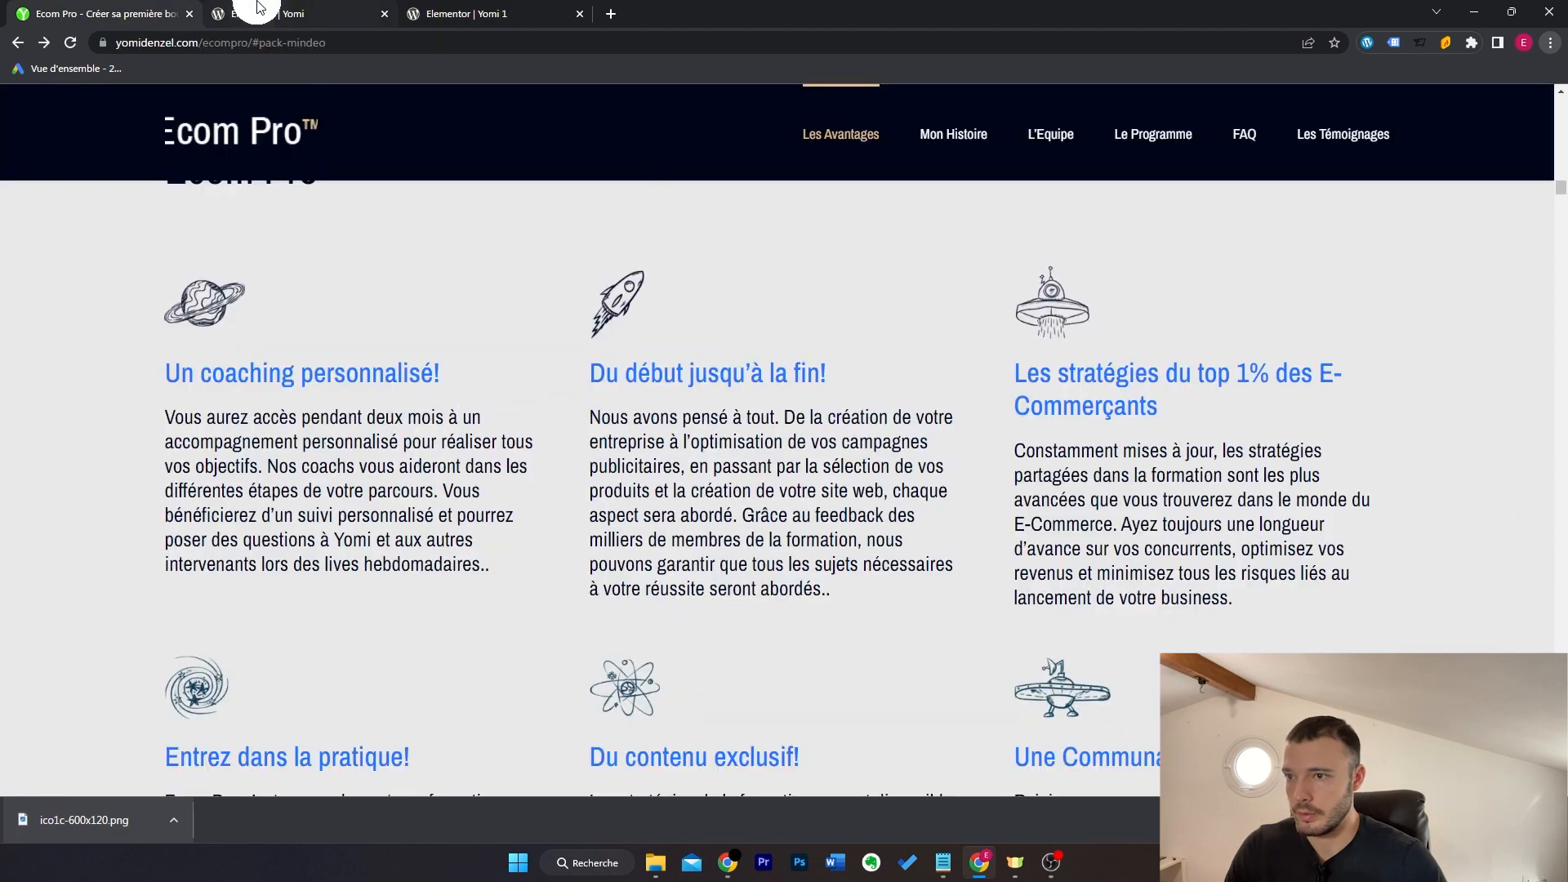
Step: Align the image box's content to the left, as on the reference page
{"action": "left_click", "coordinate": [257, 6]}
{"action": "scroll", "coordinate": [147, 588], "scroll_direction": "down", "scroll_amount": 3}
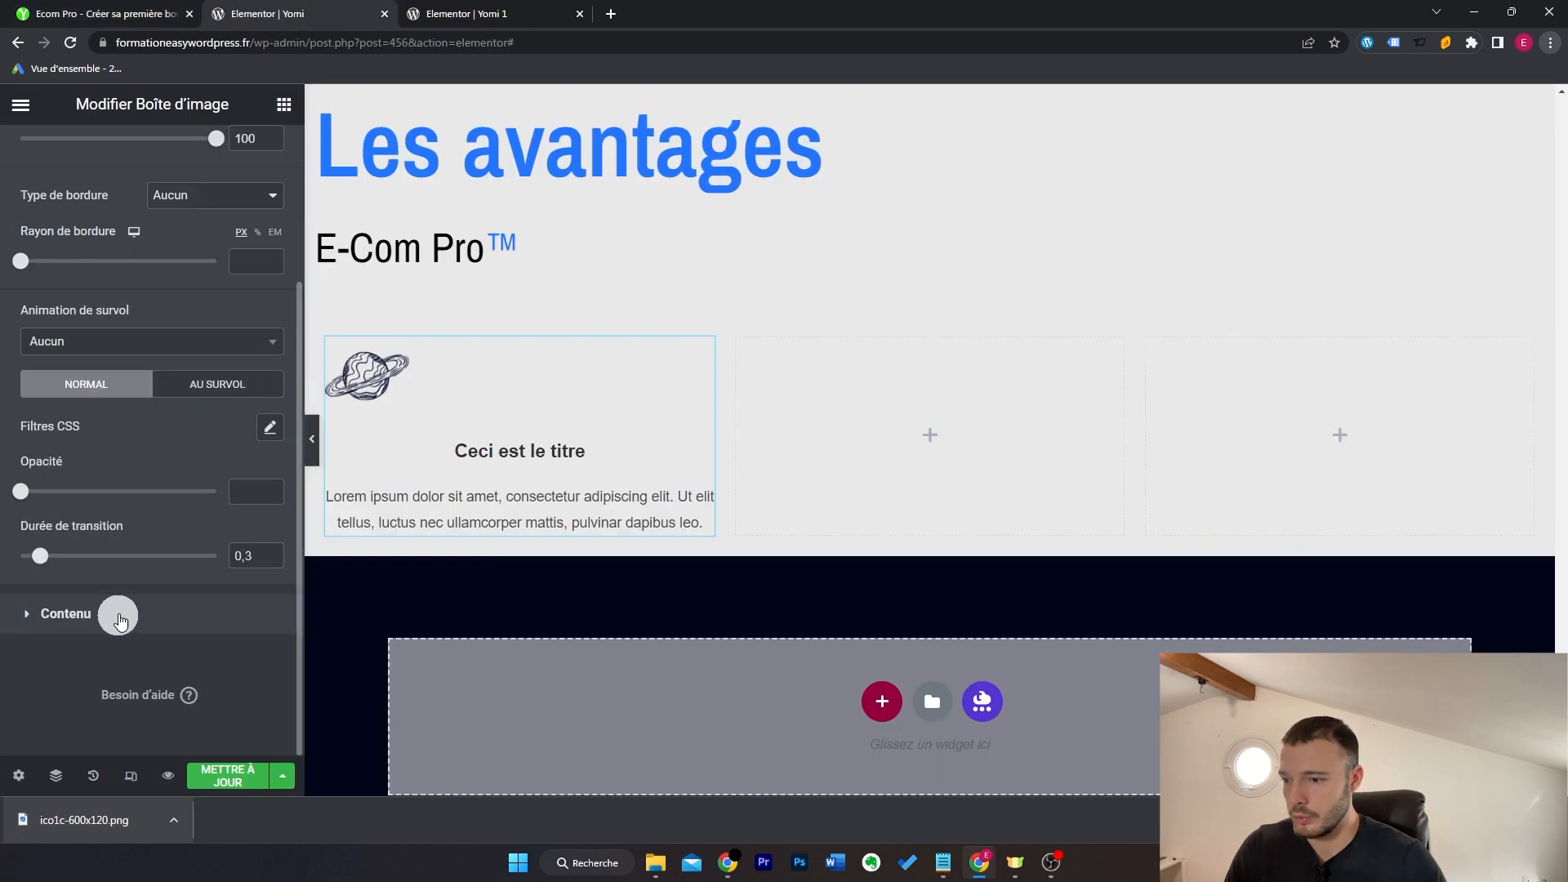
{"action": "left_click", "coordinate": [117, 616]}
Step: Copy the "Qu'est ce que c'est?" card in the E-Com Pro section and paste its style onto the planet image box
{"action": "scroll", "coordinate": [840, 419], "scroll_direction": "down", "scroll_amount": 20}
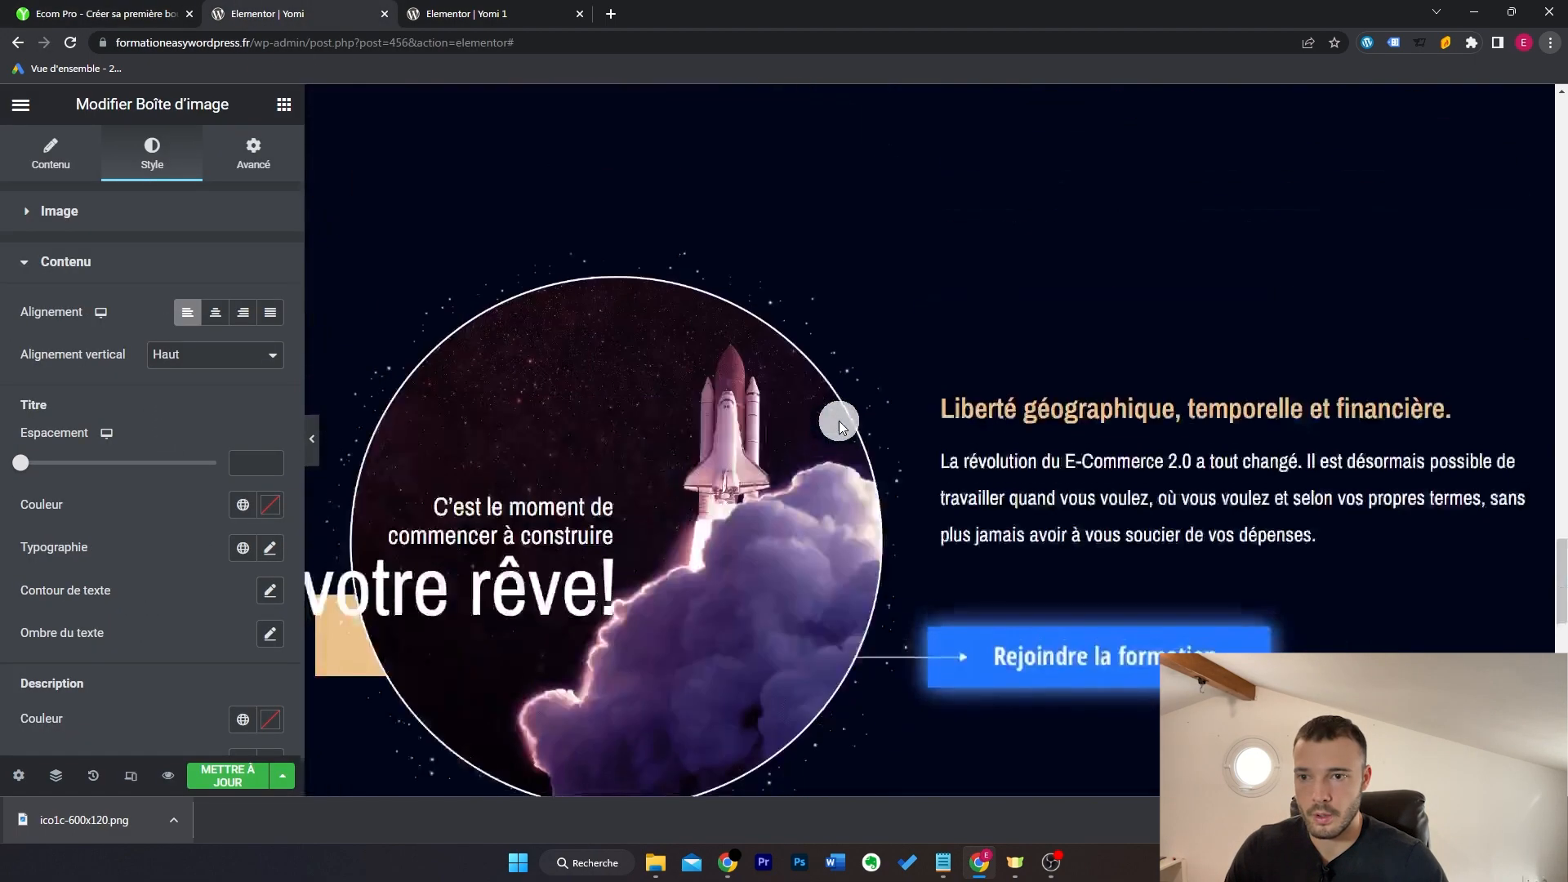
{"action": "scroll", "coordinate": [840, 422], "scroll_direction": "up", "scroll_amount": 8}
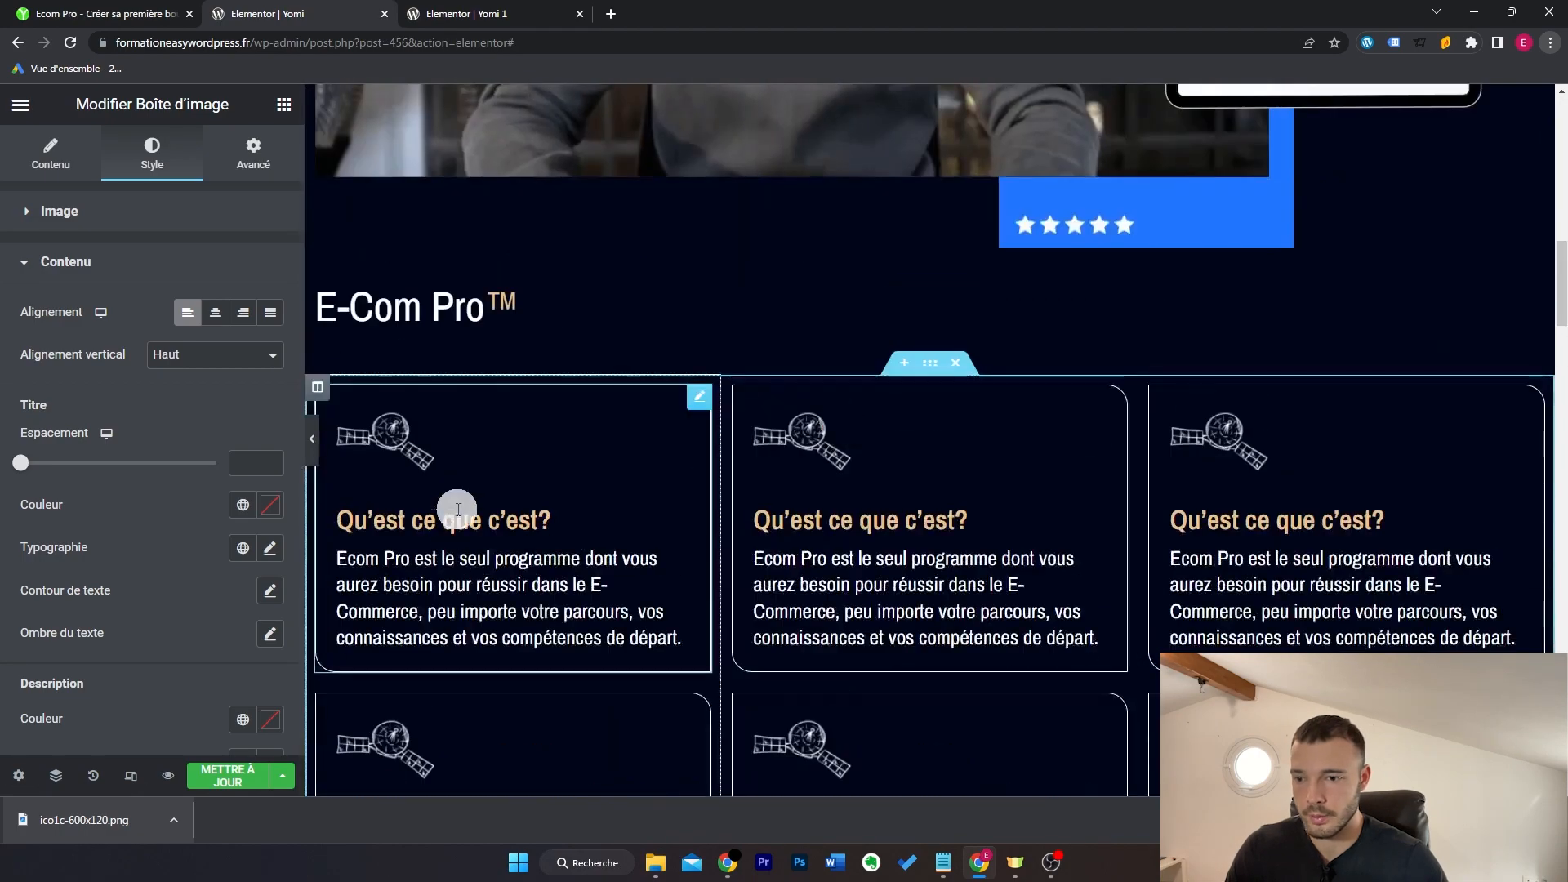
{"action": "right_click", "coordinate": [462, 514]}
{"action": "left_click", "coordinate": [546, 505]}
{"action": "scroll", "coordinate": [550, 507], "scroll_direction": "down", "scroll_amount": 15}
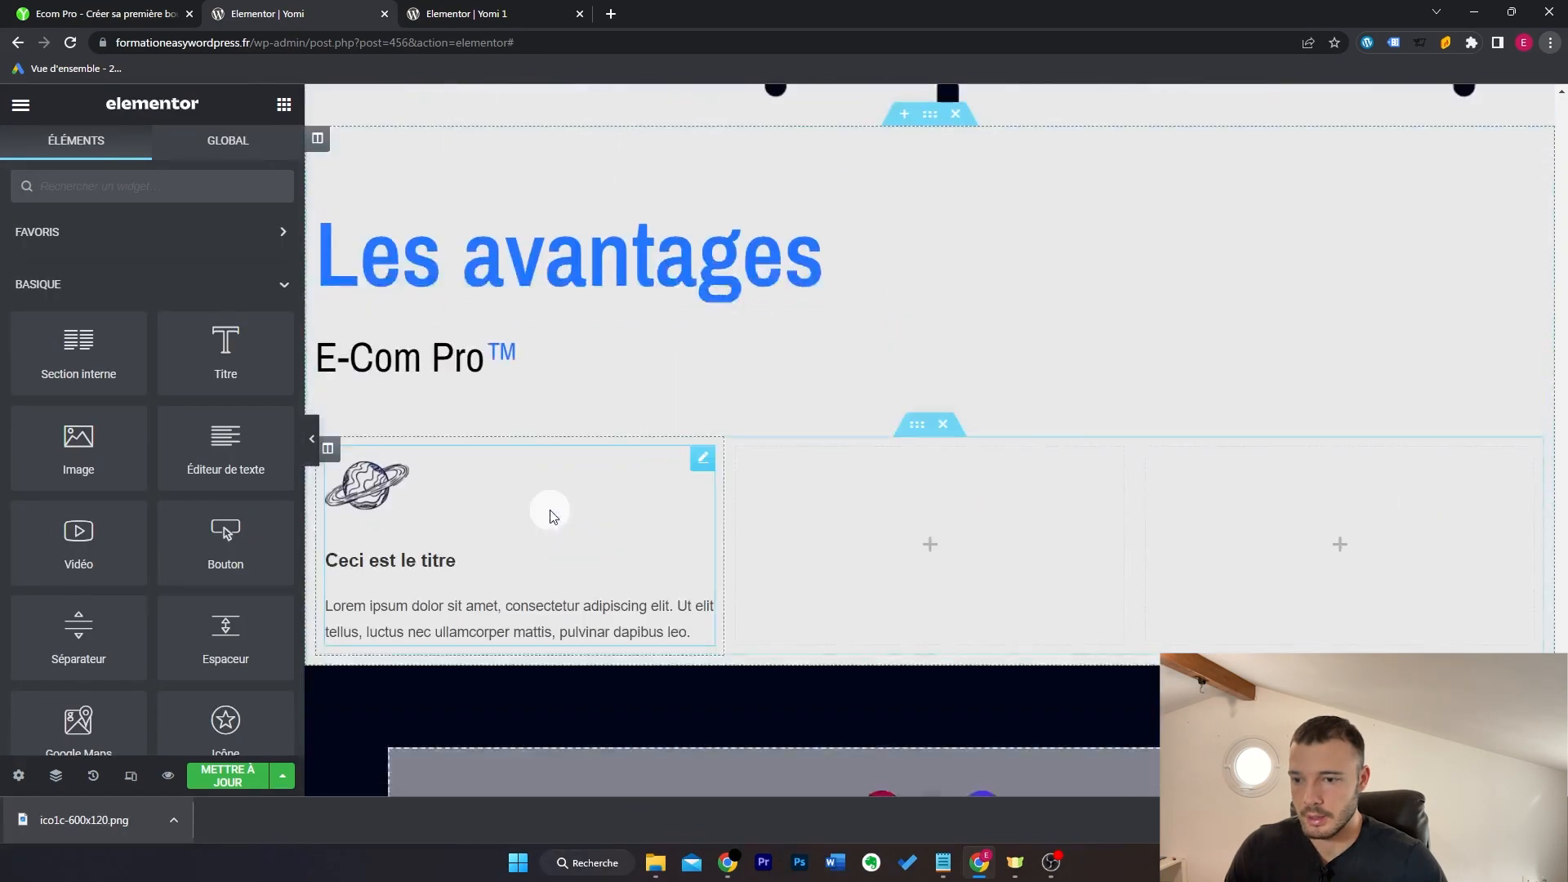
{"action": "right_click", "coordinate": [486, 541]}
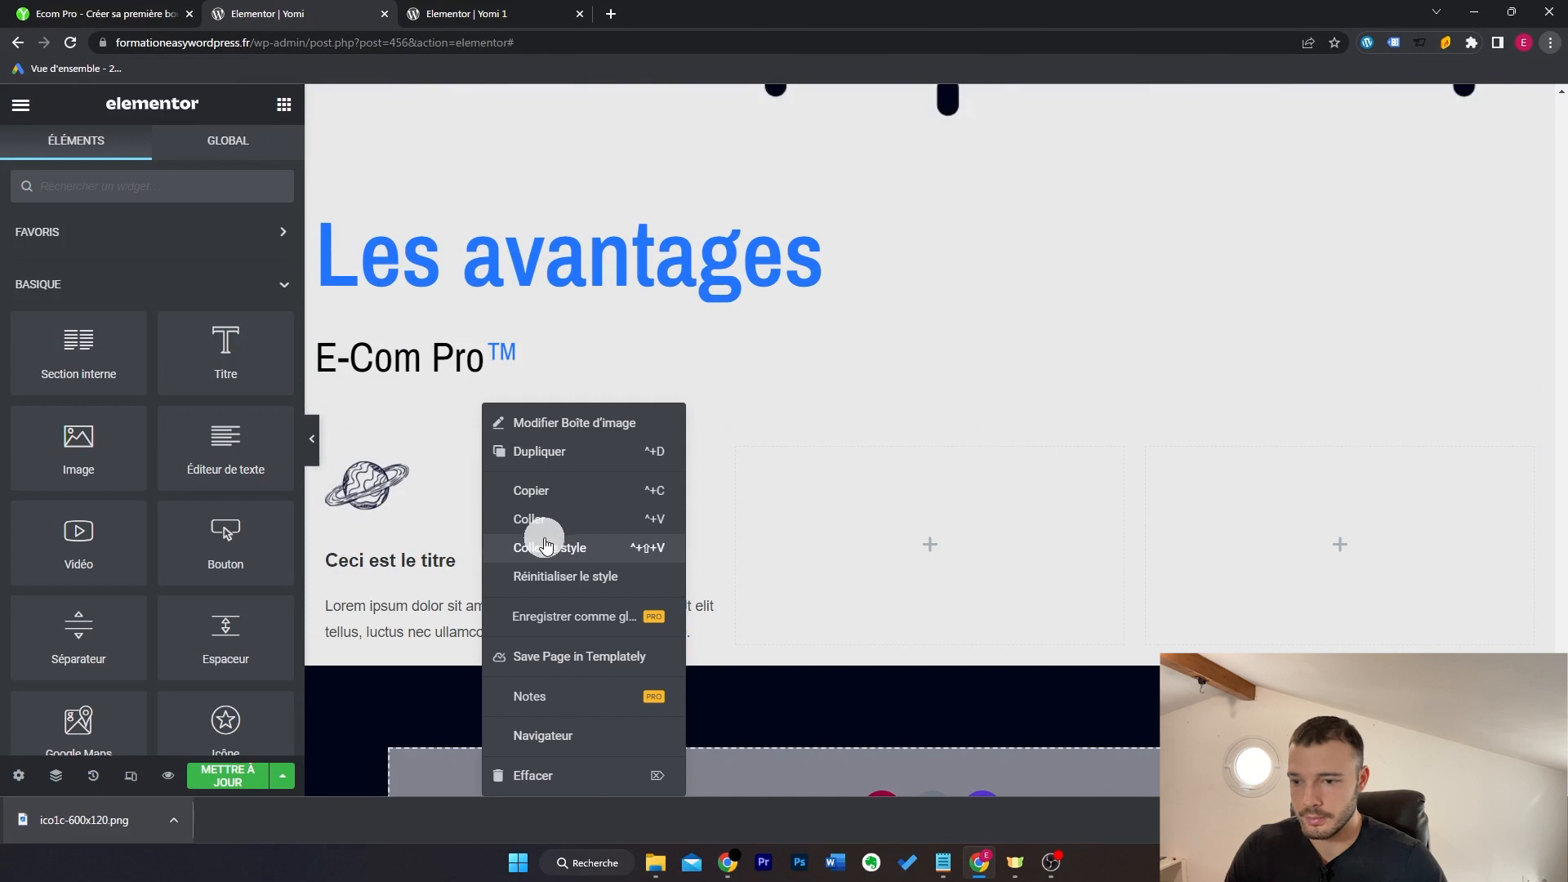
{"action": "left_click", "coordinate": [546, 545]}
Step: Recolour the planet image box's title blue and description black, and set its border type to Aucun
{"action": "scroll", "coordinate": [651, 375], "scroll_direction": "down", "scroll_amount": 3}
{"action": "scroll", "coordinate": [683, 380], "scroll_direction": "up", "scroll_amount": 1}
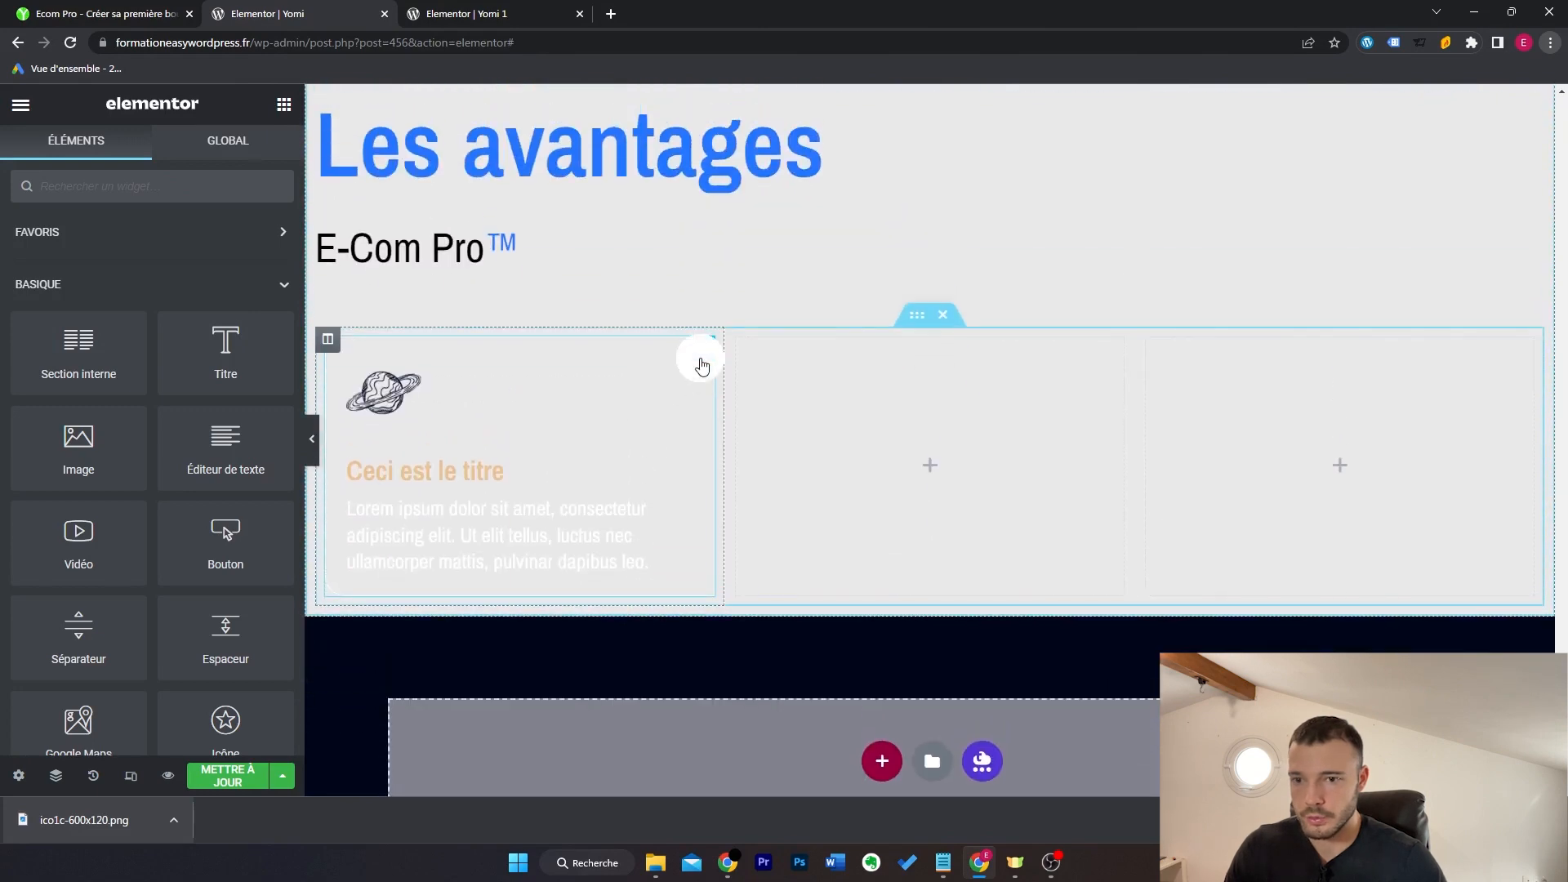
{"action": "left_click", "coordinate": [703, 365]}
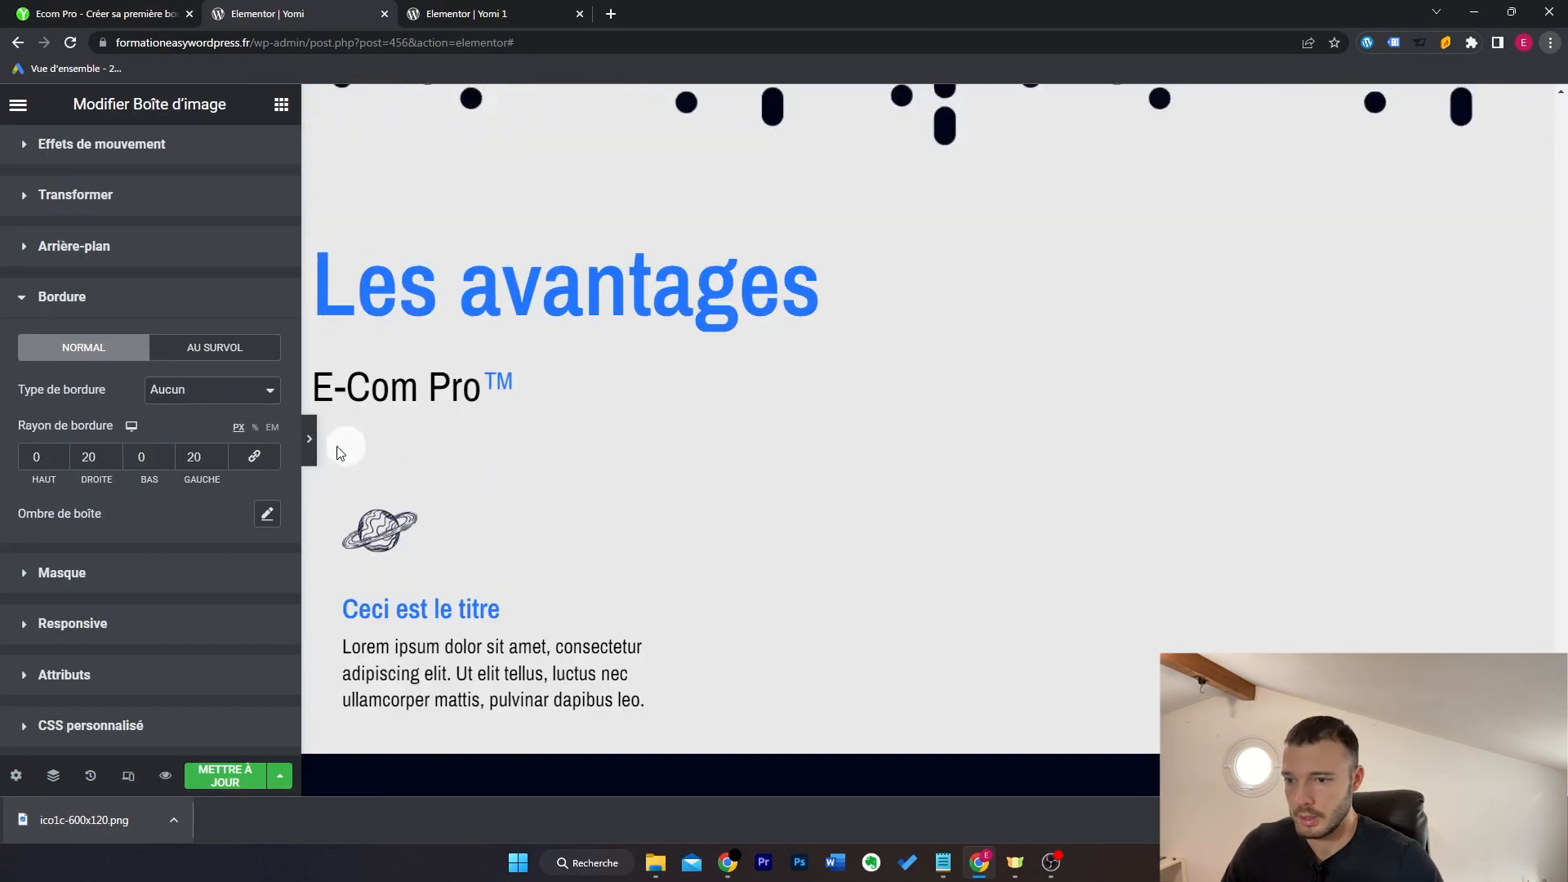
{"action": "left_click", "coordinate": [310, 439]}
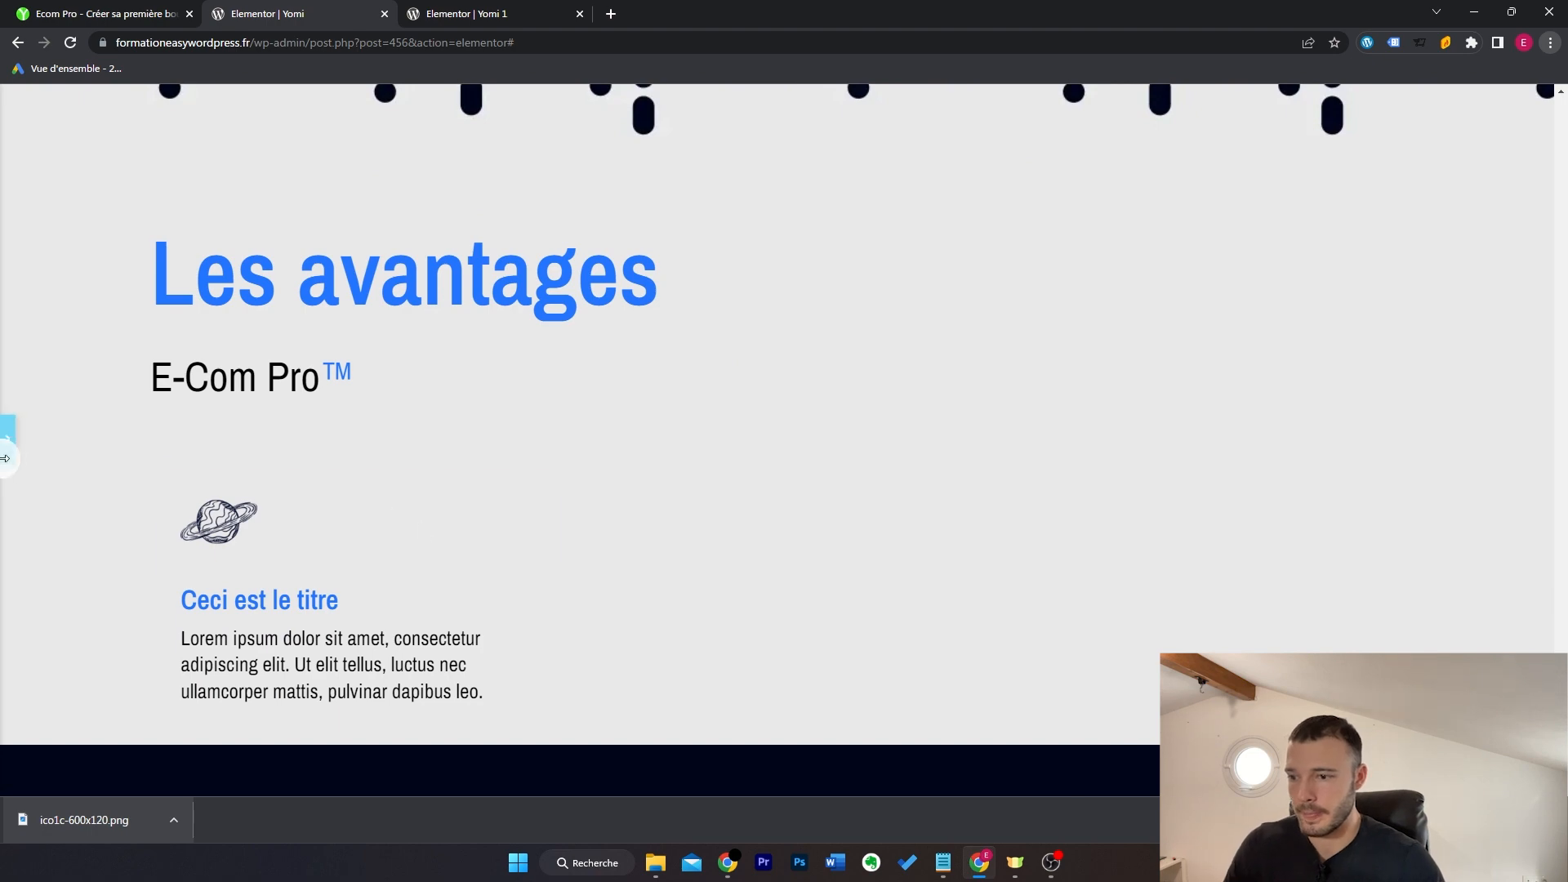
Step: Copy the planet image box and paste it until the three columns hold two rows of image boxes
{"action": "left_click", "coordinate": [4, 457]}
{"action": "left_click", "coordinate": [106, 14]}
{"action": "left_click", "coordinate": [289, 10]}
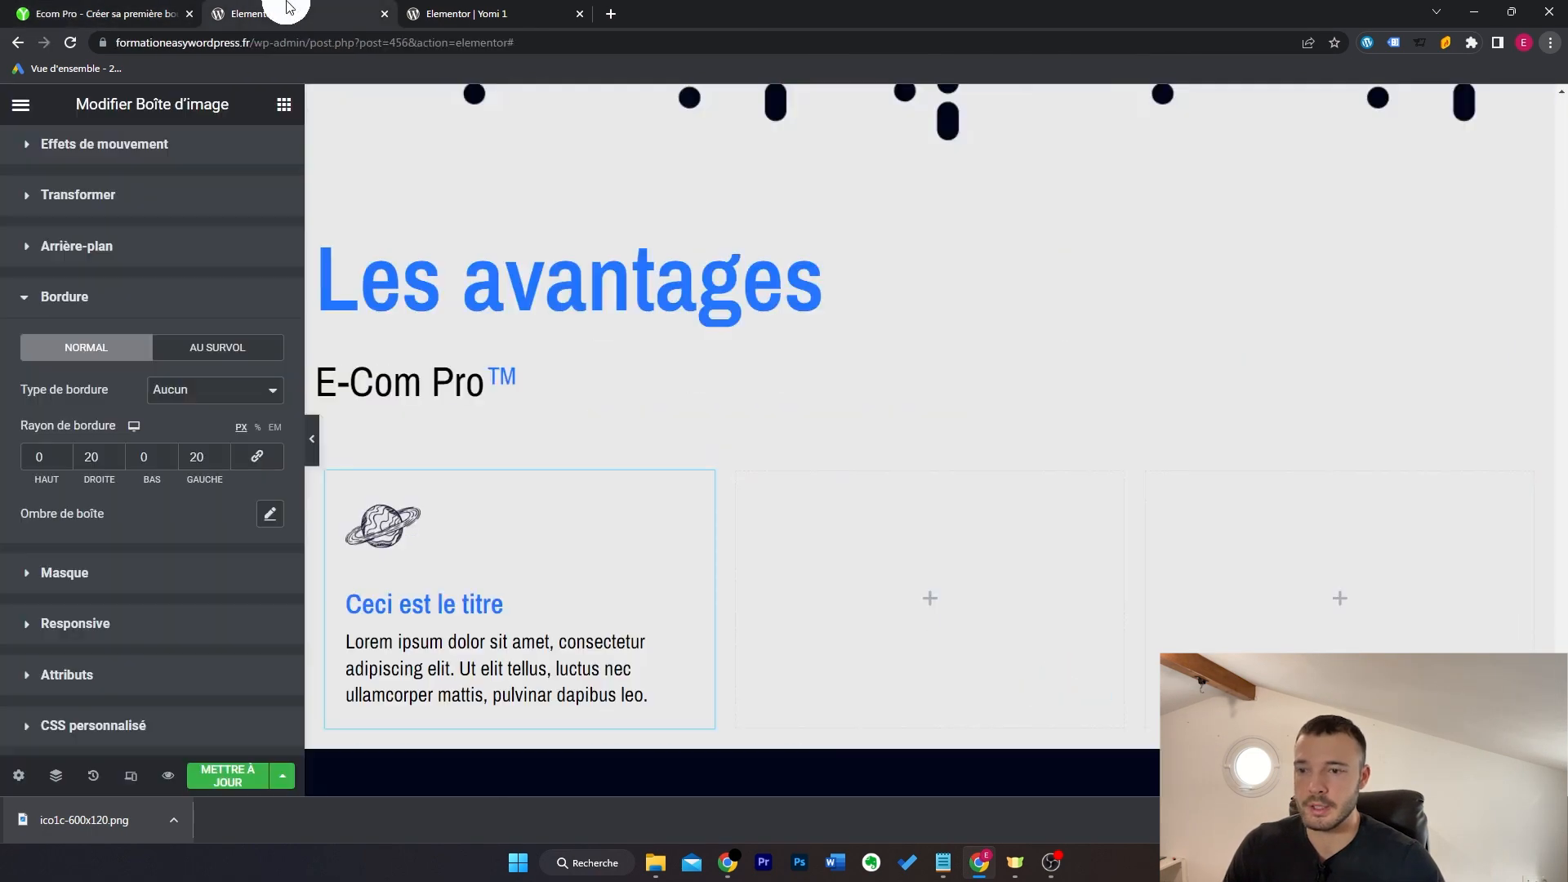
{"action": "right_click", "coordinate": [485, 641]}
{"action": "left_click", "coordinate": [602, 490]}
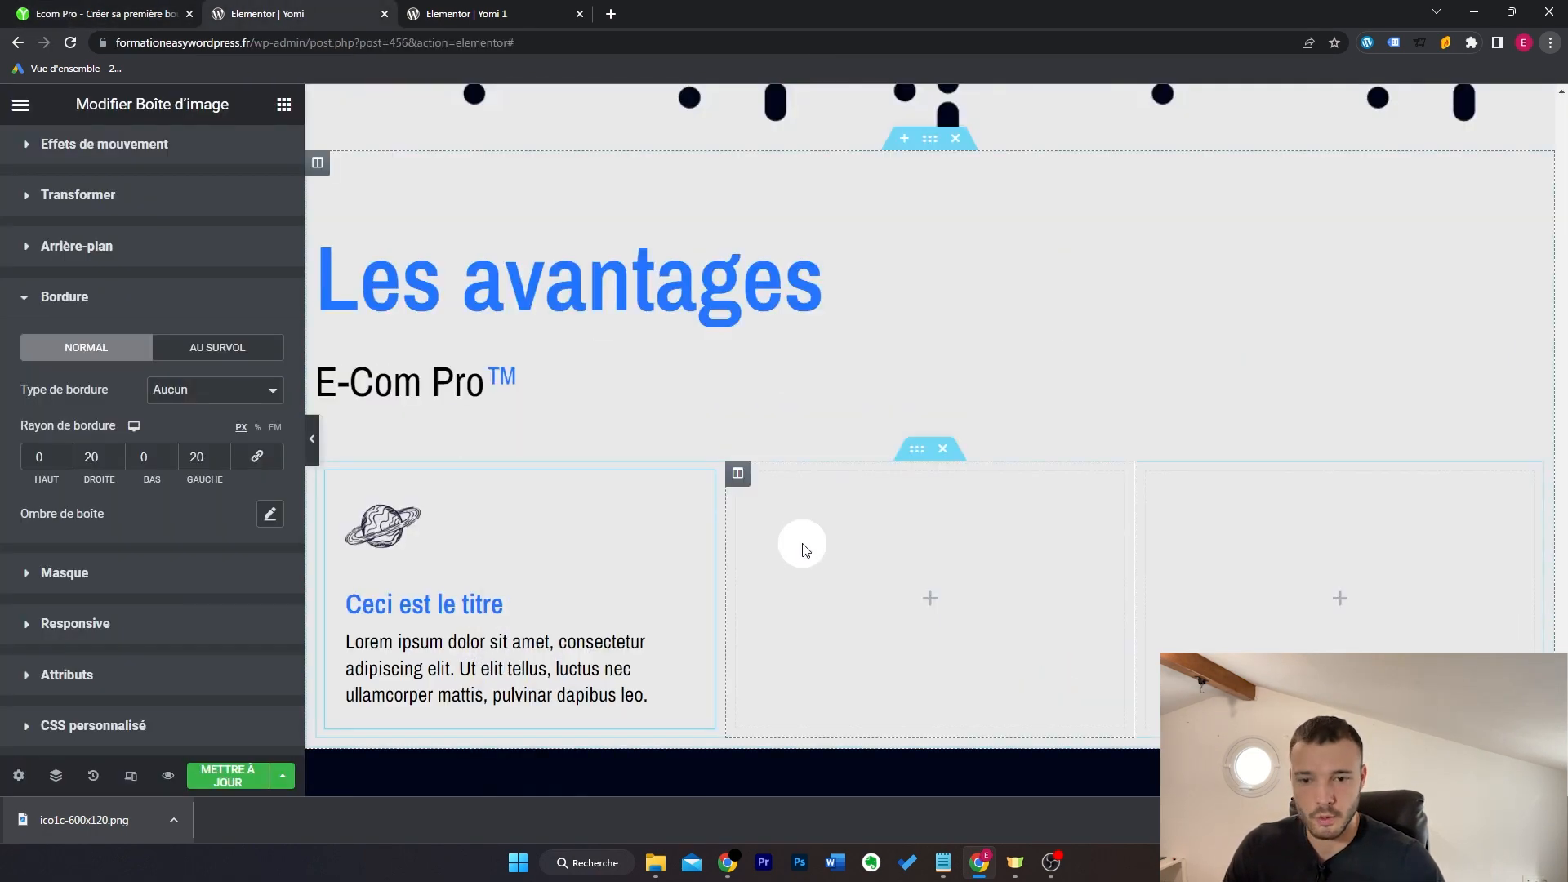
{"action": "right_click", "coordinate": [802, 550]}
{"action": "left_click", "coordinate": [864, 567]}
{"action": "scroll", "coordinate": [1036, 402], "scroll_direction": "down", "scroll_amount": 5}
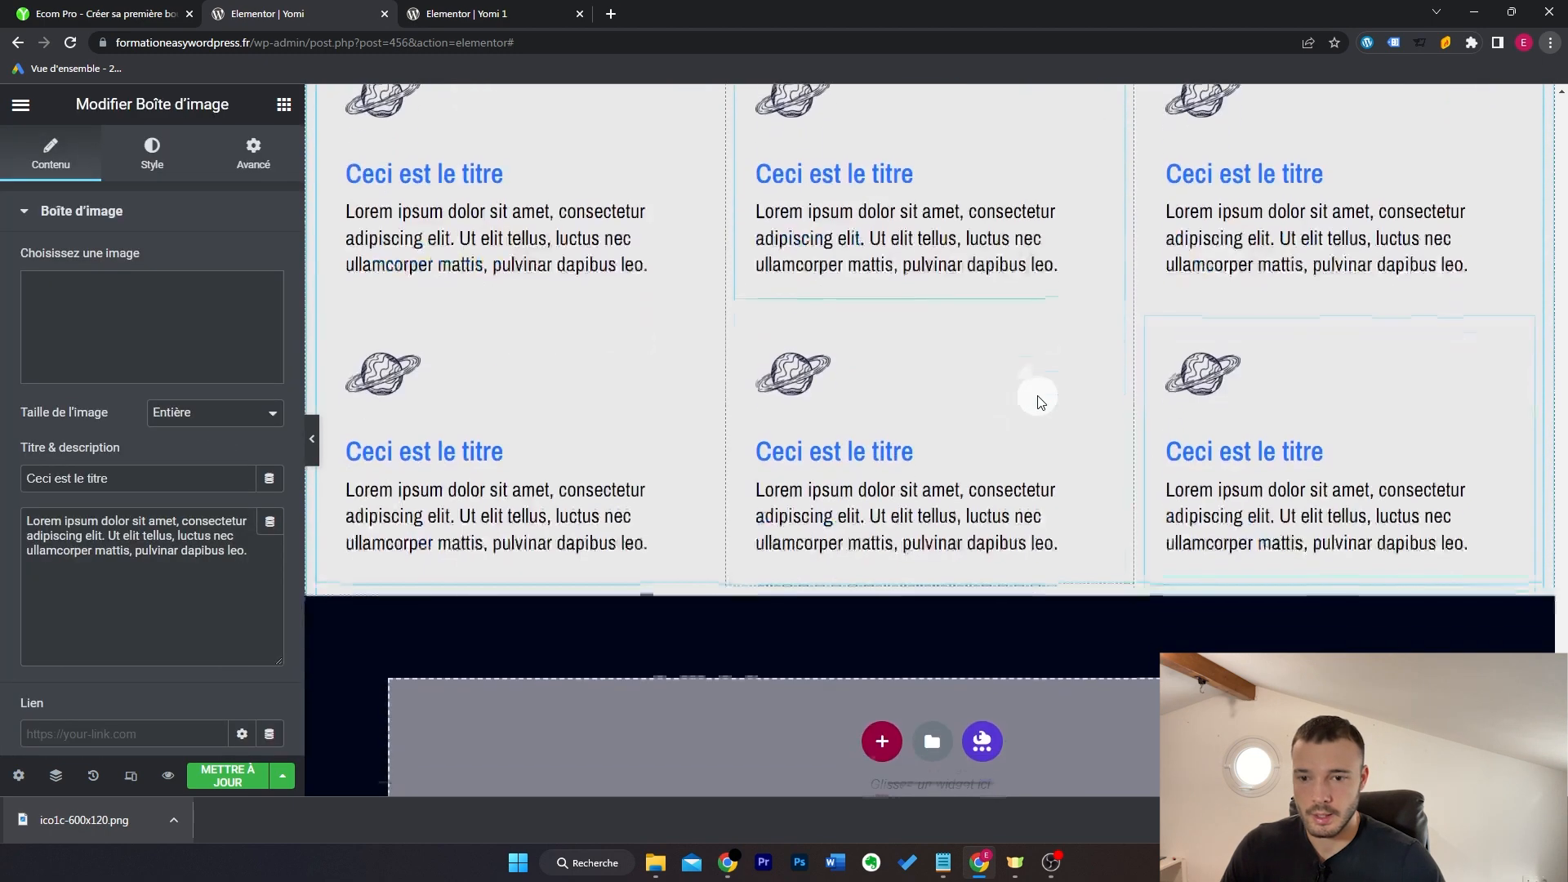
Step: Add a one-column section below the image boxes and set transition2.jpg.png as its background image
{"action": "left_click", "coordinate": [658, 608]}
{"action": "left_click", "coordinate": [130, 155]}
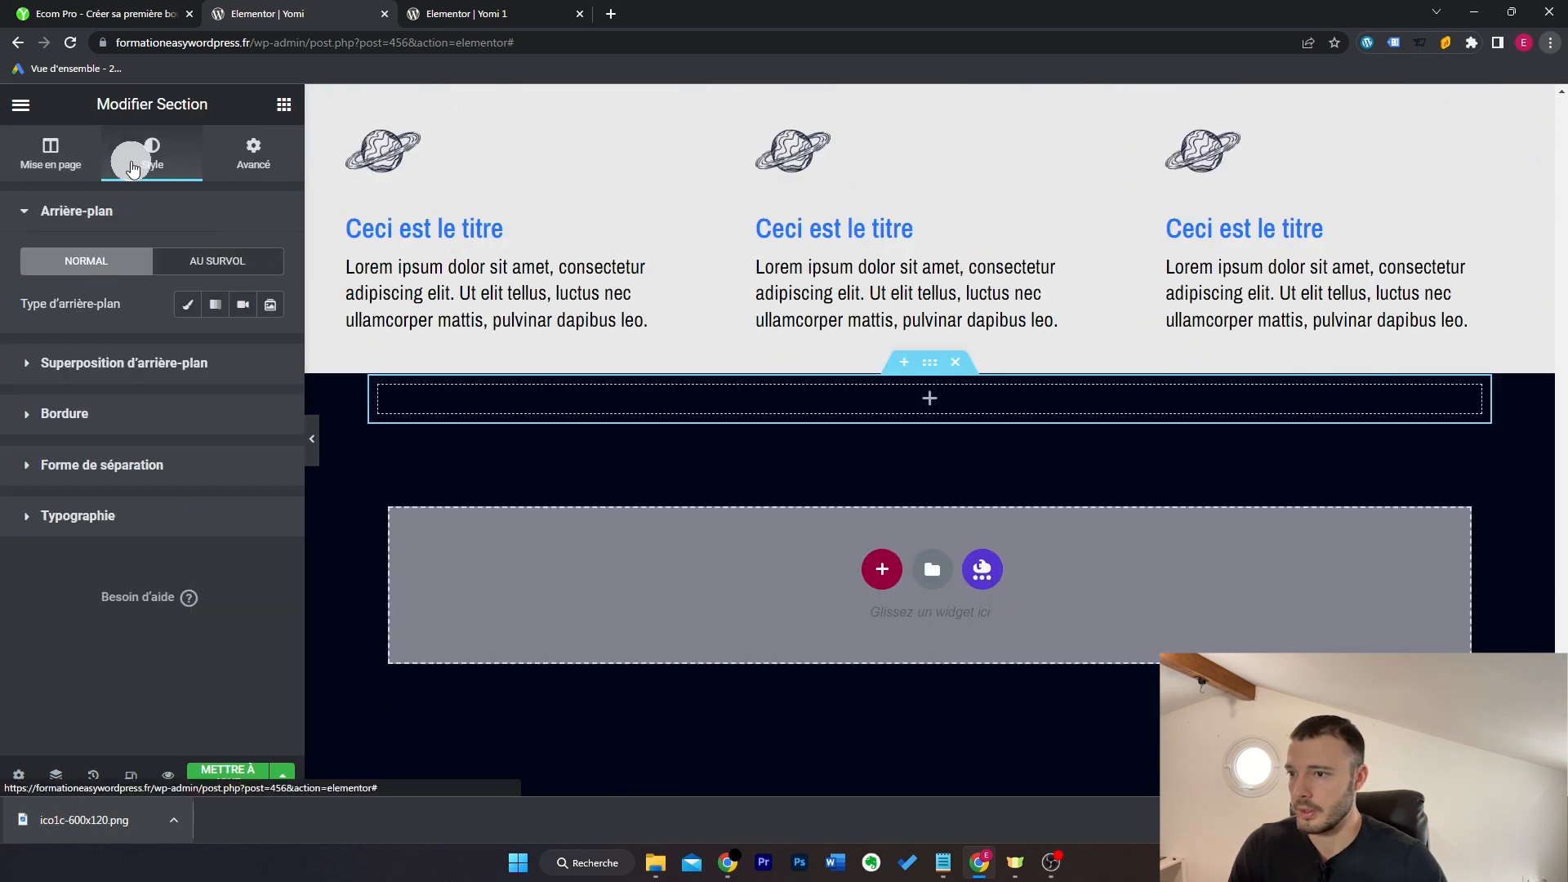
{"action": "left_click", "coordinate": [179, 312]}
{"action": "left_click", "coordinate": [189, 427]}
{"action": "left_click", "coordinate": [1129, 357]}
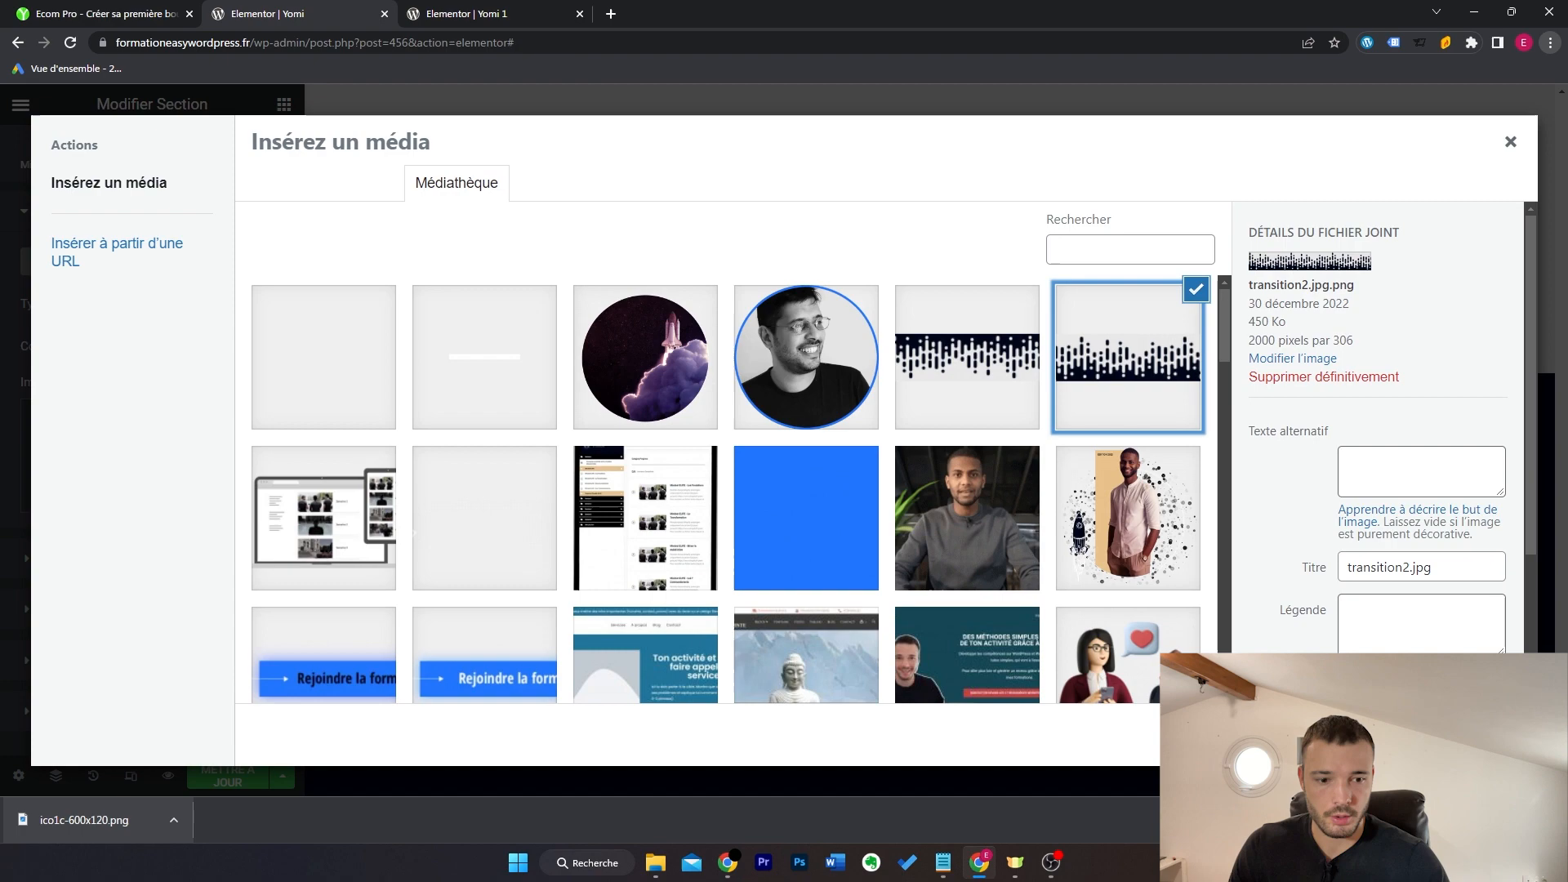
{"action": "left_click", "coordinate": [1480, 740]}
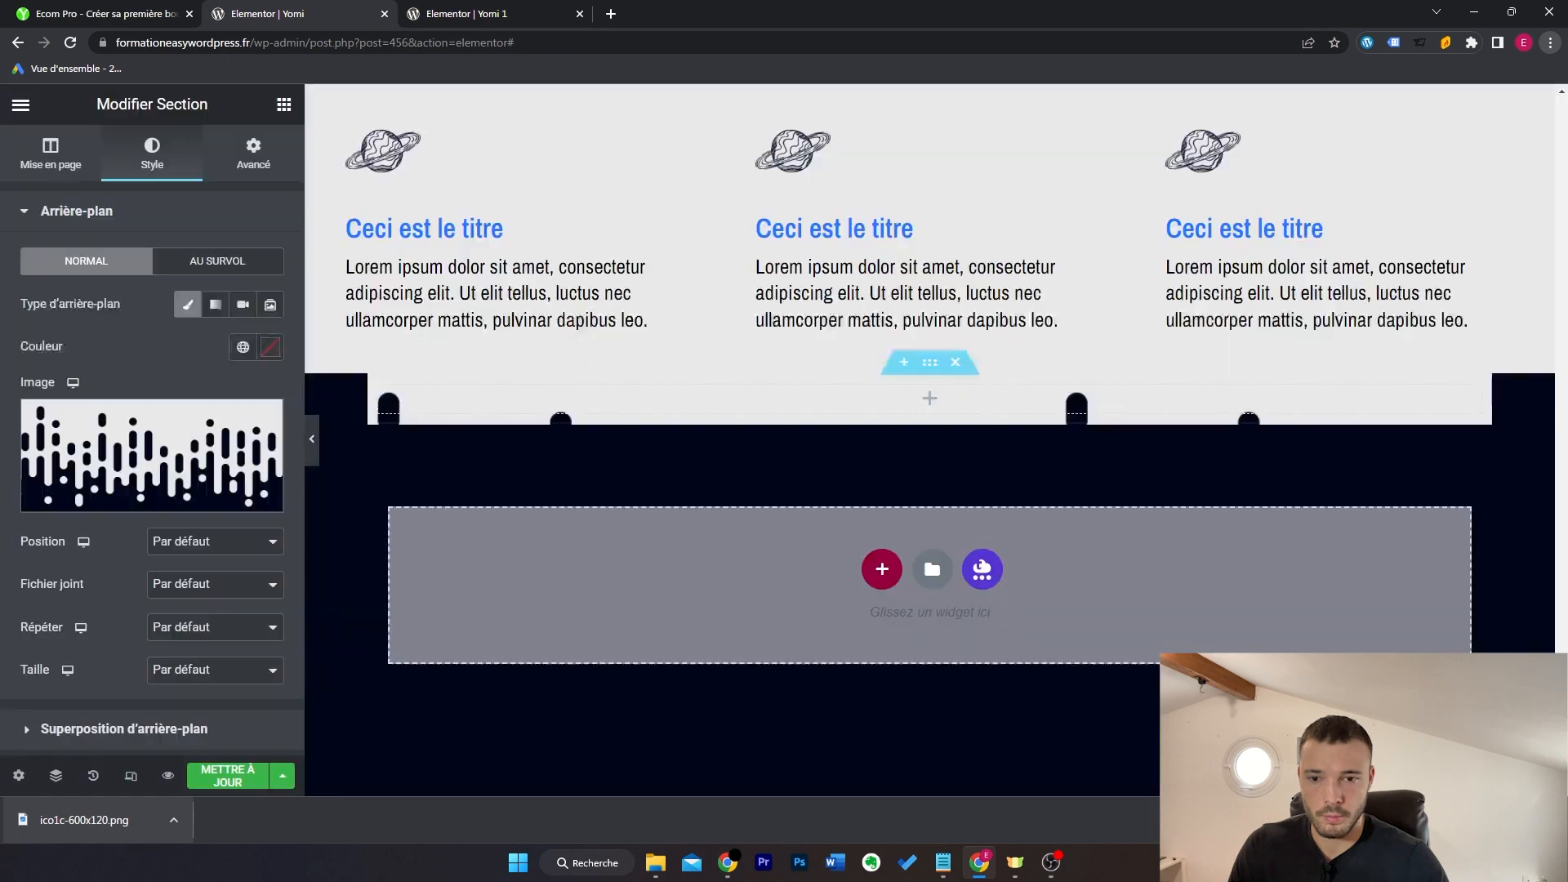
Step: Stretch the new transition section to full width and set its height type to Hauteur min
{"action": "left_click", "coordinate": [596, 468]}
{"action": "left_click", "coordinate": [248, 538]}
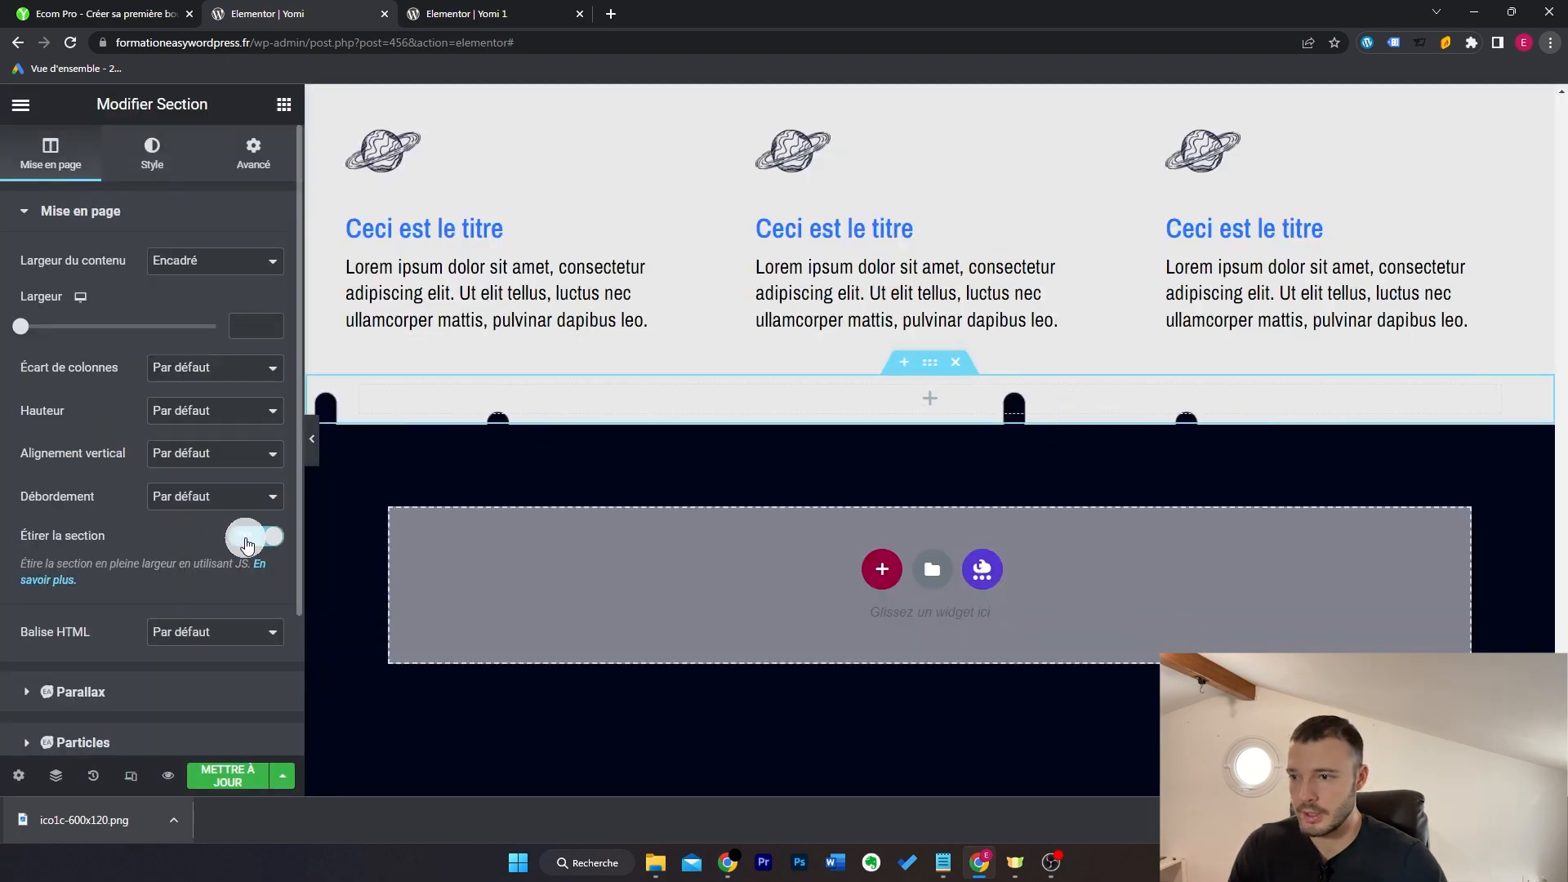
{"action": "left_click", "coordinate": [206, 403]}
{"action": "left_click", "coordinate": [204, 460]}
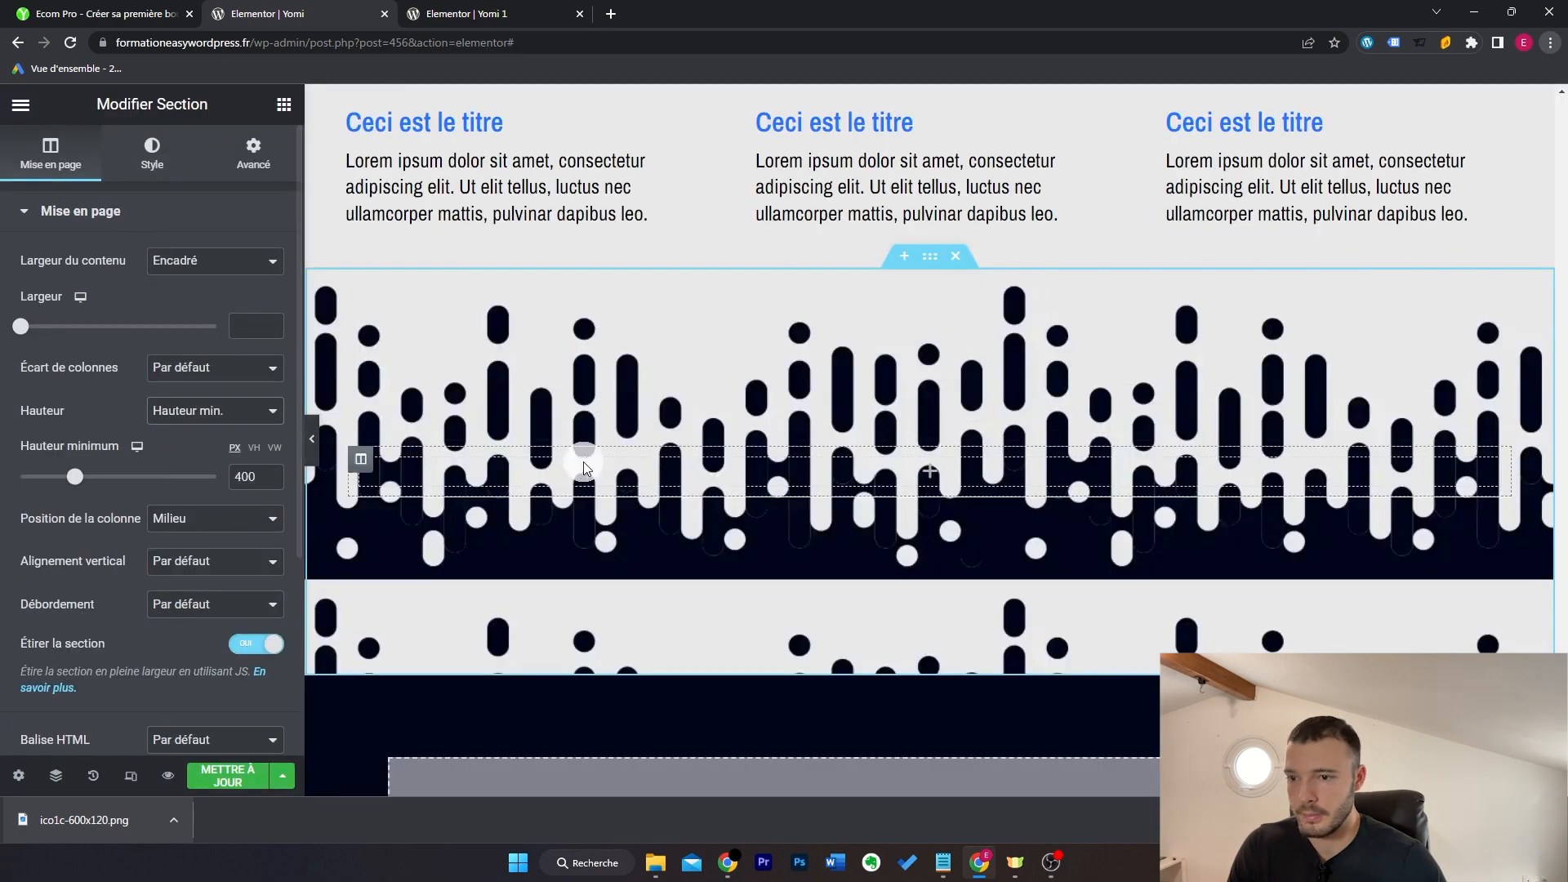
Step: Set the lower transition section's minimum height to 297 px, matching the transition section above "Les avantages"
{"action": "scroll", "coordinate": [594, 466], "scroll_direction": "up", "scroll_amount": 5}
{"action": "scroll", "coordinate": [595, 465], "scroll_direction": "up", "scroll_amount": 8}
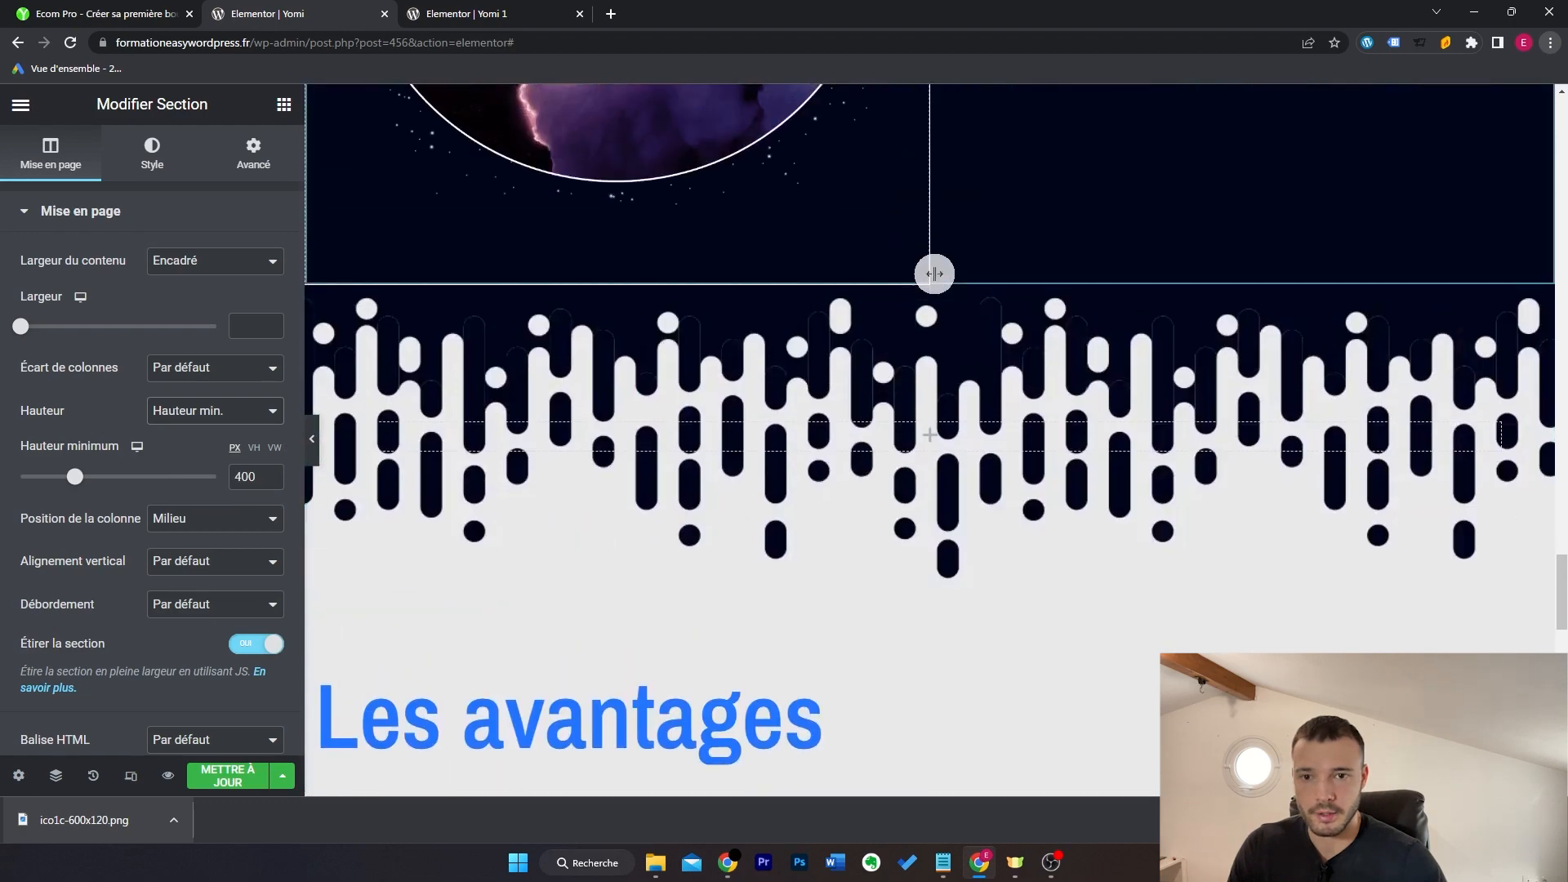
{"action": "left_click", "coordinate": [929, 277]}
{"action": "scroll", "coordinate": [840, 410], "scroll_direction": "down", "scroll_amount": 10}
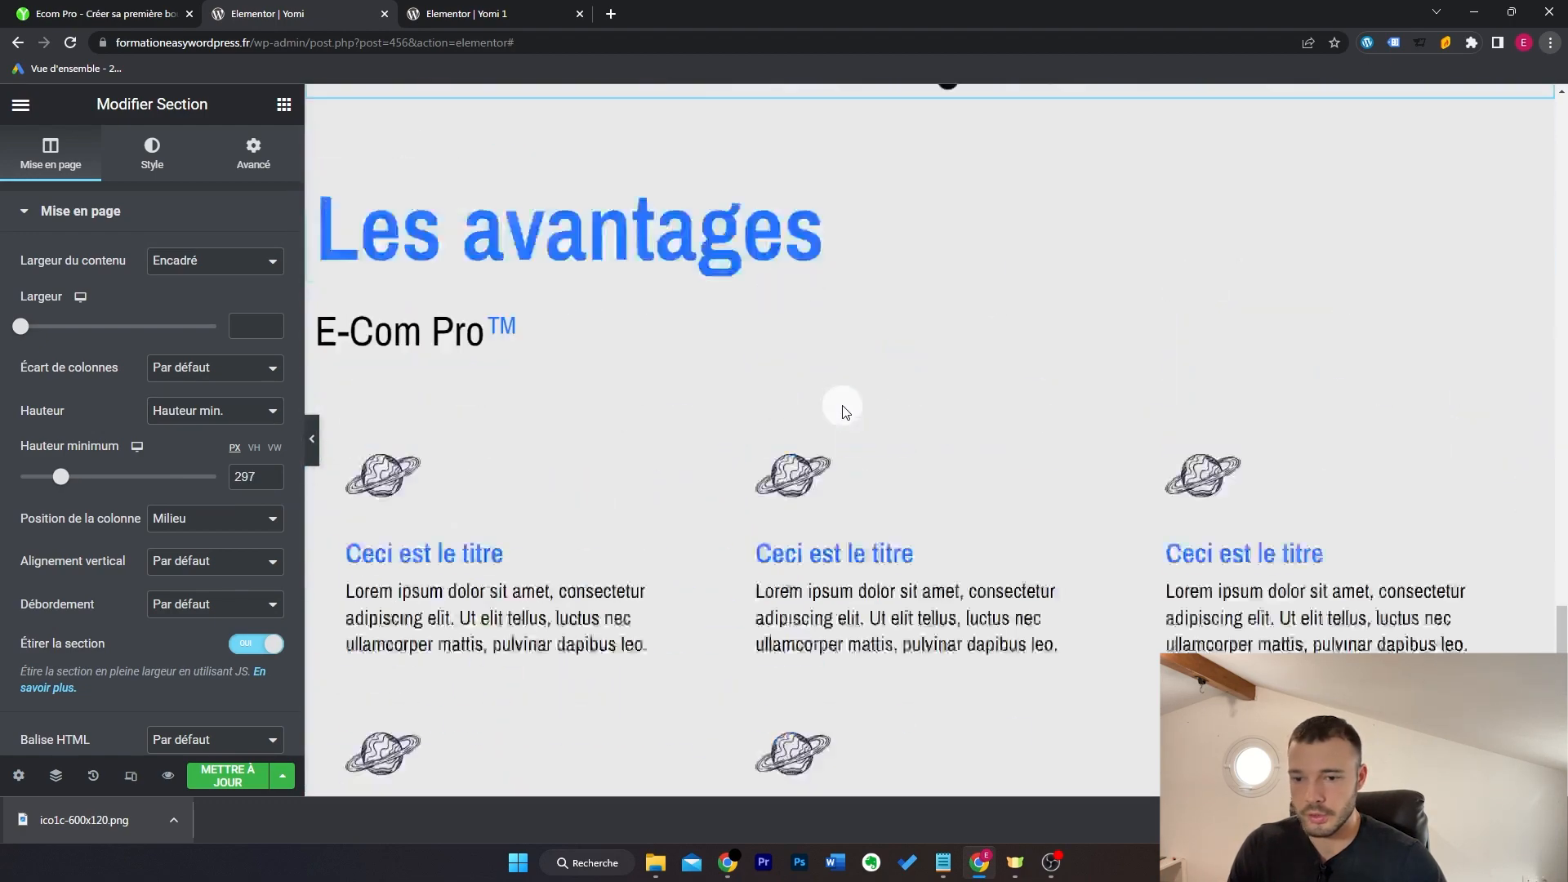
{"action": "scroll", "coordinate": [947, 280], "scroll_direction": "up", "scroll_amount": 3}
{"action": "scroll", "coordinate": [947, 280], "scroll_direction": "up", "scroll_amount": 1}
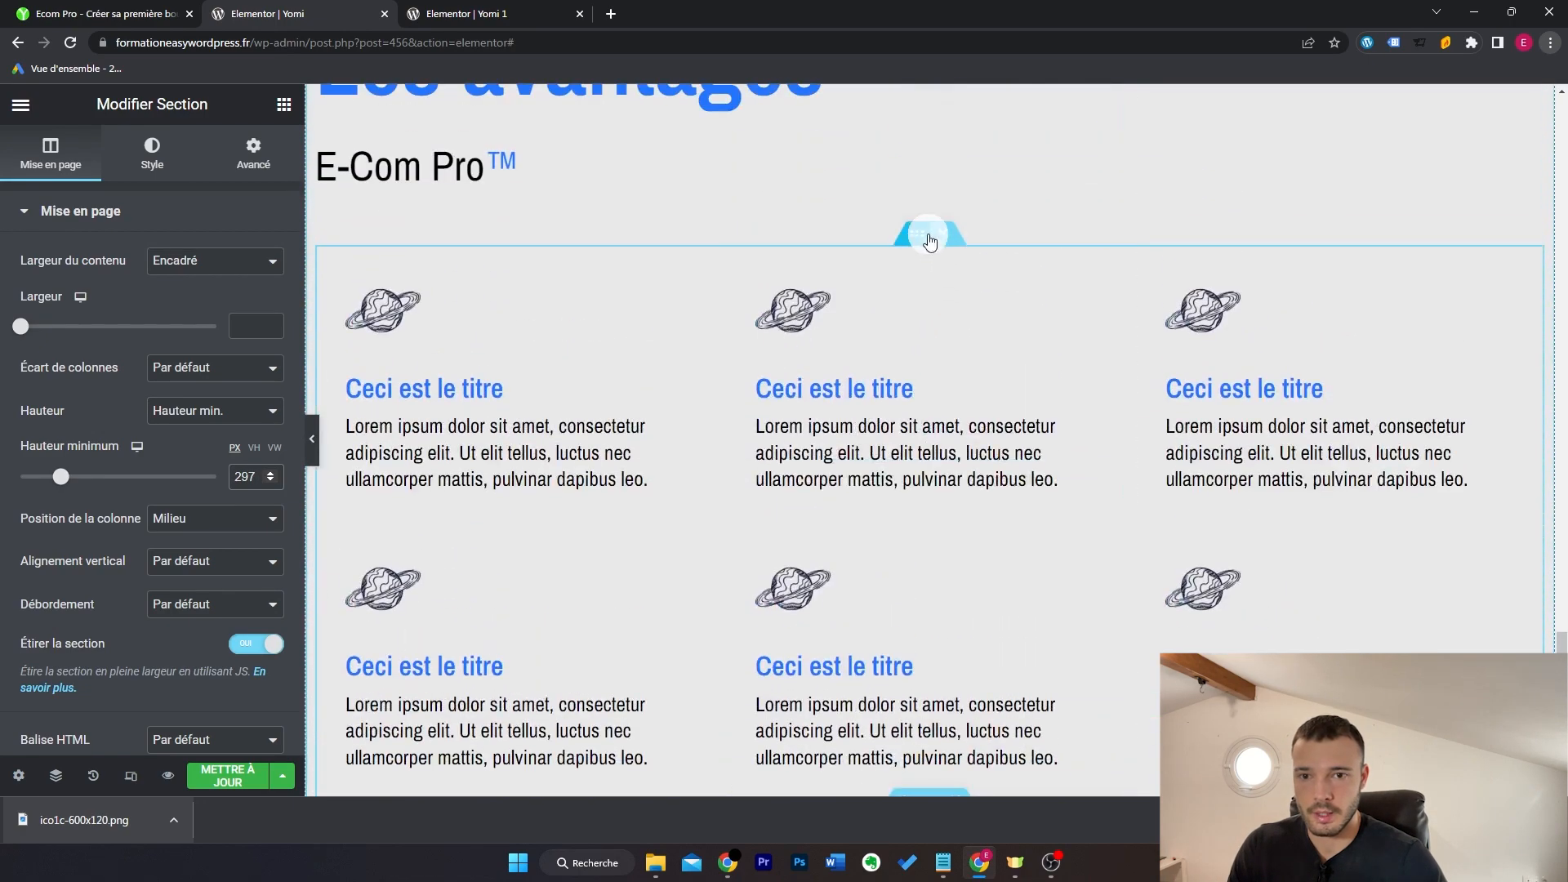
Step: Unlink the margins of the image boxes' inner section, set its bottom margin to 50 px, and preview the page without the panel
{"action": "left_click", "coordinate": [918, 234]}
{"action": "left_click", "coordinate": [255, 155]}
{"action": "left_click", "coordinate": [254, 283]}
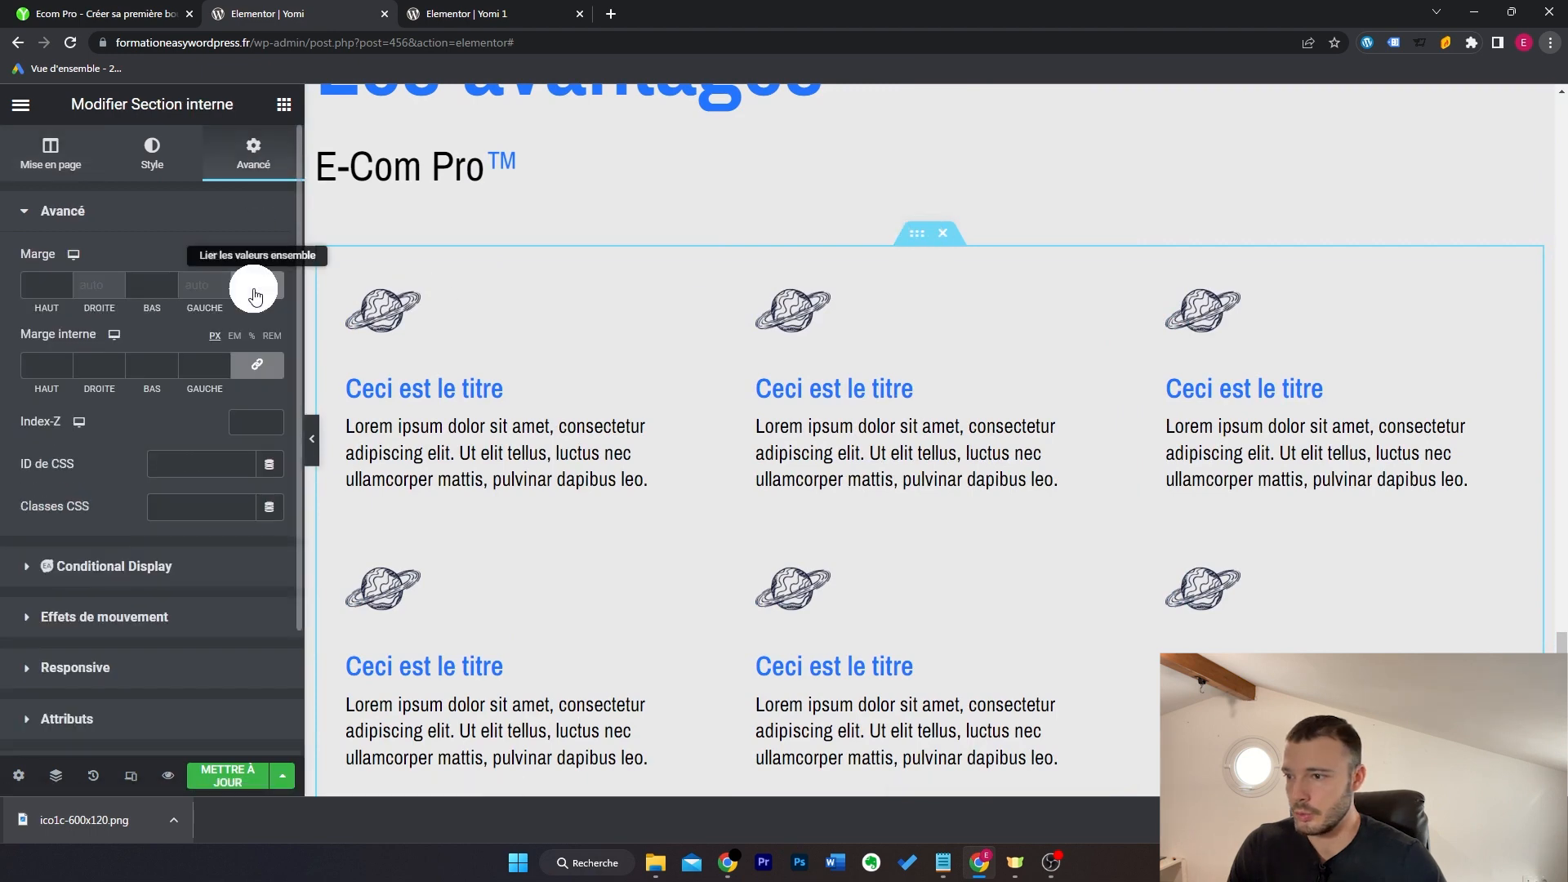
{"action": "left_click", "coordinate": [147, 284]}
{"action": "type", "text": "50"}
{"action": "scroll", "coordinate": [900, 351], "scroll_direction": "down", "scroll_amount": 5}
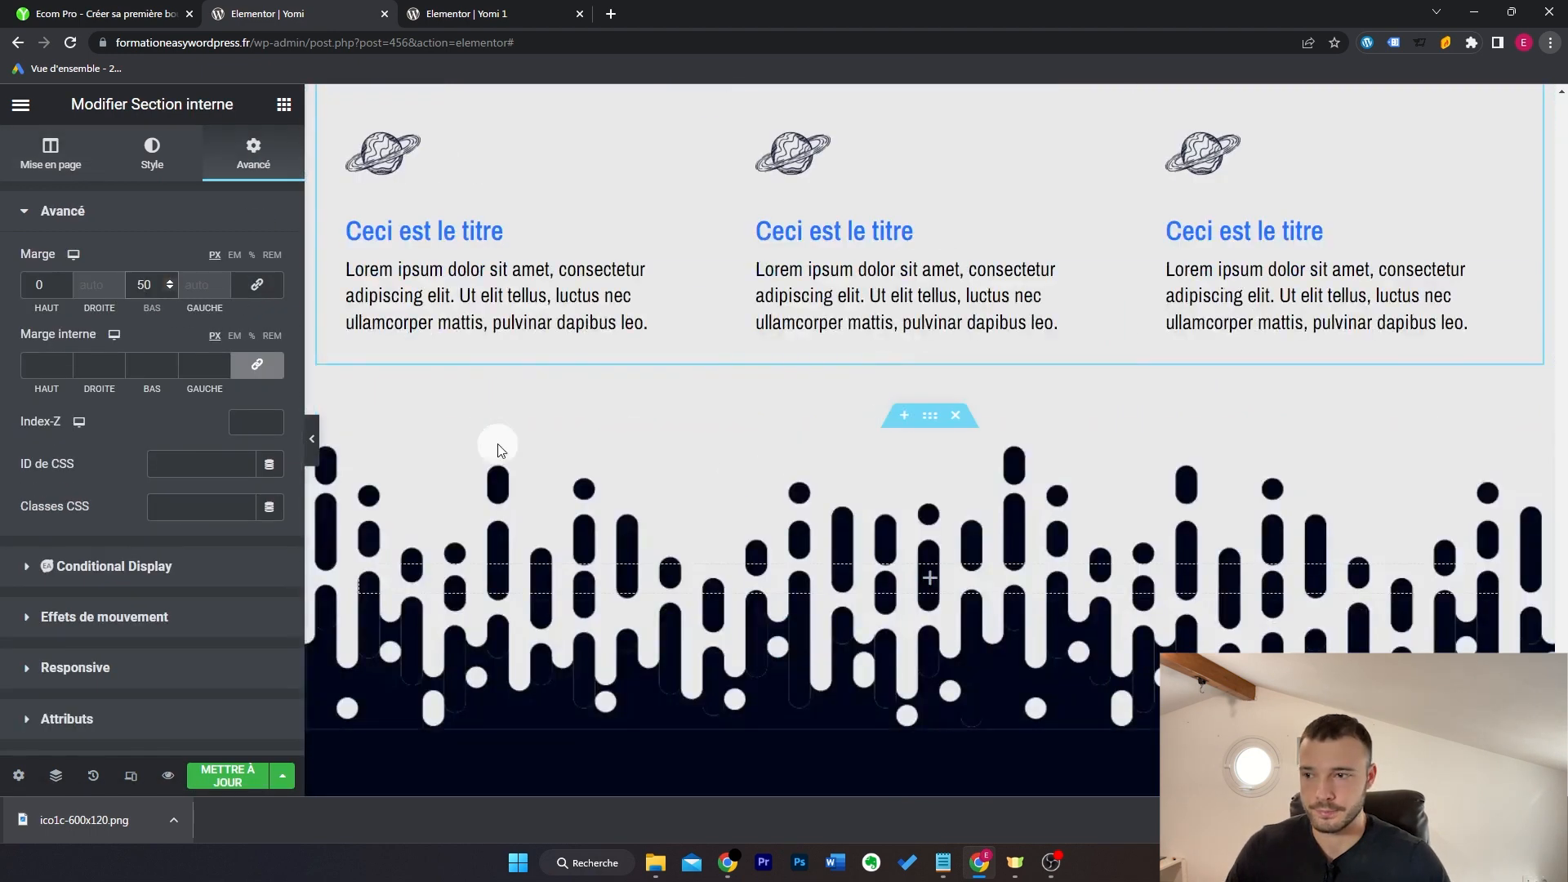
{"action": "key", "text": "ctrl+p"}
{"action": "scroll", "coordinate": [1414, 387], "scroll_direction": "up", "scroll_amount": 15}
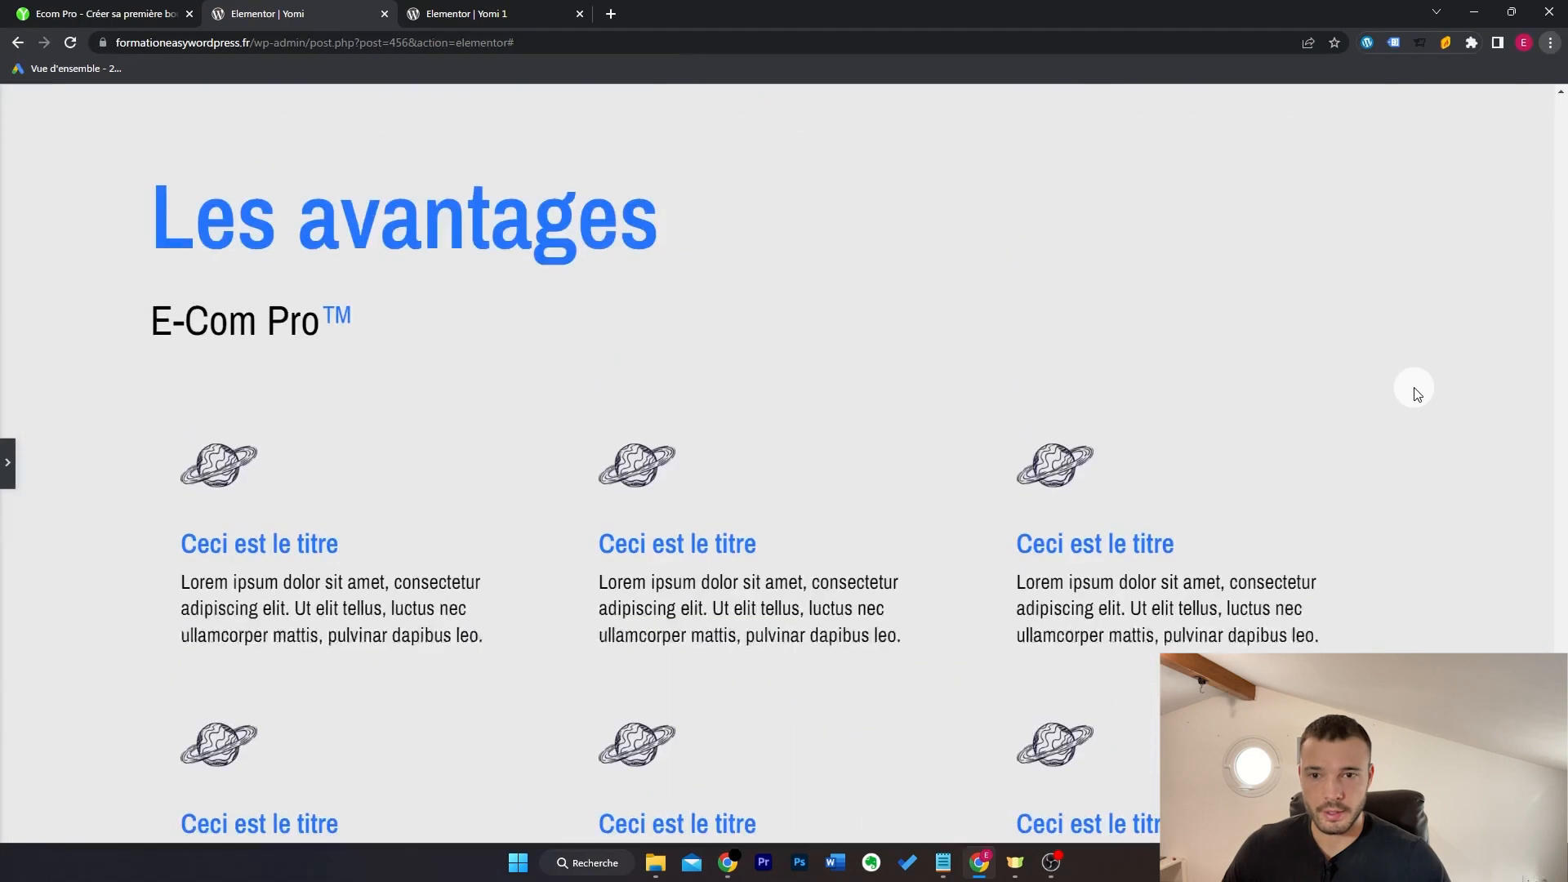
{"action": "scroll", "coordinate": [1414, 387], "scroll_direction": "down", "scroll_amount": 15}
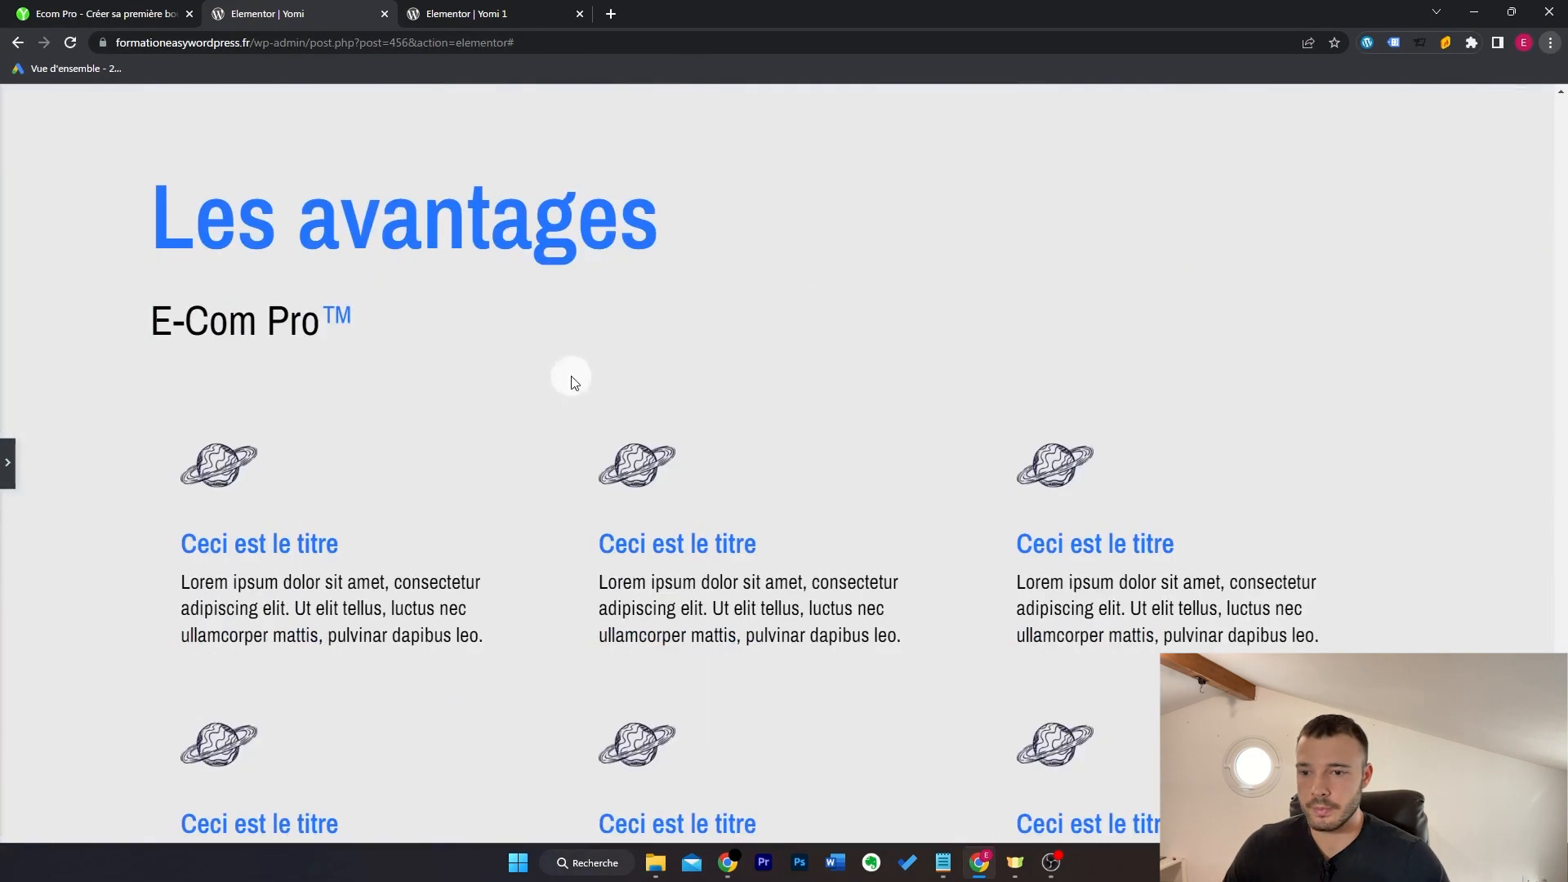
Step: Switch to the reference Ecom Pro page and examine the layout of its trainer and team sections
{"action": "key", "text": "ctrl+shift+Tab"}
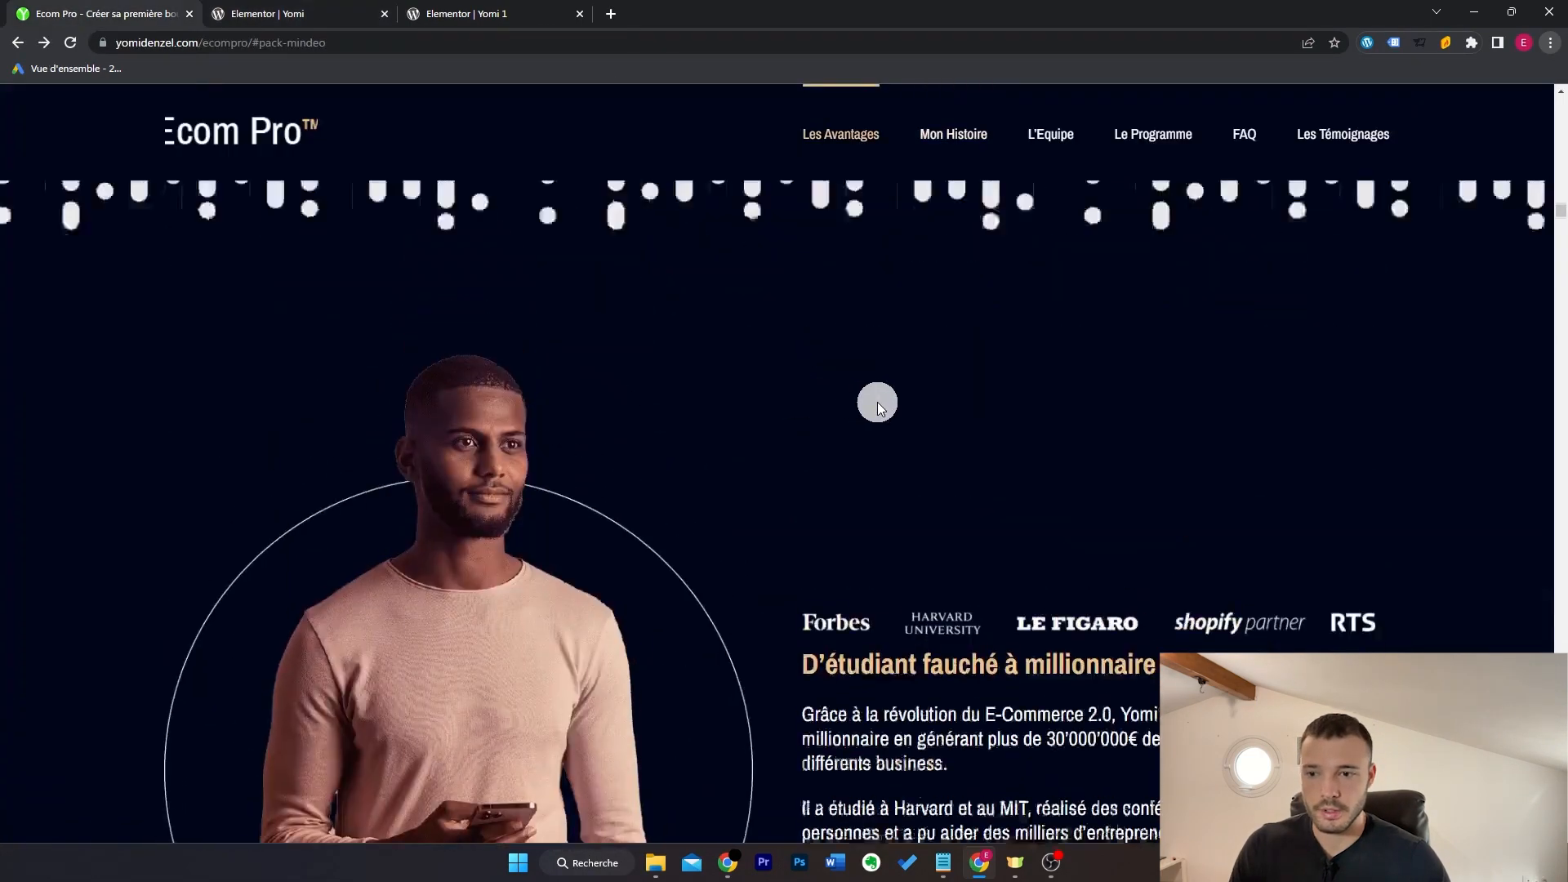
{"action": "scroll", "coordinate": [877, 404], "scroll_direction": "down", "scroll_amount": 10}
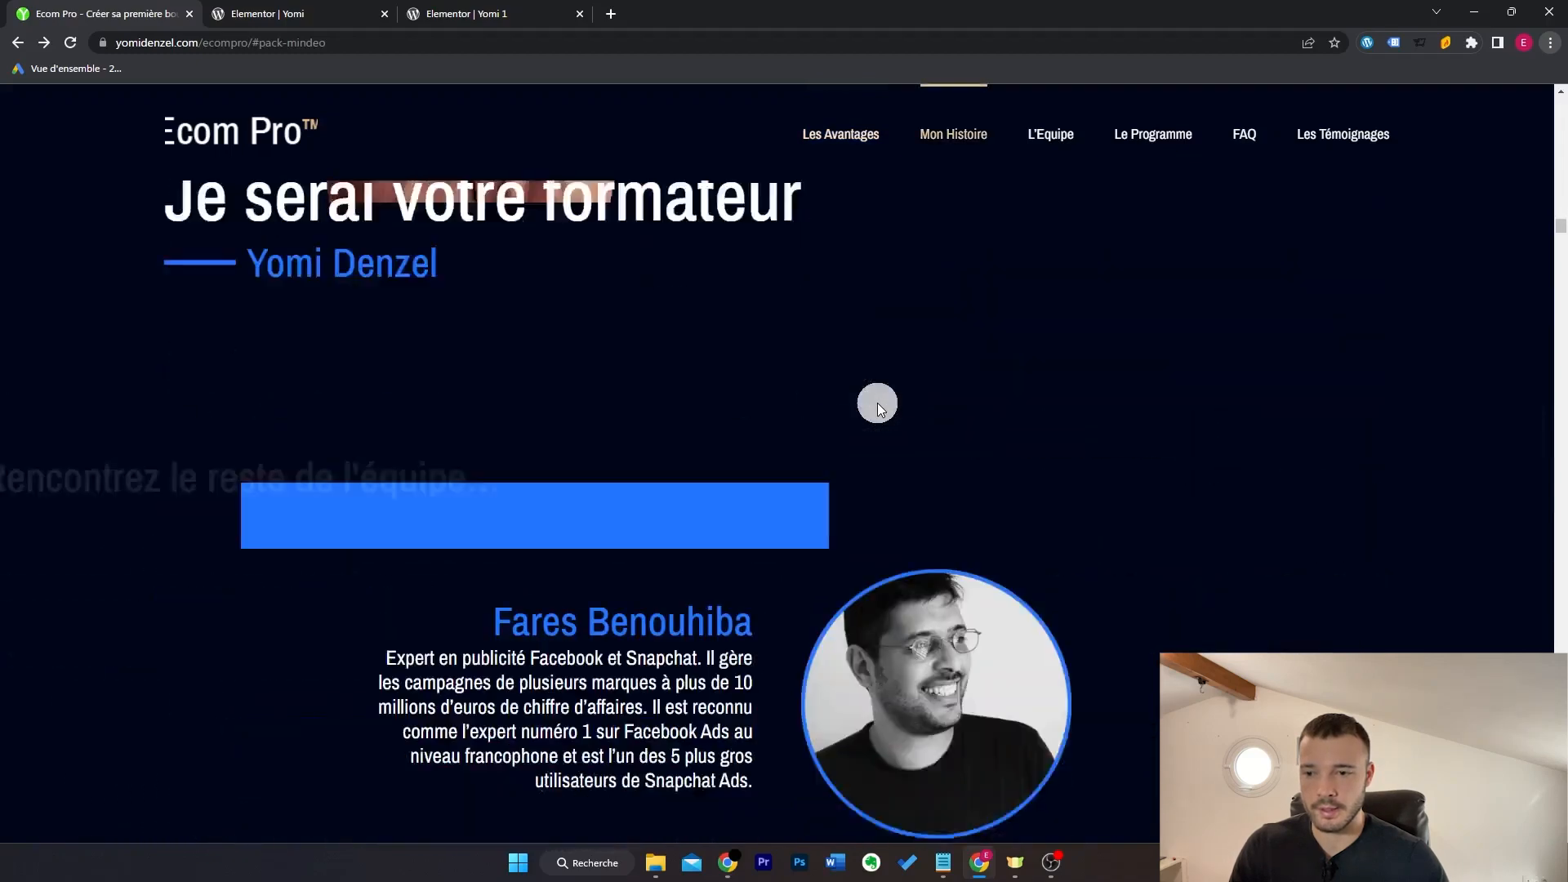
{"action": "scroll", "coordinate": [877, 403], "scroll_direction": "up", "scroll_amount": 12}
{"action": "scroll", "coordinate": [877, 403], "scroll_direction": "down", "scroll_amount": 4}
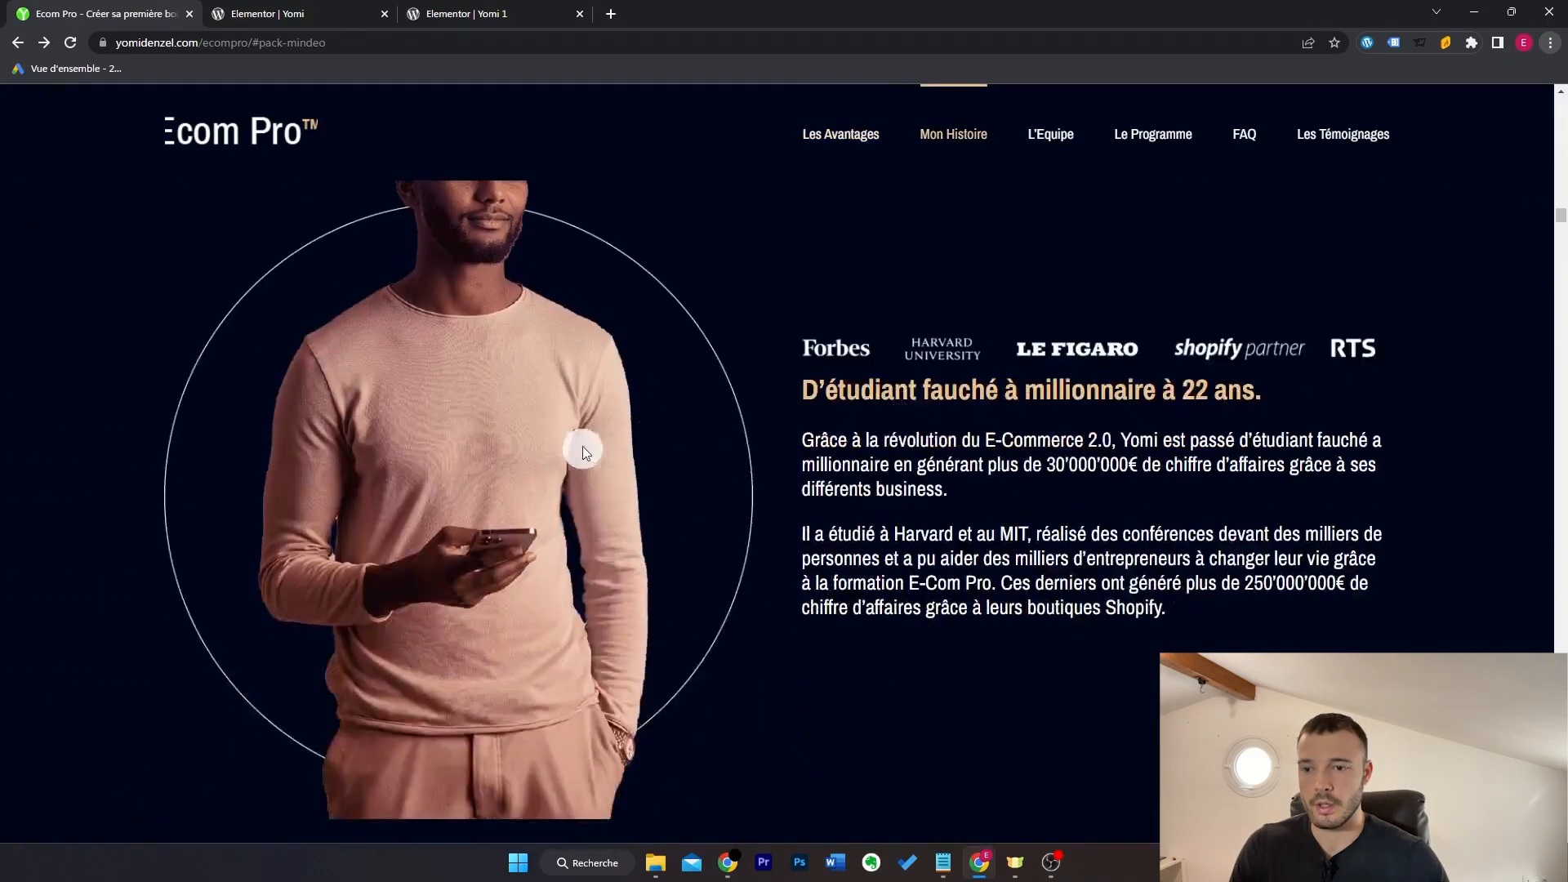
{"action": "left_click_drag", "start_coordinate": [806, 360], "coordinate": [923, 390]}
{"action": "left_click", "coordinate": [1032, 490]}
{"action": "scroll", "coordinate": [572, 539], "scroll_direction": "down", "scroll_amount": 3}
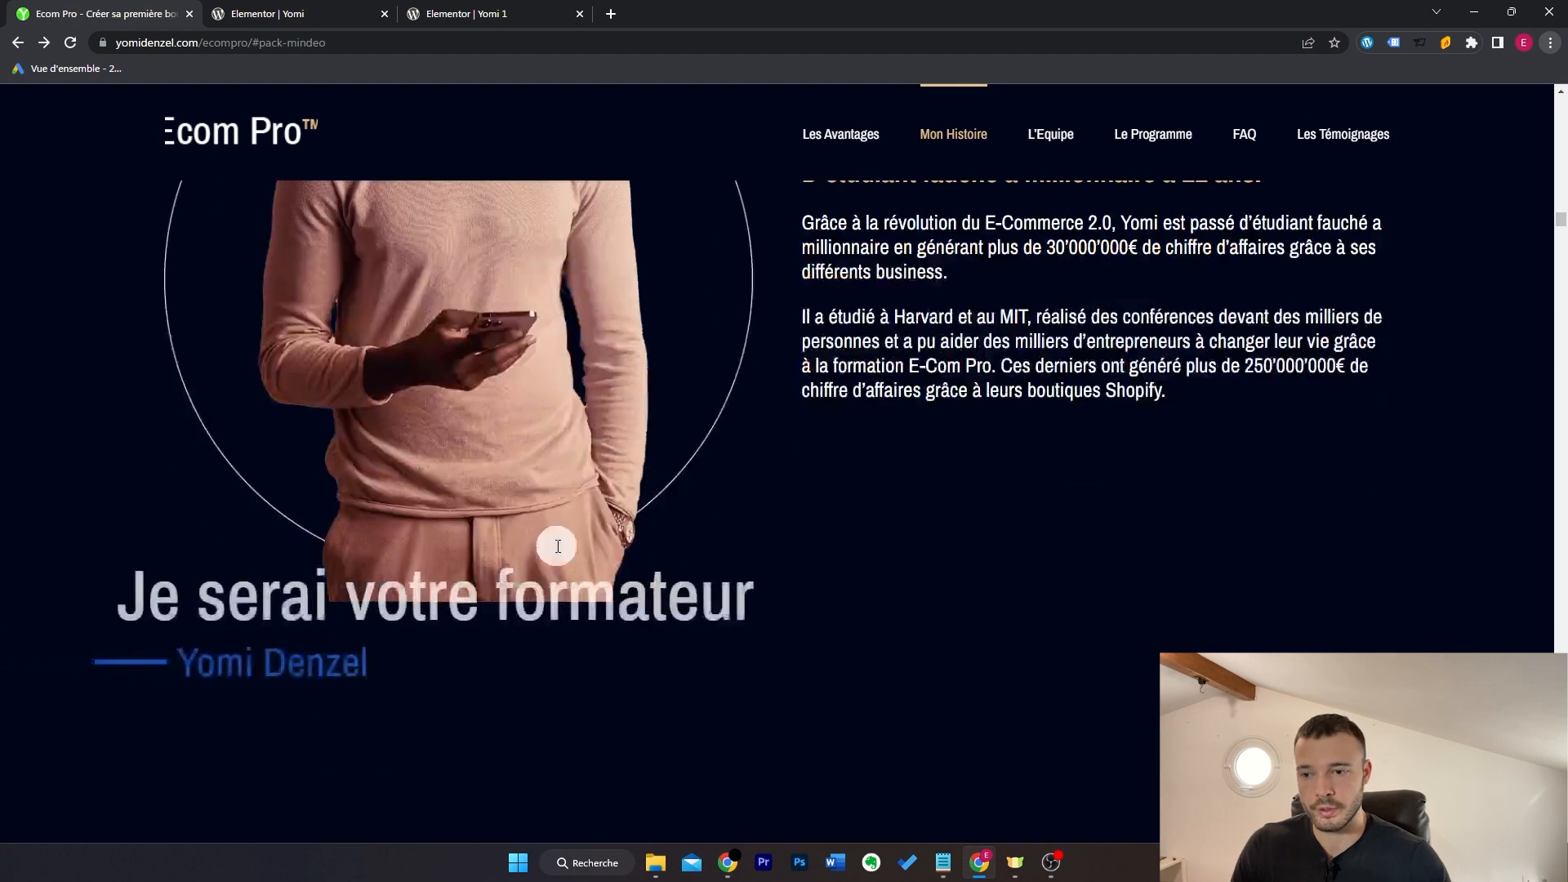
{"action": "left_click_drag", "start_coordinate": [650, 533], "coordinate": [149, 619]}
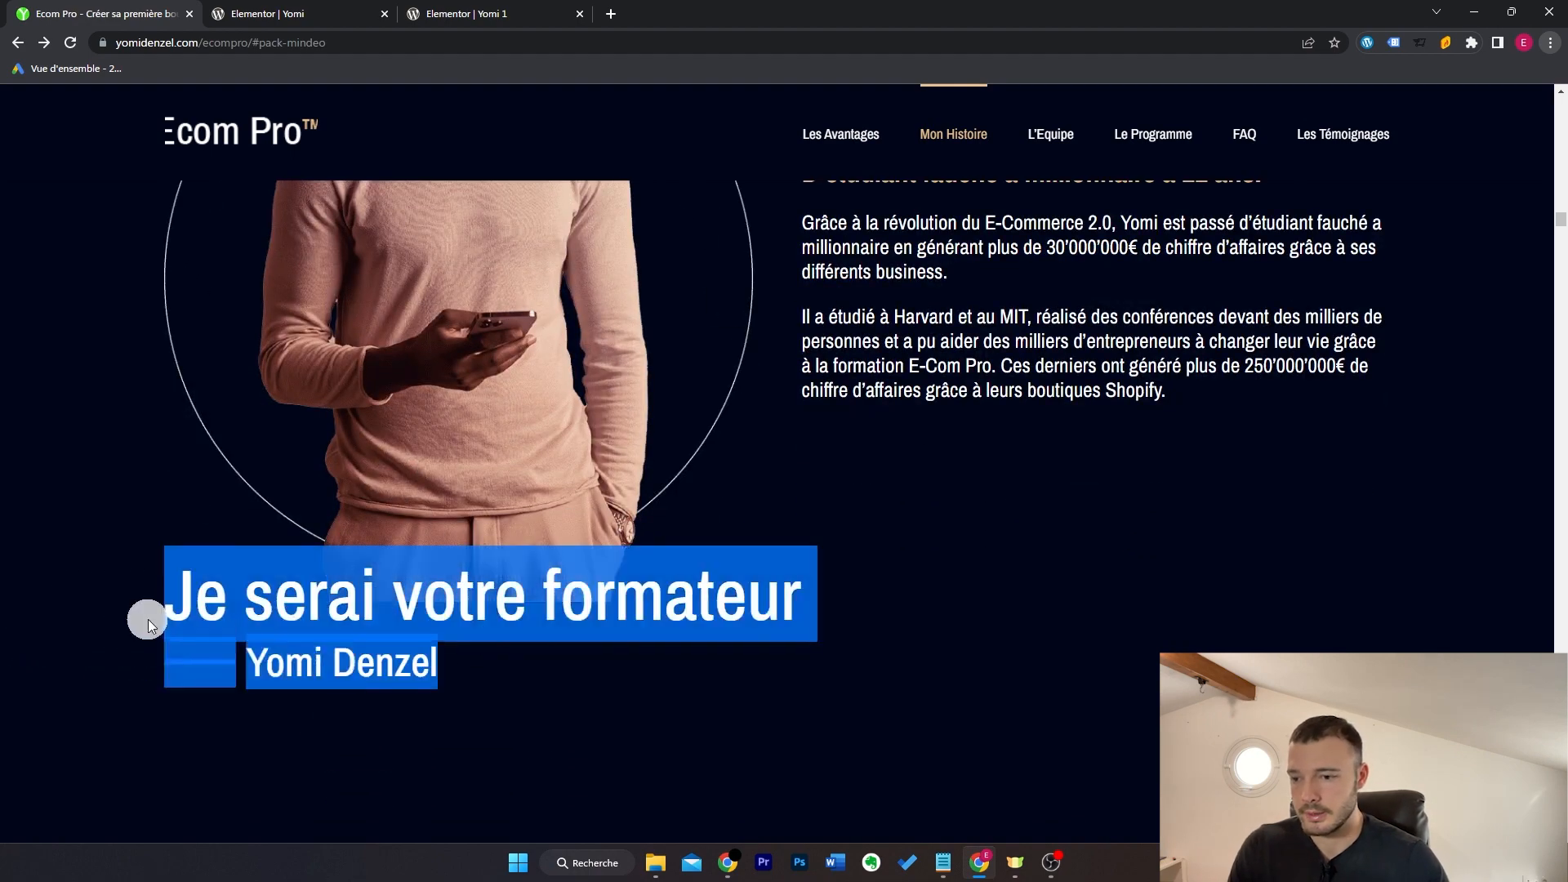
{"action": "left_click", "coordinate": [952, 523]}
{"action": "scroll", "coordinate": [963, 429], "scroll_direction": "down", "scroll_amount": 5}
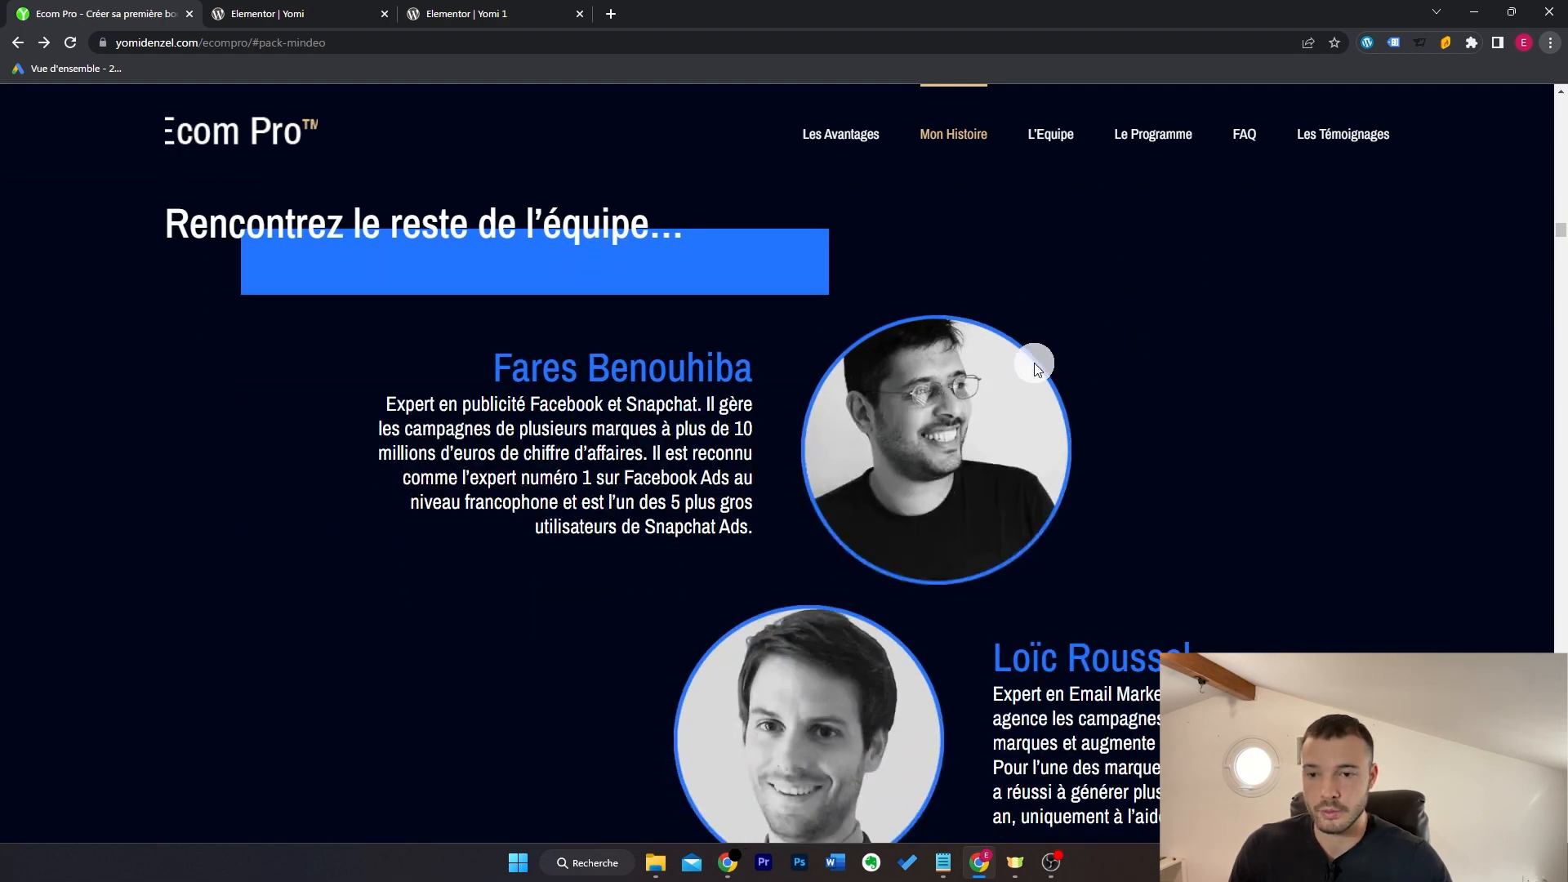
{"action": "scroll", "coordinate": [874, 375], "scroll_direction": "down", "scroll_amount": 1}
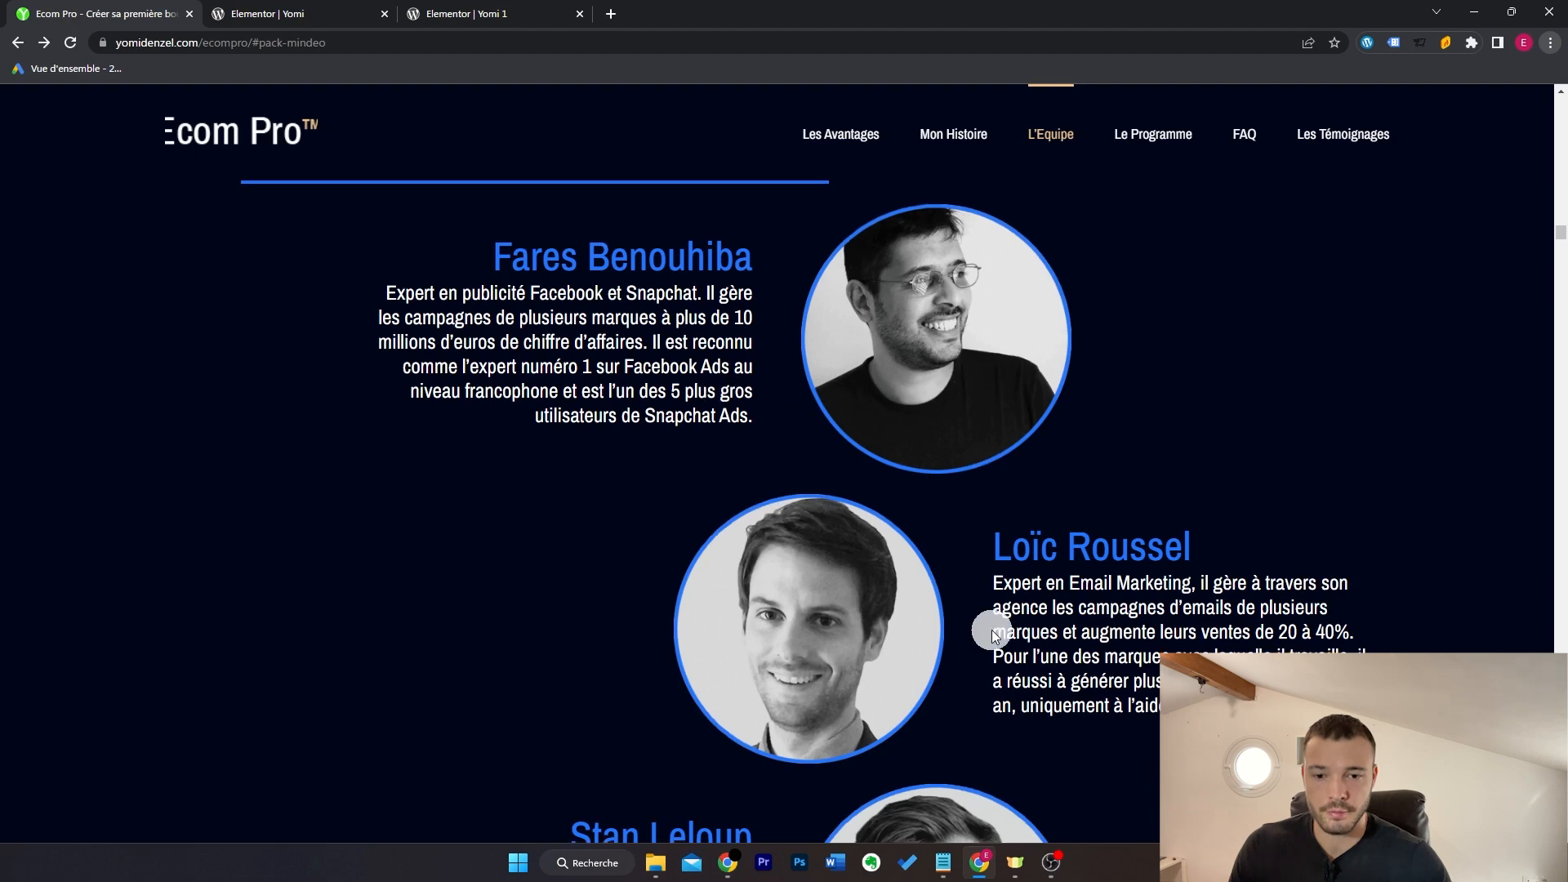
{"action": "scroll", "coordinate": [1135, 604], "scroll_direction": "down", "scroll_amount": 2}
{"action": "scroll", "coordinate": [1135, 621], "scroll_direction": "up", "scroll_amount": 4}
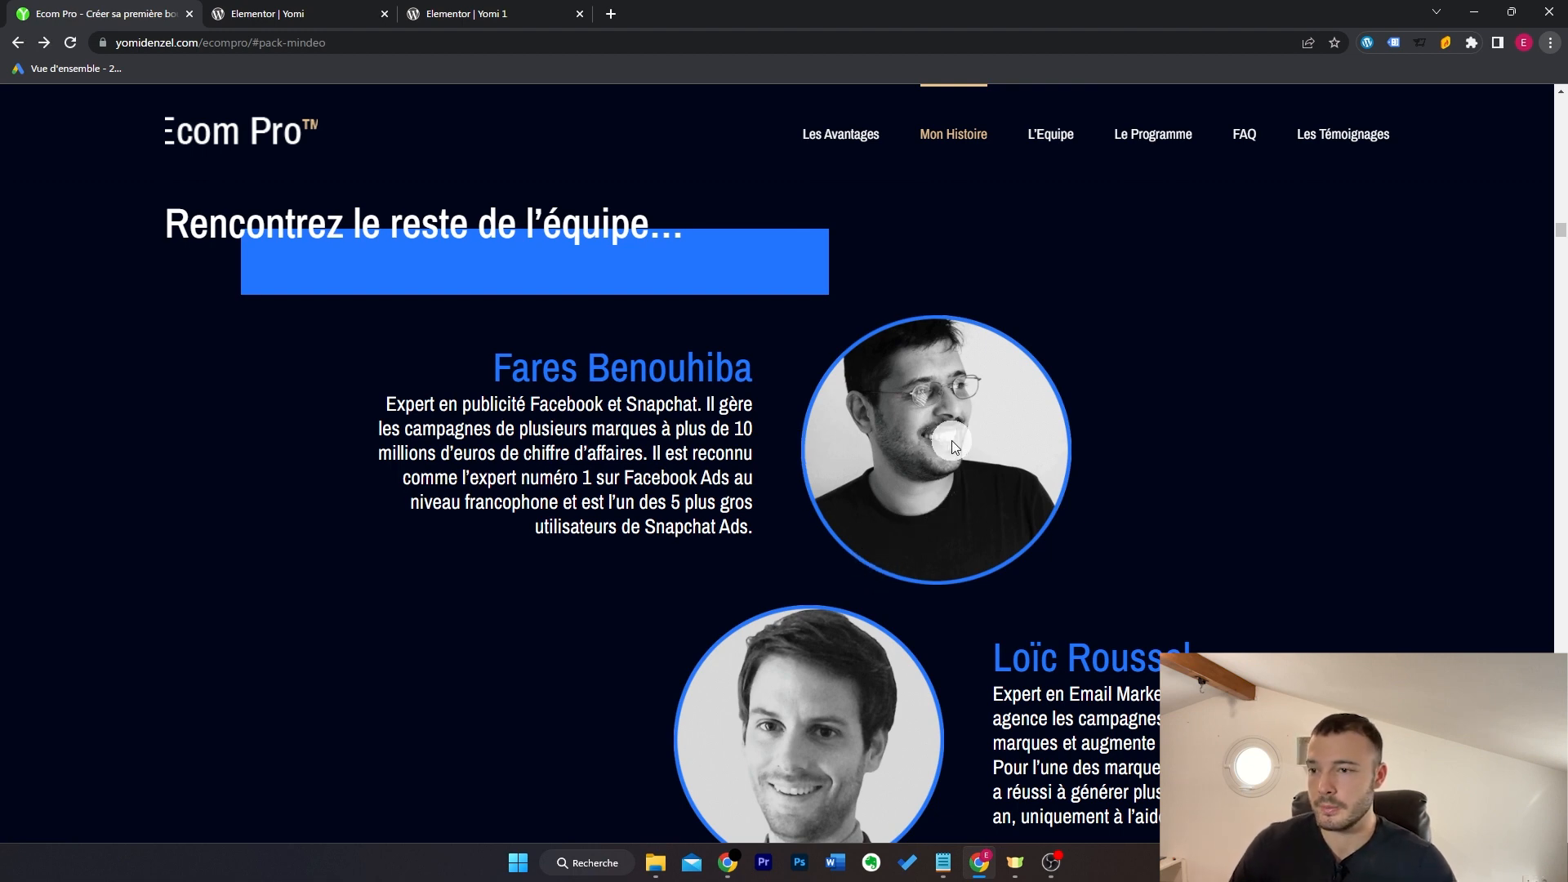
{"action": "scroll", "coordinate": [952, 441], "scroll_direction": "up", "scroll_amount": 1}
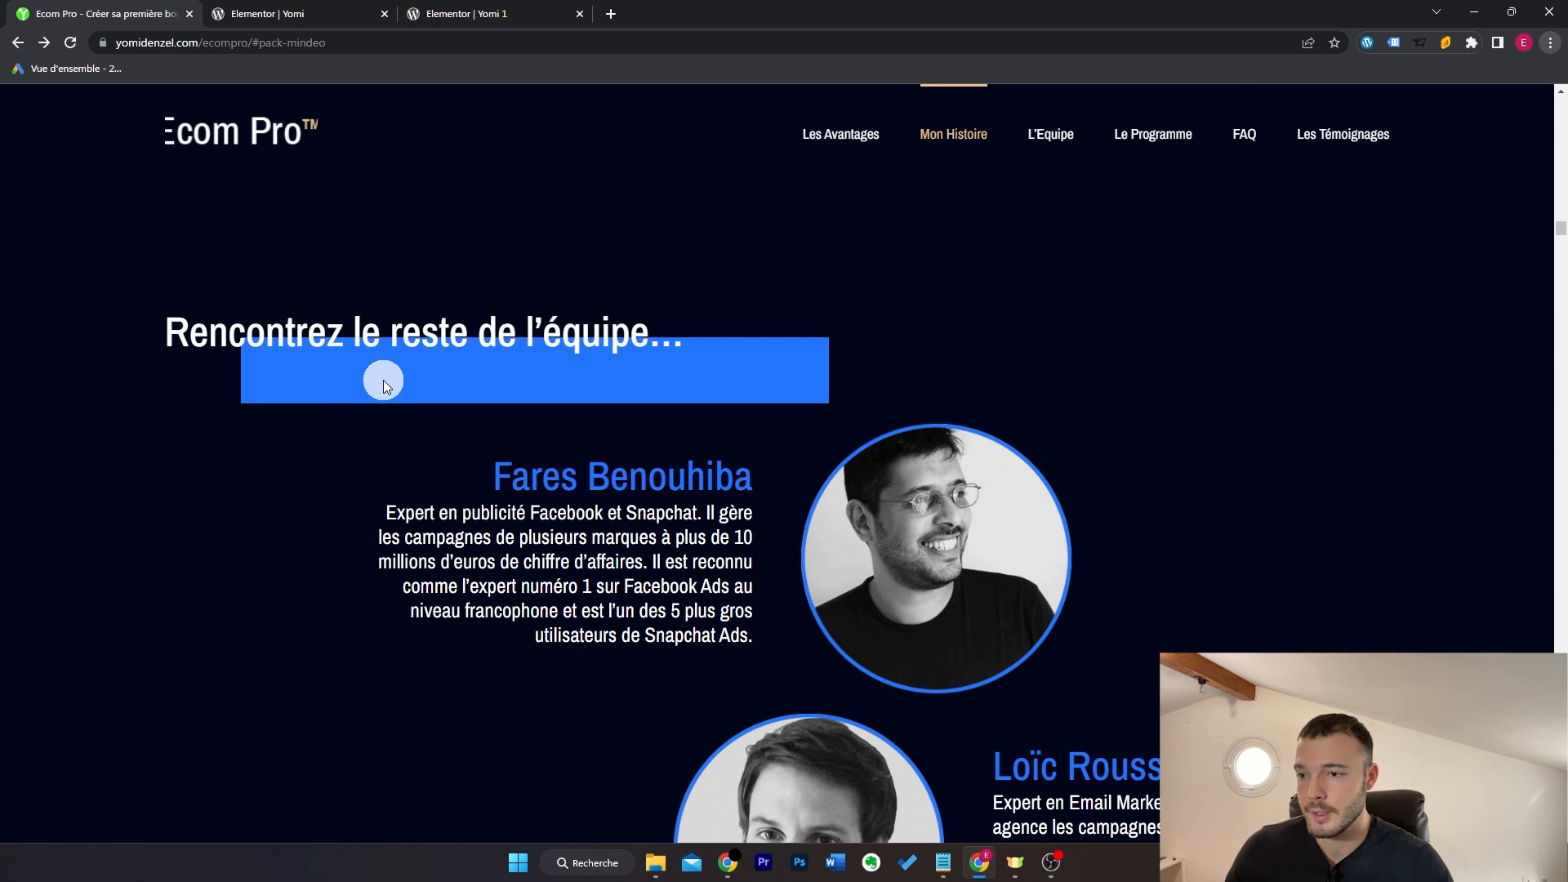
Step: Copy the heading "Rencontrez le reste de l'équipe…" from the reference page and insert it as a title in a new one-column section
{"action": "triple_click", "coordinate": [351, 341]}
{"action": "left_click", "coordinate": [292, 18]}
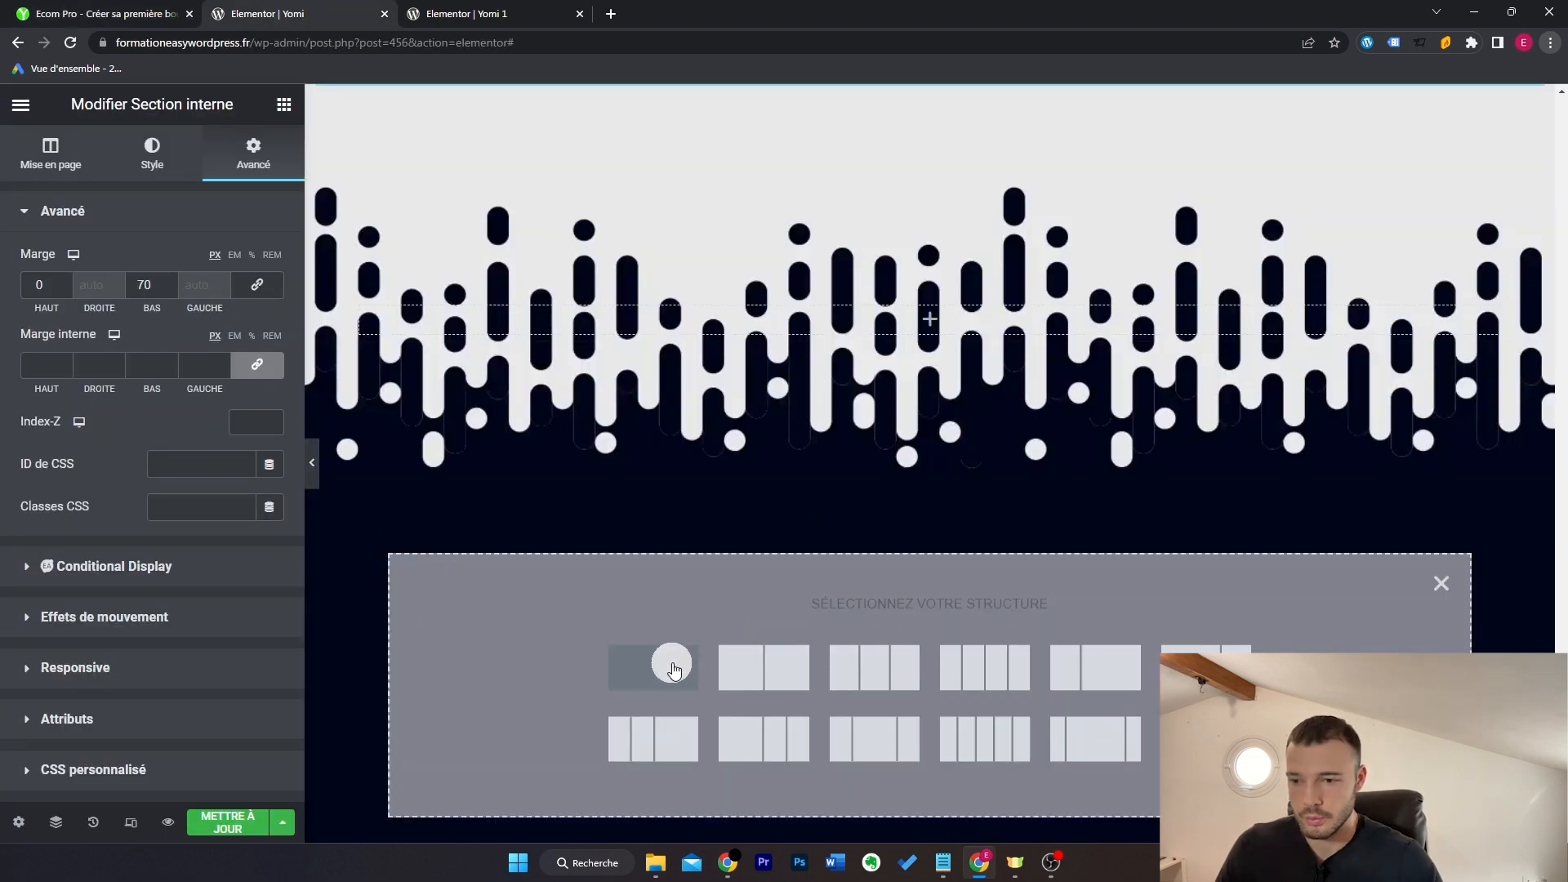
{"action": "left_click", "coordinate": [671, 668]}
{"action": "left_click", "coordinate": [284, 104]}
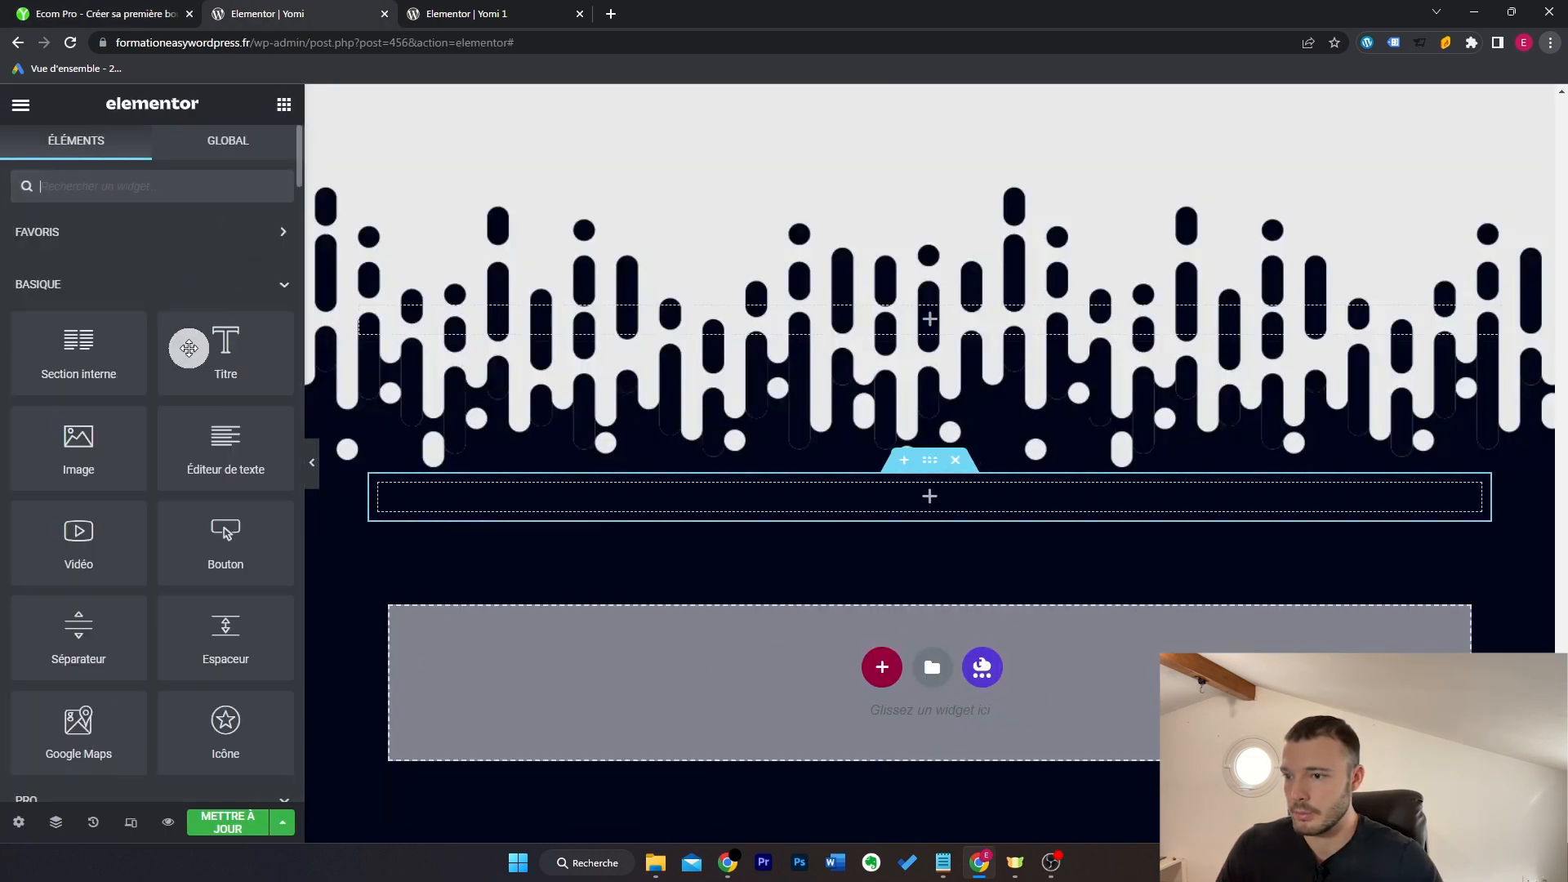
{"action": "left_click_drag", "start_coordinate": [186, 346], "coordinate": [864, 493]}
Step: Unlink the margin values of the team heading's section and add a top margin
{"action": "left_click", "coordinate": [930, 460]}
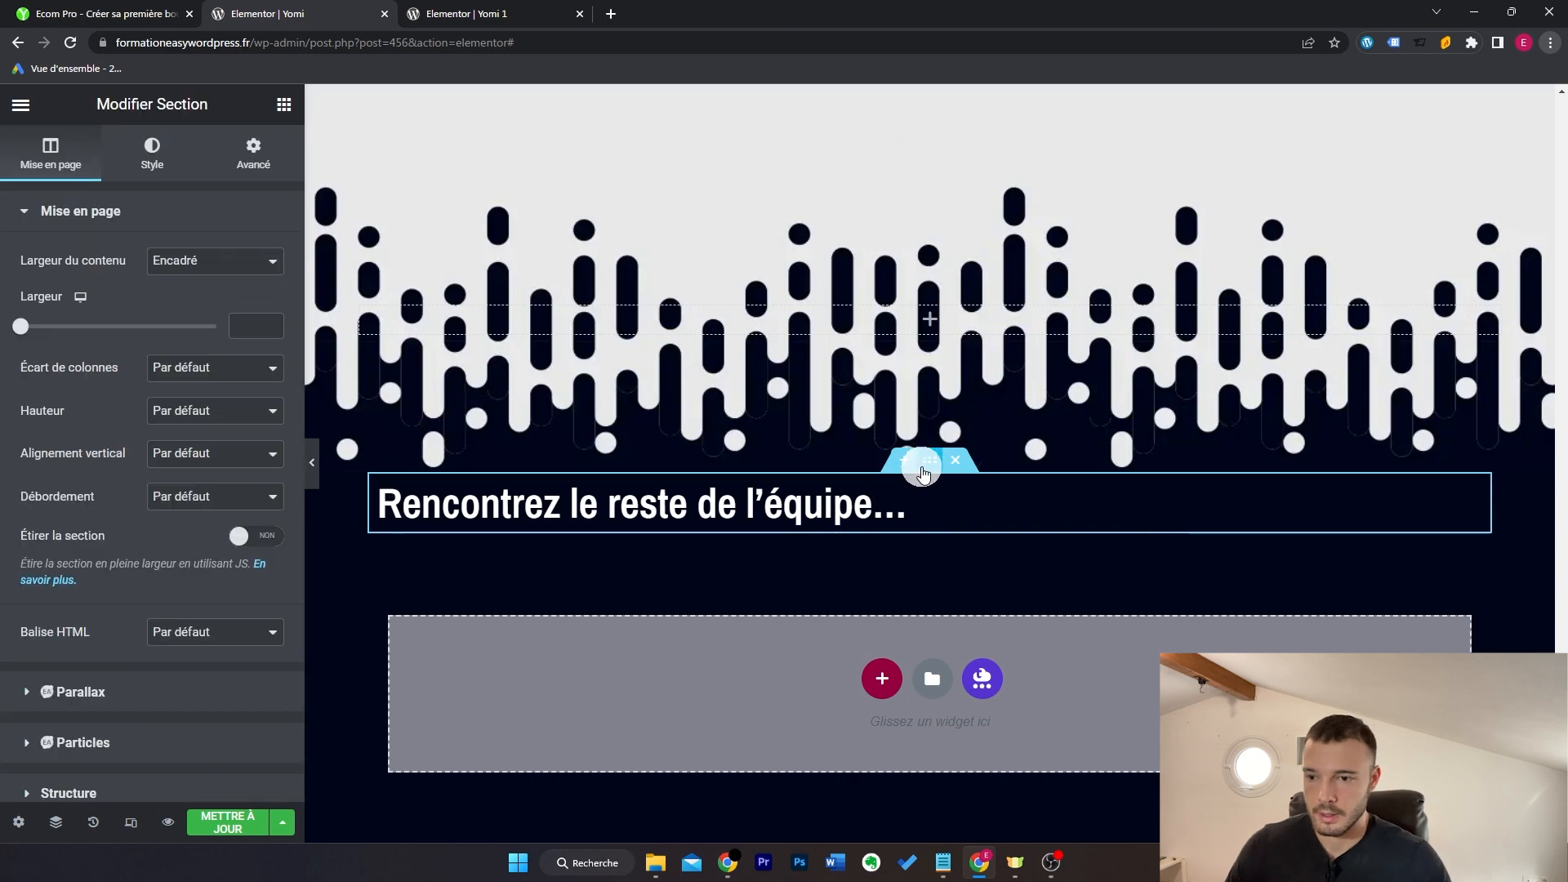
{"action": "left_click", "coordinate": [254, 153]}
{"action": "left_click", "coordinate": [268, 244]}
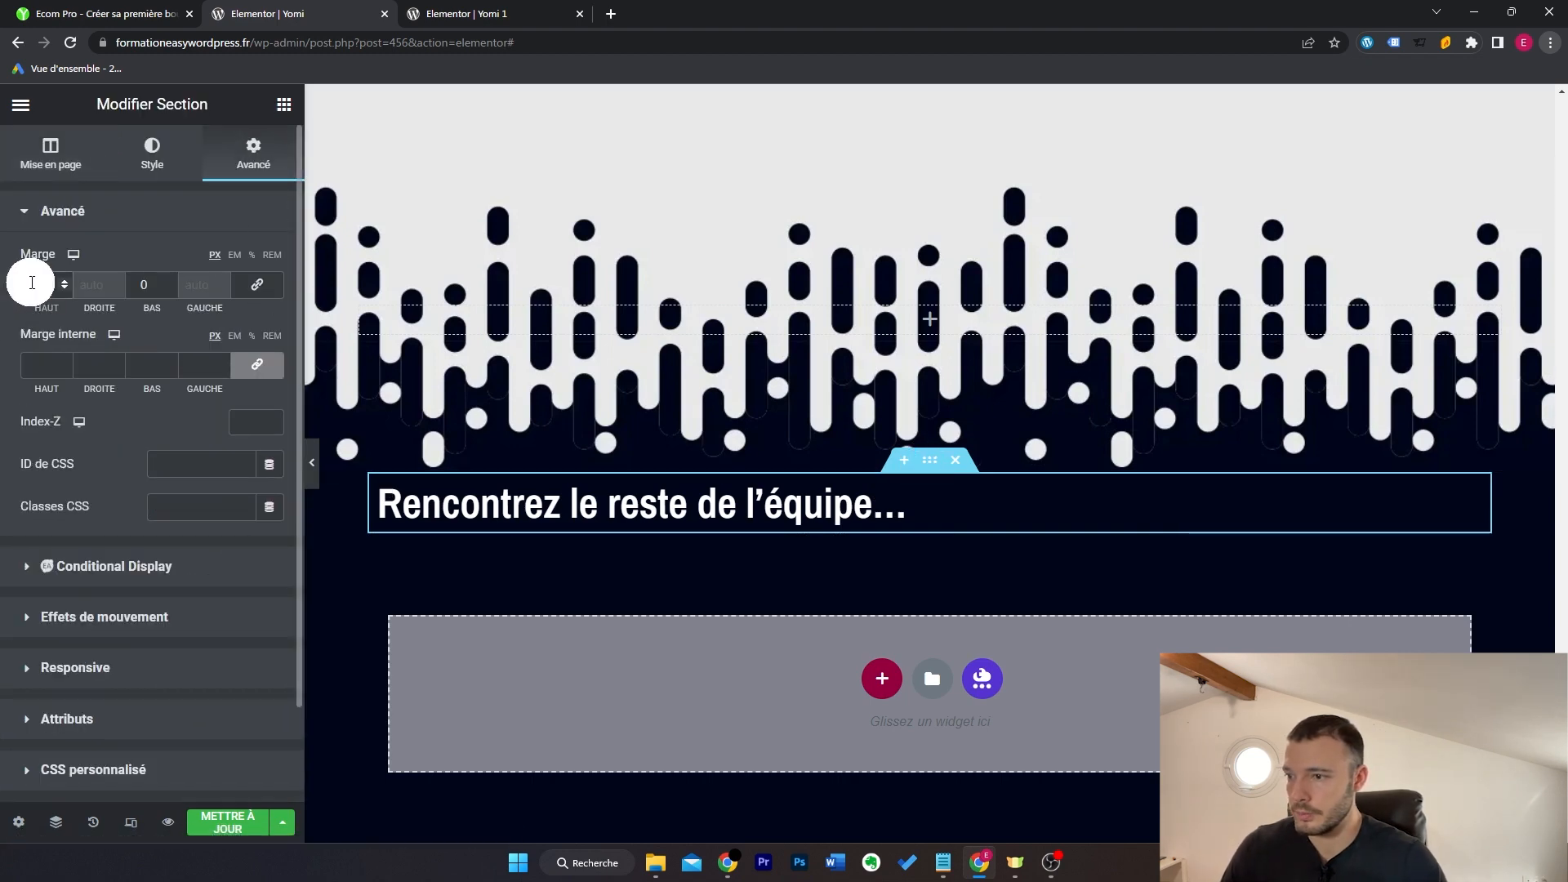
Step: Add a 50 px spacer with a blue background below the team heading, modelled on the reference page's bar
{"action": "left_click", "coordinate": [159, 13]}
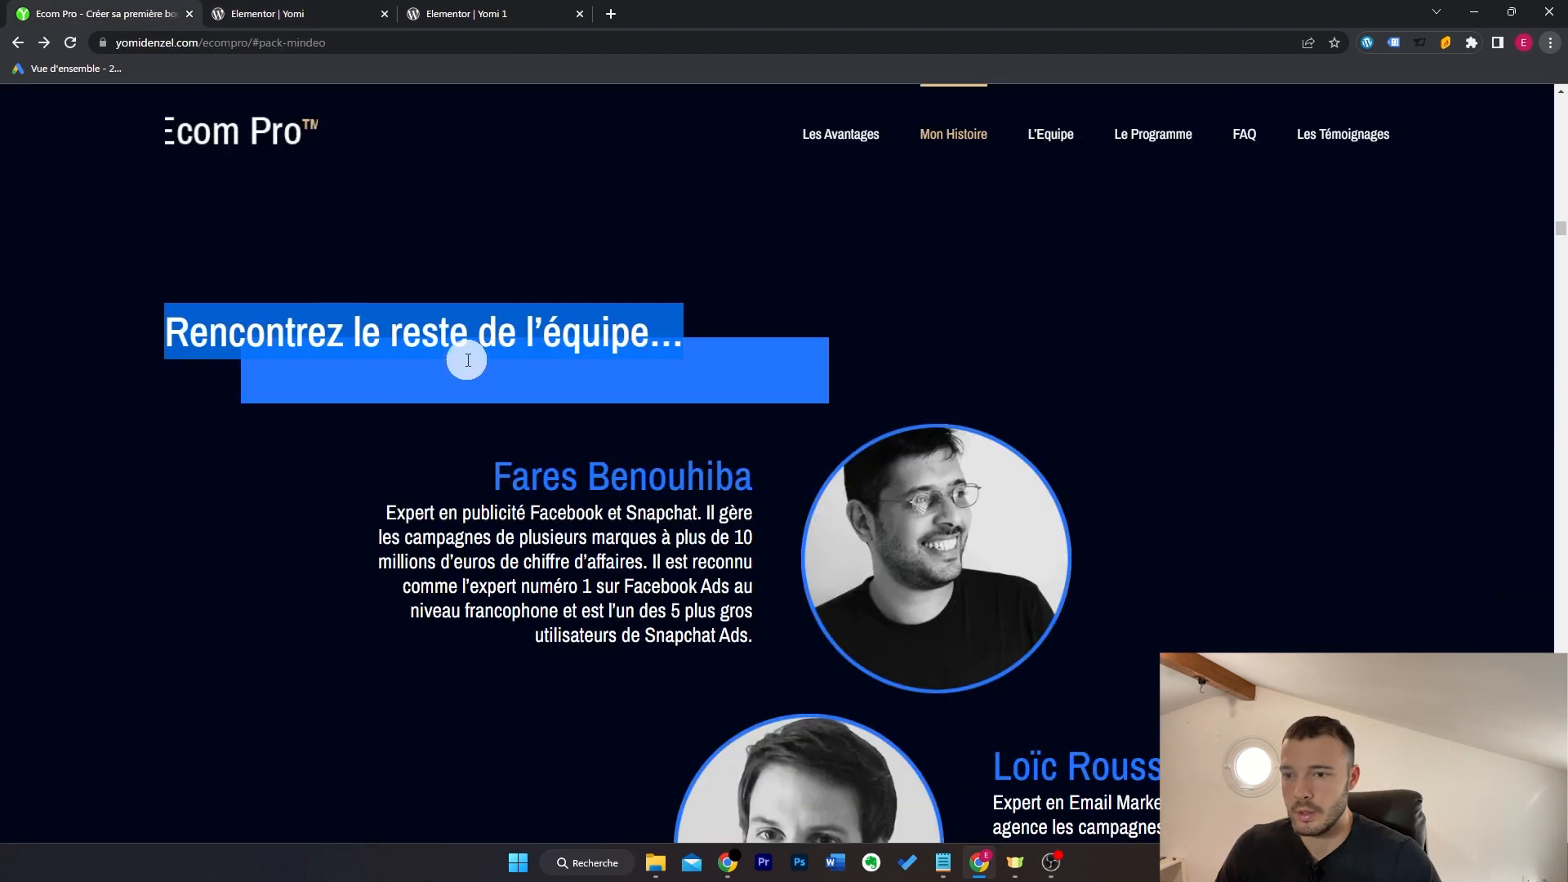
{"action": "left_click", "coordinate": [335, 9]}
{"action": "left_click", "coordinate": [282, 106]}
{"action": "left_click", "coordinate": [240, 188]}
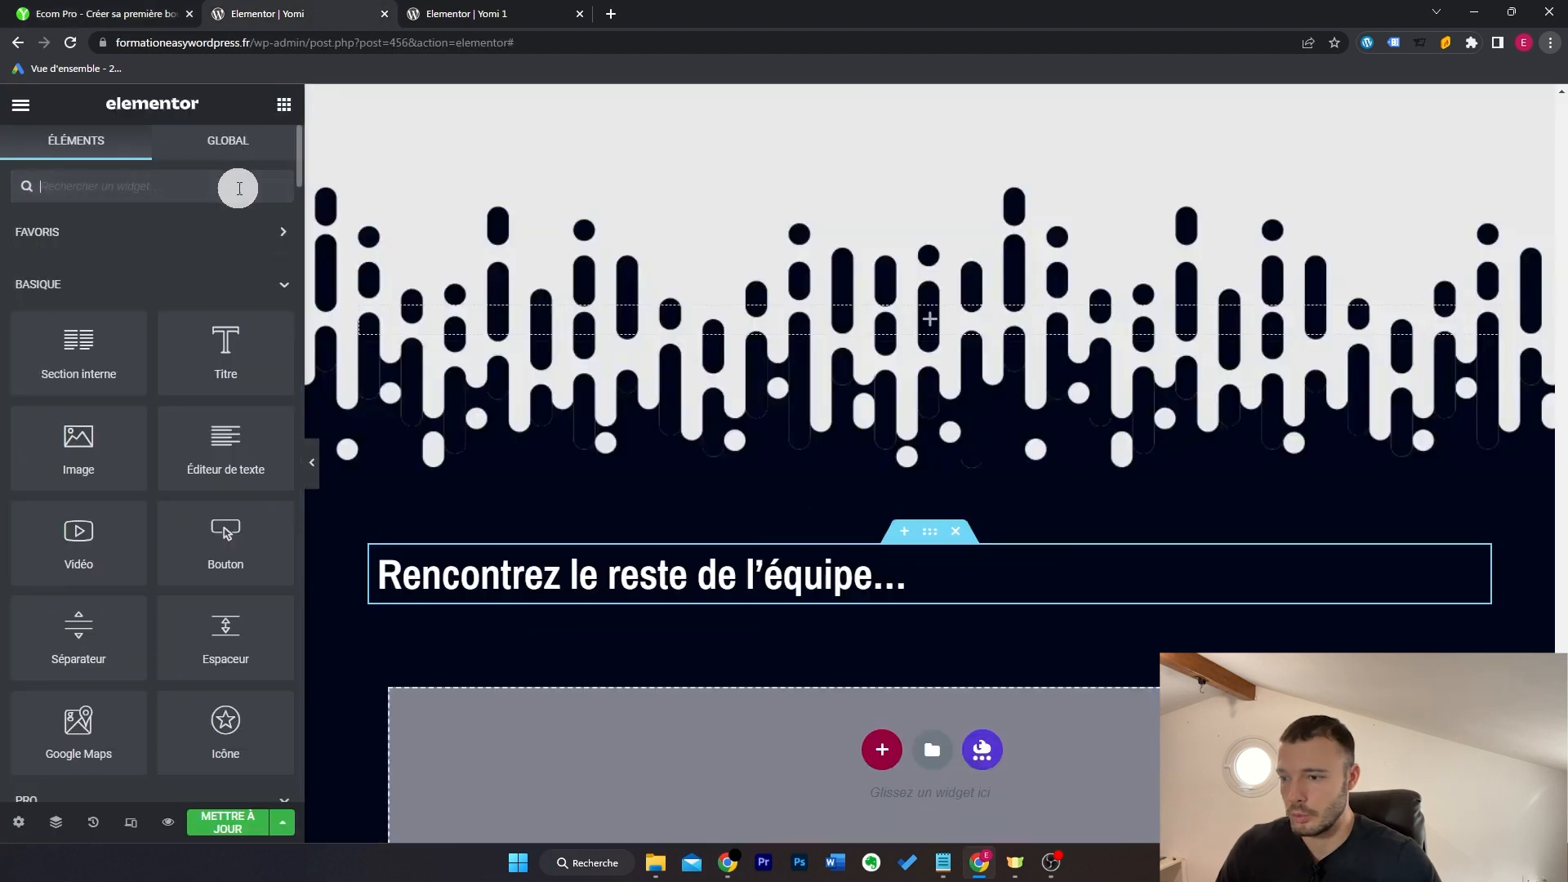
{"action": "left_click", "coordinate": [181, 9]}
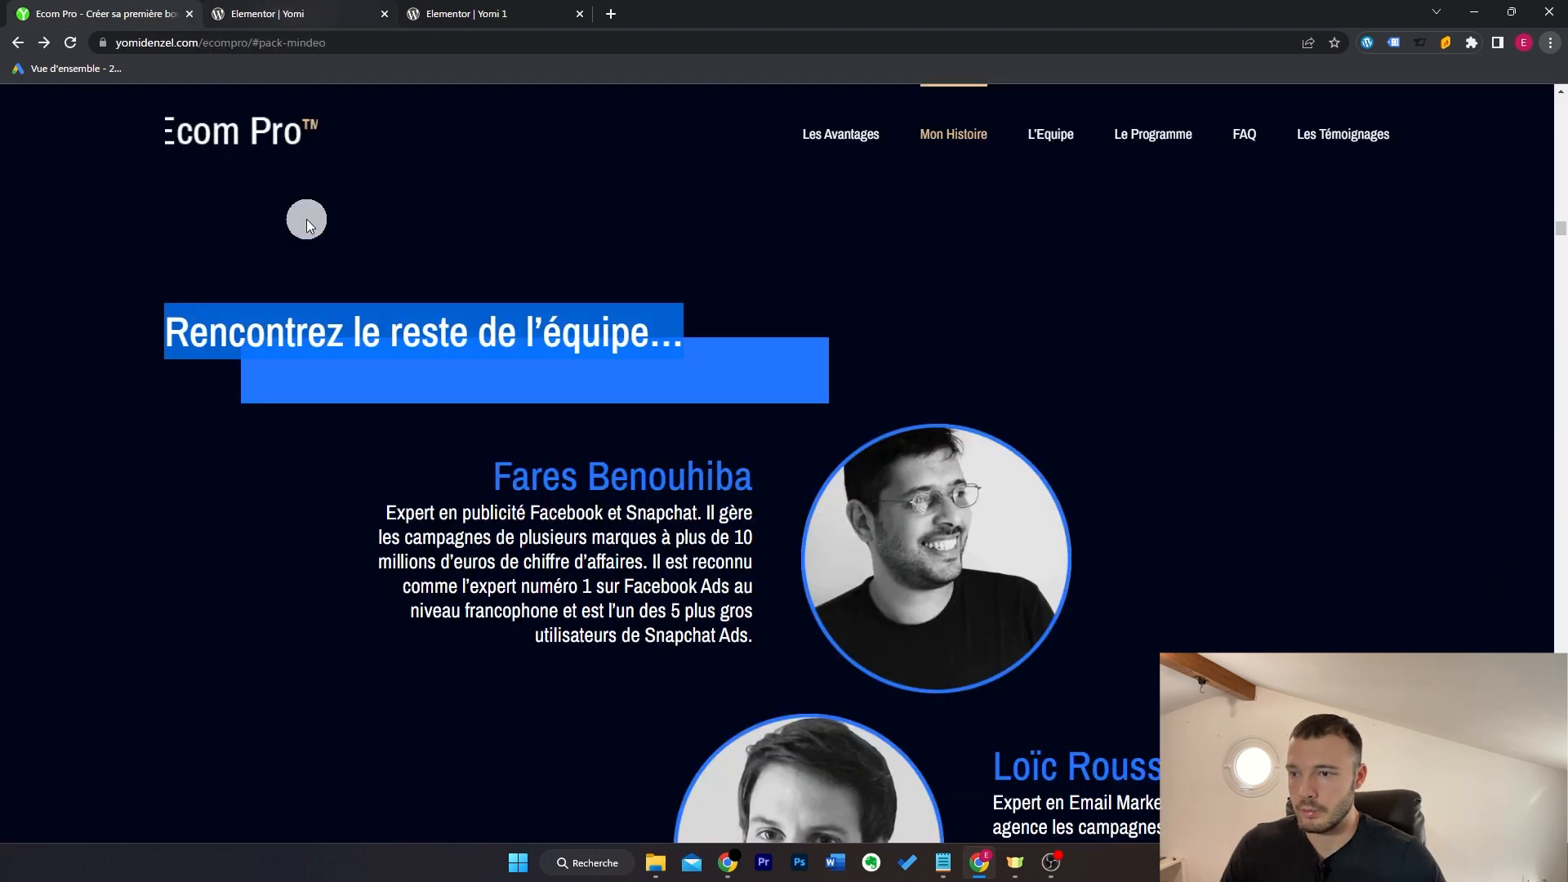
{"action": "left_click", "coordinate": [243, 400]}
{"action": "left_click", "coordinate": [283, 8]}
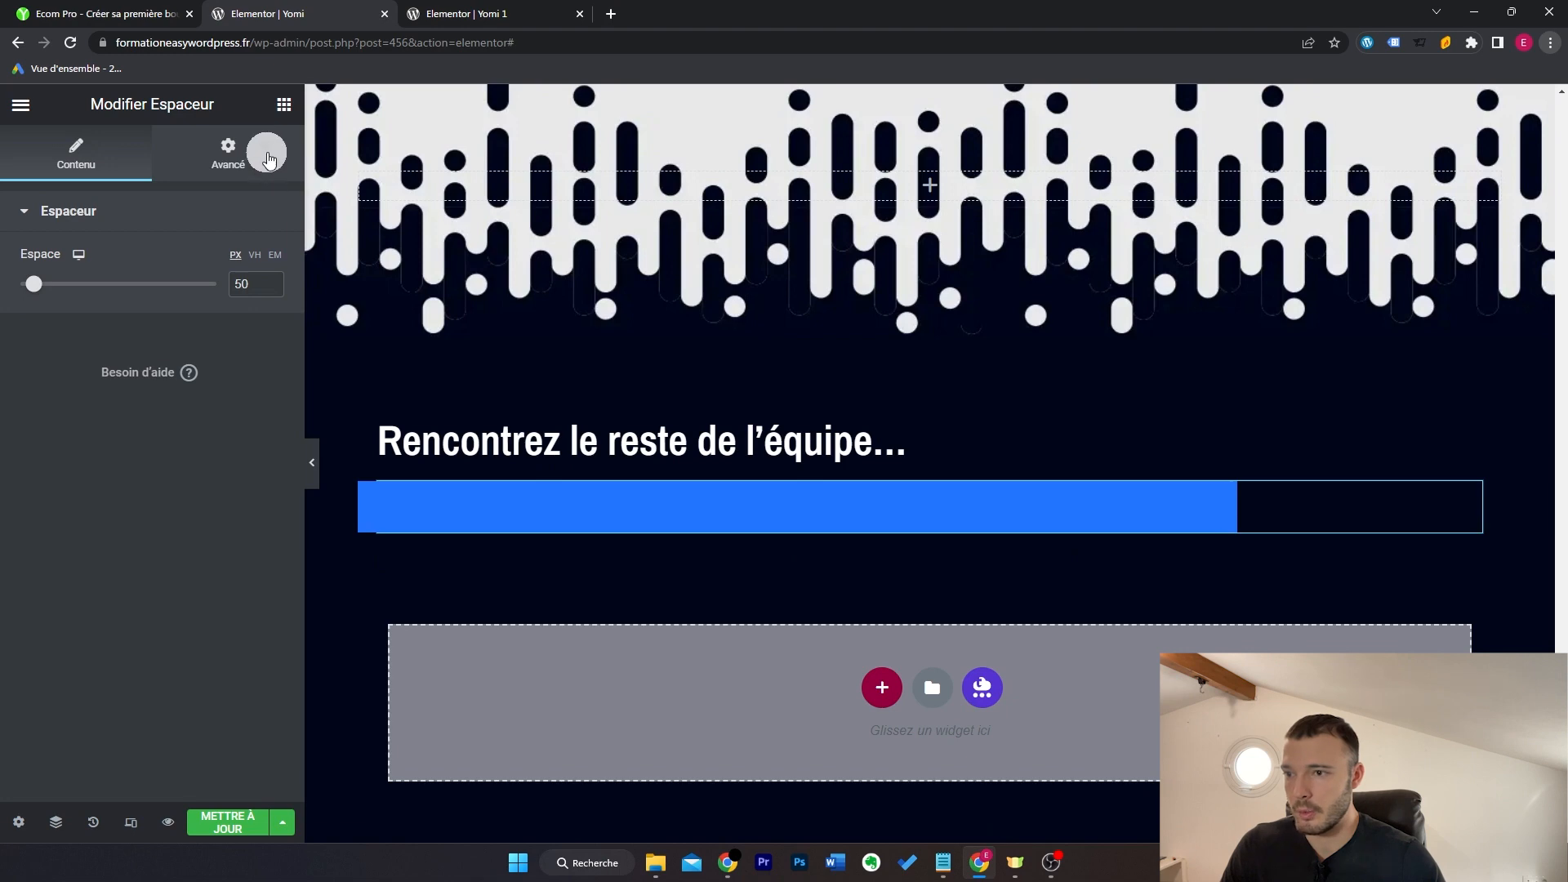
Step: Set the blue spacer's left margin to 50 px and its right margin to 600 px
{"action": "left_click", "coordinate": [268, 157]}
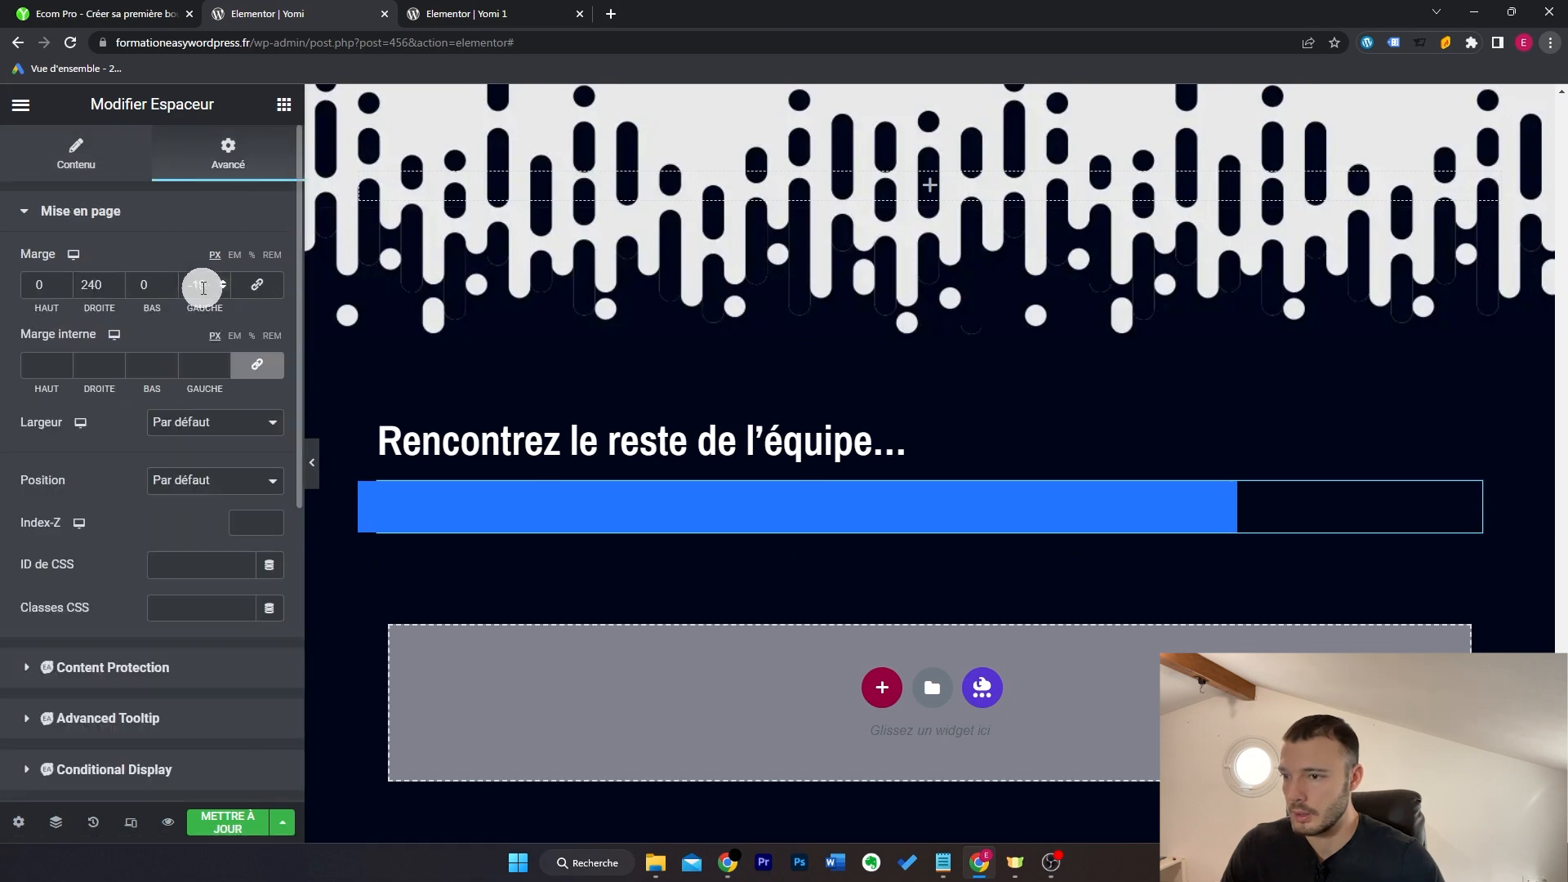
{"action": "type", "text": "50"}
{"action": "double_click", "coordinate": [91, 278]}
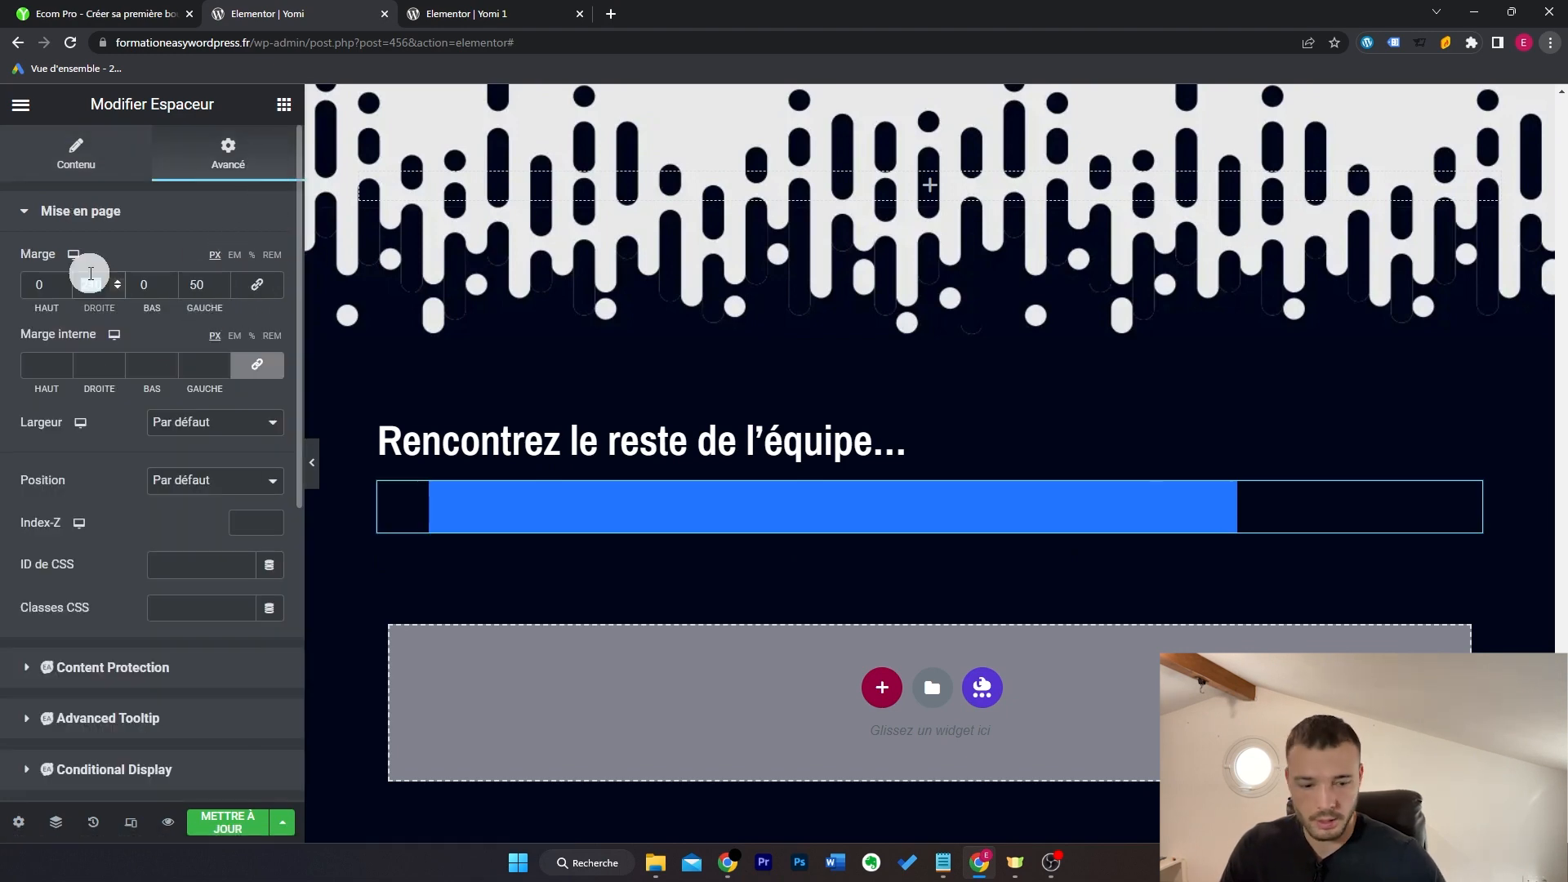
{"action": "type", "text": "600"}
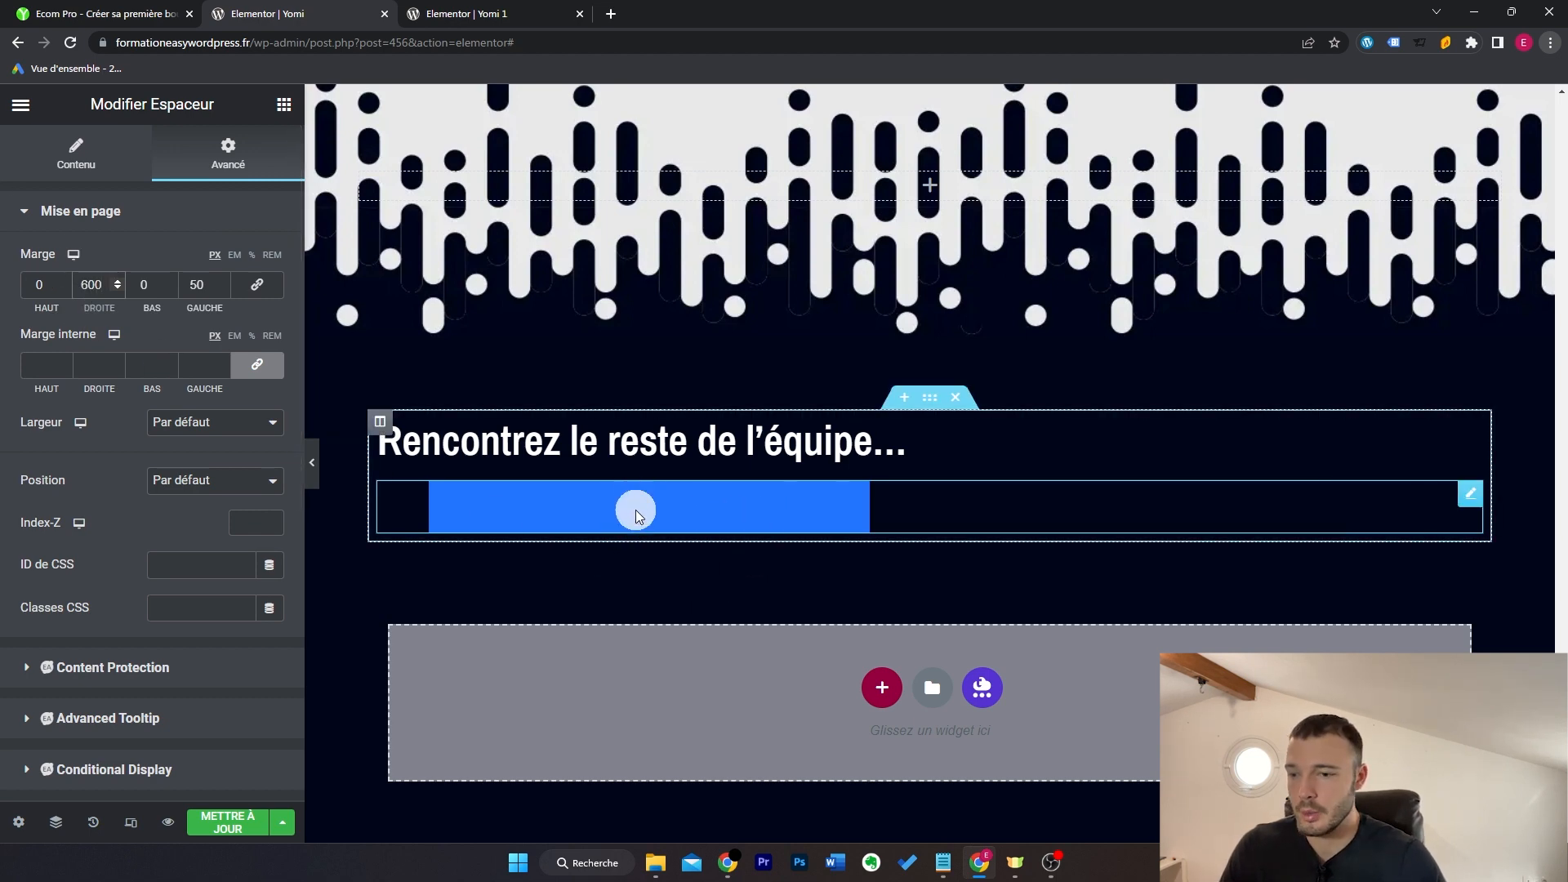
Step: Adjust the blue spacer's top margin so it overlaps the team heading as on the reference page
{"action": "left_click_drag", "start_coordinate": [64, 288], "coordinate": [64, 289]}
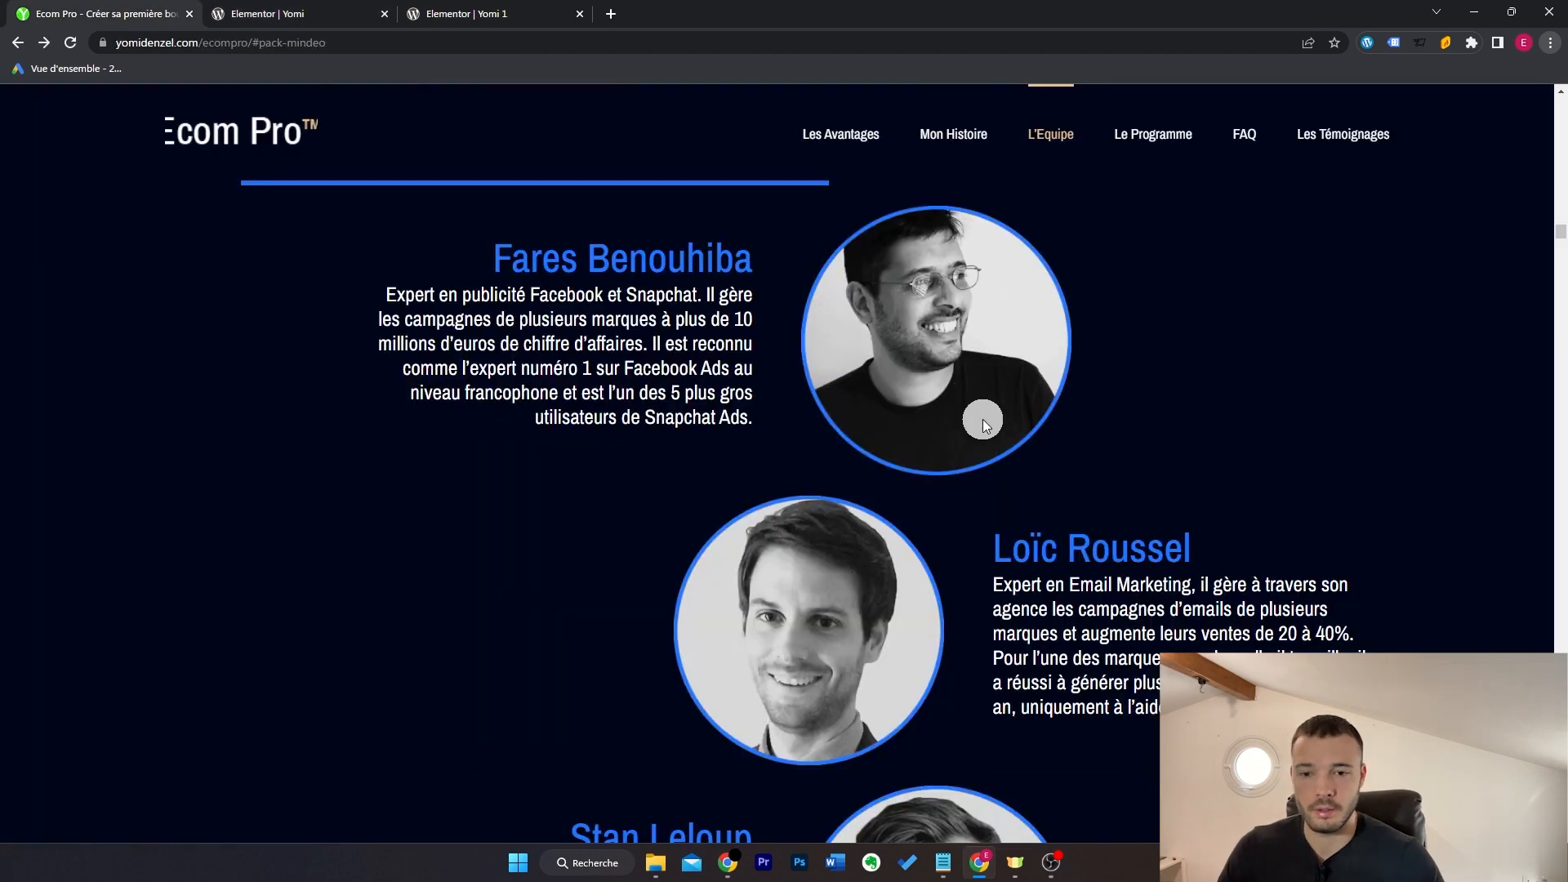
{"action": "scroll", "coordinate": [988, 421], "scroll_direction": "down", "scroll_amount": 3}
{"action": "scroll", "coordinate": [1013, 427], "scroll_direction": "up", "scroll_amount": 5}
{"action": "scroll", "coordinate": [1062, 428], "scroll_direction": "down", "scroll_amount": 1}
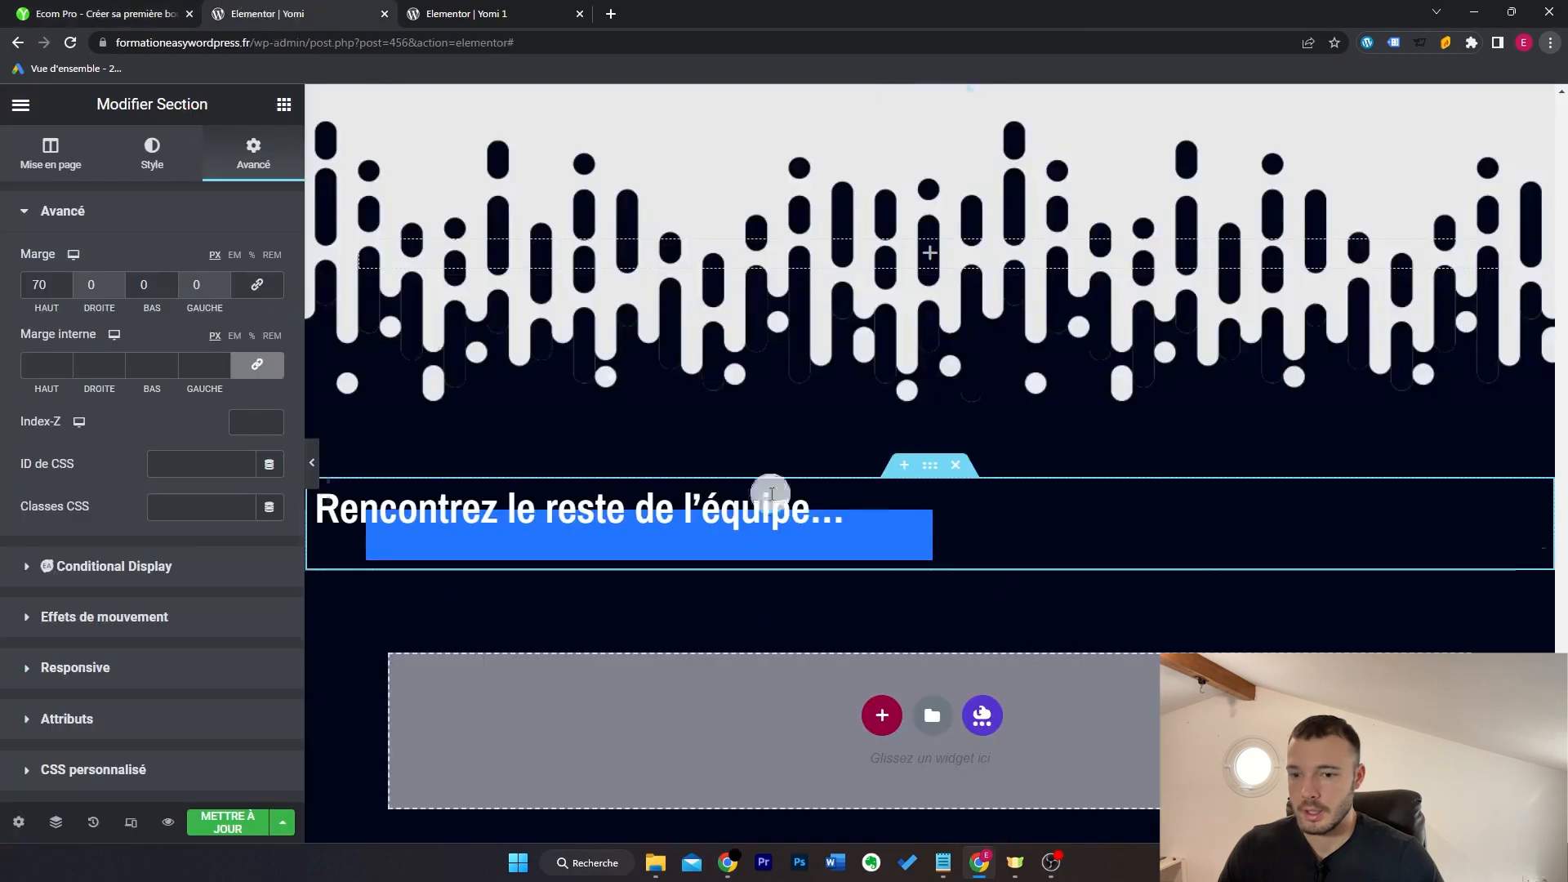
Step: Add a one-column section below the team heading and insert an image box widget in it
{"action": "scroll", "coordinate": [817, 531], "scroll_direction": "down", "scroll_amount": 1}
{"action": "left_click", "coordinate": [873, 615]}
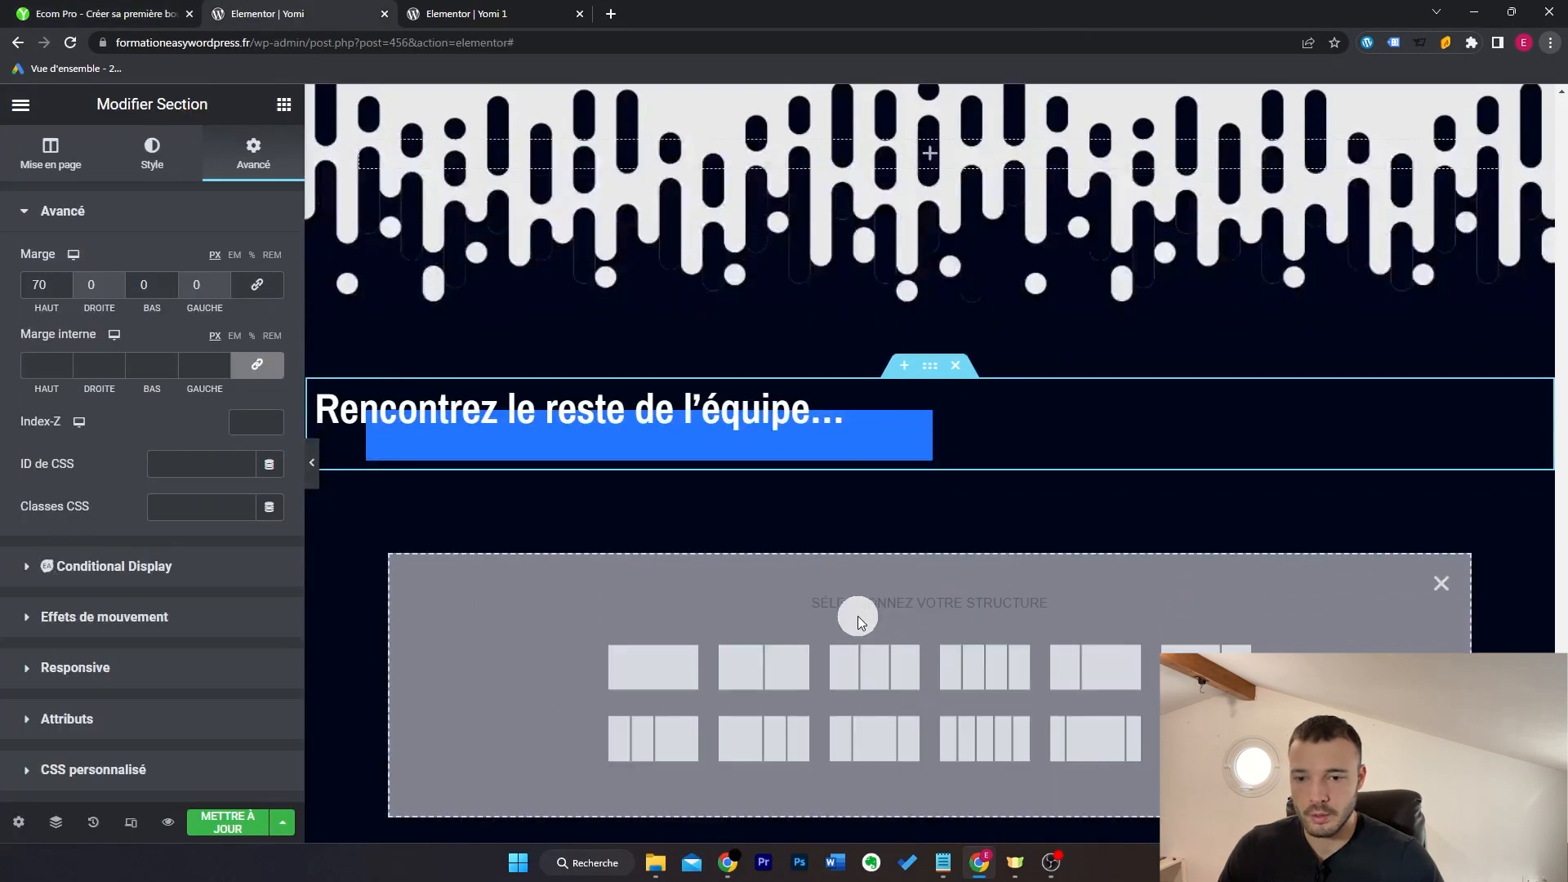
{"action": "left_click", "coordinate": [684, 665]}
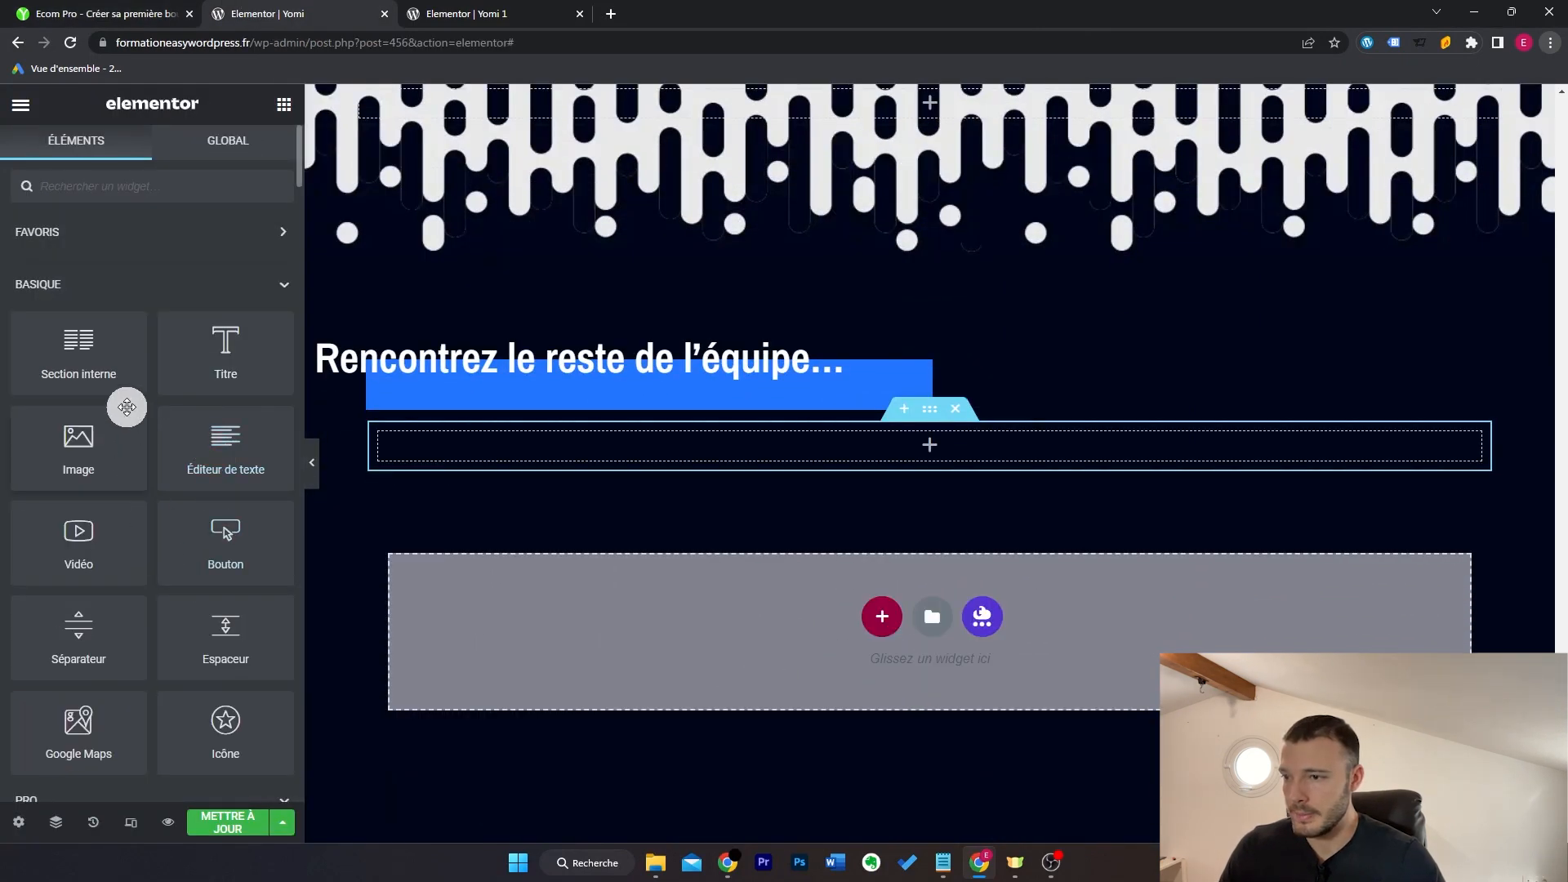
{"action": "left_click", "coordinate": [167, 189]}
{"action": "type", "text": "ima"}
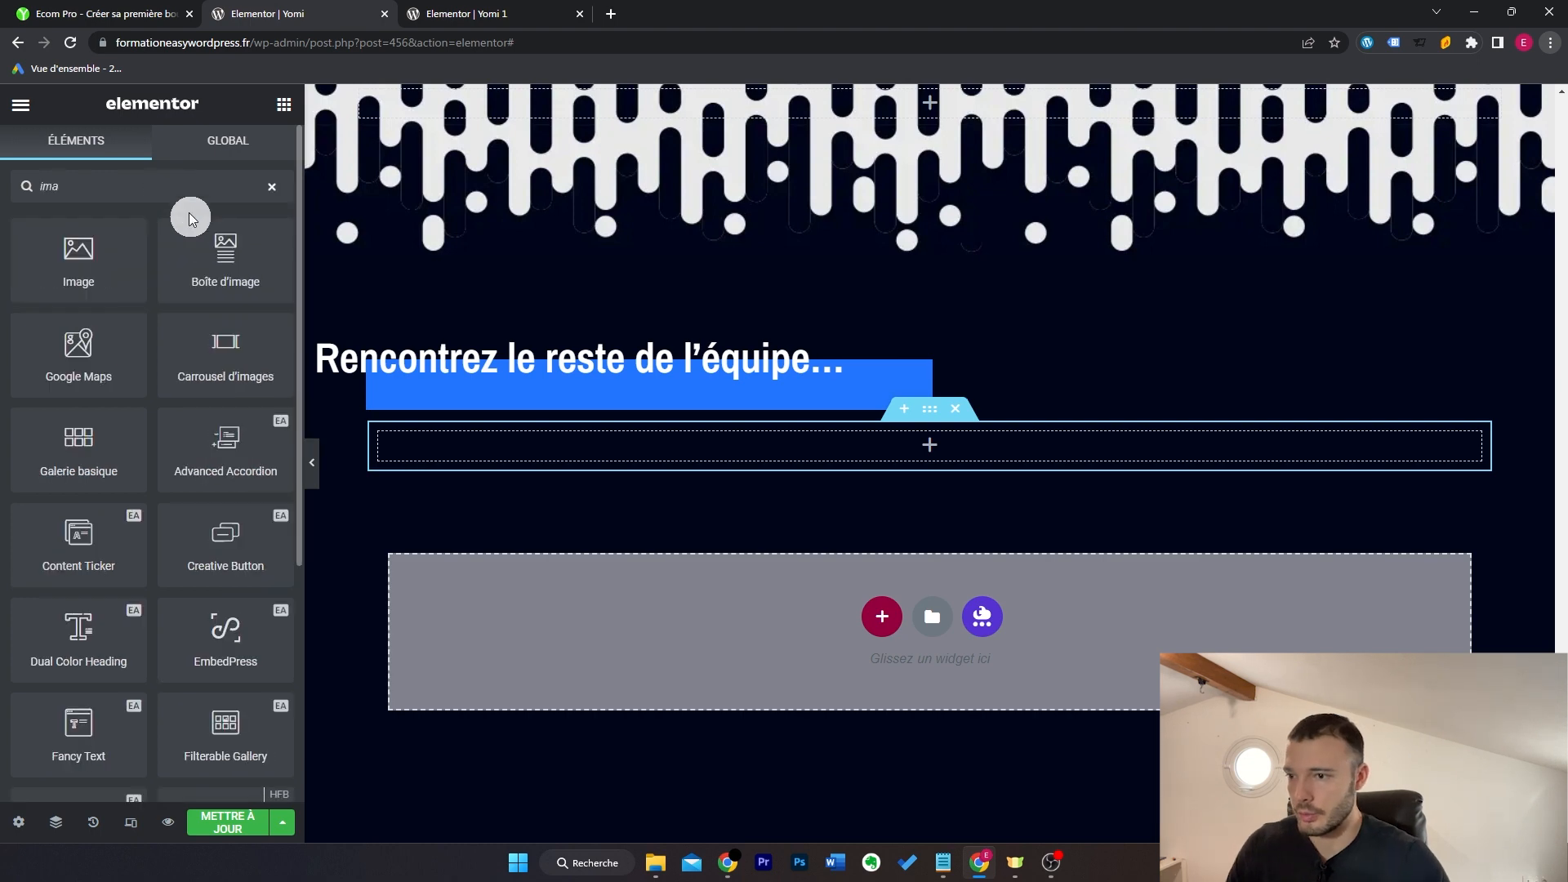
{"action": "left_click_drag", "start_coordinate": [189, 216], "coordinate": [788, 438]}
Step: Use the blue-ringed circular portrait from the media library in the image box and place the image to the right of the text
{"action": "left_click", "coordinate": [199, 357]}
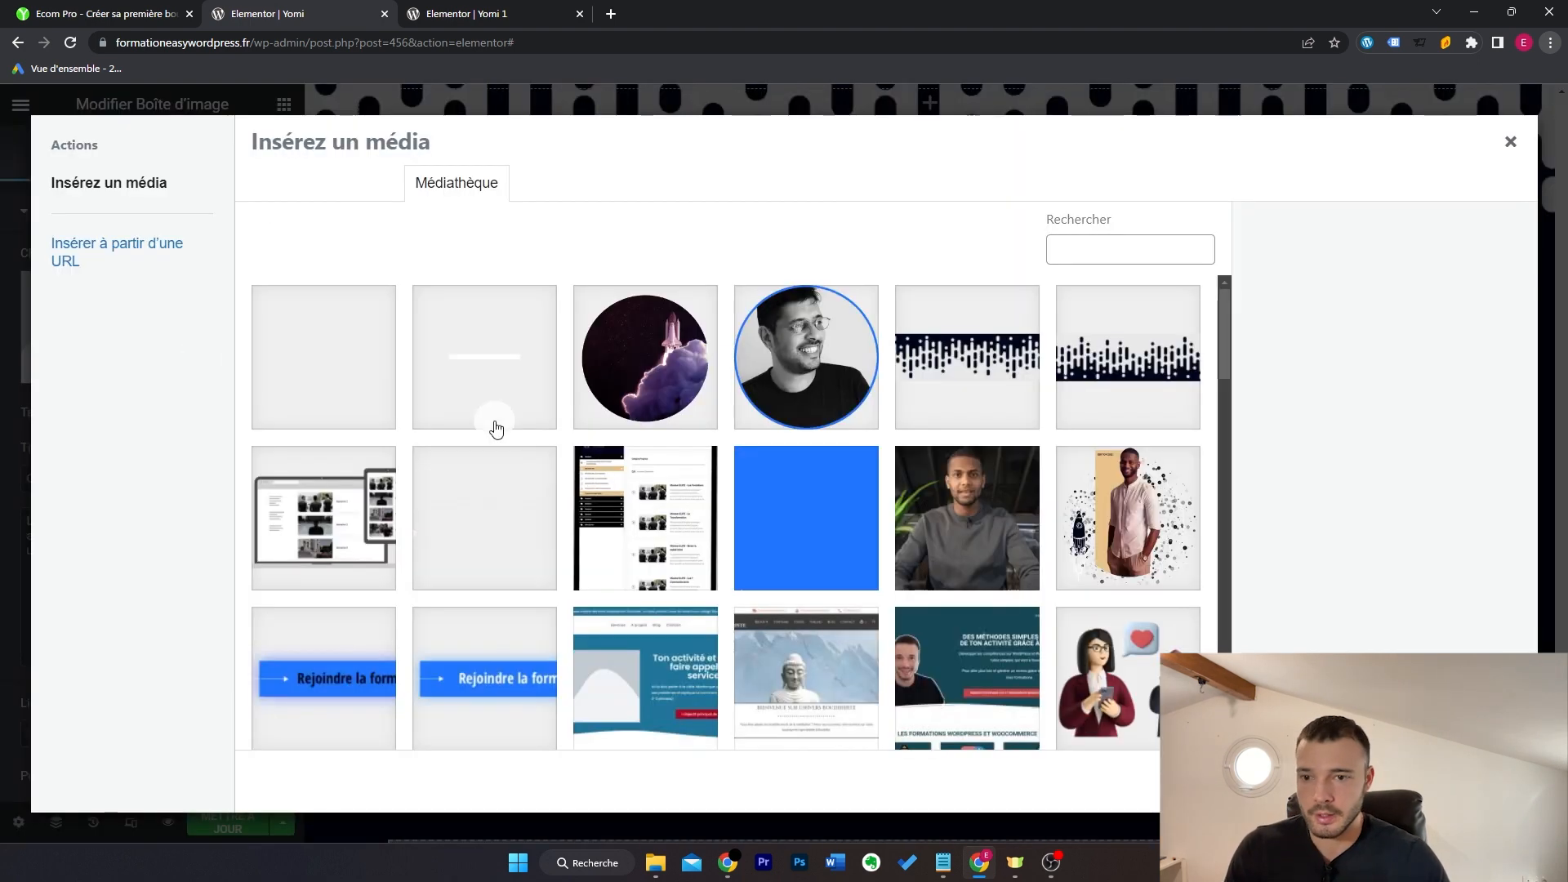
{"action": "left_click", "coordinate": [803, 398]}
{"action": "left_click", "coordinate": [1462, 784]}
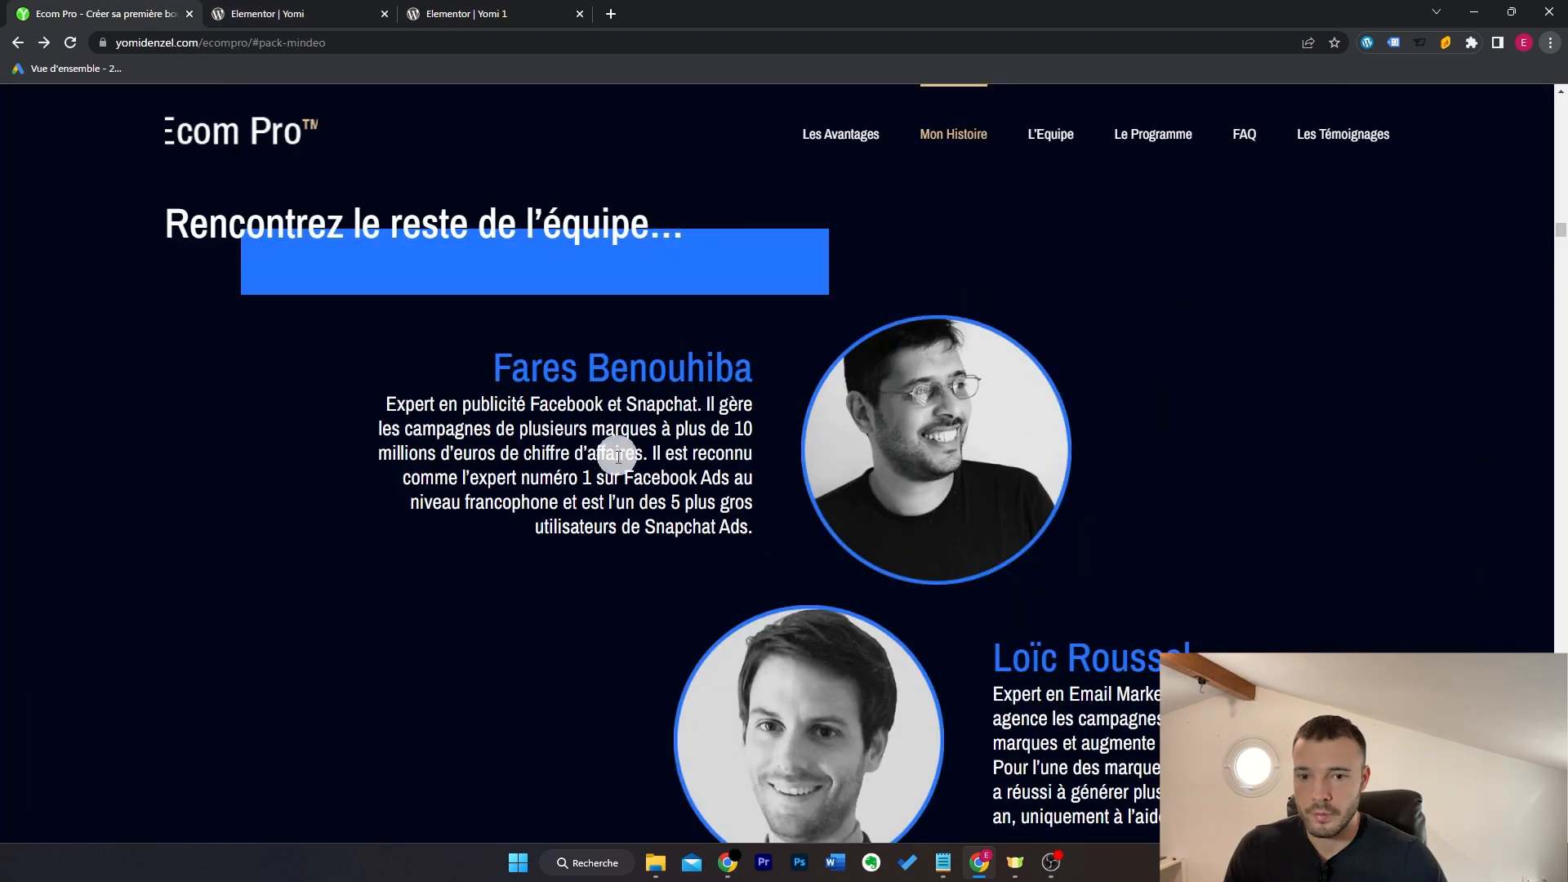
{"action": "left_click", "coordinate": [294, 10]}
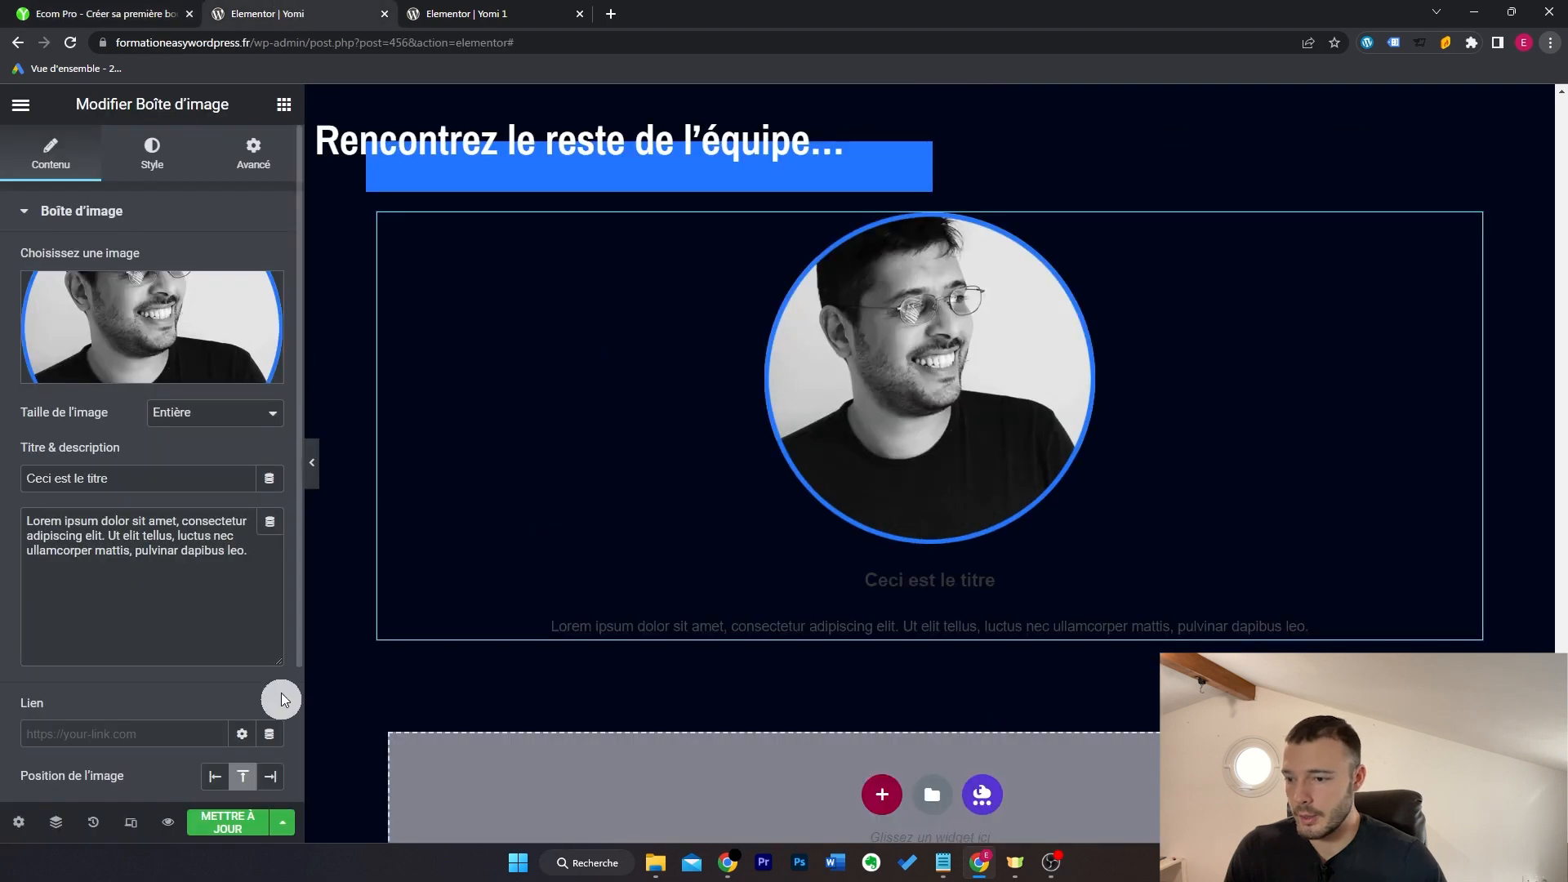
{"action": "left_click", "coordinate": [272, 778]}
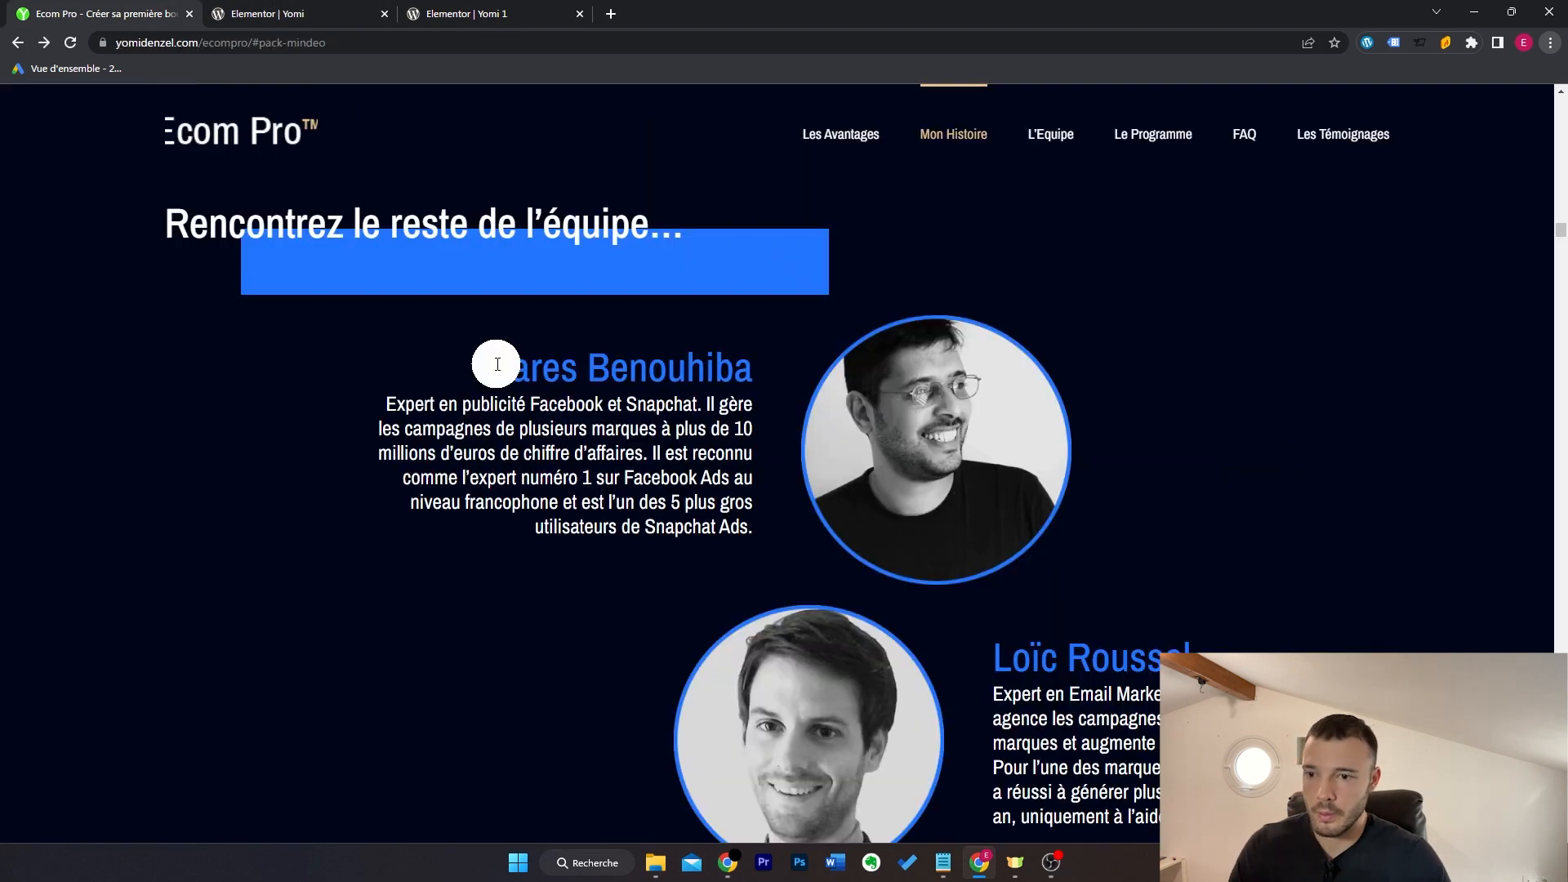
Step: Copy the first team member's name and "Expert en publicité Facebook et Snapchat…" description from the reference page into the image box
{"action": "triple_click", "coordinate": [496, 365]}
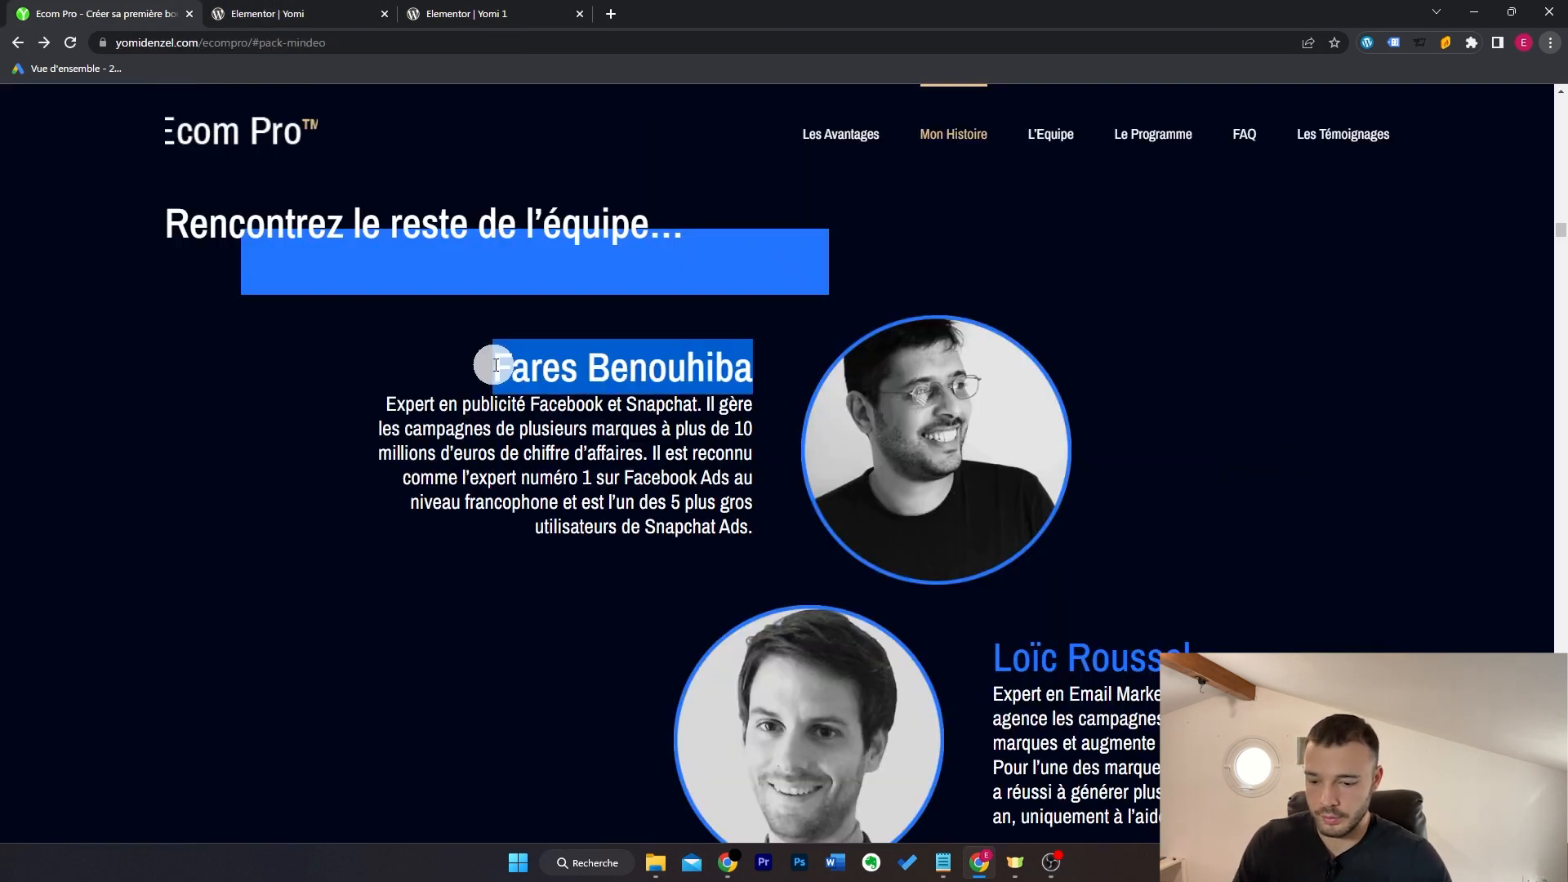
{"action": "left_click", "coordinate": [370, 13]}
{"action": "left_click", "coordinate": [229, 614]}
{"action": "key", "text": "ctrl+a"}
{"action": "type", "text": "Expert en publicité Facebook et Snapchat. Il gère les campagnes de plusieurs marques à plus de 10 millions d’euros de chiffre d’affaires. Il est reconnu comme l’expert numéro 1 sur Facebook Ads au niveau francophone et est l’un des 5 plus gros utilisateurs de Snapchat Ads."}
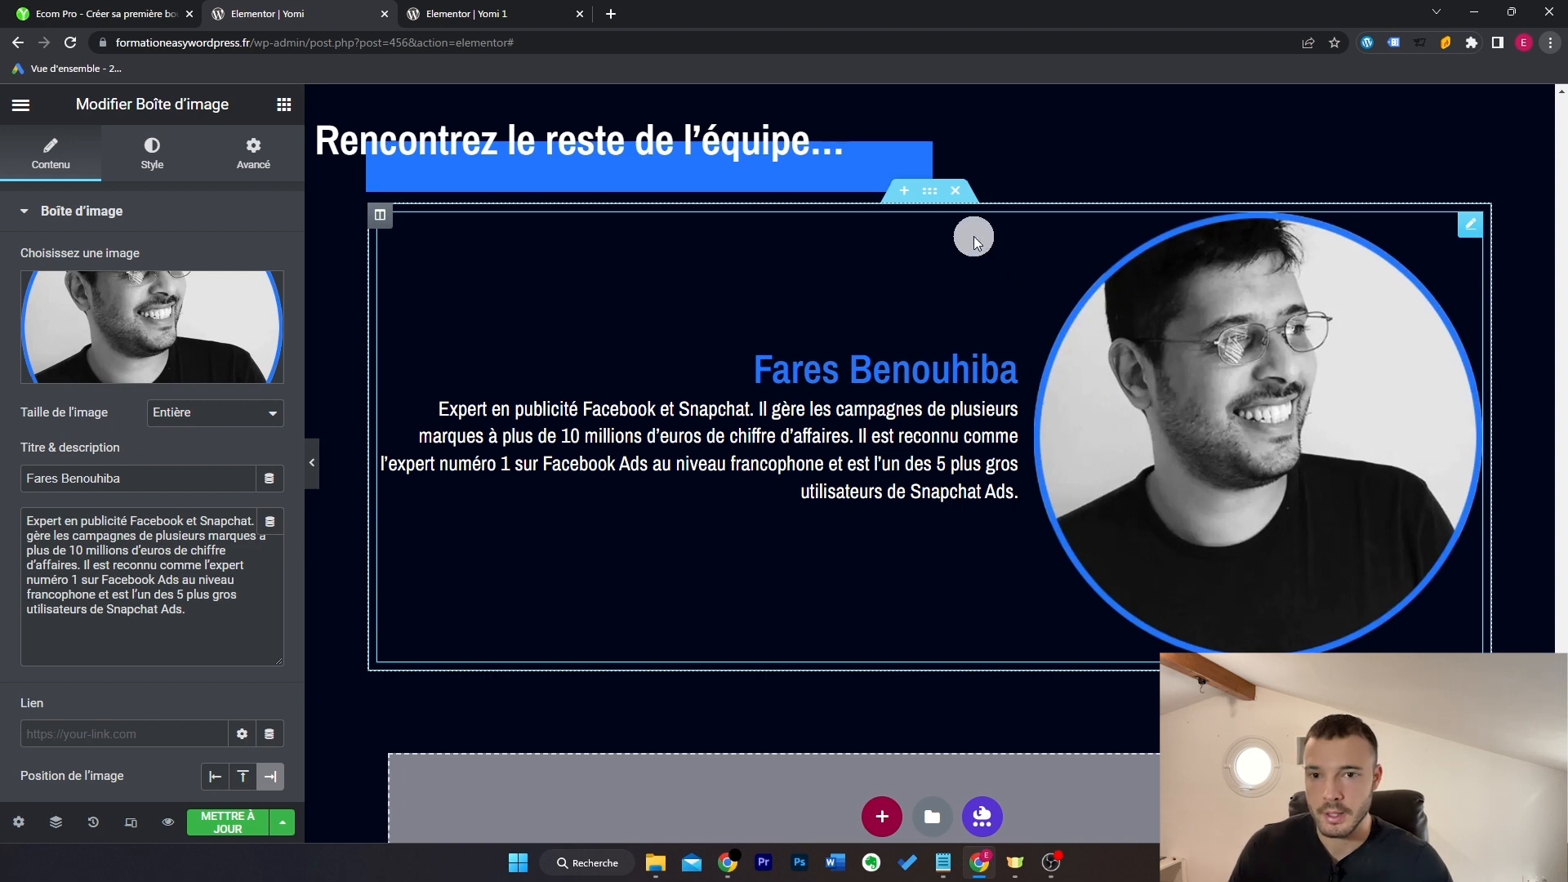
Step: Narrow the section's boxed content width to about 689 px and duplicate the team member's image box
{"action": "left_click", "coordinate": [930, 196]}
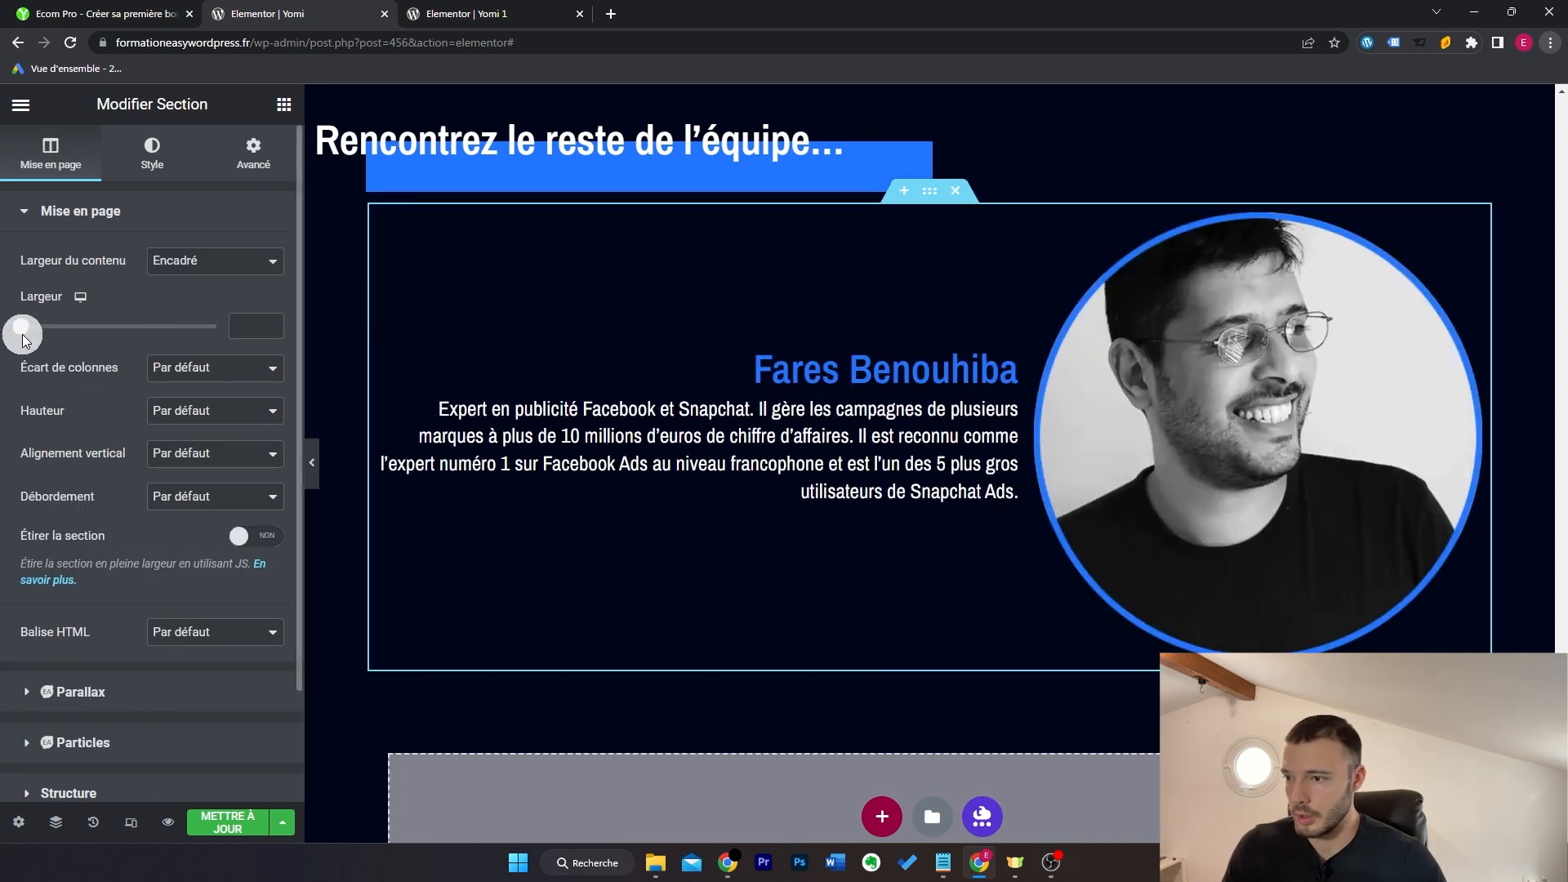
{"action": "left_click_drag", "start_coordinate": [27, 334], "coordinate": [49, 327]}
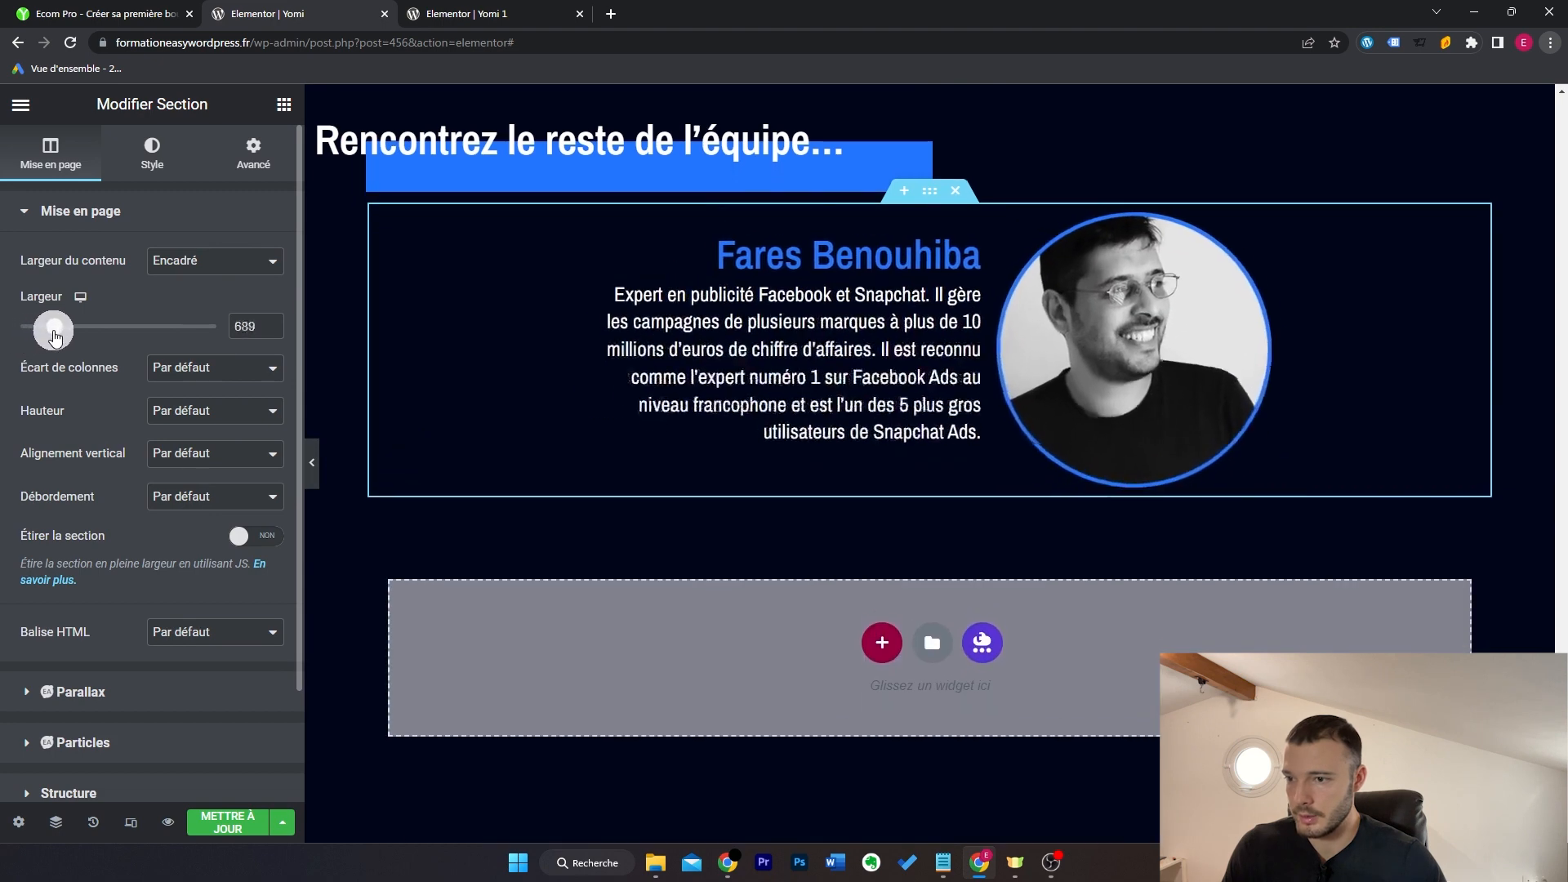
{"action": "right_click", "coordinate": [901, 302]}
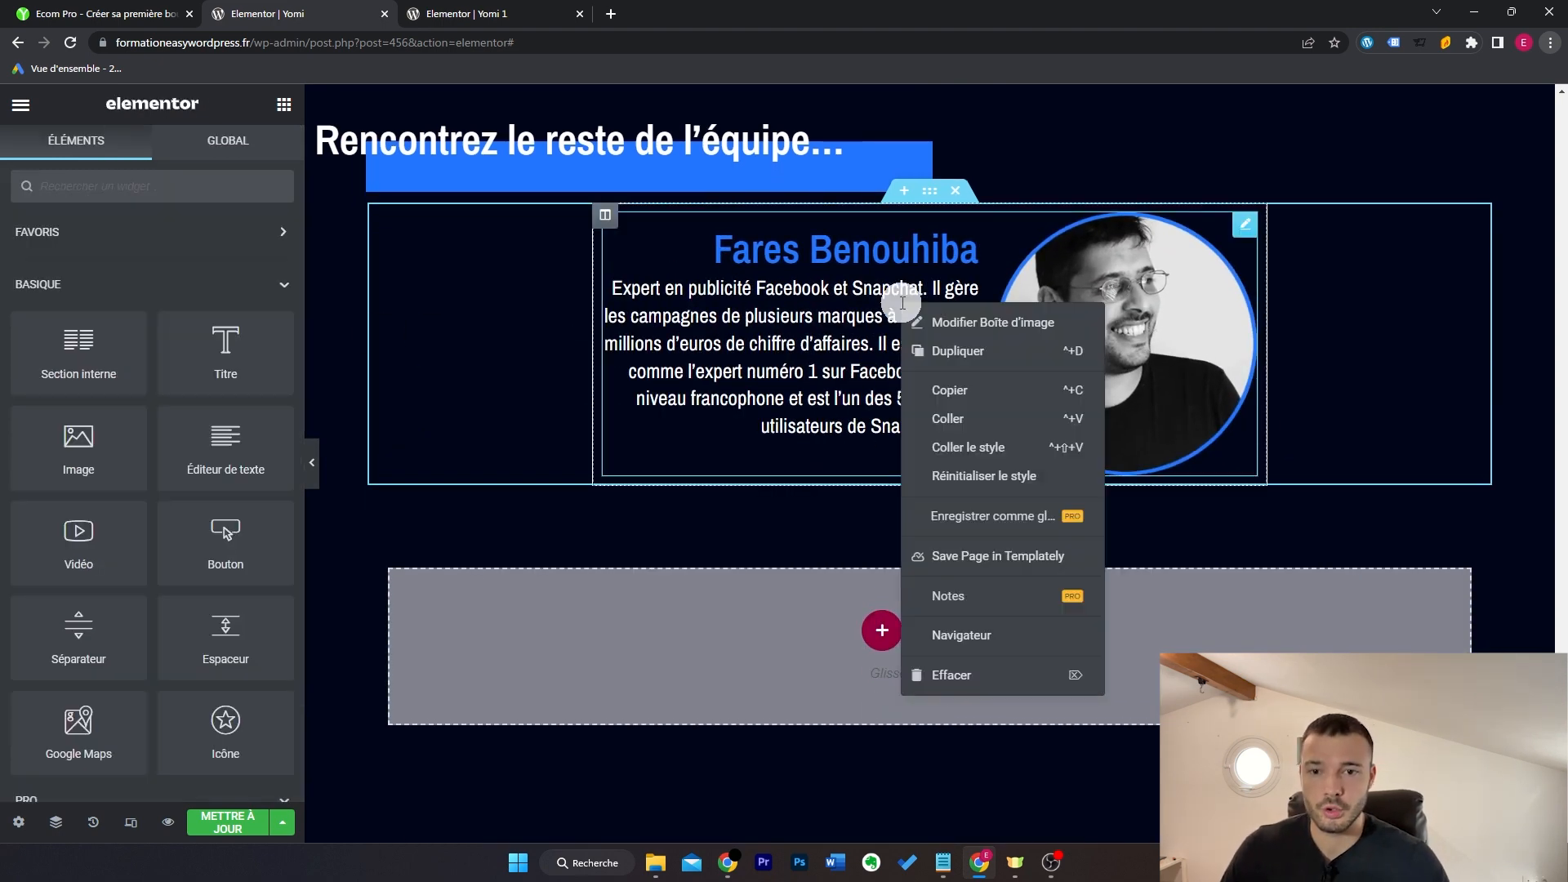
{"action": "left_click", "coordinate": [1018, 352]}
Step: Place the duplicated box's image to the left of its text and left-align its content
{"action": "left_click", "coordinate": [833, 543]}
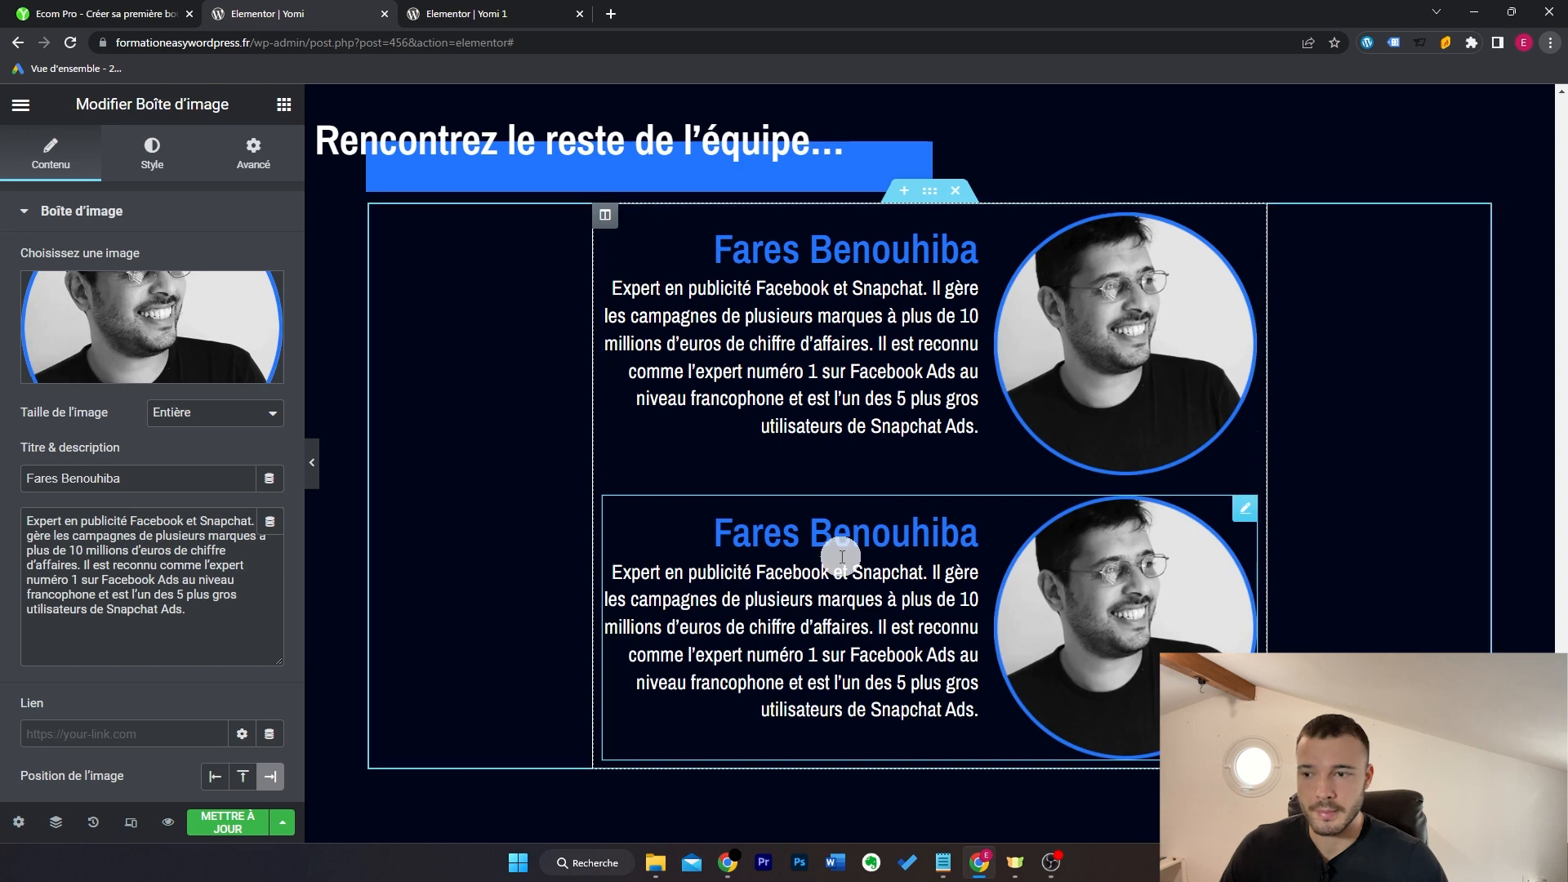
{"action": "left_click", "coordinate": [213, 777]}
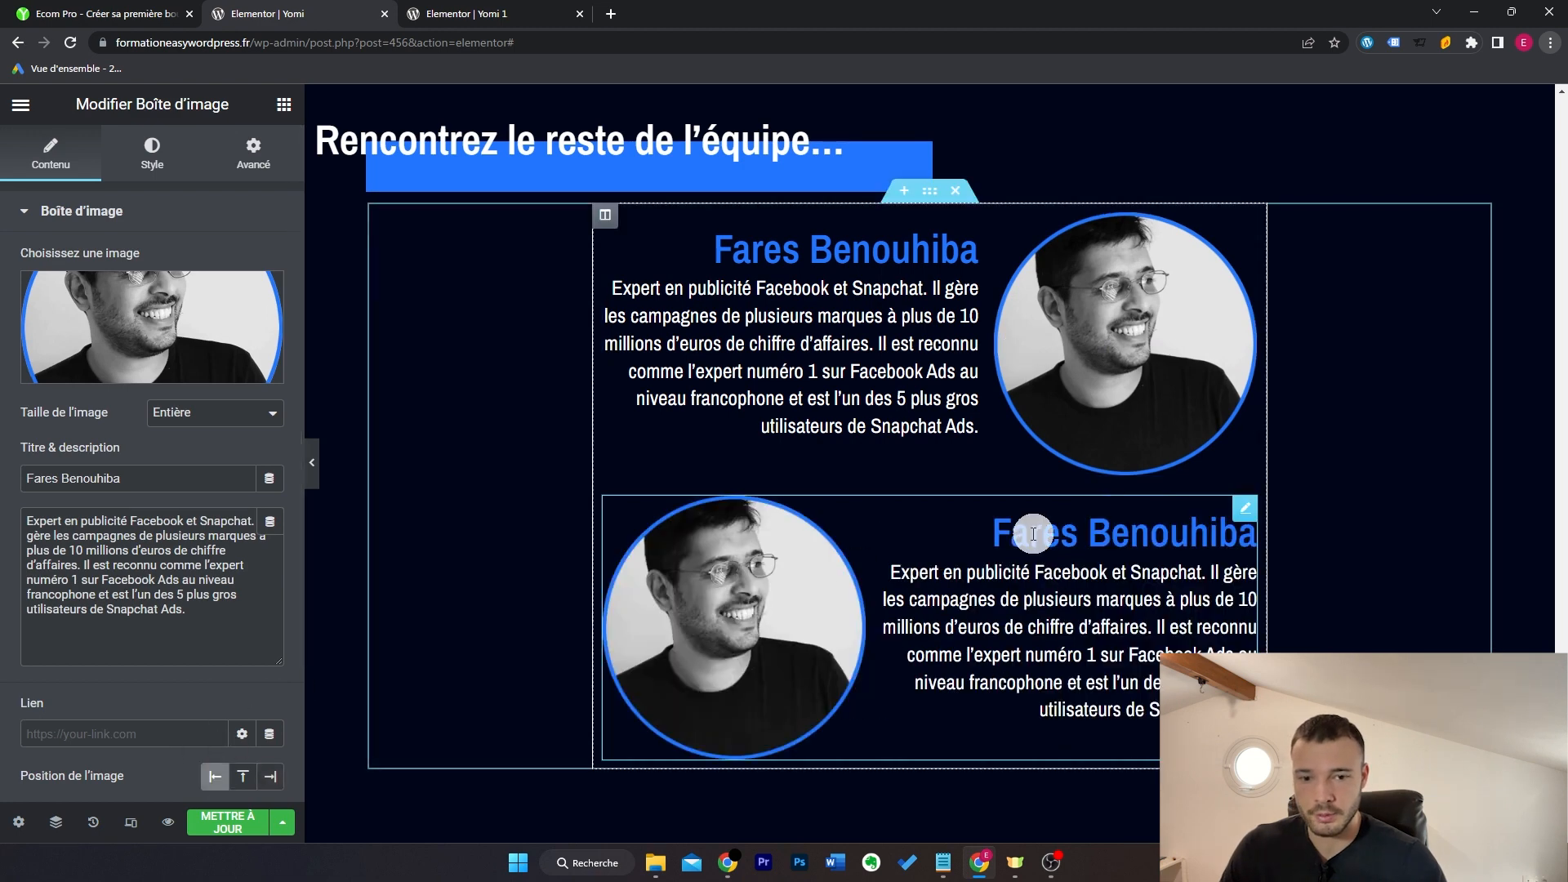
{"action": "left_click", "coordinate": [152, 151]}
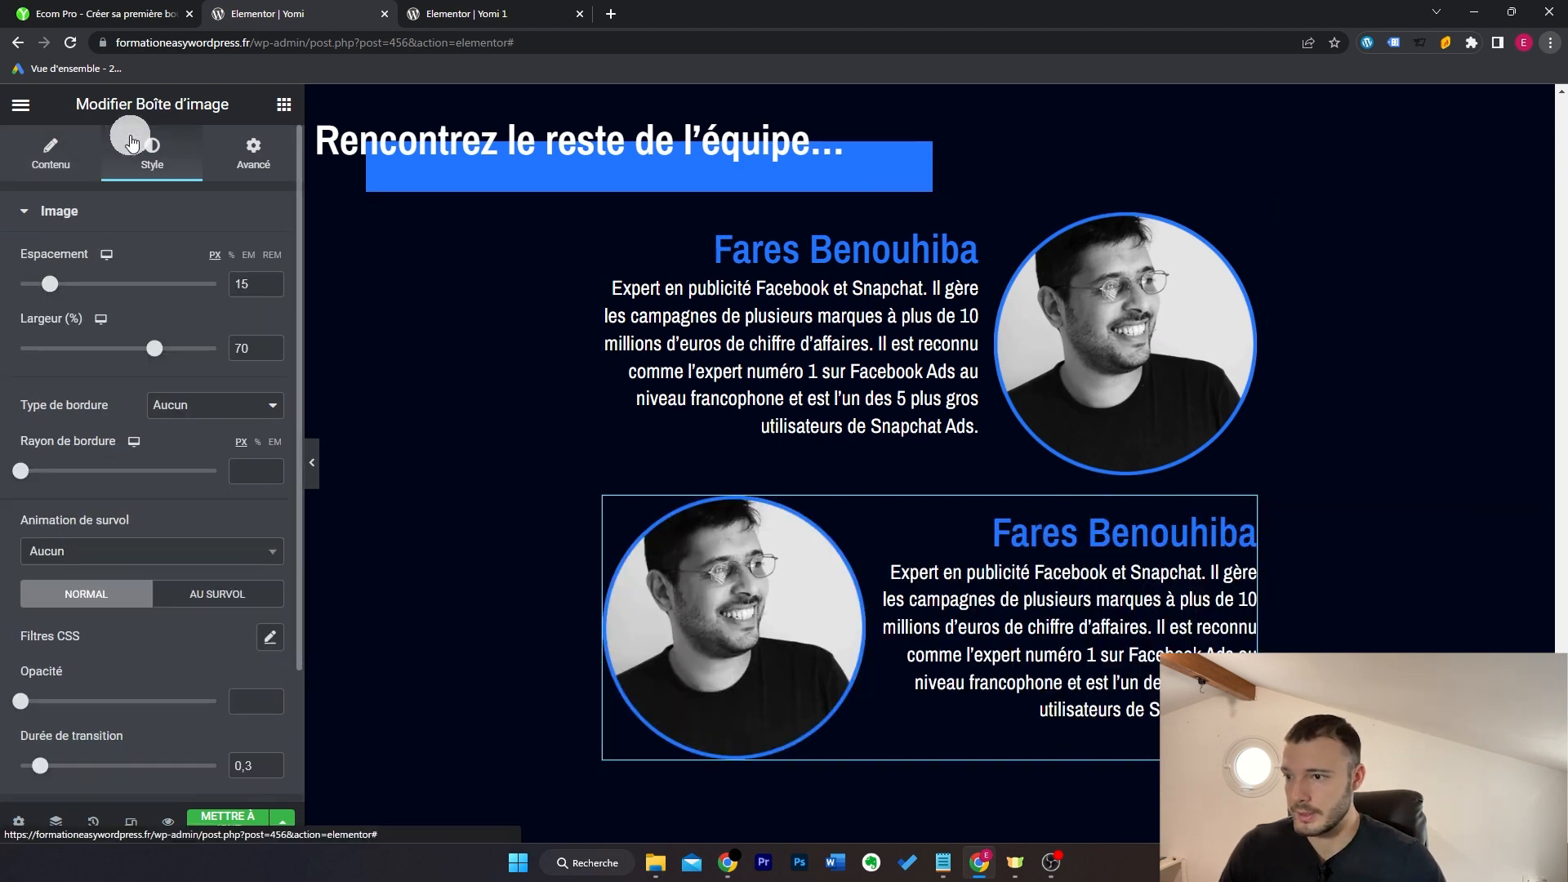
{"action": "scroll", "coordinate": [213, 449], "scroll_direction": "down", "scroll_amount": 3}
{"action": "left_click", "coordinate": [143, 666]}
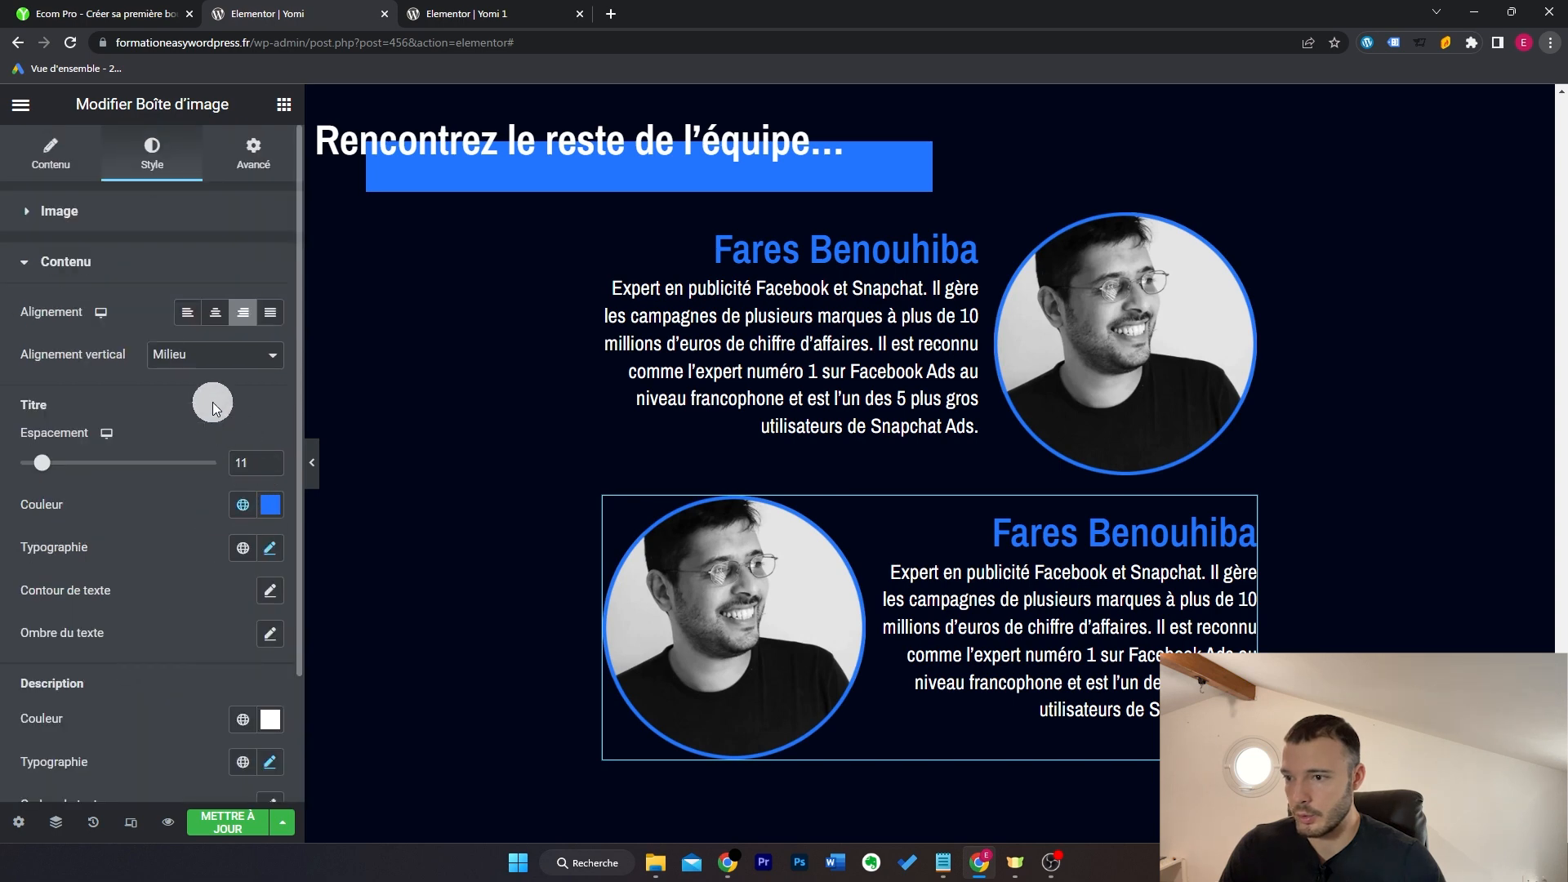
{"action": "left_click", "coordinate": [193, 317]}
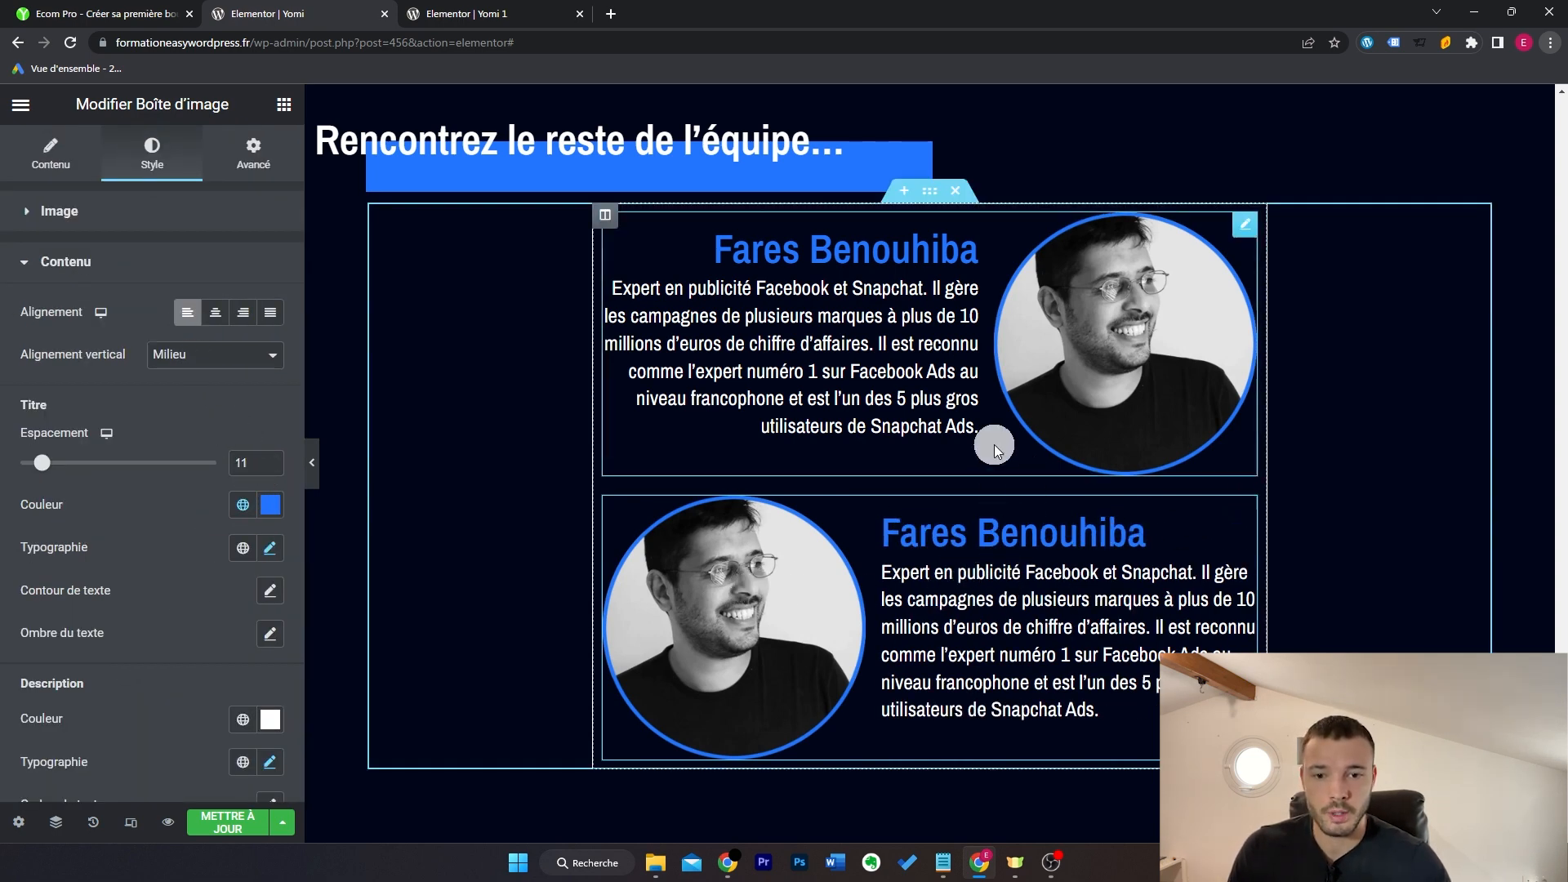
Step: Unlink the duplicated box's margins and set its right margin to -200 px and its left margin to 200 px
{"action": "left_click", "coordinate": [258, 153]}
{"action": "left_click", "coordinate": [257, 293]}
{"action": "left_click", "coordinate": [112, 286]}
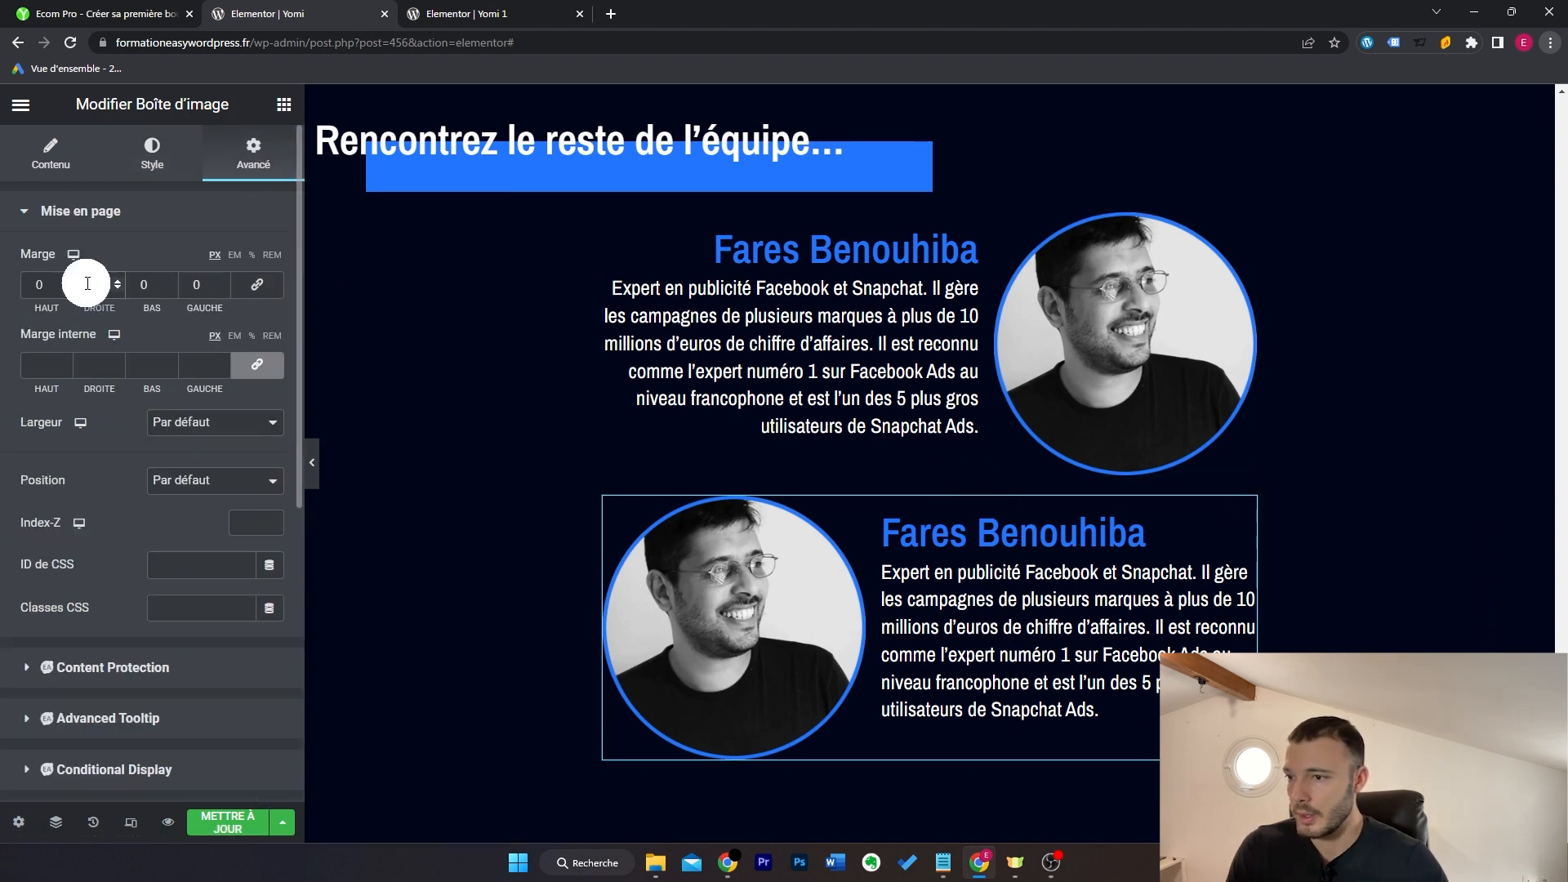
{"action": "type", "text": "200"}
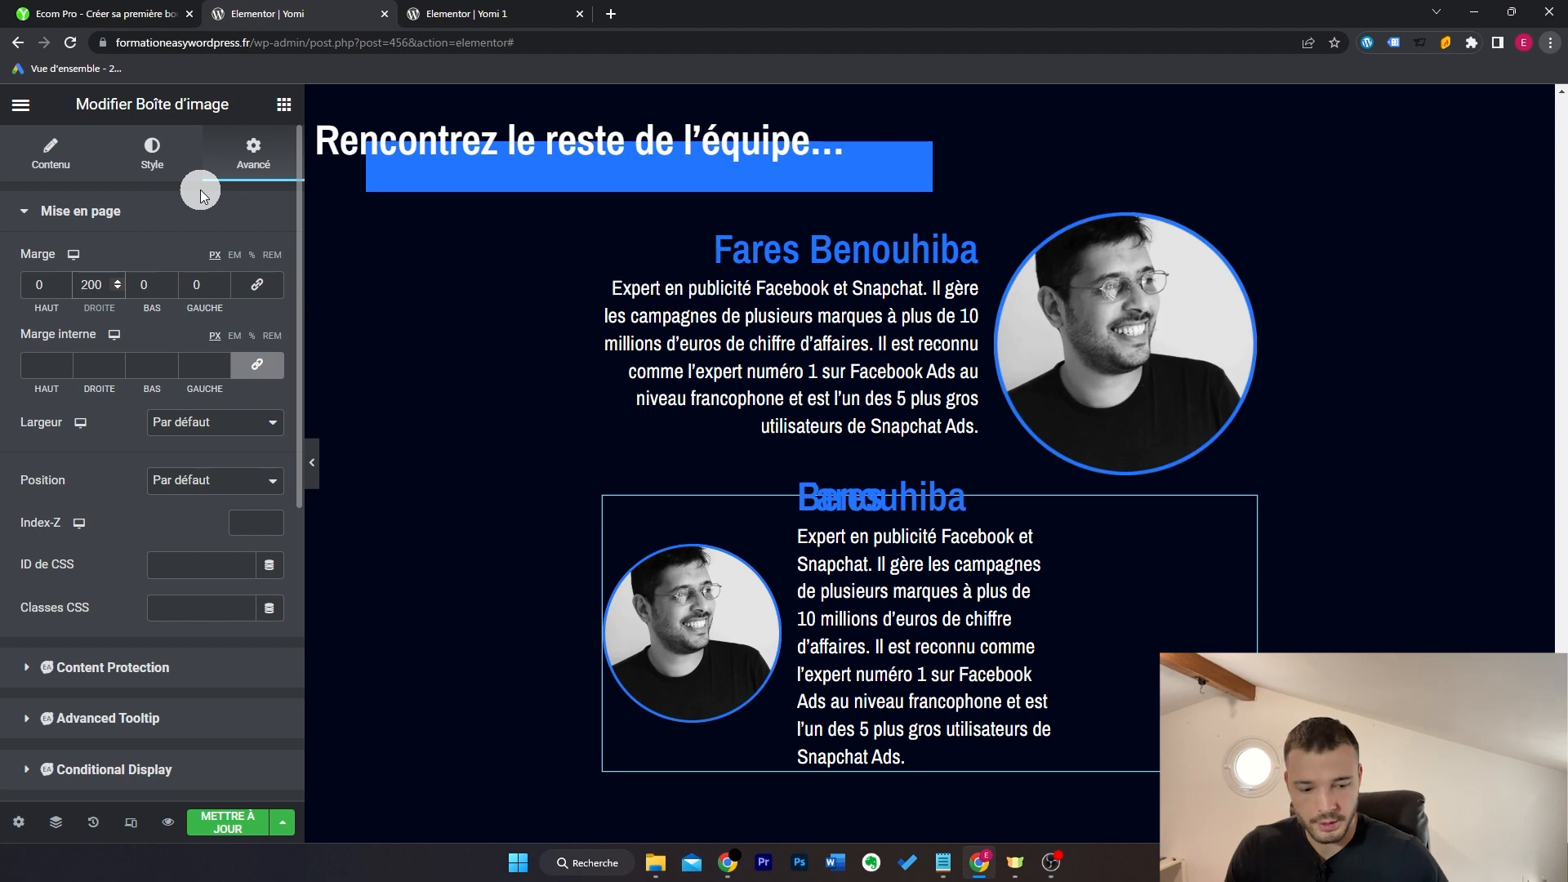
{"action": "key", "text": "Home"}
{"action": "type", "text": "-"}
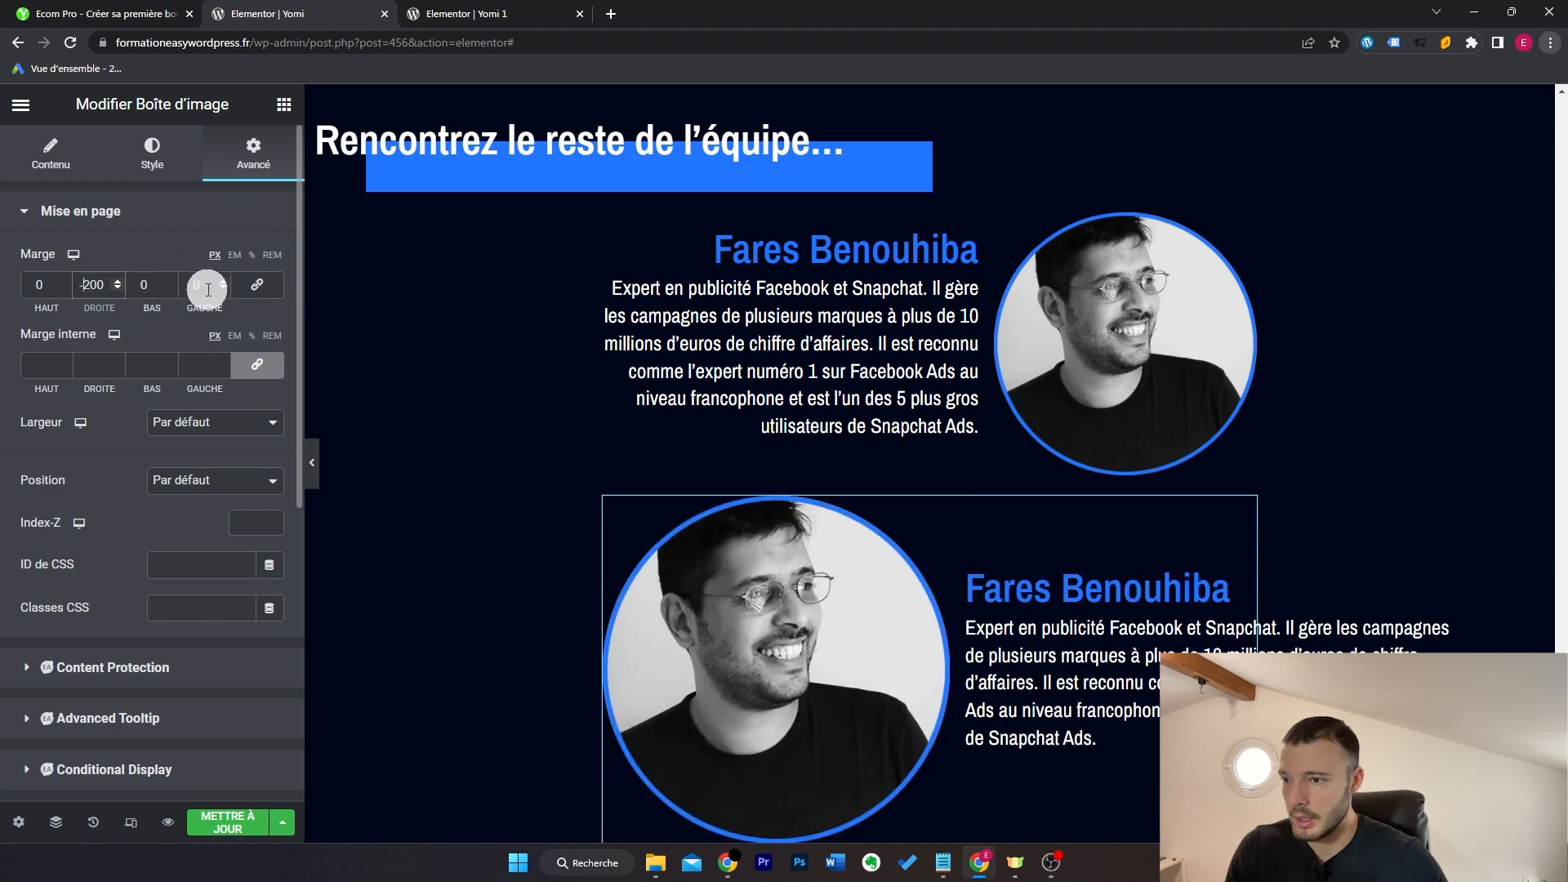
{"action": "type", "text": "200"}
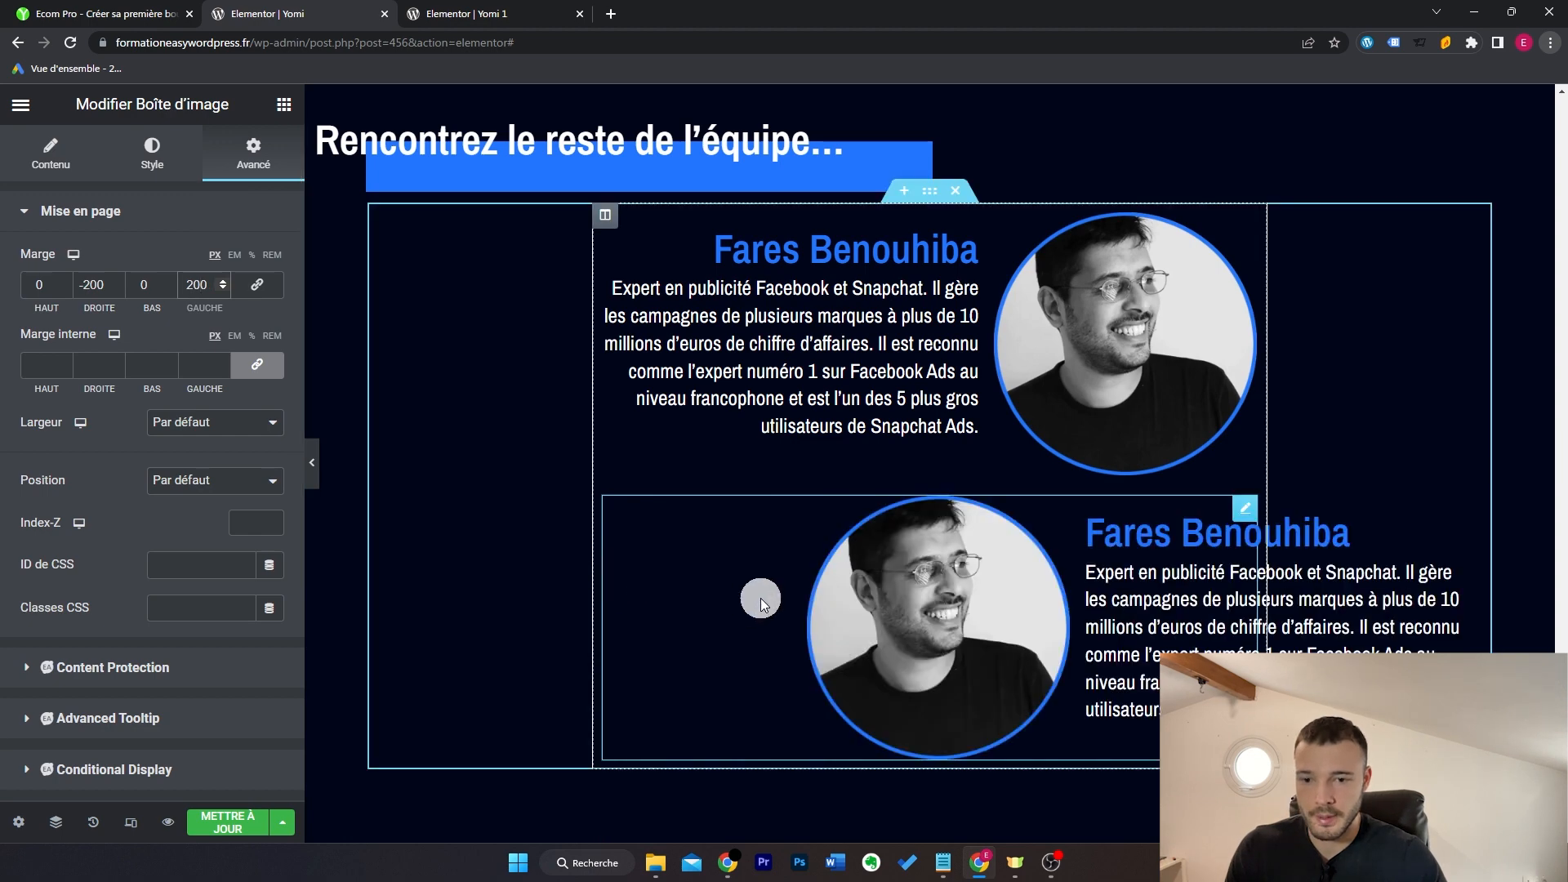
Step: Try a right margin of 0 px on the second image box and restore it to -200 px
{"action": "left_click", "coordinate": [108, 294]}
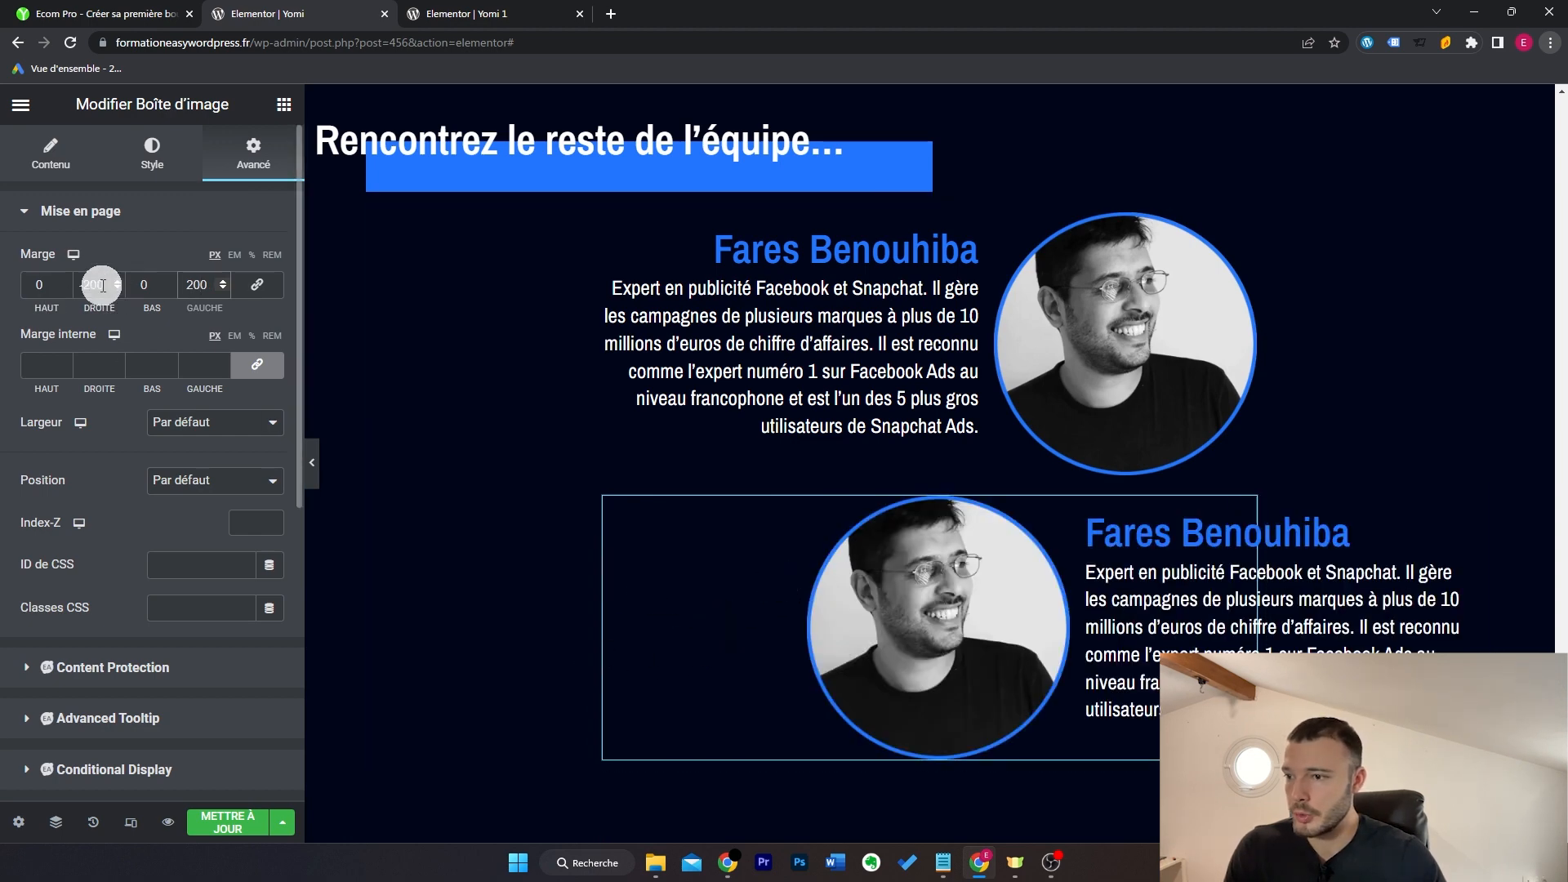
{"action": "type", "text": "0"}
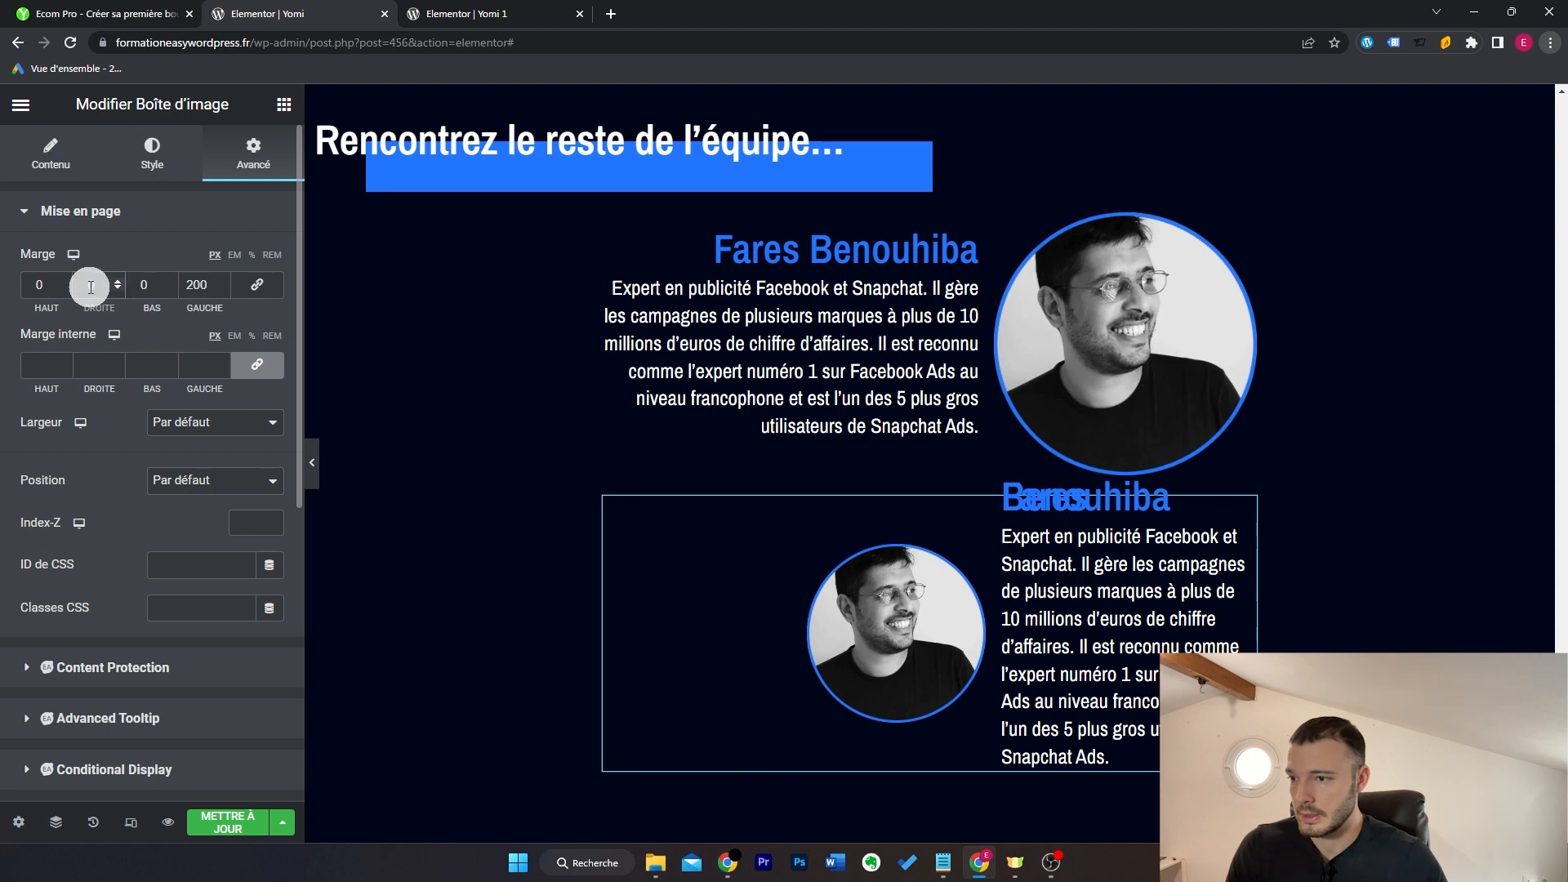
{"action": "type", "text": "200"}
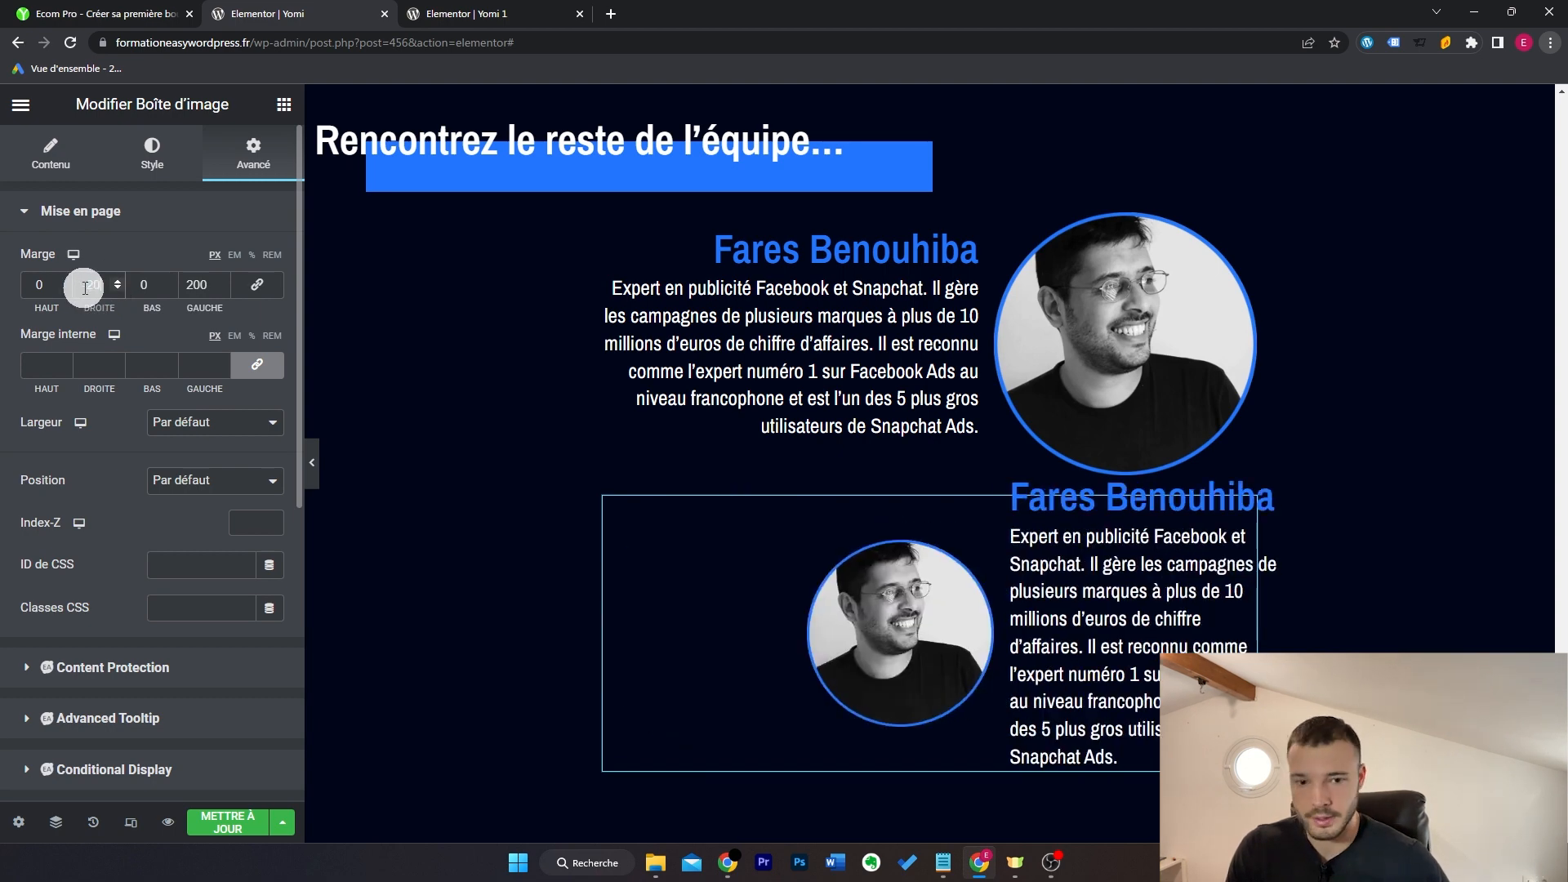
Step: Check the alternating team layout on the reference page and paste a copy of the first image box below the second
{"action": "left_click", "coordinate": [106, 13]}
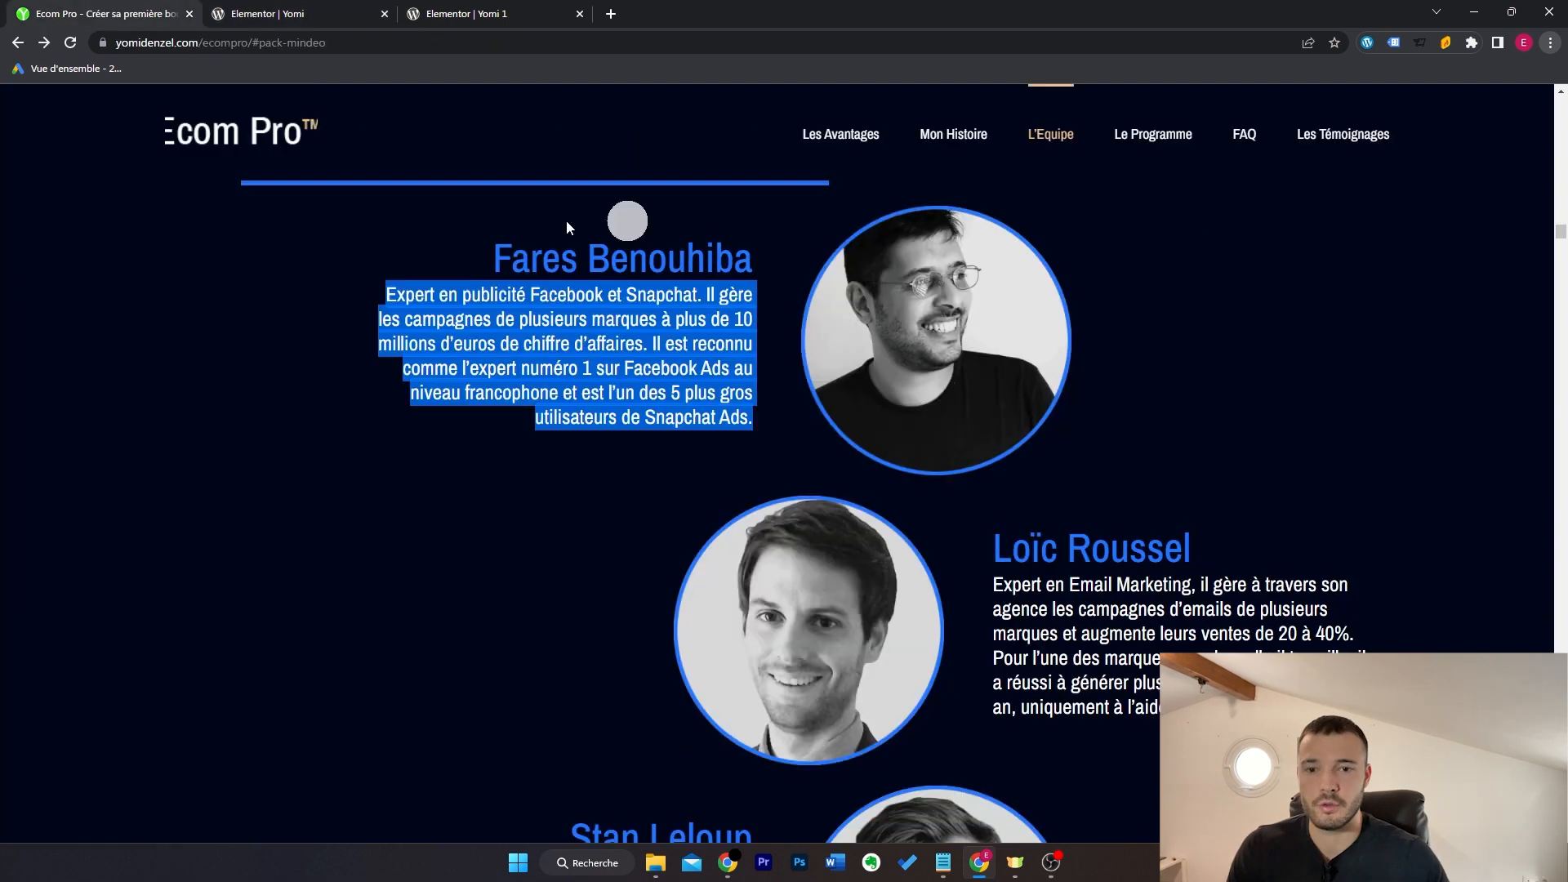
{"action": "scroll", "coordinate": [654, 432], "scroll_direction": "down", "scroll_amount": 3}
{"action": "left_click", "coordinate": [359, 13]}
{"action": "scroll", "coordinate": [1184, 370], "scroll_direction": "down", "scroll_amount": 3}
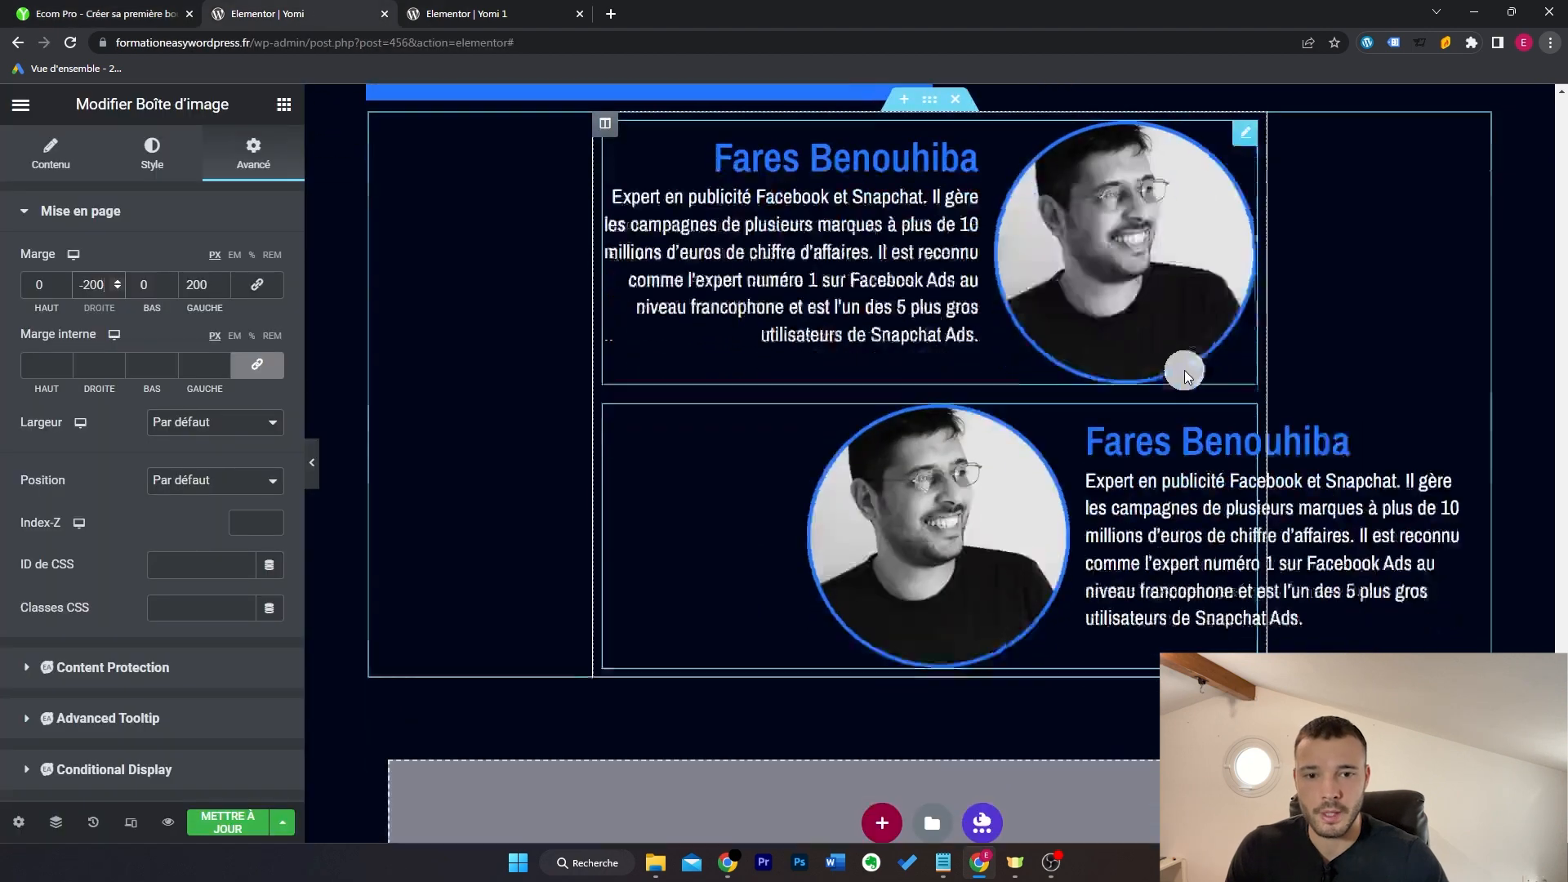
{"action": "right_click", "coordinate": [1057, 300]}
{"action": "left_click", "coordinate": [1106, 376]}
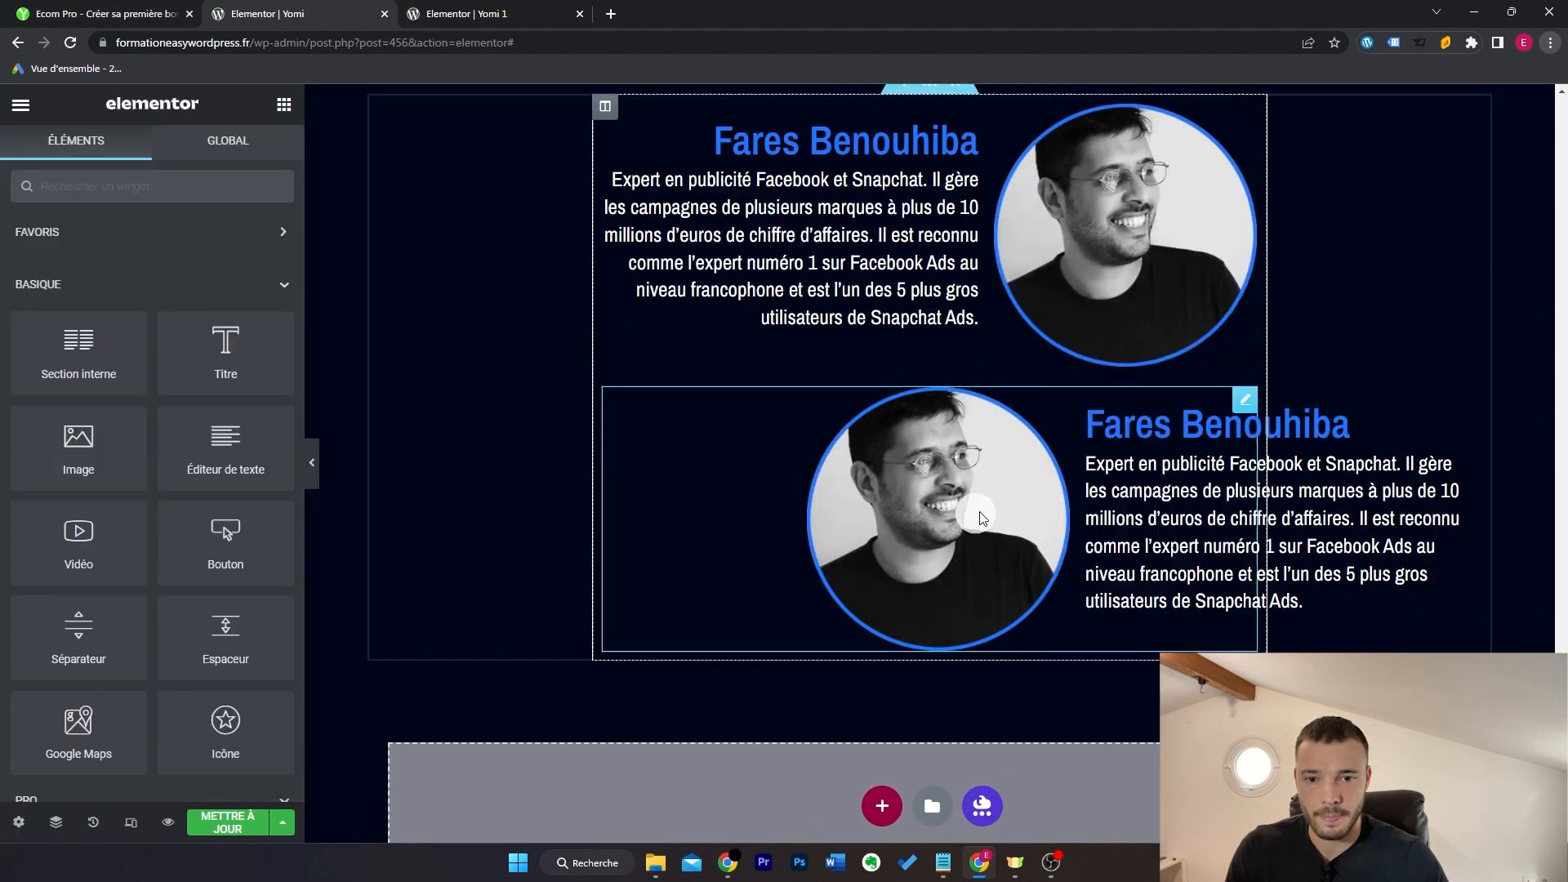
{"action": "right_click", "coordinate": [976, 514]}
{"action": "left_click", "coordinate": [1021, 565]}
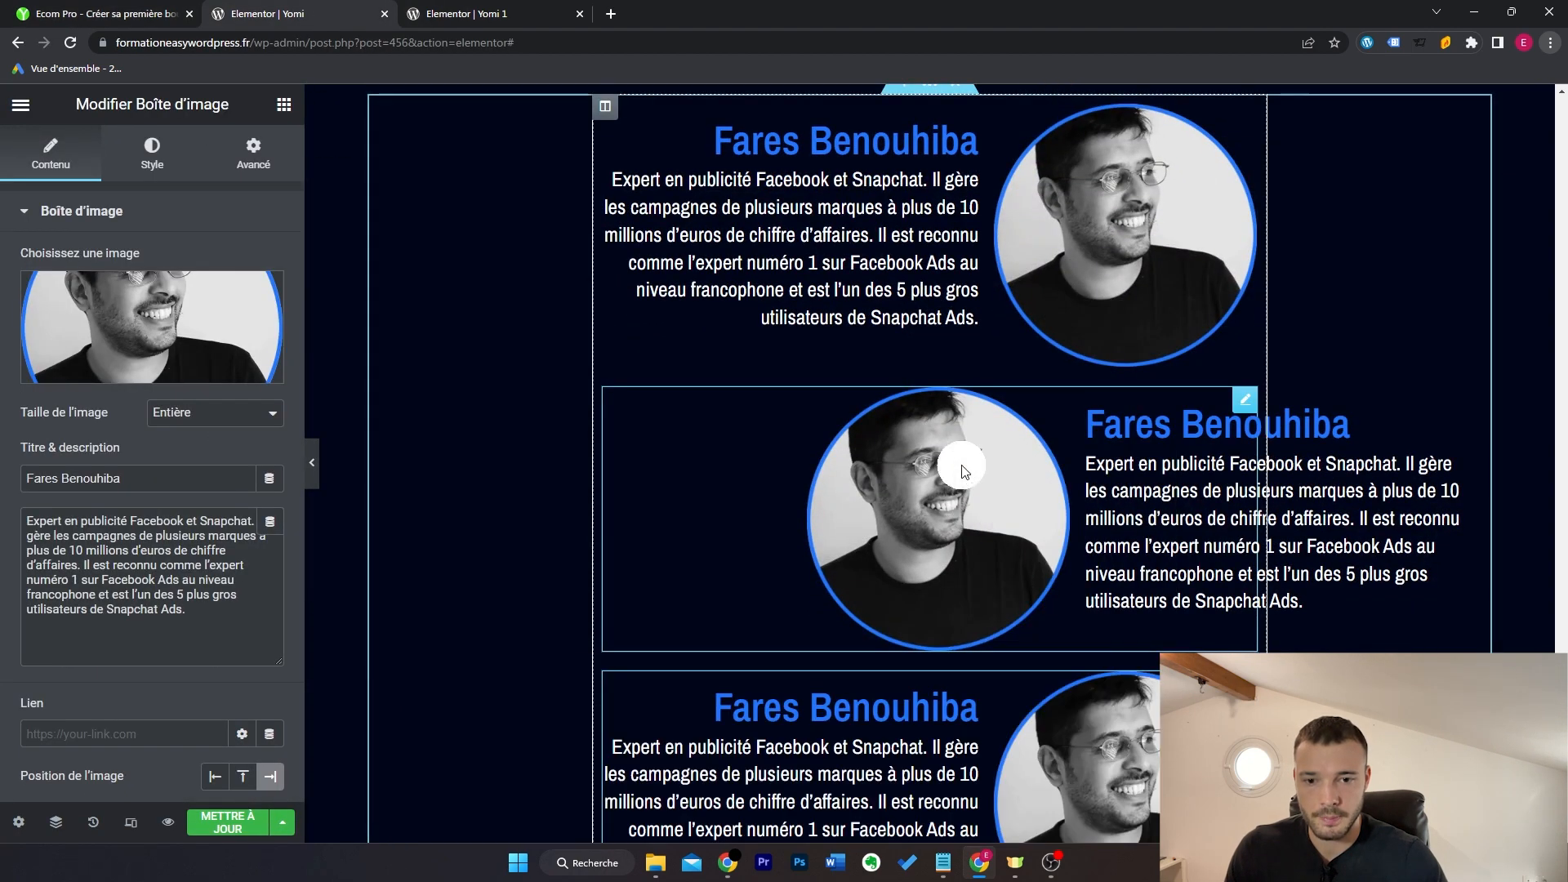
Step: Copy the second image box and paste it below the third to continue the alternating layout
{"action": "right_click", "coordinate": [992, 518]}
{"action": "key", "text": "Escape"}
{"action": "scroll", "coordinate": [973, 434], "scroll_direction": "down", "scroll_amount": 5}
{"action": "right_click", "coordinate": [974, 435]}
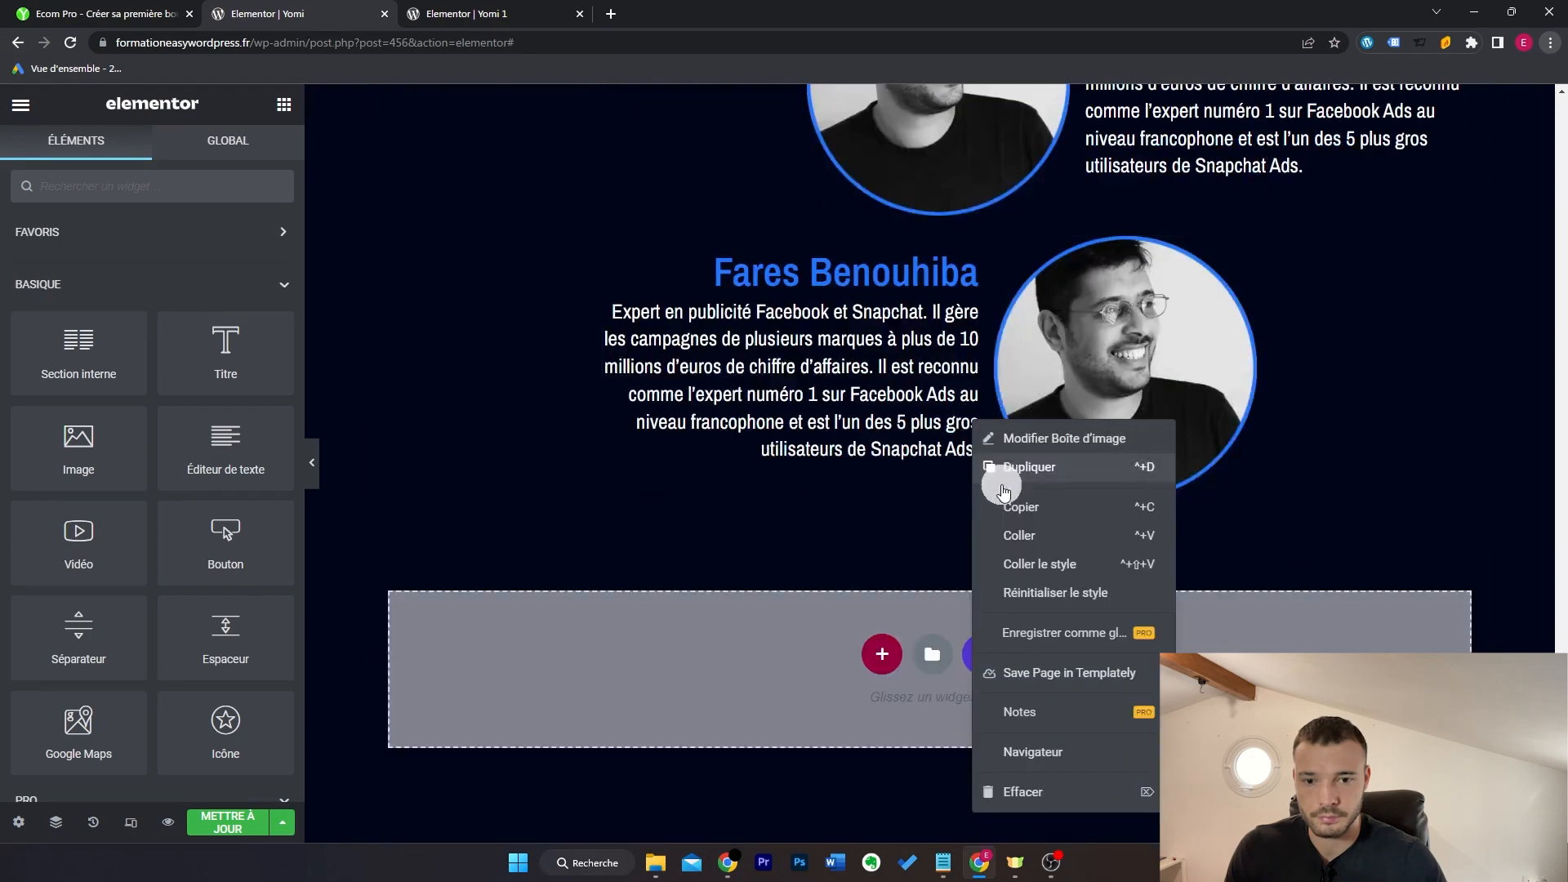
{"action": "left_click", "coordinate": [1021, 532]}
{"action": "scroll", "coordinate": [881, 397], "scroll_direction": "down", "scroll_amount": 7}
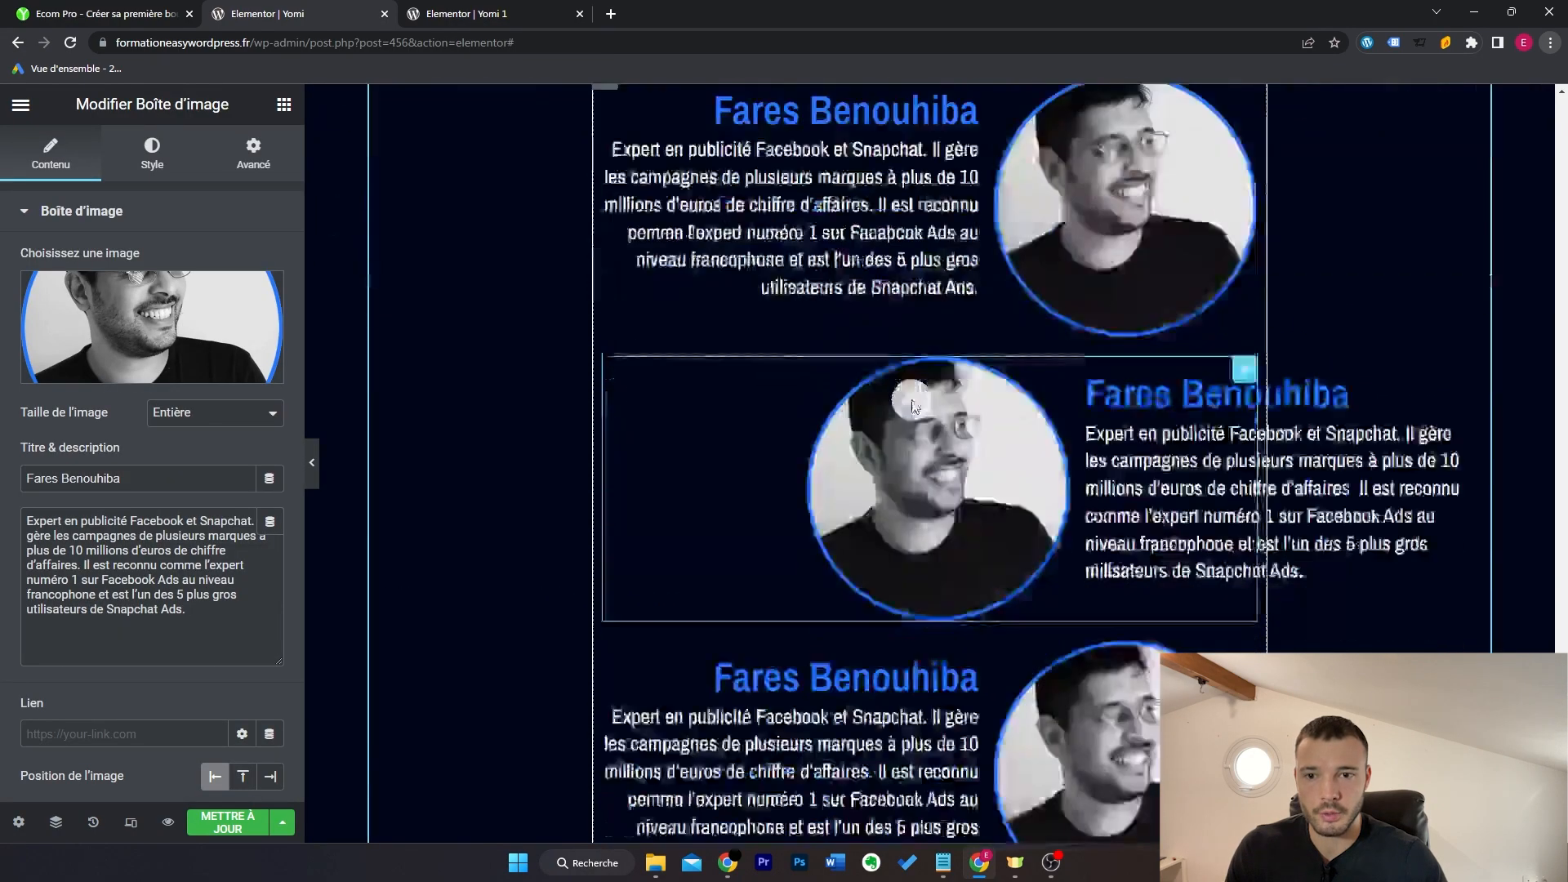
{"action": "scroll", "coordinate": [686, 585], "scroll_direction": "up", "scroll_amount": 8}
{"action": "scroll", "coordinate": [686, 586], "scroll_direction": "down", "scroll_amount": 5}
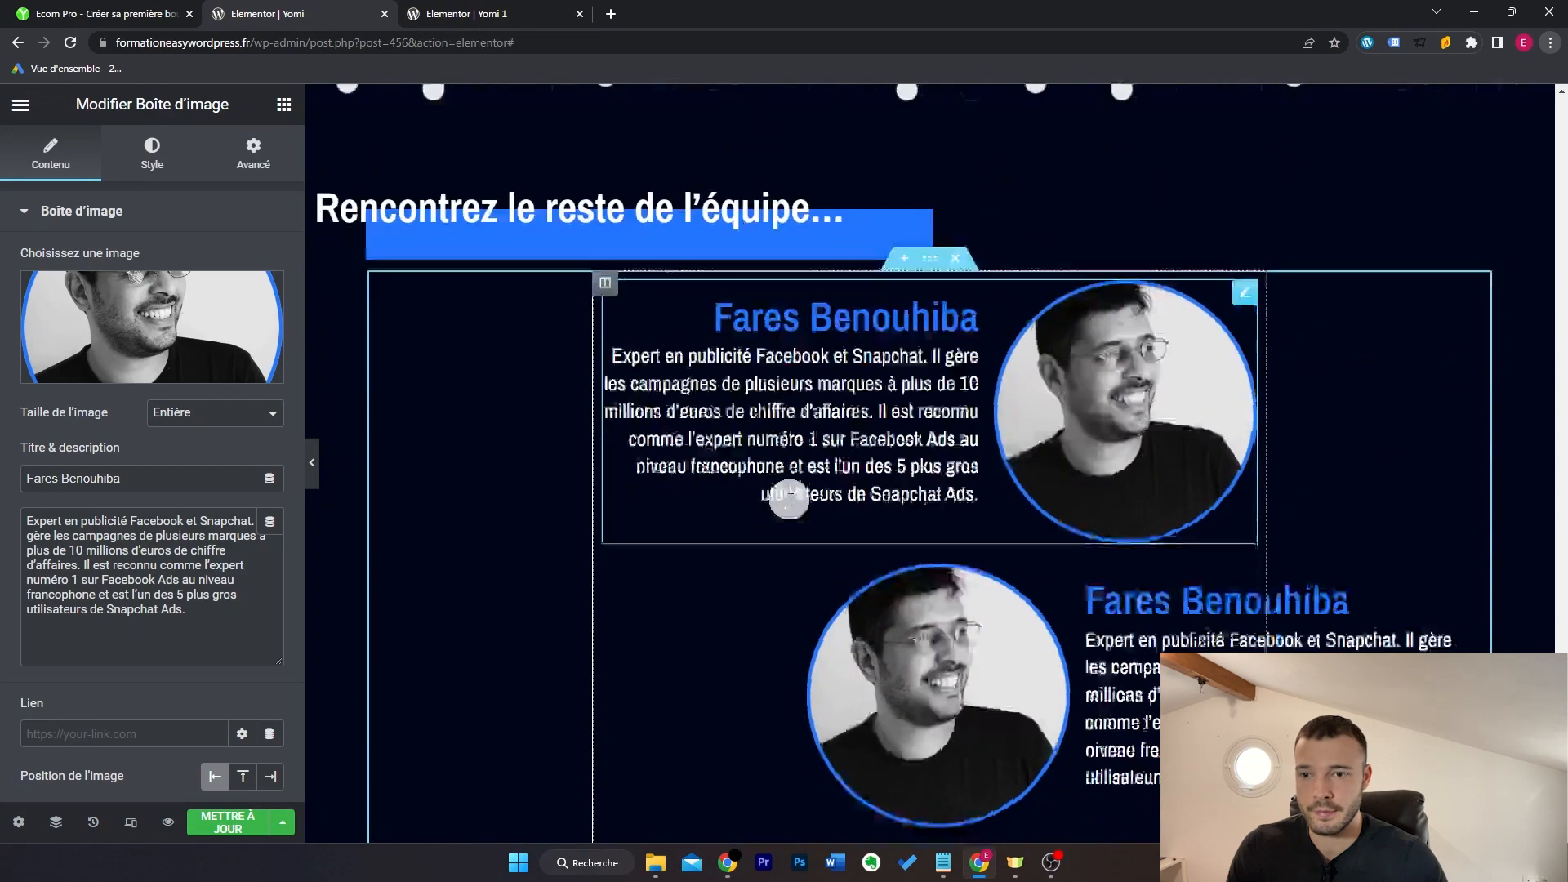
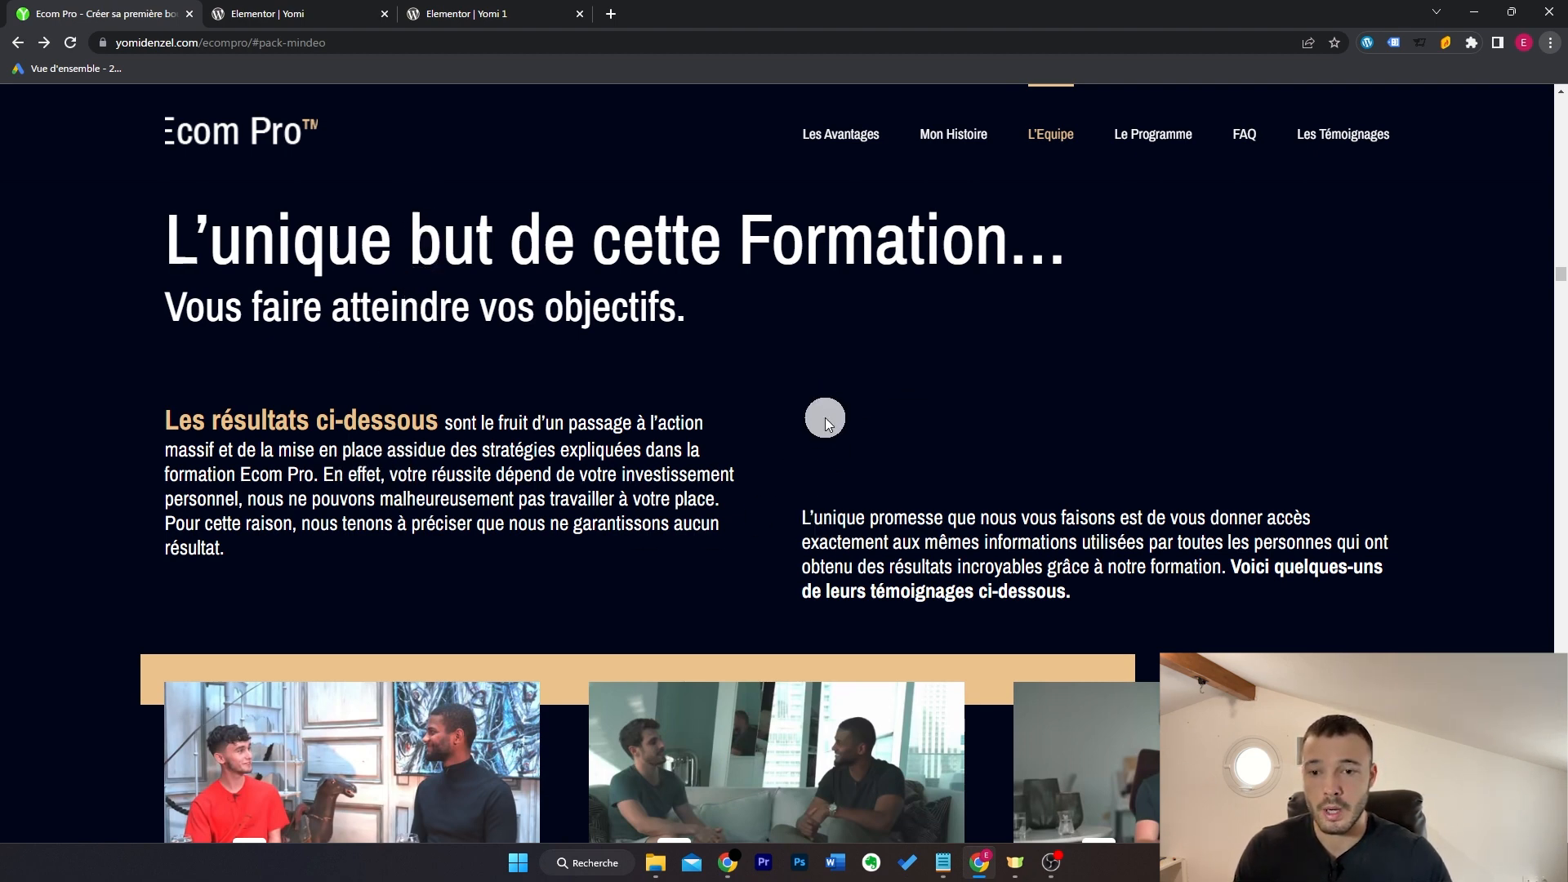
Step: Examine the testimonial video grid and the "Il est temps de passer à l'action!" section on the reference page
{"action": "left_click_drag", "start_coordinate": [825, 418], "coordinate": [830, 421]}
{"action": "scroll", "coordinate": [570, 462], "scroll_direction": "down", "scroll_amount": 3}
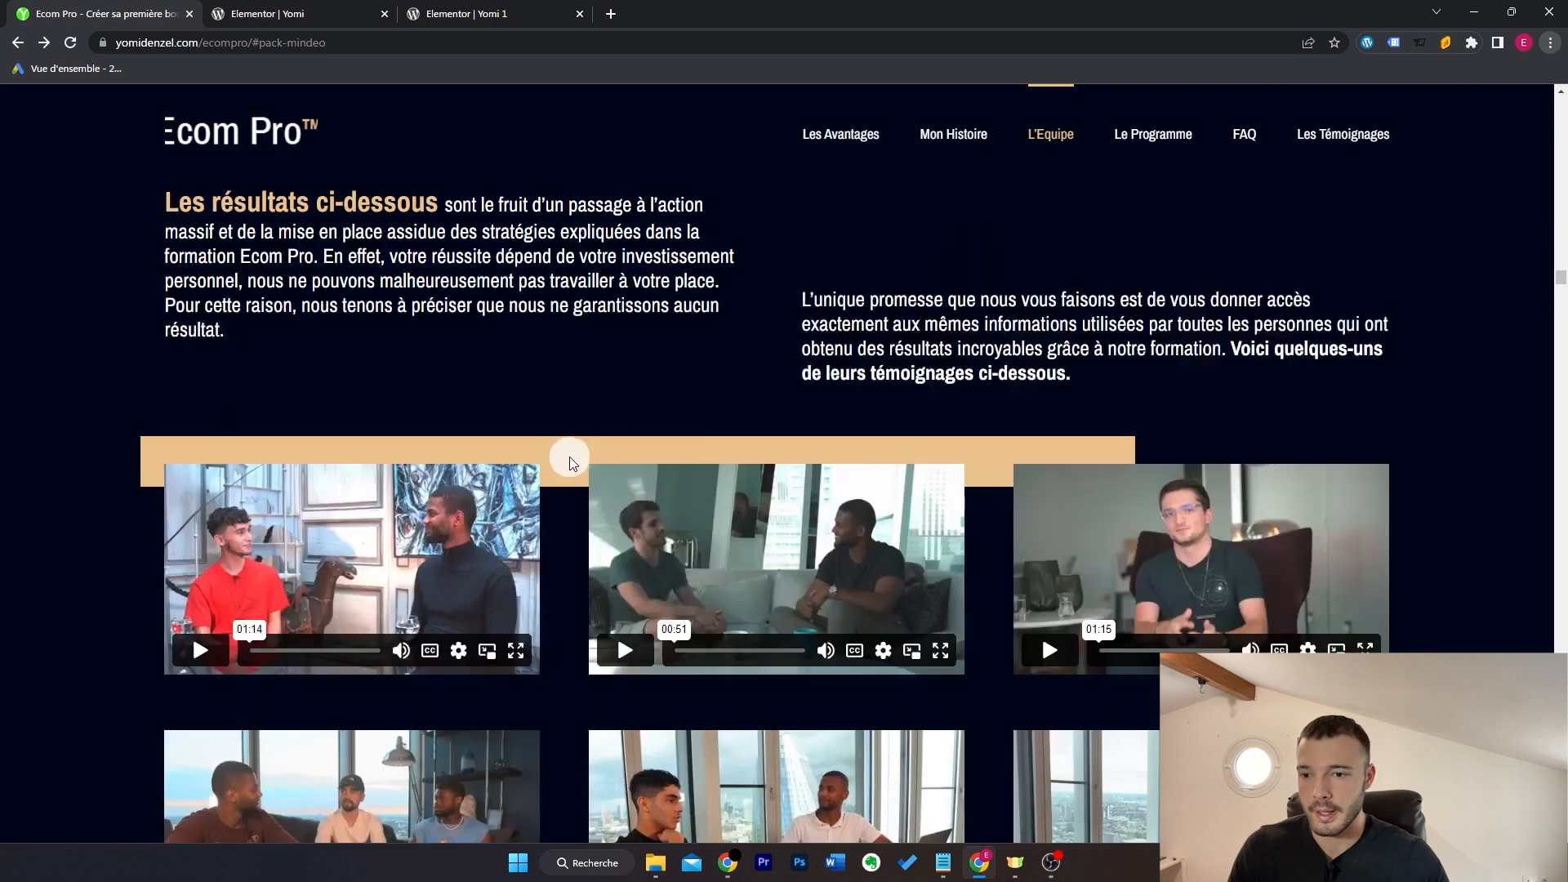
{"action": "scroll", "coordinate": [596, 449], "scroll_direction": "down", "scroll_amount": 3}
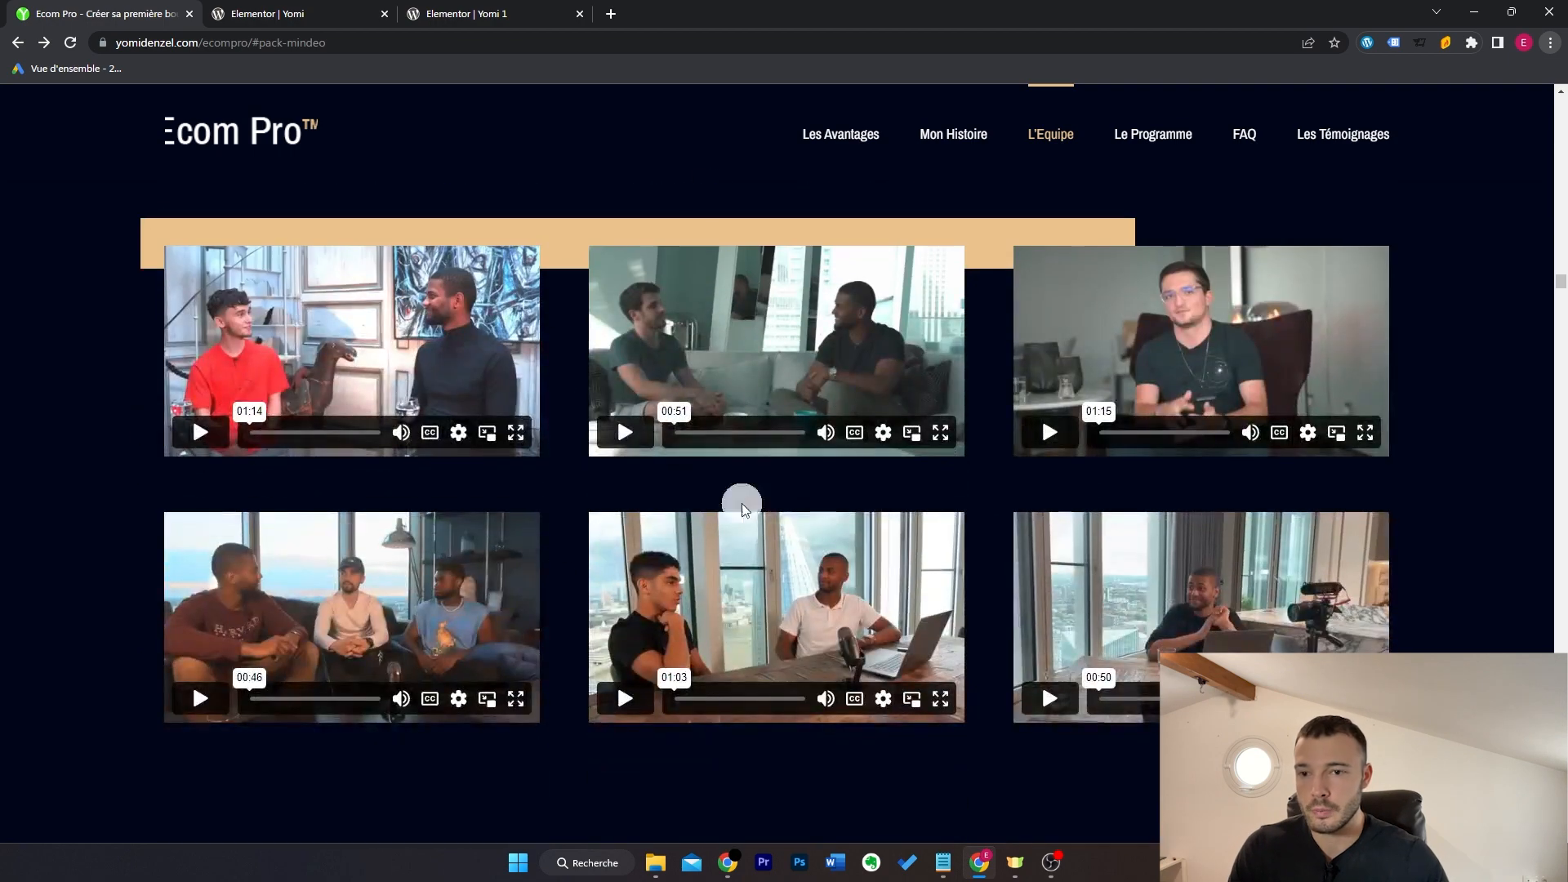
{"action": "scroll", "coordinate": [1264, 415], "scroll_direction": "down", "scroll_amount": 10}
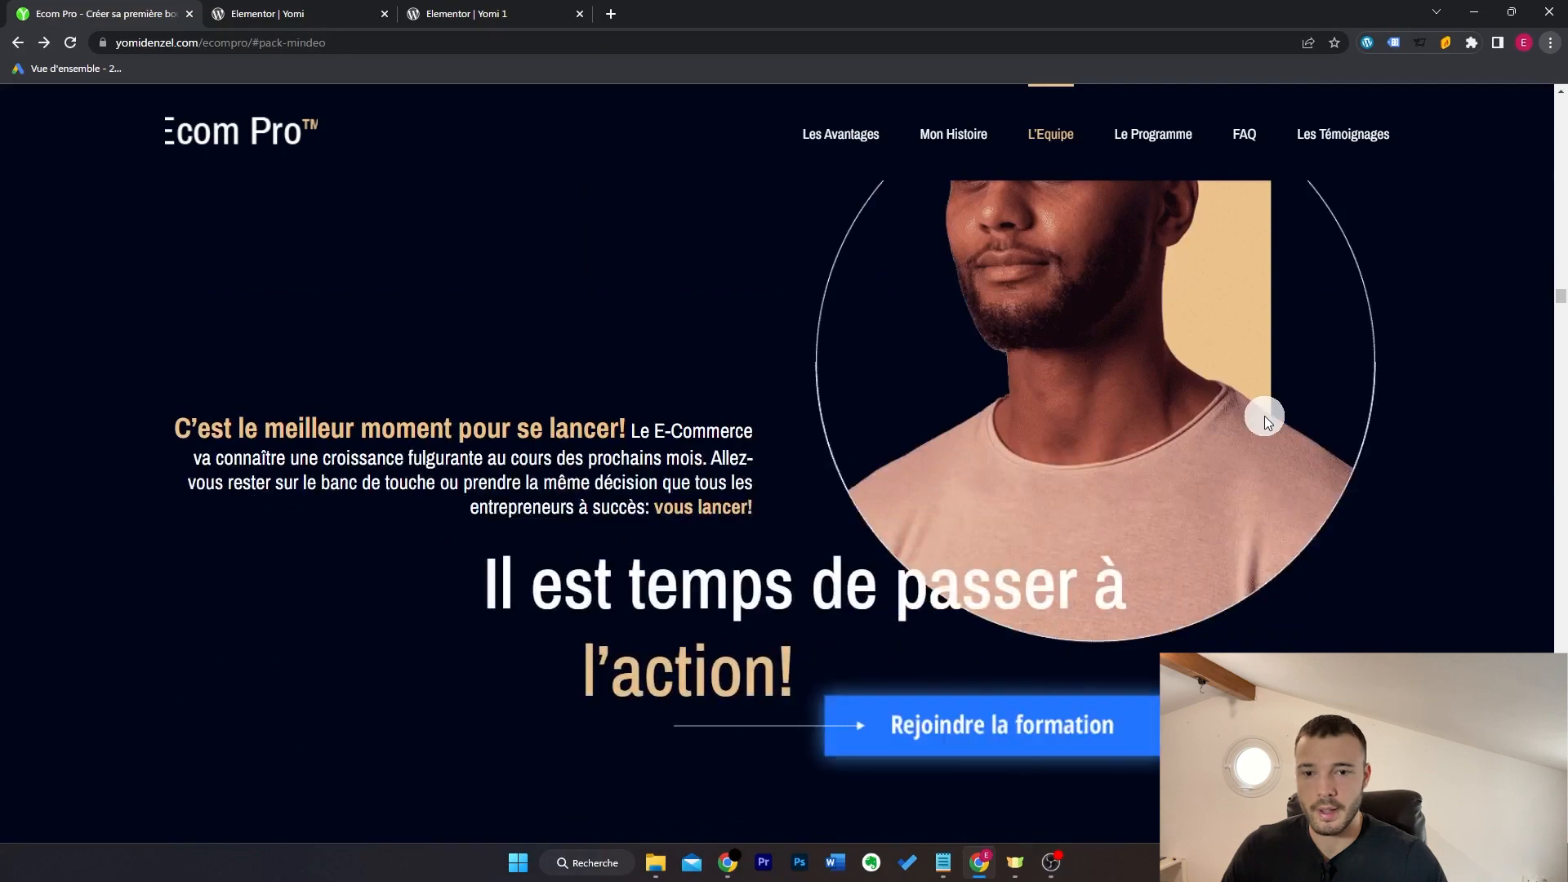
{"action": "left_click_drag", "start_coordinate": [1264, 415], "coordinate": [1022, 486]}
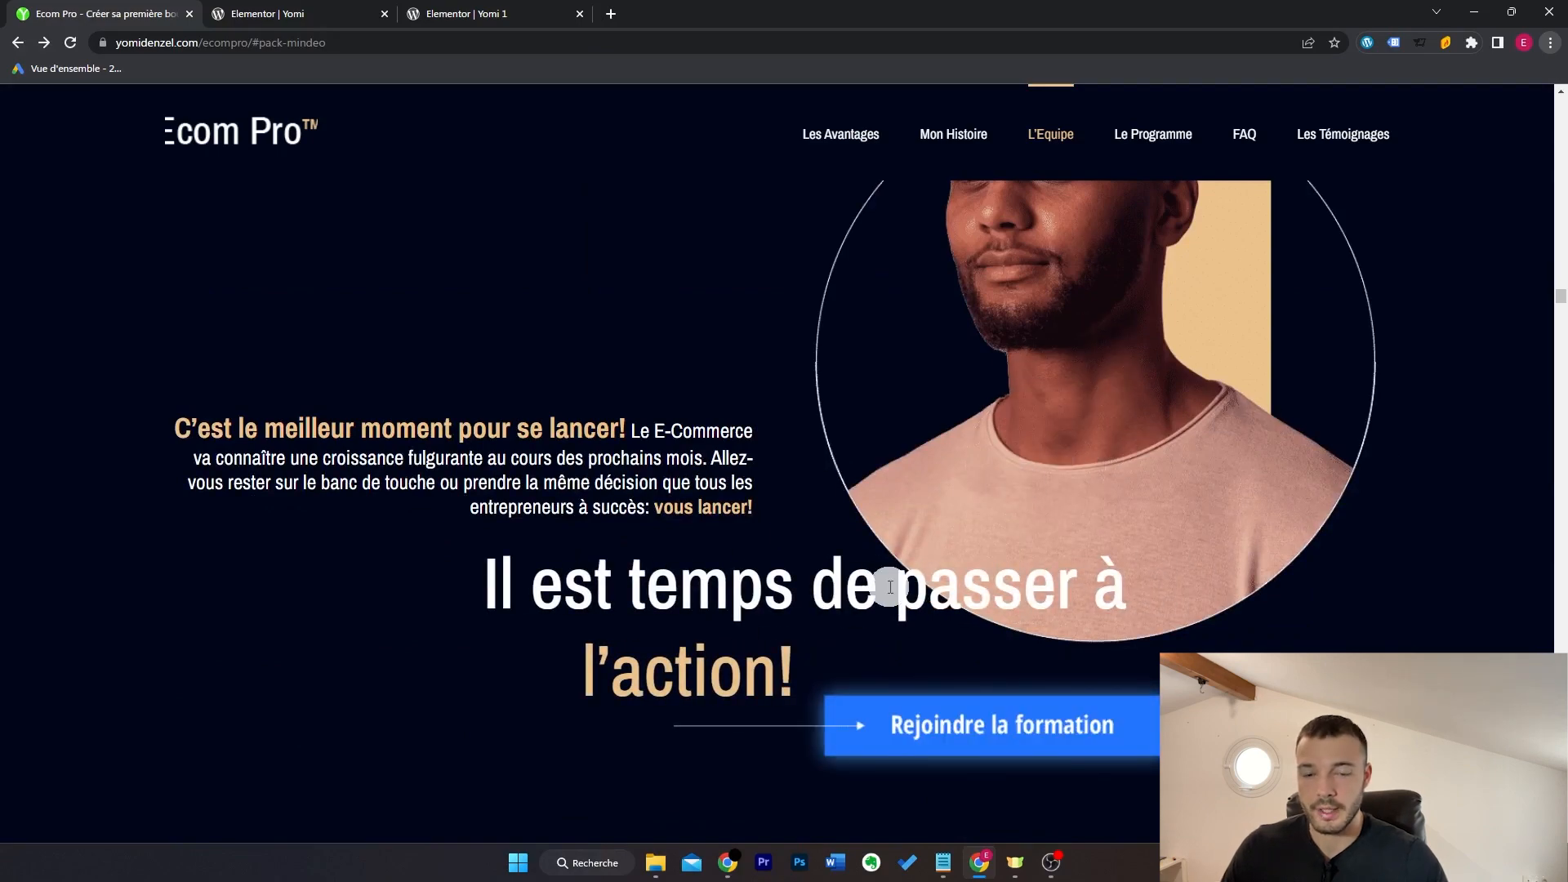
{"action": "scroll", "coordinate": [1199, 413], "scroll_direction": "up", "scroll_amount": 5}
{"action": "scroll", "coordinate": [1199, 413], "scroll_direction": "down", "scroll_amount": 5}
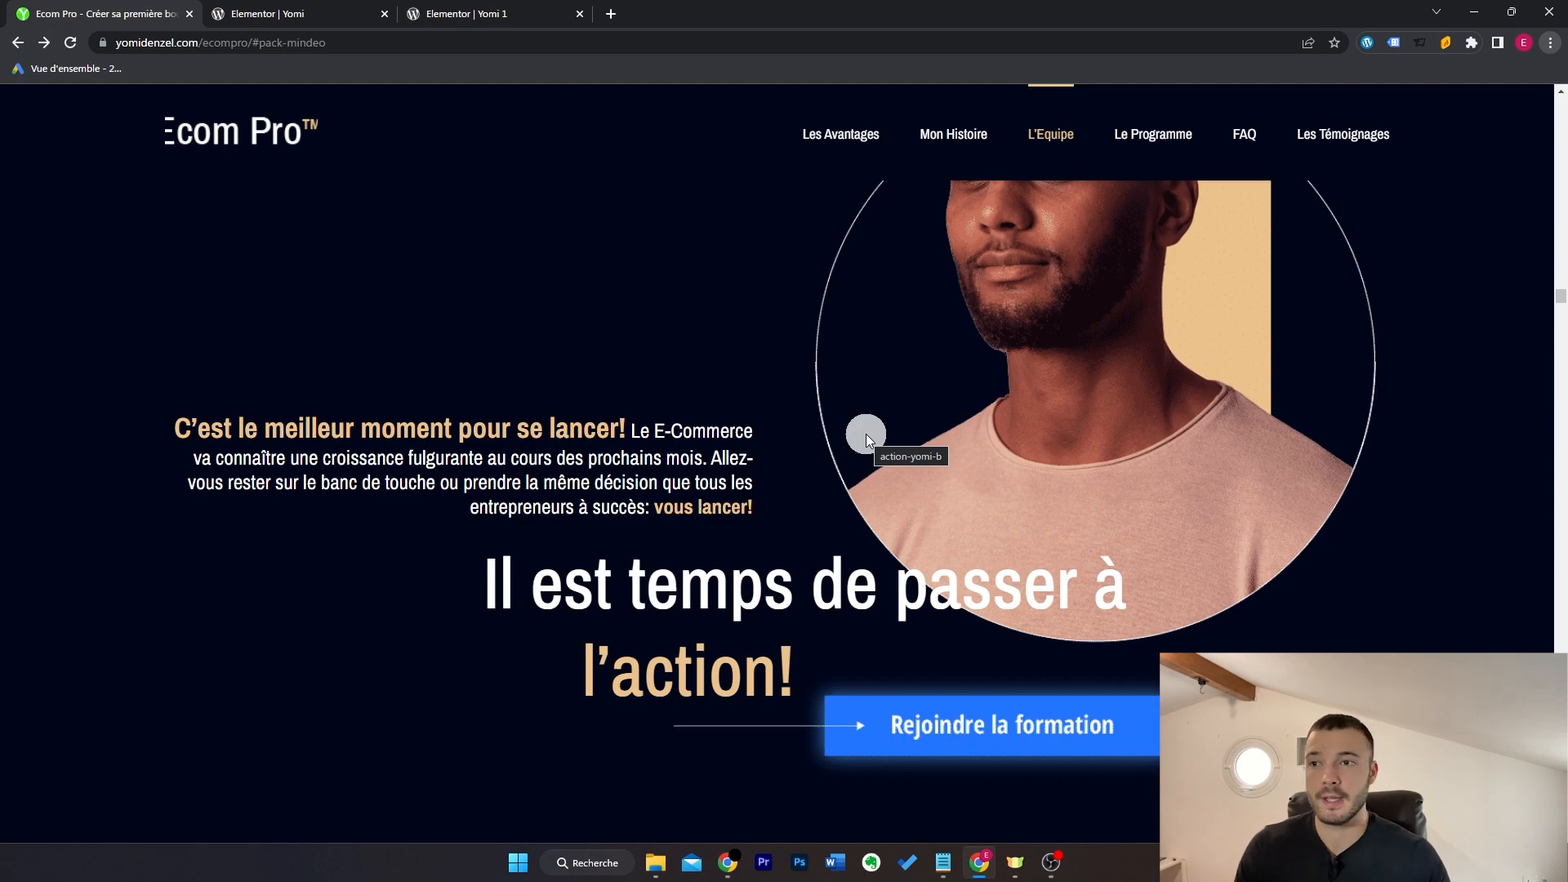
Step: Compare the end of the rebuilt page with the divider and "Ce que l'on va aborder" programme section of the reference page
{"action": "left_click", "coordinate": [258, 14]}
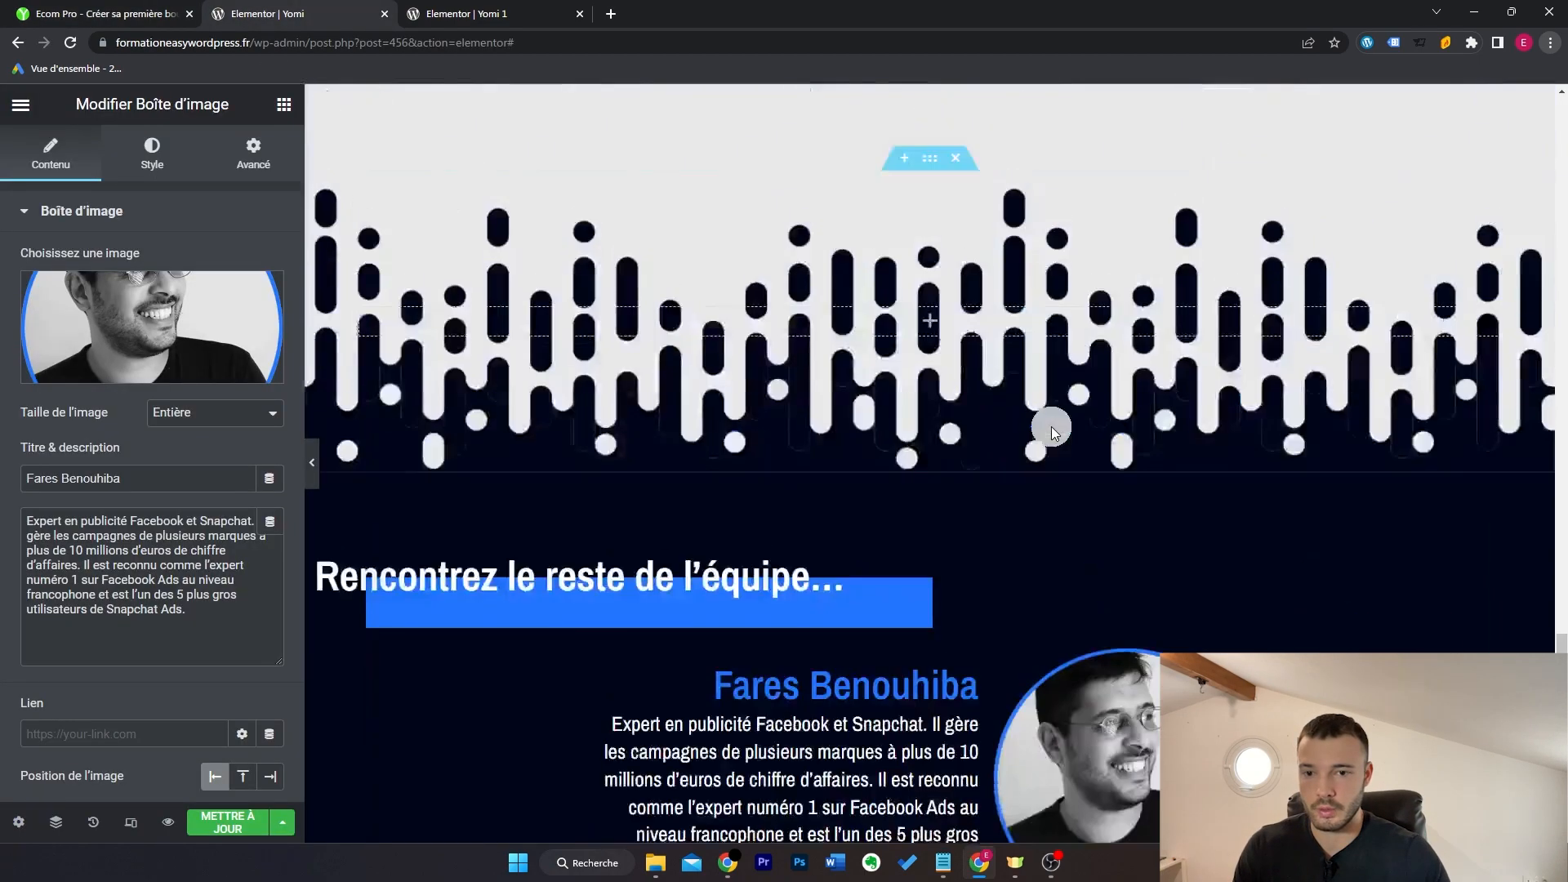
{"action": "scroll", "coordinate": [1051, 426], "scroll_direction": "up", "scroll_amount": 10}
{"action": "scroll", "coordinate": [1047, 424], "scroll_direction": "down", "scroll_amount": 16}
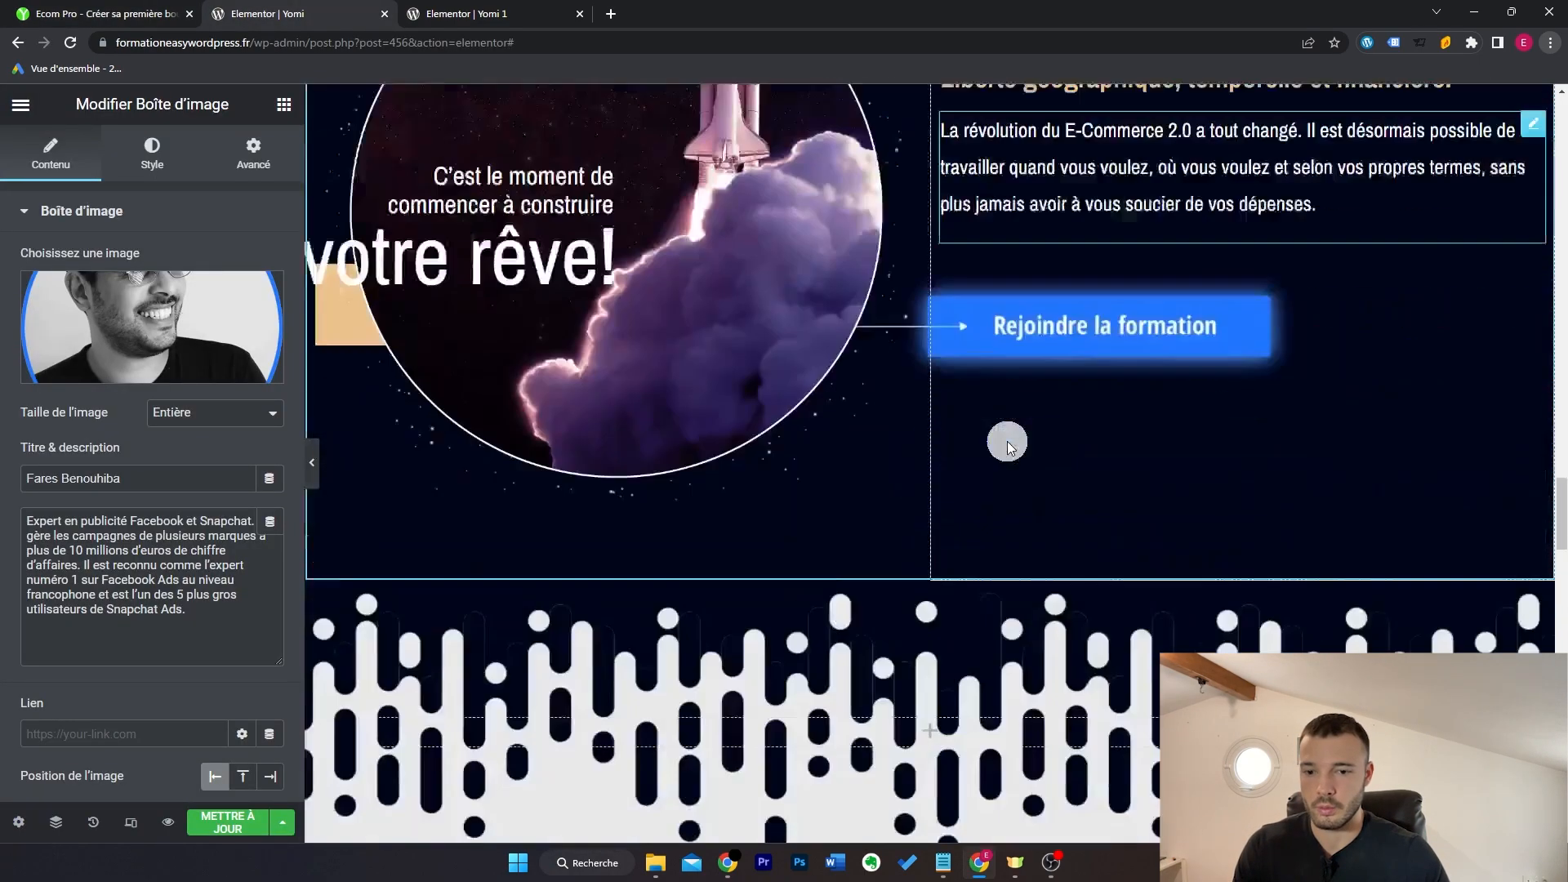
{"action": "scroll", "coordinate": [1007, 441], "scroll_direction": "down", "scroll_amount": 12}
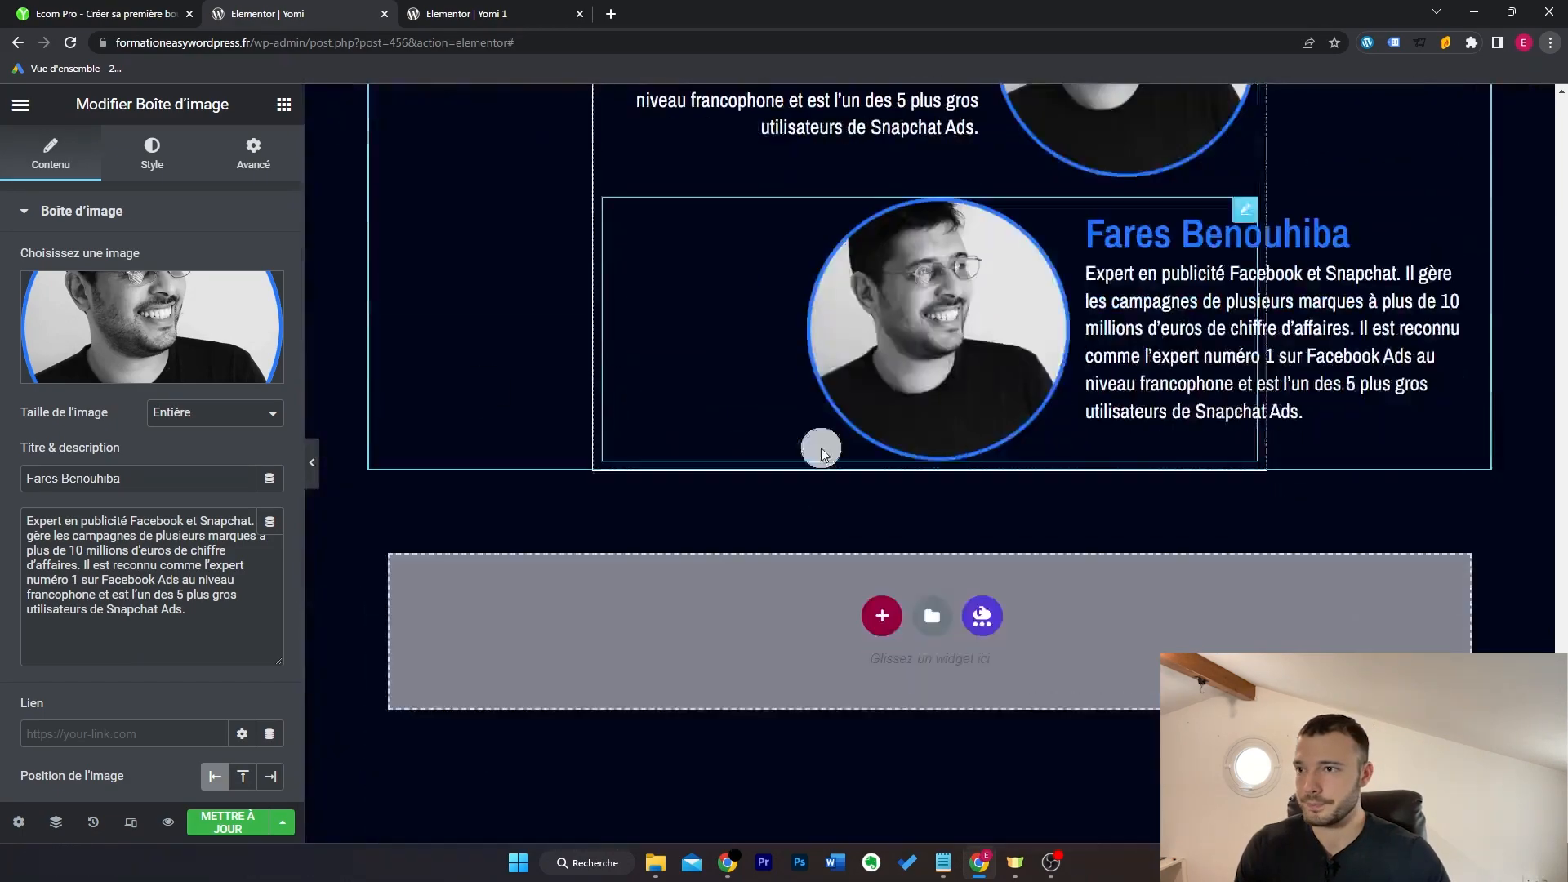
{"action": "left_click", "coordinate": [139, 10]}
{"action": "scroll", "coordinate": [1011, 494], "scroll_direction": "down", "scroll_amount": 10}
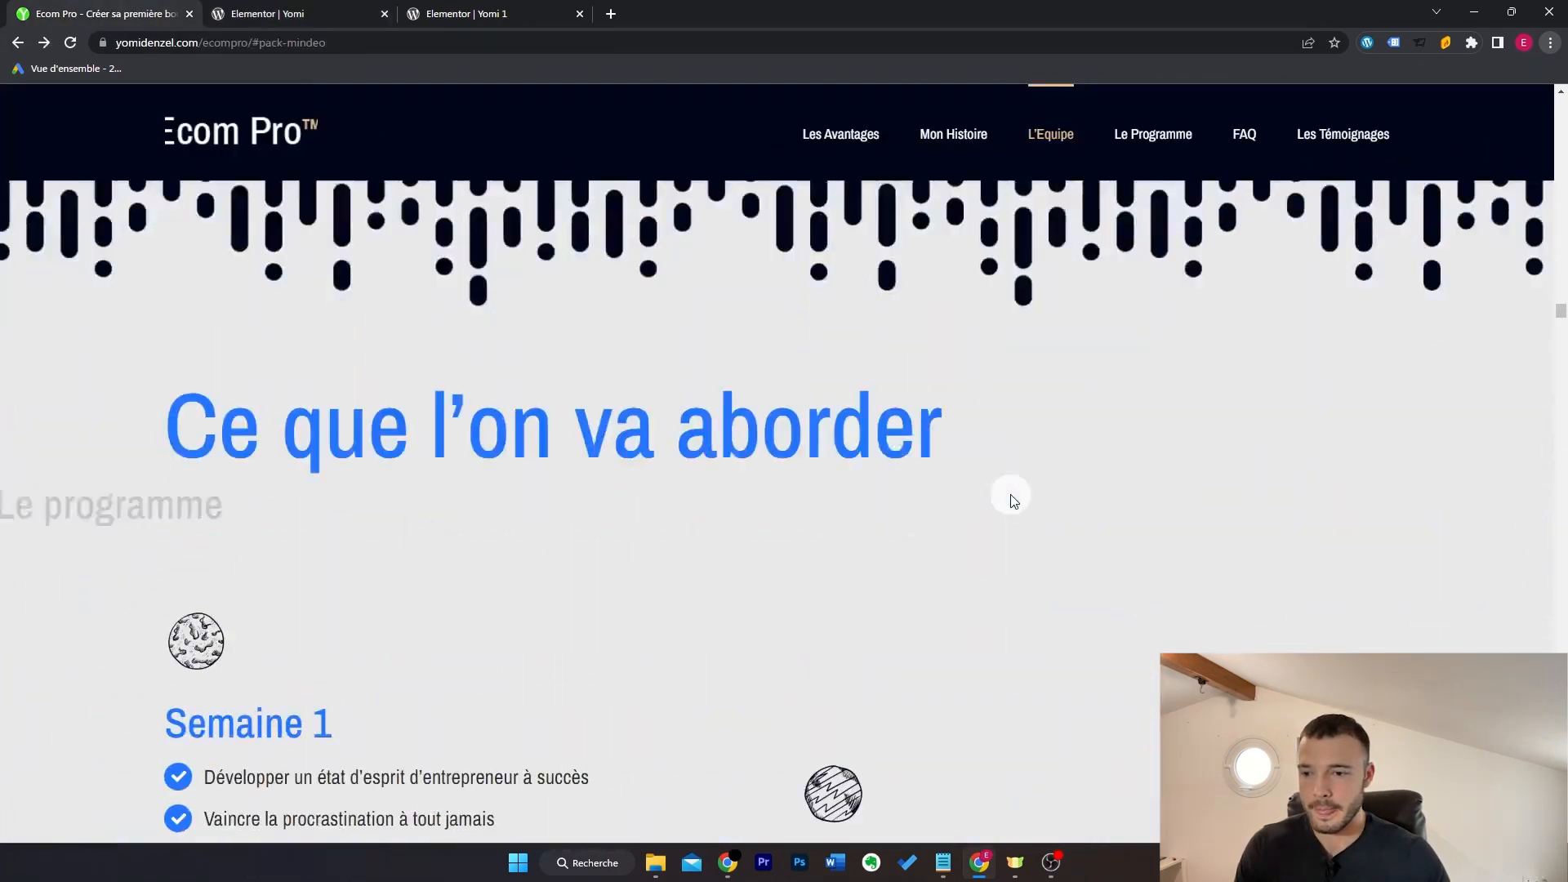
{"action": "scroll", "coordinate": [1002, 476], "scroll_direction": "down", "scroll_amount": 2}
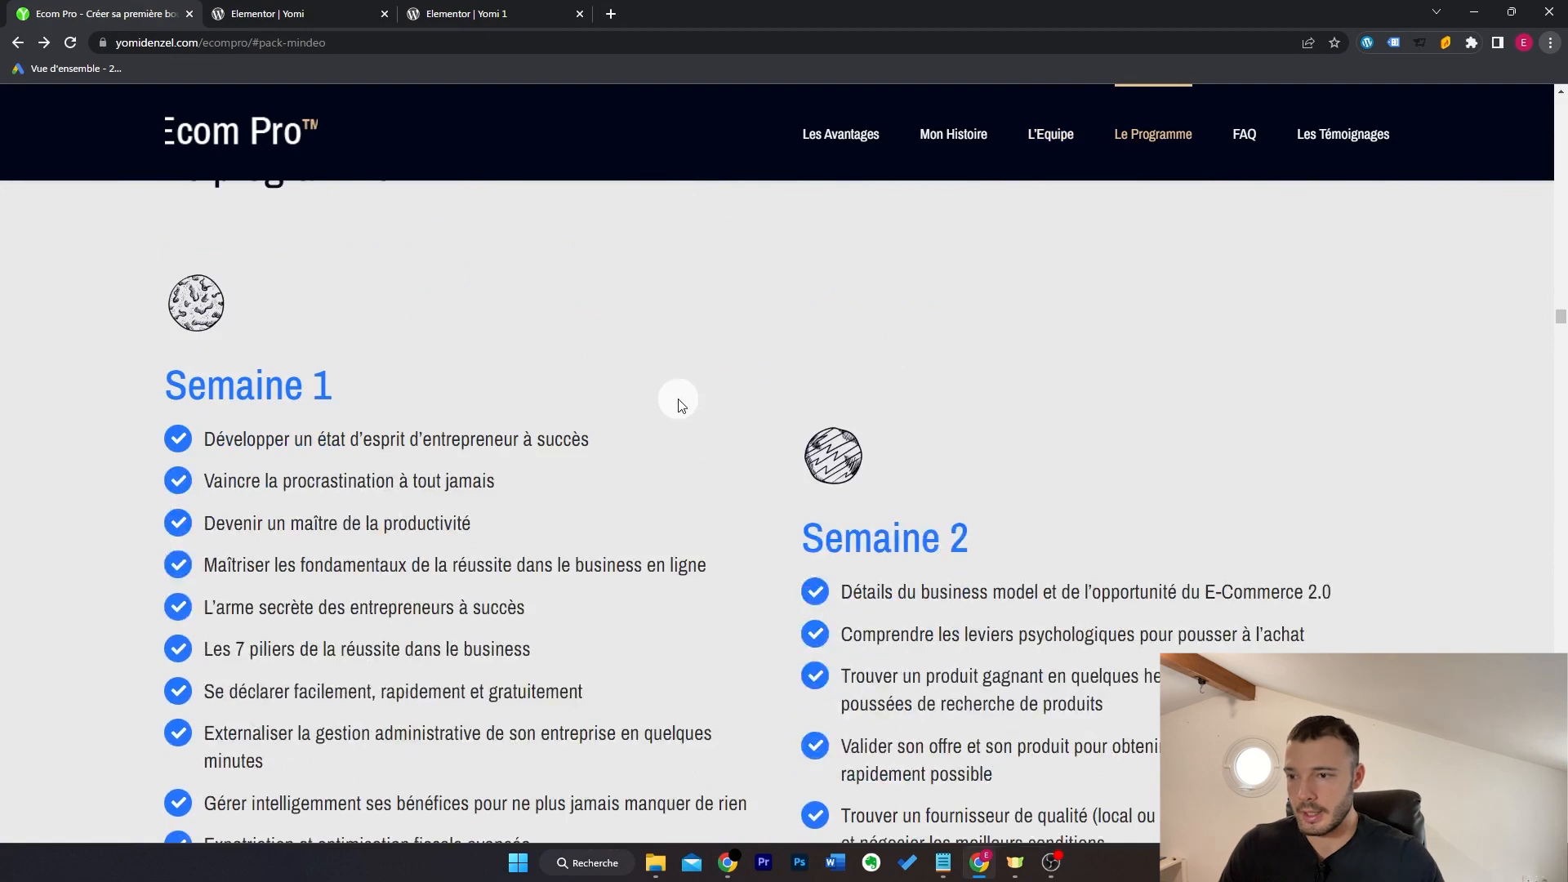
{"action": "scroll", "coordinate": [690, 392], "scroll_direction": "up", "scroll_amount": 4}
{"action": "scroll", "coordinate": [707, 384], "scroll_direction": "down", "scroll_amount": 5}
{"action": "scroll", "coordinate": [703, 382], "scroll_direction": "up", "scroll_amount": 8}
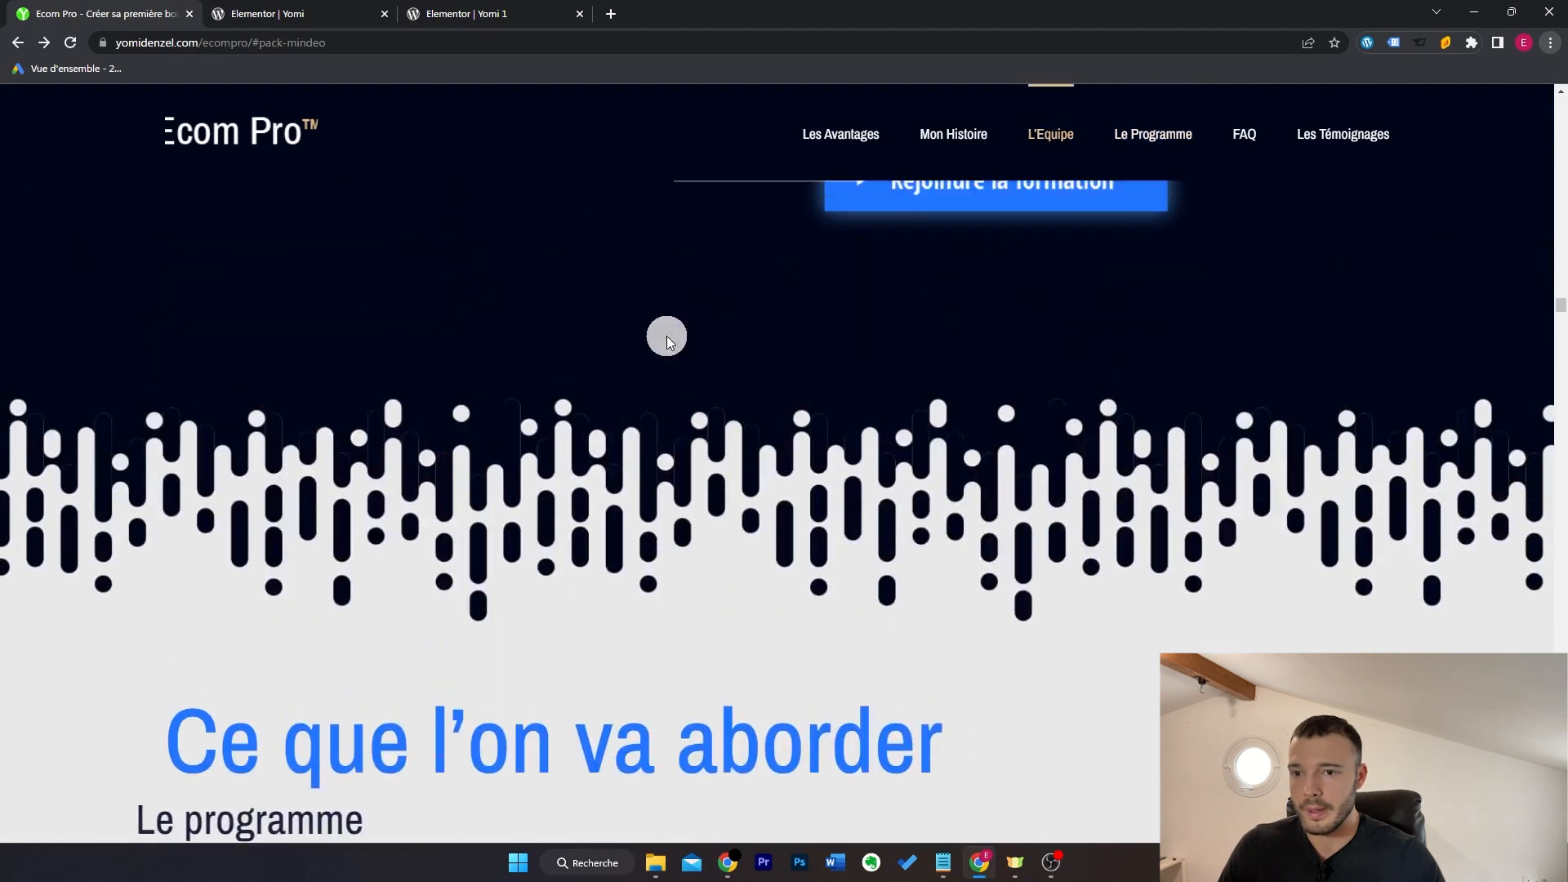
Step: Copy the dark-to-light divider section above "Les avantages" and paste it below the team section
{"action": "key", "text": "ctrl+Tab"}
{"action": "scroll", "coordinate": [926, 260], "scroll_direction": "up", "scroll_amount": 2}
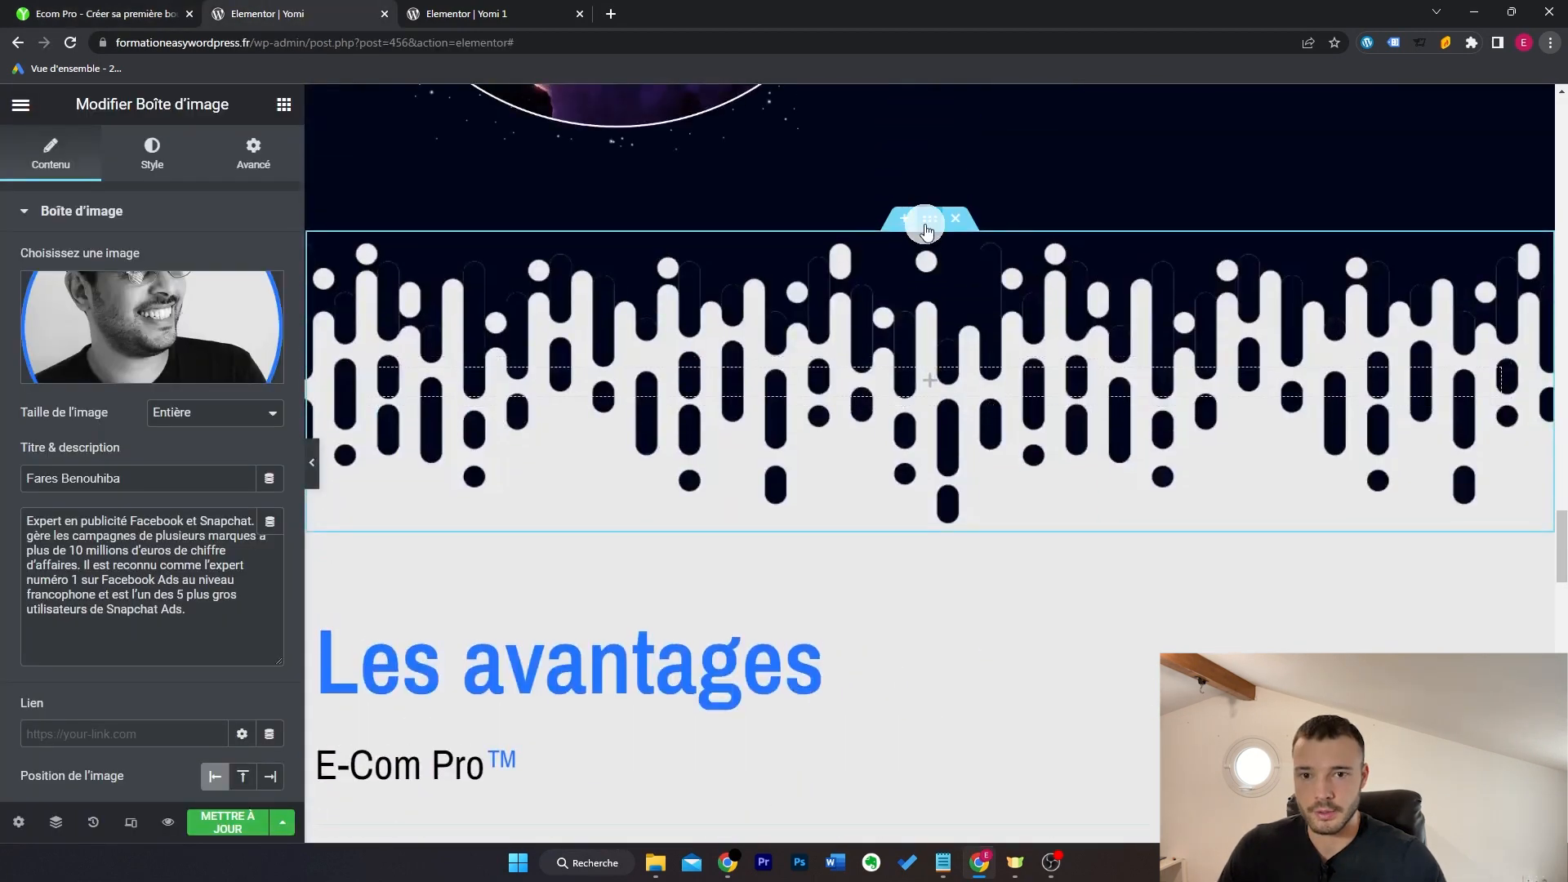
{"action": "right_click", "coordinate": [805, 639]}
{"action": "left_click", "coordinate": [836, 651]}
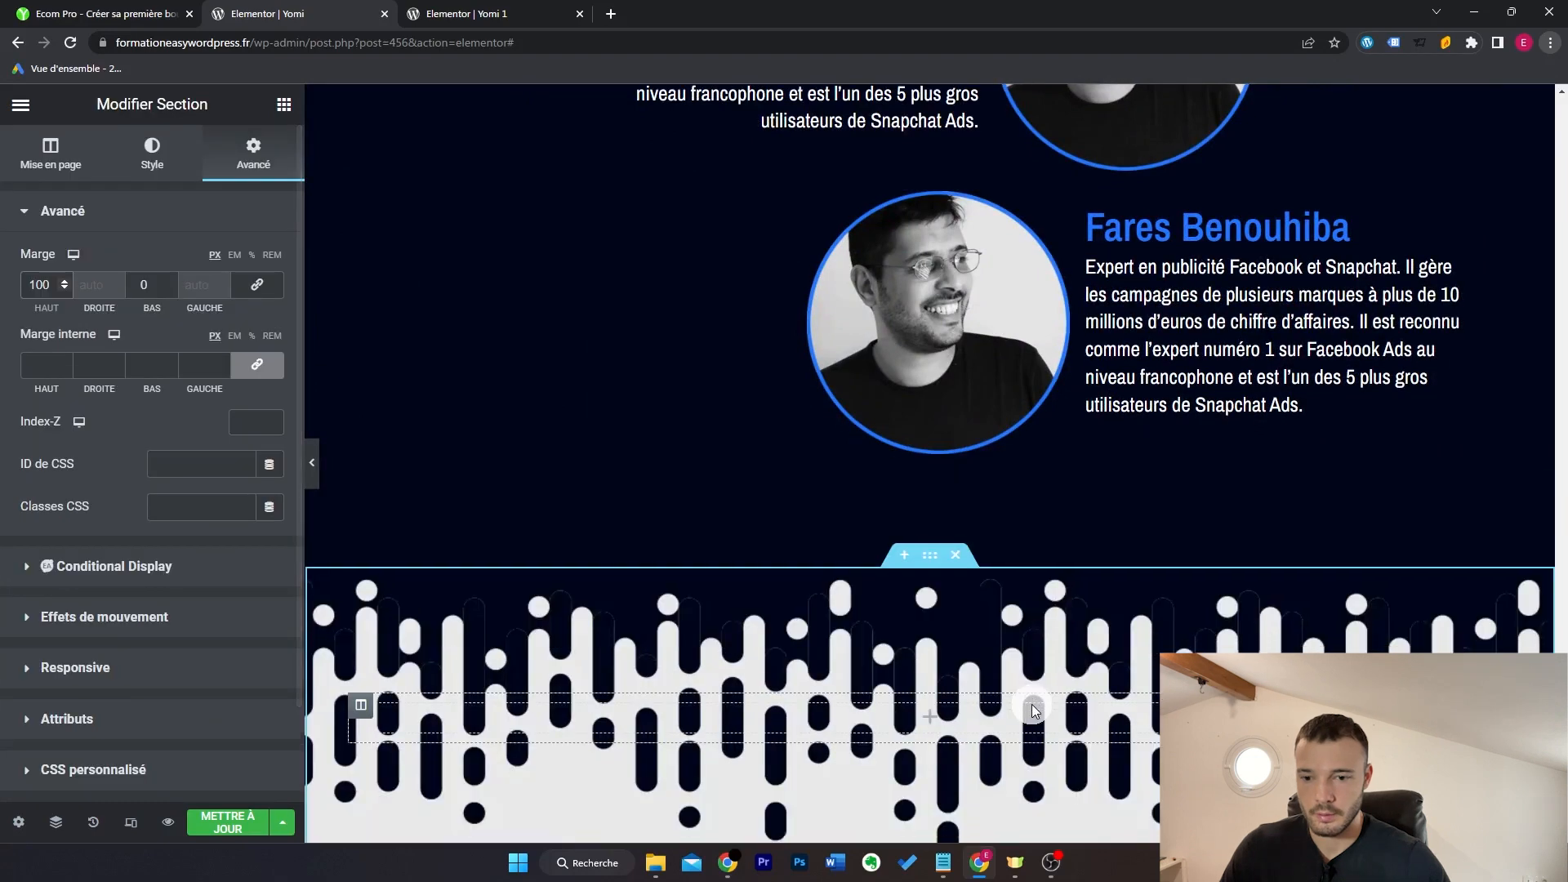
{"action": "scroll", "coordinate": [1027, 695], "scroll_direction": "down", "scroll_amount": 5}
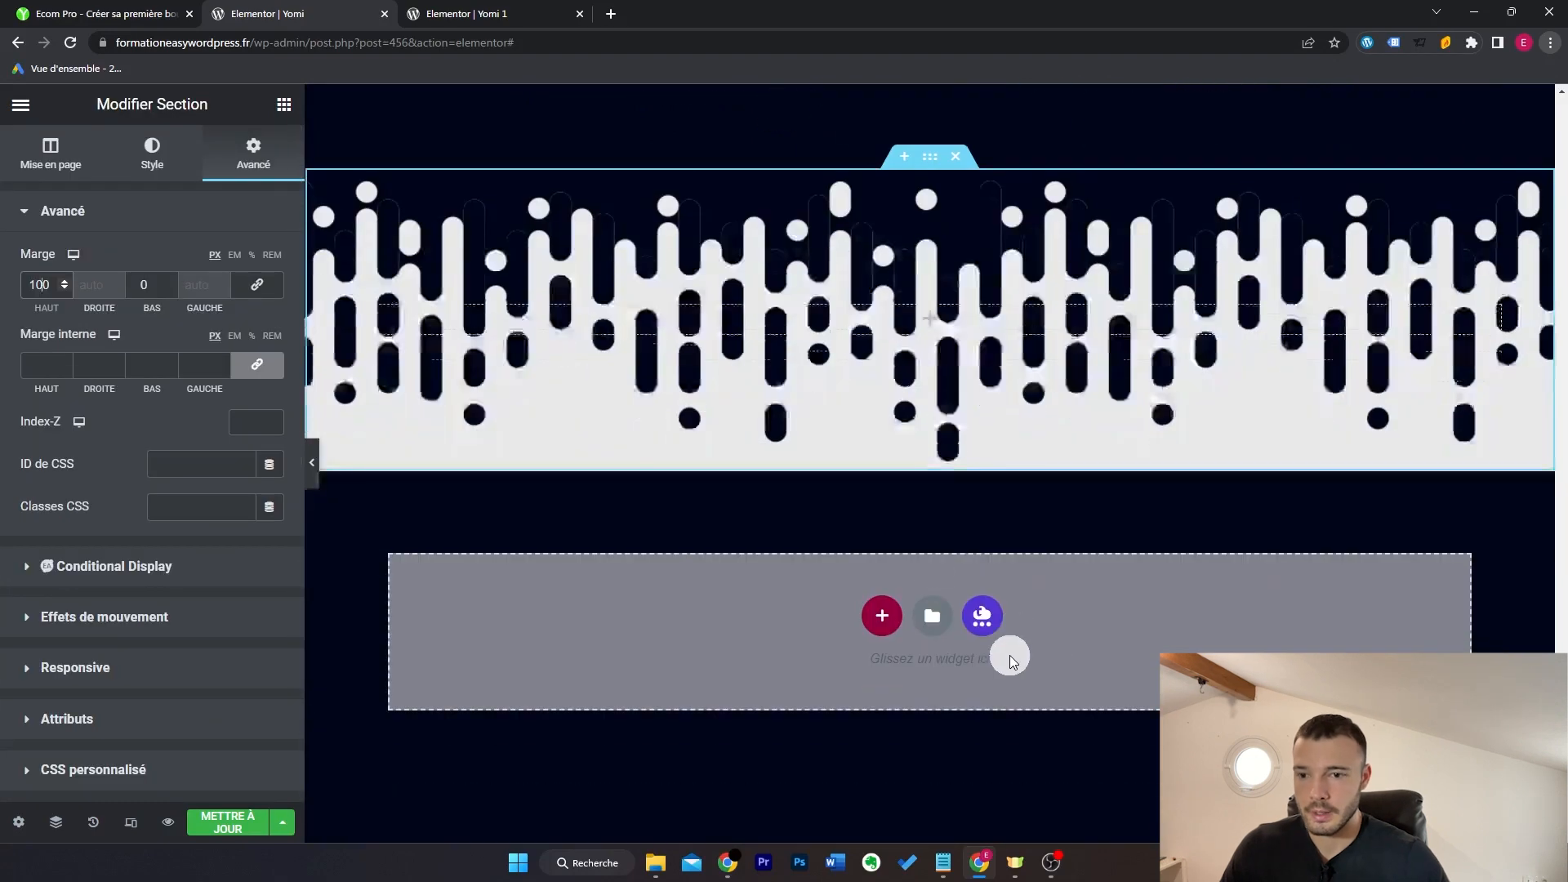
Step: Add a one-column section below the pasted divider and stretch it to full width
{"action": "left_click", "coordinate": [871, 629]}
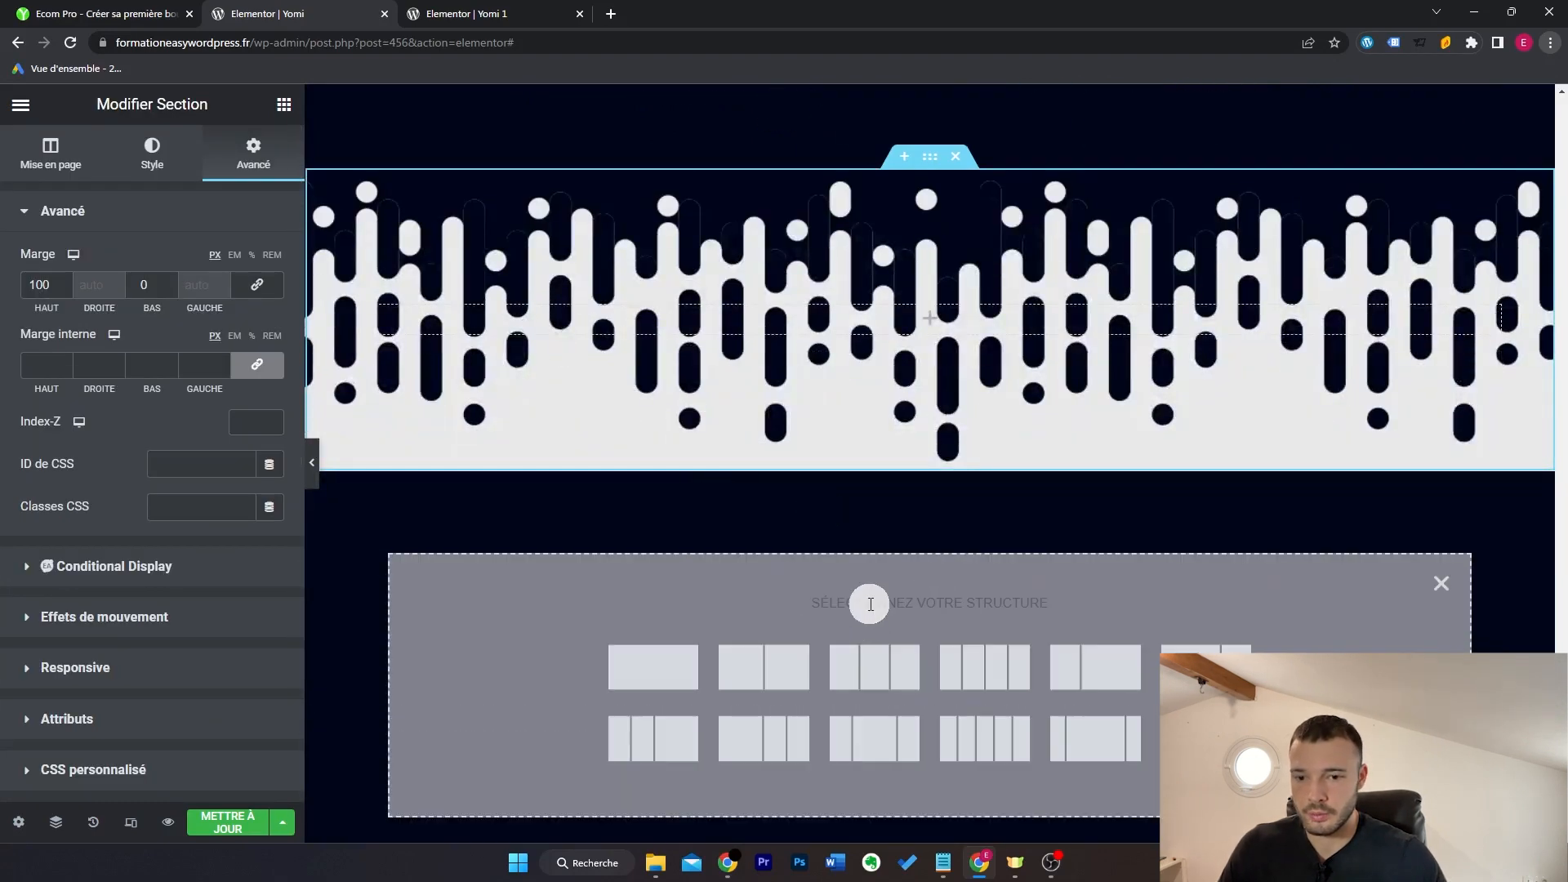
{"action": "left_click", "coordinate": [648, 665]}
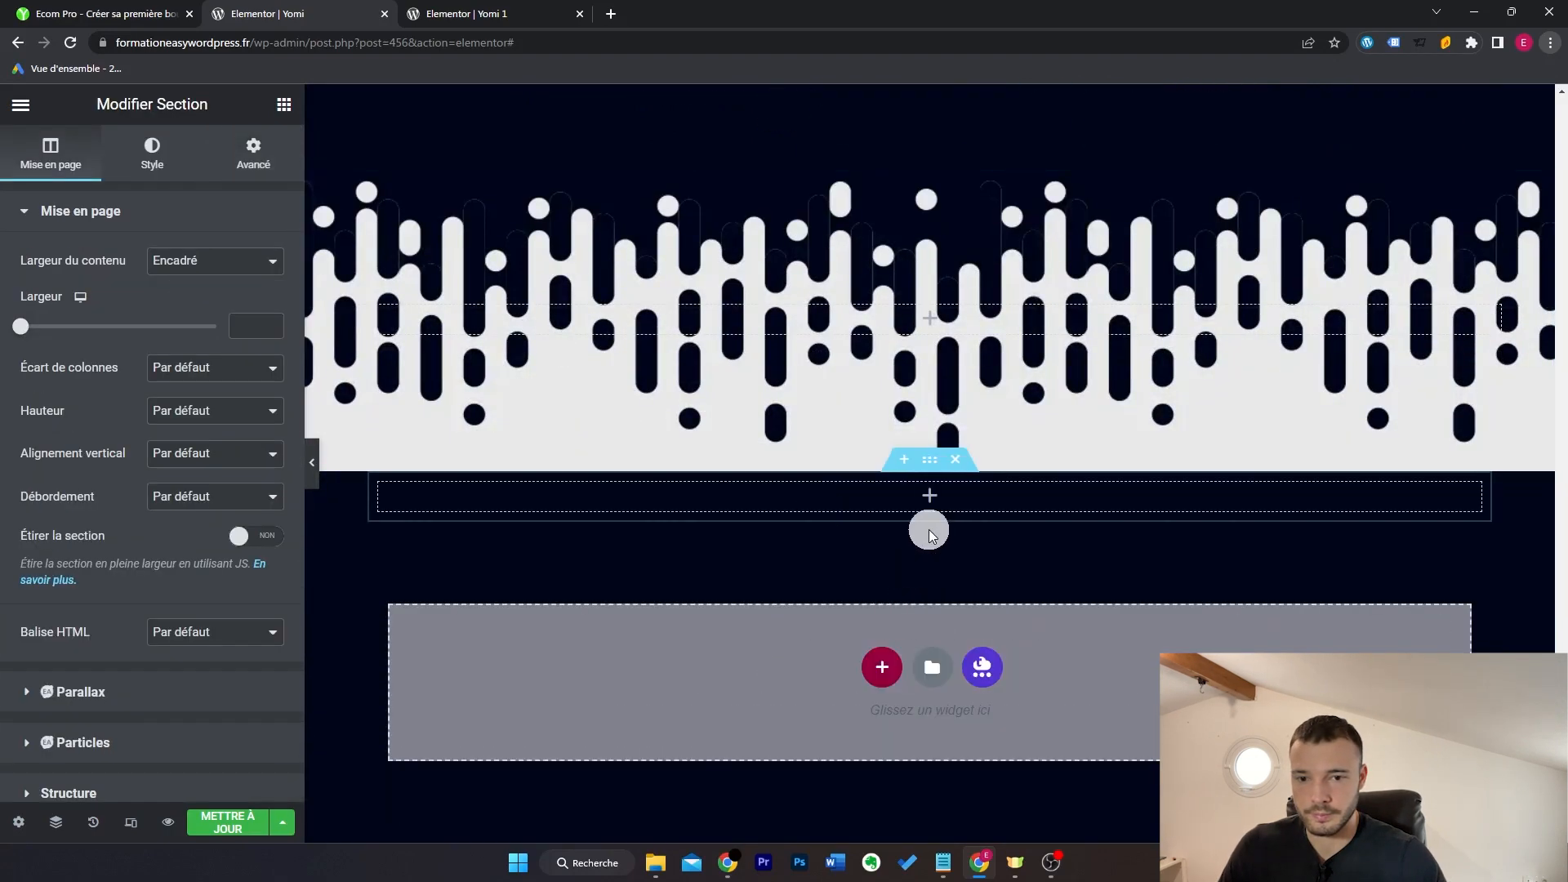
{"action": "left_click", "coordinate": [253, 536]}
Step: Copy the "Les avantages" heading into the new section and change its text to "Ce que l'on va aborder"
{"action": "left_click", "coordinate": [106, 14]}
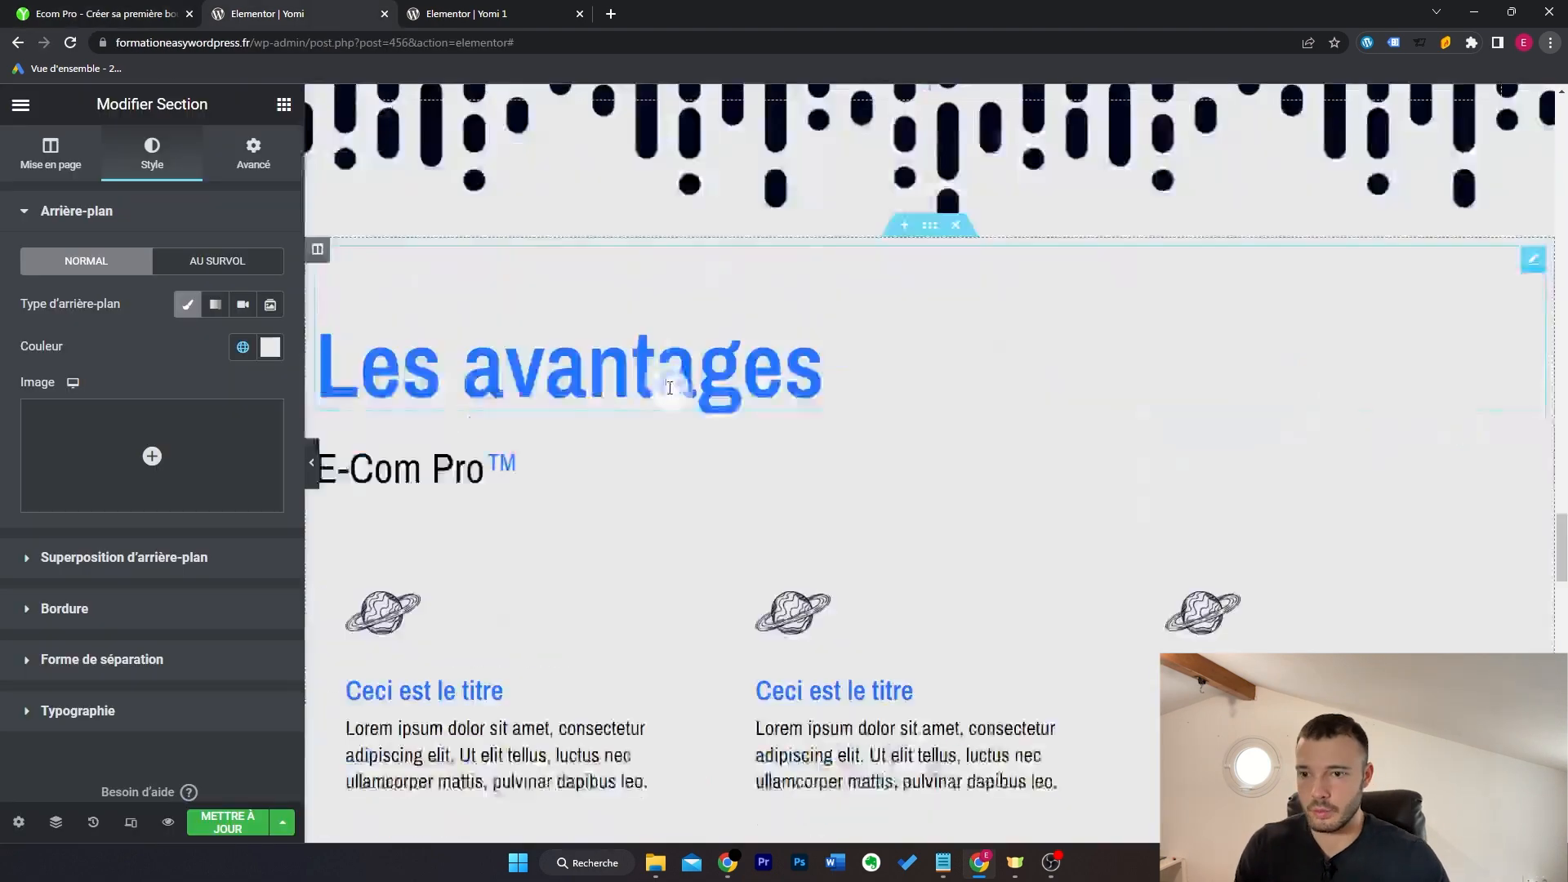
{"action": "right_click", "coordinate": [651, 342]}
{"action": "left_click", "coordinate": [716, 432]}
{"action": "scroll", "coordinate": [716, 433], "scroll_direction": "down", "scroll_amount": 20}
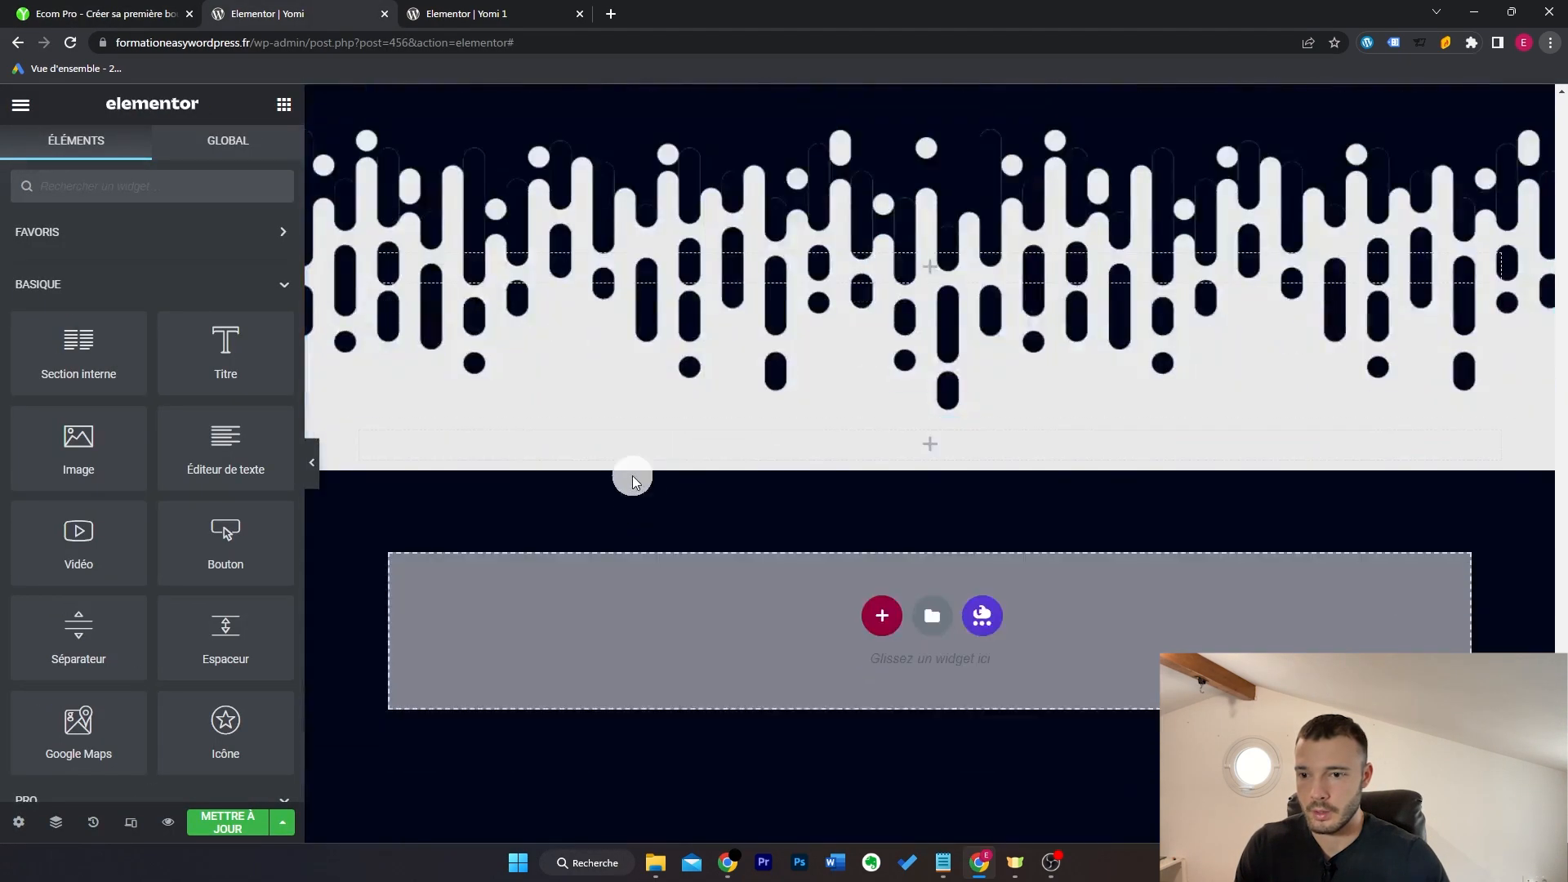
{"action": "right_click", "coordinate": [636, 449]}
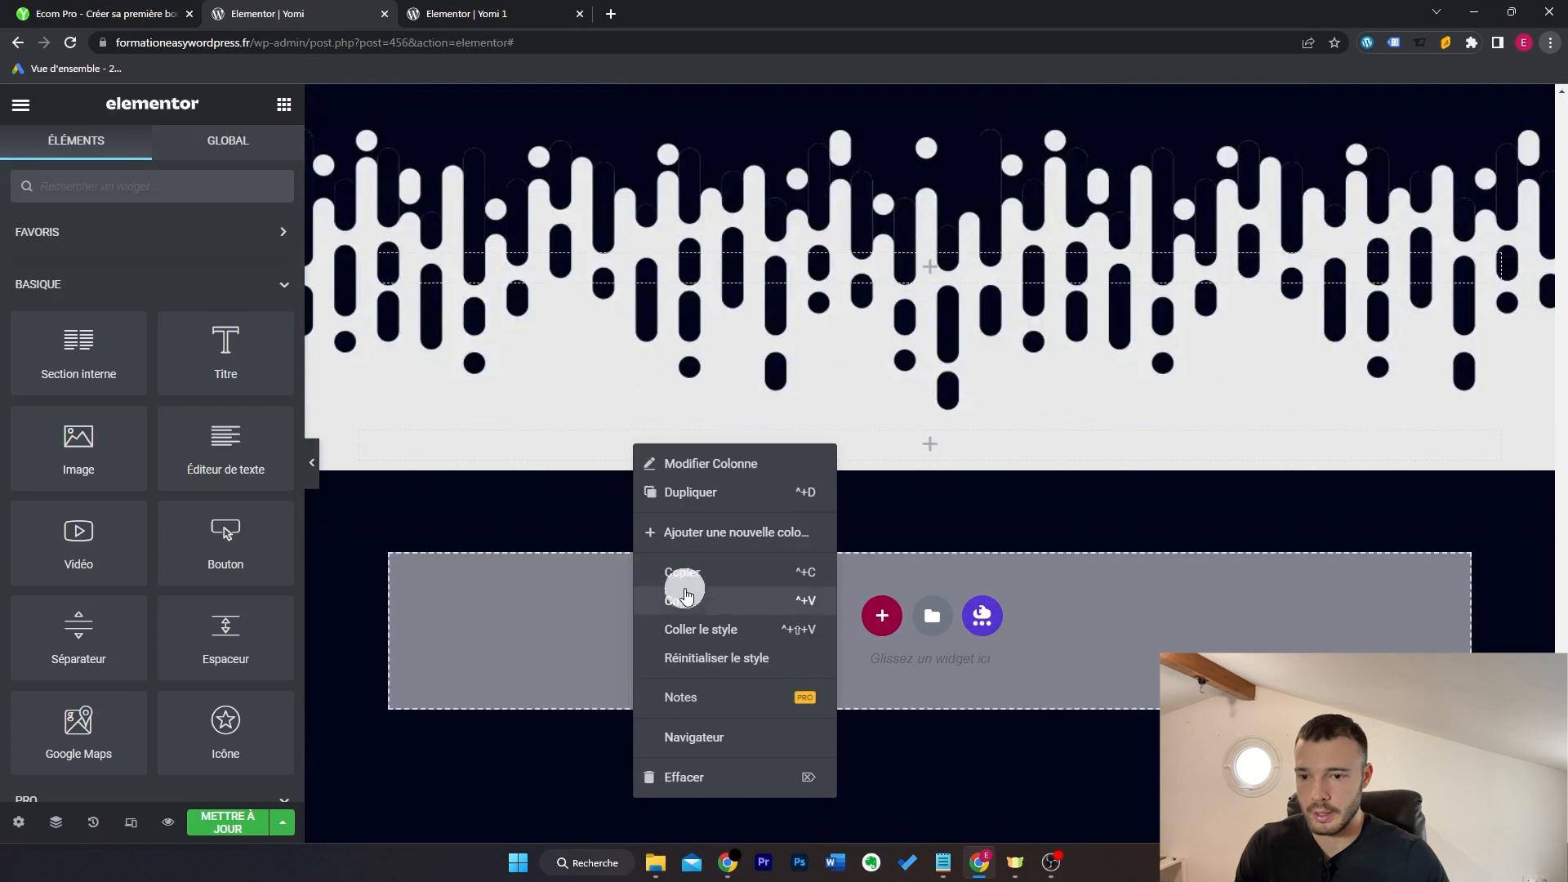
{"action": "left_click", "coordinate": [680, 600]}
{"action": "triple_click", "coordinate": [203, 351]}
{"action": "type", "text": "Ce que l’on va aborder"}
Step: Set the content width of the "Ce que l'on va aborder" section to 1200
{"action": "left_click", "coordinate": [929, 456]}
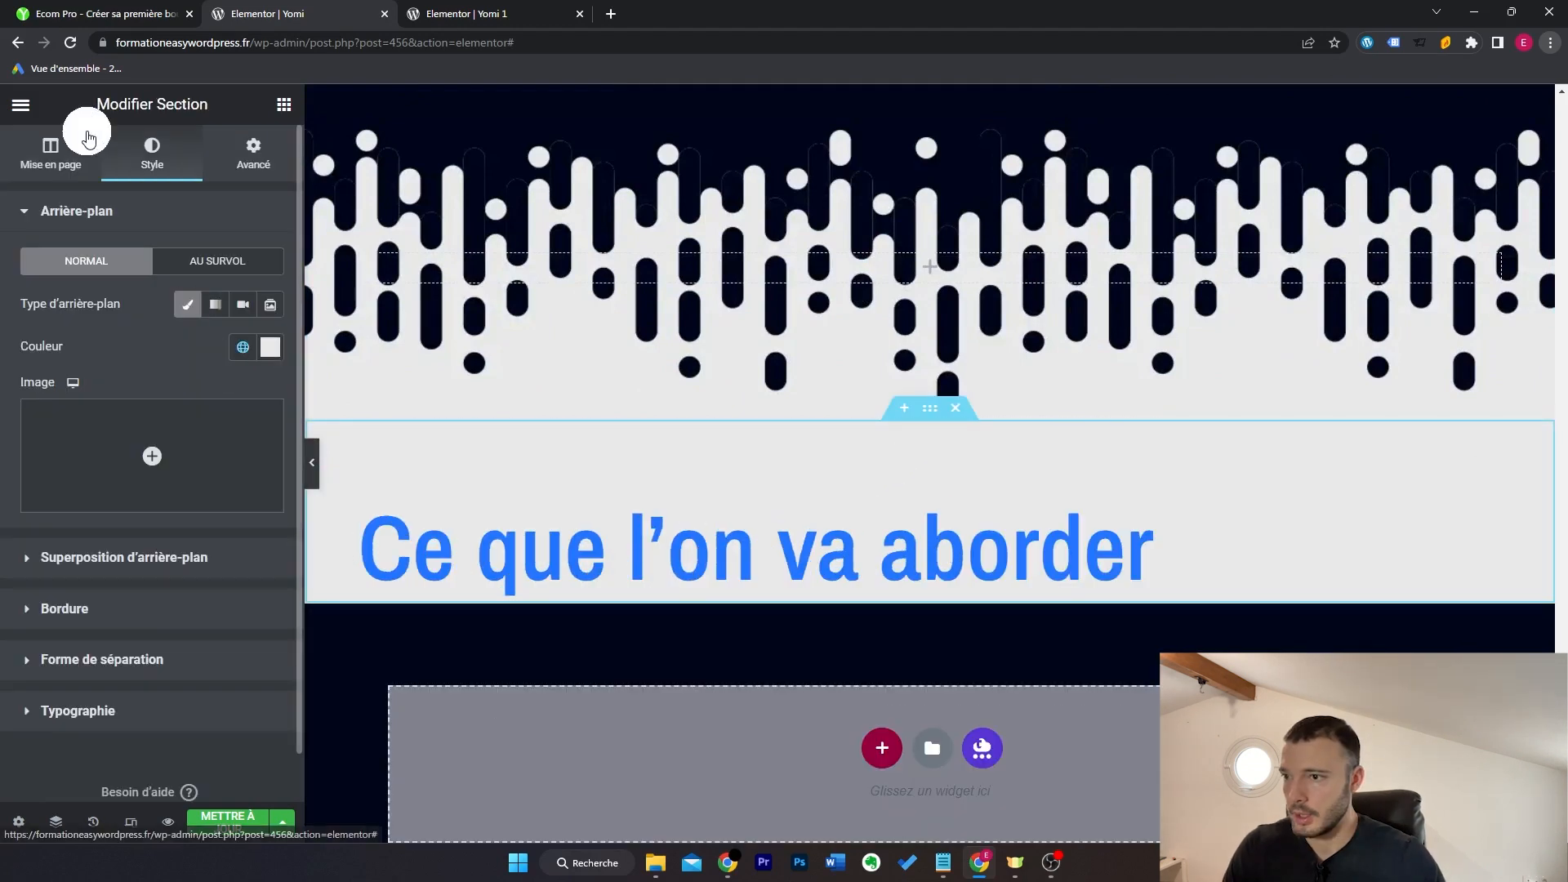
{"action": "left_click", "coordinate": [51, 151]}
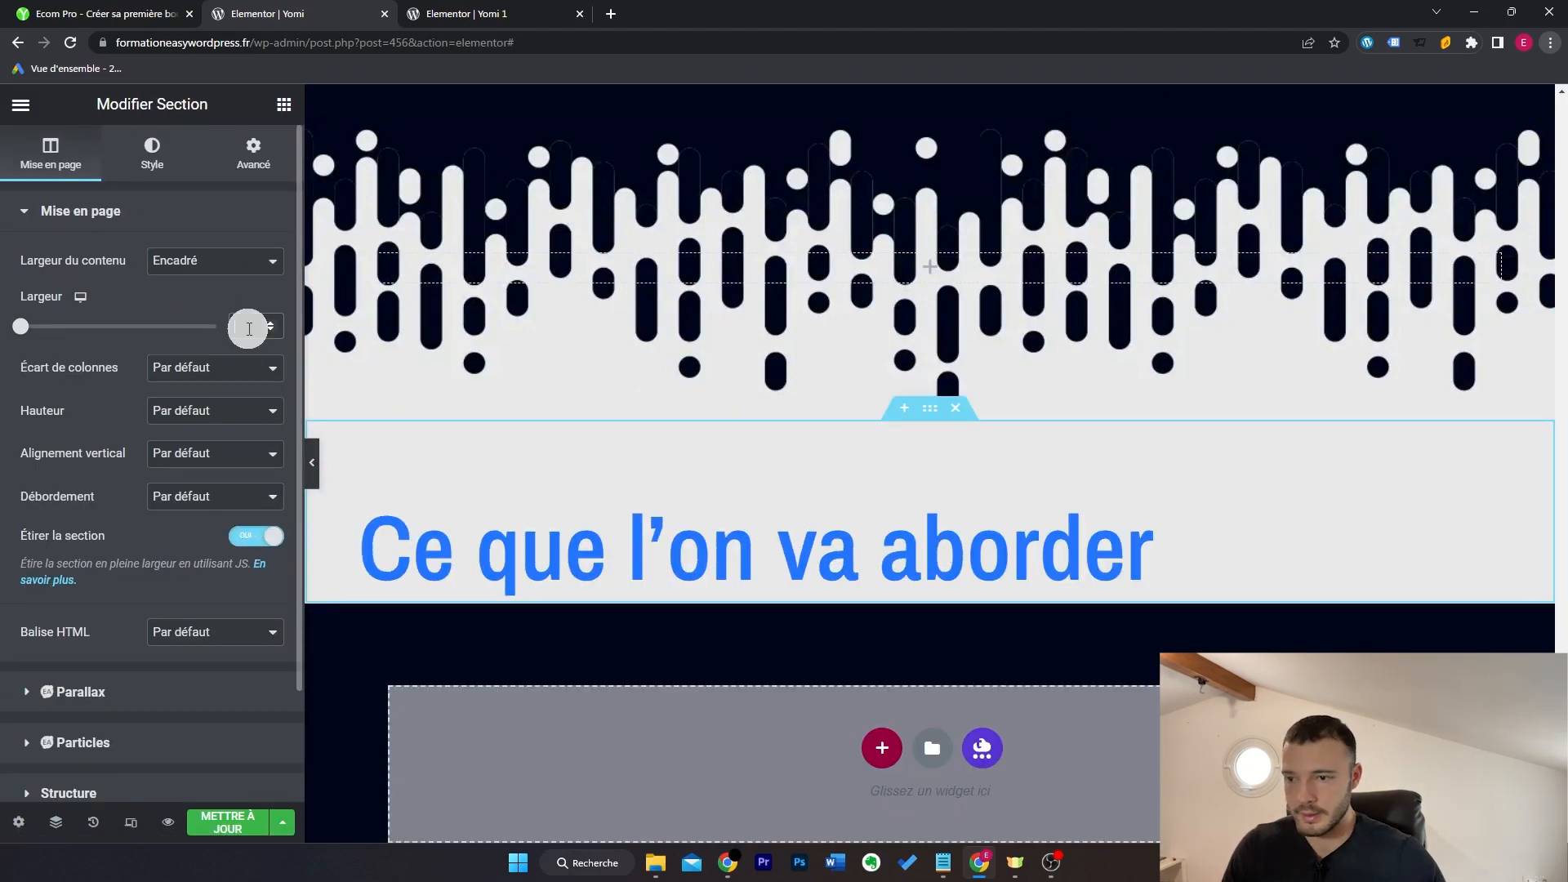
{"action": "type", "text": "1200"}
Step: Add the "Le programme" subtitle below the "Ce que l'on va aborder" heading, using the reference page's text
{"action": "key", "text": "ctrl+shift+Tab"}
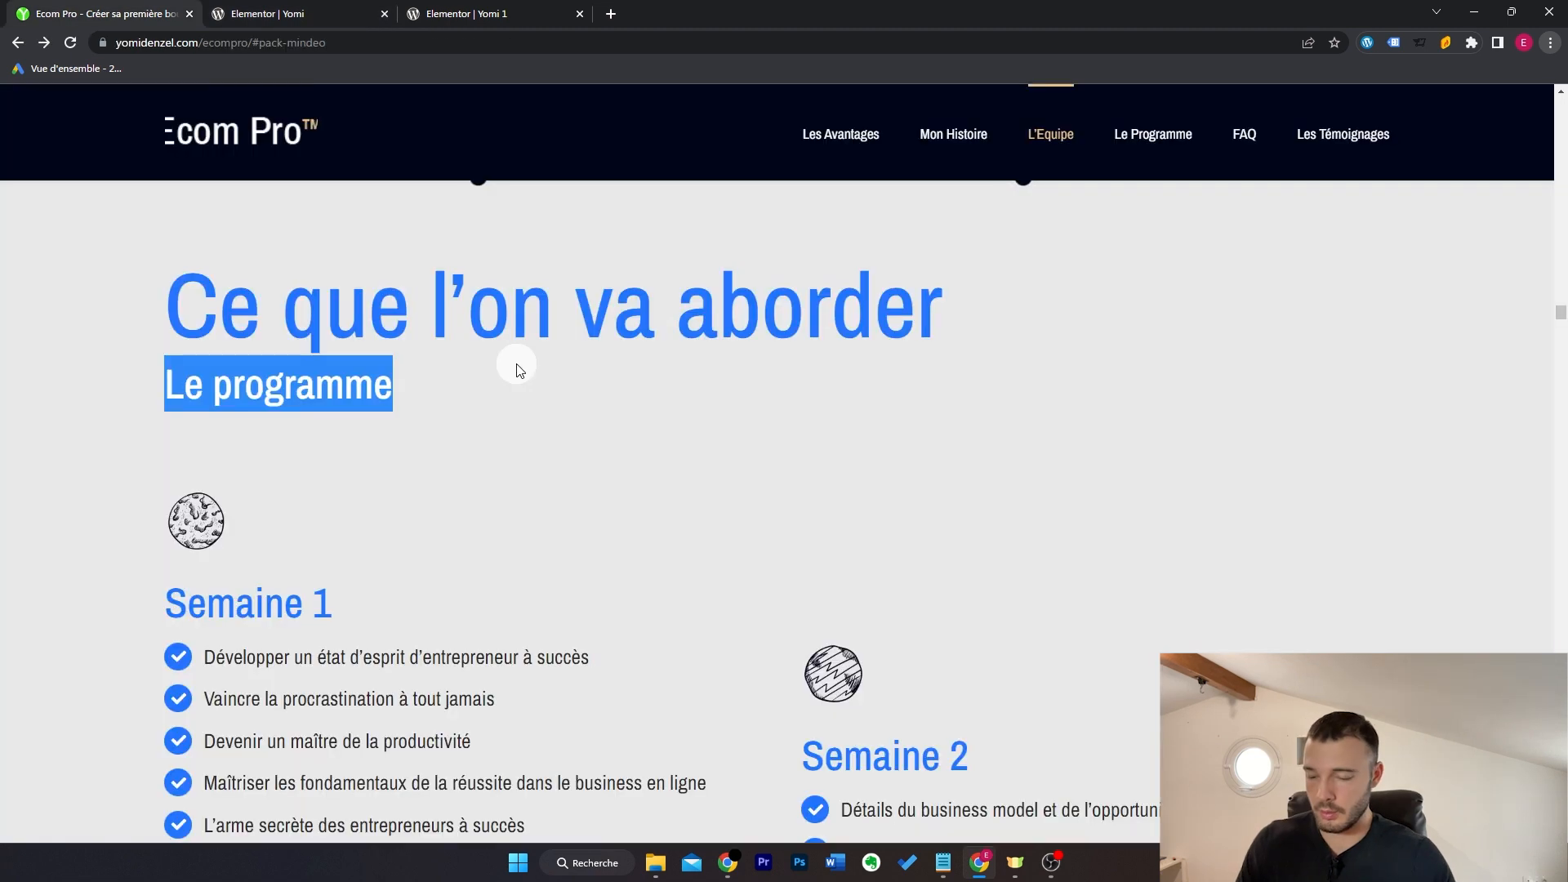
{"action": "scroll", "coordinate": [611, 423], "scroll_direction": "down", "scroll_amount": 3}
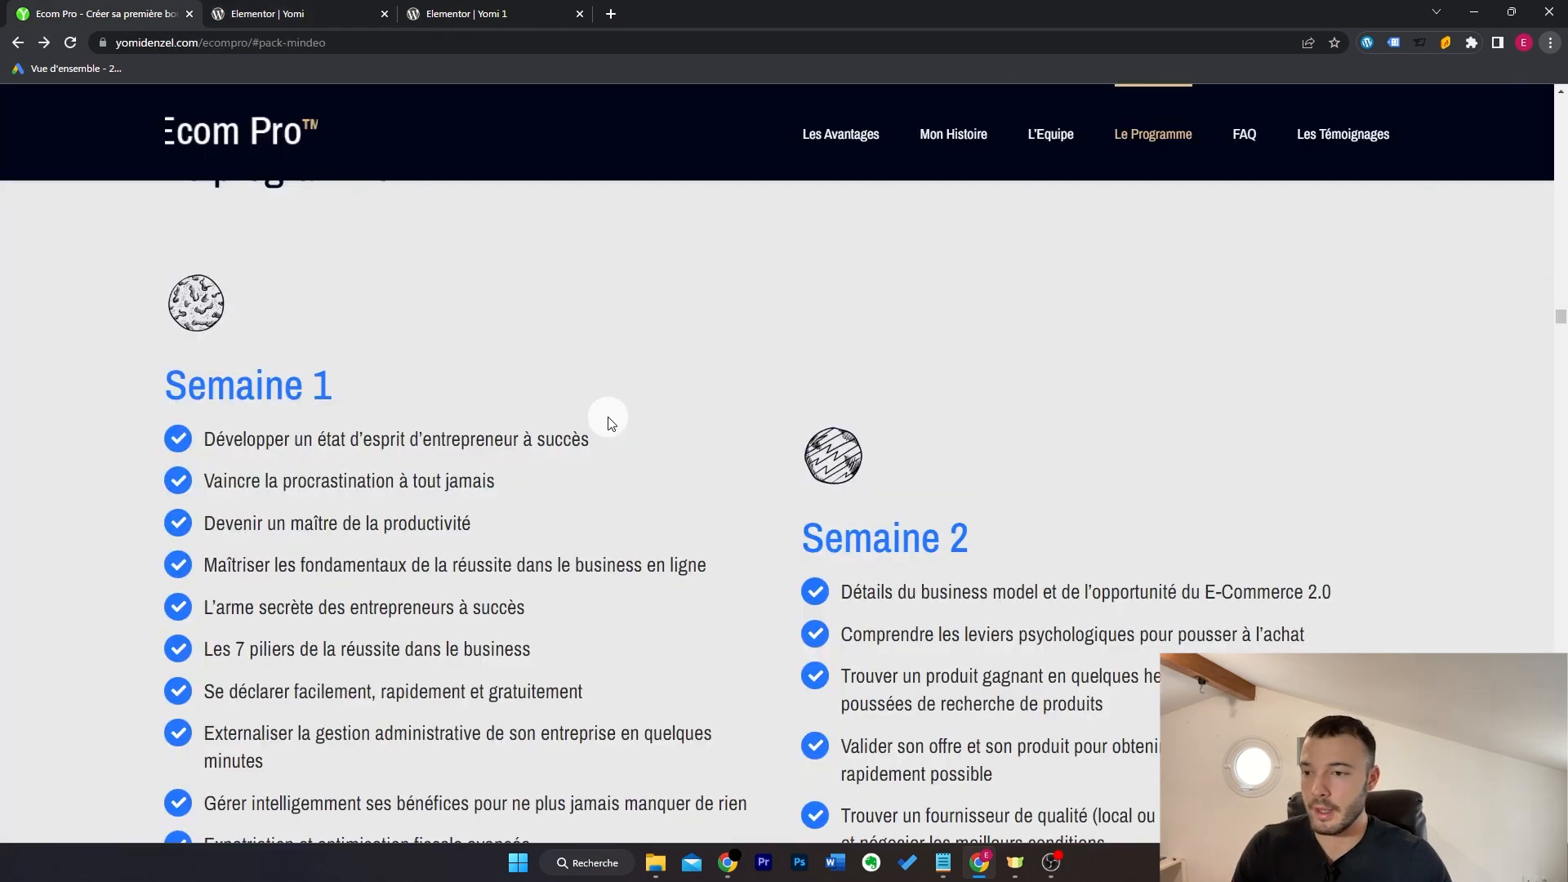
{"action": "left_click", "coordinate": [302, 13]}
{"action": "scroll", "coordinate": [812, 466], "scroll_direction": "down", "scroll_amount": 2}
{"action": "left_click_drag", "start_coordinate": [82, 441], "coordinate": [441, 437]}
Step: Review the "Semaine 1" block on the reference page and save its planet icon as p1.png
{"action": "key", "text": "ctrl+shift+Tab"}
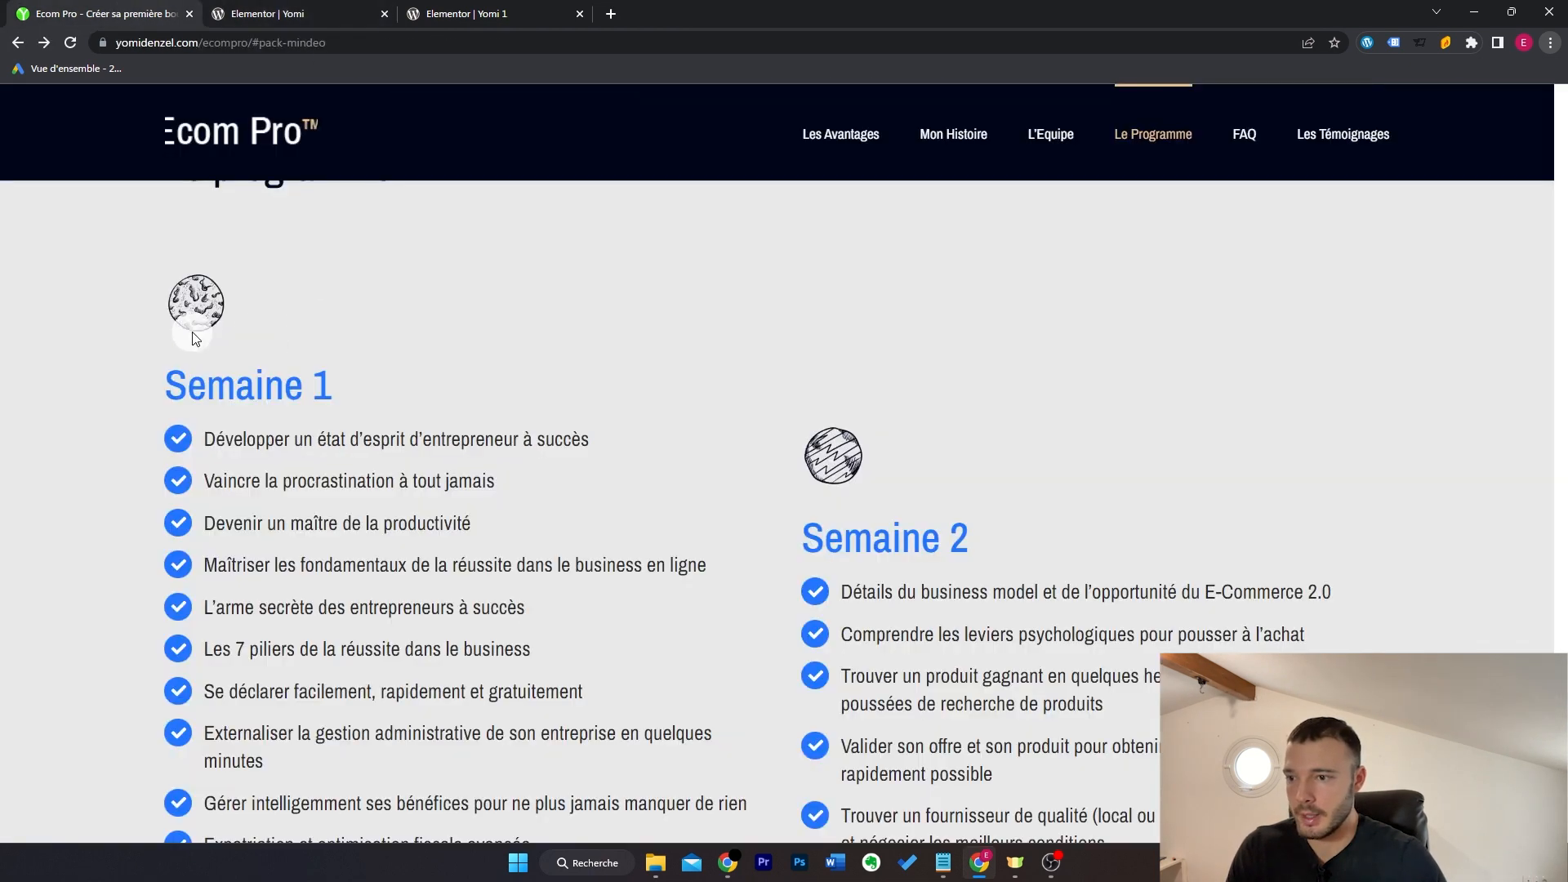
{"action": "left_click_drag", "start_coordinate": [154, 396], "coordinate": [382, 385]}
{"action": "scroll", "coordinate": [384, 387], "scroll_direction": "down", "scroll_amount": 1}
{"action": "left_click", "coordinate": [343, 409]}
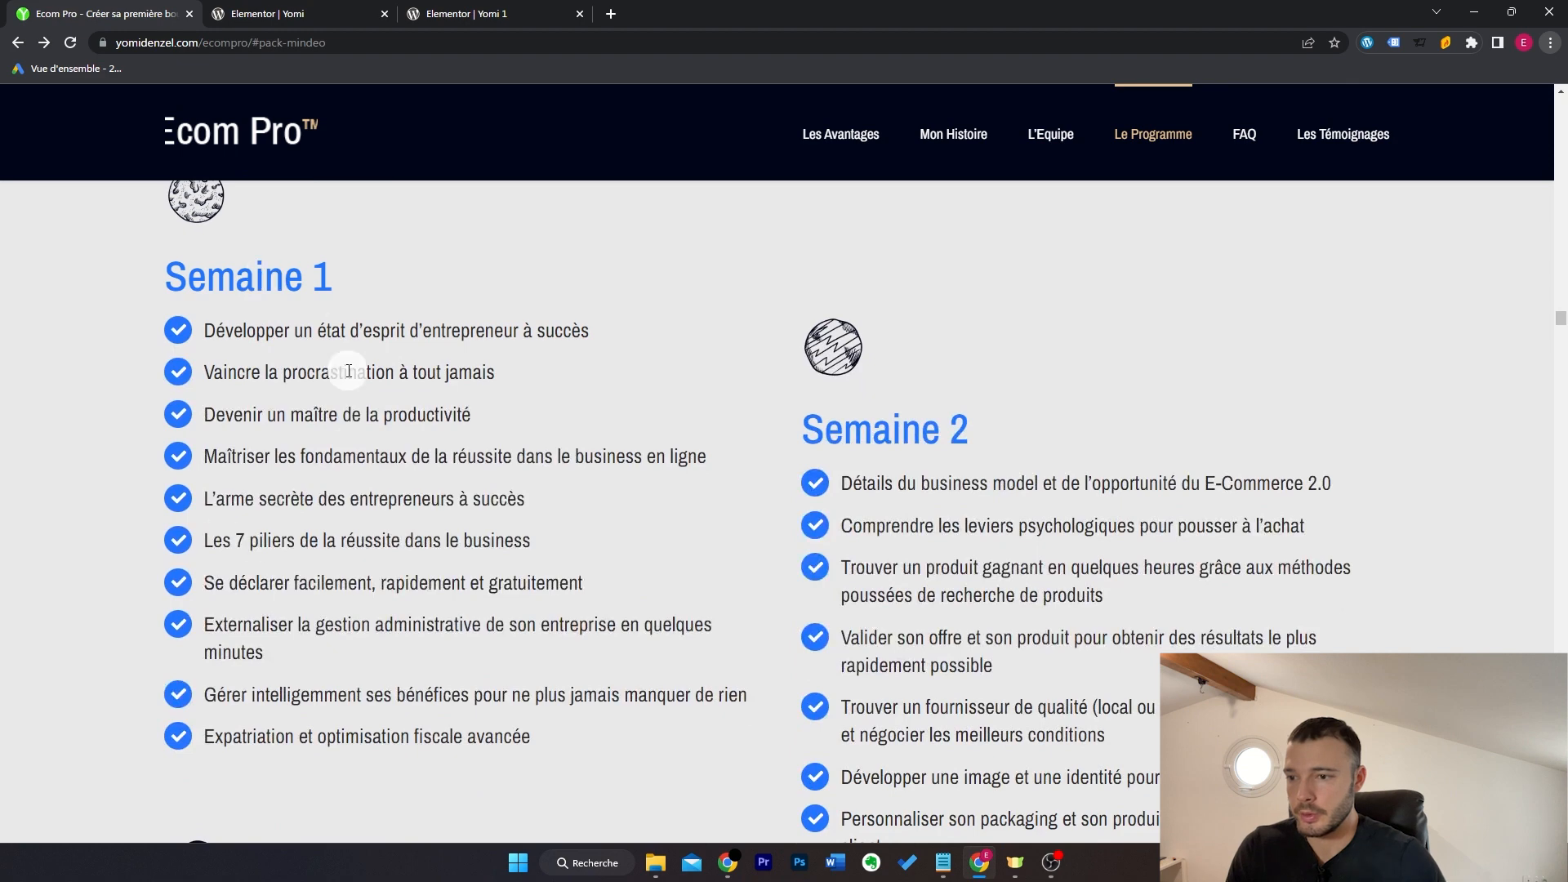
{"action": "key", "text": "ctrl+Tab"}
{"action": "left_click", "coordinate": [104, 8]}
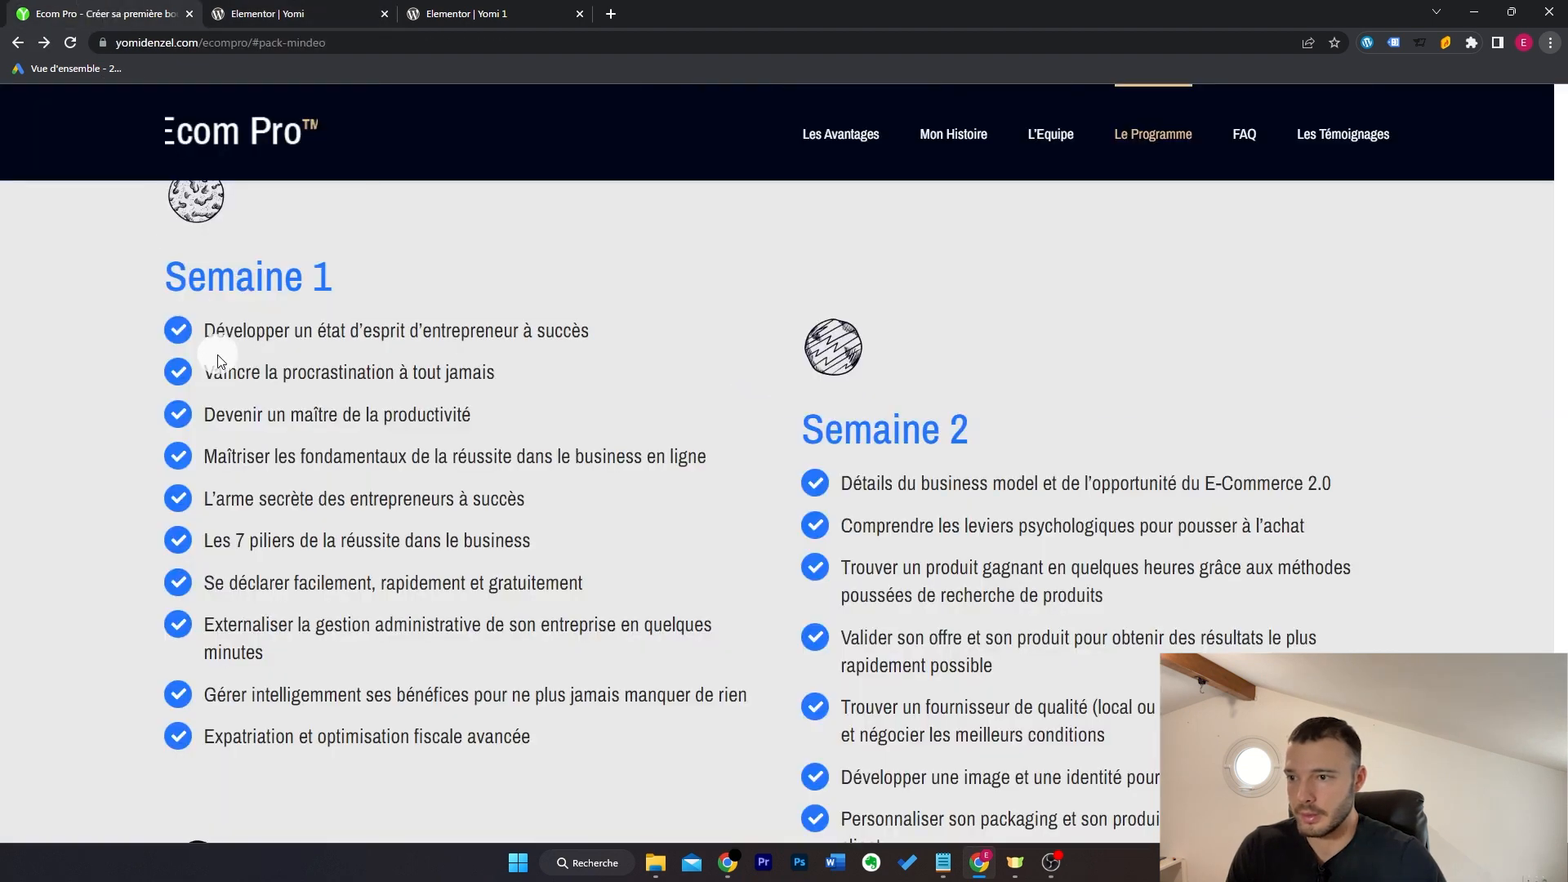
{"action": "scroll", "coordinate": [218, 354], "scroll_direction": "up", "scroll_amount": 1}
{"action": "right_click", "coordinate": [206, 308]}
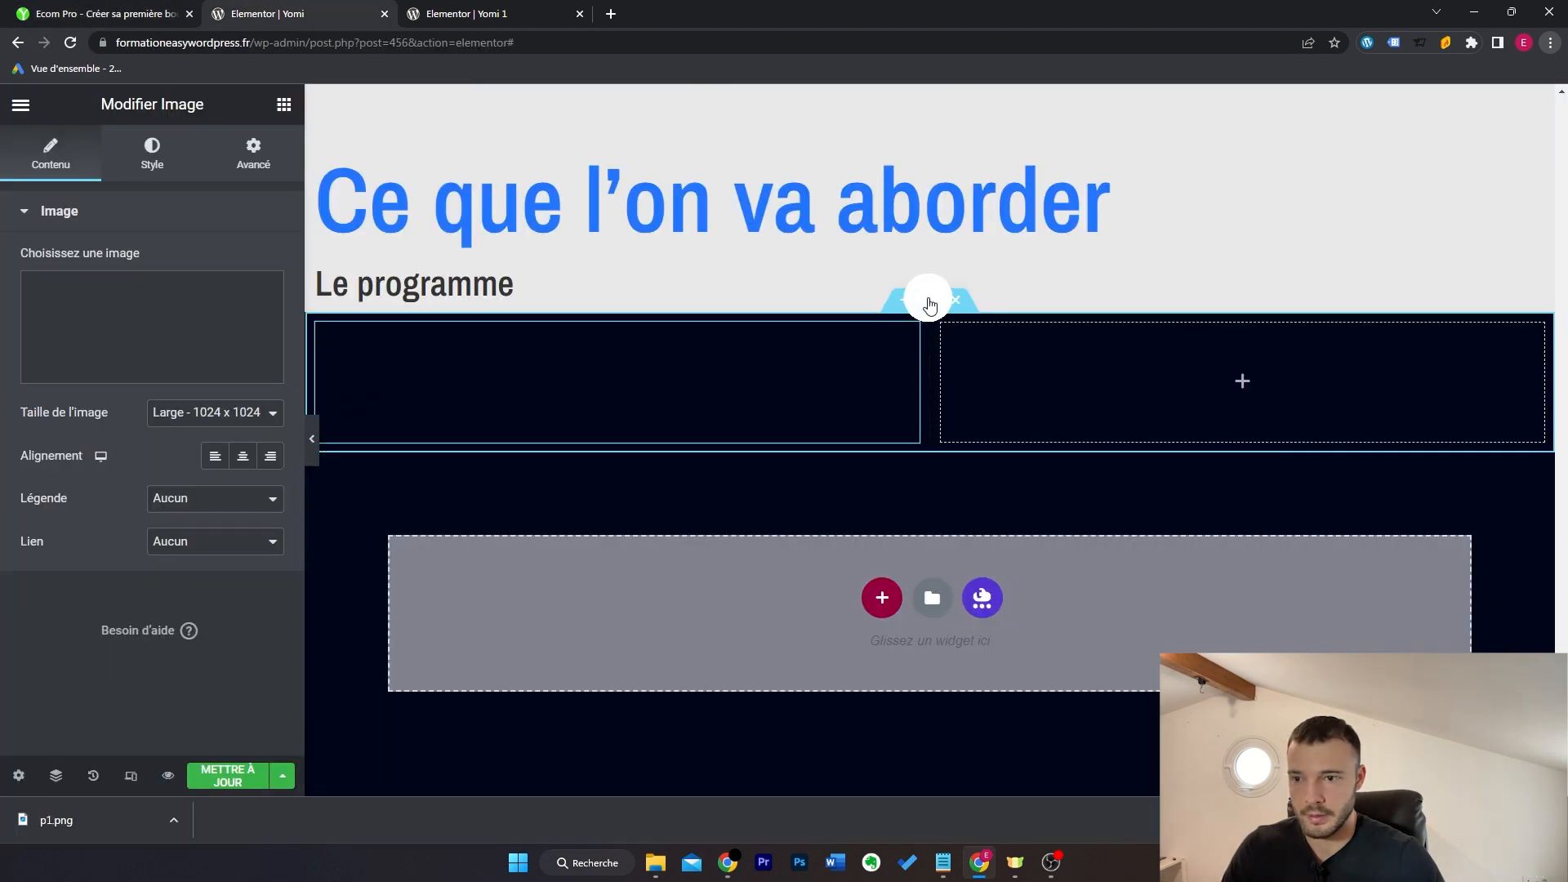
Step: Give the two-column section below "Le programme" a classic light grey background
{"action": "left_click", "coordinate": [929, 305]}
{"action": "left_click", "coordinate": [152, 153]}
{"action": "left_click", "coordinate": [187, 304]}
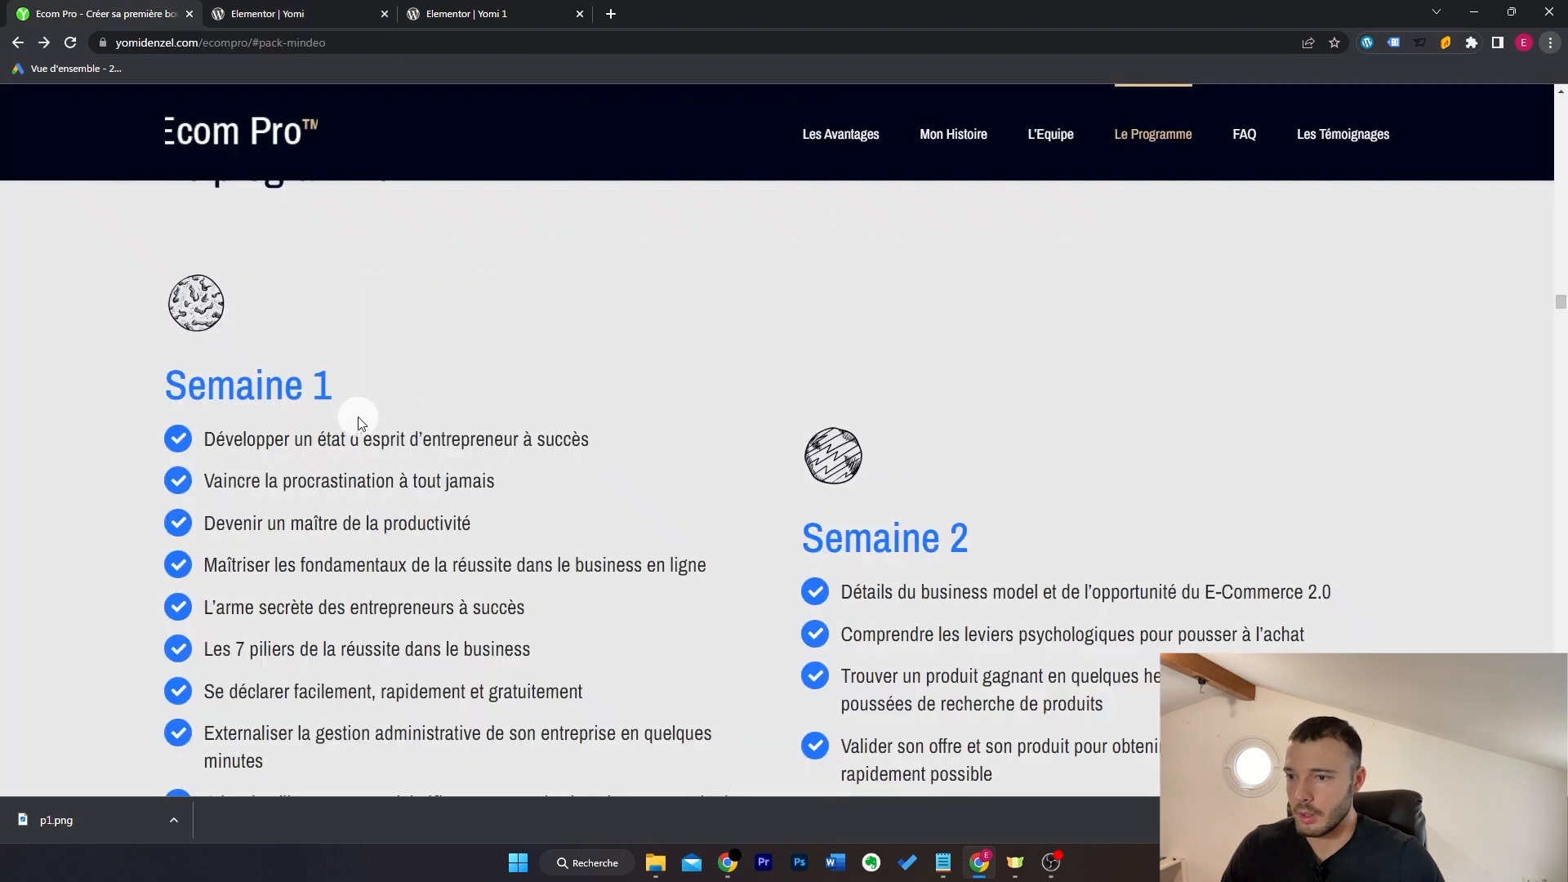
Step: Add a blue 41 px "Semaine 1" title below the planet icon and reduce the icon's size
{"action": "left_click_drag", "start_coordinate": [336, 380], "coordinate": [144, 384]}
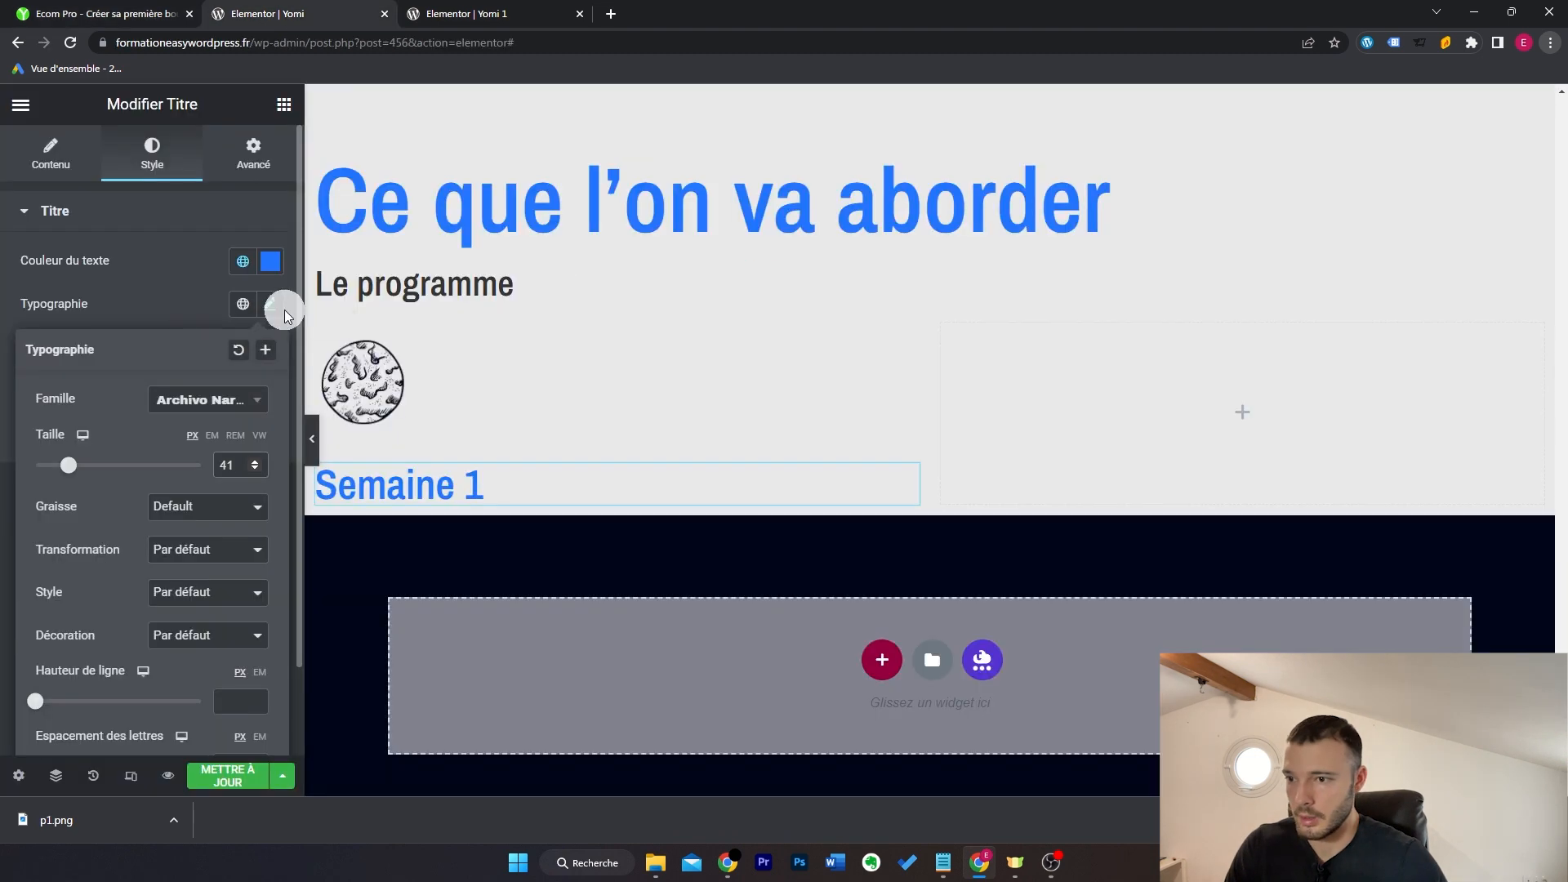
{"action": "left_click", "coordinate": [470, 378]}
{"action": "left_click", "coordinate": [149, 154]}
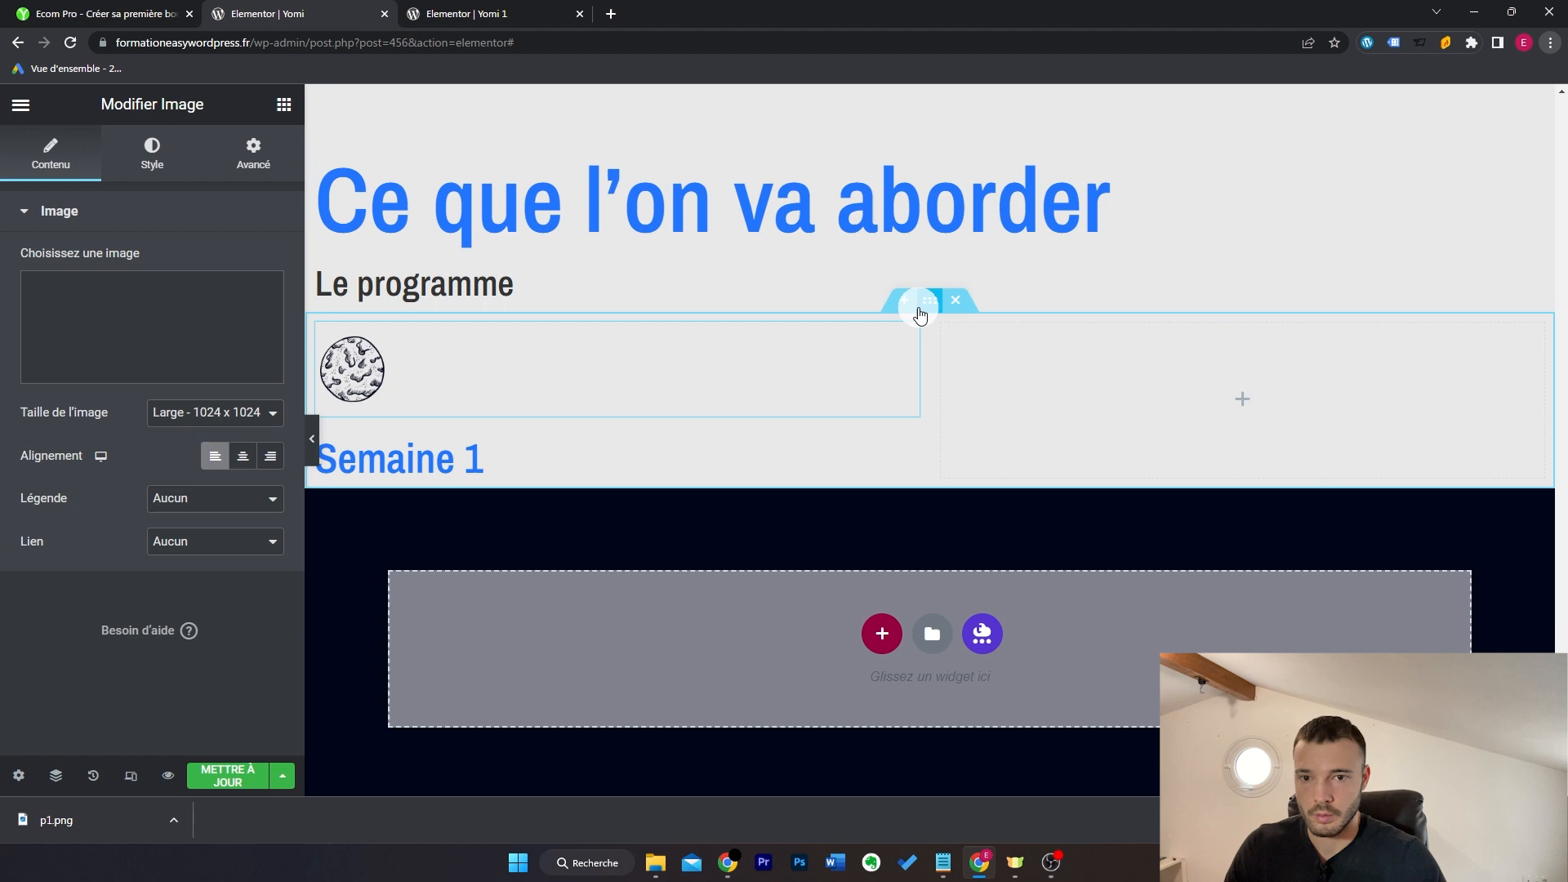
Step: Try a top margin of 50 px on the two-column "Semaine 1" section and undo it
{"action": "left_click", "coordinate": [923, 309]}
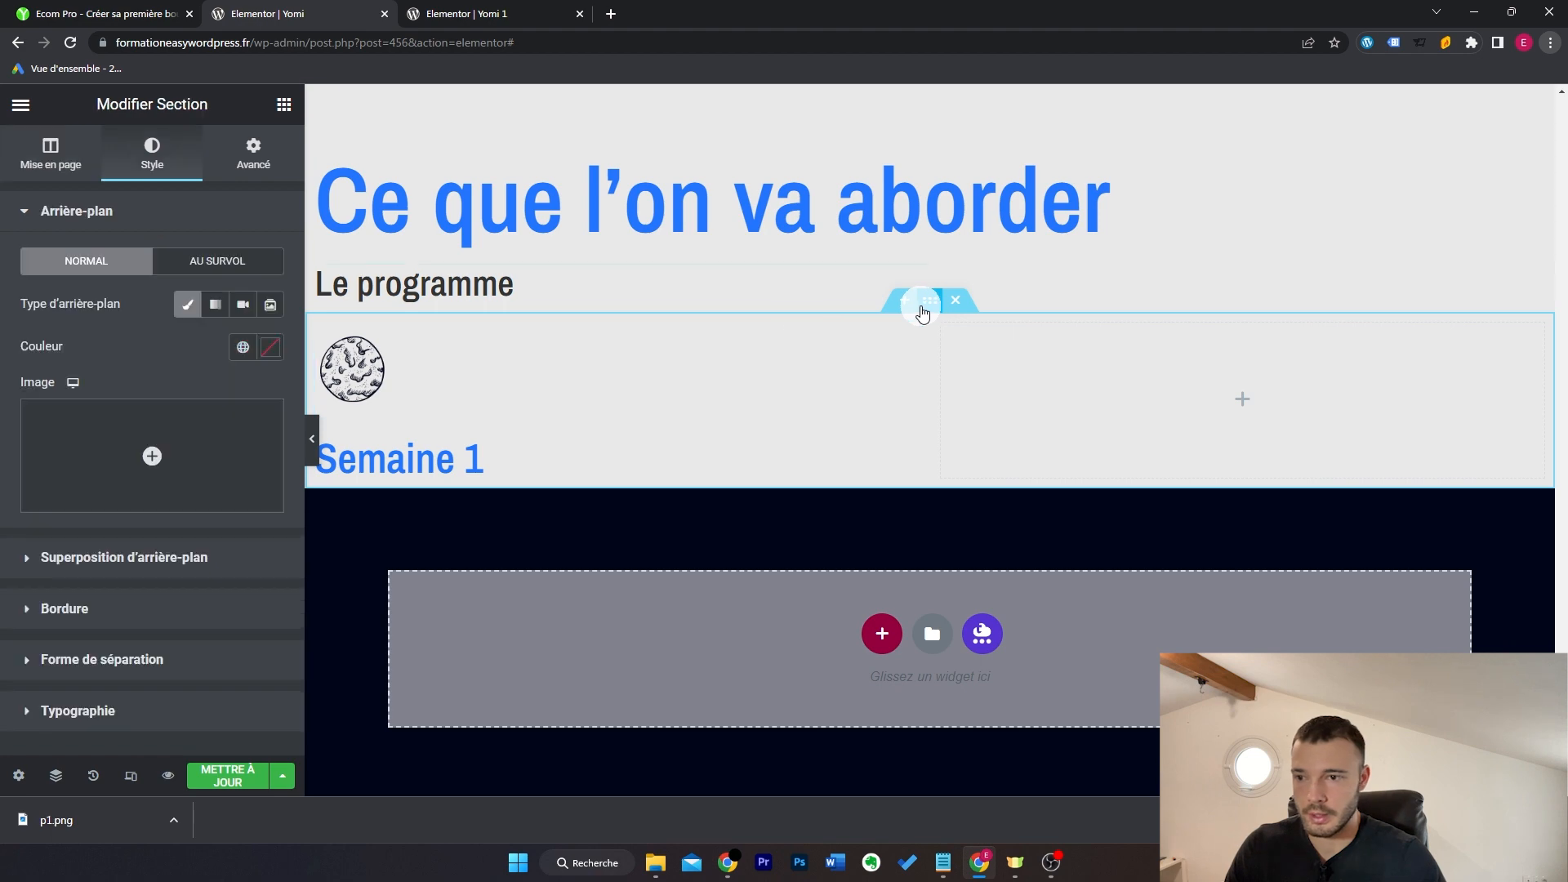
{"action": "left_click", "coordinate": [251, 154]}
{"action": "left_click", "coordinate": [31, 284]}
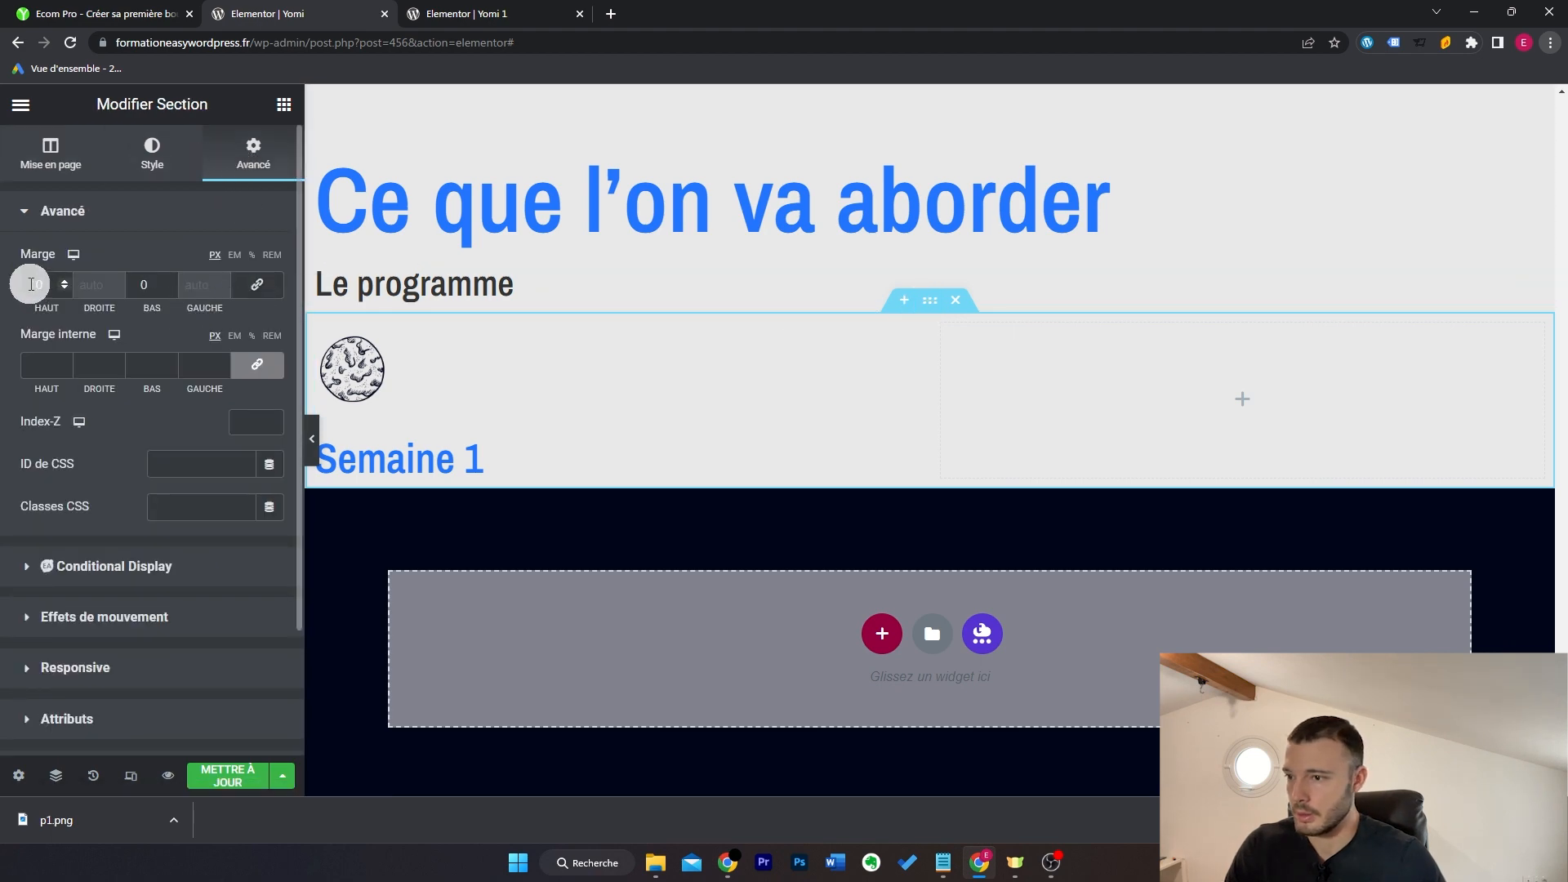
{"action": "type", "text": "5"}
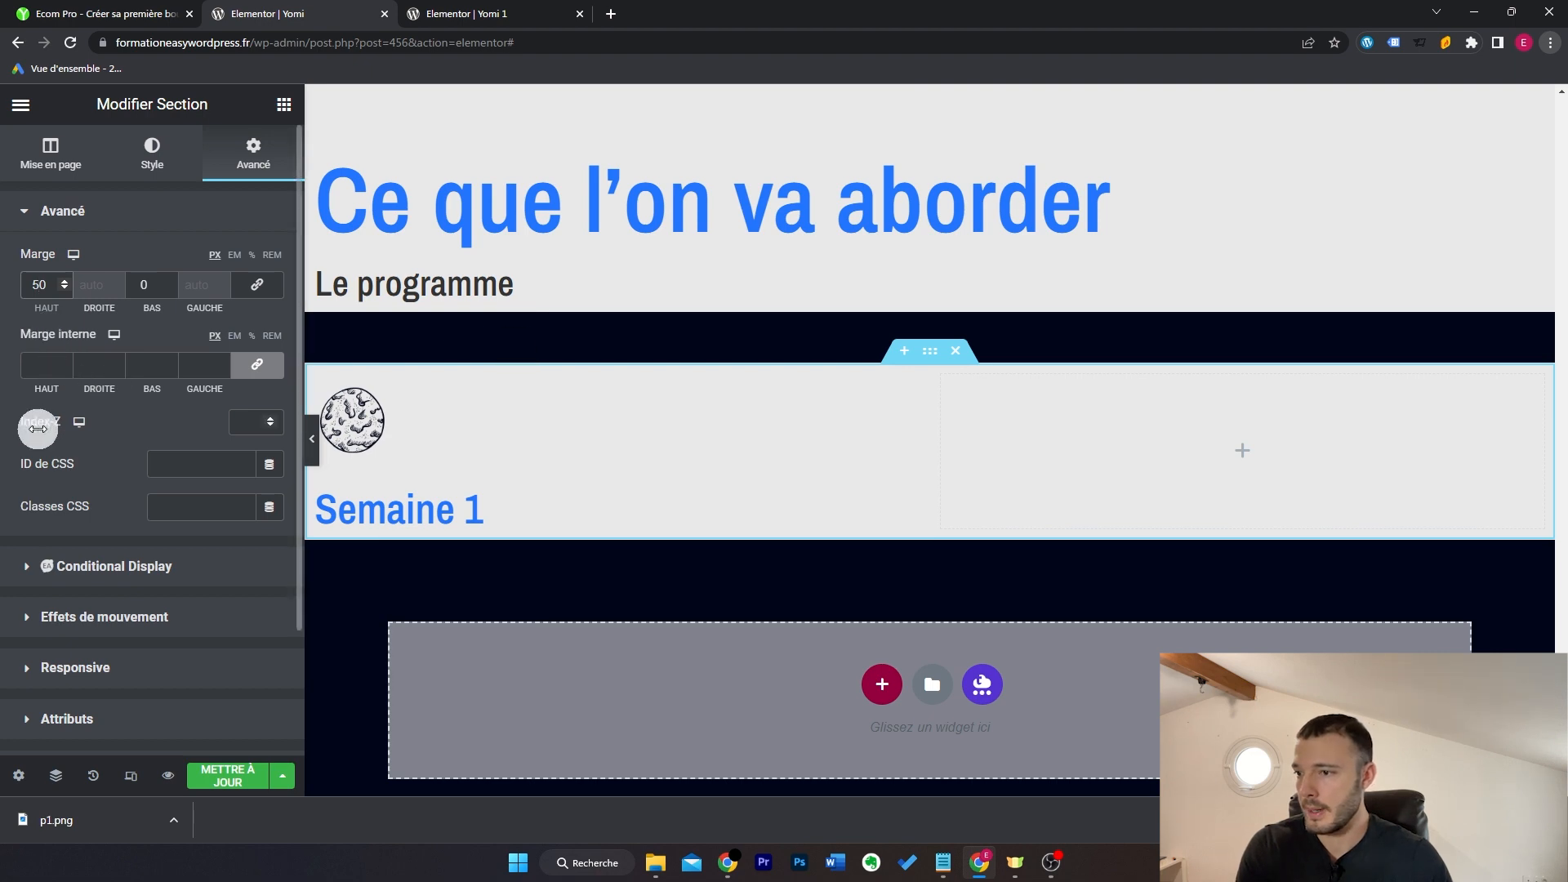
{"action": "key", "text": "ctrl+z"}
Step: Unlink the padding of the "Semaine 1" section and set its top padding to 50 px
{"action": "left_click", "coordinate": [256, 365]}
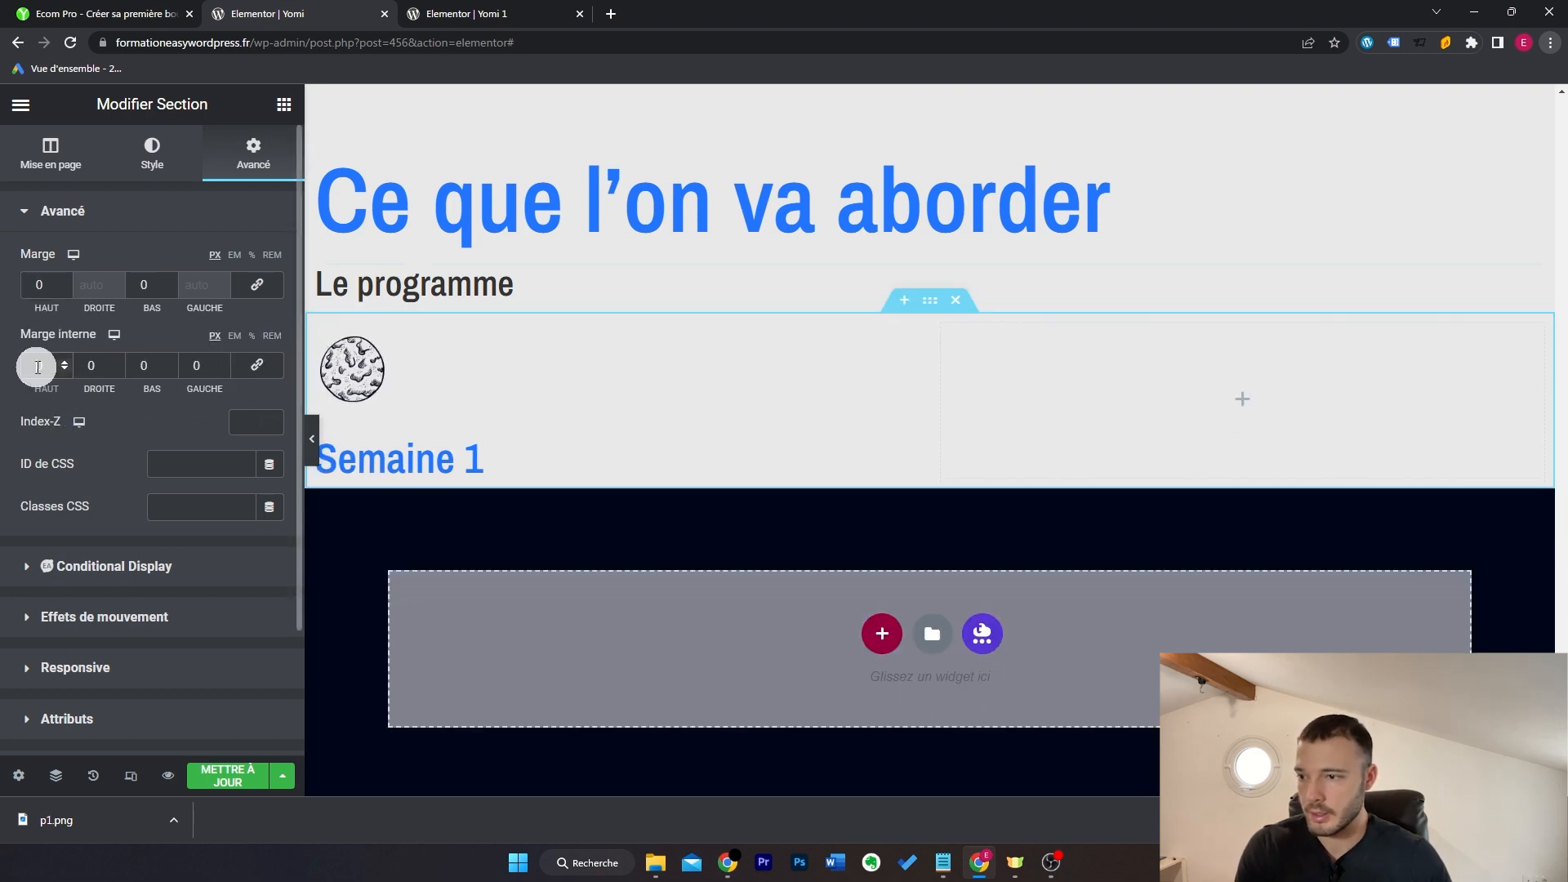
{"action": "type", "text": "50"}
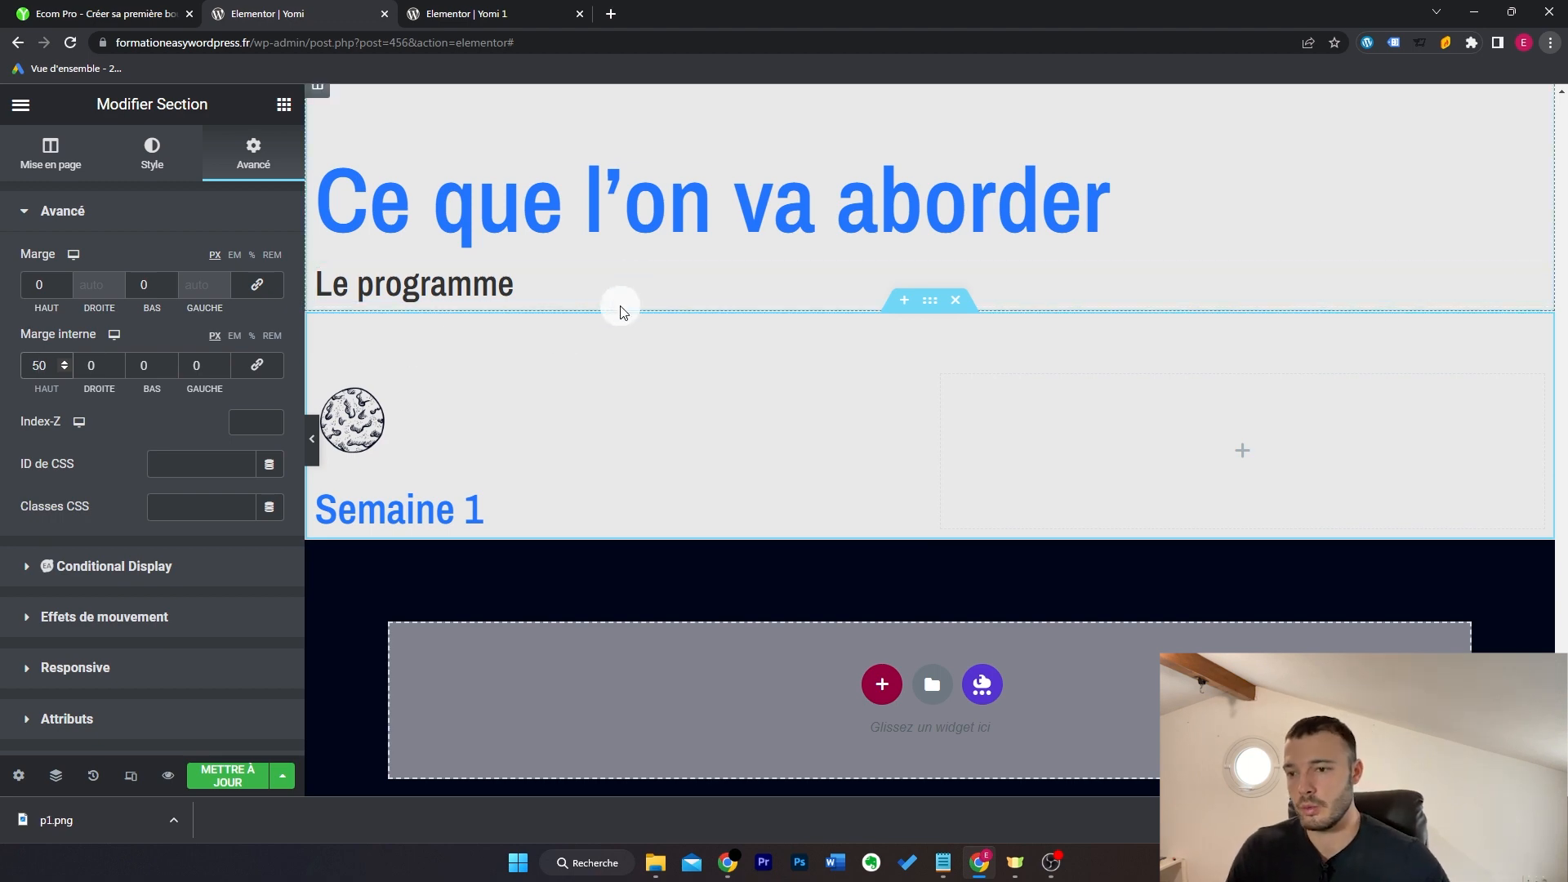
Step: Add an icon list below the "Semaine 1" title and change its item's icon to the circled check
{"action": "key", "text": "ctrl+shift+Tab"}
{"action": "scroll", "coordinate": [578, 413], "scroll_direction": "up", "scroll_amount": 2}
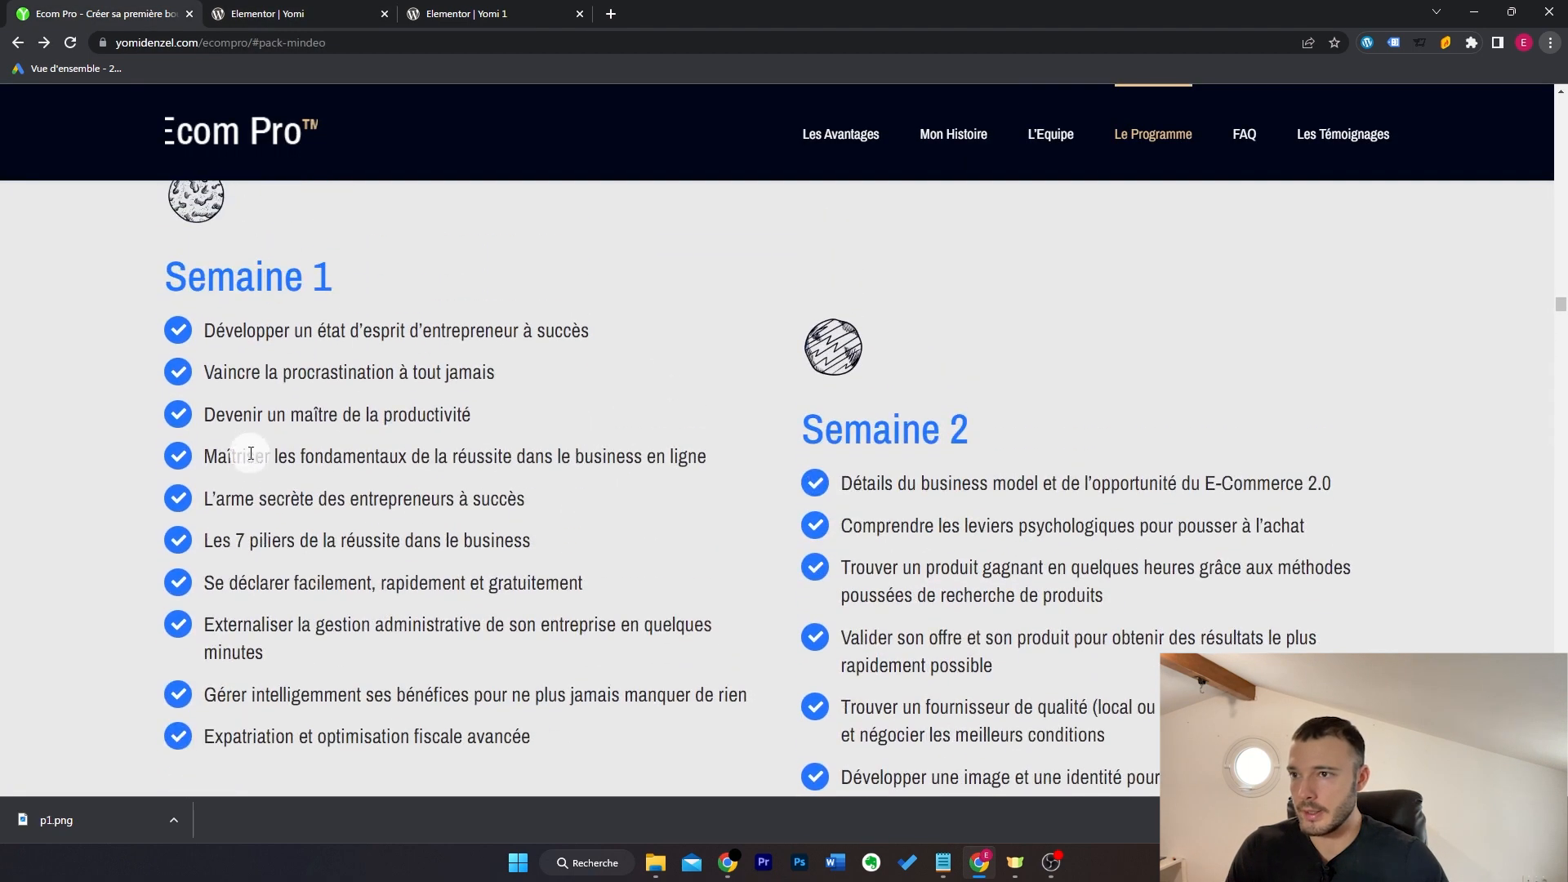
{"action": "left_click", "coordinate": [242, 10]}
{"action": "left_click", "coordinate": [283, 104]}
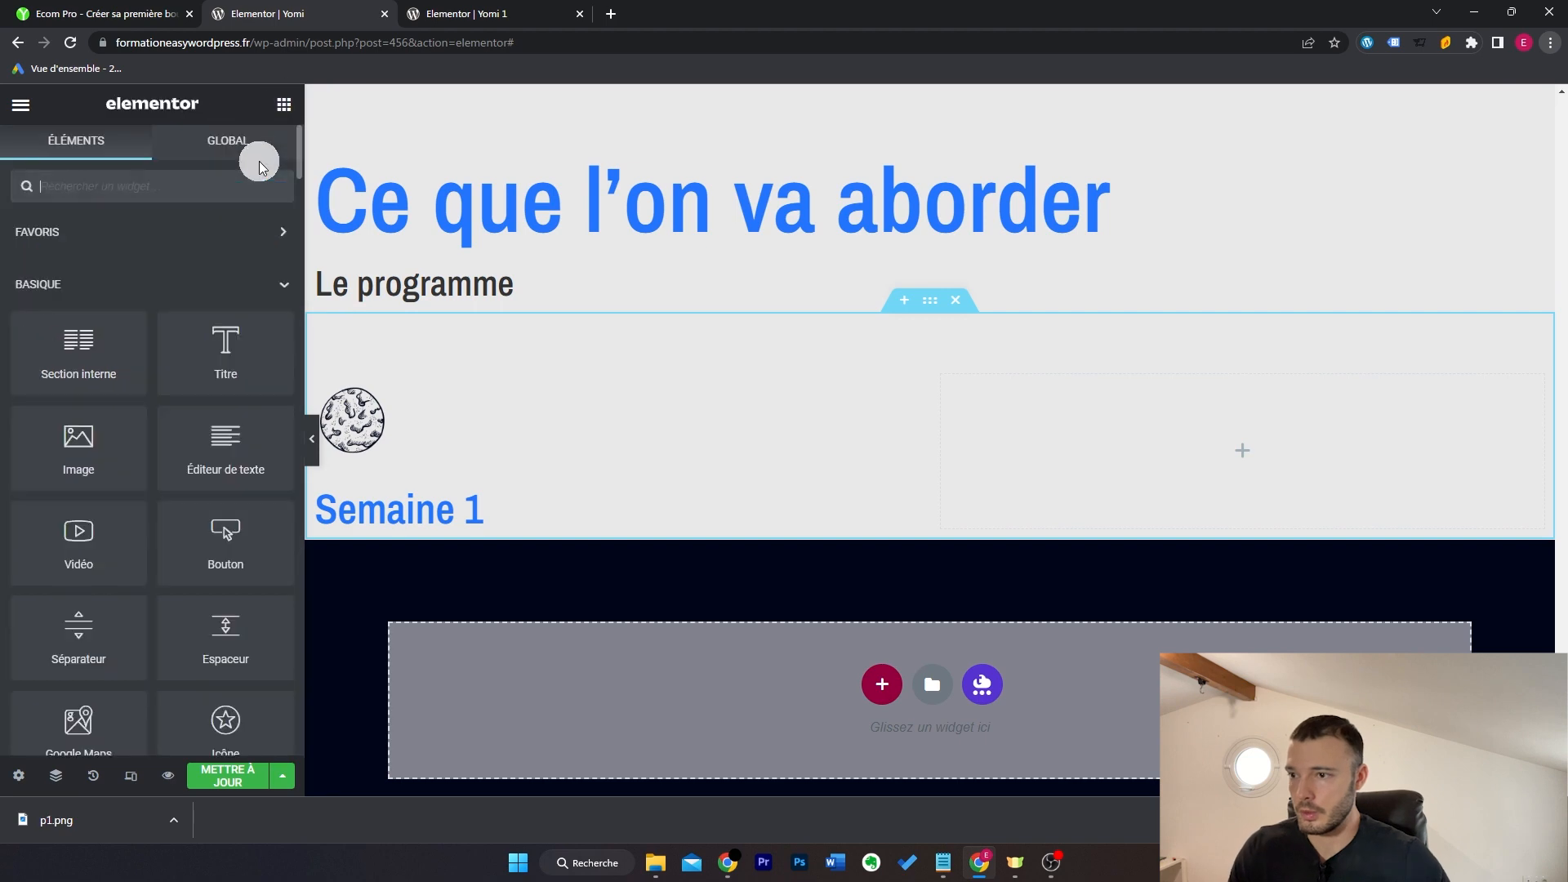
{"action": "type", "text": "liste"}
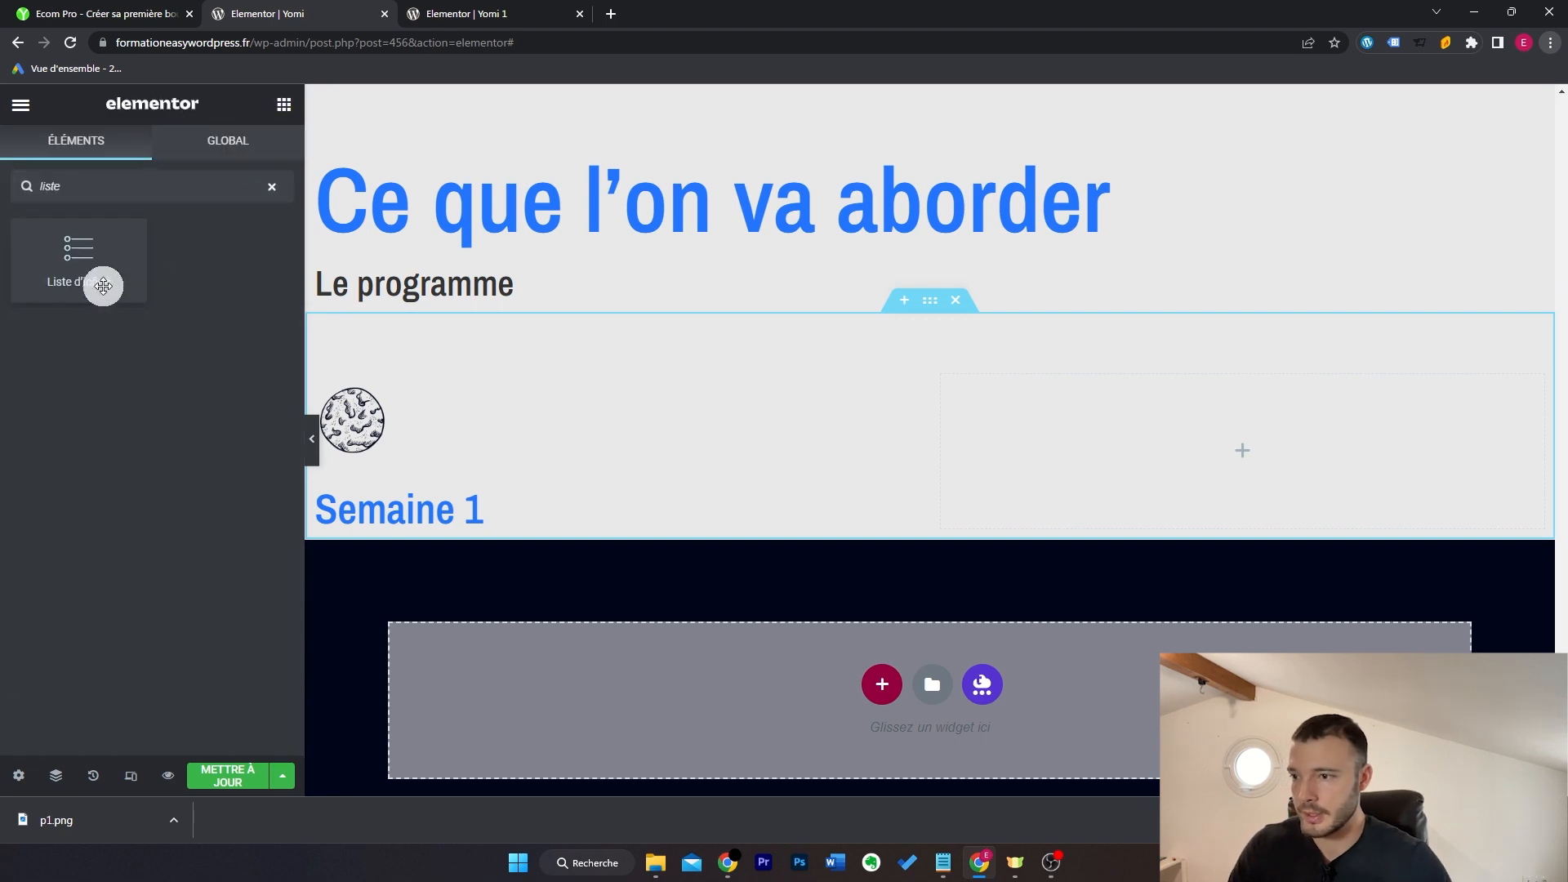
{"action": "left_click", "coordinate": [103, 285]}
{"action": "left_click", "coordinate": [141, 487]}
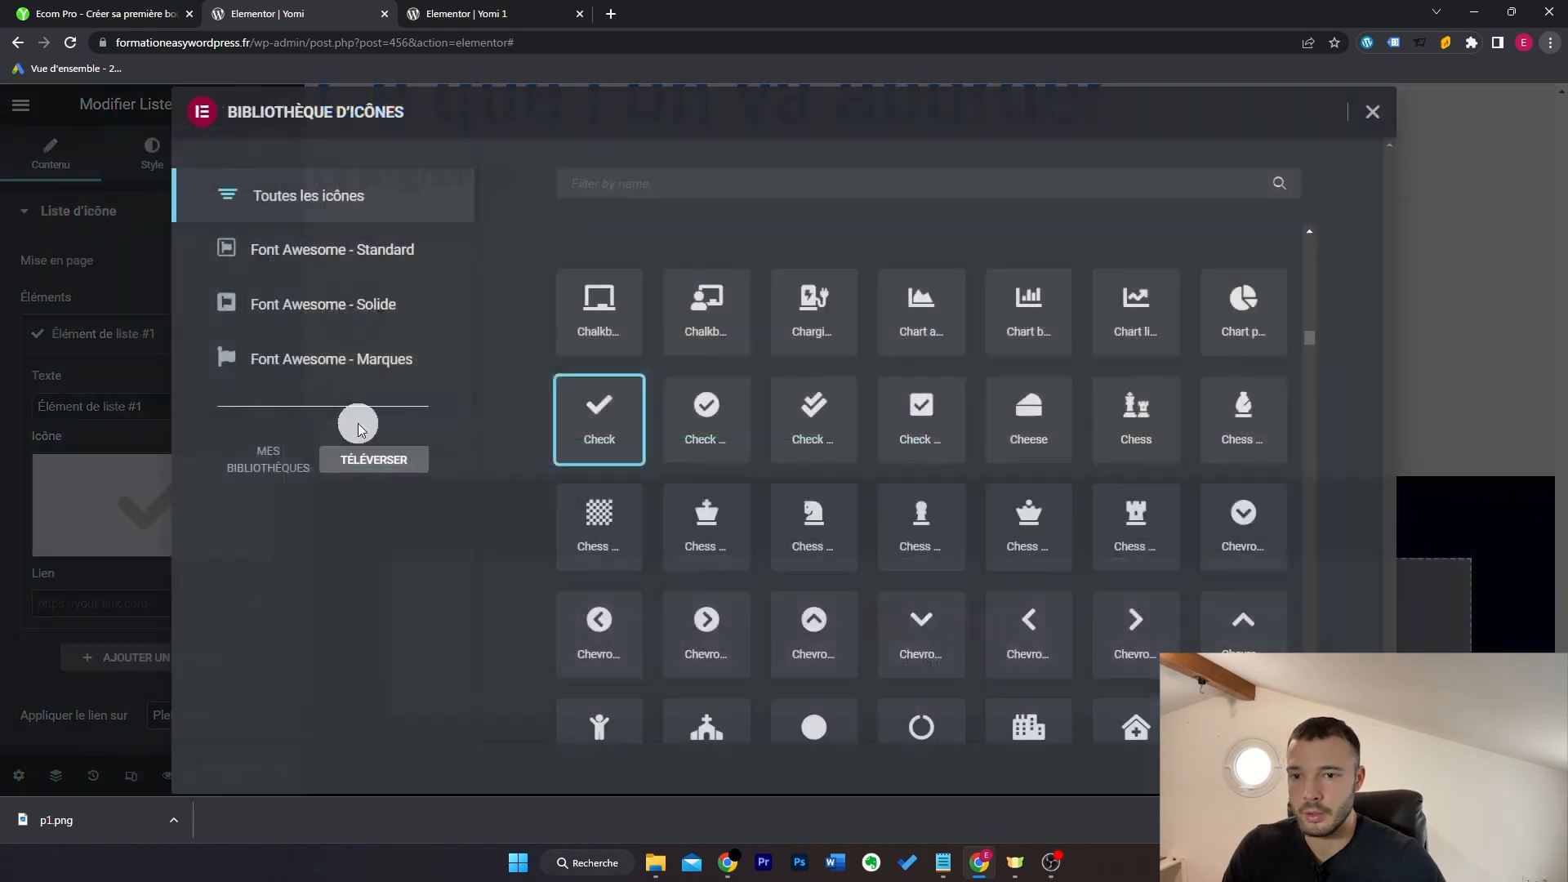
{"action": "left_click", "coordinate": [727, 429]}
{"action": "double_click", "coordinate": [707, 419]}
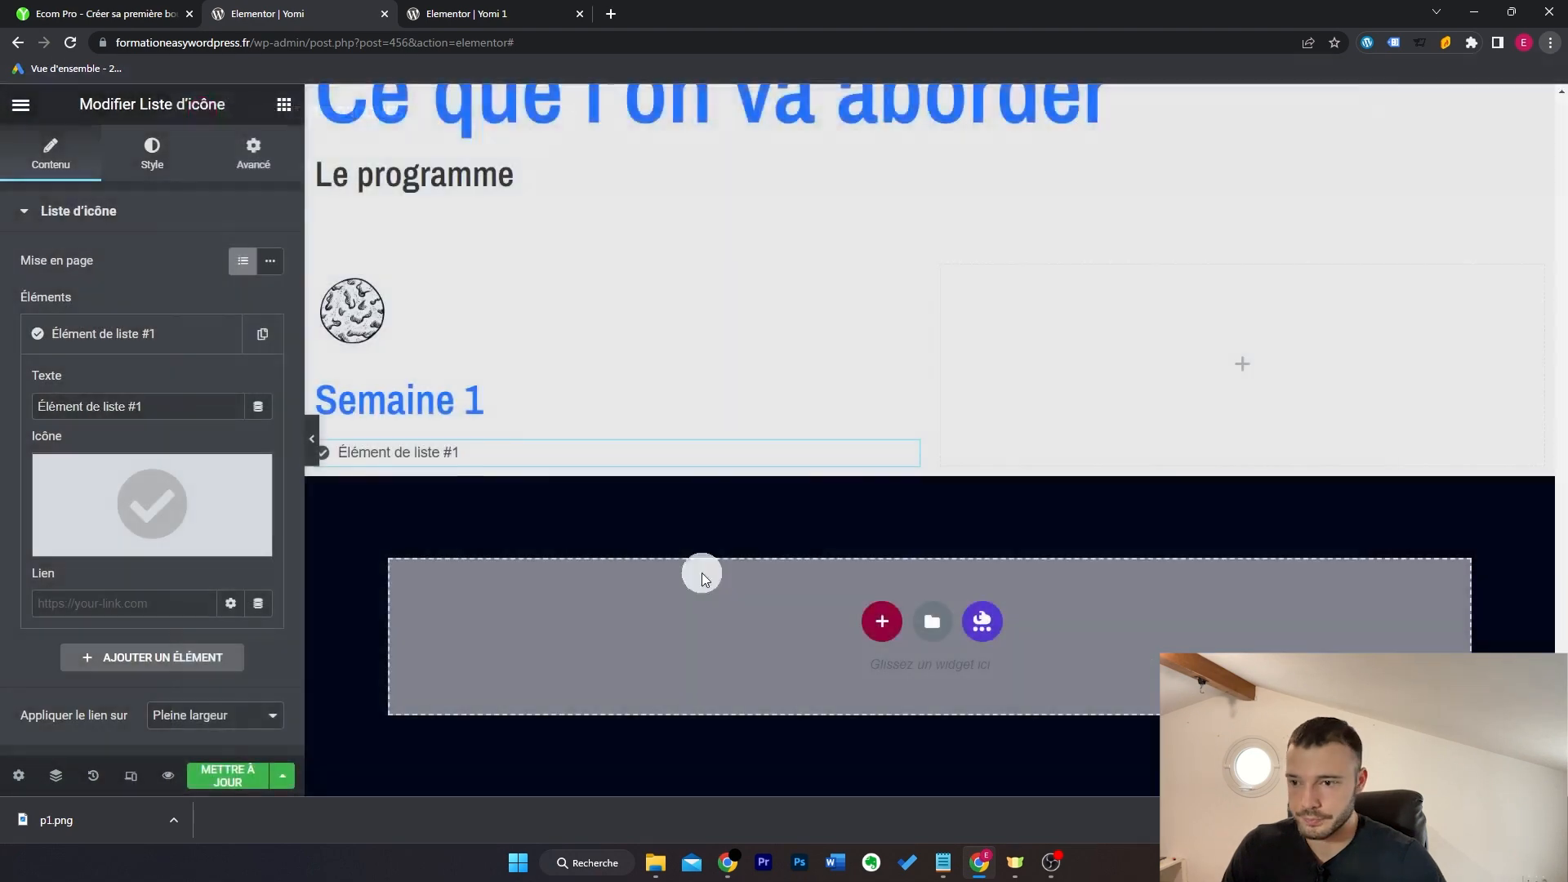
Step: Colour the list icon blue, increase its size, and restyle the item text with a larger narrow black font
{"action": "left_click", "coordinate": [60, 9]}
{"action": "left_click", "coordinate": [307, 12]}
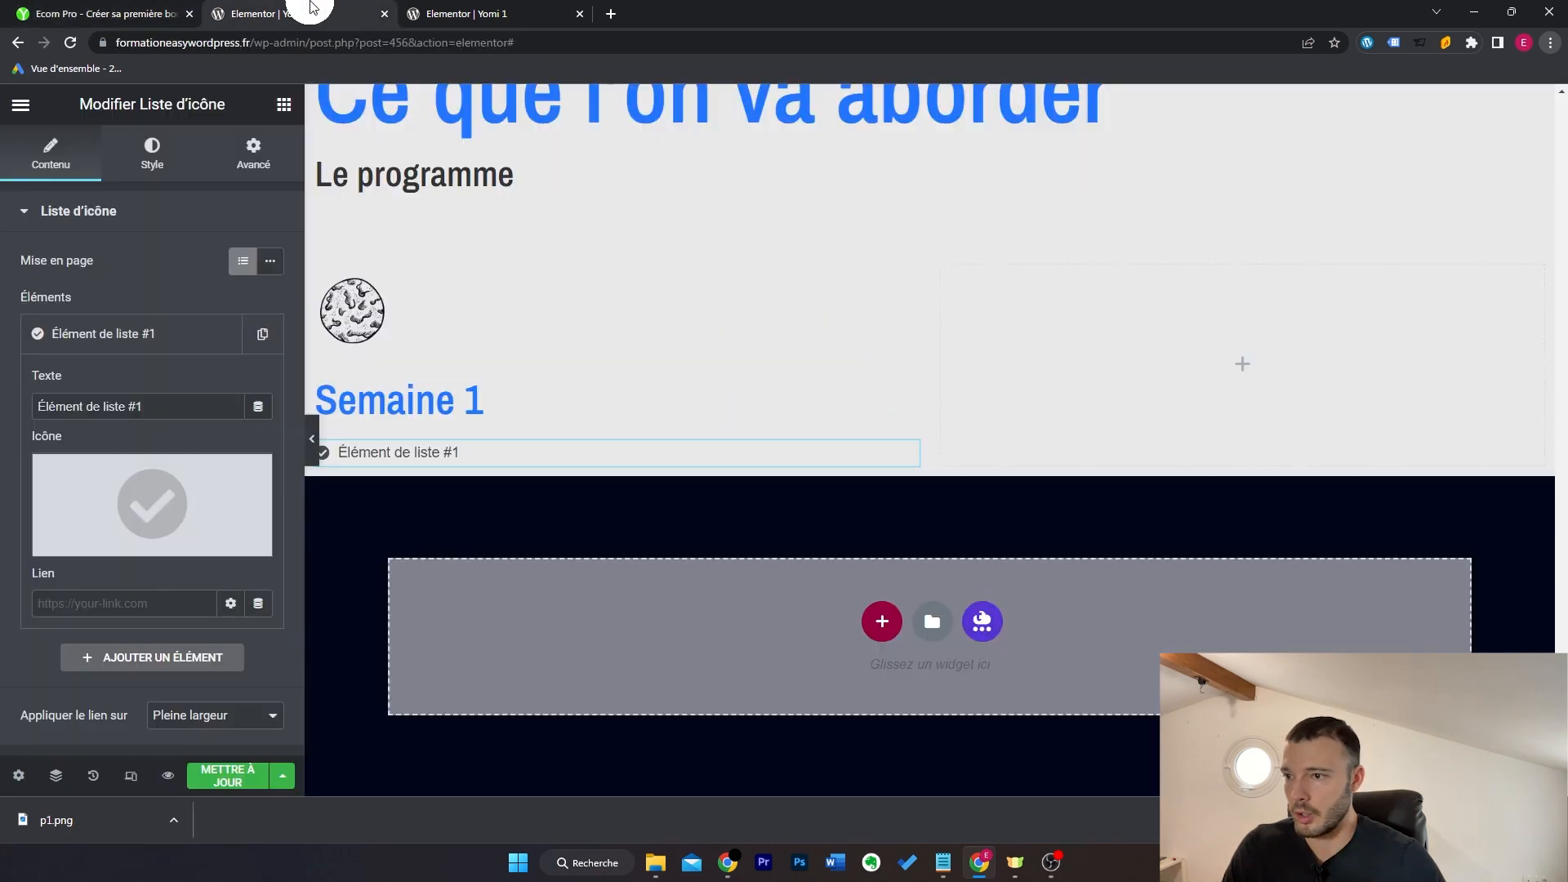
{"action": "left_click", "coordinate": [152, 152]}
{"action": "left_click", "coordinate": [195, 441]}
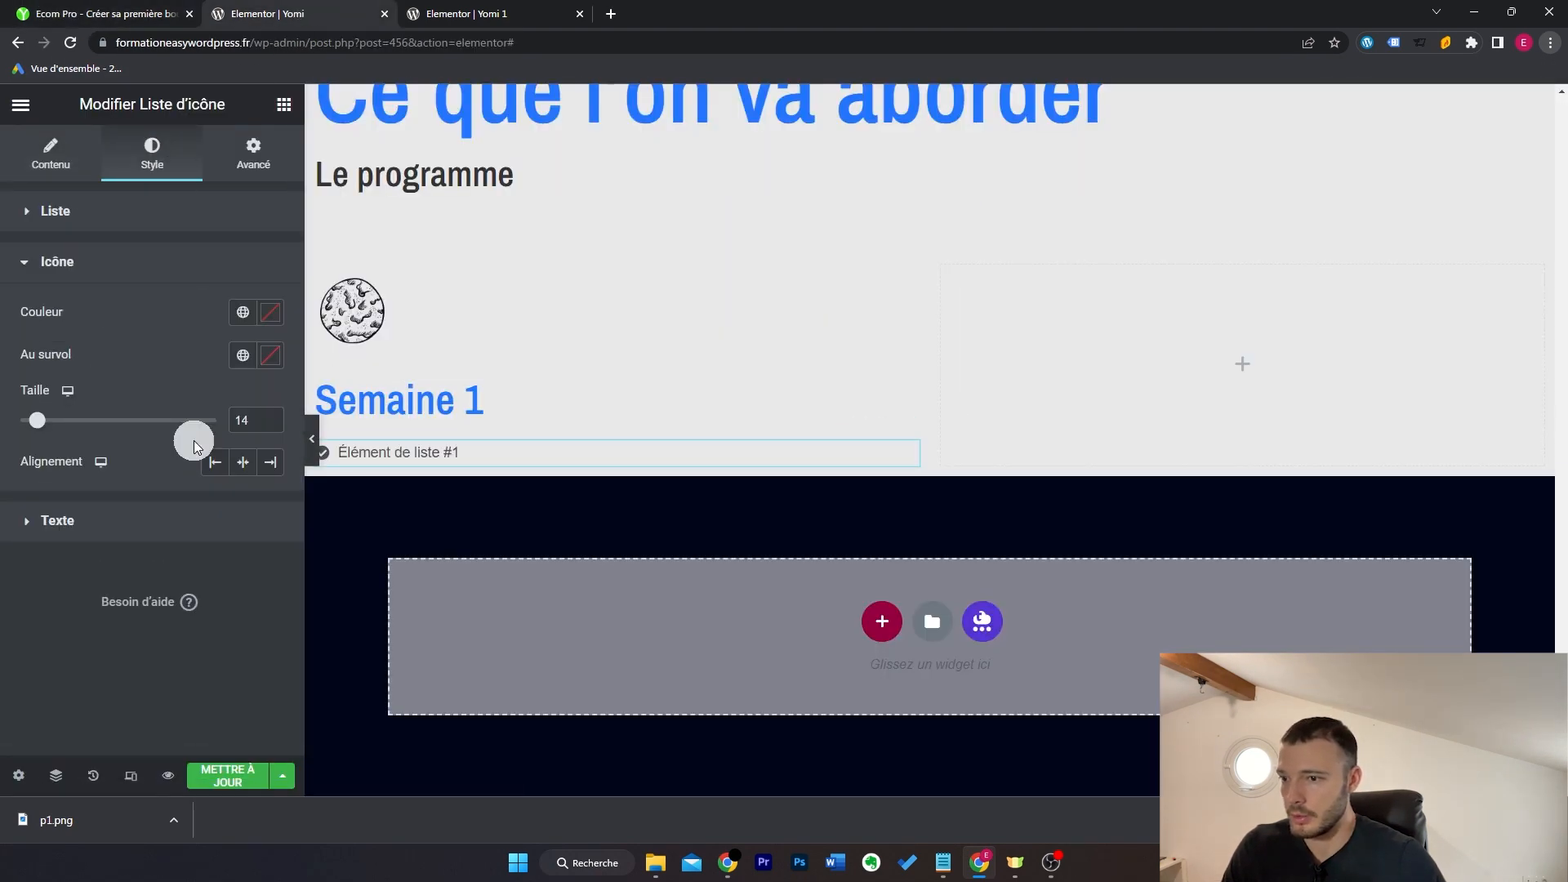
{"action": "left_click", "coordinate": [241, 328]}
{"action": "scroll", "coordinate": [193, 458], "scroll_direction": "down", "scroll_amount": 1}
{"action": "left_click", "coordinate": [237, 418]}
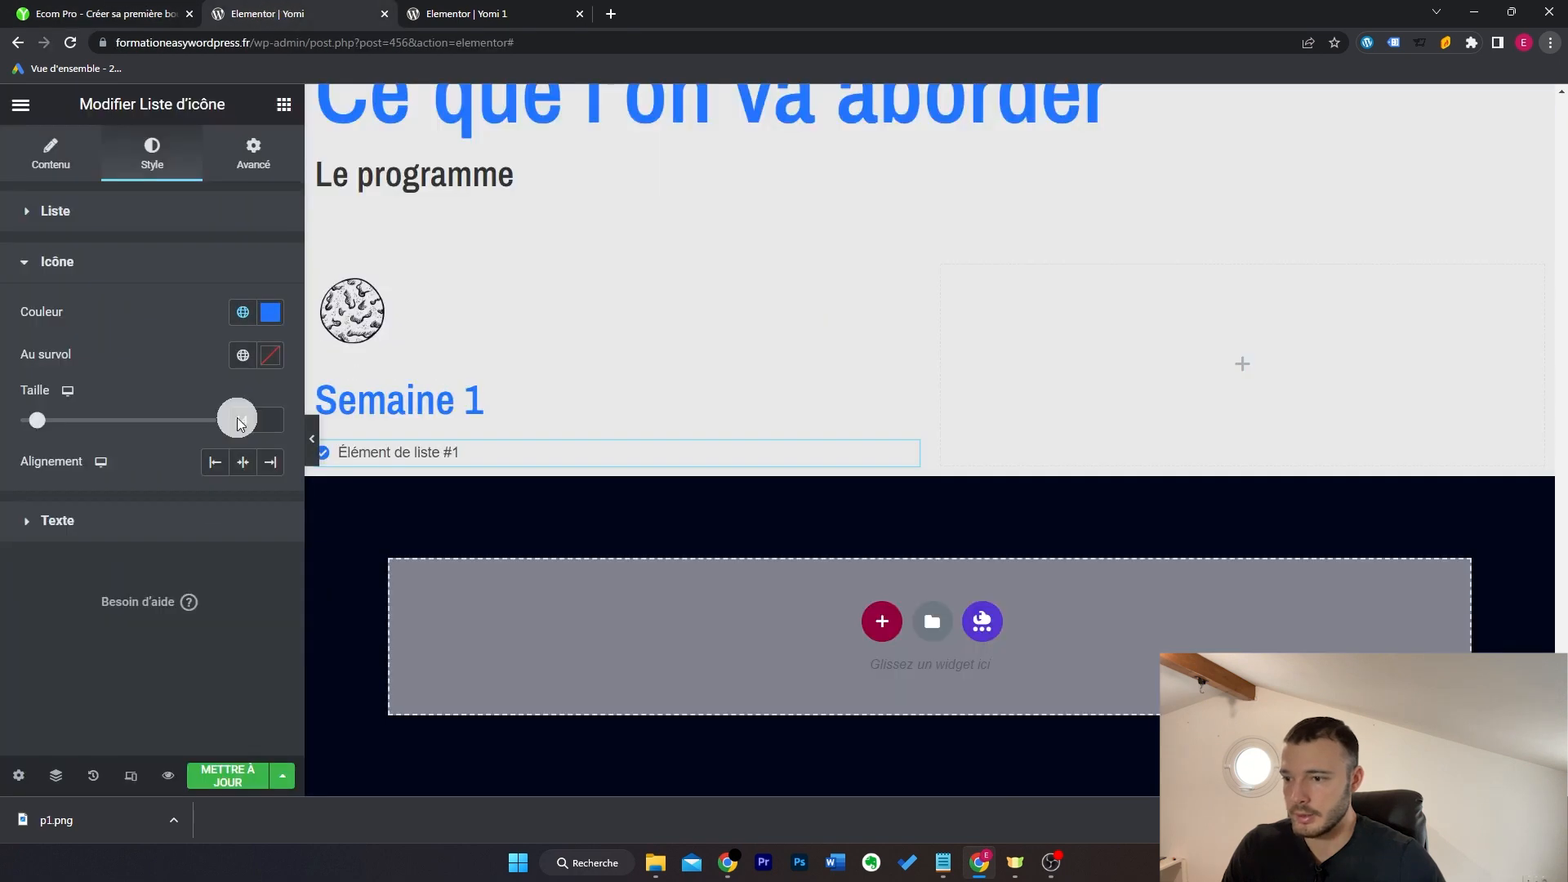
{"action": "left_click", "coordinate": [200, 514]}
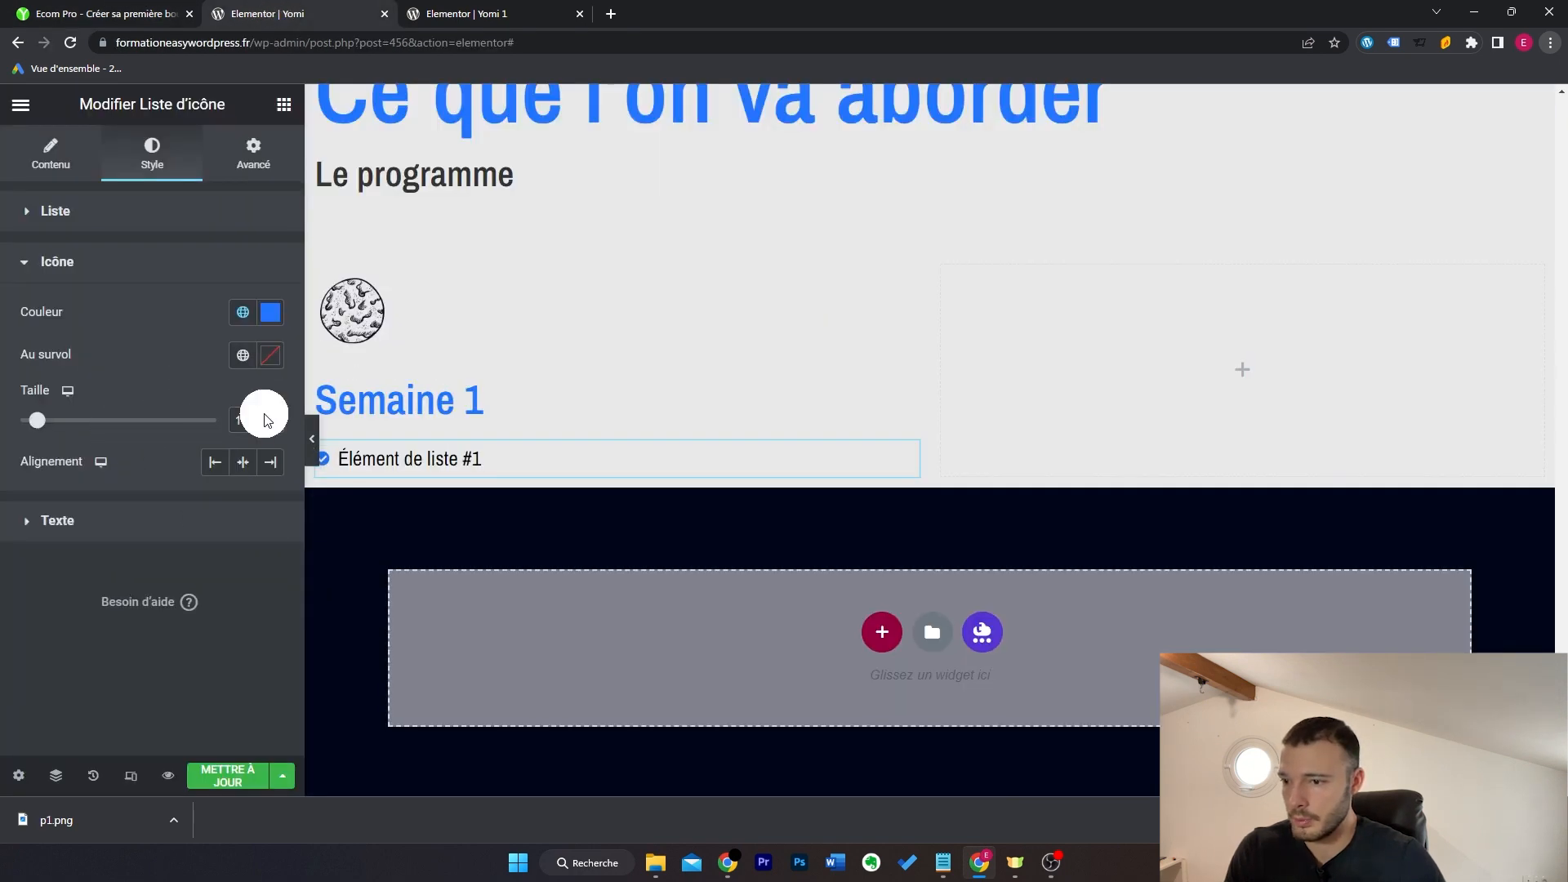
{"action": "left_click", "coordinate": [265, 415]}
Step: Duplicate the list item until the "Semaine 1" list has nine entries, and compare it with the reference page
{"action": "left_click", "coordinate": [59, 169]}
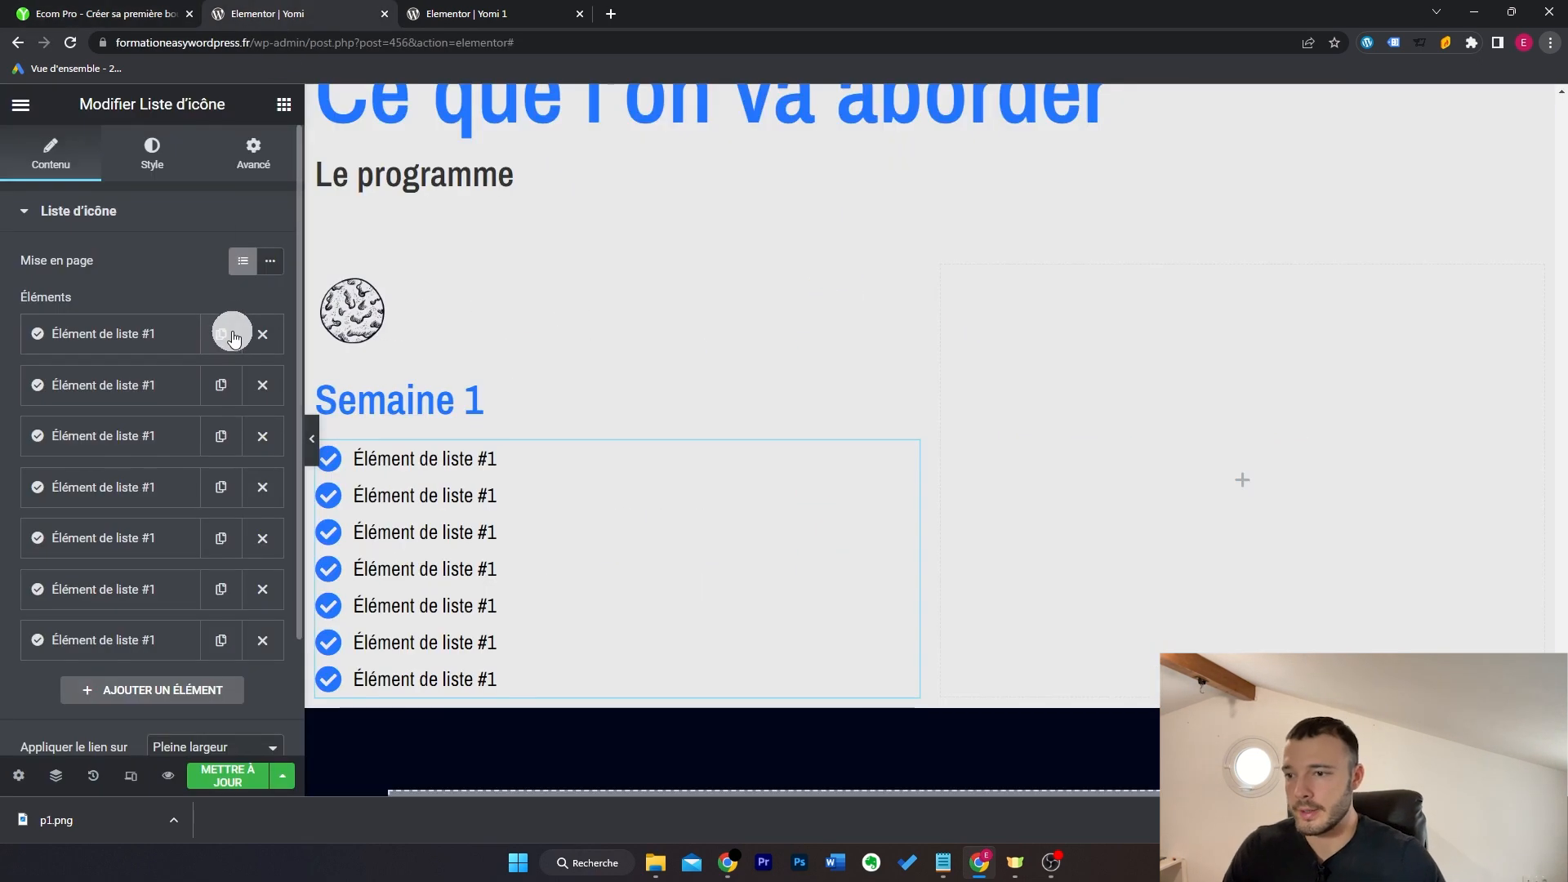
{"action": "left_click", "coordinate": [225, 336]}
{"action": "left_click", "coordinate": [229, 341]}
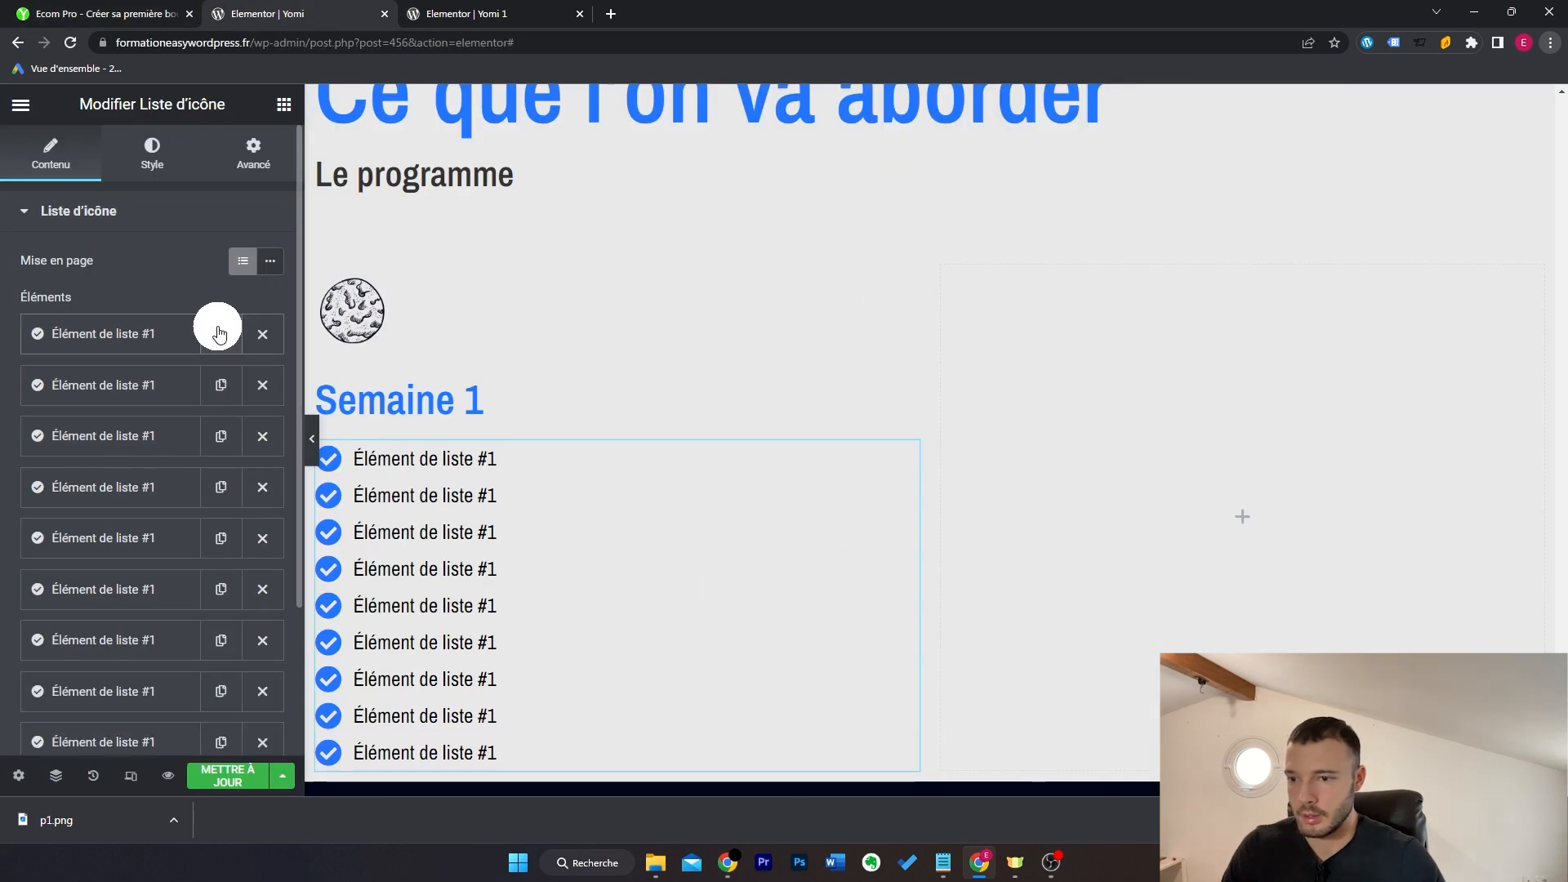
{"action": "scroll", "coordinate": [735, 482], "scroll_direction": "down", "scroll_amount": 1}
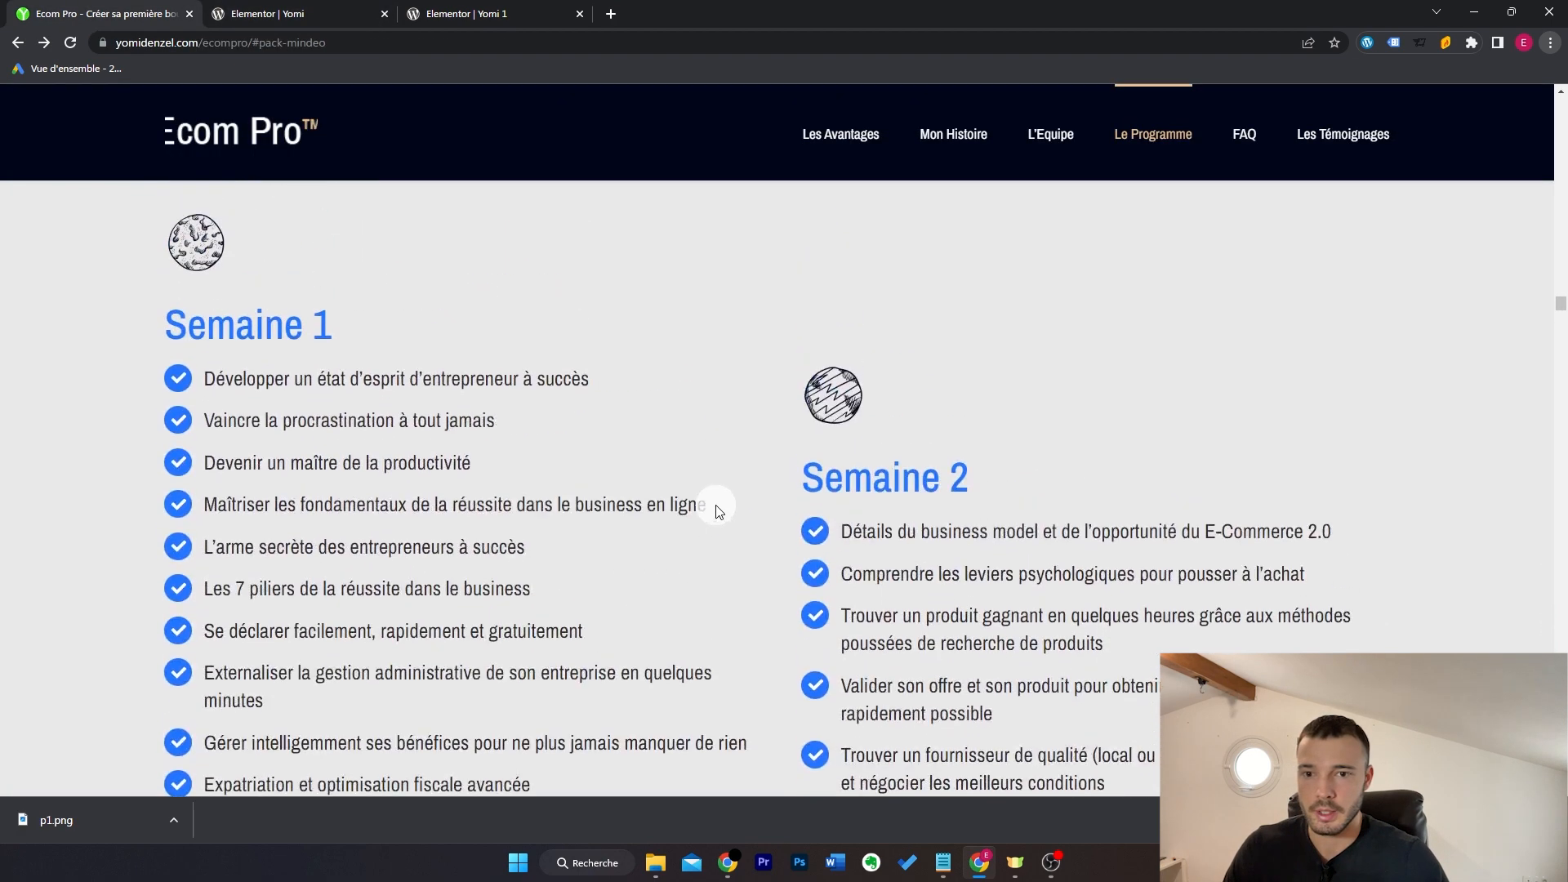
{"action": "scroll", "coordinate": [719, 511], "scroll_direction": "down", "scroll_amount": 1}
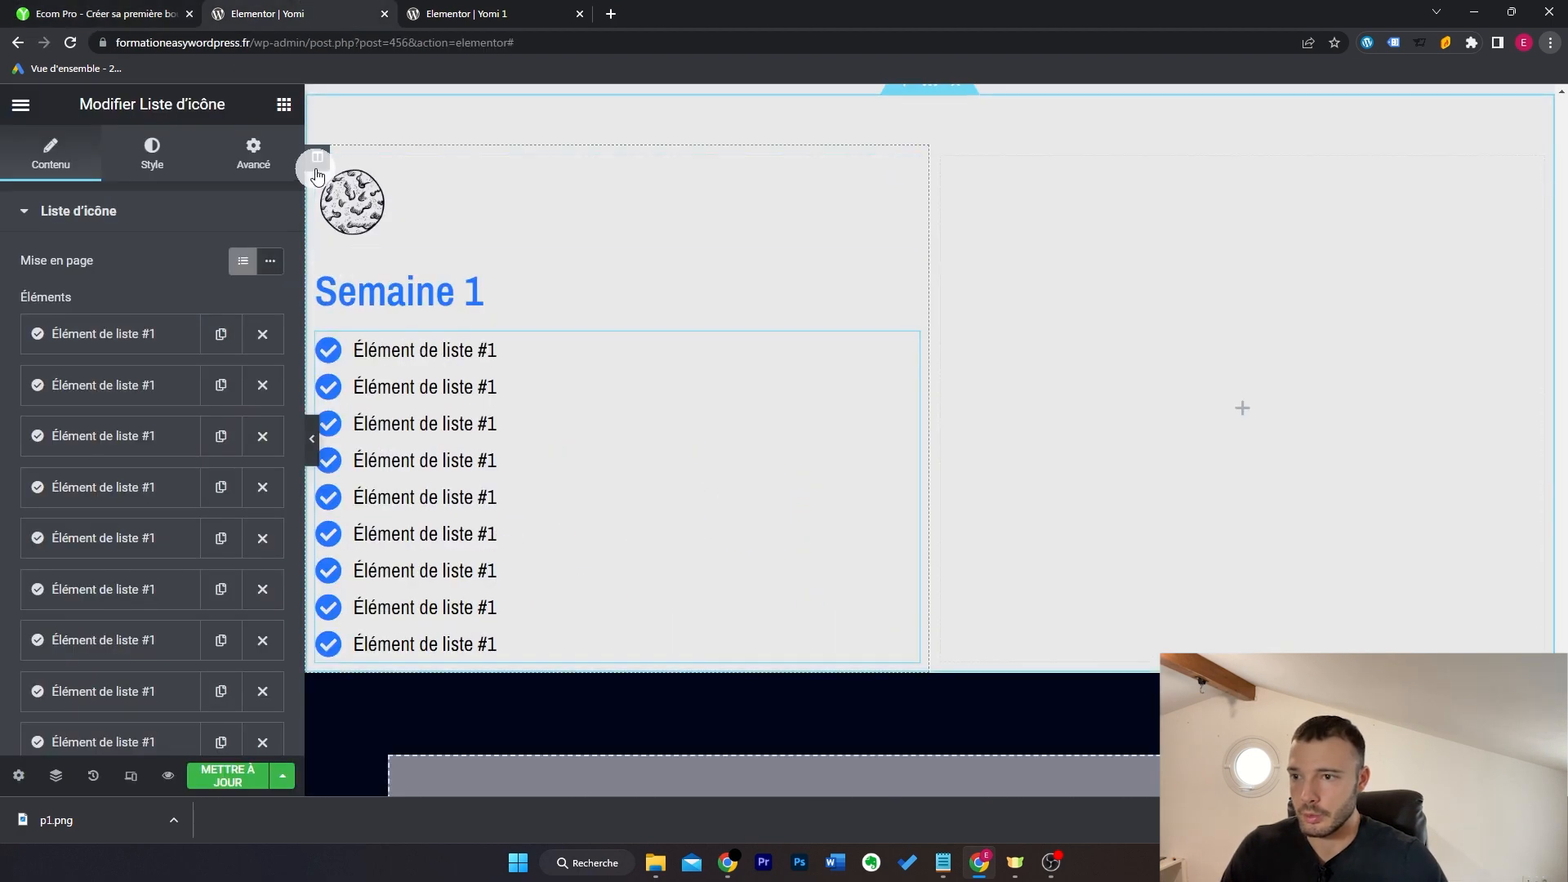
Step: Duplicate the "Semaine 1" column and delete the empty column beside it
{"action": "right_click", "coordinate": [316, 169]}
{"action": "left_click", "coordinate": [403, 218]}
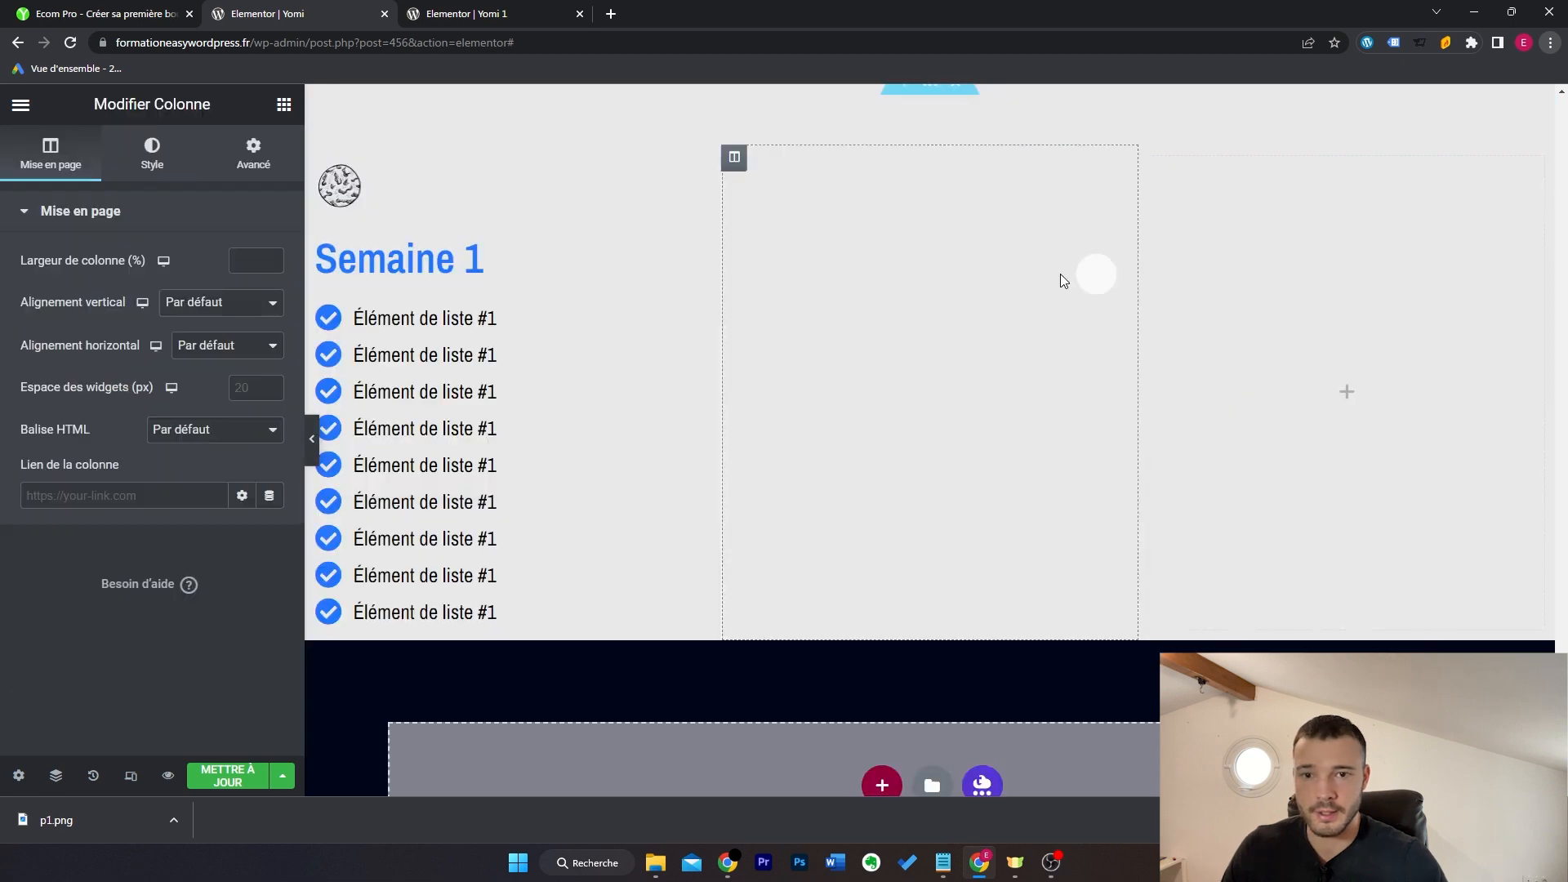
{"action": "scroll", "coordinate": [1102, 282], "scroll_direction": "up", "scroll_amount": 1}
{"action": "right_click", "coordinate": [1151, 265]}
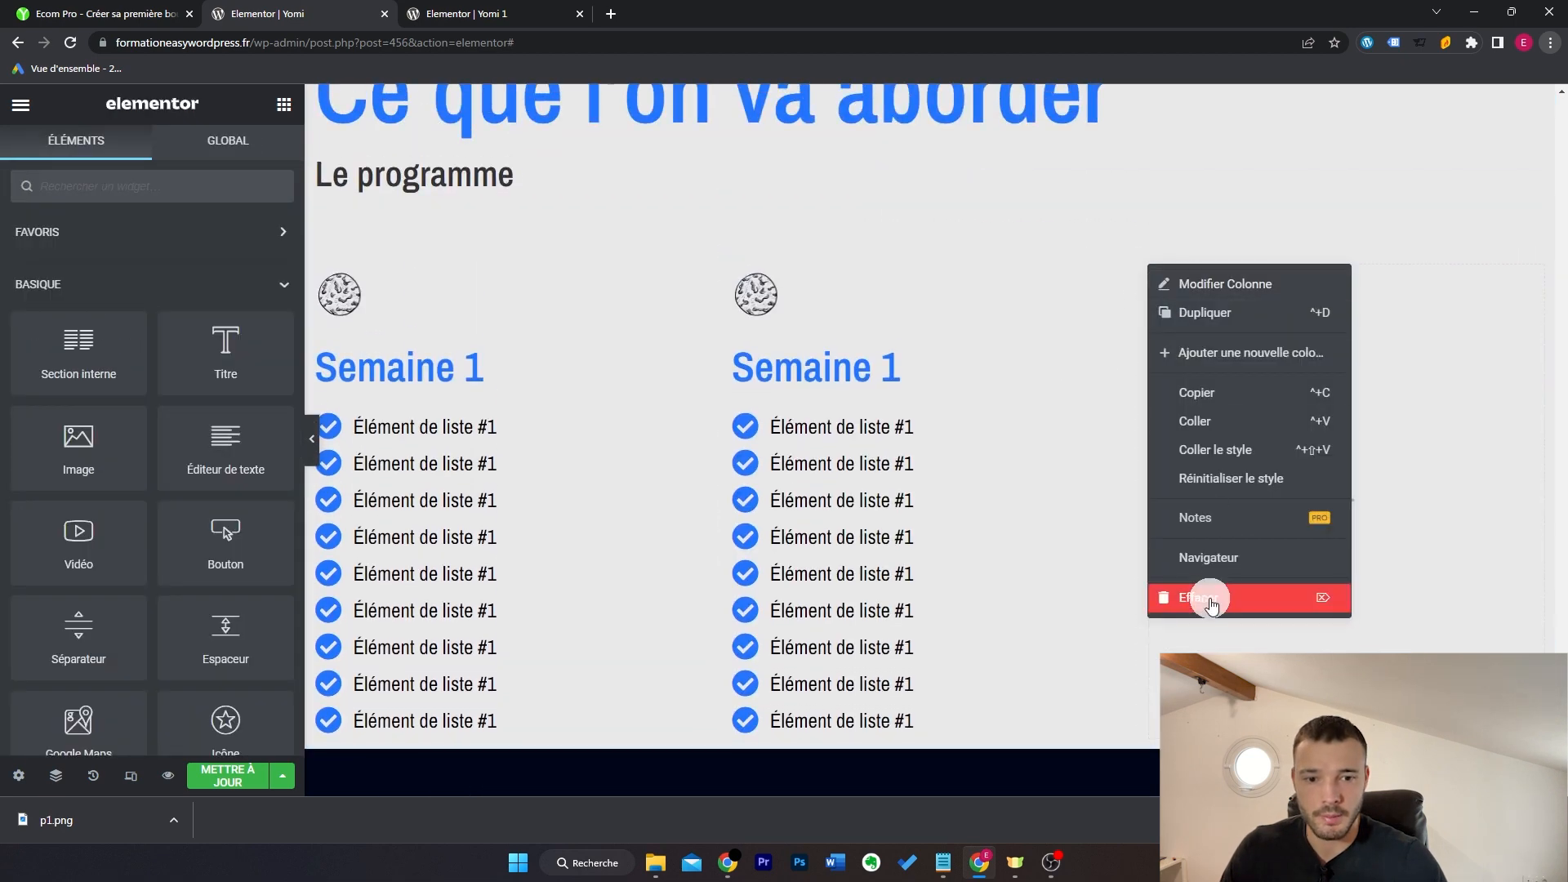
{"action": "left_click", "coordinate": [1212, 604]}
{"action": "scroll", "coordinate": [1054, 433], "scroll_direction": "down", "scroll_amount": 1}
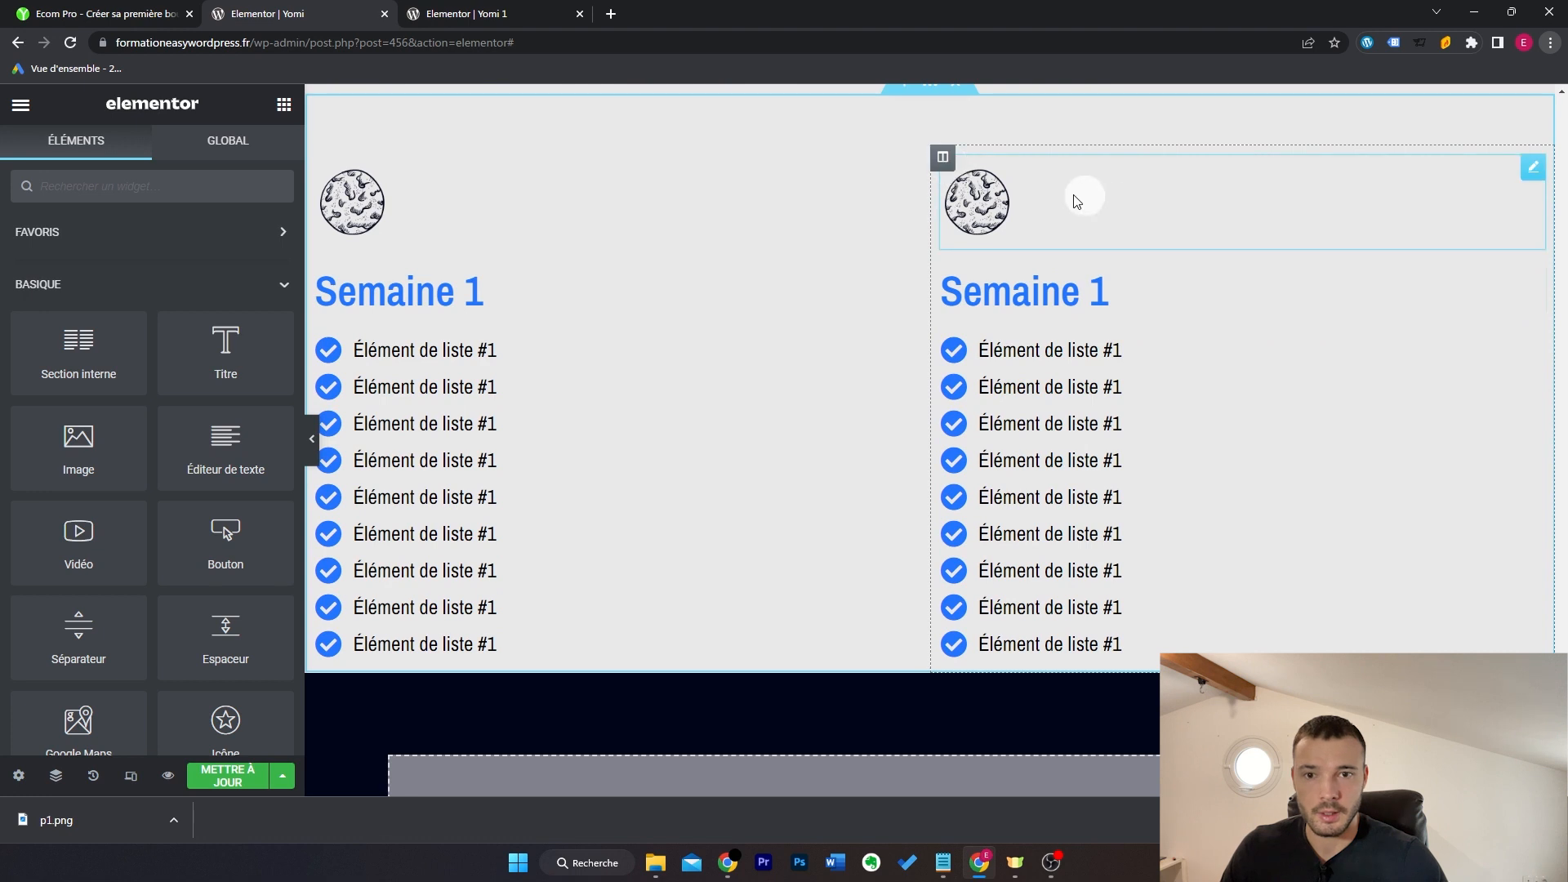
Step: Unlink the margins of the duplicated column and set its top margin to 100 px to match the reference page's offset
{"action": "left_click", "coordinate": [942, 157]}
{"action": "left_click", "coordinate": [253, 152]}
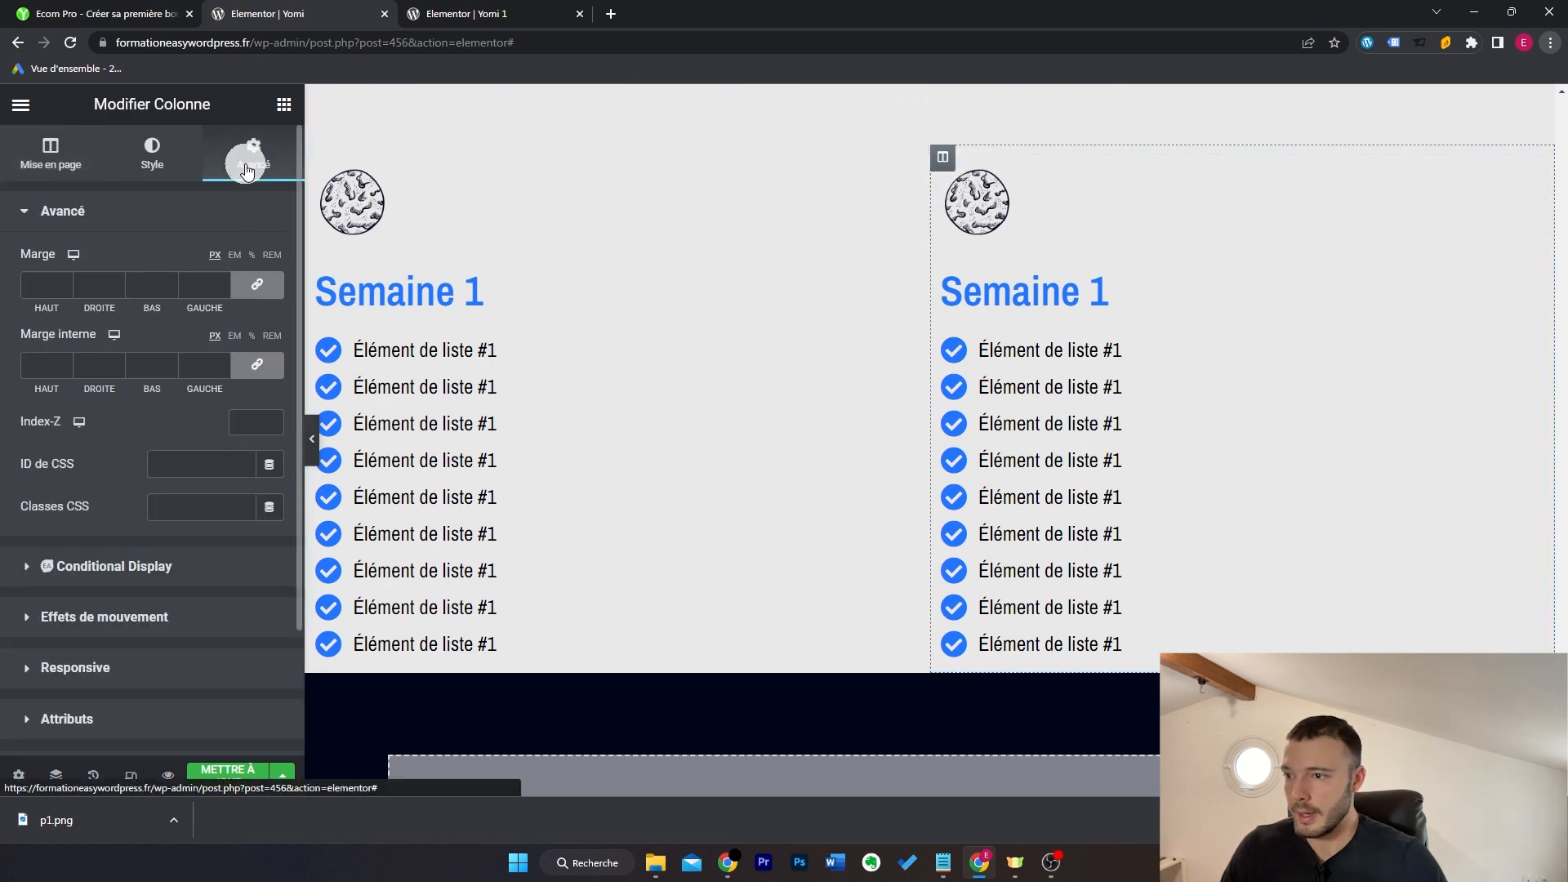
{"action": "left_click", "coordinate": [255, 285]}
{"action": "left_click", "coordinate": [63, 311]}
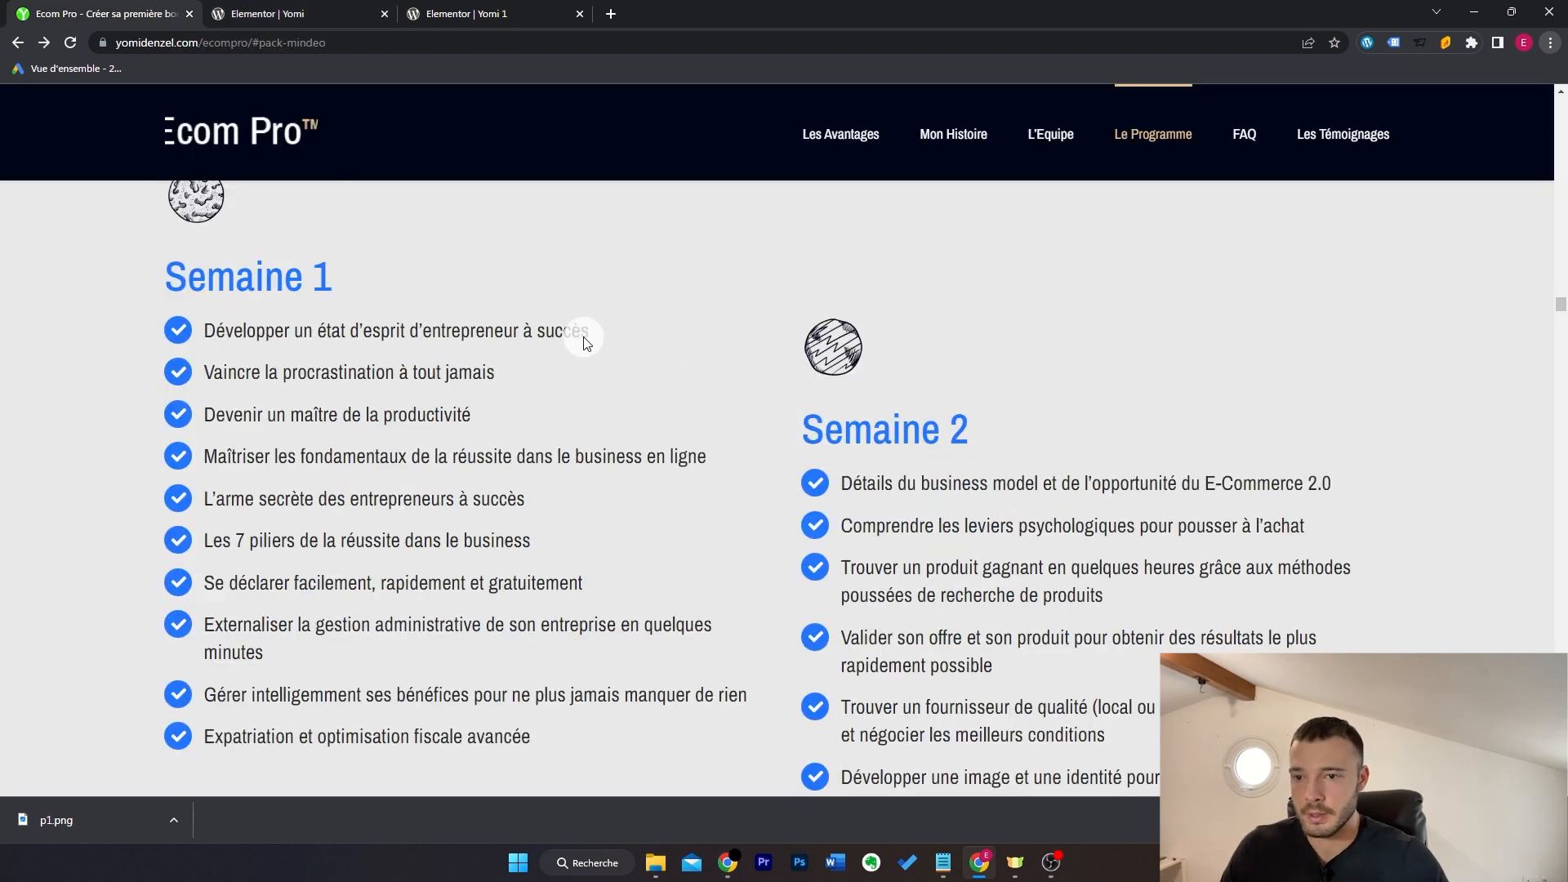
{"action": "double_click", "coordinate": [541, 339]}
{"action": "left_click", "coordinate": [612, 336]}
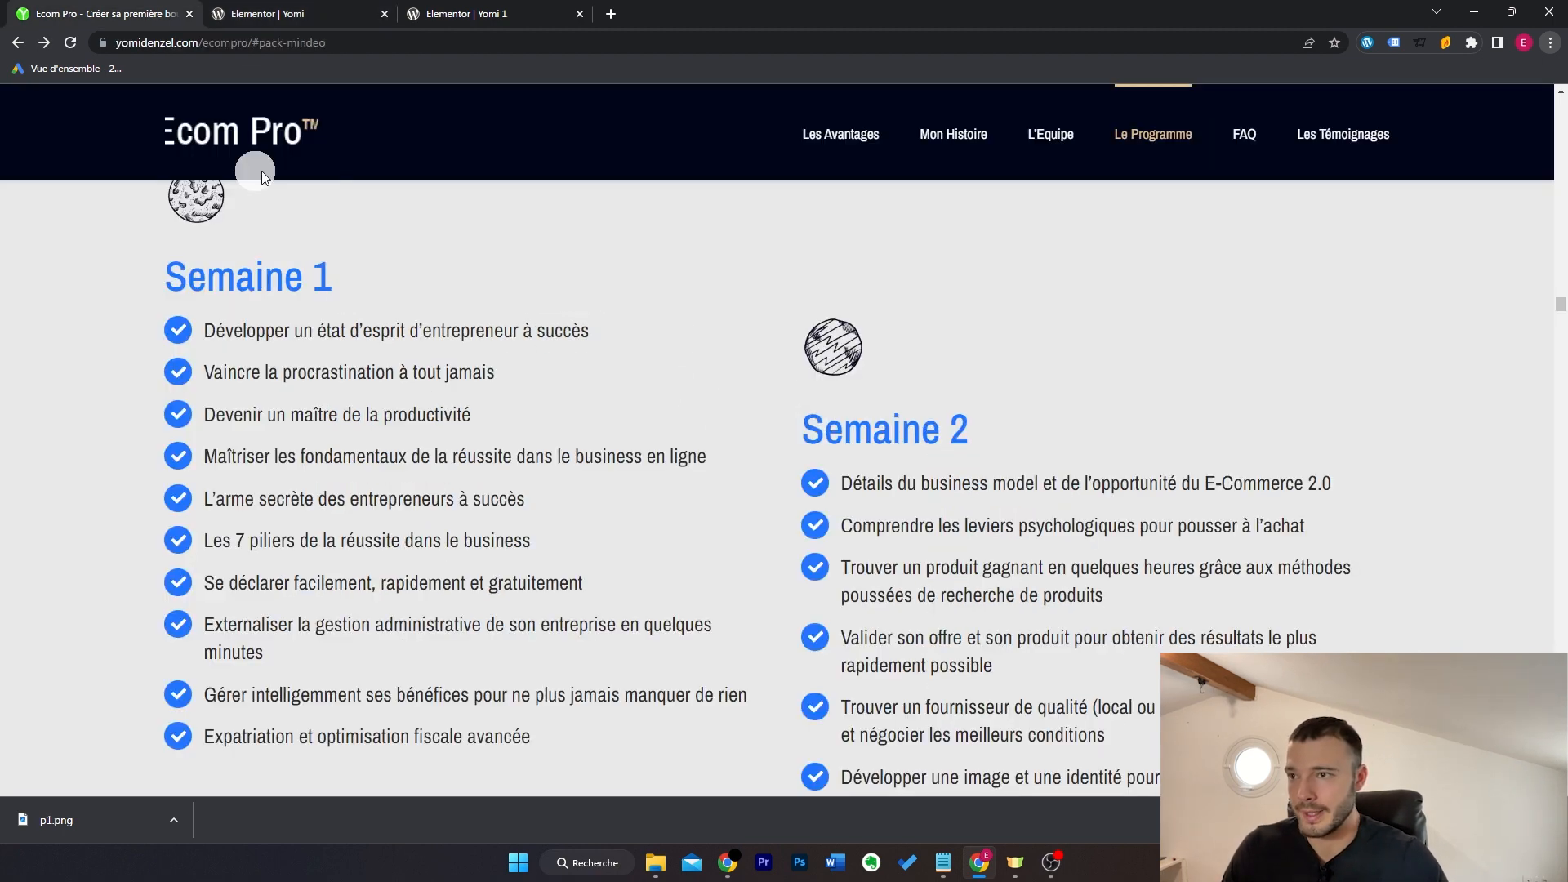
{"action": "left_click", "coordinate": [269, 14]}
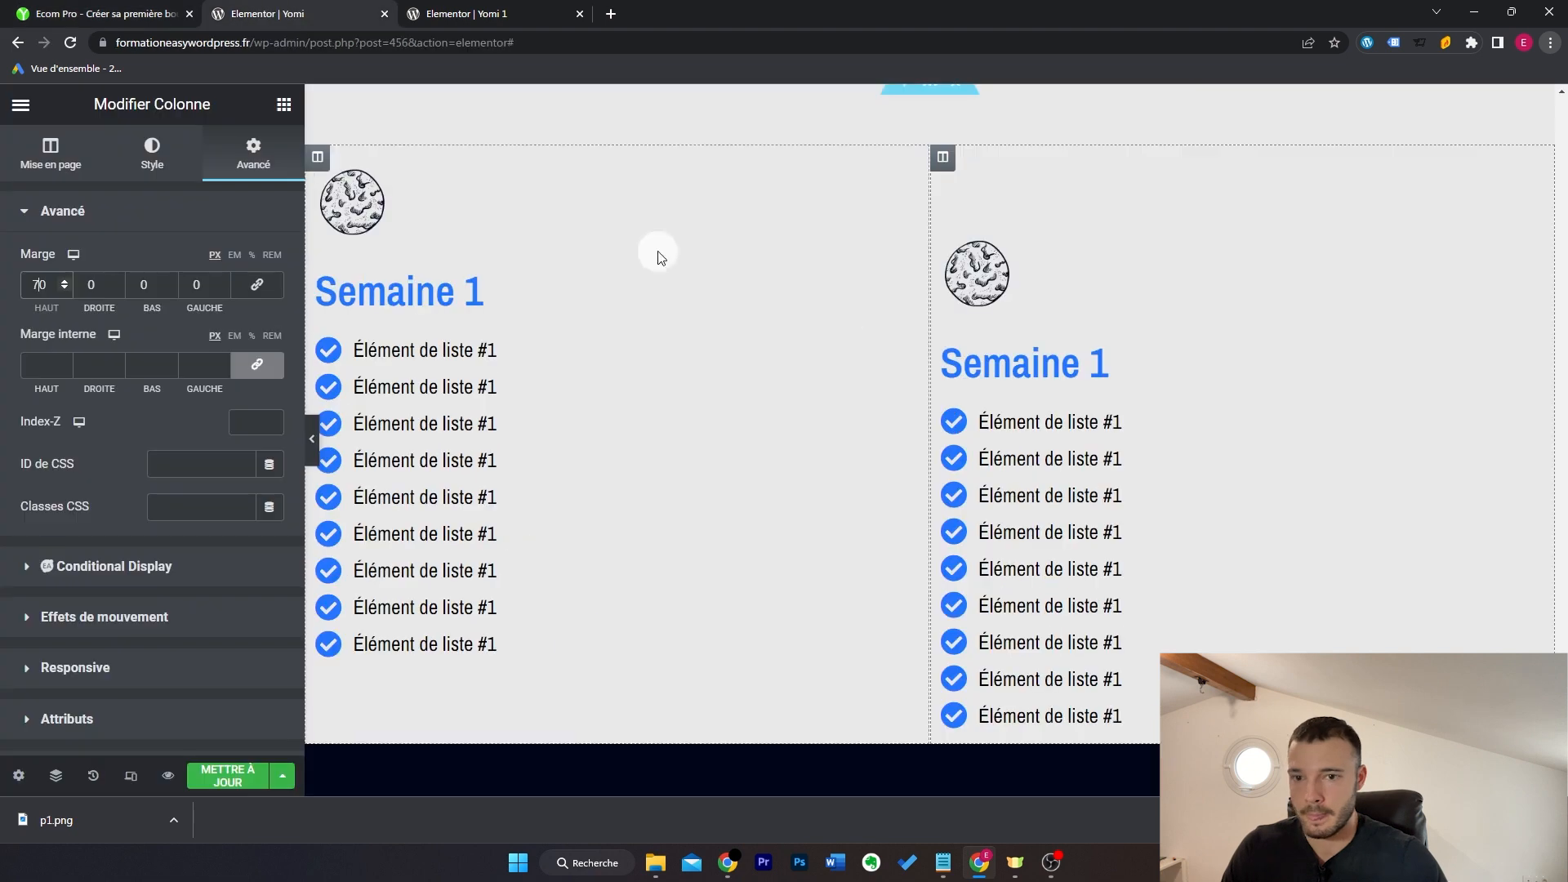
{"action": "left_click", "coordinate": [38, 287]}
{"action": "type", "text": "100"}
Step: Change the duplicated column's title to "Semaine 2"
{"action": "left_click", "coordinate": [1533, 445]}
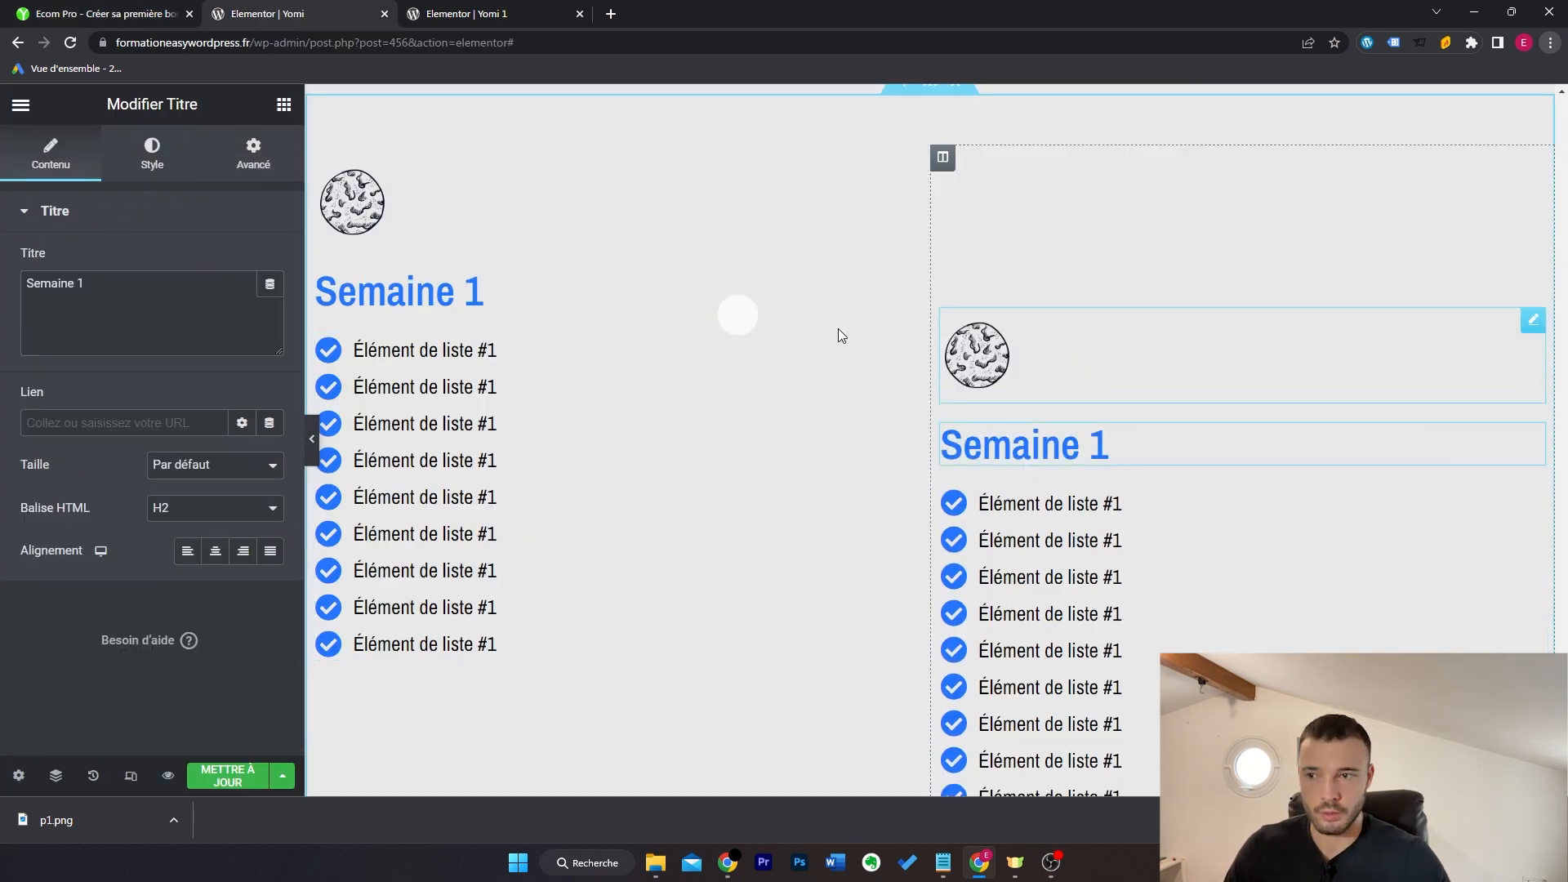
{"action": "left_click", "coordinate": [135, 294]}
{"action": "key", "text": "BackSpace"}
{"action": "type", "text": "2"}
Step: Duplicate the icon list in both the "Semaine 1" and "Semaine 2" columns
{"action": "scroll", "coordinate": [624, 294], "scroll_direction": "down", "scroll_amount": 3}
{"action": "right_click", "coordinate": [625, 294]}
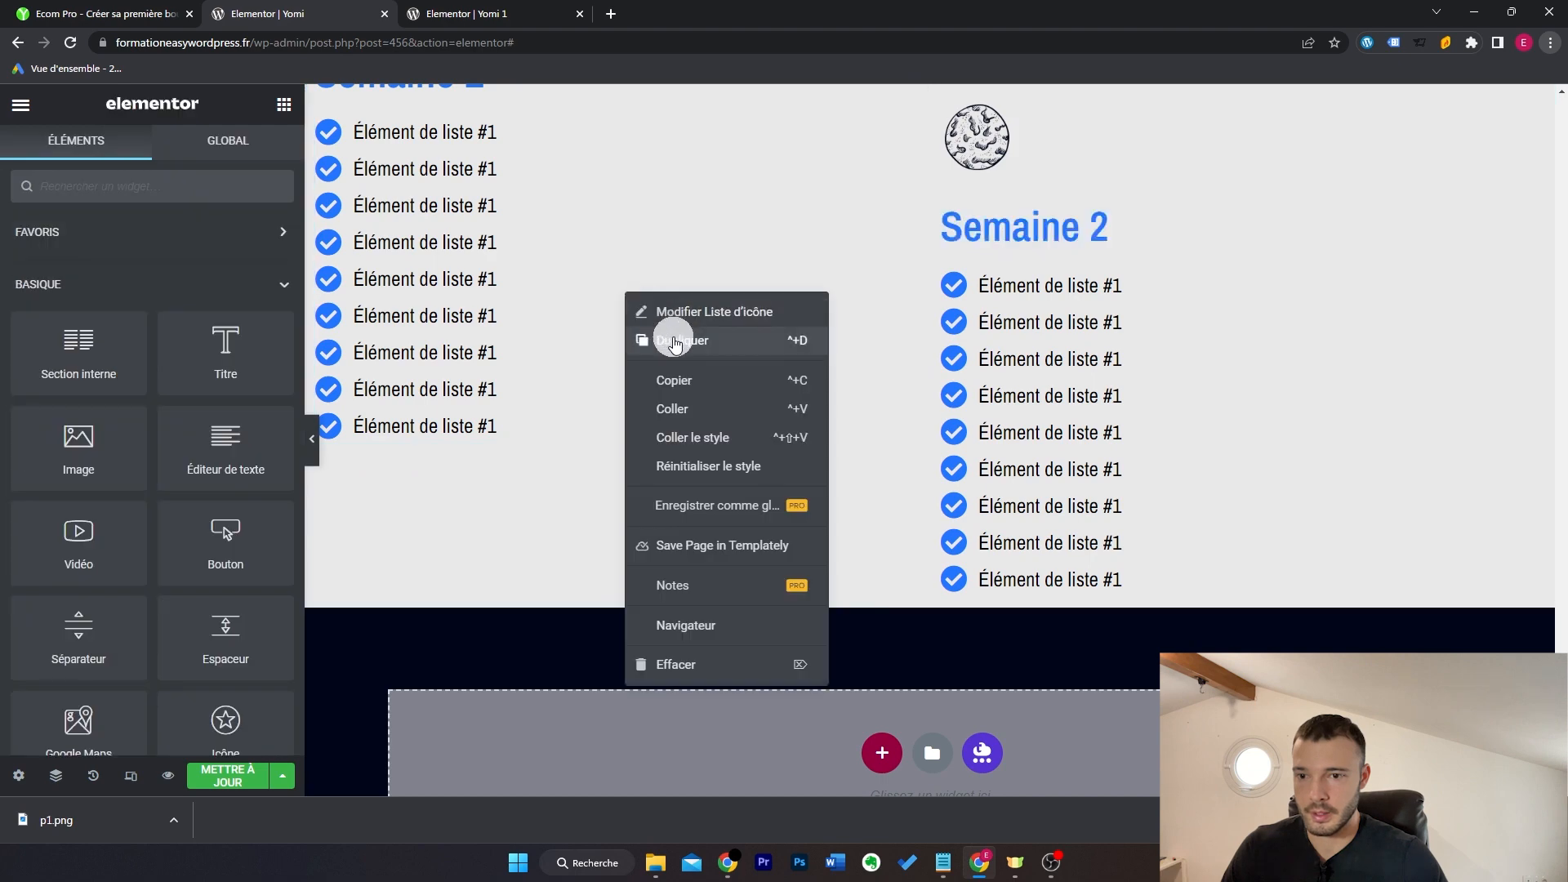
{"action": "left_click", "coordinate": [674, 343]}
{"action": "right_click", "coordinate": [1051, 346]}
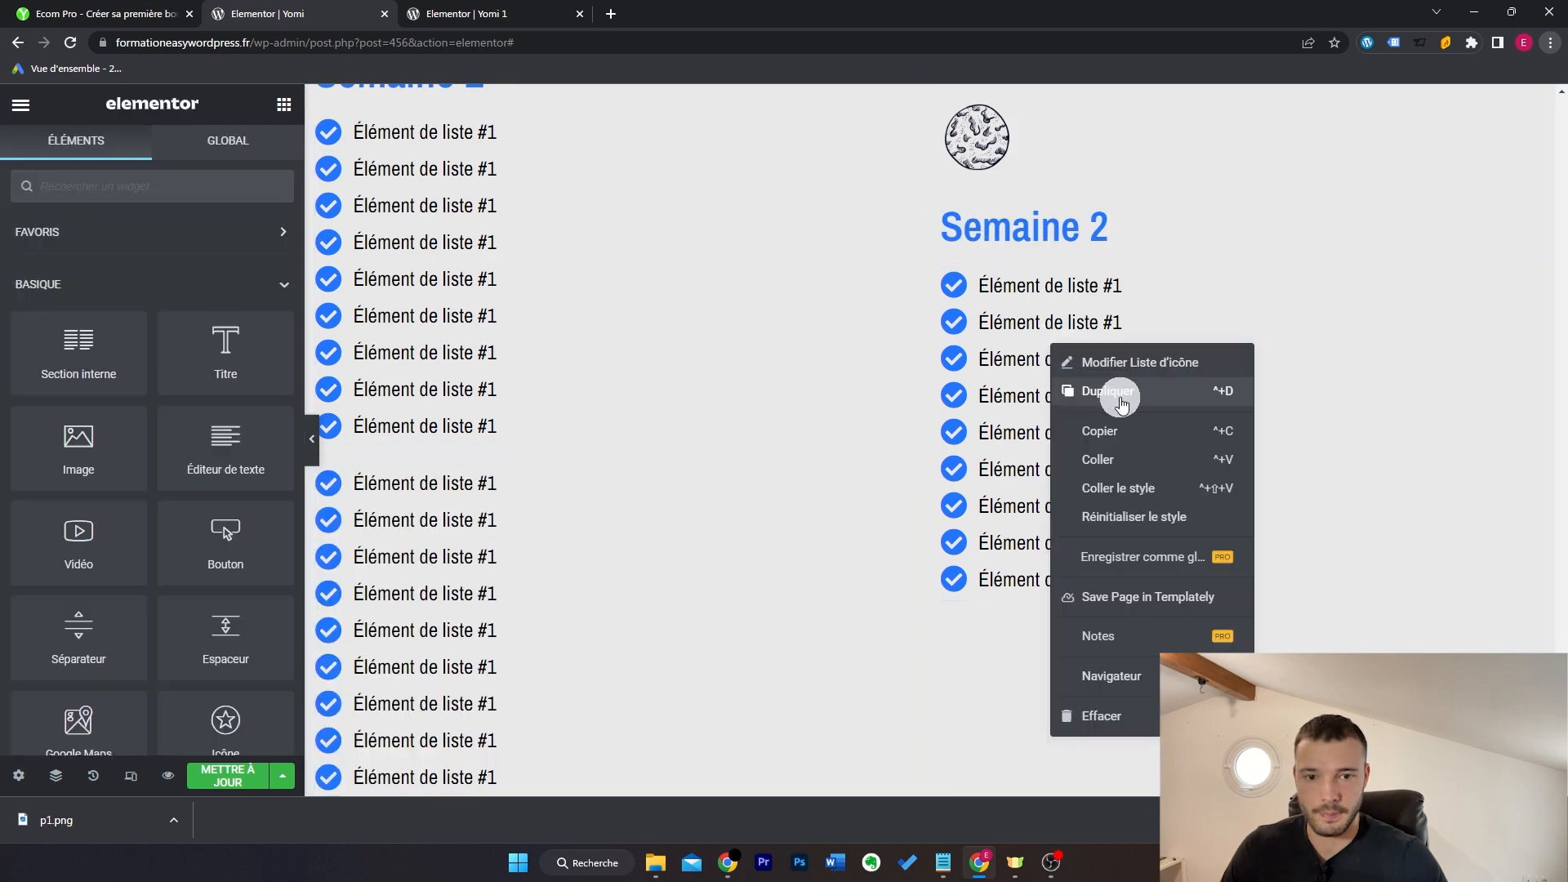
{"action": "left_click", "coordinate": [1121, 392]}
Step: Copy the planet icon above the first column's second list and title the second lists "Semaine 3" and "Semaine 4"
{"action": "scroll", "coordinate": [518, 210], "scroll_direction": "up", "scroll_amount": 3}
{"action": "right_click", "coordinate": [521, 206]}
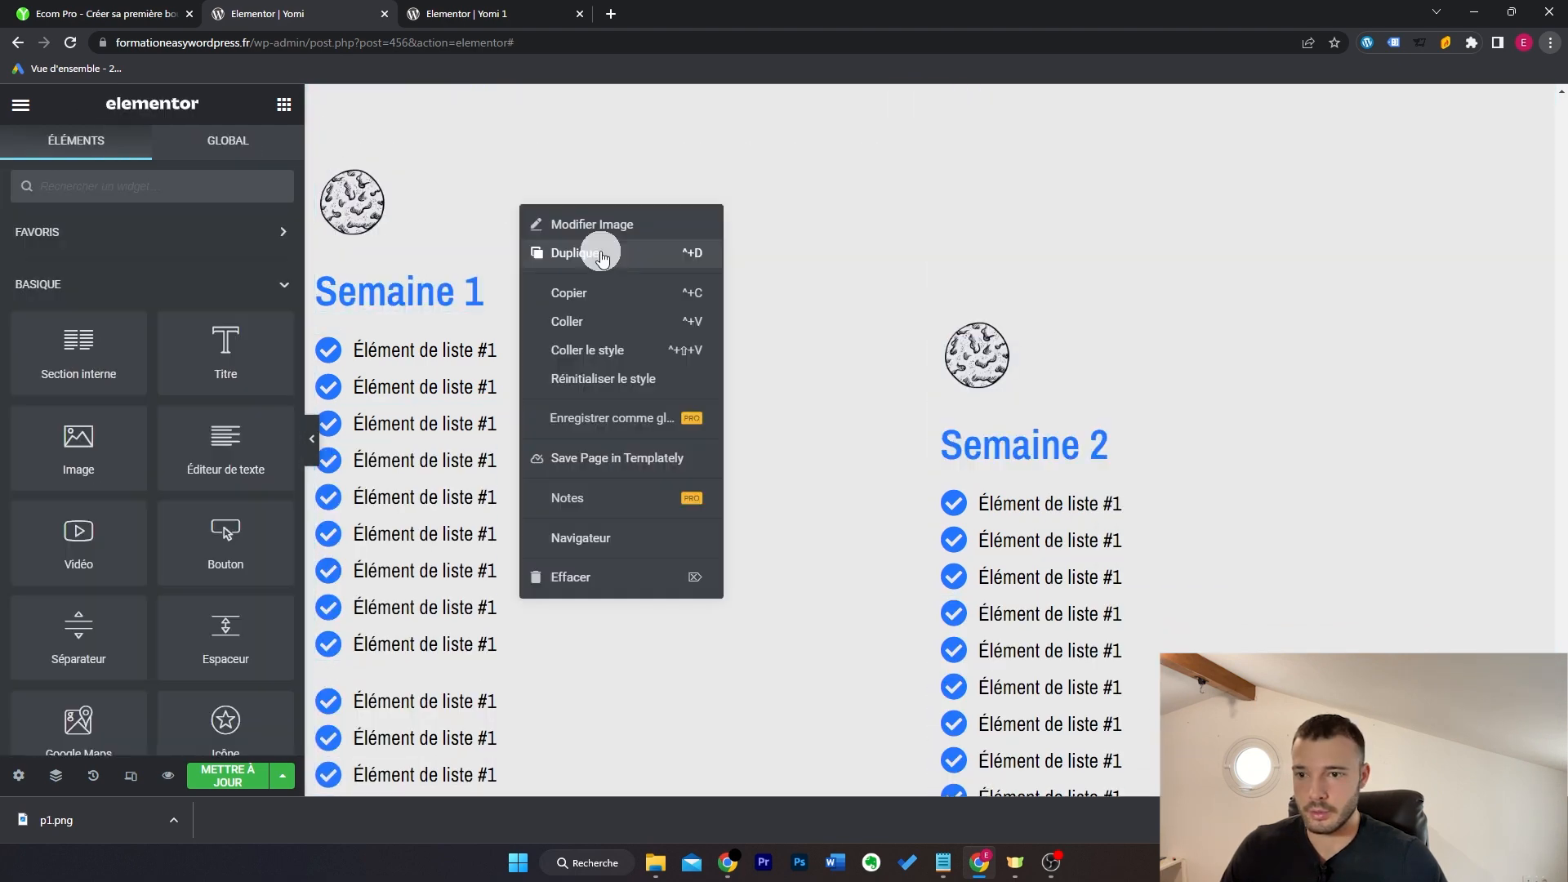
{"action": "left_click", "coordinate": [615, 292]}
{"action": "scroll", "coordinate": [553, 413], "scroll_direction": "down", "scroll_amount": 3}
{"action": "right_click", "coordinate": [555, 392]}
{"action": "left_click", "coordinate": [595, 494]}
{"action": "left_click", "coordinate": [198, 324]}
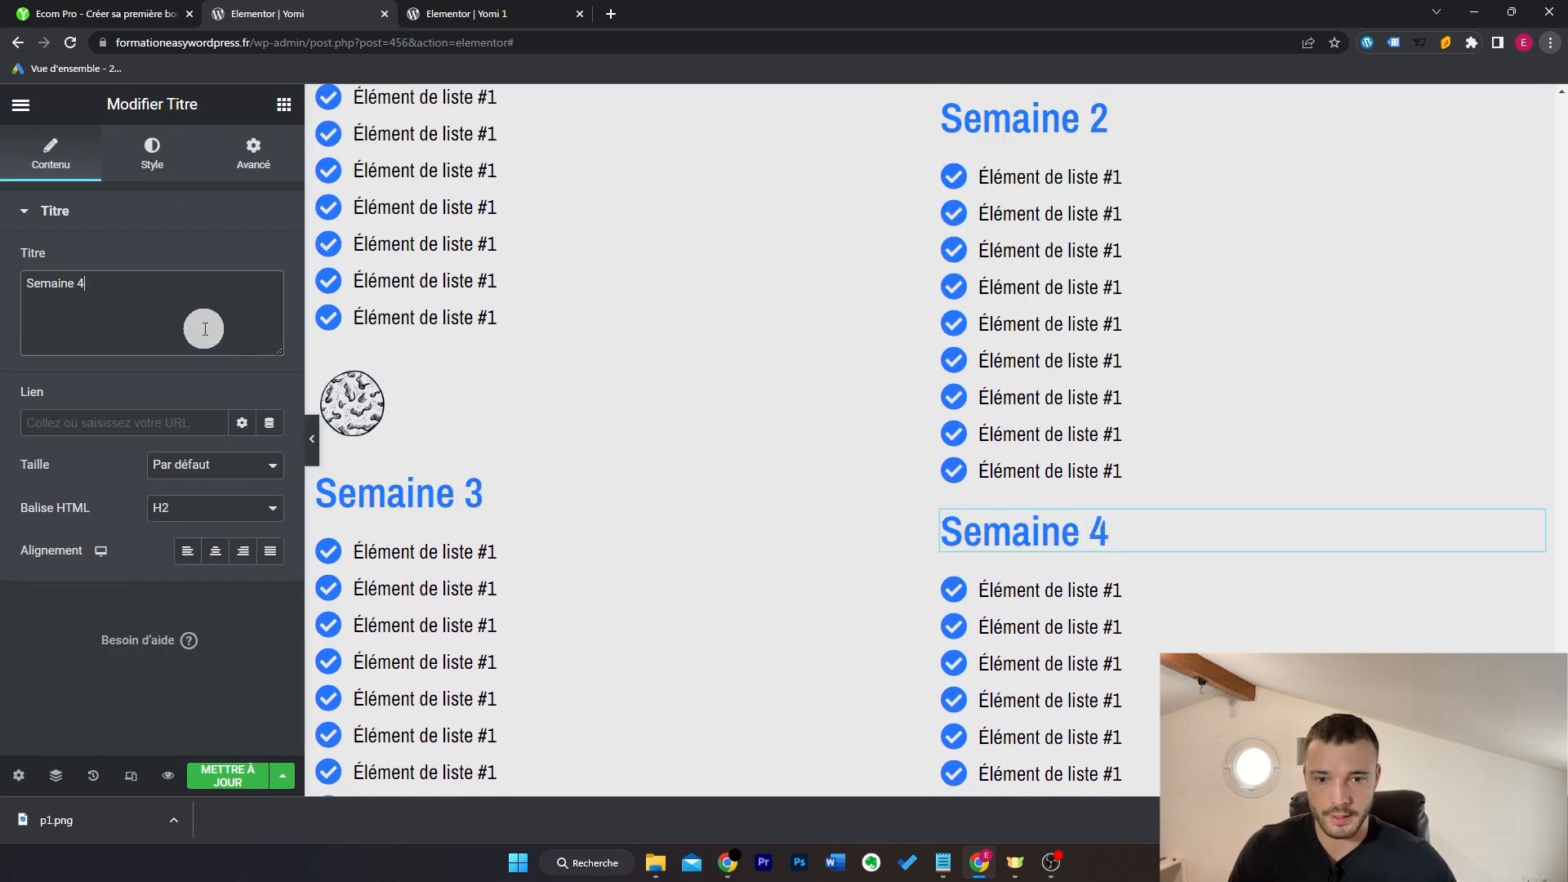
Step: Set a 30 px top margin on the planet icons above "Semaine 3" and "Semaine 4", with the margin values unlinked
{"action": "left_click", "coordinate": [903, 374]}
{"action": "left_click", "coordinate": [253, 155]}
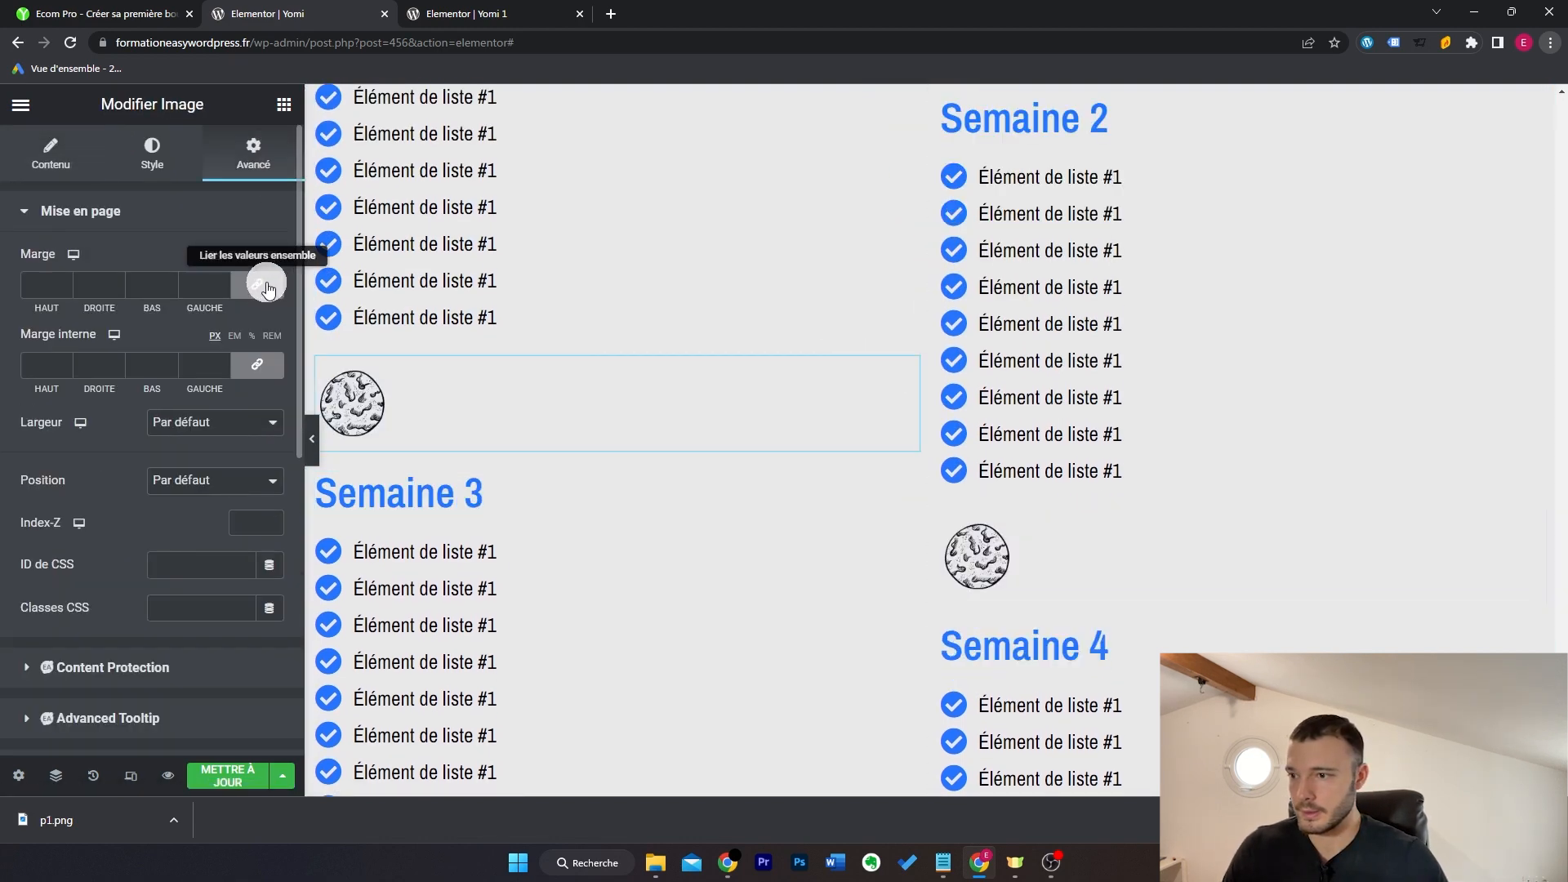
{"action": "left_click", "coordinate": [268, 287]}
{"action": "left_click", "coordinate": [51, 277]}
{"action": "type", "text": "30"}
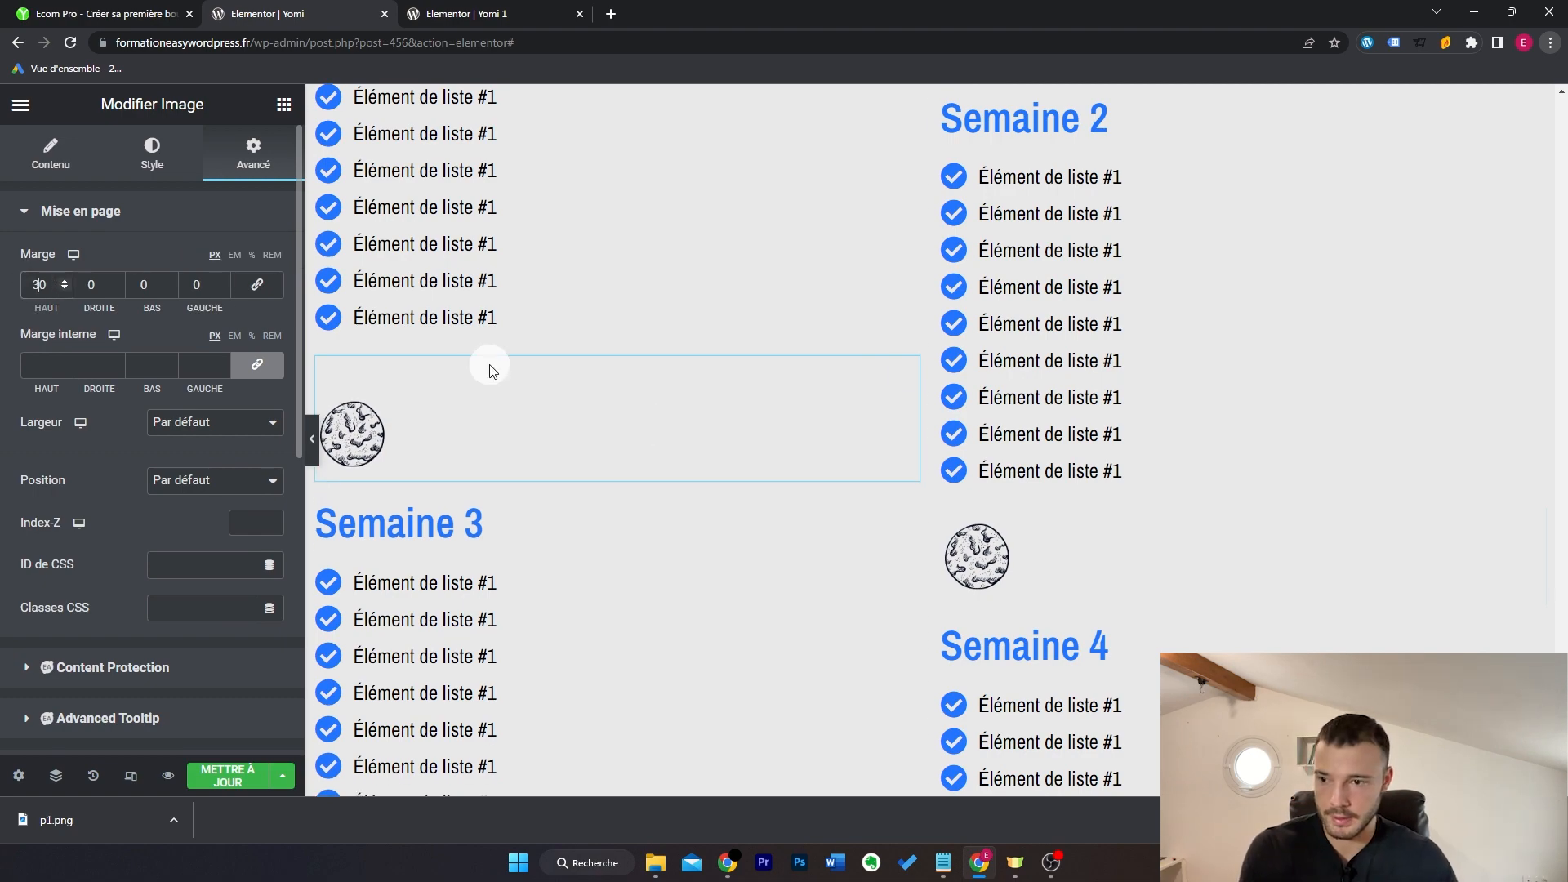
{"action": "left_click", "coordinate": [1542, 541]}
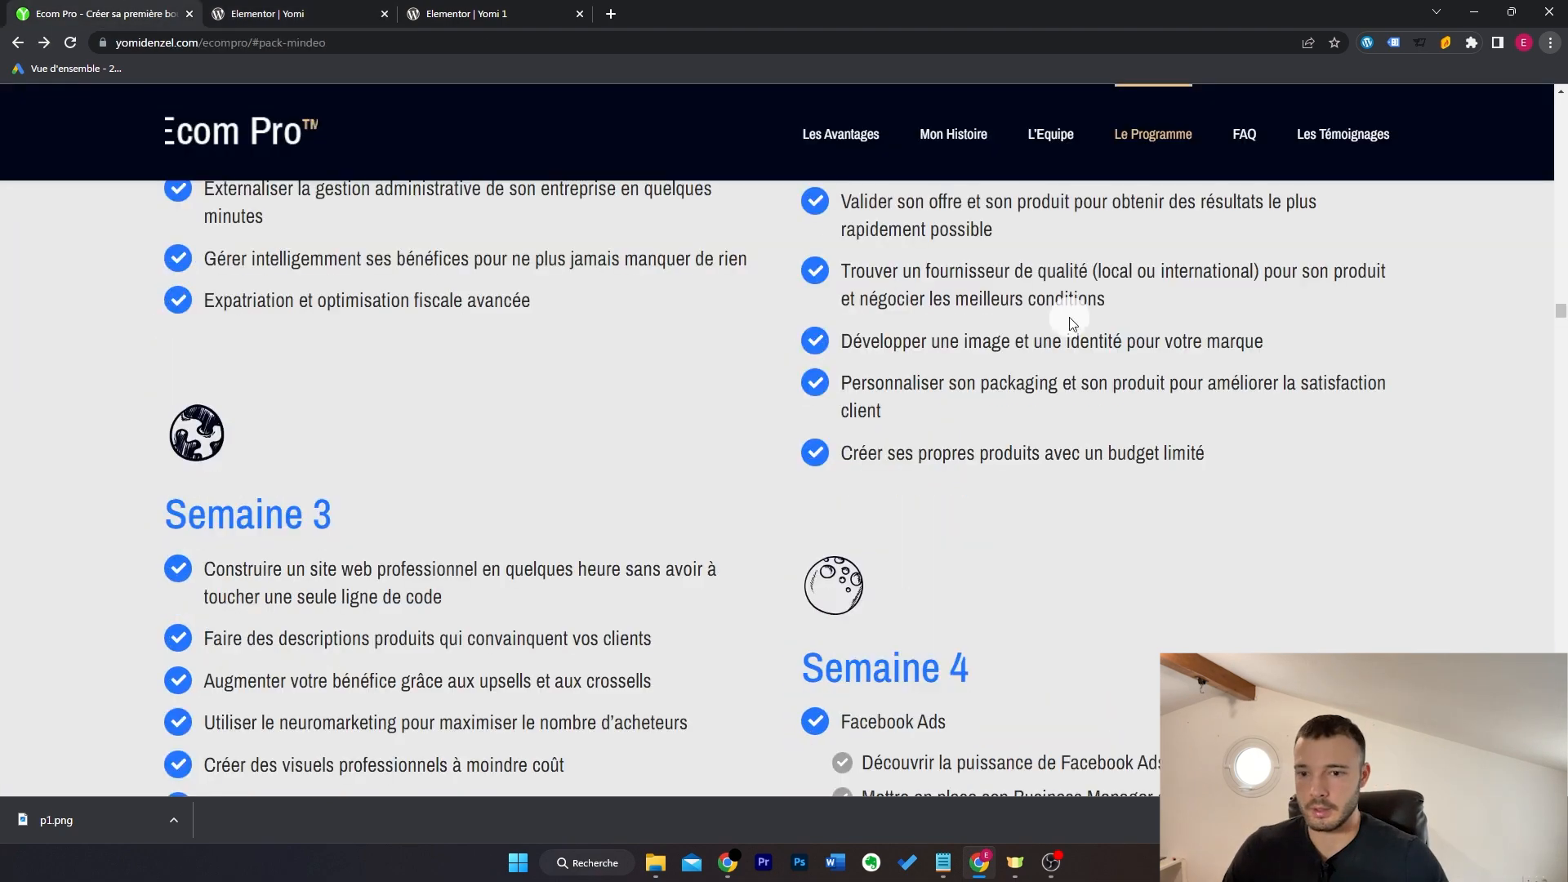
Step: Compare the four rebuilt weekly blocks, previewed without the editing panel, with the programme section on the reference page
{"action": "scroll", "coordinate": [1193, 362], "scroll_direction": "down", "scroll_amount": 4}
{"action": "scroll", "coordinate": [1225, 370], "scroll_direction": "up", "scroll_amount": 4}
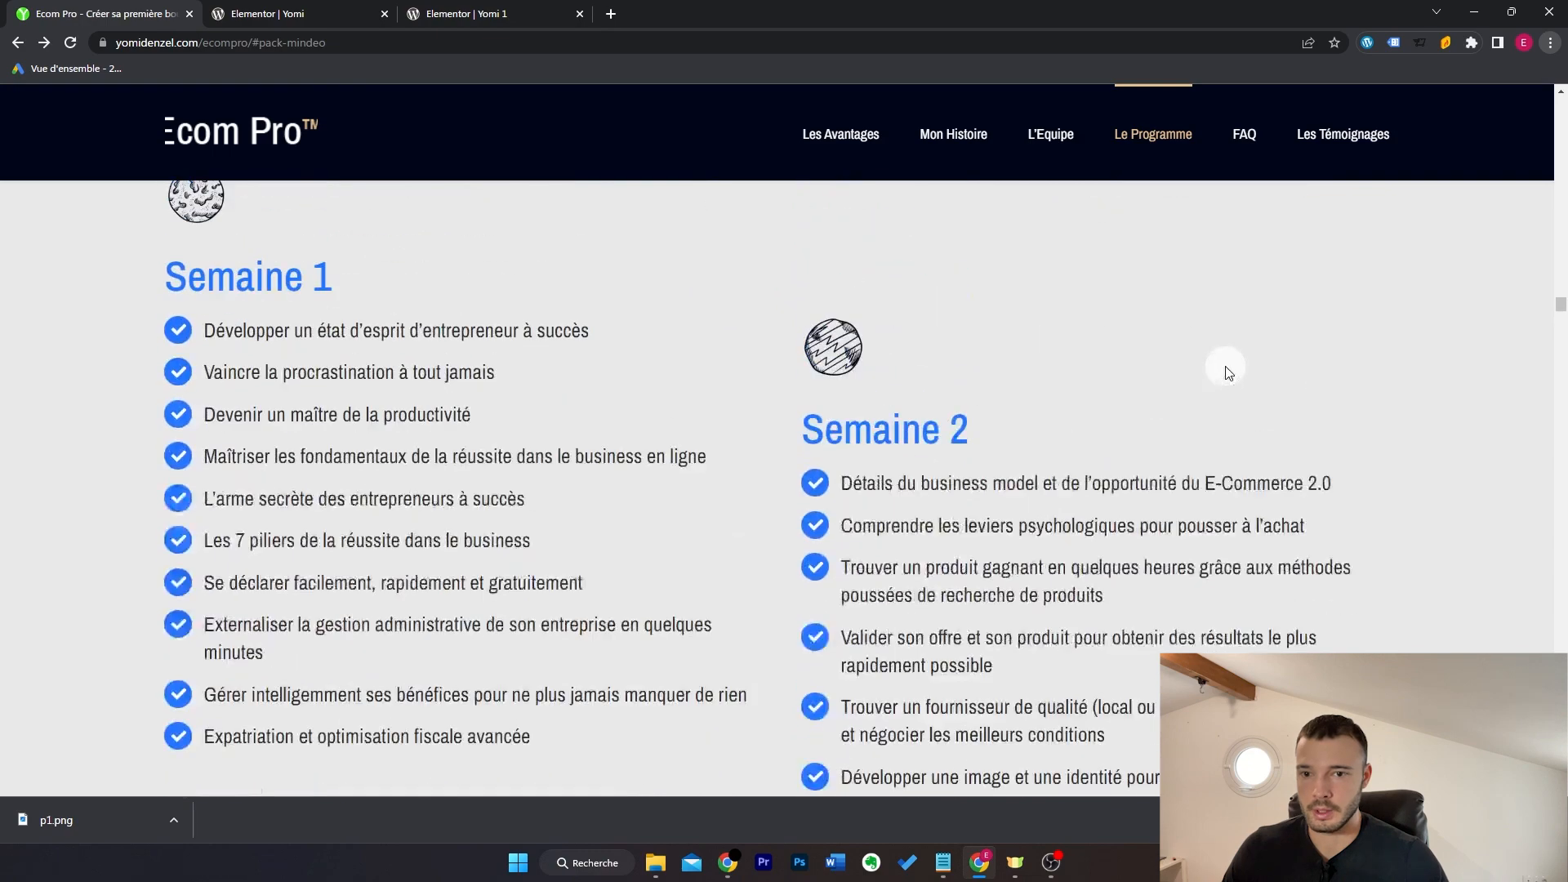
{"action": "scroll", "coordinate": [1229, 367], "scroll_direction": "down", "scroll_amount": 9}
{"action": "key", "text": "ctrl+Tab"}
{"action": "scroll", "coordinate": [1155, 238], "scroll_direction": "up", "scroll_amount": 5}
{"action": "scroll", "coordinate": [1238, 333], "scroll_direction": "down", "scroll_amount": 12}
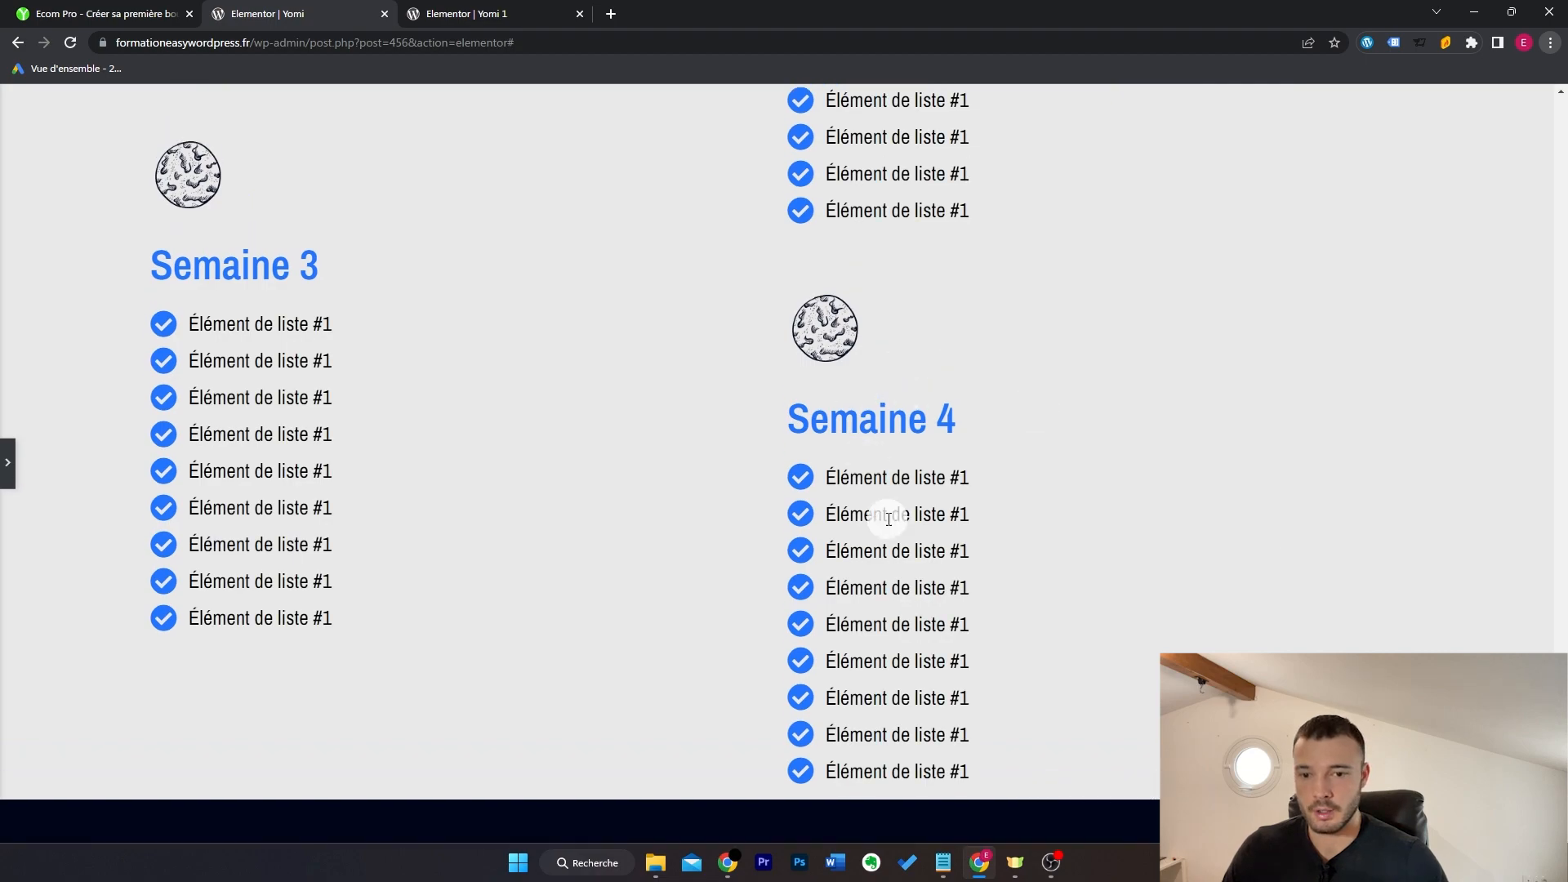
Step: Examine the indented grey sub-lists under "Semaine 4" to "Semaine 6" on the reference page and return to the page editor
{"action": "key", "text": "ctrl+shift+Tab"}
{"action": "scroll", "coordinate": [735, 396], "scroll_direction": "down", "scroll_amount": 3}
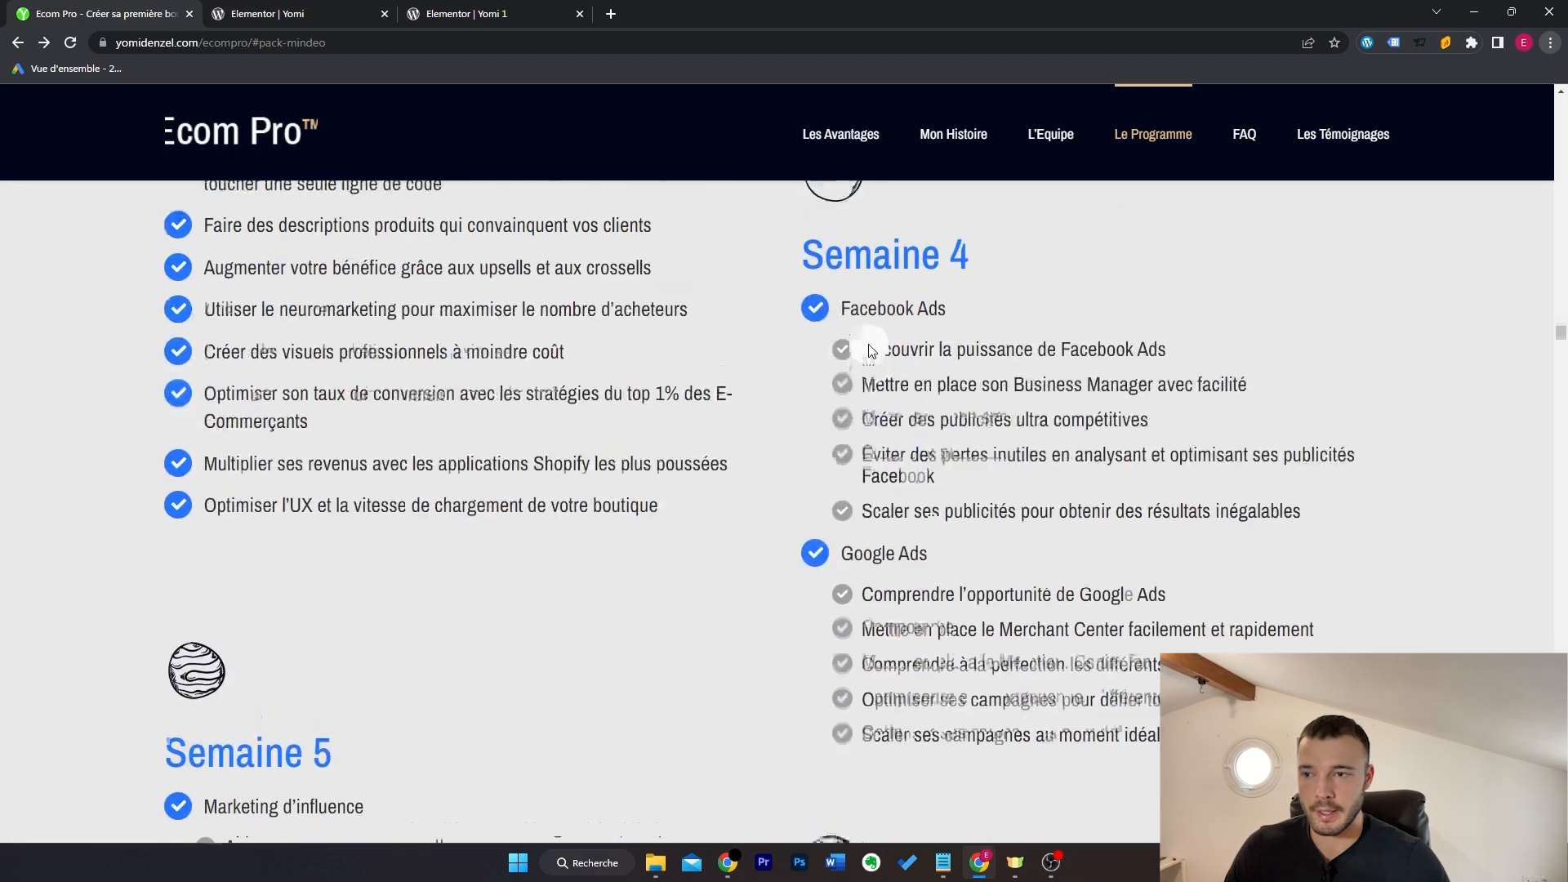
{"action": "scroll", "coordinate": [872, 349], "scroll_direction": "up", "scroll_amount": 5}
{"action": "scroll", "coordinate": [872, 350], "scroll_direction": "down", "scroll_amount": 12}
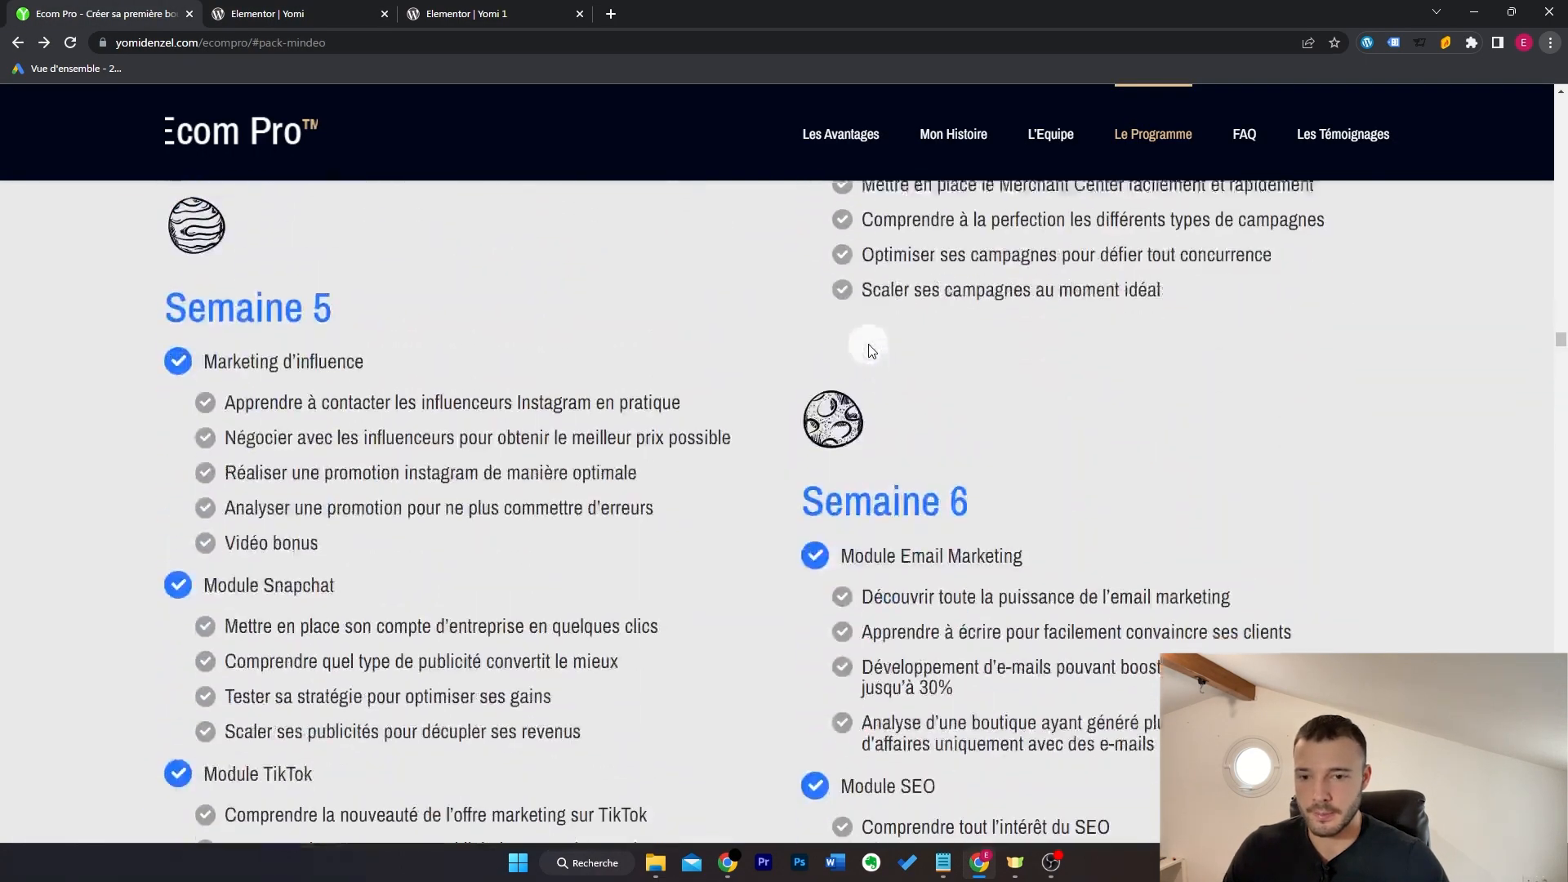
{"action": "scroll", "coordinate": [903, 458], "scroll_direction": "up", "scroll_amount": 5}
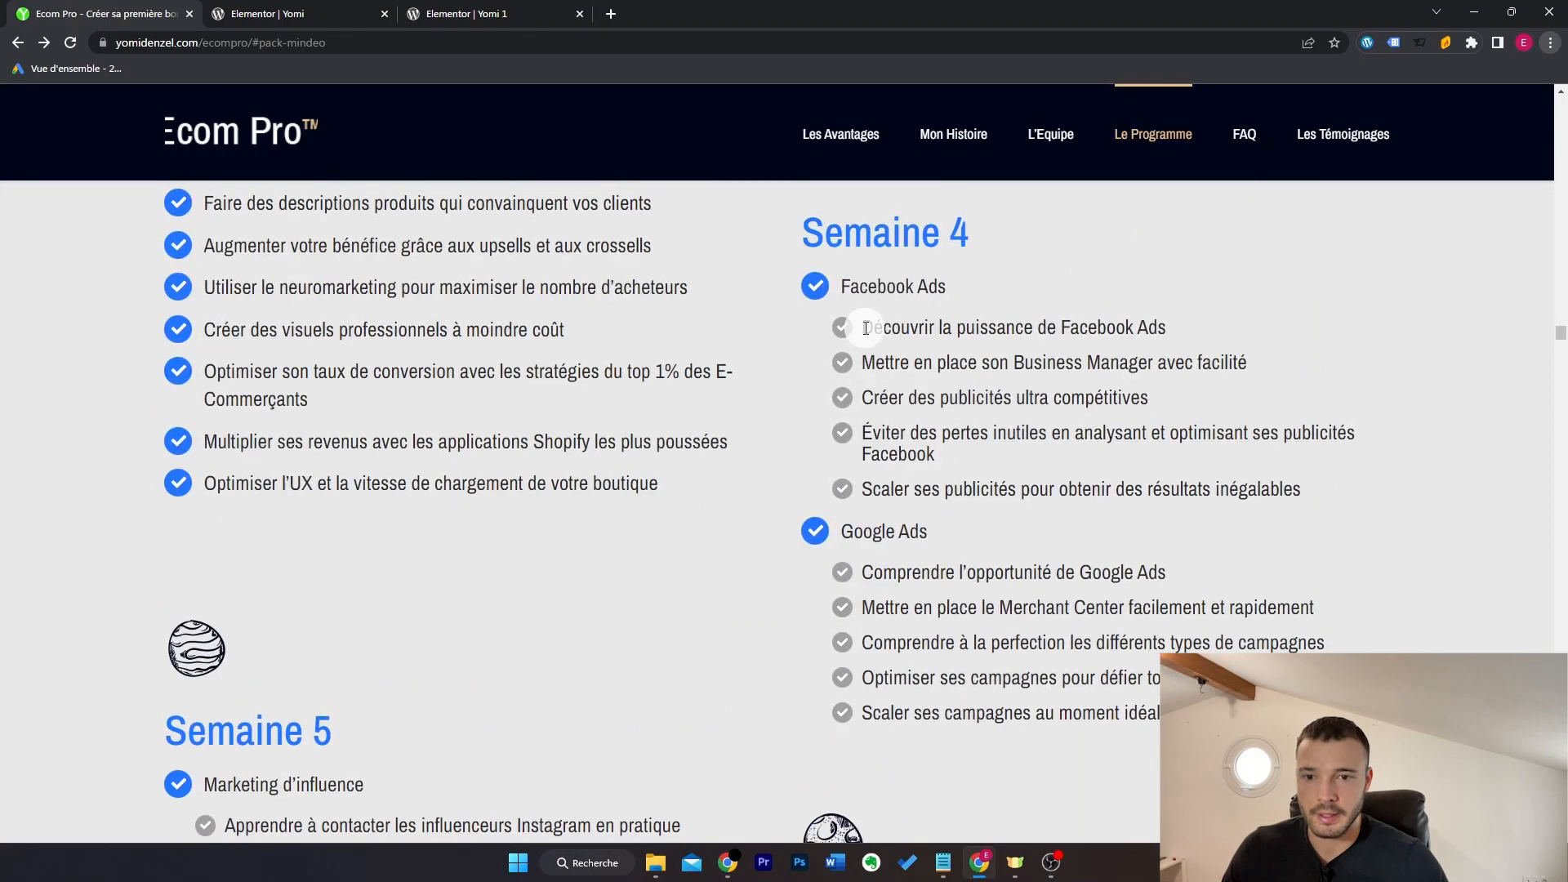
{"action": "left_click_drag", "start_coordinate": [1206, 344], "coordinate": [895, 328]}
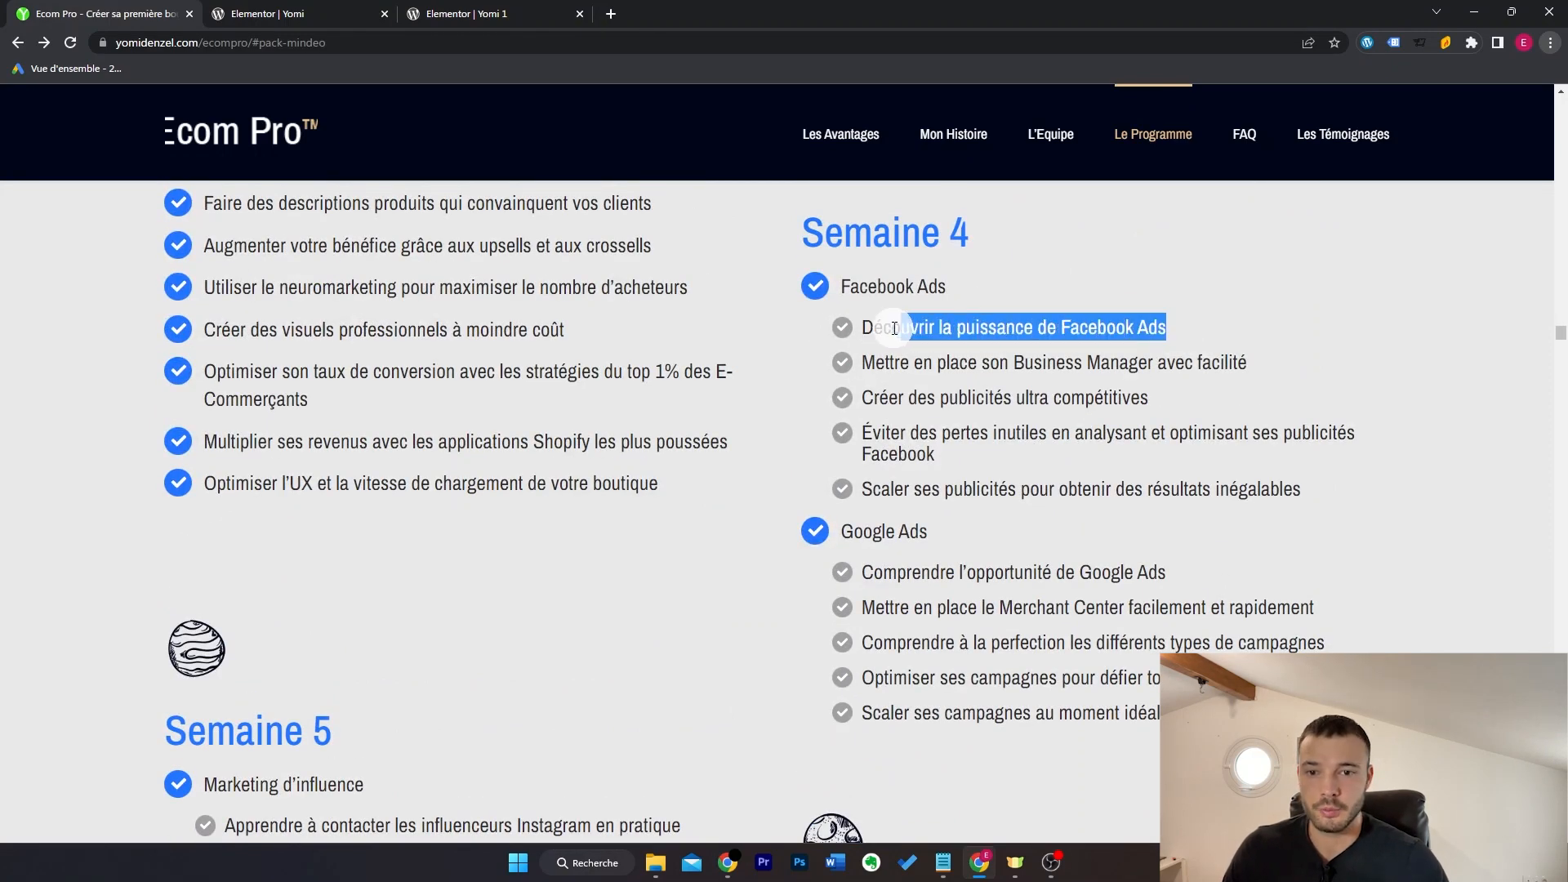
{"action": "key", "text": "ctrl+Tab"}
{"action": "left_click", "coordinate": [1057, 346]}
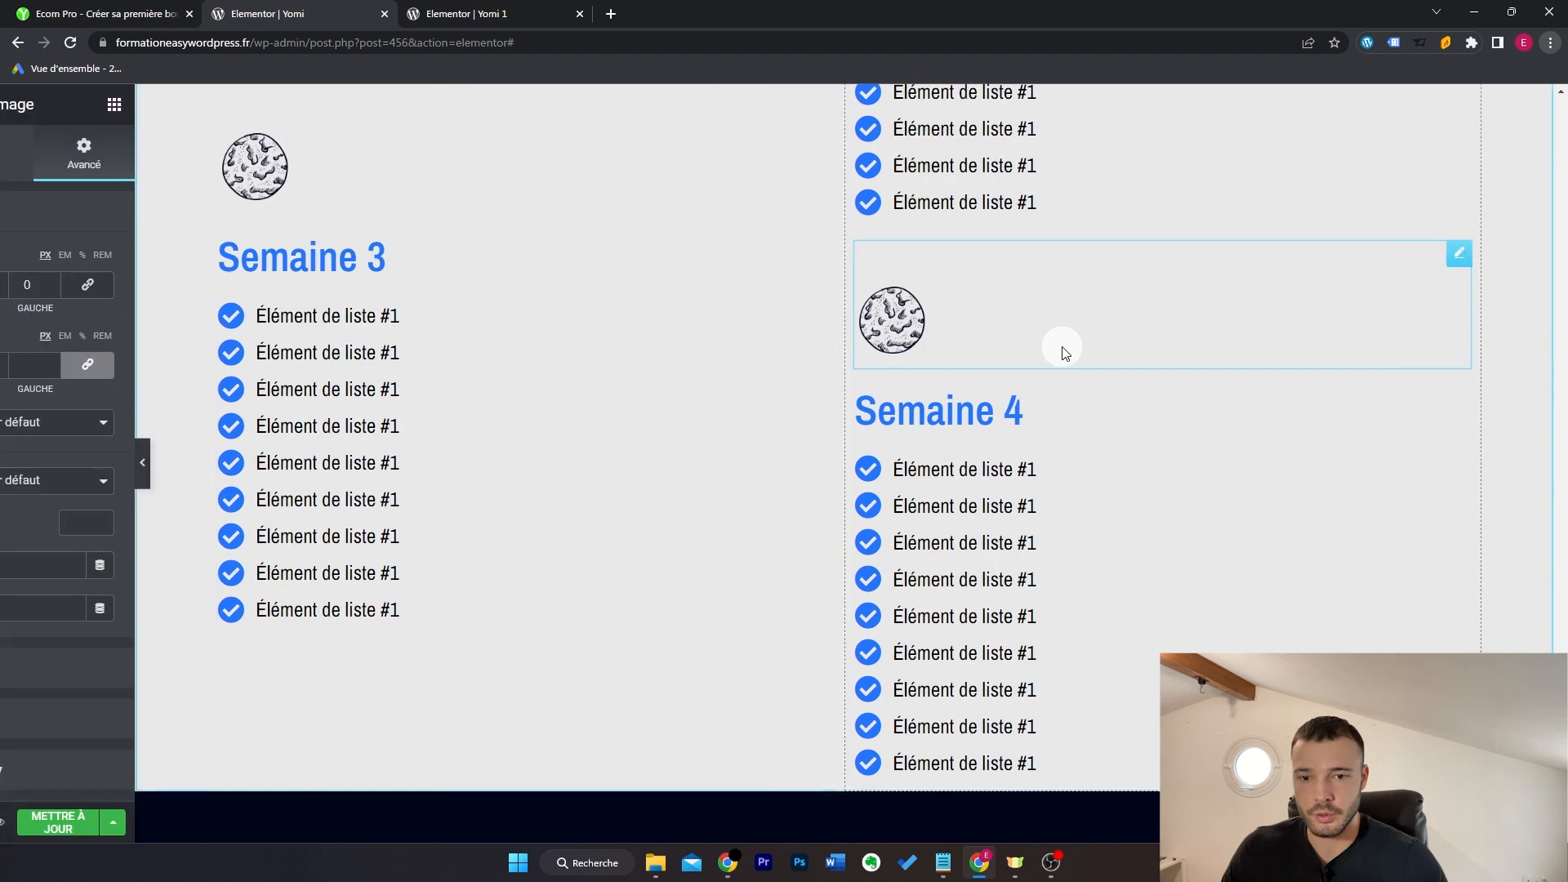
Step: Remove the surplus items from the icon list under "Semaine 4" so that only one item is left
{"action": "left_click", "coordinate": [1534, 352]}
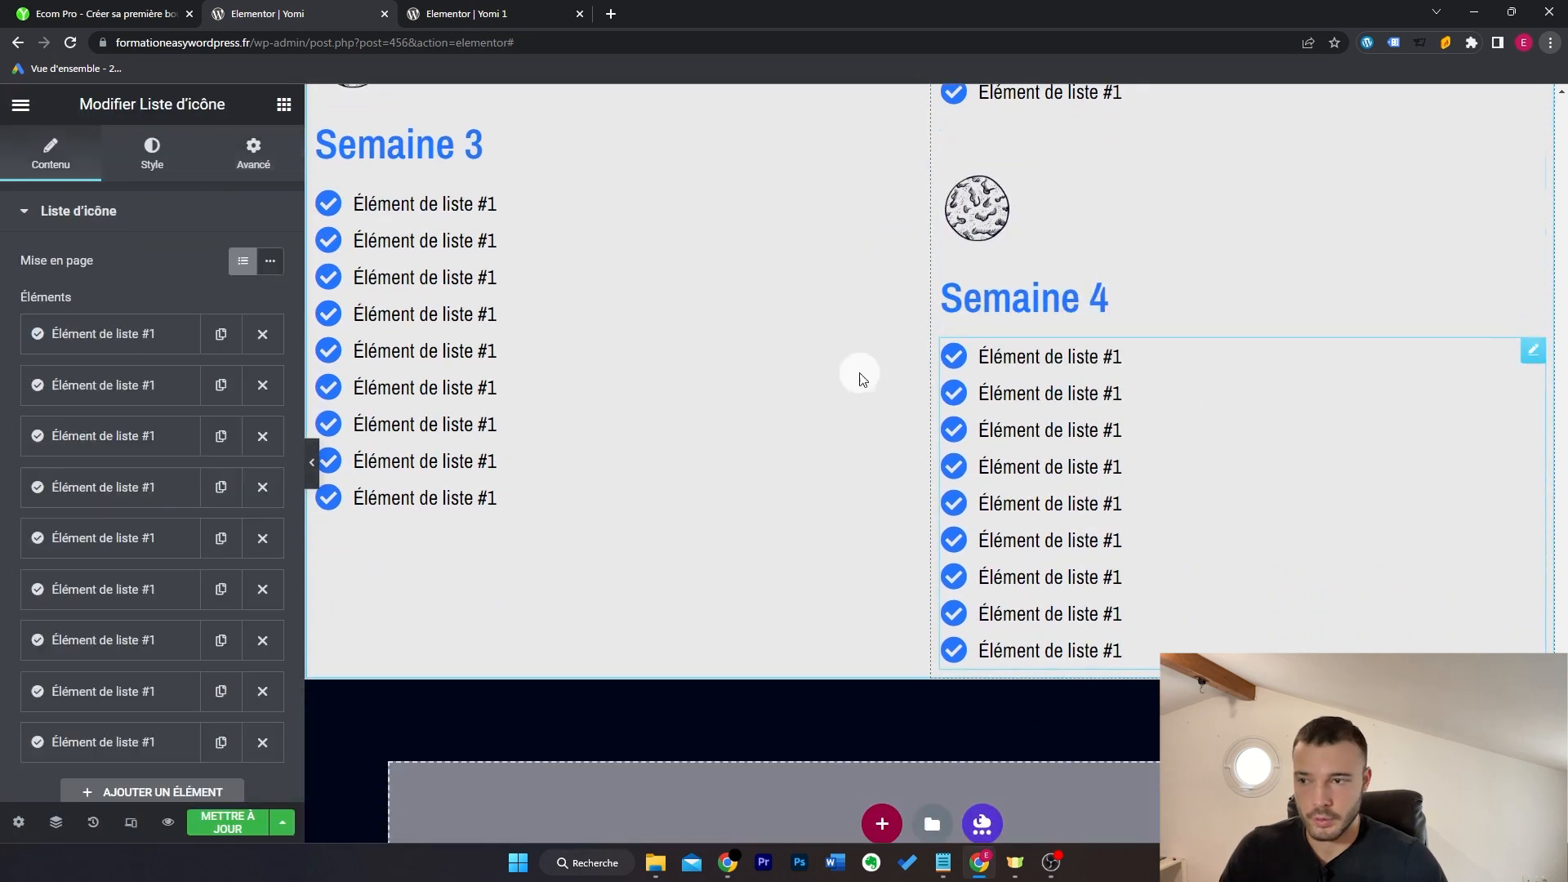
{"action": "left_click", "coordinate": [262, 385]}
{"action": "left_click", "coordinate": [262, 385]}
Step: Add a second icon list under the "Semaine 4" item, reduced to a single item with the circled check icon
{"action": "left_click", "coordinate": [280, 108]}
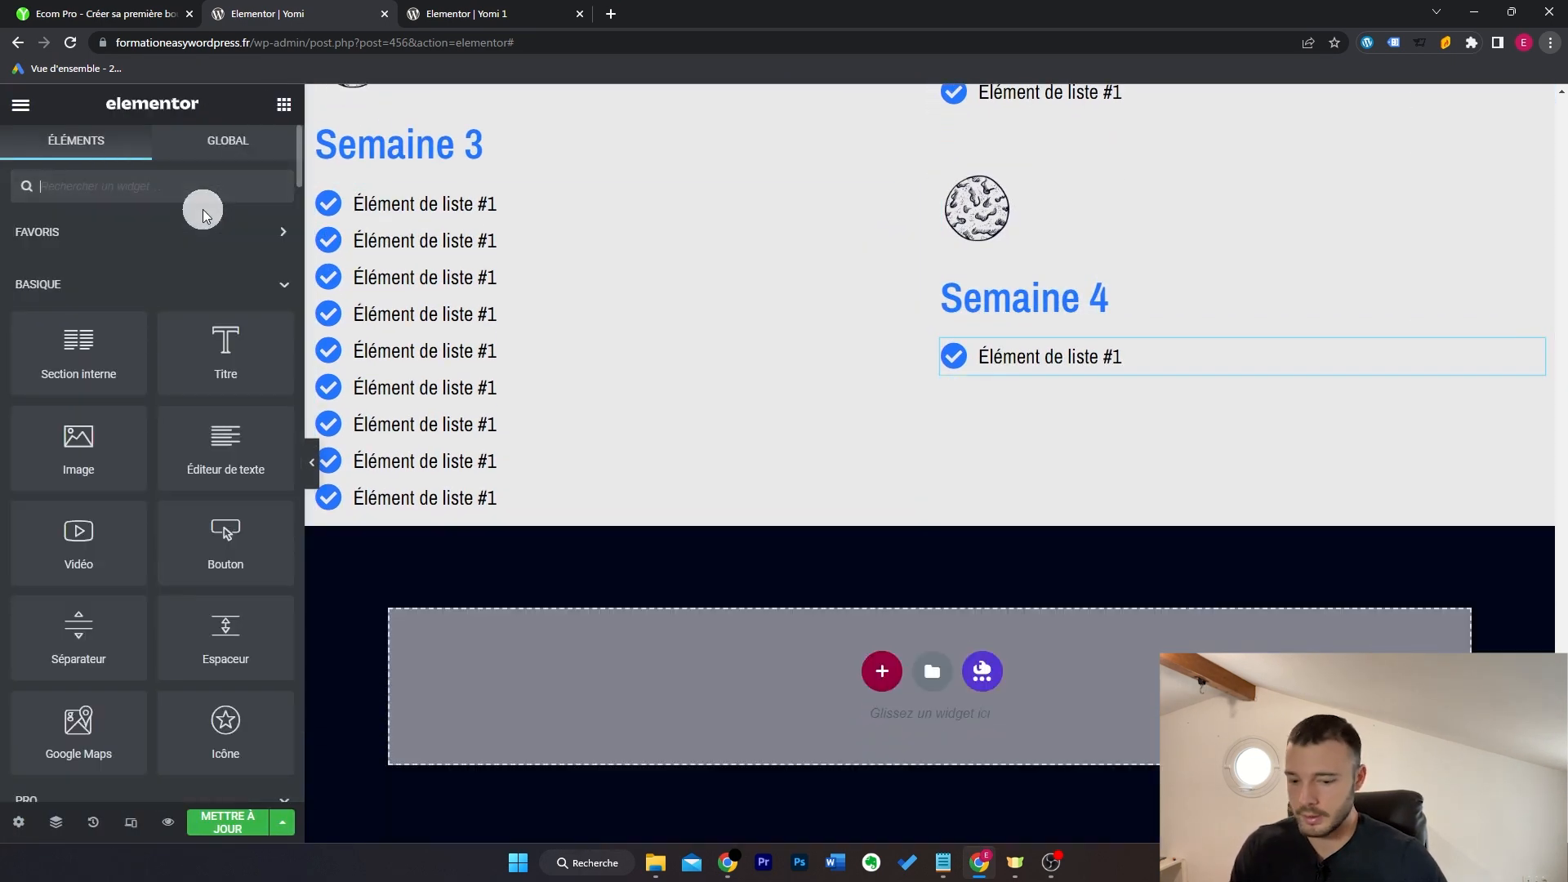
{"action": "type", "text": "list"}
{"action": "left_click", "coordinate": [76, 260]}
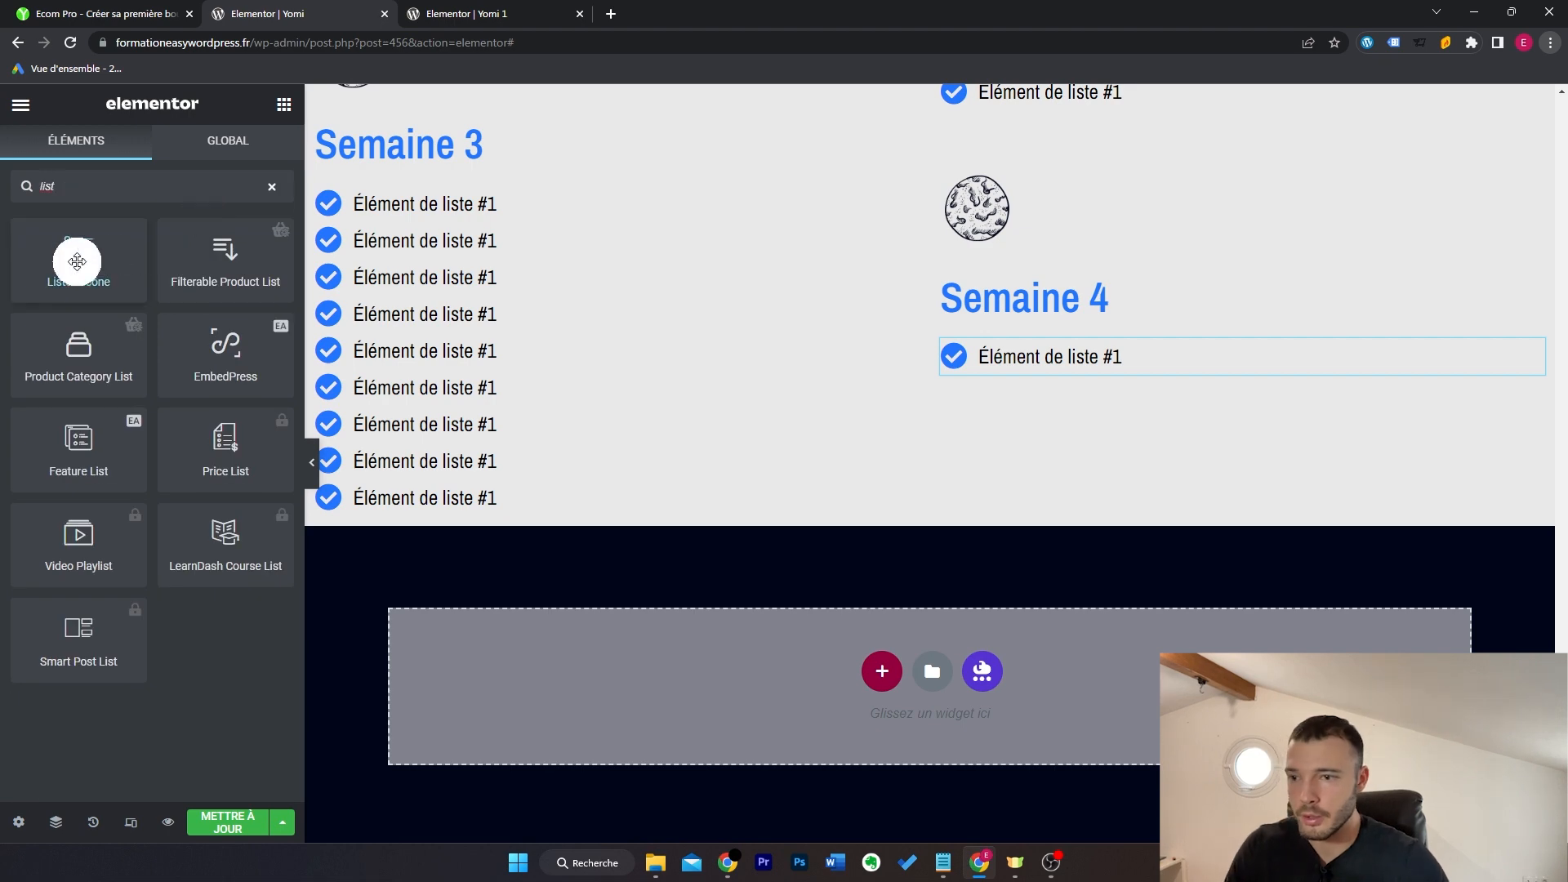
{"action": "left_click", "coordinate": [189, 333]}
{"action": "left_click", "coordinate": [172, 483]}
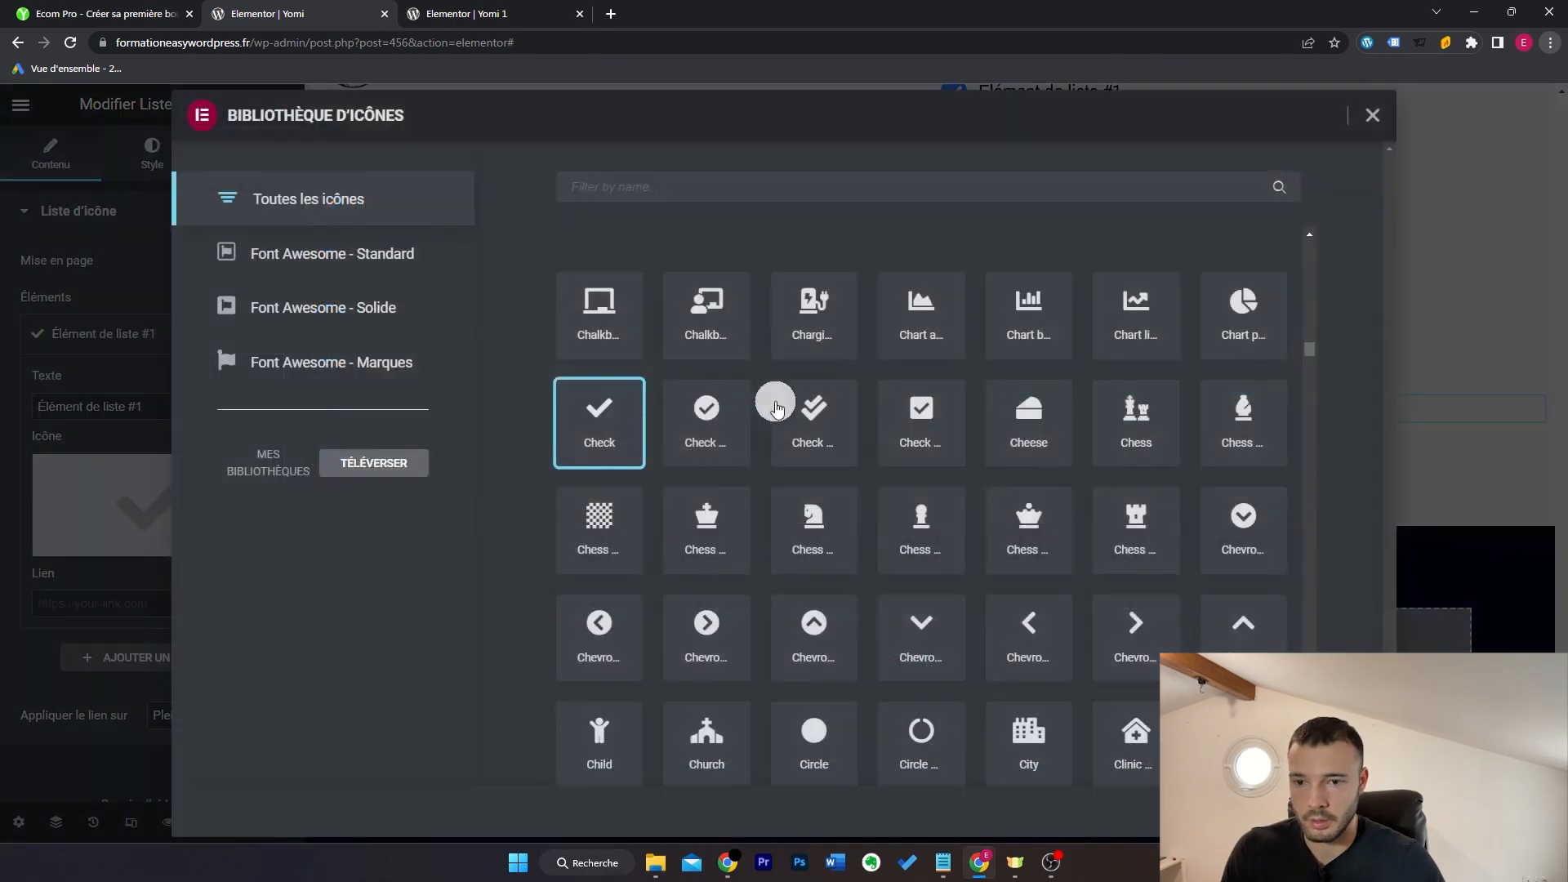
{"action": "left_click", "coordinate": [670, 427]}
{"action": "left_click", "coordinate": [1315, 812]}
Step: Indent the grey sub-list under "Semaine 4" with a left margin and duplicate its item to get four items
{"action": "left_click", "coordinate": [253, 155]}
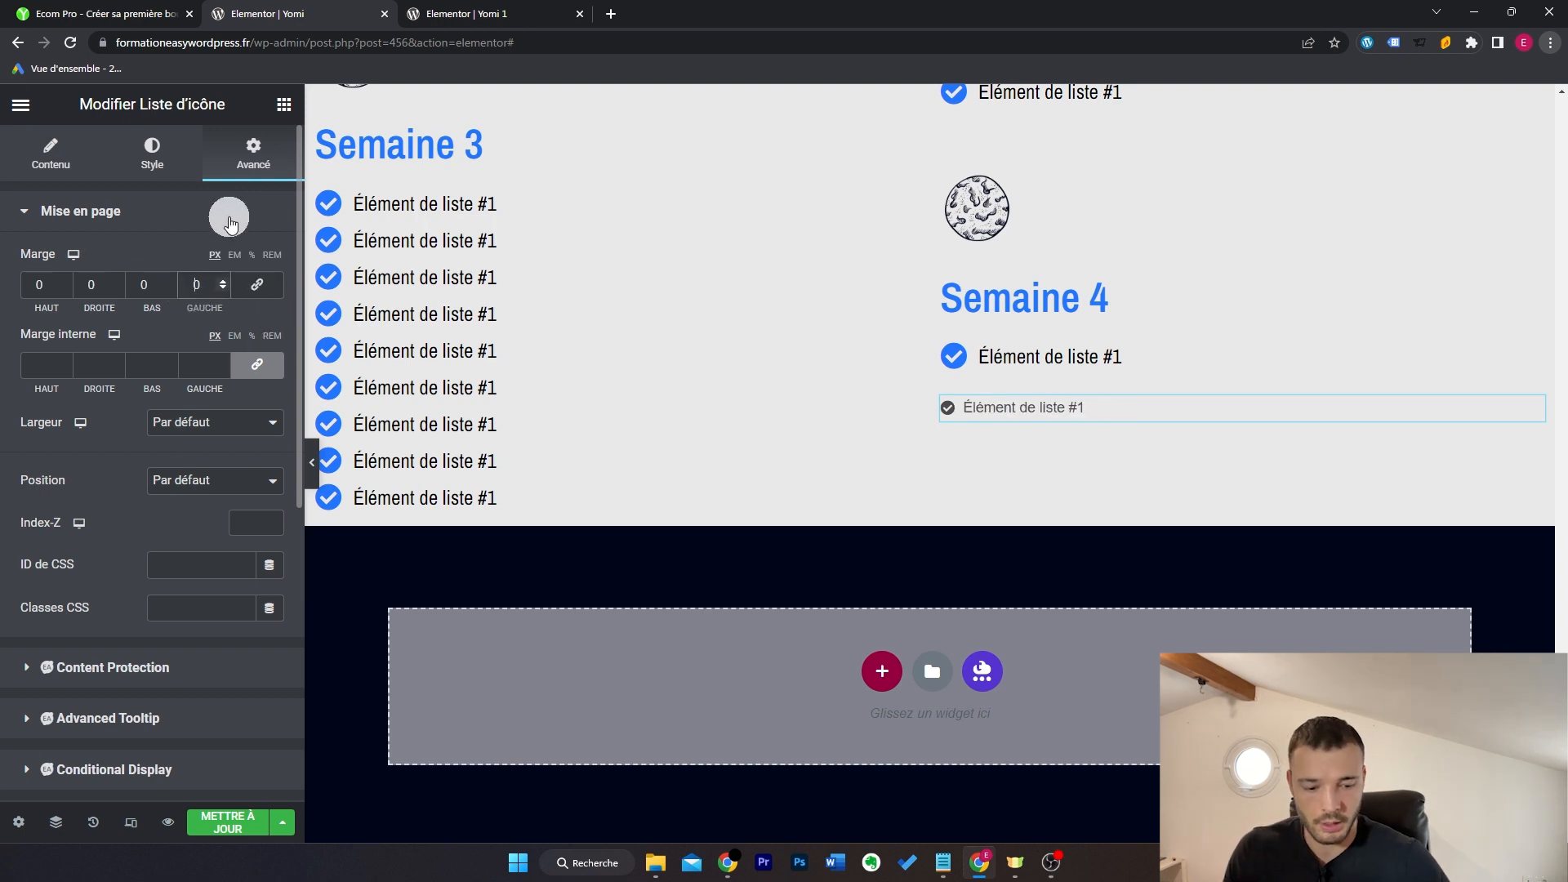
{"action": "left_click", "coordinate": [50, 155]}
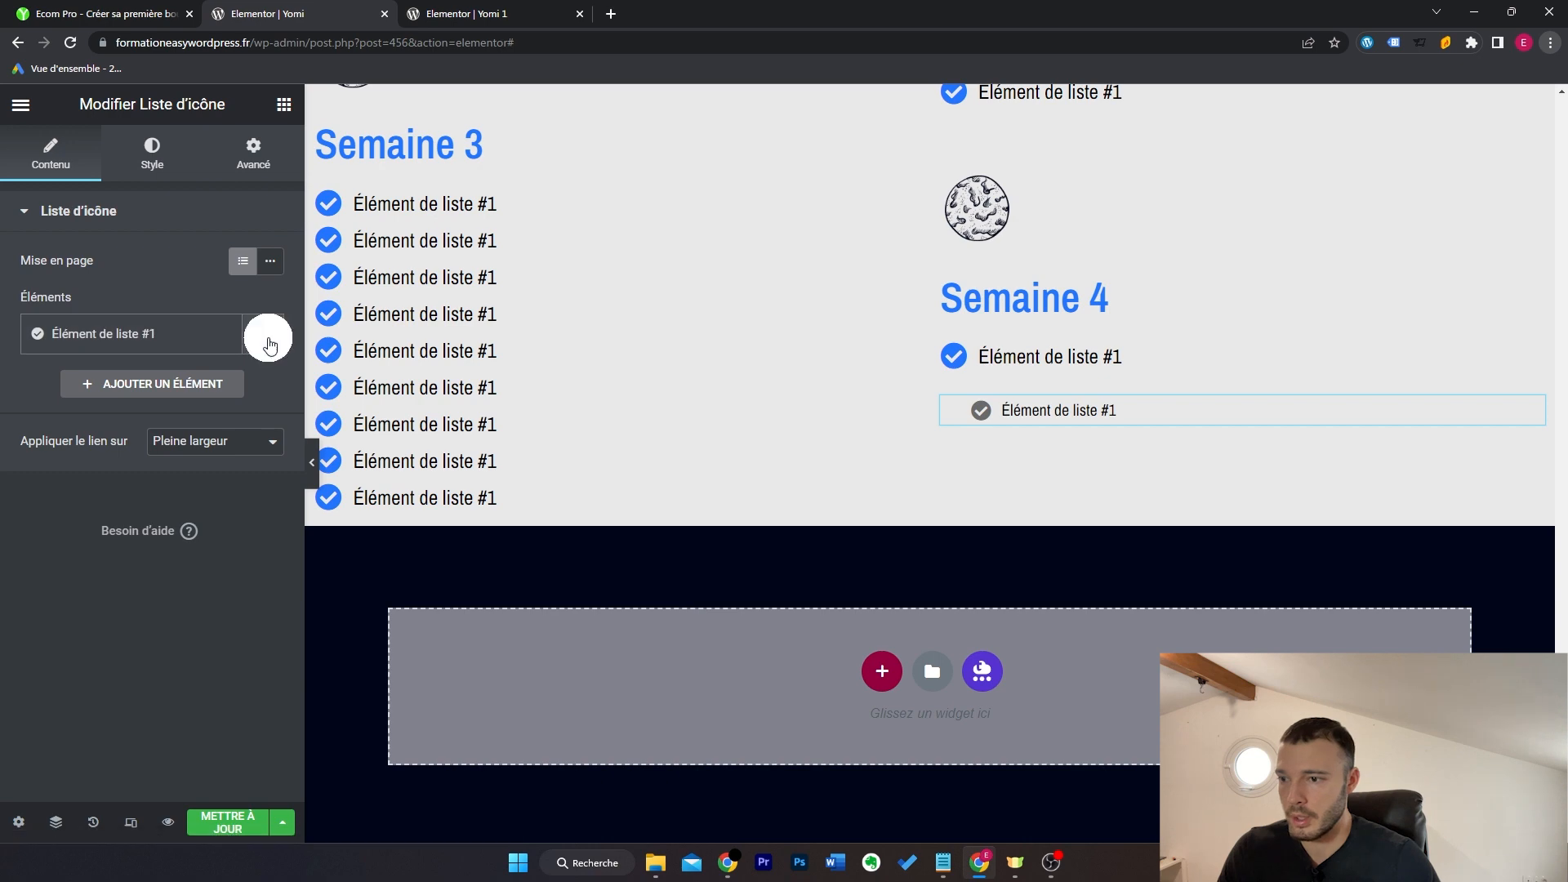
{"action": "left_click", "coordinate": [231, 334]}
{"action": "left_click", "coordinate": [231, 385]}
Step: Copy the blue single-item list and its four-item grey sub-list as a second pair under "Semaine 4"
{"action": "right_click", "coordinate": [1113, 441]}
{"action": "left_click", "coordinate": [1155, 438]}
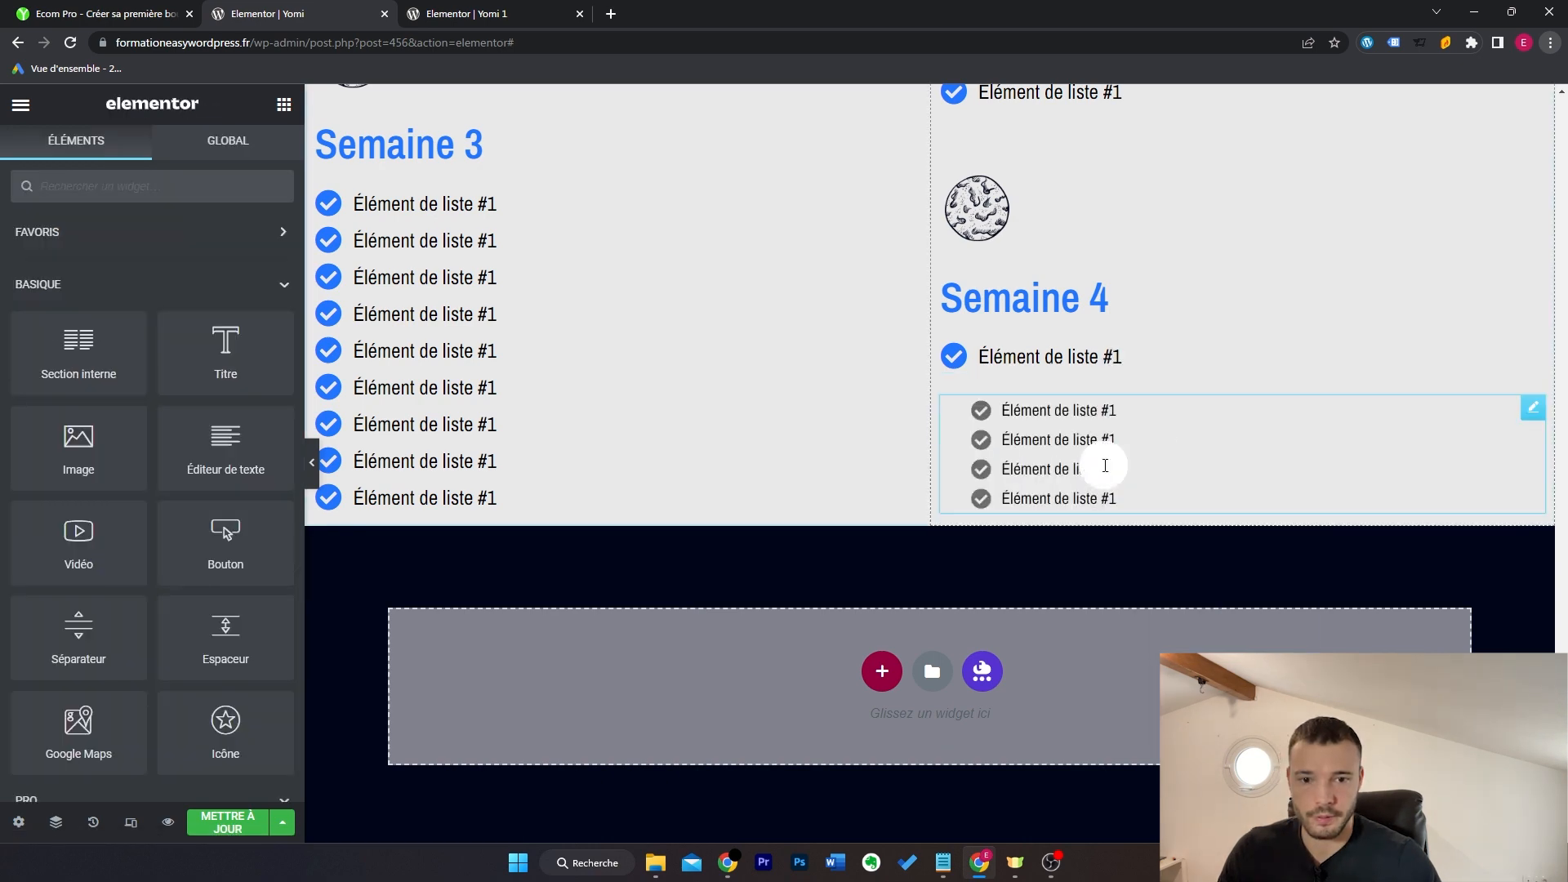
{"action": "right_click", "coordinate": [1103, 463]}
{"action": "left_click", "coordinate": [1178, 575]}
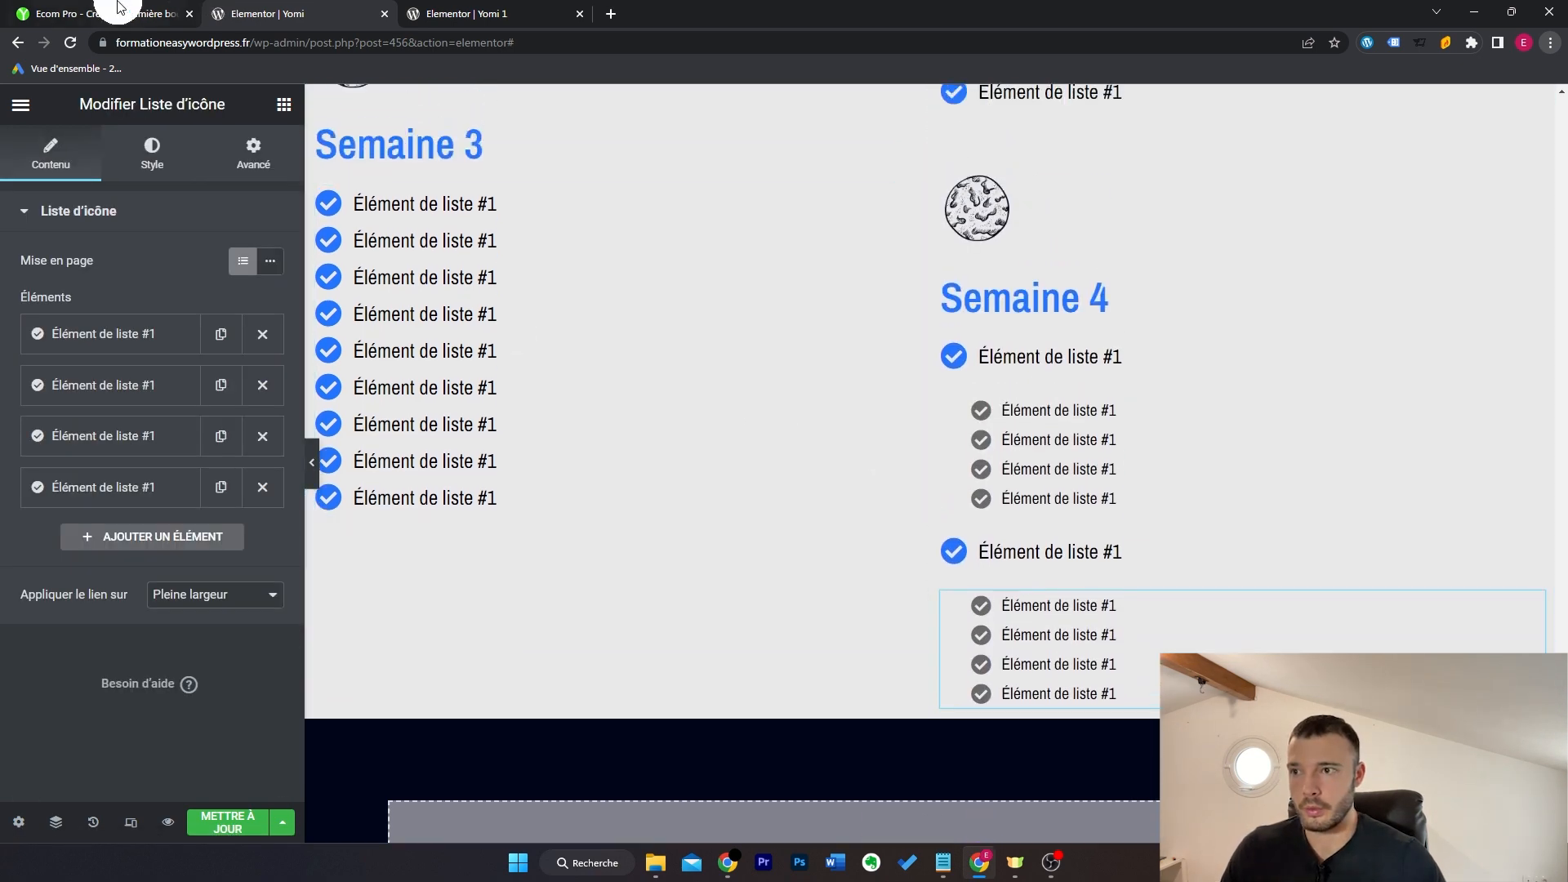
Step: Examine the remaining programme weeks and the FAQ section that follows them on the reference page
{"action": "left_click", "coordinate": [115, 12]}
{"action": "scroll", "coordinate": [910, 464], "scroll_direction": "down", "scroll_amount": 15}
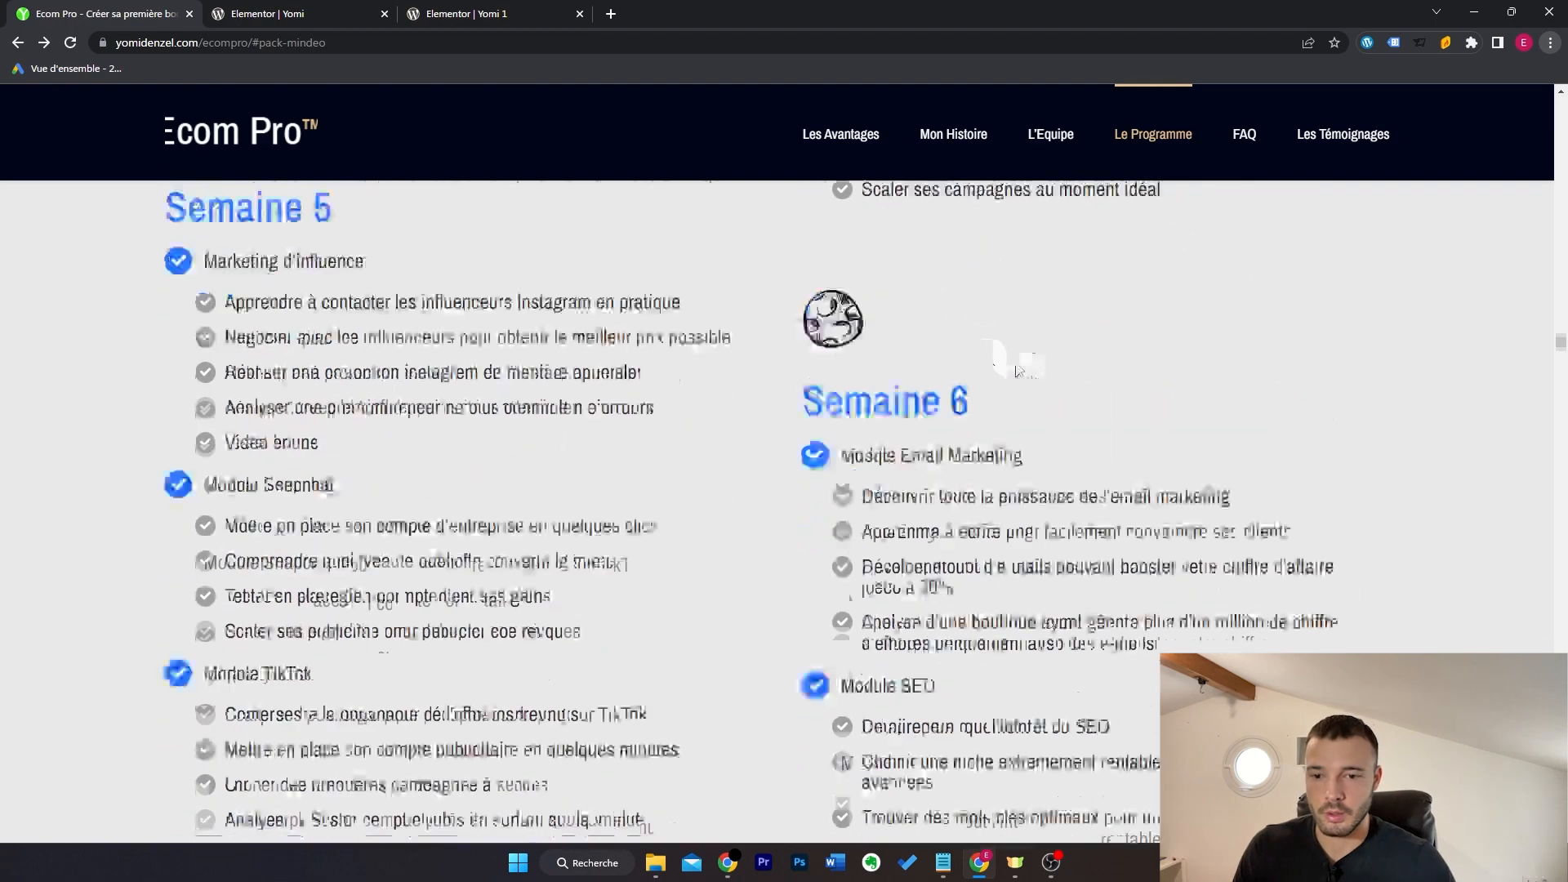
{"action": "scroll", "coordinate": [914, 422], "scroll_direction": "down", "scroll_amount": 4}
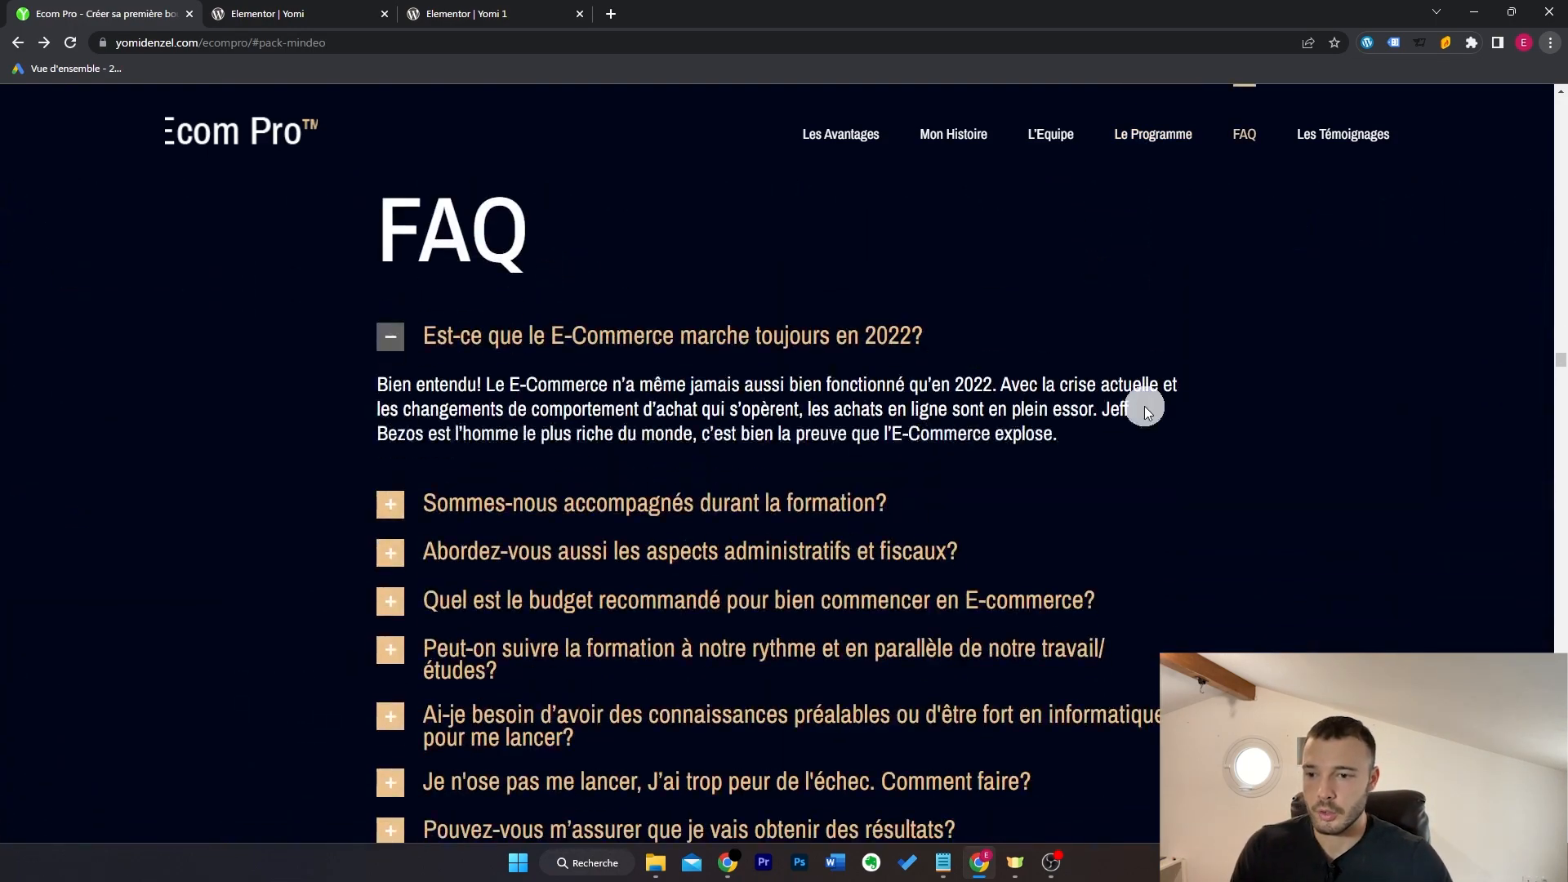
{"action": "scroll", "coordinate": [1144, 405], "scroll_direction": "up", "scroll_amount": 4}
{"action": "scroll", "coordinate": [1145, 409], "scroll_direction": "down", "scroll_amount": 7}
{"action": "scroll", "coordinate": [1146, 408], "scroll_direction": "up", "scroll_amount": 5}
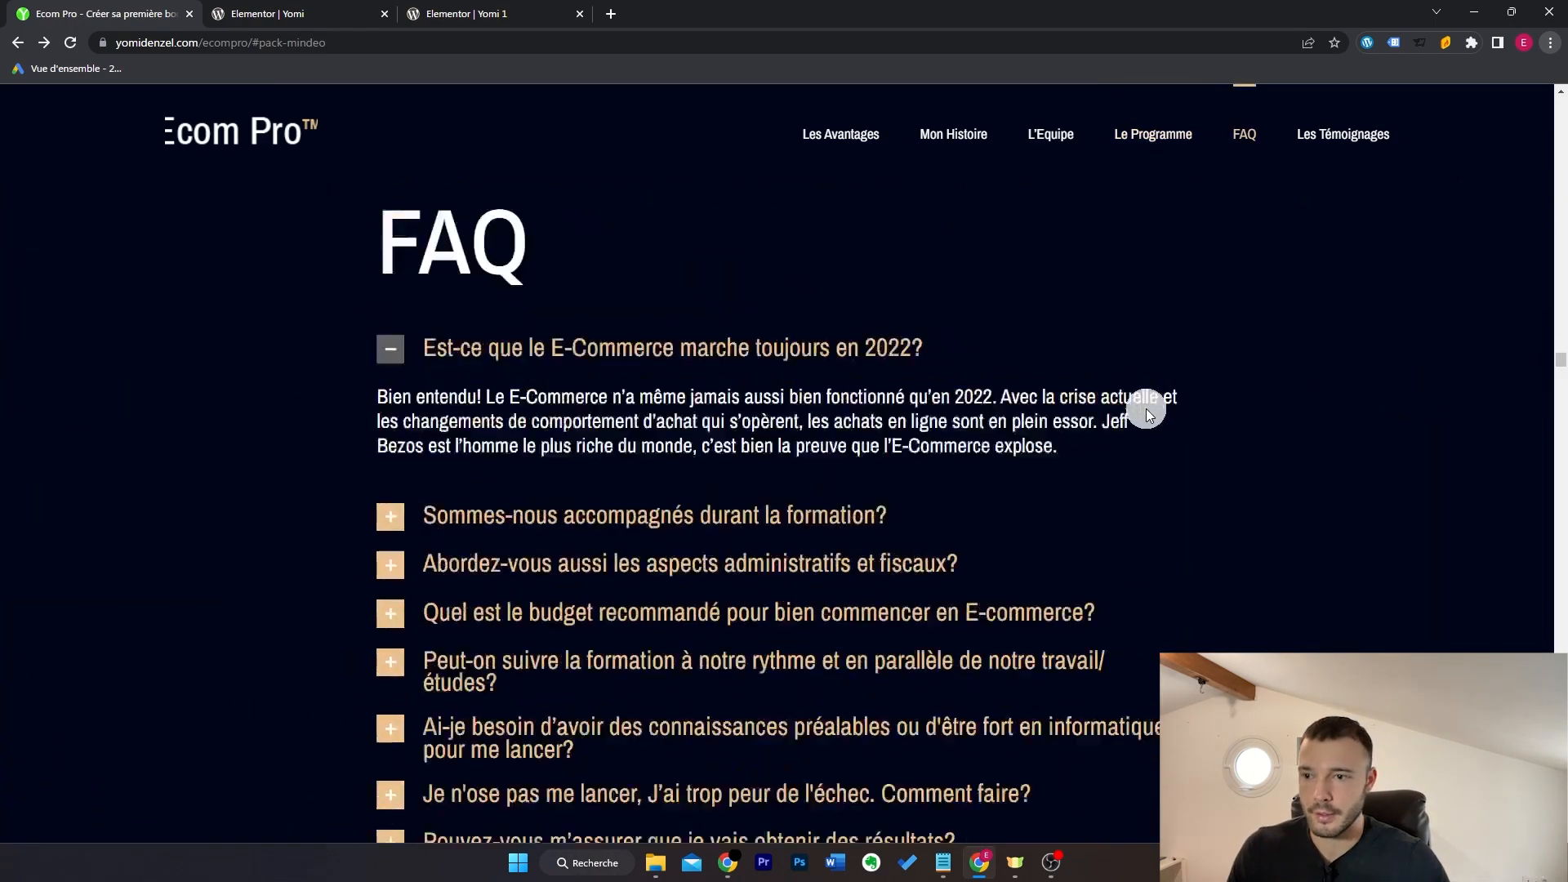
Step: Reuse the rounded-bars divider from below the planet icon boxes as a transition after the programme section
{"action": "left_click", "coordinate": [300, 10]}
{"action": "scroll", "coordinate": [1022, 431], "scroll_direction": "down", "scroll_amount": 2}
{"action": "left_click", "coordinate": [813, 449]}
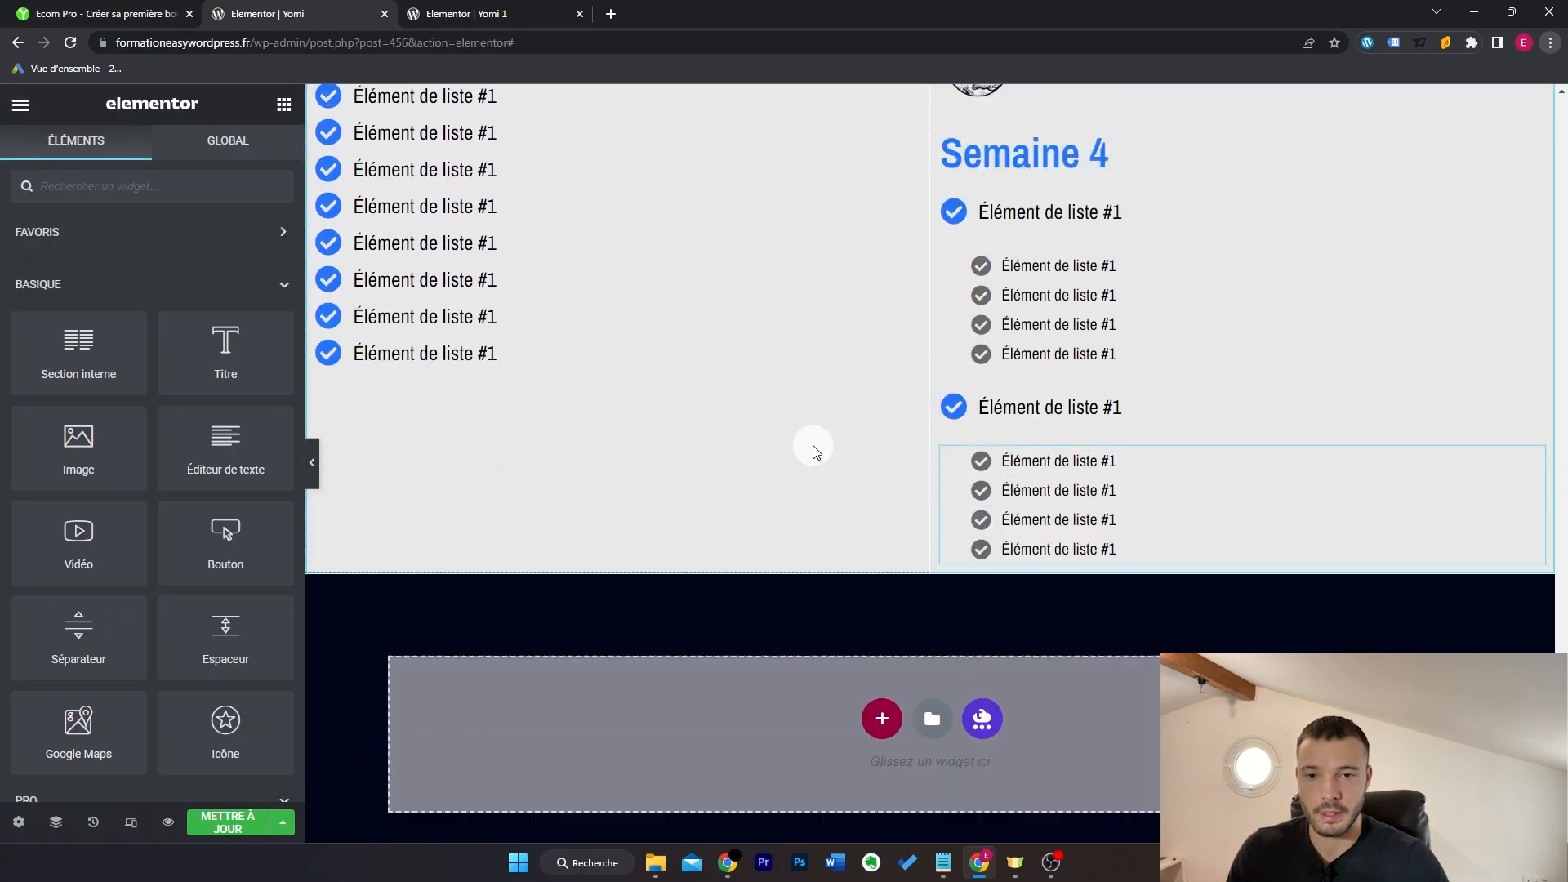
{"action": "scroll", "coordinate": [813, 449], "scroll_direction": "up", "scroll_amount": 20}
{"action": "scroll", "coordinate": [815, 453], "scroll_direction": "down", "scroll_amount": 3}
{"action": "scroll", "coordinate": [817, 455], "scroll_direction": "up", "scroll_amount": 10}
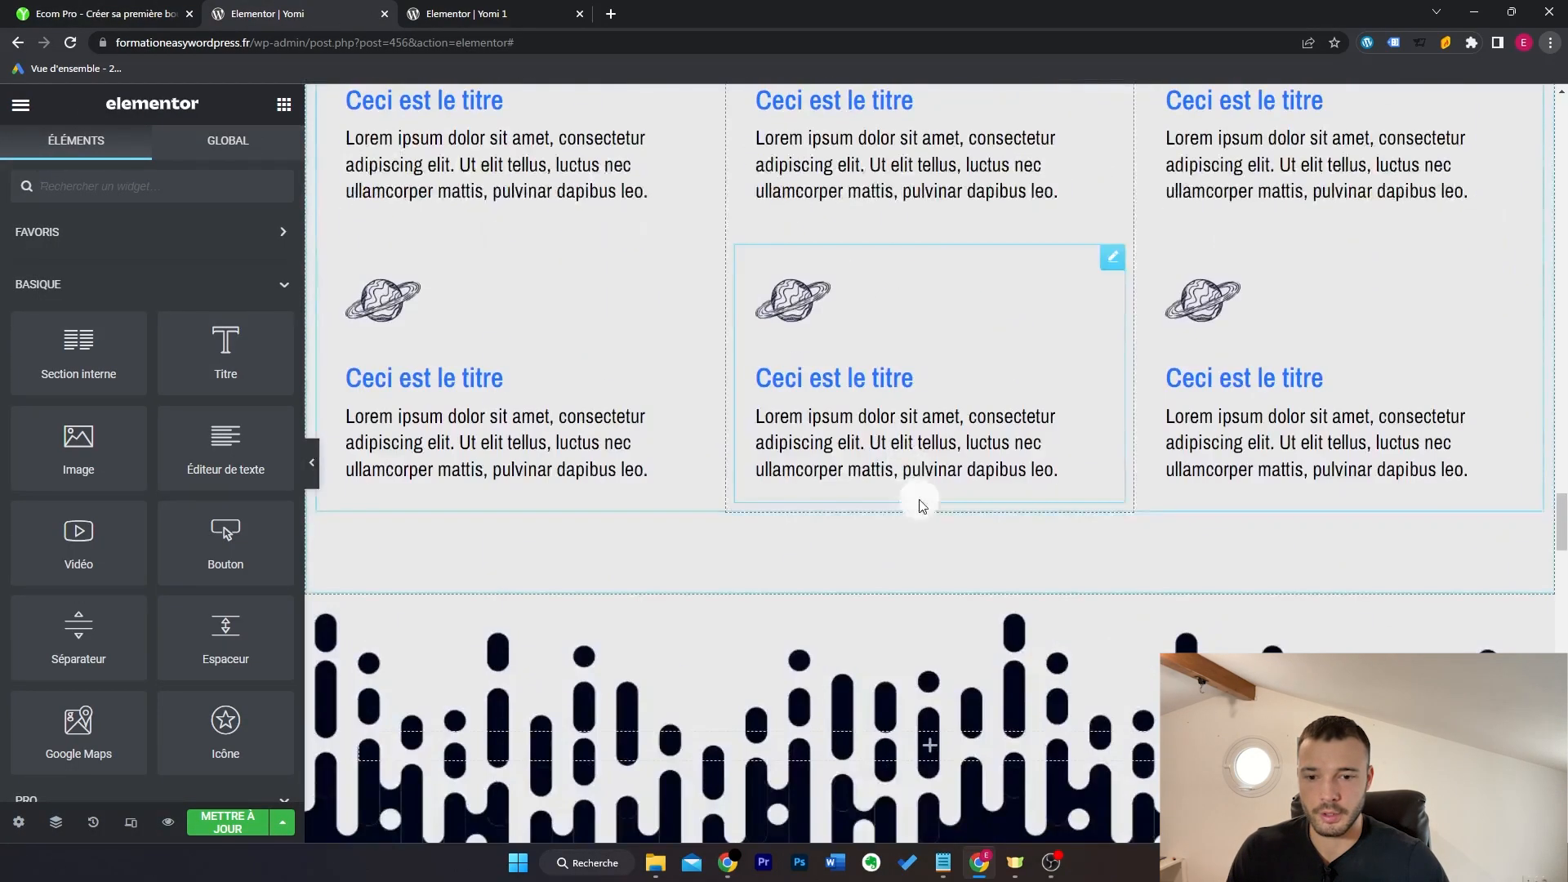
{"action": "scroll", "coordinate": [924, 498], "scroll_direction": "down", "scroll_amount": 1}
Step: Copy the "FAQ" heading from the reference page and add it as a title below the divider, with a 70 px top margin
{"action": "left_click", "coordinate": [67, 8]}
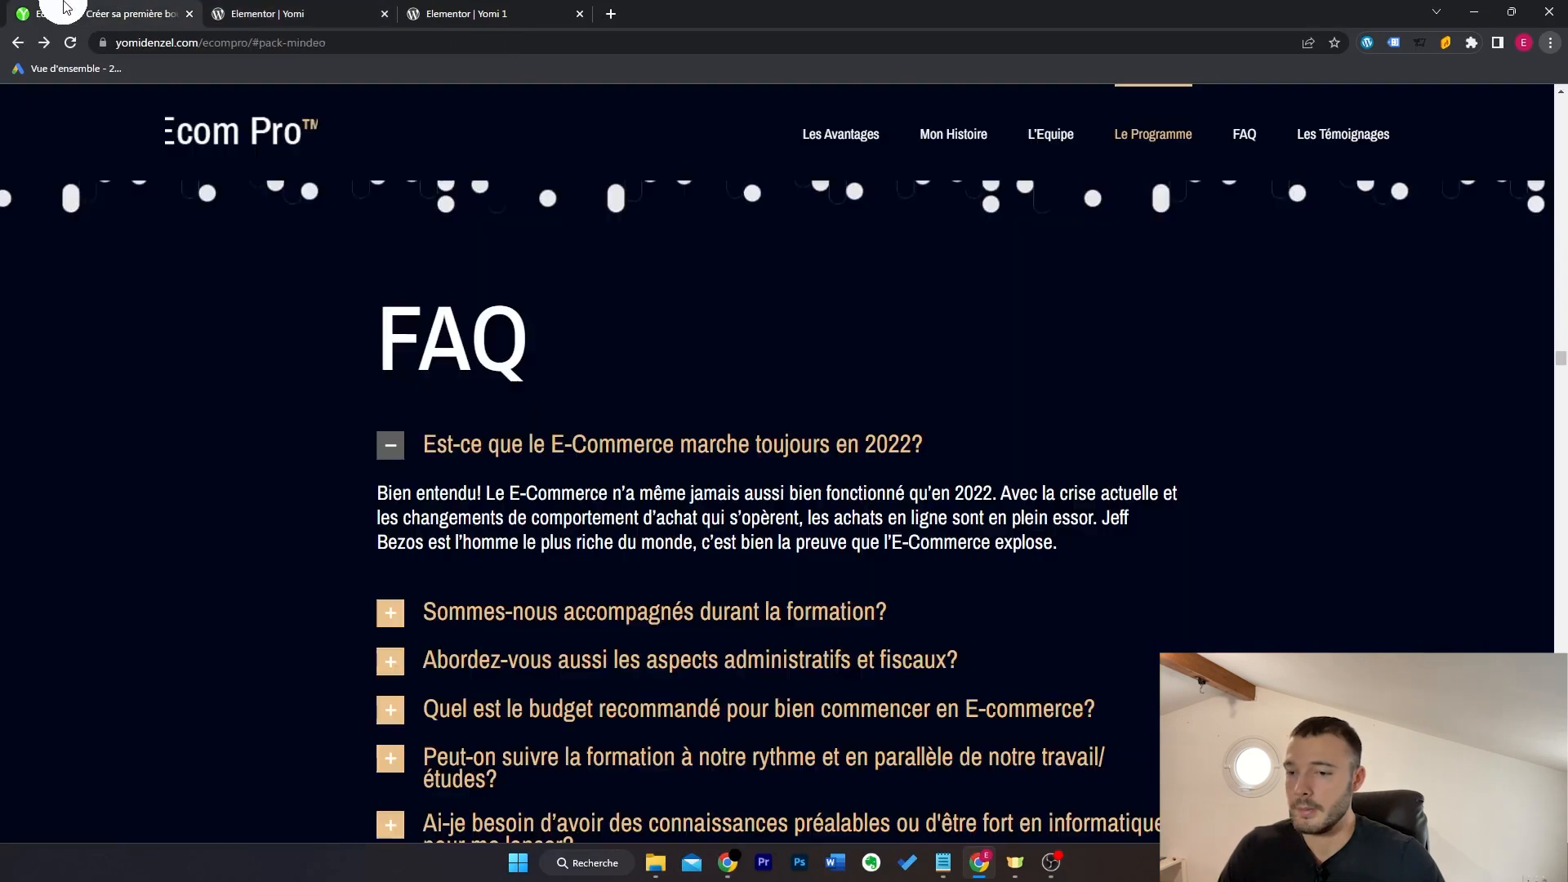
{"action": "scroll", "coordinate": [508, 270], "scroll_direction": "down", "scroll_amount": 1}
{"action": "scroll", "coordinate": [542, 359], "scroll_direction": "up", "scroll_amount": 1}
{"action": "left_click_drag", "start_coordinate": [542, 359], "coordinate": [350, 339]}
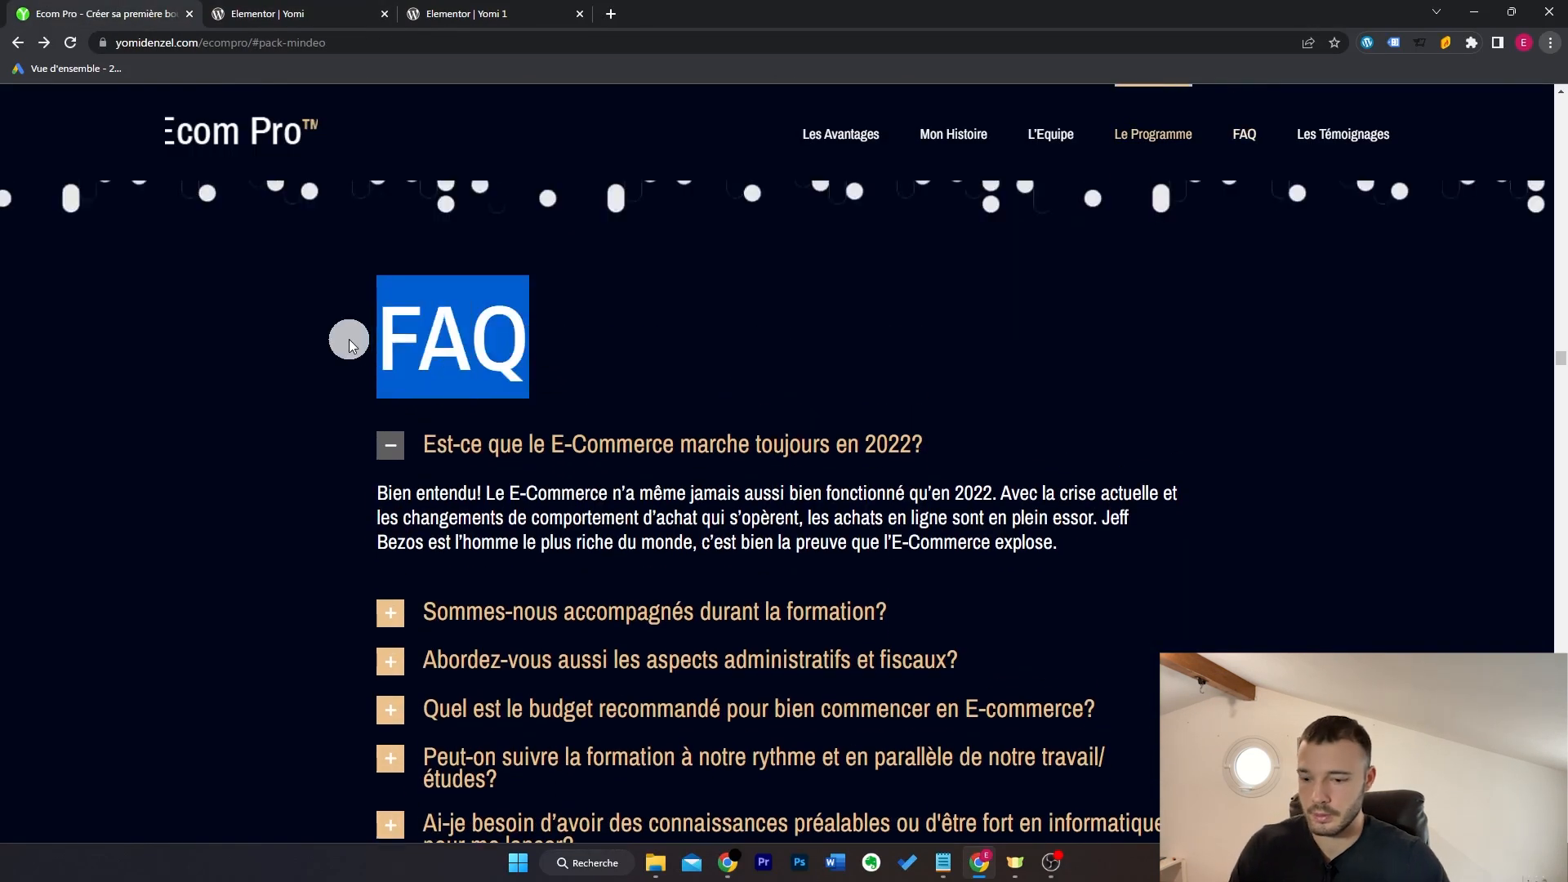
{"action": "left_click", "coordinate": [339, 12]}
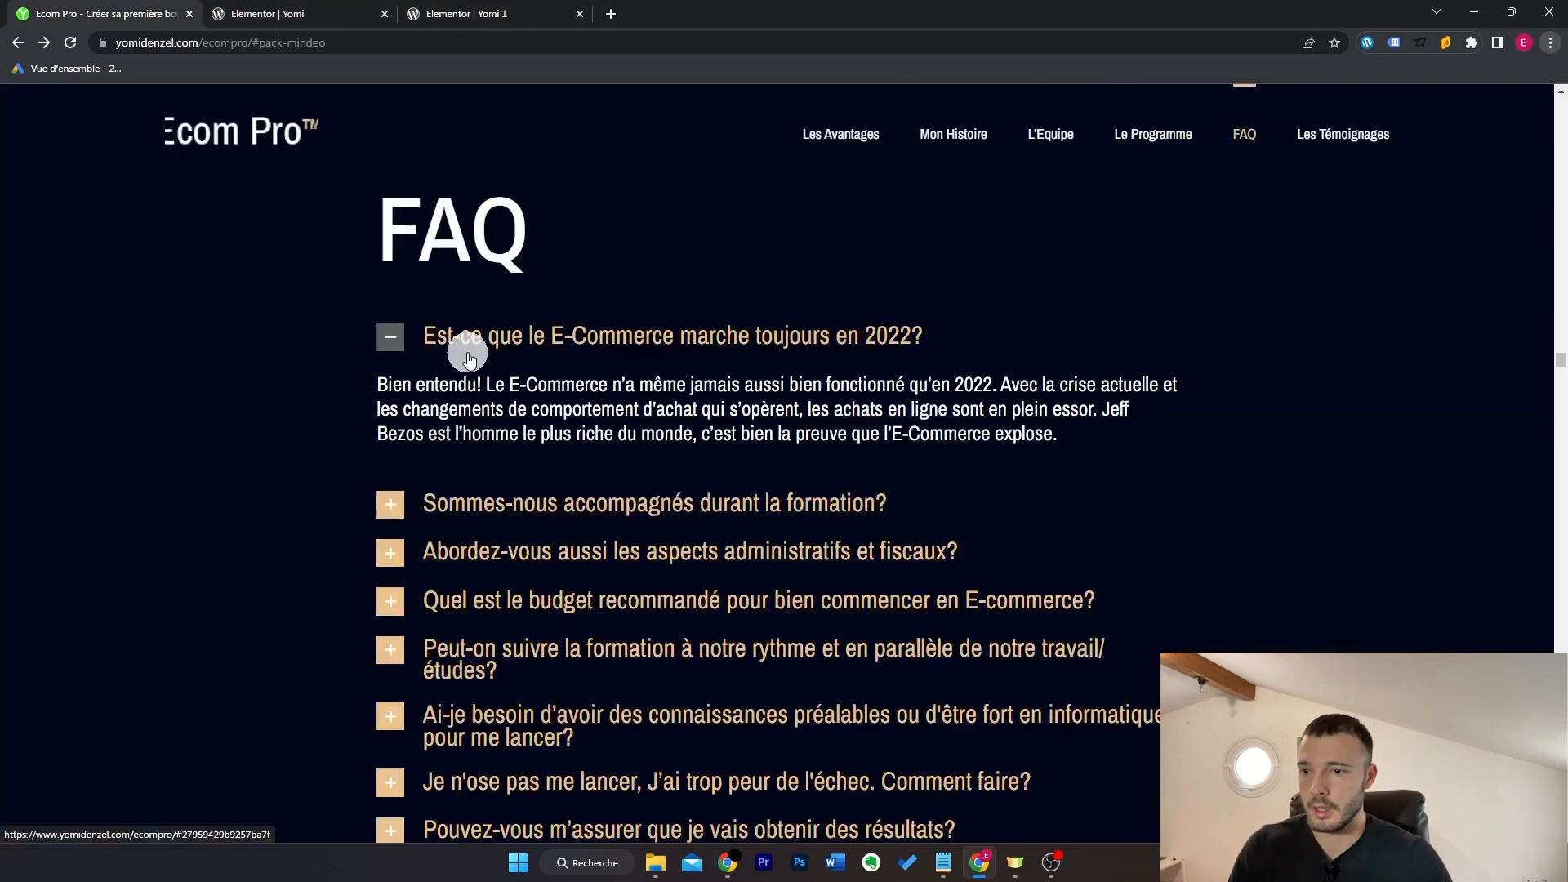
{"action": "left_click", "coordinate": [339, 11]}
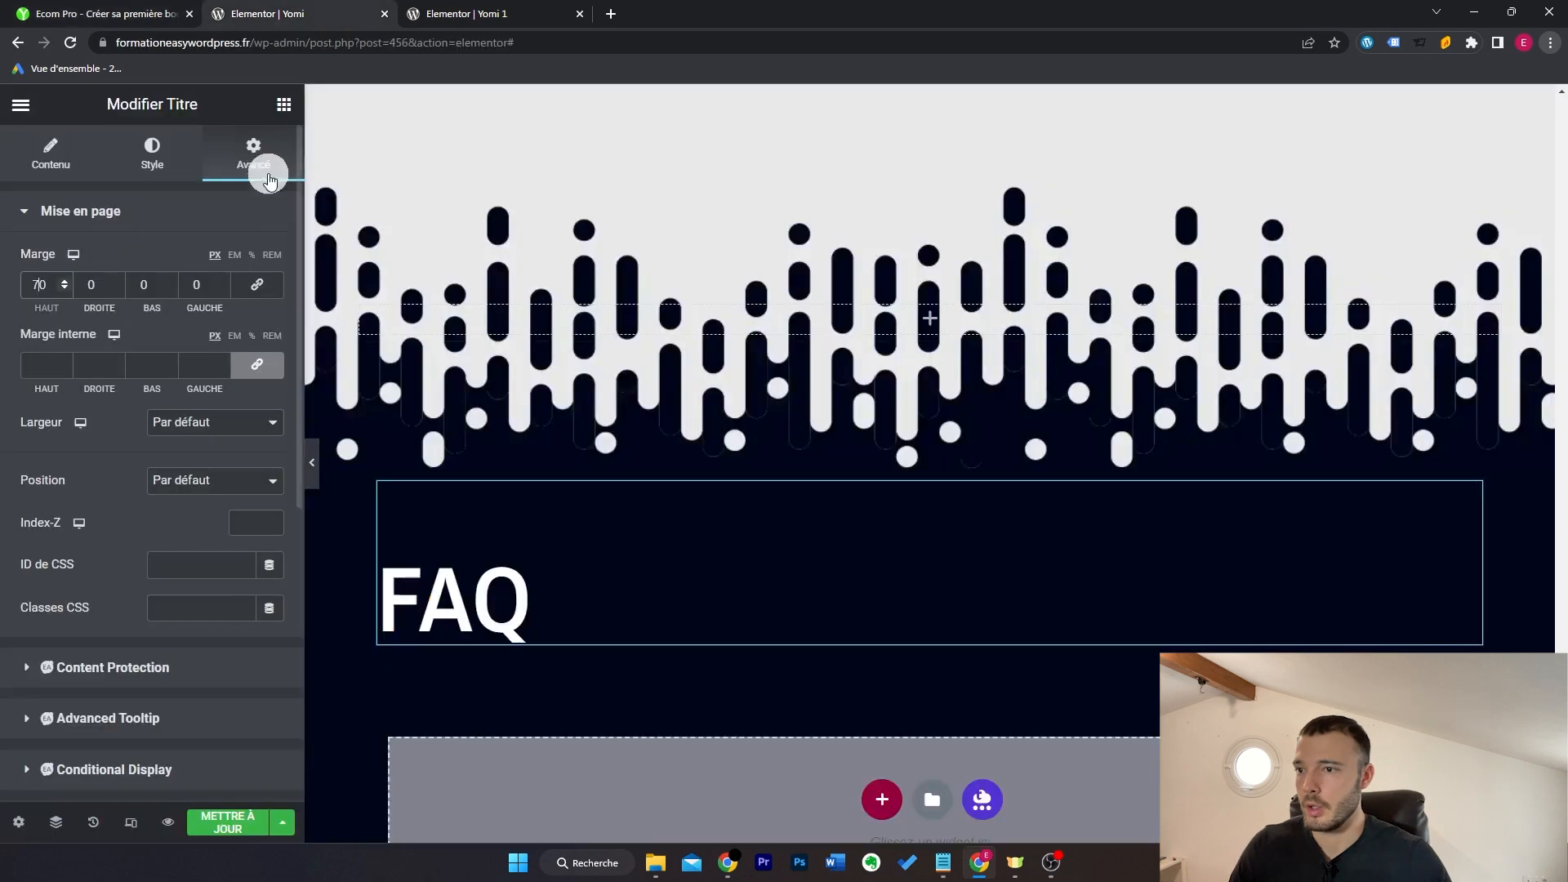
Step: Add an Accordion (Accordéon) widget directly below the "FAQ" title
{"action": "left_click", "coordinate": [284, 105]}
{"action": "type", "text": "acco"}
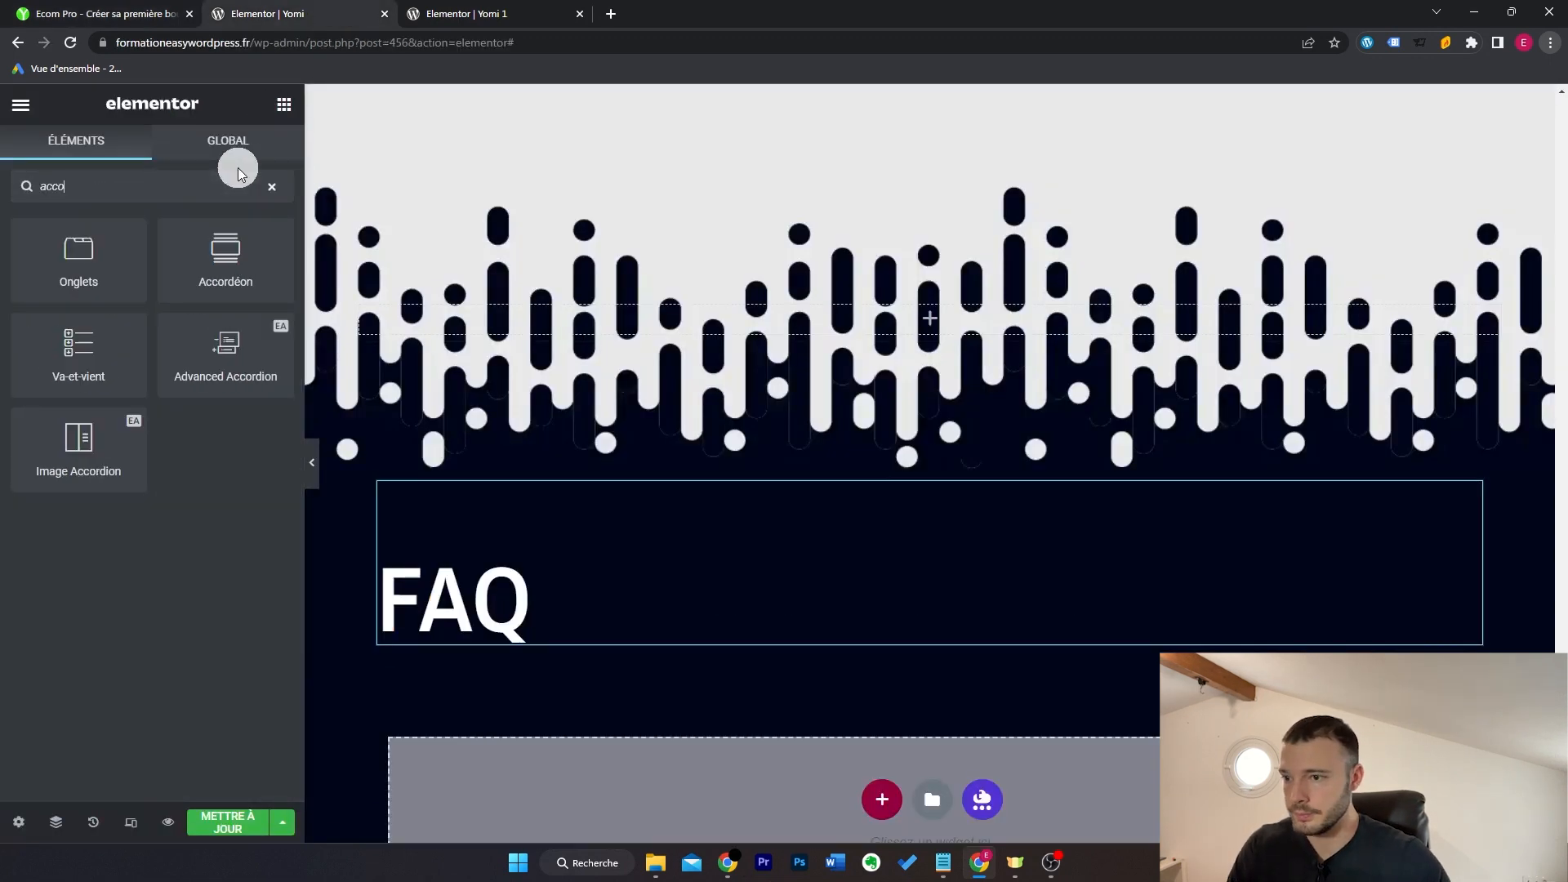
{"action": "left_click_drag", "start_coordinate": [225, 260], "coordinate": [483, 570]}
{"action": "left_click", "coordinate": [483, 571]}
{"action": "left_click", "coordinate": [445, 480]}
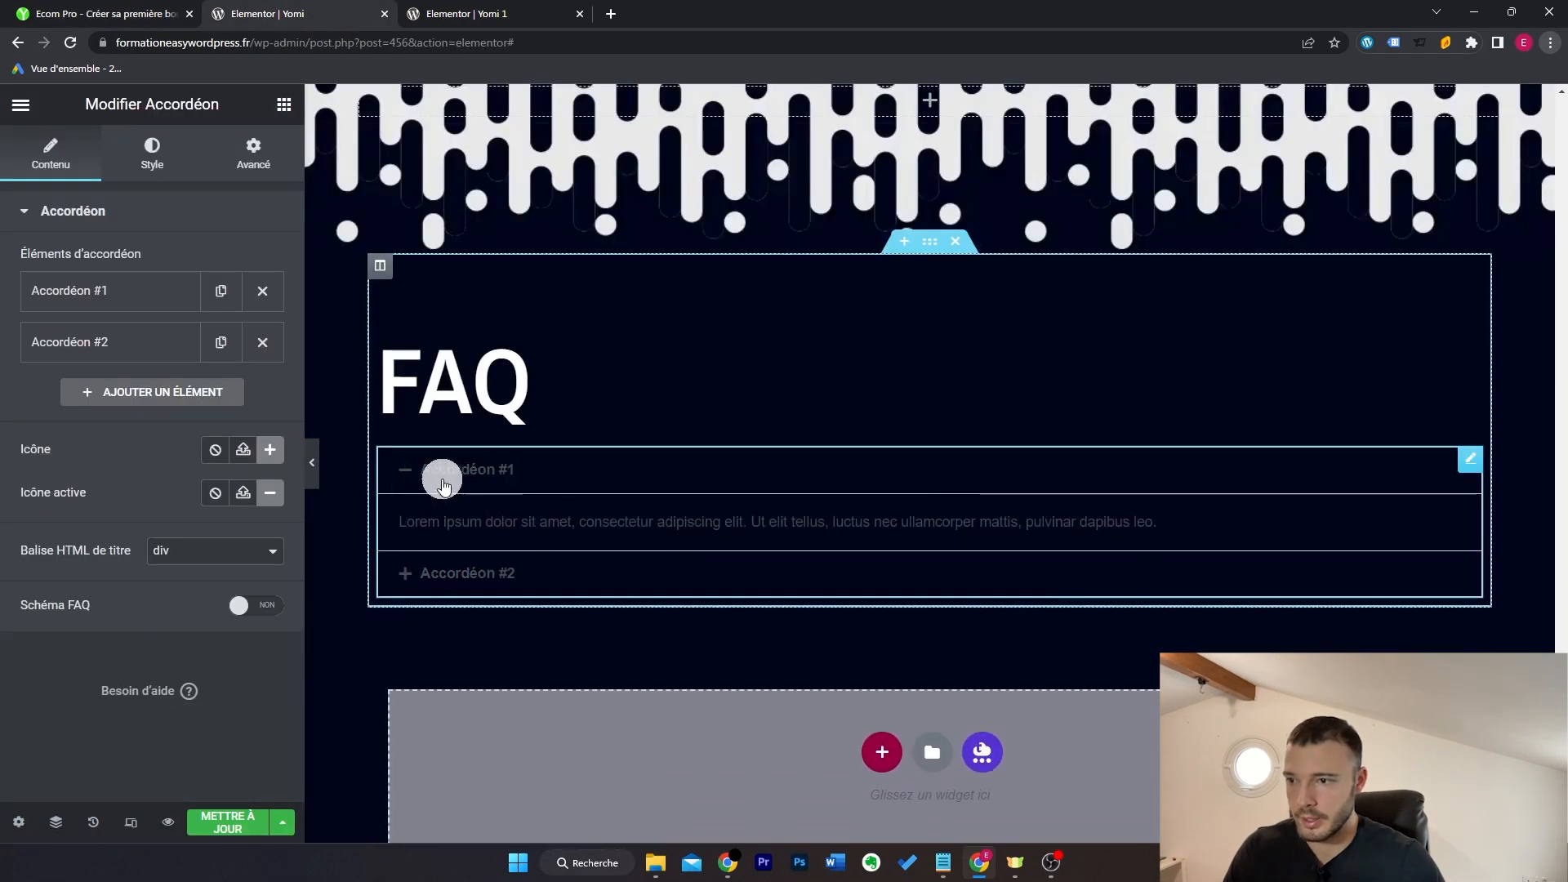
Step: Check how the first question collapses on the reference FAQ and title the first accordion item "Question 1"
{"action": "left_click", "coordinate": [98, 13]}
{"action": "left_click", "coordinate": [829, 339]}
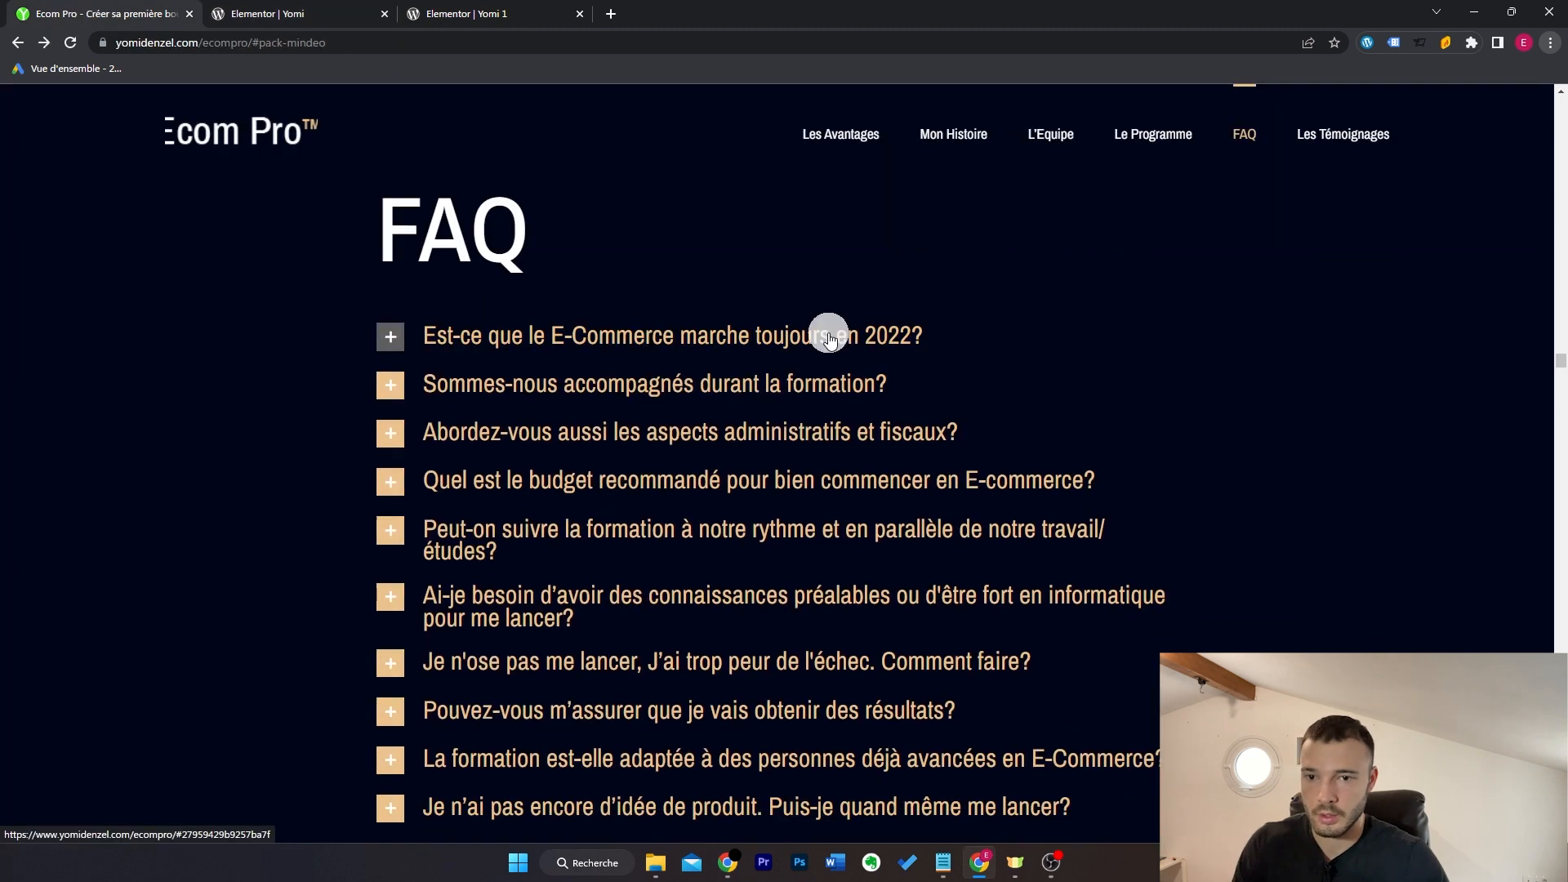
{"action": "left_click", "coordinate": [466, 13]}
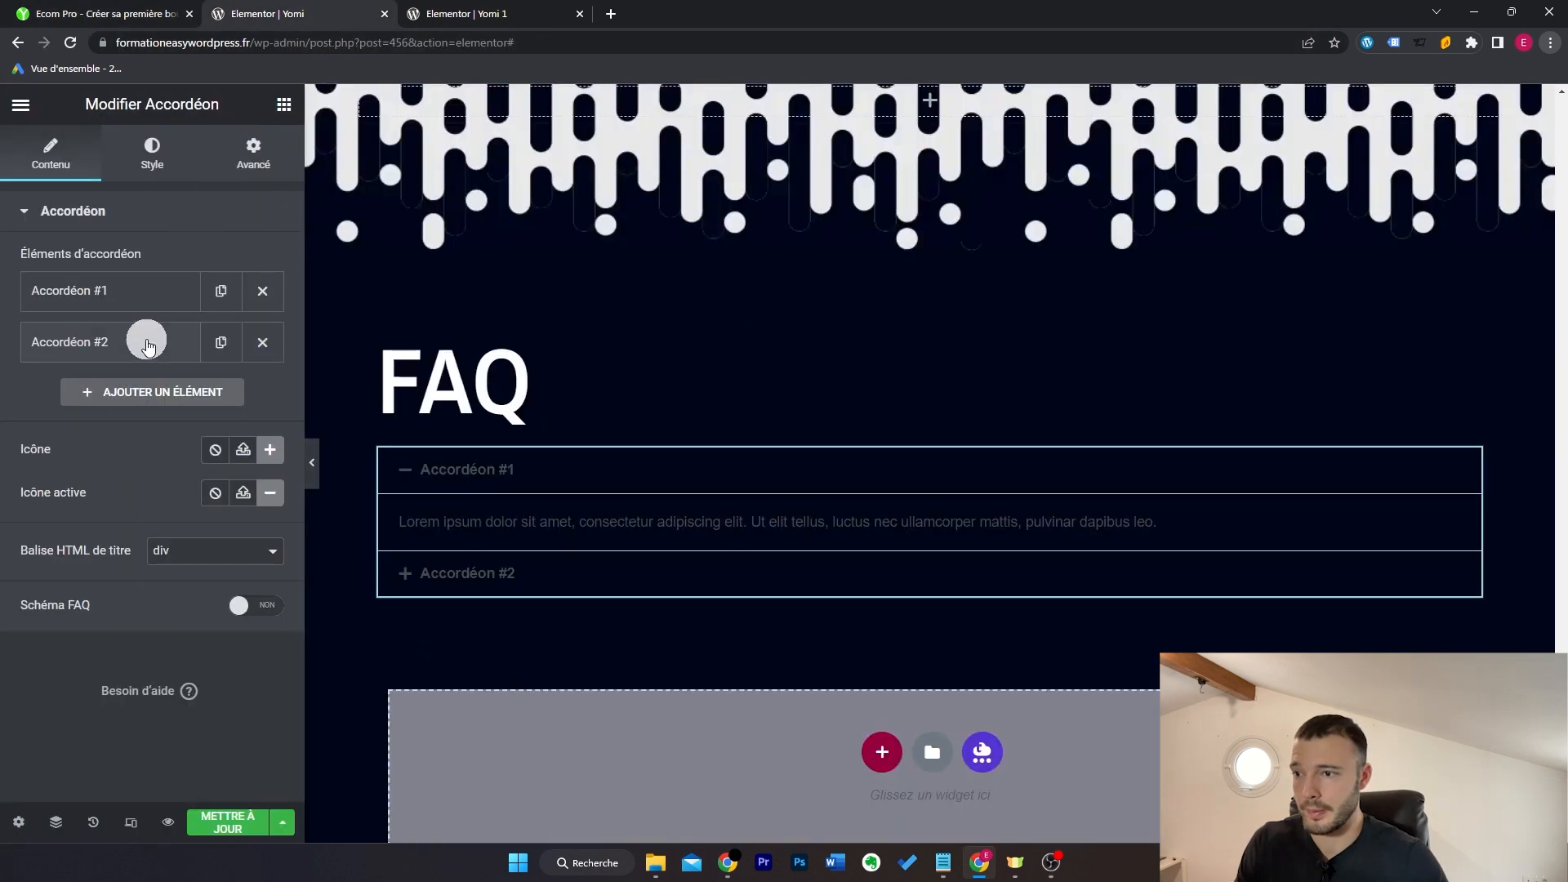
{"action": "left_click", "coordinate": [144, 306]}
Step: Set the accordion's title colour to the peach global colour #EAC28C, matching the reference questions
{"action": "left_click", "coordinate": [153, 160]}
{"action": "left_click", "coordinate": [65, 10]}
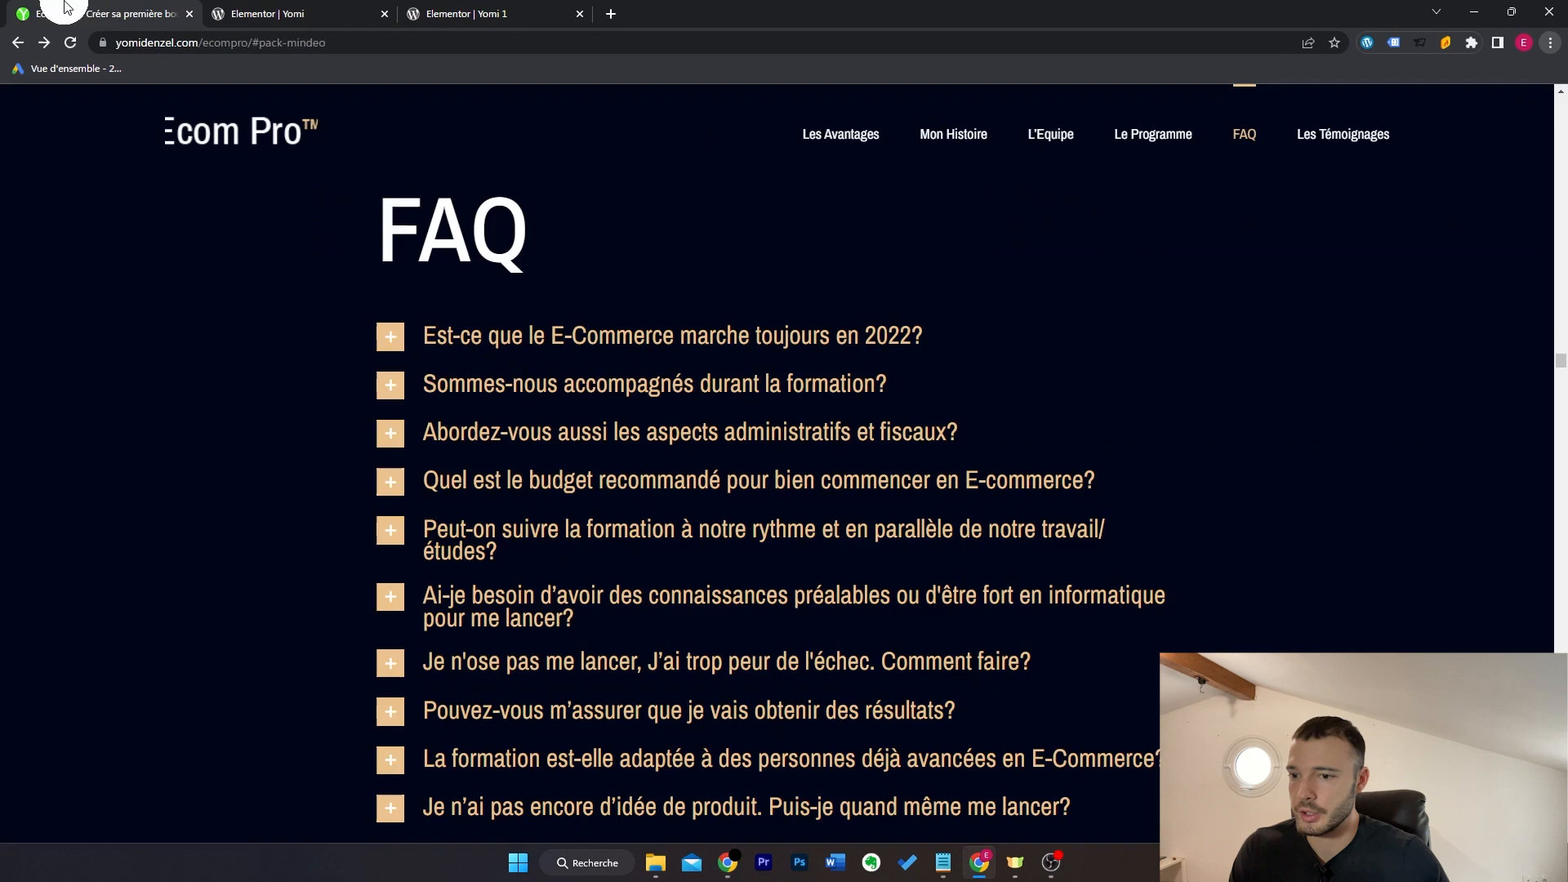
{"action": "left_click", "coordinate": [250, 8]}
{"action": "left_click", "coordinate": [168, 392]}
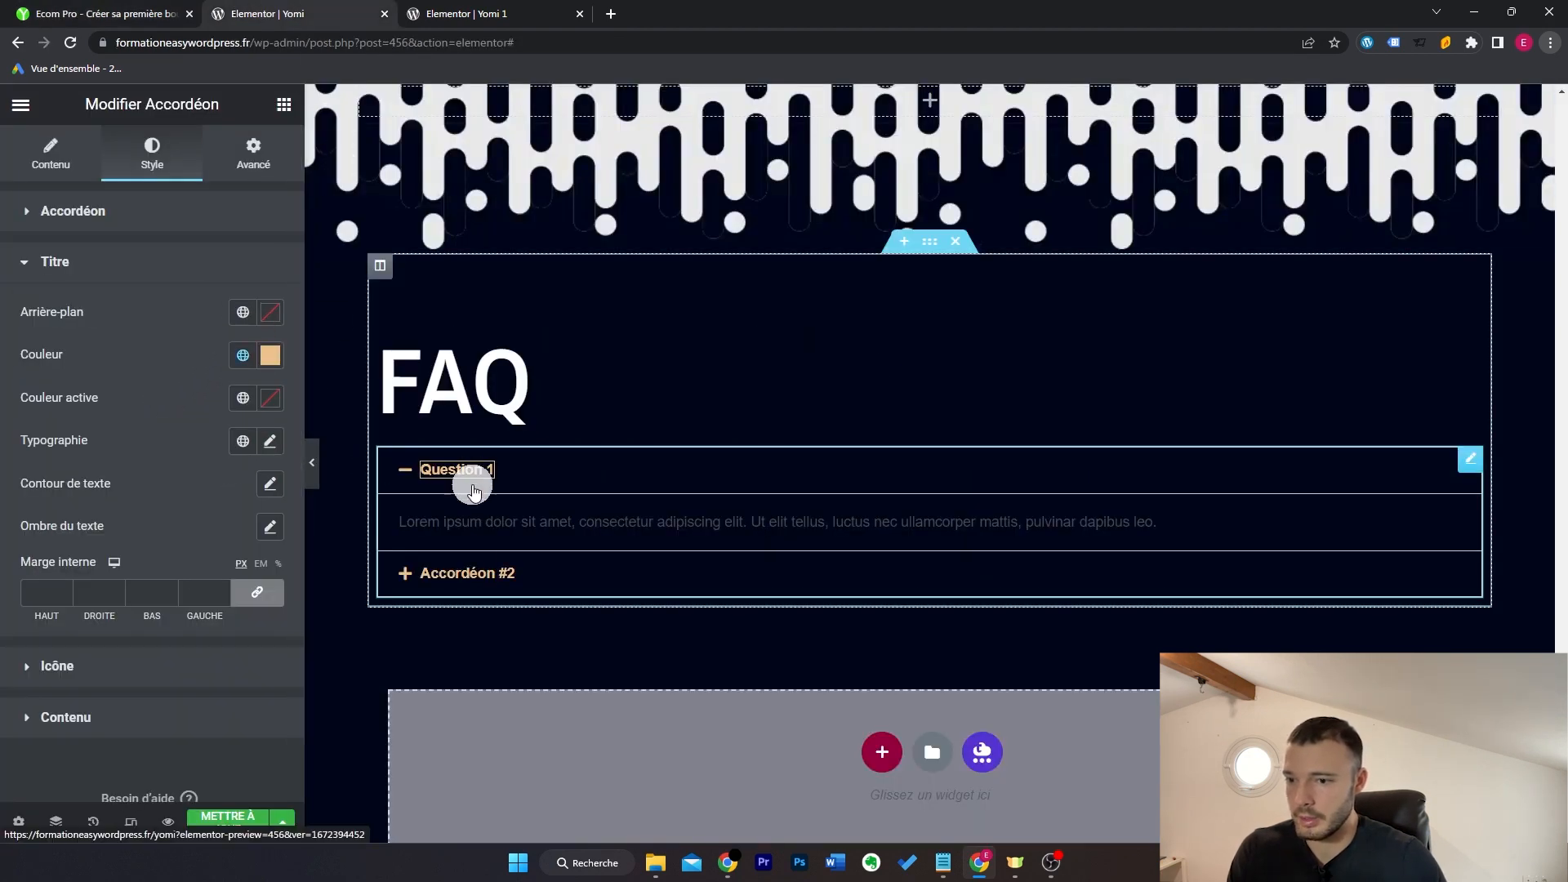
Step: Compare the toggle icons with the reference, then set the accordion's icon to the plus square and its active icon to the minus square
{"action": "left_click", "coordinate": [481, 589]}
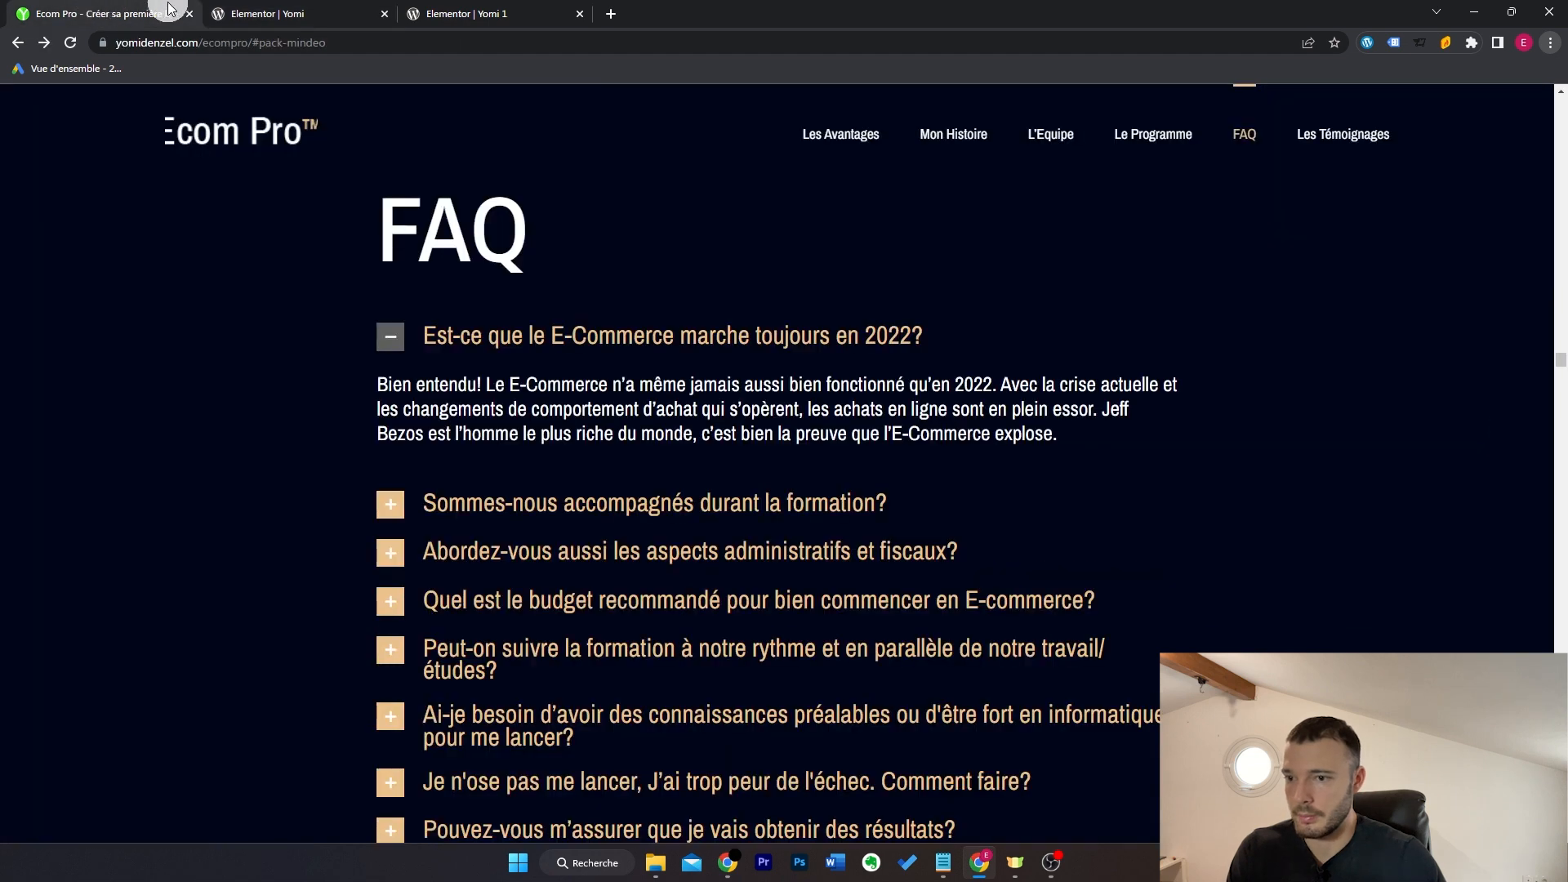
{"action": "left_click", "coordinate": [368, 13]}
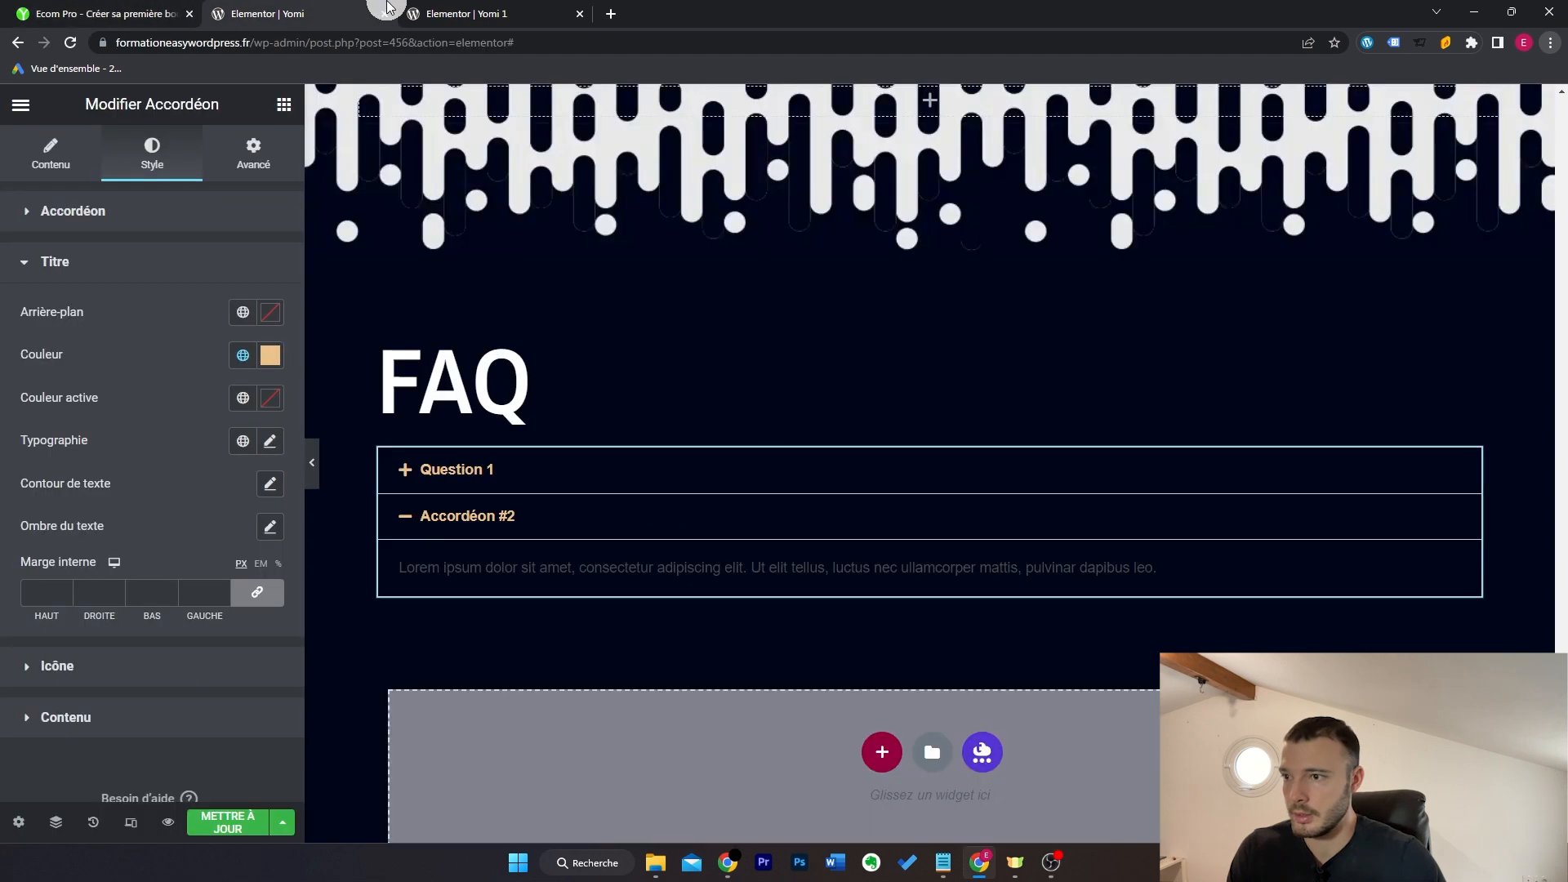
{"action": "left_click", "coordinate": [88, 173]}
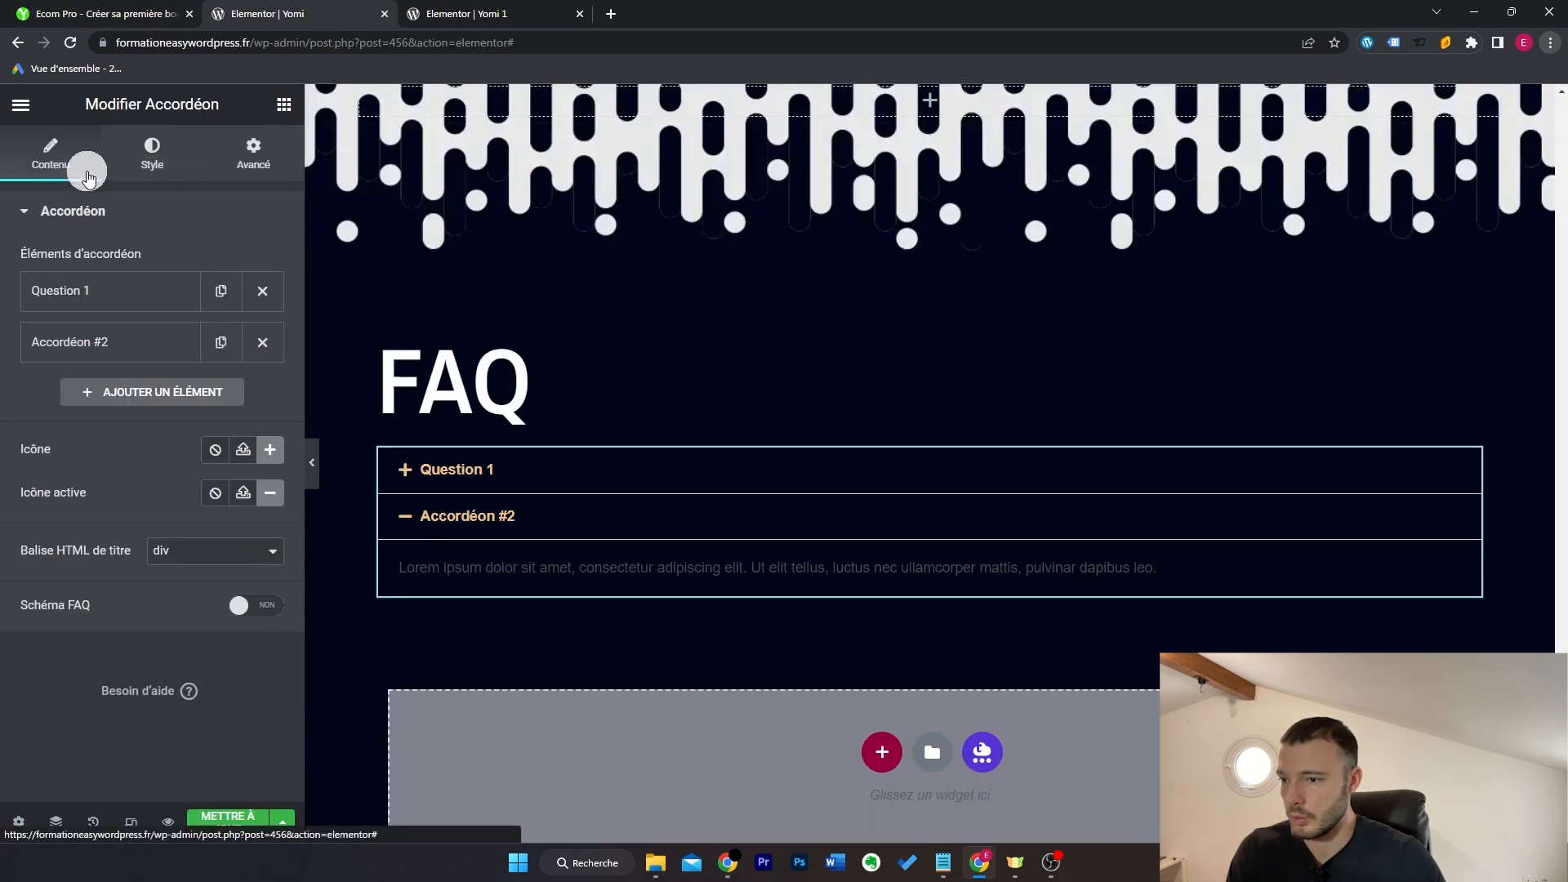
{"action": "left_click", "coordinate": [243, 459]}
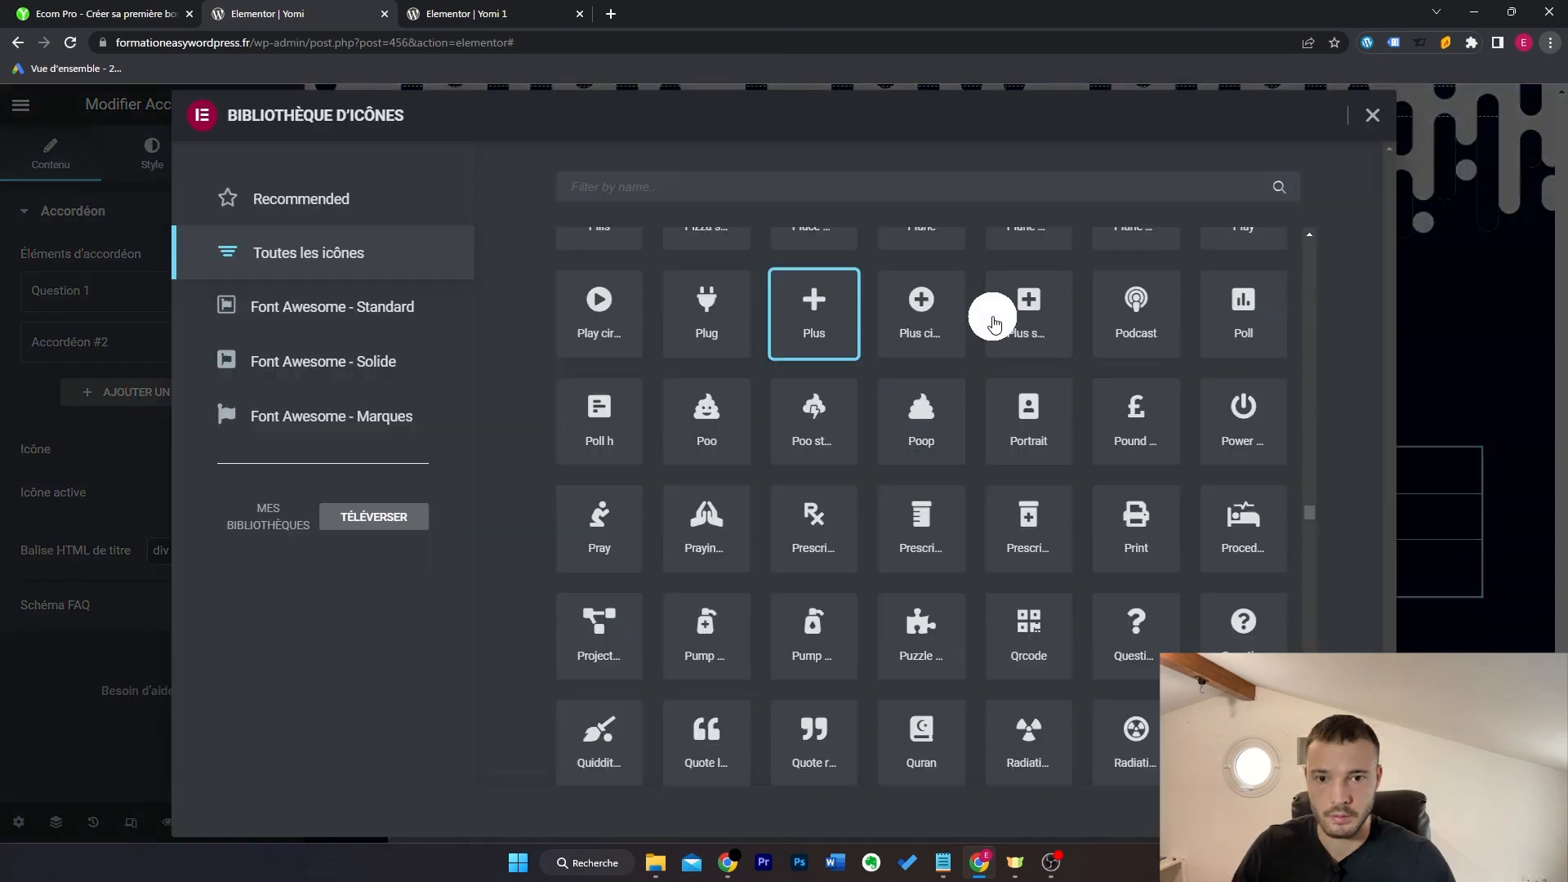
{"action": "double_click", "coordinate": [1025, 315]}
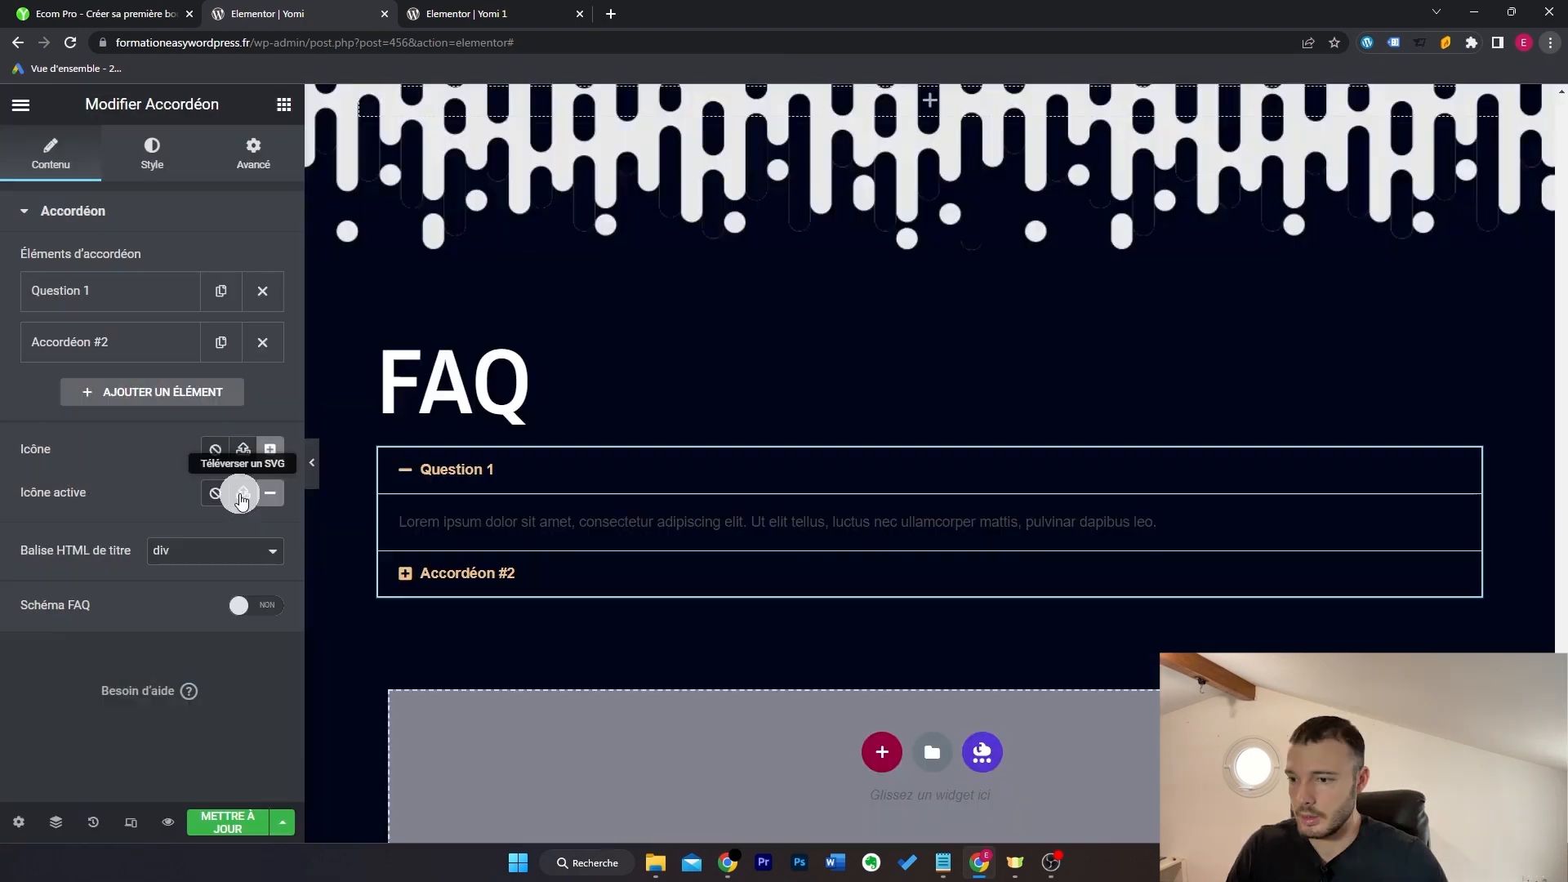
{"action": "left_click", "coordinate": [243, 495]}
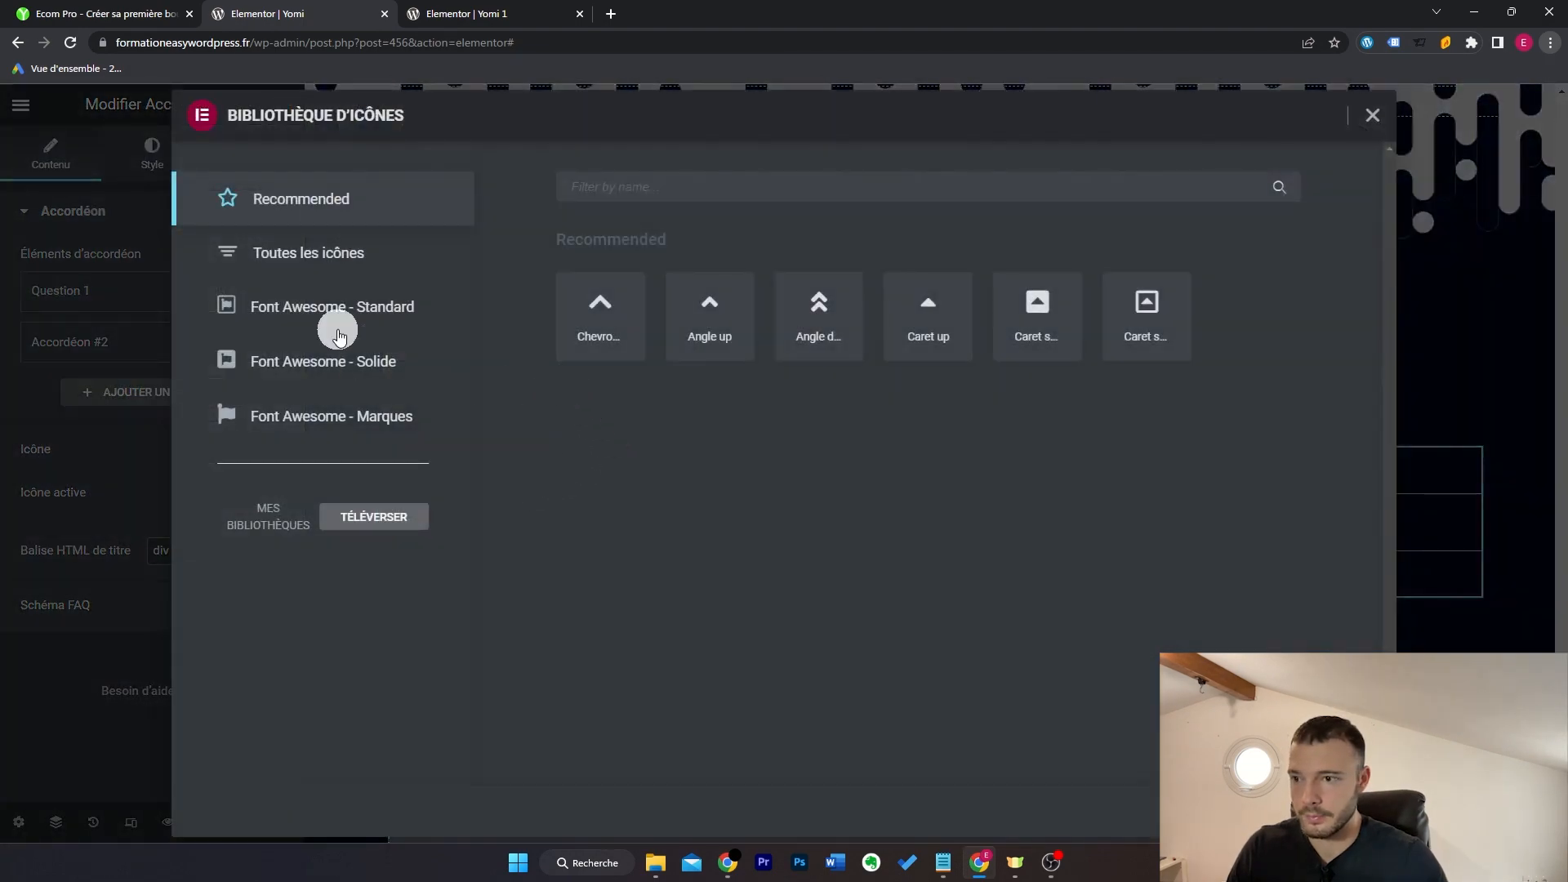
{"action": "left_click", "coordinate": [308, 252]}
{"action": "double_click", "coordinate": [595, 420]}
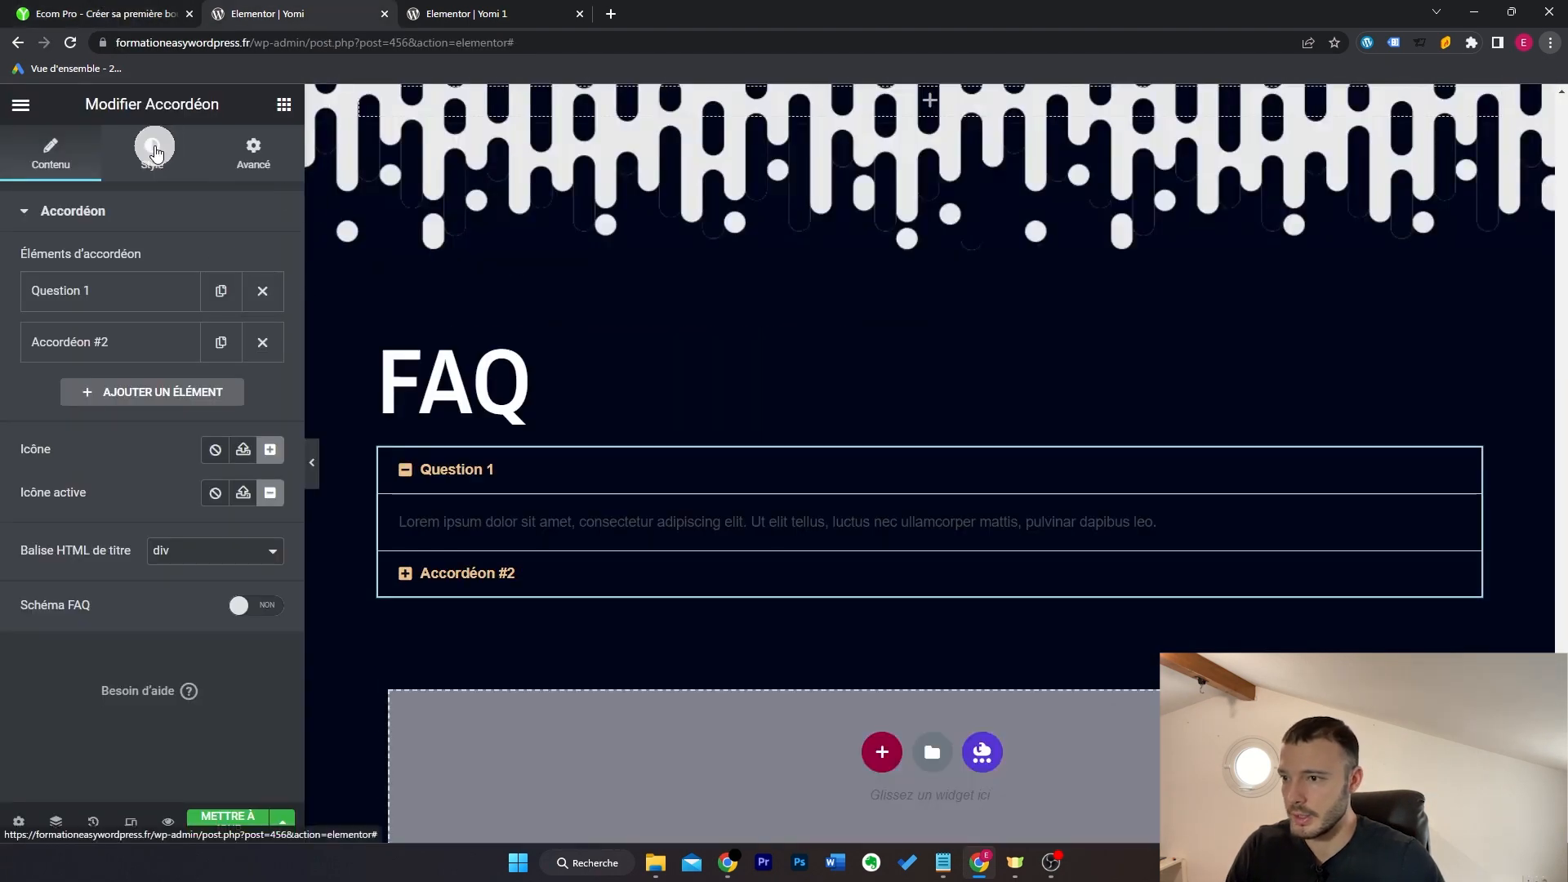
Step: Set the active colour of the accordion icons to the peach global colour #EAC28C
{"action": "left_click", "coordinate": [154, 149]}
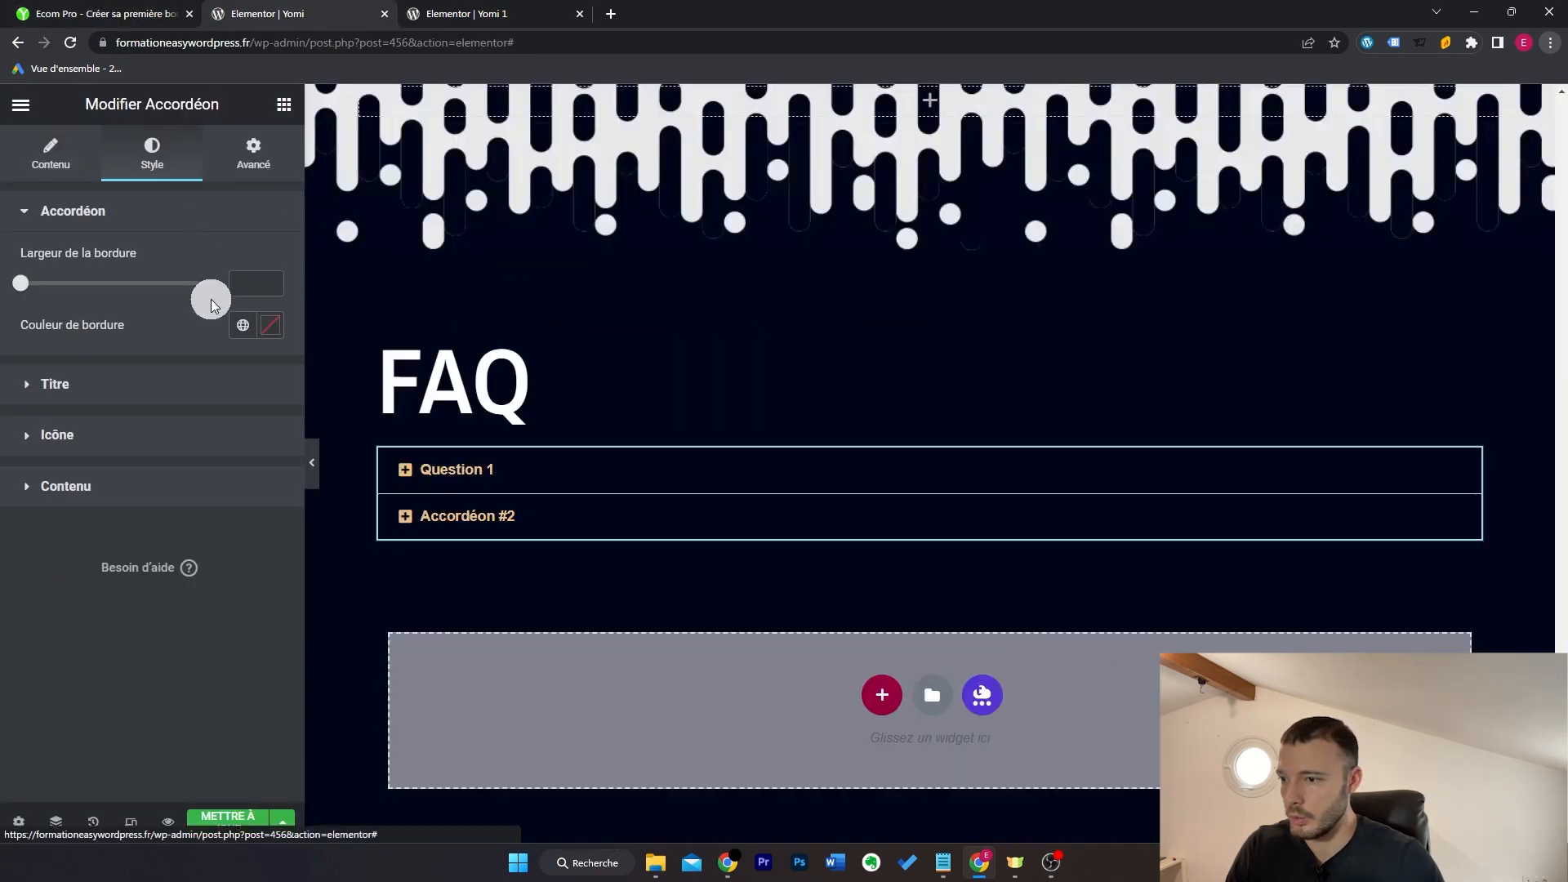
{"action": "left_click", "coordinate": [164, 434]}
{"action": "left_click", "coordinate": [243, 449]}
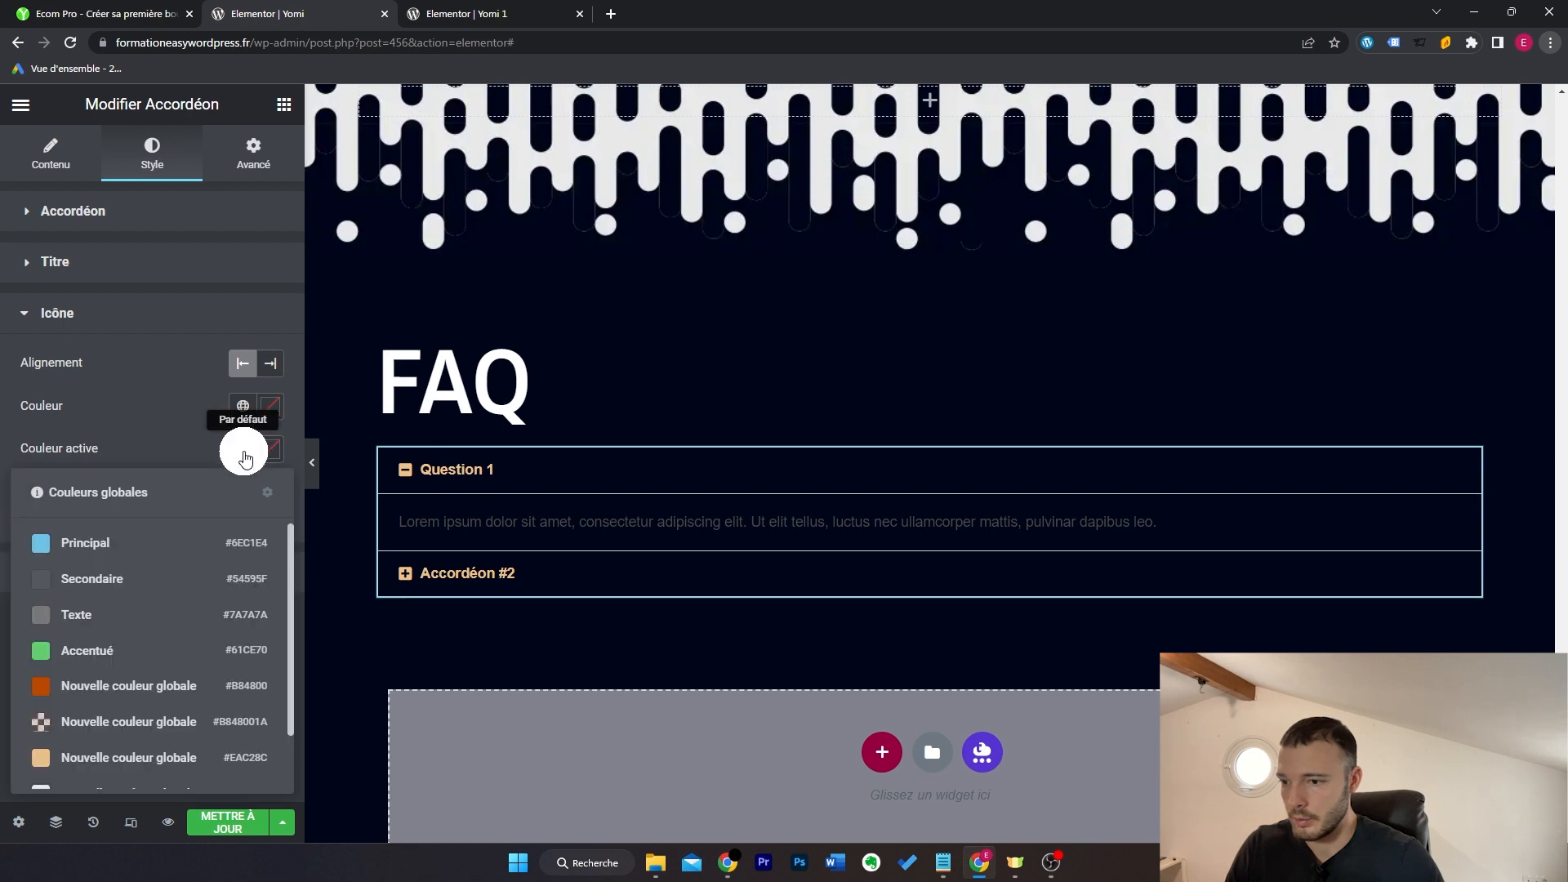
{"action": "scroll", "coordinate": [196, 654], "scroll_direction": "down", "scroll_amount": 1}
{"action": "left_click", "coordinate": [175, 714]}
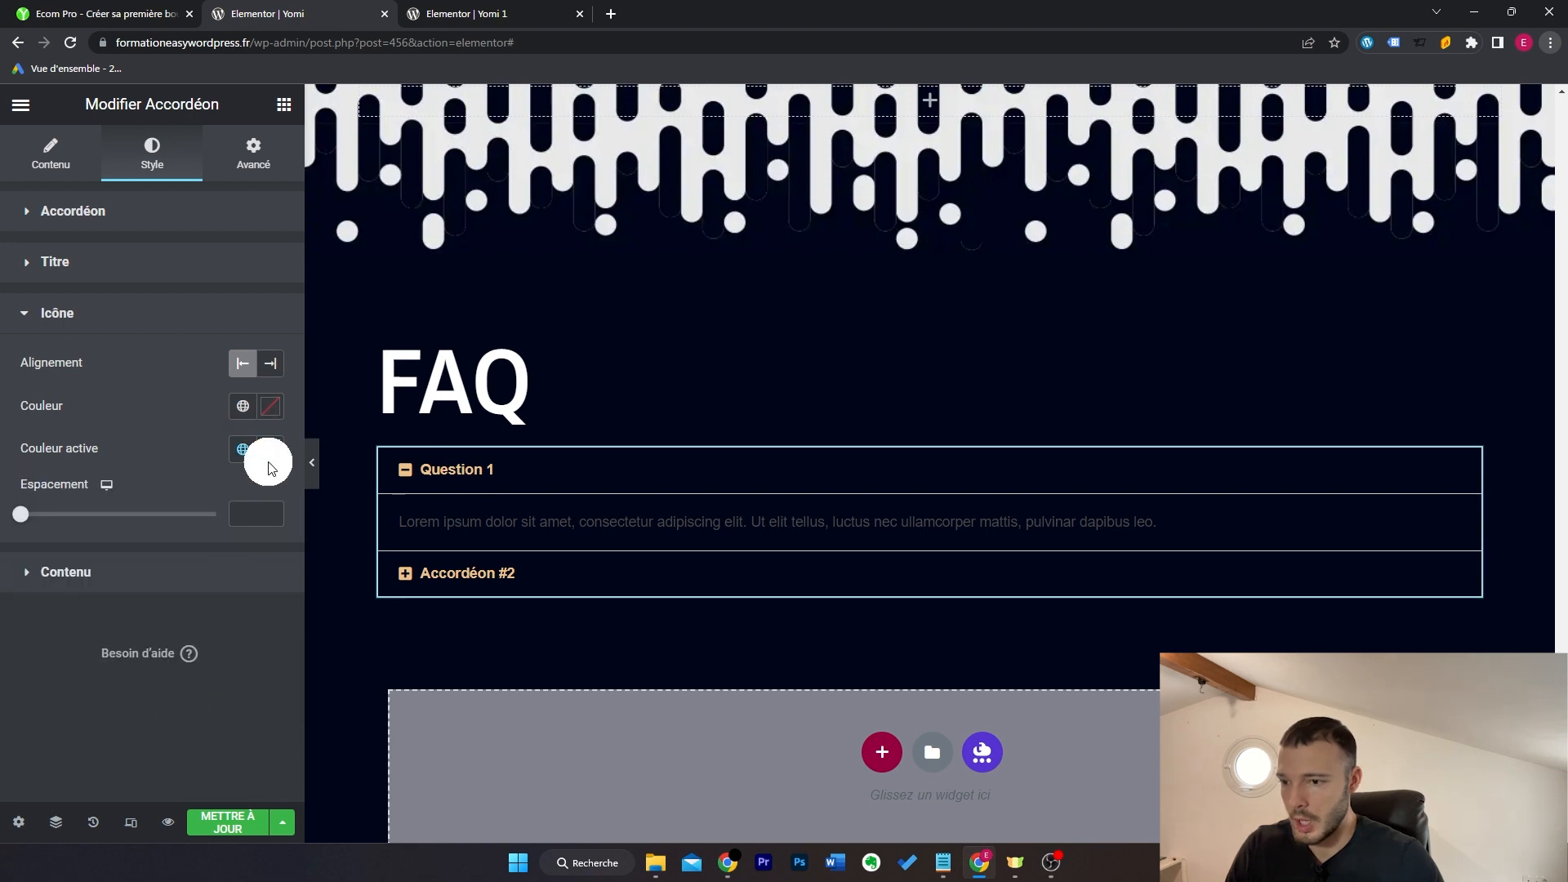
Step: Lower the opacity of the accordion's active icon colour to #EAC28C78 and compare it with the reference FAQ
{"action": "left_click", "coordinate": [270, 458]}
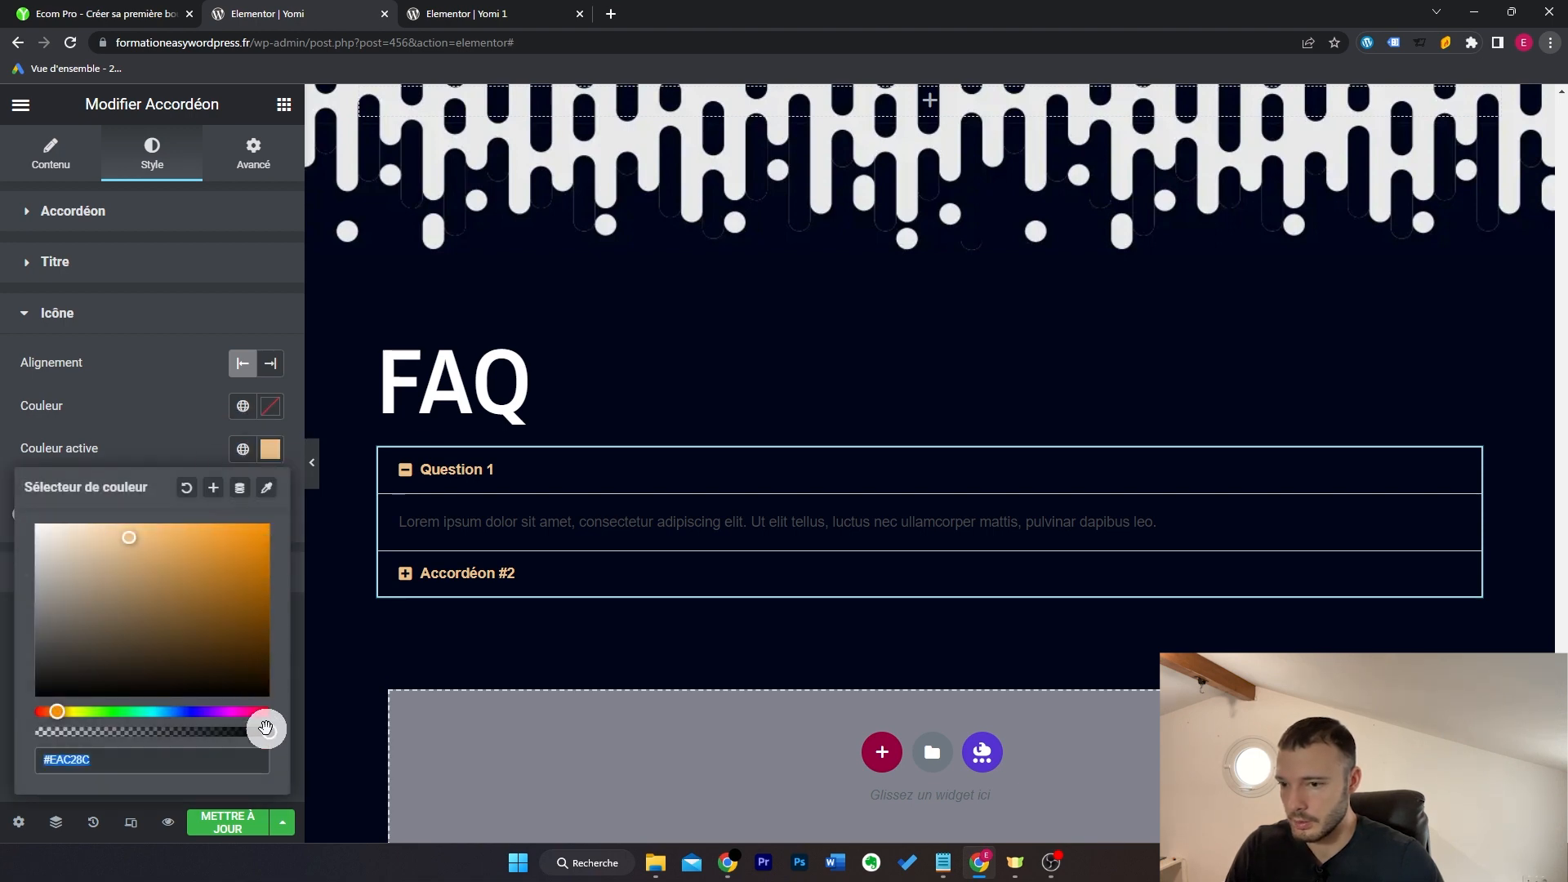
{"action": "left_click_drag", "start_coordinate": [267, 727], "coordinate": [144, 732]}
{"action": "left_click", "coordinate": [115, 14]}
{"action": "left_click", "coordinate": [269, 14]}
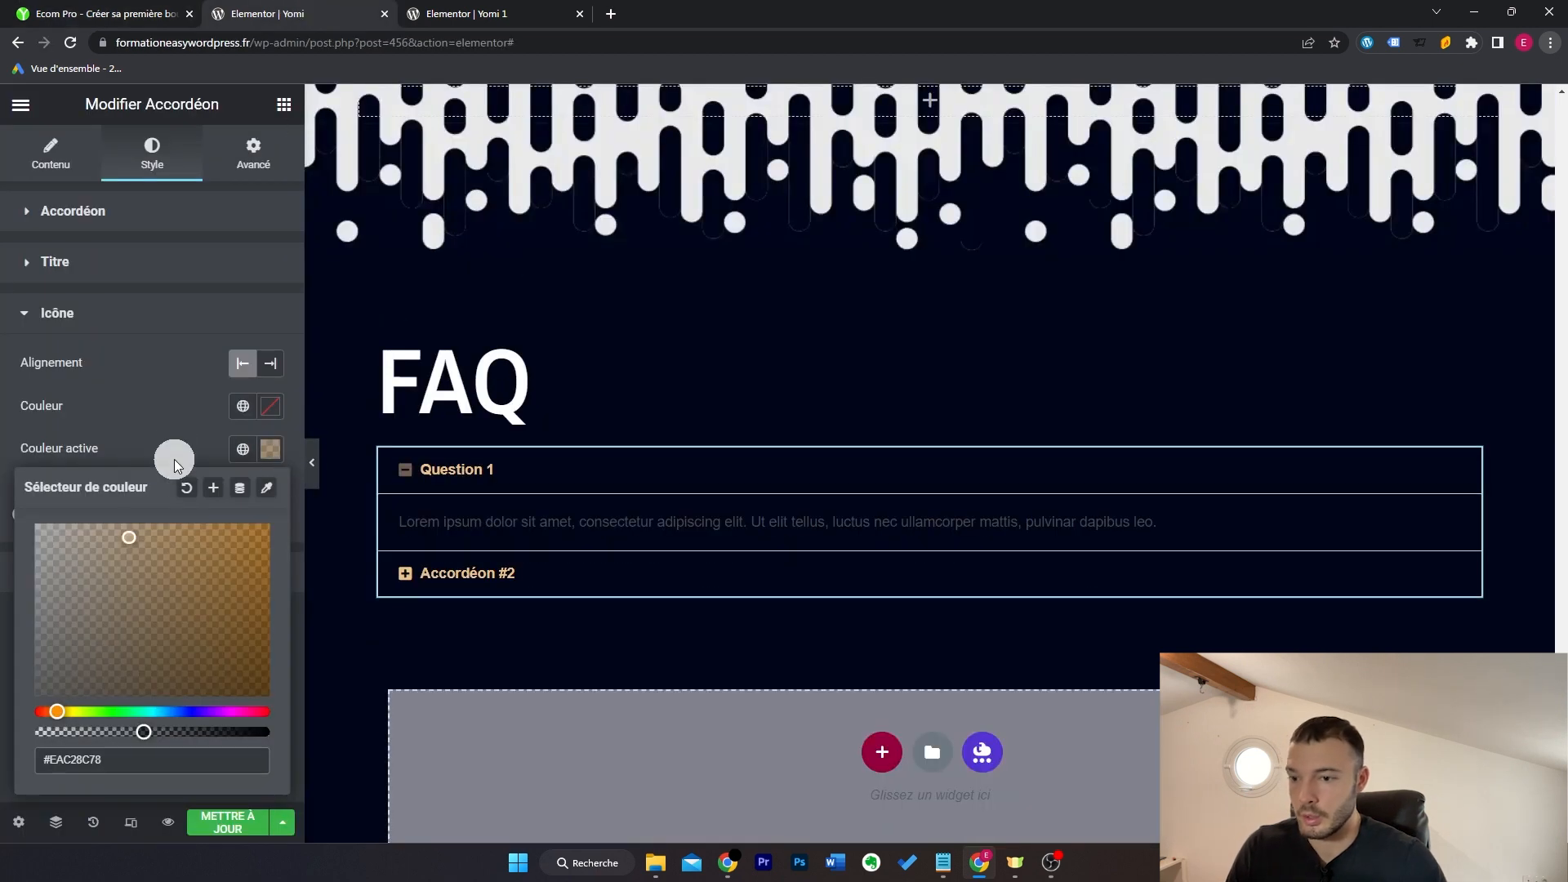
Step: Make the accordion's border colour fully transparent and compare the FAQ section with the reference page
{"action": "left_click", "coordinate": [266, 462]}
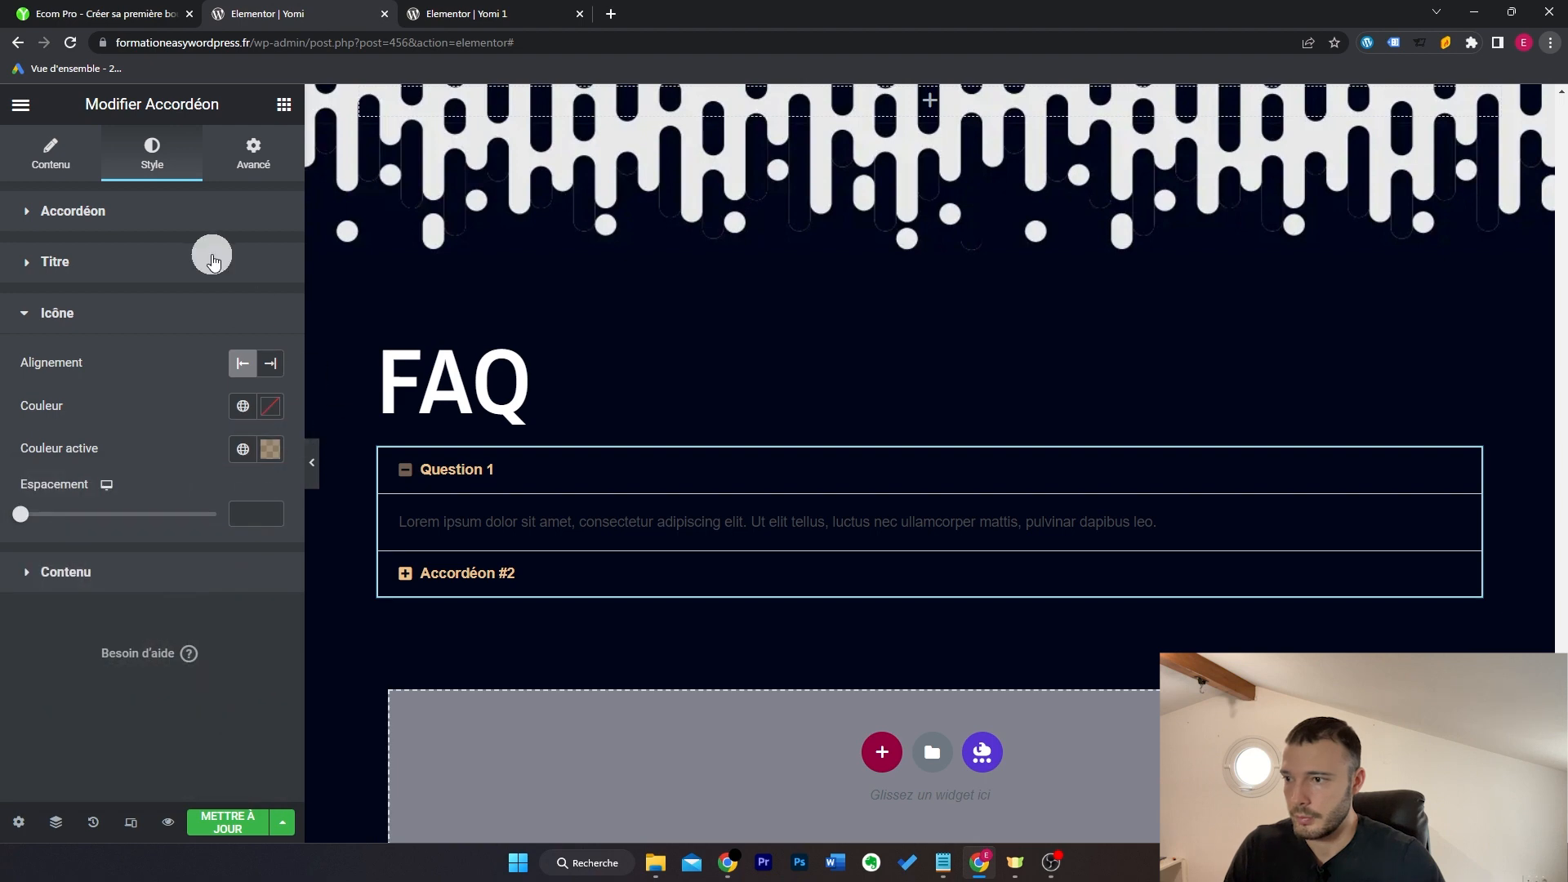
{"action": "left_click", "coordinate": [214, 218]}
{"action": "key", "text": "ctrl+p"}
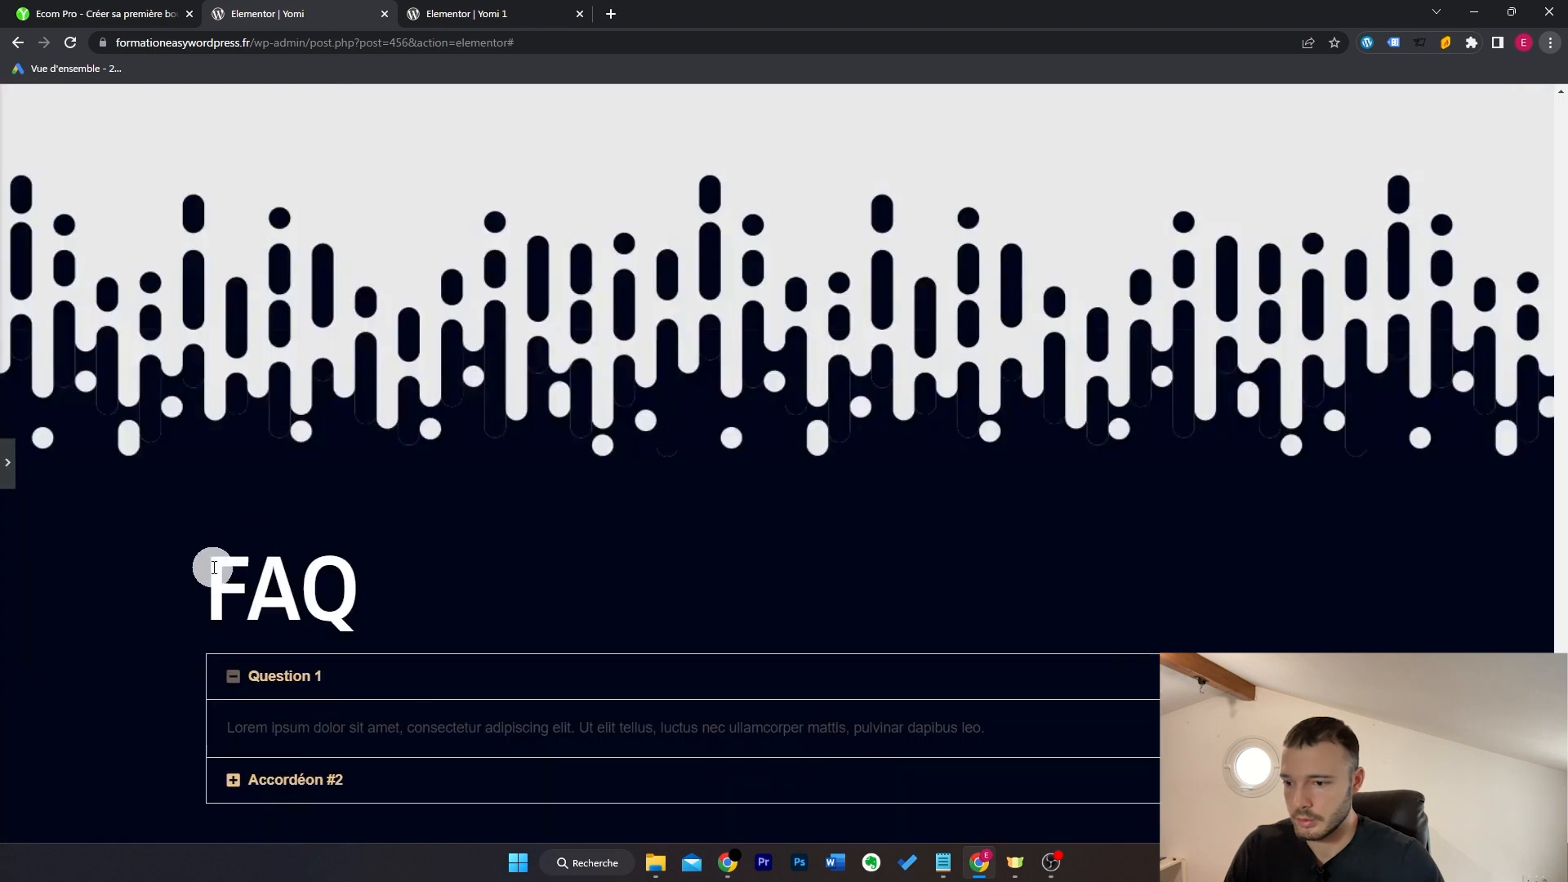
{"action": "left_click", "coordinate": [7, 470]}
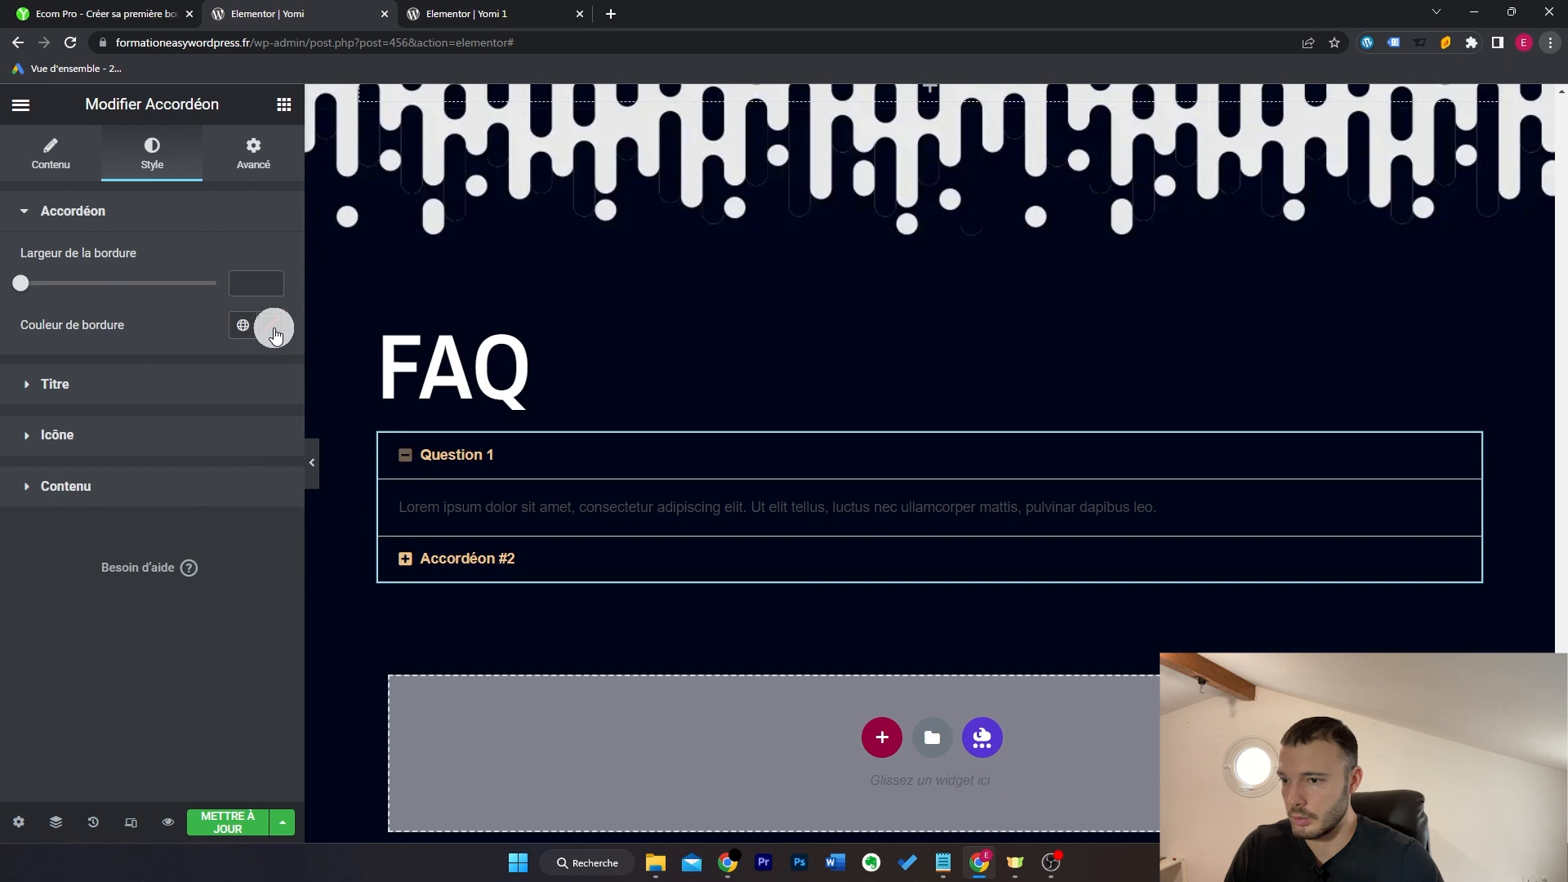
{"action": "left_click", "coordinate": [273, 328]}
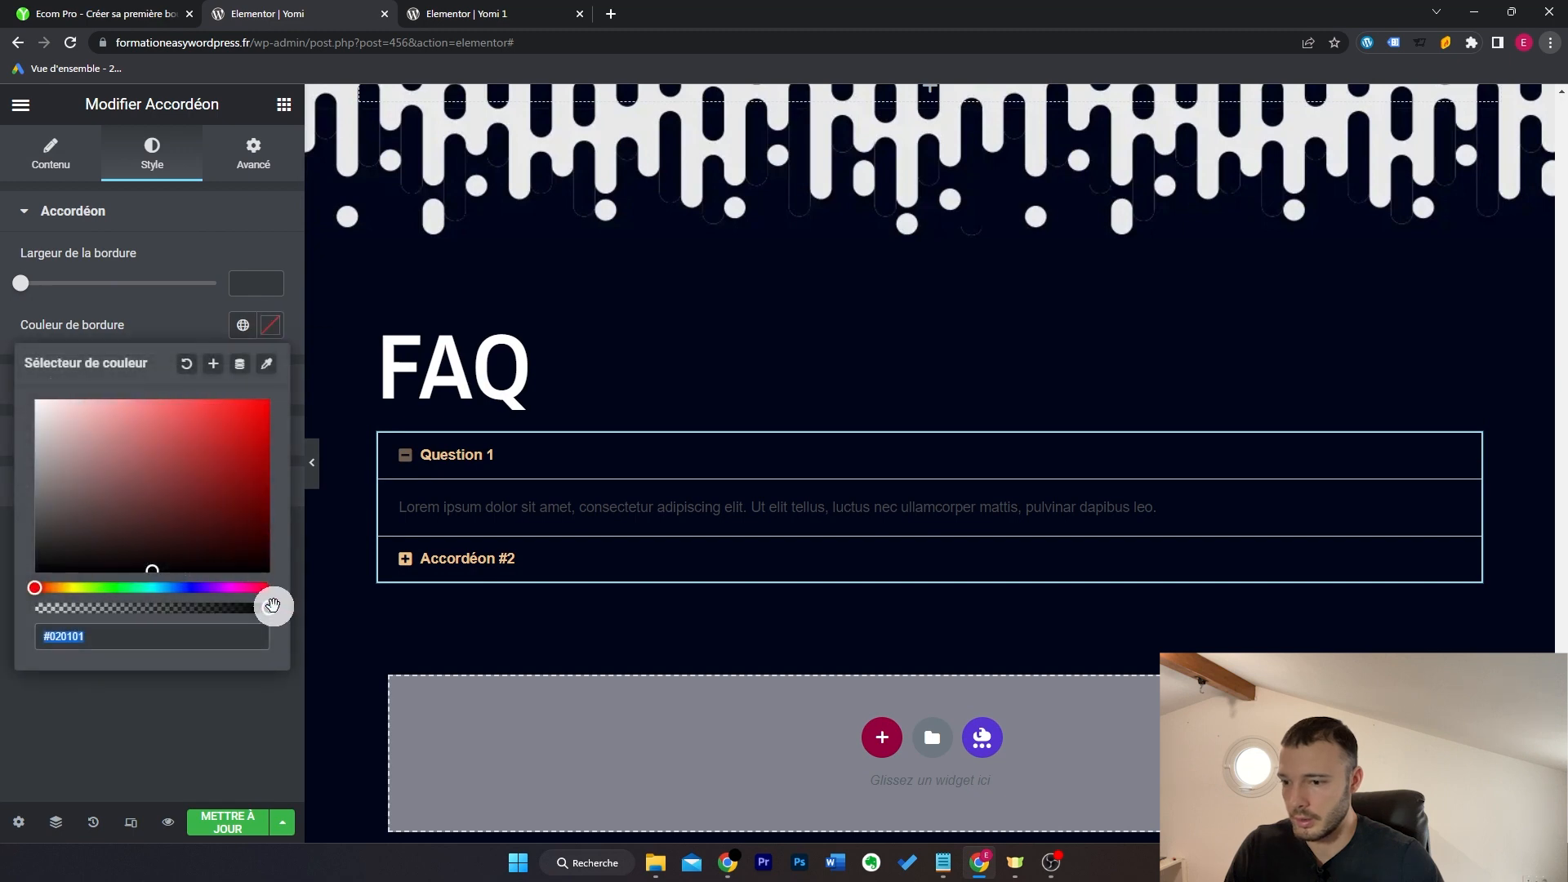
{"action": "left_click_drag", "start_coordinate": [273, 605], "coordinate": [13, 602]}
{"action": "key", "text": "ctrl+p"}
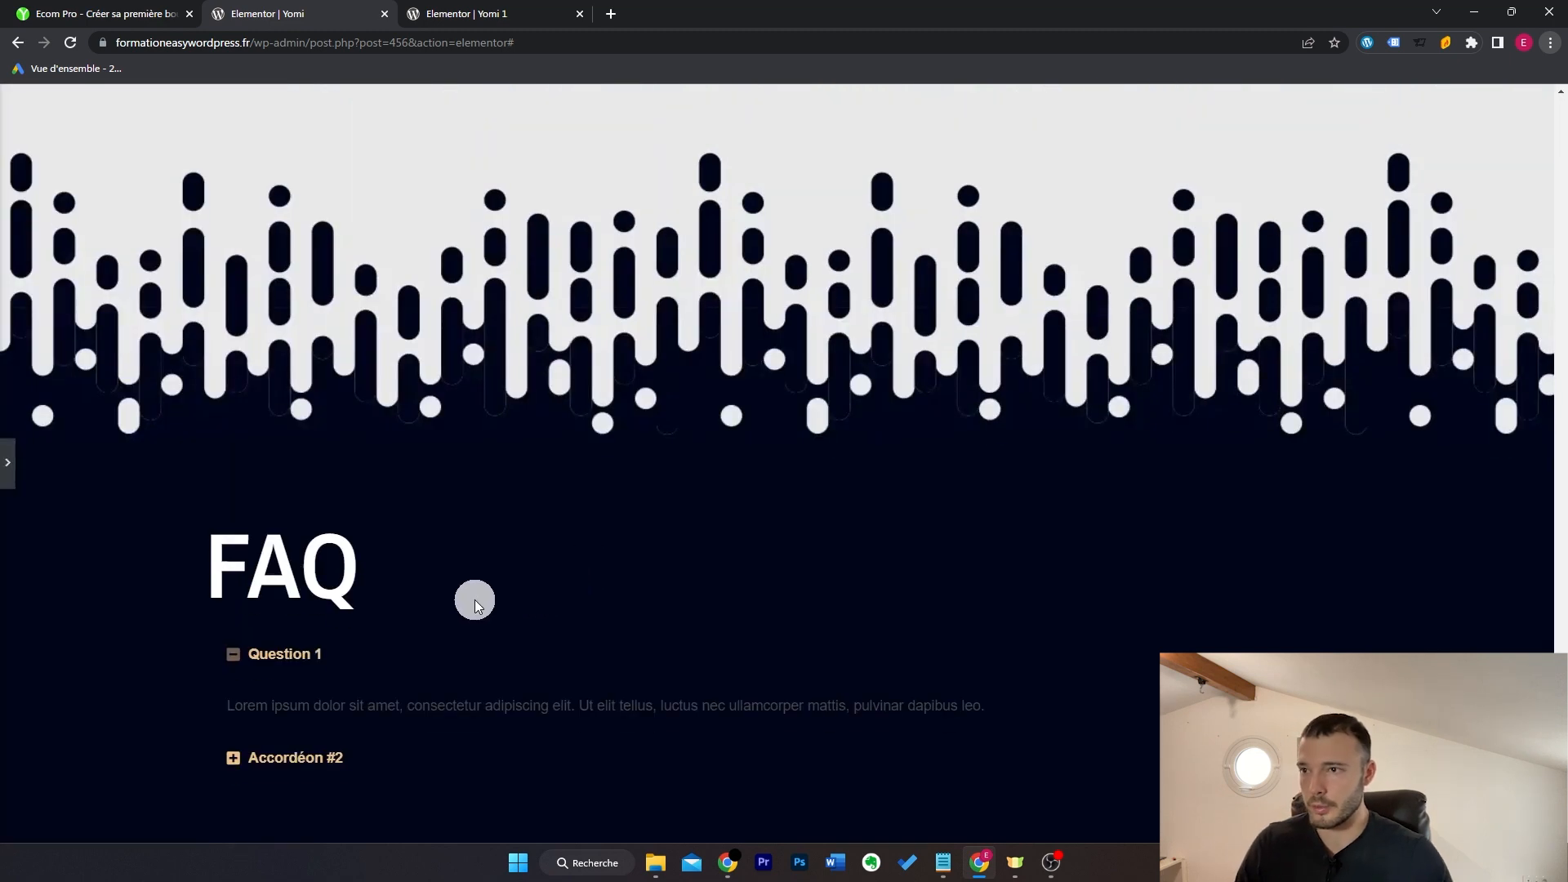
{"action": "left_click", "coordinate": [131, 10]}
{"action": "left_click", "coordinate": [302, 10]}
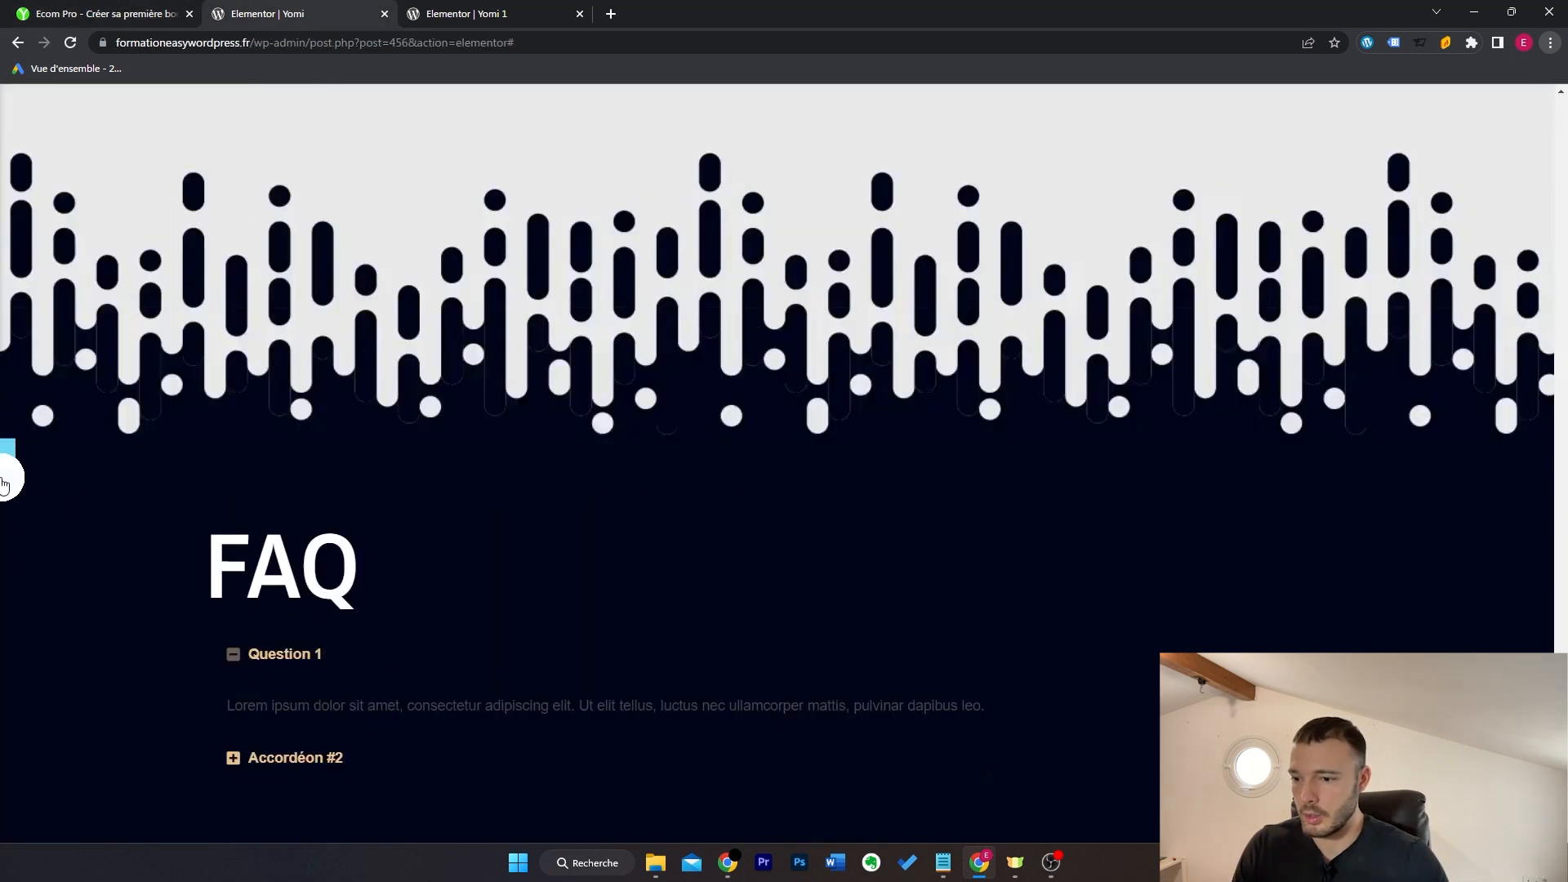
Step: Duplicate the "Accordéon #2" item four times in the FAQ accordion
{"action": "left_click", "coordinate": [4, 483]}
{"action": "left_click", "coordinate": [623, 490]}
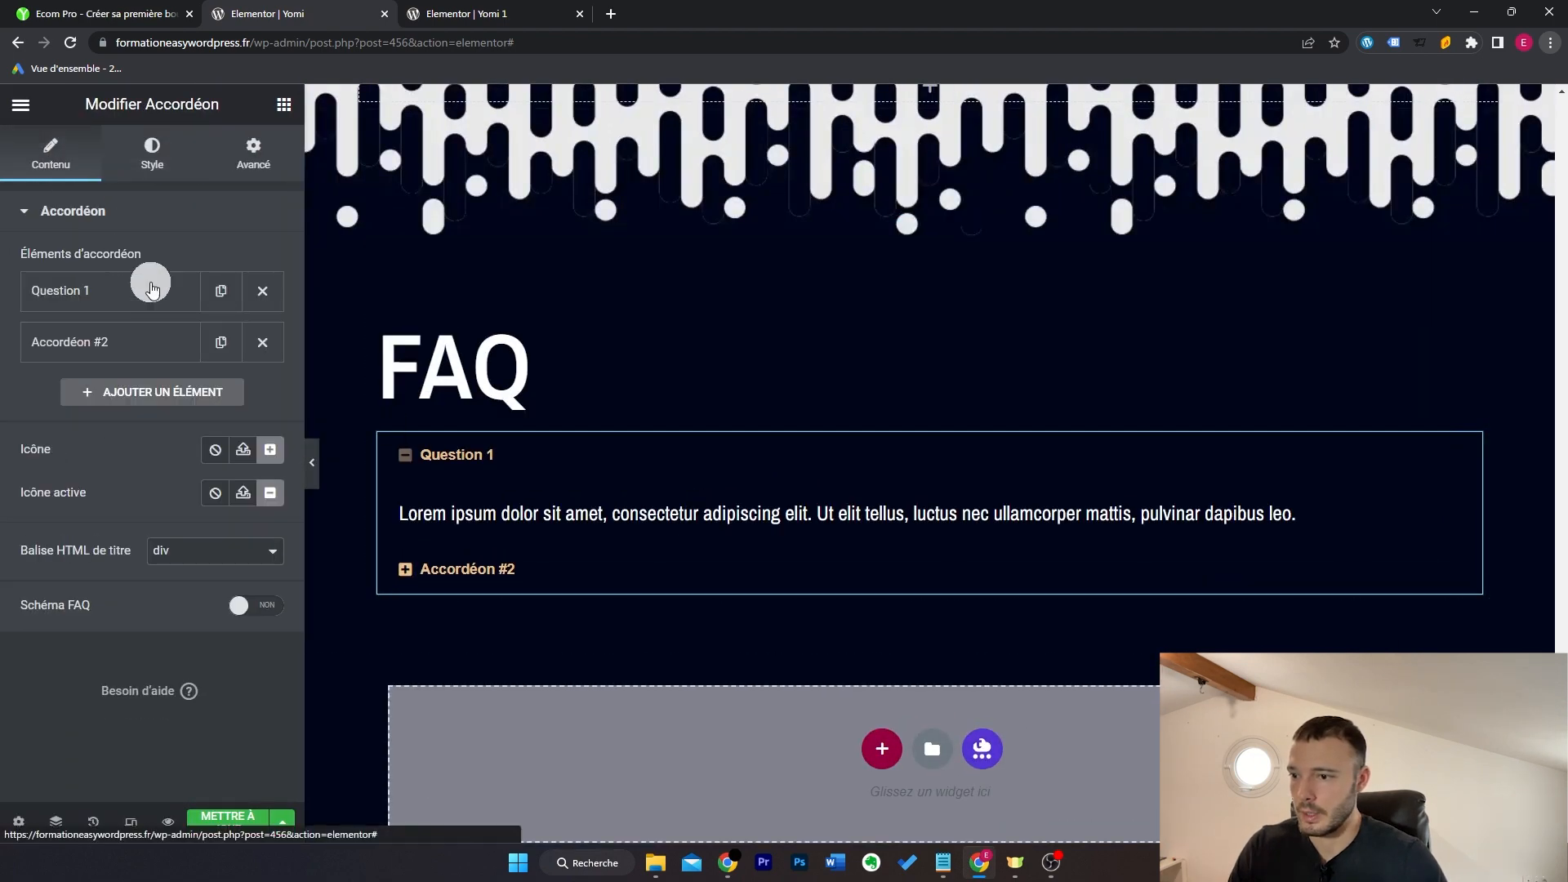
{"action": "left_click", "coordinate": [219, 342]}
{"action": "left_click", "coordinate": [218, 393]}
{"action": "left_click", "coordinate": [220, 444]}
{"action": "left_click", "coordinate": [221, 495]}
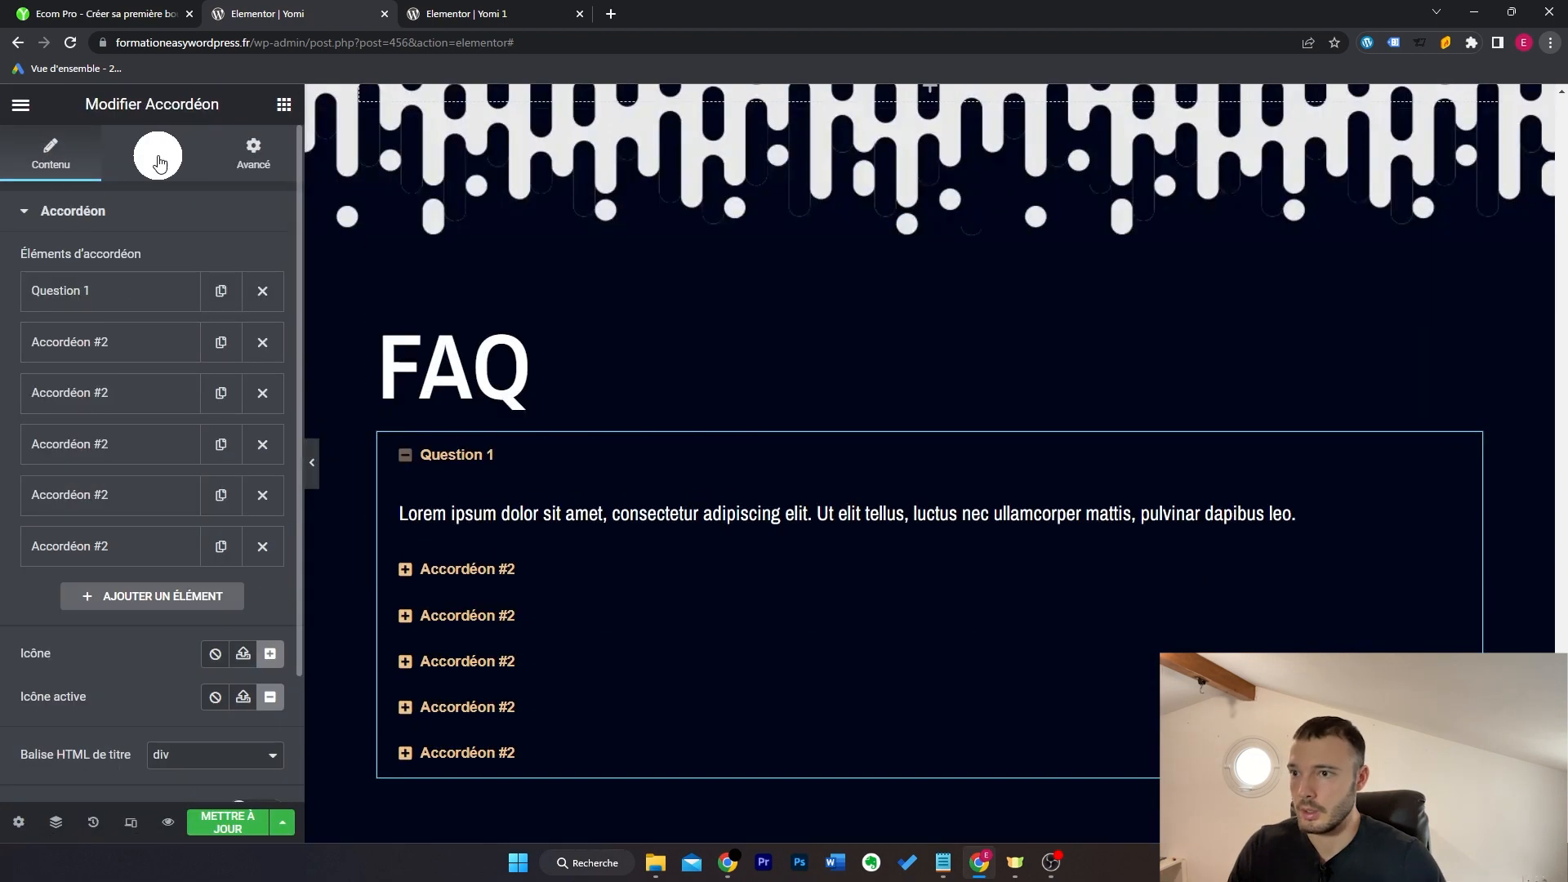
Step: Enlarge the accordion's question titles, comparing them with the reference, and open the title style settings
{"action": "left_click", "coordinate": [160, 163]}
{"action": "left_click", "coordinate": [107, 13]}
{"action": "left_click", "coordinate": [257, 13]}
{"action": "left_click", "coordinate": [428, 467]}
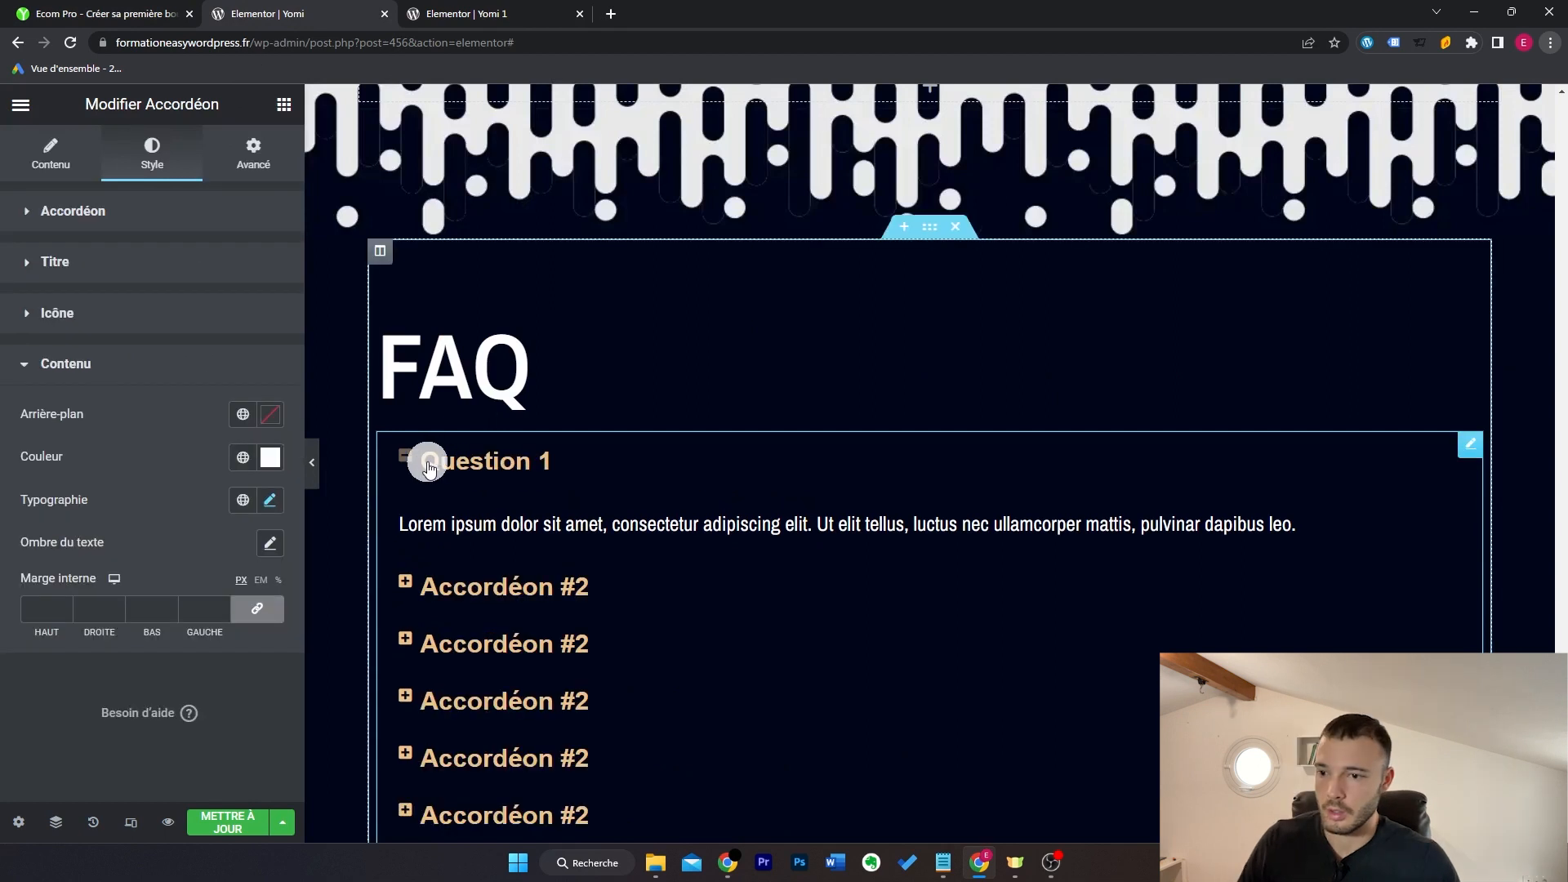
{"action": "left_click", "coordinate": [145, 308]}
{"action": "left_click", "coordinate": [141, 265]}
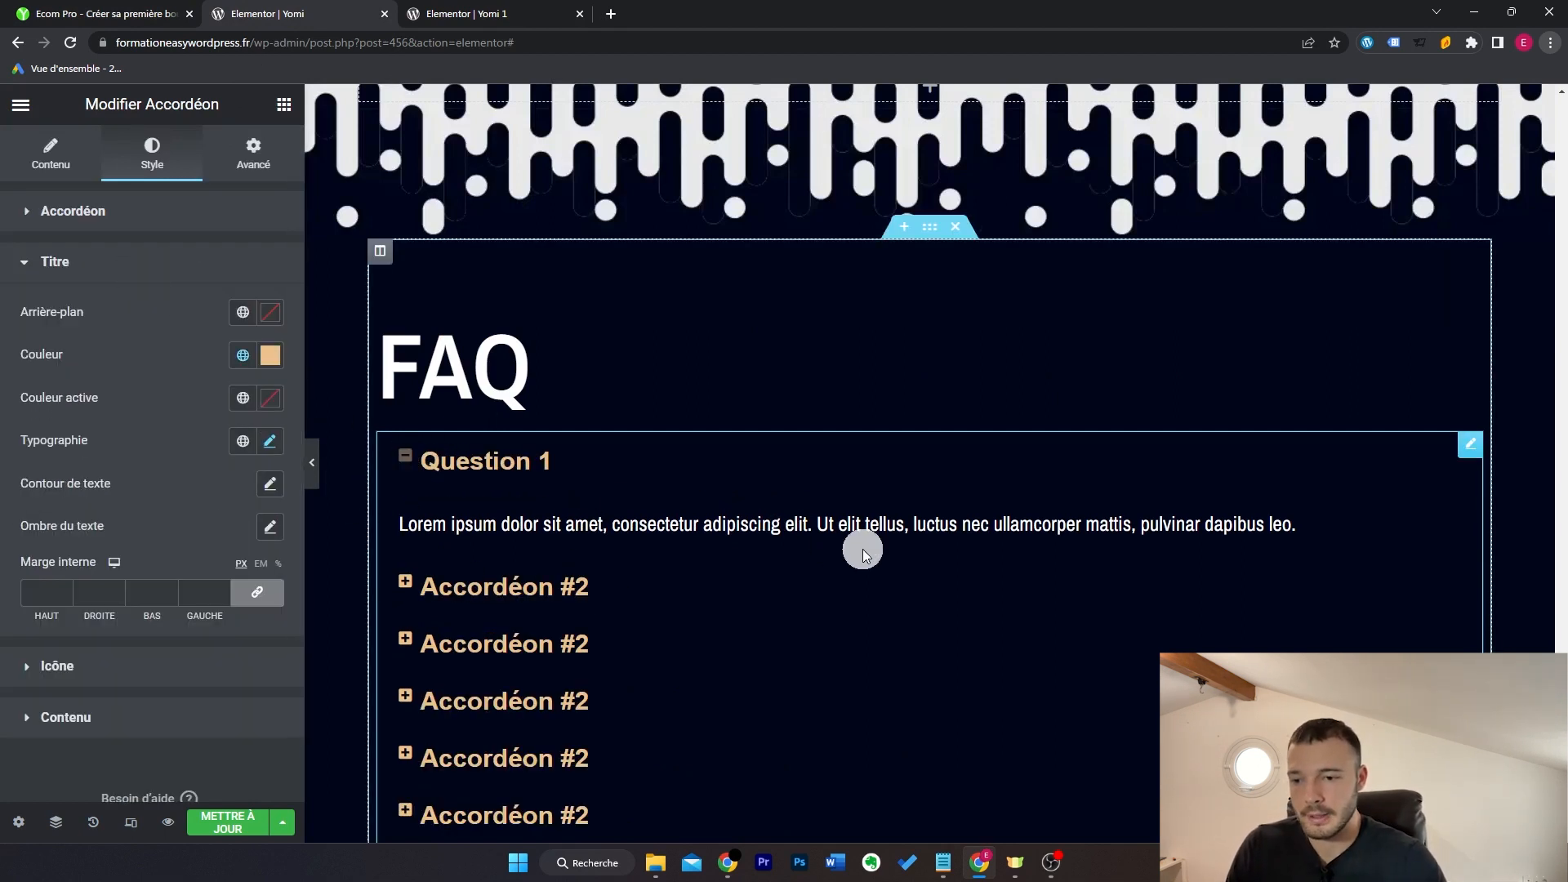
Step: Preview the FAQ section full width and test expanding its second and third questions
{"action": "left_click", "coordinate": [311, 463]}
{"action": "scroll", "coordinate": [753, 443], "scroll_direction": "down", "scroll_amount": 2}
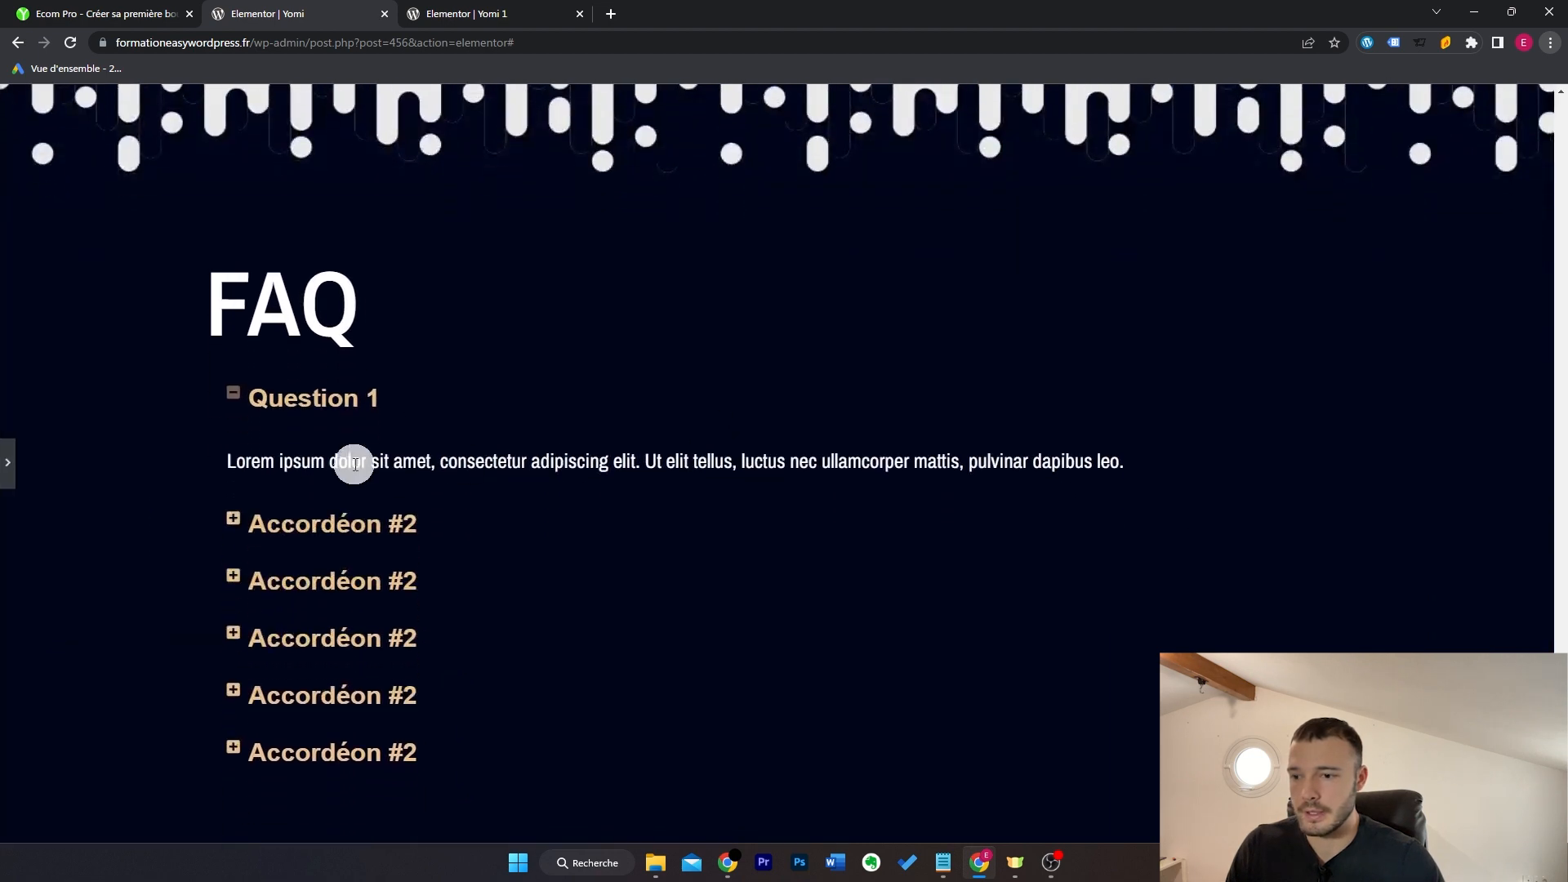
{"action": "left_click", "coordinate": [373, 522]}
{"action": "left_click", "coordinate": [433, 559]}
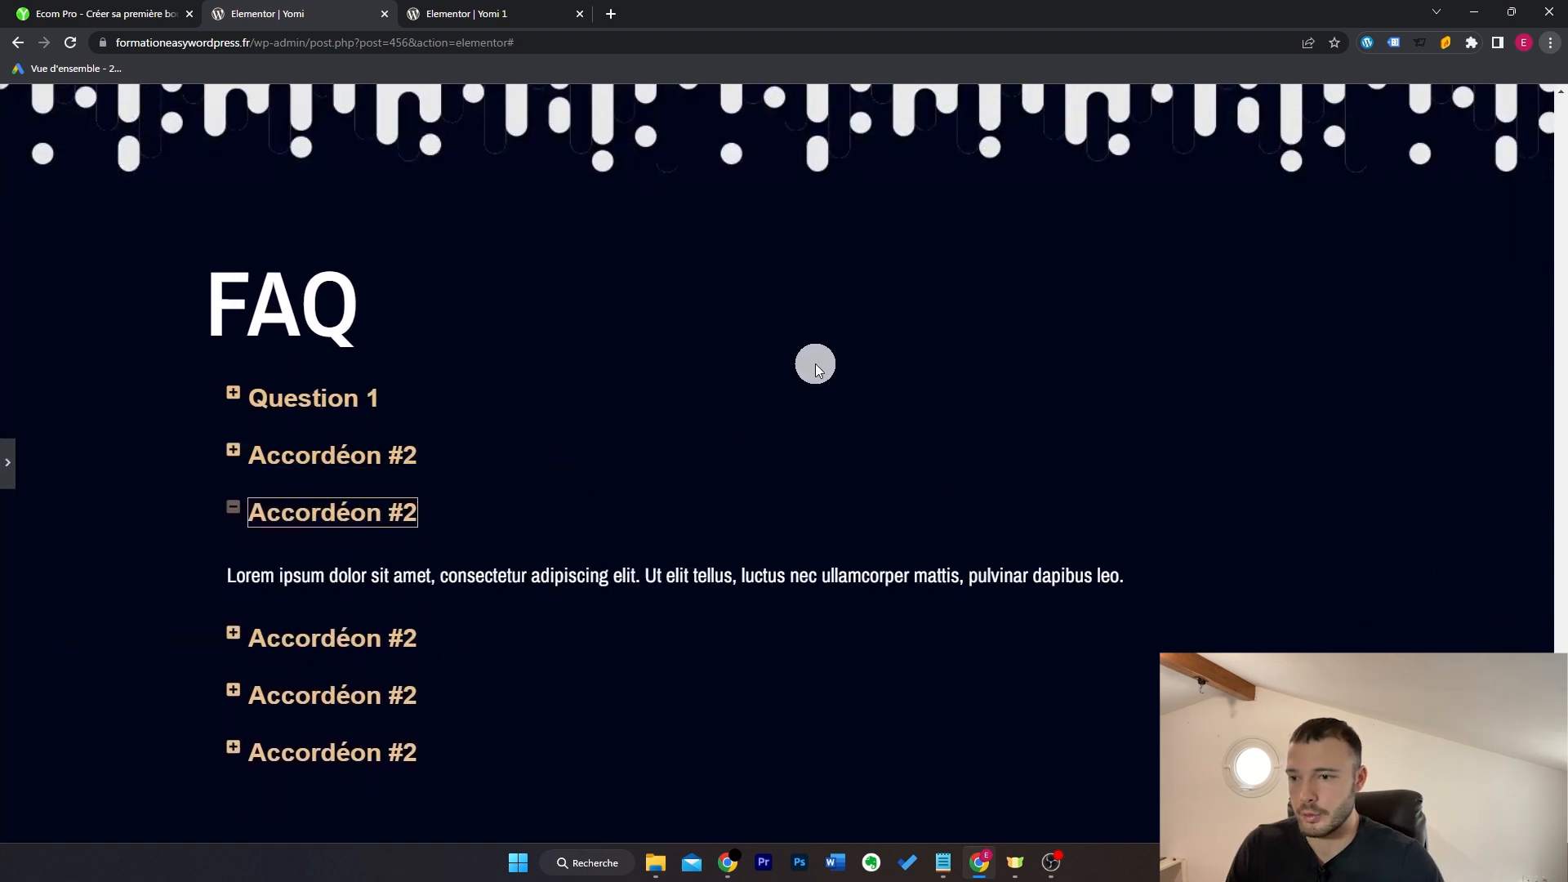
Step: Examine the reference page's remaining content below the FAQ, from the call to action through the testimonials
{"action": "key", "text": "ctrl+shift+Tab"}
{"action": "scroll", "coordinate": [1119, 395], "scroll_direction": "down", "scroll_amount": 6}
{"action": "scroll", "coordinate": [1119, 395], "scroll_direction": "up", "scroll_amount": 6}
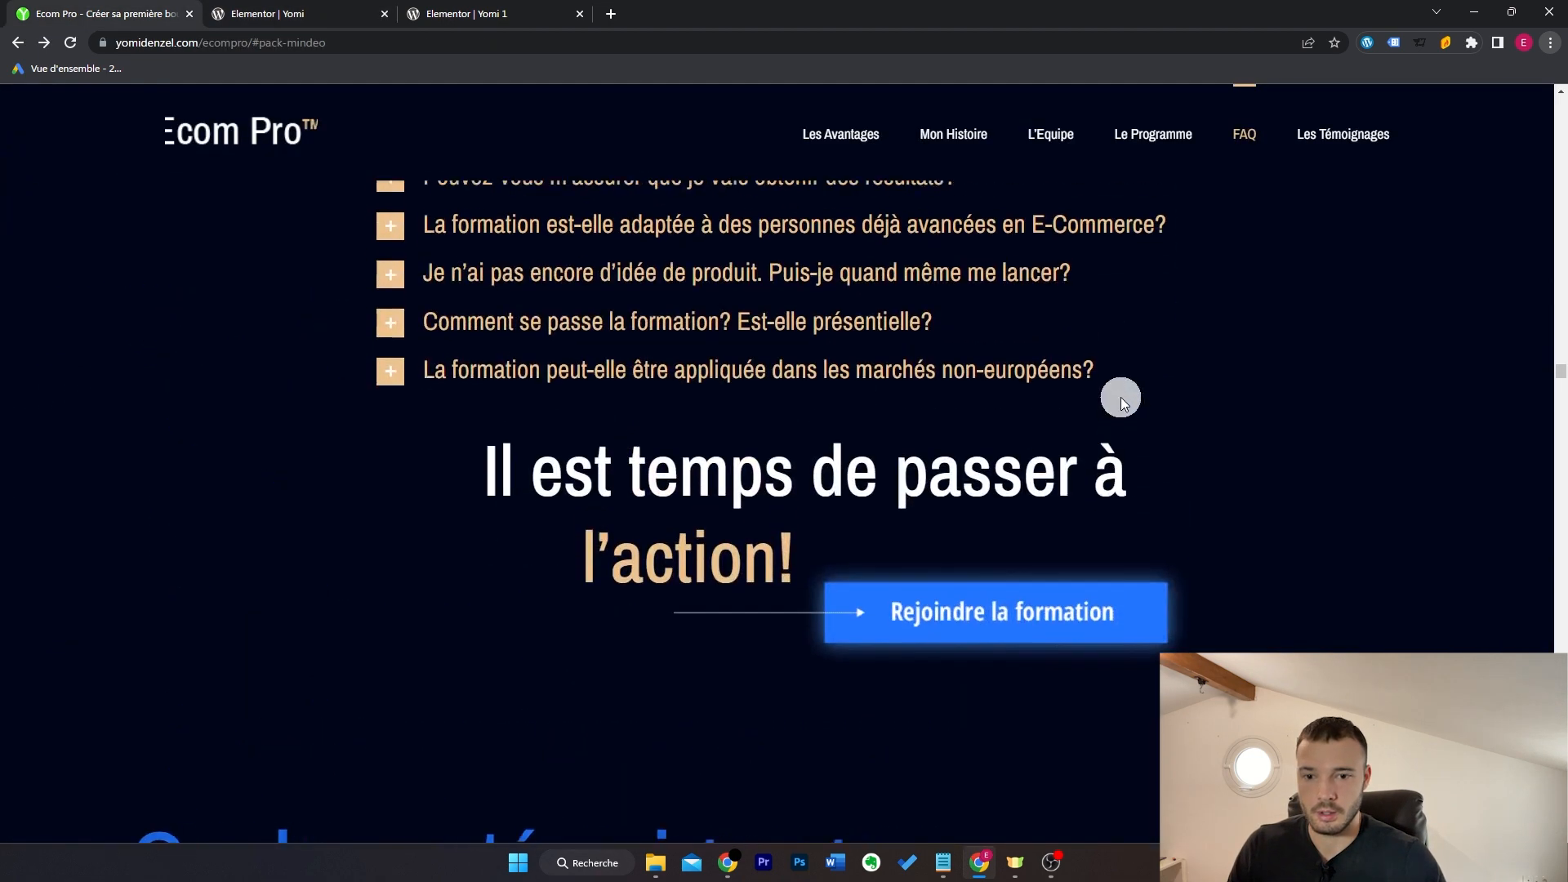
{"action": "scroll", "coordinate": [1403, 459], "scroll_direction": "down", "scroll_amount": 5}
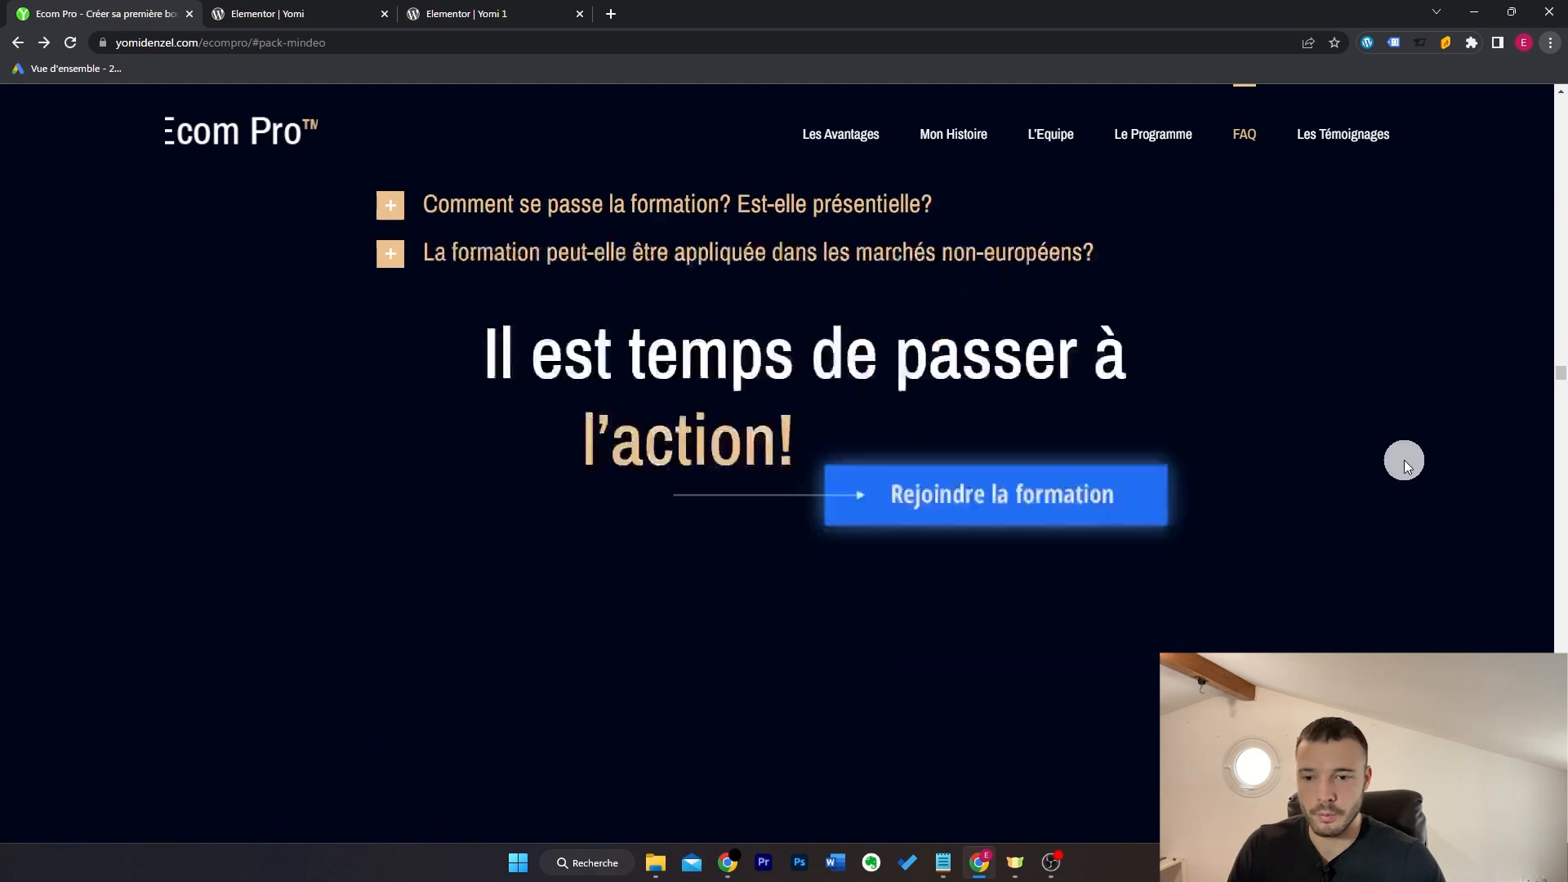
{"action": "scroll", "coordinate": [1392, 457], "scroll_direction": "down", "scroll_amount": 4}
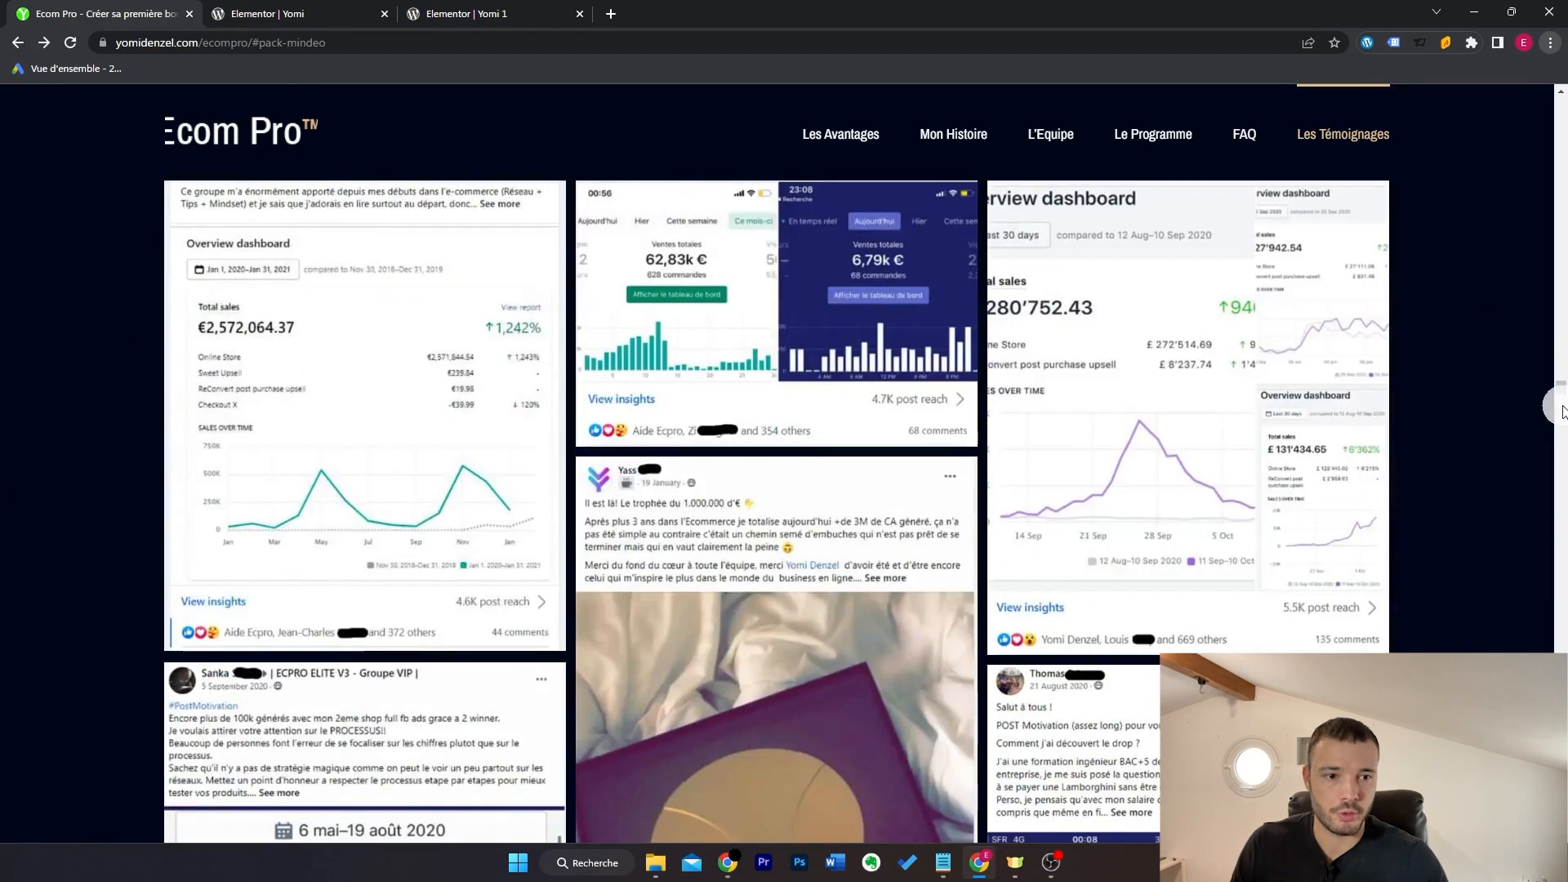
{"action": "scroll", "coordinate": [1543, 384], "scroll_direction": "down", "scroll_amount": 5}
{"action": "scroll", "coordinate": [1561, 401], "scroll_direction": "down", "scroll_amount": 10}
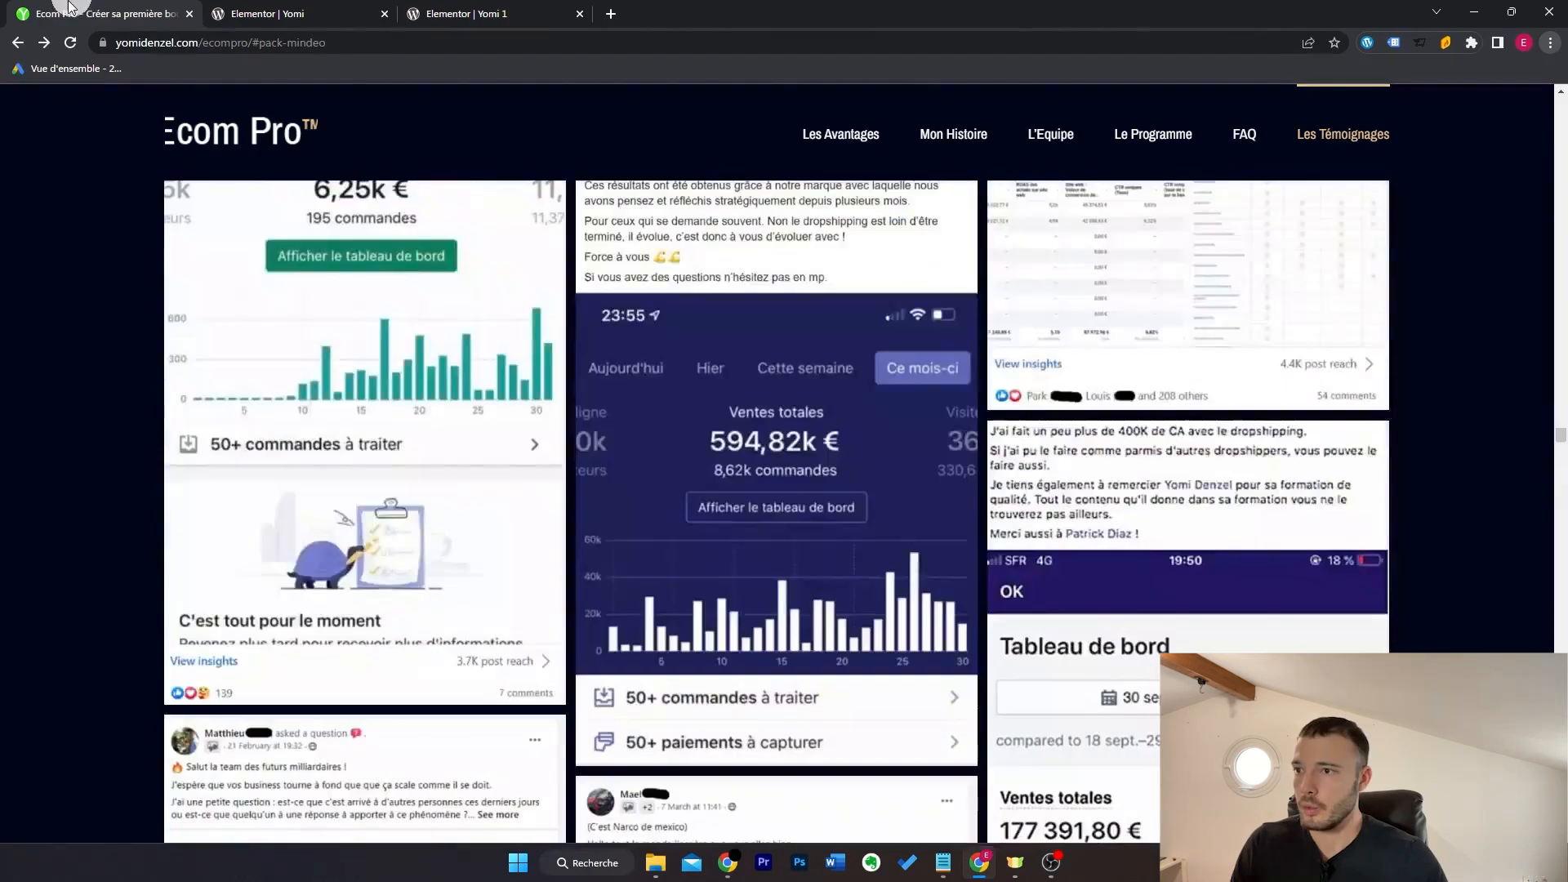
Step: Save the updated Yomi page and open its published version
{"action": "left_click", "coordinate": [269, 13]}
{"action": "left_click", "coordinate": [4, 467]}
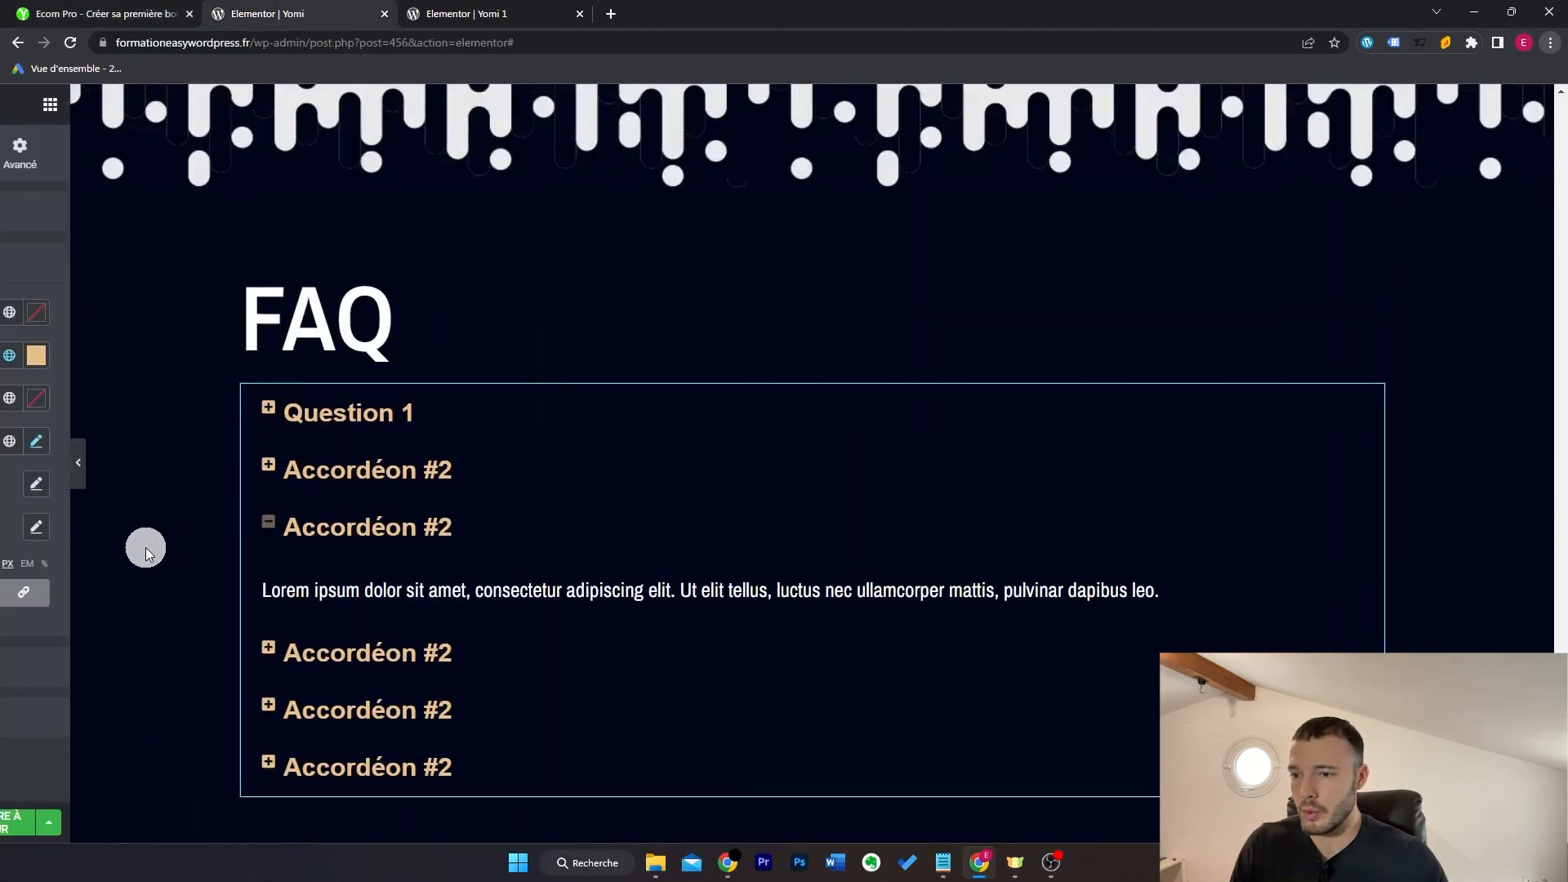
{"action": "left_click", "coordinate": [227, 821]}
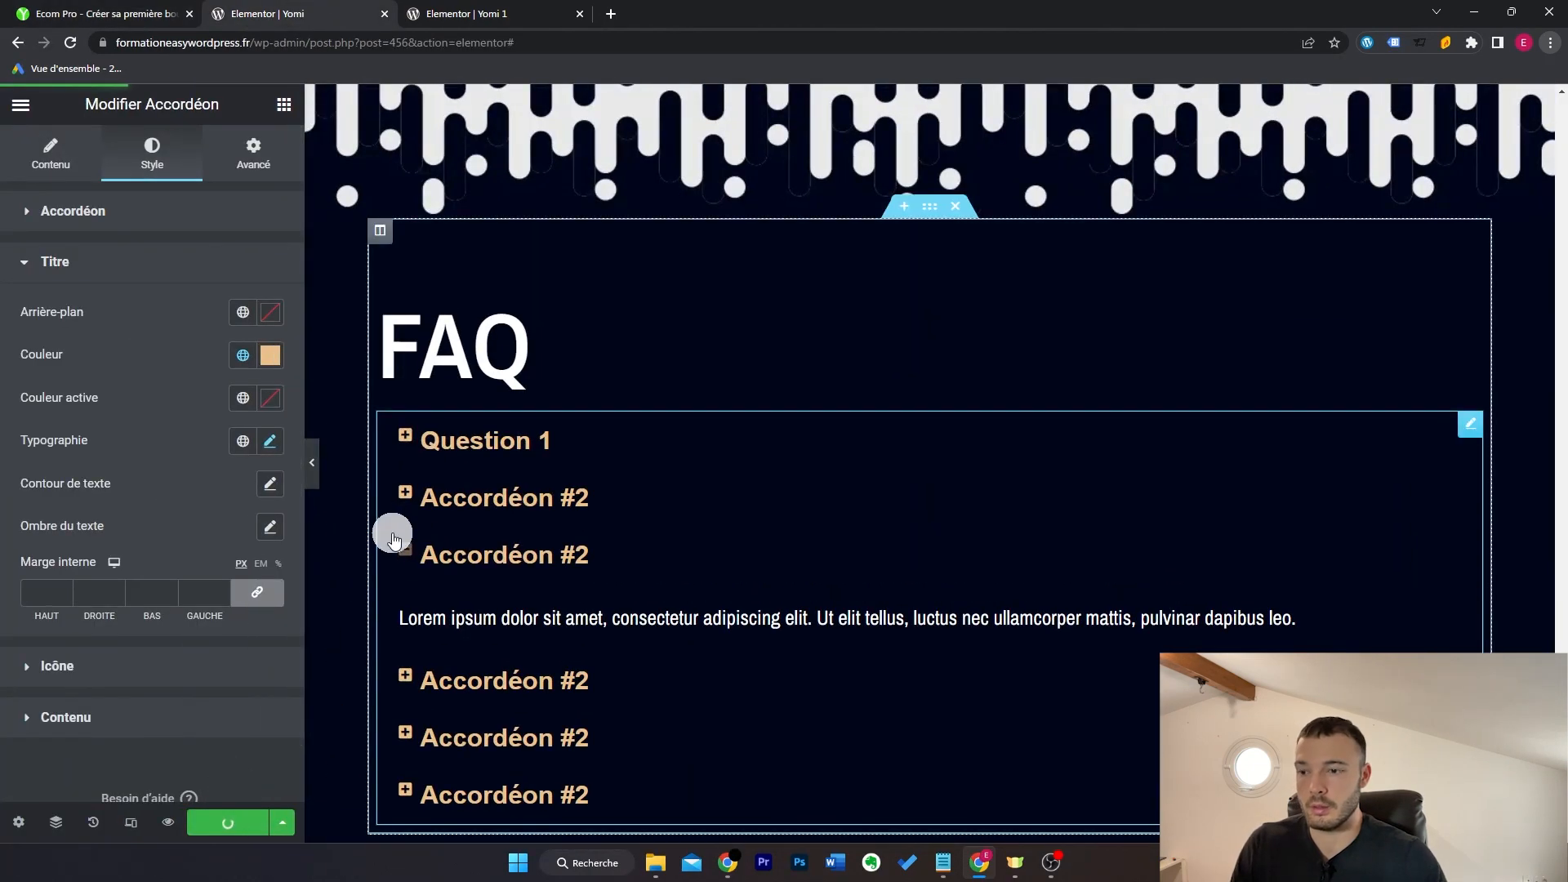
{"action": "left_click", "coordinate": [20, 104]}
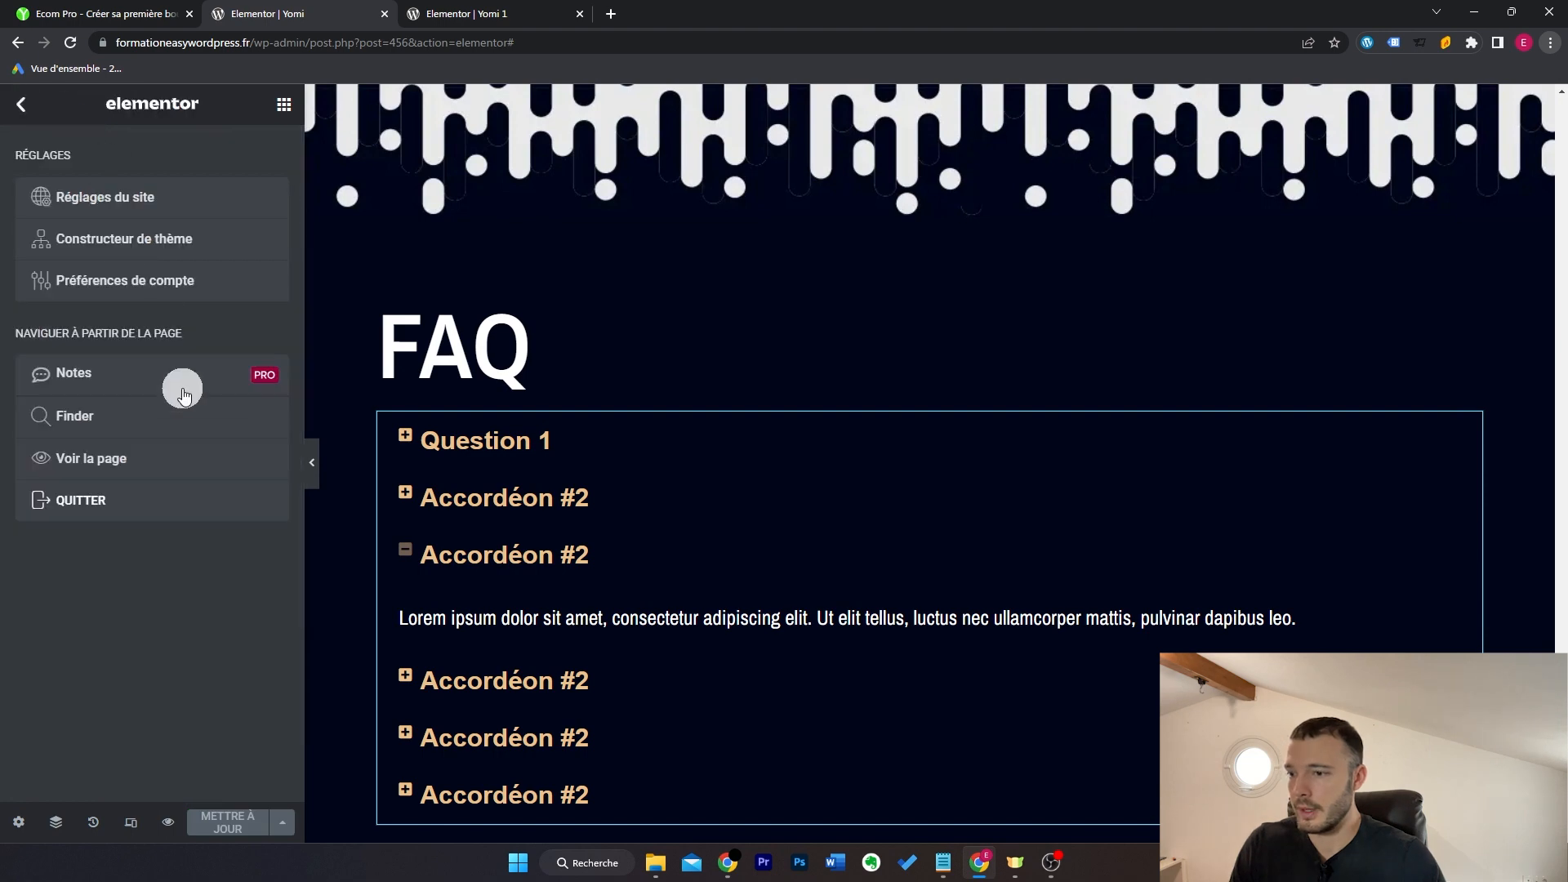
{"action": "left_click", "coordinate": [175, 454]}
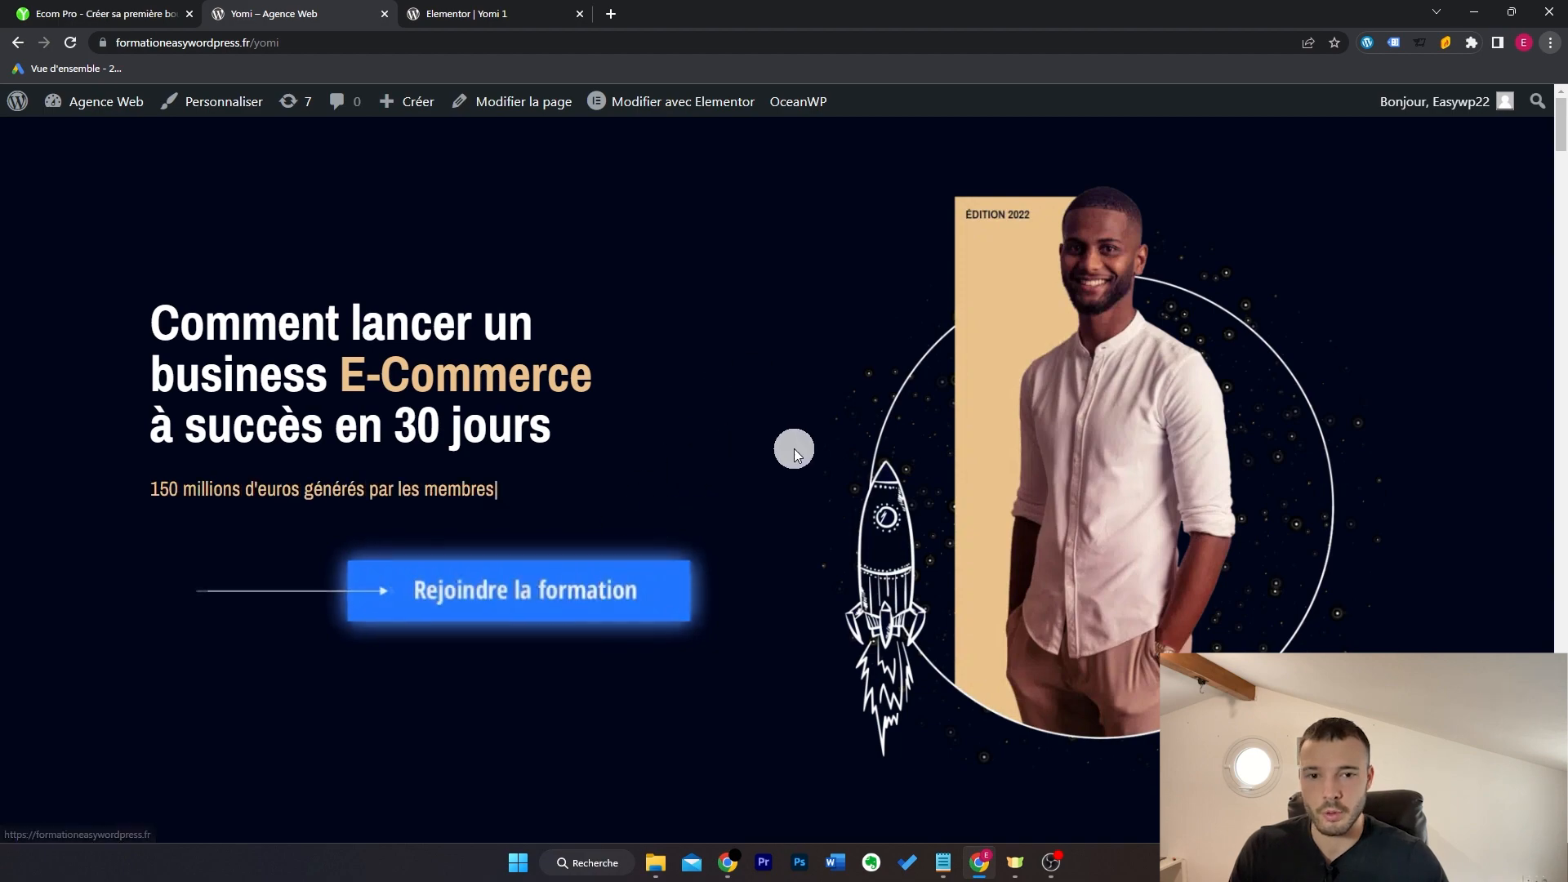
Step: Review the published Yomi page from the hero section through the formations, advantages and team sections
{"action": "scroll", "coordinate": [1378, 371], "scroll_direction": "down", "scroll_amount": 8}
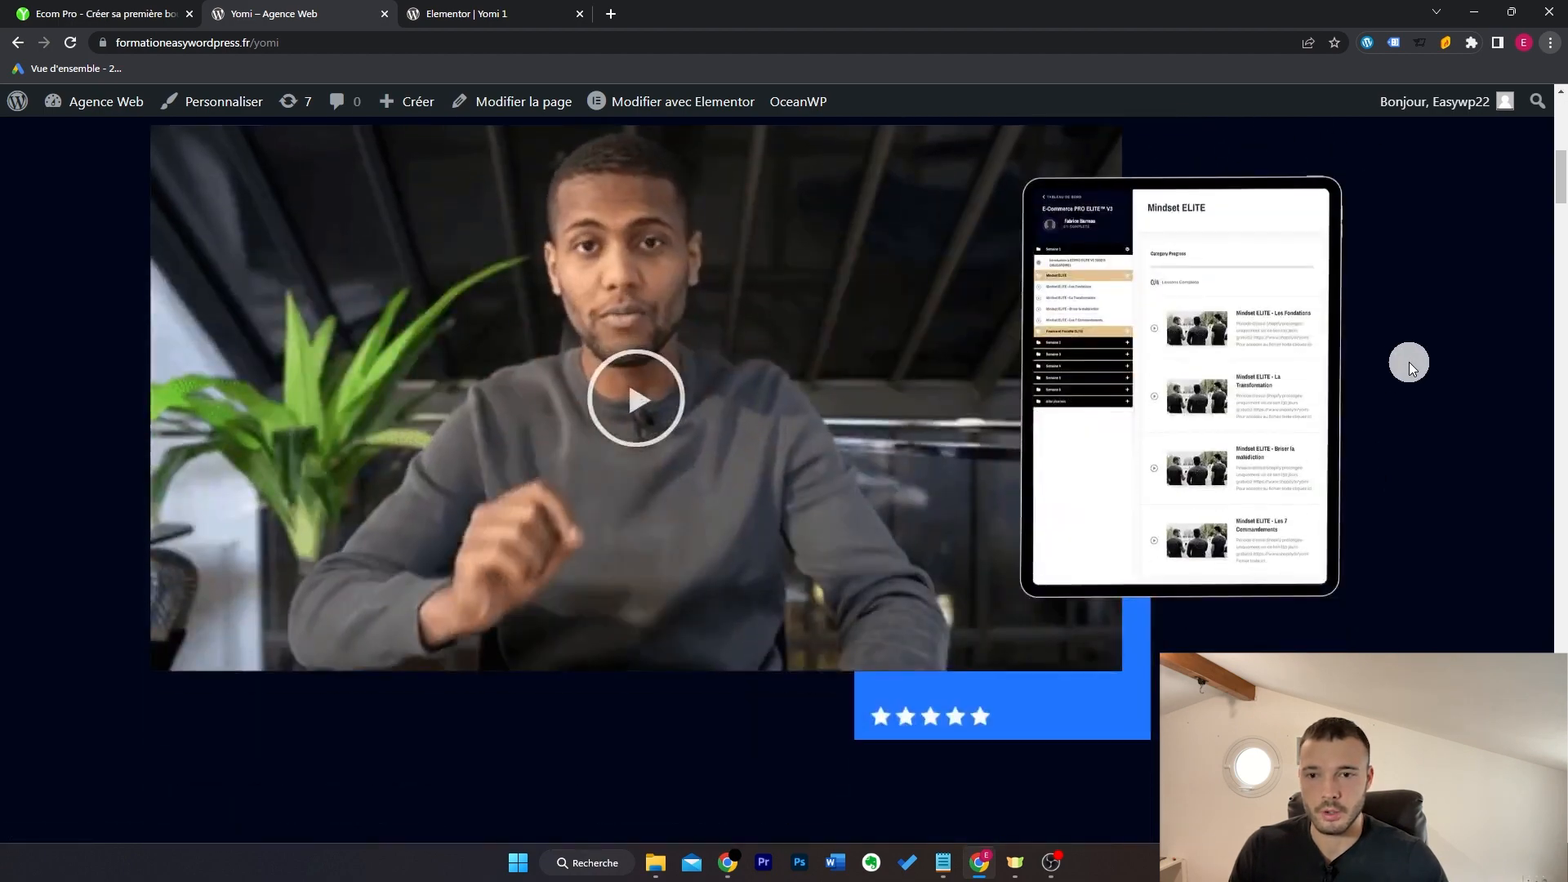
{"action": "scroll", "coordinate": [1471, 321], "scroll_direction": "down", "scroll_amount": 10}
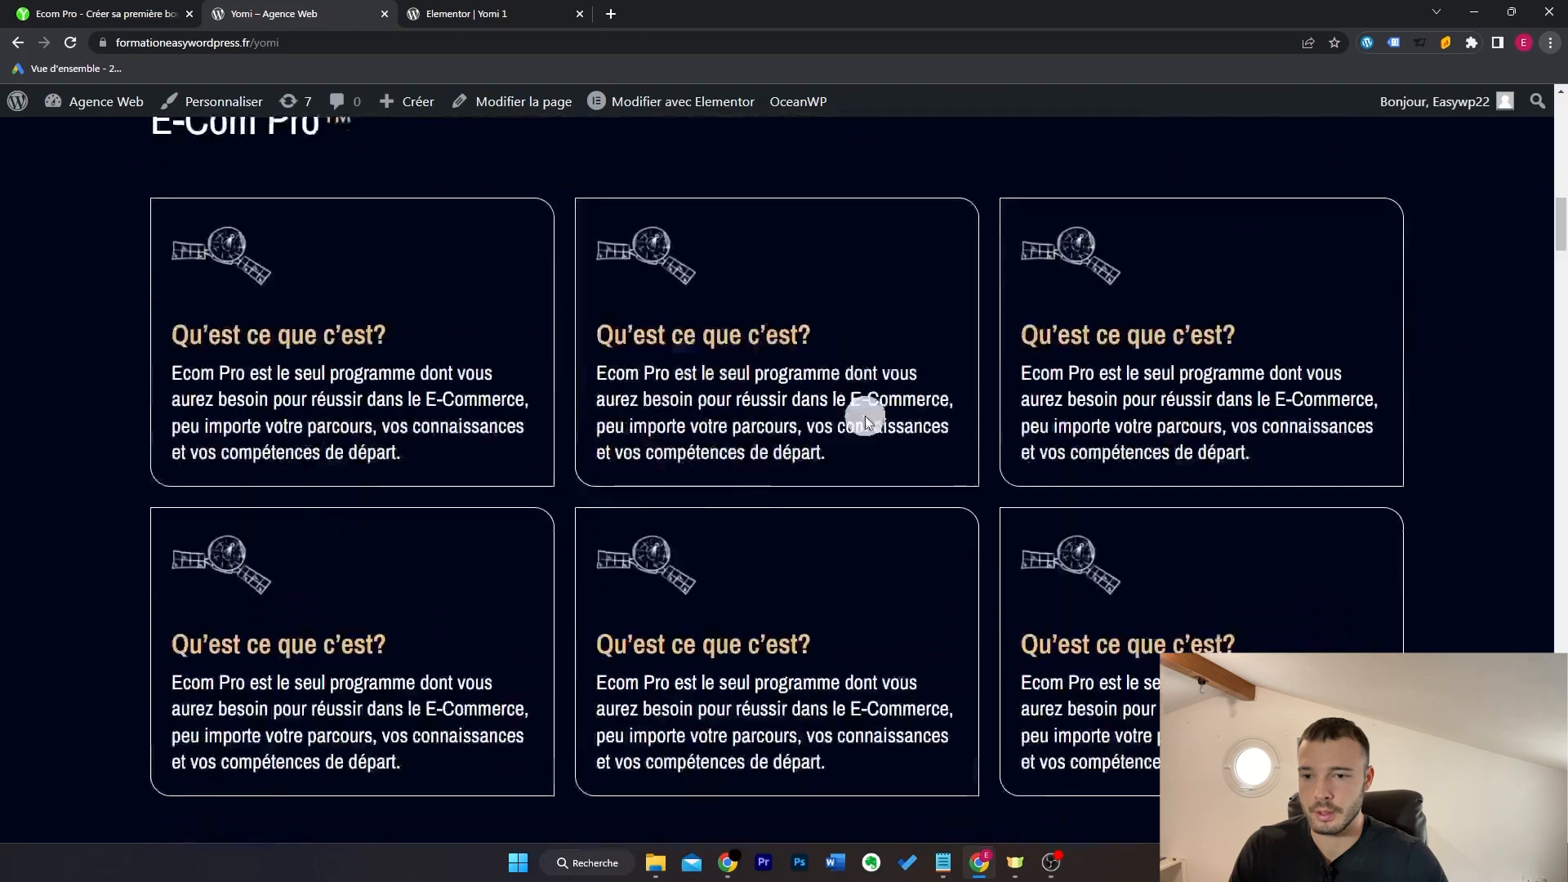
{"action": "scroll", "coordinate": [1286, 340], "scroll_direction": "down", "scroll_amount": 5}
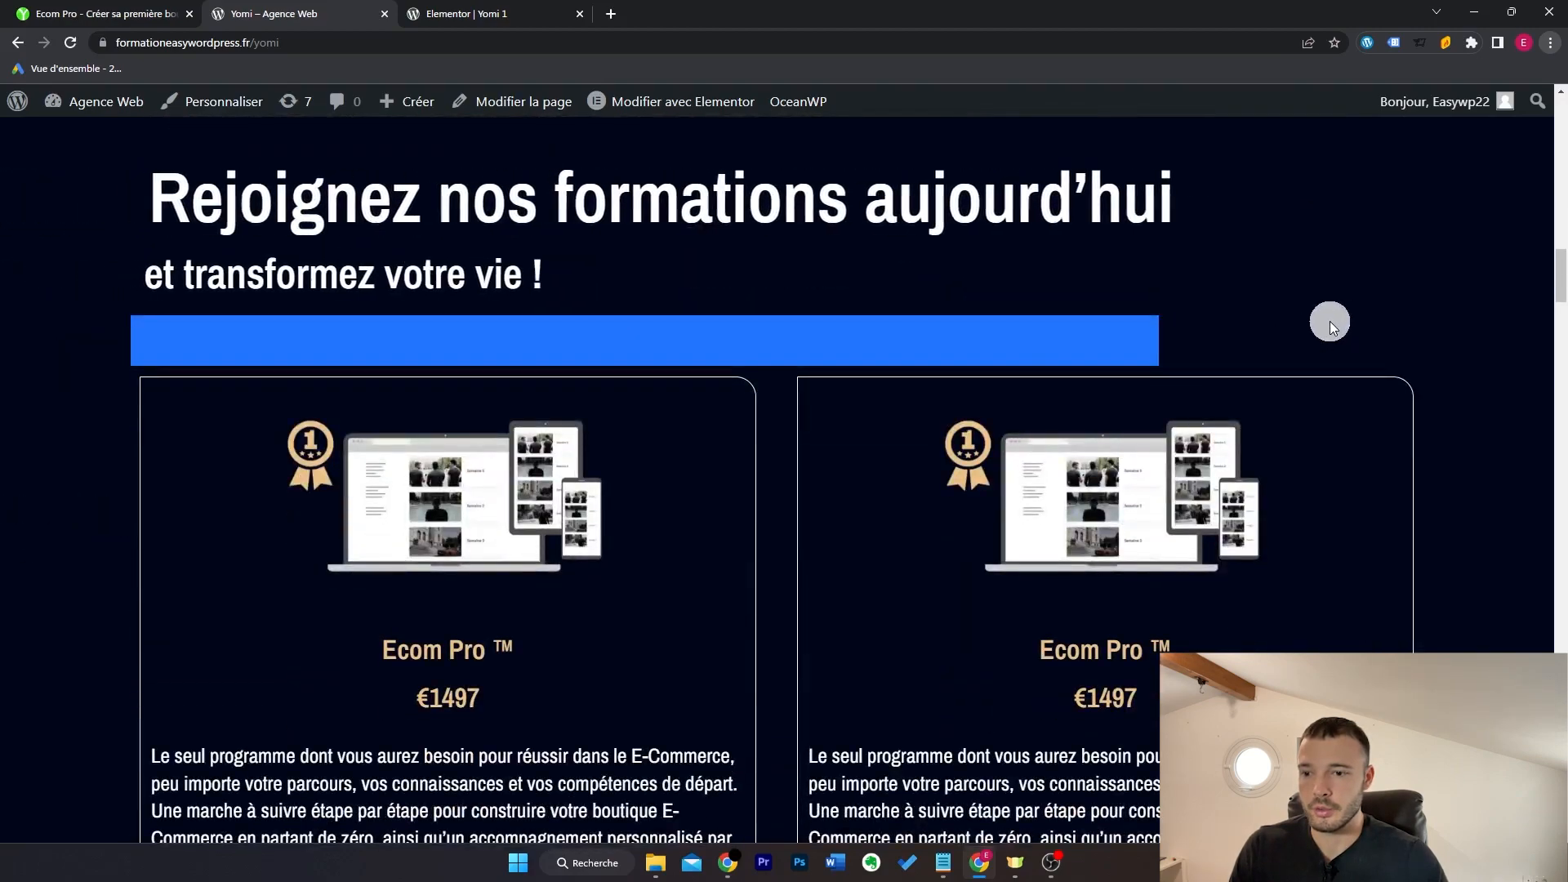
{"action": "scroll", "coordinate": [1329, 321], "scroll_direction": "down", "scroll_amount": 4}
{"action": "scroll", "coordinate": [1330, 325], "scroll_direction": "down", "scroll_amount": 12}
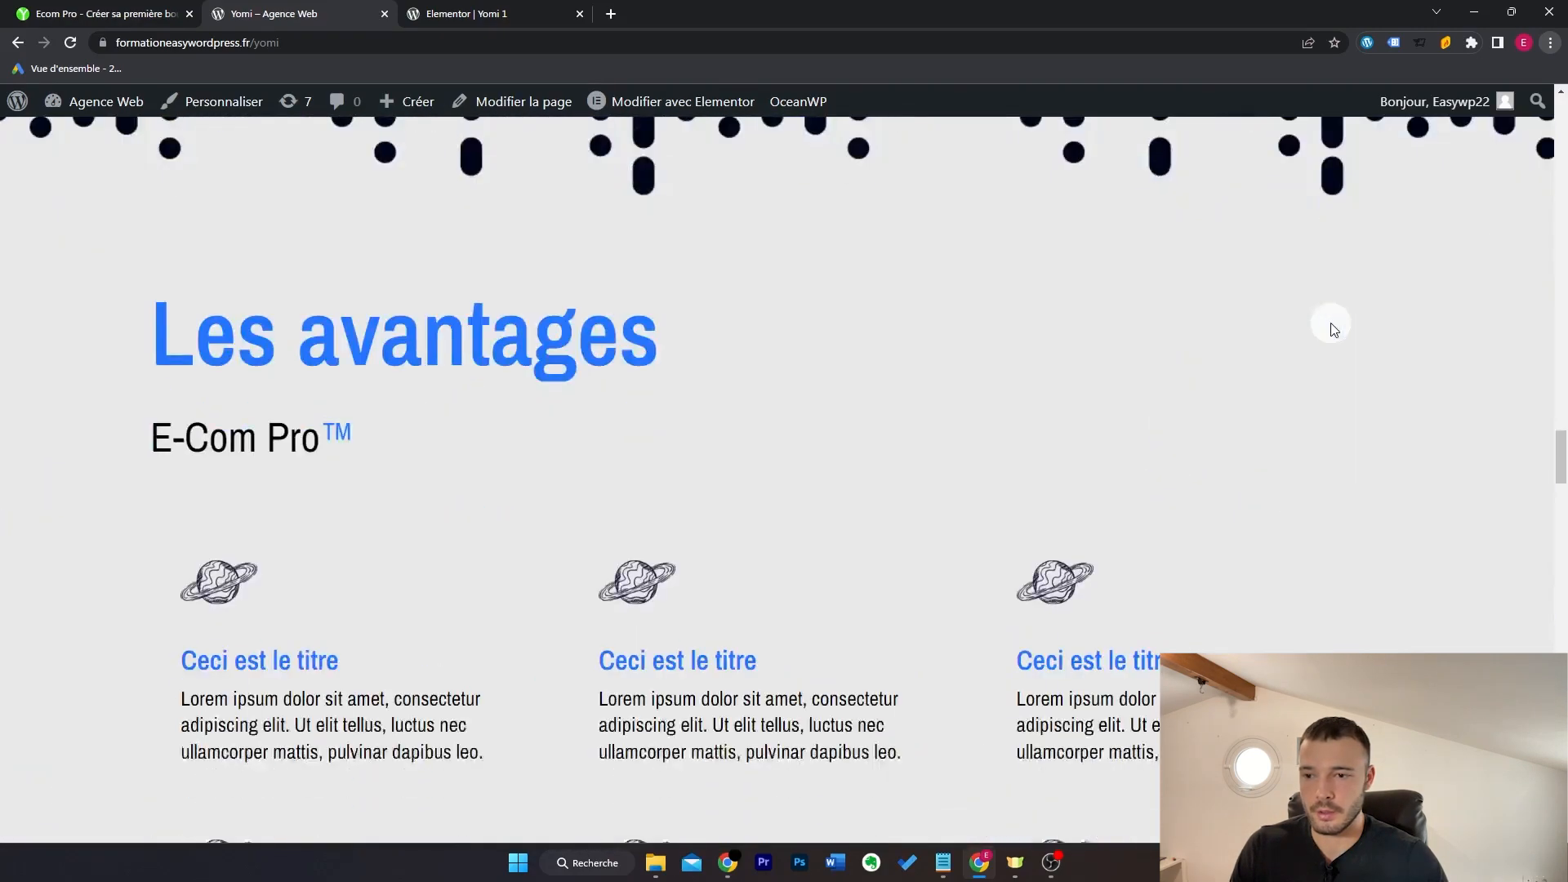
{"action": "scroll", "coordinate": [1332, 328], "scroll_direction": "down", "scroll_amount": 15}
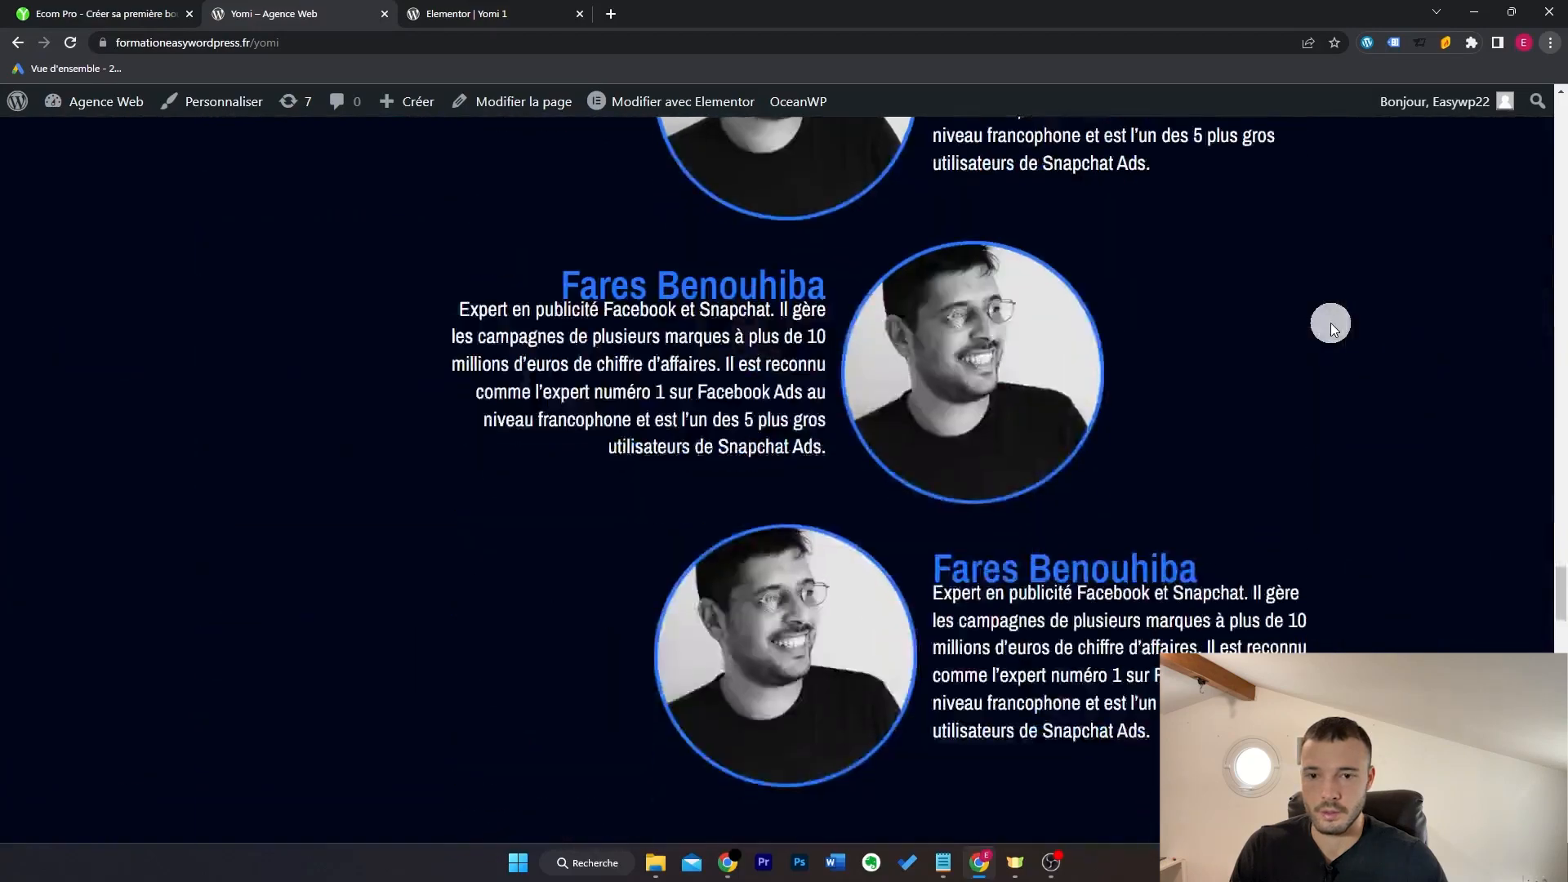
{"action": "scroll", "coordinate": [1330, 329], "scroll_direction": "down", "scroll_amount": 20}
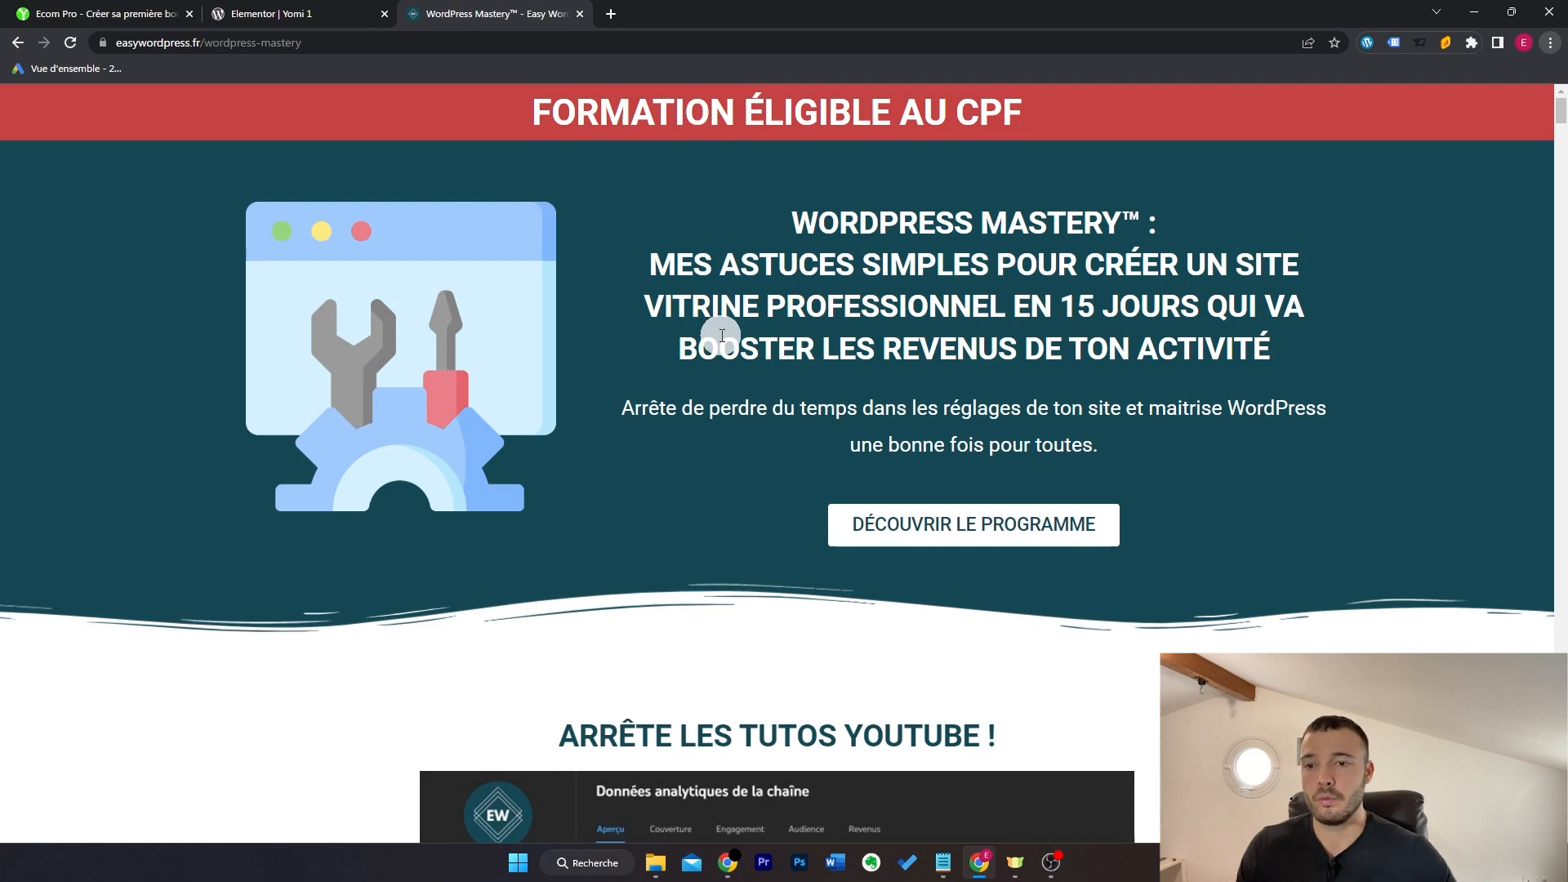
Step: Browse the WordPress Mastery sales page down through its programme modules and return to the Yomi 1 page editor
{"action": "scroll", "coordinate": [841, 396], "scroll_direction": "down", "scroll_amount": 5}
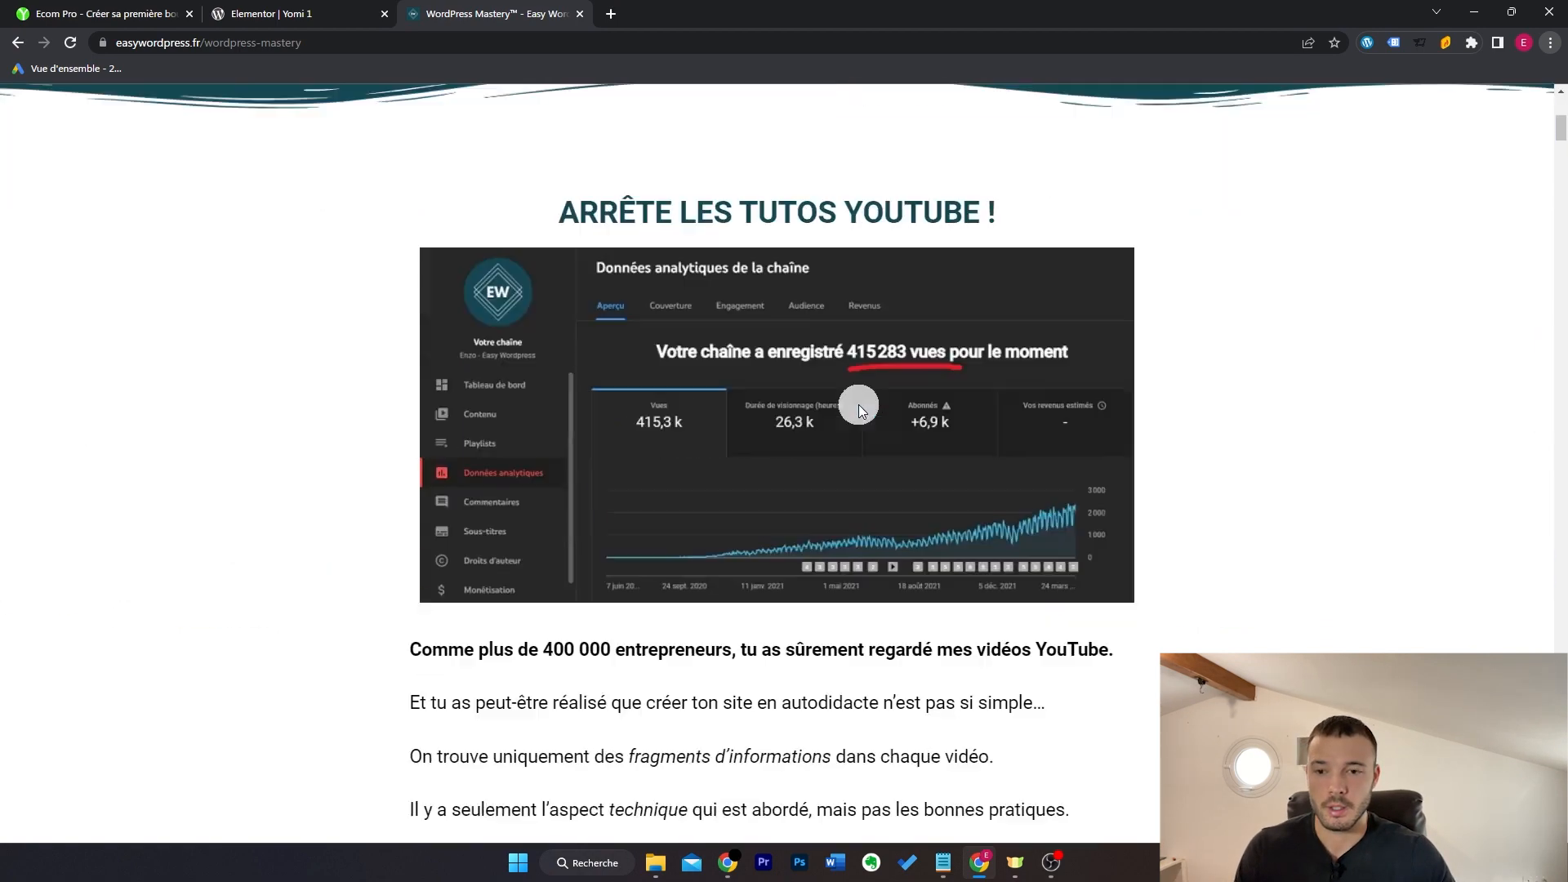
{"action": "scroll", "coordinate": [866, 408], "scroll_direction": "up", "scroll_amount": 5}
{"action": "left_click", "coordinate": [919, 515]}
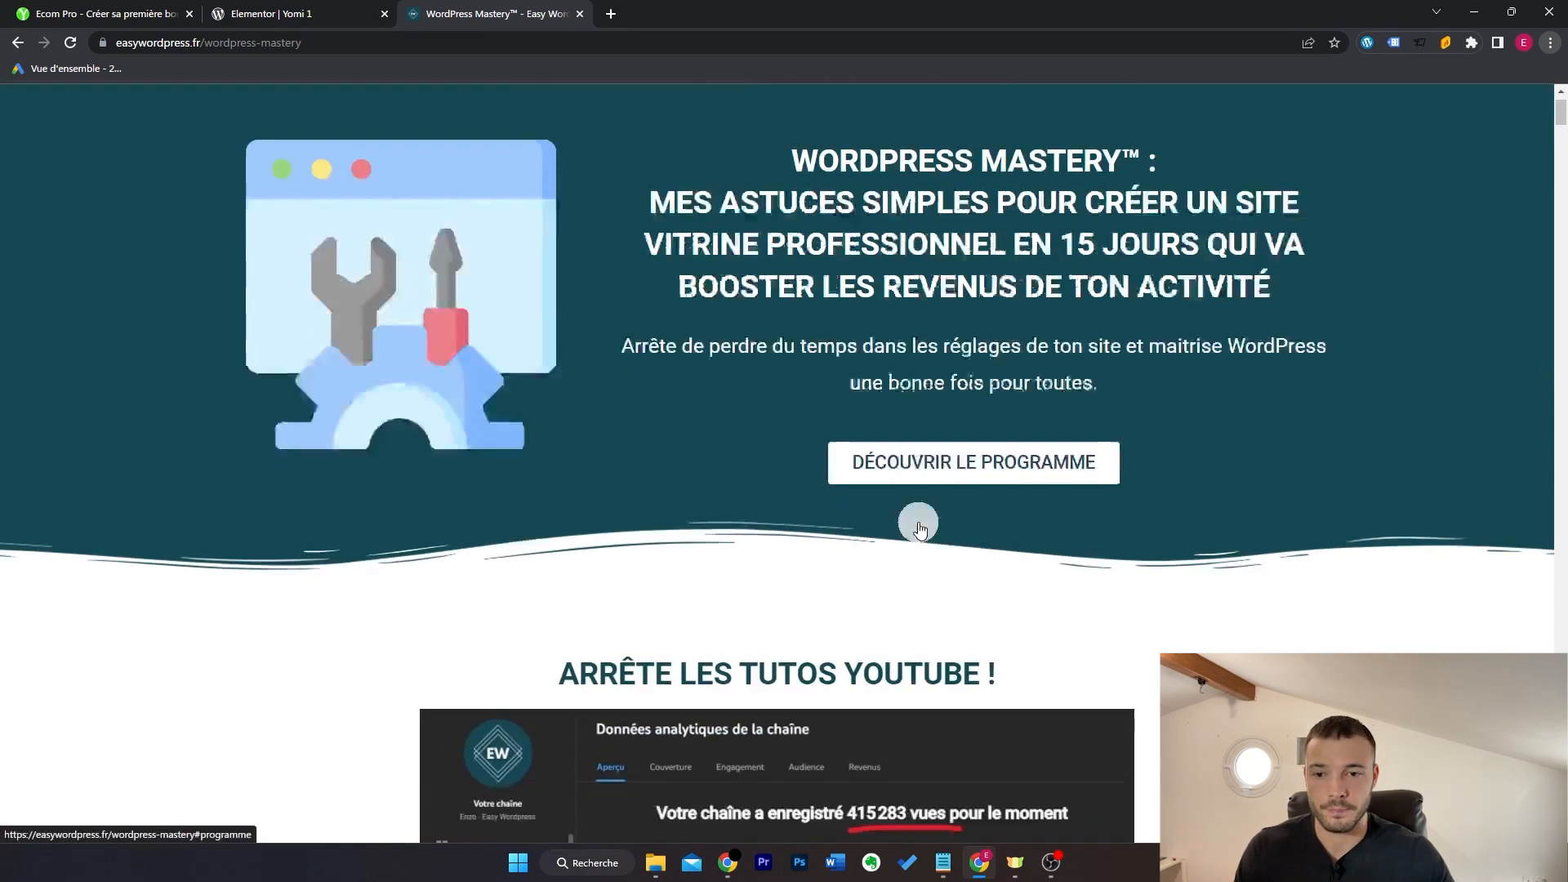
{"action": "scroll", "coordinate": [1070, 433], "scroll_direction": "down", "scroll_amount": 18}
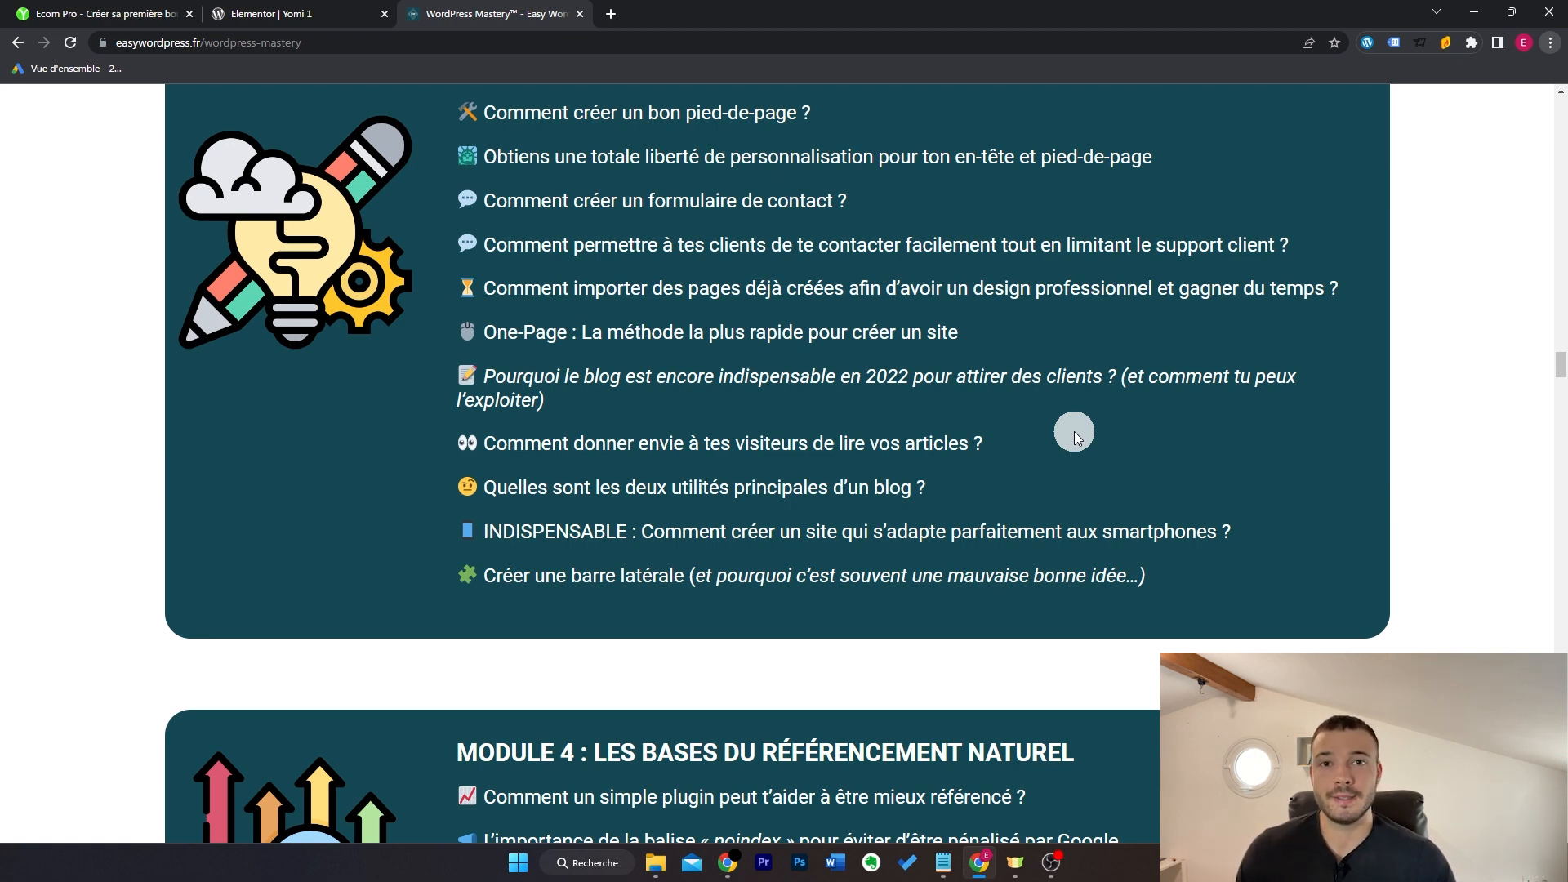
{"action": "left_click", "coordinate": [352, 12]}
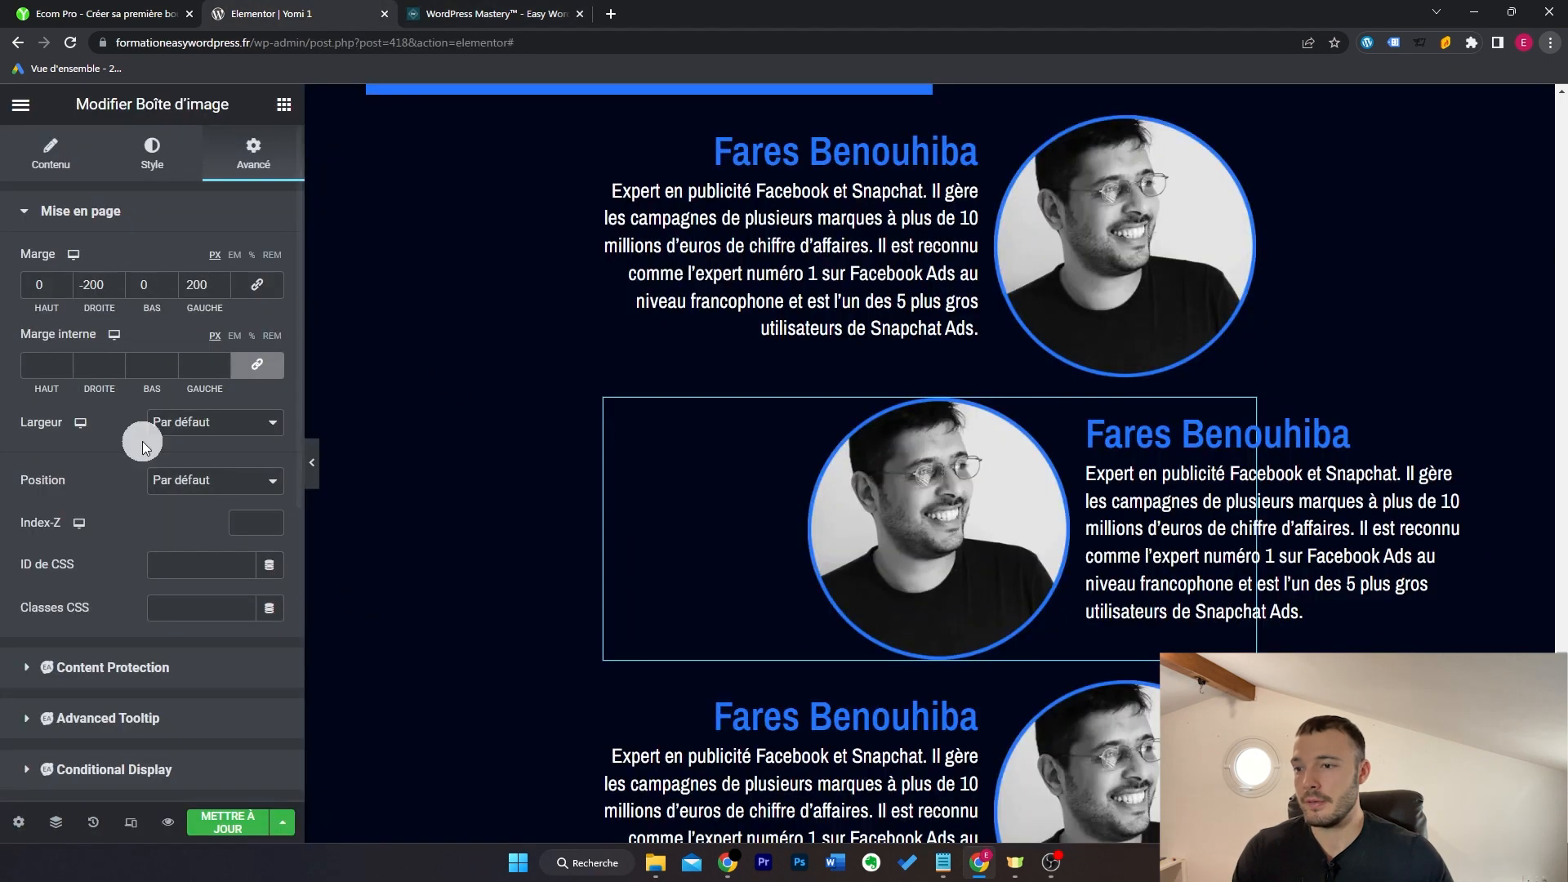